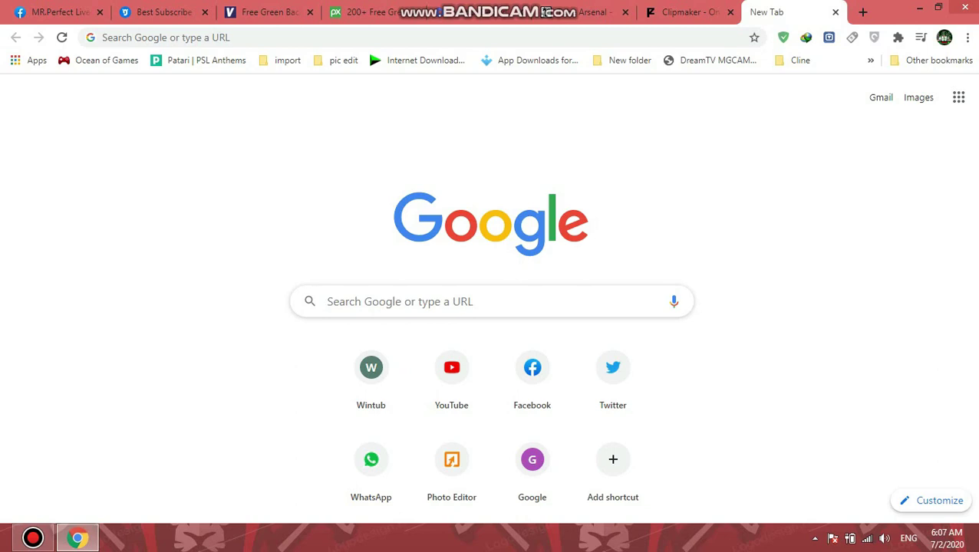
Switch back to the Gfycat 'subscribe button' results tab listing 870 GIFs.
right_click(495, 199)
key("Escape")
key("ctrl+2")
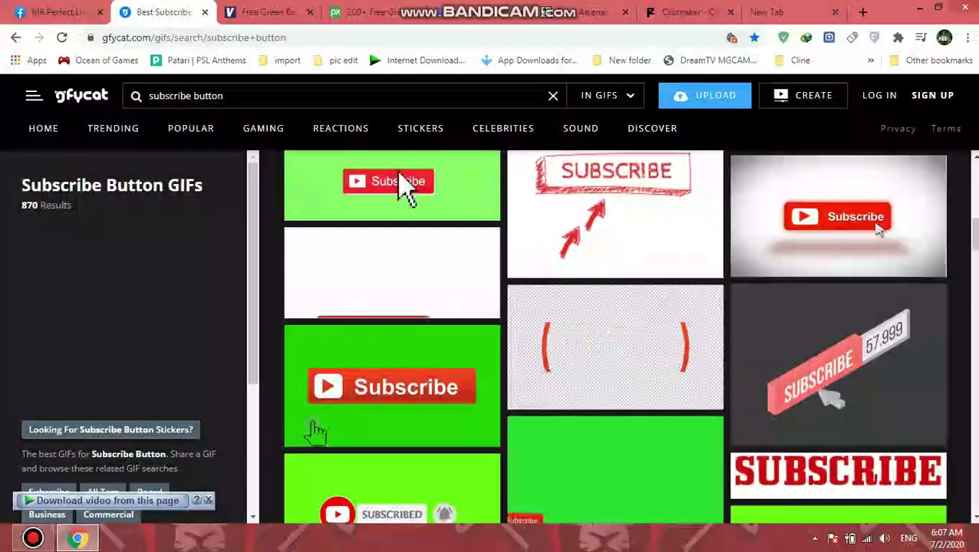
scroll(326, 399, "down", 8)
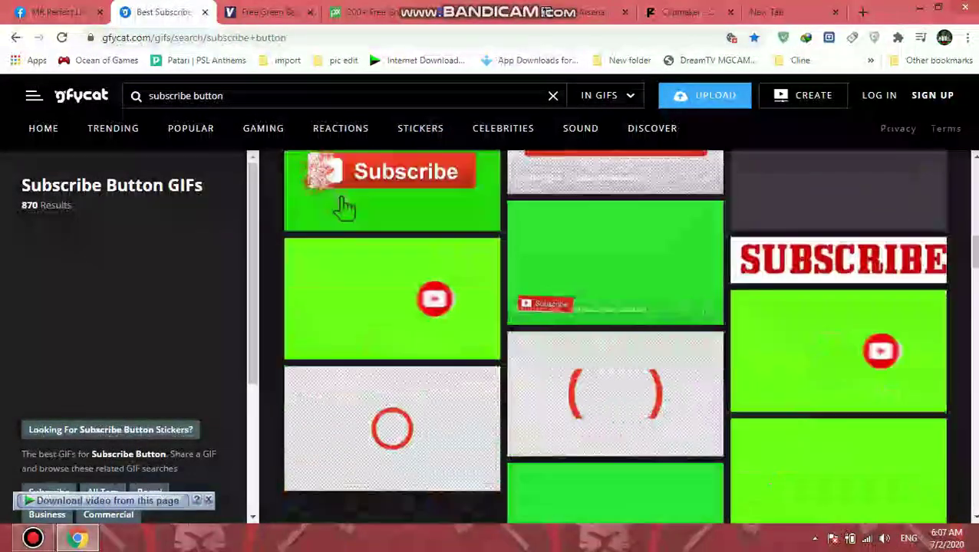
scroll(614, 338, "up", 2)
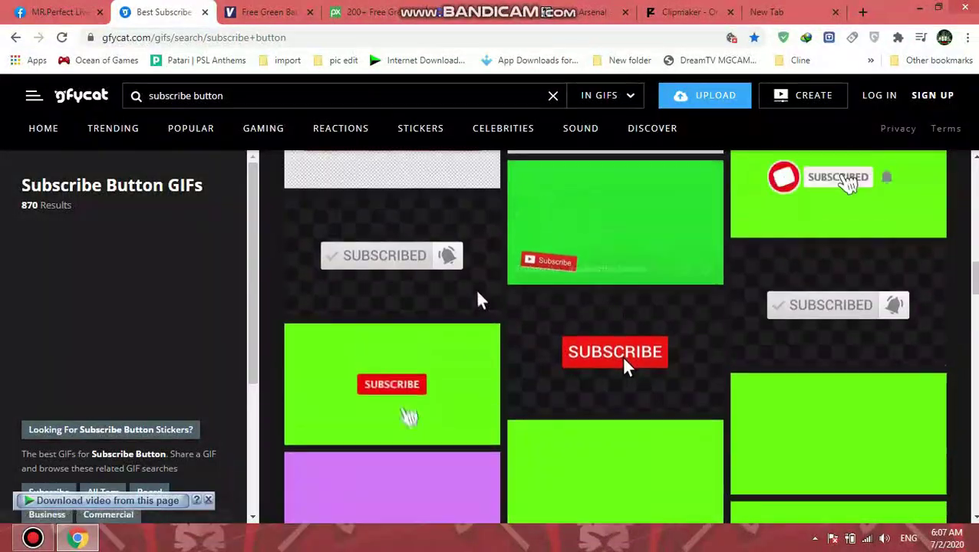
scroll(614, 338, "down", 4)
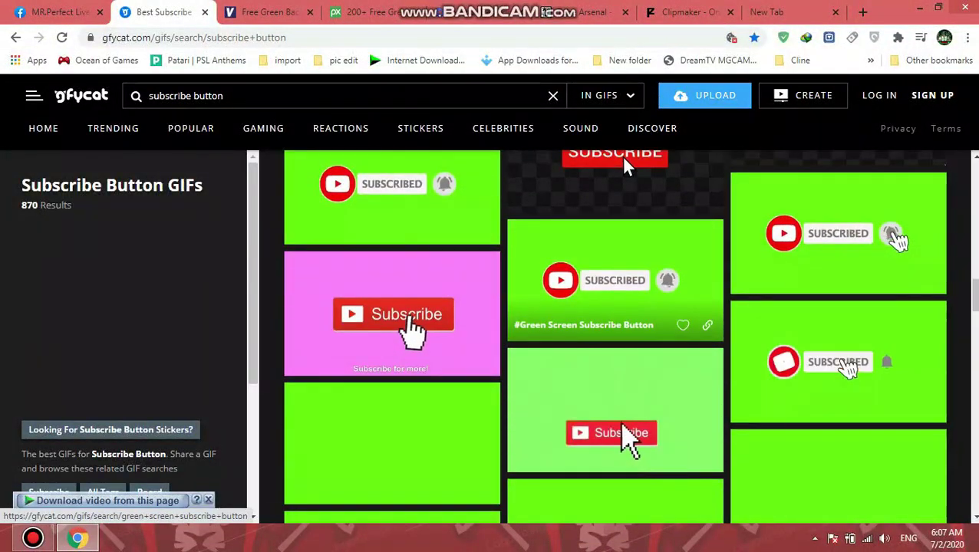
scroll(613, 338, "down", 2)
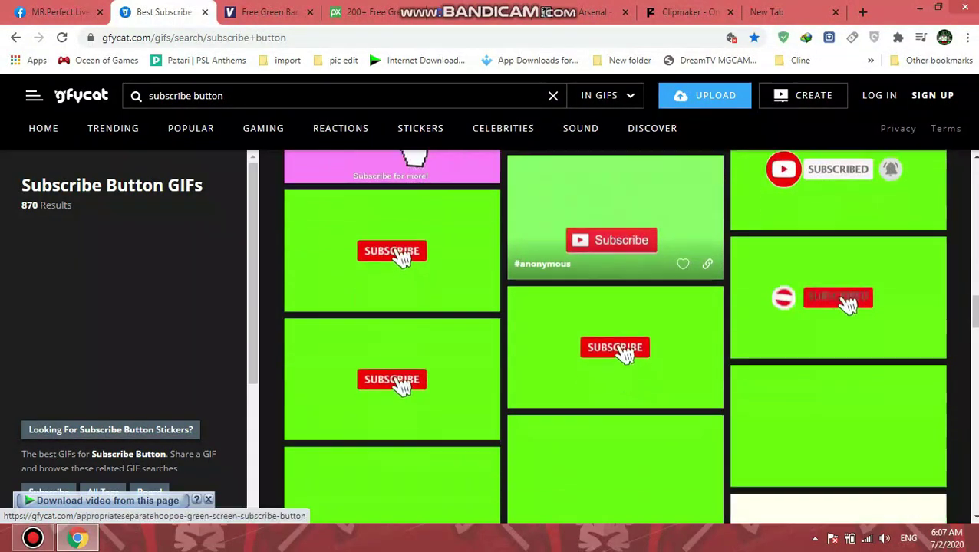
scroll(614, 338, "down", 1)
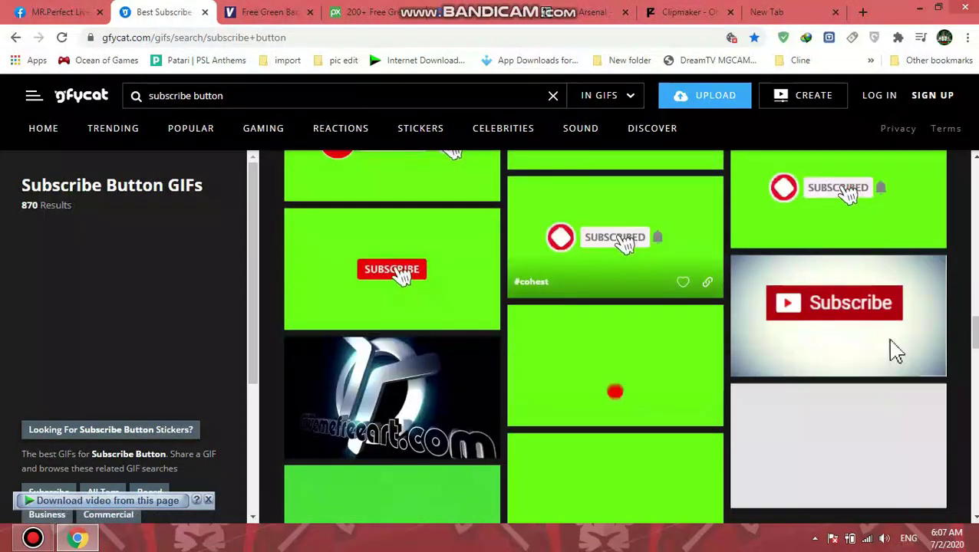
scroll(882, 269, "down", 2)
scroll(625, 228, "down", 2)
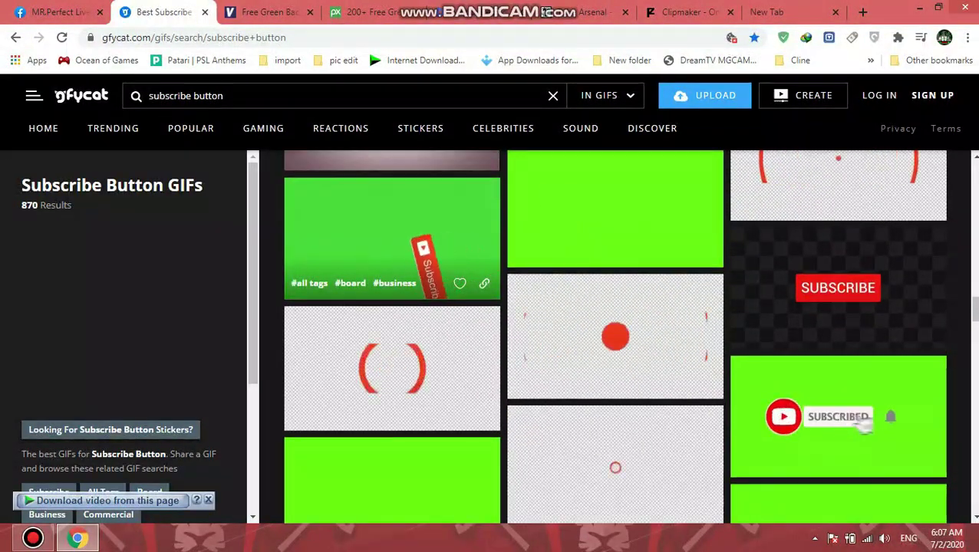
scroll(896, 422, "down", 2)
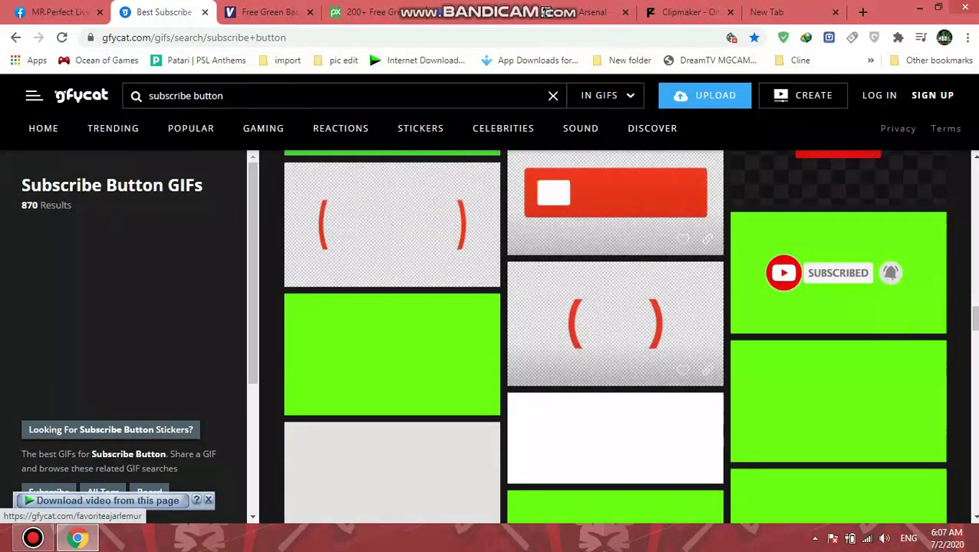
scroll(896, 422, "down", 2)
scroll(896, 422, "down", 8)
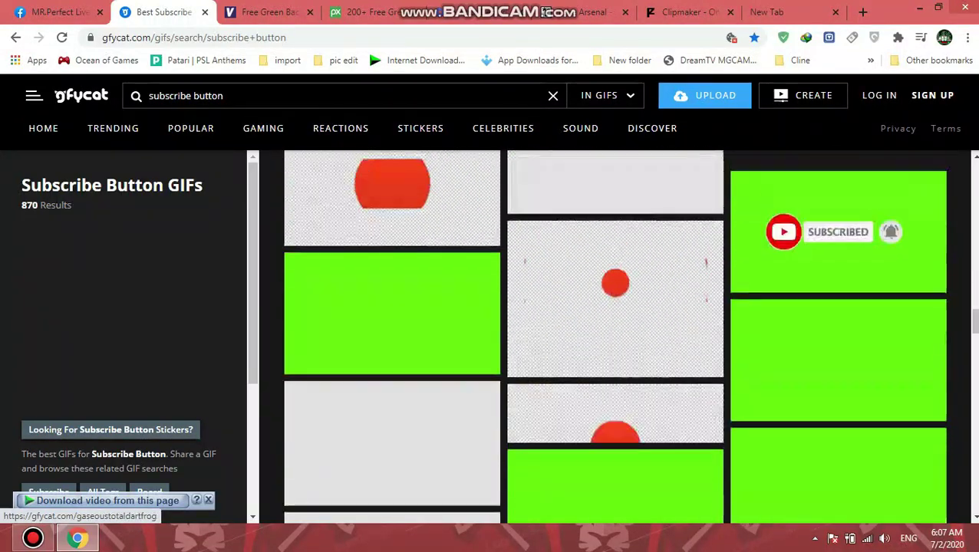
scroll(616, 338, "up", 3)
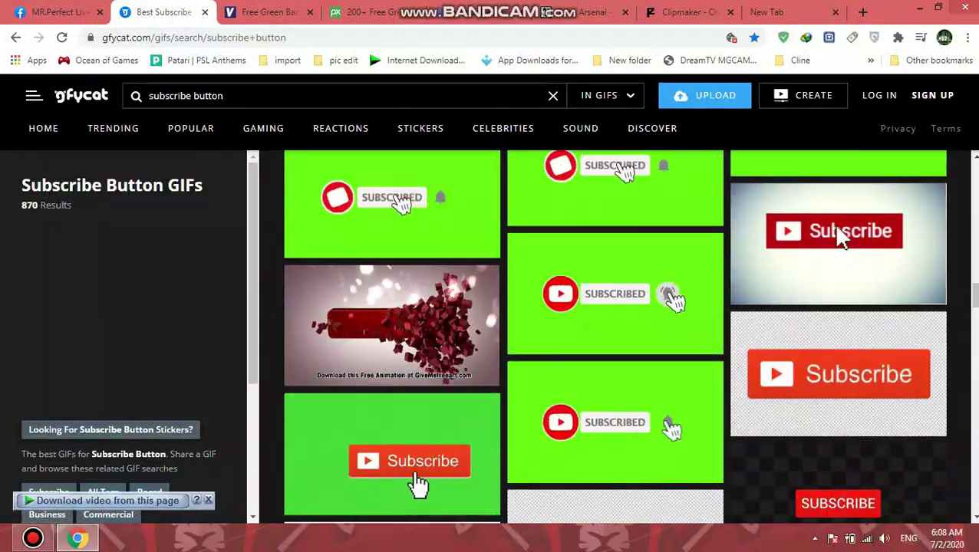
scroll(839, 237, "up", 2)
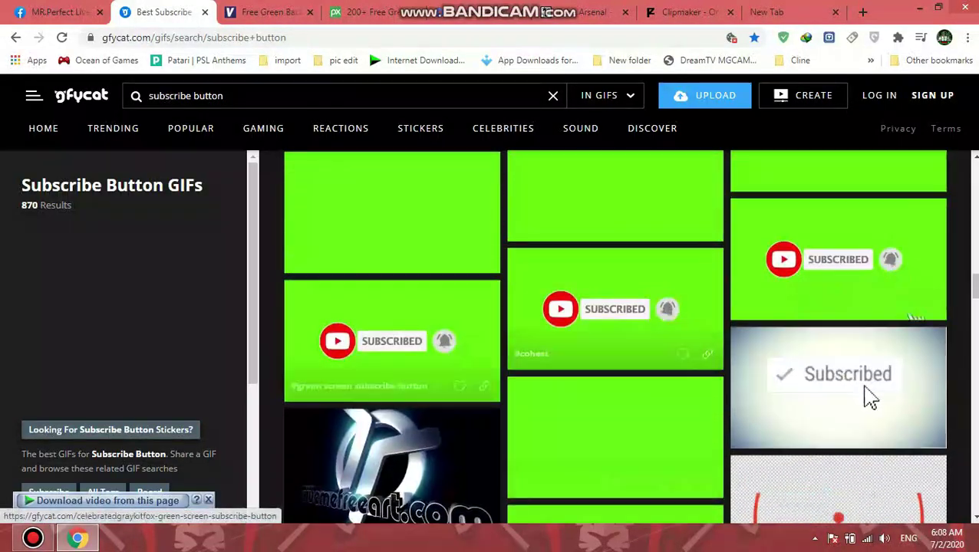
scroll(896, 412, "up", 3)
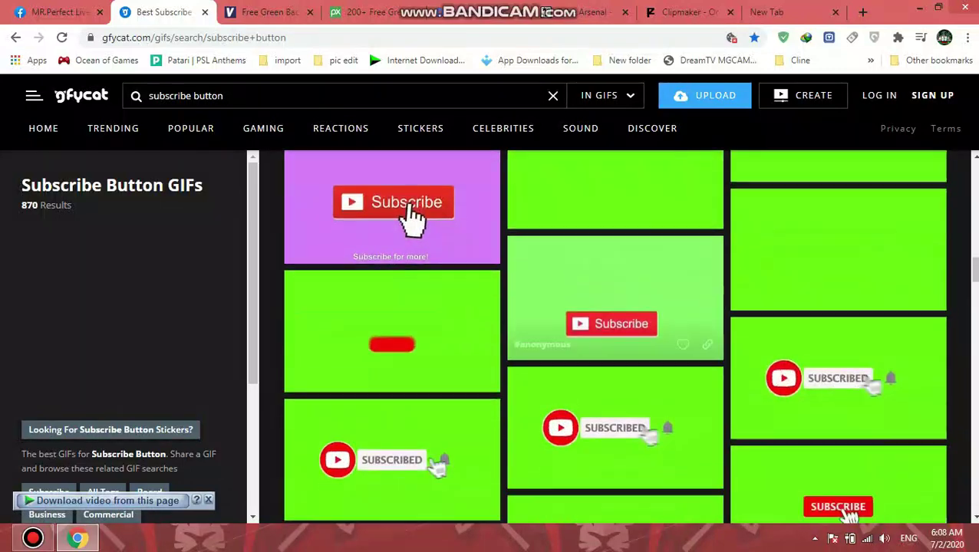
scroll(676, 155, "down", 5)
scroll(675, 156, "down", 5)
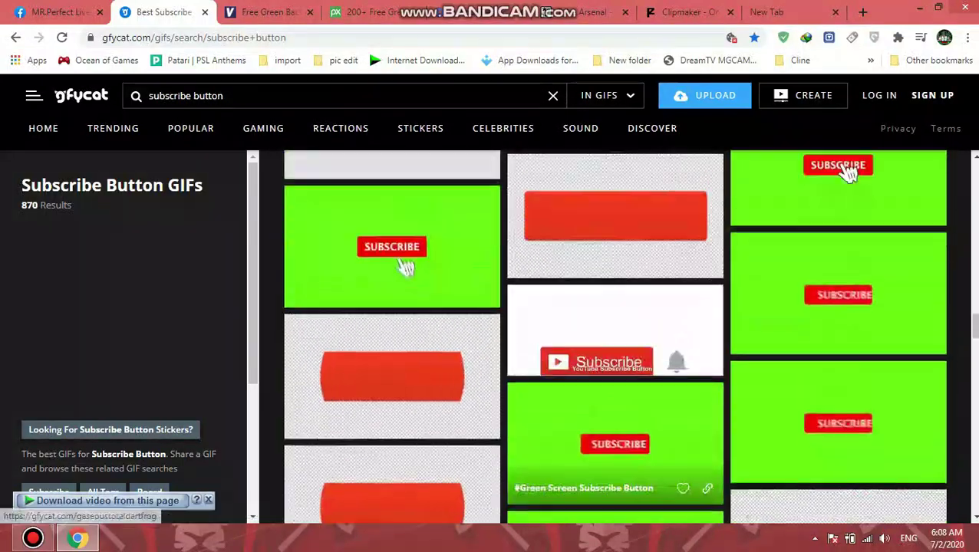
scroll(676, 307, "down", 5)
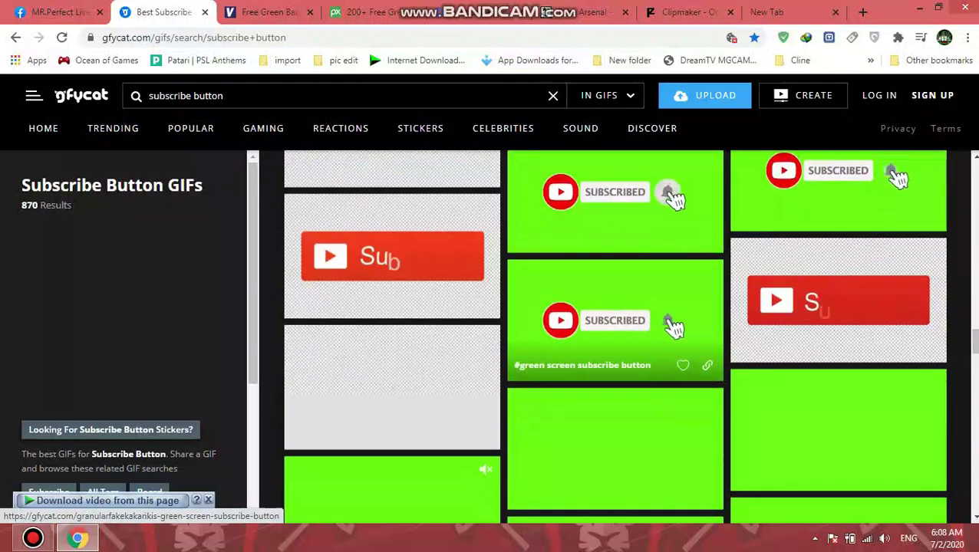
scroll(615, 322, "down", 1)
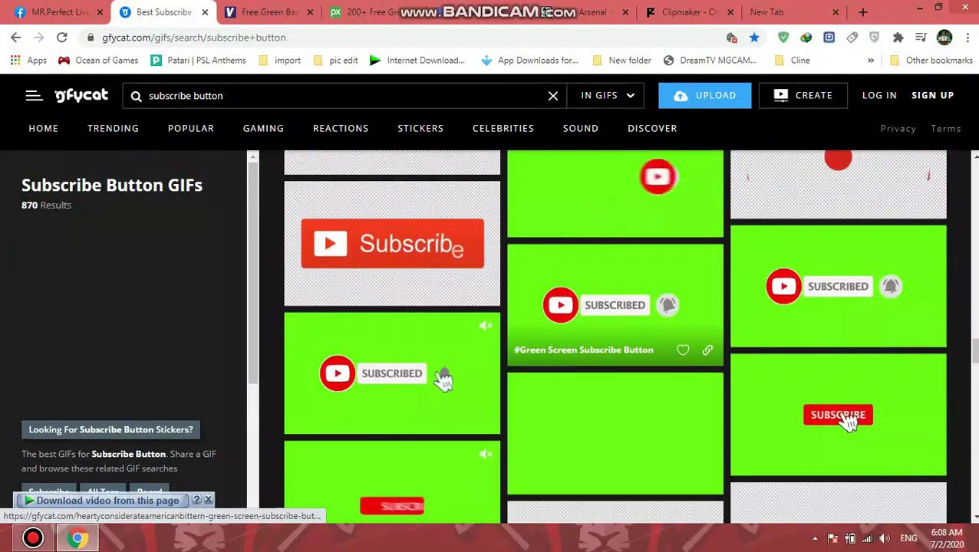
scroll(615, 338, "down", 5)
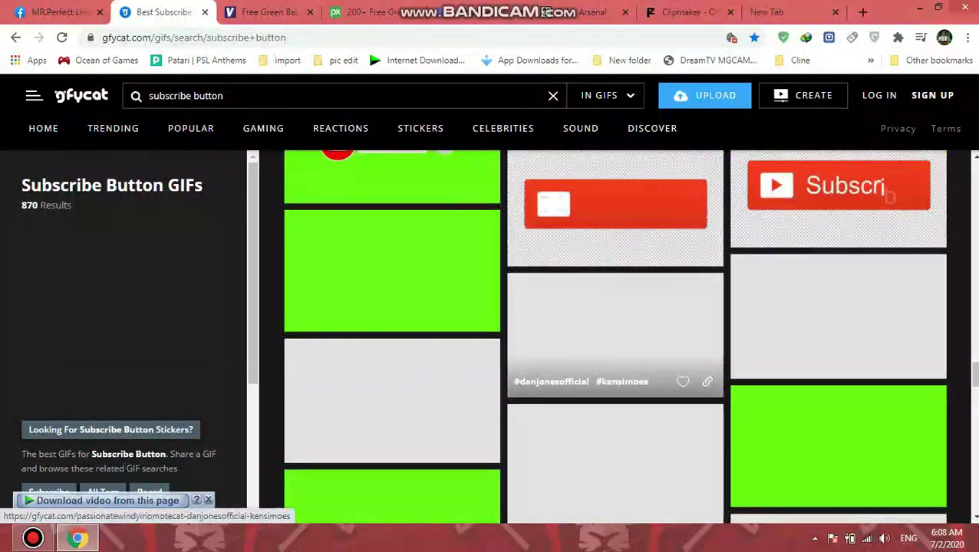
scroll(615, 337, "down", 2)
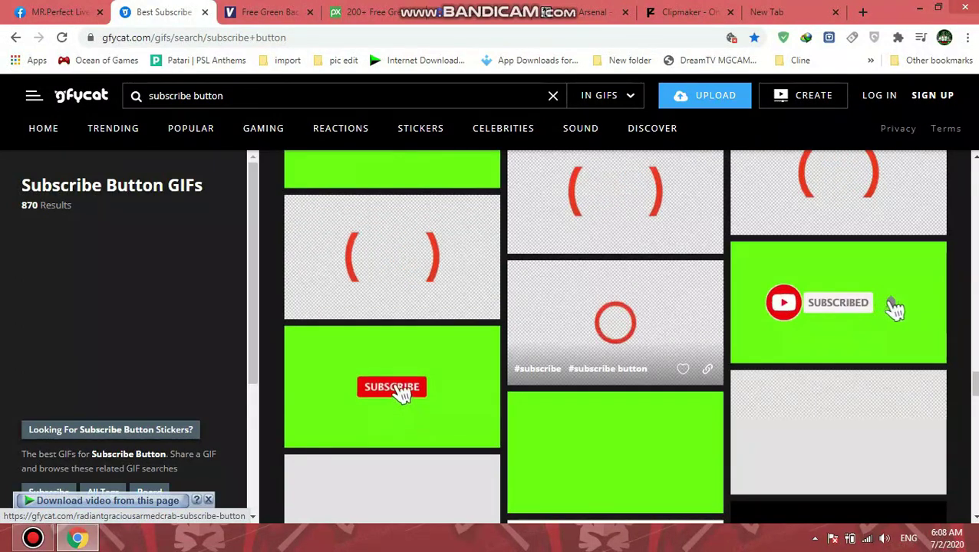
scroll(615, 338, "down", 2)
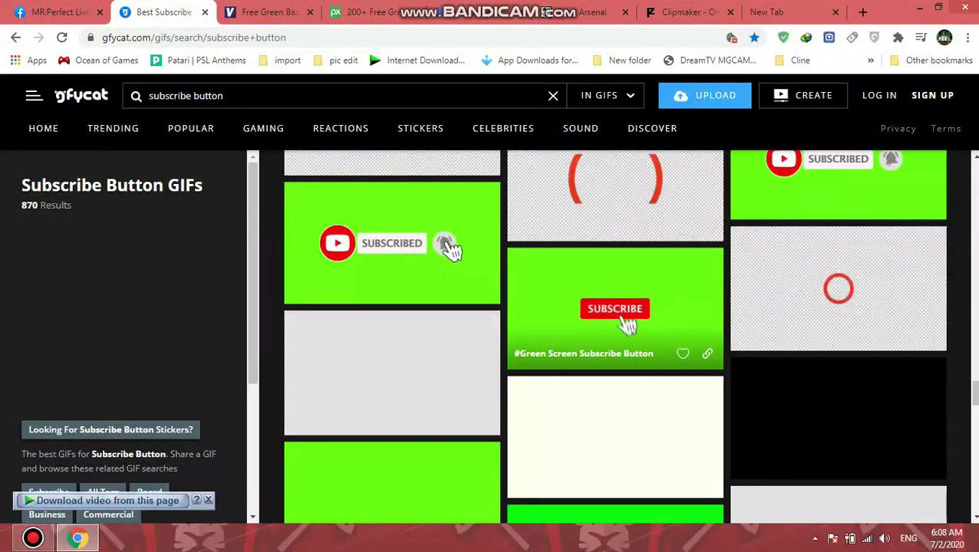
scroll(614, 337, "down", 2)
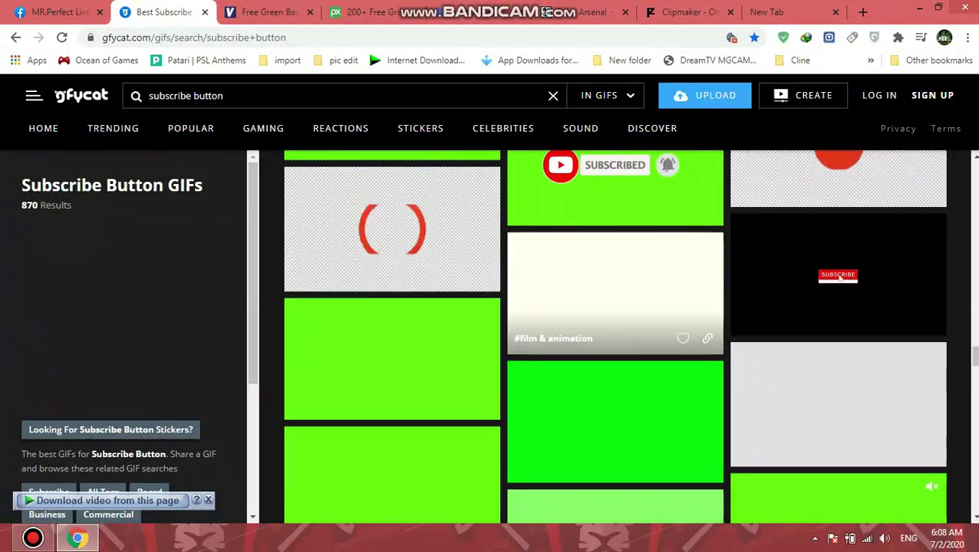
scroll(670, 328, "down", 3)
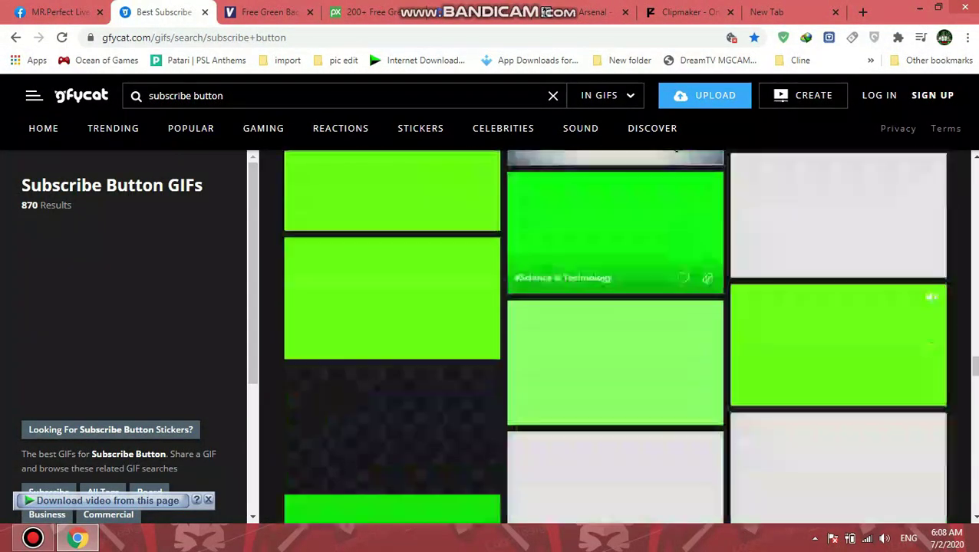
scroll(629, 155, "up", 2)
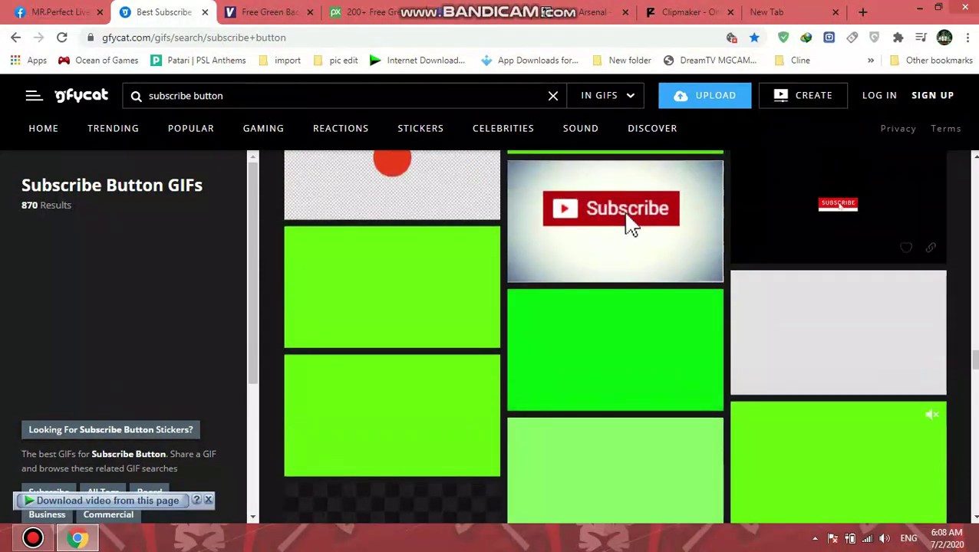
scroll(620, 215, "up", 10)
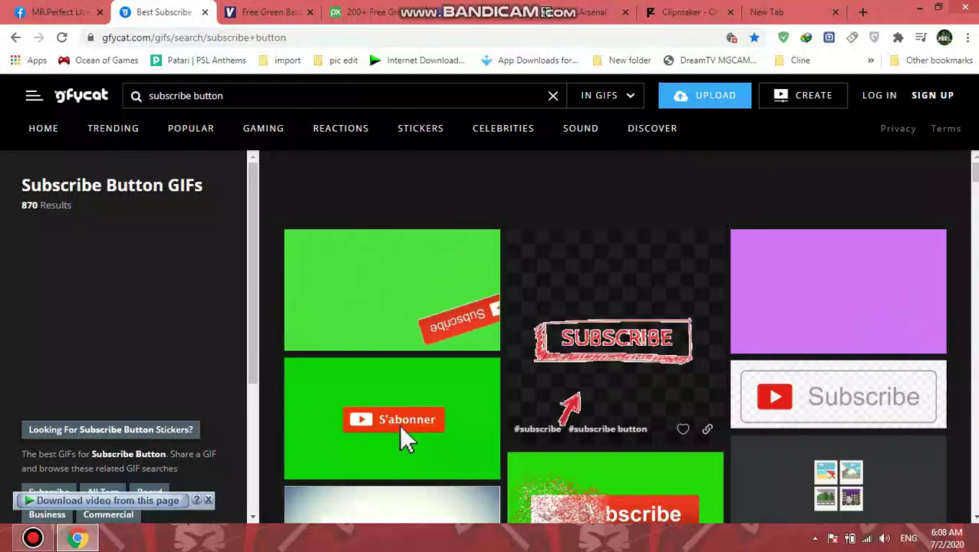
scroll(445, 437, "down", 2)
scroll(436, 414, "up", 2)
scroll(442, 422, "up", 1)
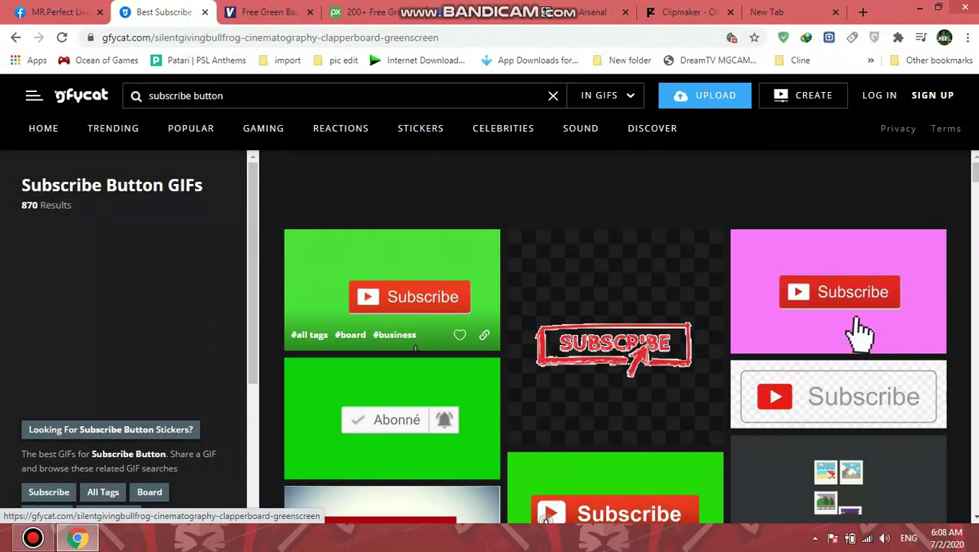
Open the aliengreen green-screen 'Please Subscribe My Channel' GIF page so its clip plays.
left_click(418, 316)
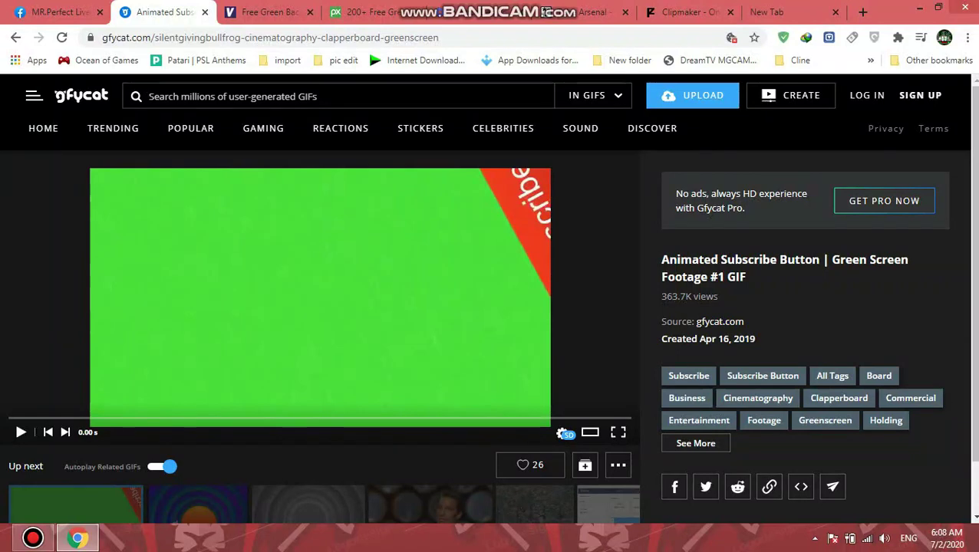
key("alt+Tab")
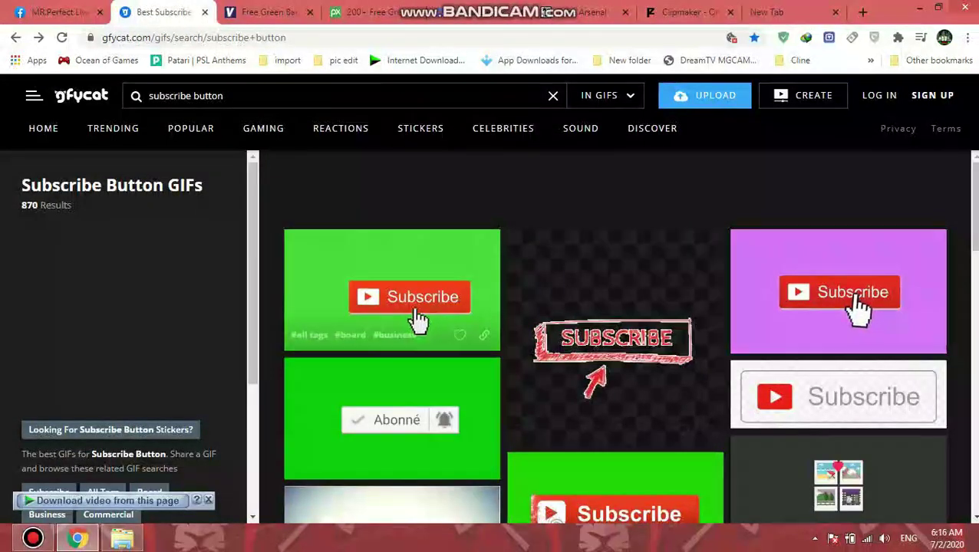
scroll(614, 338, "down", 1)
scroll(614, 323, "down", 2)
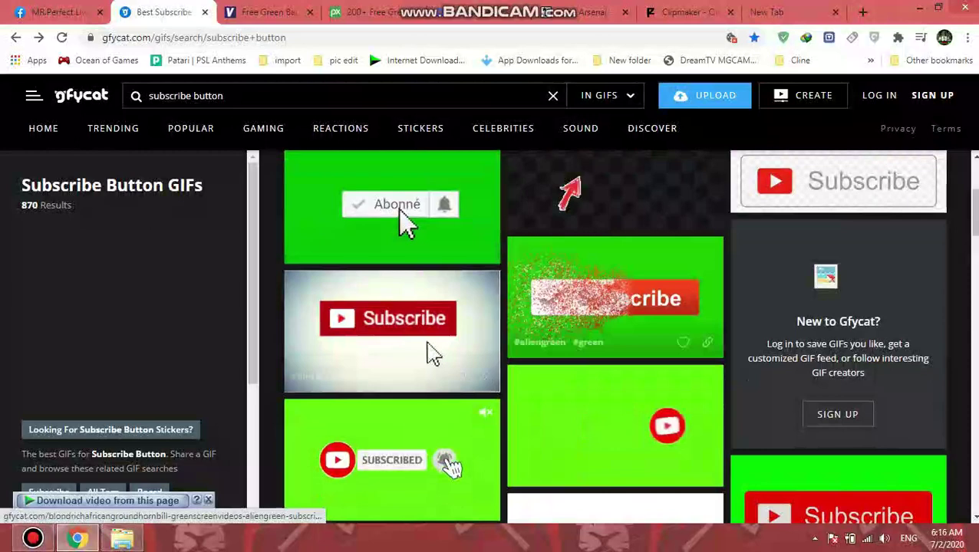
left_click(614, 299)
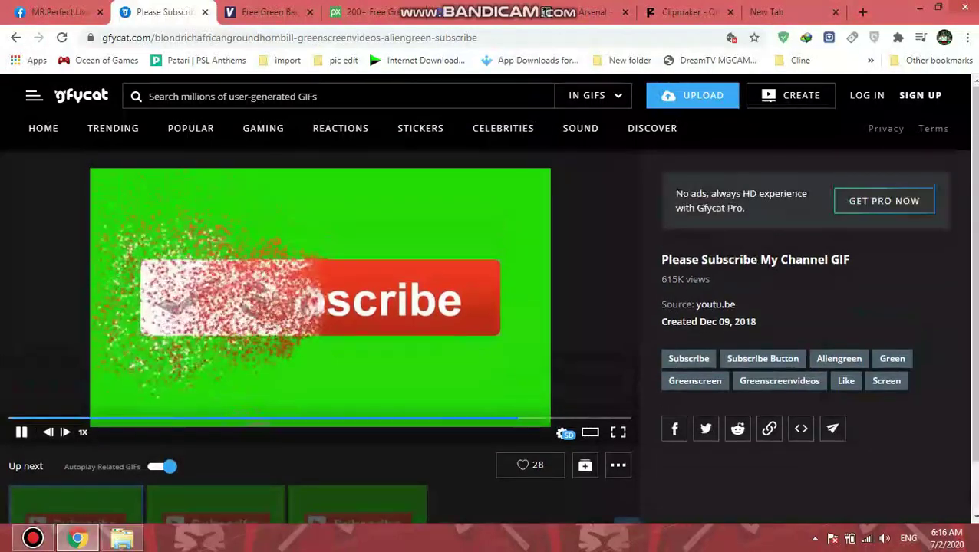
Send the clip to IDM and create a new Desktop folder named 'green' as its destination.
left_click(467, 201)
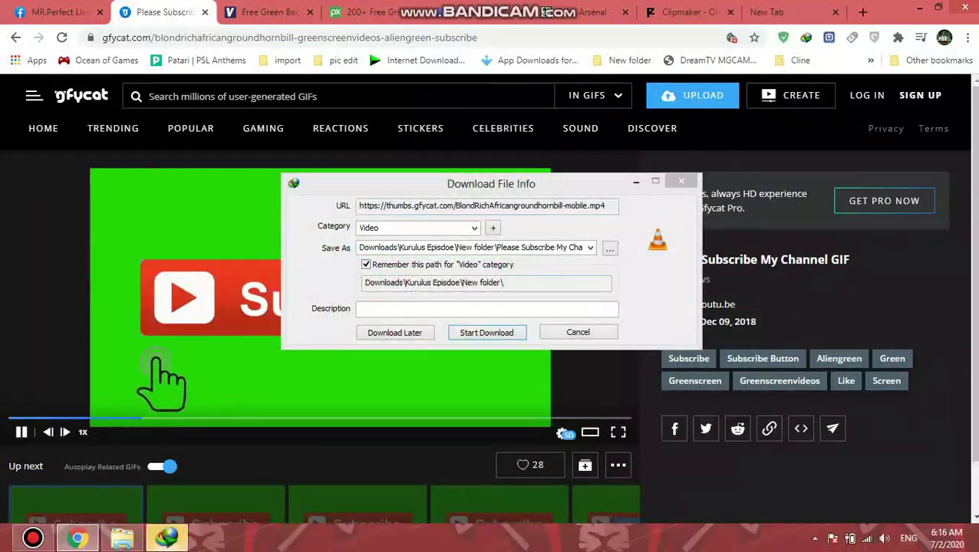
left_click(590, 247)
left_click(590, 247)
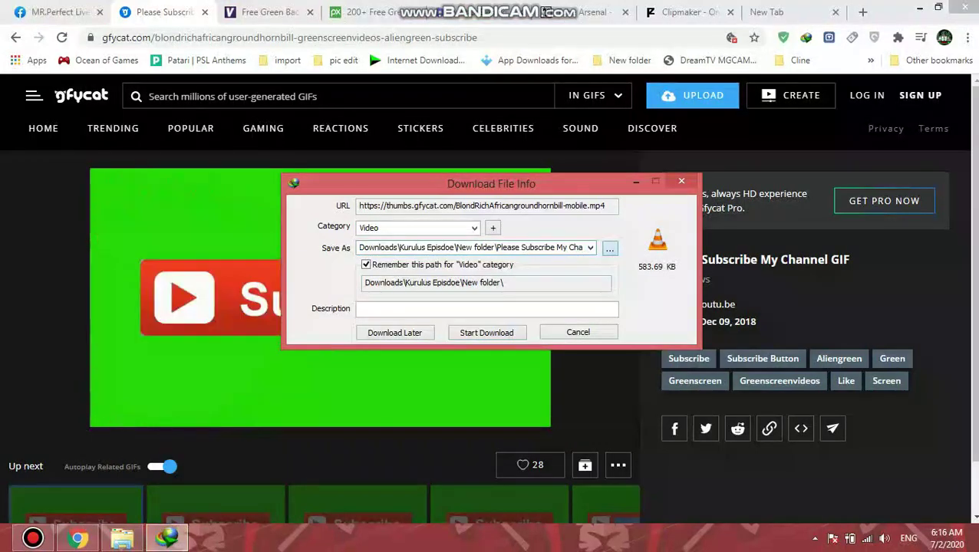
left_click(609, 248)
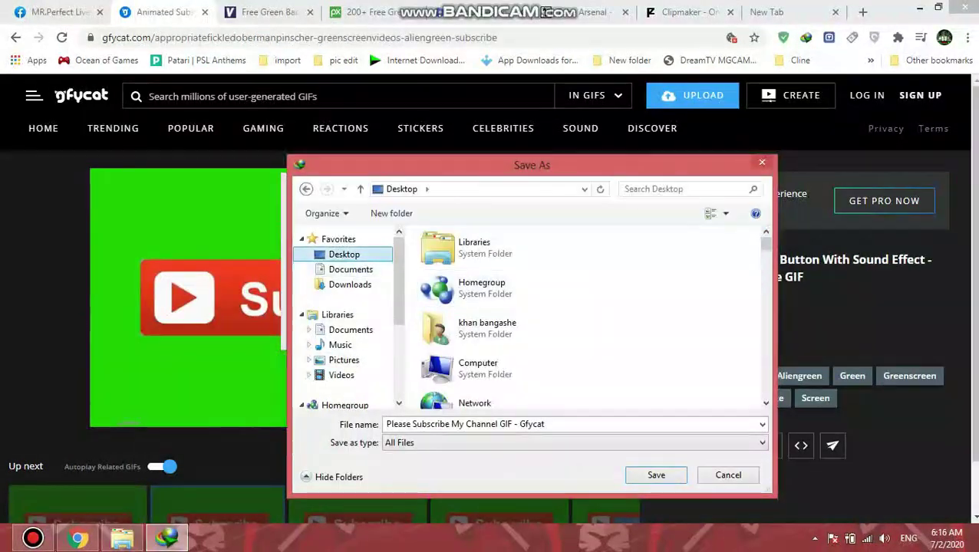
right_click(651, 284)
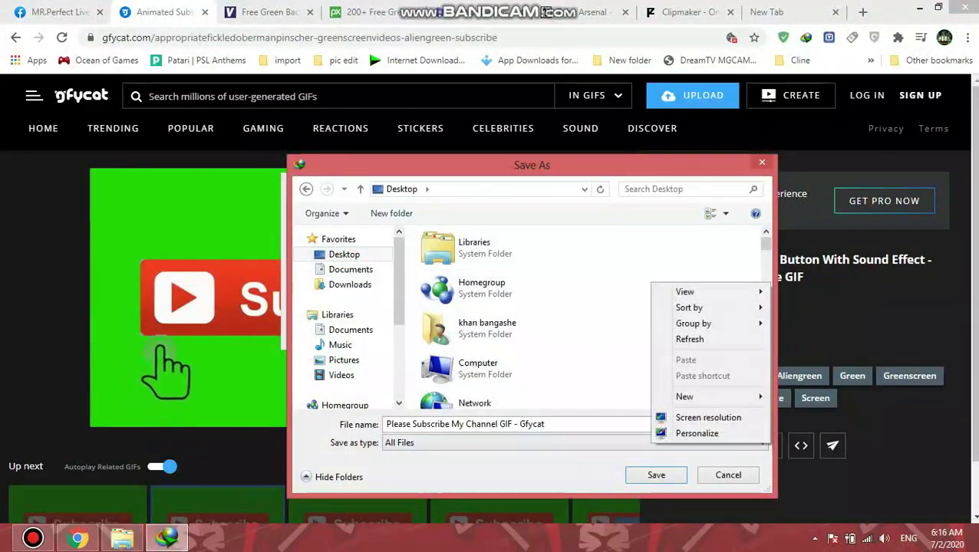
mouse_move(684, 396)
left_click(802, 396)
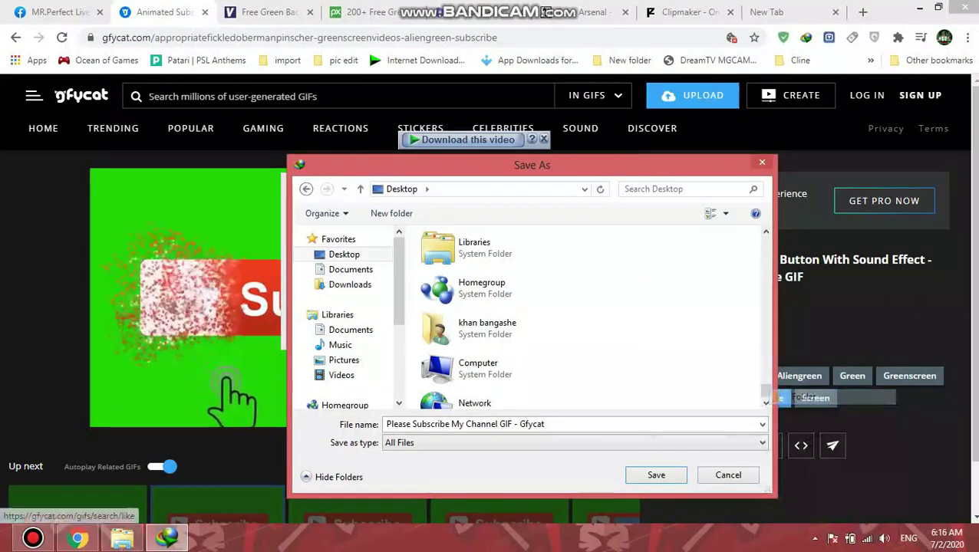
type("g")
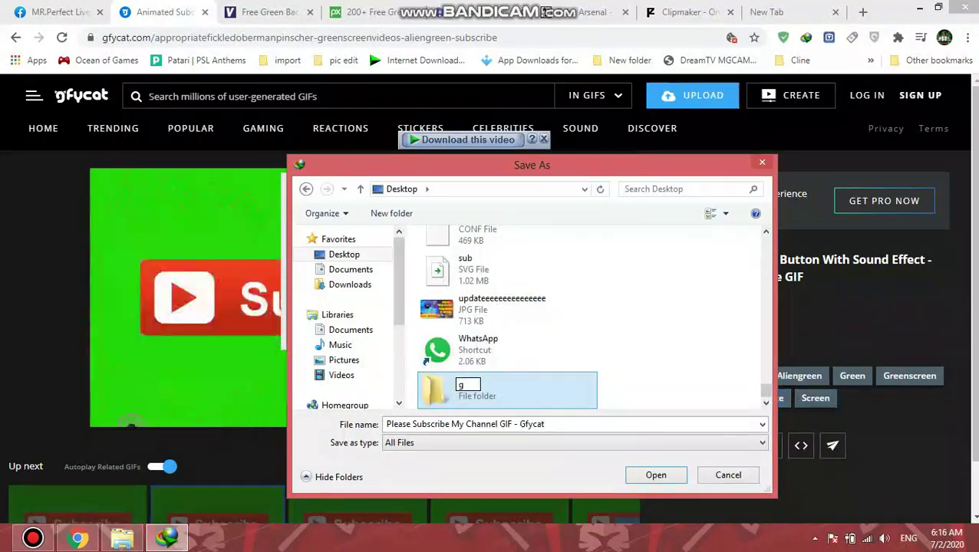
type("reen")
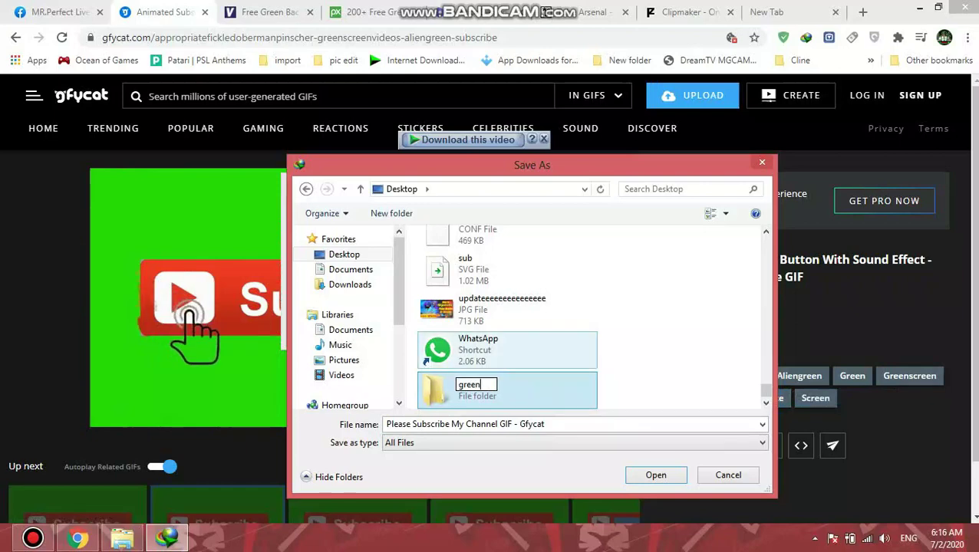
key("Return")
key("Return")
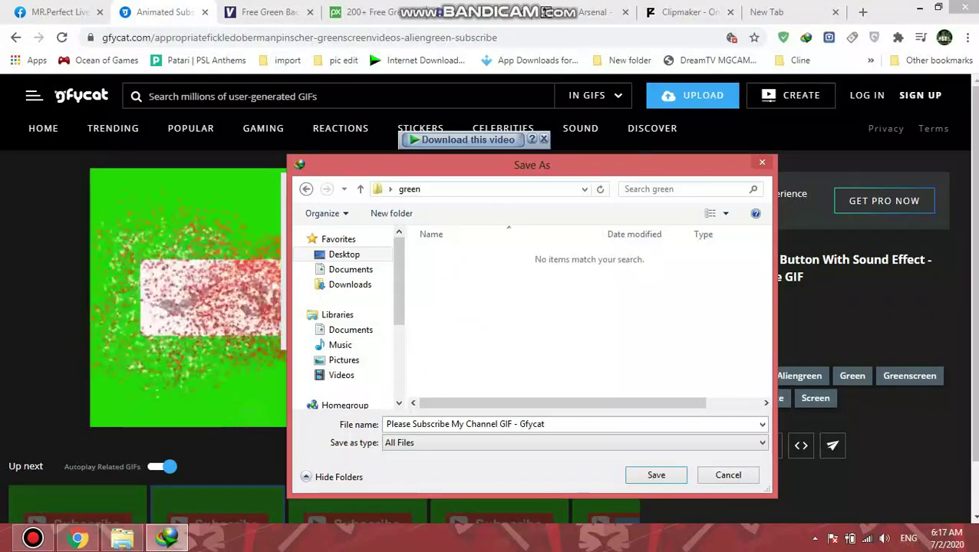
Download 'Please Subscribe My Channel GIF - Gfycat.mp4' (583.69 KB) into the green folder.
key("Return")
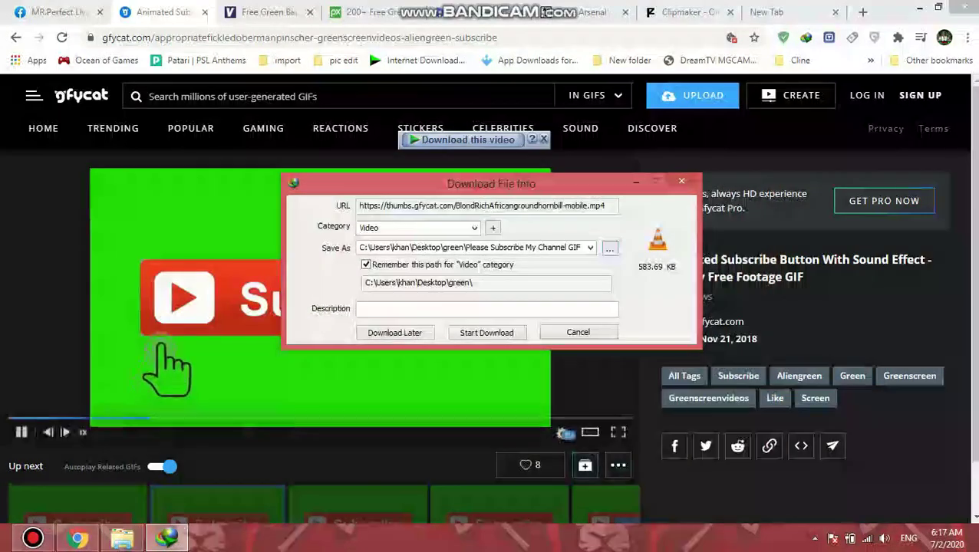
key("Return")
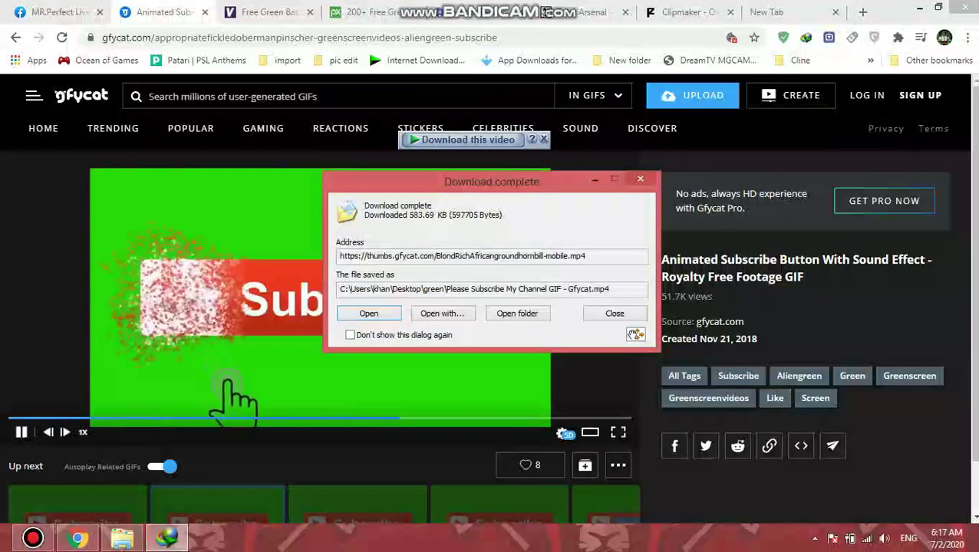
left_click(615, 313)
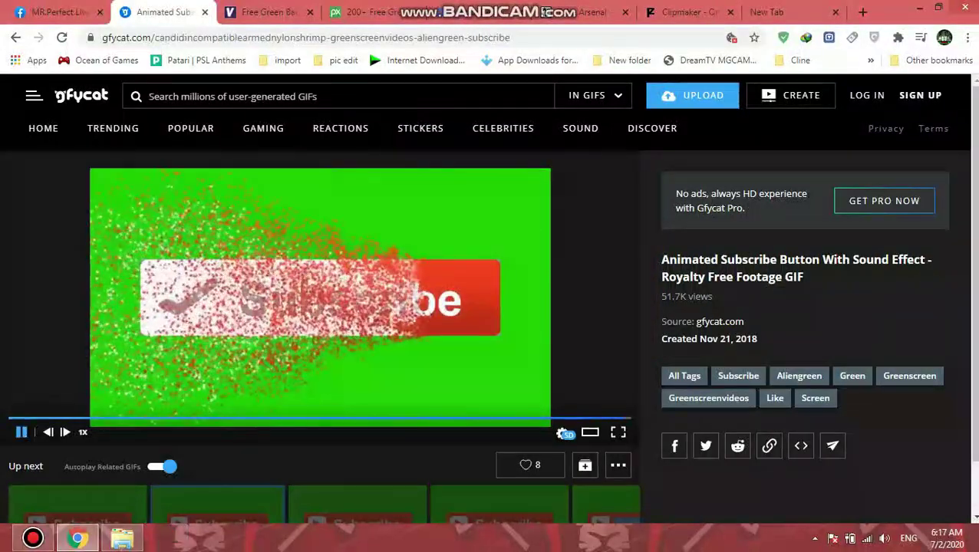
scroll(491, 307, "down", 1)
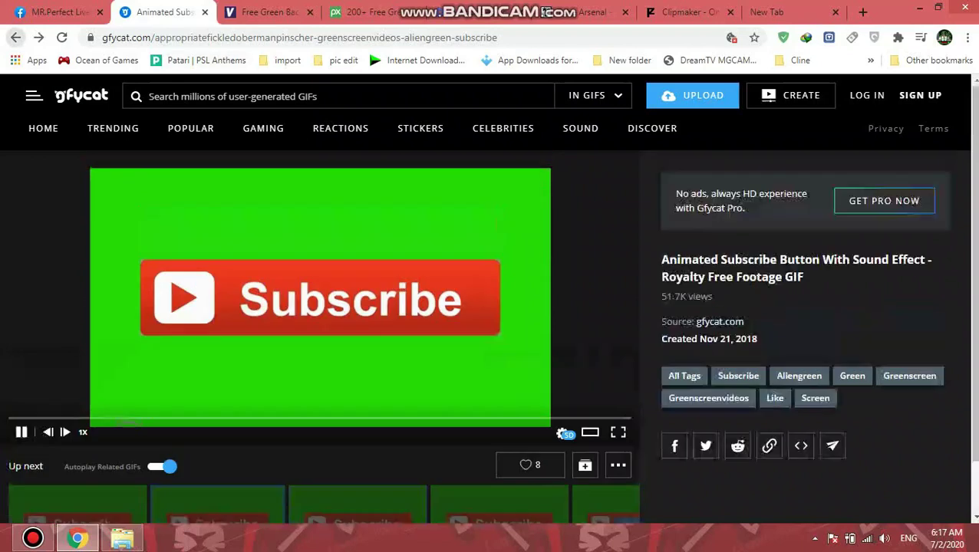
scroll(491, 307, "down", 1)
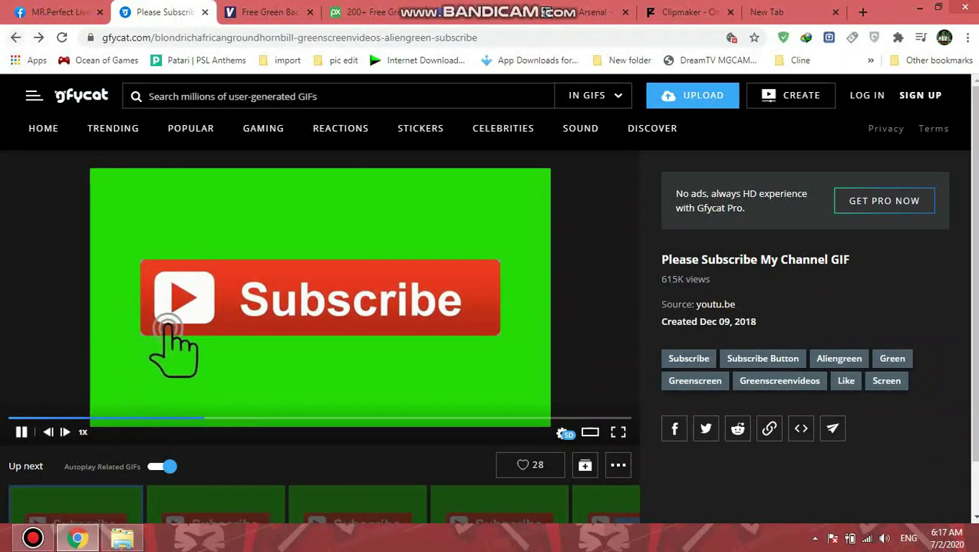
Return to the Subscribe Button results and open the 'Subscribe Button Animation | Green Screen' GIF.
right_click(16, 37)
left_click(62, 59)
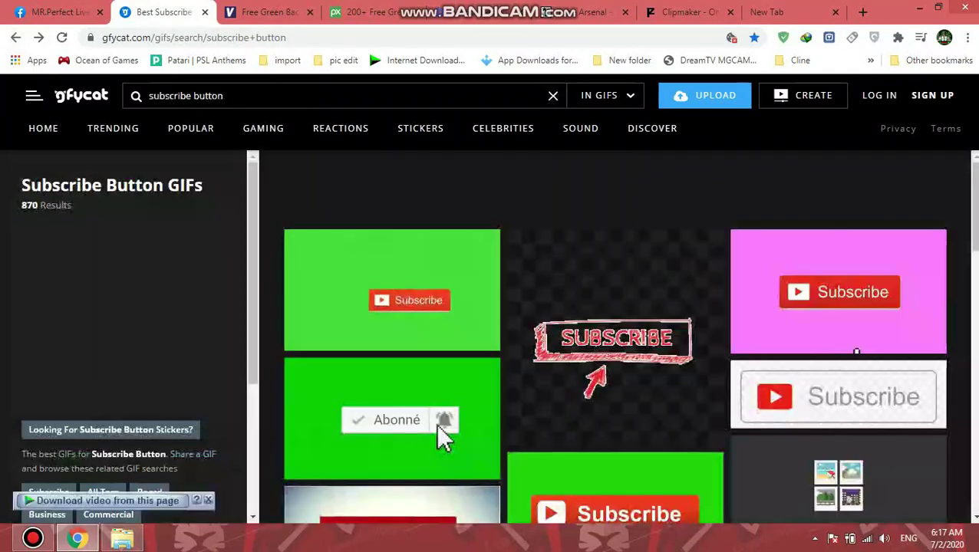
scroll(444, 439, "down", 6)
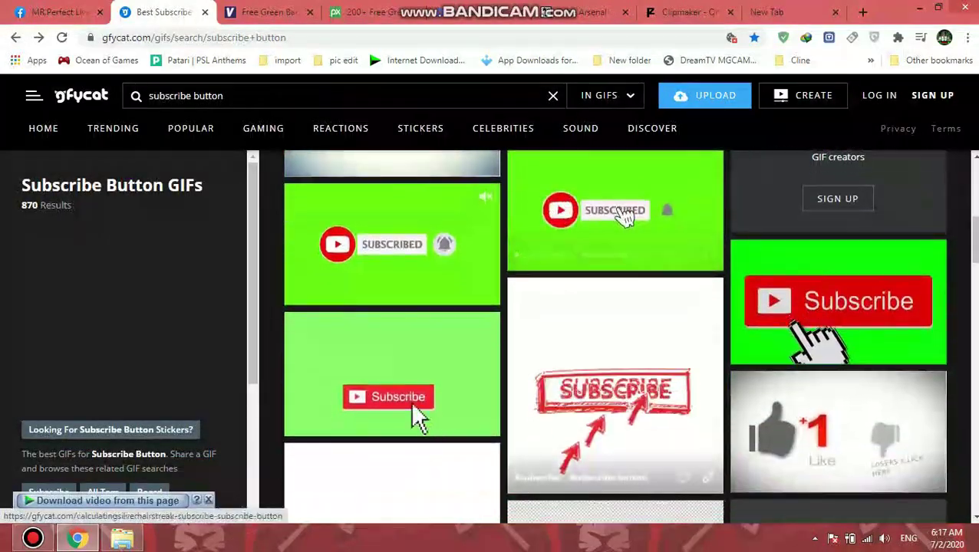
scroll(415, 414, "down", 4)
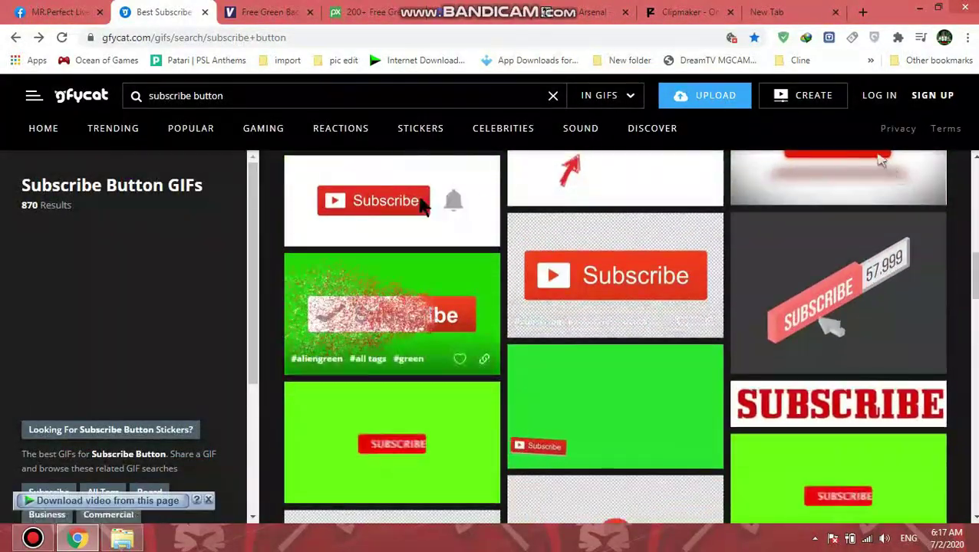
scroll(424, 205, "down", 2)
scroll(318, 212, "down", 1)
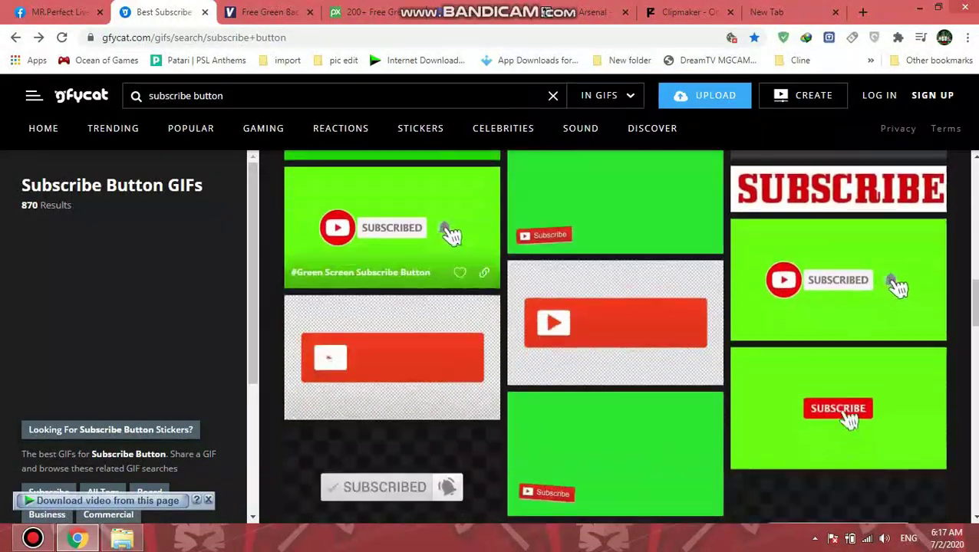
scroll(475, 507, "down", 1)
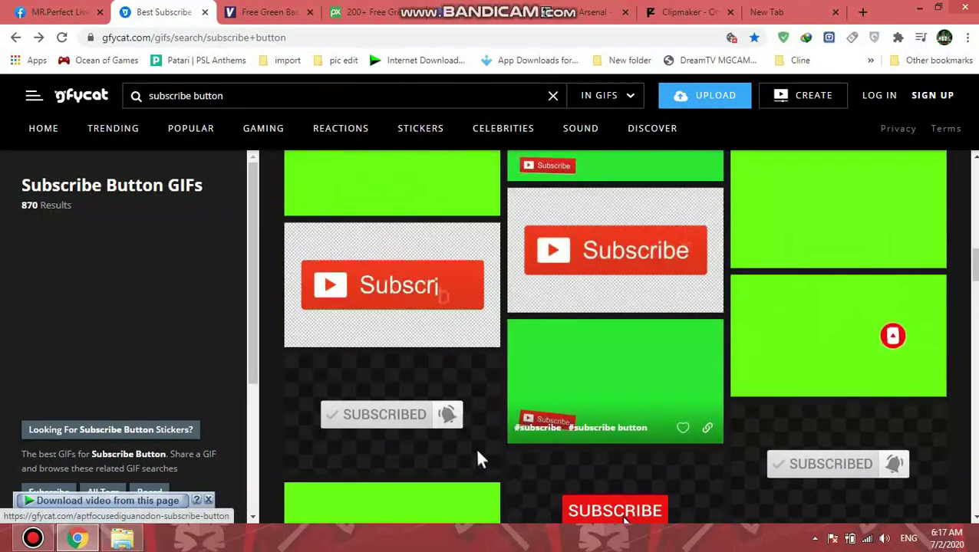
left_click(477, 458)
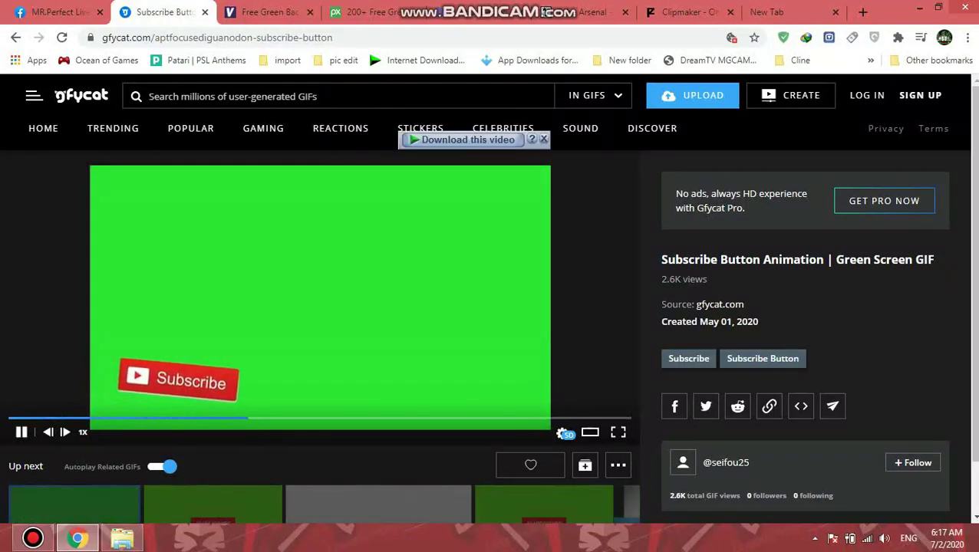
Download the 24.77 KB clip into green with IDM and go back to the results.
left_click(464, 140)
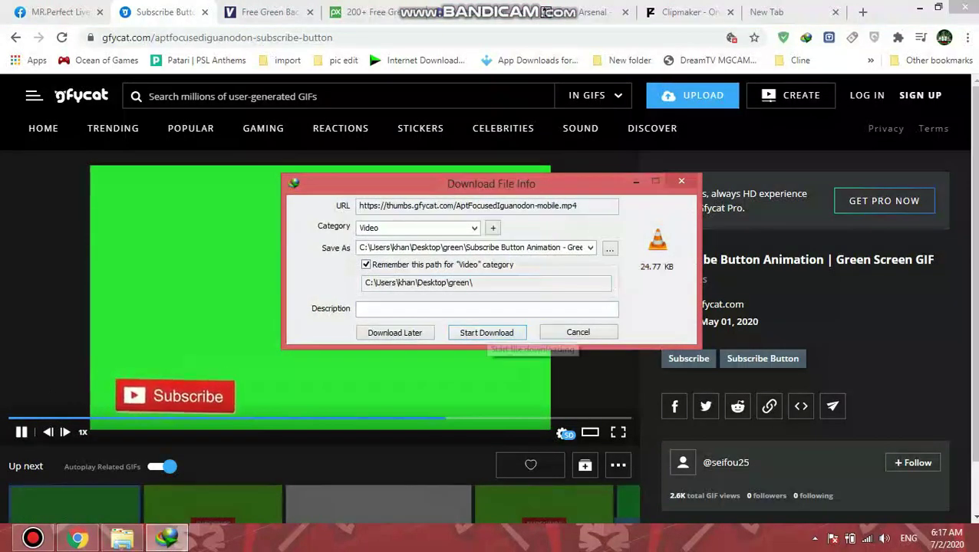
left_click(486, 332)
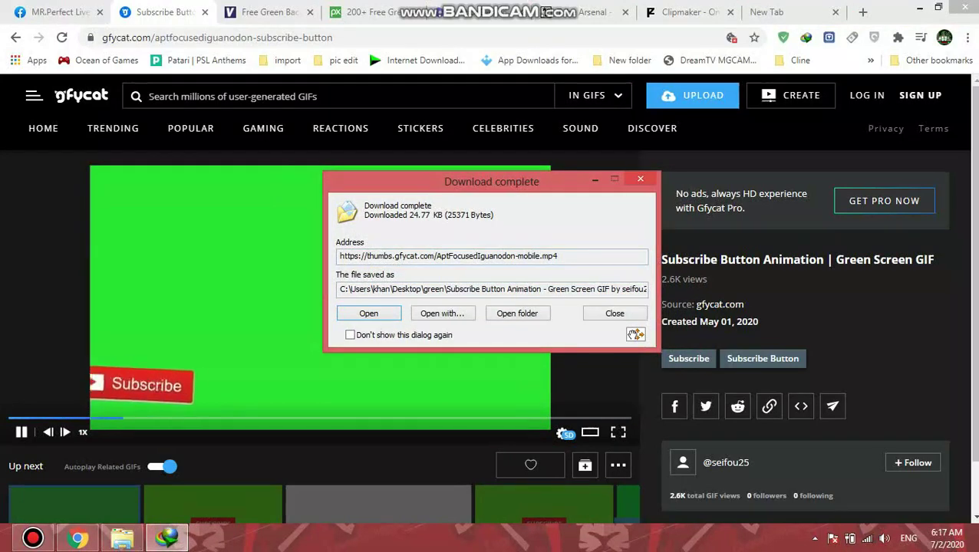
left_click(615, 313)
scroll(615, 313, "down", 1)
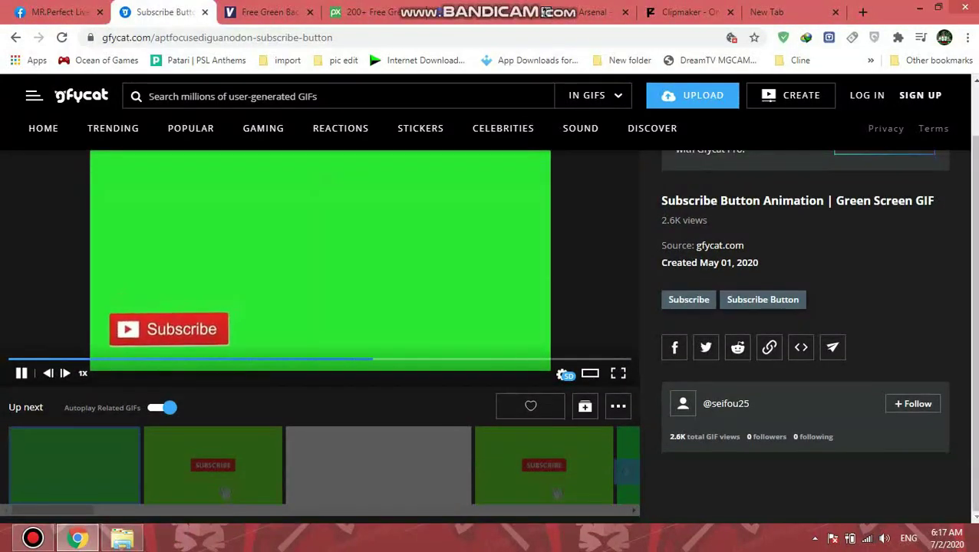
scroll(488, 307, "up", 1)
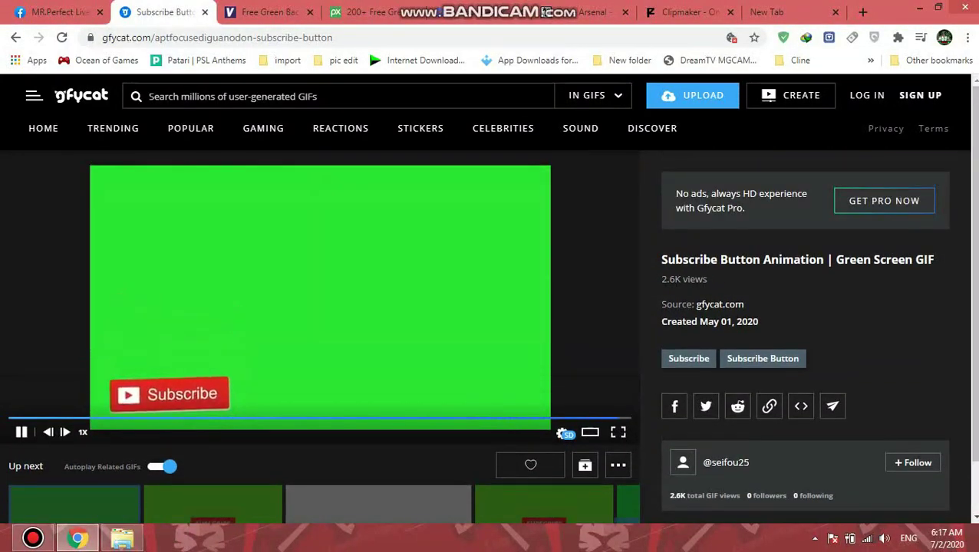
key("alt+Left")
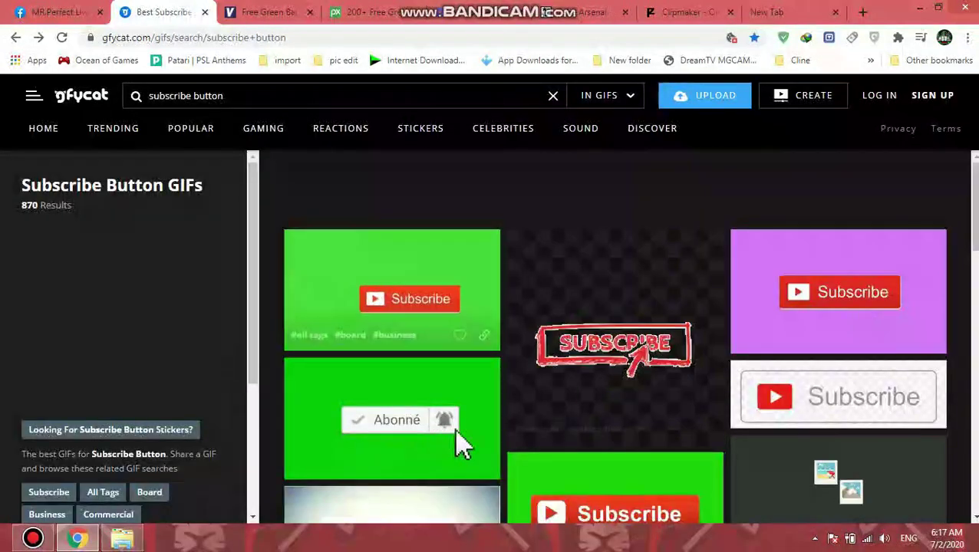
Scroll the results and open the 'Green Screen Subscribe Button!!' GIF page.
scroll(463, 448, "down", 5)
scroll(476, 160, "down", 5)
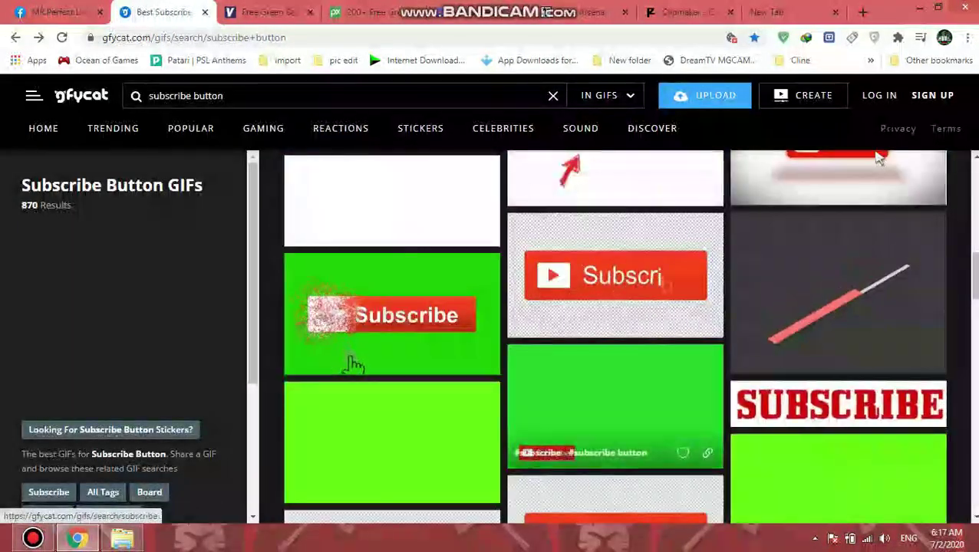
scroll(478, 460, "down", 3)
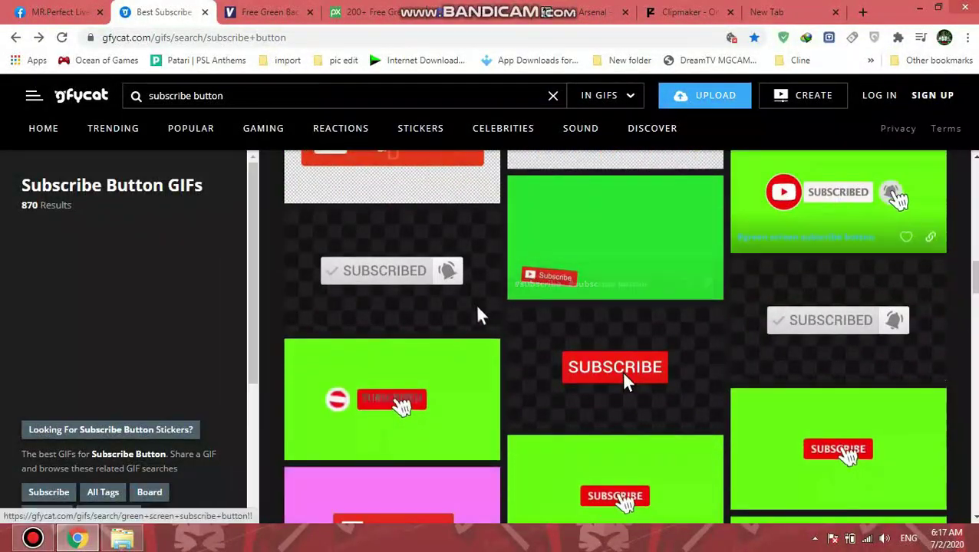
scroll(613, 296, "down", 2)
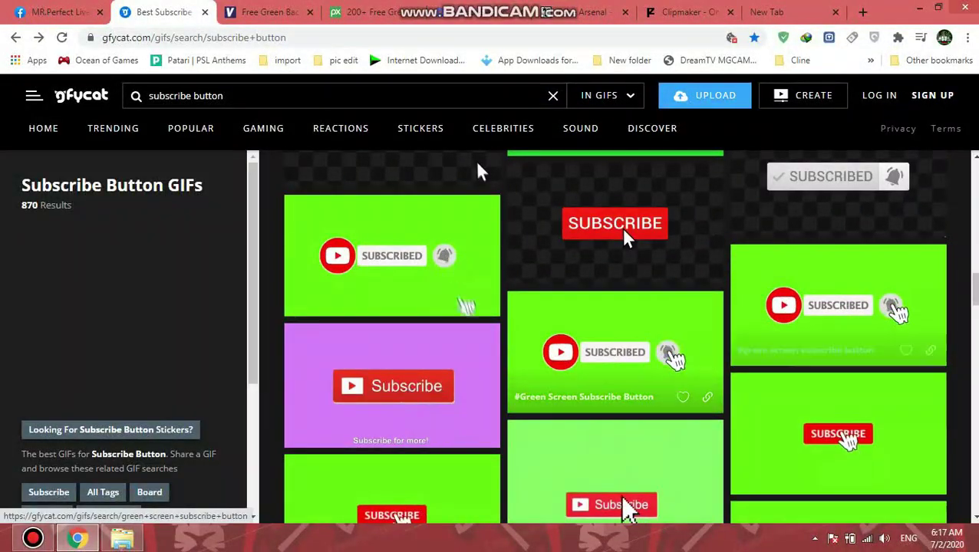
scroll(478, 167, "down", 2)
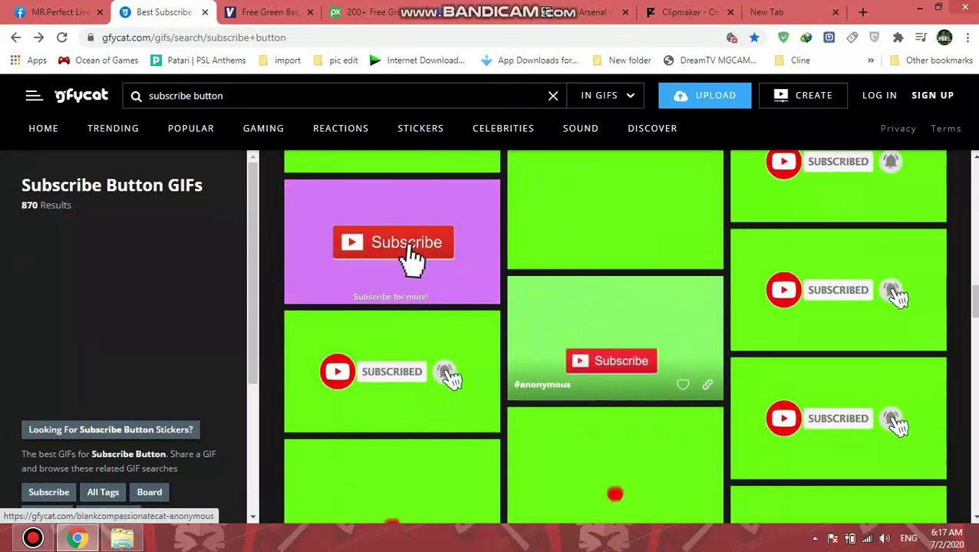
scroll(478, 169, "up", 2)
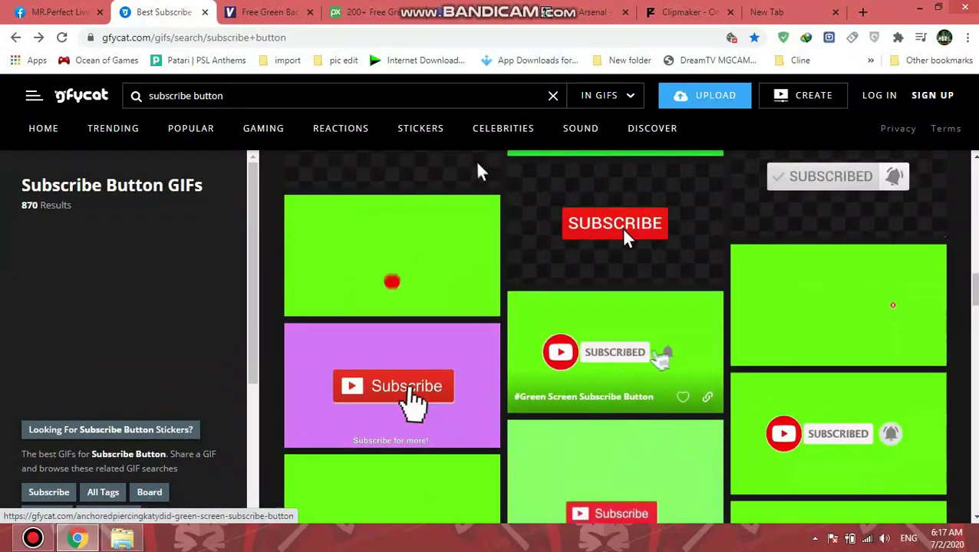
left_click(476, 165)
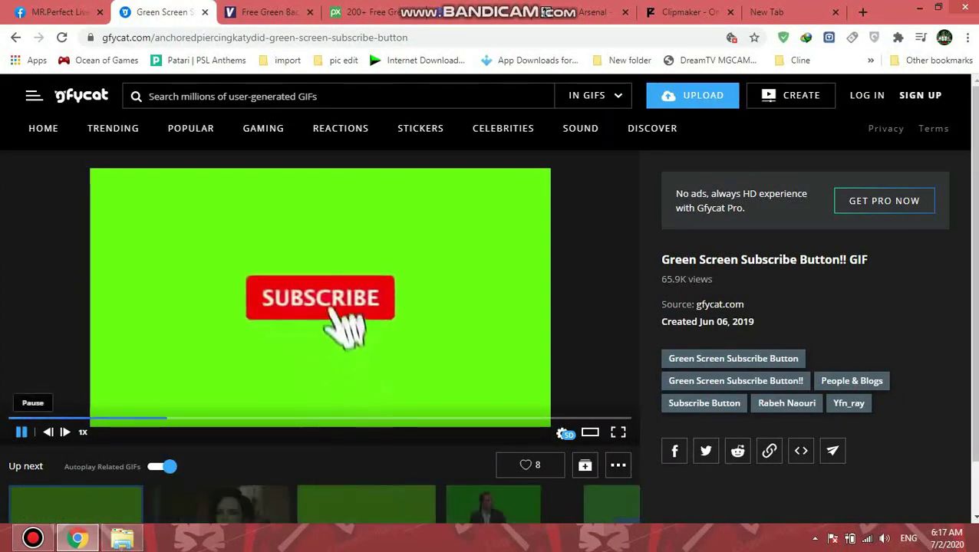
key("alt+Tab")
key("alt+Tab")
key("alt+Tab")
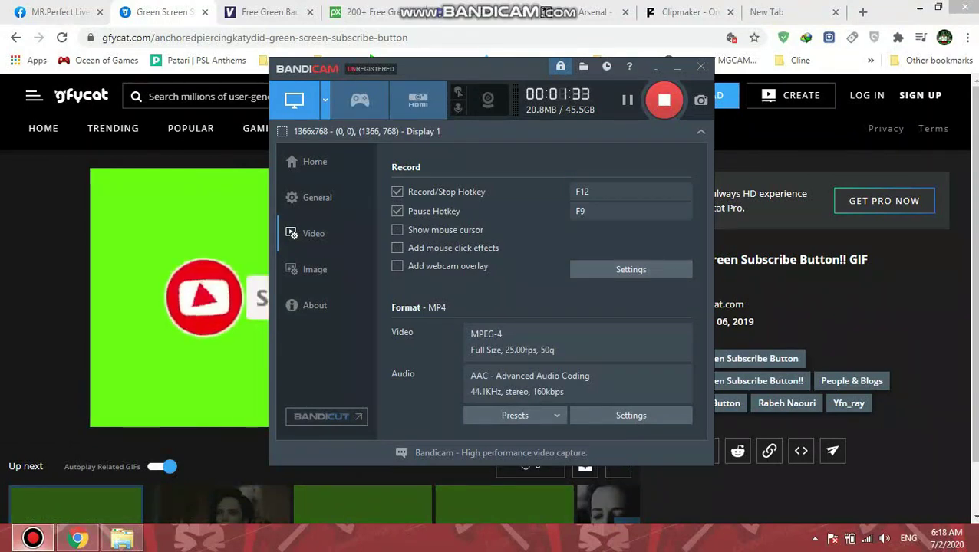
key("alt+Tab")
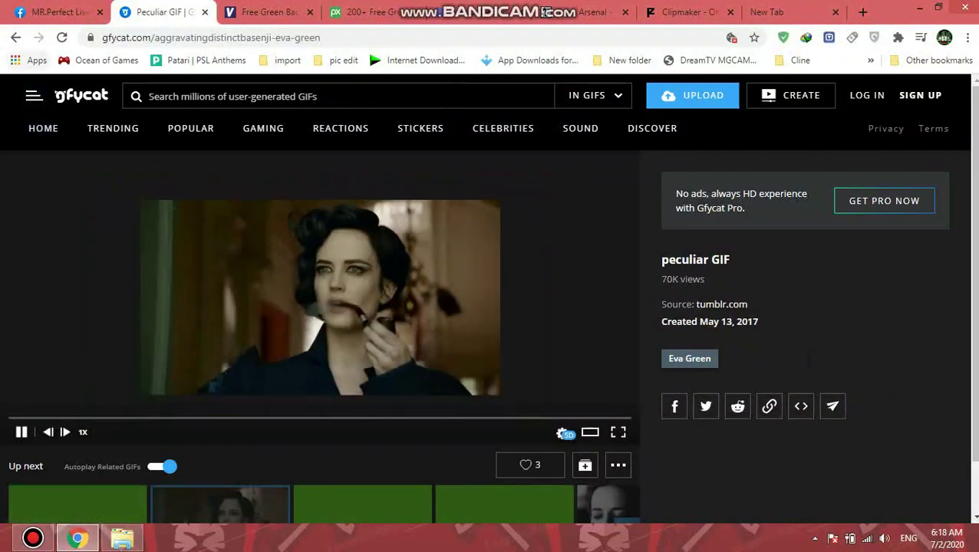
key("Left")
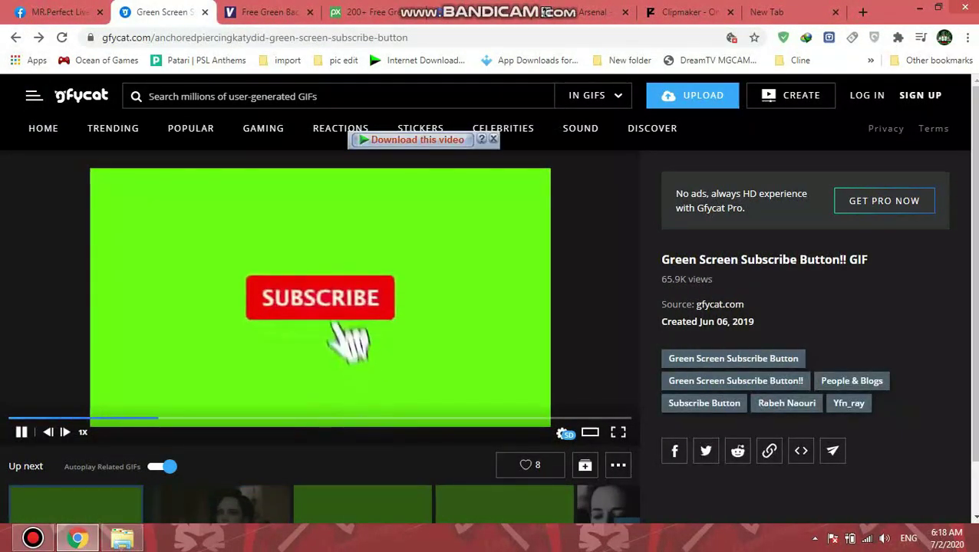
Download the 59.88 KB clip into green with IDM and return to the results.
left_click(417, 140)
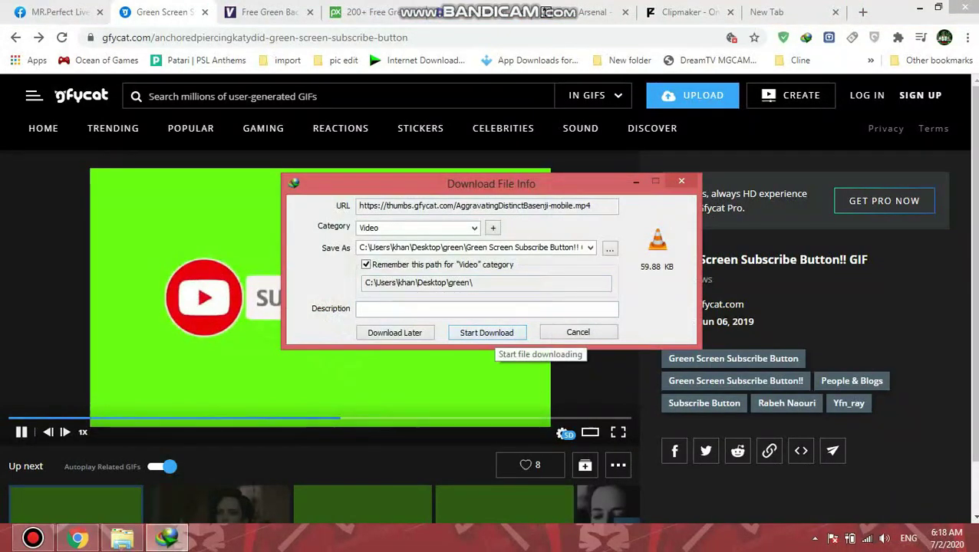
left_click(486, 332)
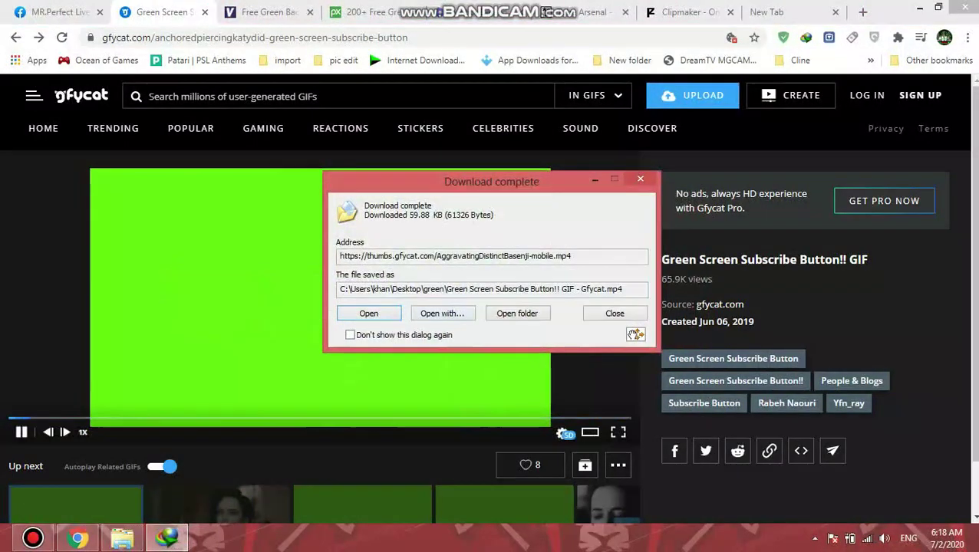
left_click(615, 313)
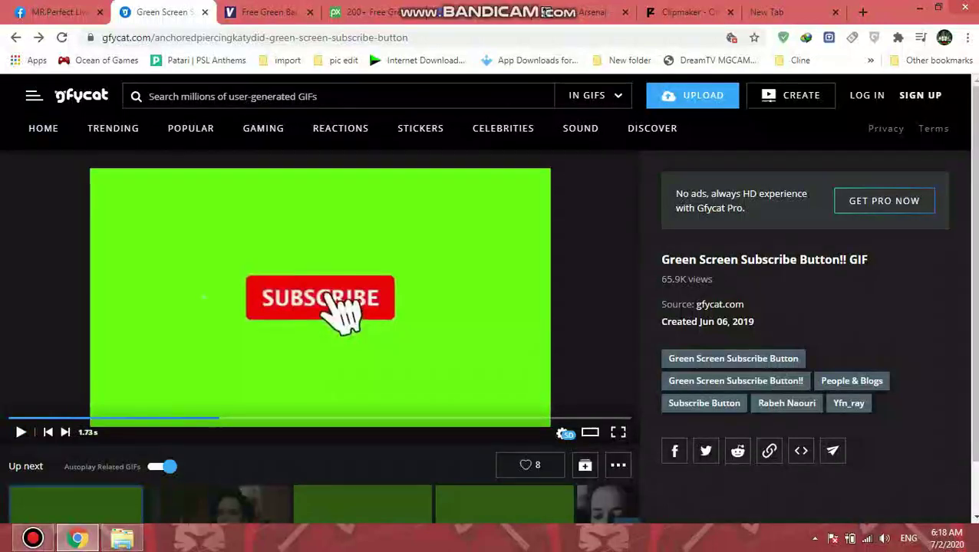
key("alt+Left")
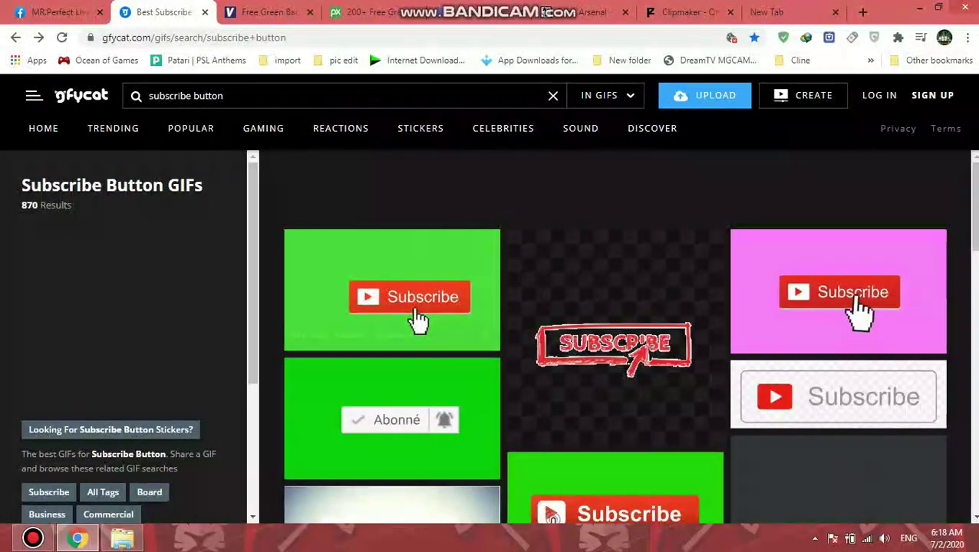
Go to the Gfycat home page, browse it, and start a new search in the search box.
scroll(473, 371, "down", 3)
scroll(473, 371, "down", 5)
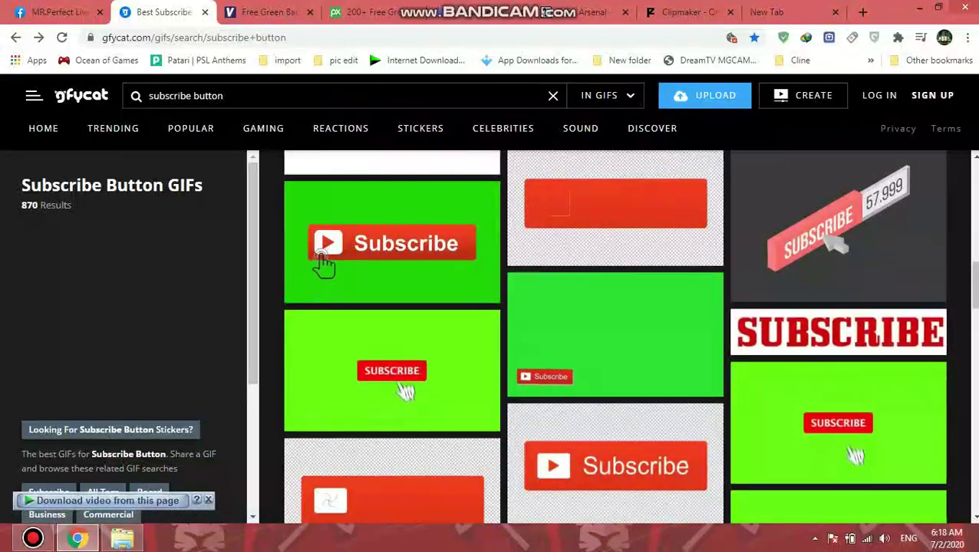
left_click(43, 128)
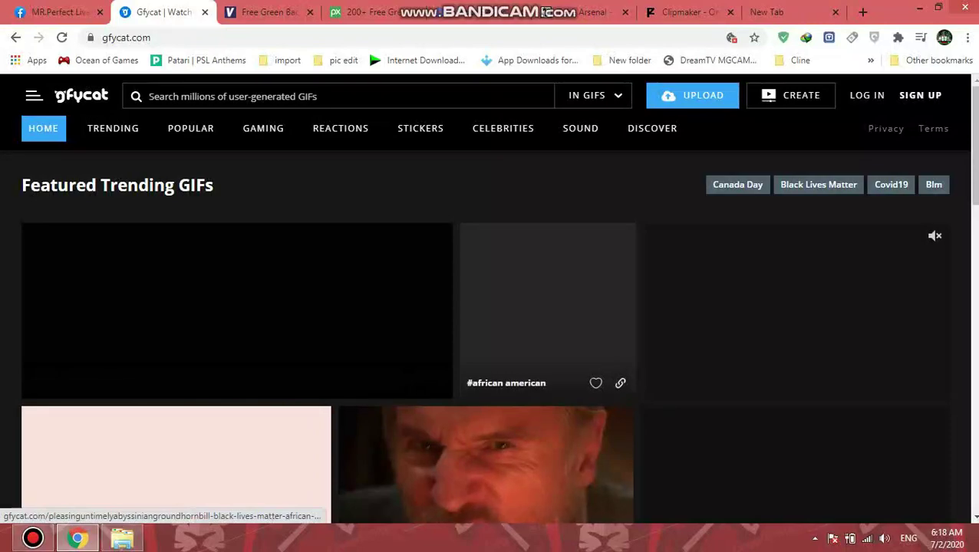
scroll(750, 155, "down", 5)
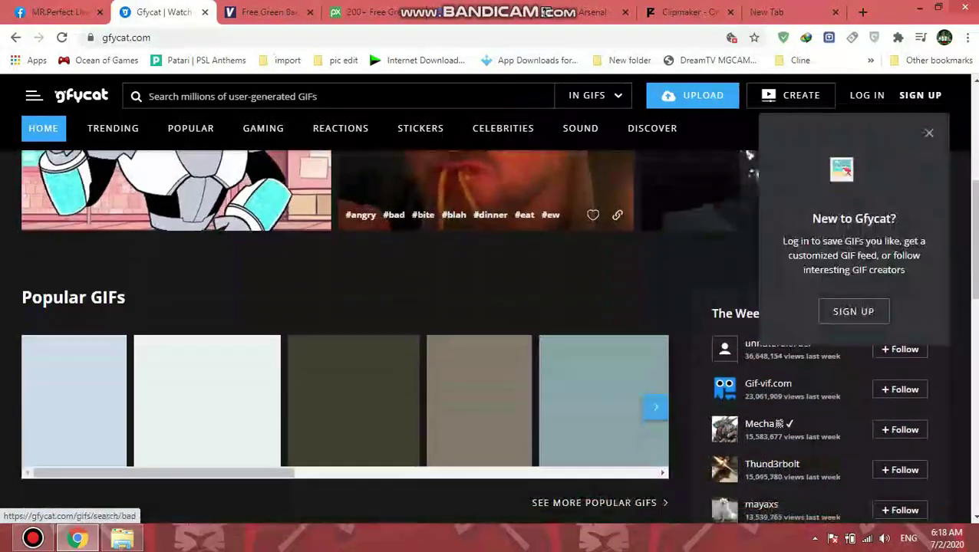
scroll(750, 156, "up", 5)
scroll(750, 155, "down", 8)
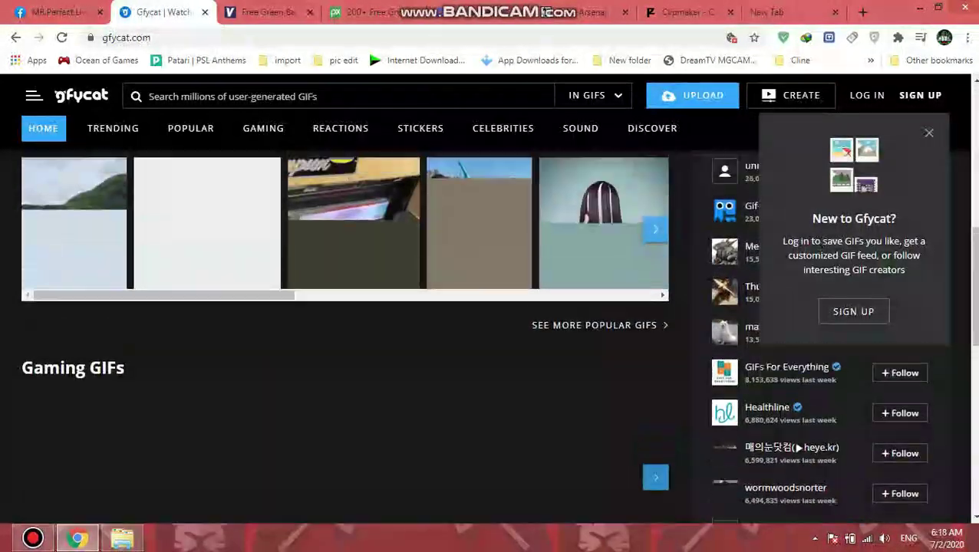
scroll(345, 307, "down", 4)
scroll(345, 307, "up", 5)
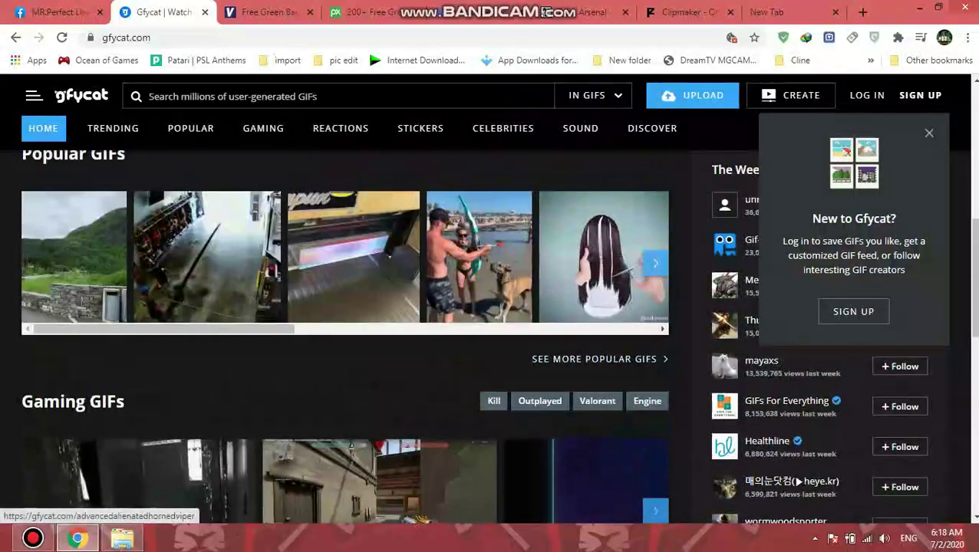
scroll(345, 307, "down", 4)
scroll(345, 307, "up", 8)
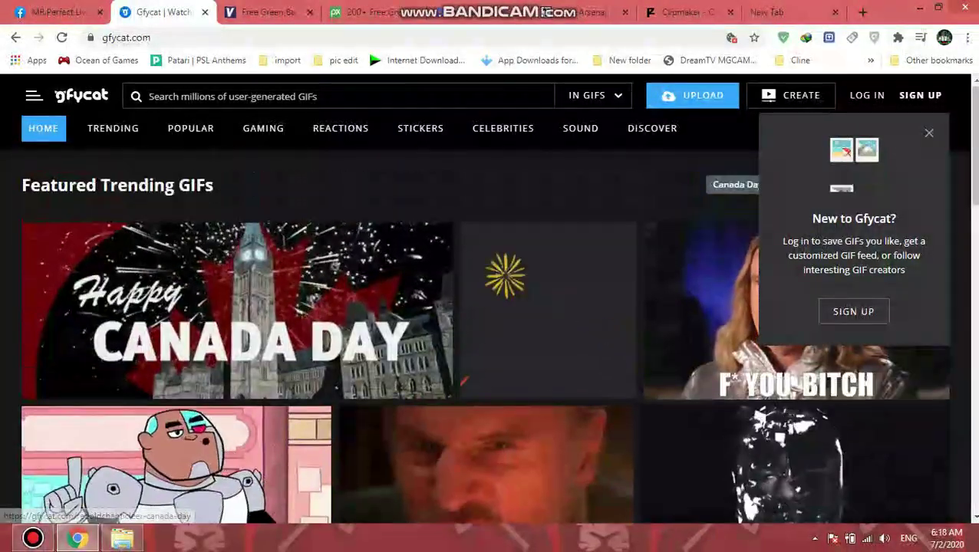
left_click(230, 96)
Run the 'green scren' search, returning 163,020 Green Scren GIFs.
key("Down")
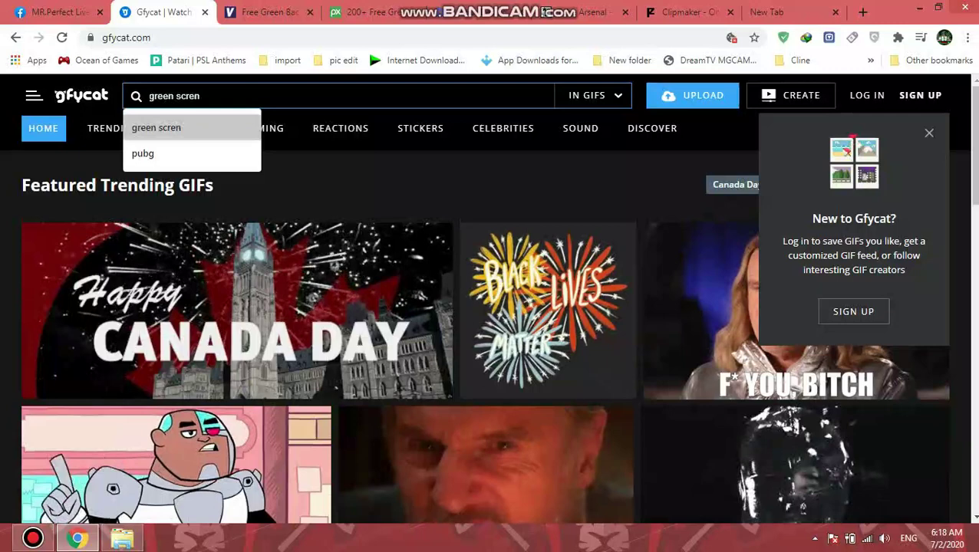
key("Return")
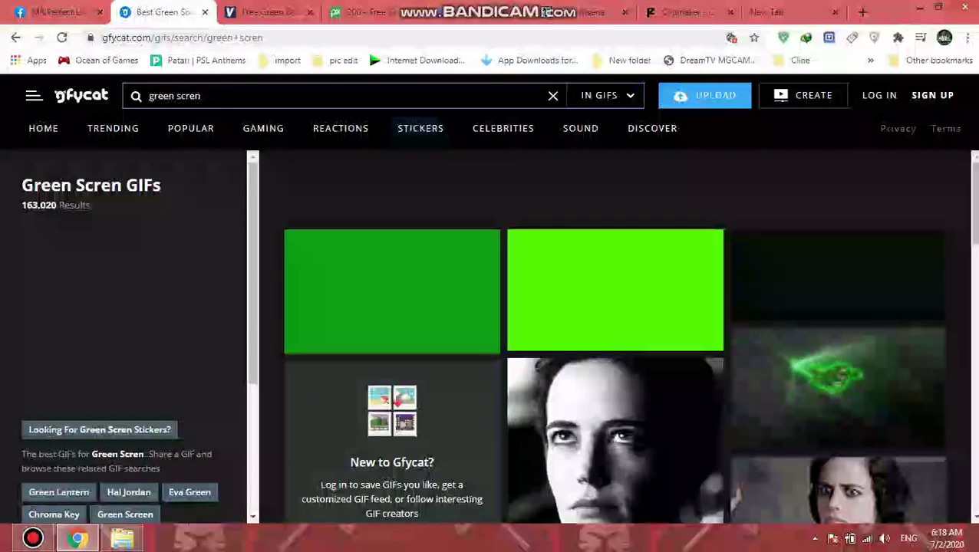
scroll(614, 338, "down", 3)
scroll(614, 230, "down", 3)
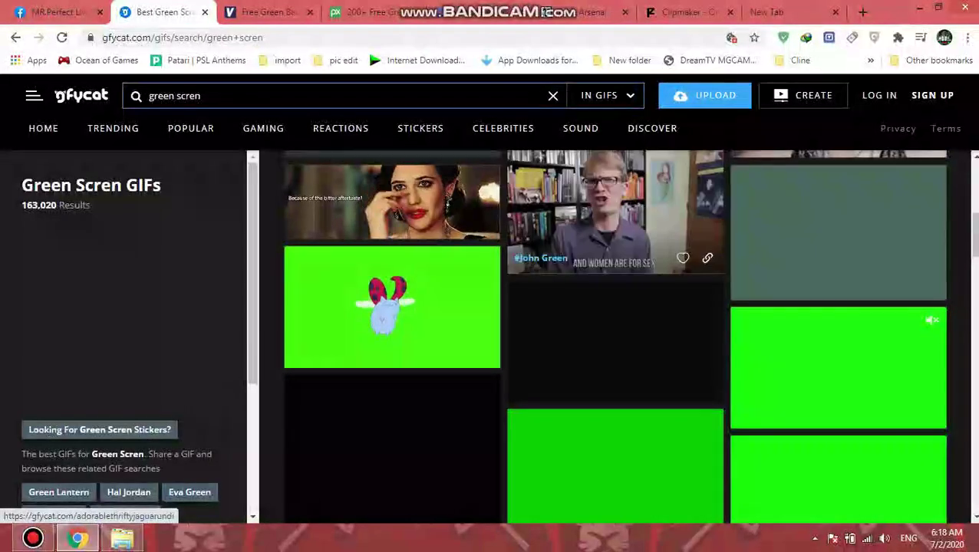
scroll(614, 338, "down", 1)
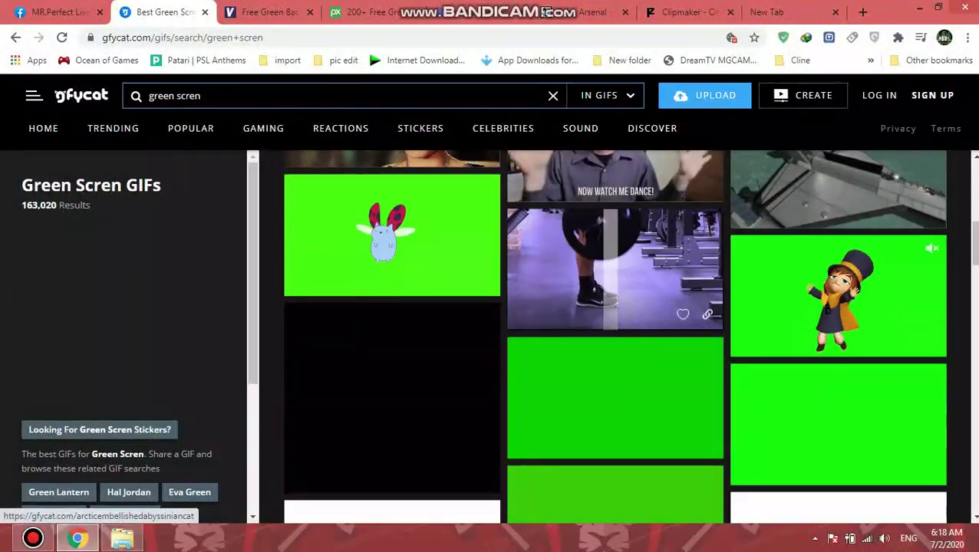
scroll(614, 338, "down", 1)
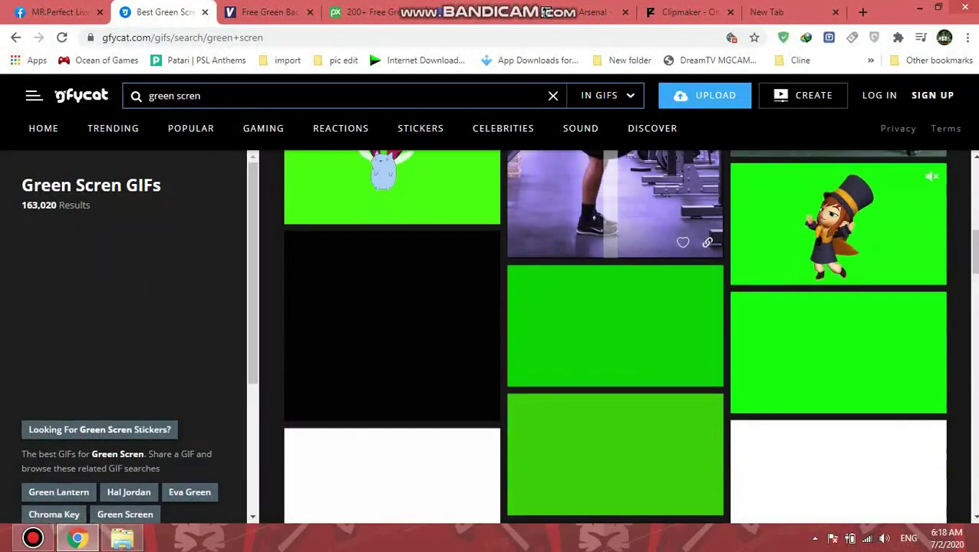
Scroll through the results until the dancing Hat Kid green-screen tile appears.
scroll(613, 230, "up", 2)
scroll(614, 230, "down", 5)
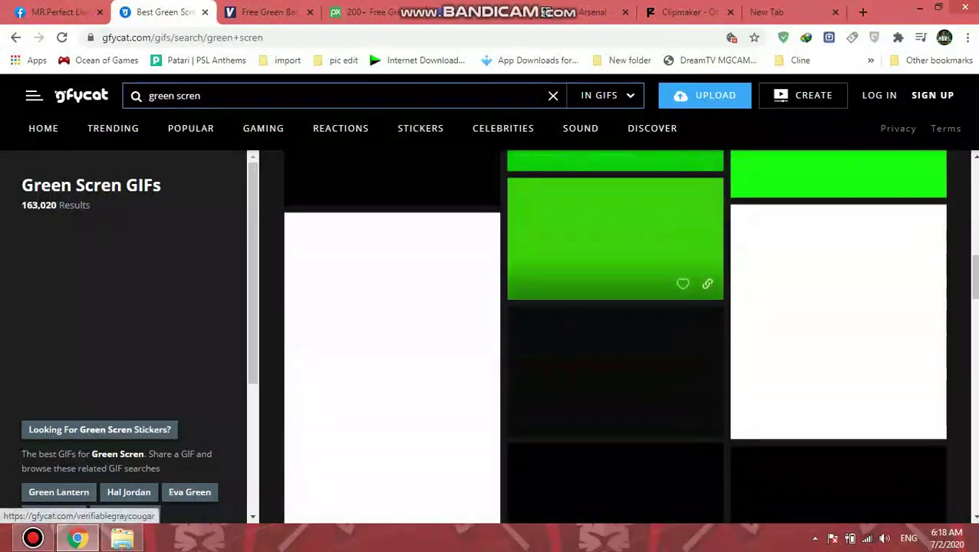
scroll(613, 338, "up", 2)
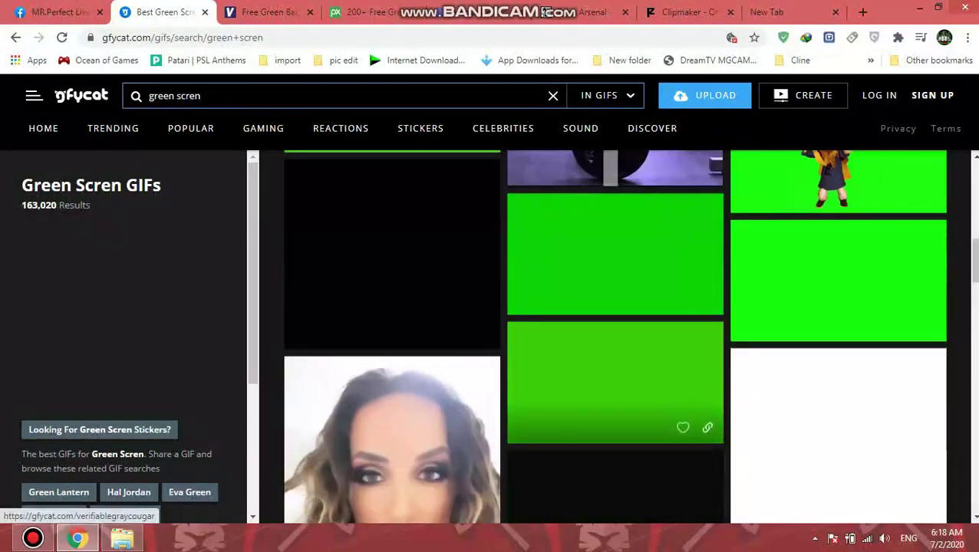
scroll(614, 338, "up", 3)
scroll(614, 337, "down", 3)
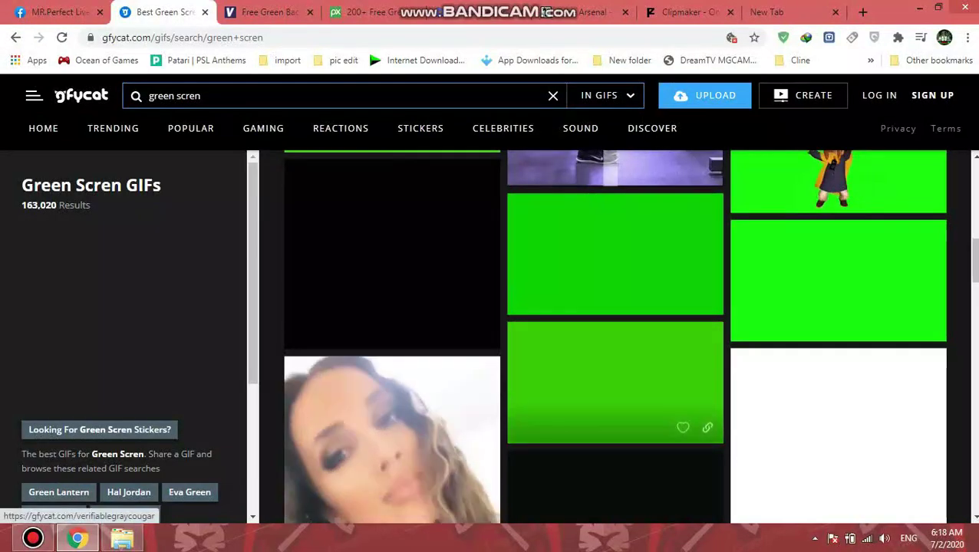
scroll(614, 249, "up", 2)
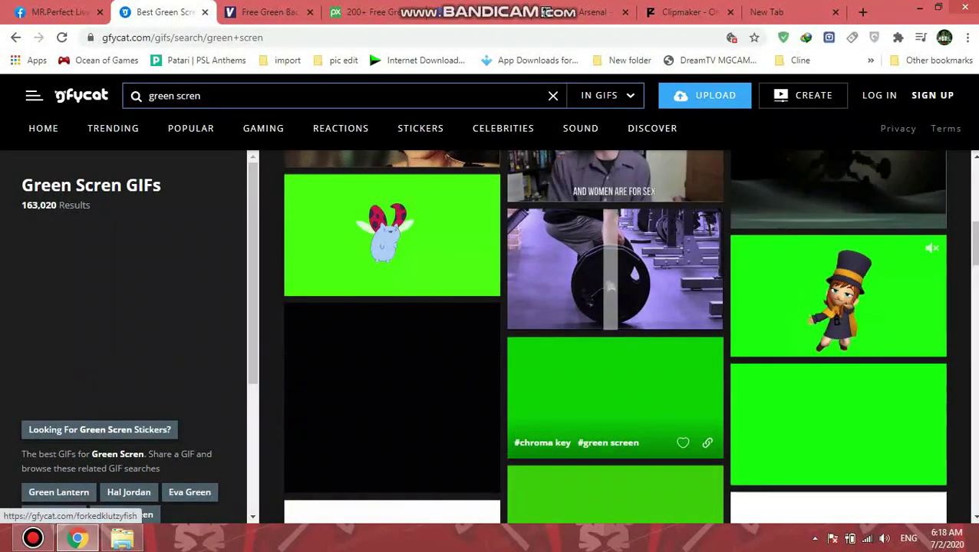
scroll(836, 330, "down", 1)
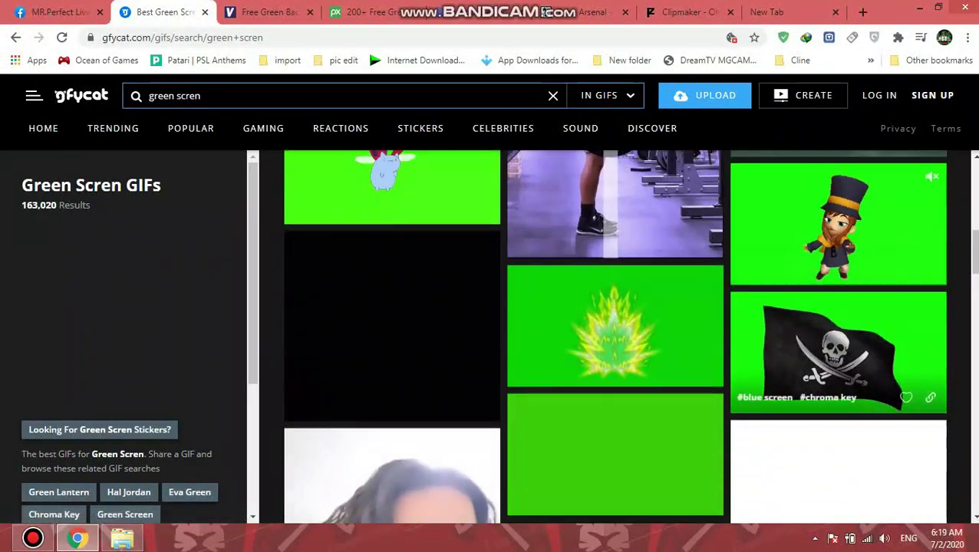
scroll(836, 330, "down", 2)
scroll(837, 330, "down", 4)
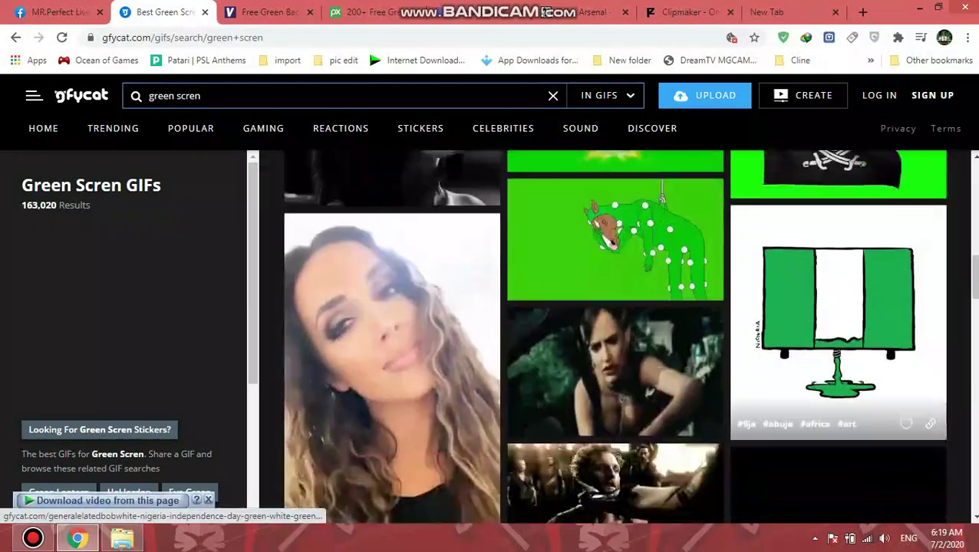
scroll(613, 269, "down", 2)
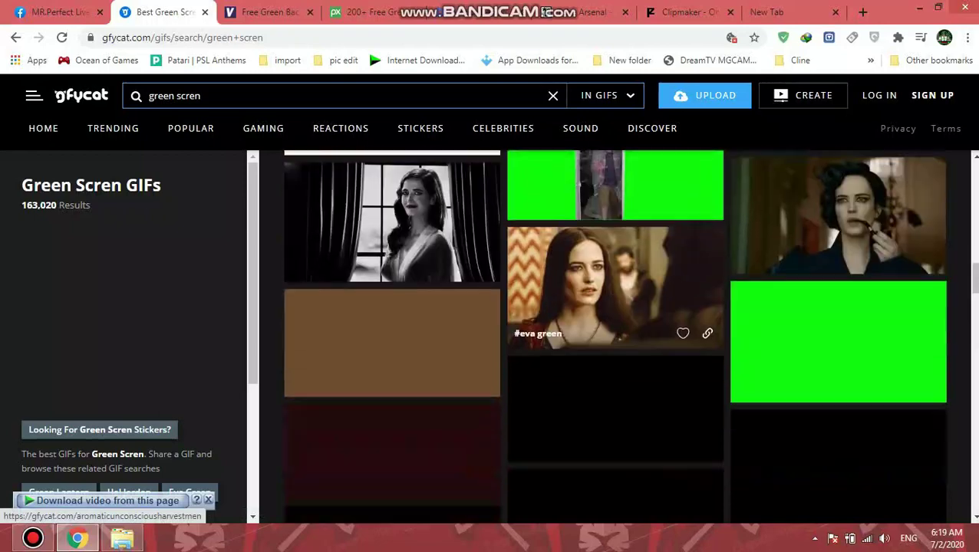
scroll(614, 338, "down", 4)
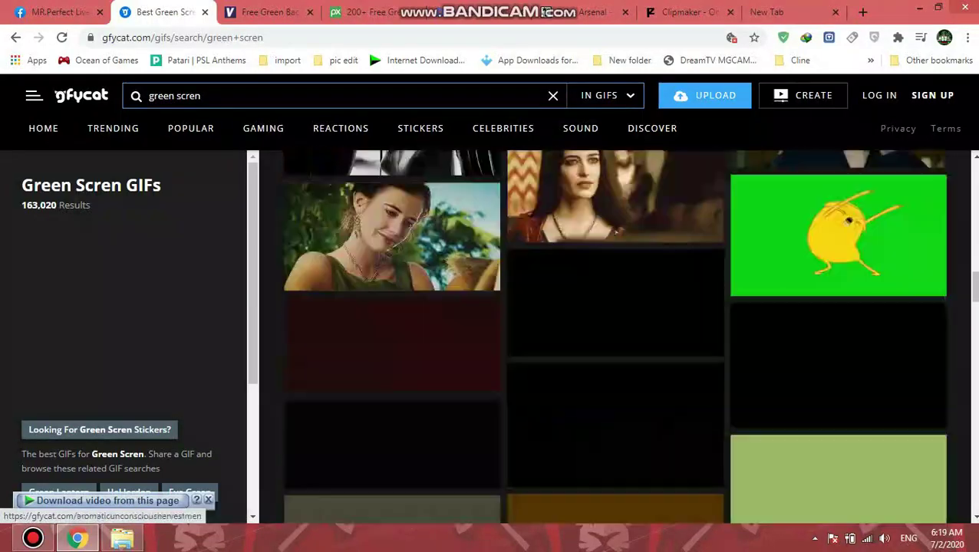
scroll(614, 338, "down", 2)
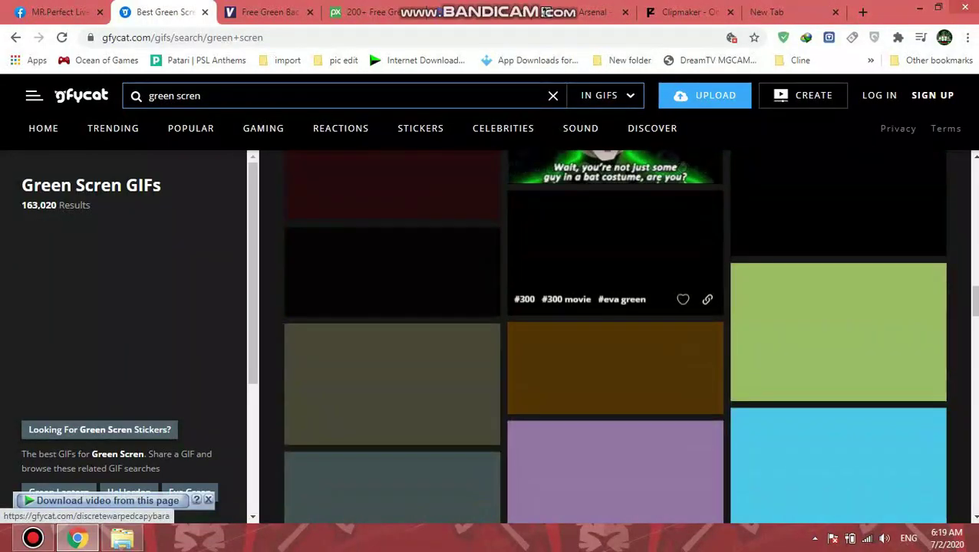
scroll(614, 338, "up", 3)
scroll(614, 338, "down", 7)
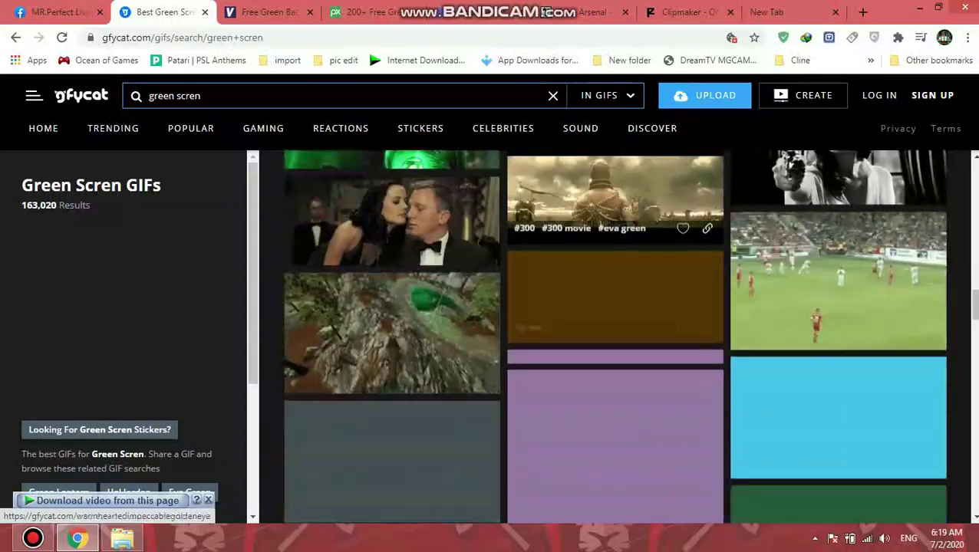
scroll(614, 337, "up", 2)
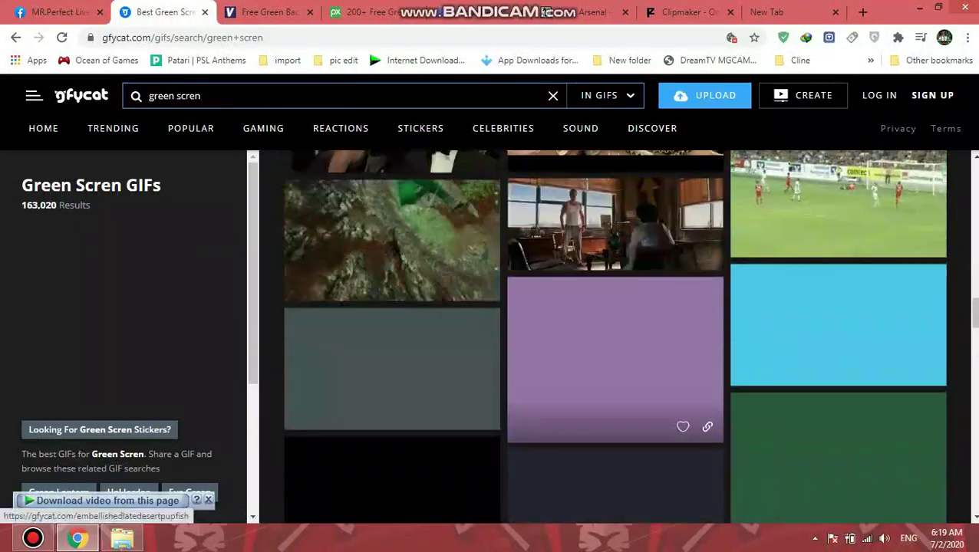
scroll(614, 338, "down", 5)
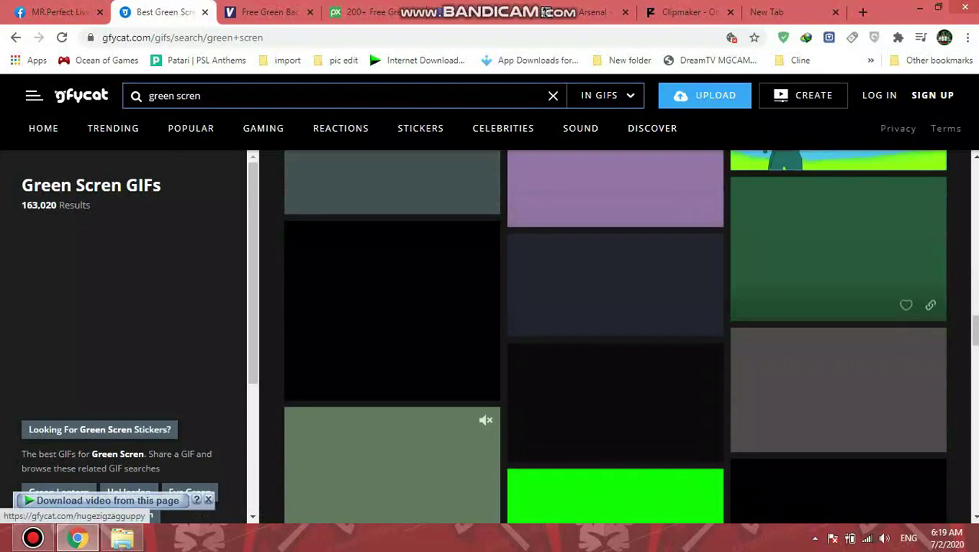
scroll(614, 338, "up", 3)
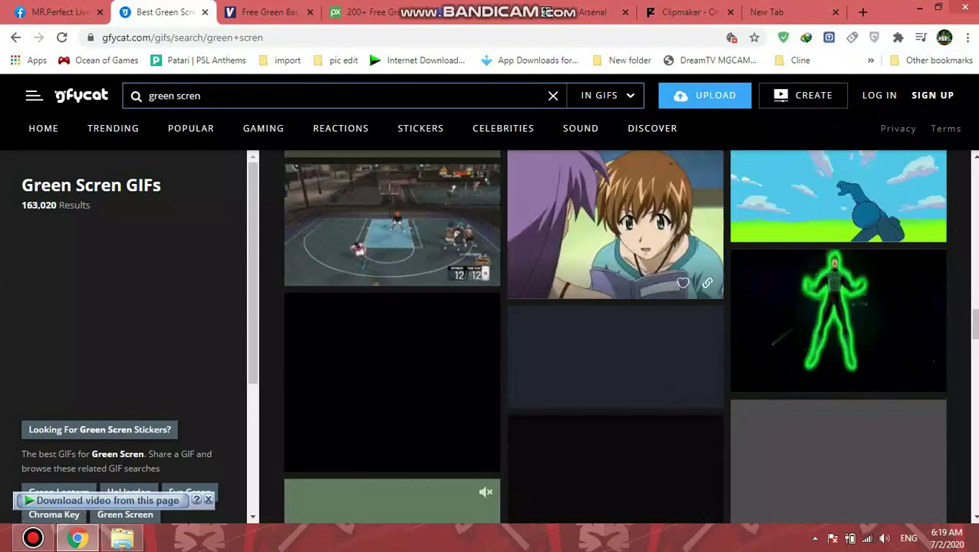
scroll(614, 269, "down", 1)
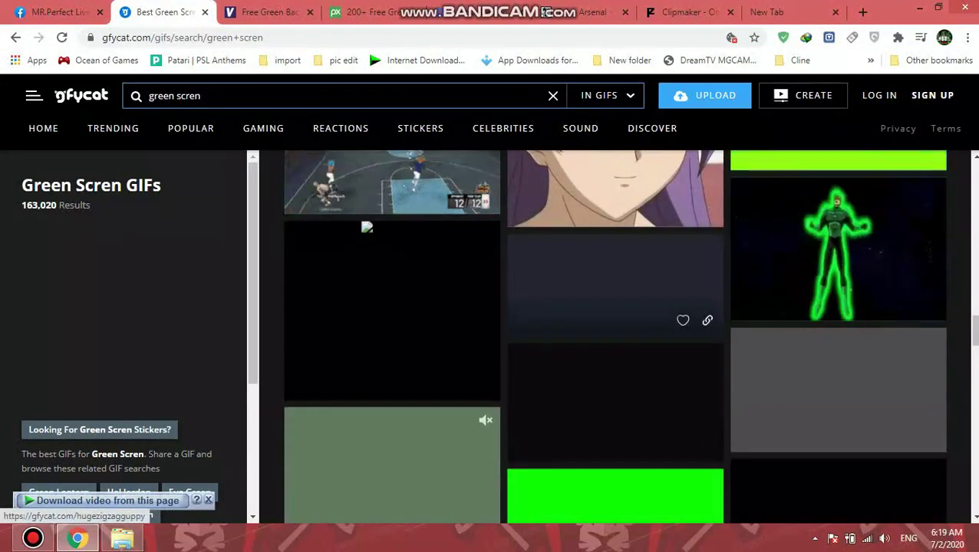
scroll(614, 307, "down", 3)
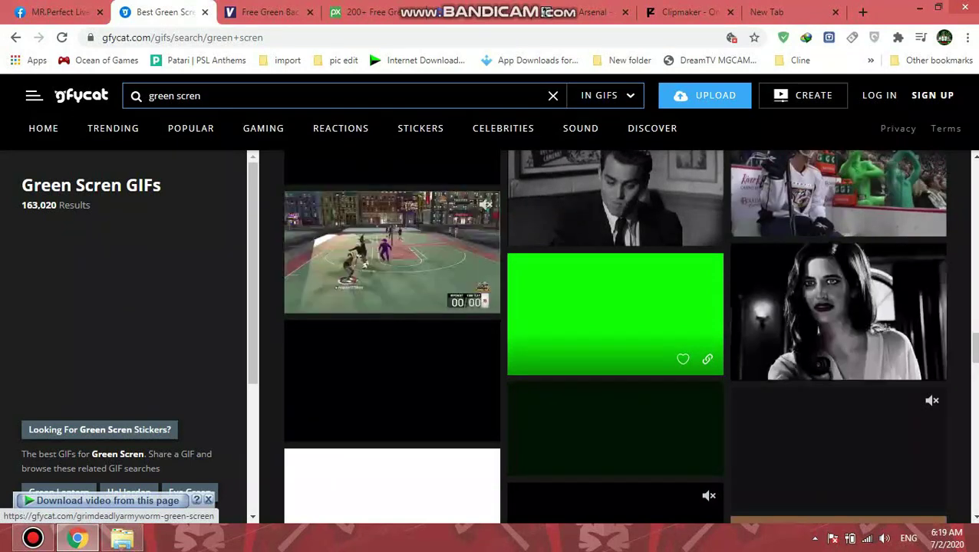
scroll(519, 253, "down", 2)
scroll(519, 253, "up", 2)
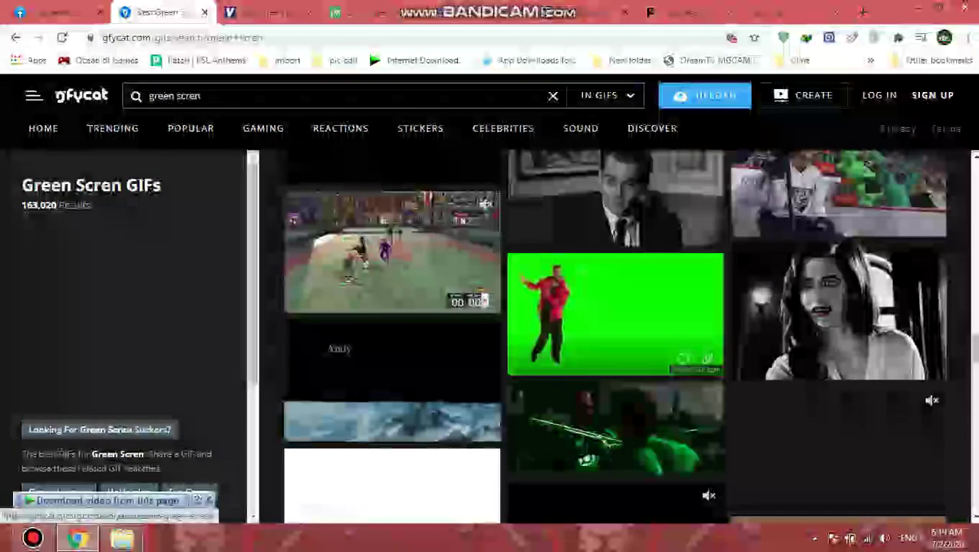
scroll(519, 253, "down", 2)
scroll(519, 253, "down", 2)
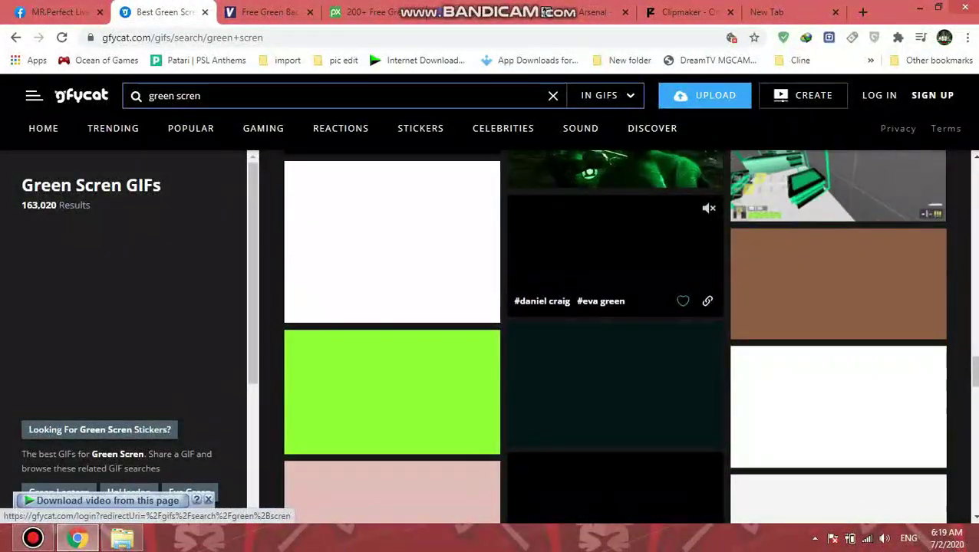
scroll(614, 337, "down", 2)
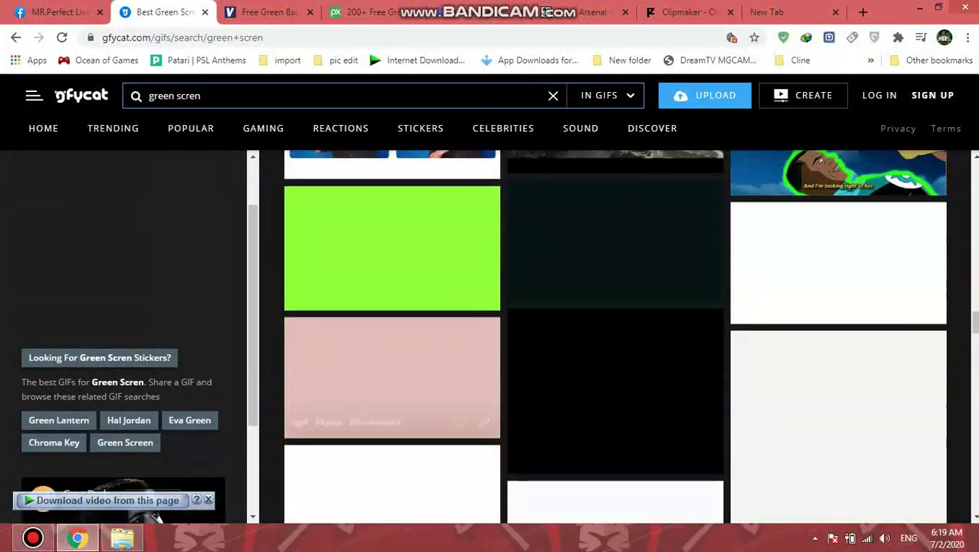
scroll(614, 338, "down", 1)
scroll(614, 337, "up", 8)
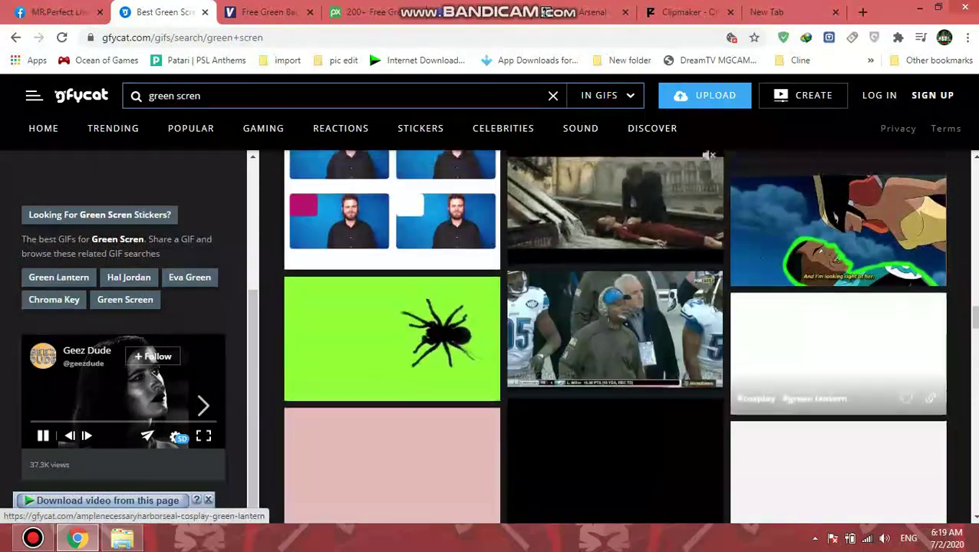
scroll(614, 337, "up", 10)
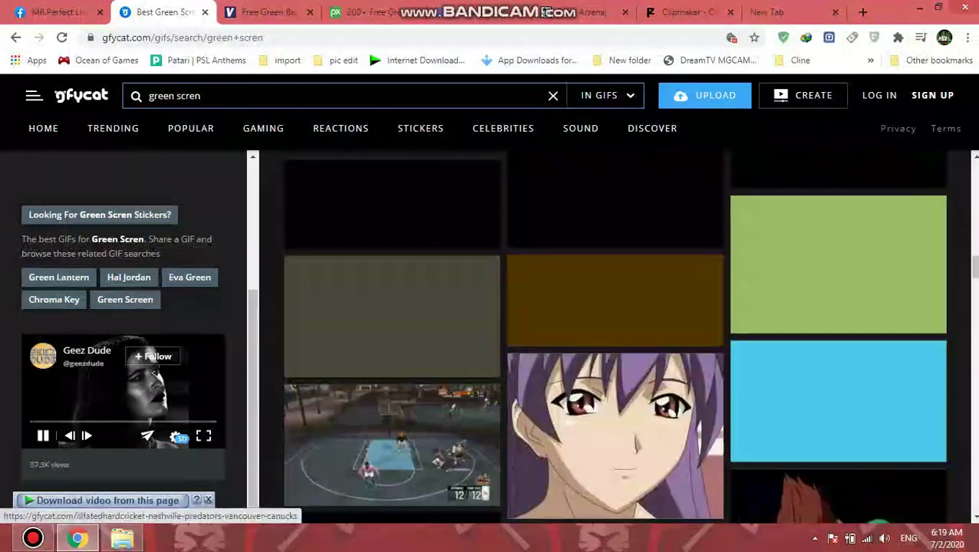
scroll(839, 307, "up", 10)
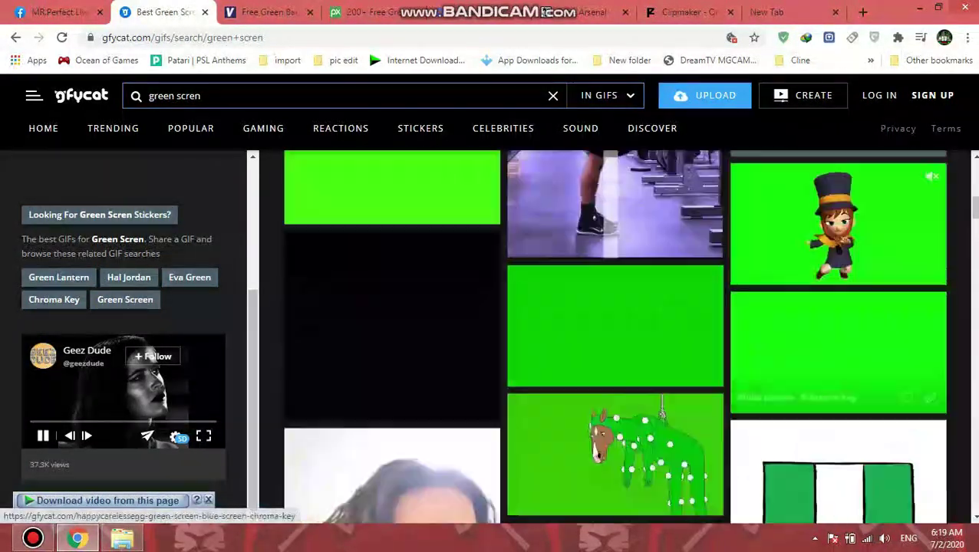
Download the Hat Kid Smug Dance green-screen clip (249.40 KB) into the green folder with IDM.
left_click(839, 295)
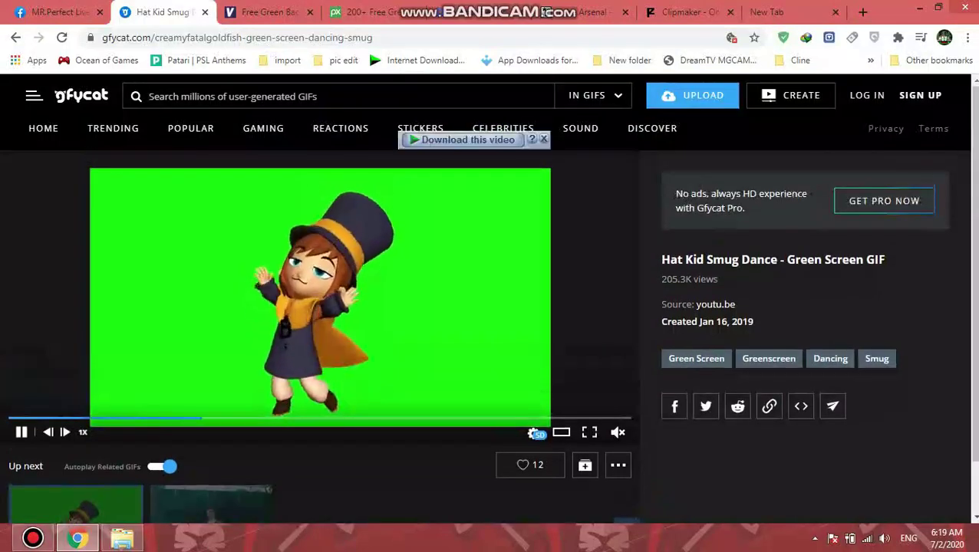
left_click(468, 140)
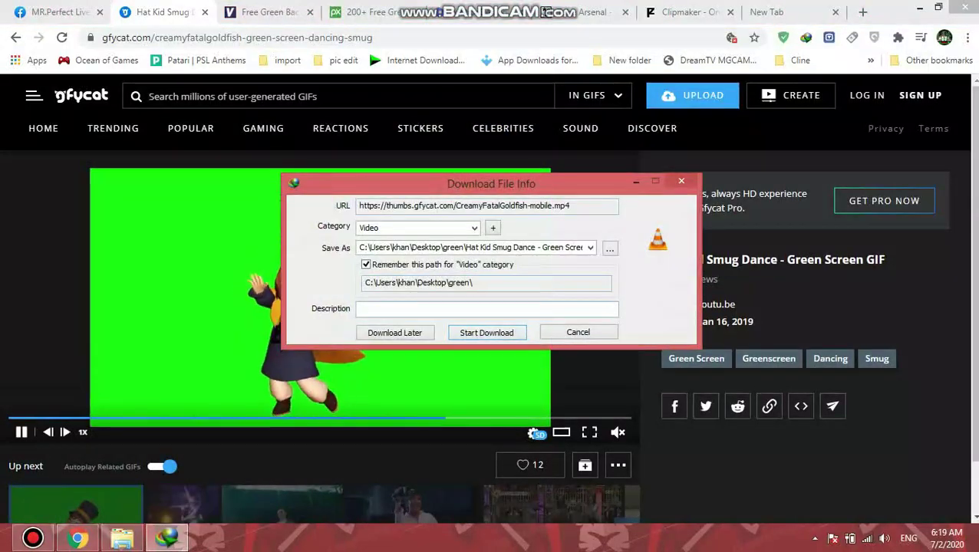
key("Return")
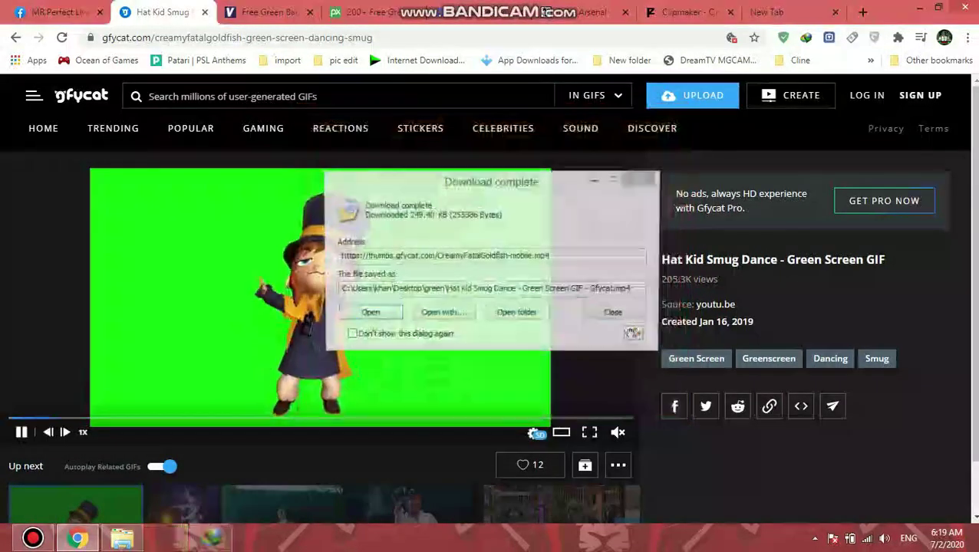
key("Escape")
scroll(491, 306, "down", 1)
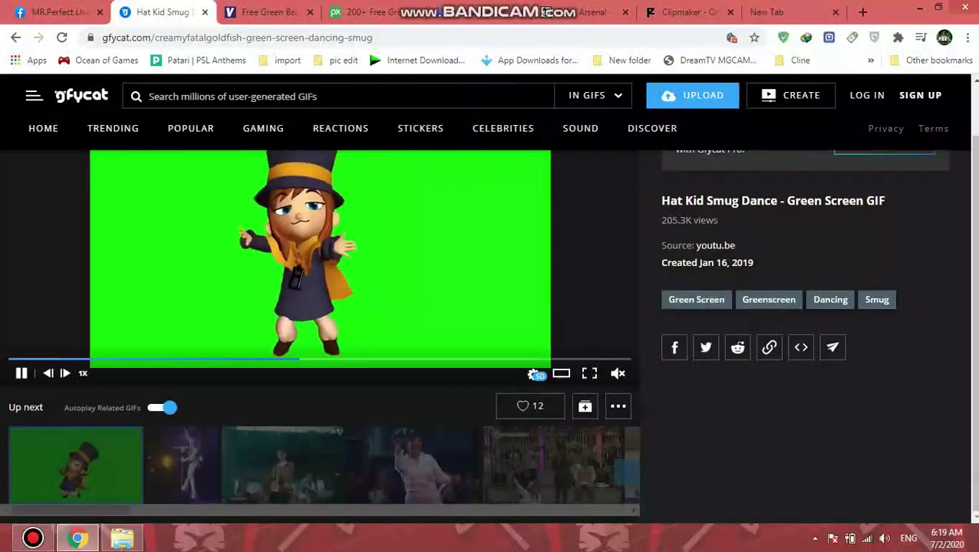
scroll(319, 338, "up", 1)
left_click(230, 96)
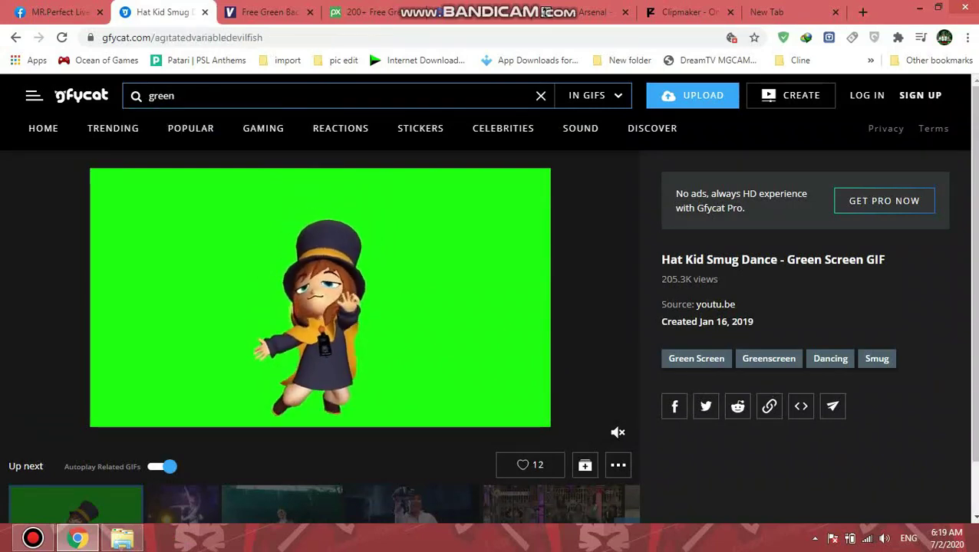
Search Gfycat for 'green' and scroll through the 163,011 results.
left_click(230, 96)
type("gr")
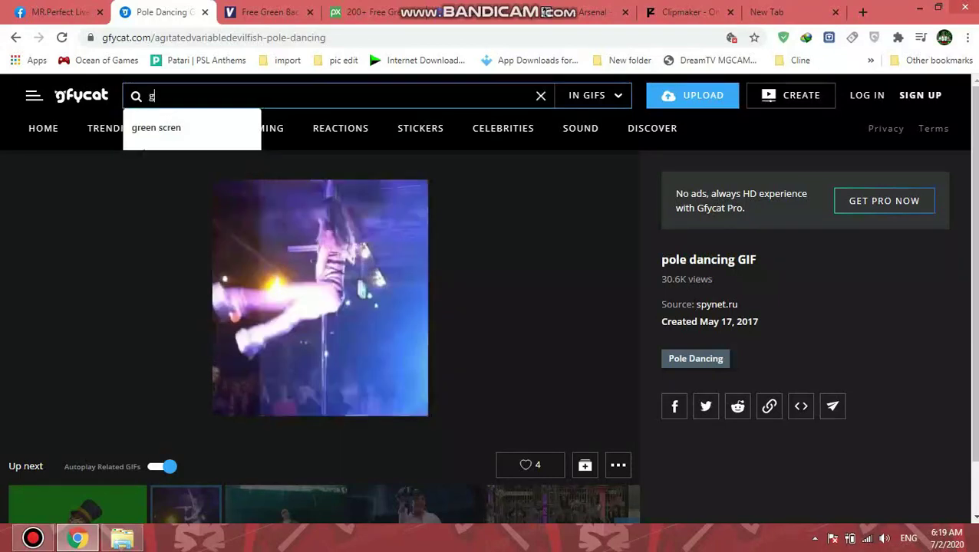
type("een")
key("Return")
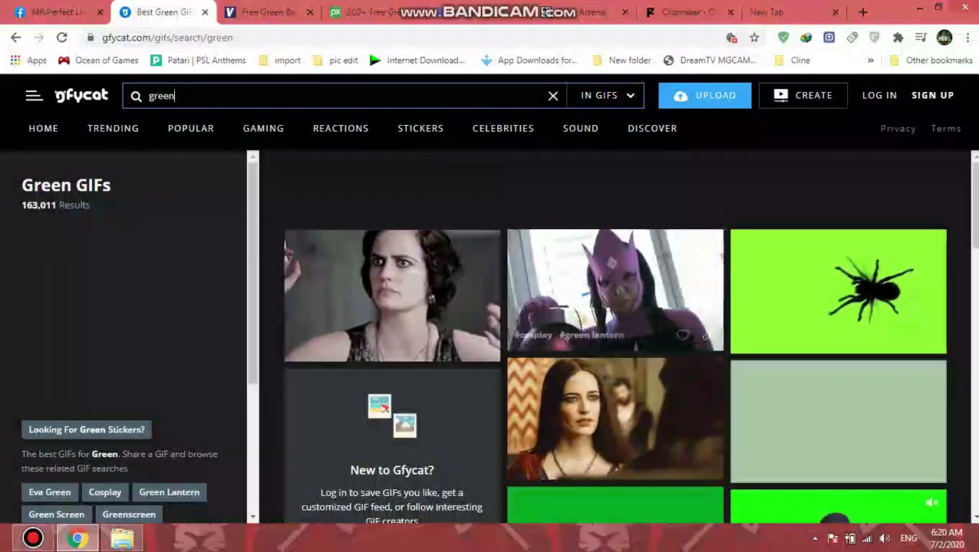
scroll(614, 337, "down", 2)
scroll(614, 292, "up", 2)
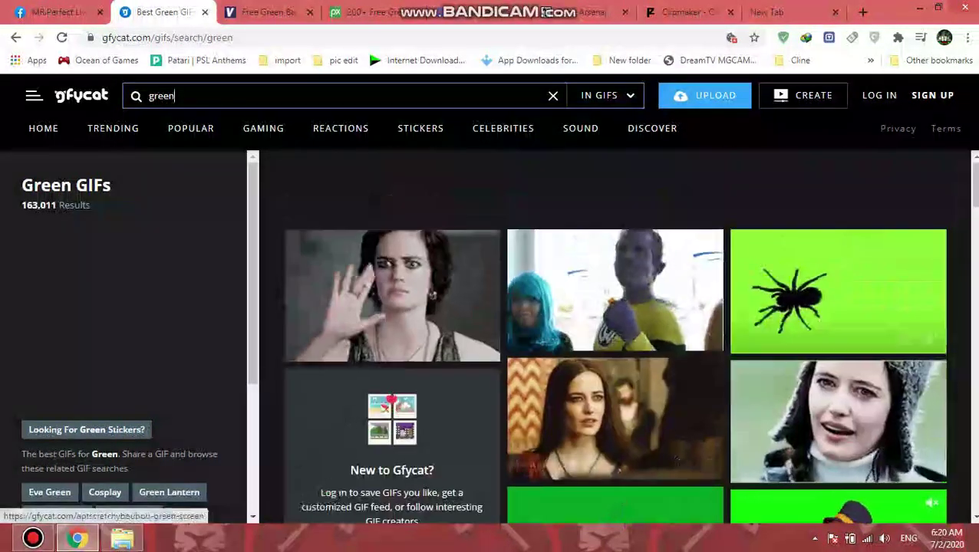
scroll(614, 337, "down", 6)
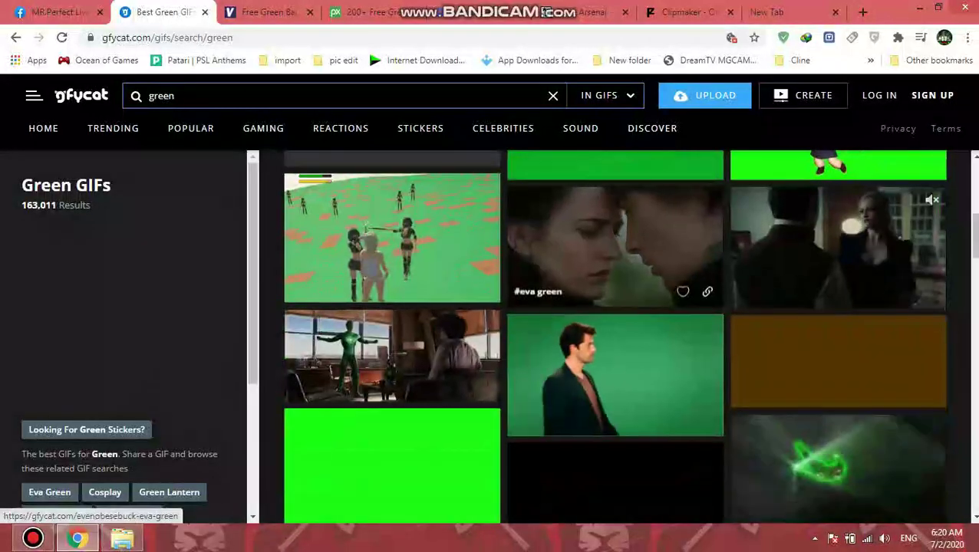
scroll(614, 337, "down", 3)
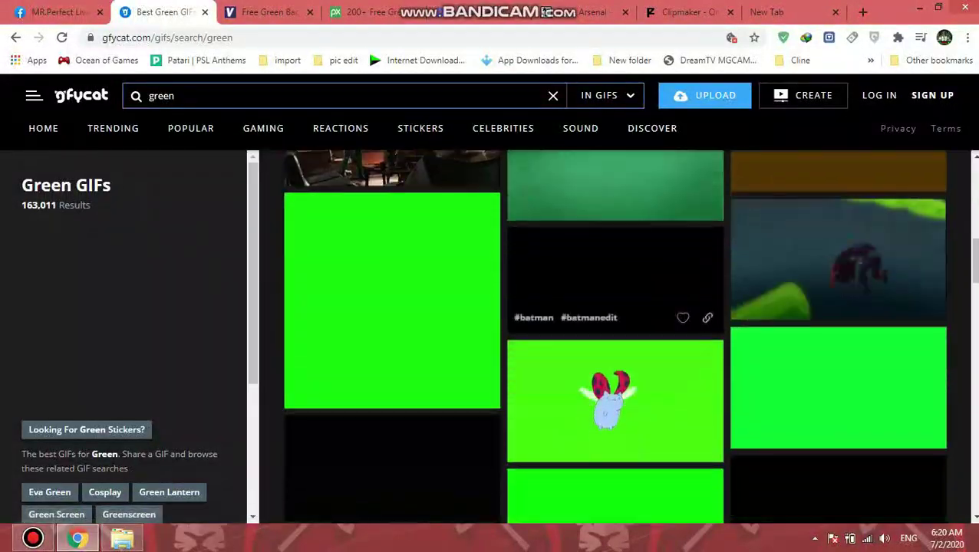
scroll(614, 338, "down", 3)
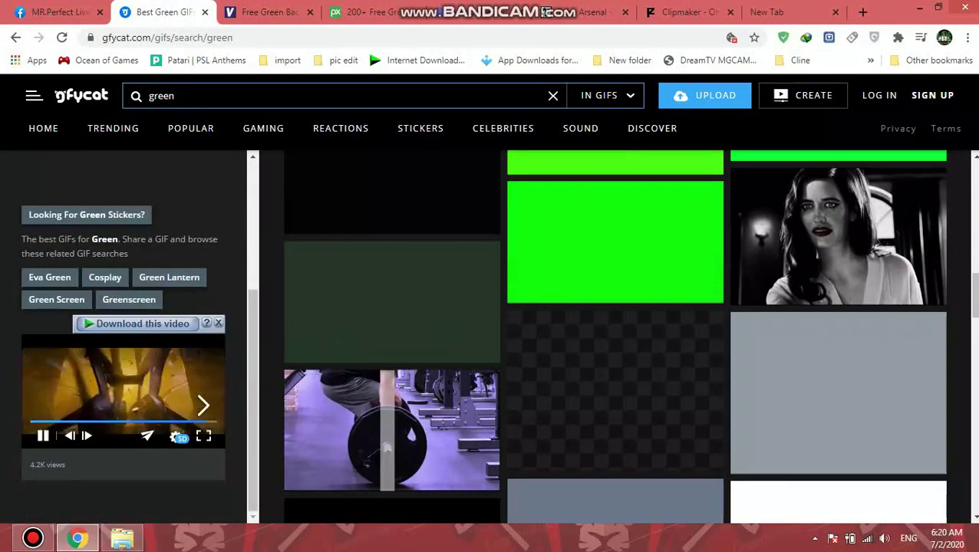
scroll(391, 291, "down", 5)
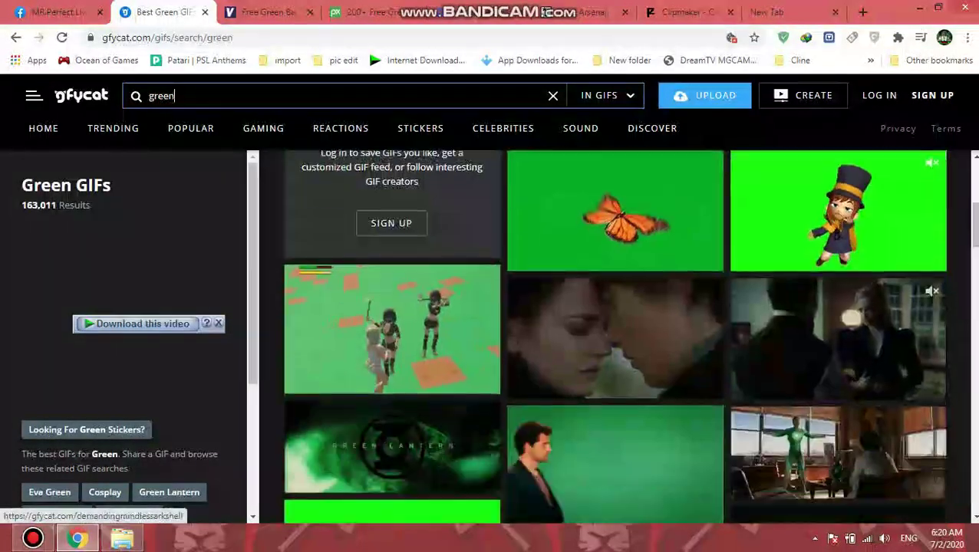
scroll(347, 266, "down", 2)
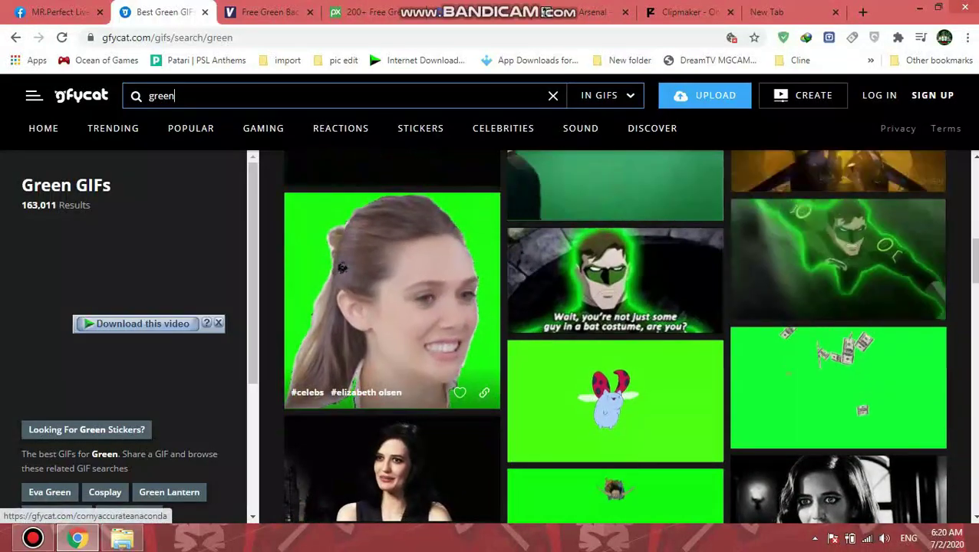
Open the smiling woman's green-screen GIF and scroll through its page.
left_click(347, 267)
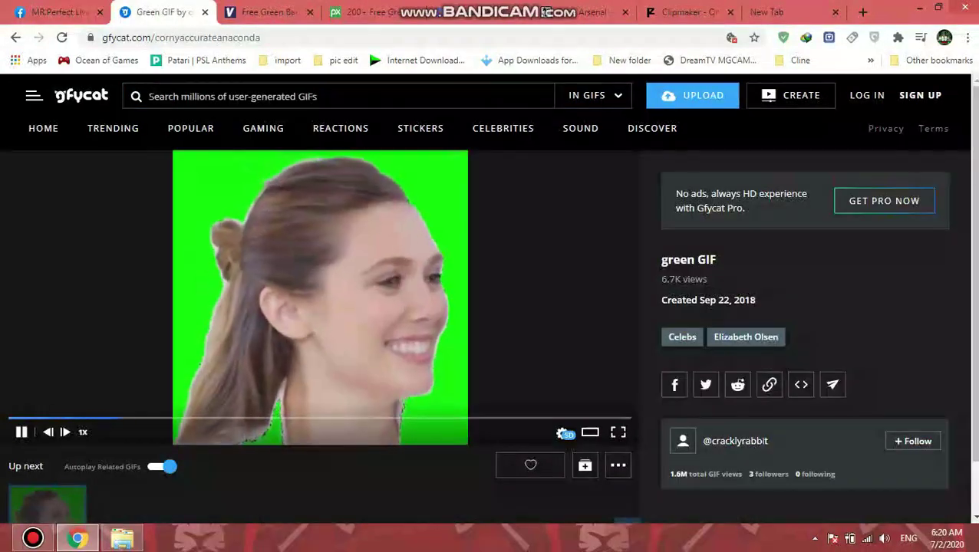
scroll(257, 194, "down", 1)
scroll(257, 195, "up", 1)
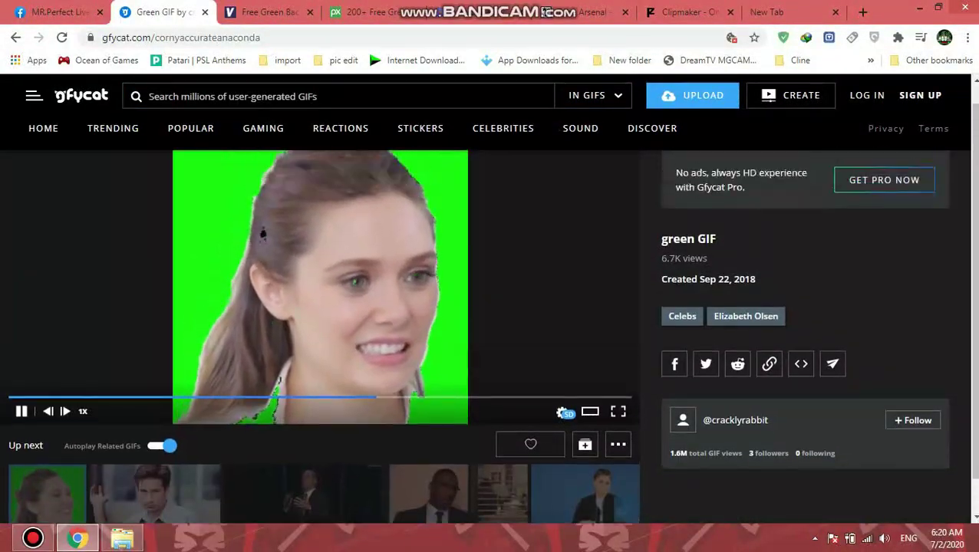
scroll(256, 255, "down", 1)
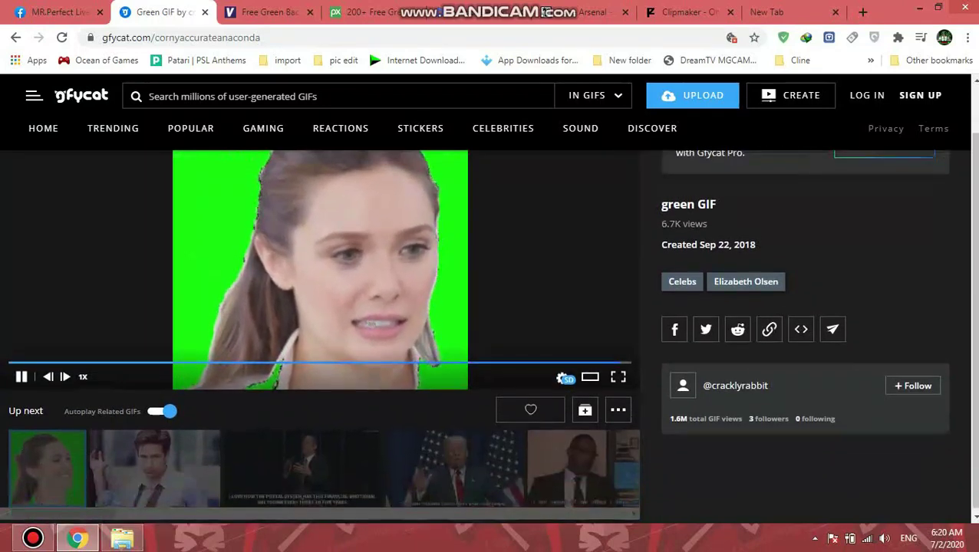
scroll(255, 254, "up", 1)
scroll(255, 255, "down", 1)
scroll(256, 255, "up", 1)
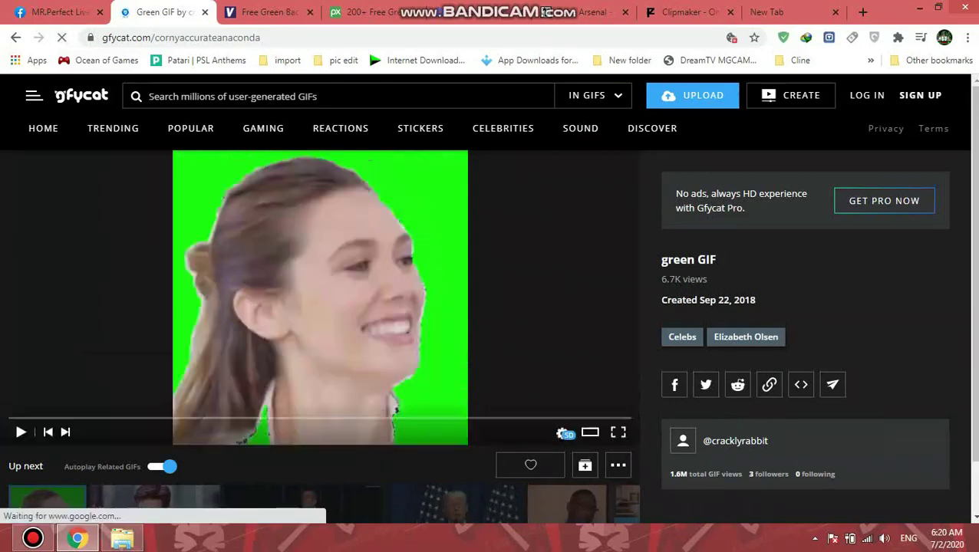
scroll(253, 253, "down", 1)
scroll(253, 253, "up", 1)
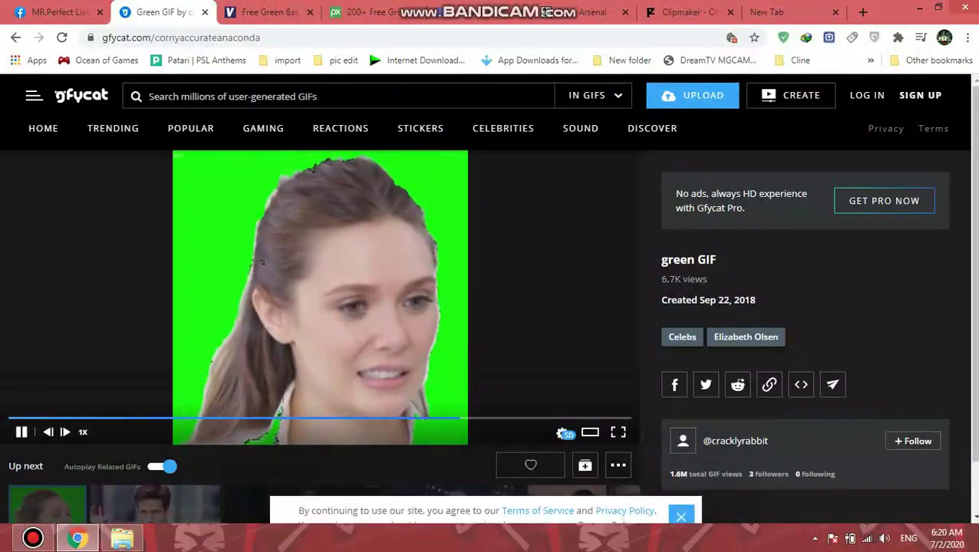
scroll(263, 253, "down", 1)
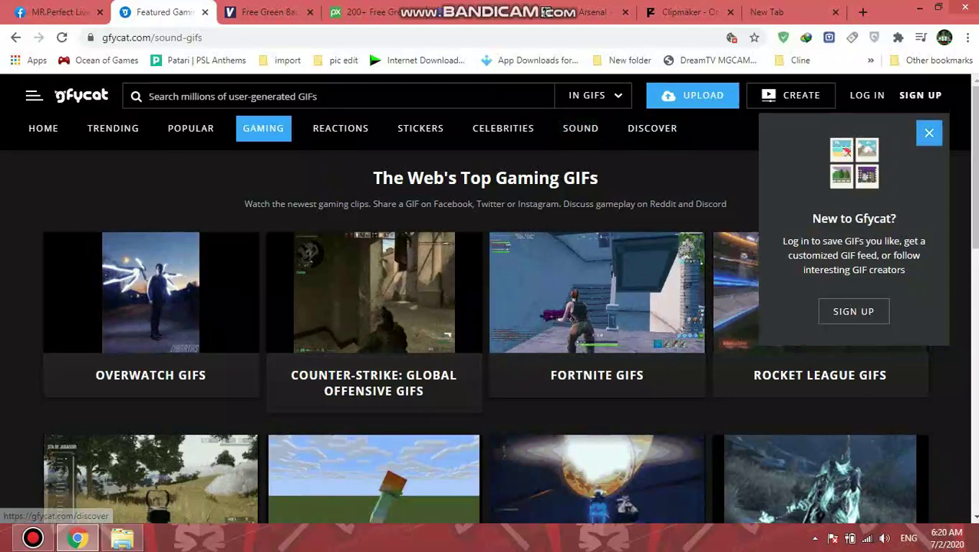
Dismiss the sign-up popup, switch to GIFs with Sound, and search for 'green scren'.
left_click(928, 133)
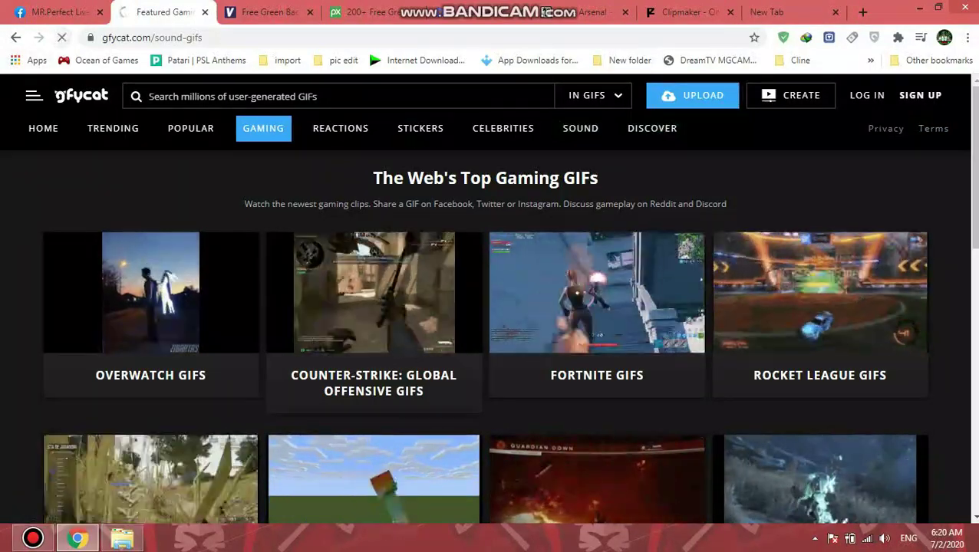
left_click(580, 128)
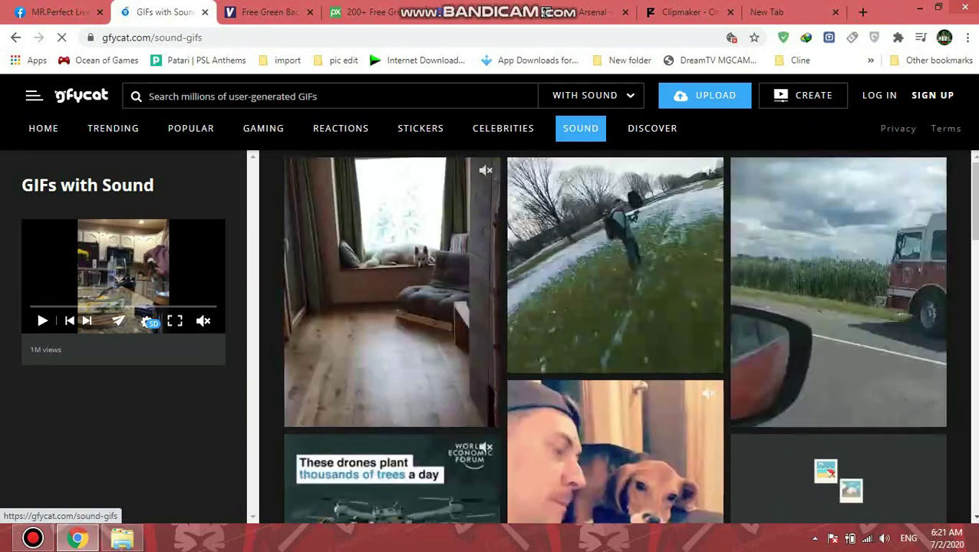
left_click(231, 96)
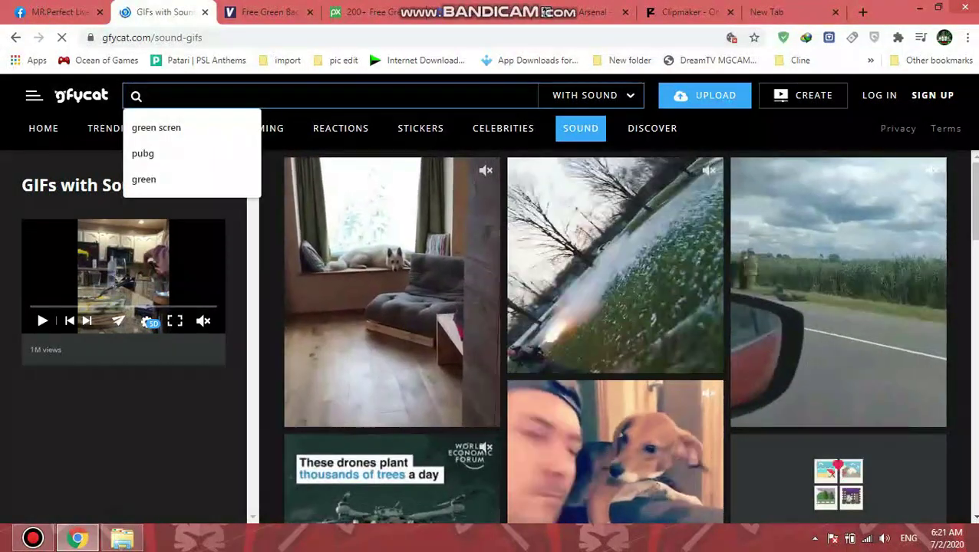
type("green scren")
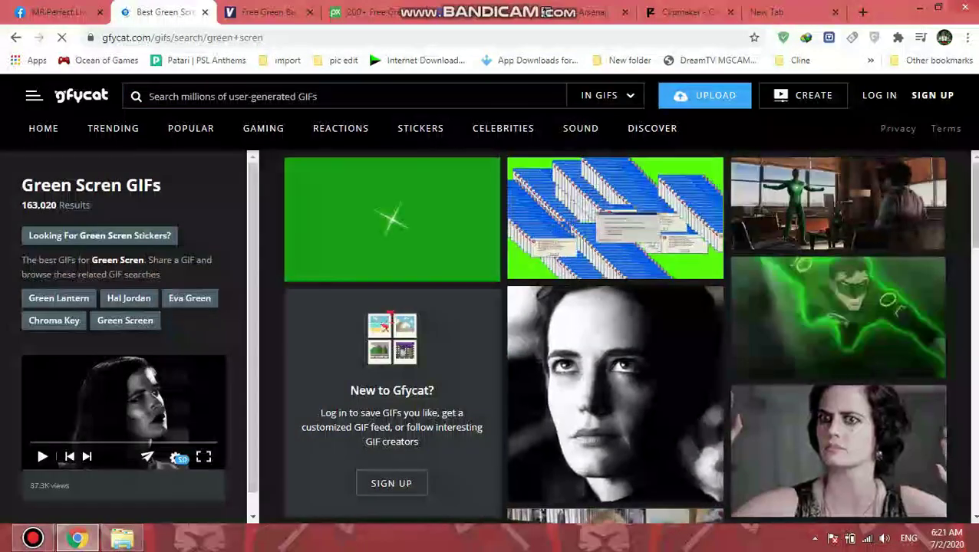
Scroll through the 20,067 Green Scren GIFs with Sound results.
scroll(614, 337, "down", 3)
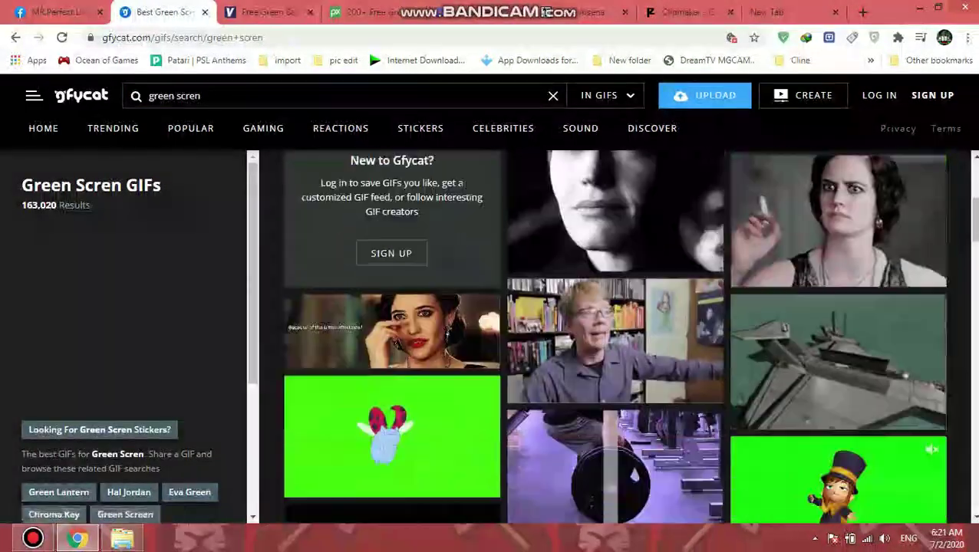
scroll(391, 330, "down", 4)
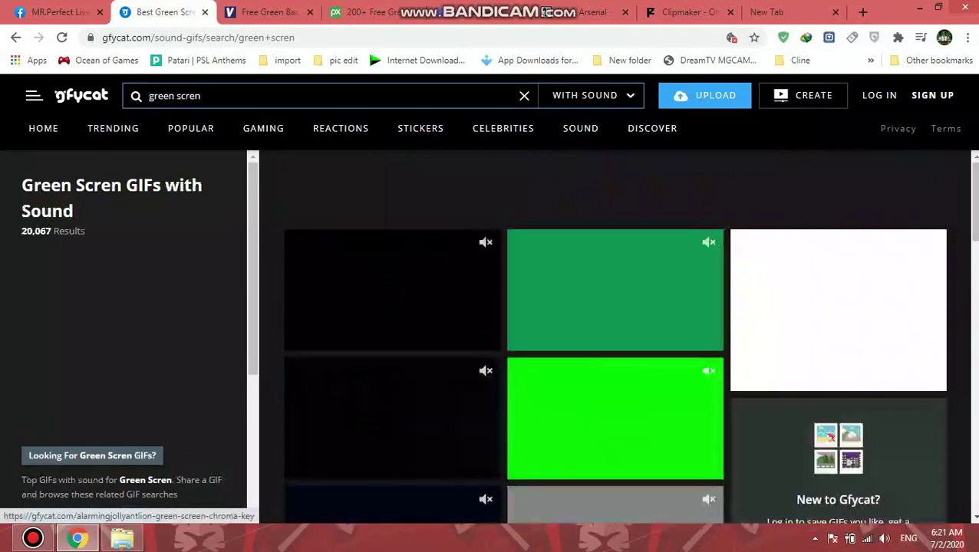
scroll(614, 322, "down", 2)
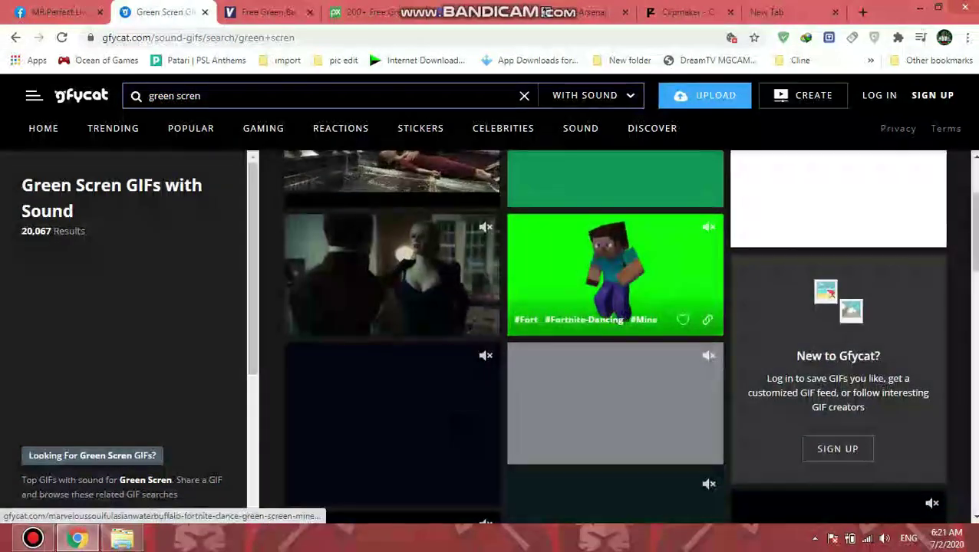
scroll(613, 322, "up", 2)
scroll(614, 322, "down", 5)
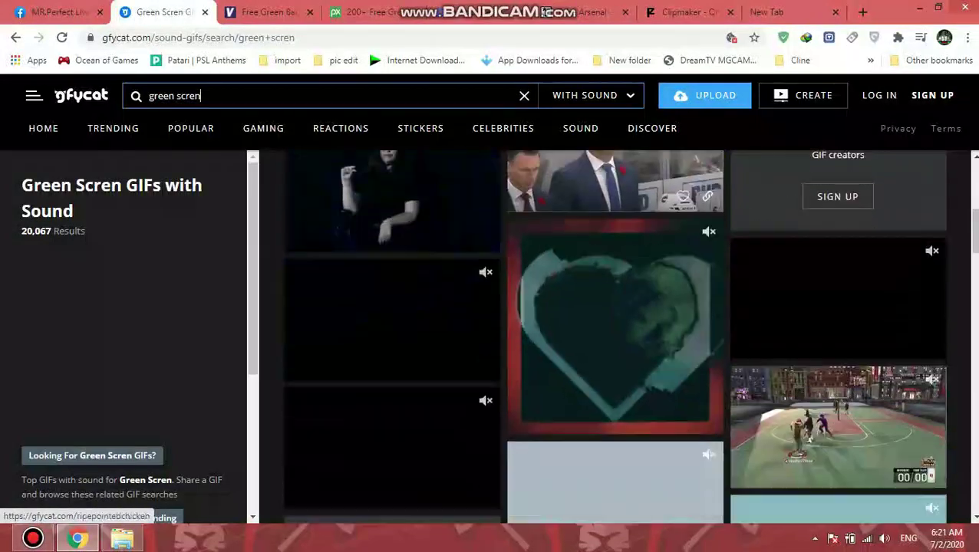
scroll(614, 322, "down", 2)
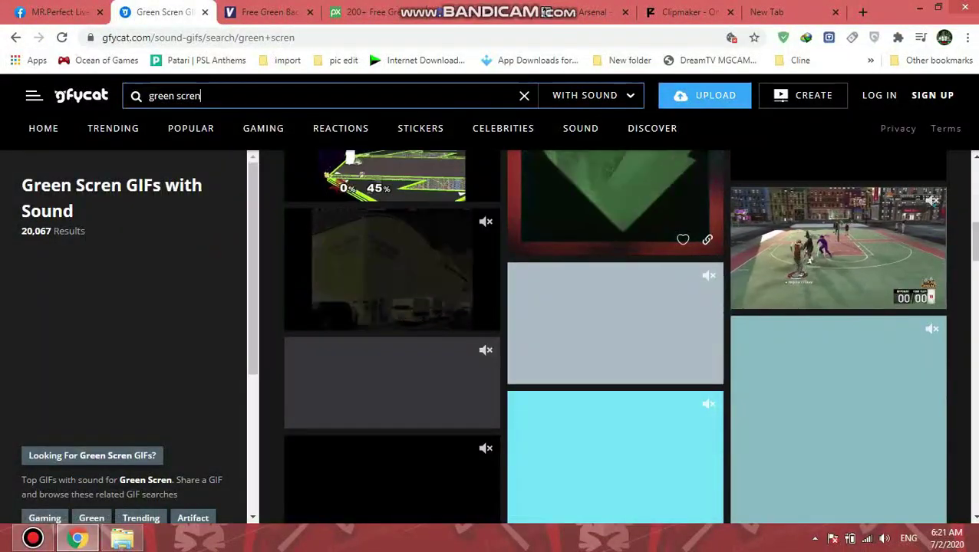
scroll(613, 322, "down", 2)
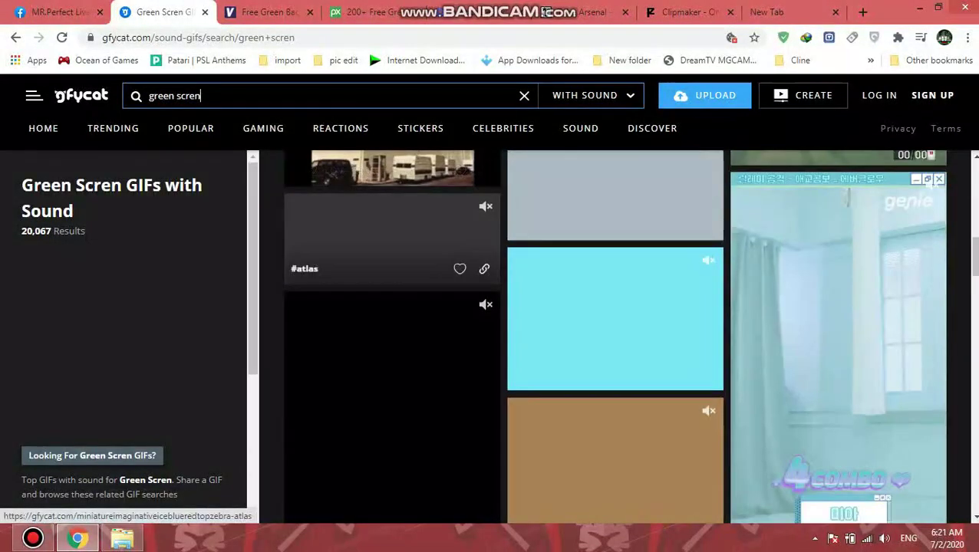
scroll(613, 322, "down", 3)
scroll(614, 322, "up", 6)
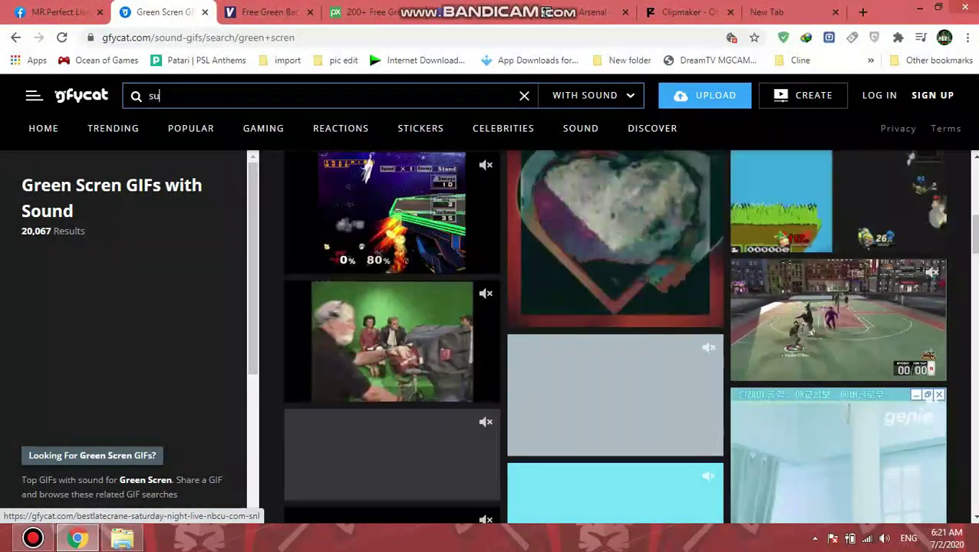
Search 'subscribe' and browse the 63,218 Subscribe GIFs with Sound, mostly green-screen buttons.
type("scribe")
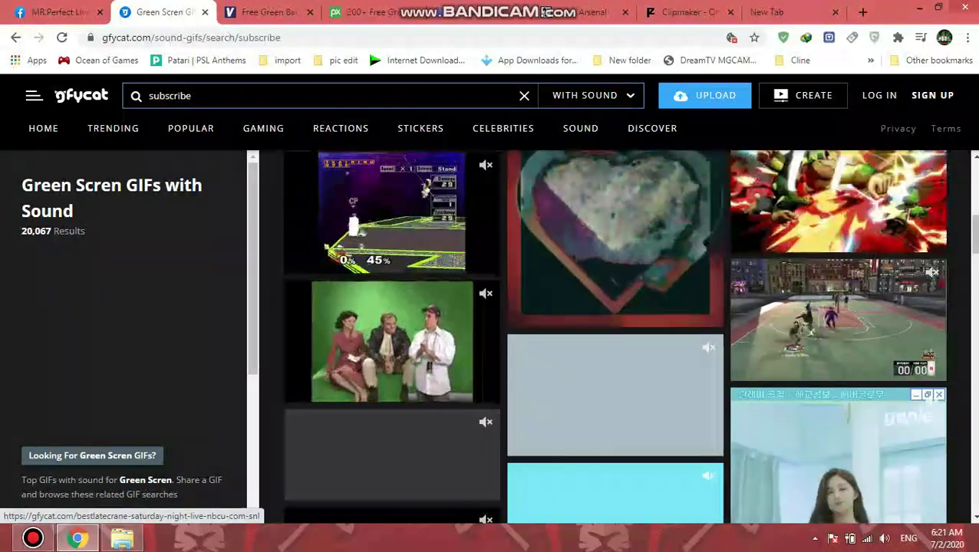
key("Return")
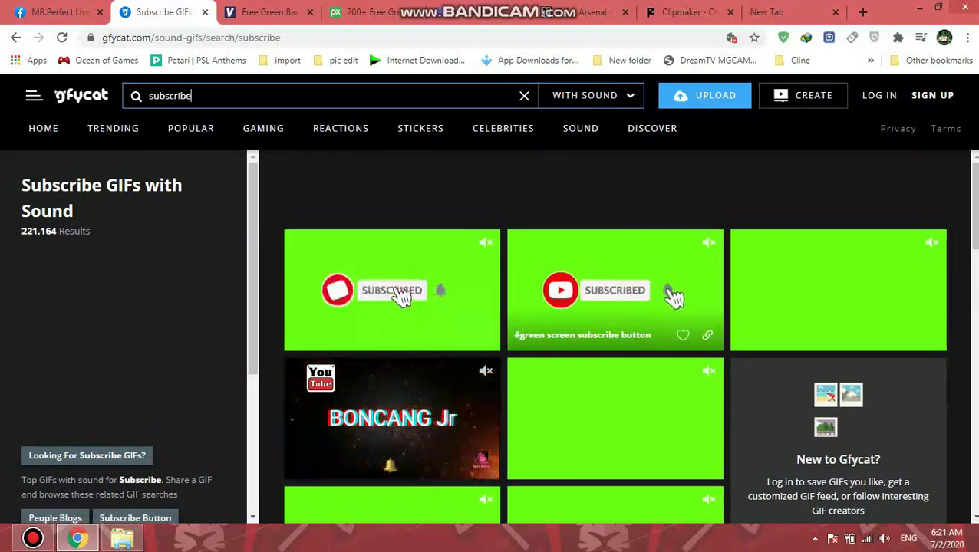
scroll(674, 297, "down", 4)
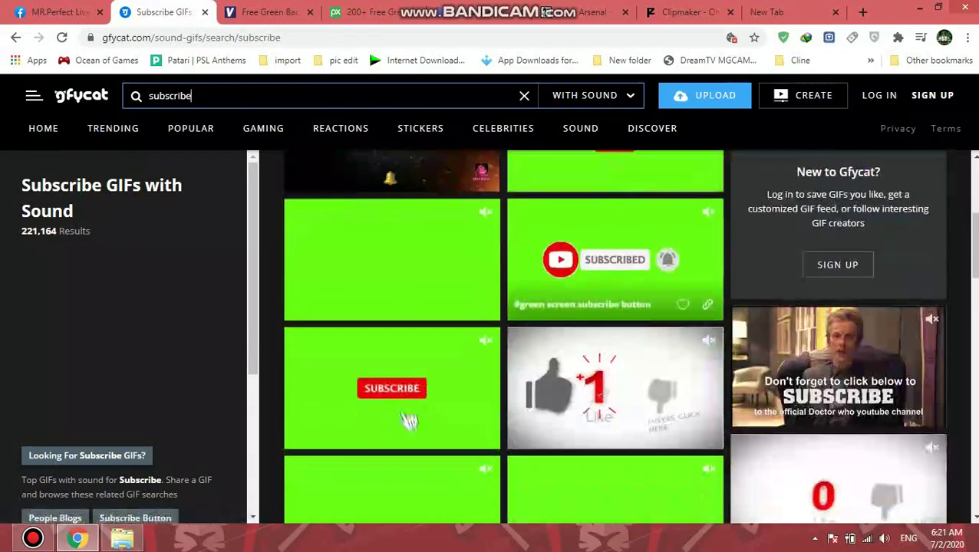
scroll(625, 379, "down", 2)
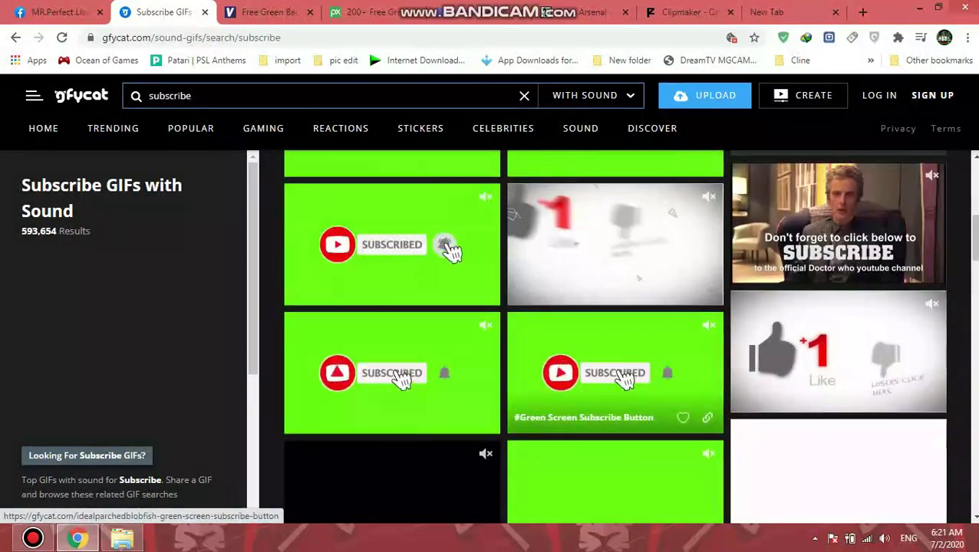
scroll(626, 380, "down", 1)
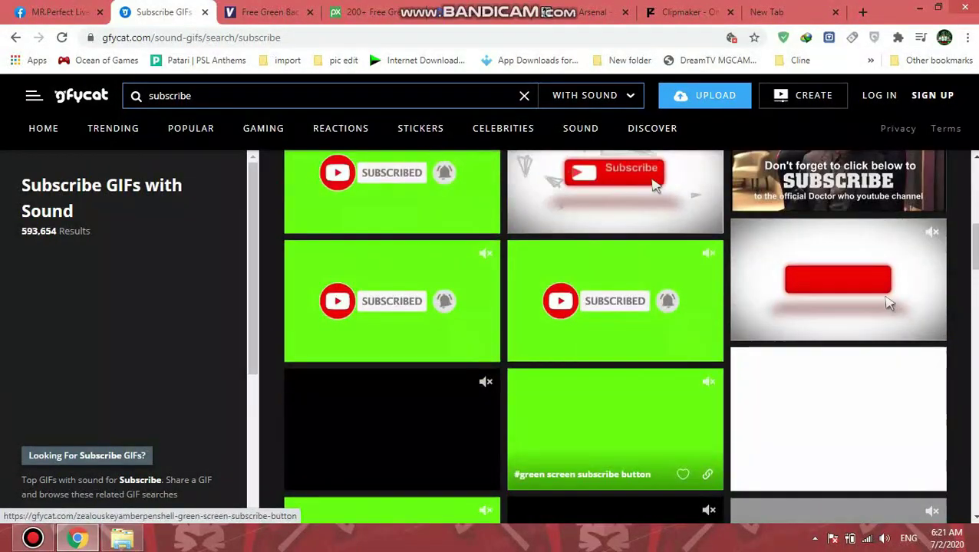
scroll(876, 291, "up", 6)
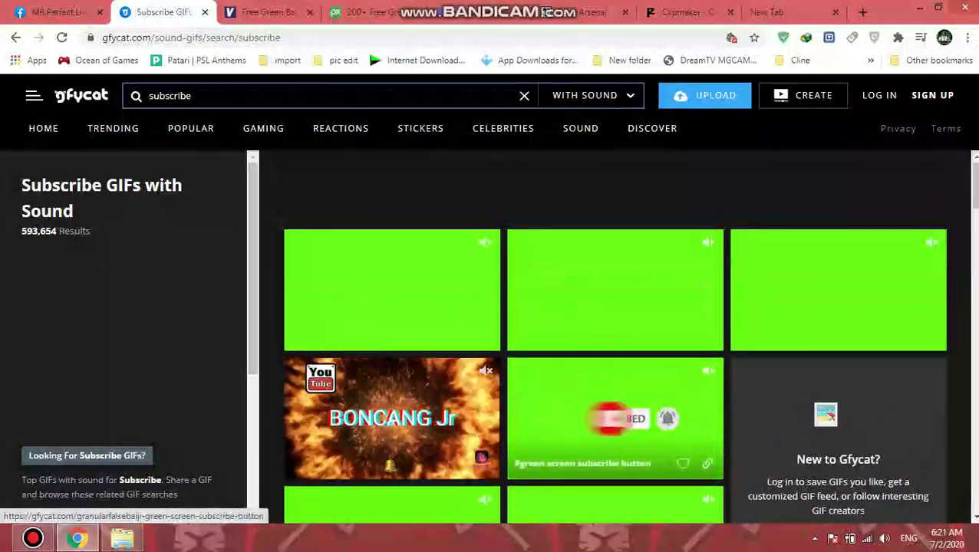
scroll(623, 461, "down", 8)
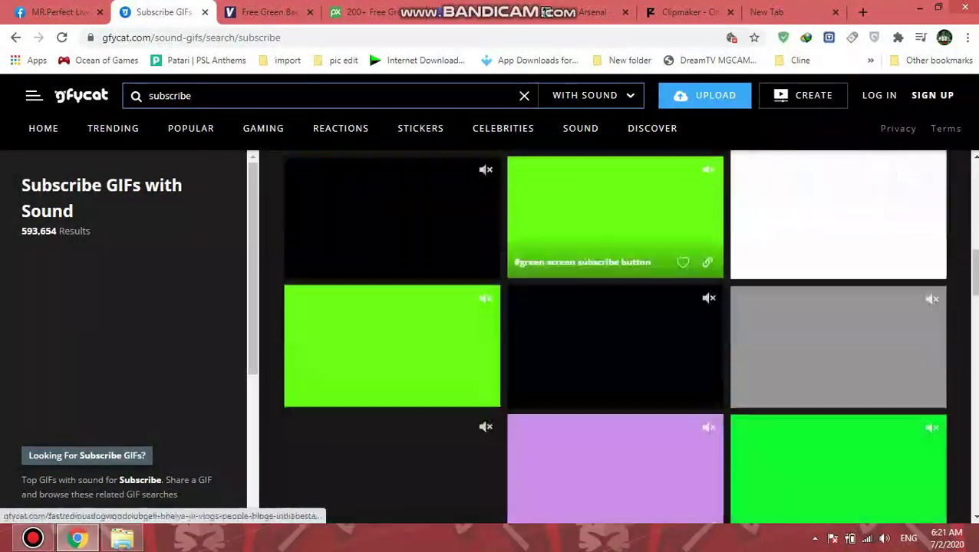
scroll(880, 367, "down", 5)
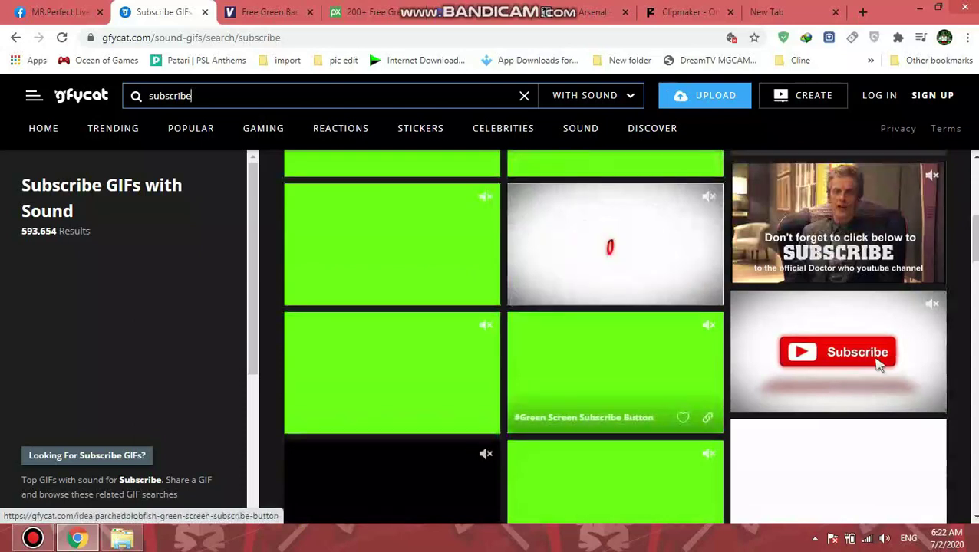
scroll(880, 367, "down", 5)
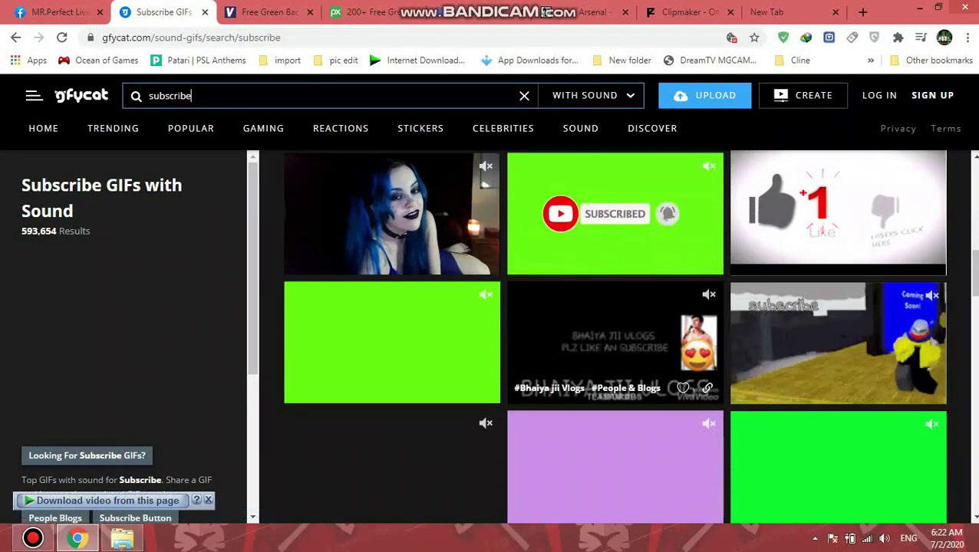
scroll(486, 184, "down", 1)
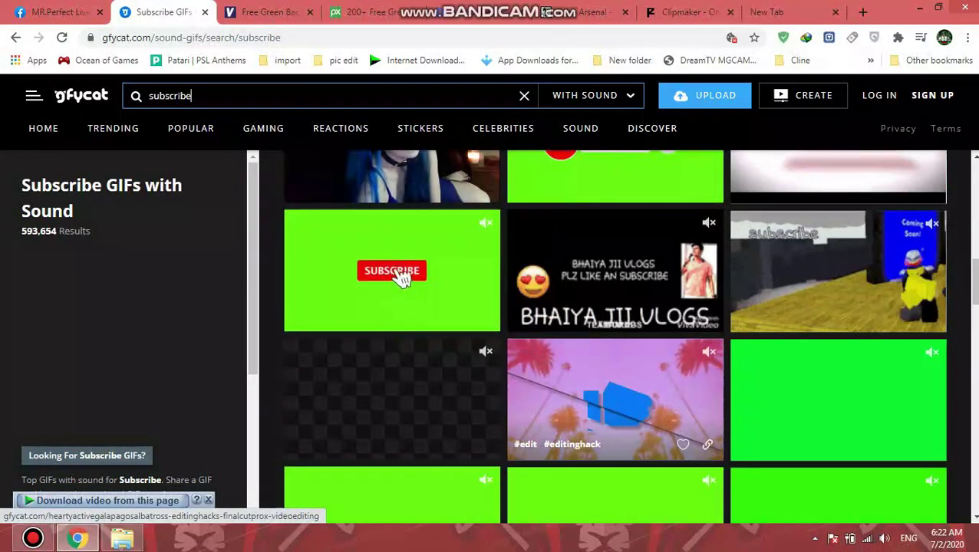
scroll(399, 276, "down", 1)
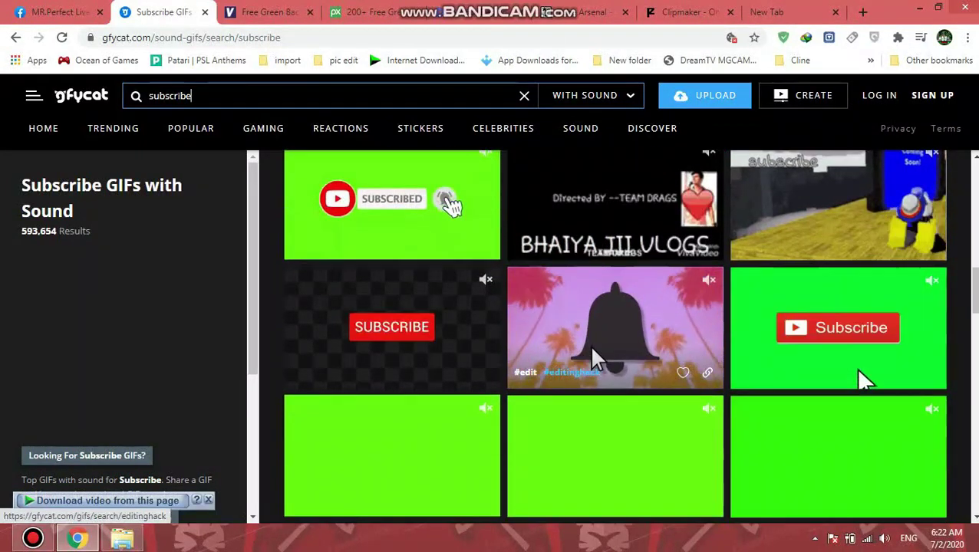
scroll(595, 357, "down", 2)
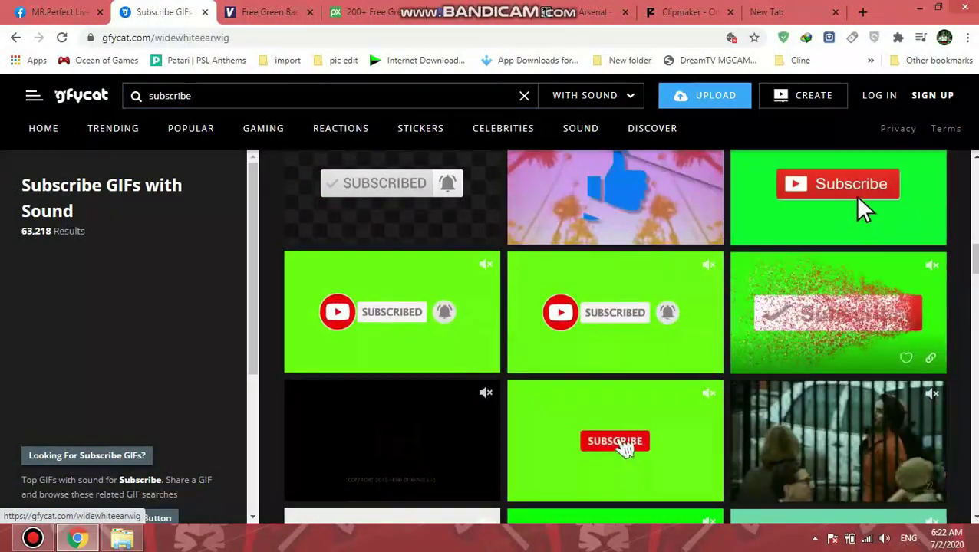
Download the Animated Subscribe Button With Sound Effect clip (2.22 MB) into green with IDM.
left_click(856, 181)
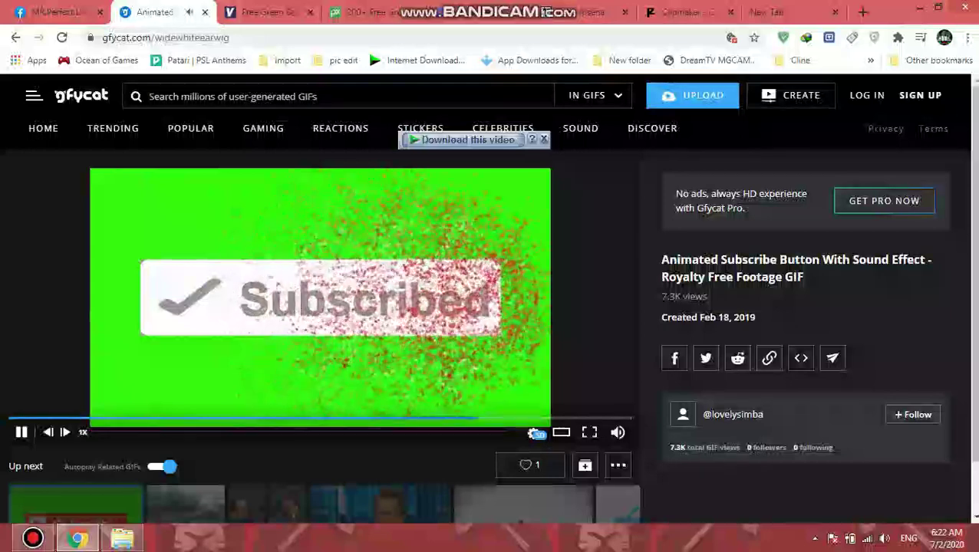
left_click(462, 139)
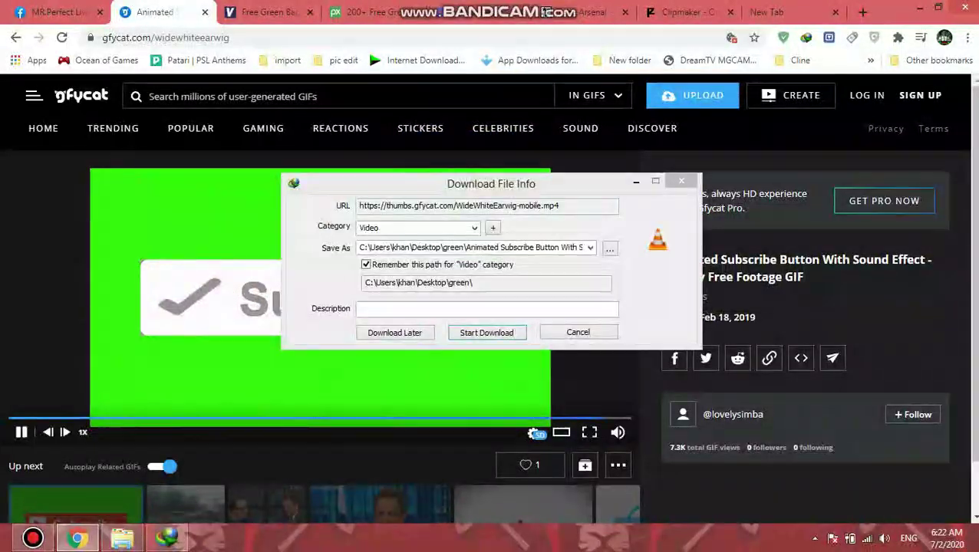
key("Return")
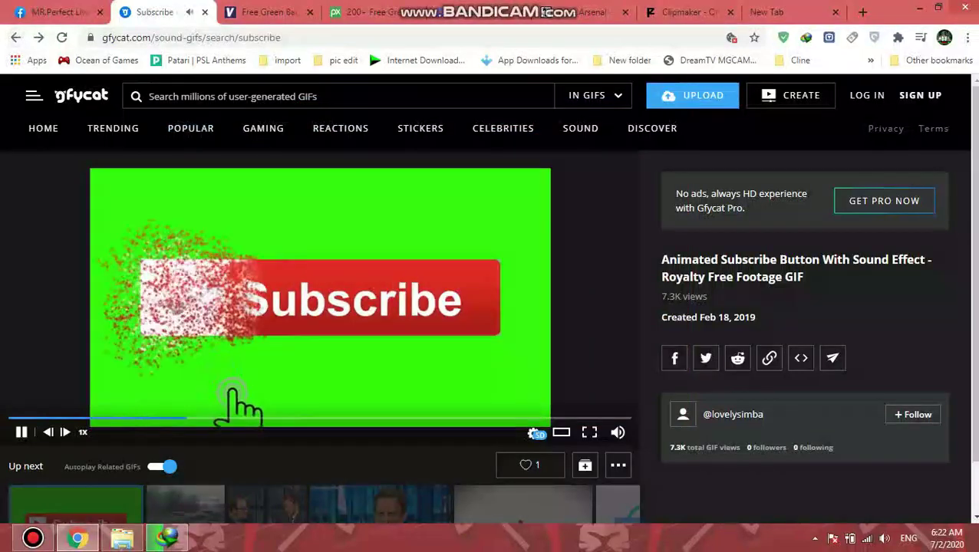
key("alt+Left")
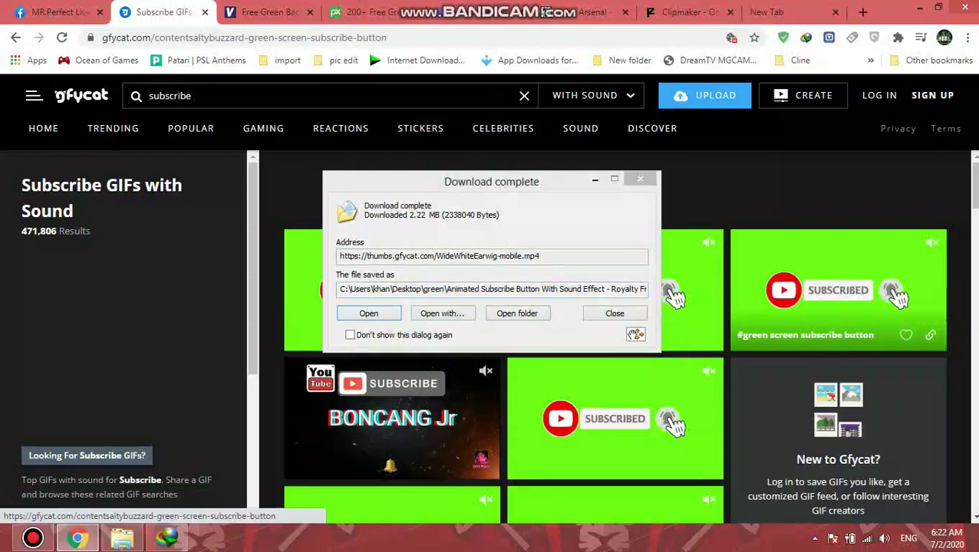
left_click(673, 299)
Unmute the green screen SUBSCRIBED button GIF and download it with IDM into green.
left_click(615, 313)
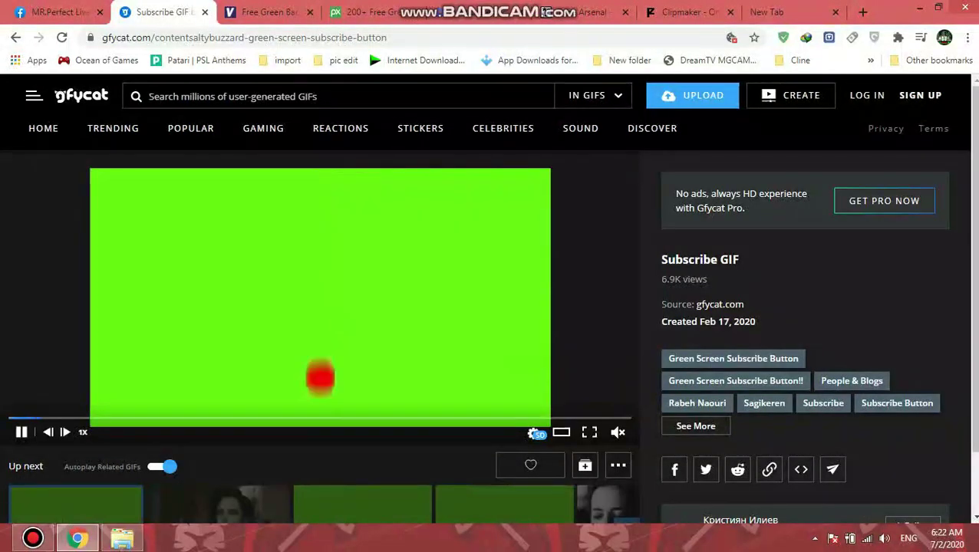
left_click(618, 432)
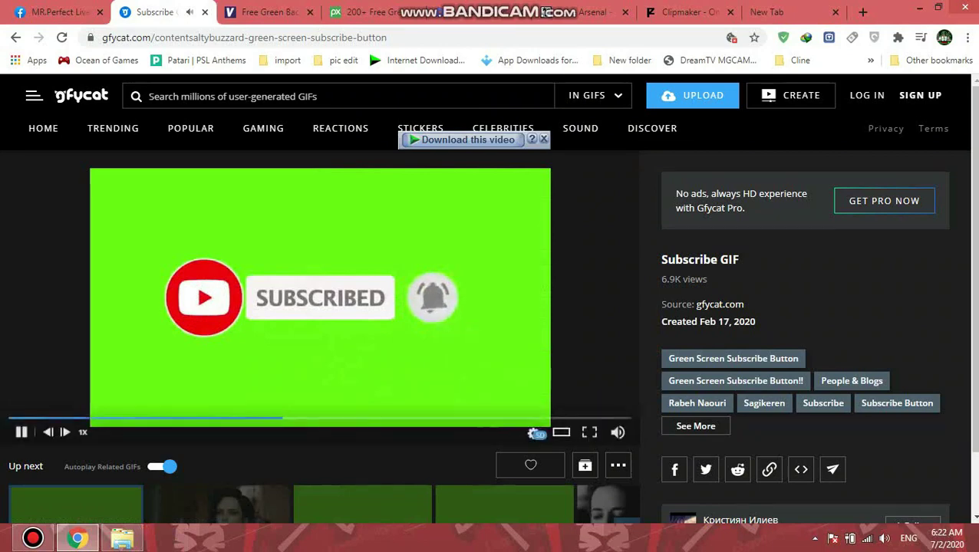
left_click(462, 139)
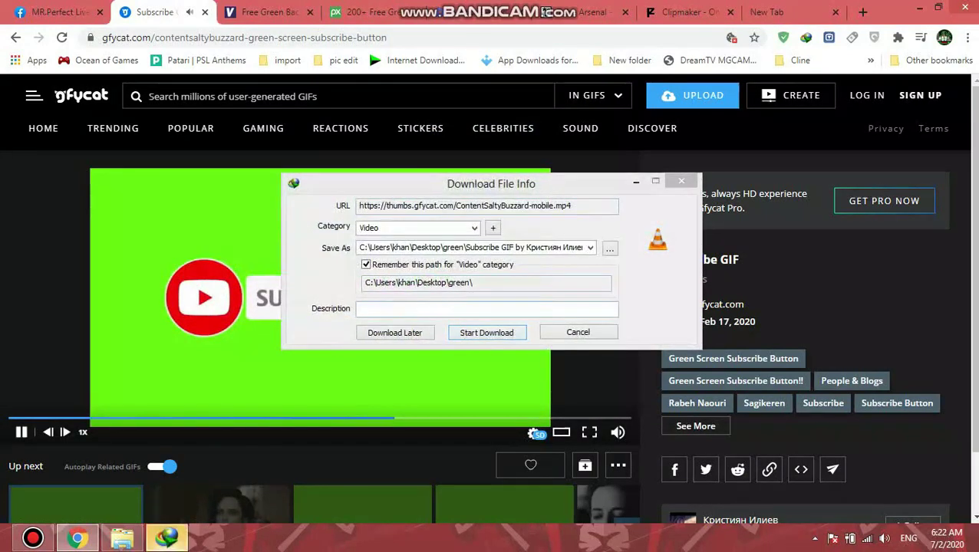
key("Return")
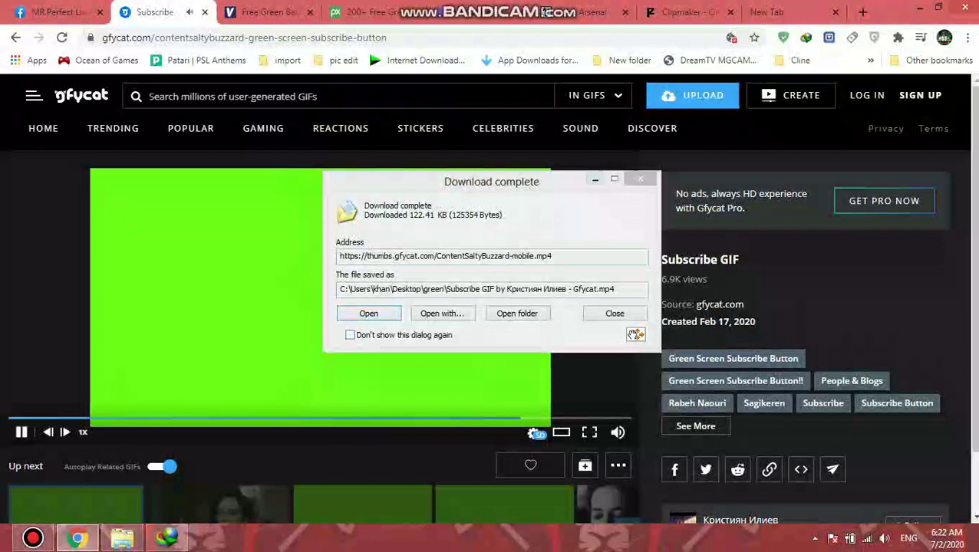
key("Escape")
scroll(491, 307, "down", 1)
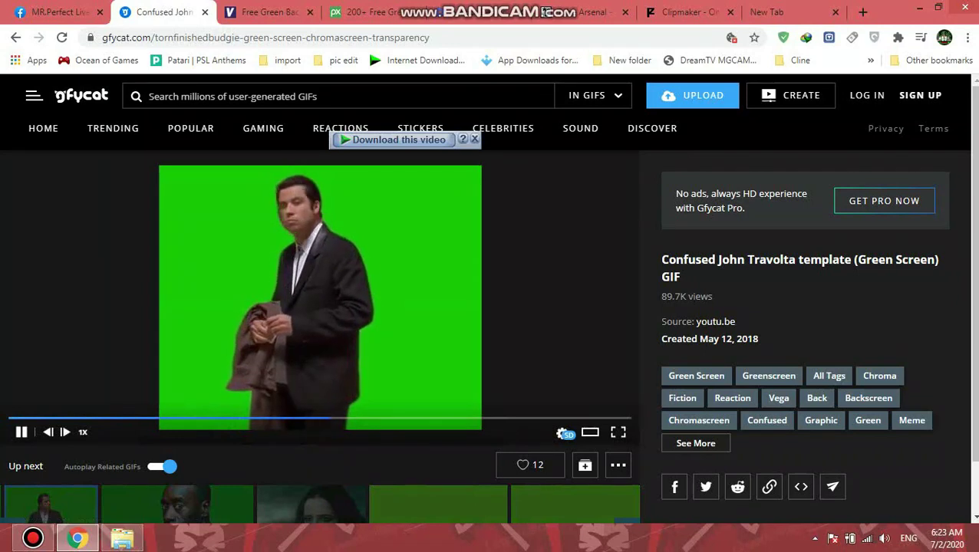
Browse several related Green Screen Subscribe Button GIFs from the up-next thumbnails.
scroll(319, 460, "down", 1)
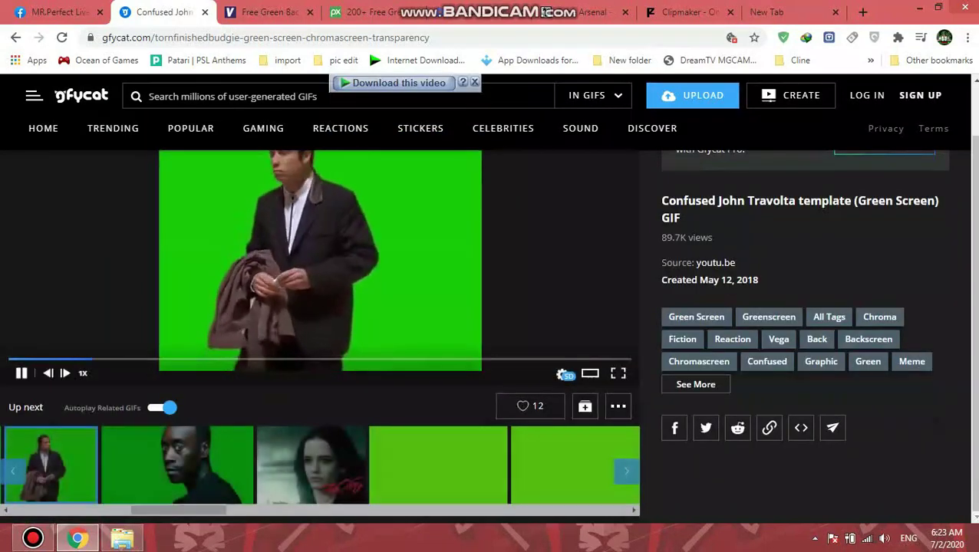
left_click(177, 465)
scroll(303, 359, "down", 1)
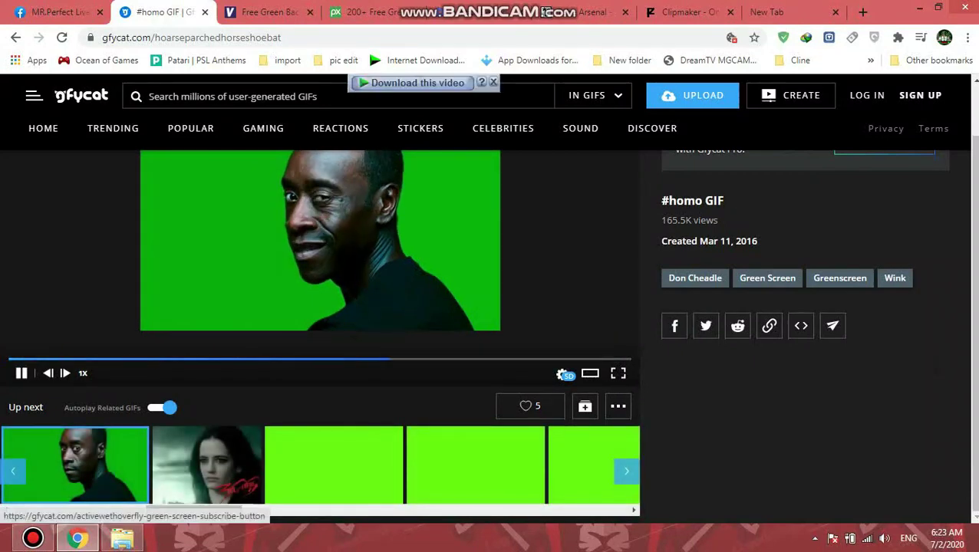
left_click(334, 464)
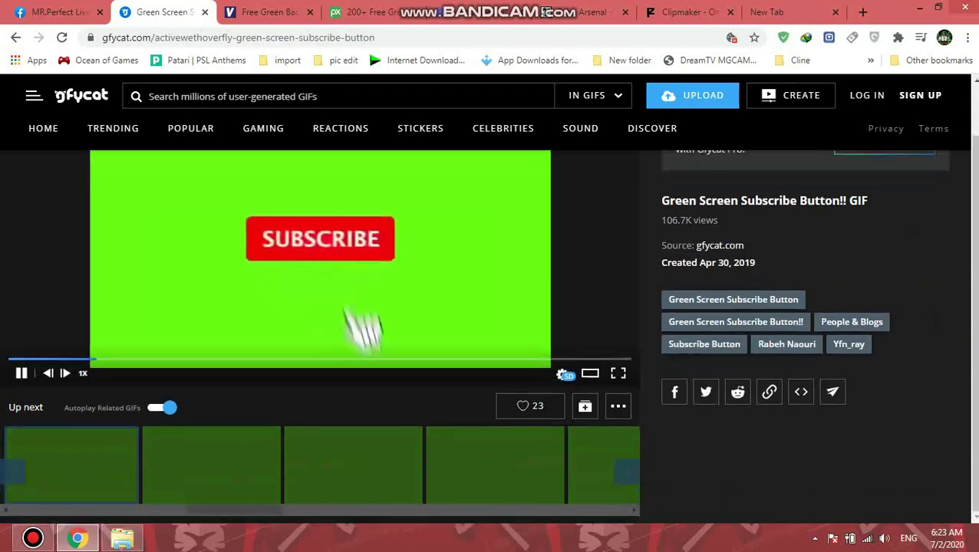
left_click(71, 504)
scroll(71, 491, "down", 1)
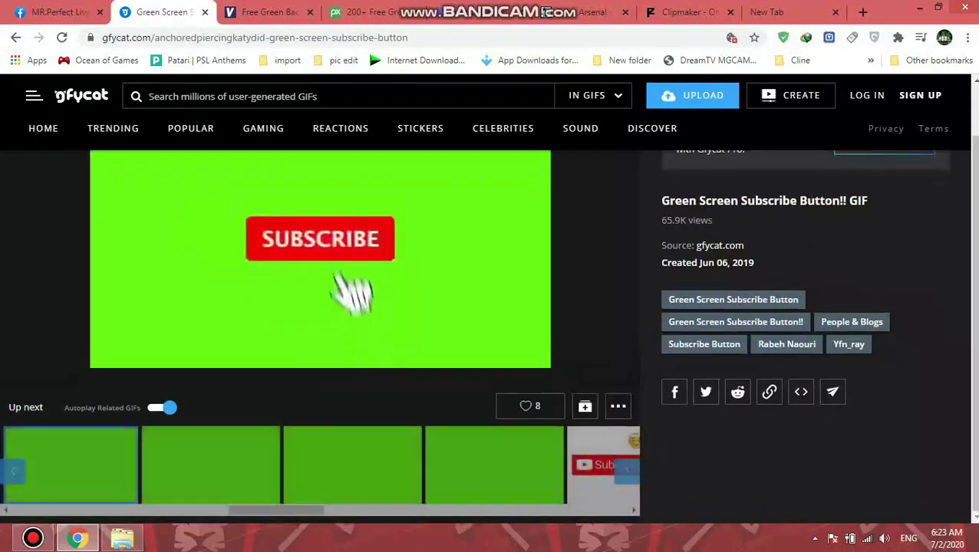
left_click(71, 491)
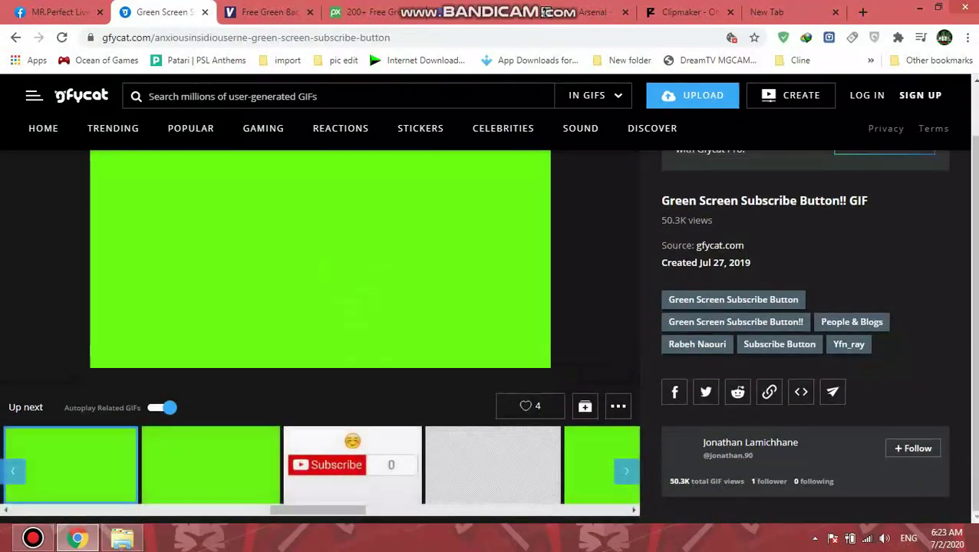
left_click(72, 483)
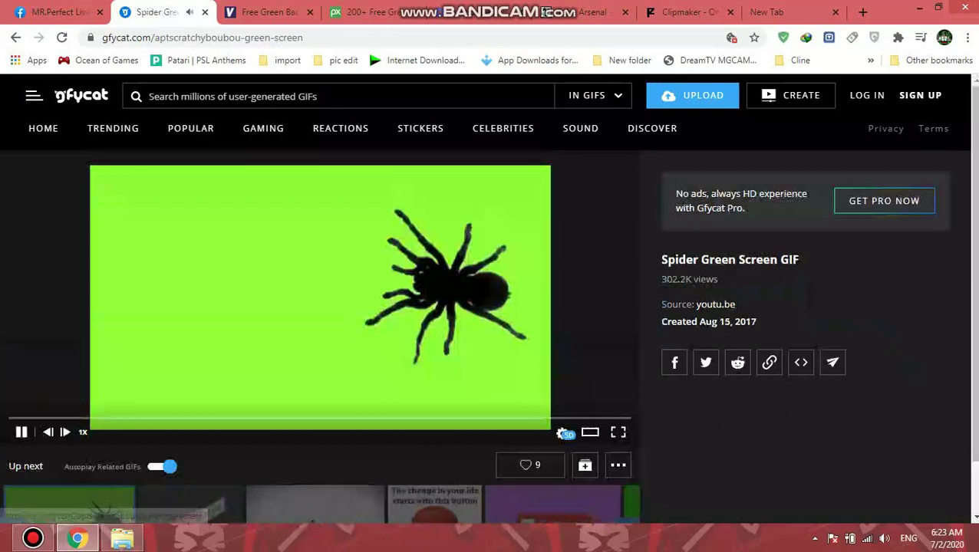
Step back through visited pages to the Subscribe GIFs with Sound results (471,806).
right_click(16, 37)
left_click(85, 49)
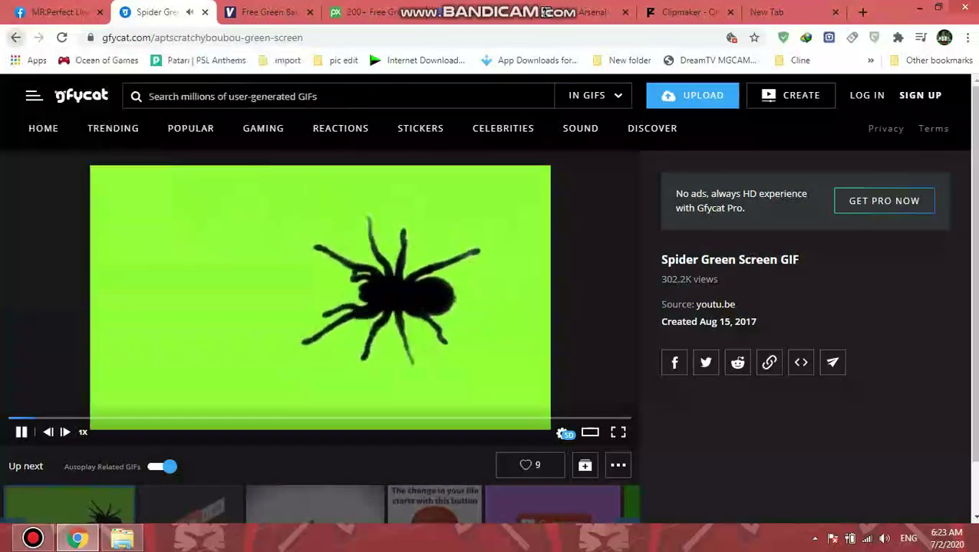
left_click(564, 463)
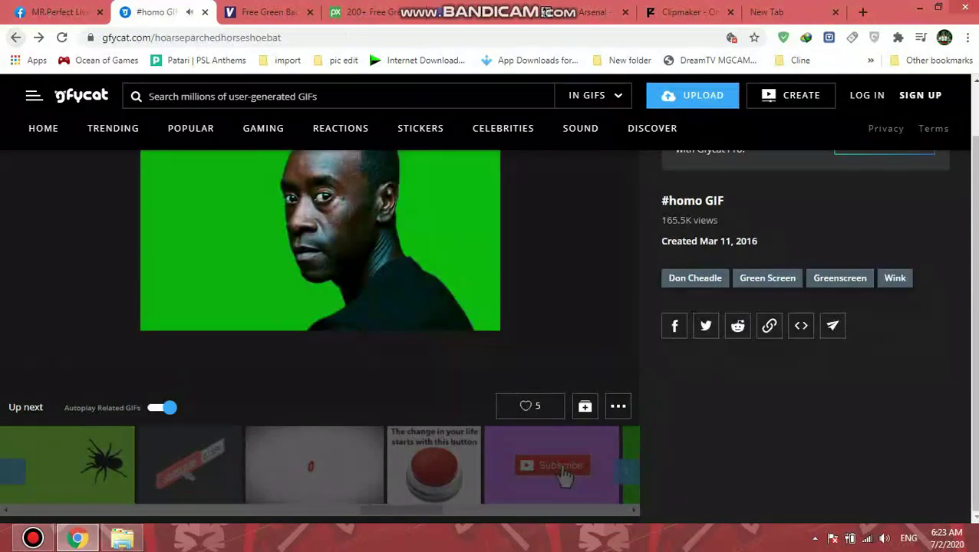
left_click(563, 470)
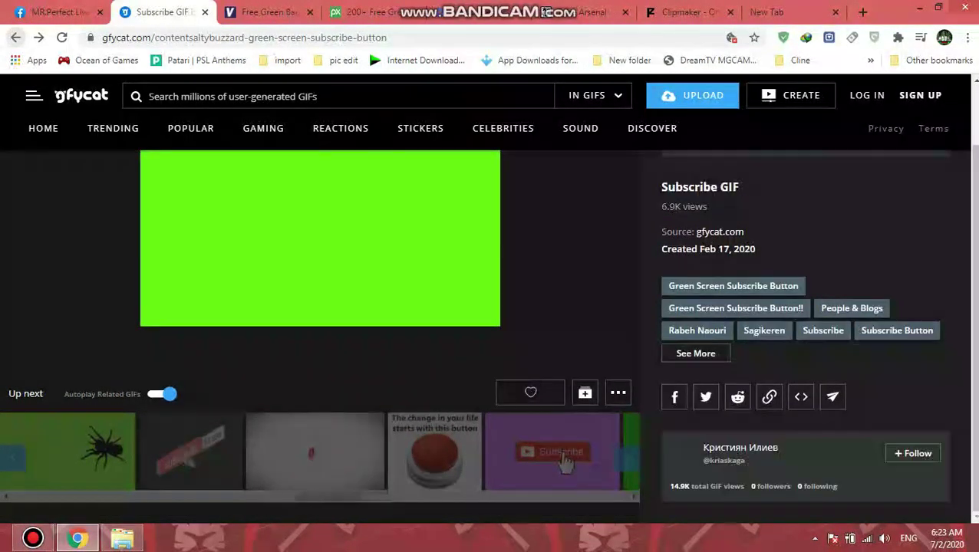
key("alt+Left")
key("alt+Left")
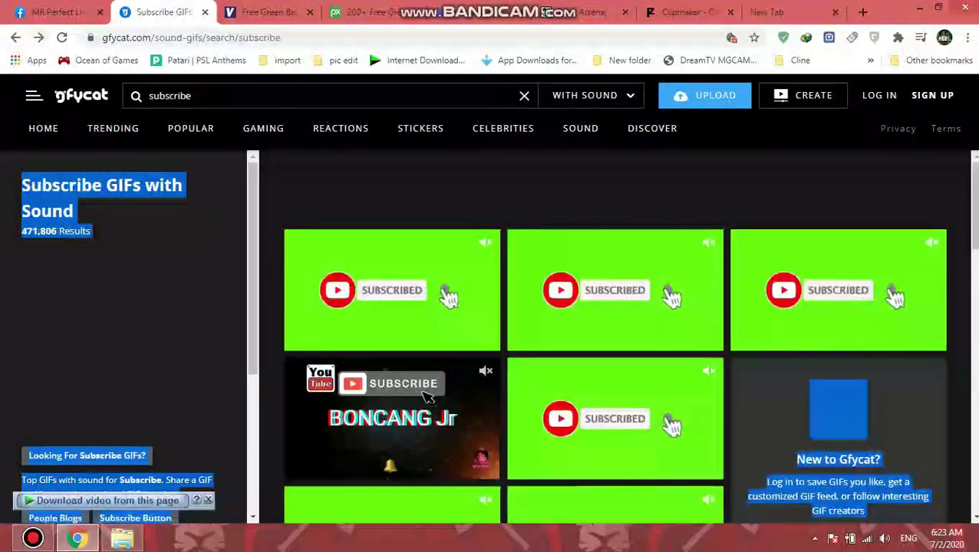
Replace the search term with 'share' and run the search.
scroll(614, 338, "down", 15)
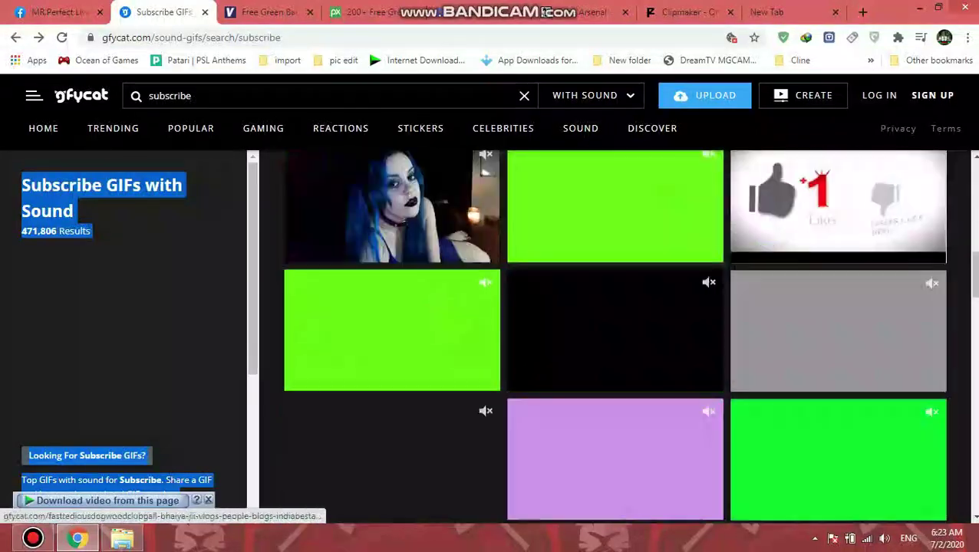
scroll(614, 337, "down", 2)
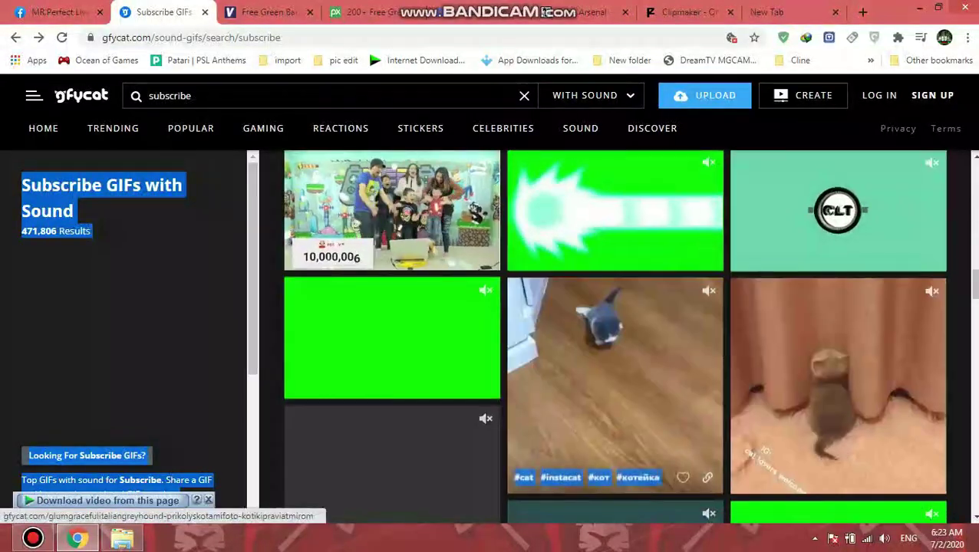
scroll(422, 361, "down", 5)
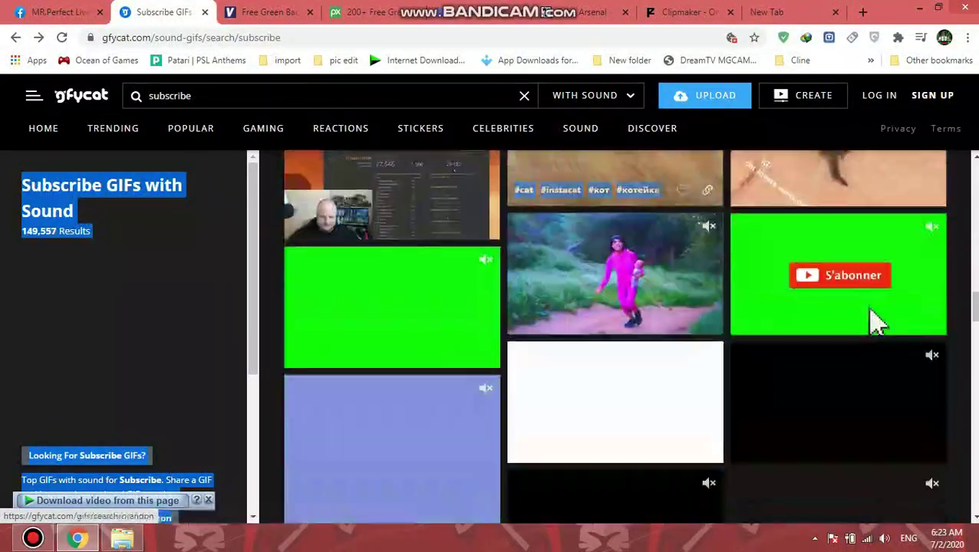
scroll(391, 322, "up", 2)
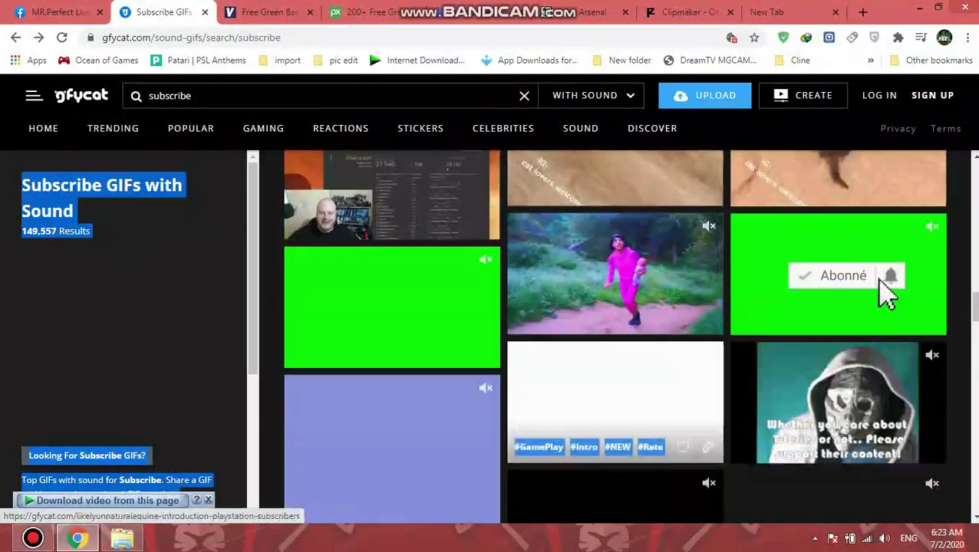
scroll(614, 338, "down", 1)
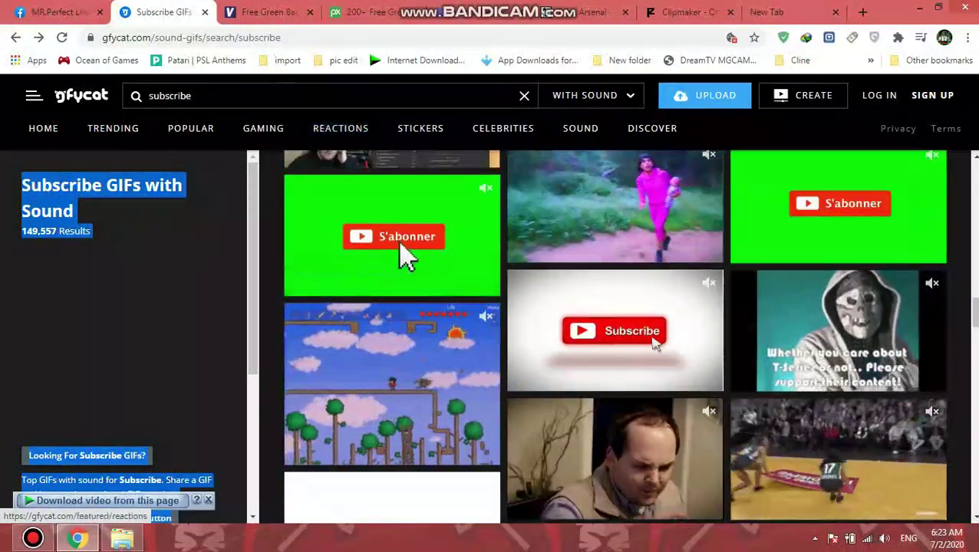
left_click(170, 95)
type("share")
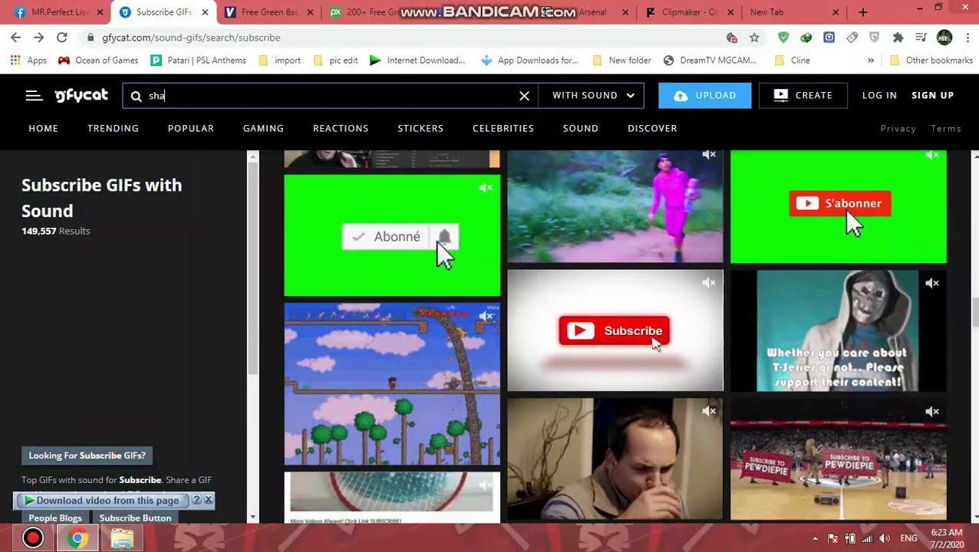
key("Return")
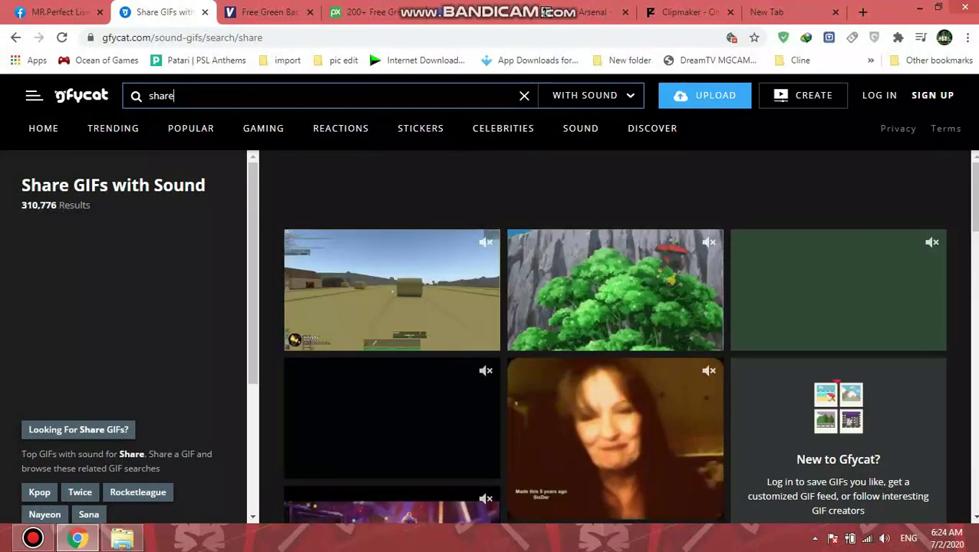
Replace the search with 'like' and run it.
scroll(263, 128, "down", 3)
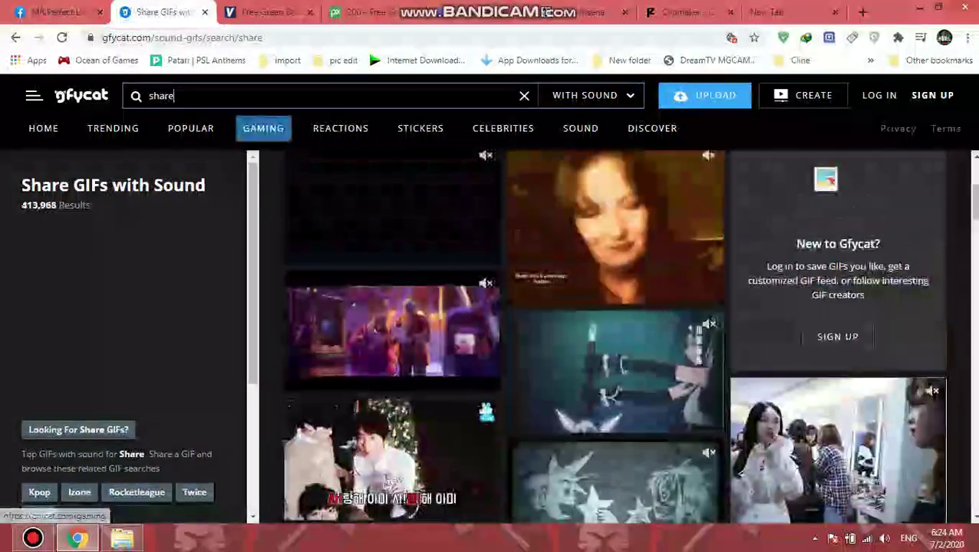
key("ctrl+a")
type("lik")
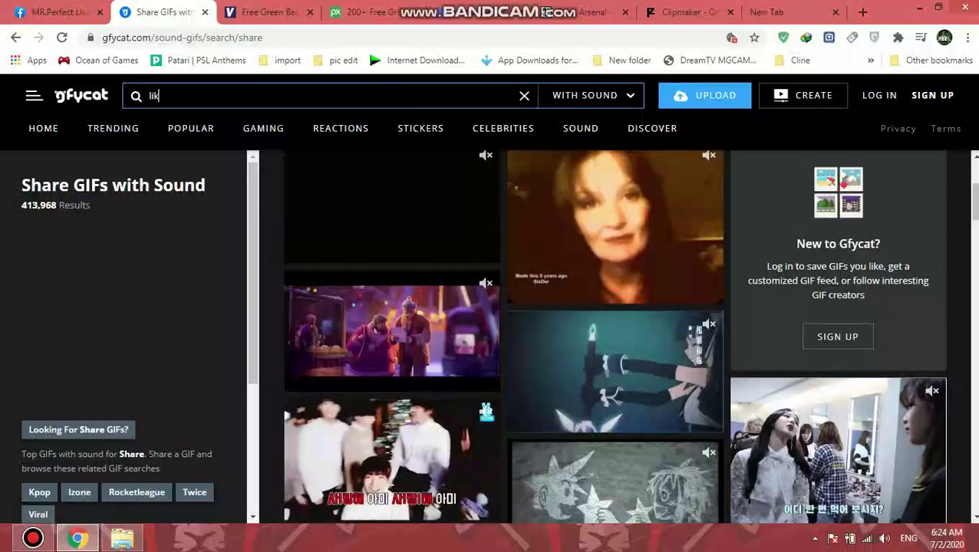
type("e")
key("Return")
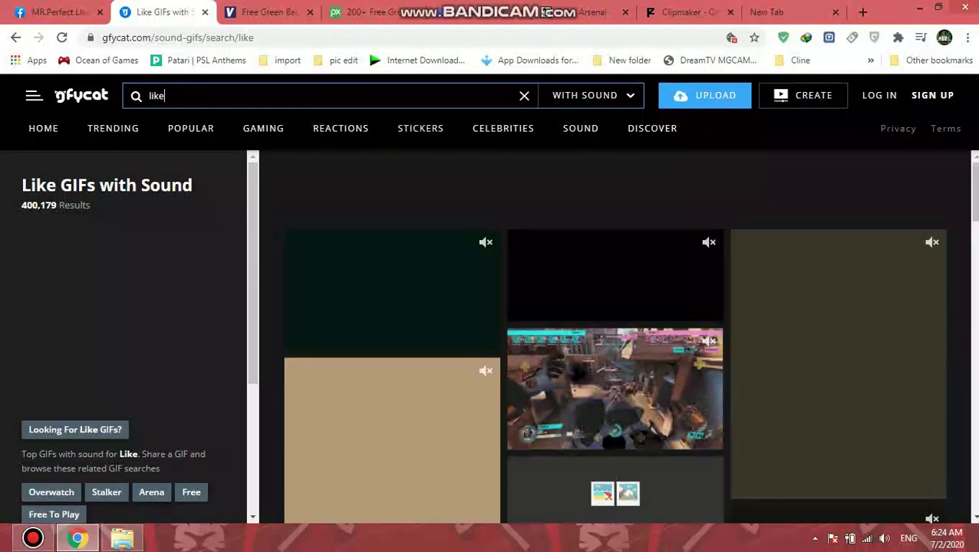
Switch to the empty new browser tab.
scroll(387, 171, "down", 7)
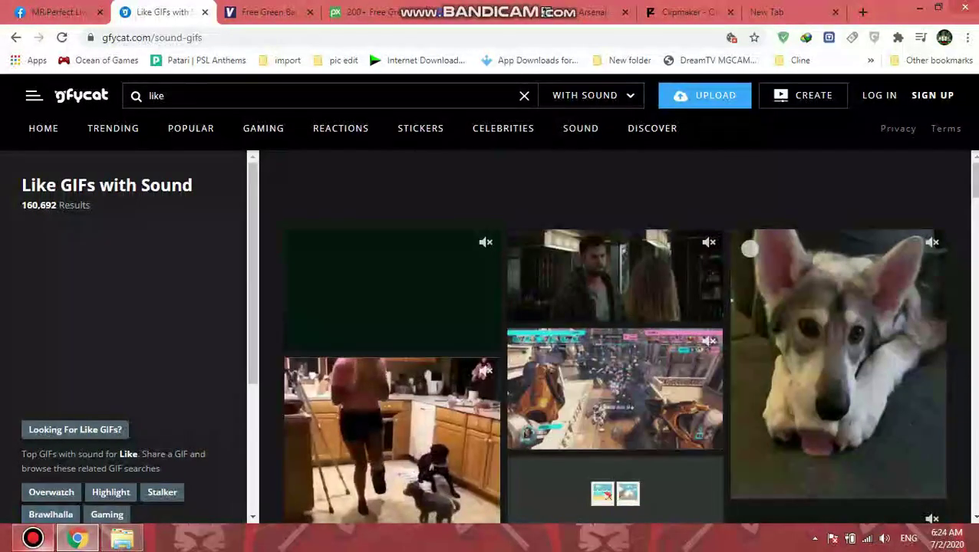
left_click(33, 538)
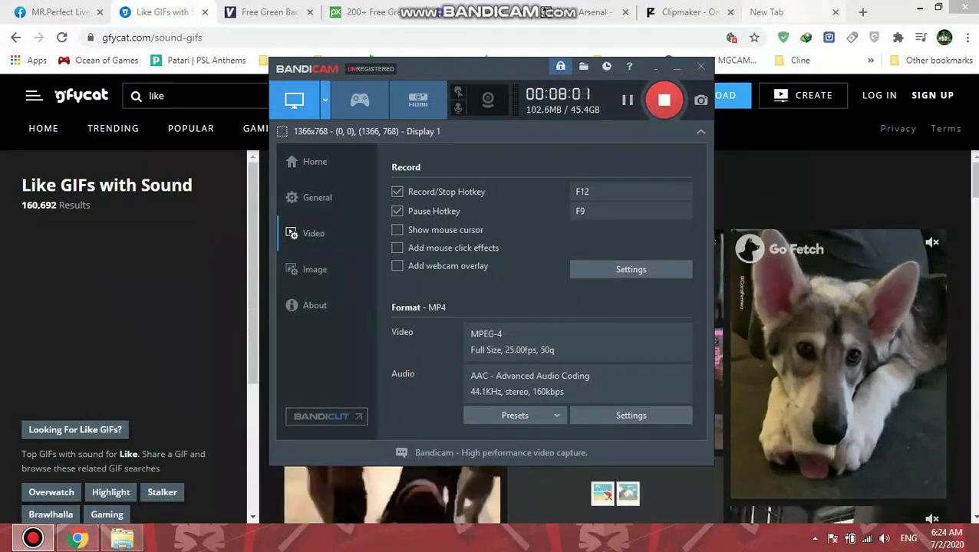
left_click(767, 11)
left_click(33, 538)
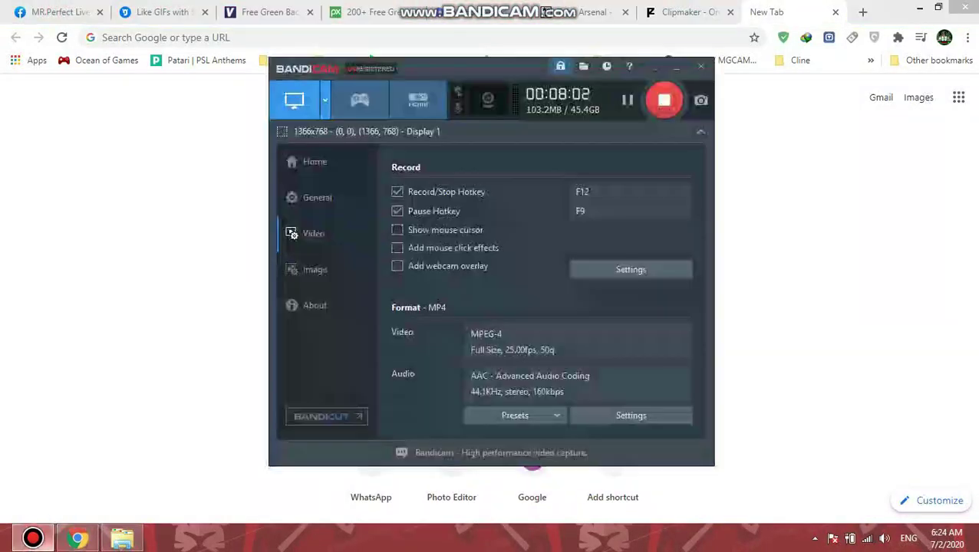
key("alt+Tab")
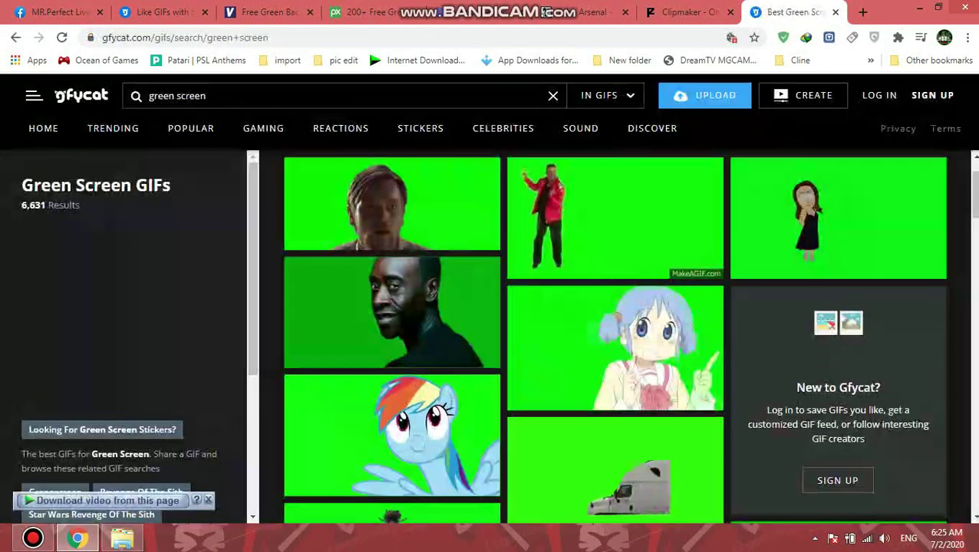
scroll(391, 307, "down", 2)
scroll(614, 337, "down", 5)
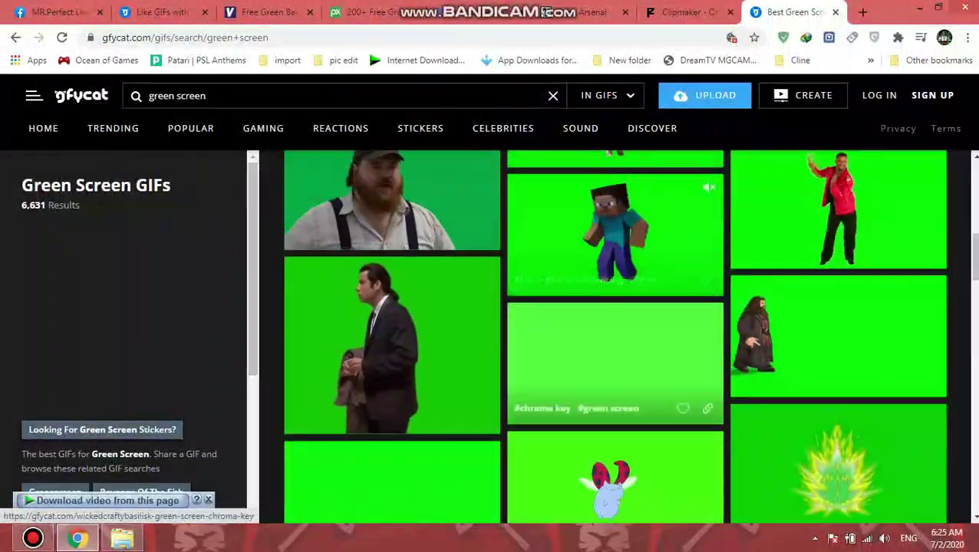
scroll(614, 383, "down", 3)
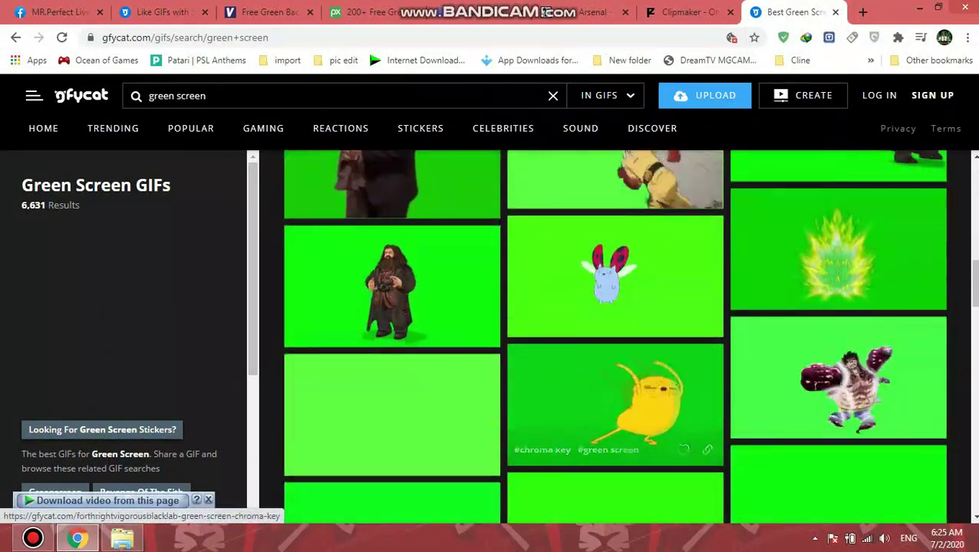
scroll(614, 384, "down", 3)
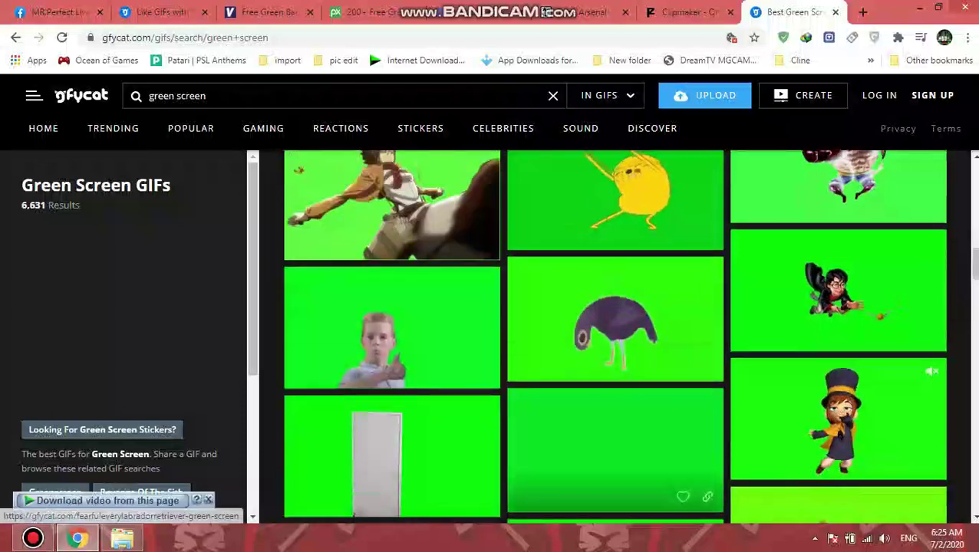
scroll(614, 384, "down", 2)
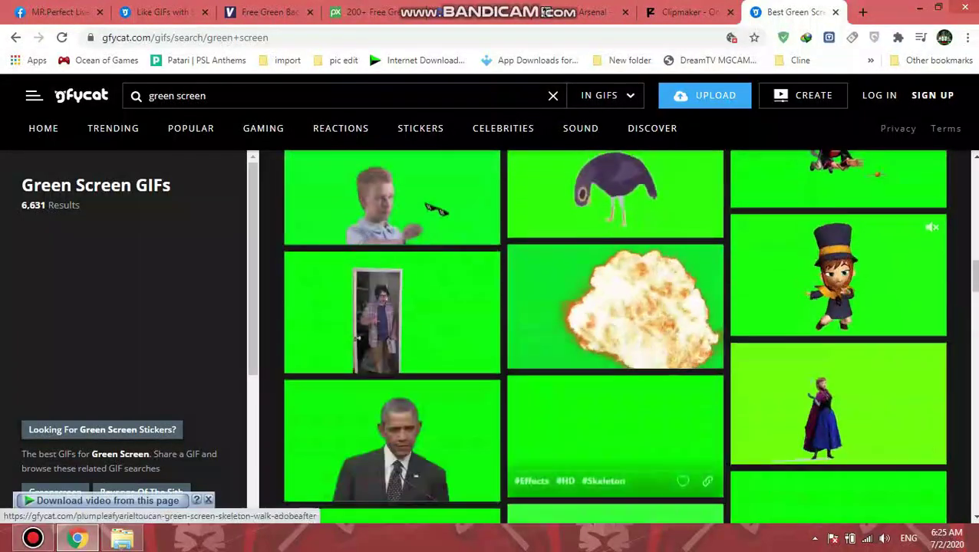
scroll(614, 345, "down", 1)
scroll(614, 345, "down", 1)
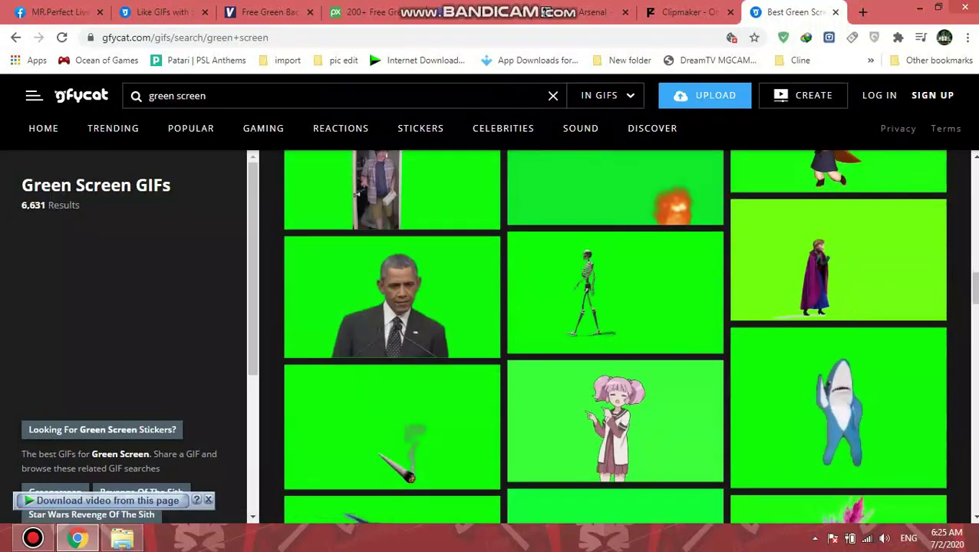
scroll(614, 338, "down", 3)
scroll(614, 337, "down", 2)
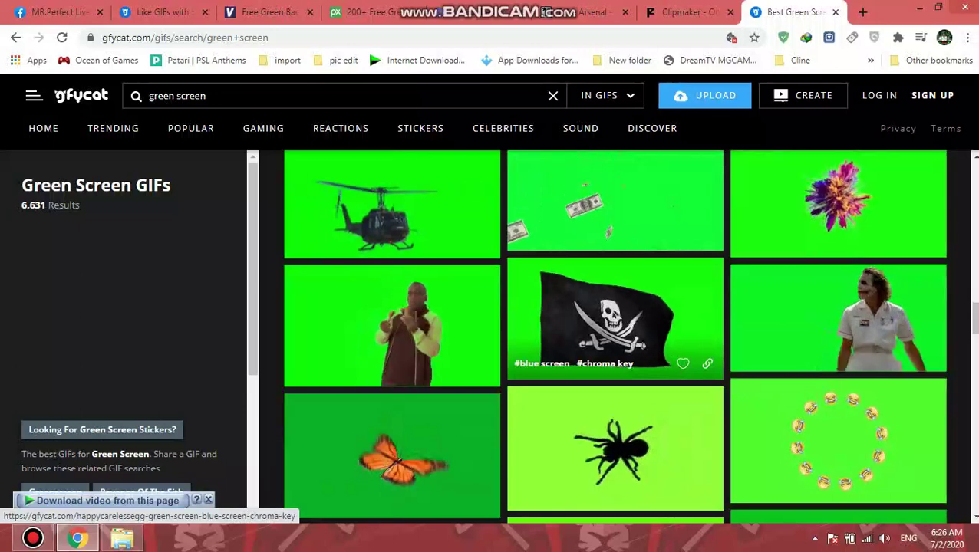
scroll(614, 318, "down", 1)
scroll(614, 318, "up", 1)
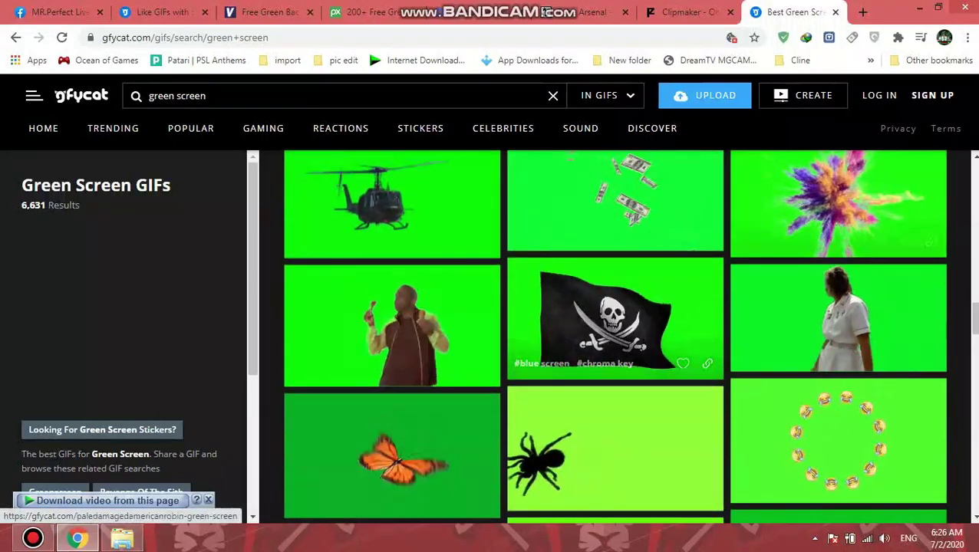
scroll(673, 370, "down", 3)
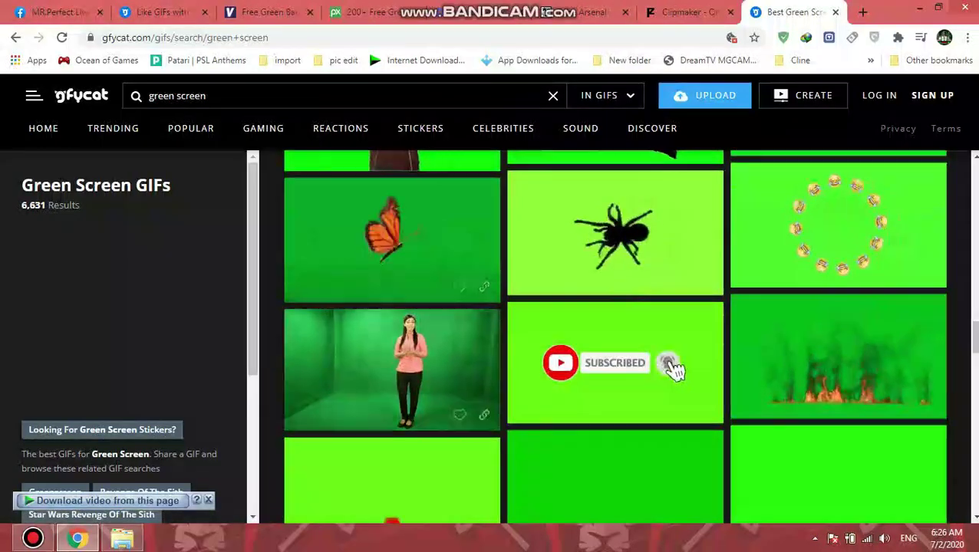
scroll(449, 452, "down", 1)
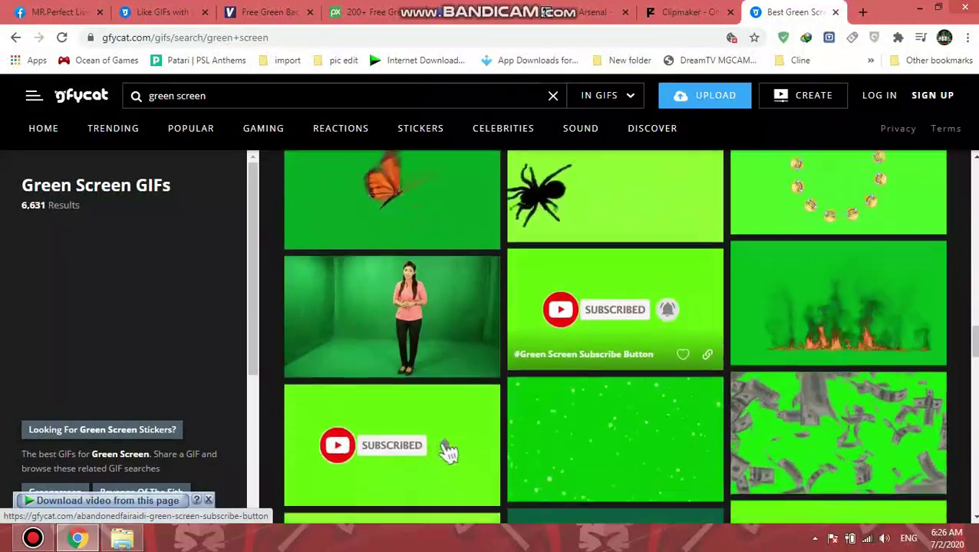
scroll(848, 421, "down", 2)
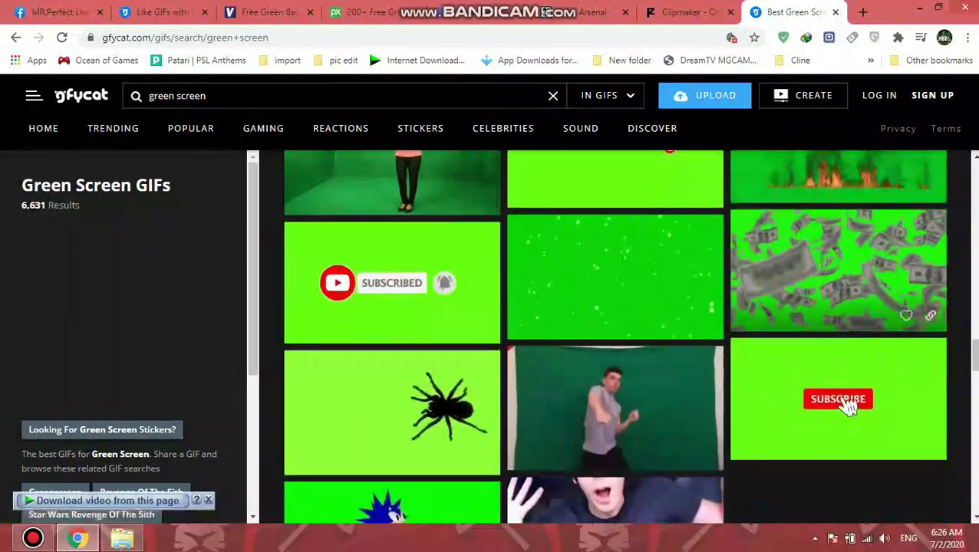
scroll(848, 406, "up", 2)
Download the Green Screen Fire Footage GIF as an mp4 (342.11 KB) into green.
left_click(840, 287)
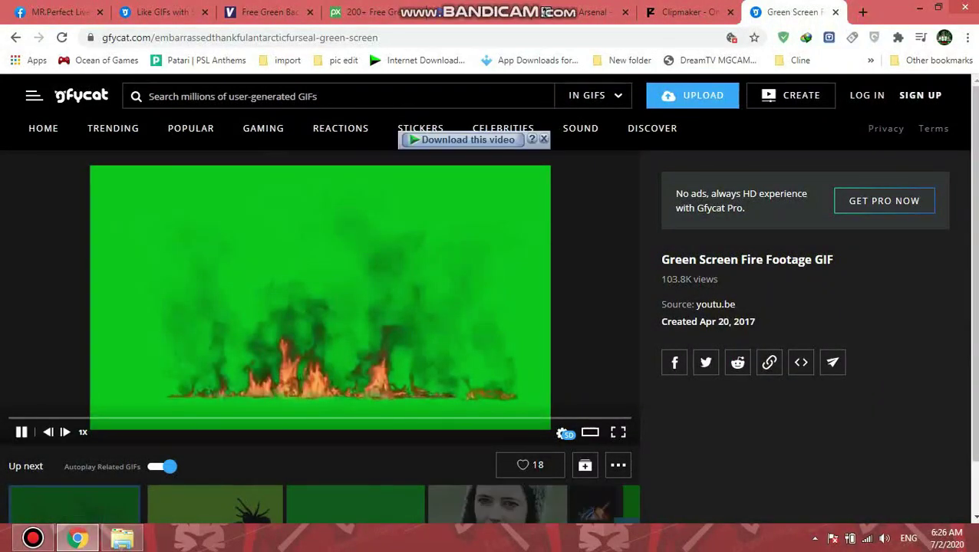
left_click(464, 140)
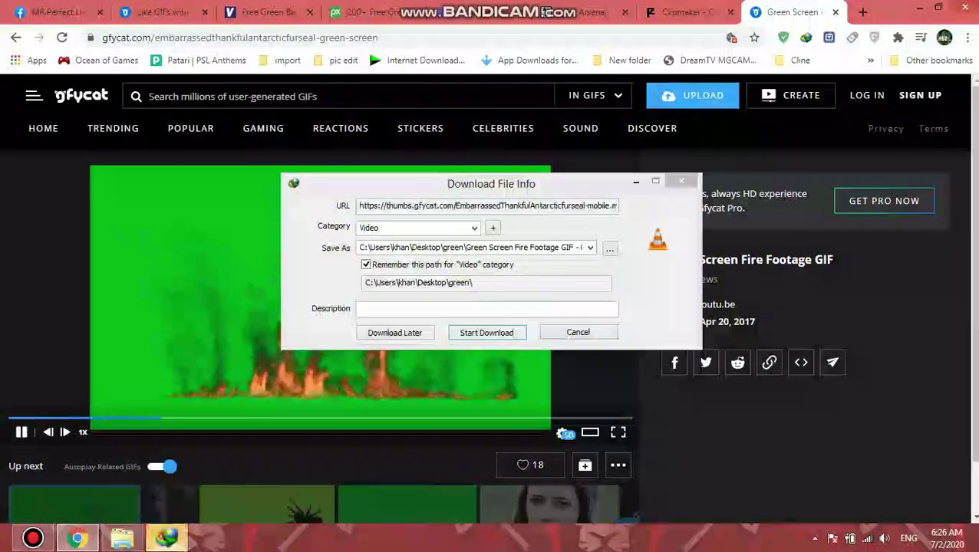
key("Return")
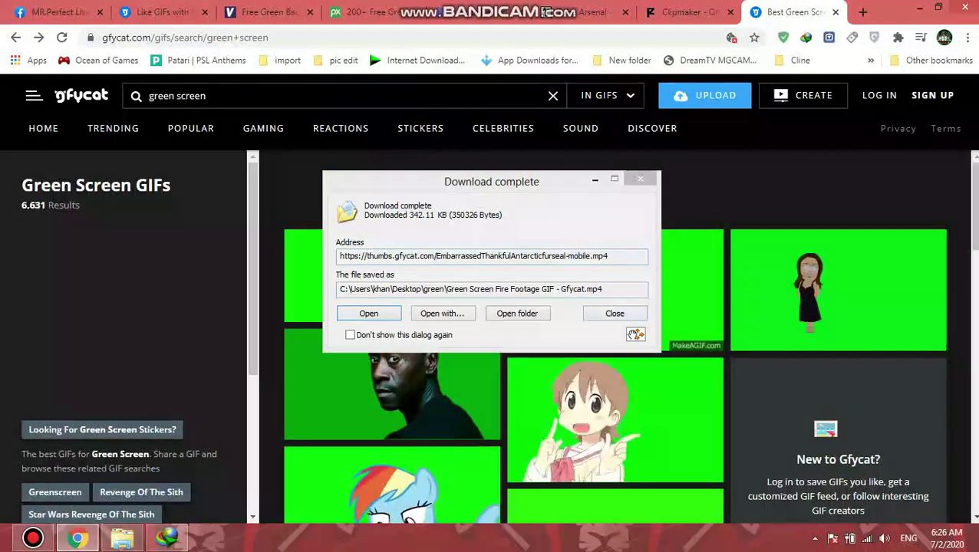
Dismiss the download notice and scroll the green screen results down to the GTA Mission Passed tile.
left_click(615, 313)
scroll(614, 330, "down", 5)
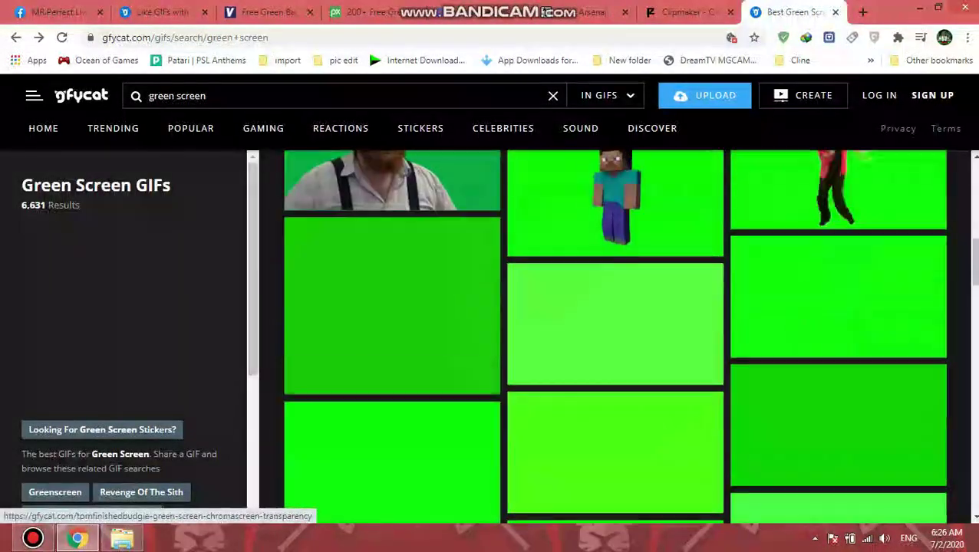
scroll(838, 369, "down", 5)
scroll(838, 368, "down", 5)
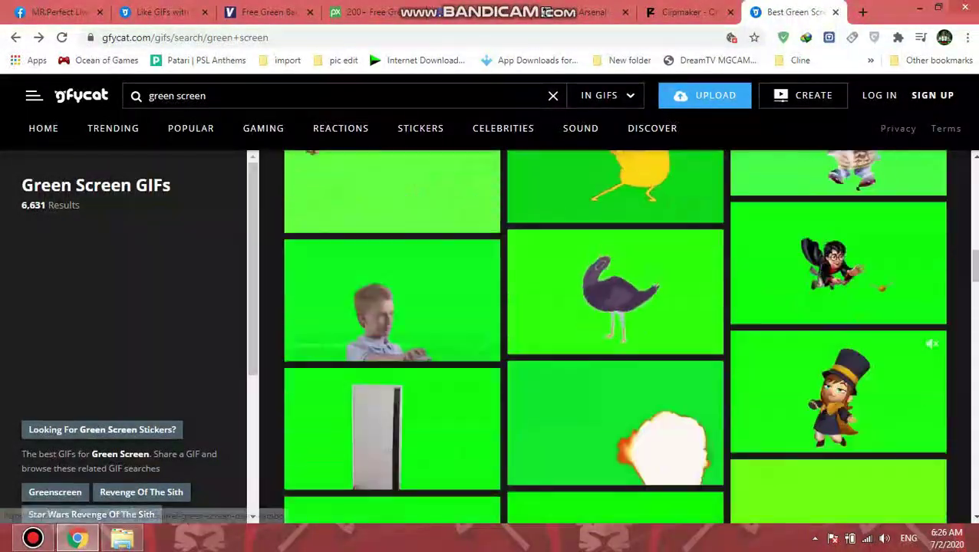
scroll(838, 369, "down", 5)
scroll(838, 368, "down", 5)
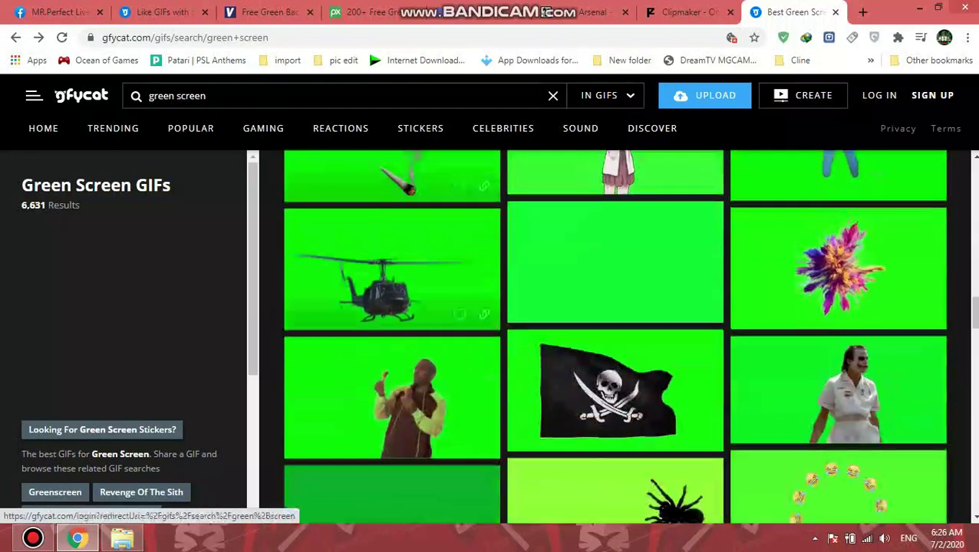
scroll(837, 368, "down", 3)
scroll(838, 368, "down", 3)
scroll(391, 322, "down", 5)
scroll(391, 323, "down", 3)
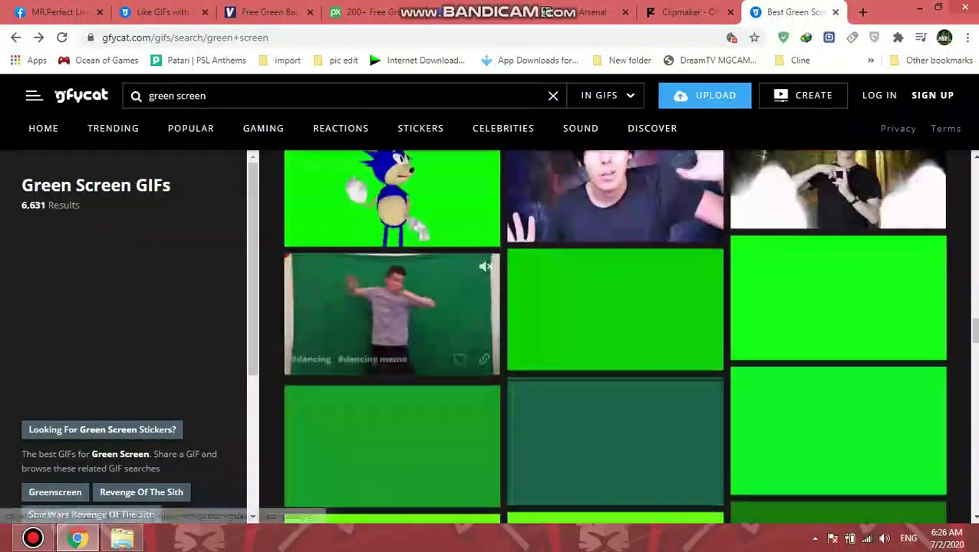
scroll(391, 322, "down", 3)
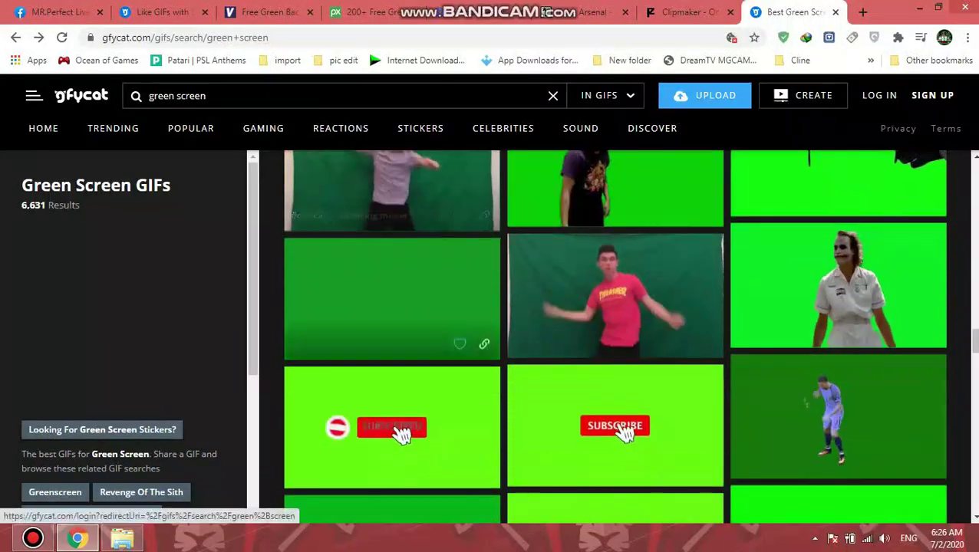
scroll(391, 323, "down", 3)
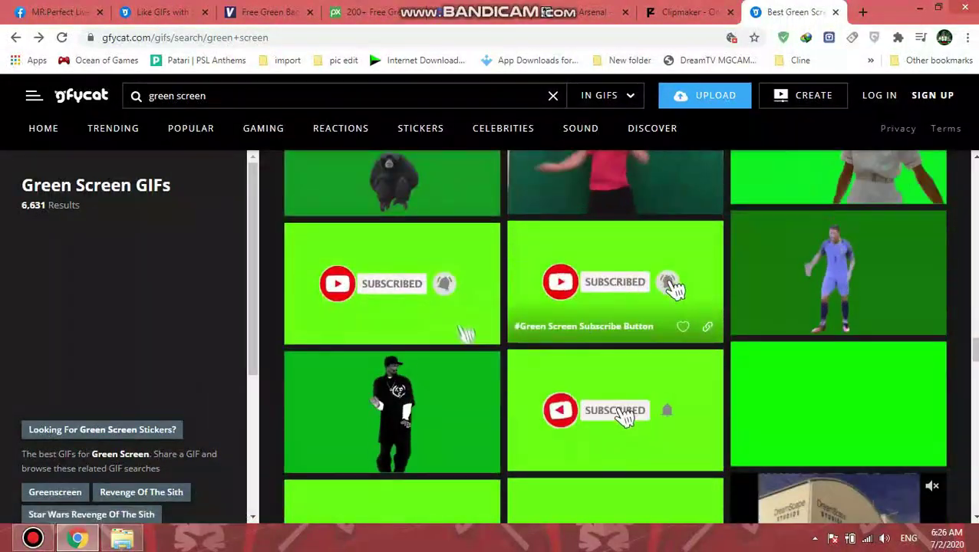
scroll(614, 322, "down", 4)
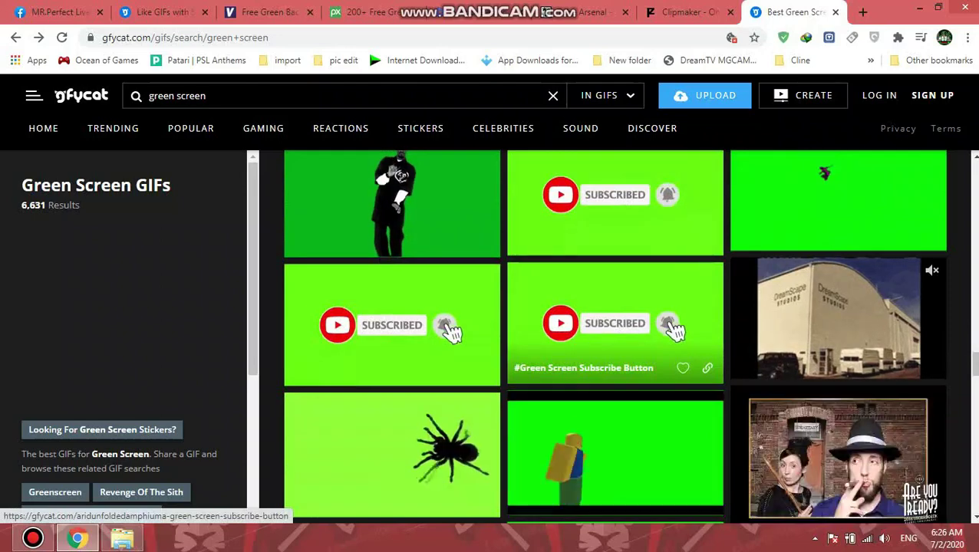
scroll(613, 322, "down", 3)
scroll(614, 337, "down", 3)
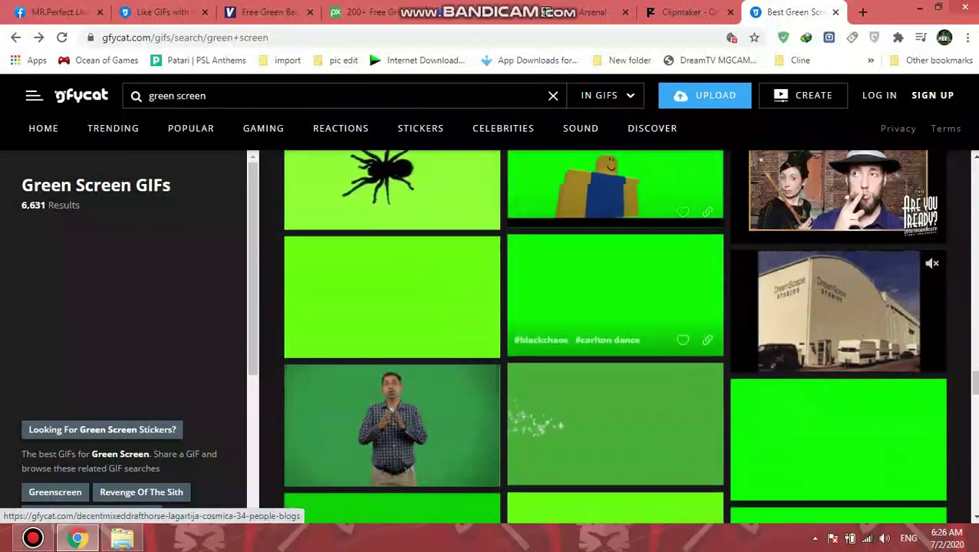
scroll(614, 338, "down", 1)
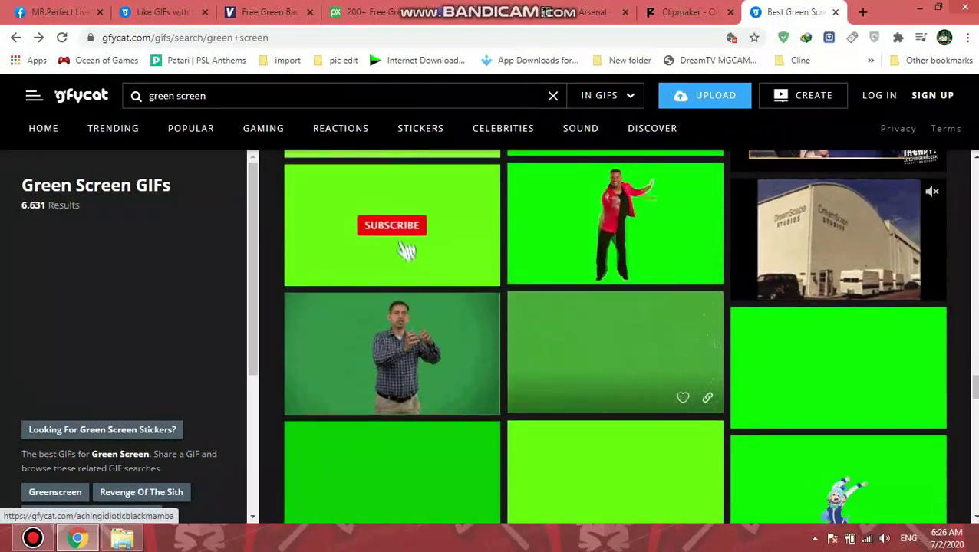
scroll(407, 251, "down", 3)
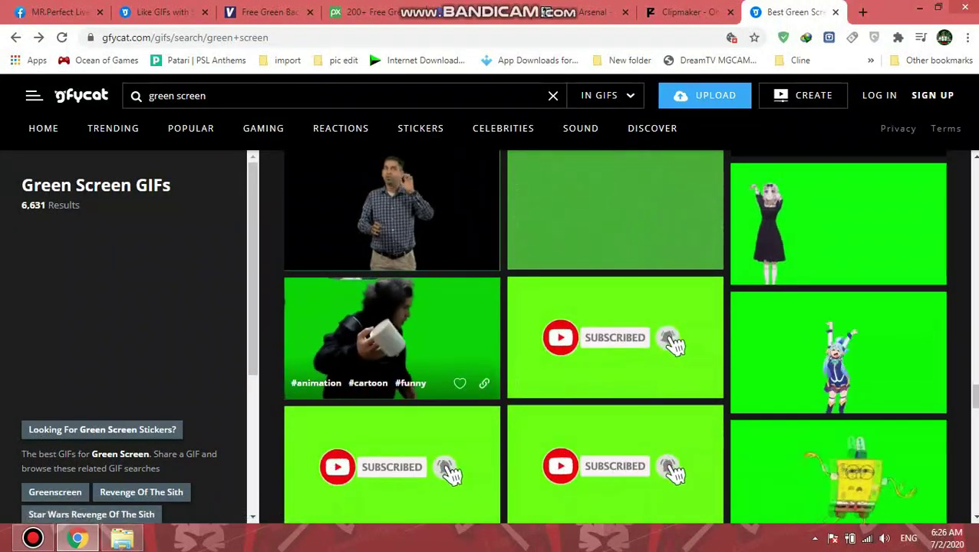
scroll(391, 337, "down", 2)
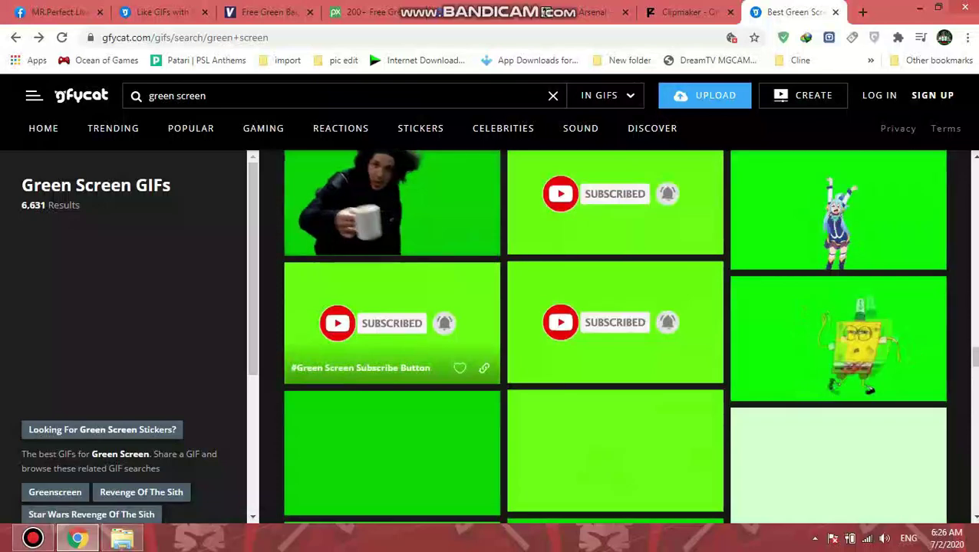
scroll(392, 337, "down", 2)
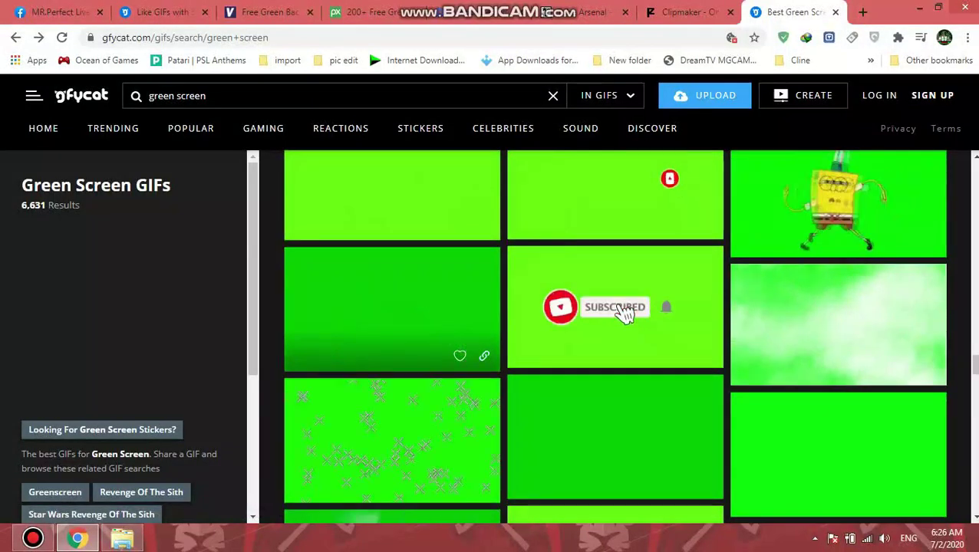
scroll(392, 337, "down", 2)
scroll(392, 338, "down", 3)
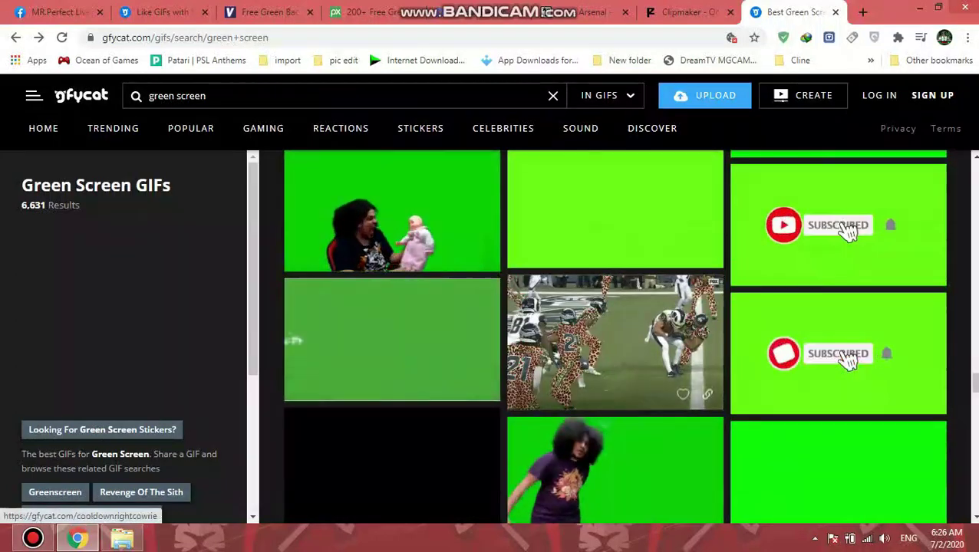
scroll(391, 337, "down", 2)
scroll(614, 338, "down", 3)
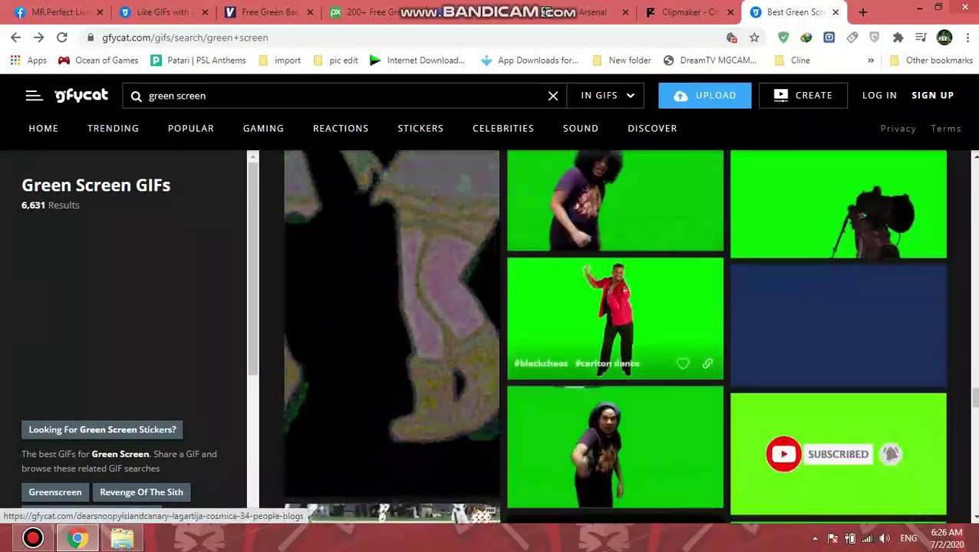
scroll(614, 337, "down", 3)
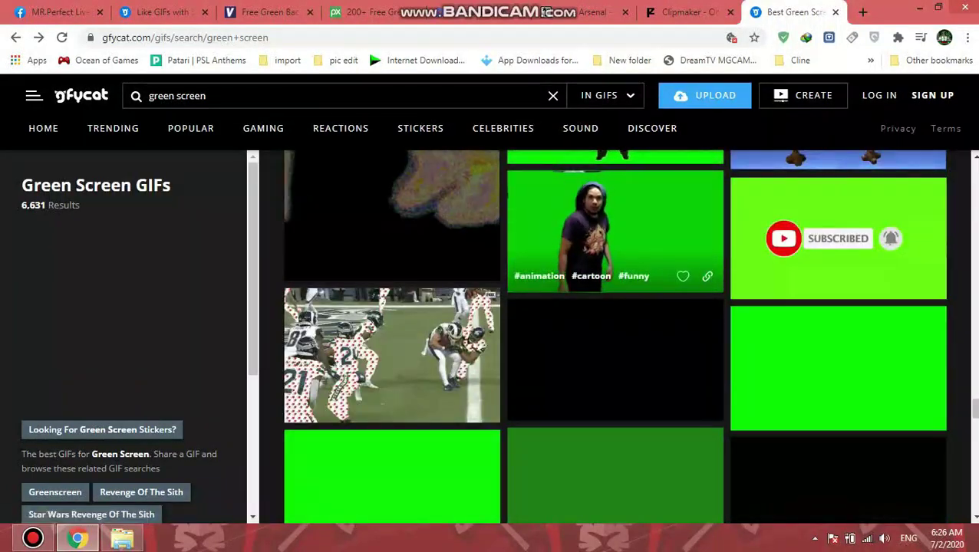
scroll(614, 338, "down", 1)
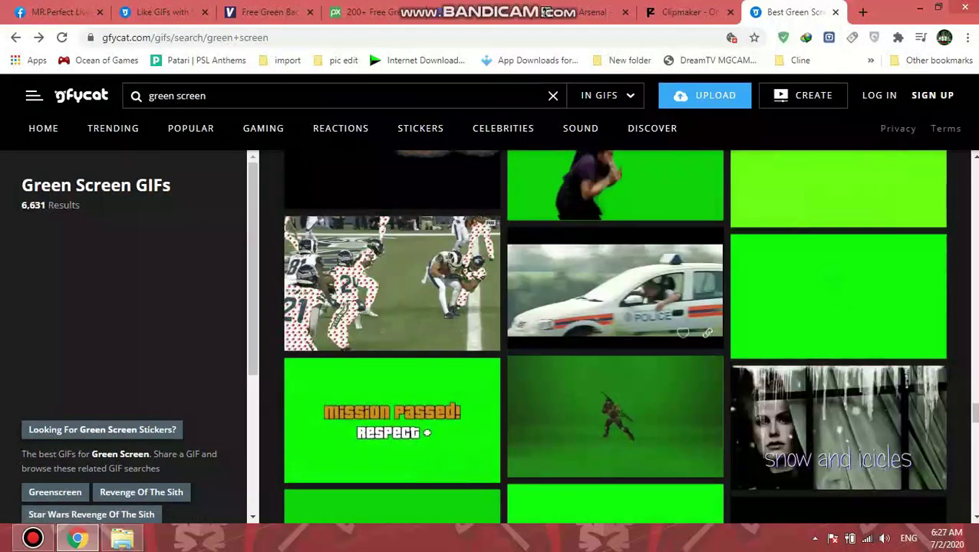
scroll(614, 399, "down", 2)
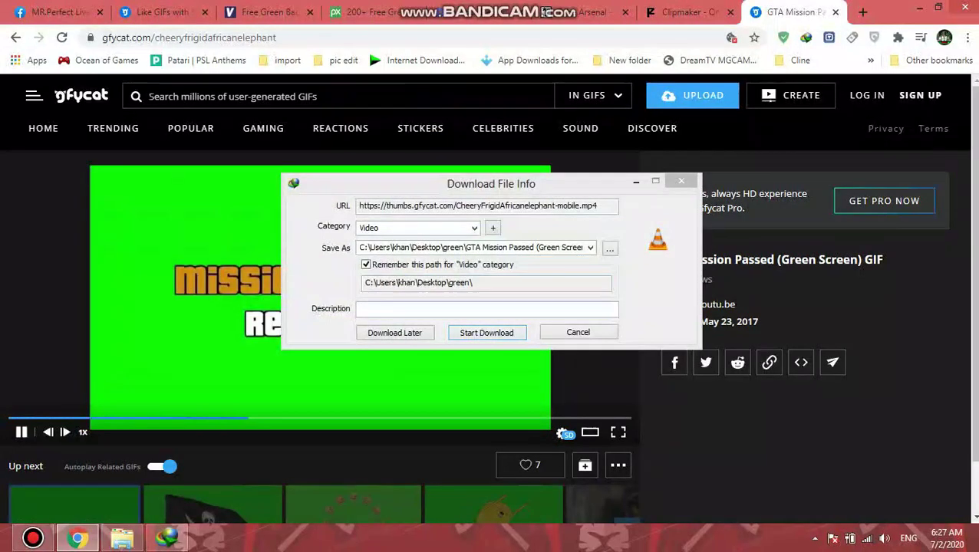
Save the GTA Mission Passed (Green Screen) mp4 (53.00 KB) into green and return to the results.
key("Return")
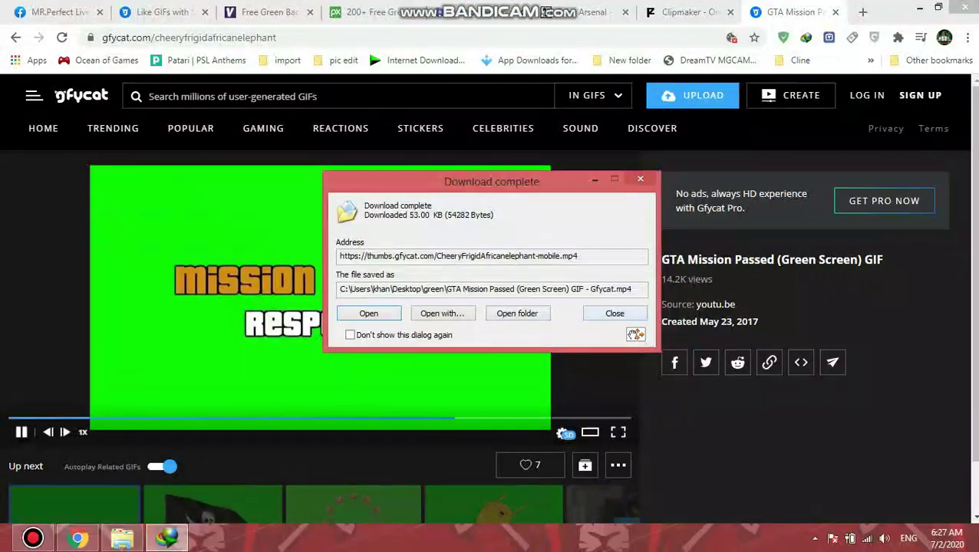
left_click(614, 313)
scroll(320, 322, "down", 1)
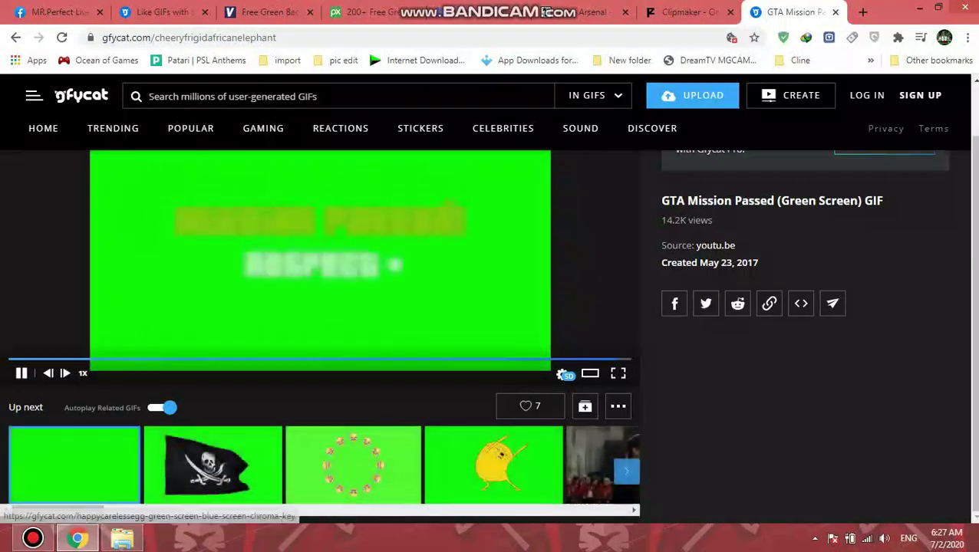
left_click(353, 464)
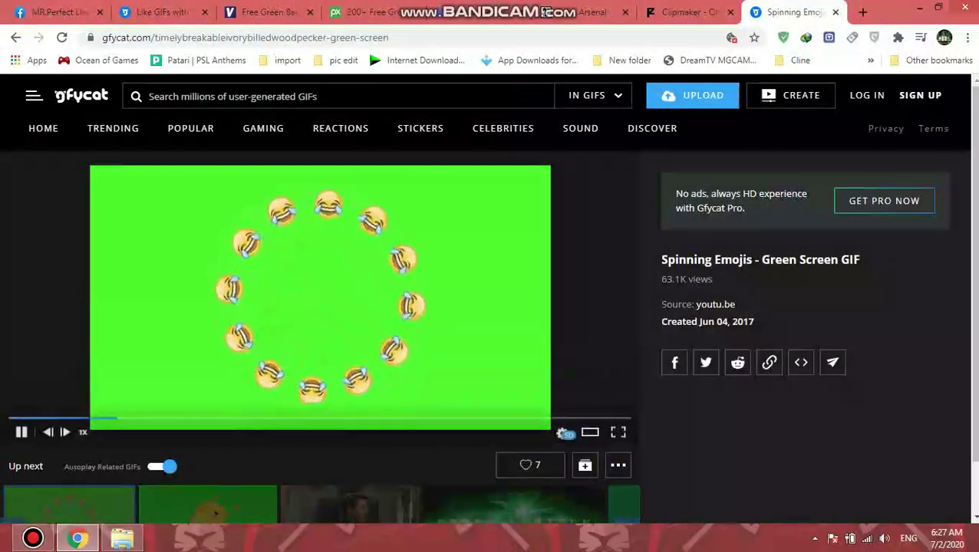
key("alt+Left")
key("alt+Left")
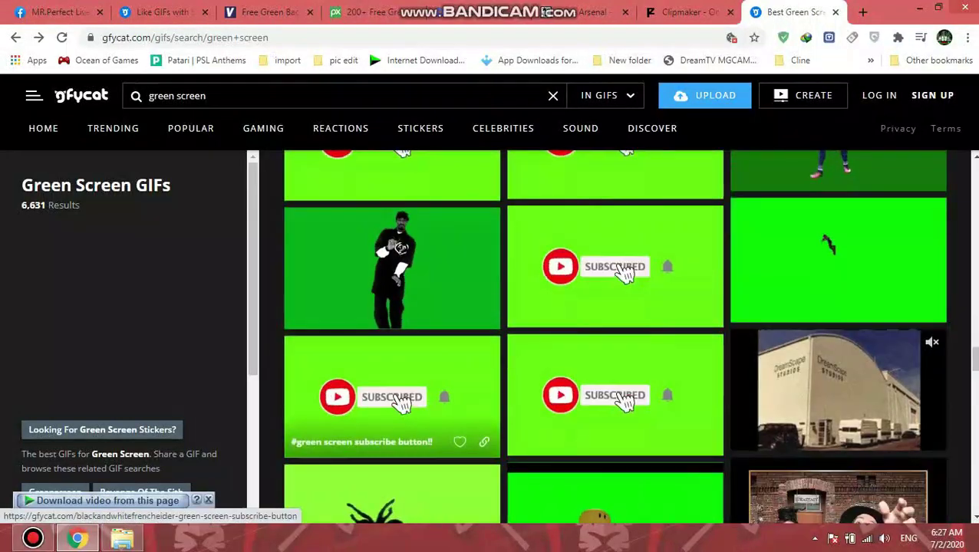
scroll(391, 384, "down", 3)
scroll(404, 247, "down", 5)
scroll(364, 438, "down", 3)
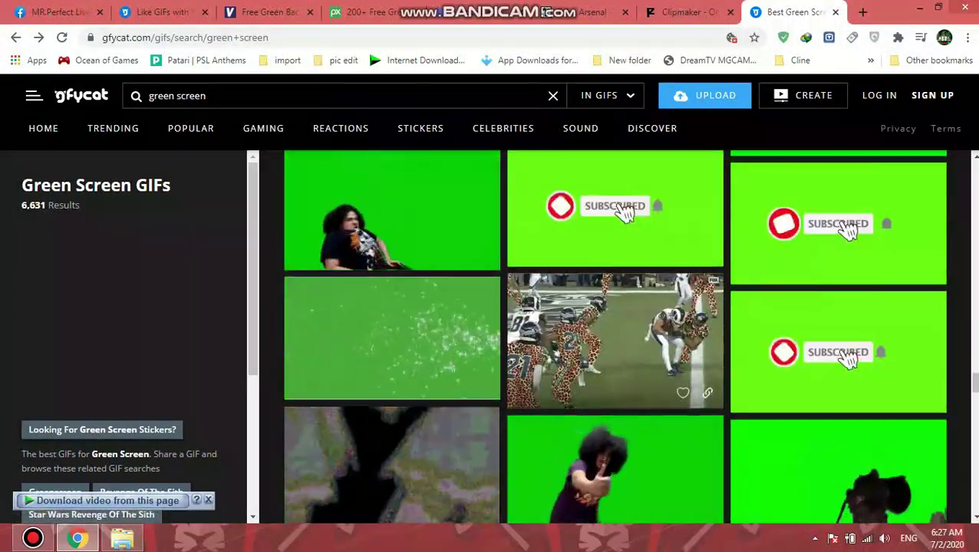
scroll(614, 337, "down", 5)
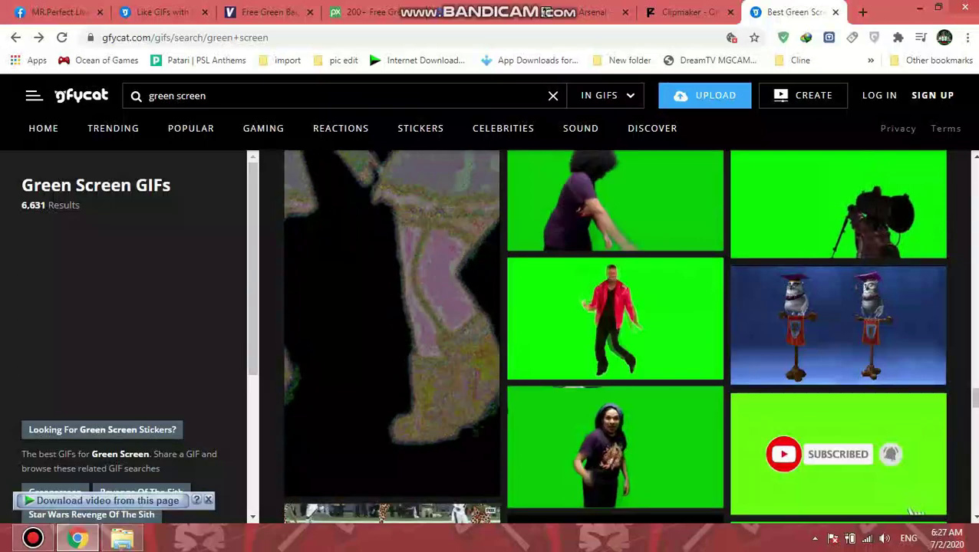
scroll(614, 306, "down", 1)
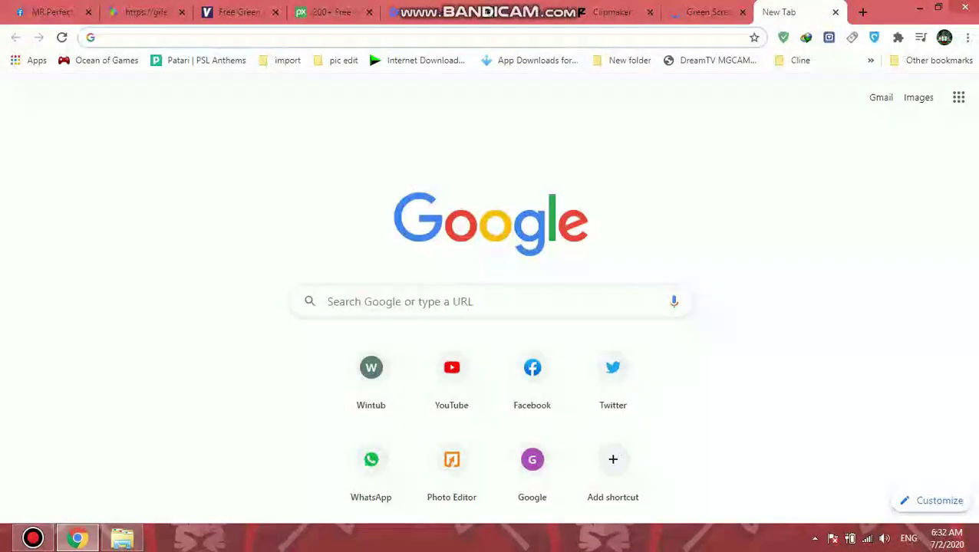
Paste the Tenor green screen search URL into the new tab and load it.
key("ctrl+shift+i")
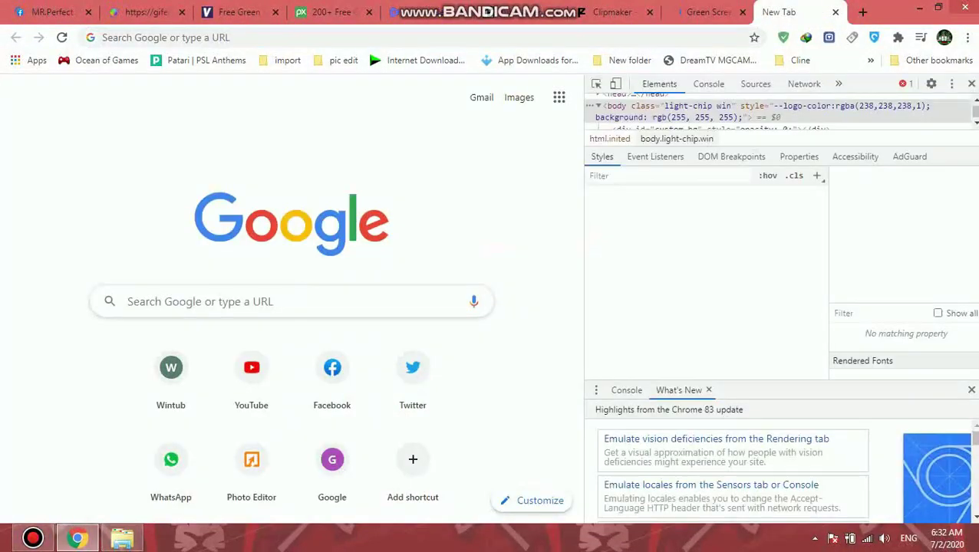
key("ctrl+shift+i")
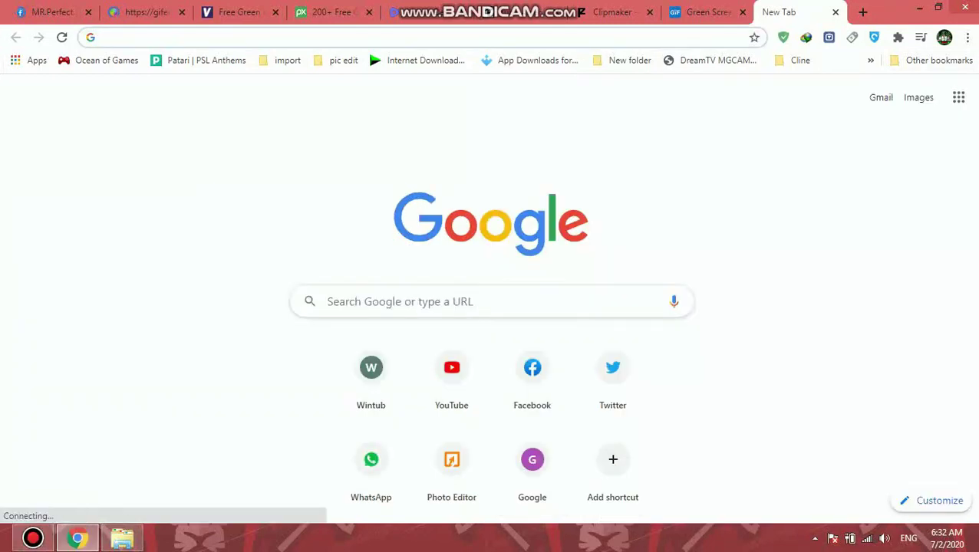
left_click(33, 538)
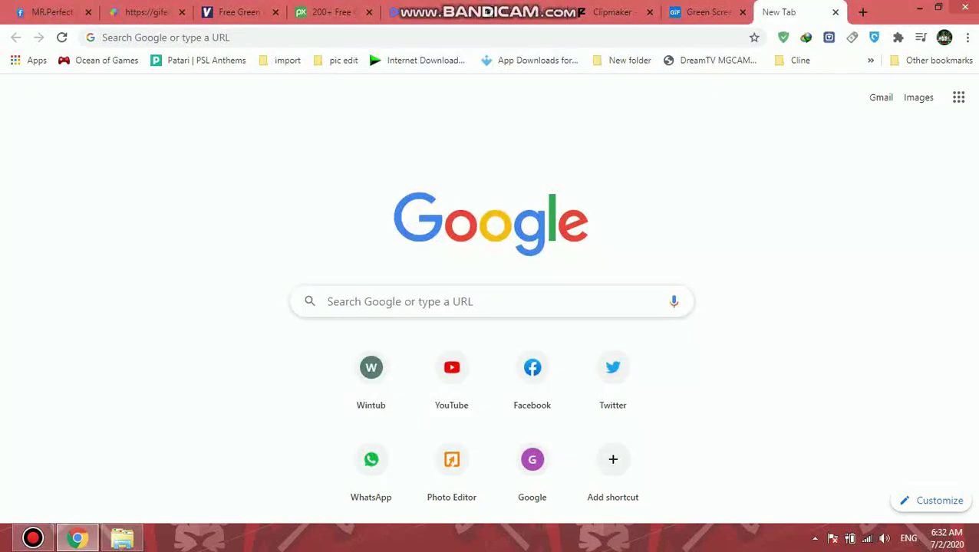
right_click(358, 304)
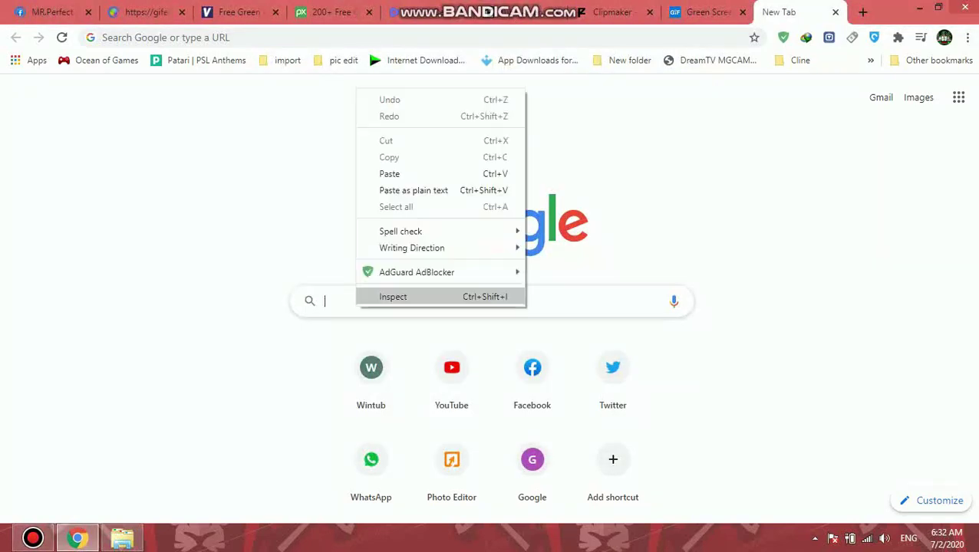
left_click(389, 174)
key("Return")
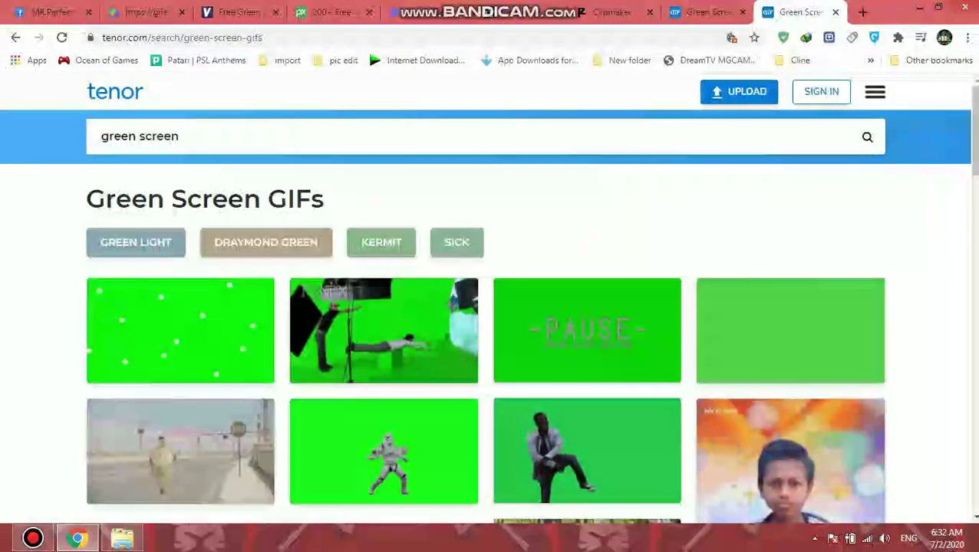
Browse the Tenor green screen results to reach the Funny Guy goofy dancing glasses GIF.
scroll(180, 306, "down", 4)
scroll(181, 307, "down", 6)
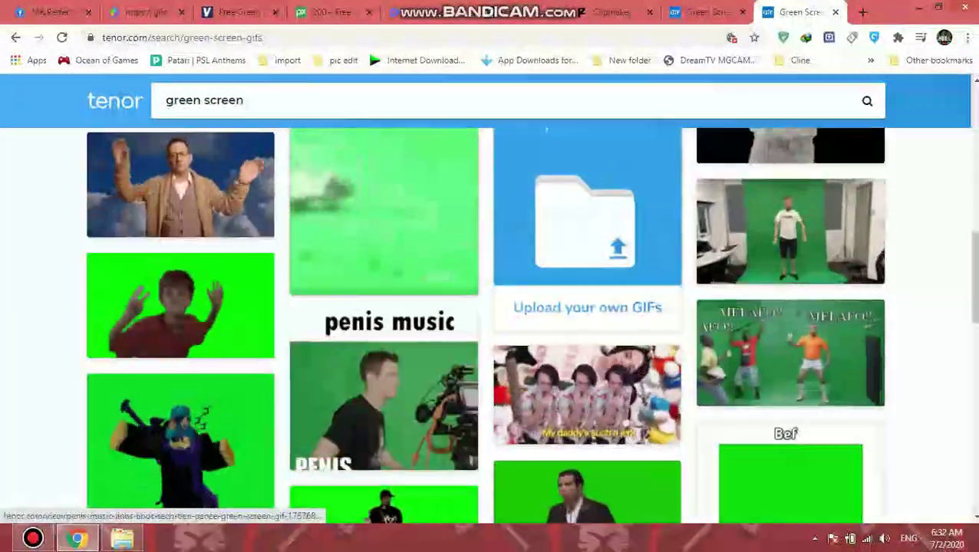
scroll(586, 254, "down", 5)
scroll(586, 254, "down", 4)
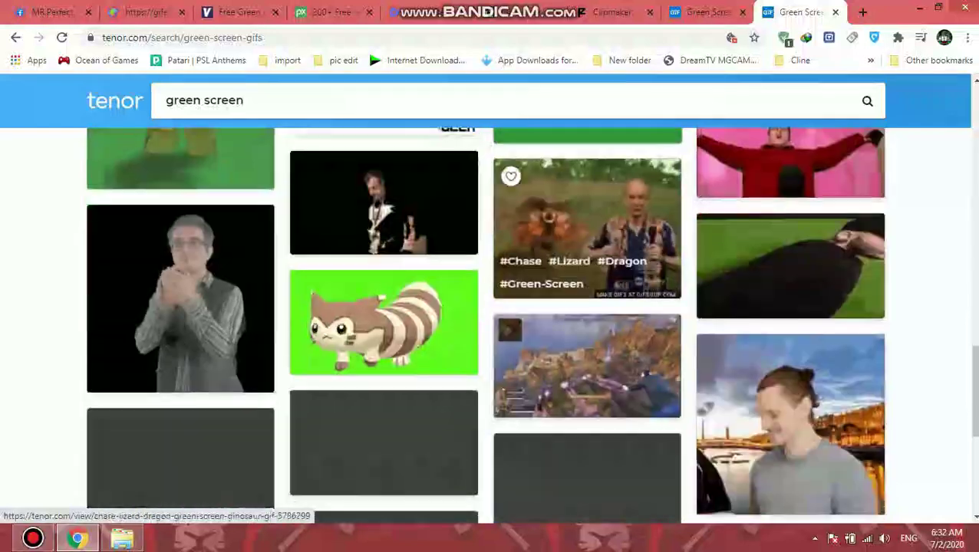
scroll(384, 222, "down", 3)
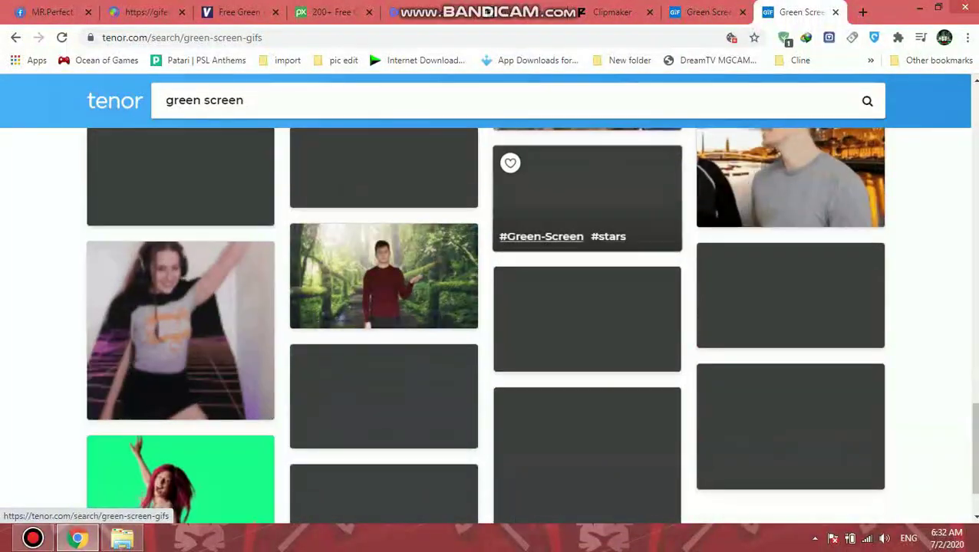
scroll(384, 253, "down", 2)
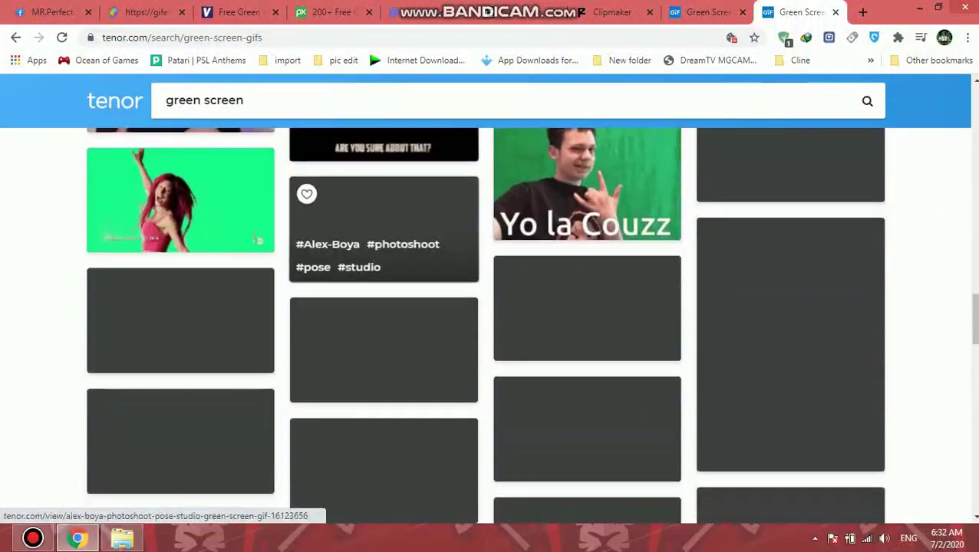
scroll(383, 253, "up", 4)
scroll(587, 314, "down", 1)
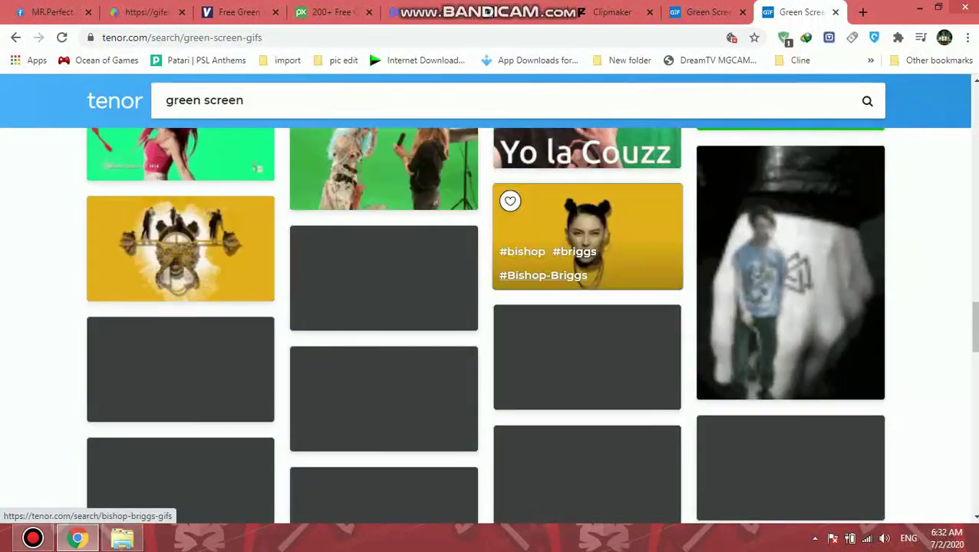
scroll(587, 261, "down", 1)
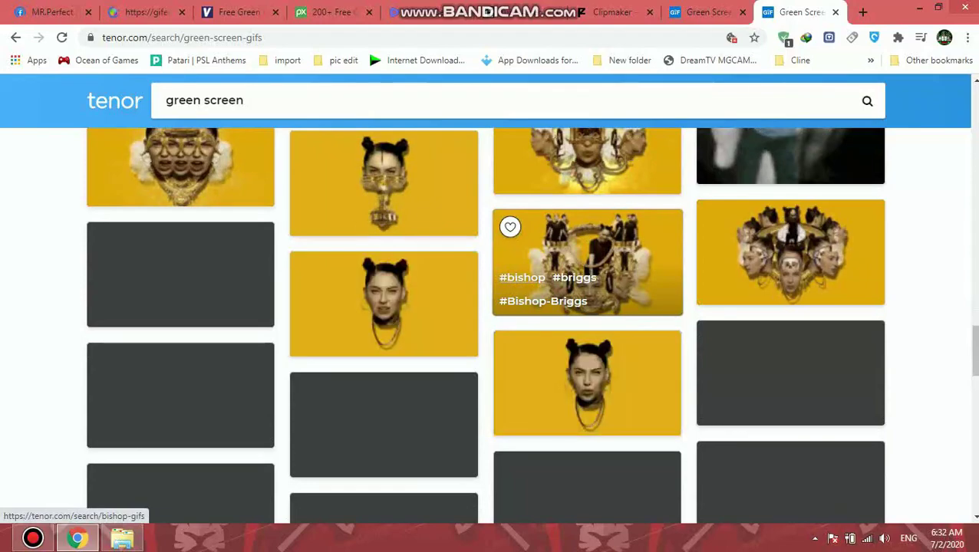
scroll(491, 322, "up", 5)
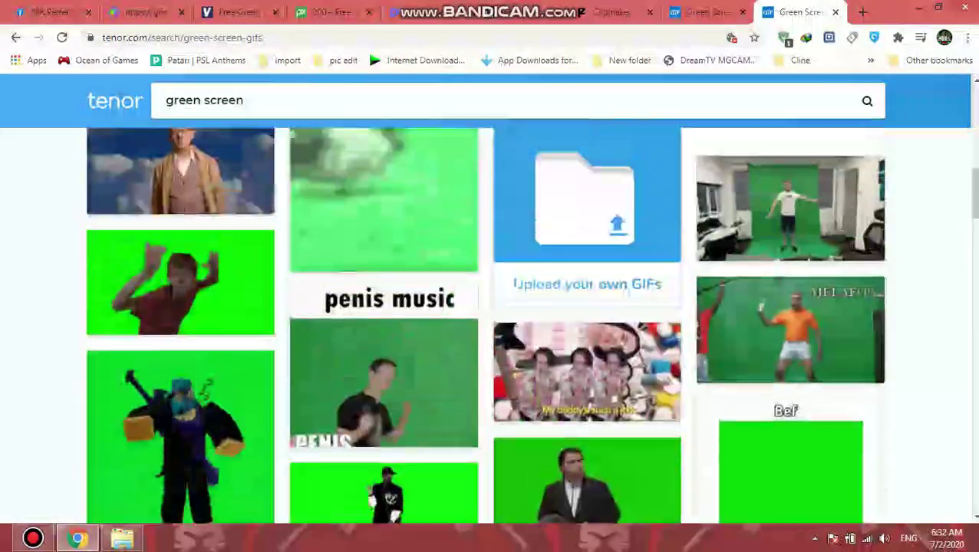
scroll(384, 327, "up", 2)
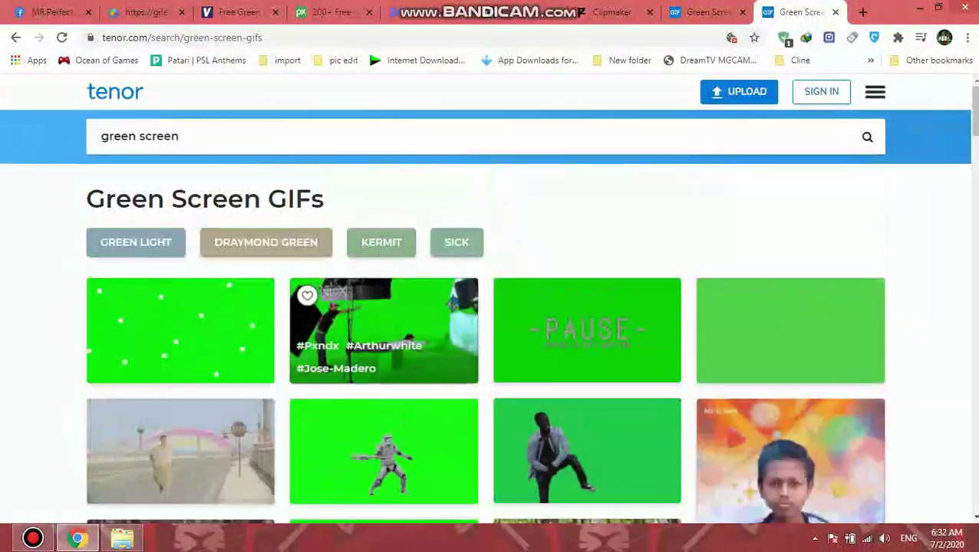
scroll(384, 326, "down", 2)
scroll(468, 253, "up", 2)
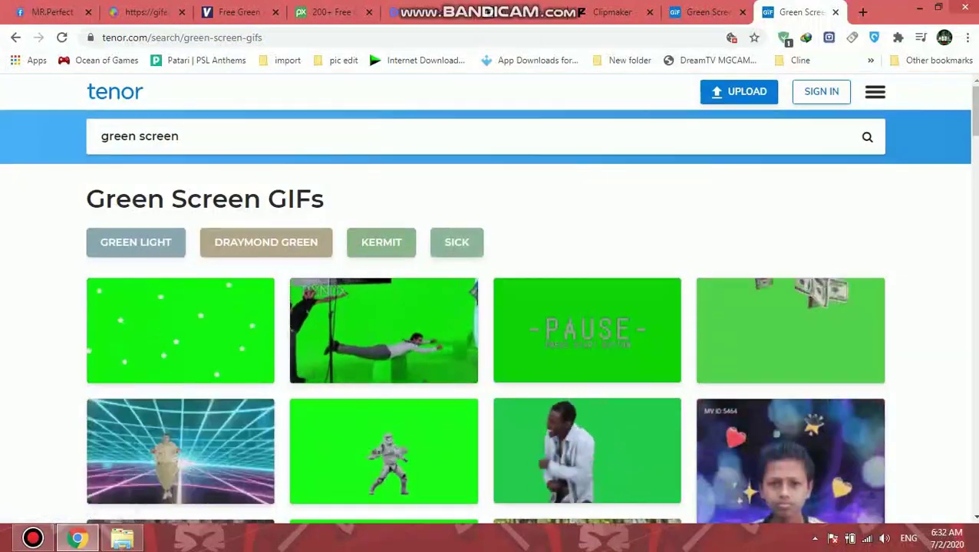
scroll(491, 322, "down", 2)
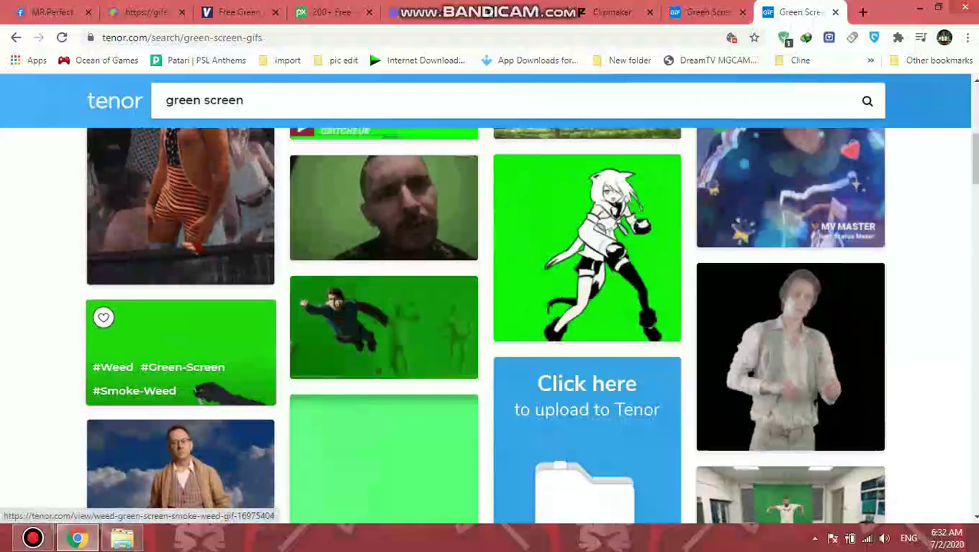
scroll(491, 322, "up", 4)
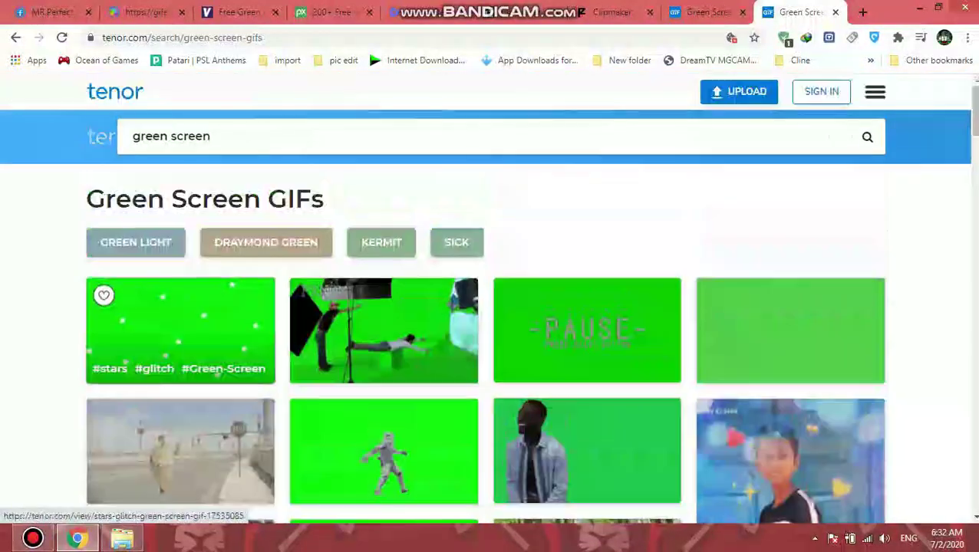
scroll(491, 323, "down", 9)
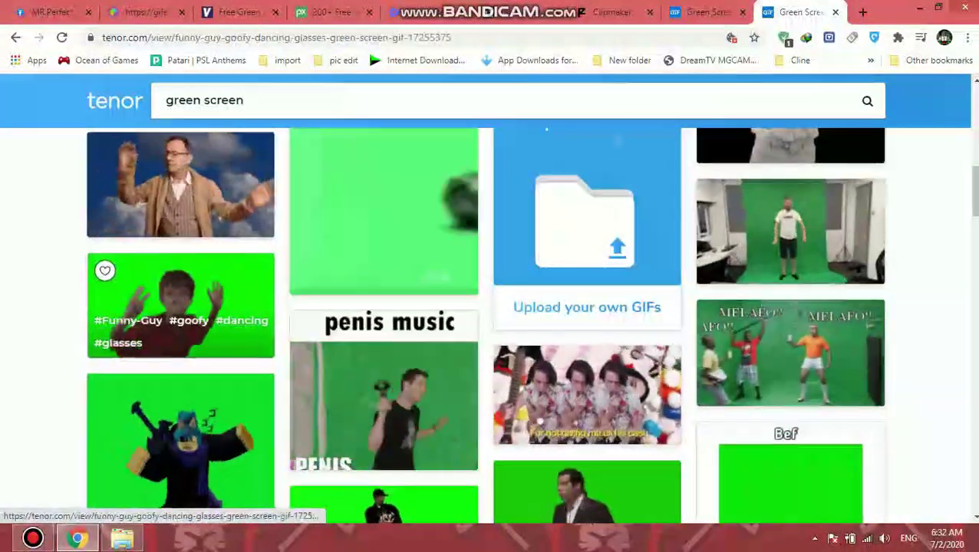
scroll(491, 299, "down", 4)
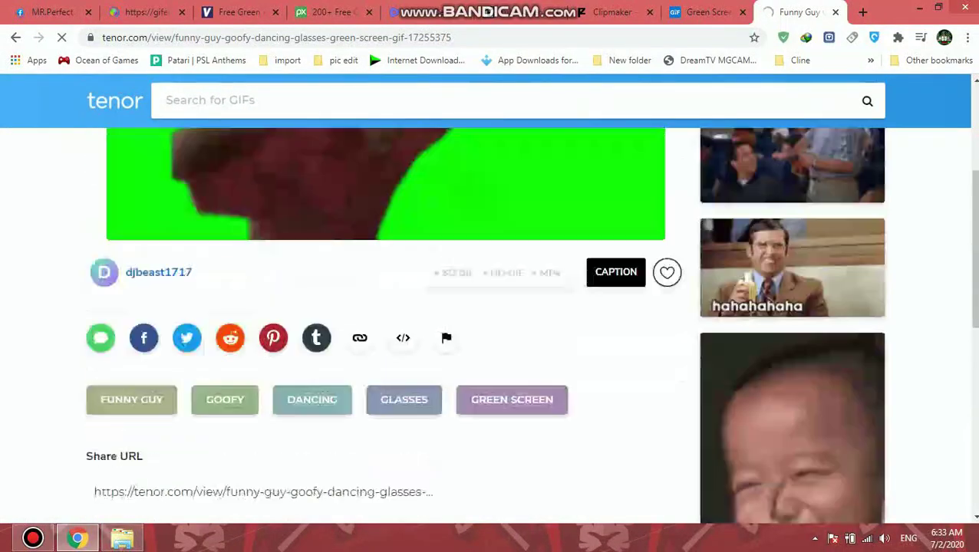
scroll(491, 299, "up", 2)
scroll(491, 300, "down", 2)
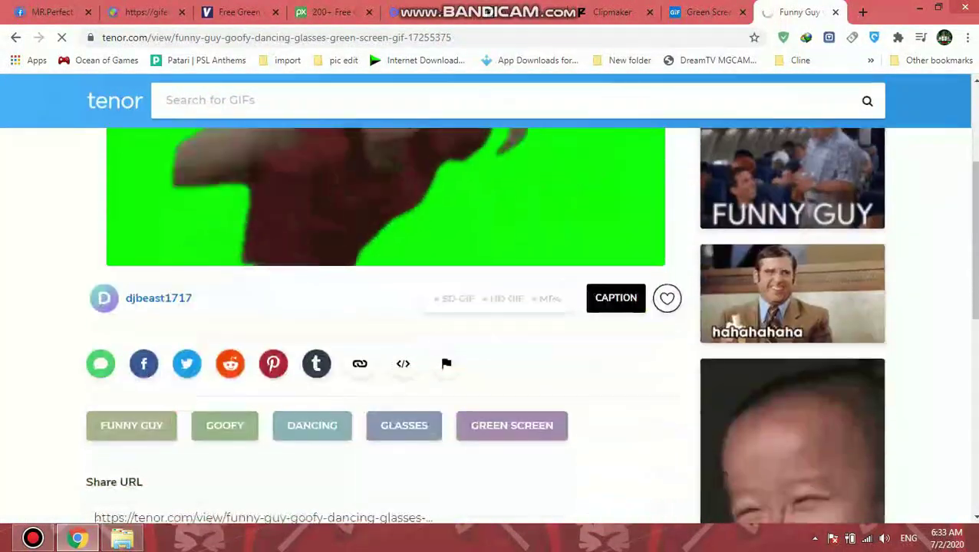
scroll(489, 299, "down", 6)
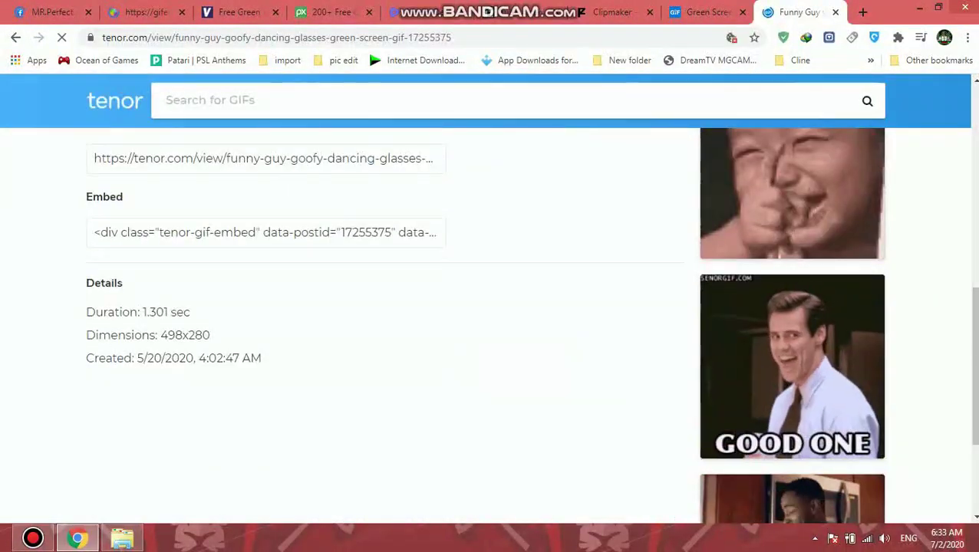
scroll(384, 307, "down", 3)
scroll(384, 307, "up", 9)
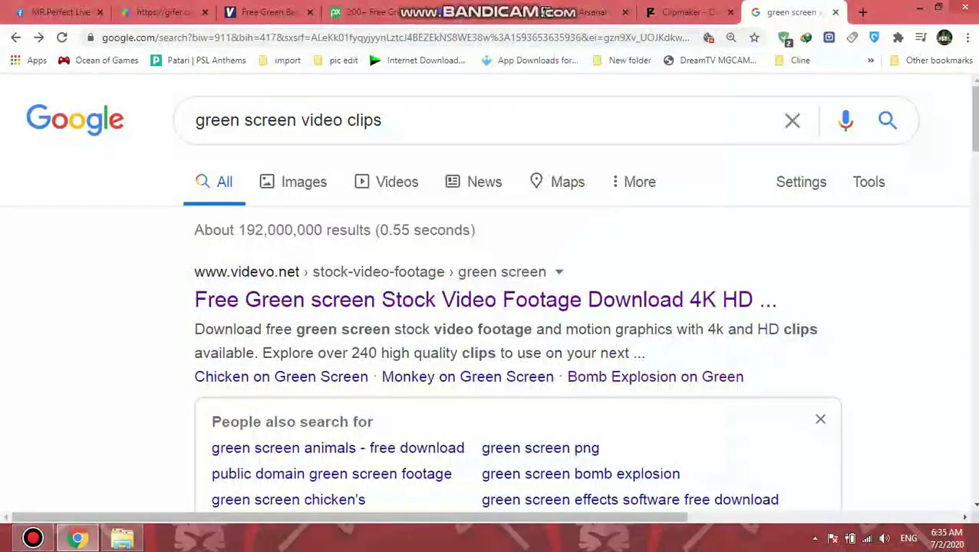
Open videvo.net's 'Free Green screen Stock Video Footage Download 4K HD' search result.
left_click(485, 299)
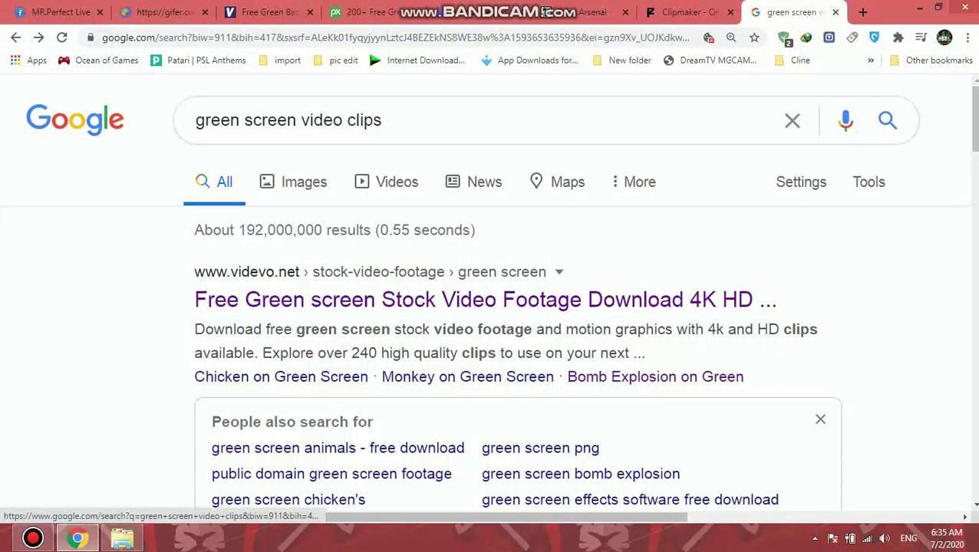
left_click(486, 300)
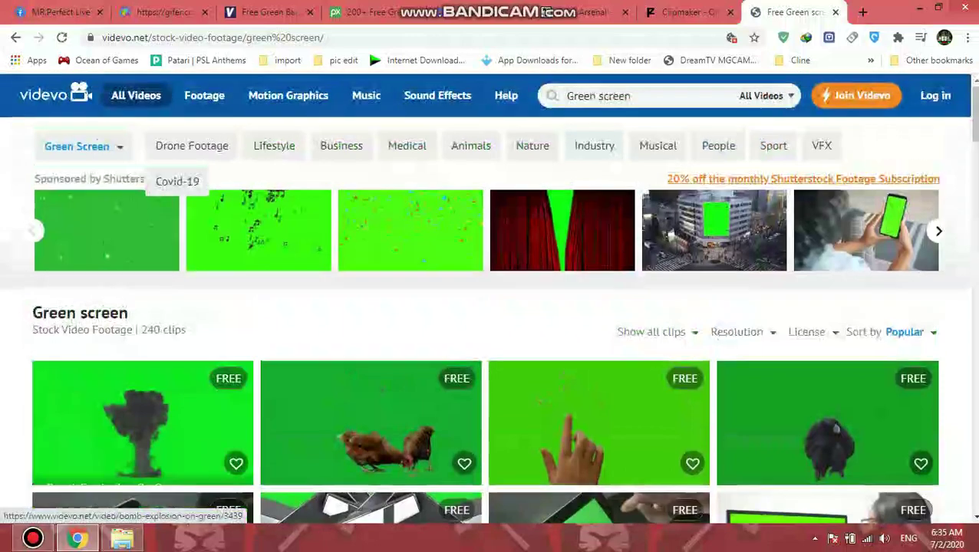
Browse the Videvo green screen clips, then open the free 1080p Bomb Explosion On Green clip.
scroll(491, 307, "down", 1)
scroll(368, 315, "down", 6)
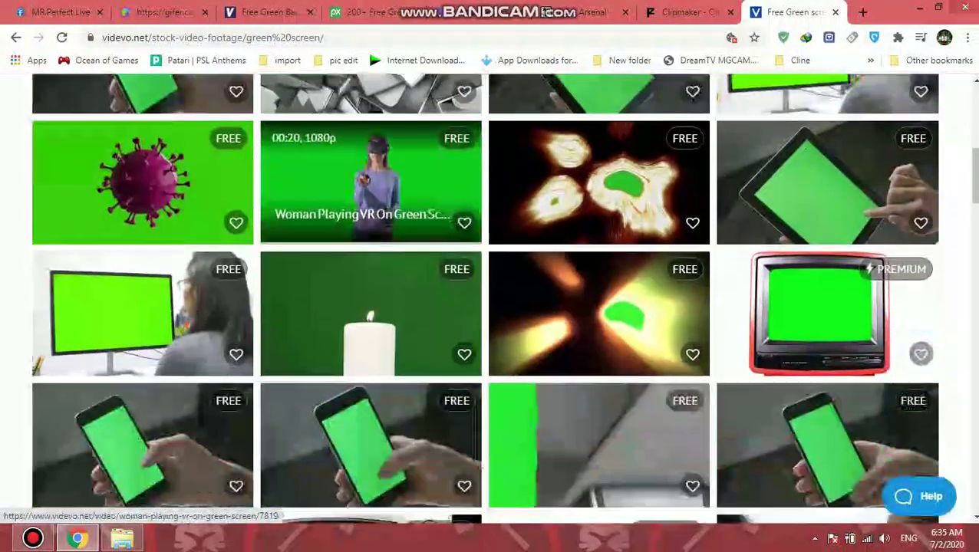
scroll(368, 265, "down", 5)
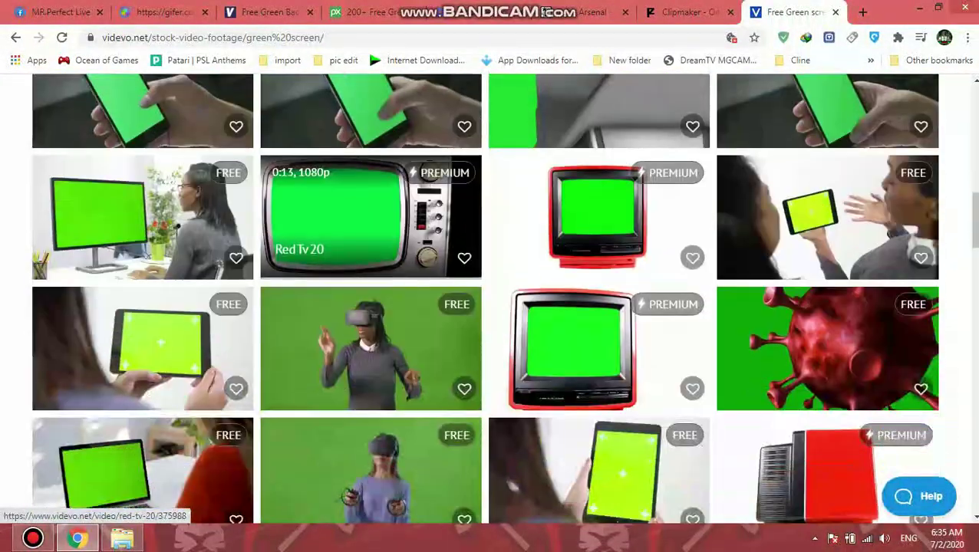
scroll(368, 265, "down", 4)
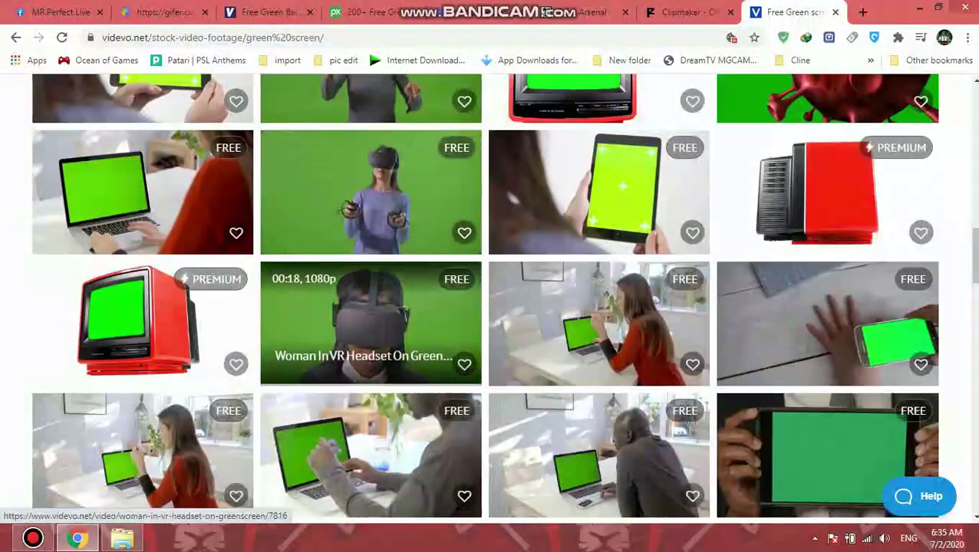
scroll(369, 322, "down", 2)
scroll(370, 322, "down", 2)
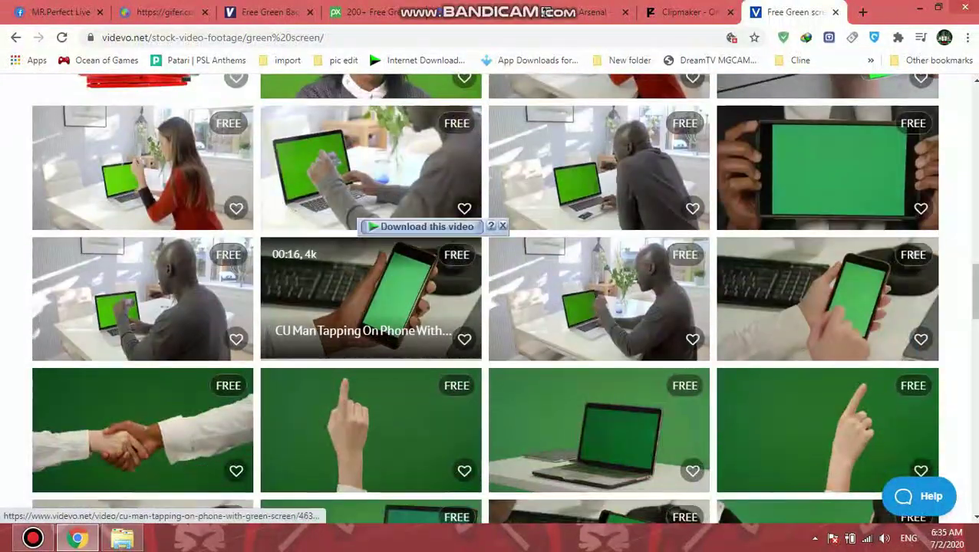
scroll(371, 261, "down", 3)
scroll(371, 261, "down", 2)
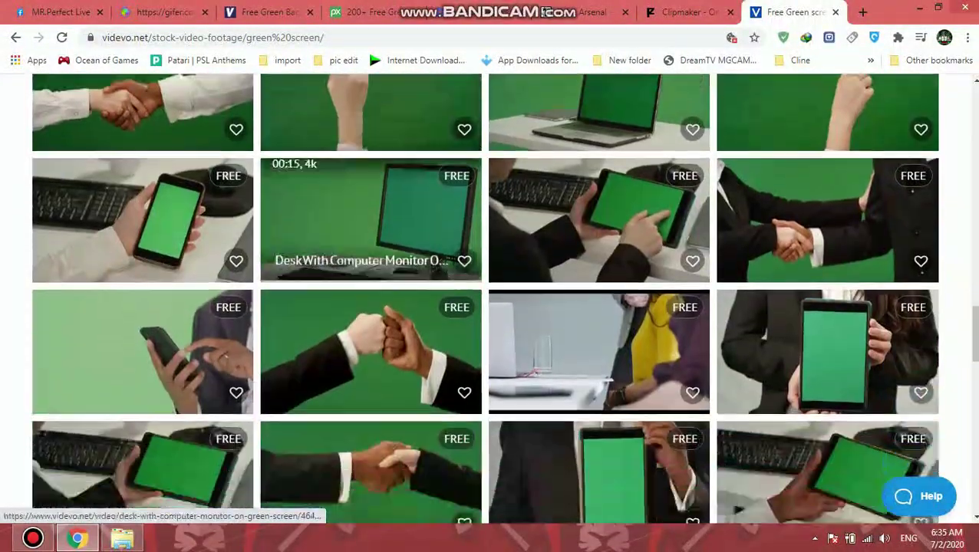
scroll(371, 261, "down", 8)
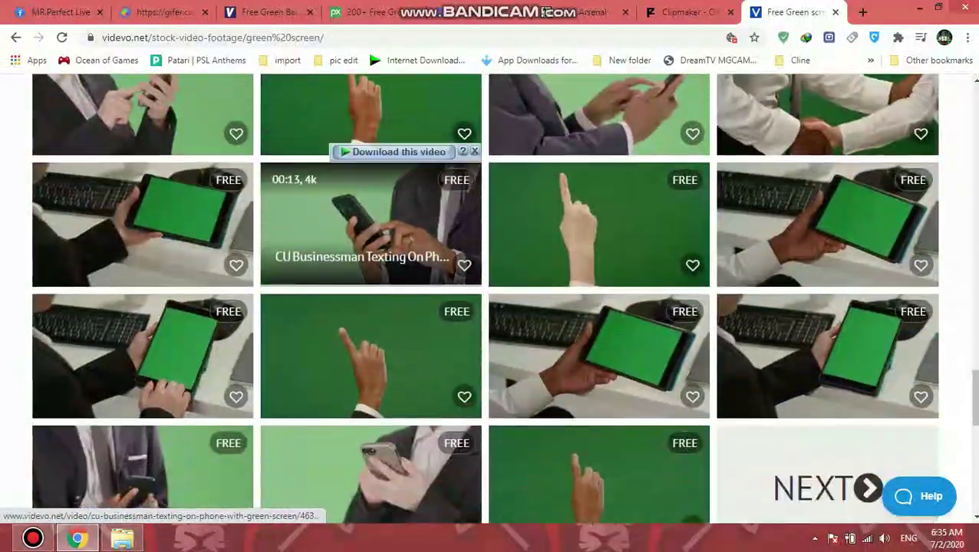
scroll(370, 261, "down", 3)
scroll(338, 269, "up", 6)
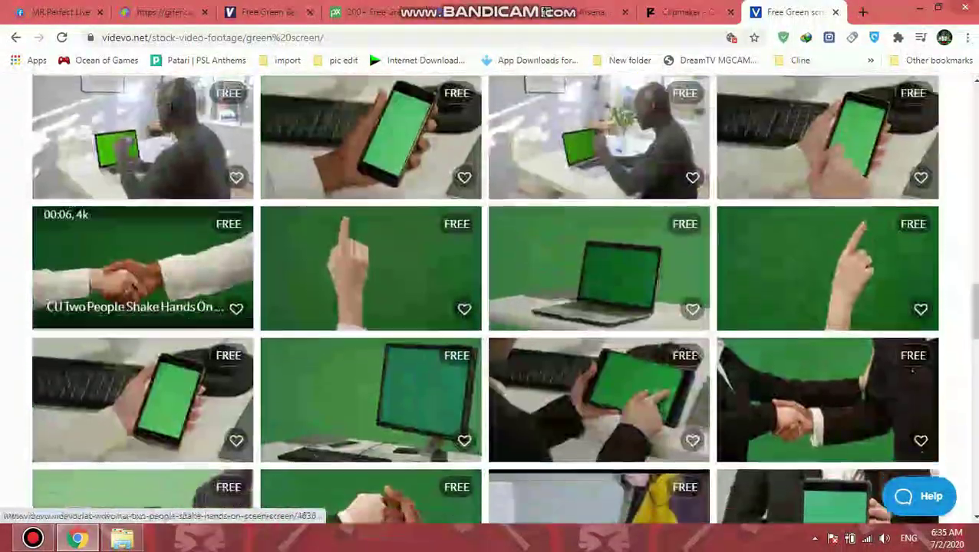
scroll(142, 306, "up", 15)
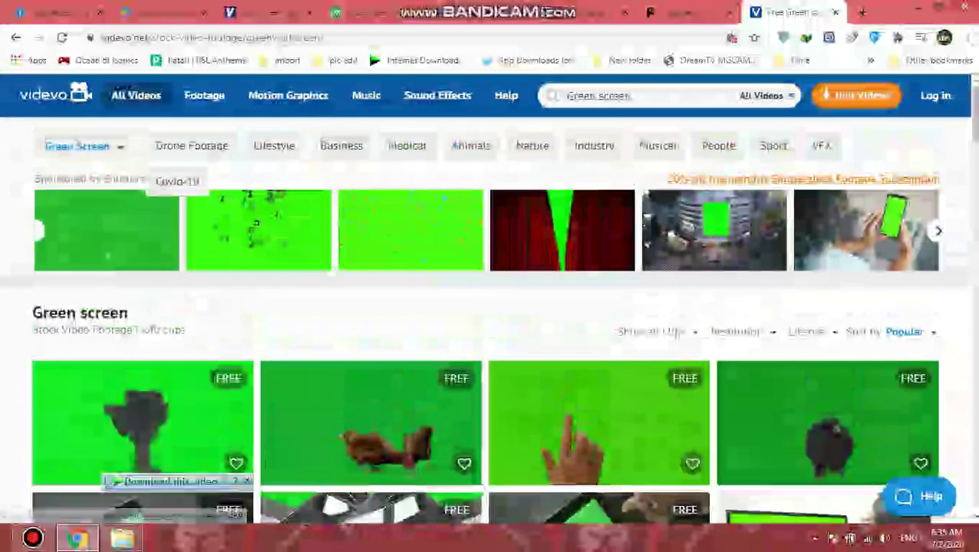
left_click(143, 422)
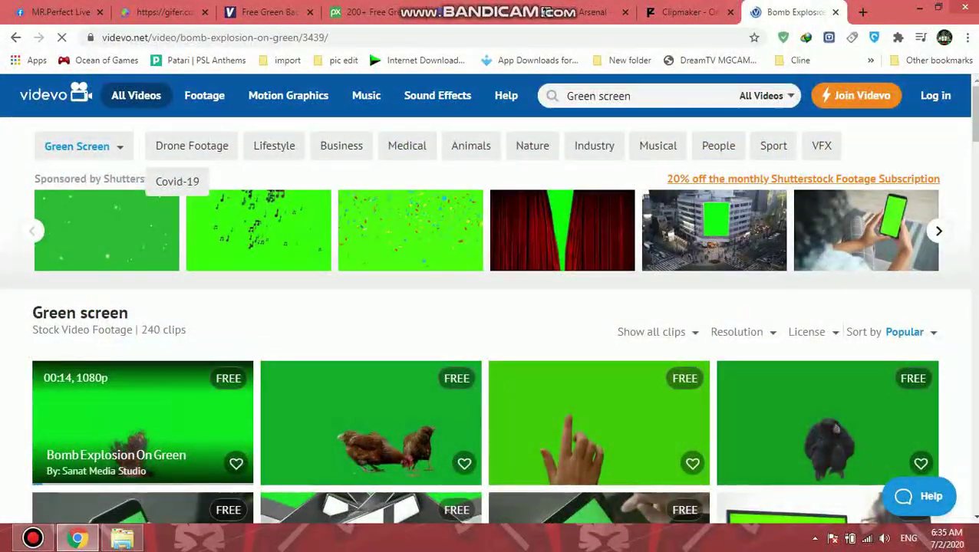
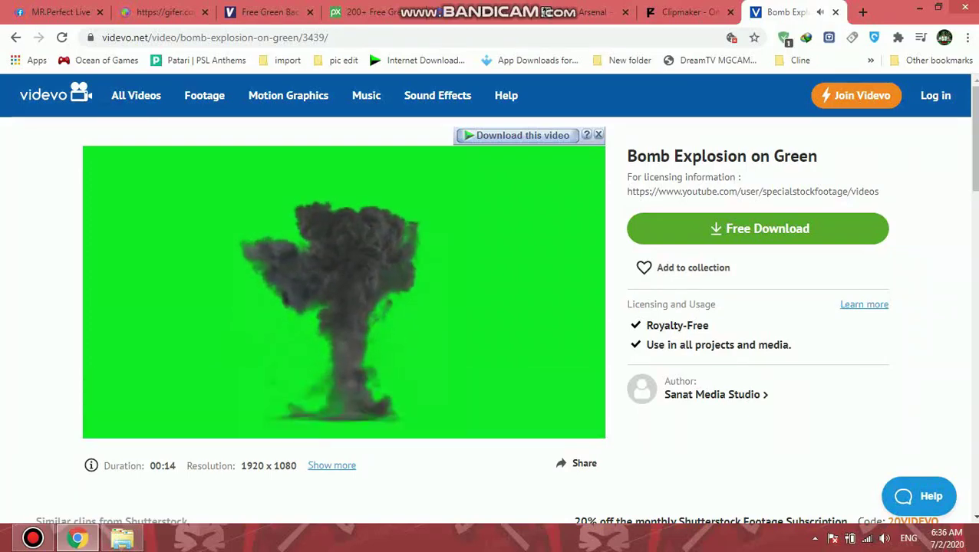
Open the Shutterstock young woman with bomb clip separately, then browse the Green screen tag.
scroll(257, 292, "down", 4)
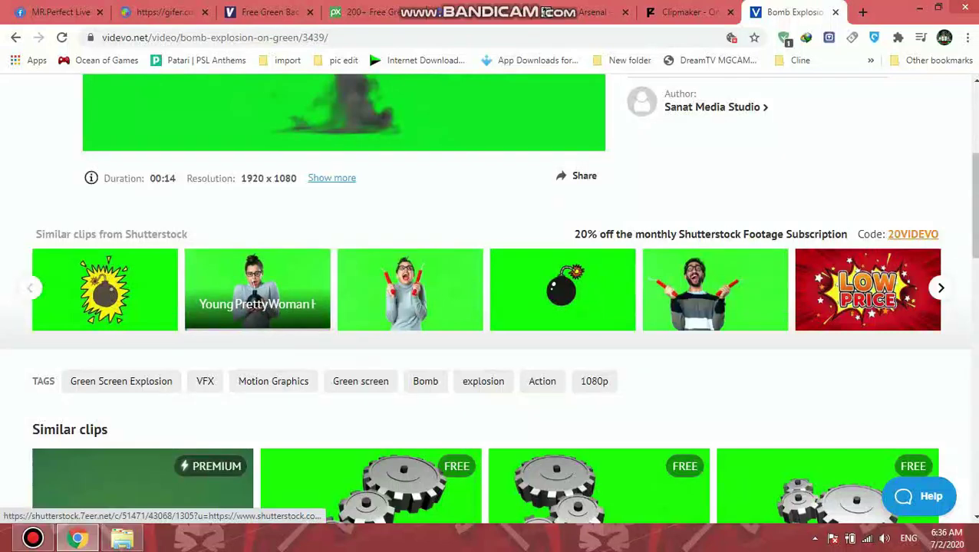
left_click(257, 292)
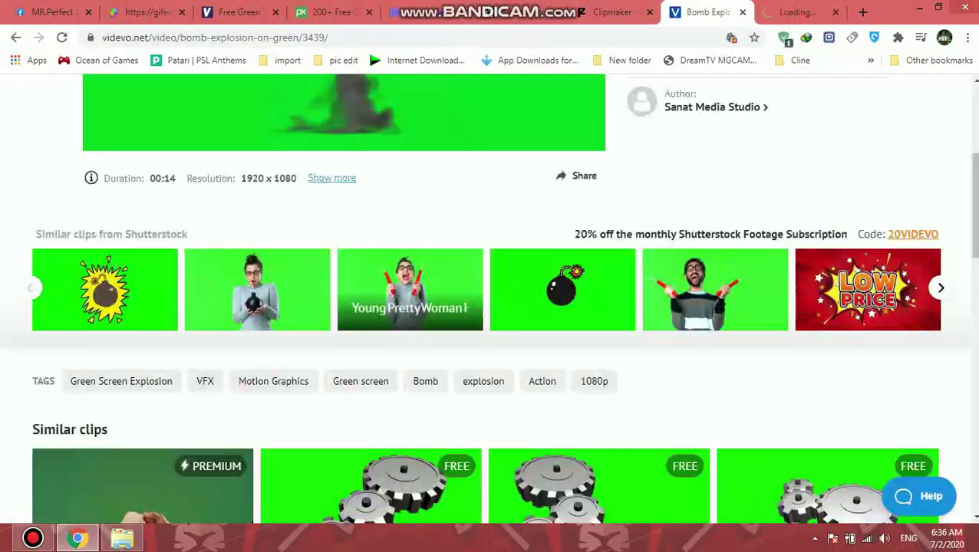
scroll(490, 299, "down", 2)
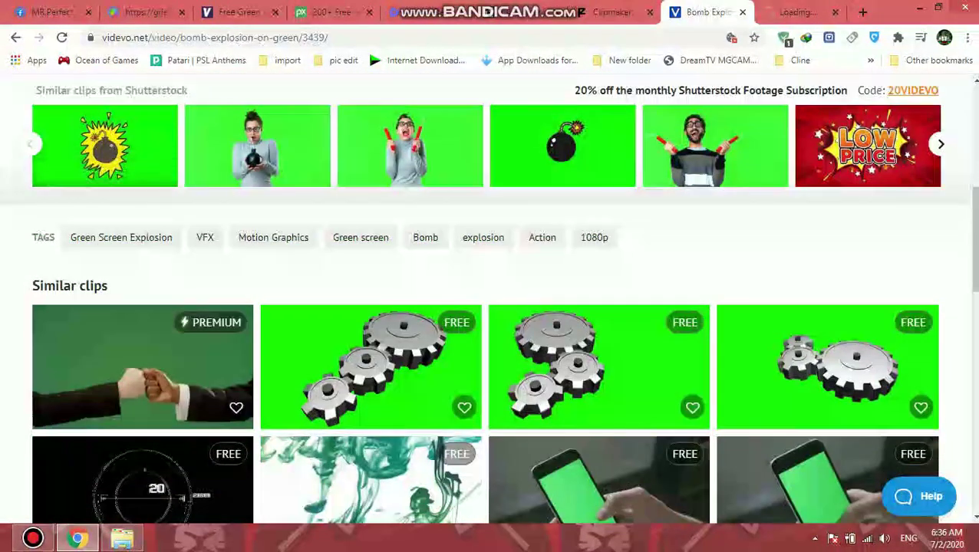
left_click(360, 237)
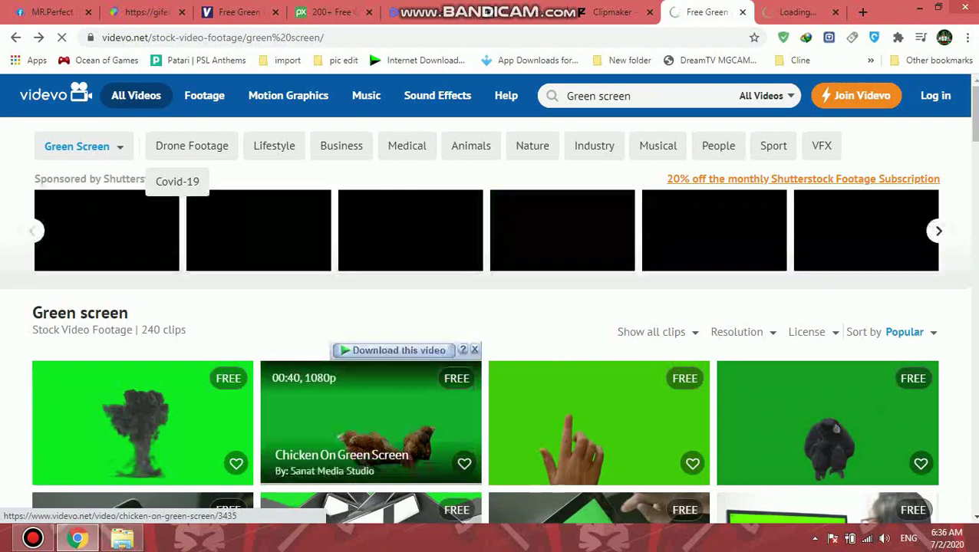
Play and skip through the Chicken on Green Screen clip, then return to the results.
left_click(371, 426)
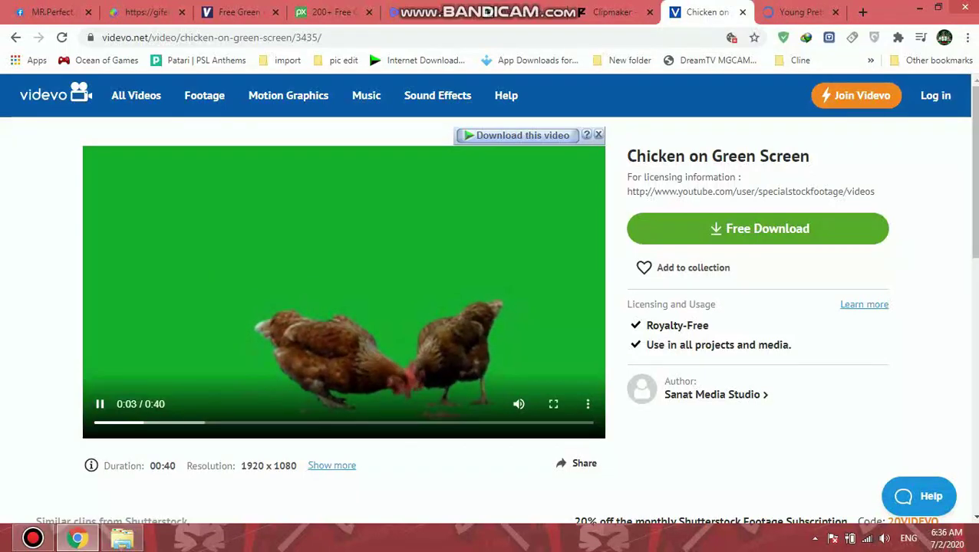
key("space")
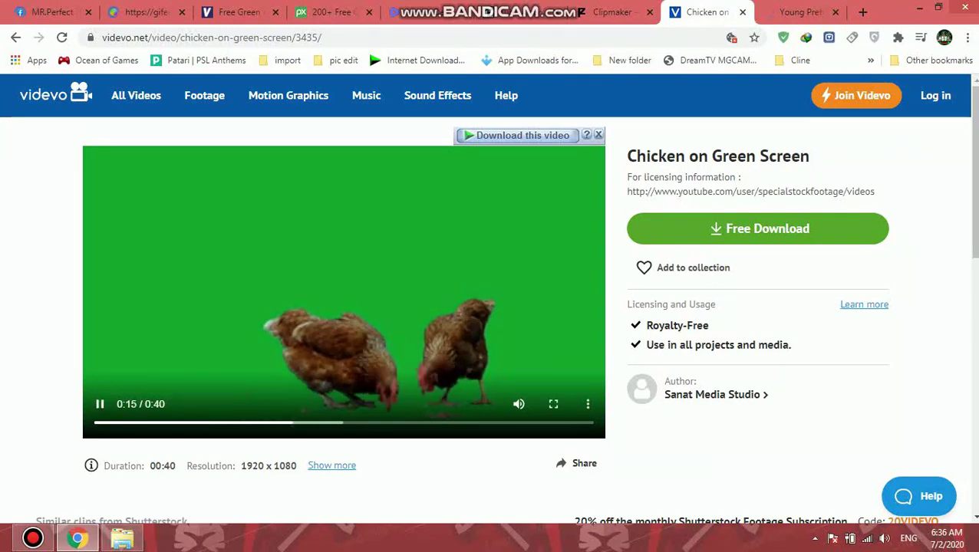
key("Right")
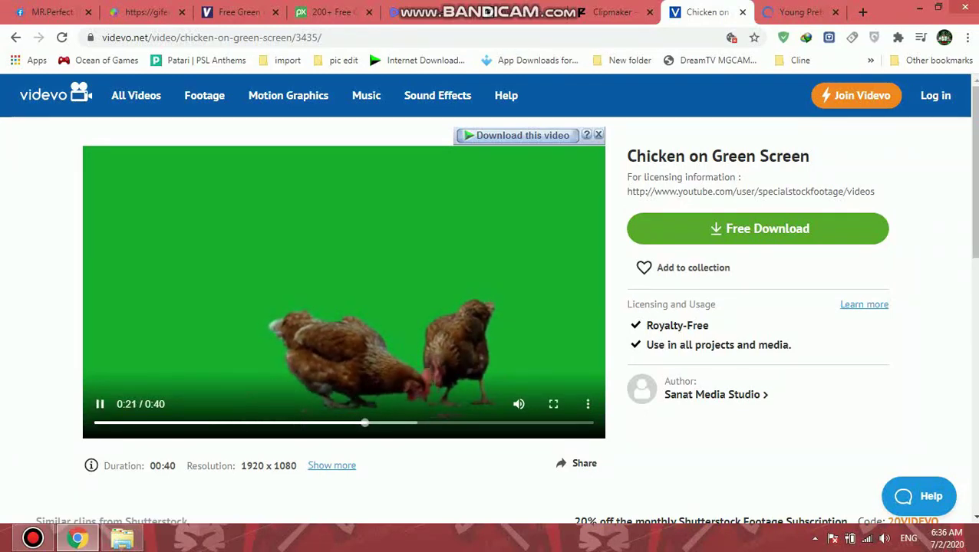
key("Right")
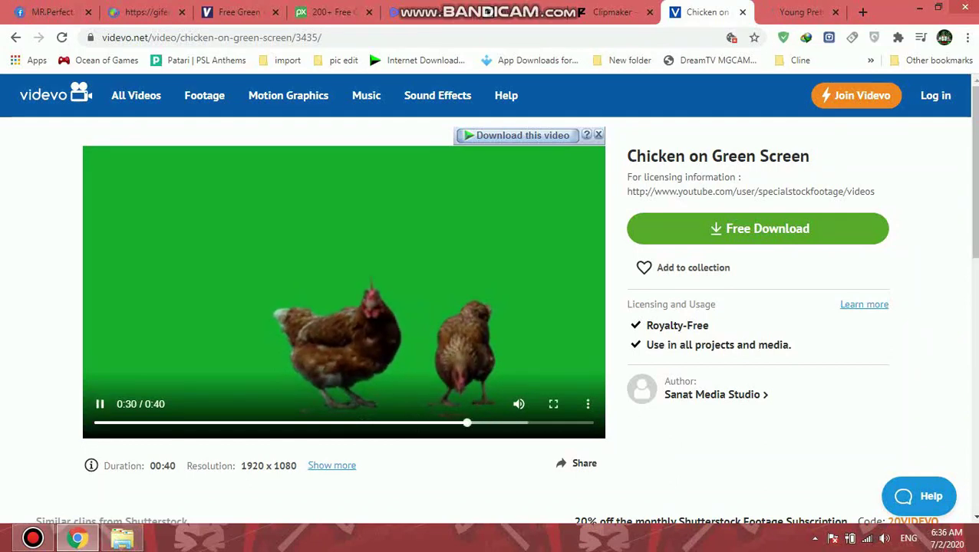
key("Right")
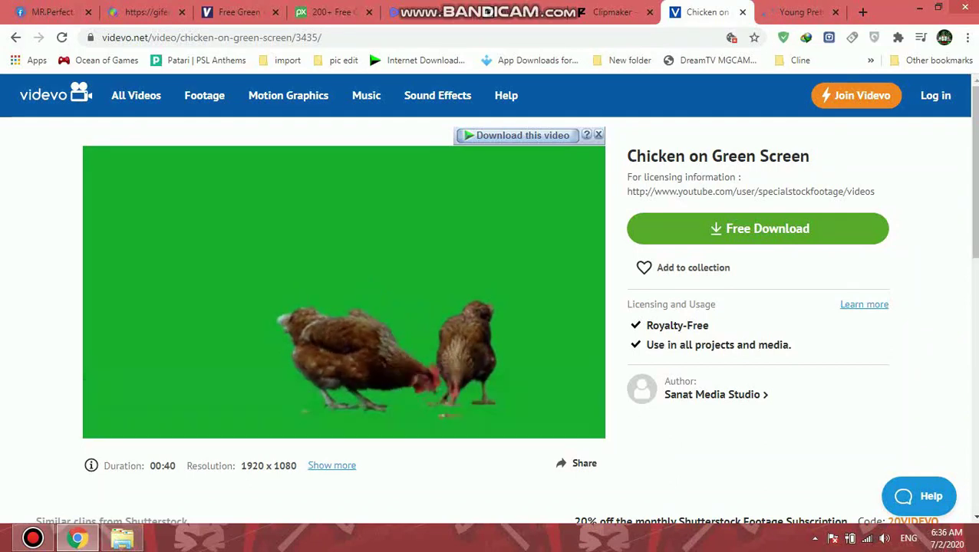
key("alt+Left")
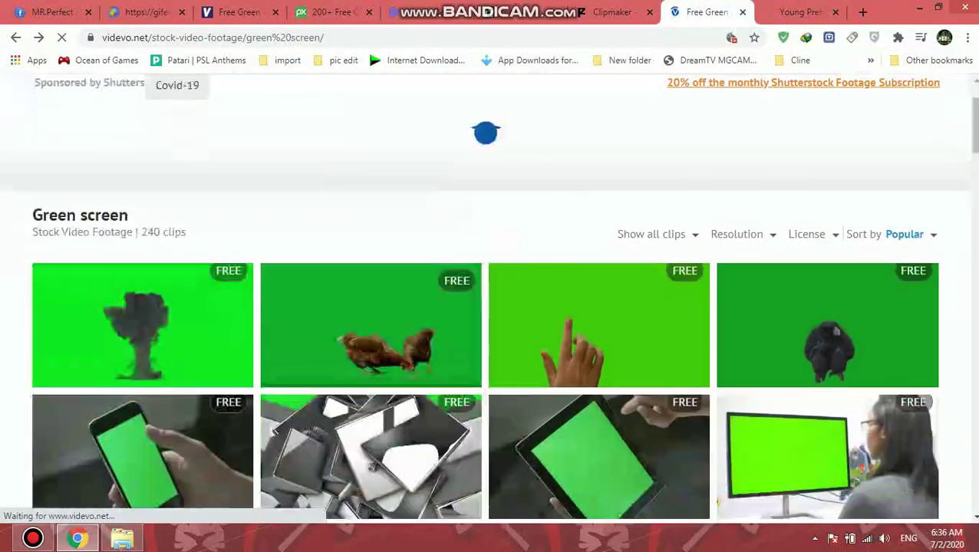
Peek at the Shutterstock bomb tab, then open and seek through the Hand Gestures on Green Screen clip.
key("ctrl+Tab")
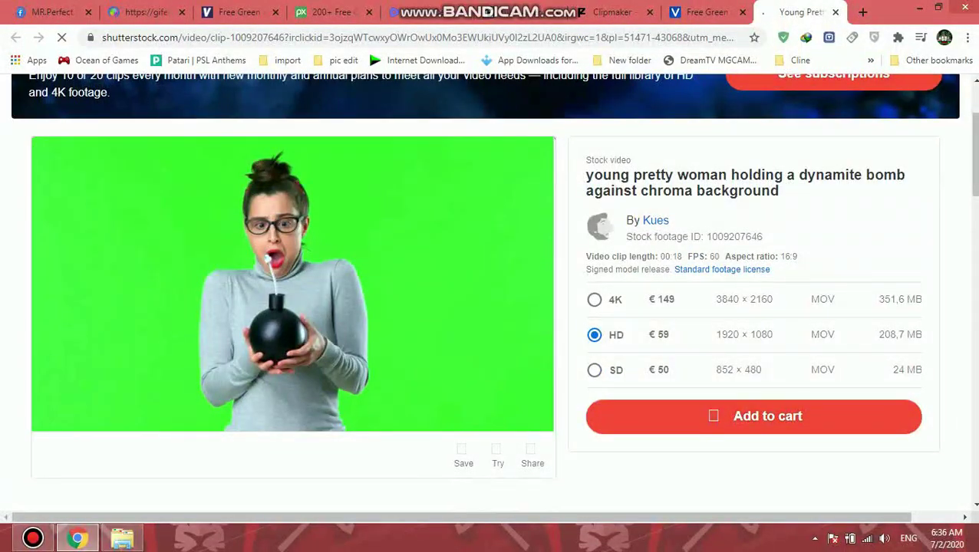
key("ctrl+shift+Tab")
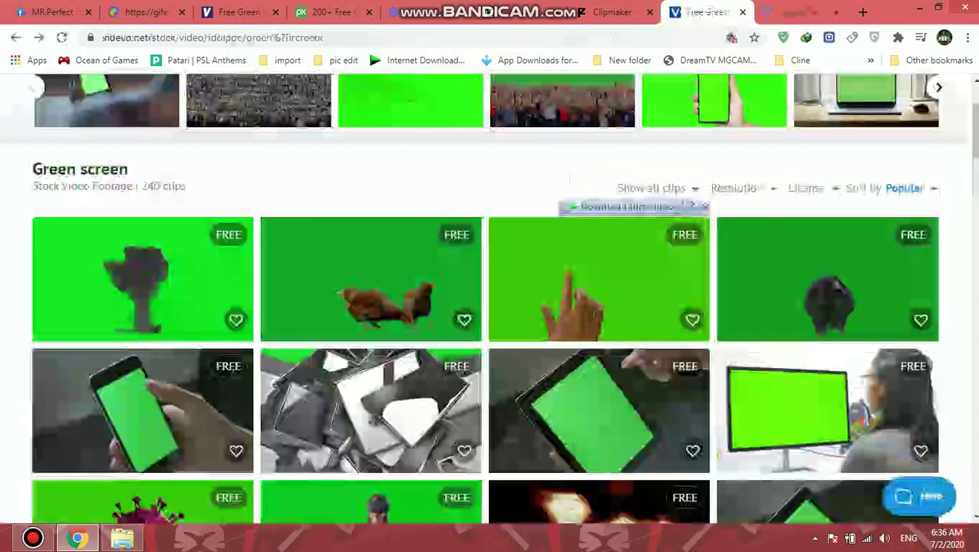
left_click(599, 276)
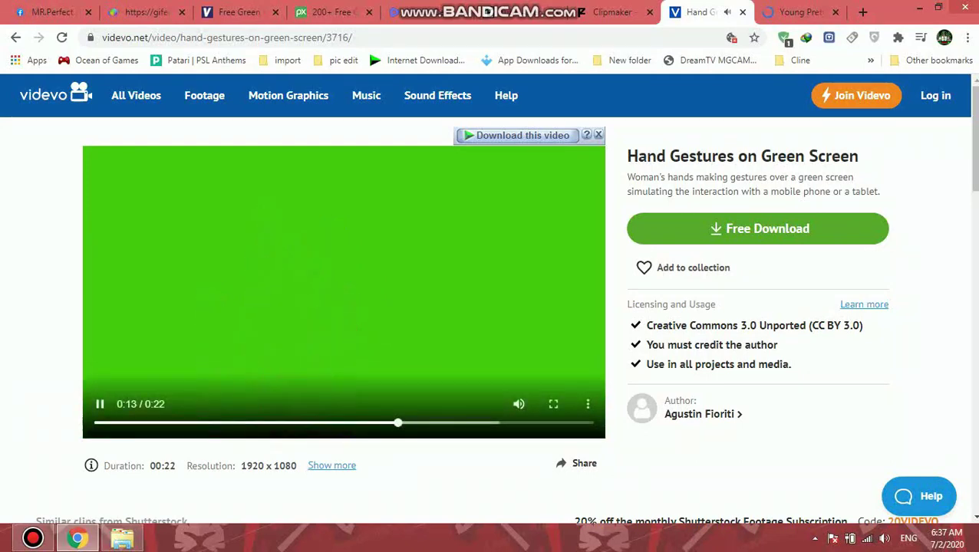
left_click(467, 423)
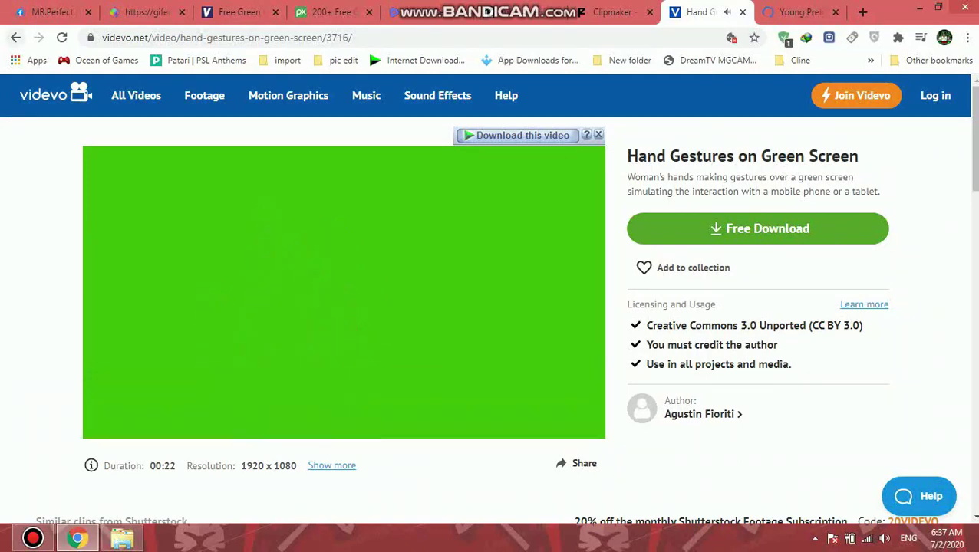
key("ctrl+Tab")
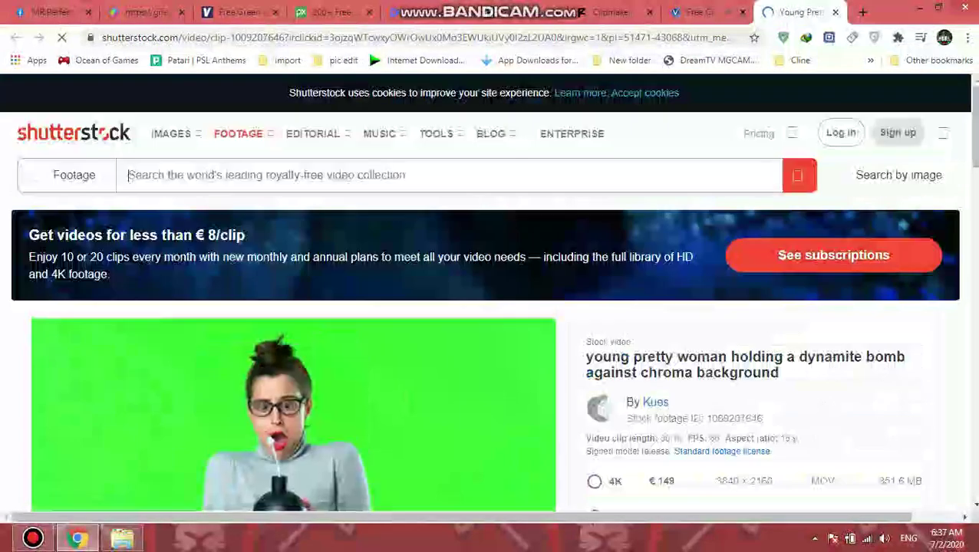
Scroll through the dynamite-bomb clip's details, then close the Shutterstock tab.
scroll(489, 307, "down", 4)
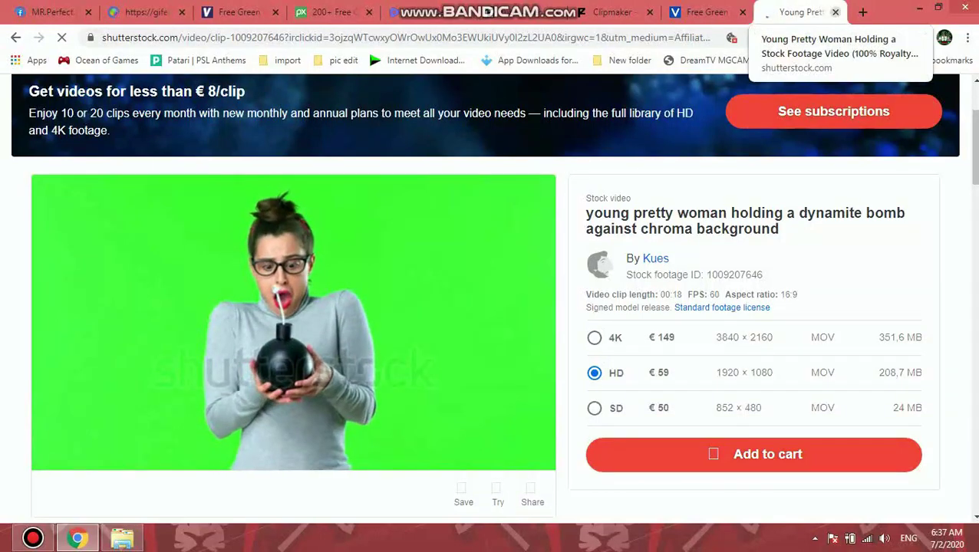
left_click(836, 12)
Download the Woman Working at Computer Chroma Screen clip into the green folder with IDM.
scroll(146, 460, "down", 3)
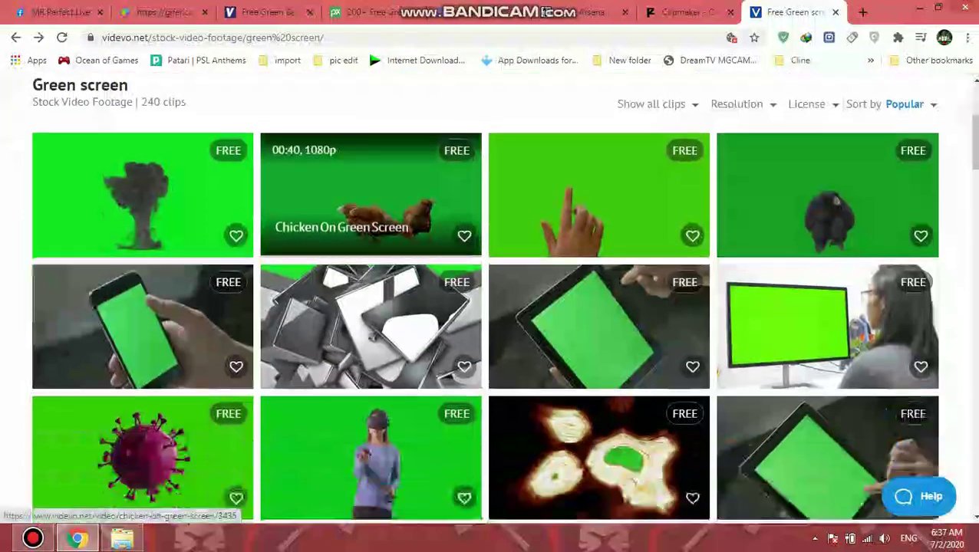
mouse_move(827, 192)
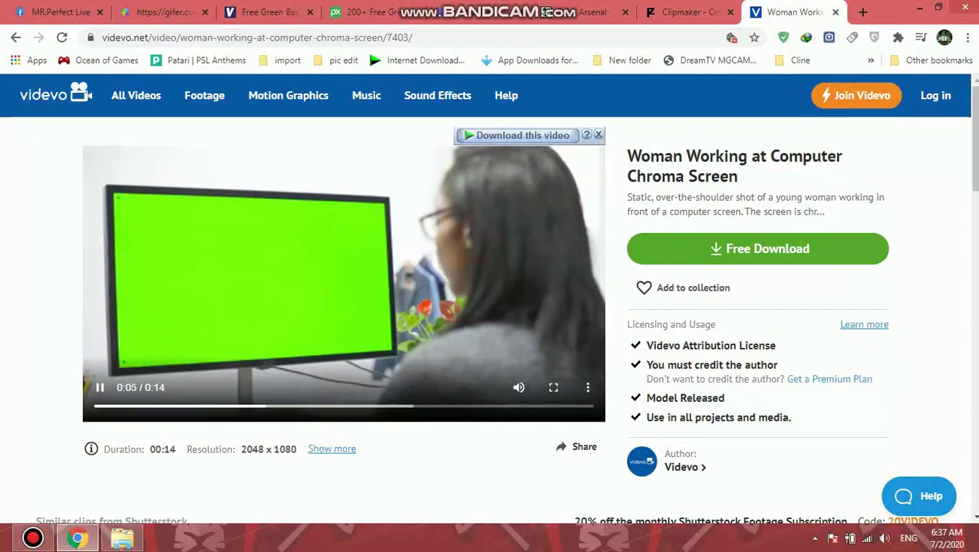
left_click(522, 135)
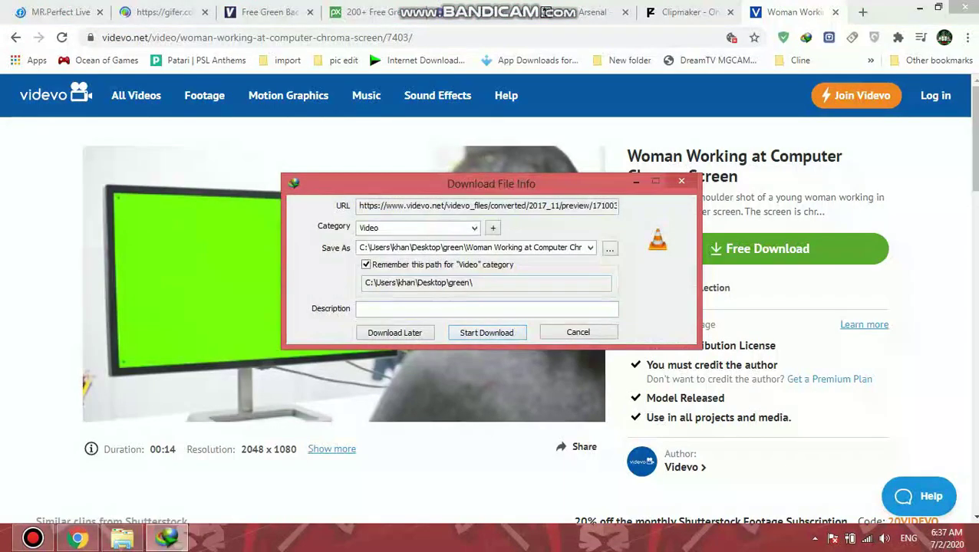
left_click(486, 333)
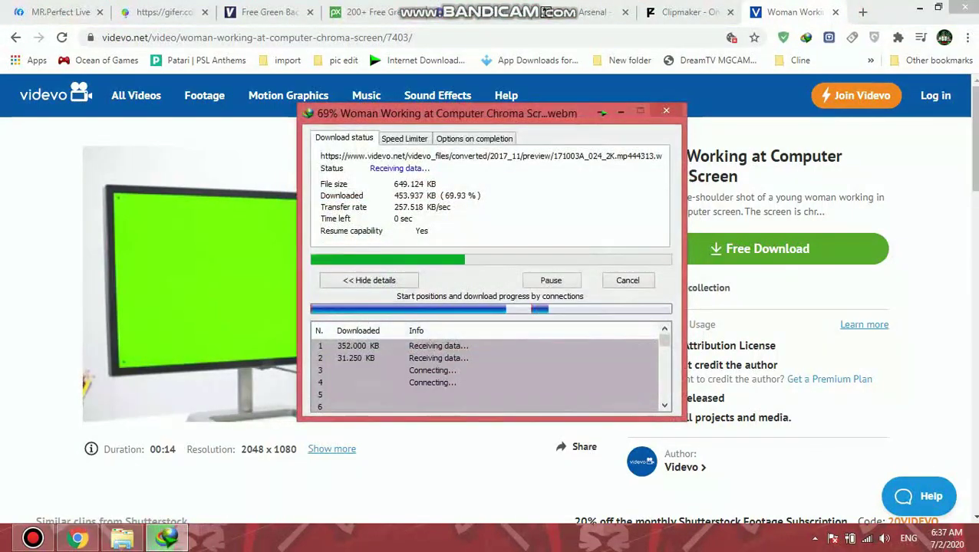
Go back to the Green screen results and dismiss the Download complete notice.
scroll(636, 334, "down", 3)
key("alt+Left")
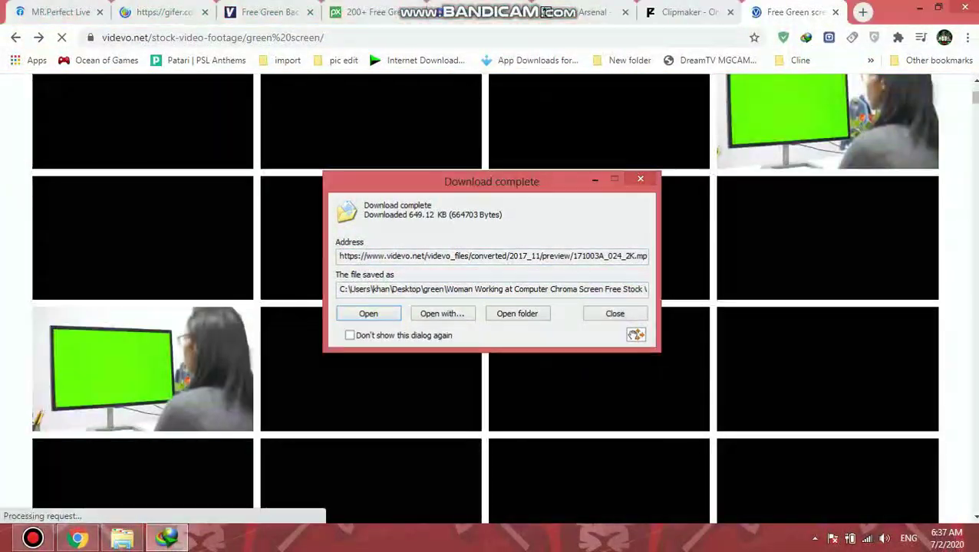
left_click(615, 313)
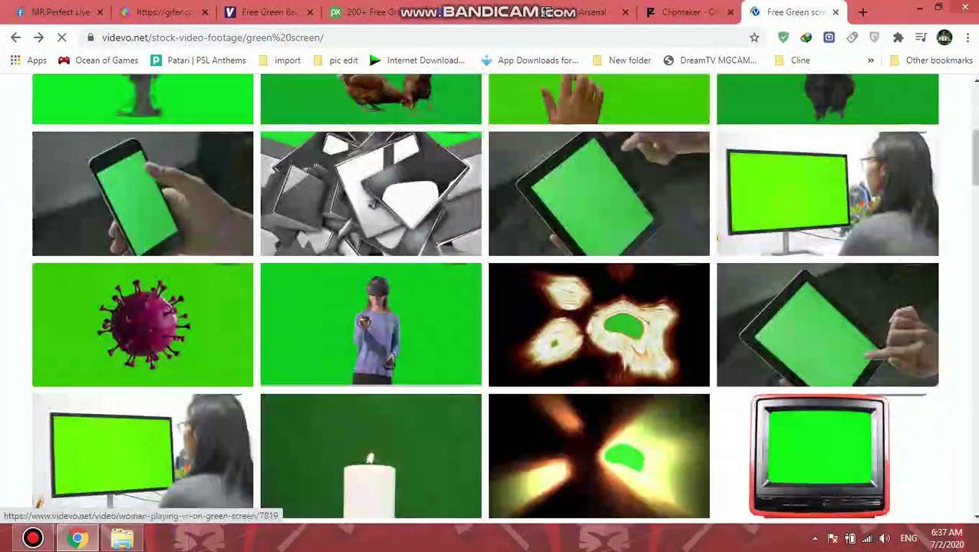
scroll(368, 322, "down", 2)
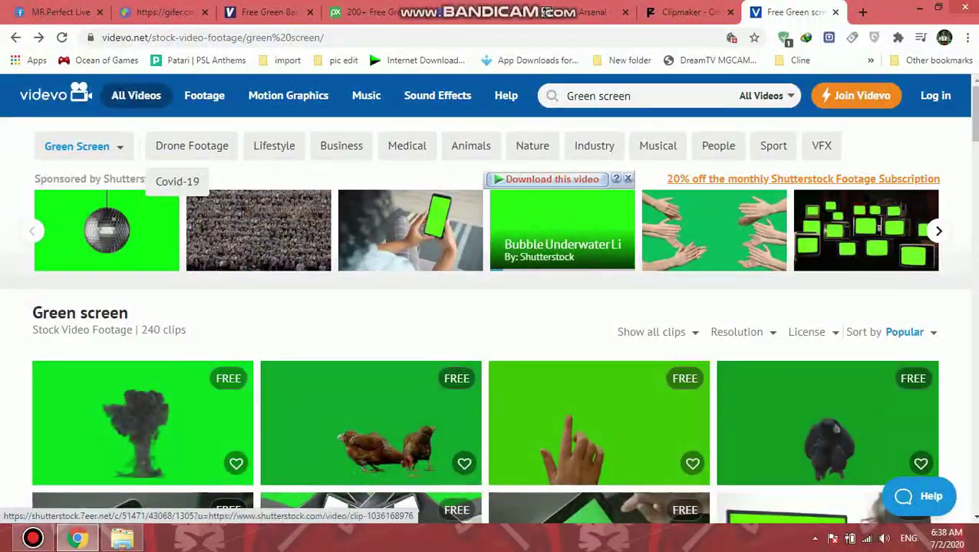
Load page 1 of the Green screen results and close the unwanted Shutterstock tab.
scroll(511, 381, "down", 15)
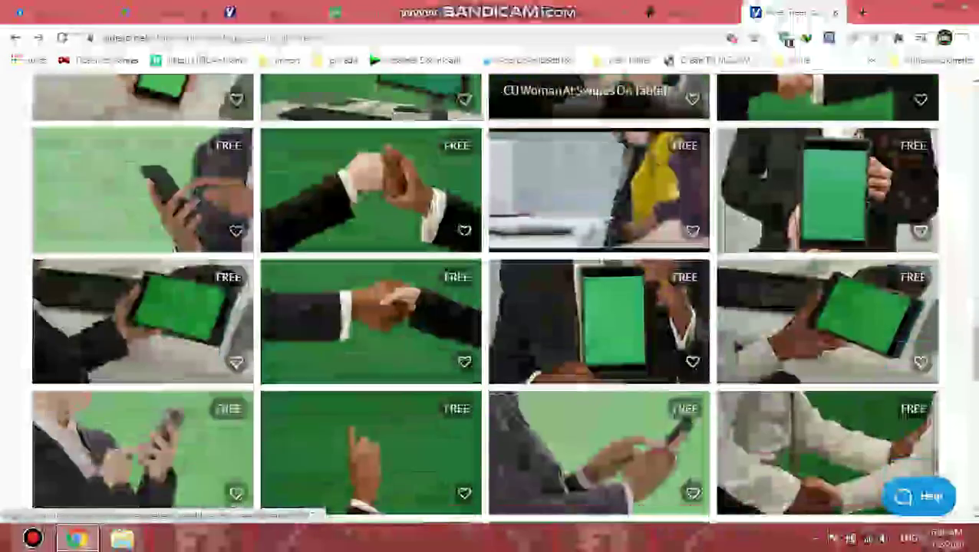
scroll(604, 244, "down", 10)
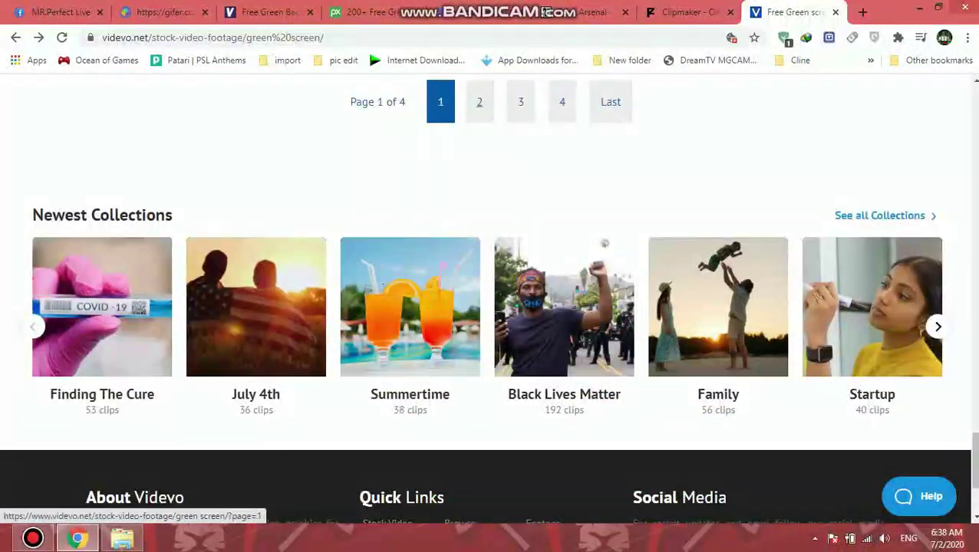
left_click(604, 244)
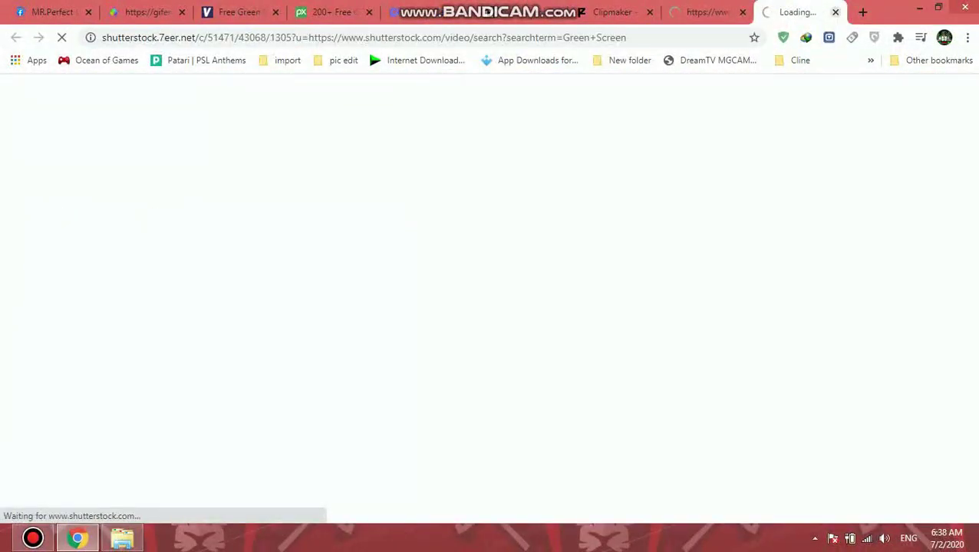
key("ctrl+w")
Open the sponsored Shutterstock heart animation clip, look it over, then close it.
scroll(426, 292, "down", 11)
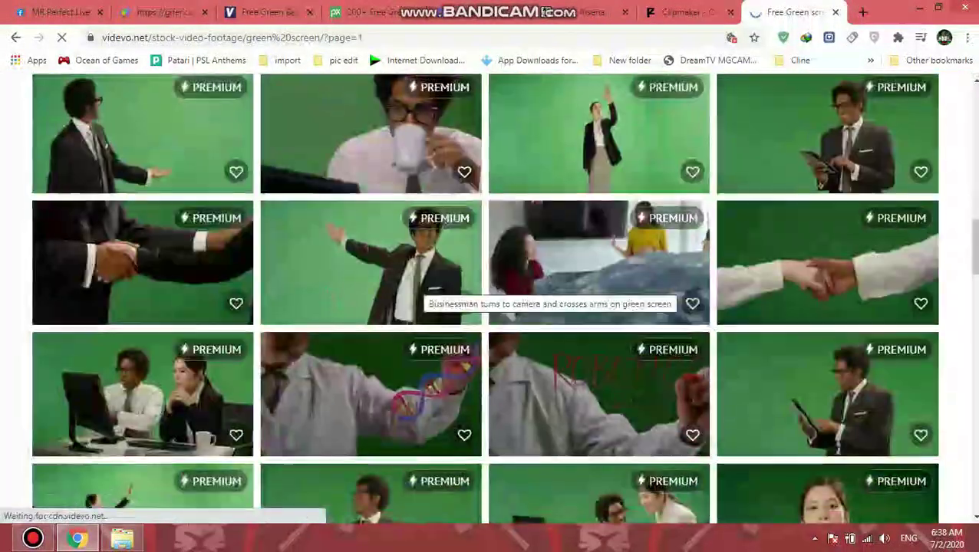
scroll(425, 292, "down", 3)
scroll(425, 291, "down", 12)
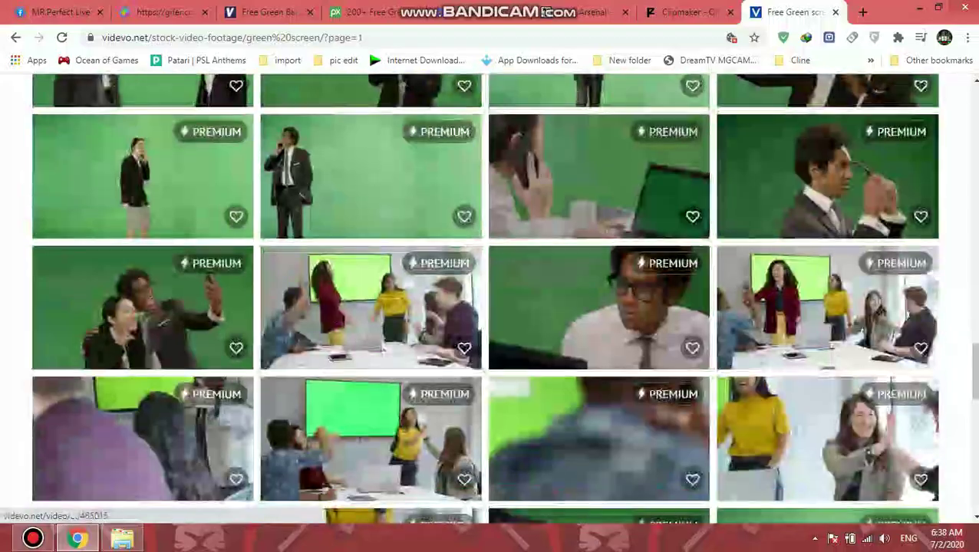
scroll(631, 175, "up", 15)
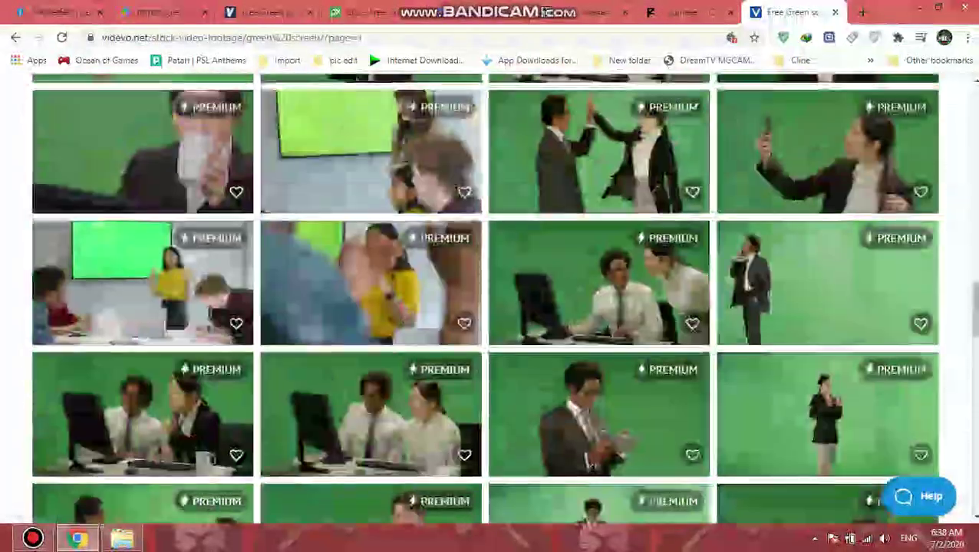
scroll(146, 165, "up", 2)
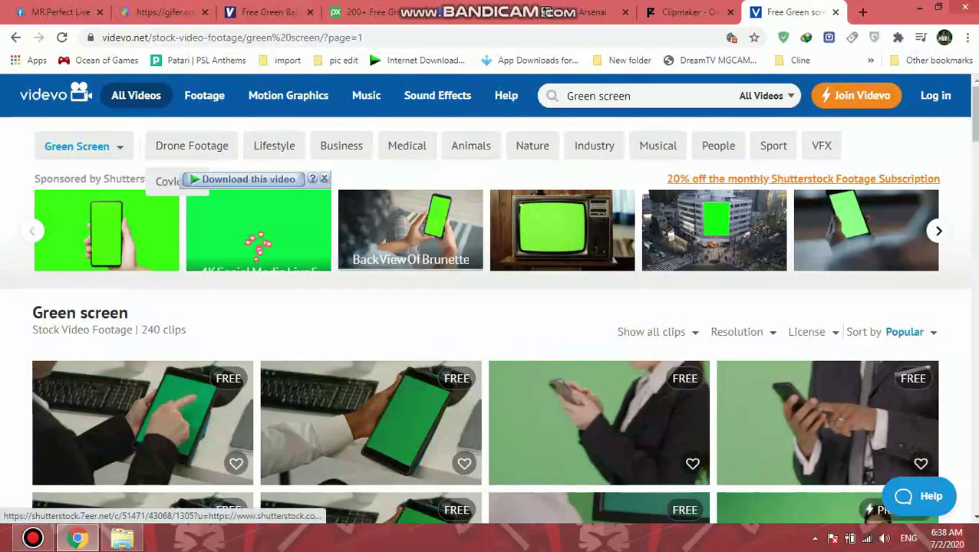
left_click(157, 169)
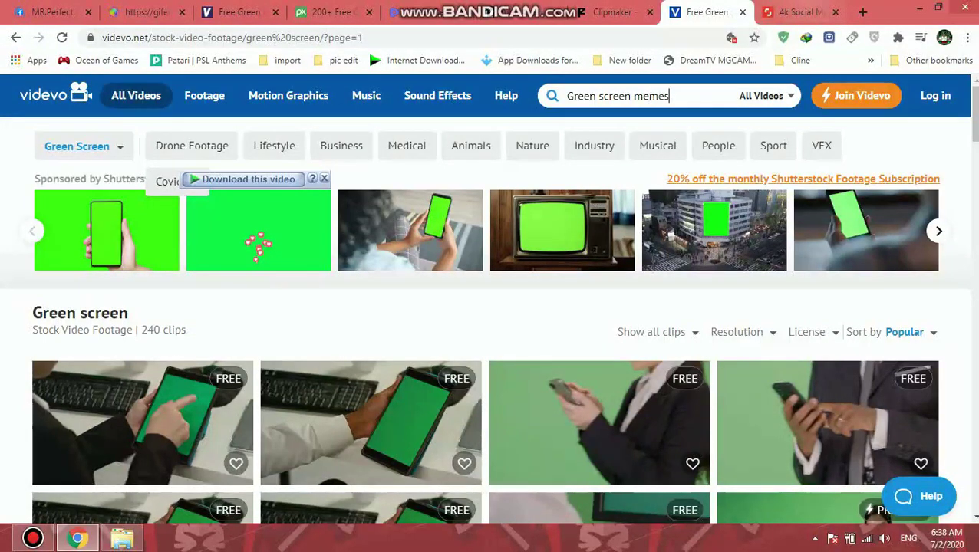
key("ctrl+Tab")
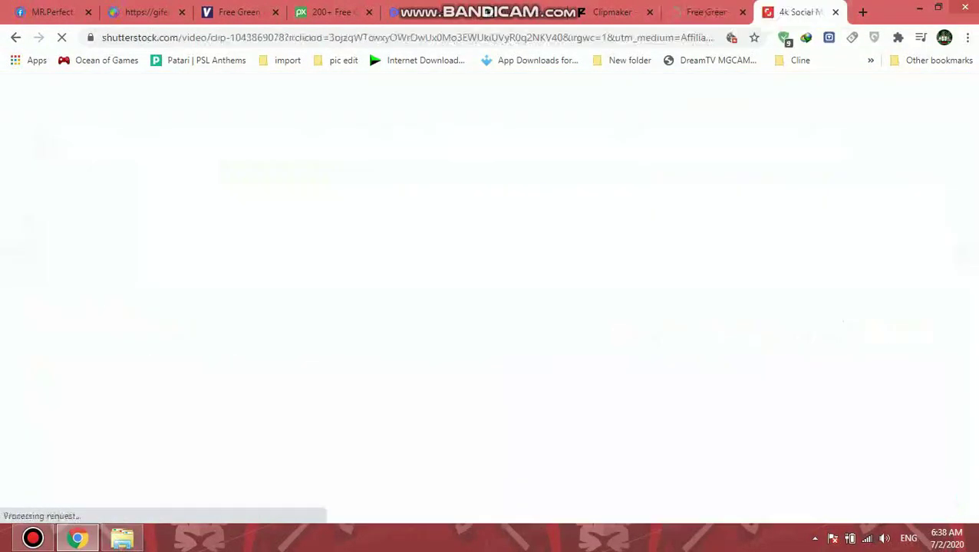
scroll(489, 299, "down", 3)
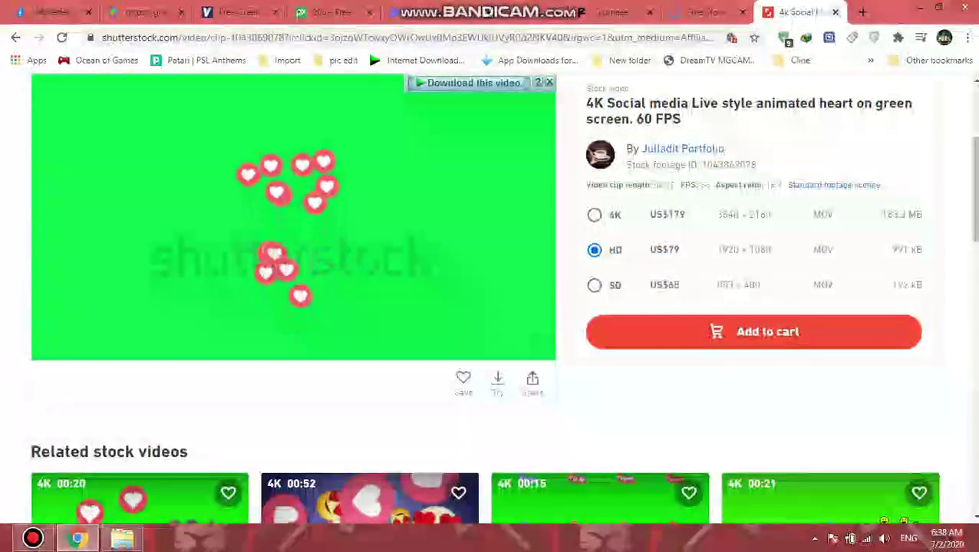
key("ctrl+w")
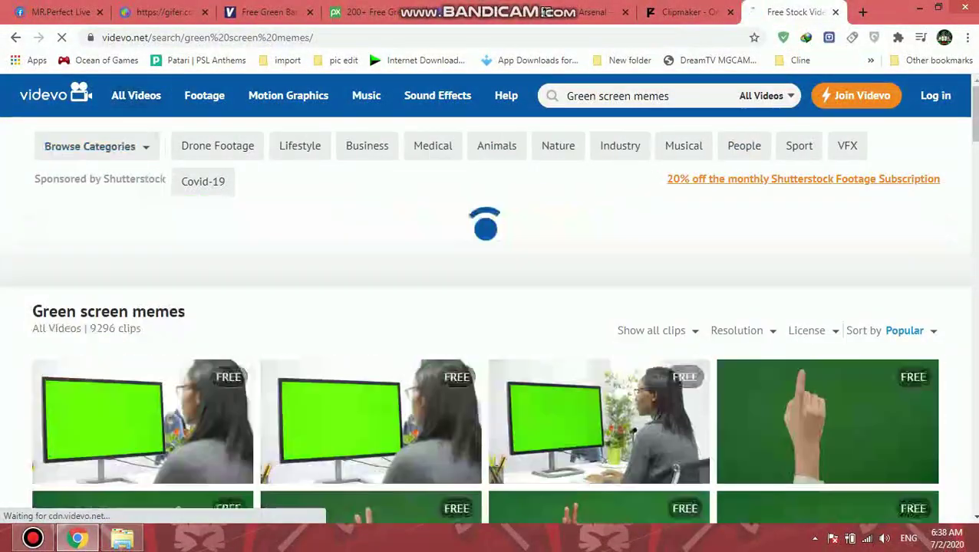
Browse further through the Green screen memes results.
scroll(370, 277, "down", 2)
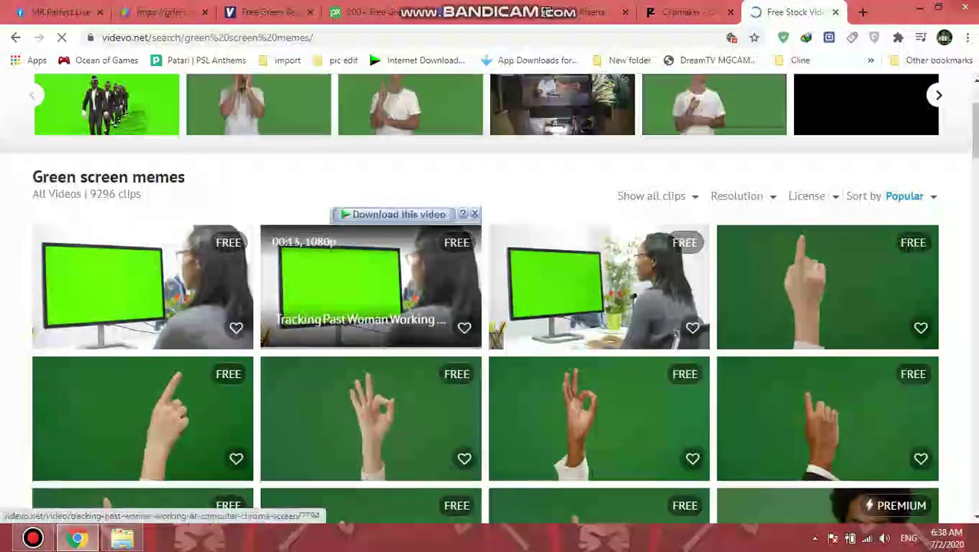
scroll(371, 276, "down", 2)
mouse_move(371, 276)
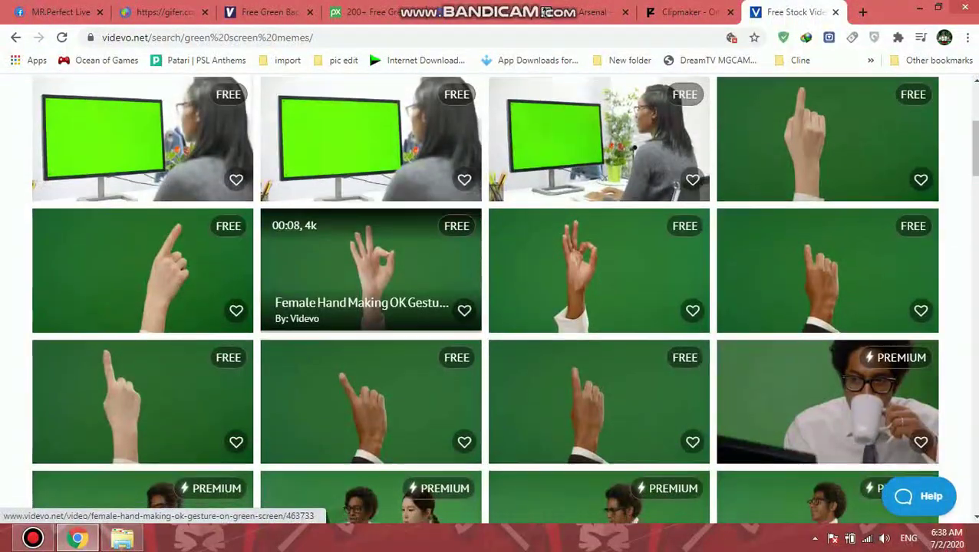
scroll(371, 276, "down", 3)
scroll(370, 276, "down", 5)
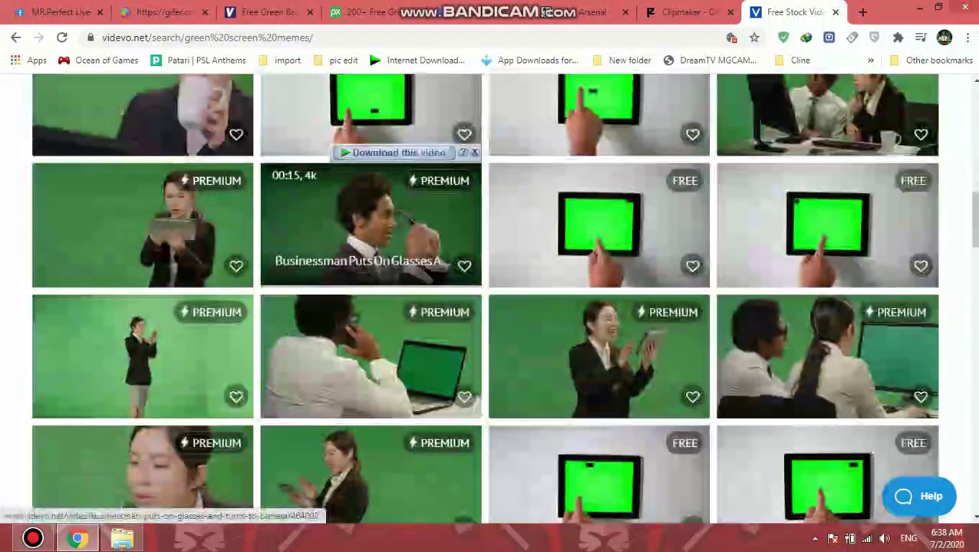
scroll(371, 276, "down", 7)
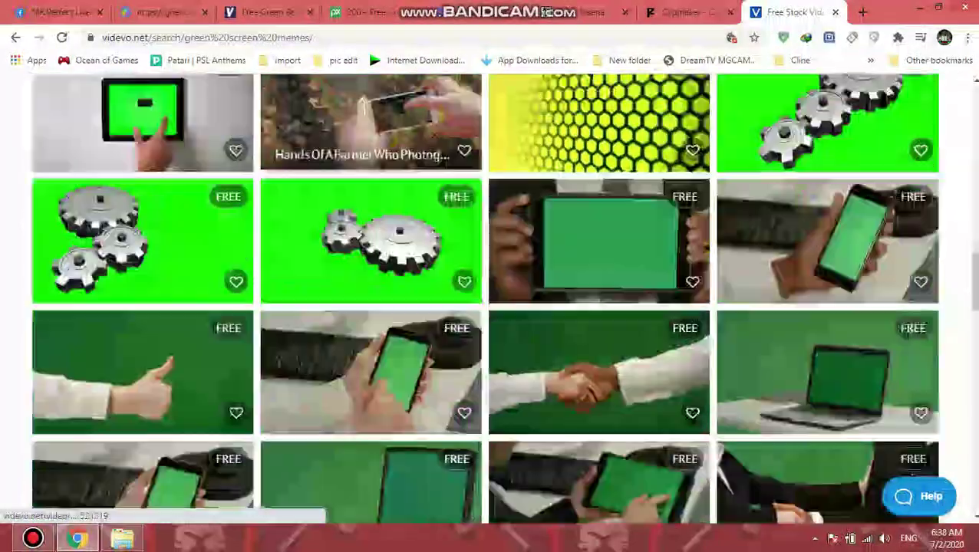
scroll(371, 276, "down", 10)
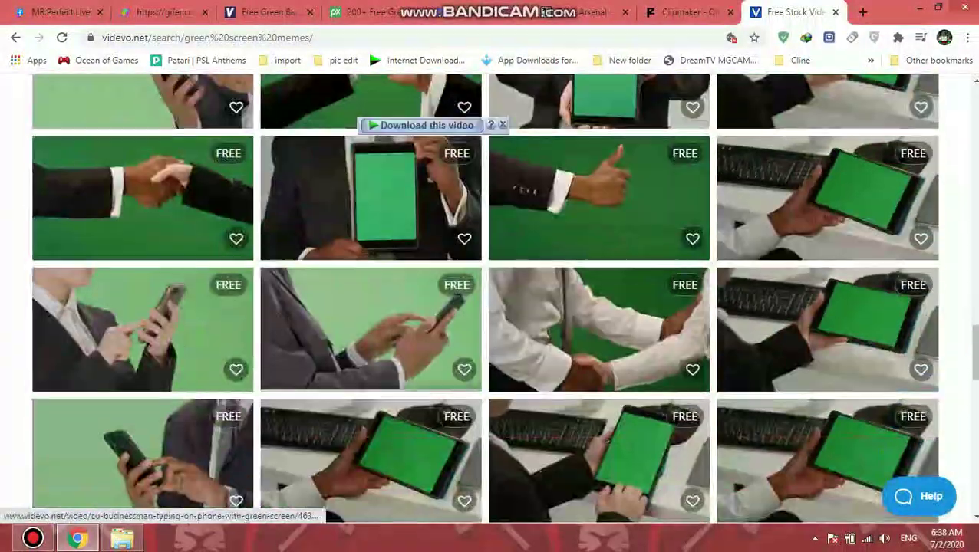
scroll(371, 276, "up", 20)
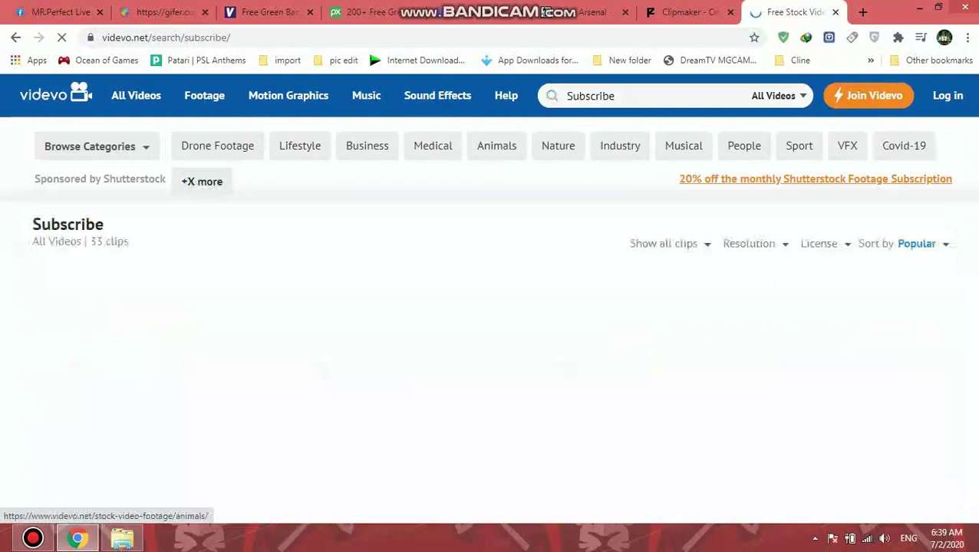
Change the footage search to 'Subscribe green' and scroll through the results.
scroll(491, 307, "down", 3)
scroll(491, 307, "down", 5)
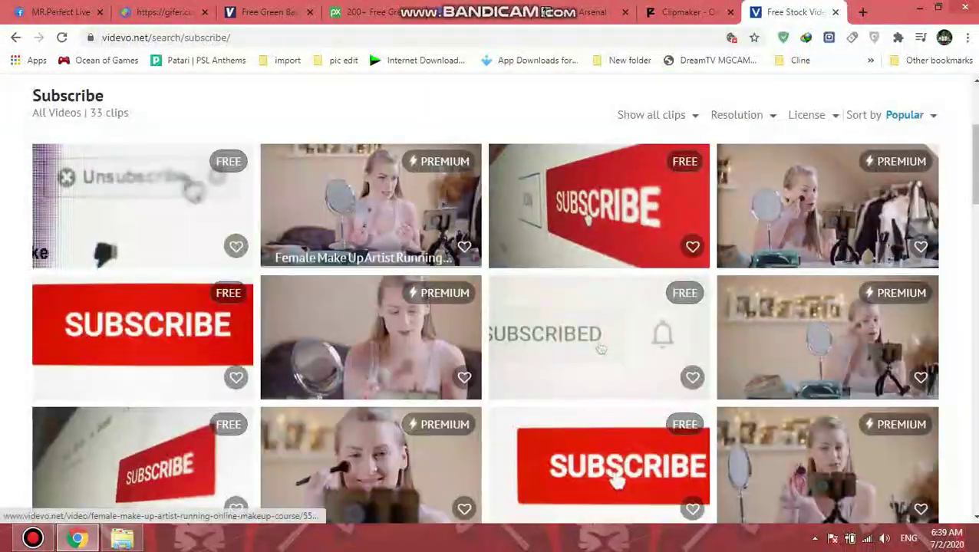
scroll(618, 123, "down", 3)
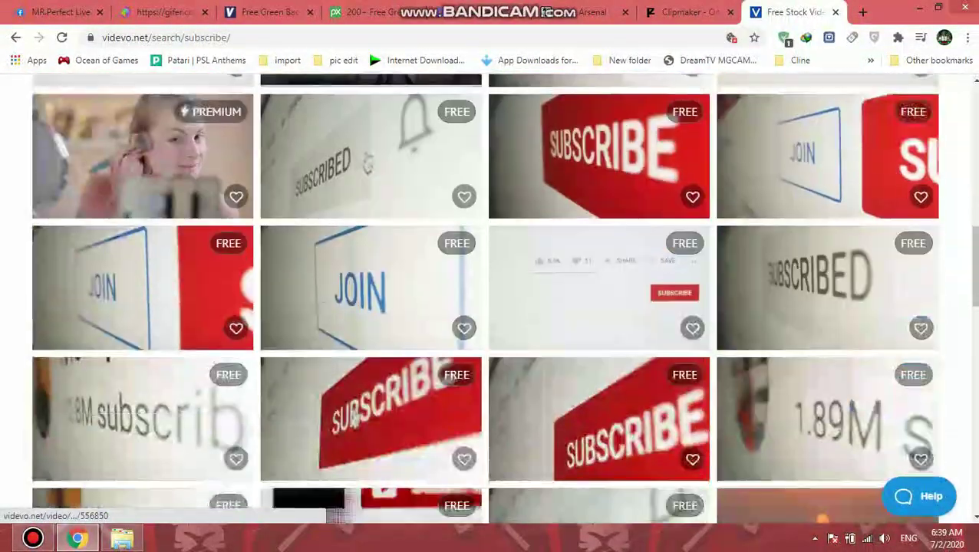
scroll(617, 367, "up", 10)
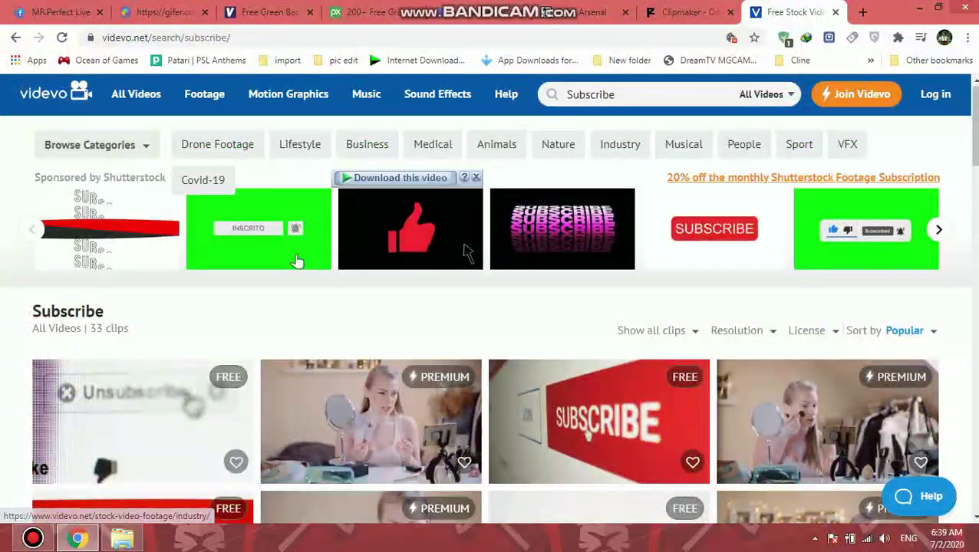
left_click(617, 94)
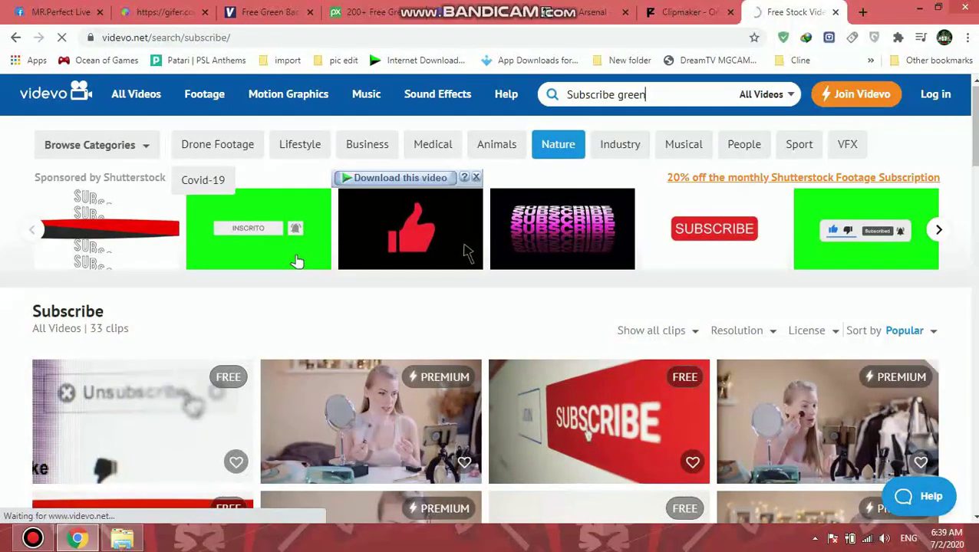
scroll(491, 307, "down", 2)
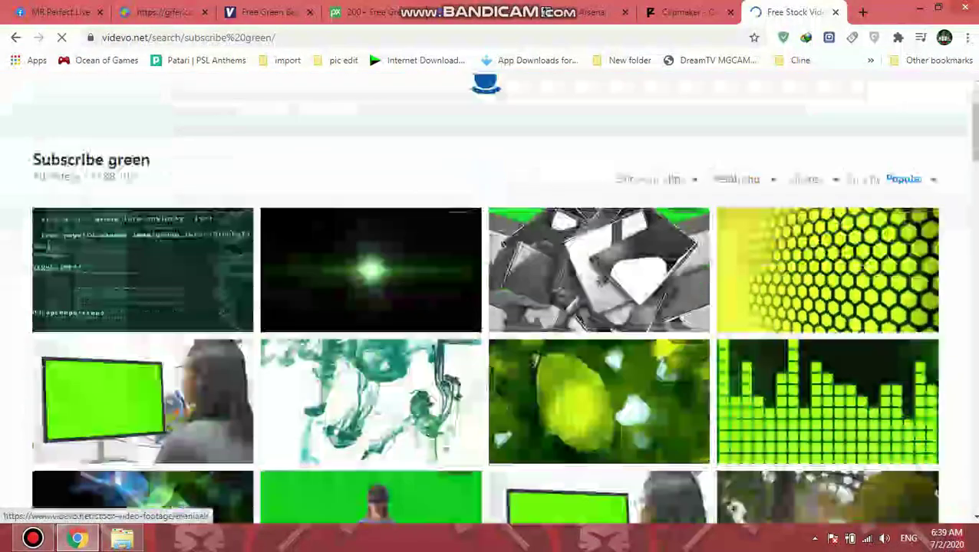
scroll(371, 184, "down", 3)
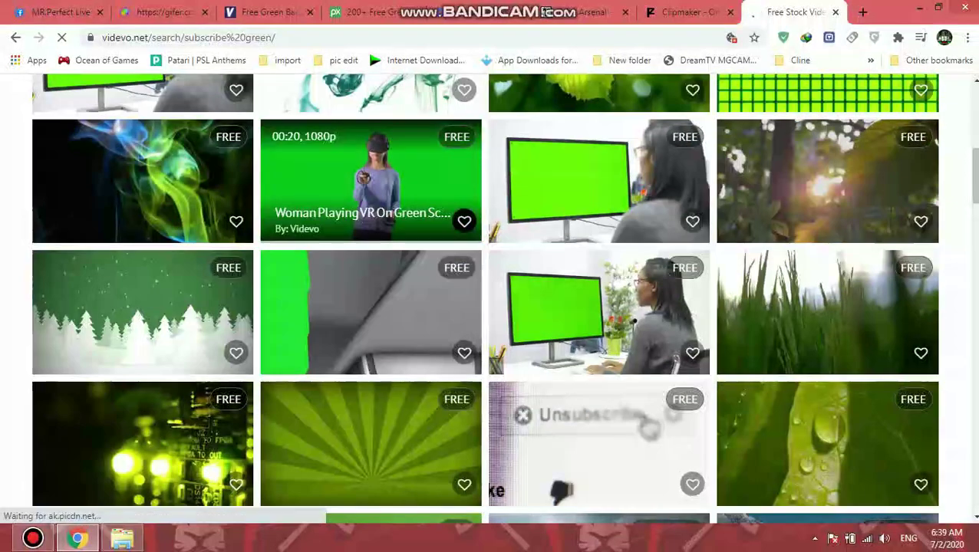
scroll(370, 230, "down", 8)
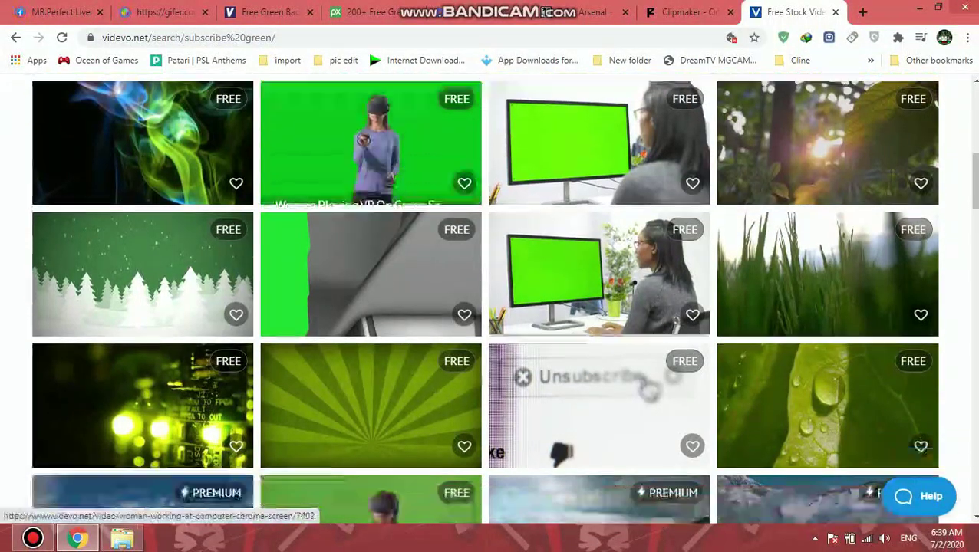
scroll(371, 307, "down", 3)
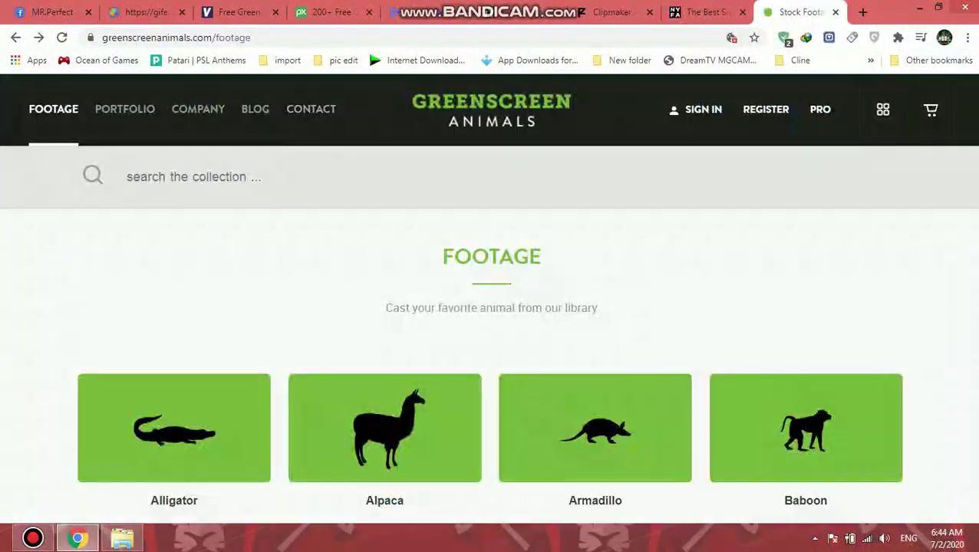
Open the Bull footage page on Greenscreen Animals and scroll through its clips.
scroll(384, 276, "down", 4)
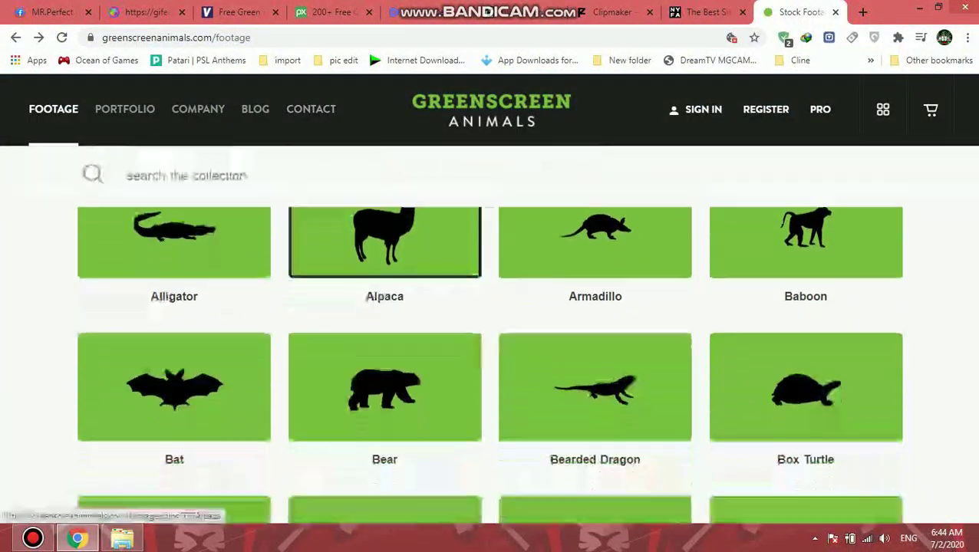
scroll(383, 322, "down", 2)
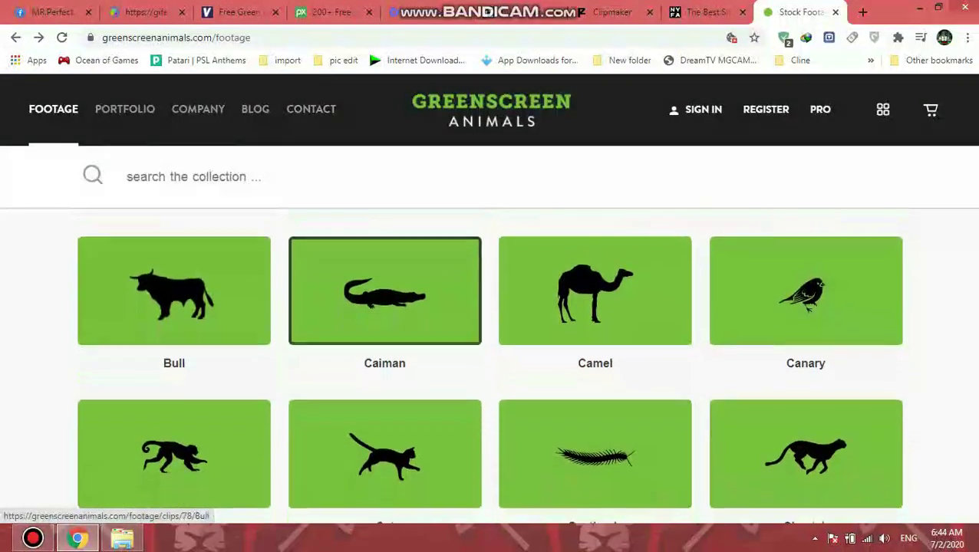
left_click(174, 288)
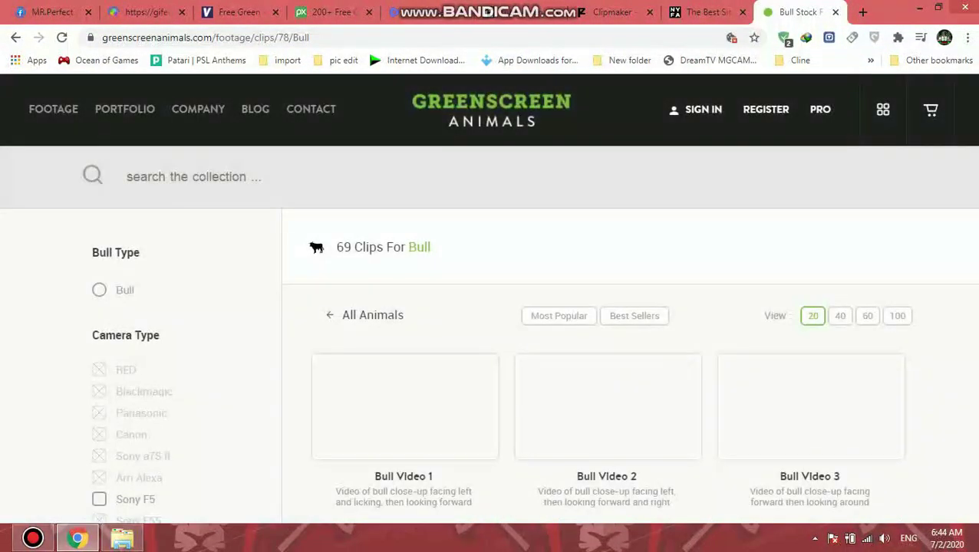
scroll(465, 213, "down", 3)
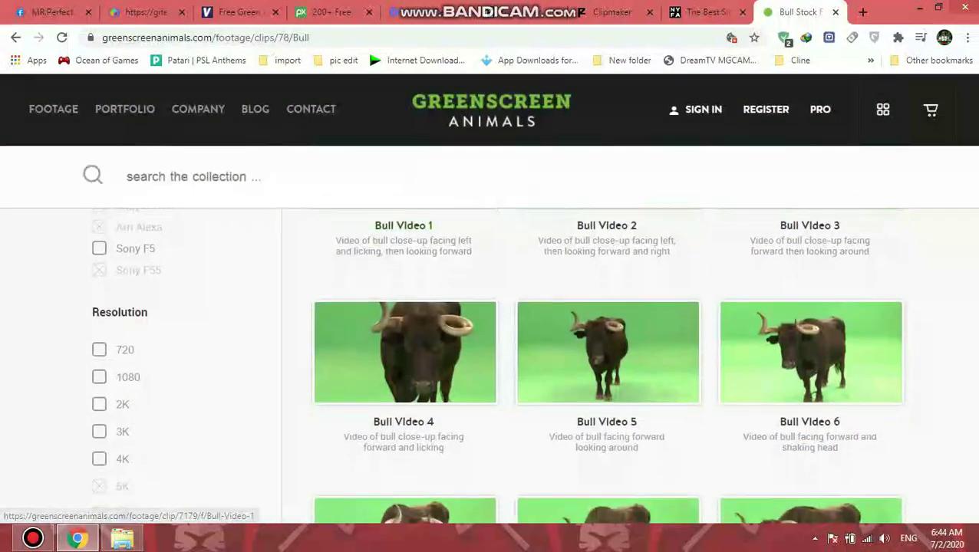
scroll(405, 254, "down", 6)
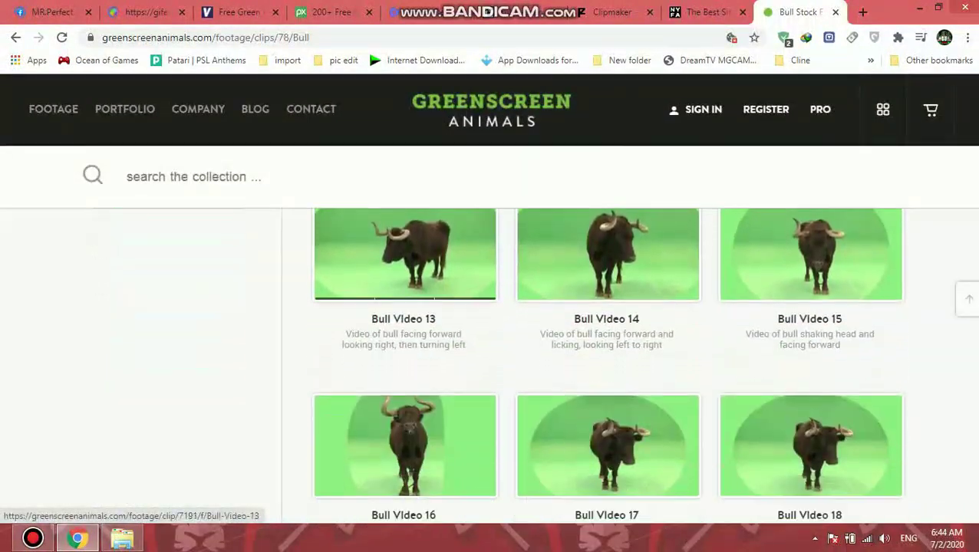
scroll(405, 307, "down", 1)
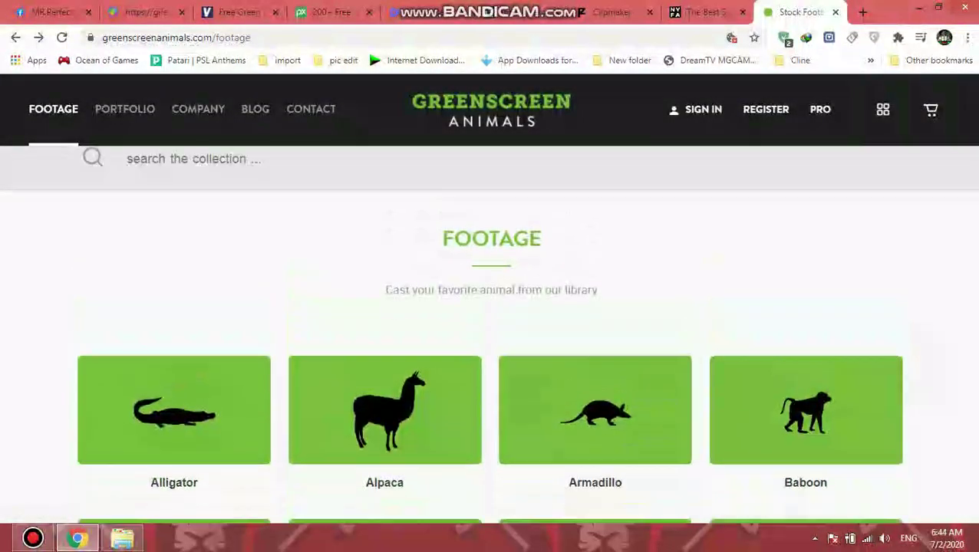
scroll(595, 307, "down", 8)
scroll(595, 292, "down", 7)
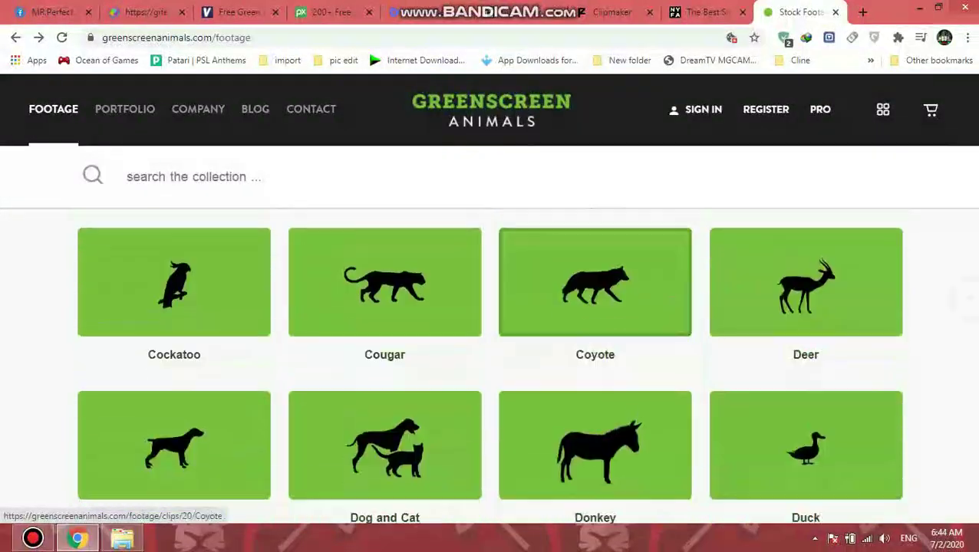
scroll(595, 261, "down", 5)
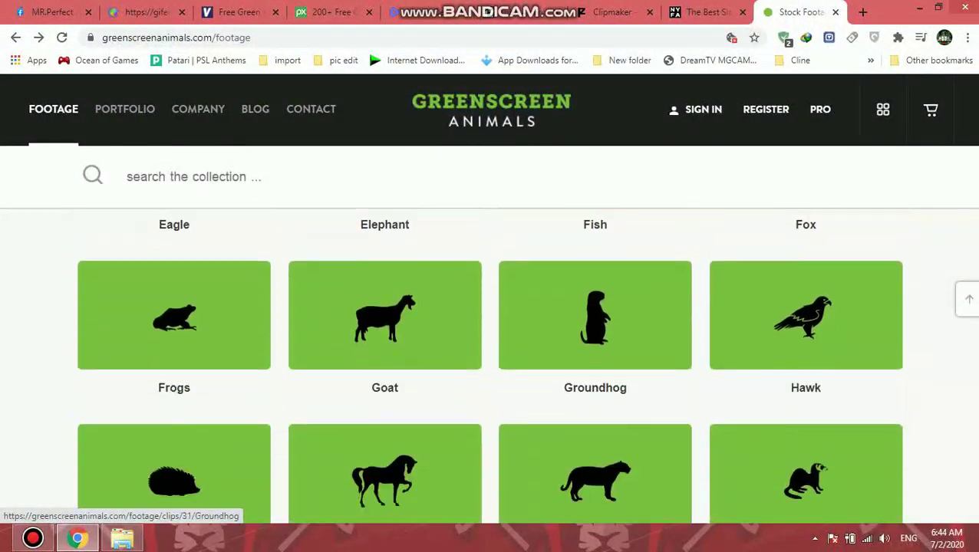
scroll(595, 253, "down", 2)
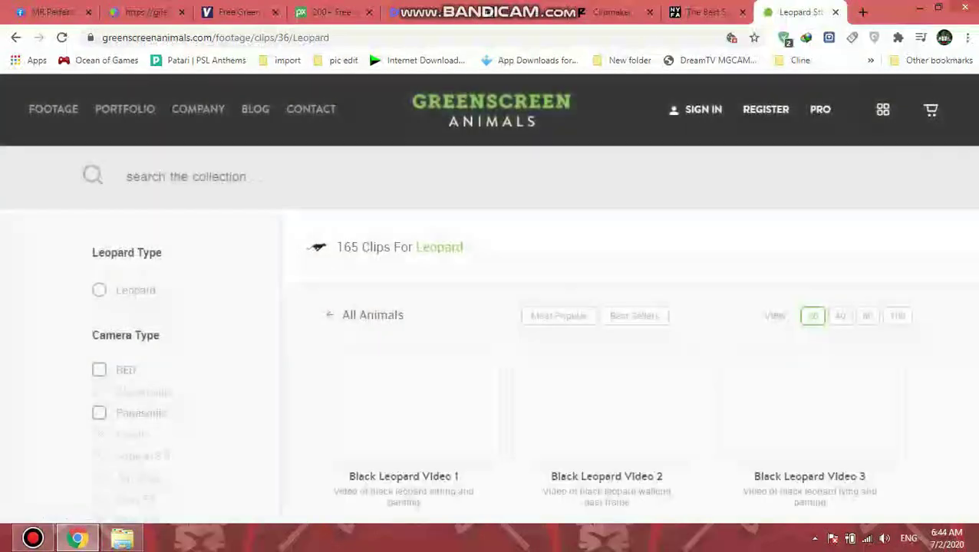
Download Black Leopard Video 6 into the desktop green folder.
scroll(606, 291, "down", 1)
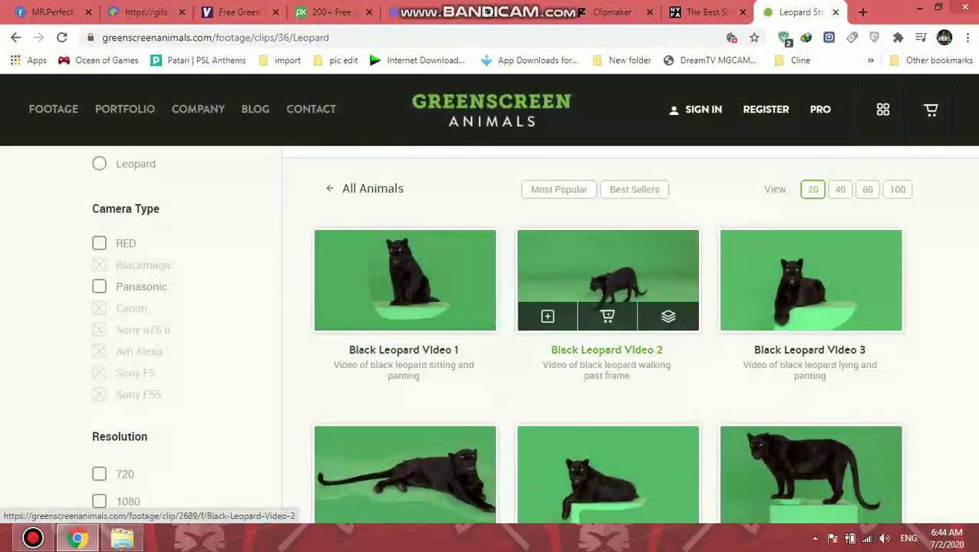
scroll(606, 307, "down", 5)
scroll(606, 368, "up", 5)
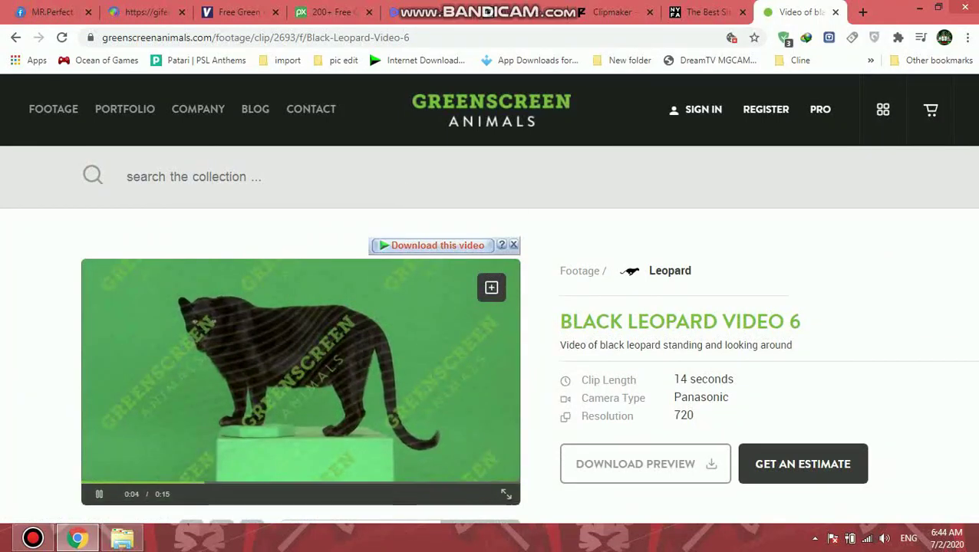
left_click(436, 245)
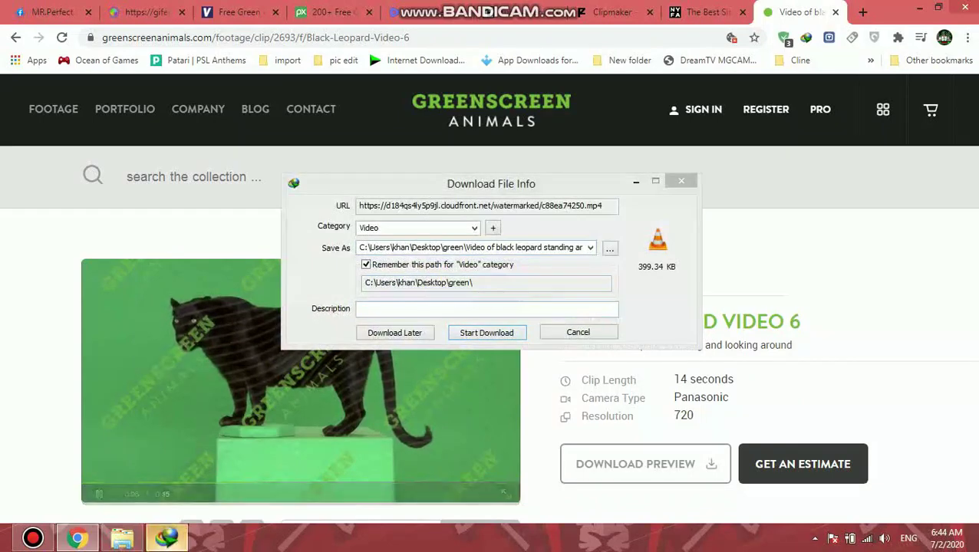
key("Return")
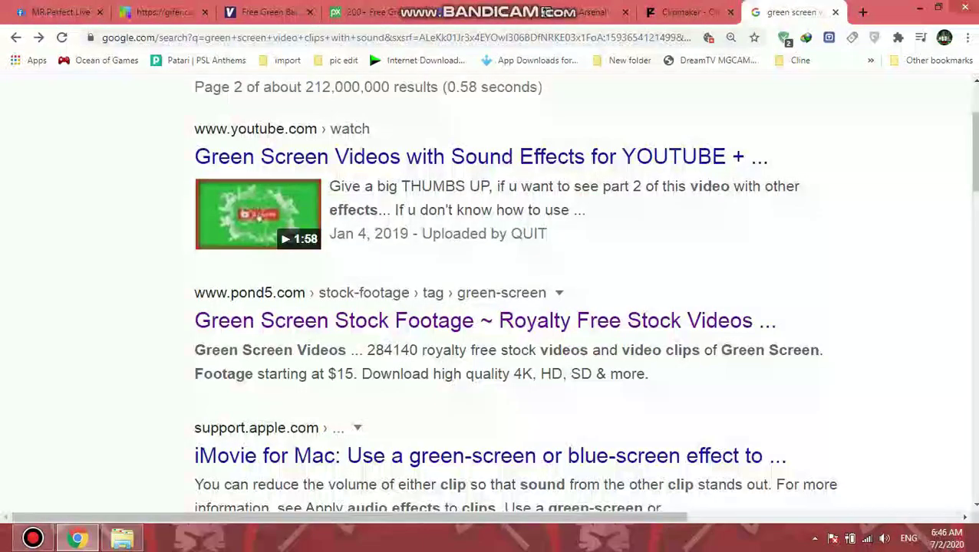
Select part of the 'green screen video clips with sound' query, then scroll the Google results.
scroll(491, 306, "up", 3)
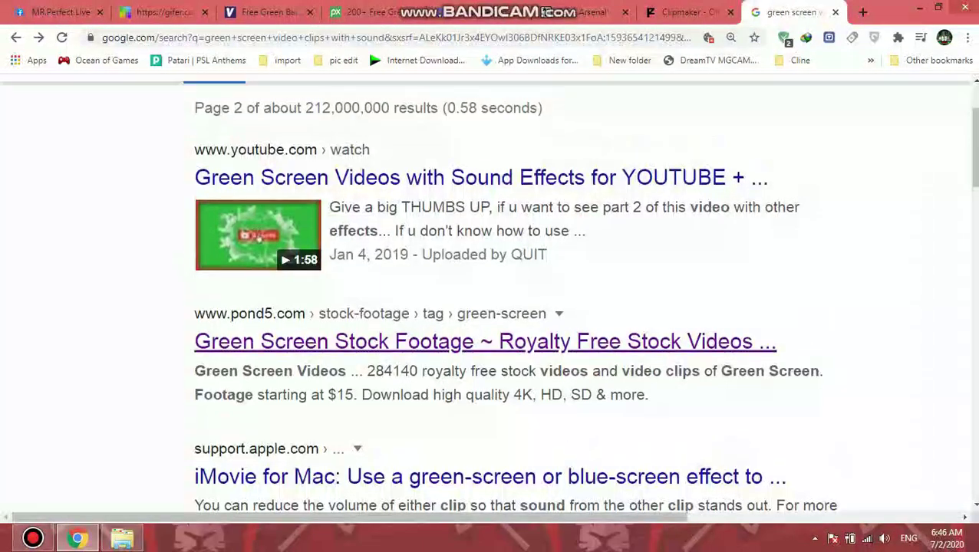
left_click_drag(386, 120, 261, 120)
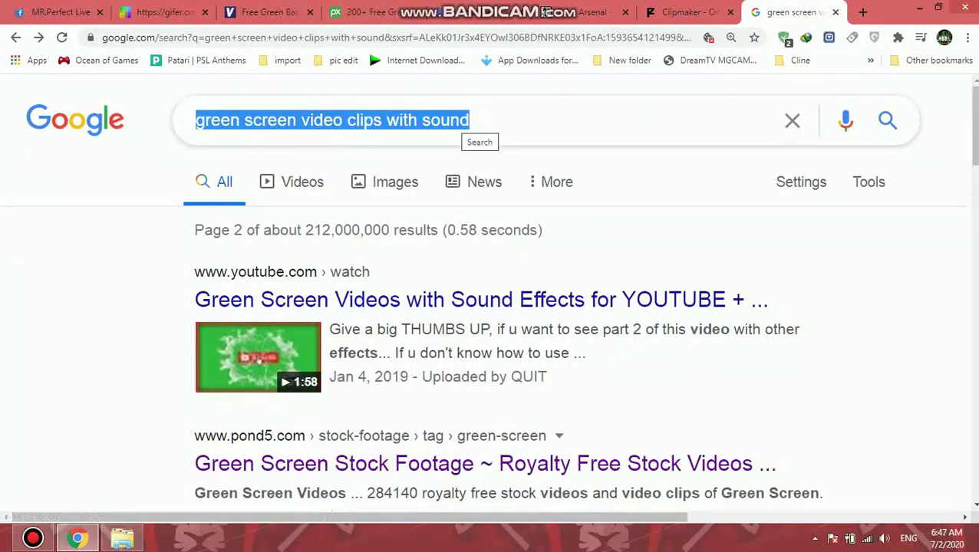
left_click(470, 120)
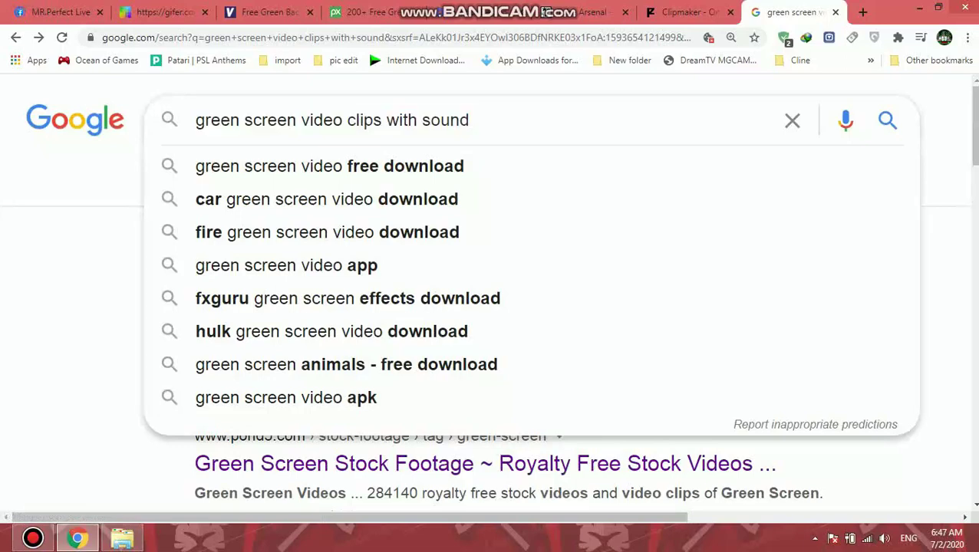
scroll(491, 307, "down", 3)
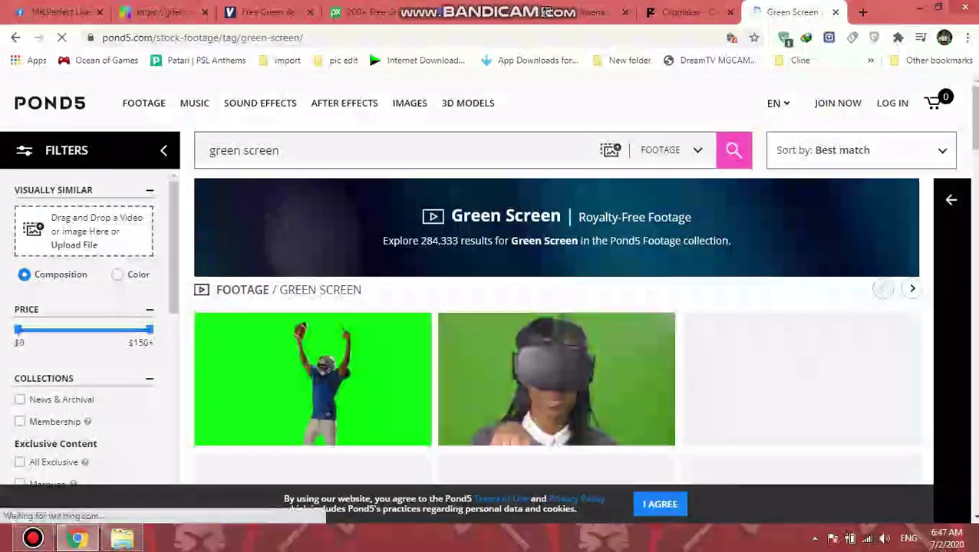
Scroll through Pond5's green screen footage grid and open the Bald Eagle Gliding Flight clip.
scroll(556, 337, "down", 2)
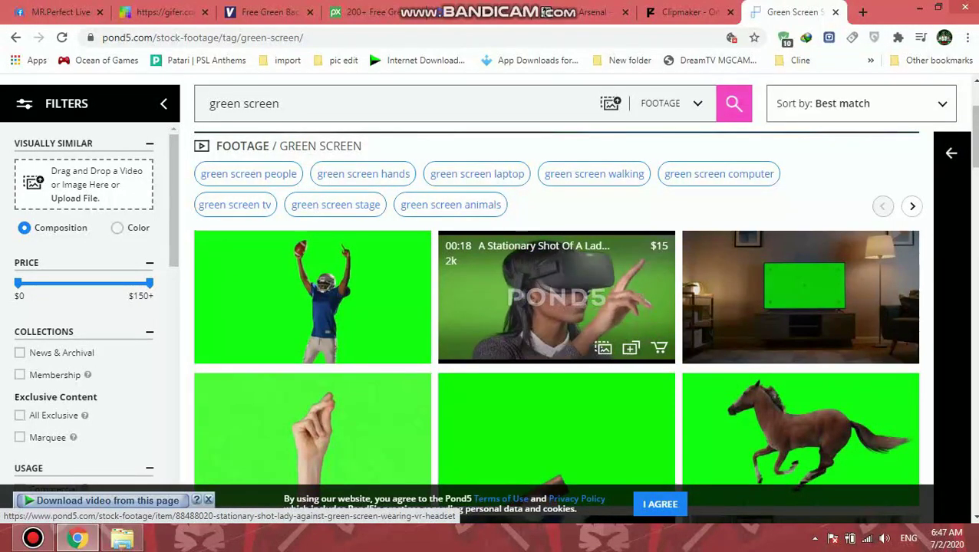
scroll(556, 299, "down", 4)
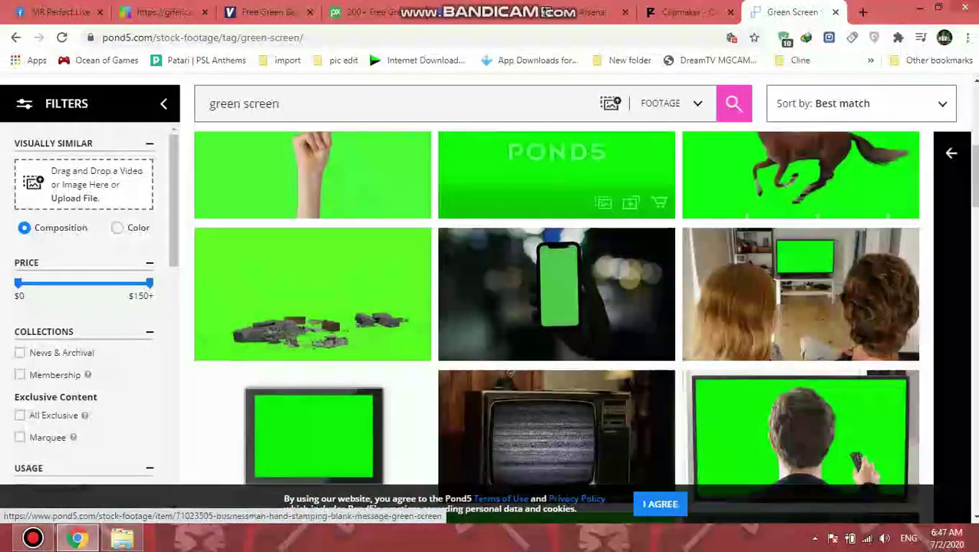
scroll(313, 192, "down", 5)
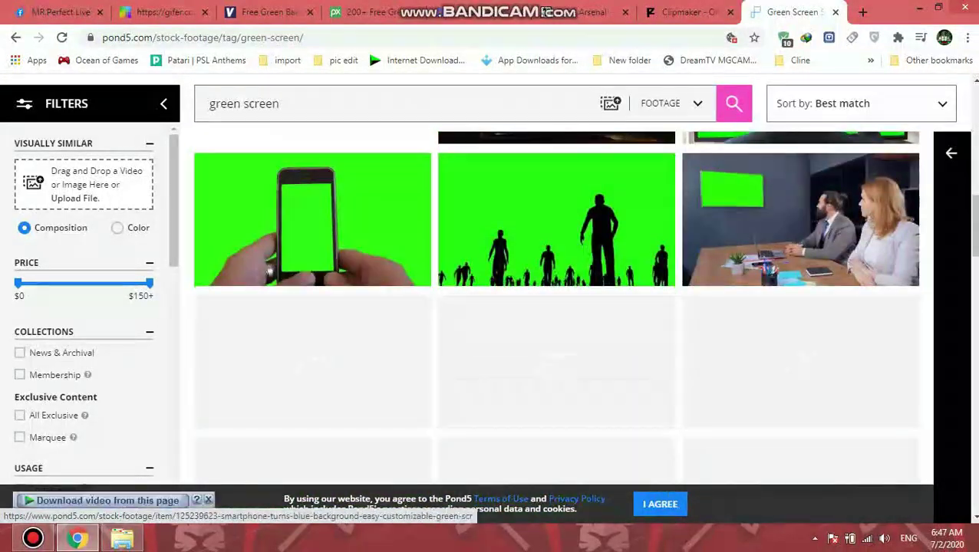
scroll(312, 307, "down", 1)
scroll(313, 345, "down", 3)
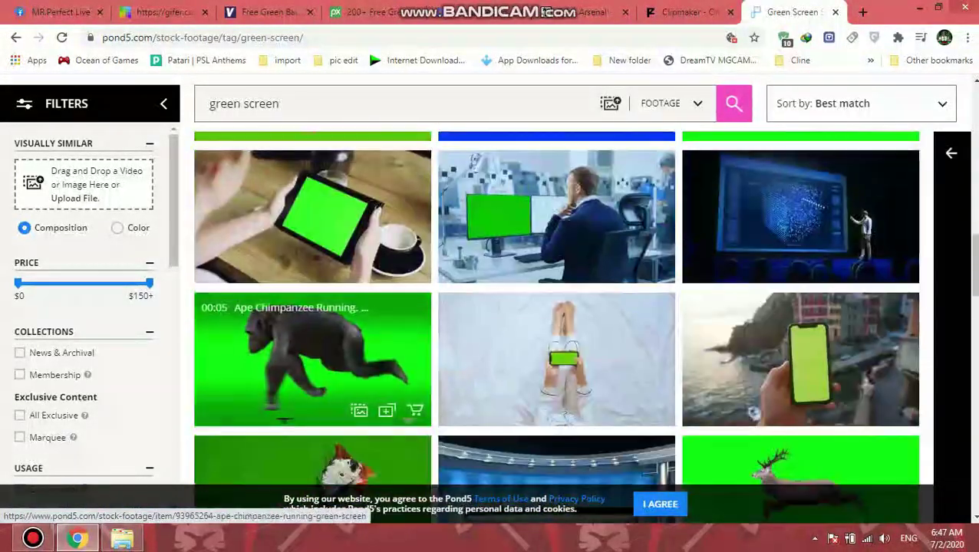
scroll(312, 361, "down", 6)
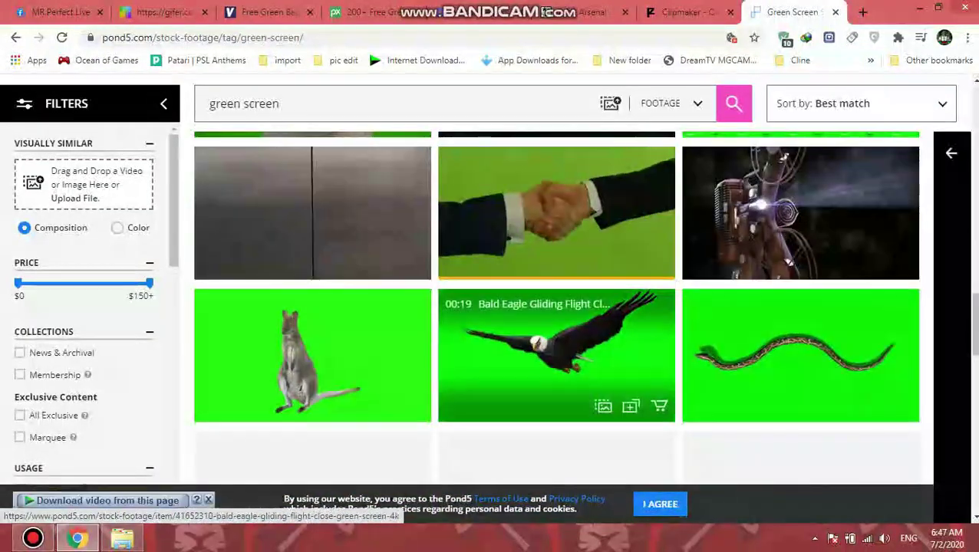
scroll(556, 353, "down", 2)
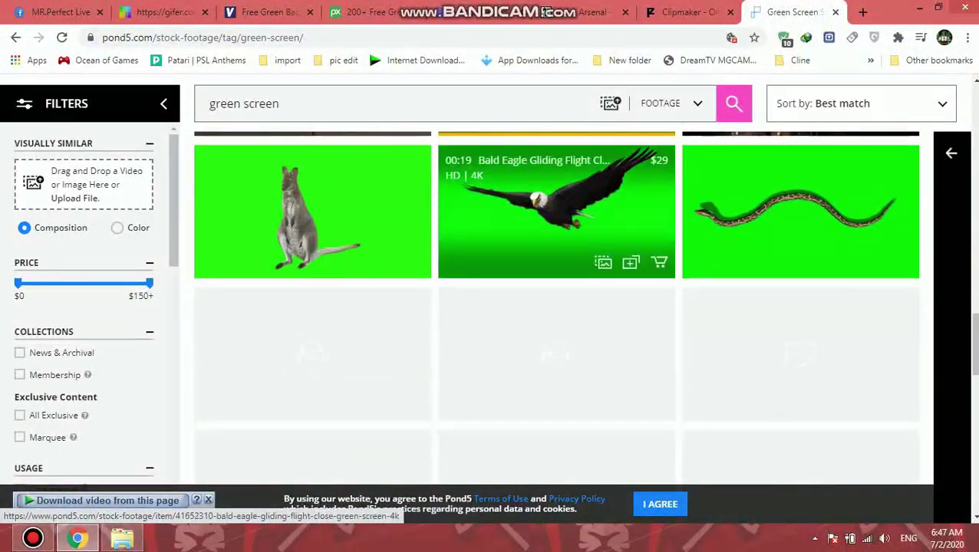
scroll(556, 245, "down", 1)
scroll(556, 307, "up", 1)
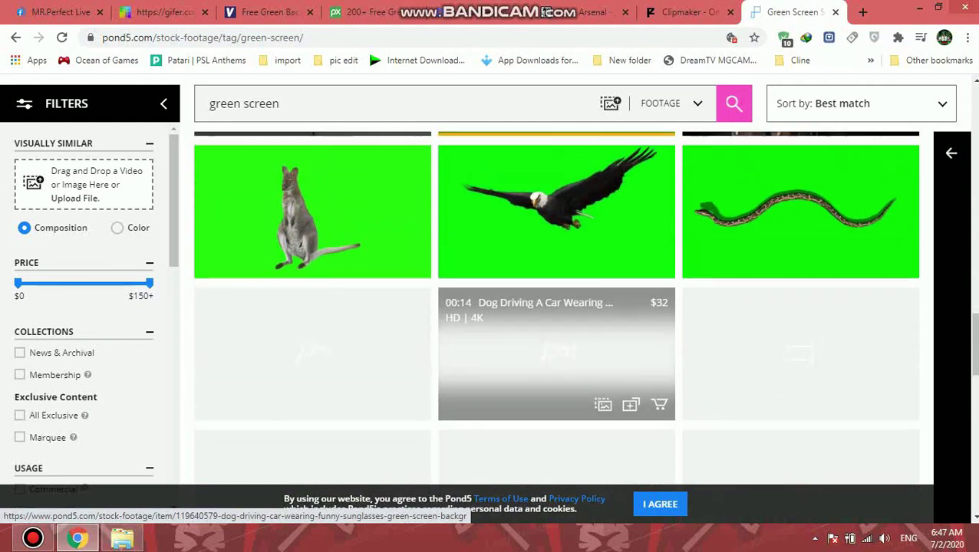
scroll(556, 353, "down", 1)
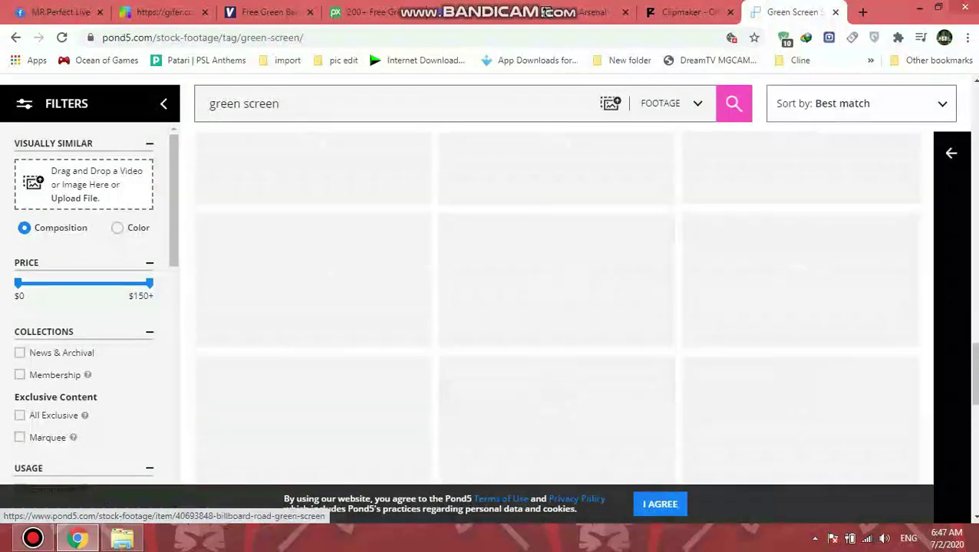
scroll(556, 368, "up", 1)
scroll(556, 368, "down", 2)
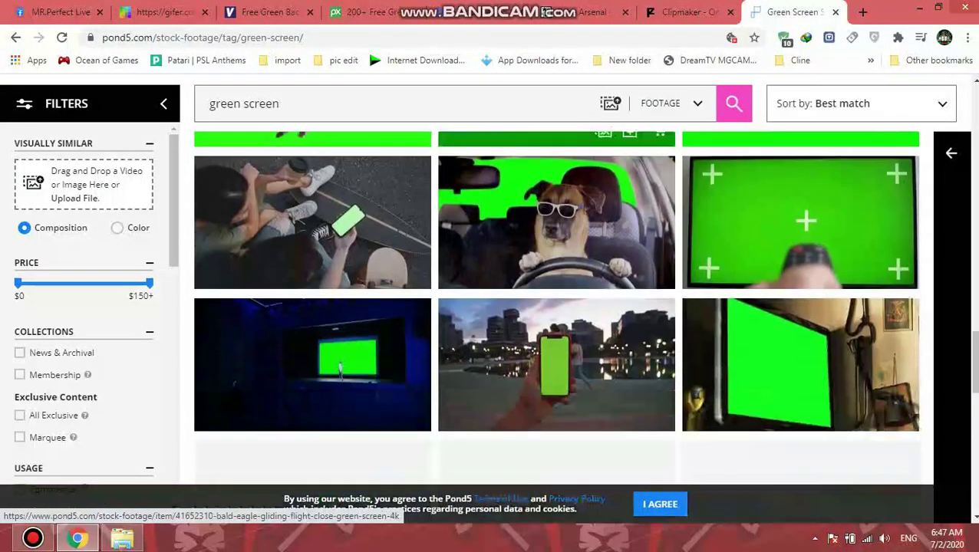
scroll(556, 230, "down", 2)
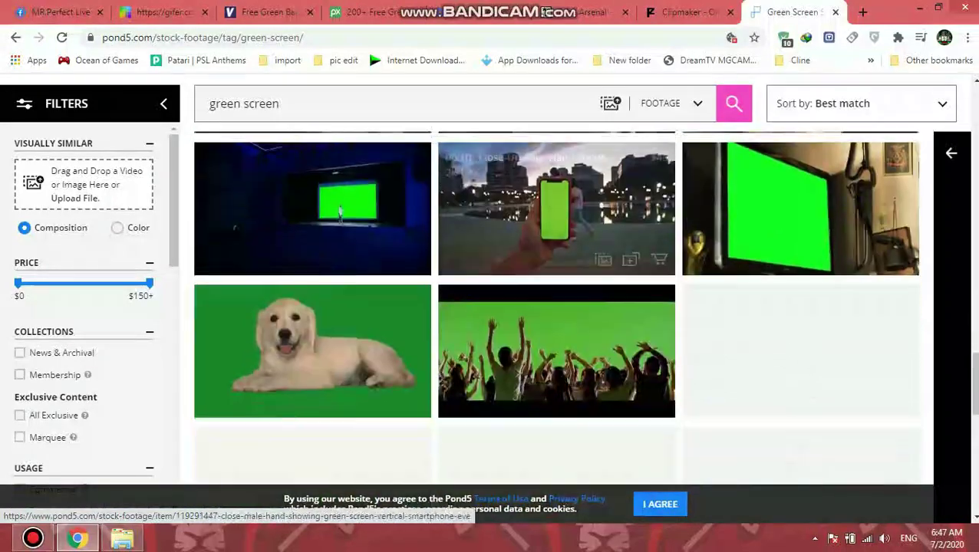
scroll(556, 307, "down", 2)
scroll(557, 307, "up", 2)
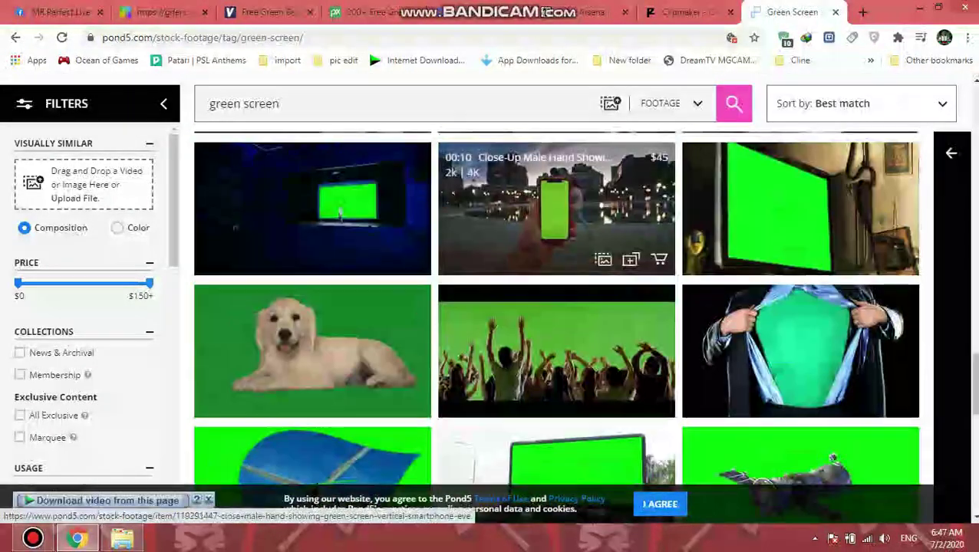
scroll(556, 306, "down", 4)
scroll(556, 307, "down", 3)
scroll(556, 307, "up", 10)
mouse_move(556, 211)
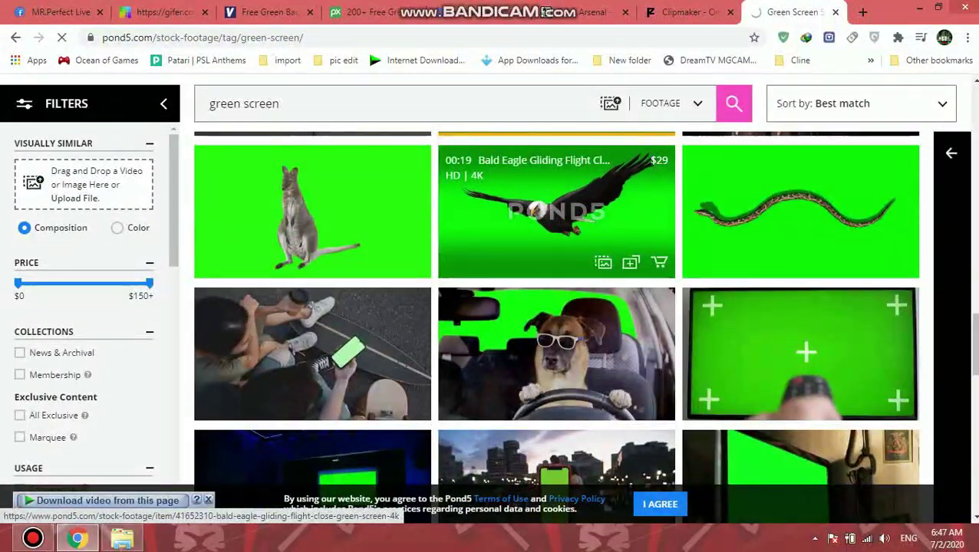
left_click(556, 211)
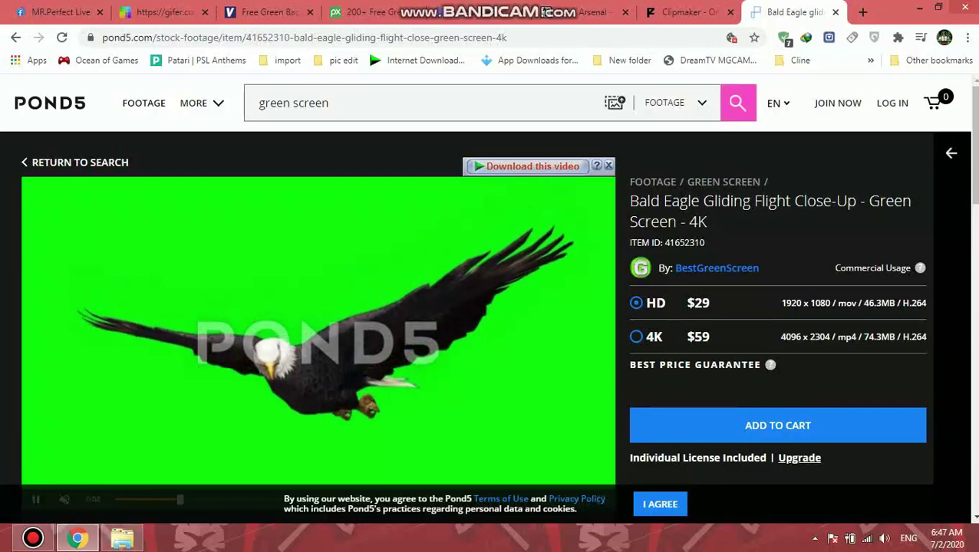
Download the Bald Eagle Gliding Flight Close-Up clip (650.16 KB) into the green folder, then return to the results.
left_click(532, 166)
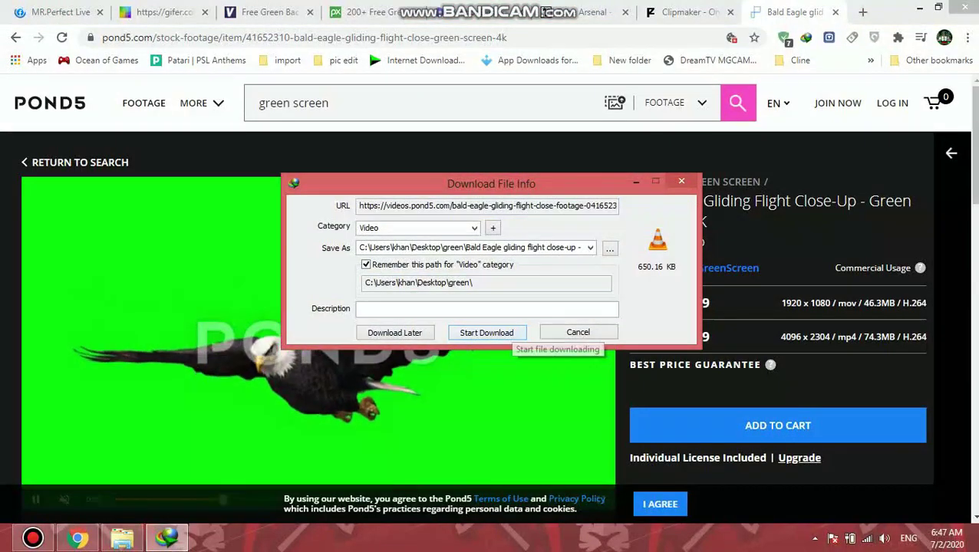
left_click(506, 335)
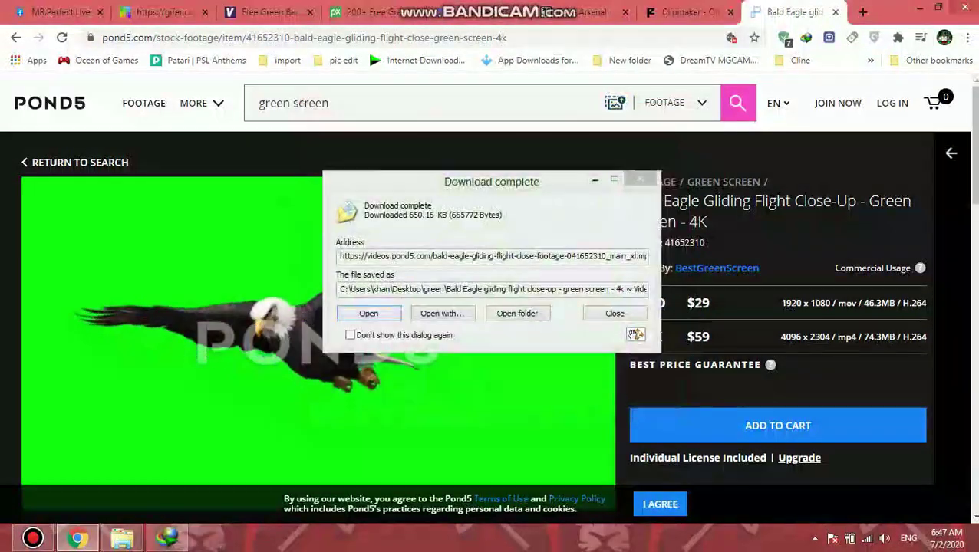
left_click(615, 313)
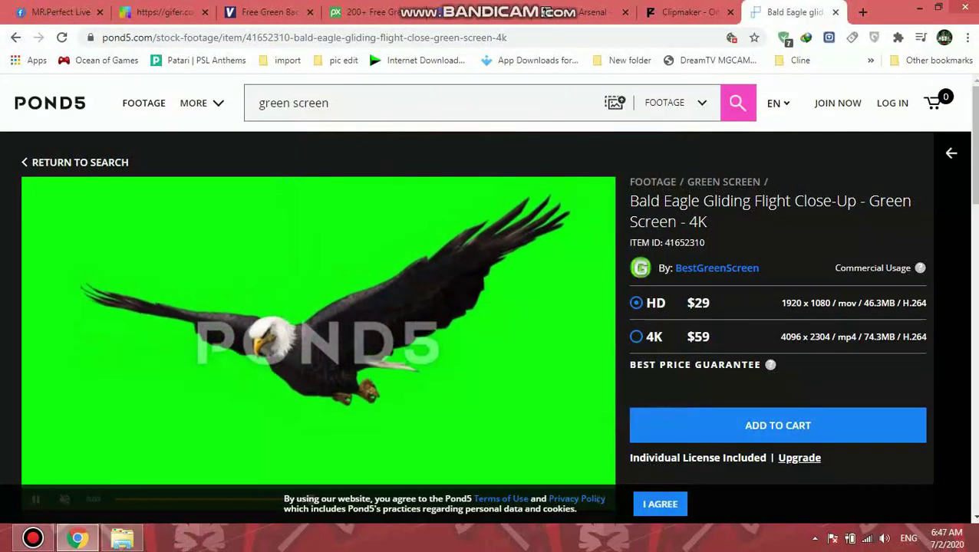
key("alt+Left")
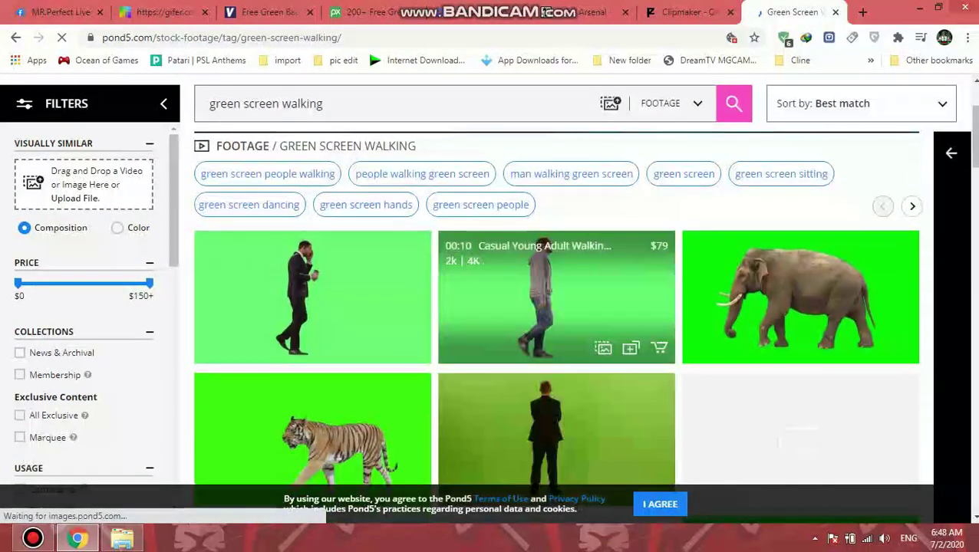
Scroll through page 2 of the green screen walking results, peek at the next page, and come back.
scroll(557, 299, "down", 2)
scroll(556, 300, "down", 4)
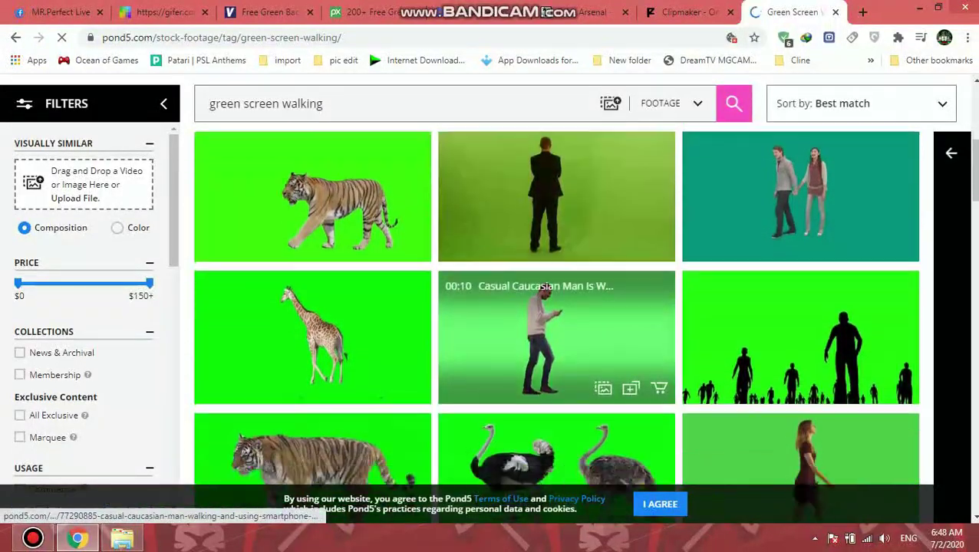
scroll(556, 299, "down", 3)
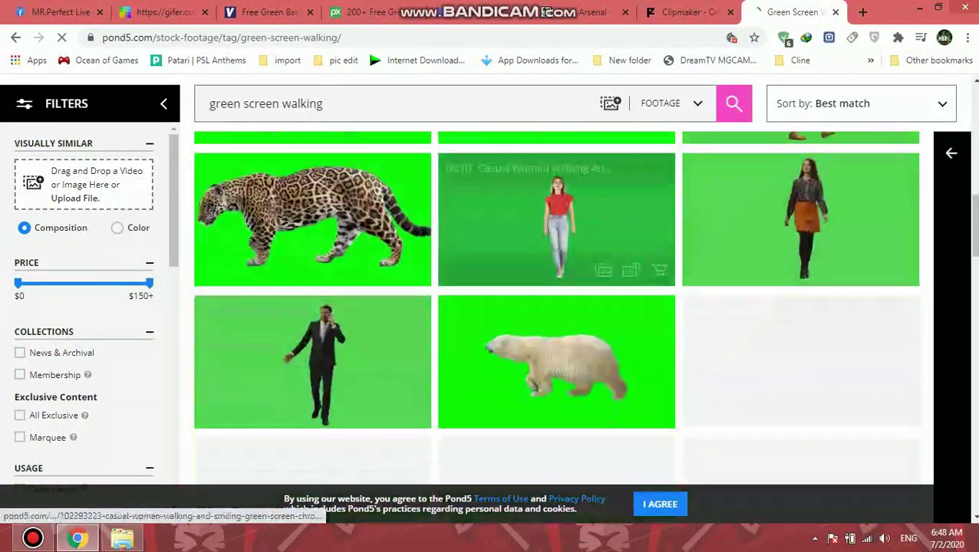
scroll(556, 361, "down", 3)
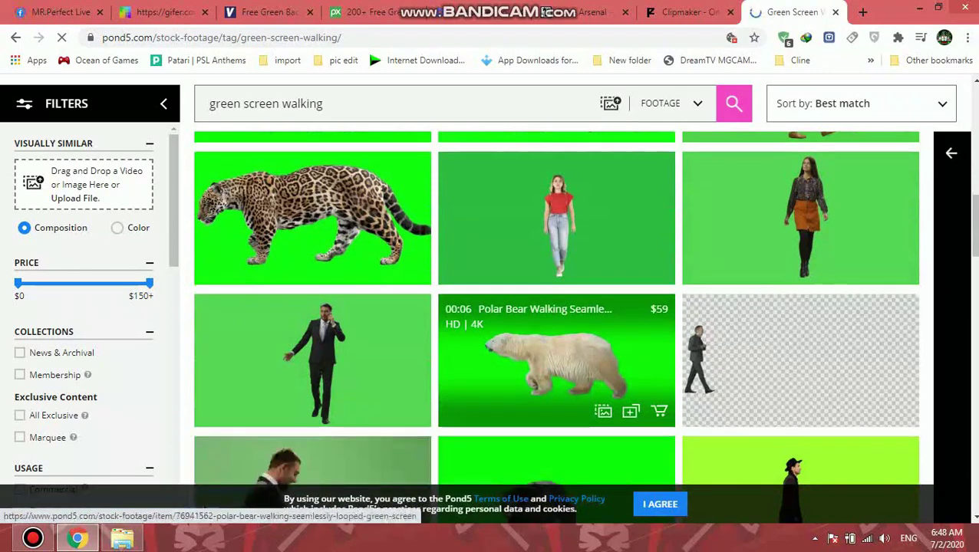
scroll(557, 323, "down", 2)
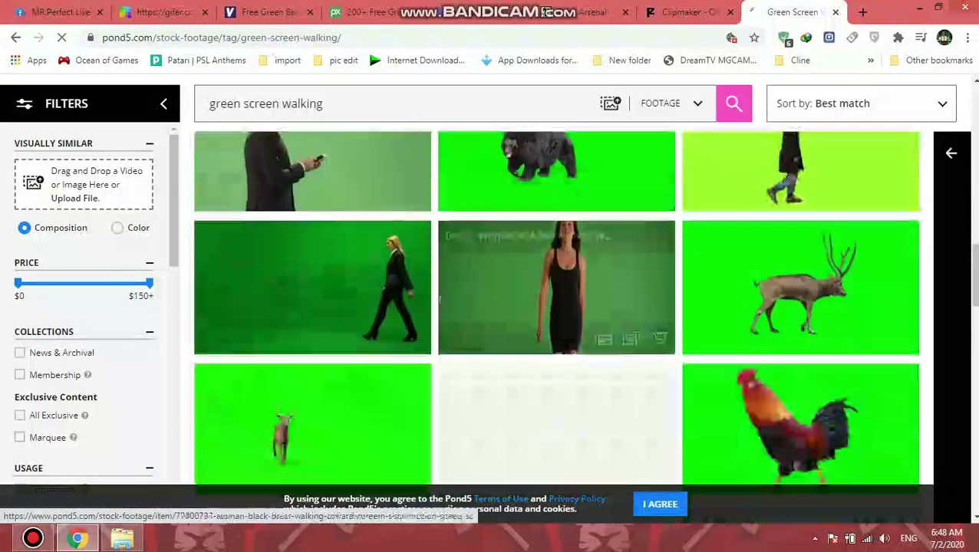
scroll(556, 323, "down", 3)
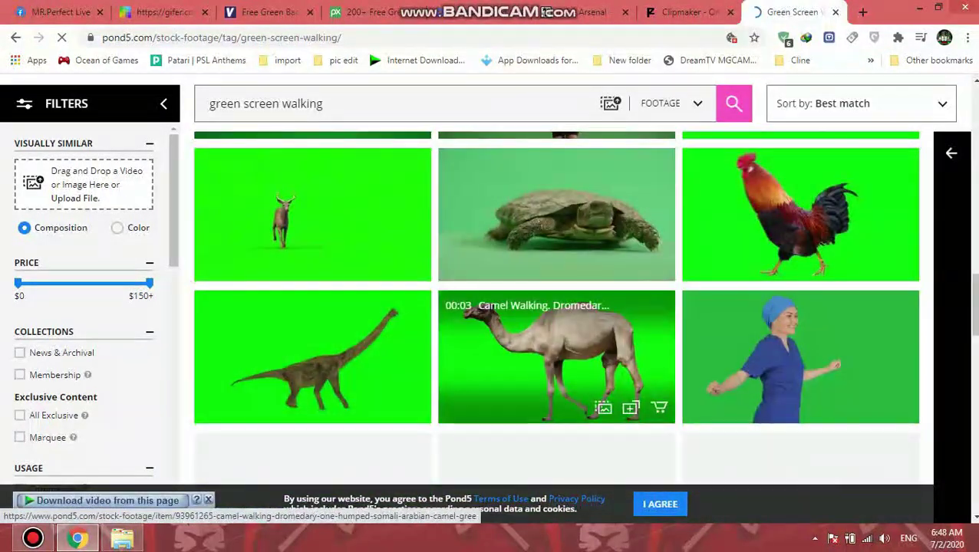
scroll(556, 322, "down", 2)
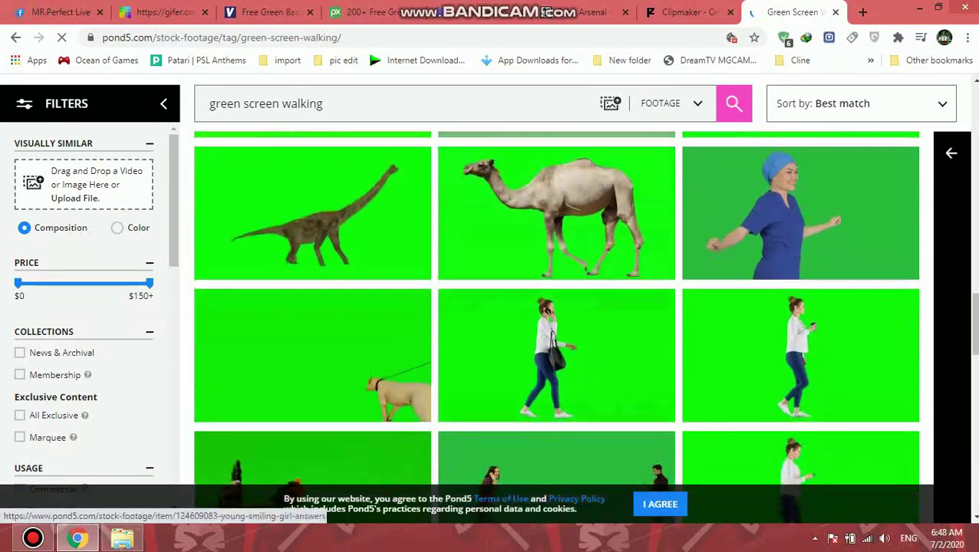
scroll(556, 322, "down", 2)
scroll(556, 353, "down", 4)
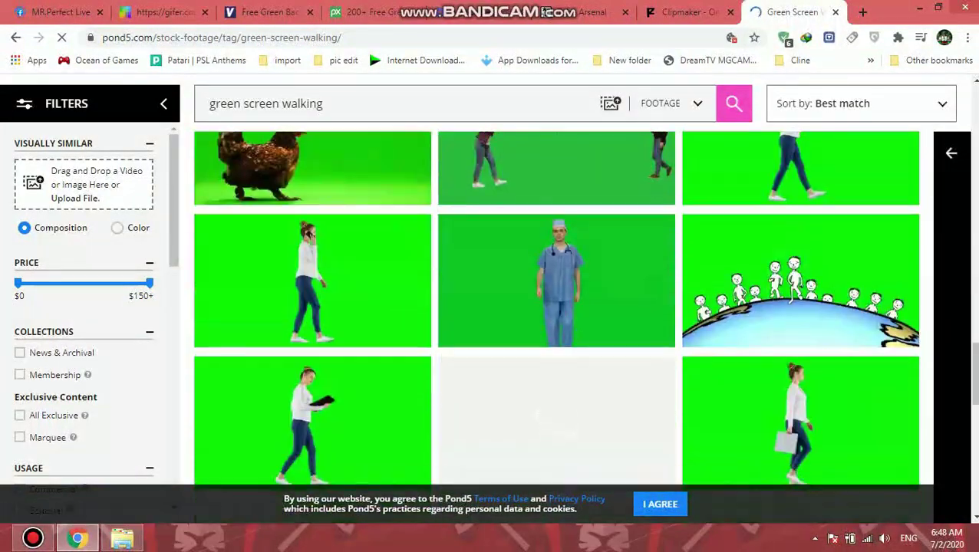
scroll(556, 353, "down", 2)
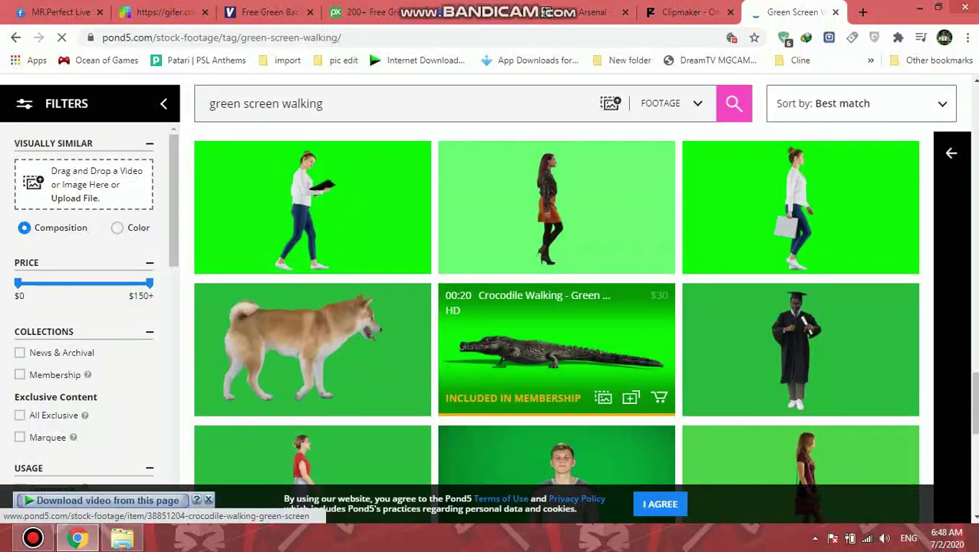
scroll(556, 352, "down", 4)
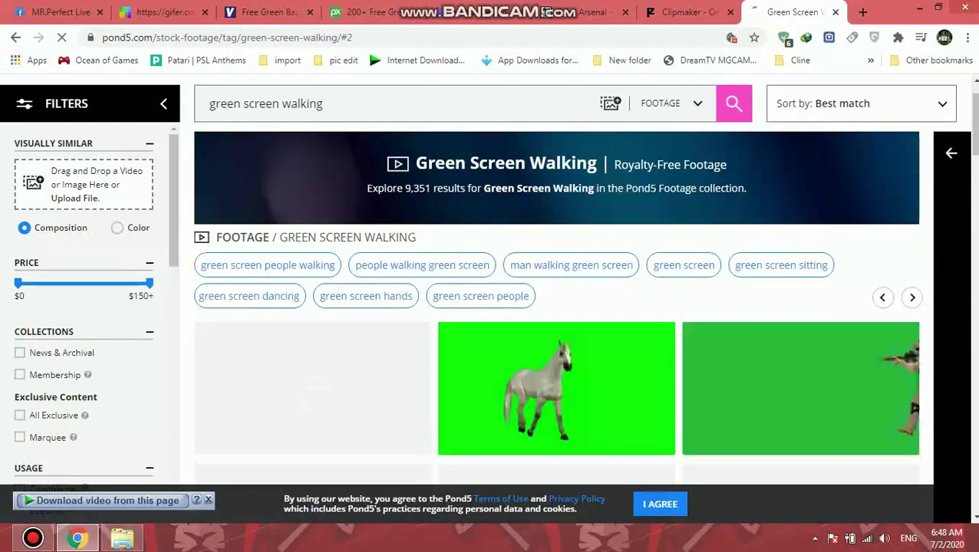
scroll(481, 296, "down", 3)
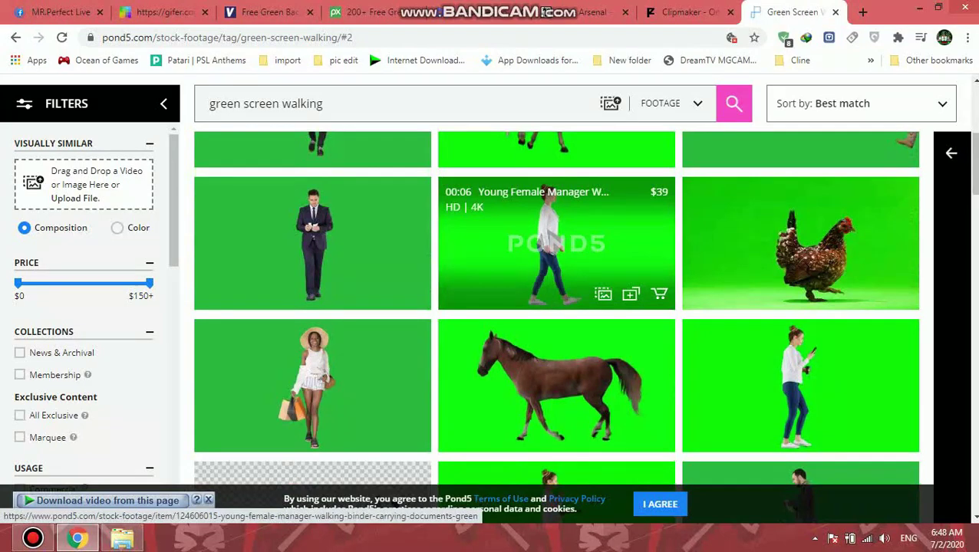
scroll(556, 246, "down", 4)
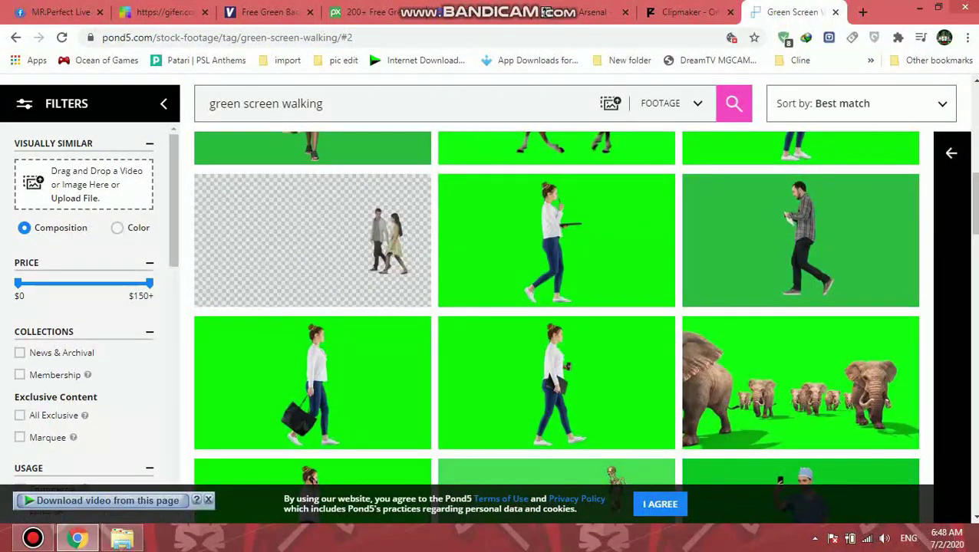
scroll(800, 238, "down", 4)
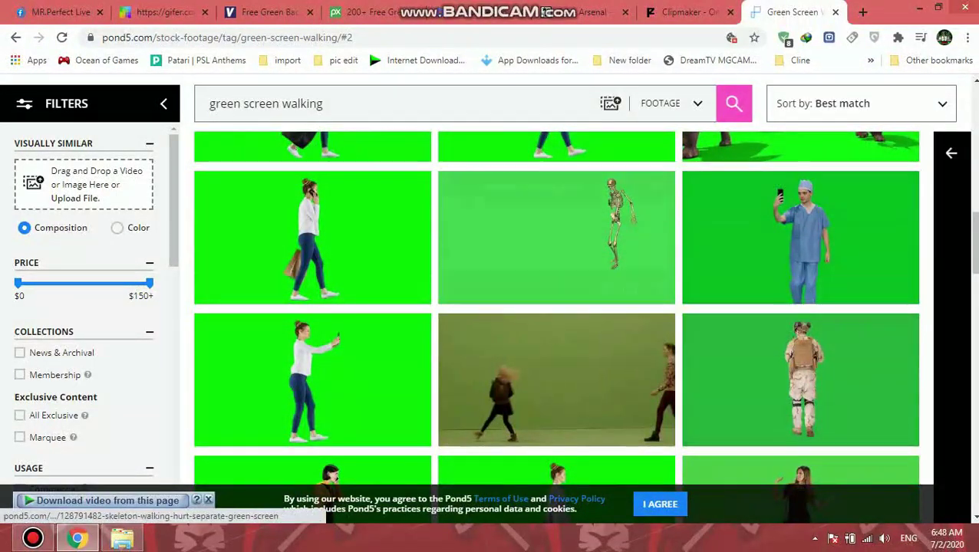
scroll(556, 238, "down", 2)
scroll(557, 235, "down", 2)
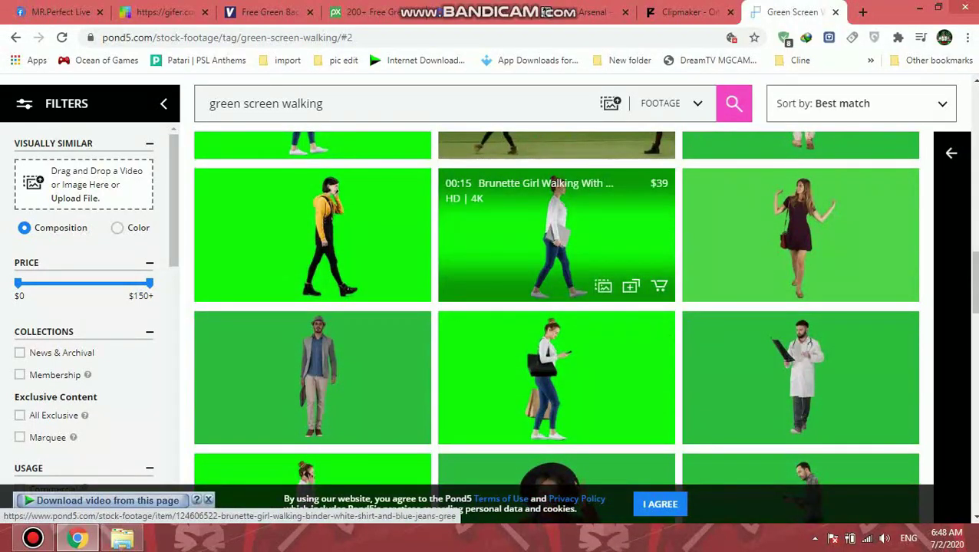
scroll(556, 236, "down", 6)
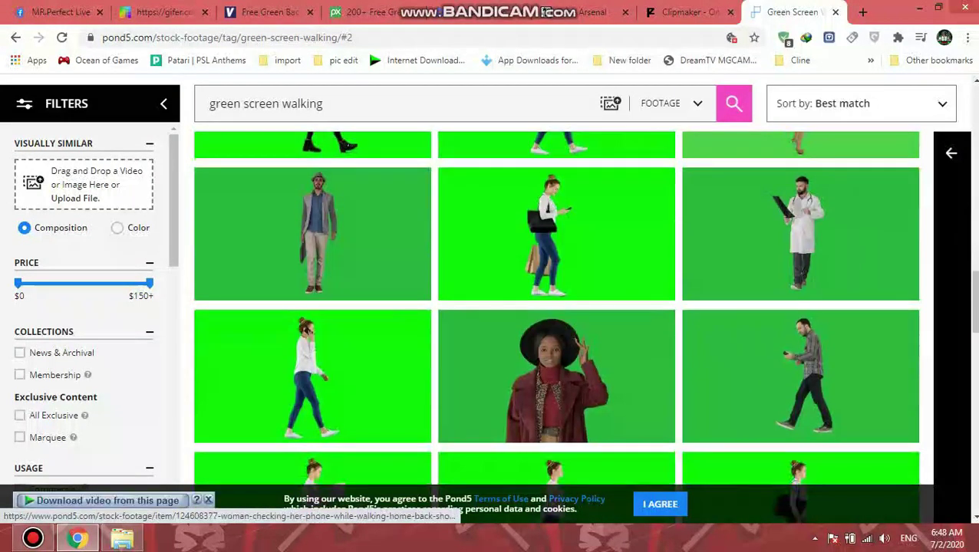
scroll(556, 230, "down", 4)
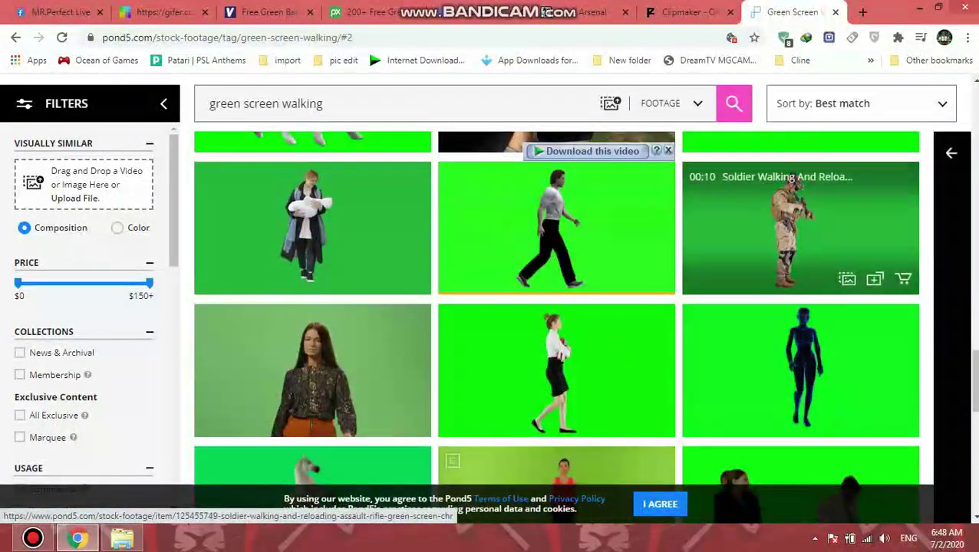
scroll(556, 368, "down", 6)
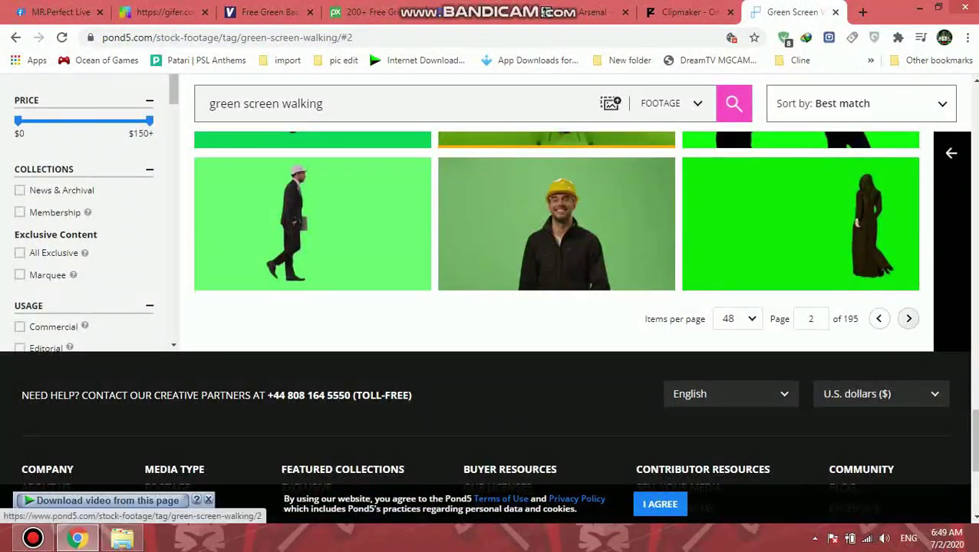
left_click(908, 318)
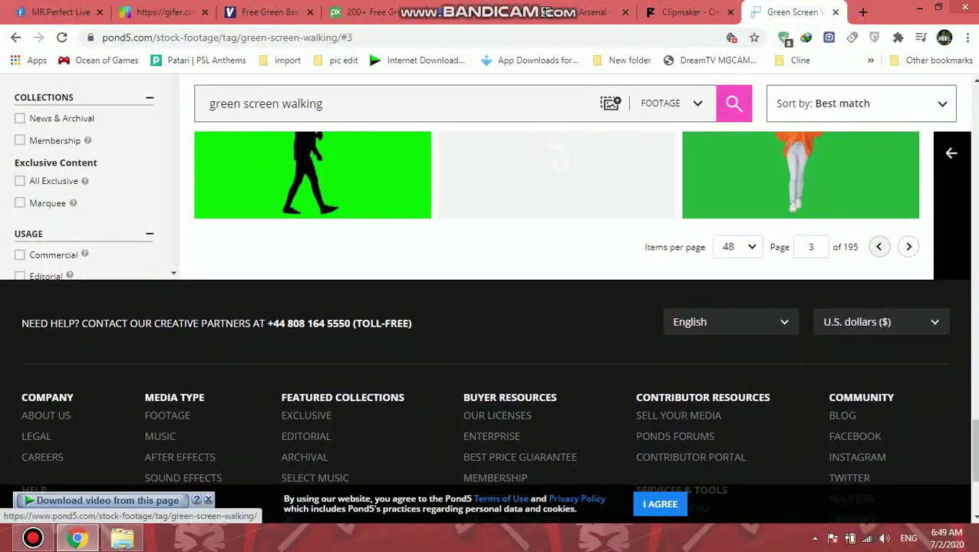
left_click(879, 246)
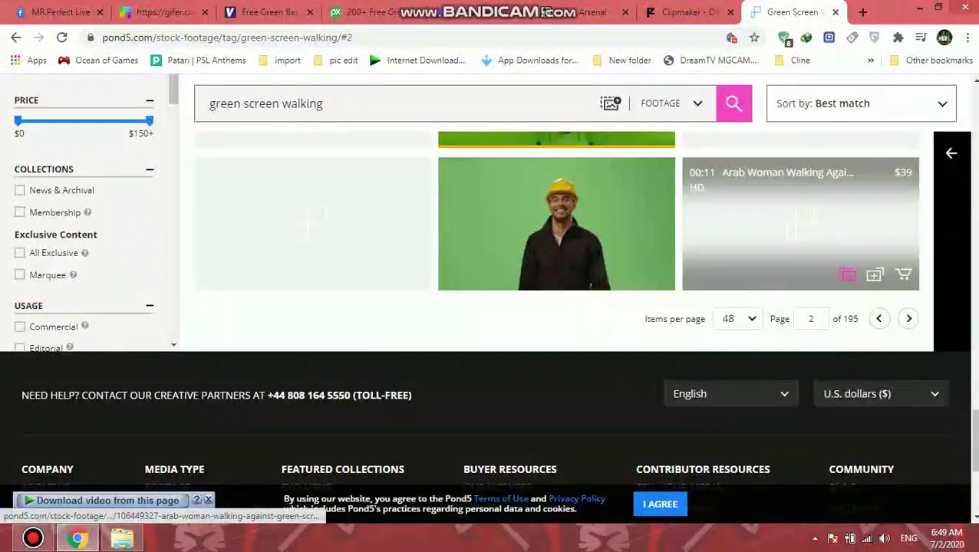
Advance to page 3 of 195 of the green screen walking results and browse it.
scroll(798, 223, "up", 1)
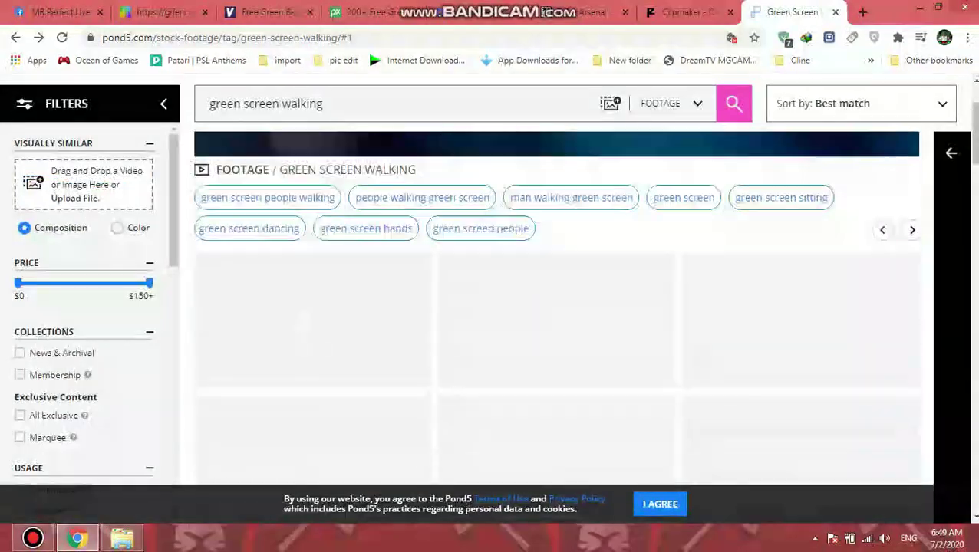
scroll(801, 261, "down", 6)
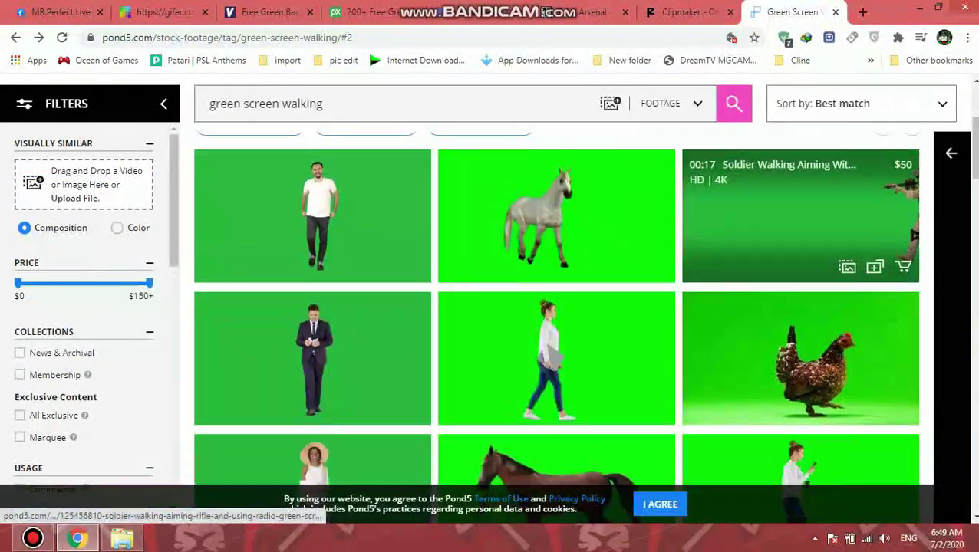
scroll(800, 260, "down", 6)
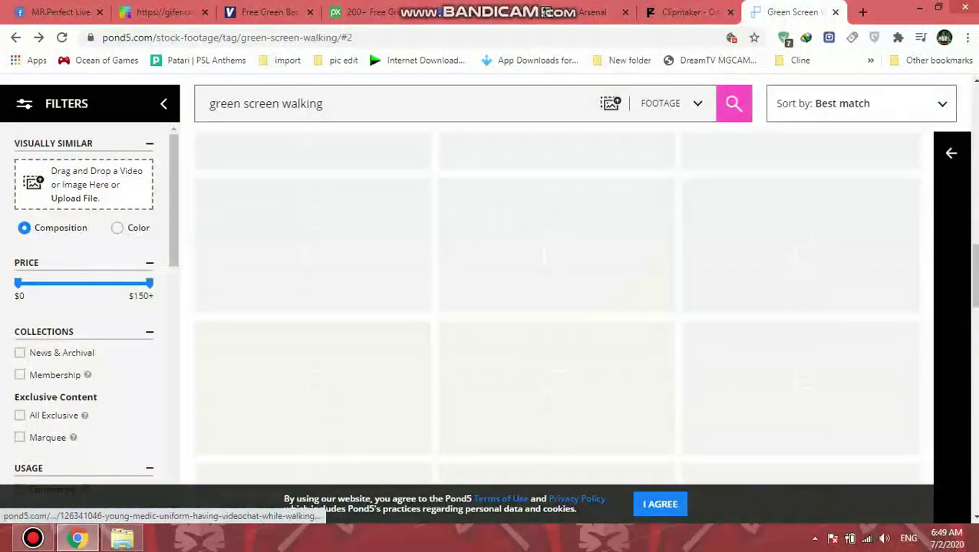
scroll(800, 261, "down", 10)
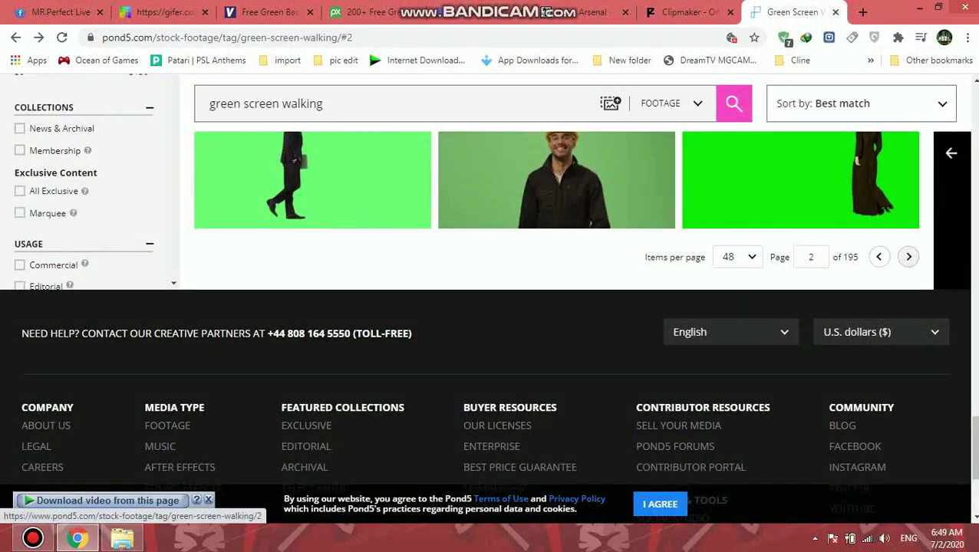
left_click(908, 257)
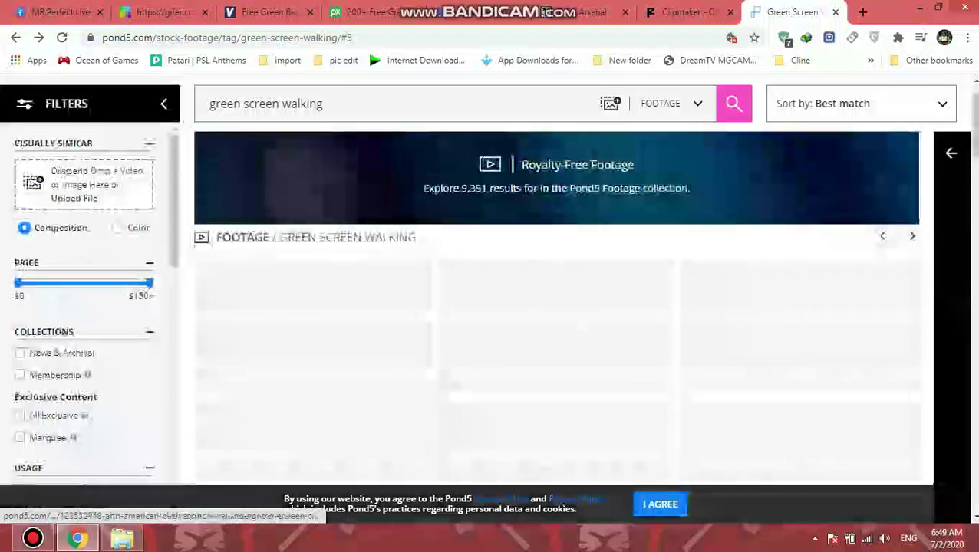
scroll(801, 169, "down", 3)
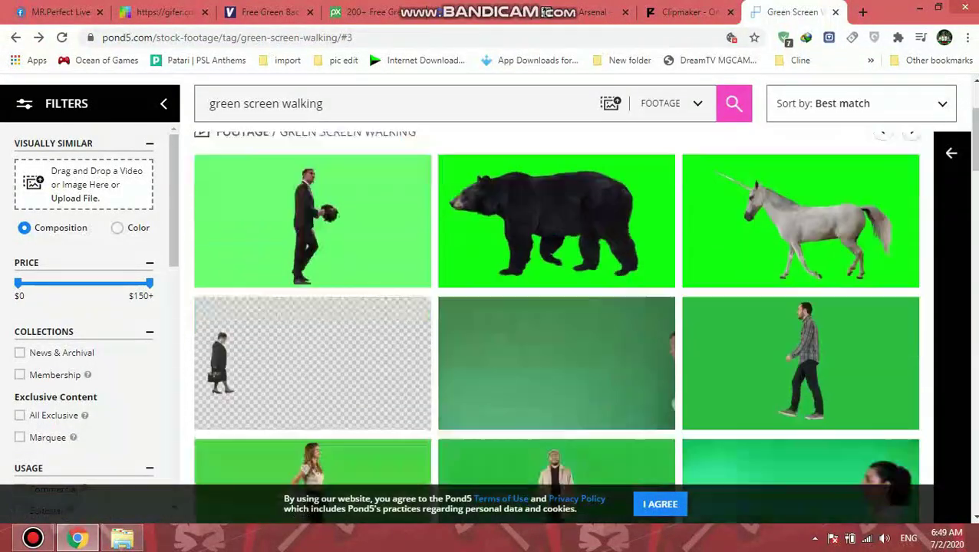
scroll(801, 269, "down", 2)
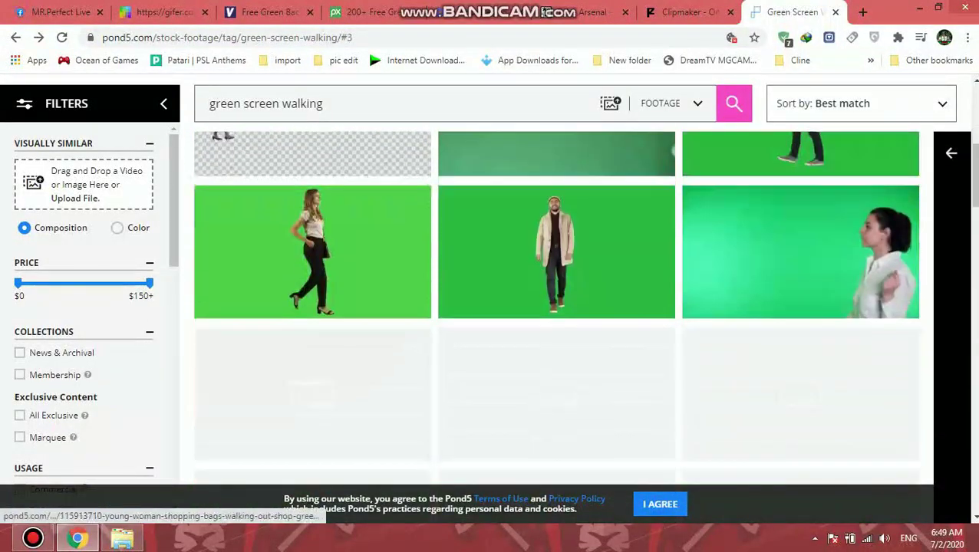
scroll(800, 383, "up", 3)
scroll(800, 430, "down", 1)
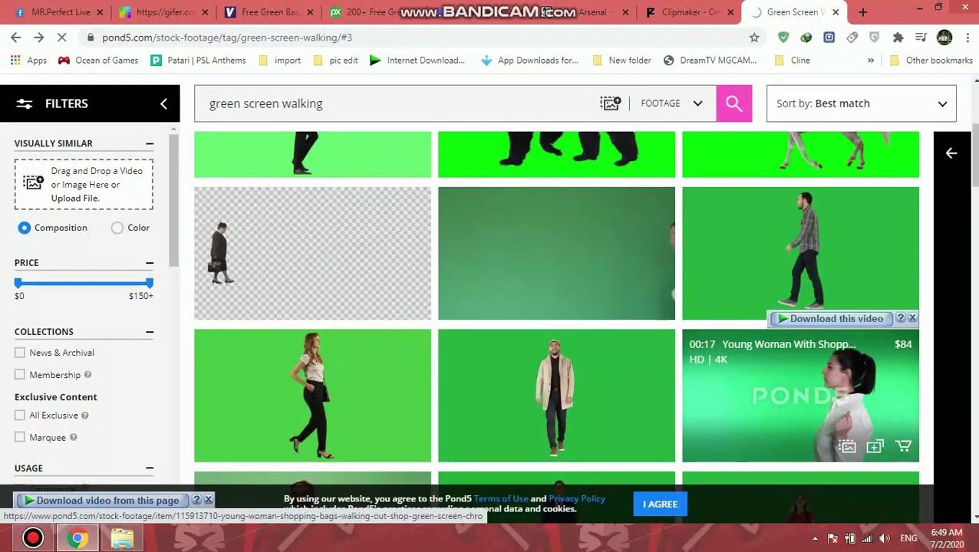
Preview the 'Young Woman With Shopping Bags' clip and scroll around its page.
left_click(801, 399)
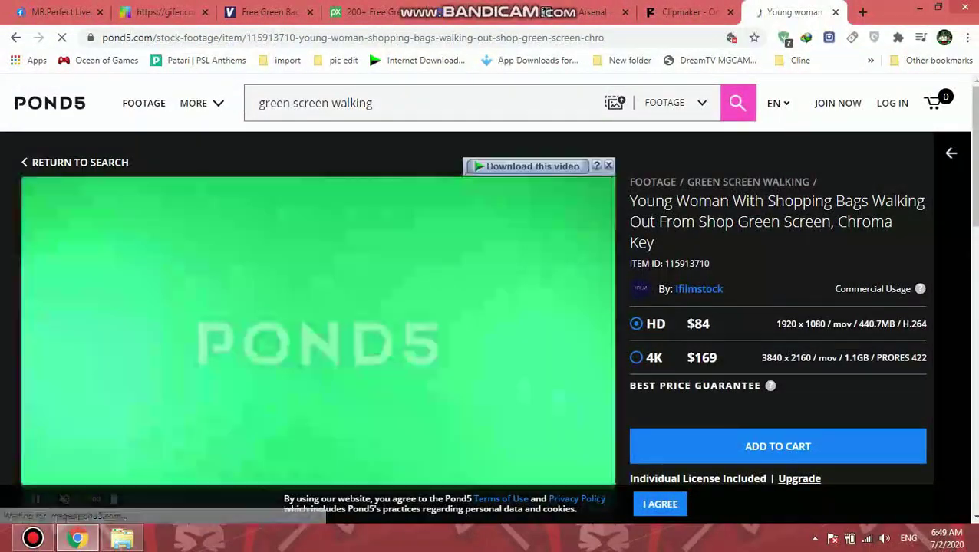
scroll(491, 307, "down", 2)
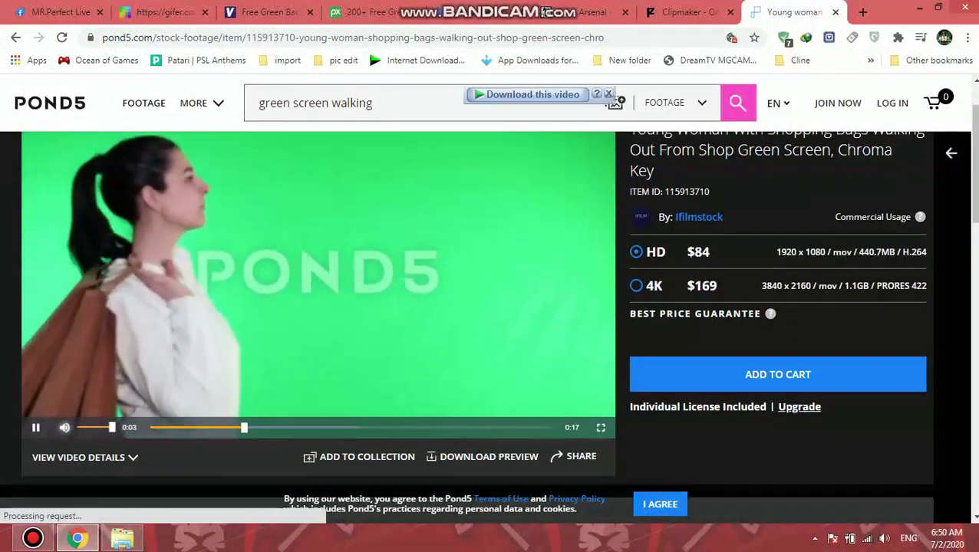
scroll(319, 307, "up", 1)
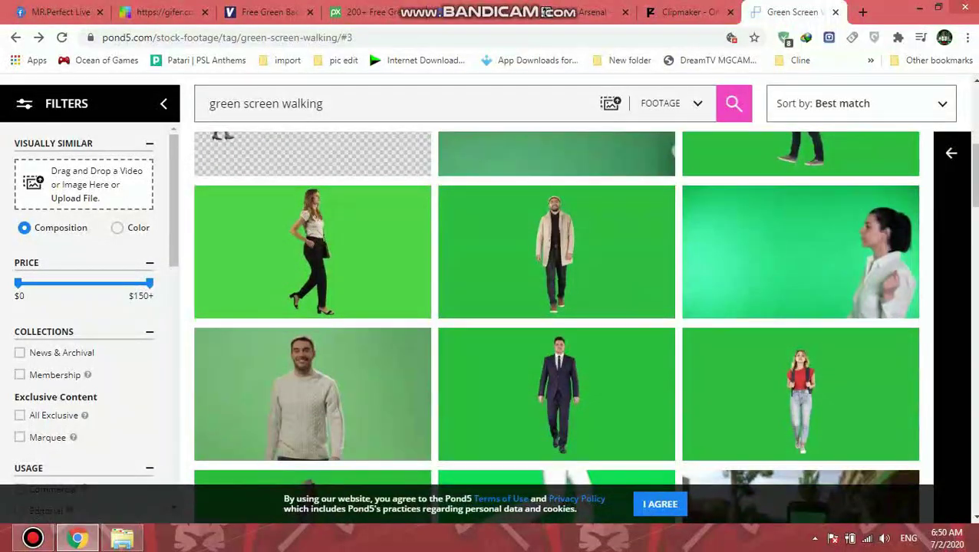
scroll(291, 292, "down", 5)
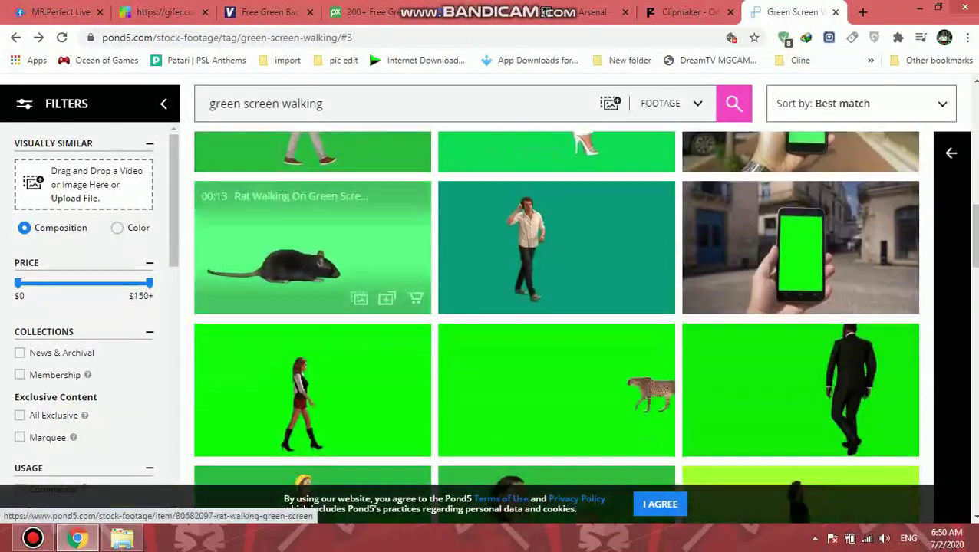
scroll(307, 284, "down", 6)
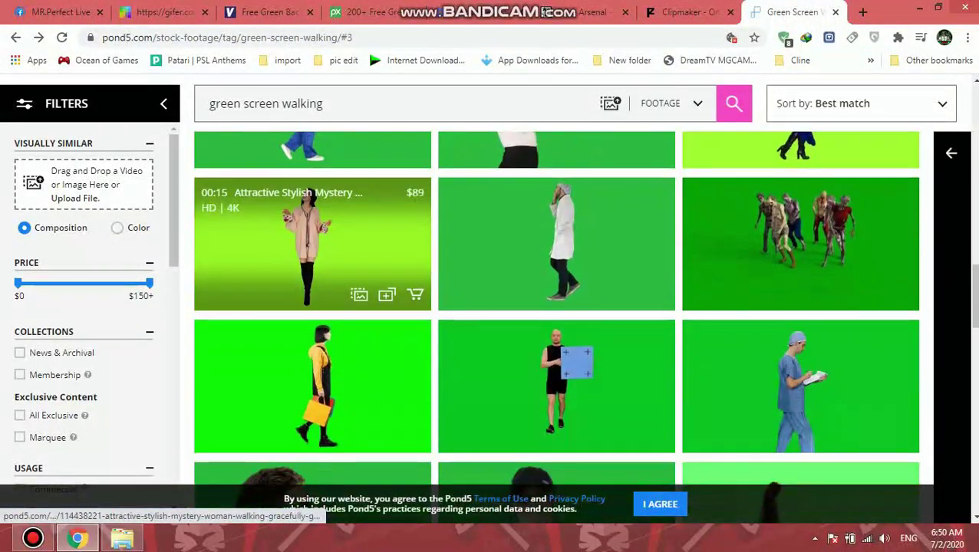
scroll(313, 244, "up", 12)
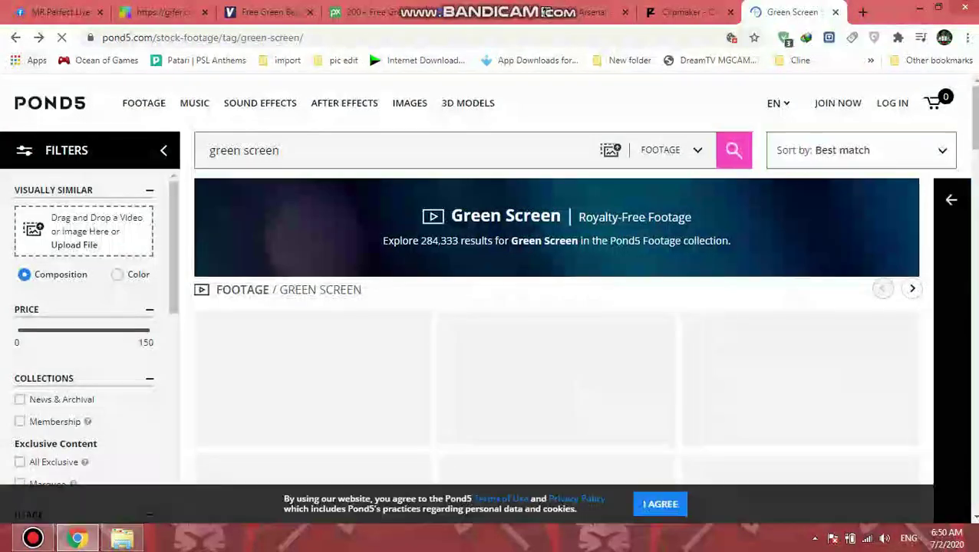
Go back and scroll through the Green Screen Hands footage results.
key("alt+Left")
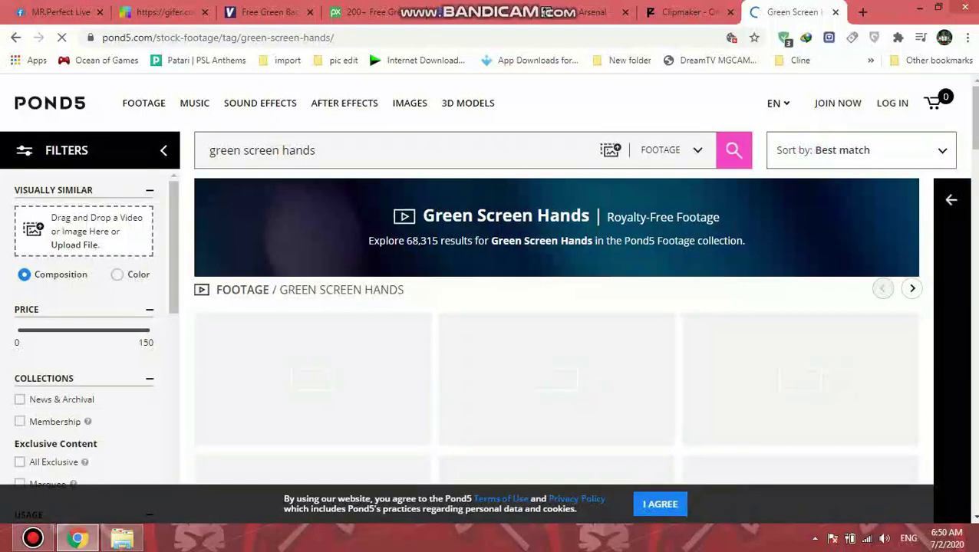
scroll(557, 384, "down", 5)
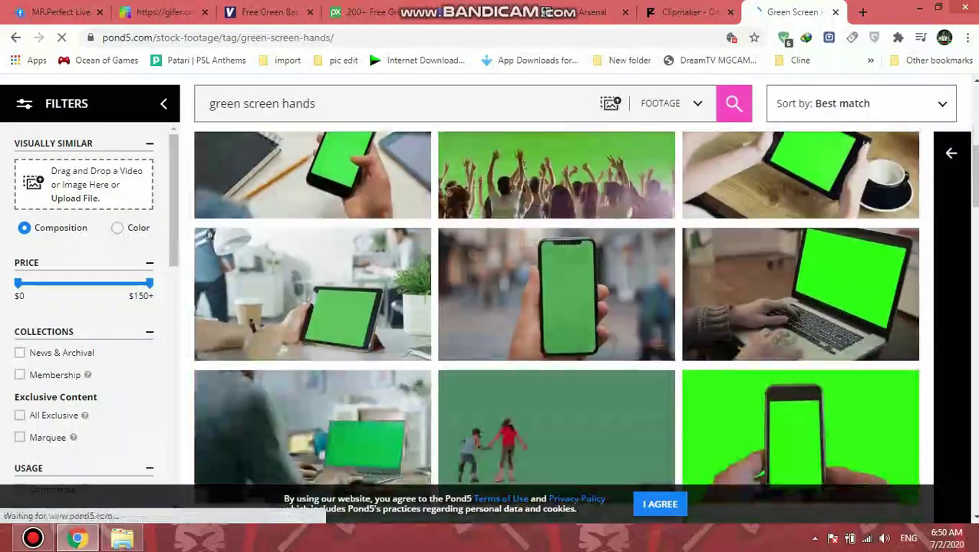
scroll(556, 384, "up", 5)
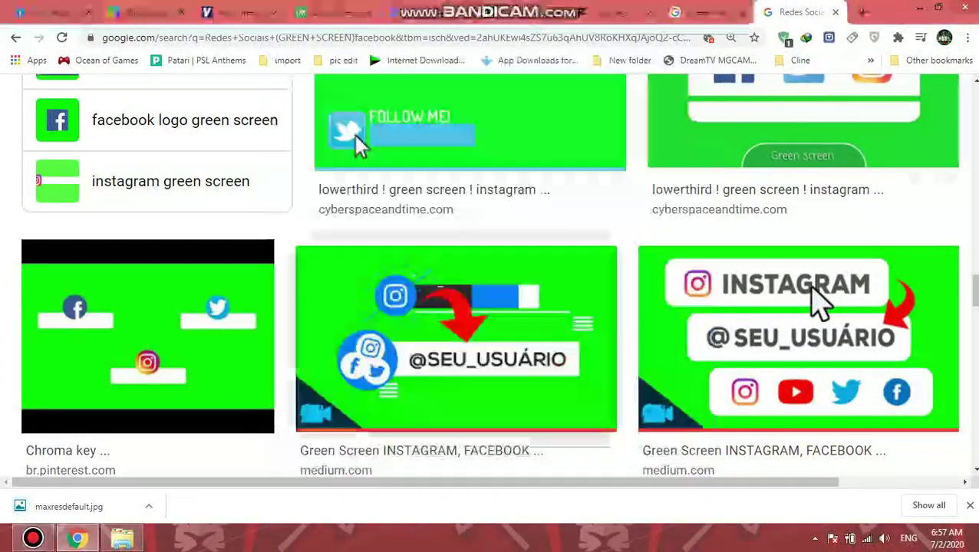
Save the Facebook lower-third and the Facebook/Instagram/YouTube lower-third images into the green folder.
scroll(489, 276, "up", 4)
scroll(490, 276, "up", 4)
scroll(490, 277, "down", 1)
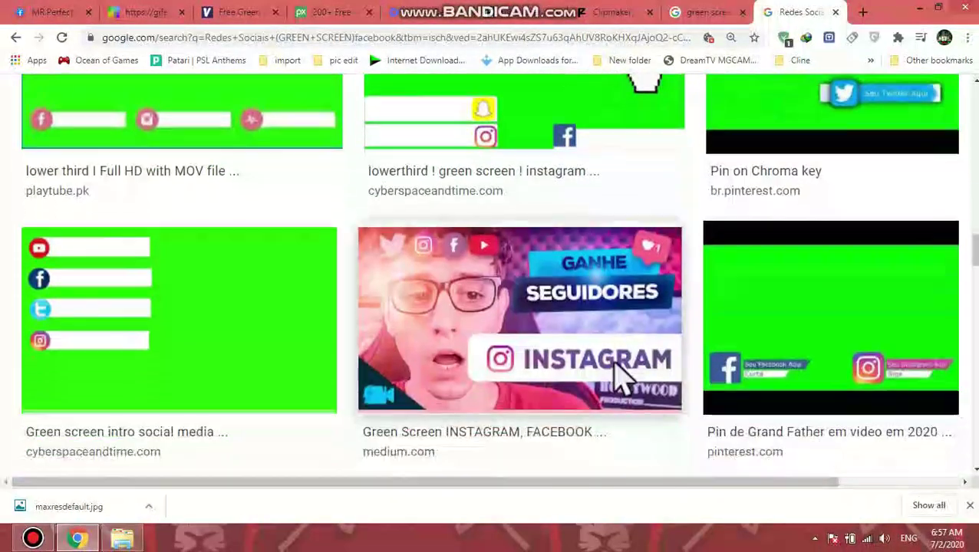
scroll(490, 277, "up", 5)
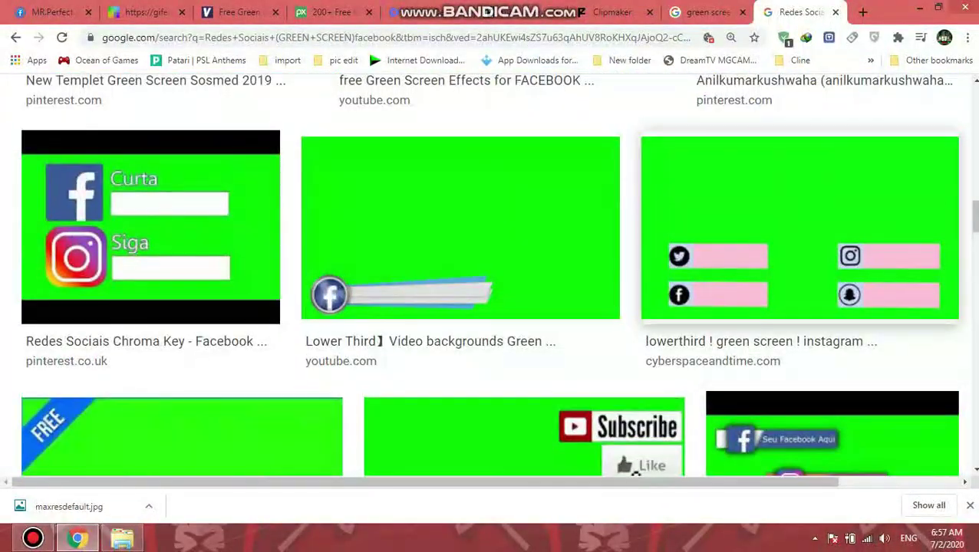
scroll(460, 269, "up", 1)
left_click(461, 307)
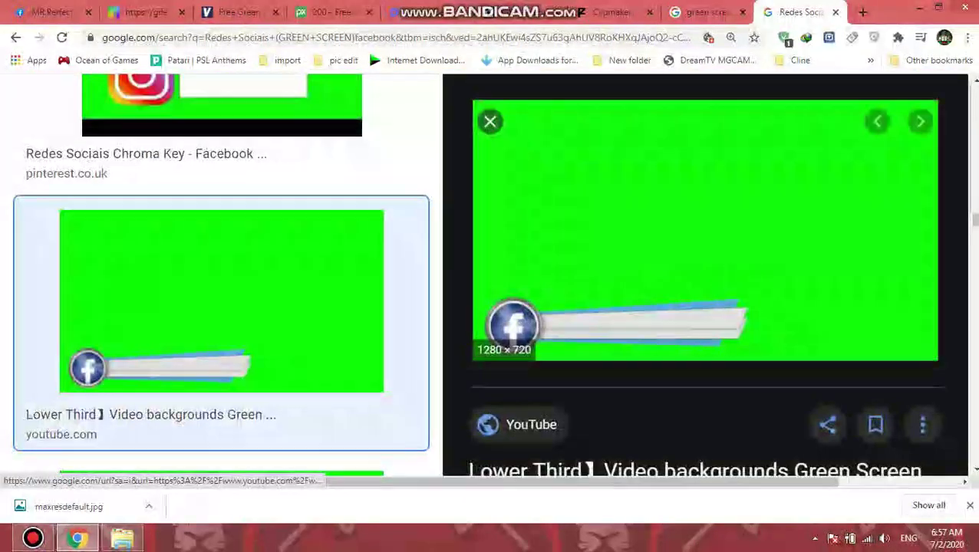
scroll(702, 230, "down", 2)
scroll(702, 230, "up", 2)
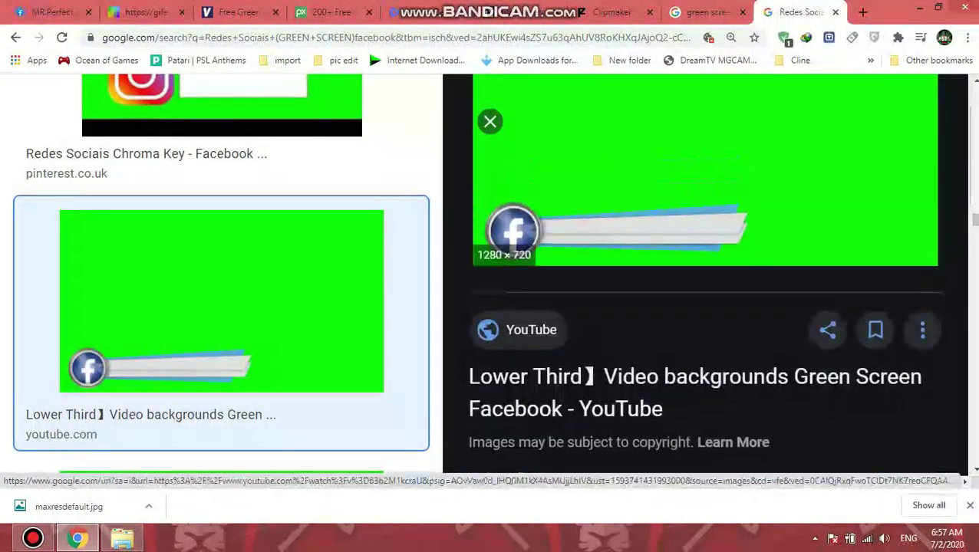
right_click(702, 209)
left_click(756, 361)
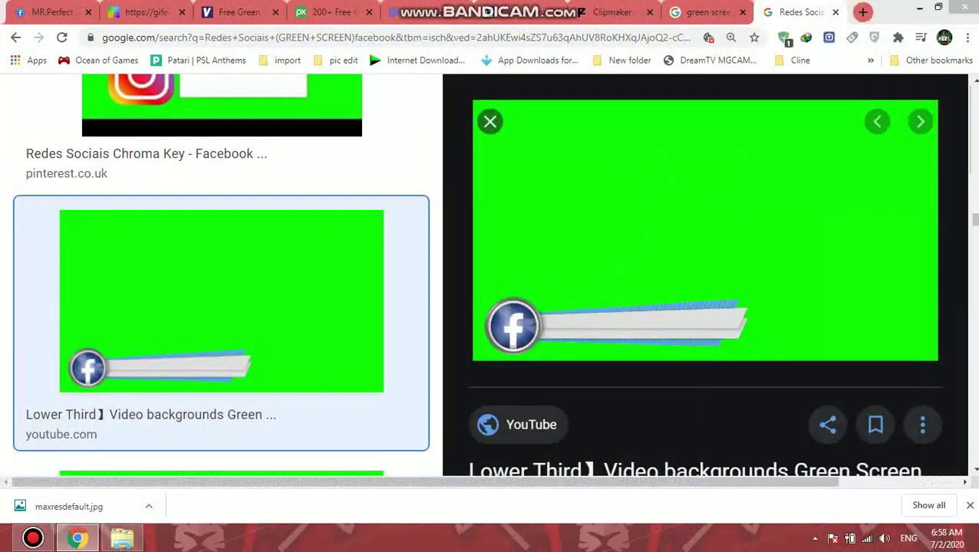
key("Return")
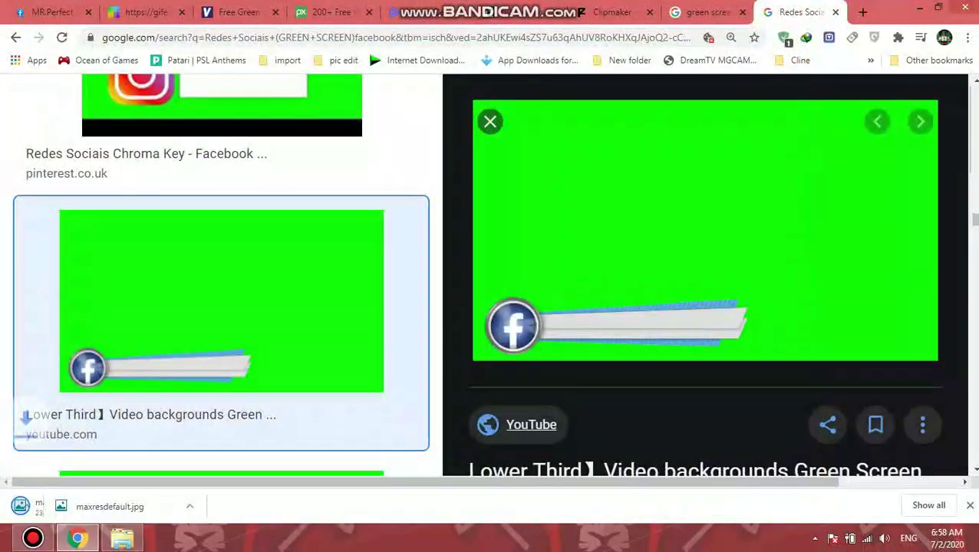
scroll(481, 248, "down", 5)
scroll(488, 120, "down", 5)
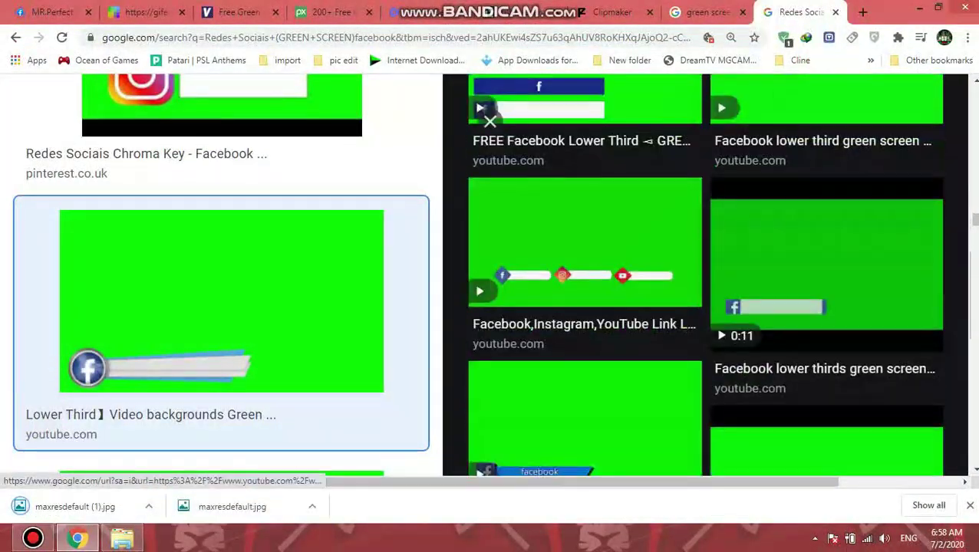
scroll(492, 121, "up", 2)
left_click(583, 169)
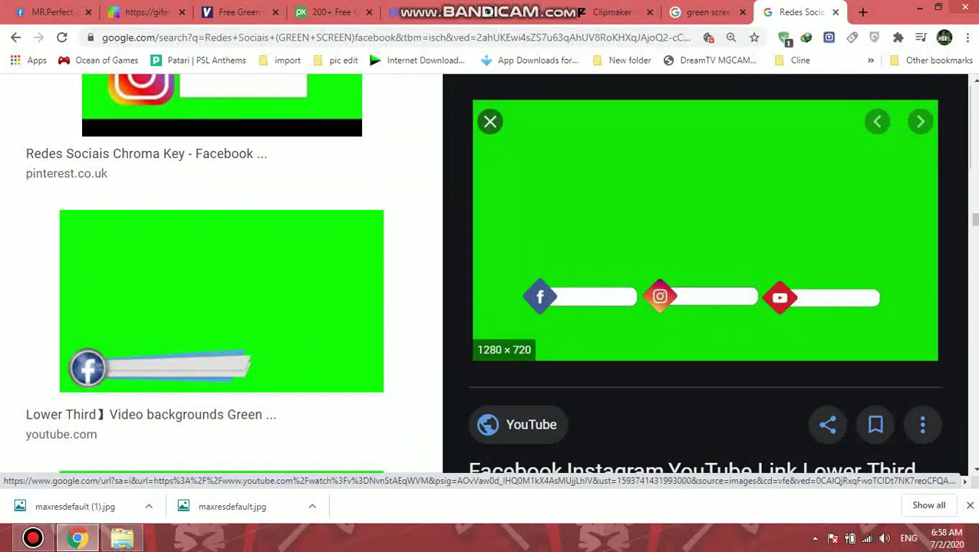
right_click(652, 298)
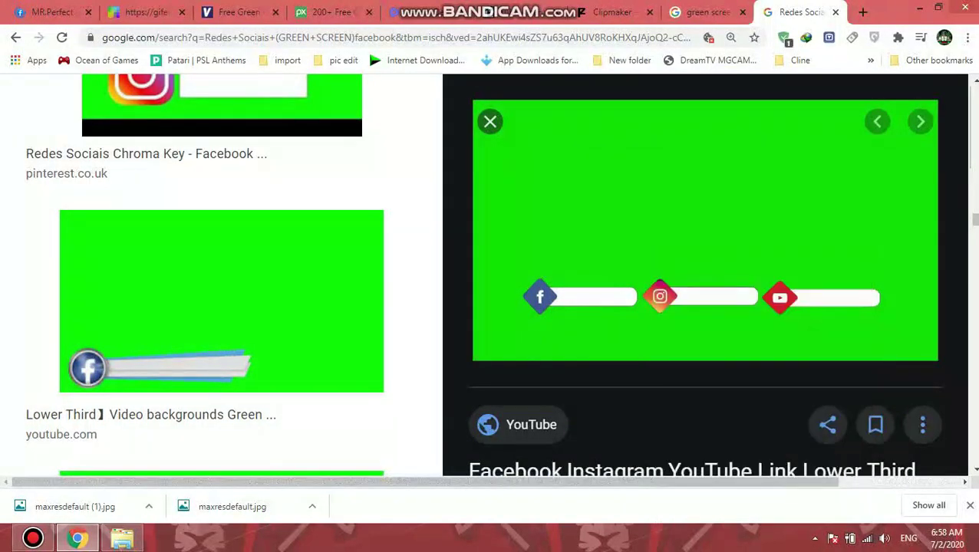
left_click(699, 396)
key("Return")
Save the Following, Follow me on Instagram and Social media green screen images as maxresdefault (3)–(5).
scroll(530, 380, "down", 5)
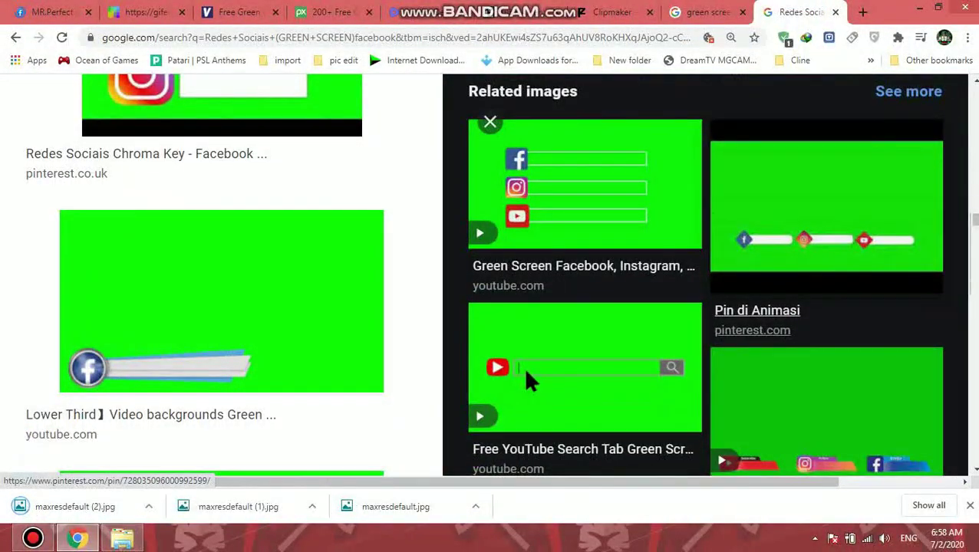
scroll(528, 379, "down", 4)
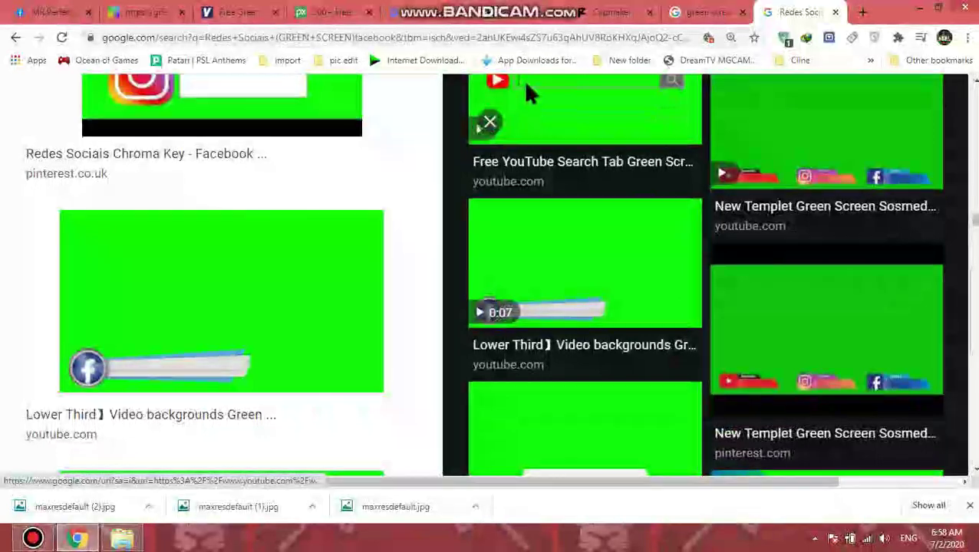
scroll(528, 91, "down", 8)
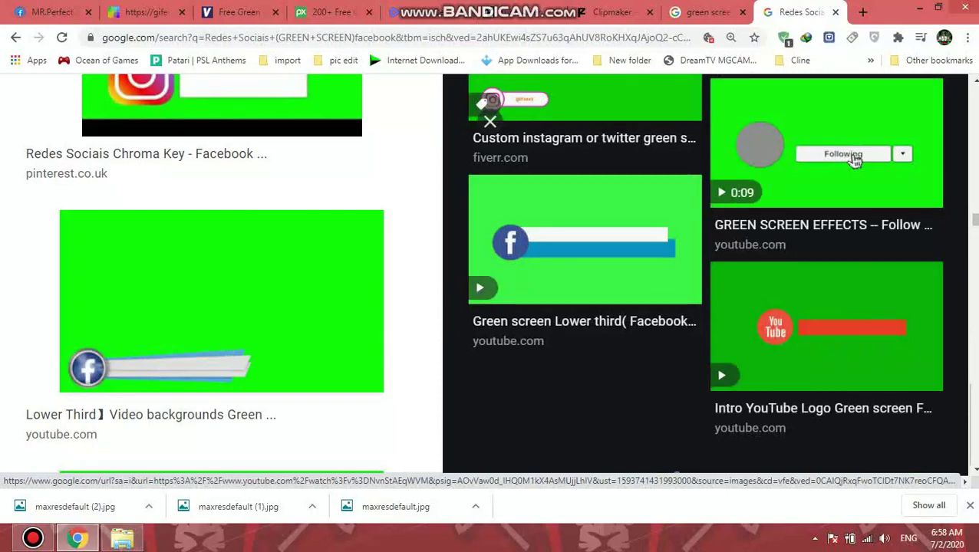
left_click(854, 159)
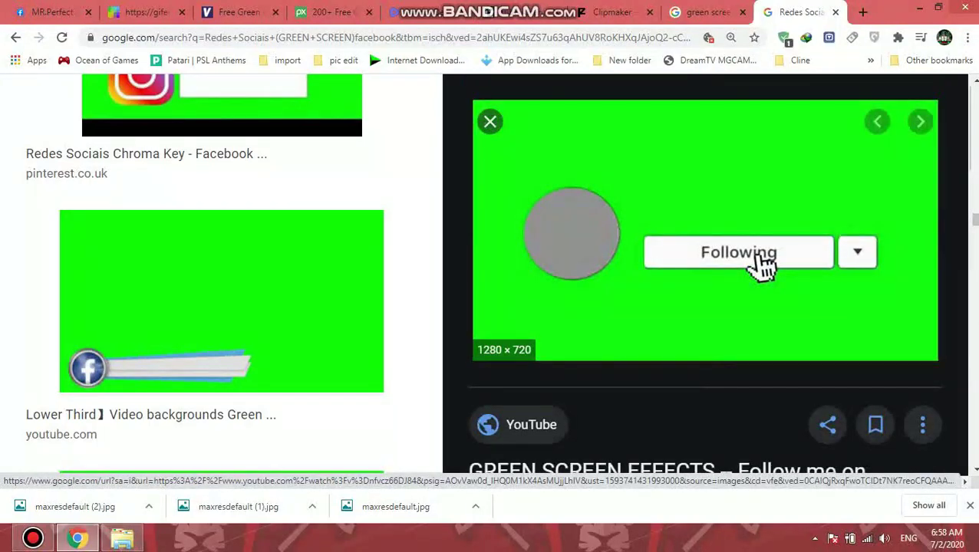
right_click(699, 232)
left_click(756, 381)
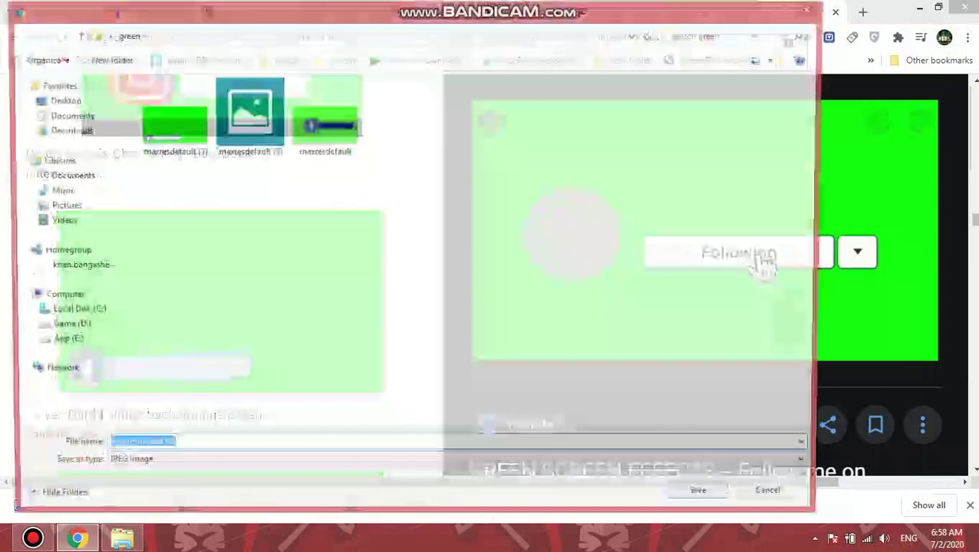
key("Return")
scroll(845, 314, "down", 10)
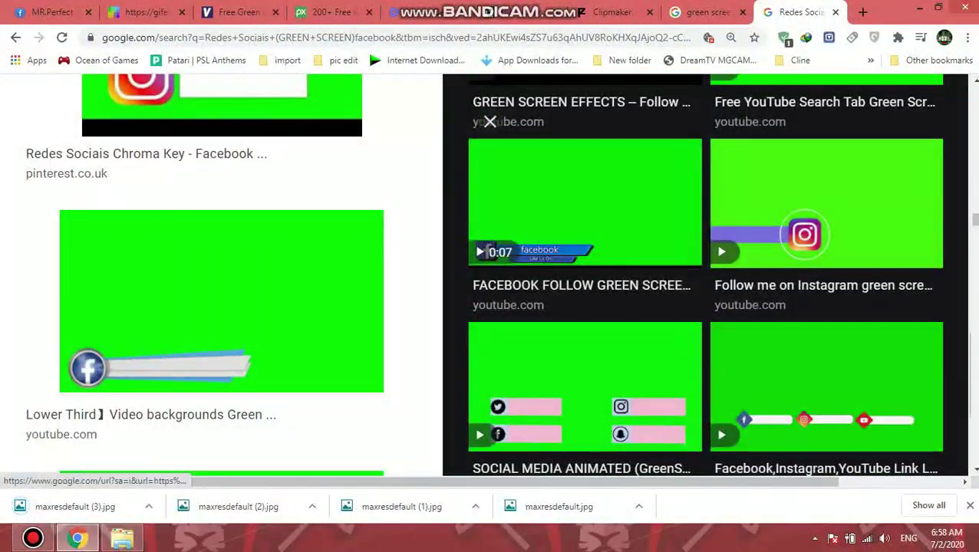
left_click(826, 204)
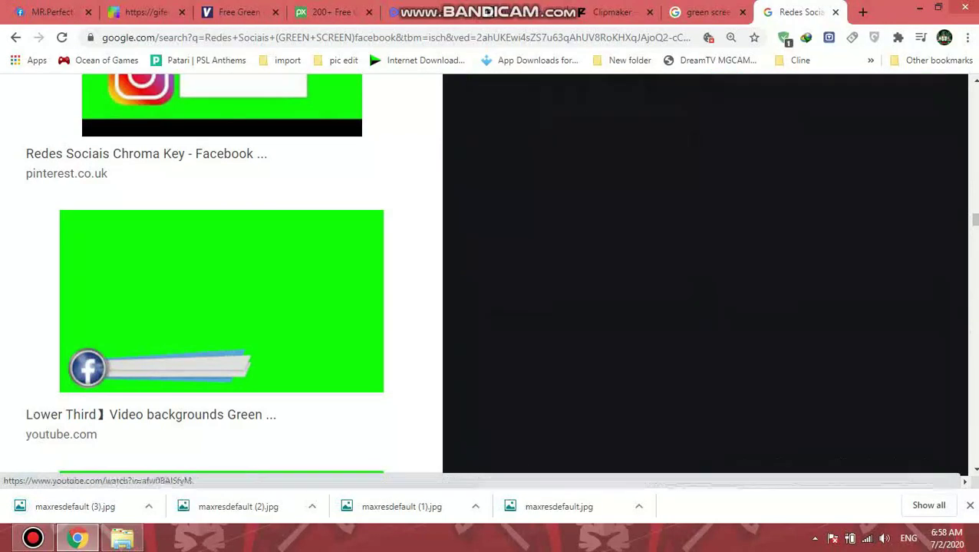
right_click(667, 230)
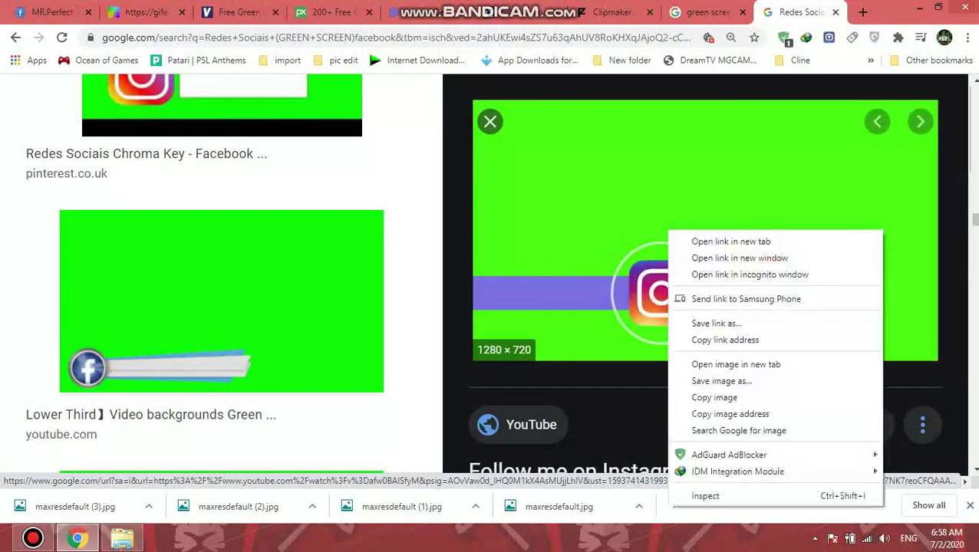
left_click(722, 381)
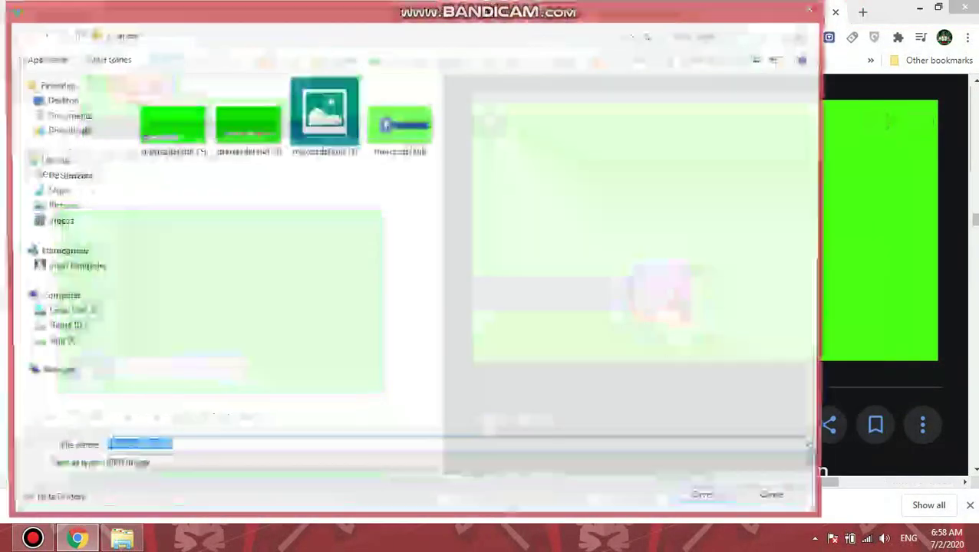
key("Return")
scroll(647, 427, "down", 10)
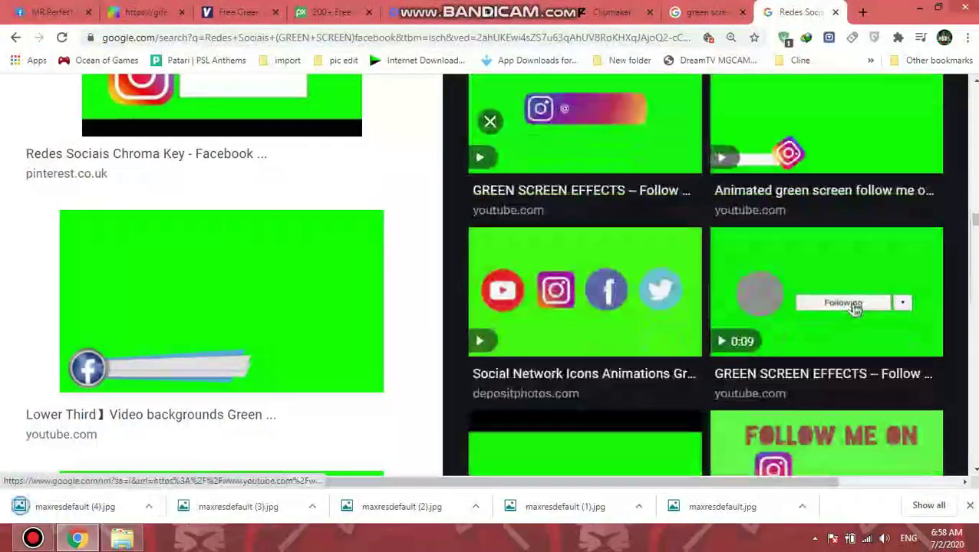
scroll(646, 428, "down", 3)
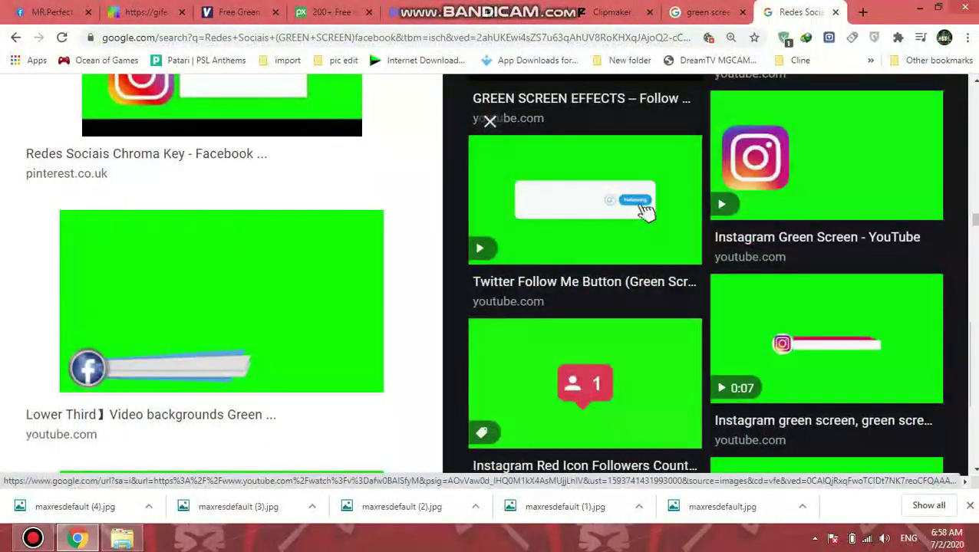
scroll(855, 166, "up", 5)
left_click(827, 332)
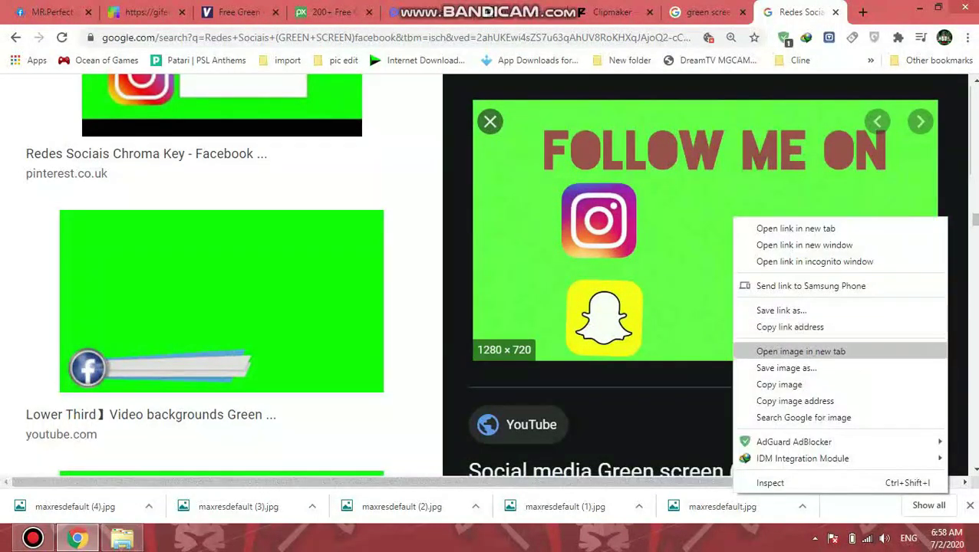
left_click(787, 368)
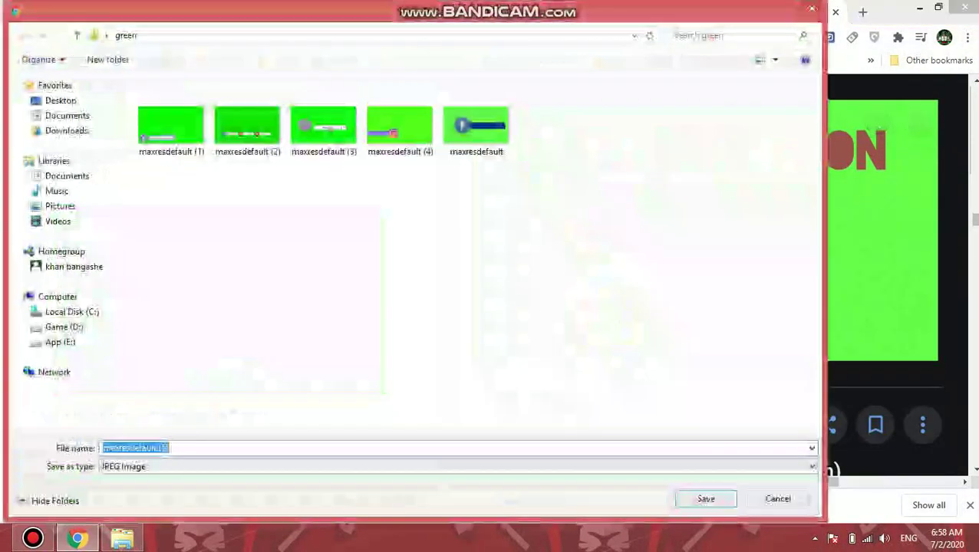
key("Return")
Browse on through the green screen effects results in the preview.
scroll(208, 269, "down", 15)
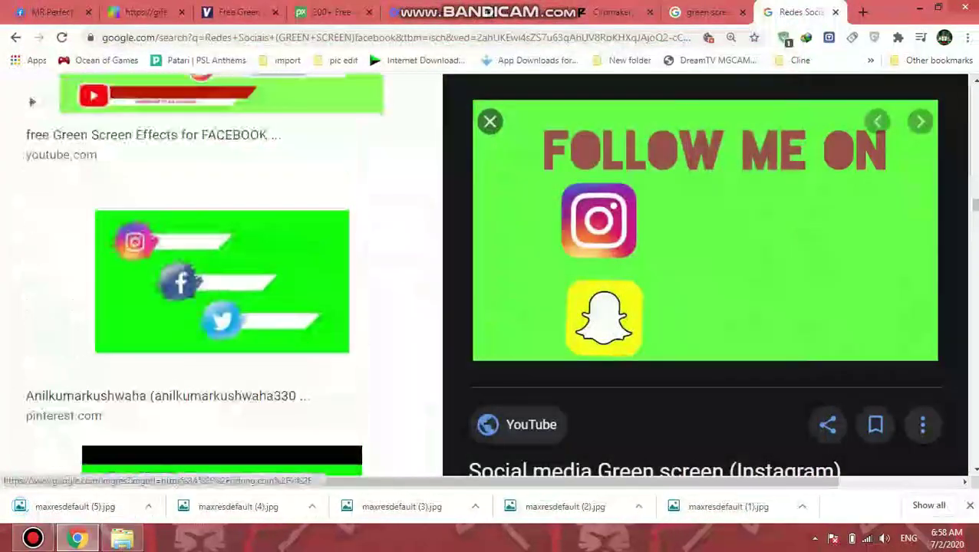
scroll(207, 269, "down", 10)
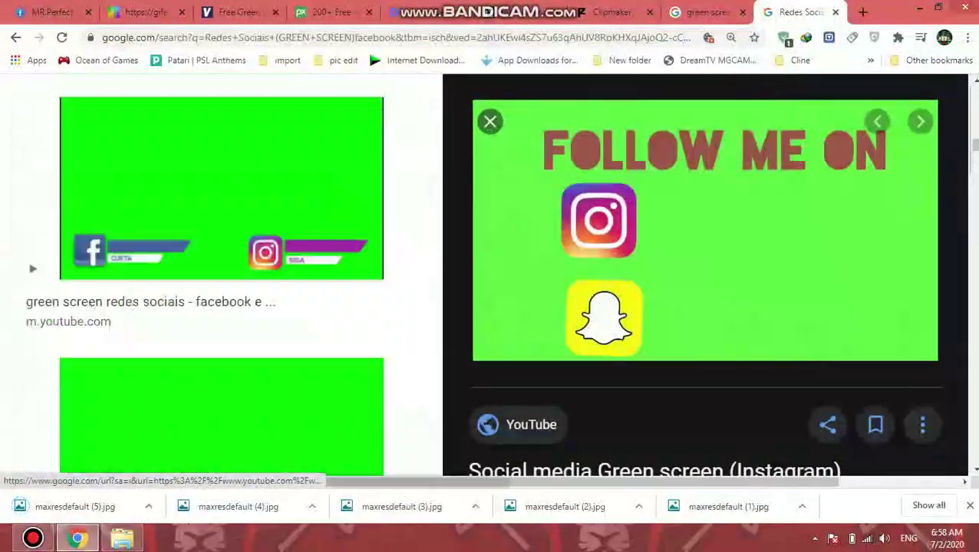
scroll(207, 268, "up", 20)
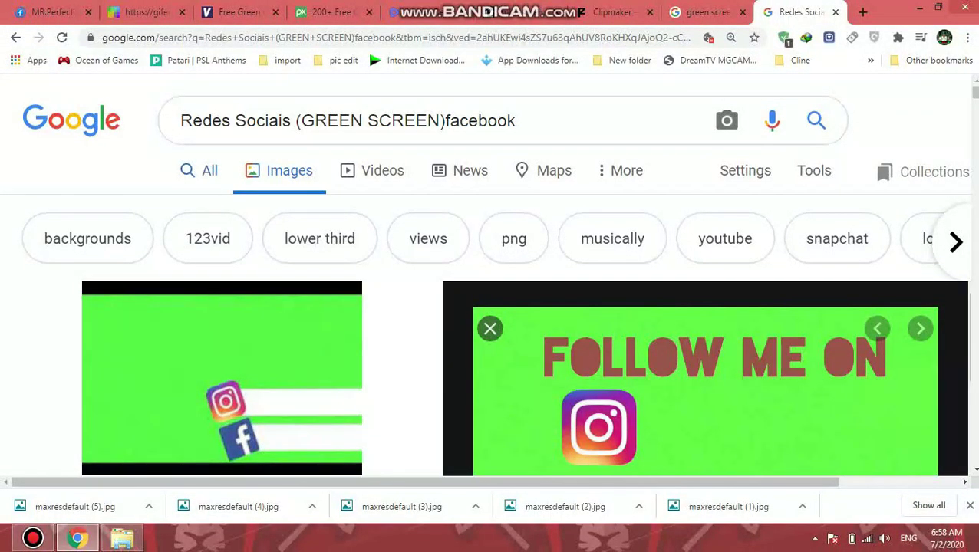
scroll(207, 269, "down", 5)
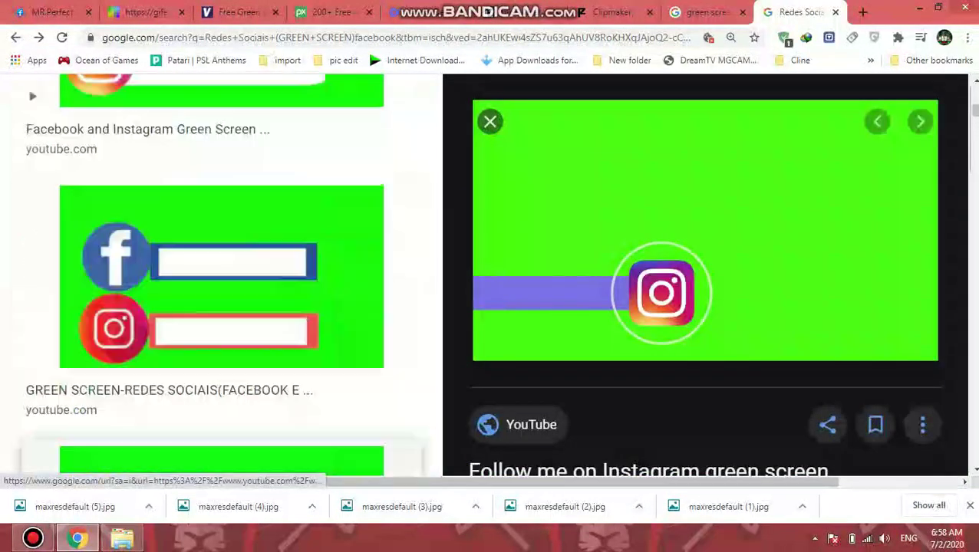
scroll(207, 269, "up", 8)
scroll(491, 307, "down", 1)
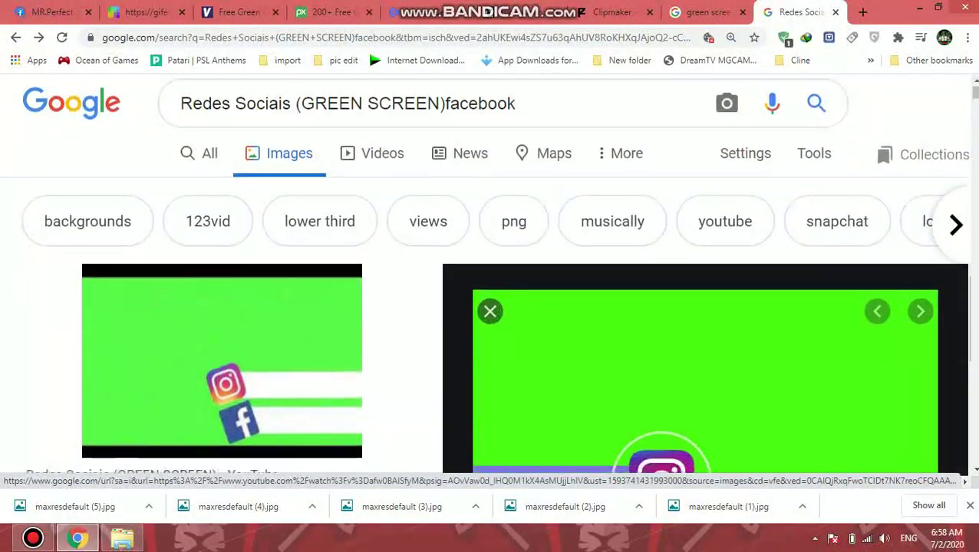
key("Right")
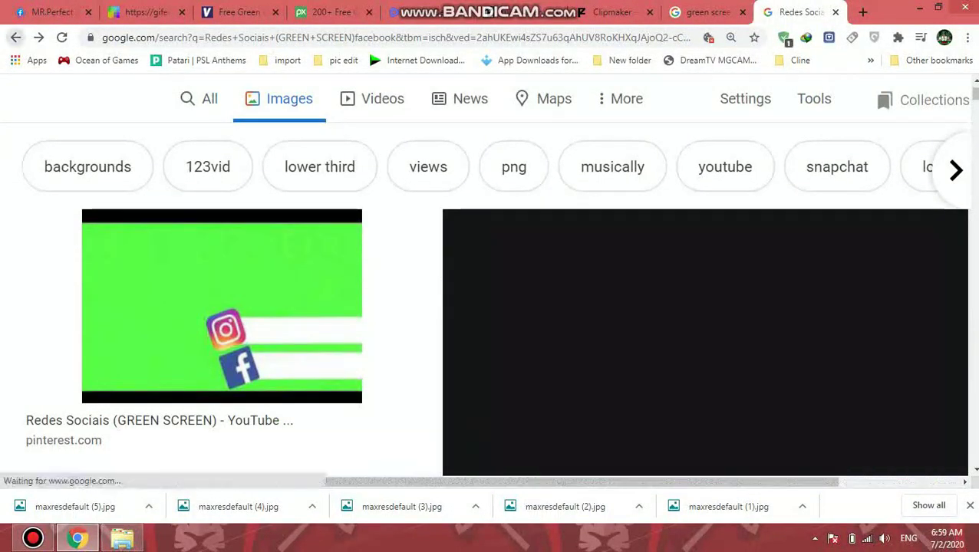
scroll(763, 264, "down", 1)
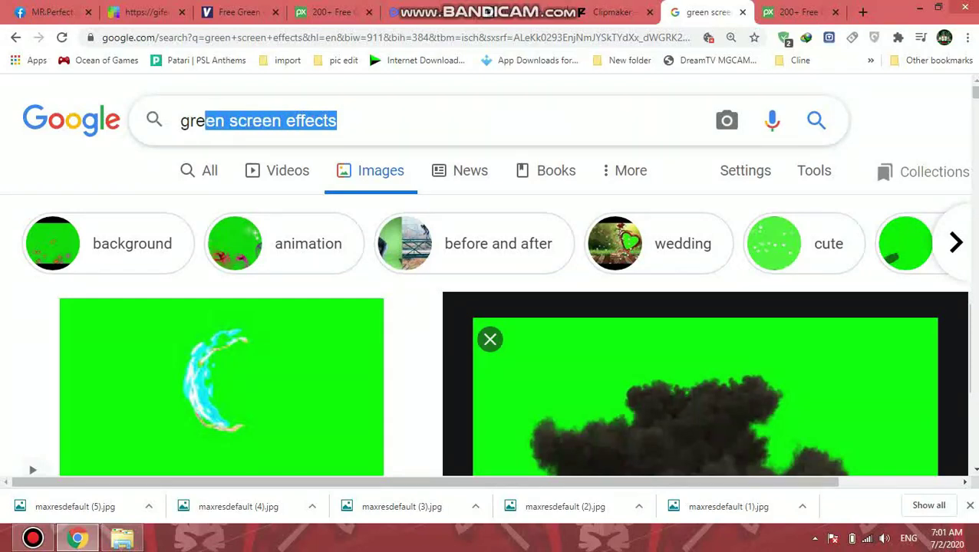
Open the Pixabay source page of the 'Blast Effect, Green Screen' smoke clip.
left_click(338, 120)
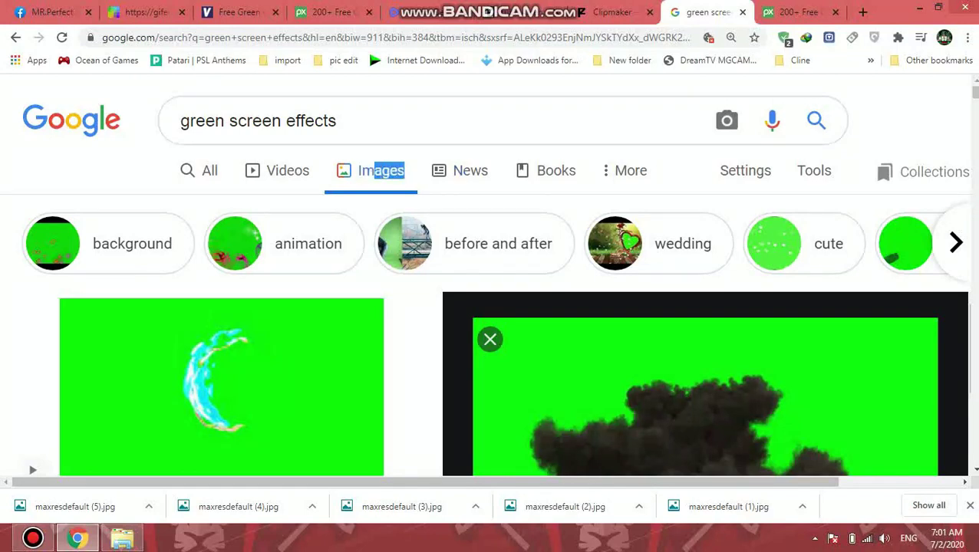
double_click(381, 170)
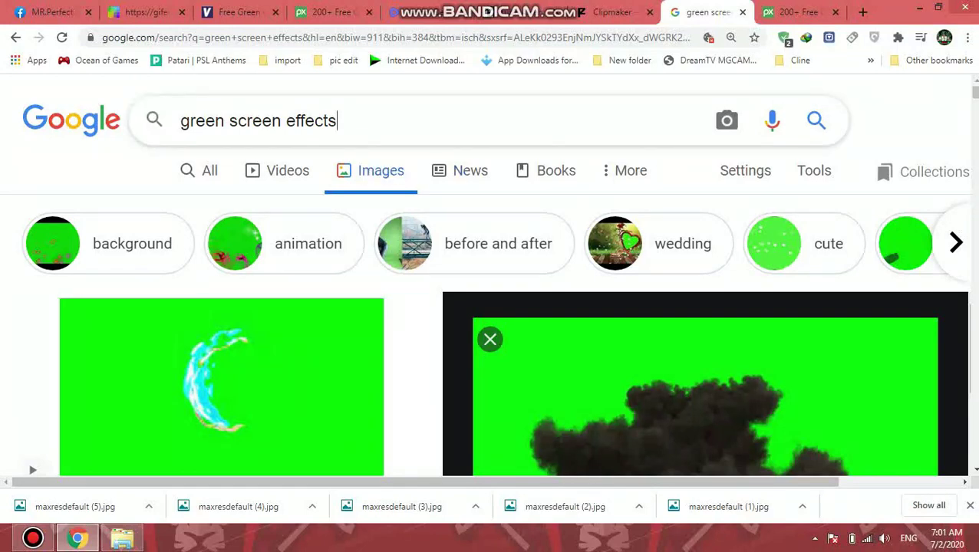
scroll(491, 306, "down", 3)
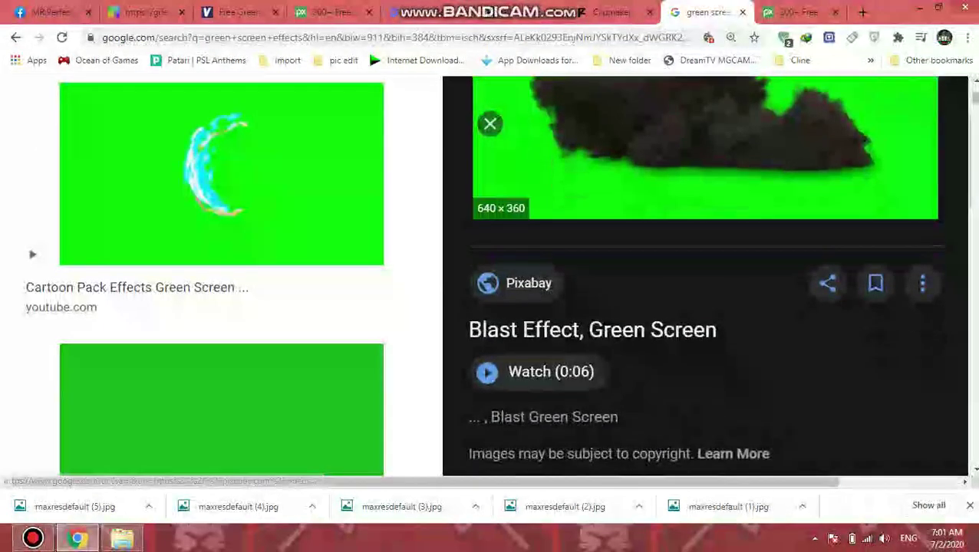
scroll(529, 426, "up", 2)
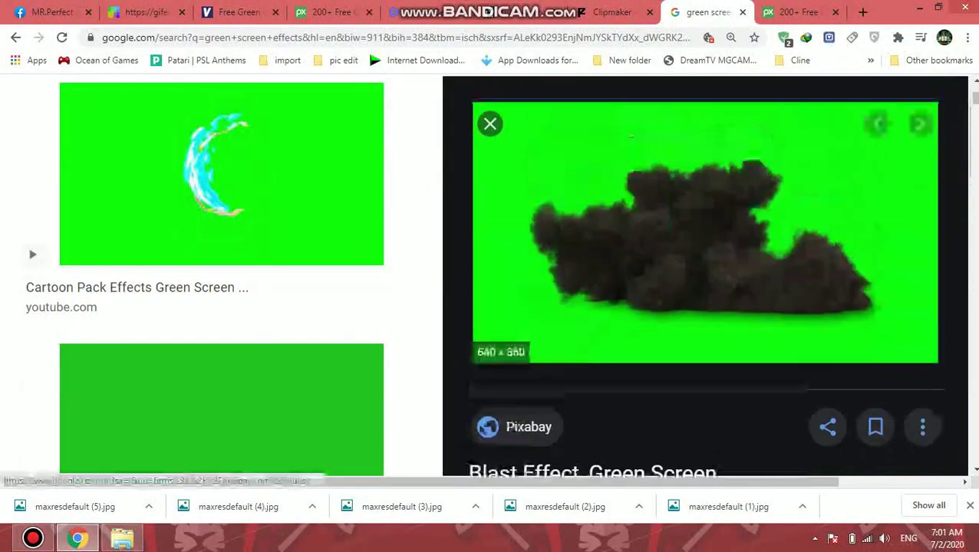
scroll(528, 426, "down", 1)
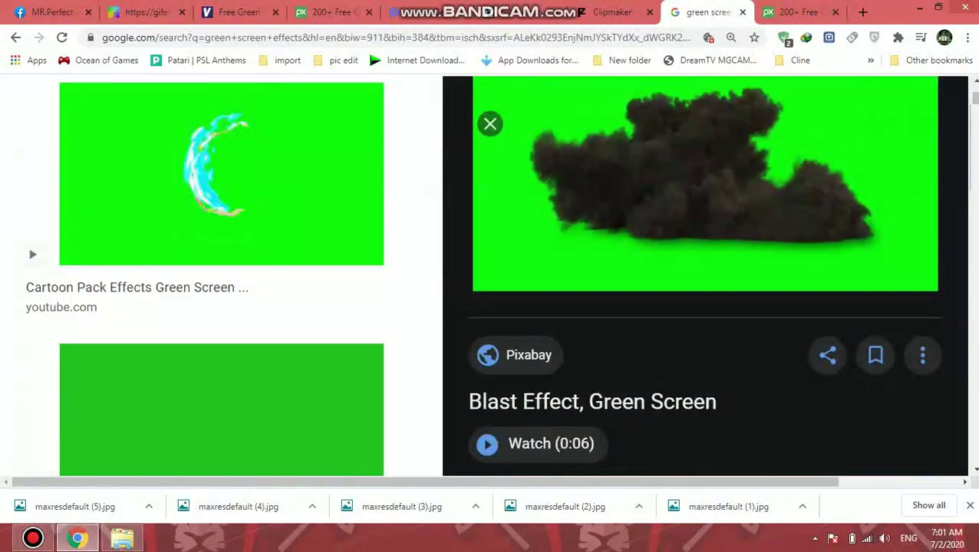
left_click(529, 442)
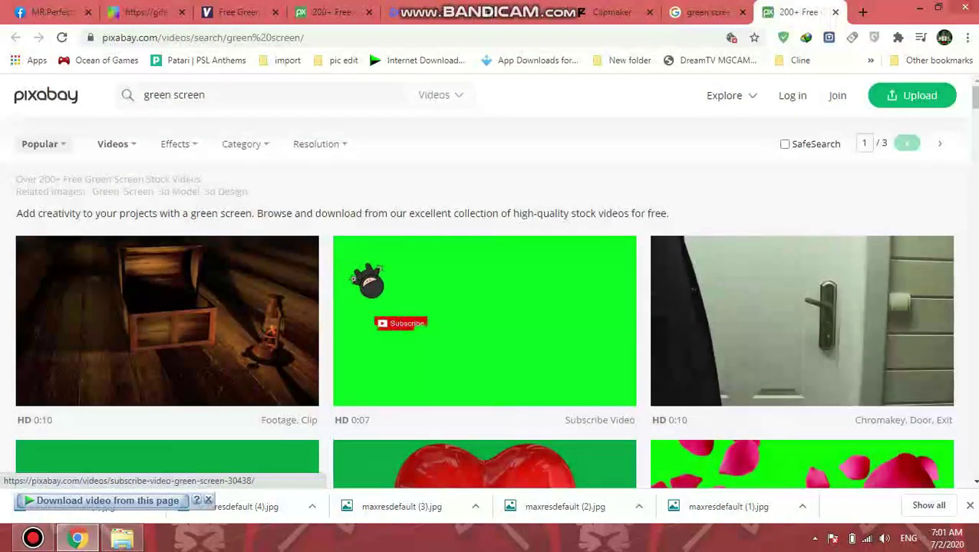
Scroll through Pixabay's green screen video results to find the Subscribe Intro Bell Icon clip.
scroll(484, 307, "down", 5)
scroll(484, 268, "down", 3)
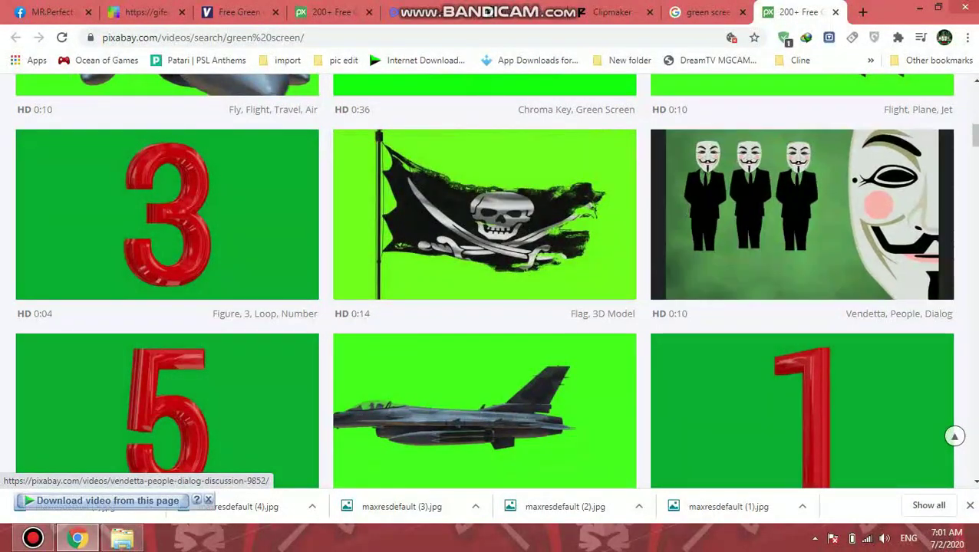
scroll(802, 215, "down", 3)
scroll(801, 215, "down", 8)
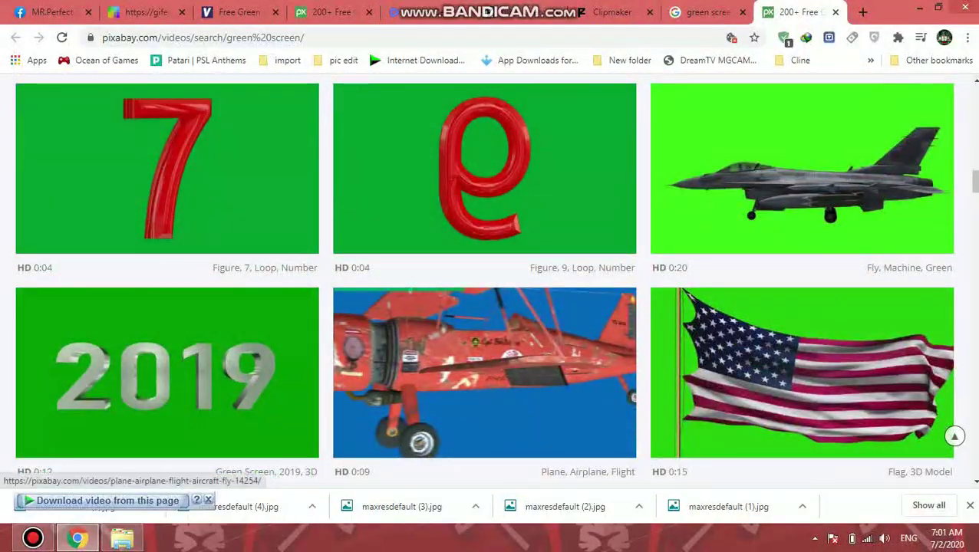
scroll(483, 299, "down", 8)
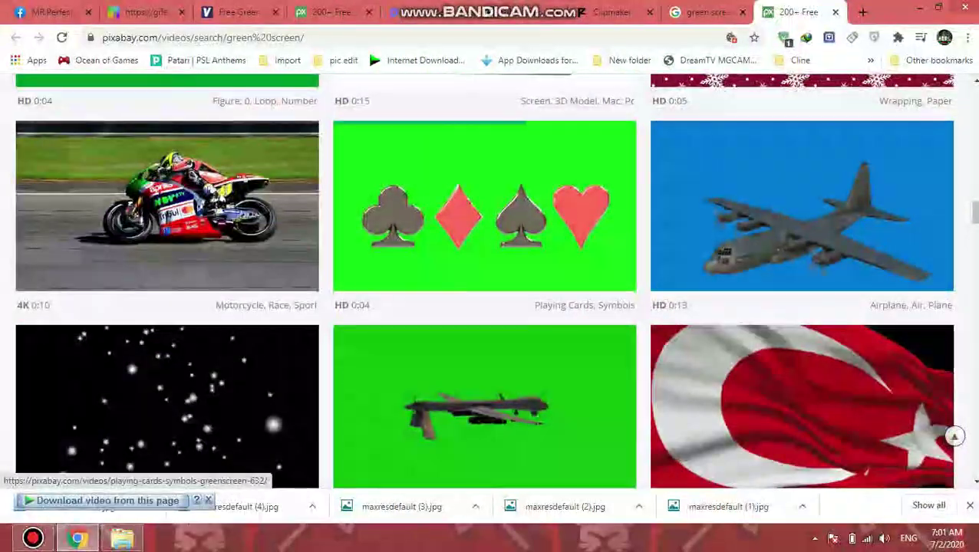
scroll(484, 300, "down", 13)
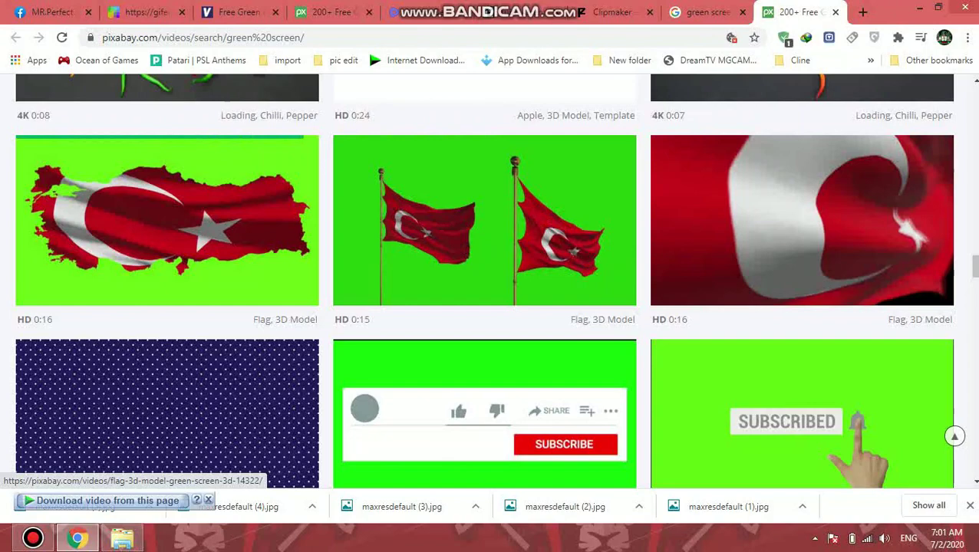
scroll(167, 230, "down", 3)
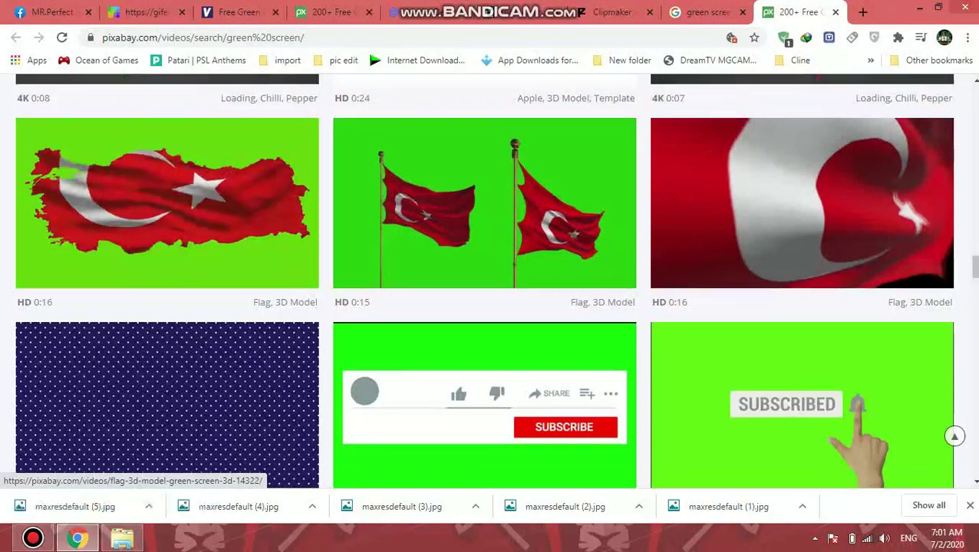
scroll(167, 230, "down", 7)
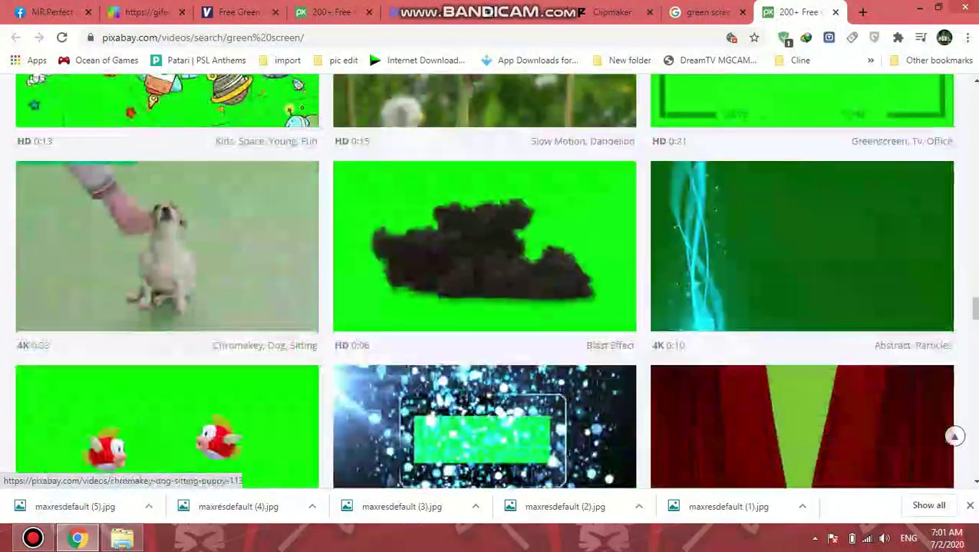
scroll(485, 258, "up", 3)
scroll(485, 257, "down", 4)
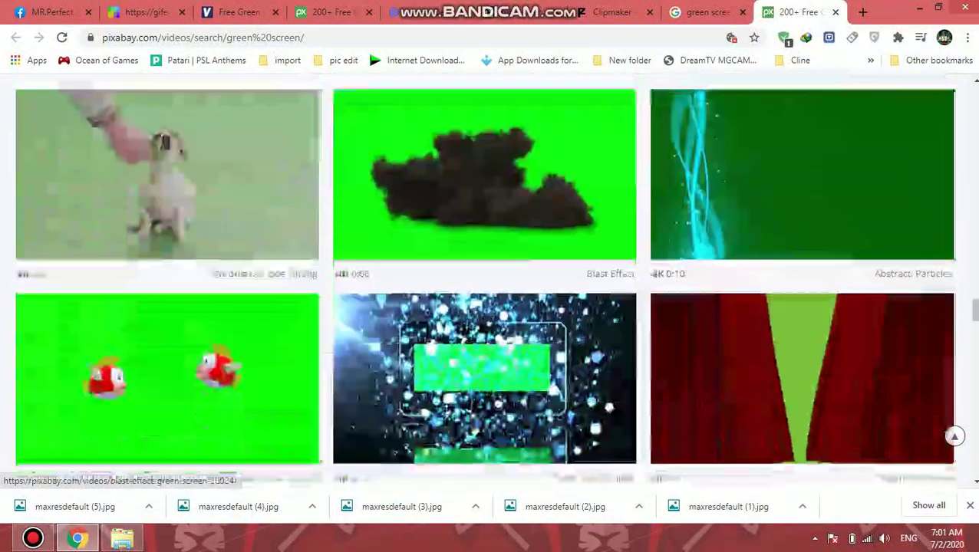
scroll(485, 258, "down", 6)
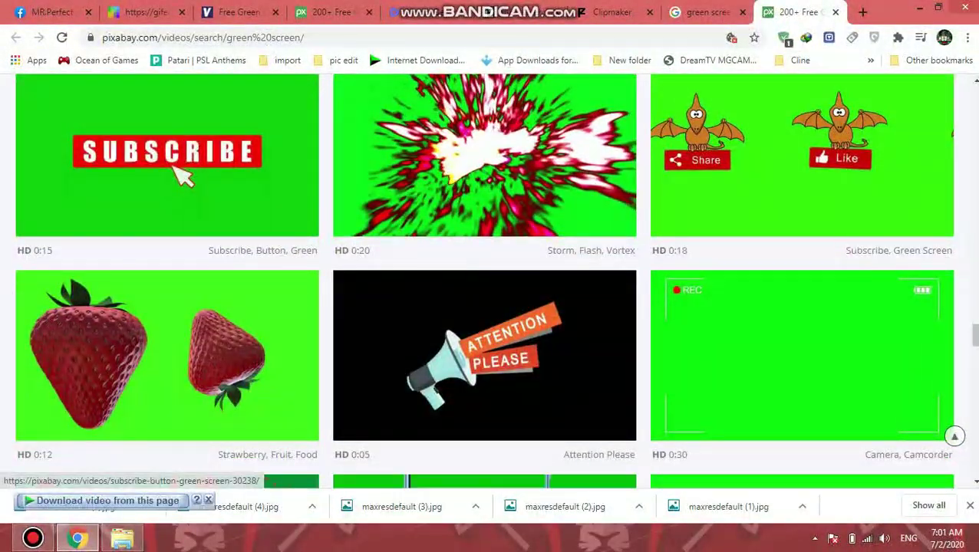
scroll(167, 192, "up", 1)
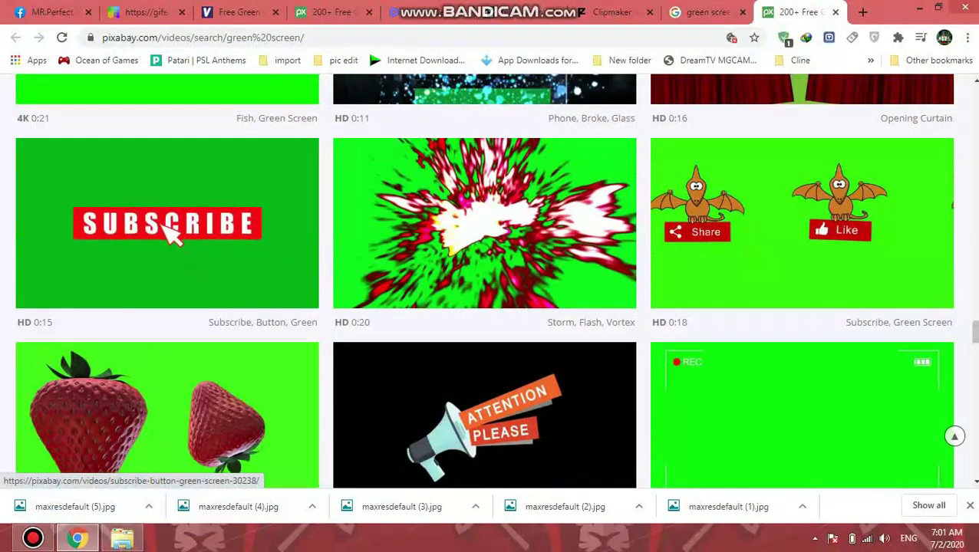
scroll(485, 280, "down", 6)
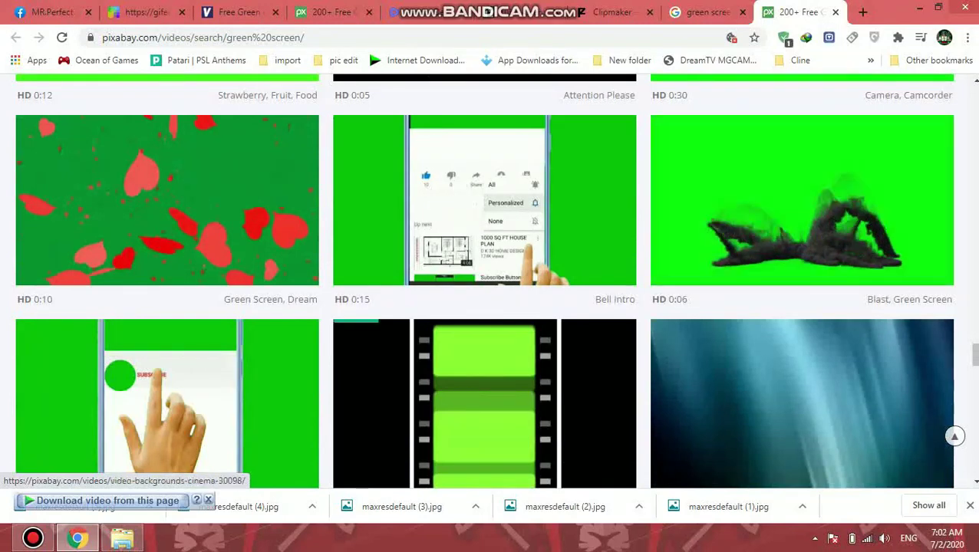
scroll(485, 280, "down", 3)
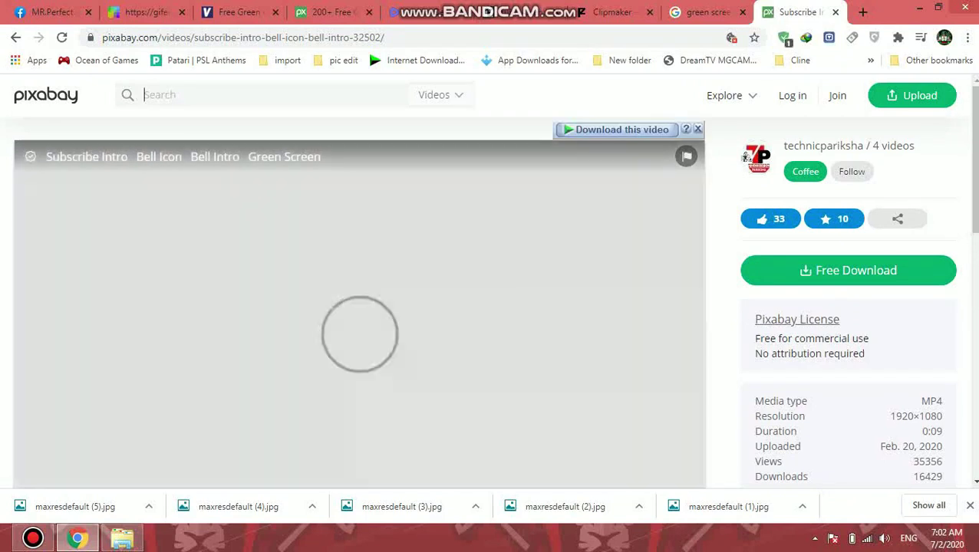
Download the 1.07 MB MP4 version of the bell-icon video into the green folder and check it.
scroll(359, 307, "down", 1)
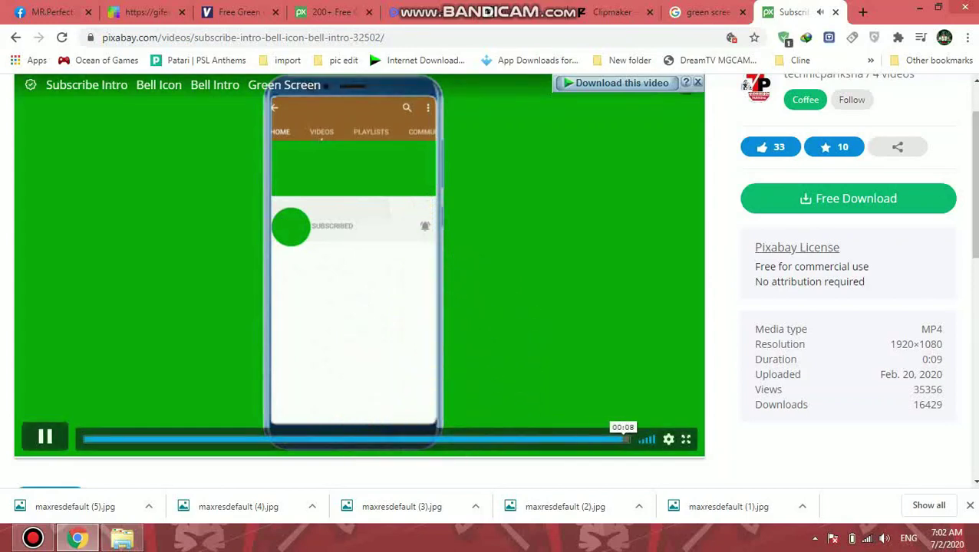
left_click(622, 82)
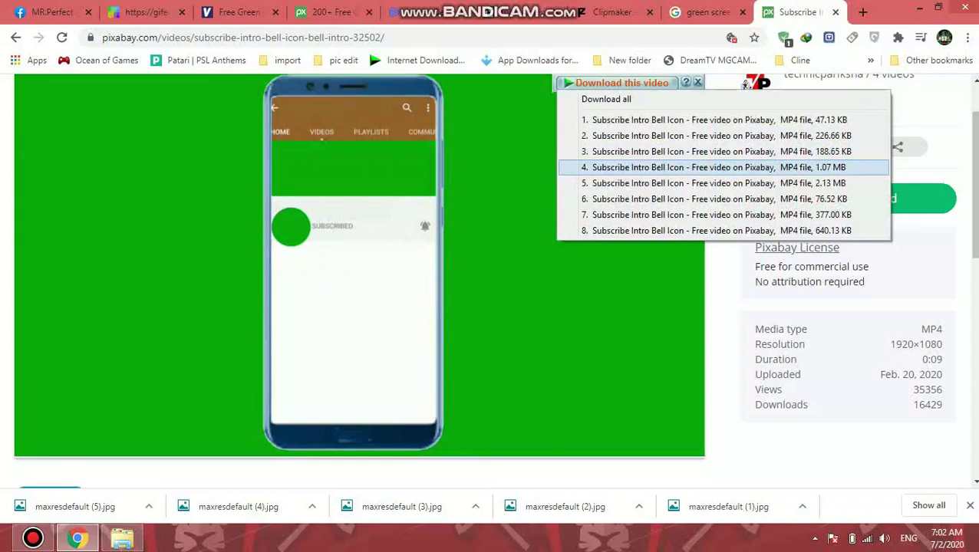
left_click(719, 167)
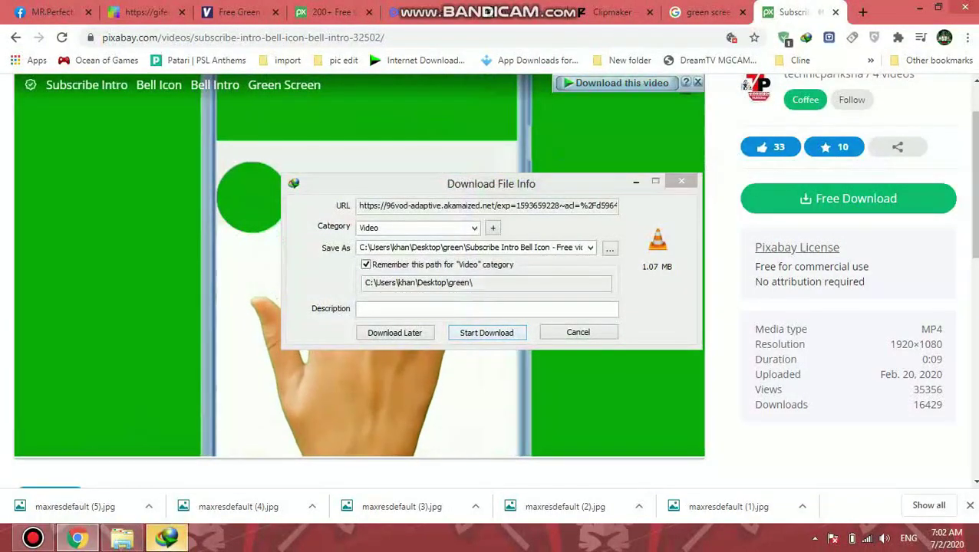
key("Return")
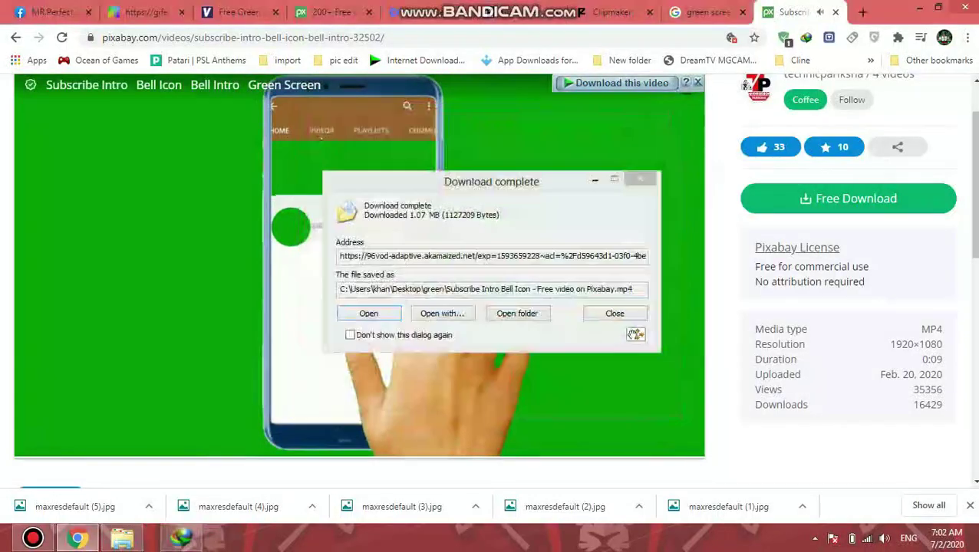
key("Return")
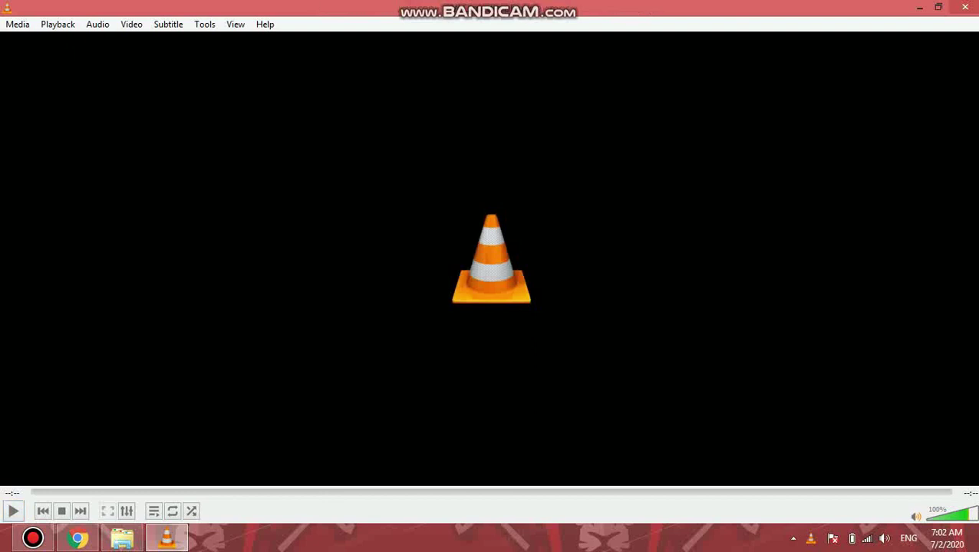
key("alt+F4")
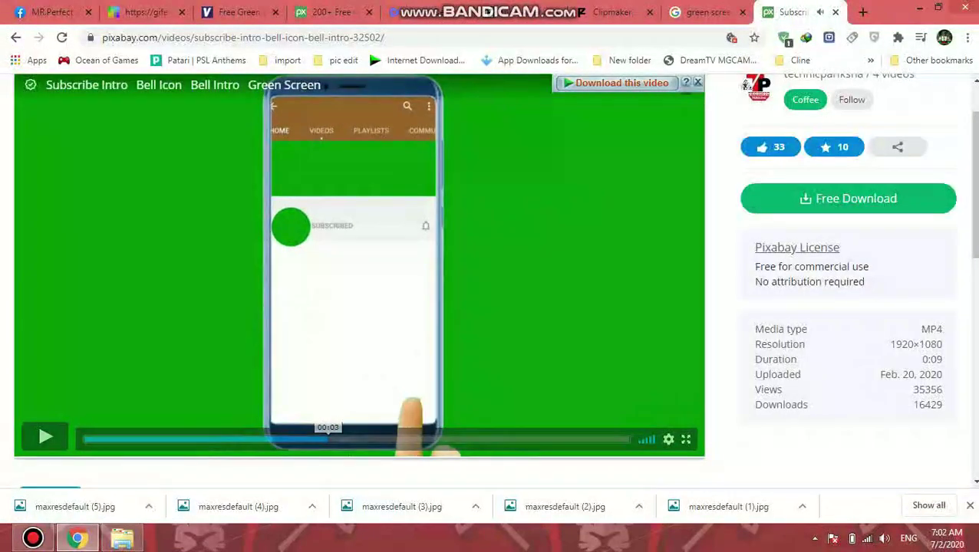
Download the 640.13 KB MP4 version of the same video as well.
key("Down")
key("Down")
key("Down")
key("Down")
key("Down")
key("Down")
key("Down")
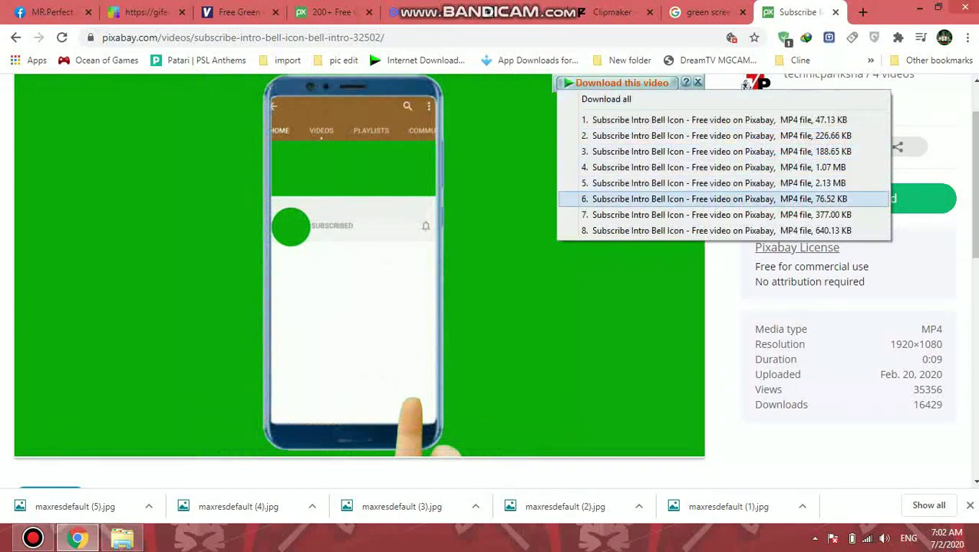
key("Down")
key("Down")
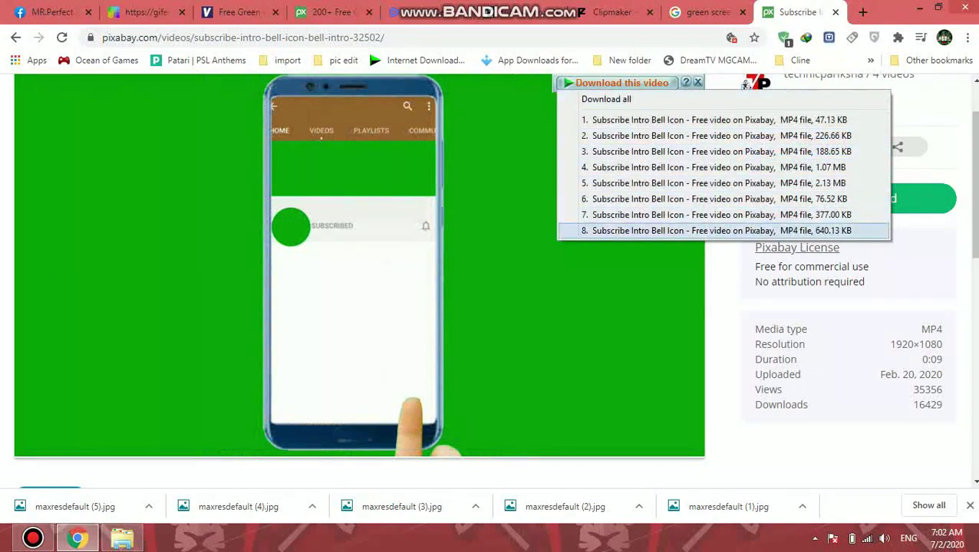
key("Return")
key("Return")
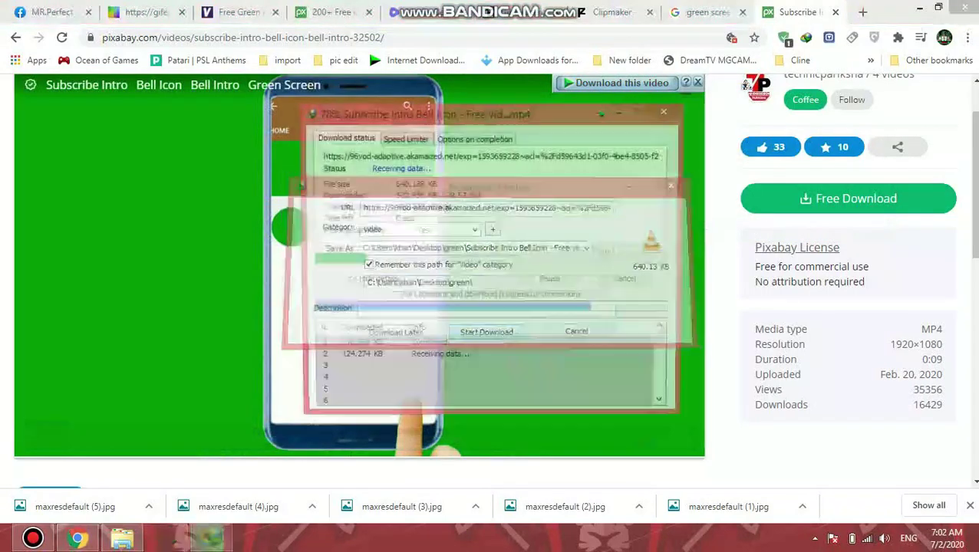
key("Return")
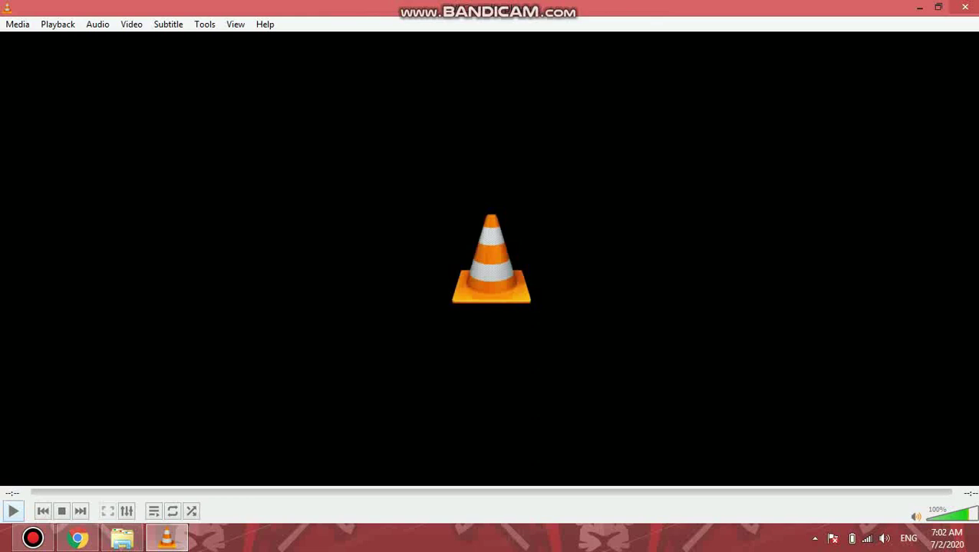
key("alt+F4")
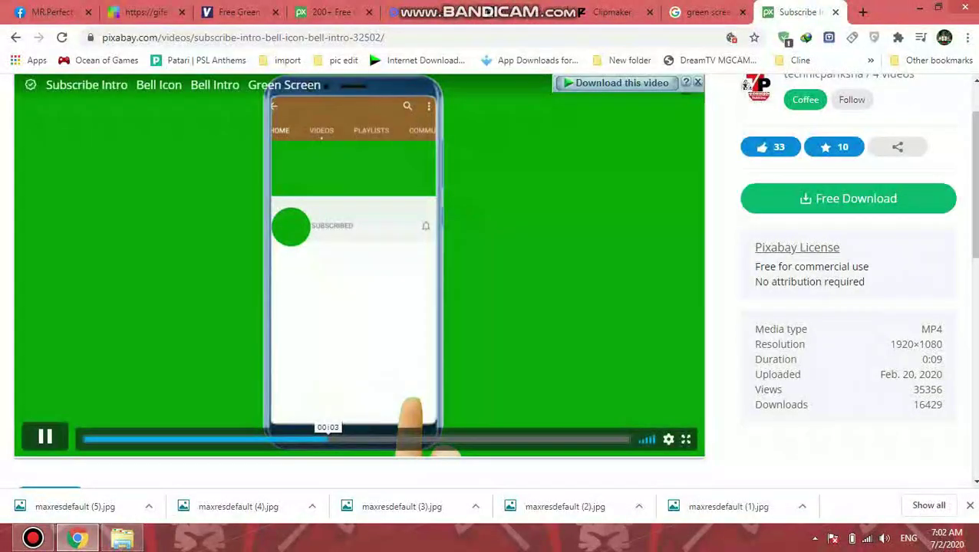
Clear the open windows and open the green folder on the desktop.
key("alt+Tab")
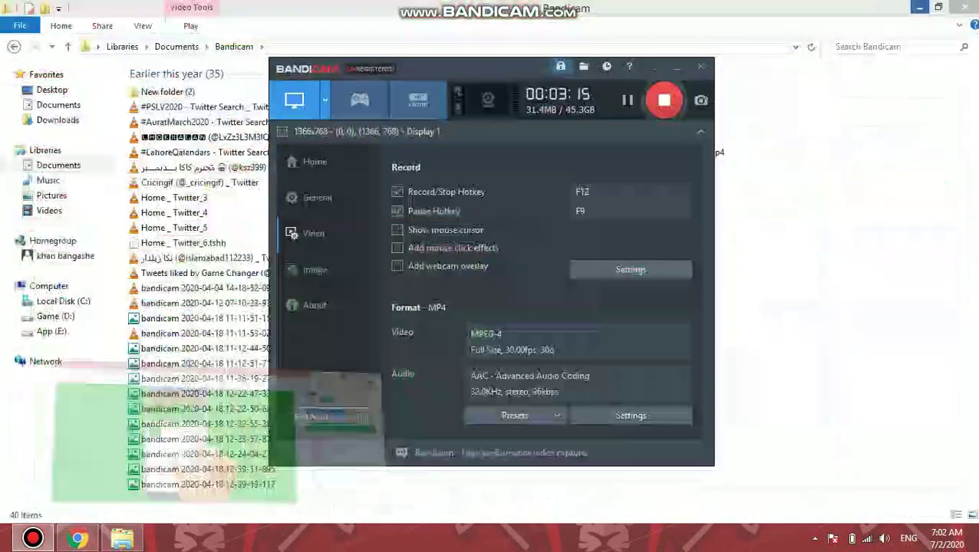
key("alt+F4")
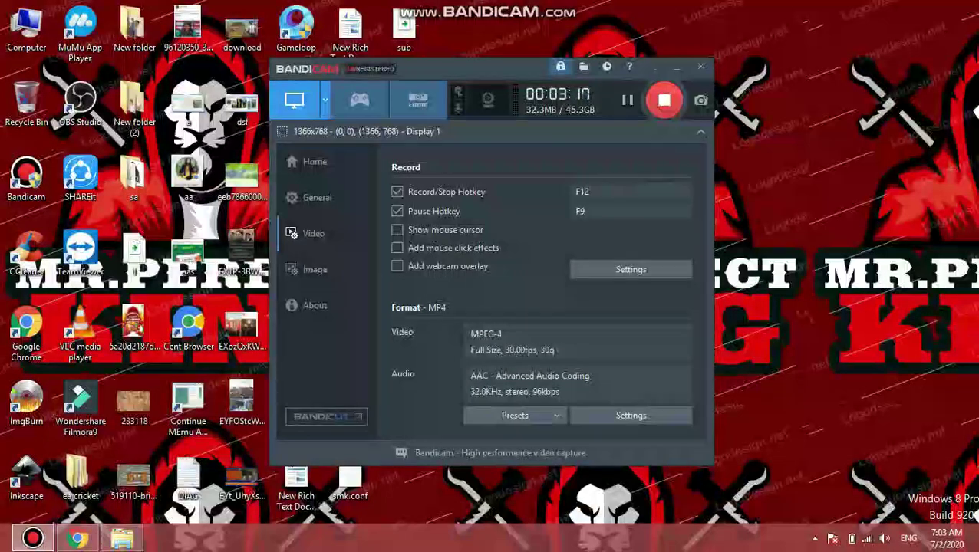
left_click(675, 67)
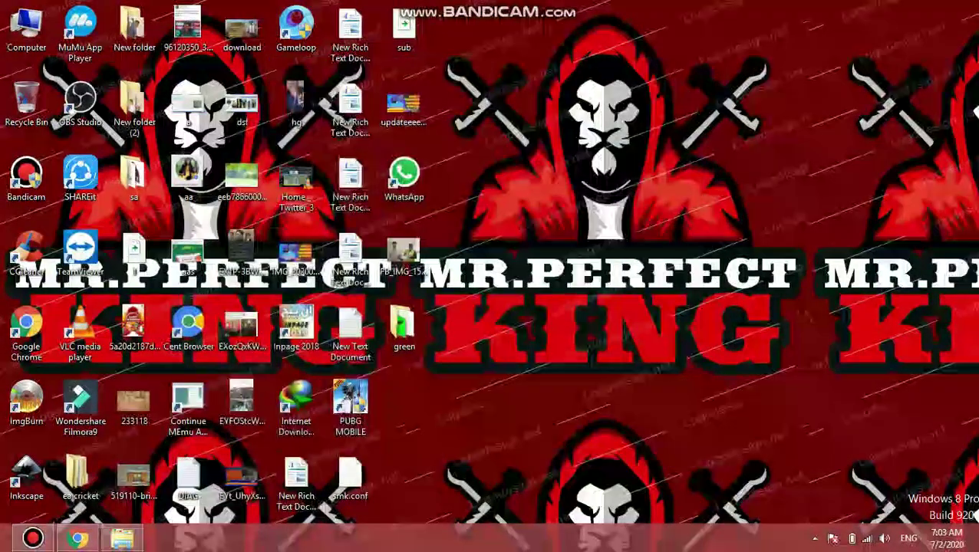
double_click(403, 326)
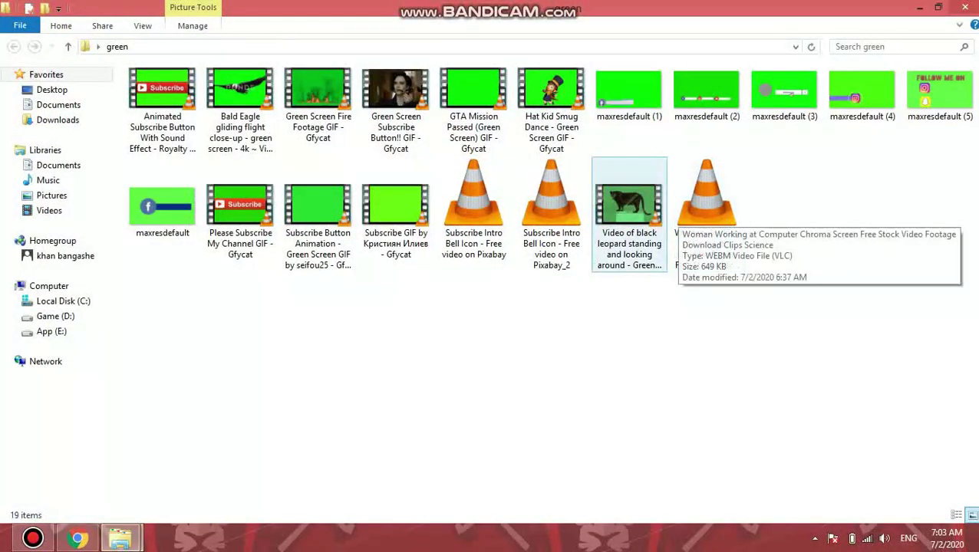
Play both saved Subscribe Intro Bell Icon videos, then return to the Pixabay page.
left_click(474, 201)
key("Return")
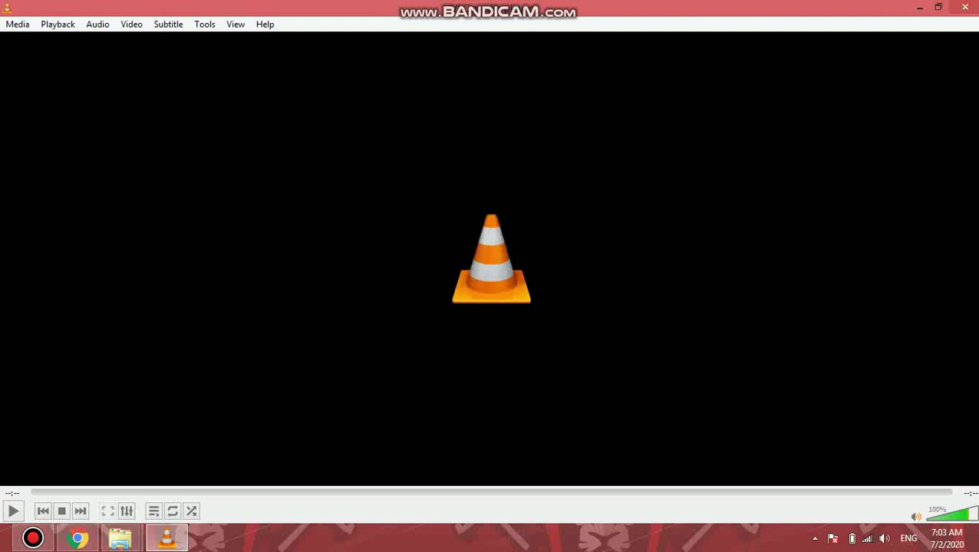
key("ctrl+q")
left_click(555, 201)
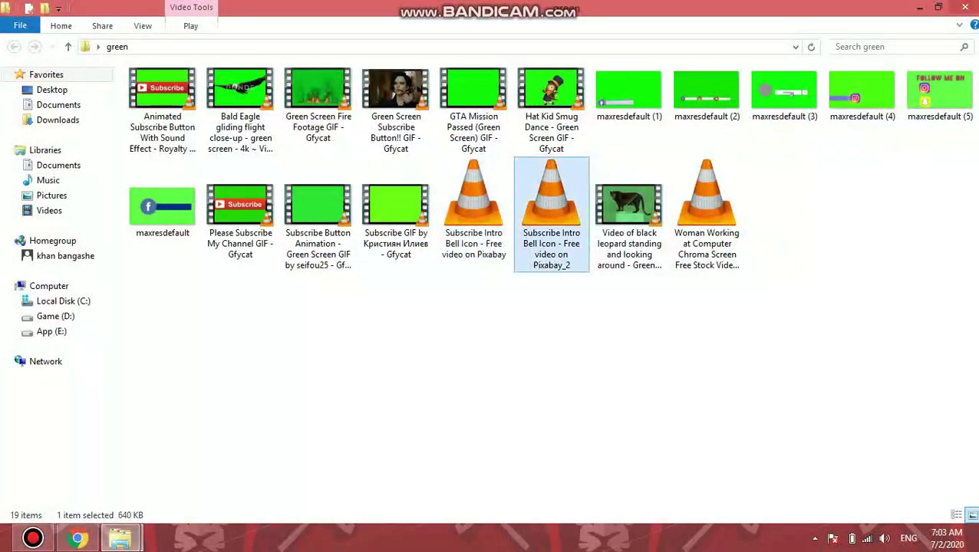
key("Return")
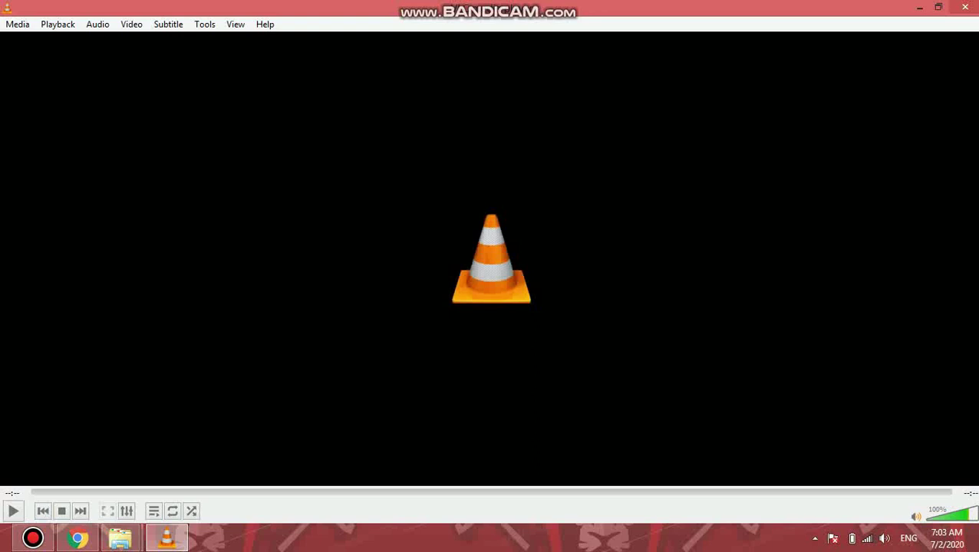
key("ctrl+q")
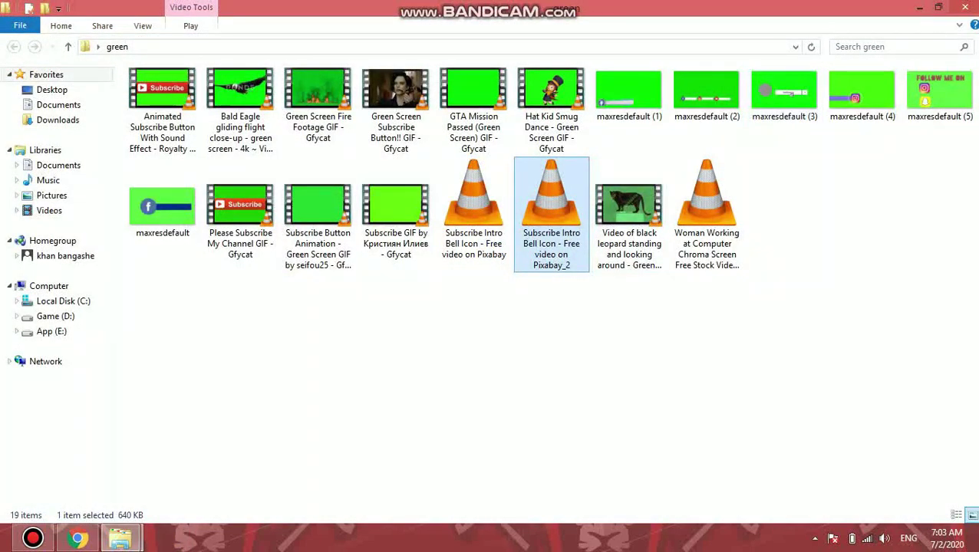
key("alt+Tab")
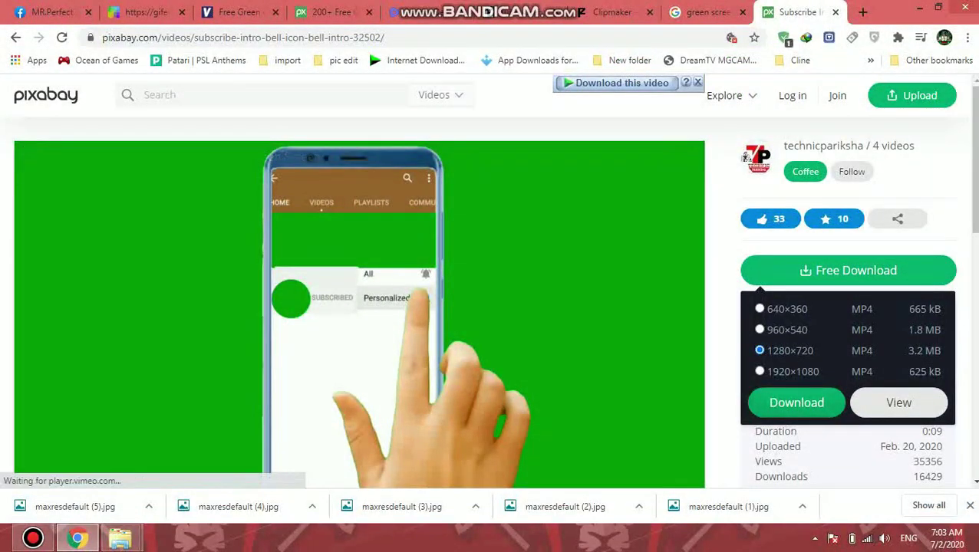
Download Subscribe Intro - 32502.mp4 into the green folder and preview it.
left_click(797, 403)
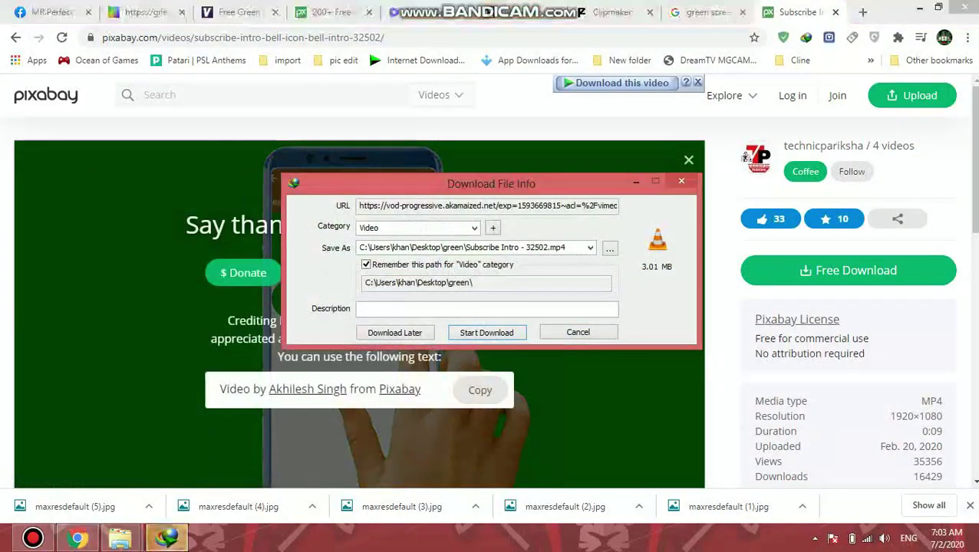
key("Return")
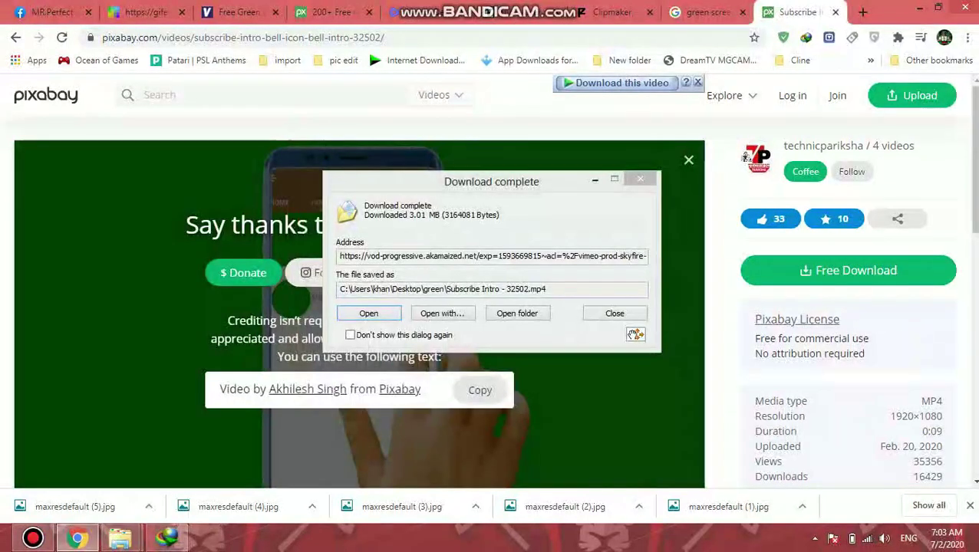
key("Return")
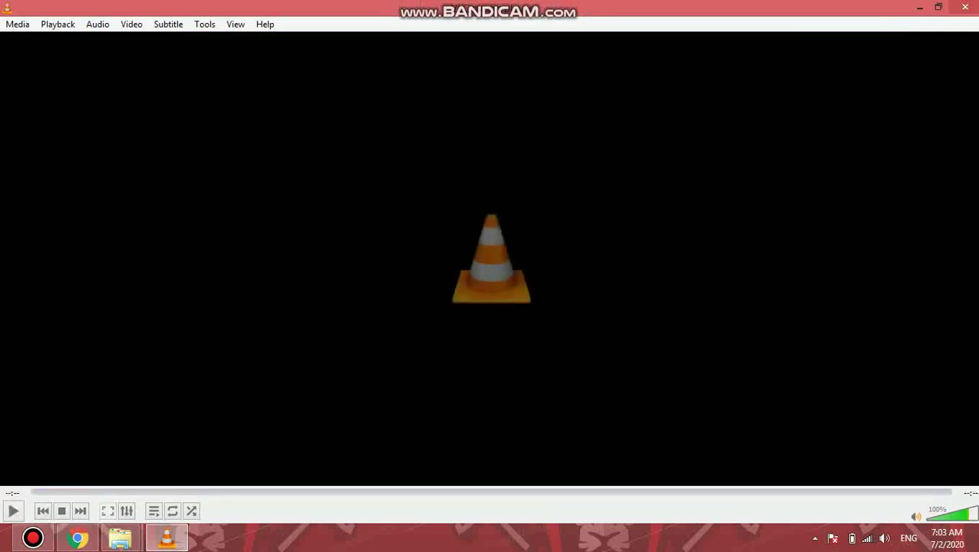
key("ctrl+q")
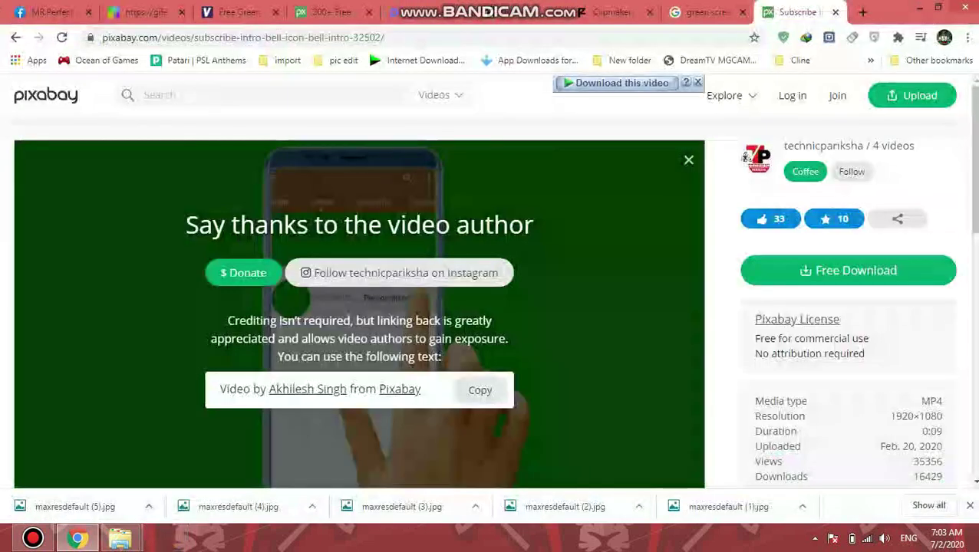
Open the Green Screen Presentation Office clip page from the results.
scroll(365, 273, "down", 8)
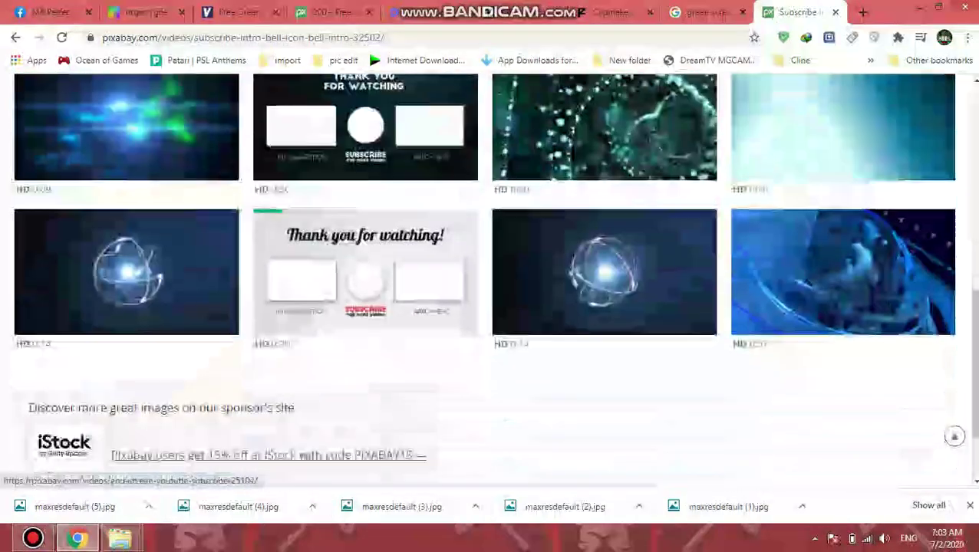
scroll(365, 272, "up", 7)
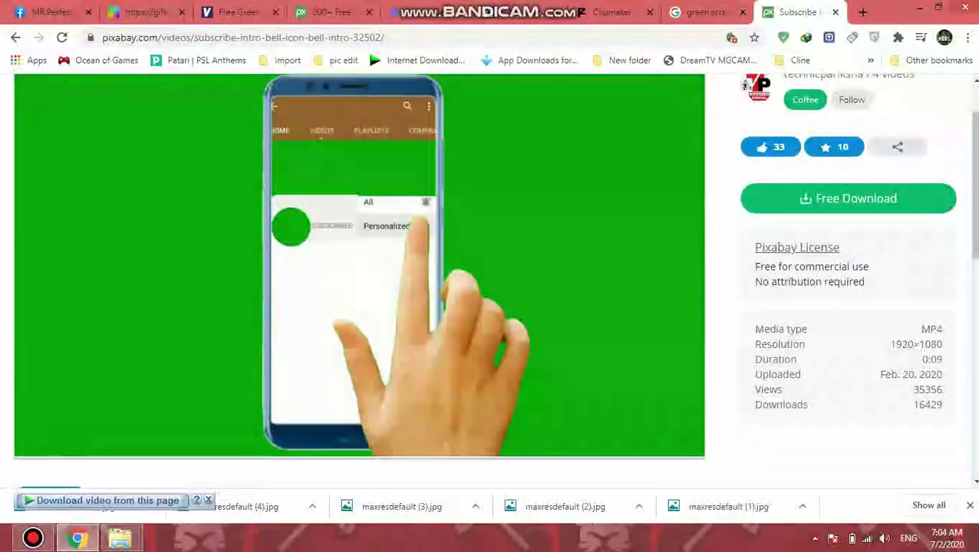
left_click(33, 538)
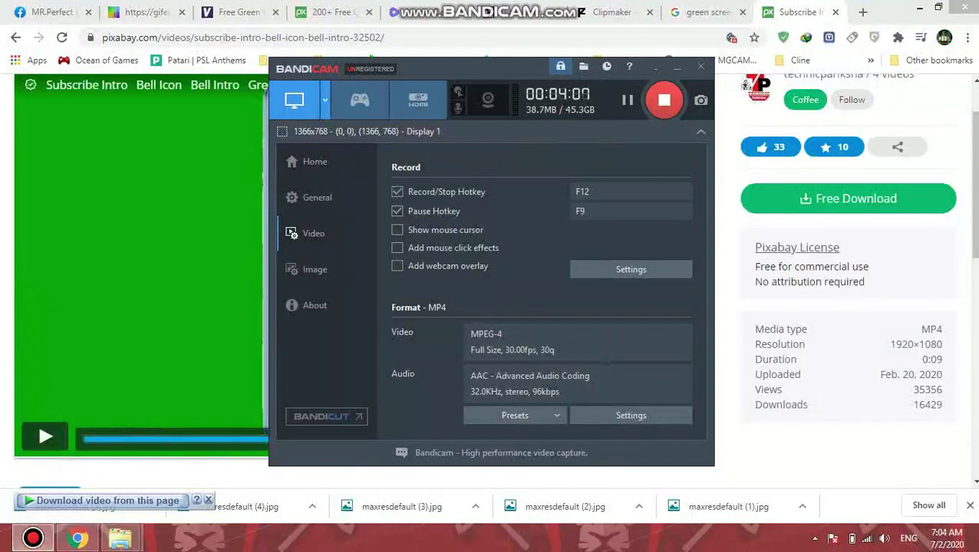
left_click(77, 538)
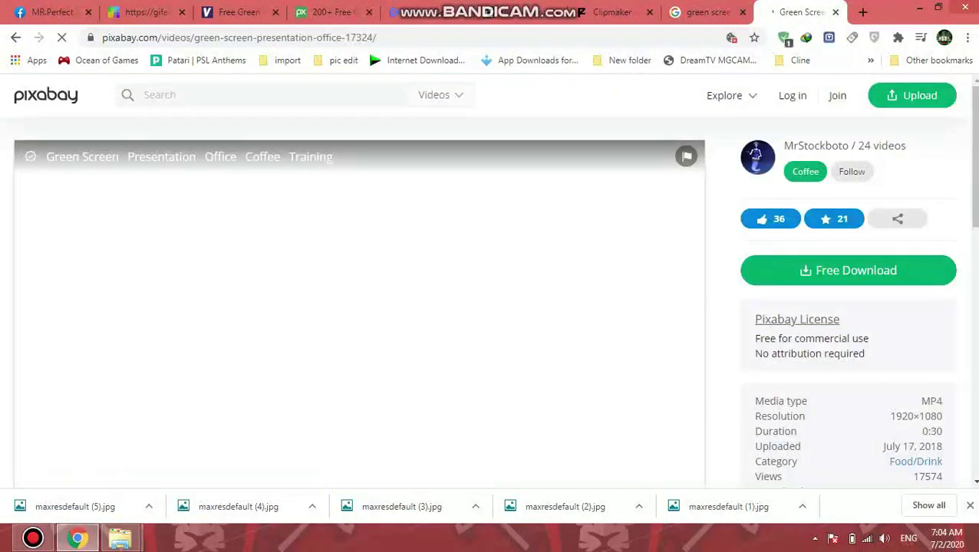
Skip ahead through the office presentation clip preview, then go back to the green screen results.
scroll(491, 277, "down", 1)
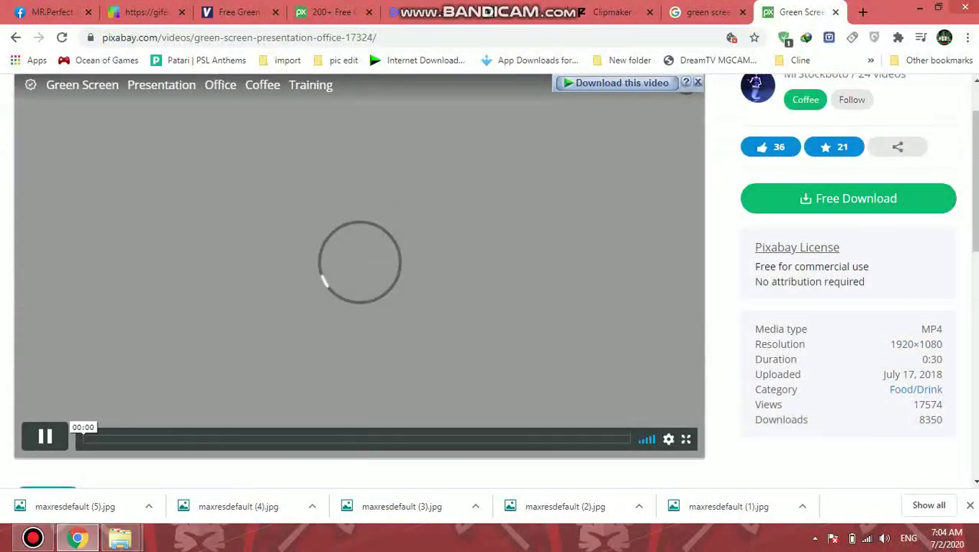
scroll(491, 280, "up", 1)
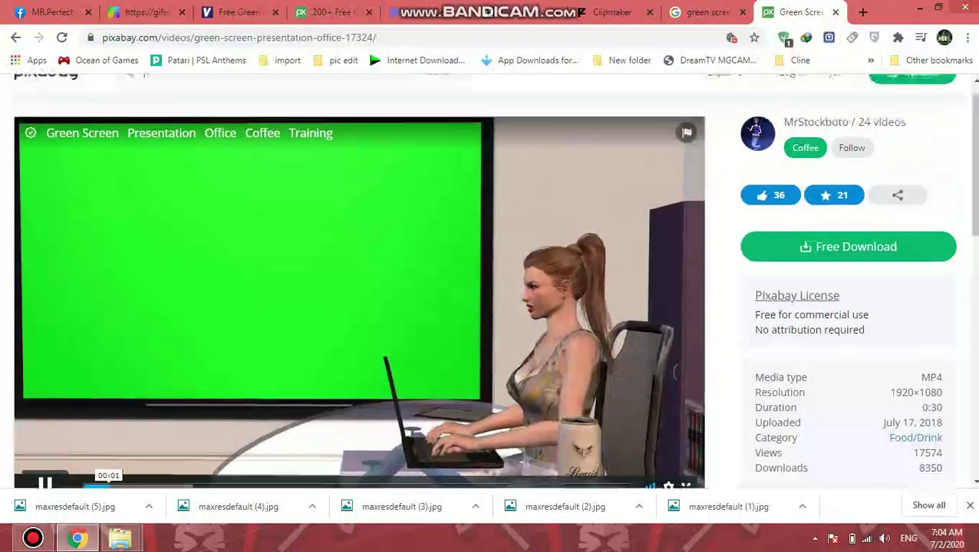
scroll(358, 292, "down", 1)
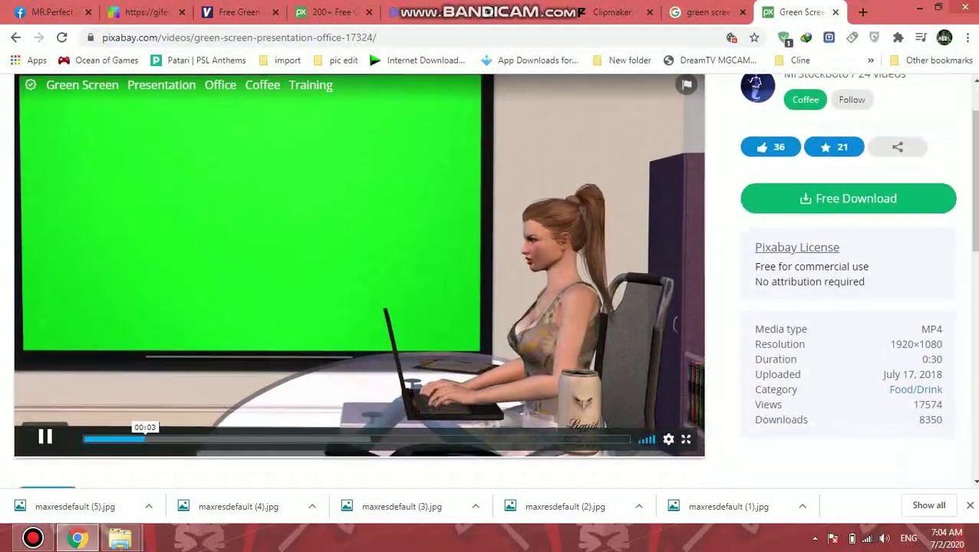
key("Right")
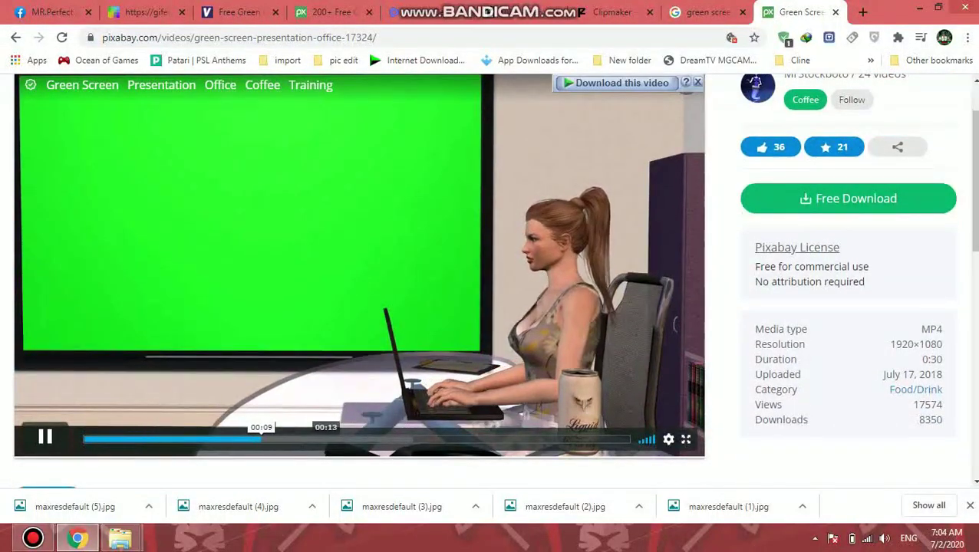
key("Right")
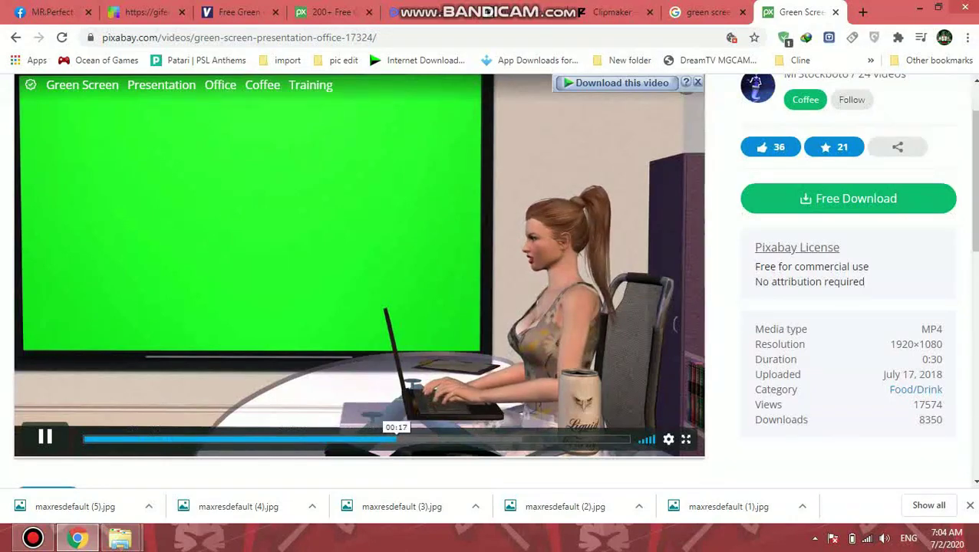
scroll(460, 453, "down", 4)
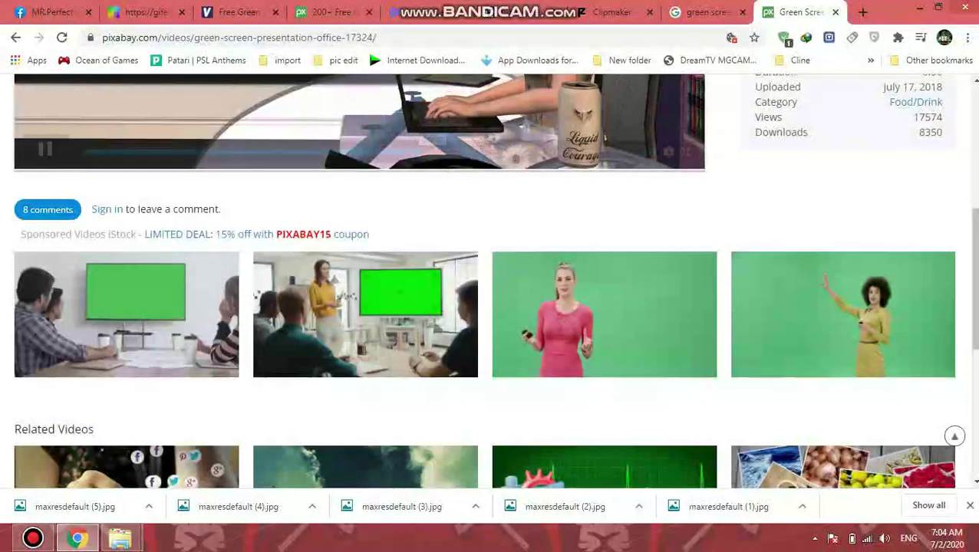
key("alt+Left")
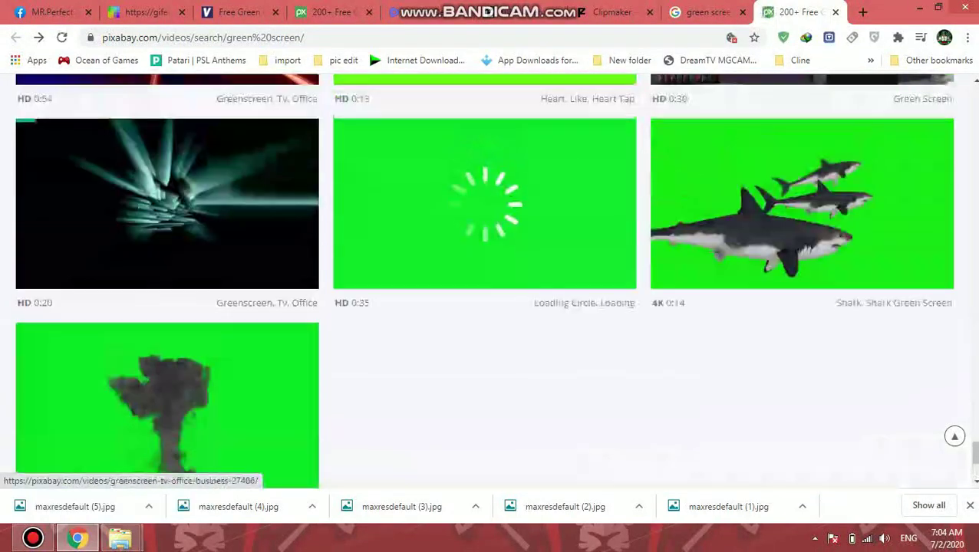
Scroll through page 2 of the green screen video results to reach the Subscribe Button Social clip.
scroll(168, 230, "up", 10)
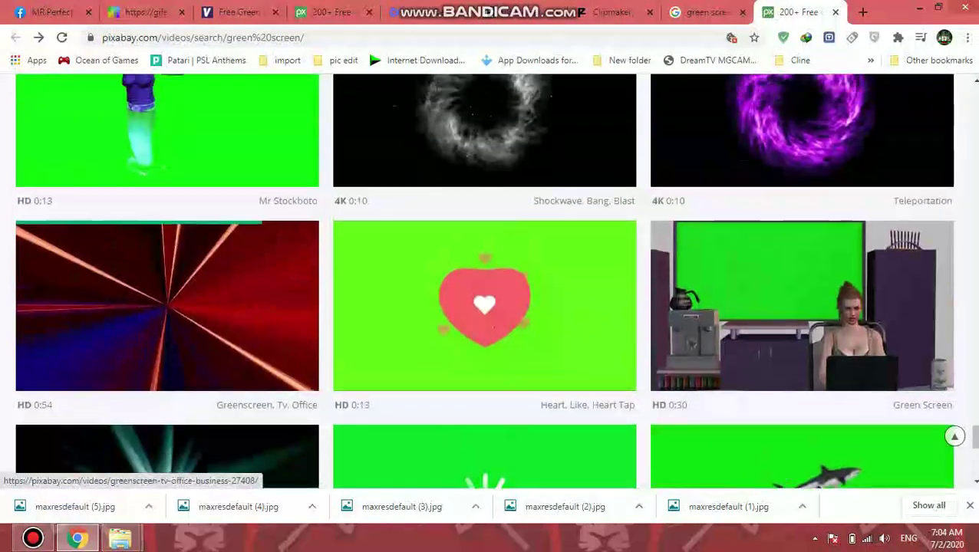
scroll(167, 307, "up", 7)
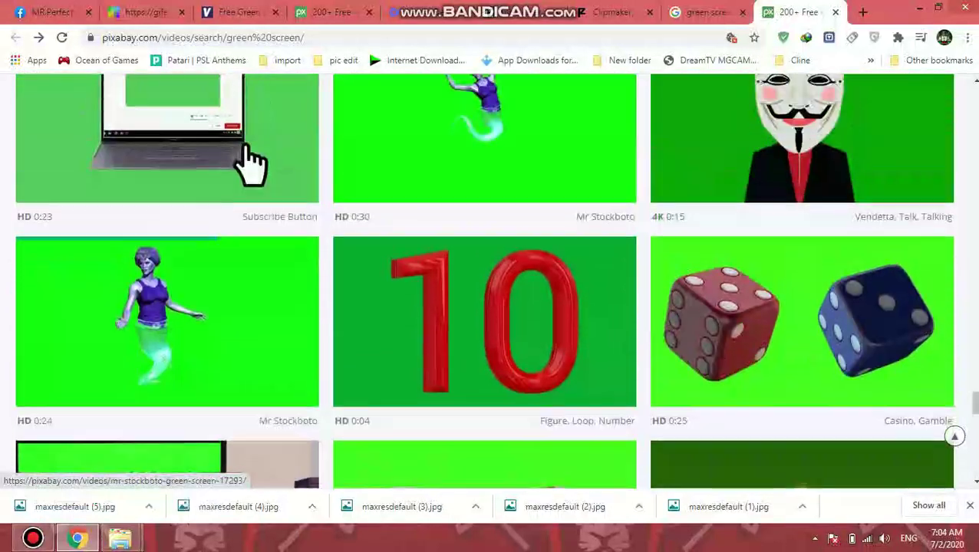
scroll(251, 378, "up", 2)
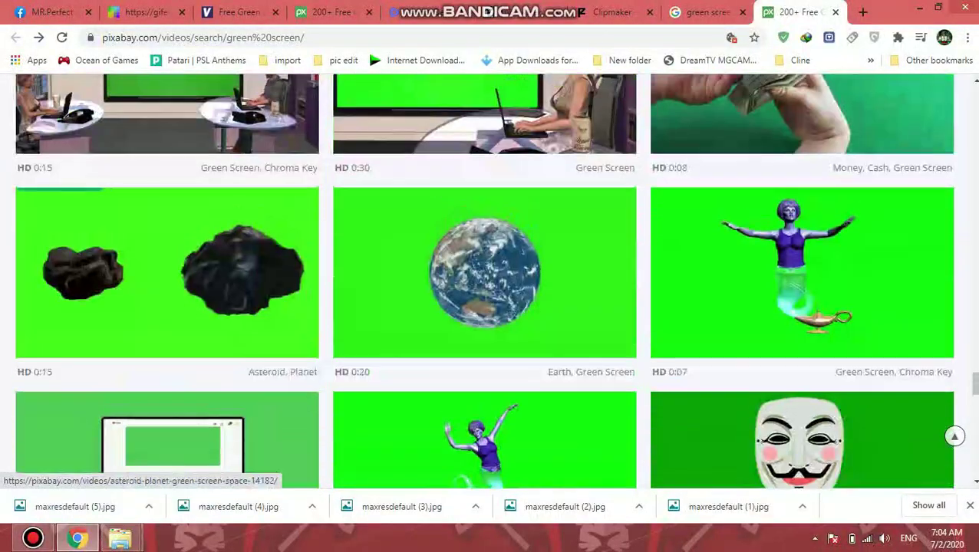
scroll(253, 307, "up", 1)
scroll(253, 307, "down", 5)
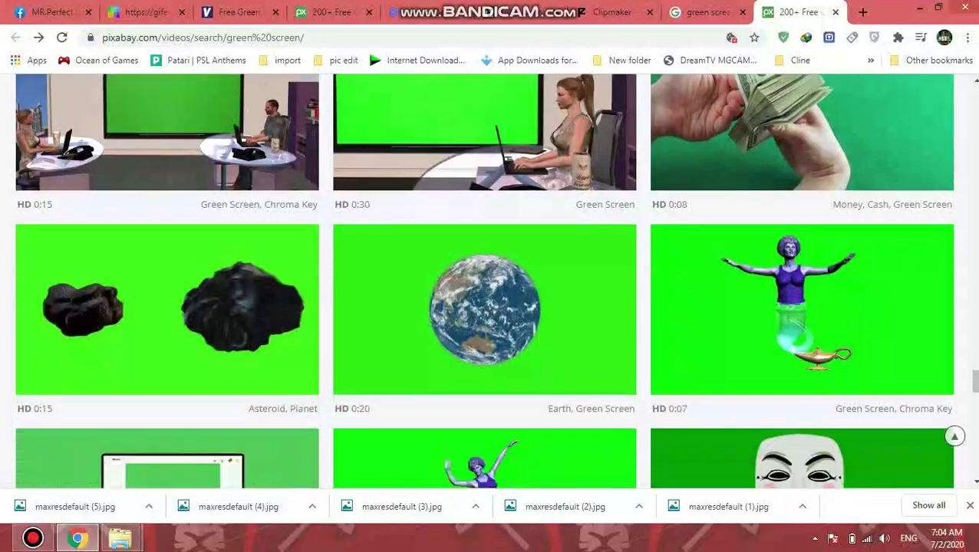
scroll(253, 307, "up", 3)
scroll(253, 307, "down", 9)
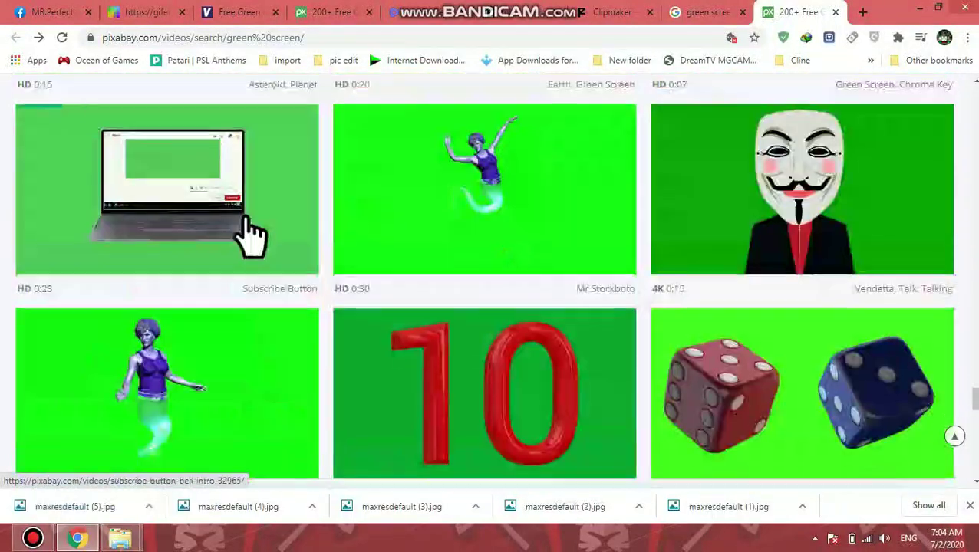
scroll(254, 307, "down", 9)
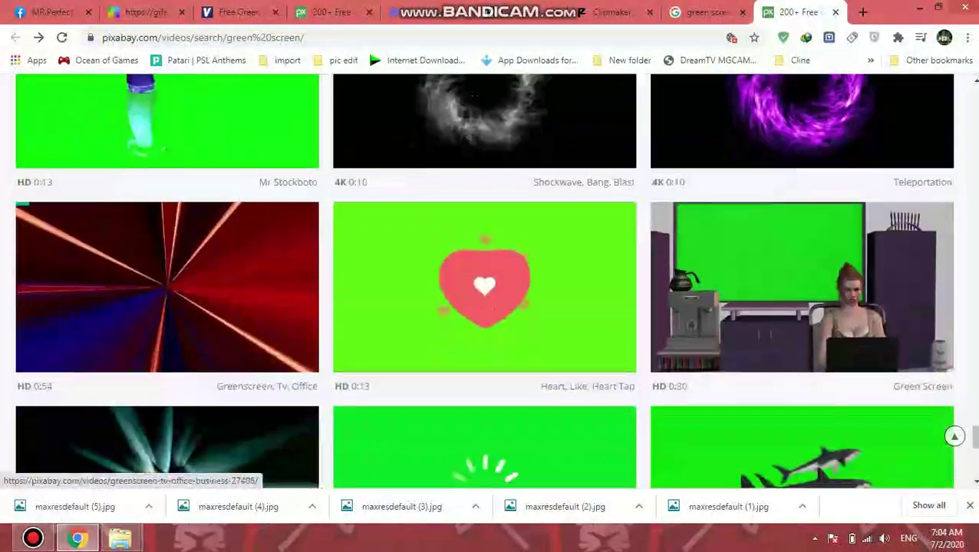
scroll(167, 203, "down", 1)
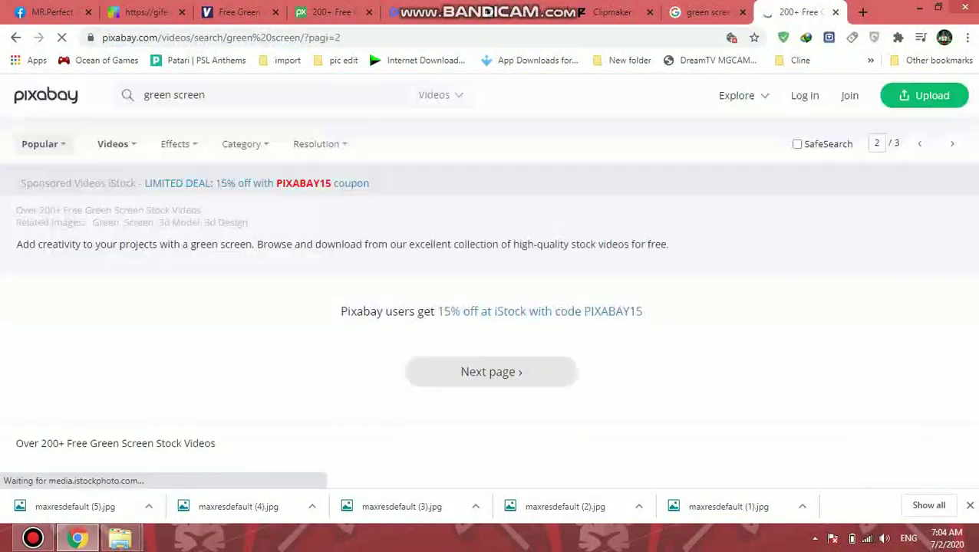
scroll(484, 284, "down", 4)
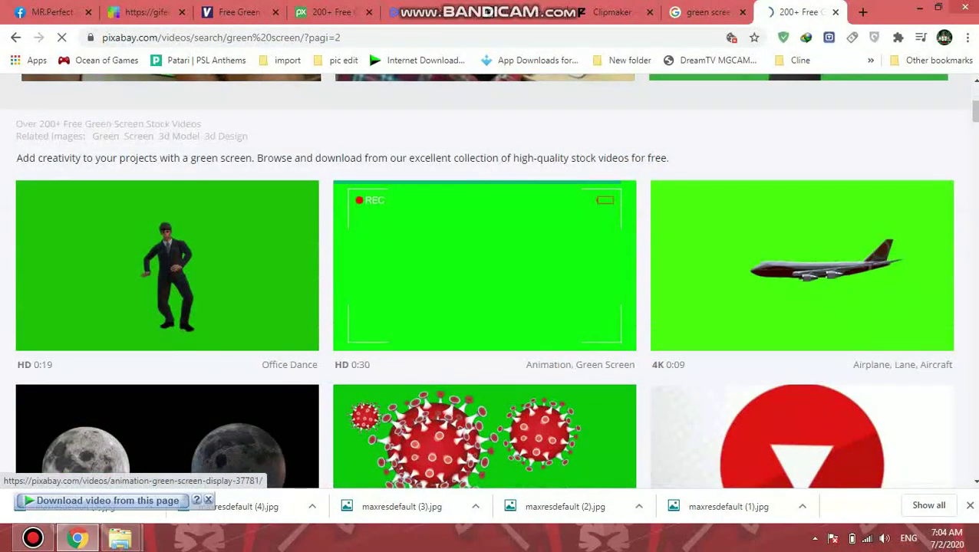
scroll(484, 284, "down", 8)
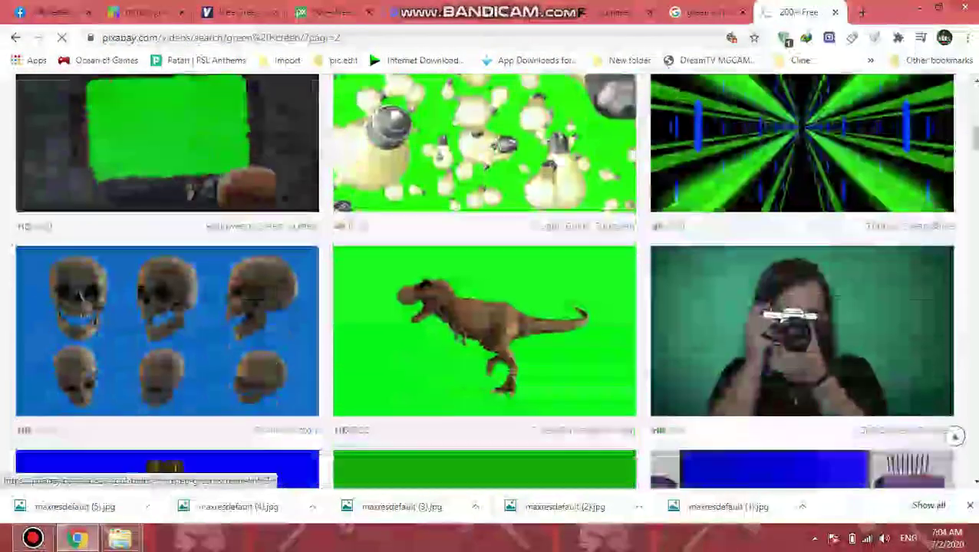
scroll(484, 284, "down", 6)
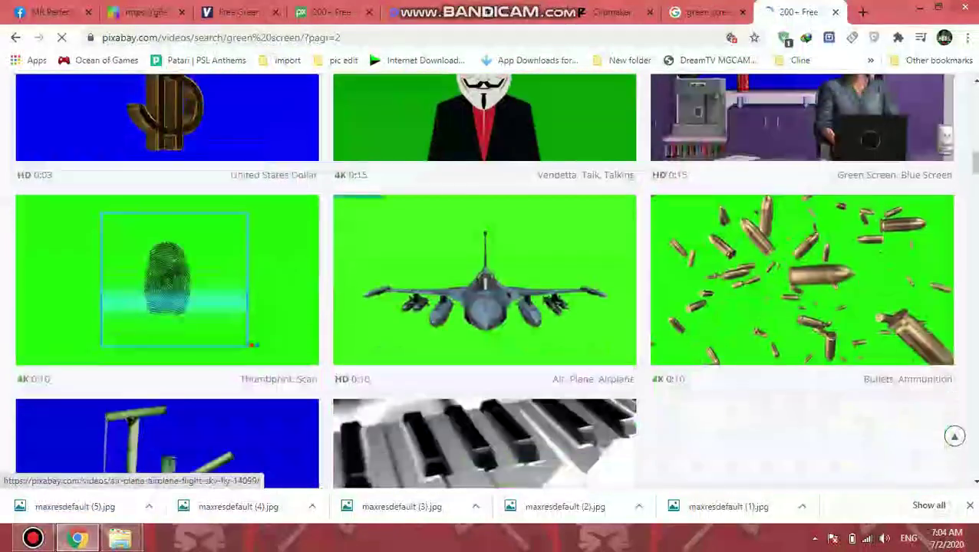
scroll(484, 283, "down", 2)
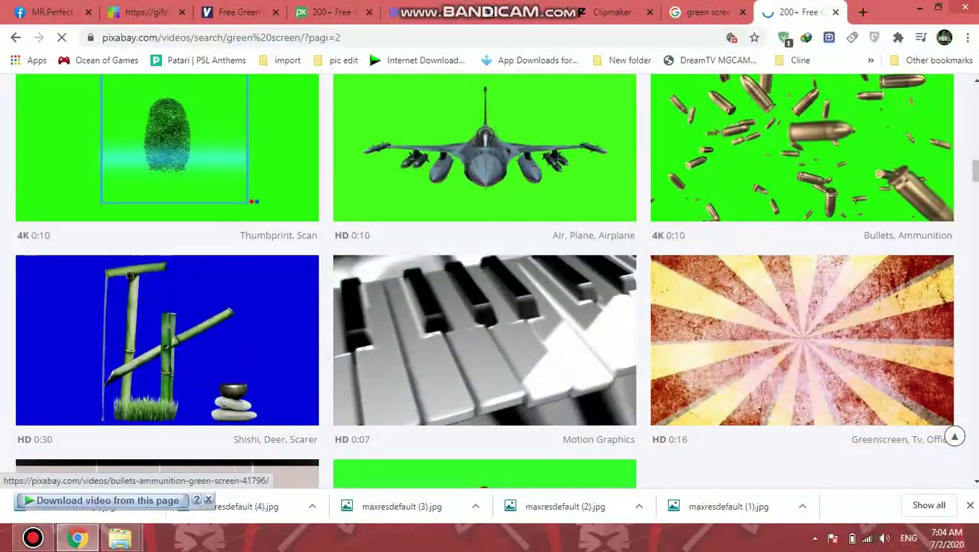
scroll(484, 284, "down", 4)
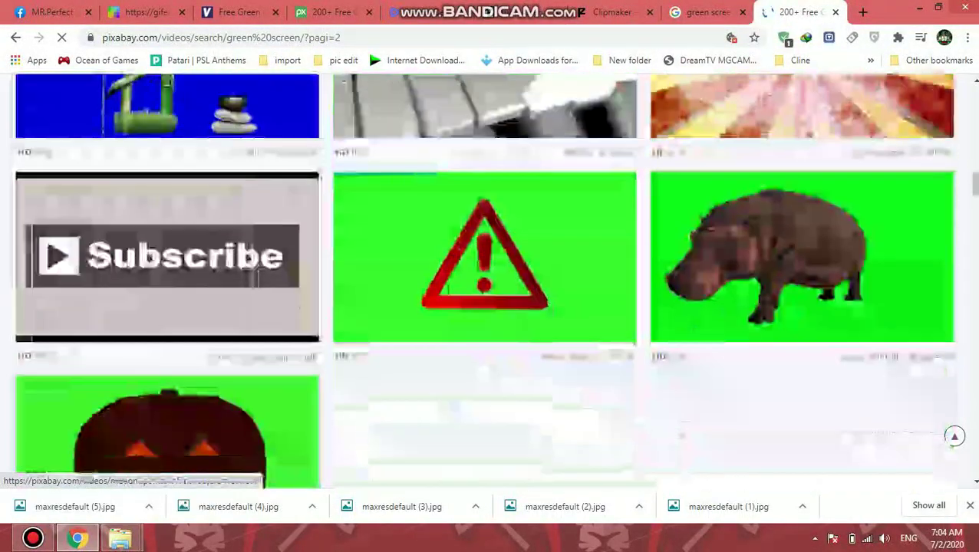
scroll(484, 284, "down", 4)
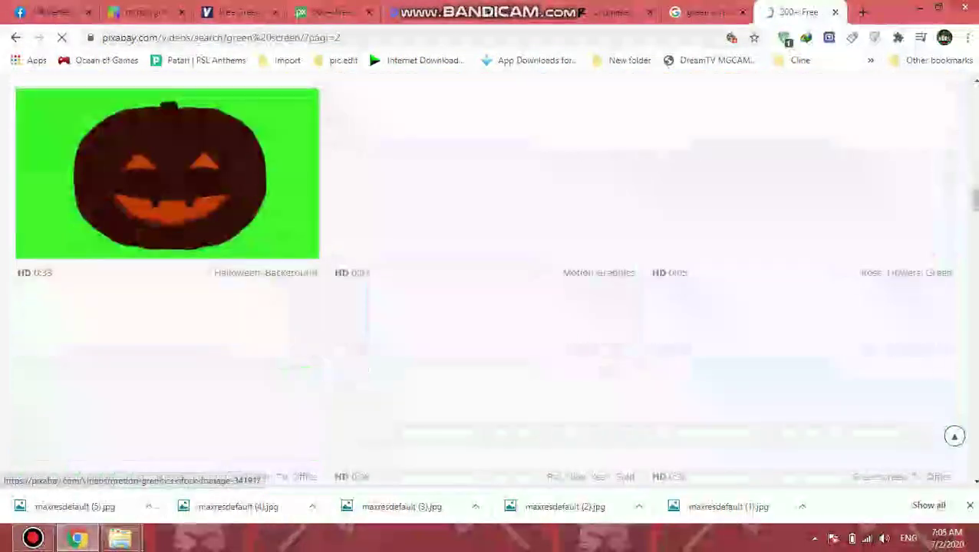
scroll(484, 284, "up", 3)
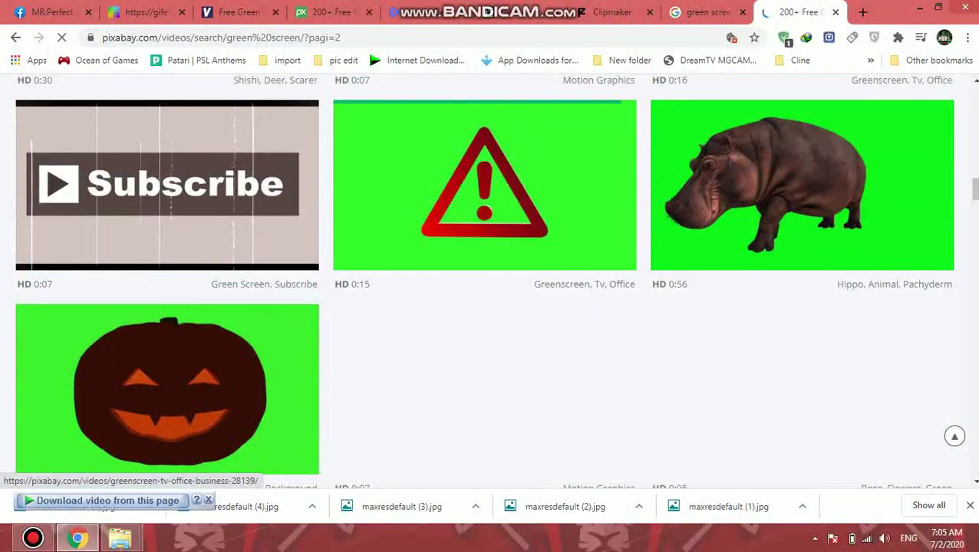
scroll(484, 284, "down", 3)
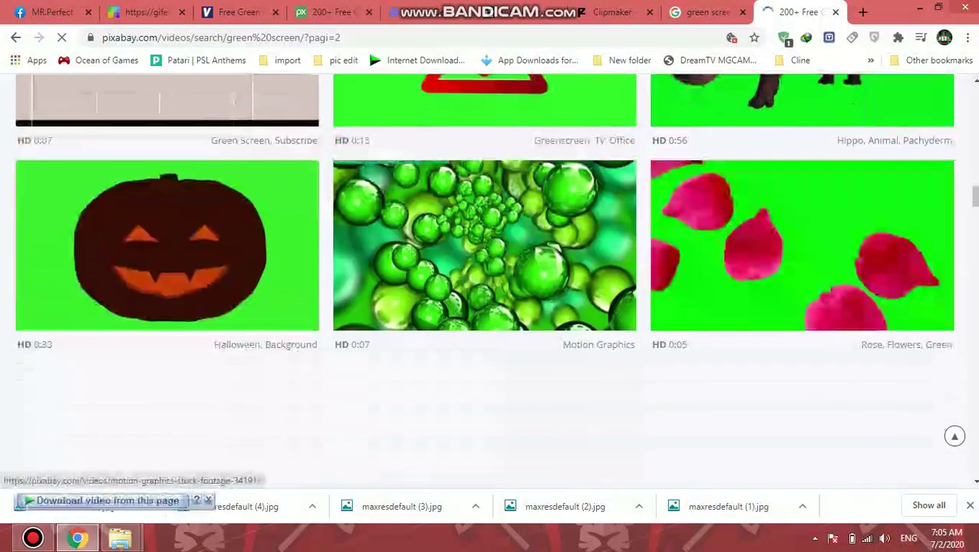
scroll(485, 284, "up", 2)
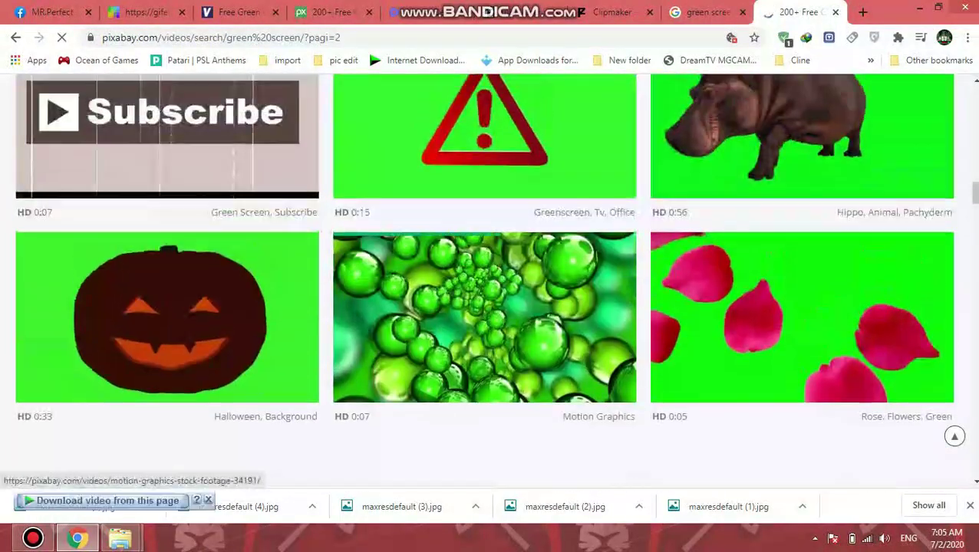
scroll(485, 284, "down", 5)
scroll(484, 284, "up", 3)
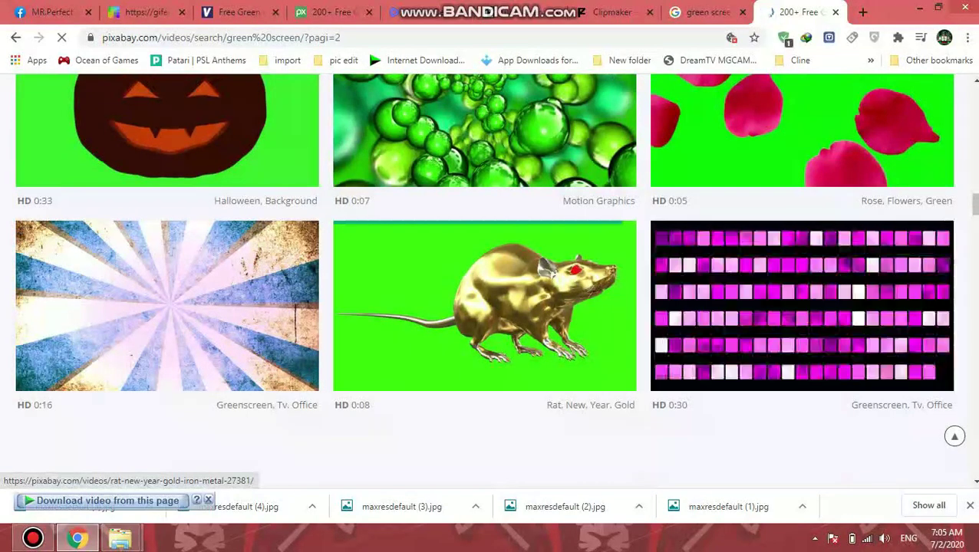
scroll(484, 283, "down", 3)
scroll(484, 230, "down", 3)
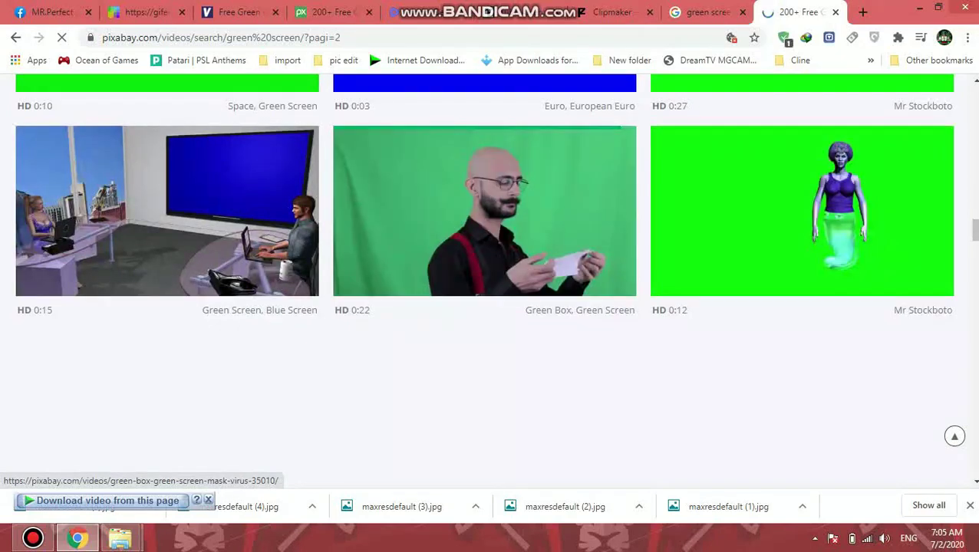
scroll(484, 230, "down", 2)
scroll(484, 307, "down", 5)
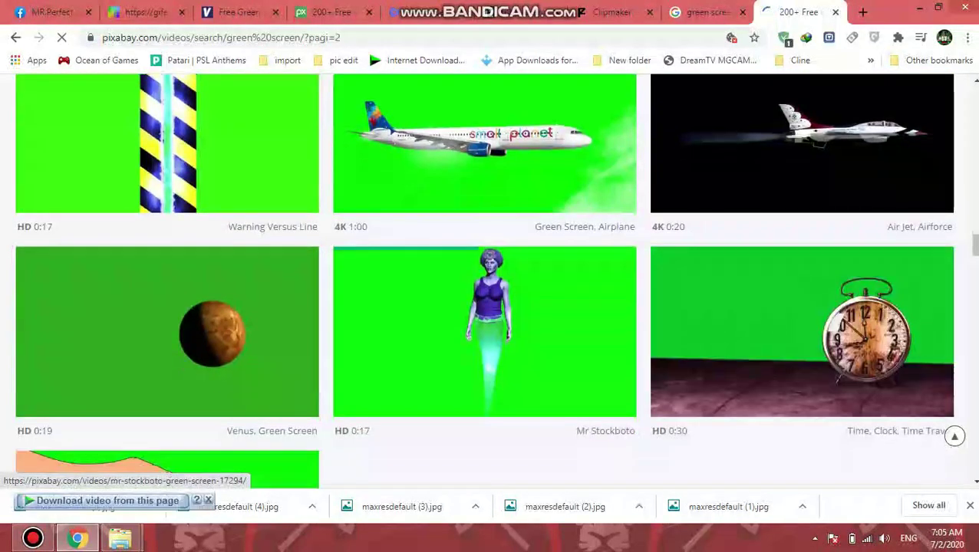
scroll(484, 276, "down", 6)
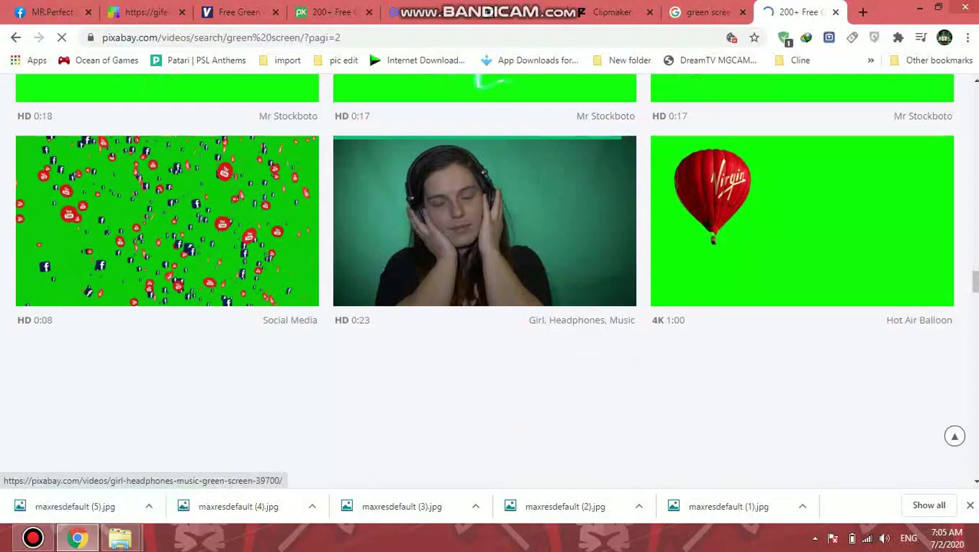
scroll(484, 276, "down", 1)
scroll(484, 276, "down", 2)
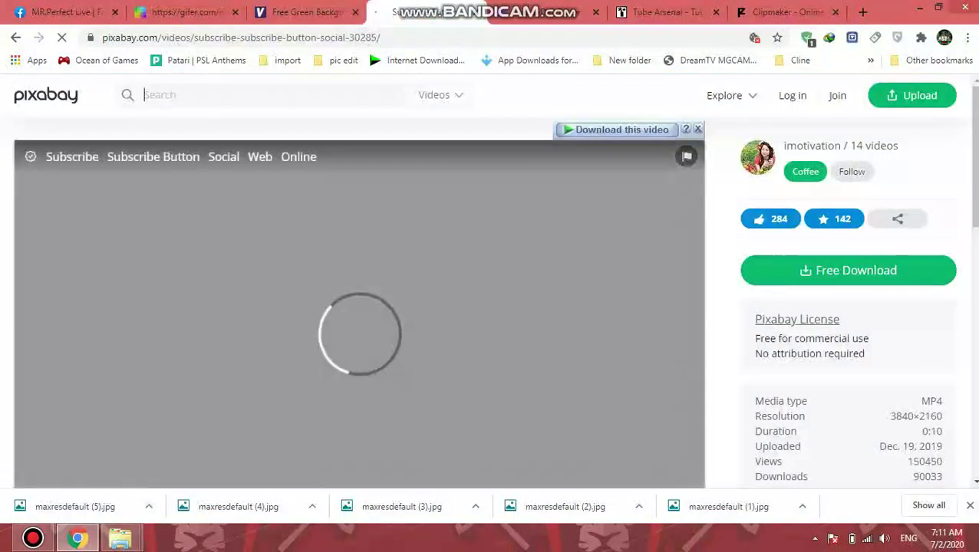
Download the 3840×2160 Subscribe Button clip as Subscribe - 30285.mp4 into the desktop green folder.
scroll(491, 276, "down", 2)
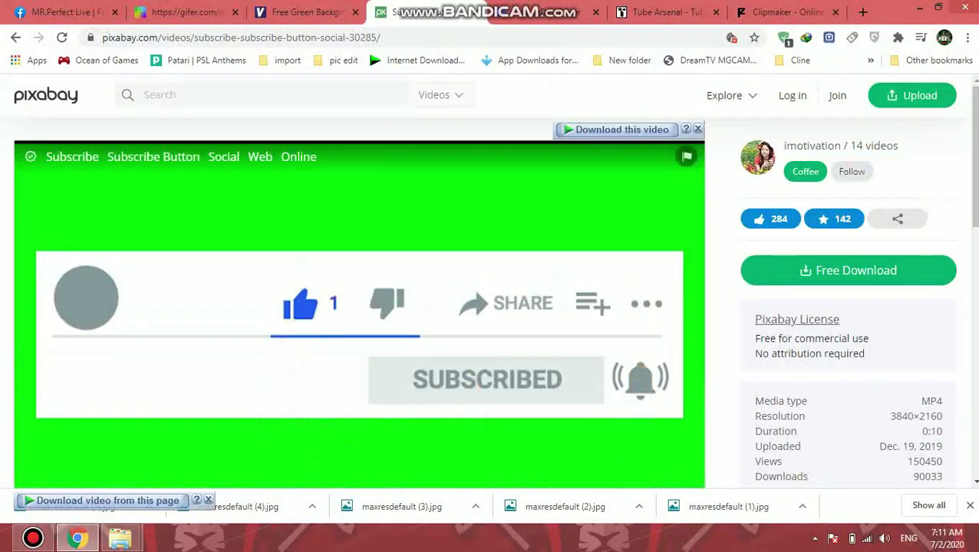
scroll(359, 291, "down", 2)
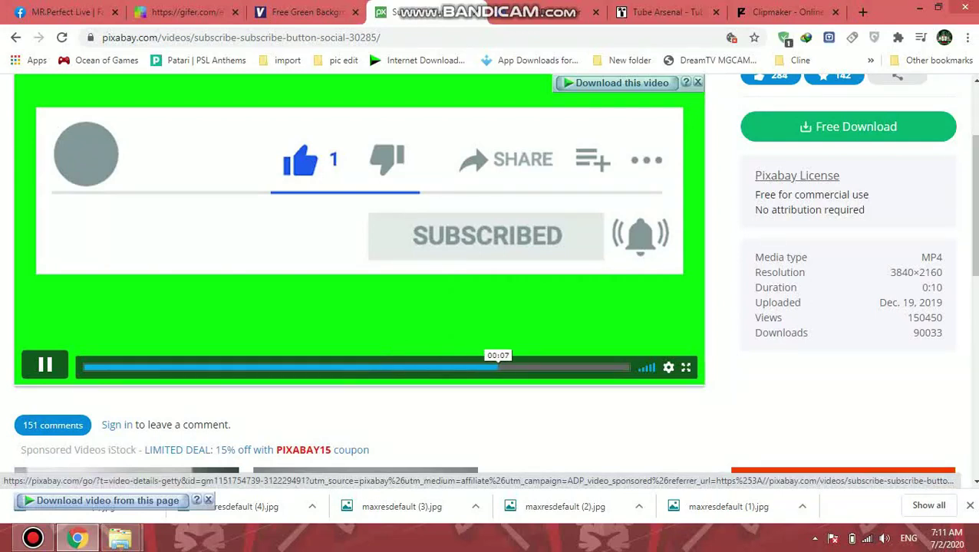
scroll(359, 292, "up", 1)
left_click(848, 198)
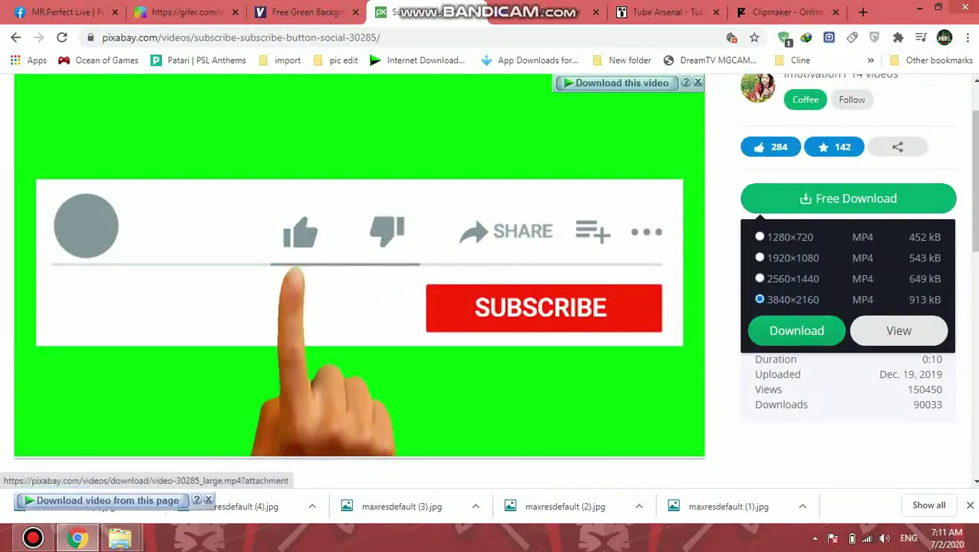
left_click(796, 330)
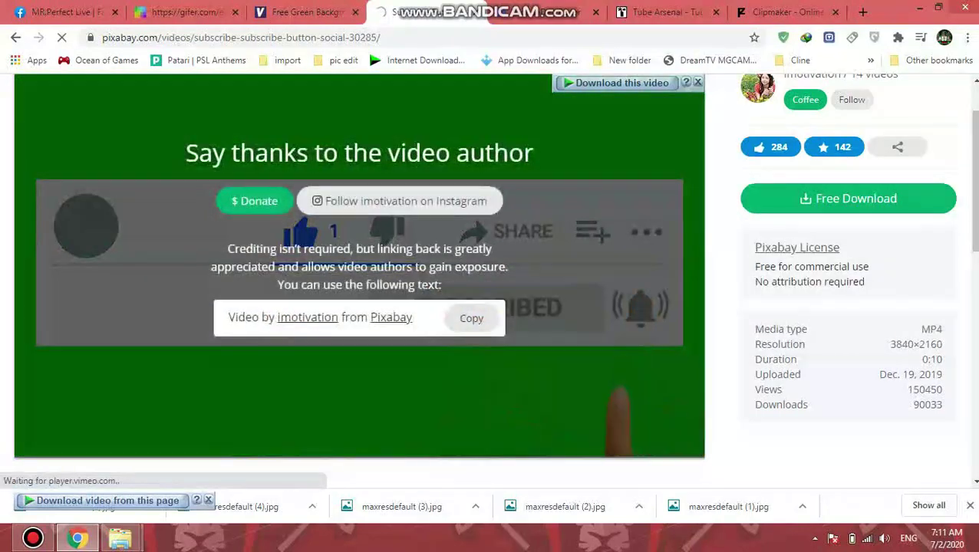
key("Return")
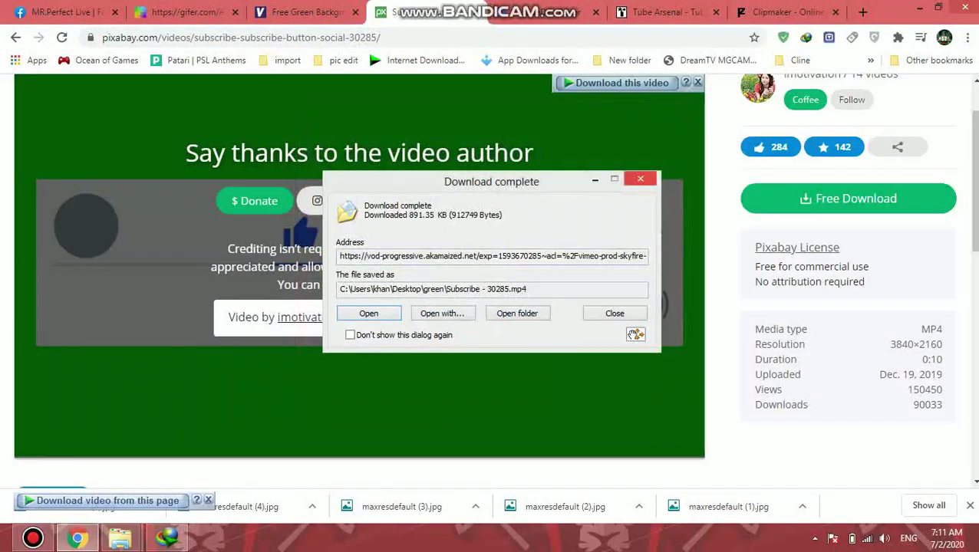
key("Escape")
key("Escape")
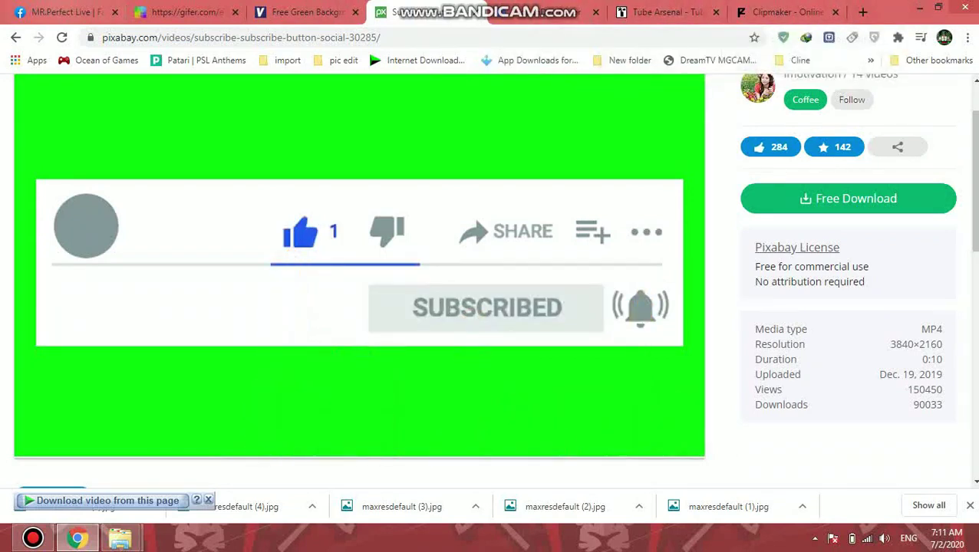
left_click(66, 12)
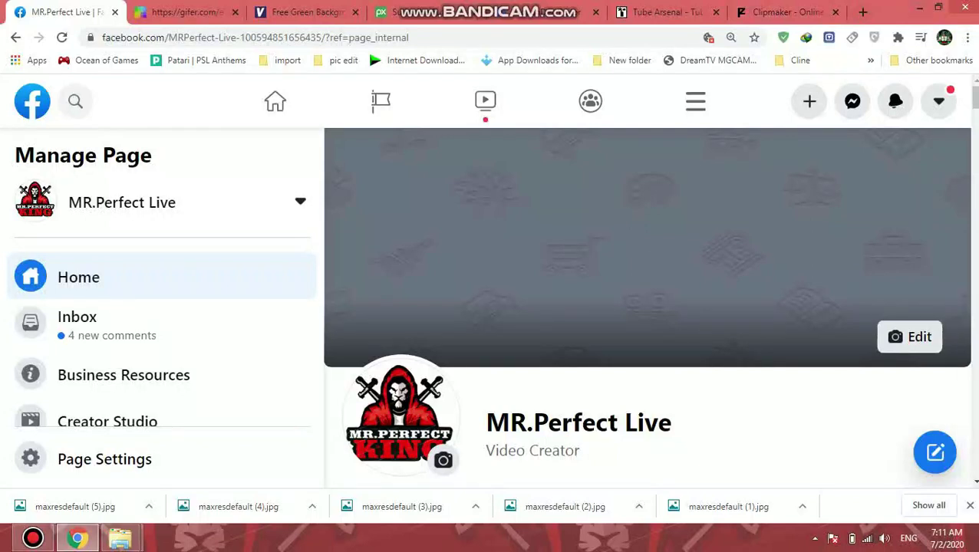
Select the full page name on the Facebook page.
scroll(647, 307, "down", 1)
left_click_drag(671, 350, 486, 350)
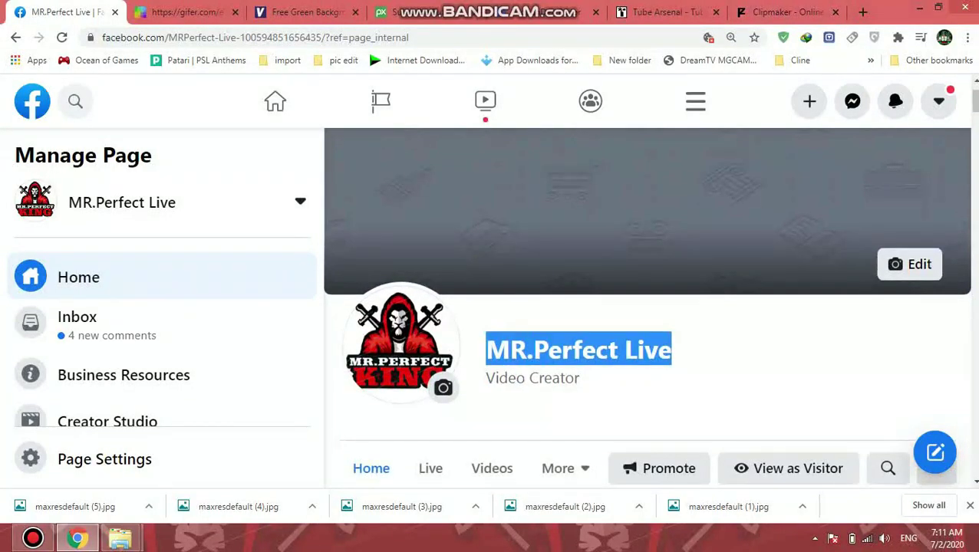
scroll(647, 336, "down", 1)
left_click_drag(673, 280, 487, 280)
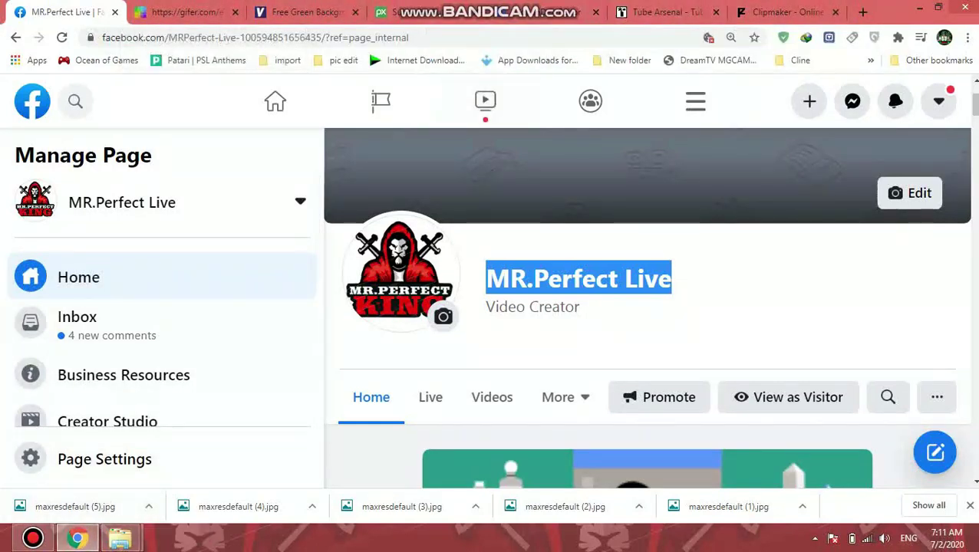
Cycle the browser tabs back to the Pixabay Subscribe clip, then switch to the green folder window.
key("ctrl+Tab")
key("ctrl+Tab")
key("ctrl+Tab")
key("ctrl+Tab")
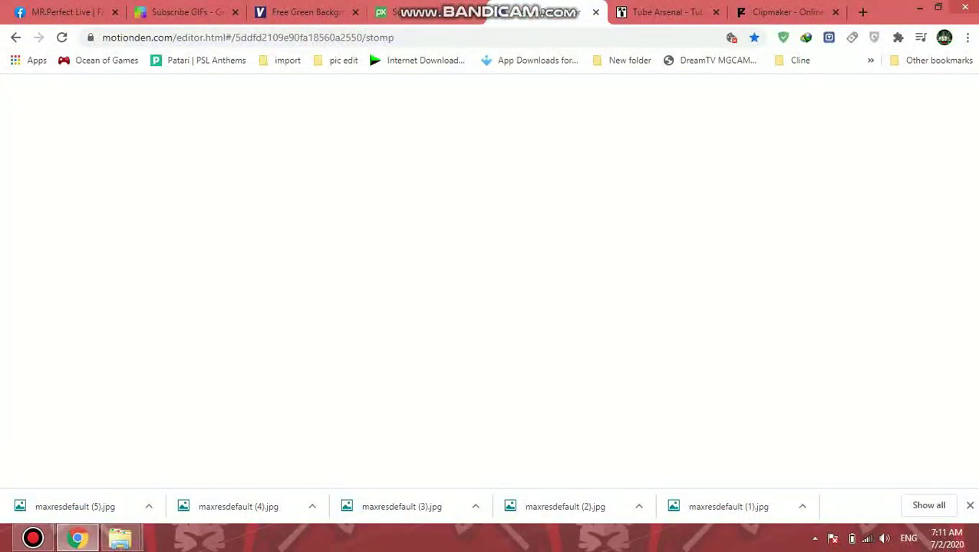
key("ctrl+shift+Tab")
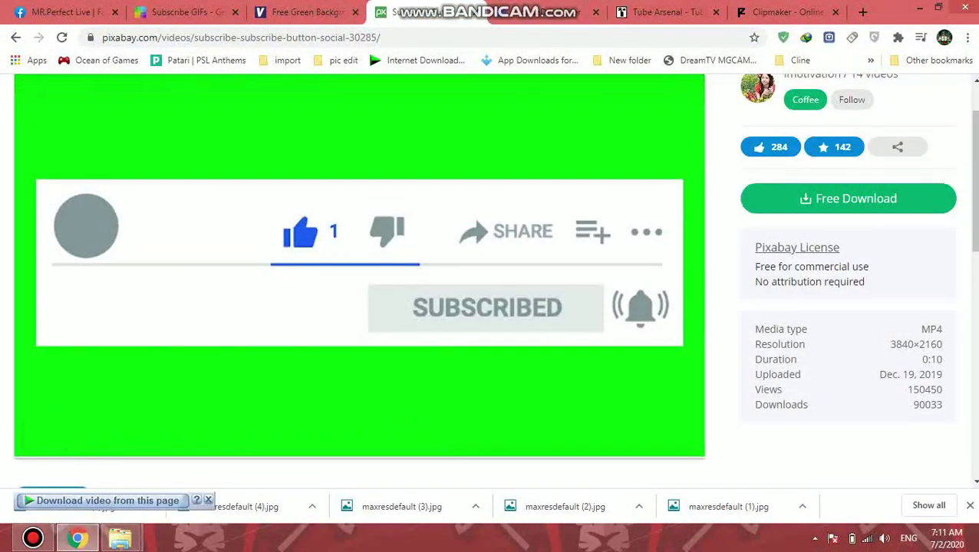
key("alt+Tab")
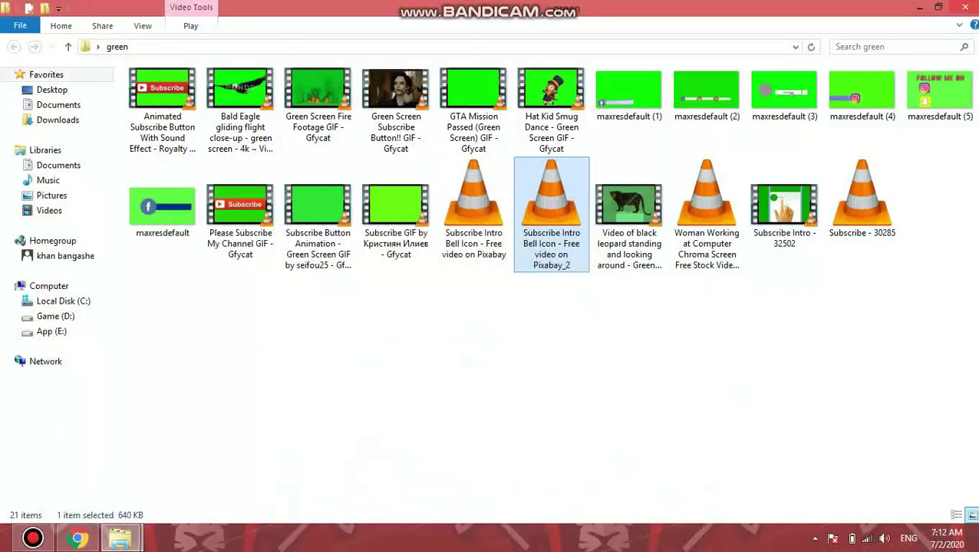
Minimize the green folder and Bandicam windows, then refresh the desktop.
left_click(120, 538)
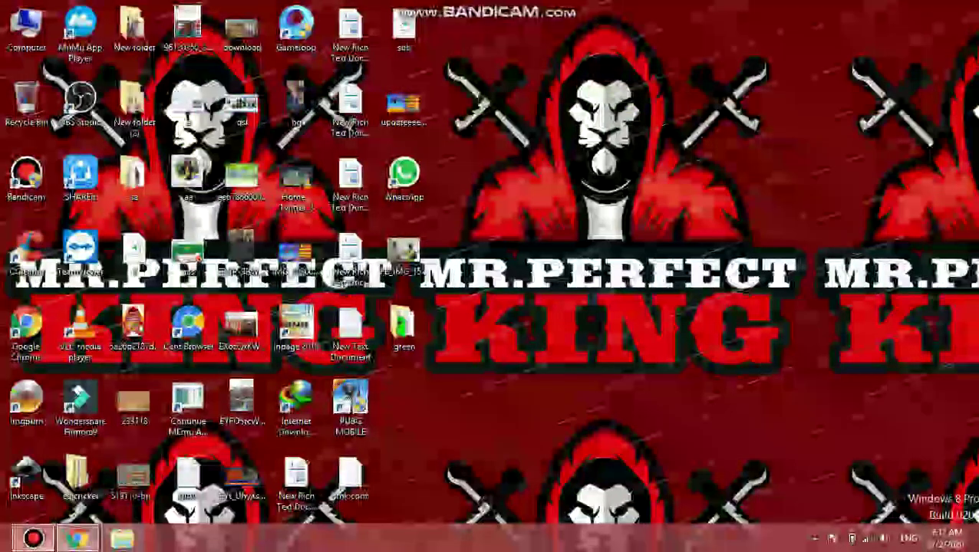
left_click(32, 538)
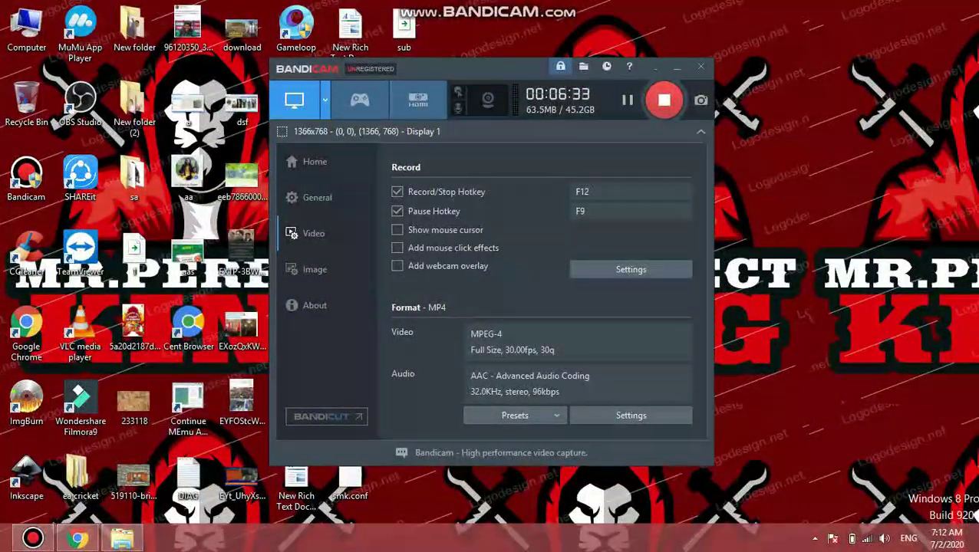
right_click(779, 176)
key("Escape")
left_click(677, 67)
right_click(656, 121)
left_click(691, 166)
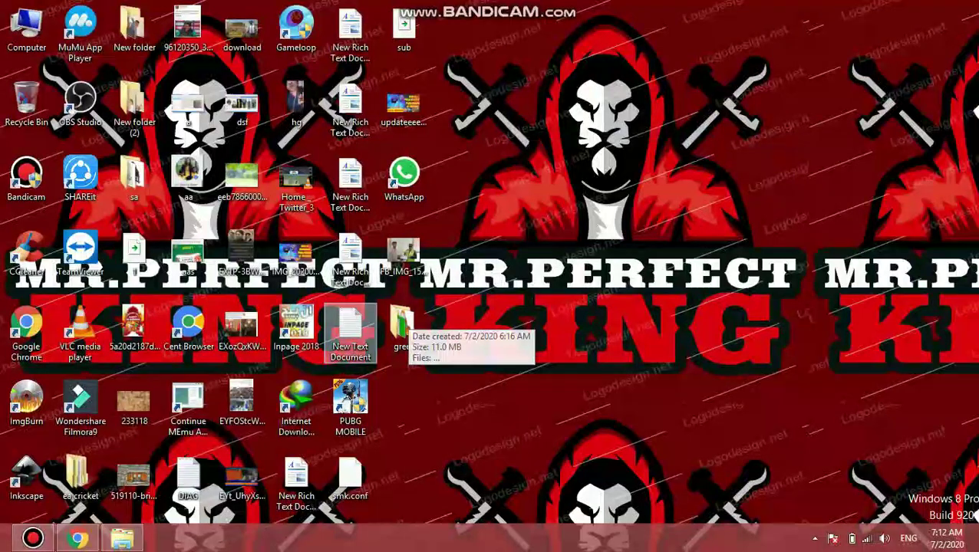
Start Wondershare Filmora9 from its desktop shortcut as administrator and OK the hardware warning.
double_click(81, 406)
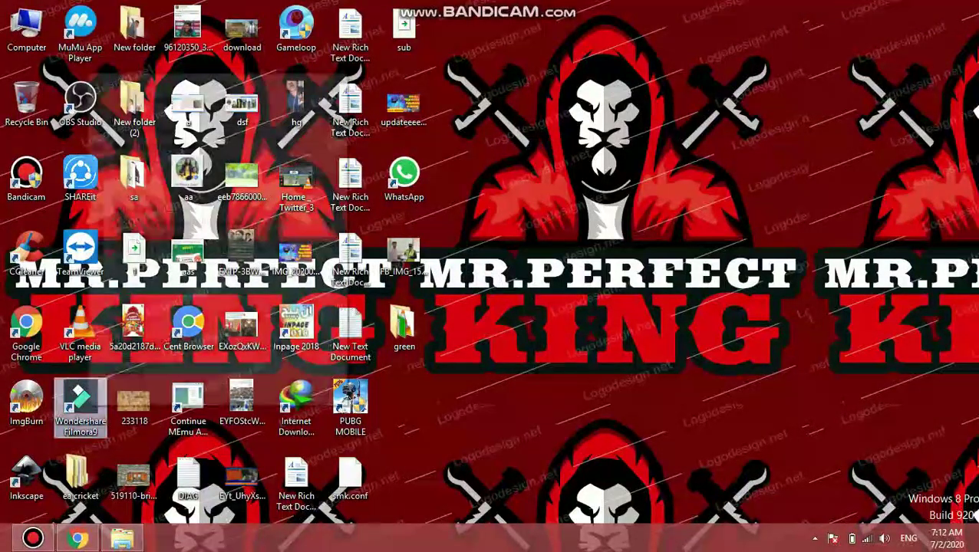
right_click(87, 406)
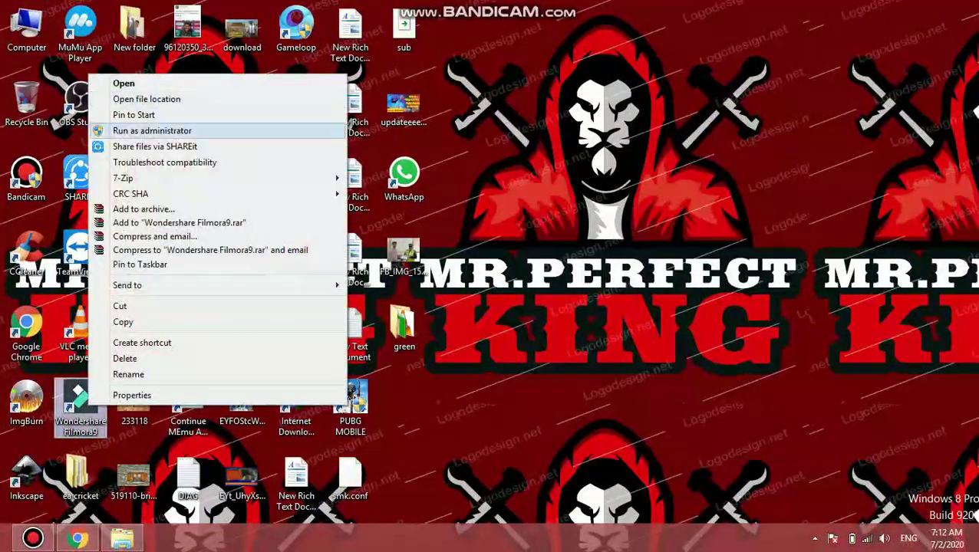
left_click(152, 131)
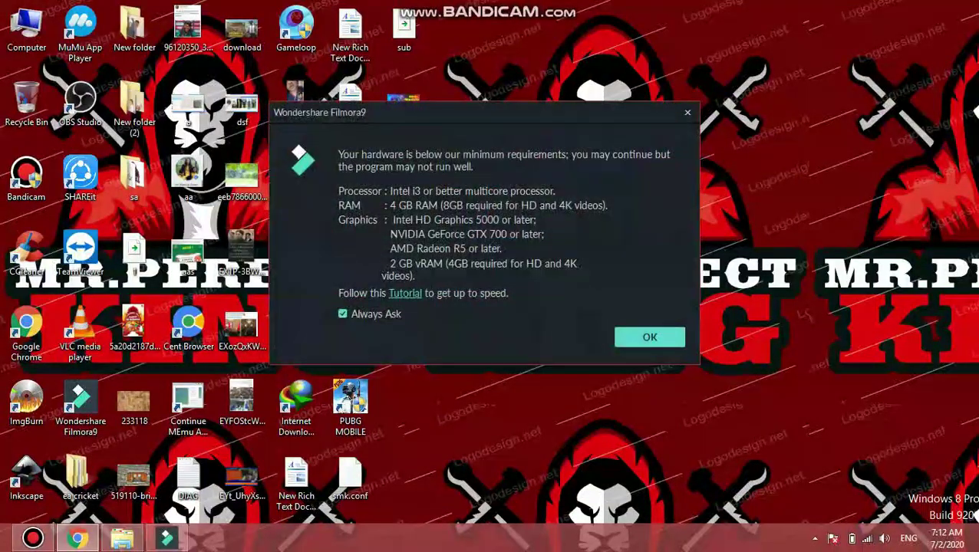
key("Return")
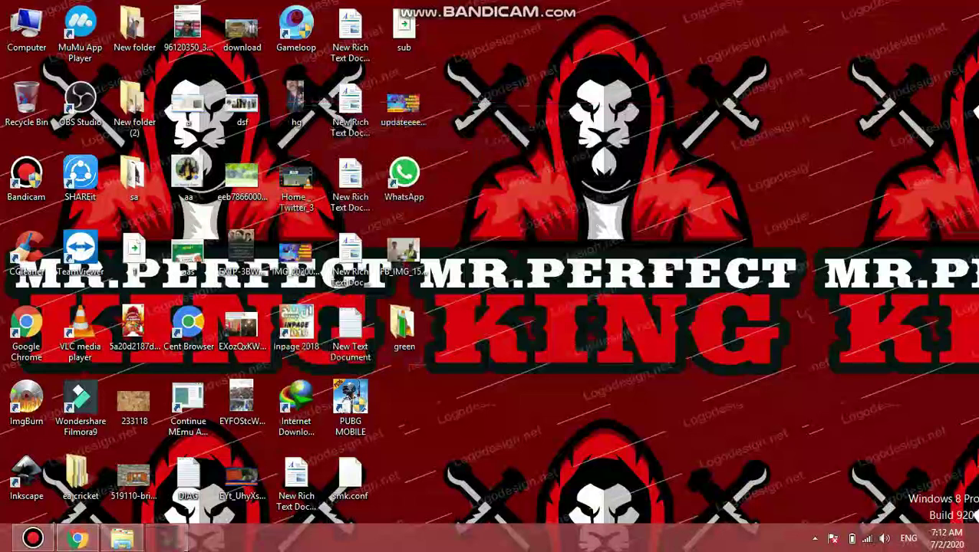
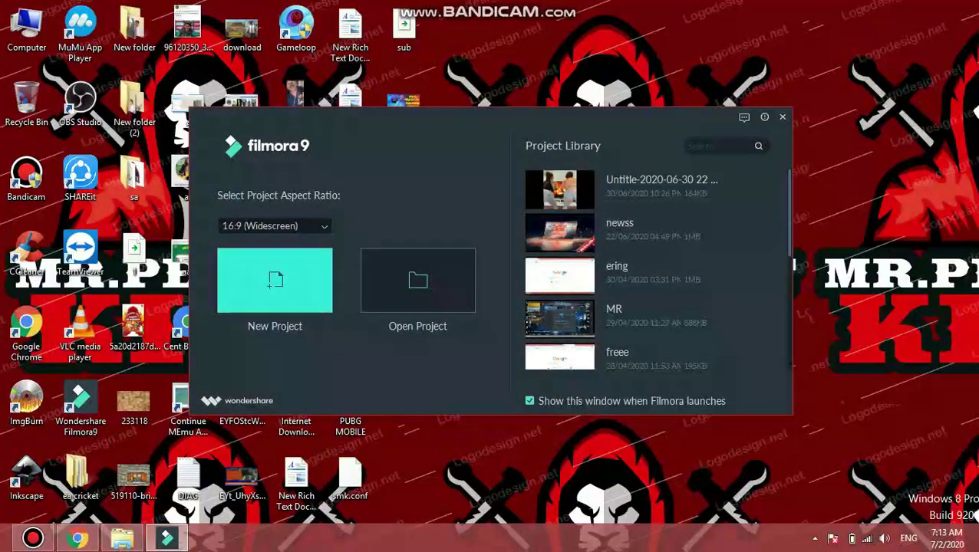
Create a new, empty 16:9 widescreen project from the Filmora9 launcher.
left_click(276, 282)
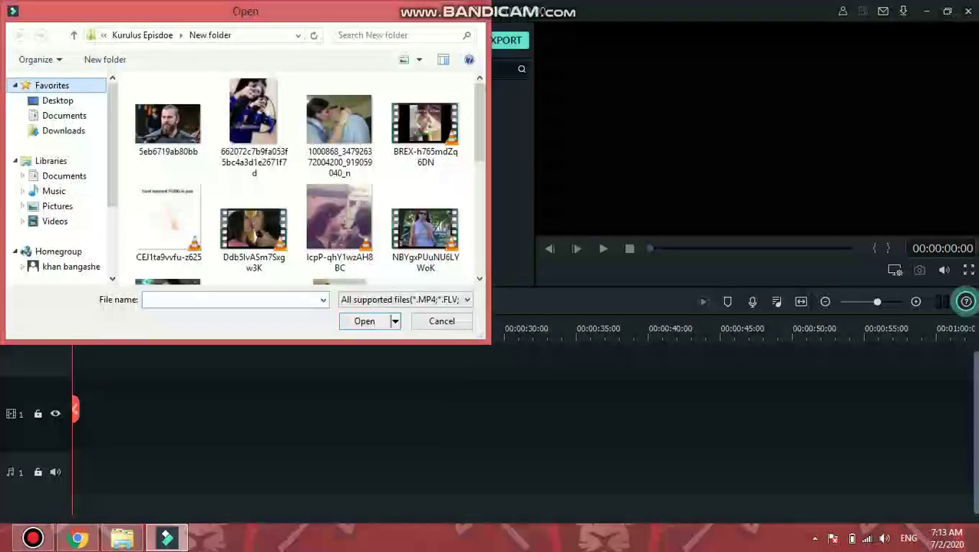
Open the media import dialog and browse into the green folder on the Desktop.
left_click(51, 85)
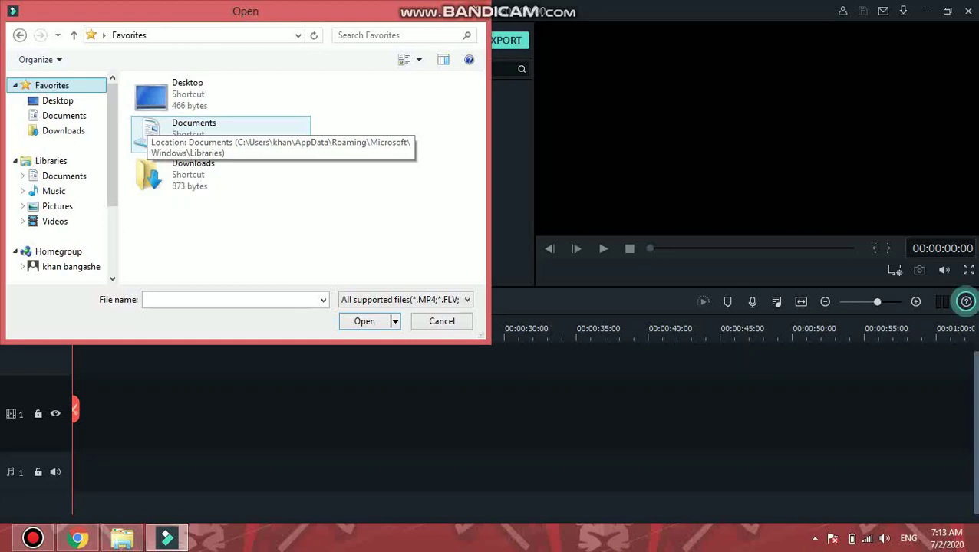
left_click(57, 100)
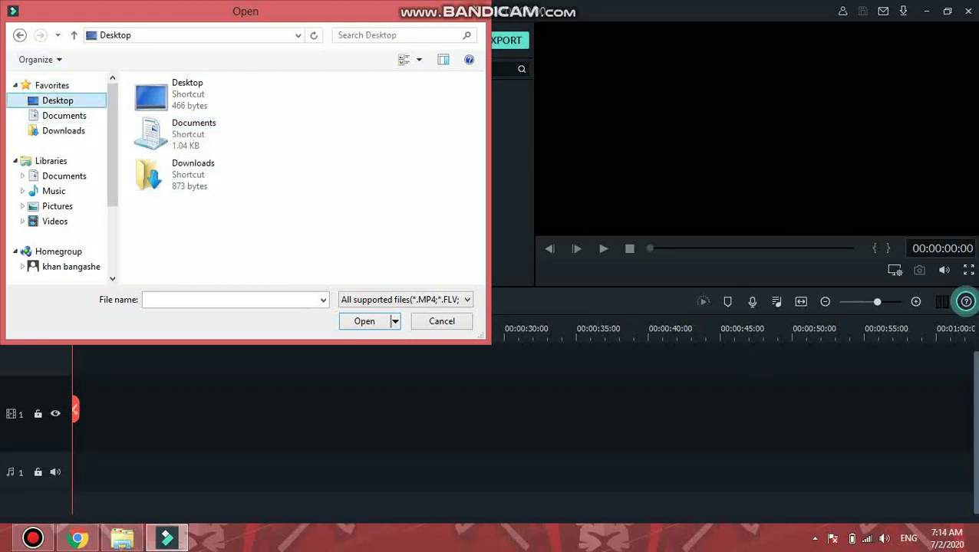
left_click(191, 214)
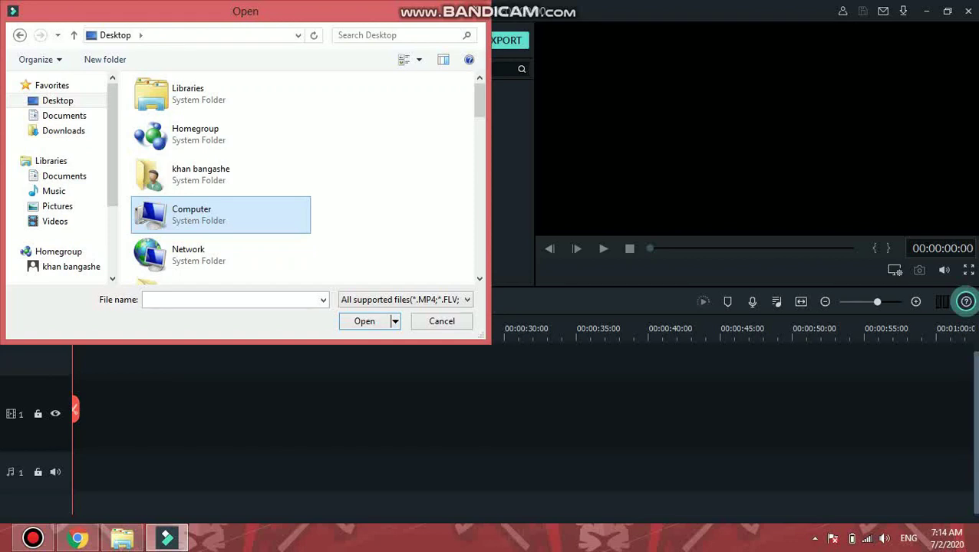
scroll(222, 211, "down", 5)
scroll(222, 211, "up", 3)
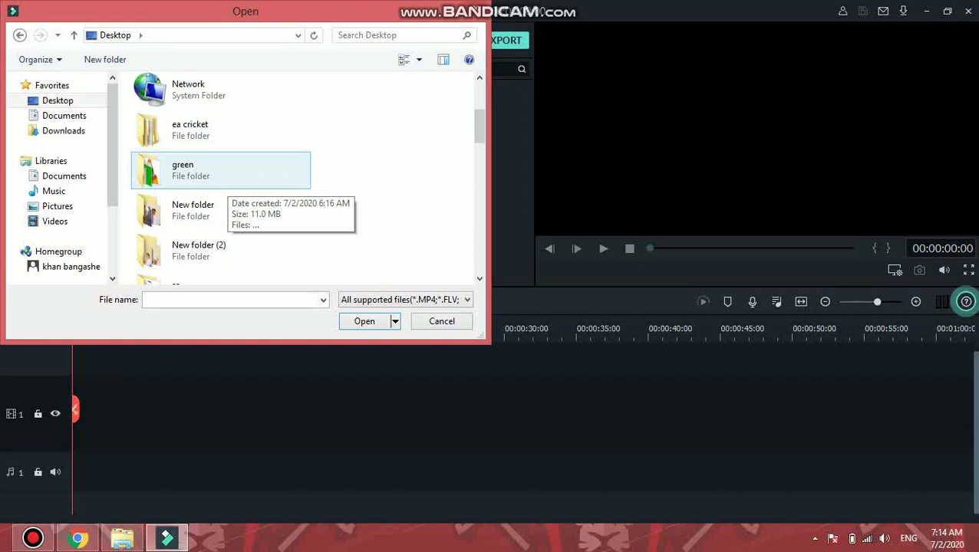
left_click(221, 210)
scroll(221, 176, "down", 3)
scroll(221, 177, "up", 3)
double_click(184, 170)
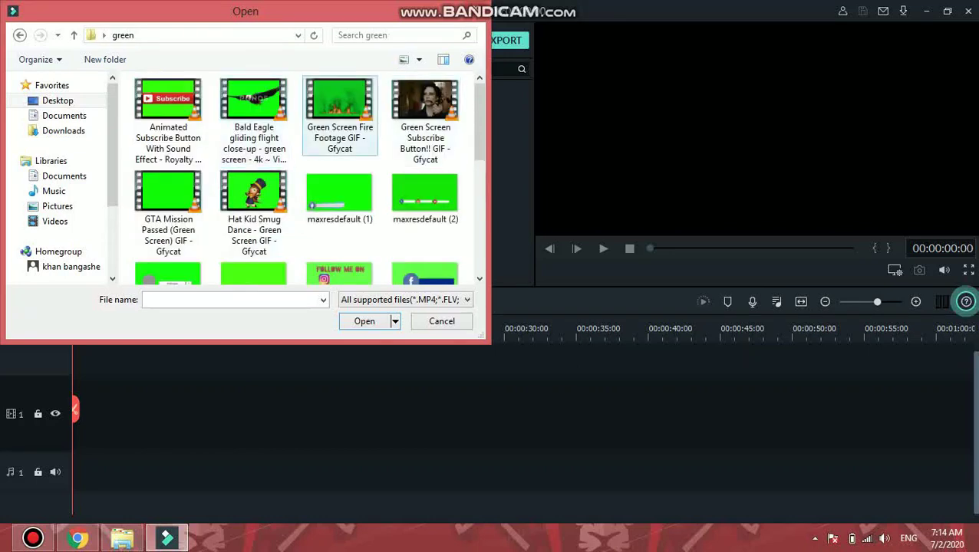
Select every file in the green folder and import them into the project.
left_click(168, 115)
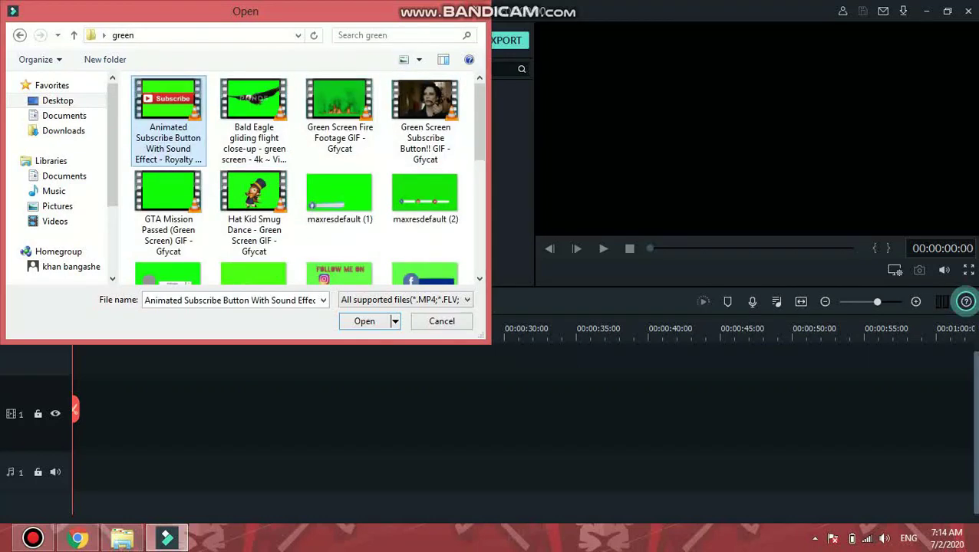
key("ctrl+a")
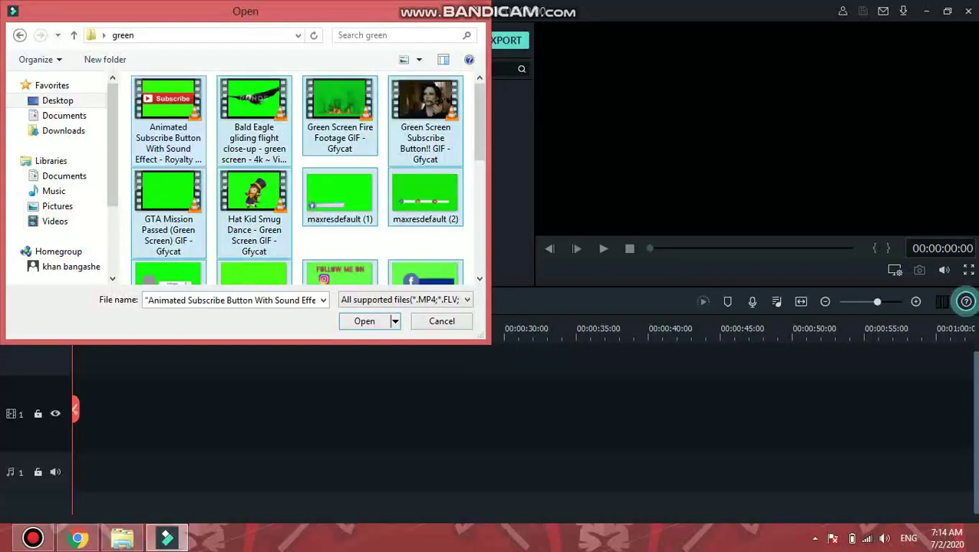
scroll(296, 176, "down", 2)
scroll(307, 184, "down", 3)
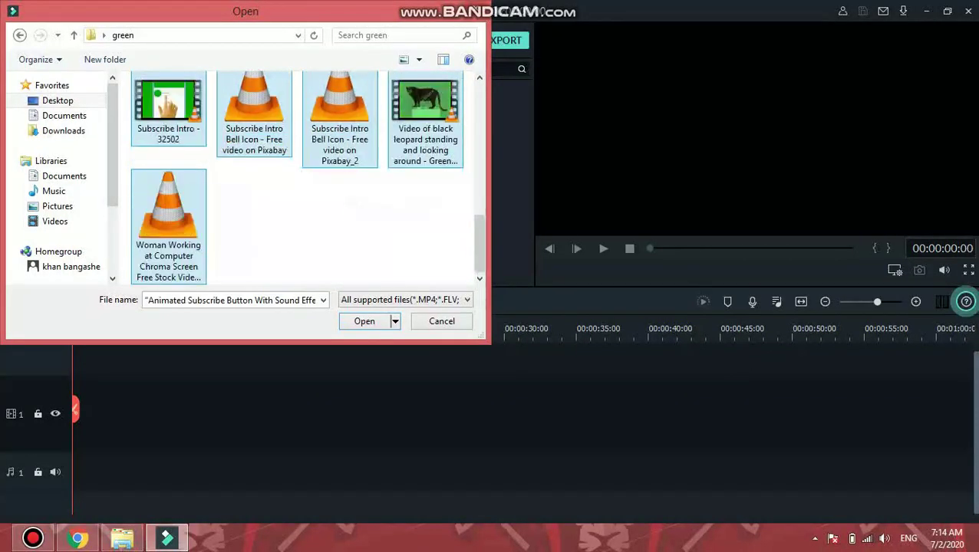
key("Return")
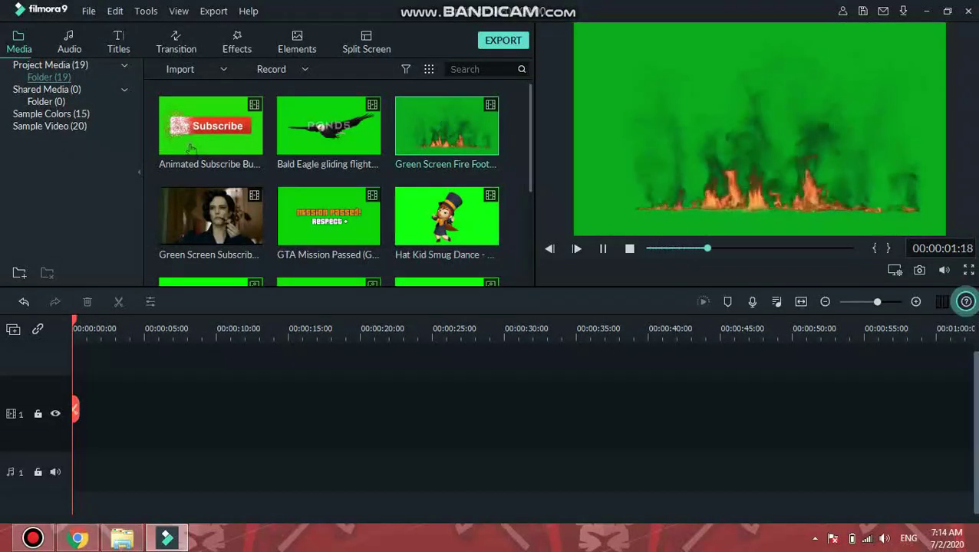
Preview the subscribe button and maxresdefault clips by stepping through the media thumbnails.
key("F12")
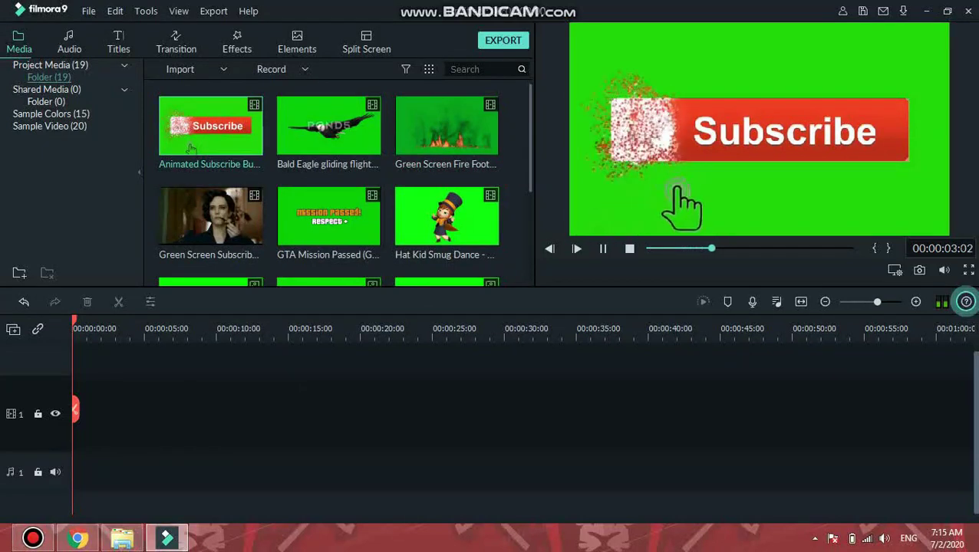
key("Down")
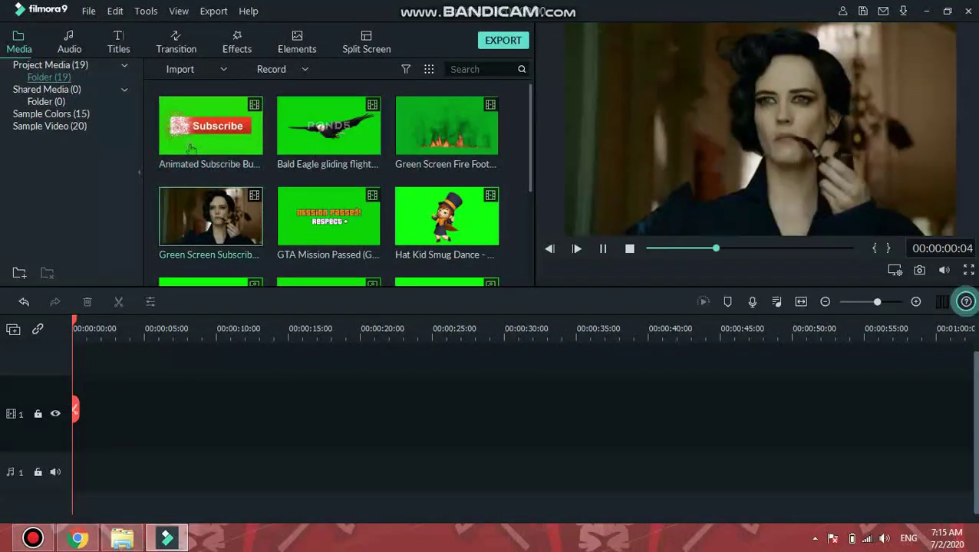
scroll(458, 142, "down", 3)
key("Down")
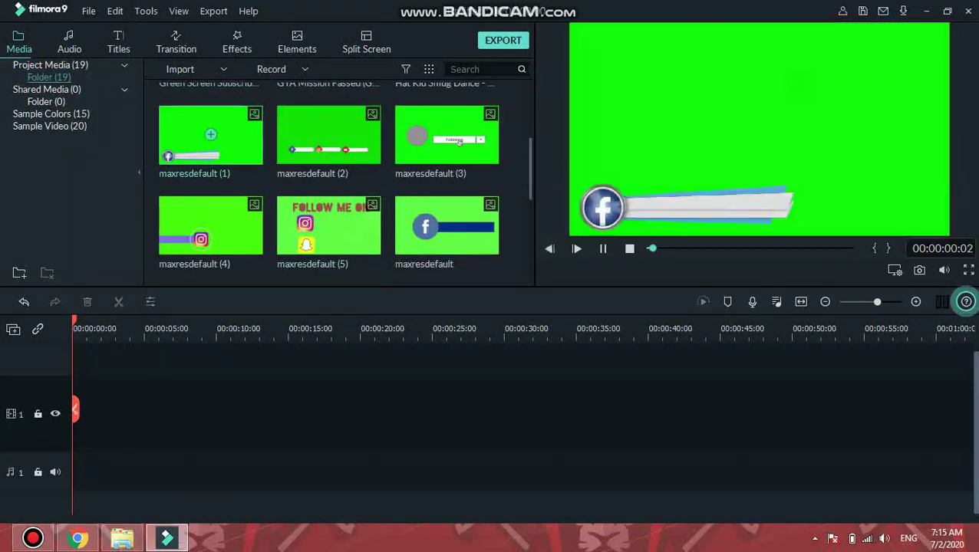
key("Down")
key("Right")
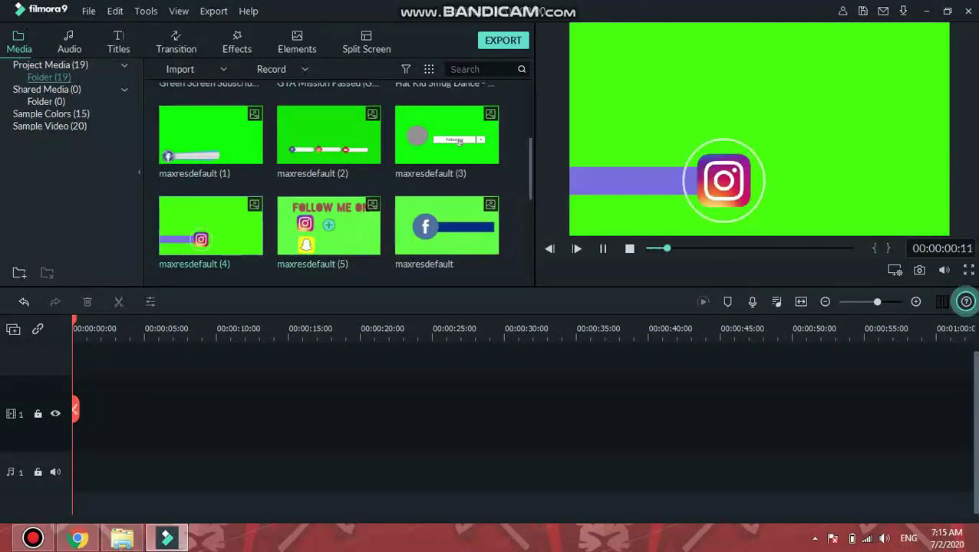
key("Up")
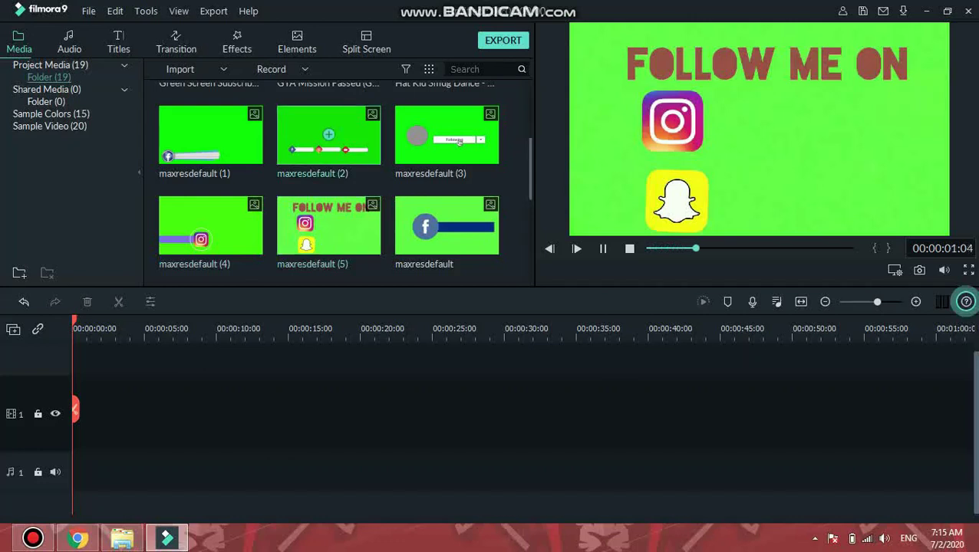
scroll(447, 135, "down", 3)
Preview the black leopard and woman-at-computer clips, then pick Subscribe Intro - 32502.
left_click(446, 136)
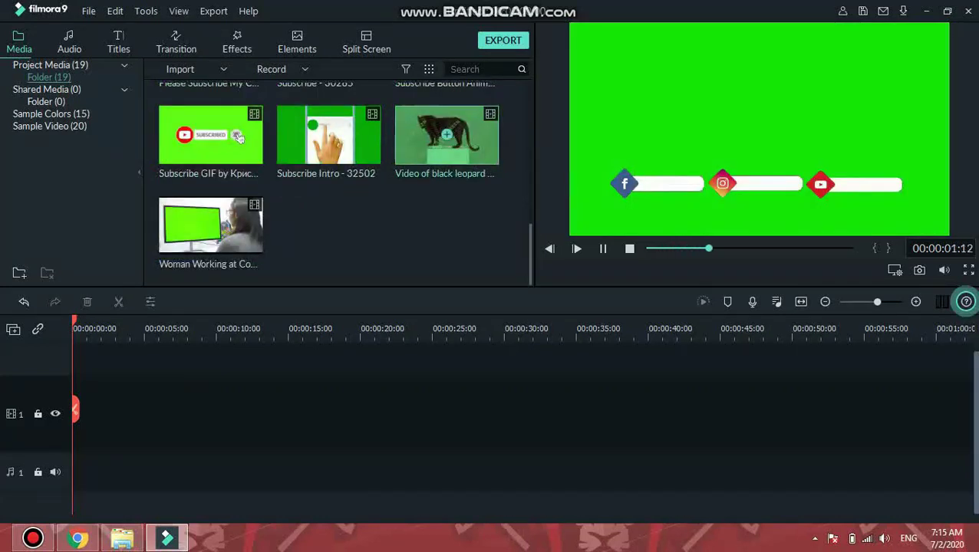
left_click(210, 225)
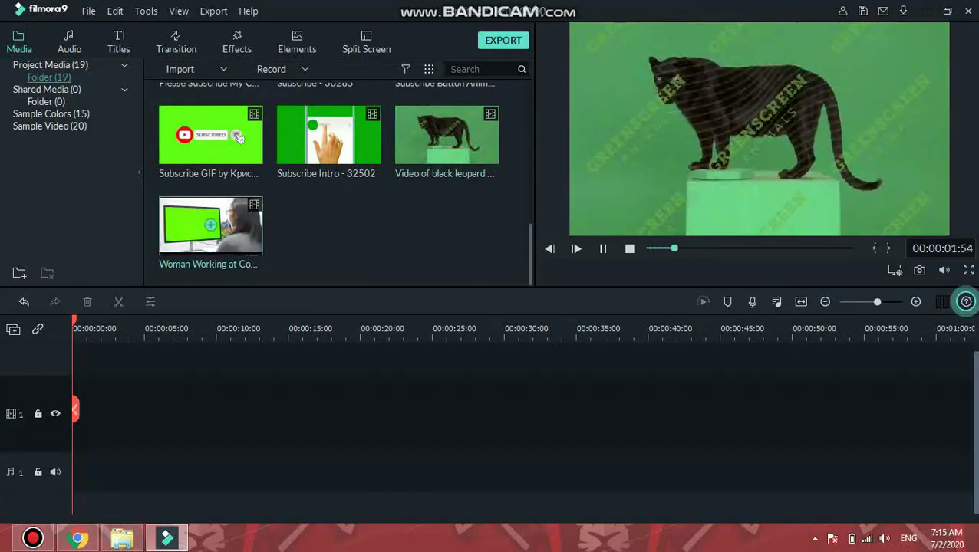
scroll(215, 142, "up", 5)
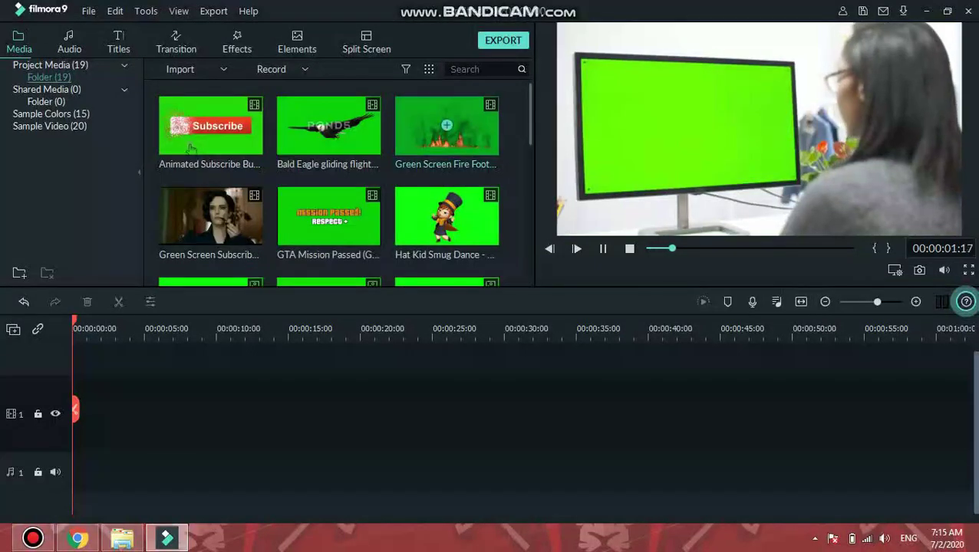
scroll(191, 148, "down", 10)
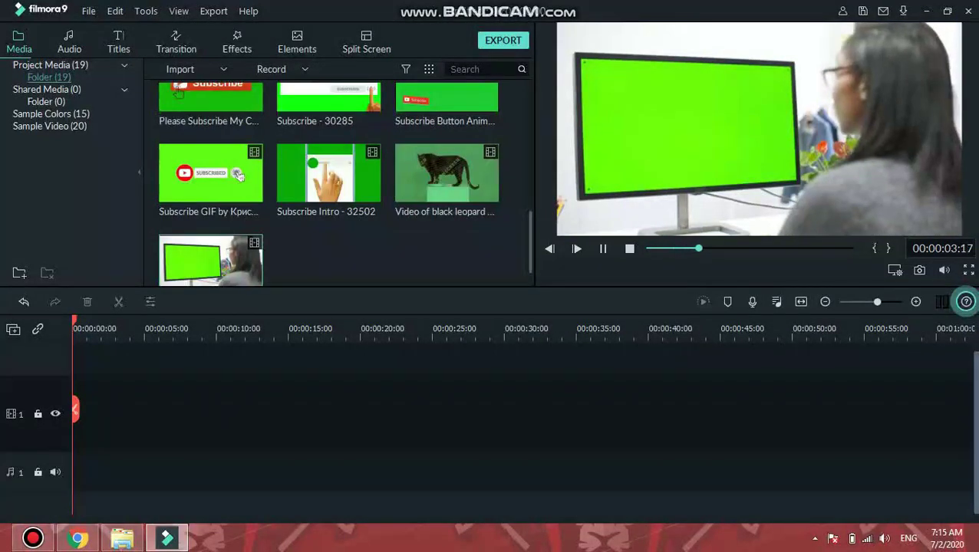
left_click(328, 173)
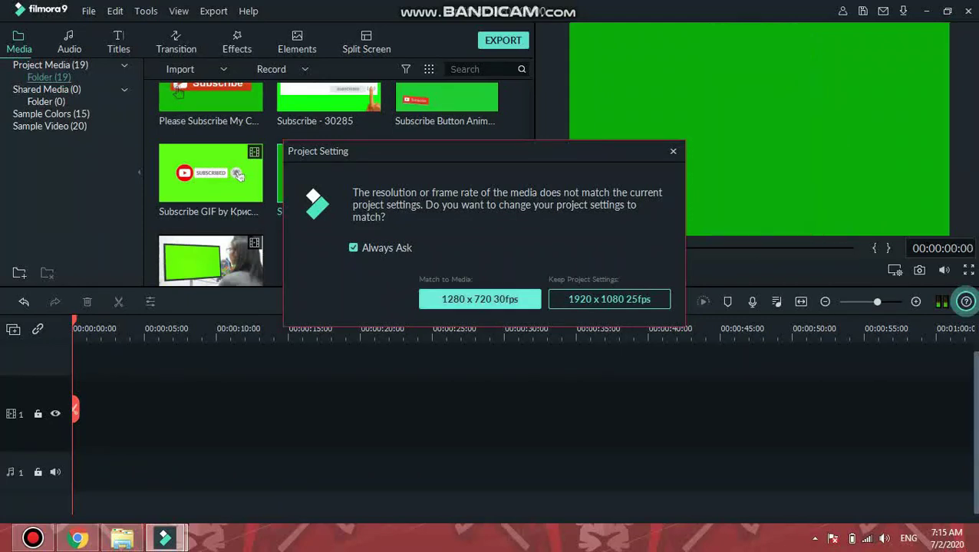
Keep the 1920 x 1080 25fps project settings and zoom in on the timeline.
key("Tab")
key("Return")
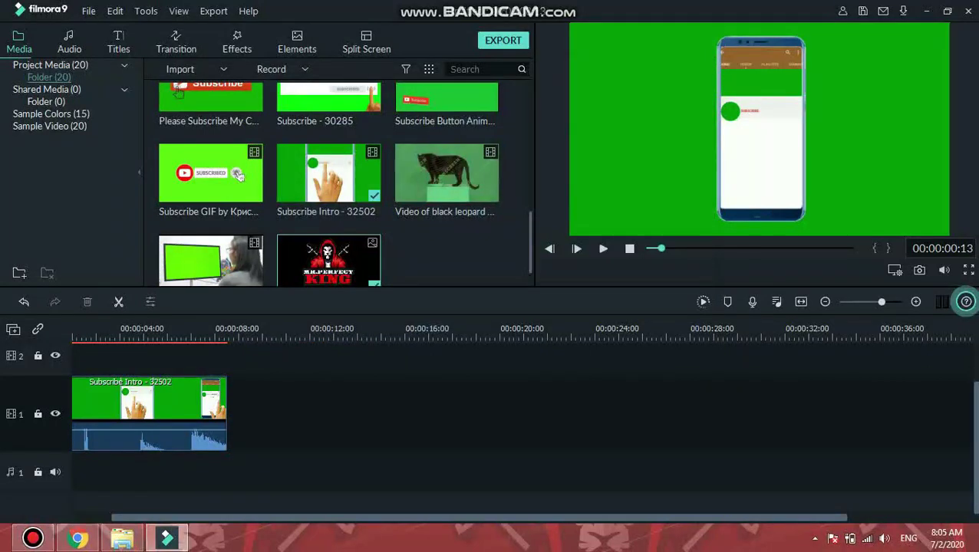
mouse_move(447, 173)
key("ctrl+equal")
key("ctrl+equal")
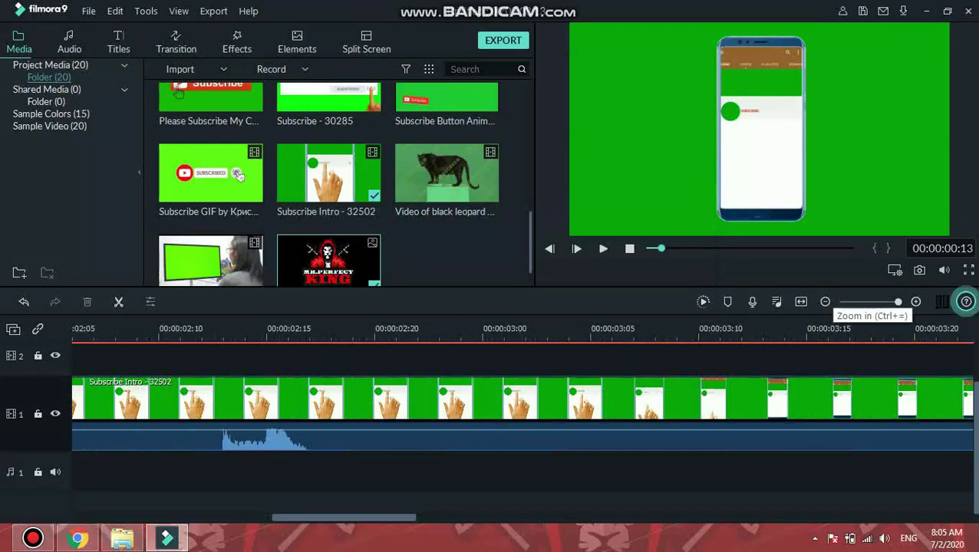
scroll(521, 399, "left", 5)
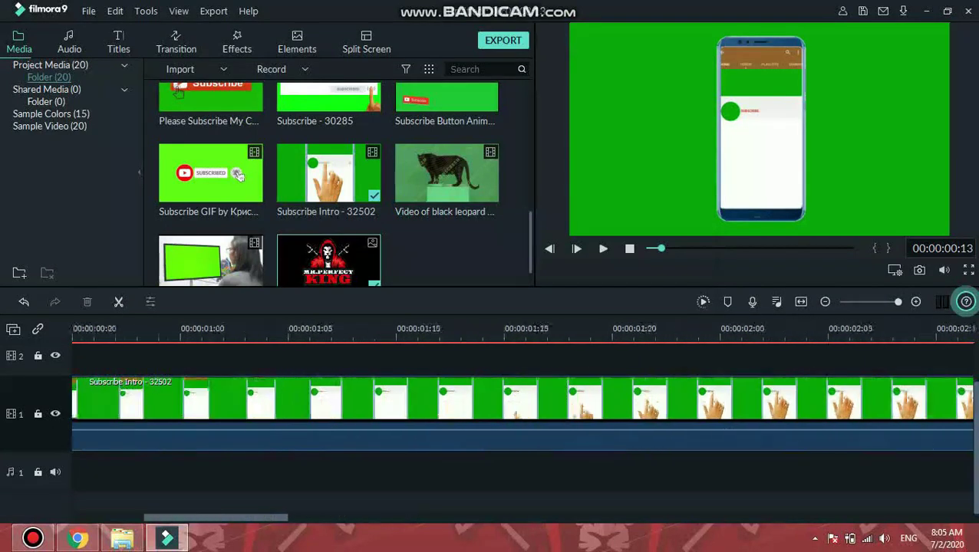
Restore the deleted KING image clip on track 2 and undo a trial move of it.
left_click(255, 358)
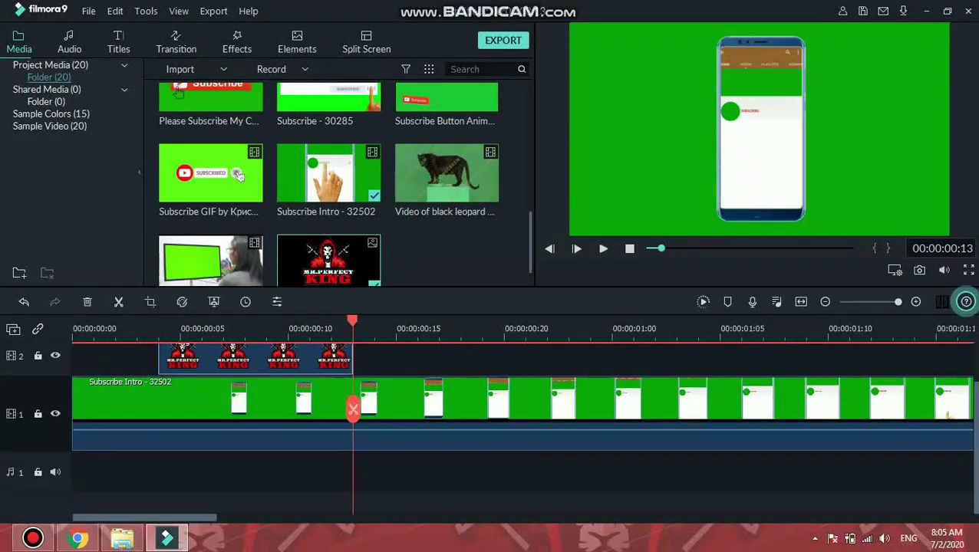
key("Delete")
key("ctrl+z")
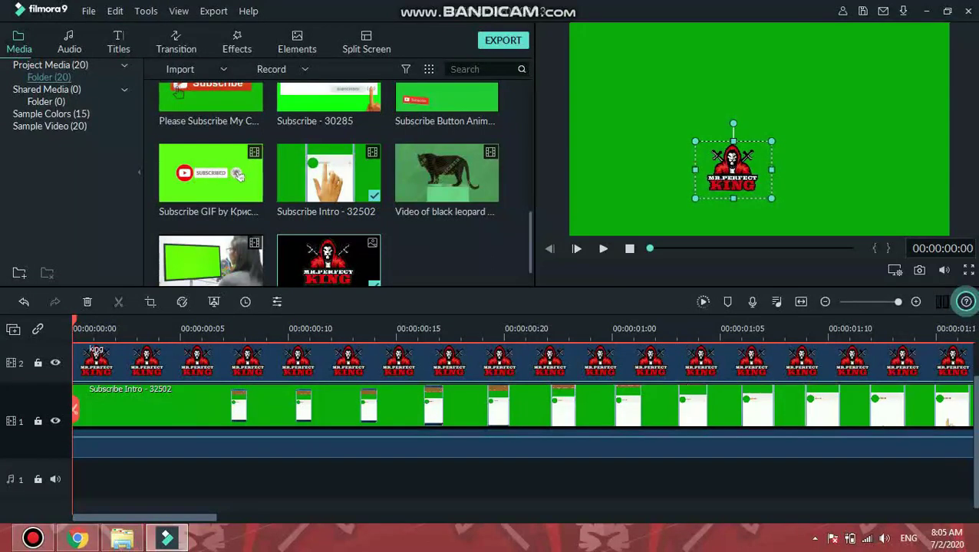
left_click(154, 407)
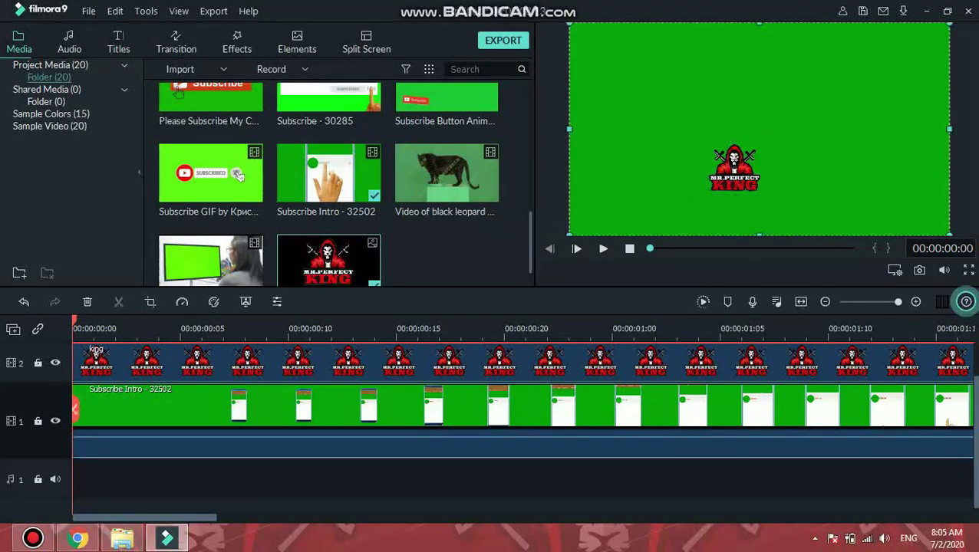
left_click(115, 362)
mouse_move(116, 362)
left_mouse_down()
mouse_move(244, 362)
mouse_move(119, 362)
left_mouse_up()
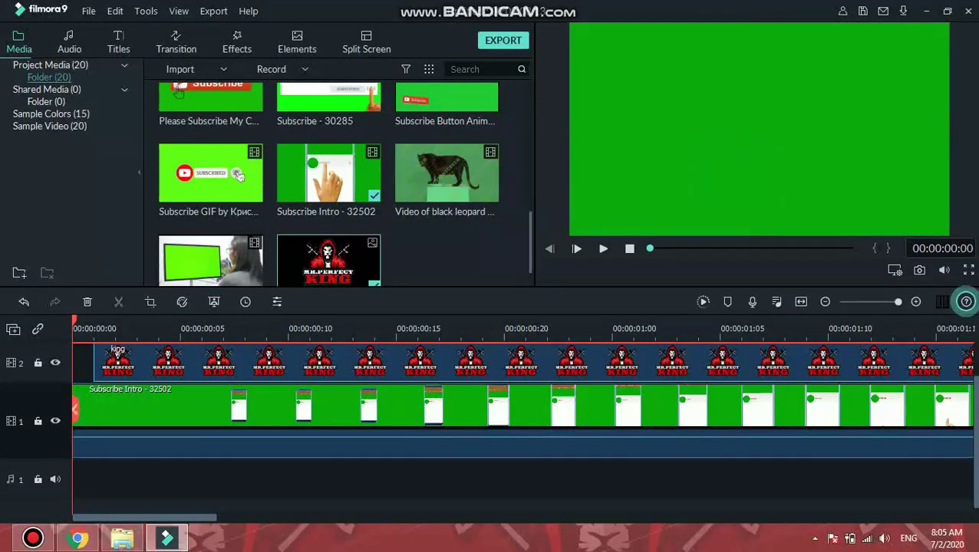
left_click_drag(115, 361, 137, 377)
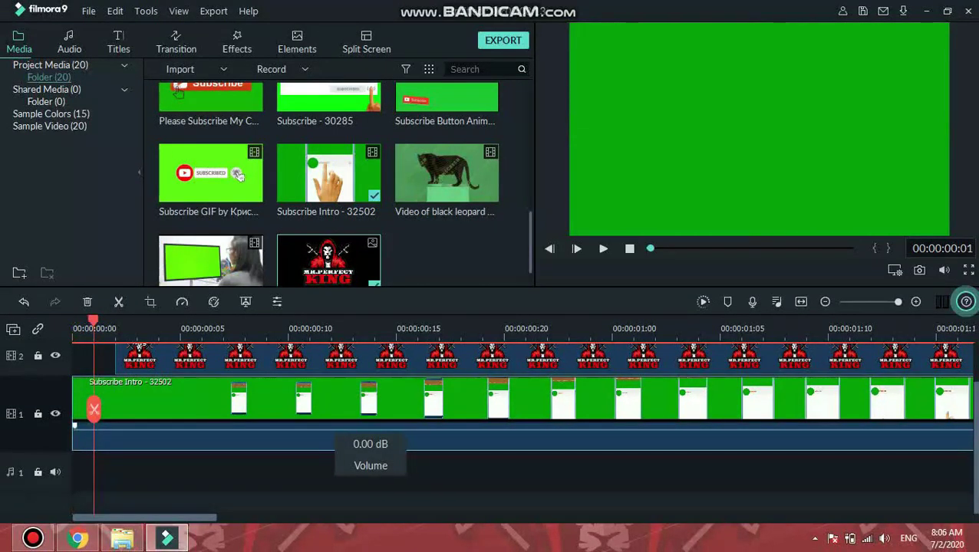
key("ctrl+z")
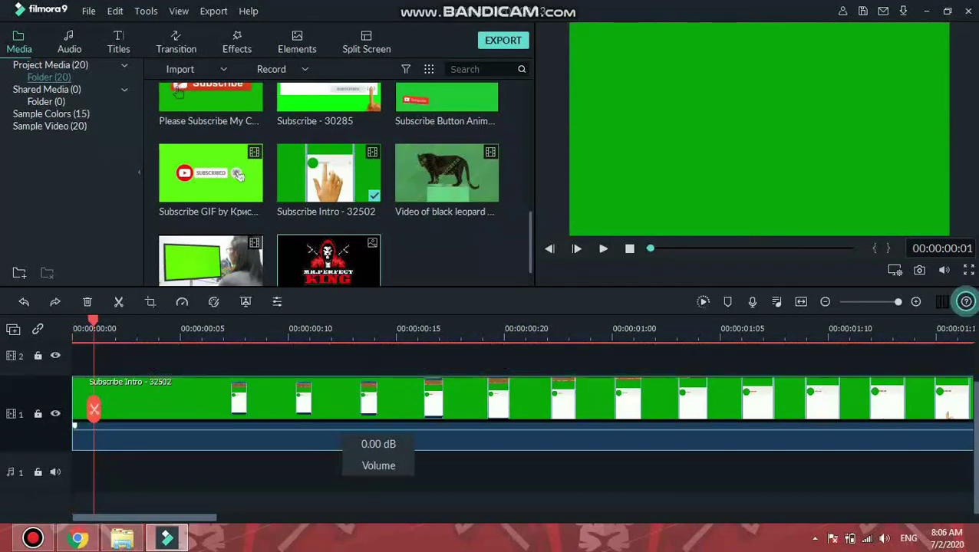
Enlarge the KING logo toward the upper right and shift its track-2 clip later.
left_click(735, 169)
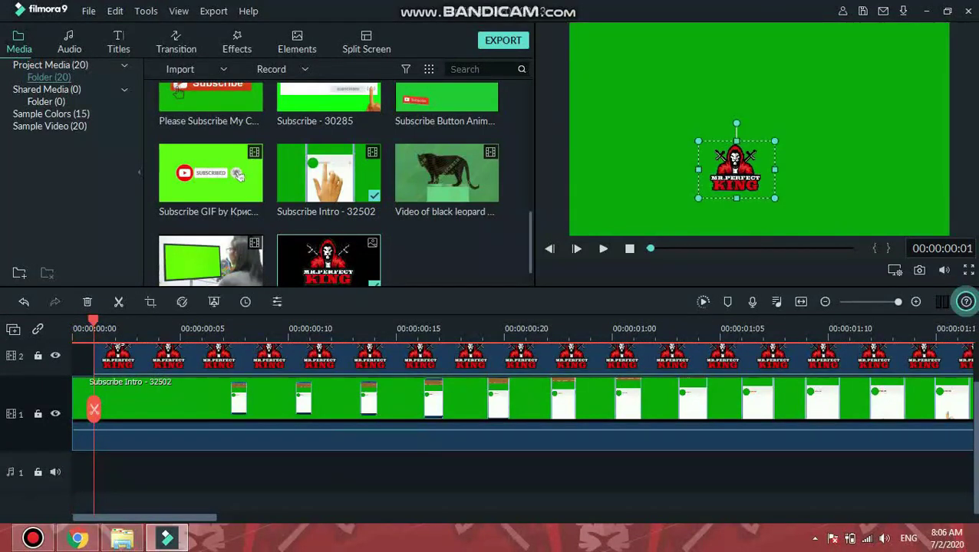
left_click_drag(735, 169, 777, 129)
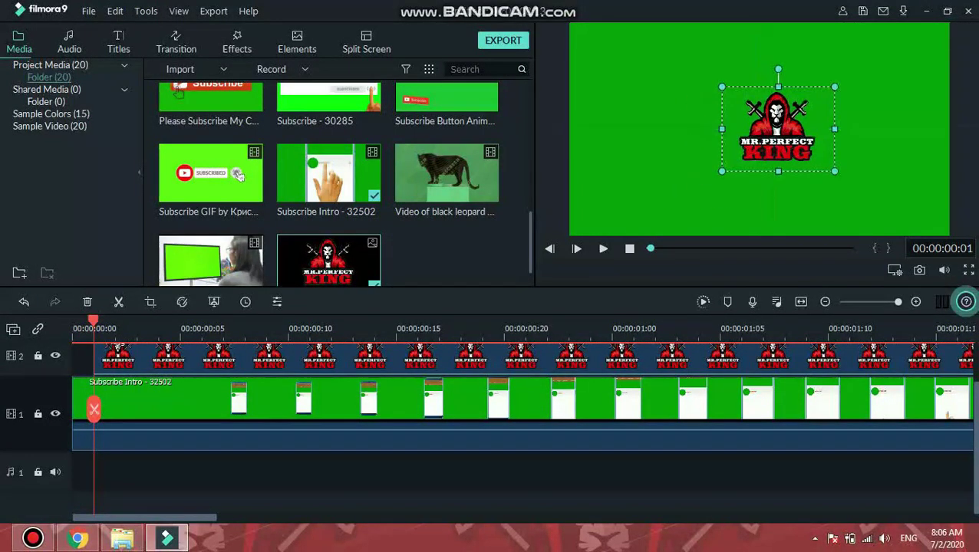
left_click(461, 399)
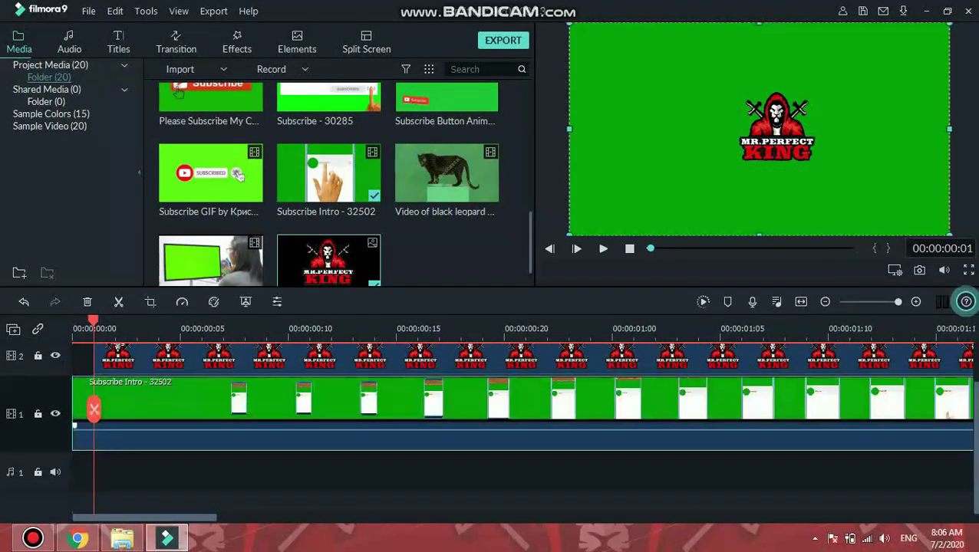
scroll(94, 409, "up", 1)
left_click_drag(153, 404, 326, 404)
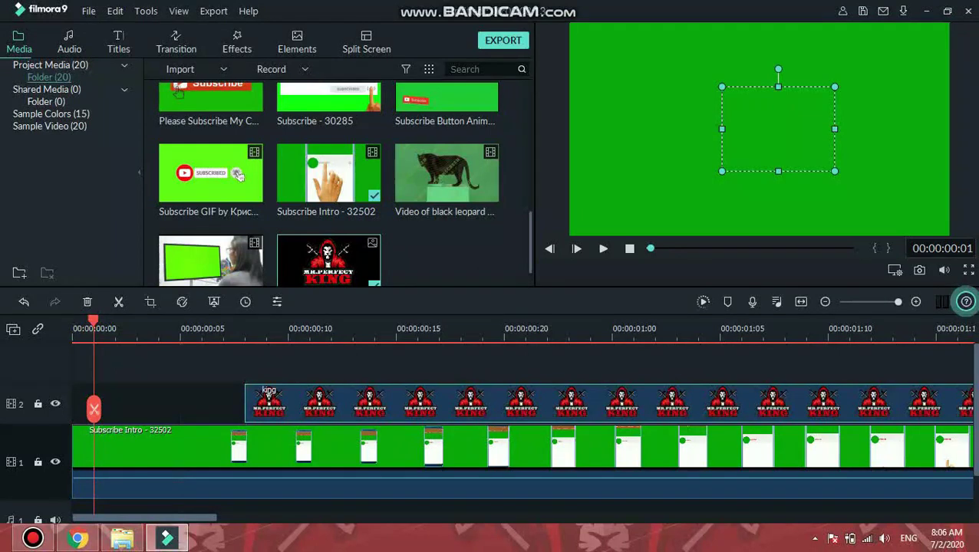
left_click_drag(94, 408, 159, 408)
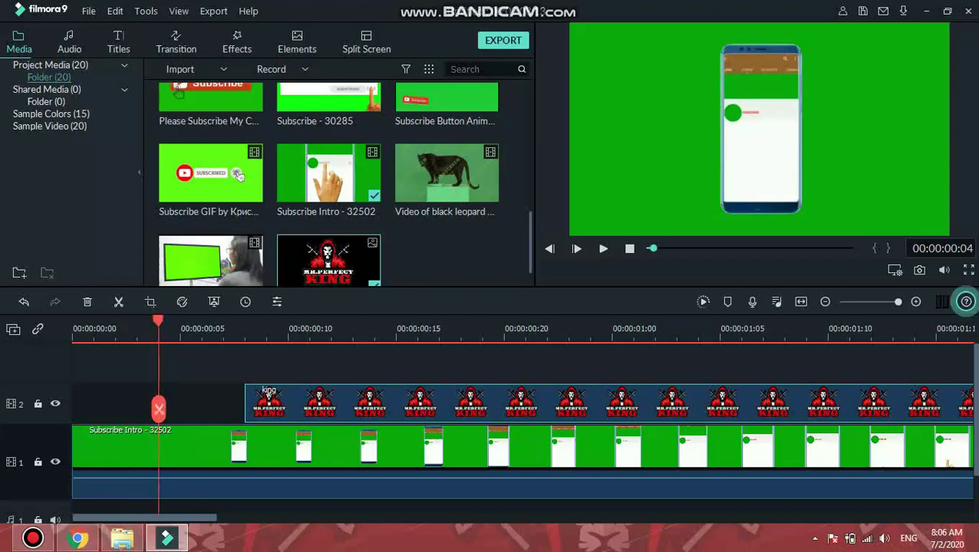
Start the KING clip at the playhead and shrink the logo onto the phone's profile circle.
left_click(158, 408)
left_click_drag(158, 409, 158, 408)
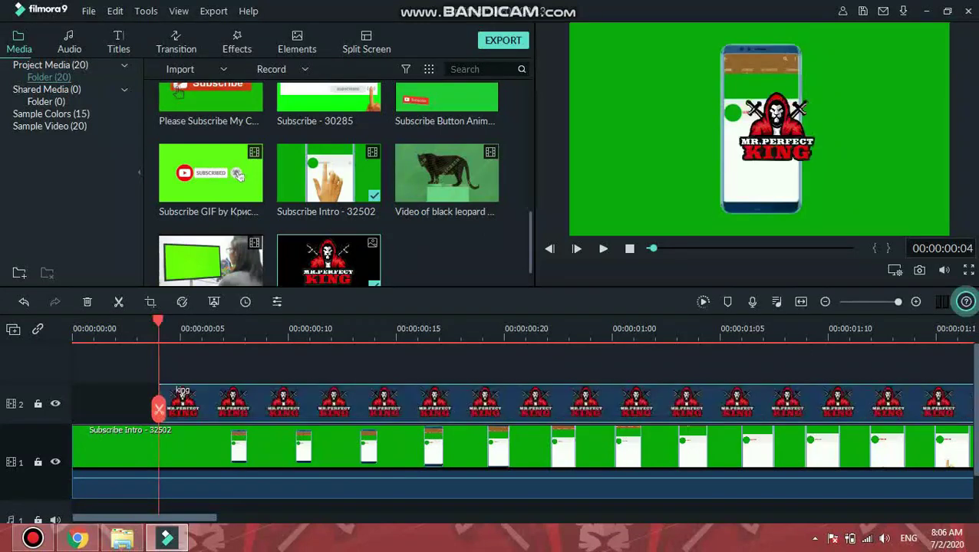
left_click(775, 130)
left_click_drag(841, 227, 733, 111)
Step forward frame by frame and split the background clip at 00:00:00:13.
left_click(732, 111)
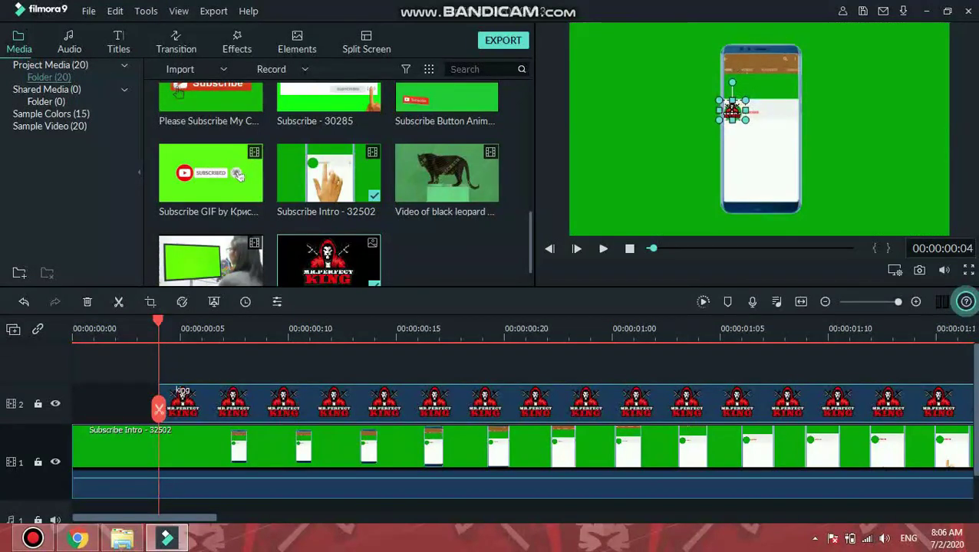
left_click(738, 123)
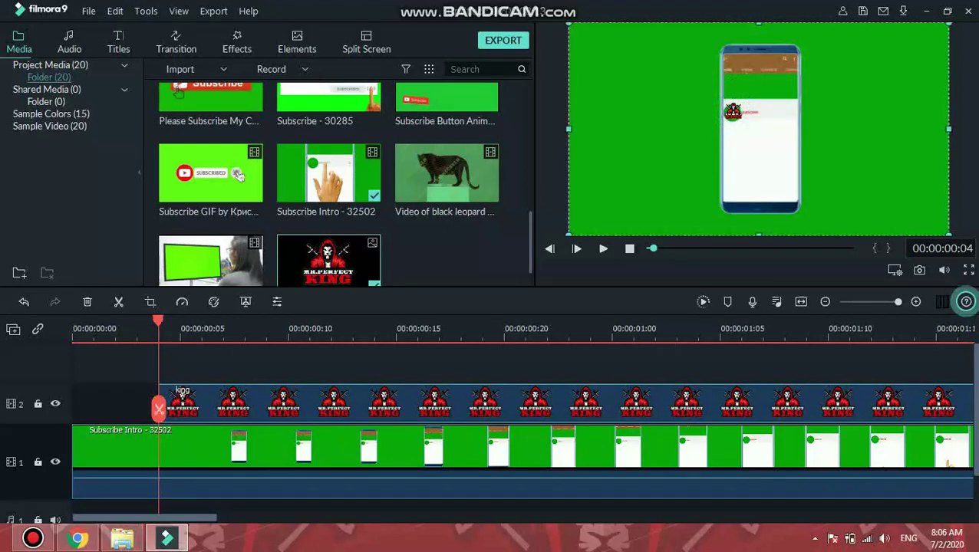
left_click(733, 111)
left_click(733, 115)
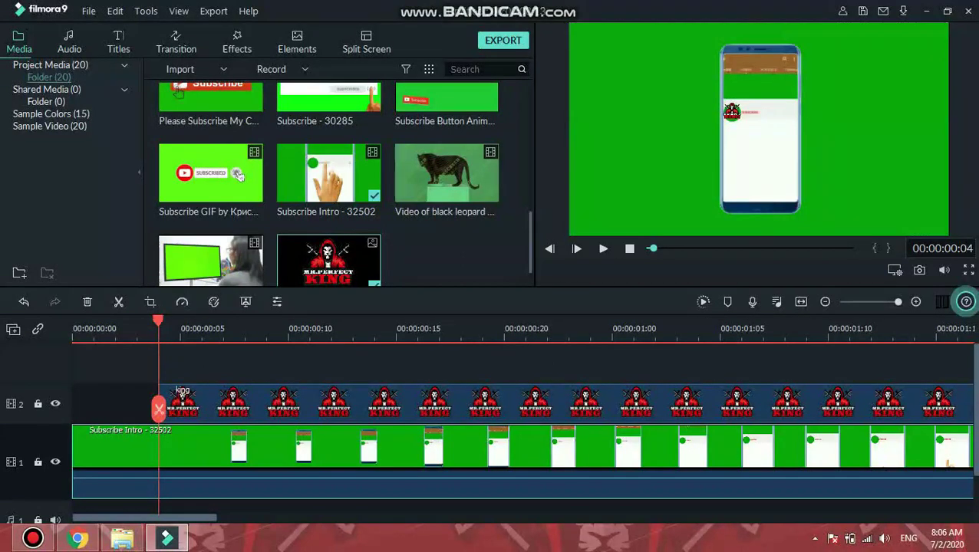
key("Right")
key("Right")
key("Right")
key("Right")
key("Right")
key("Right")
key("Right")
key("Right")
key("Right")
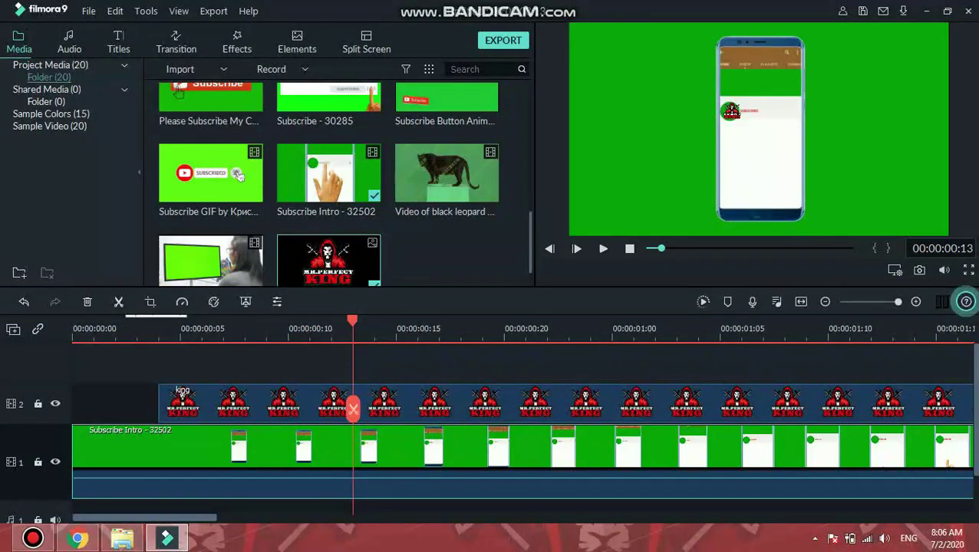
key("ctrl+b")
Cut the KING clip at the playhead and nudge the logo upward at 00:00:00:14.
left_click(353, 409)
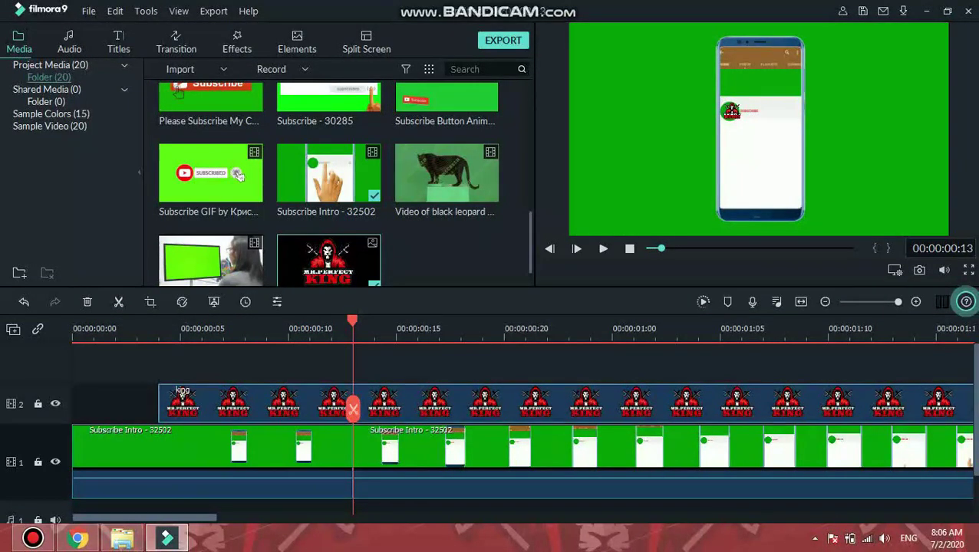
left_click(353, 409)
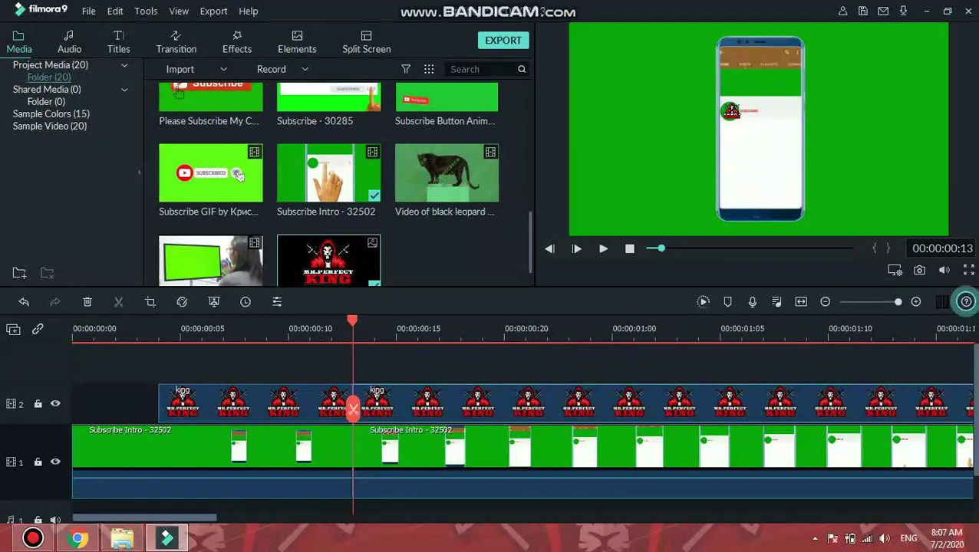
key("Right")
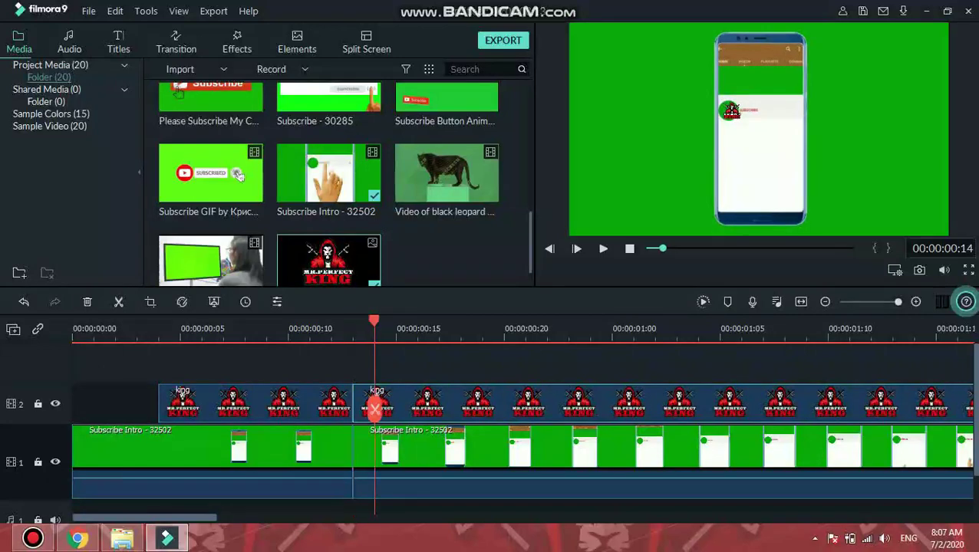
left_click(732, 112)
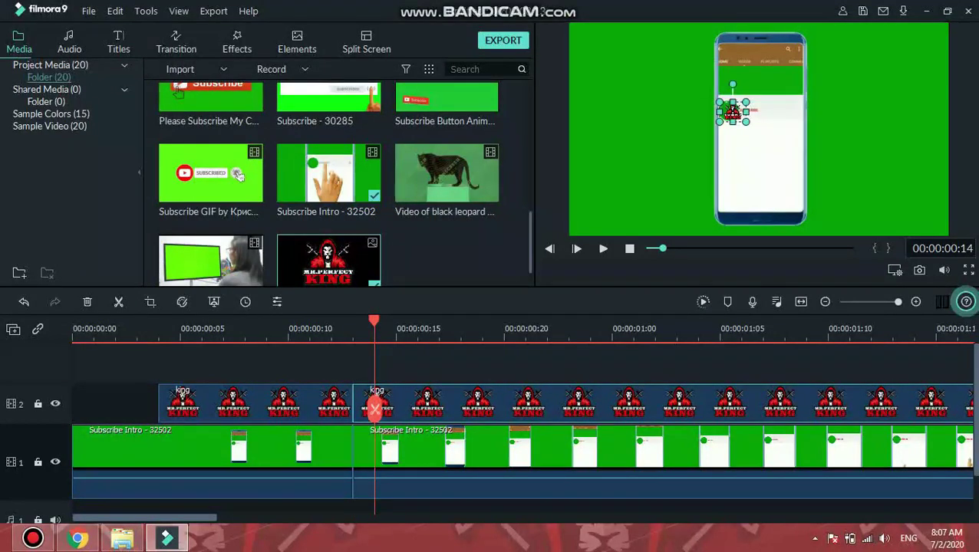
left_click_drag(734, 108, 732, 104)
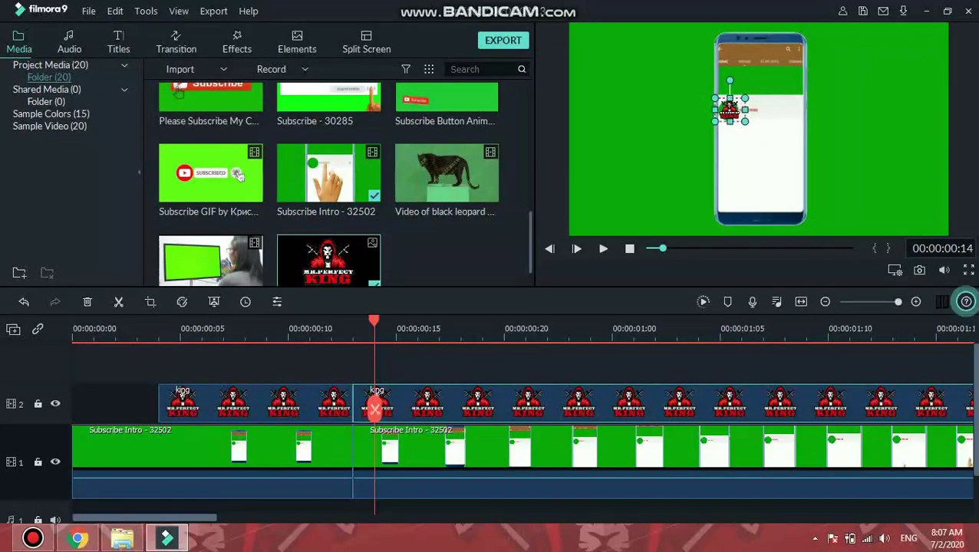
left_click(653, 169)
left_click(729, 107)
left_click(729, 108)
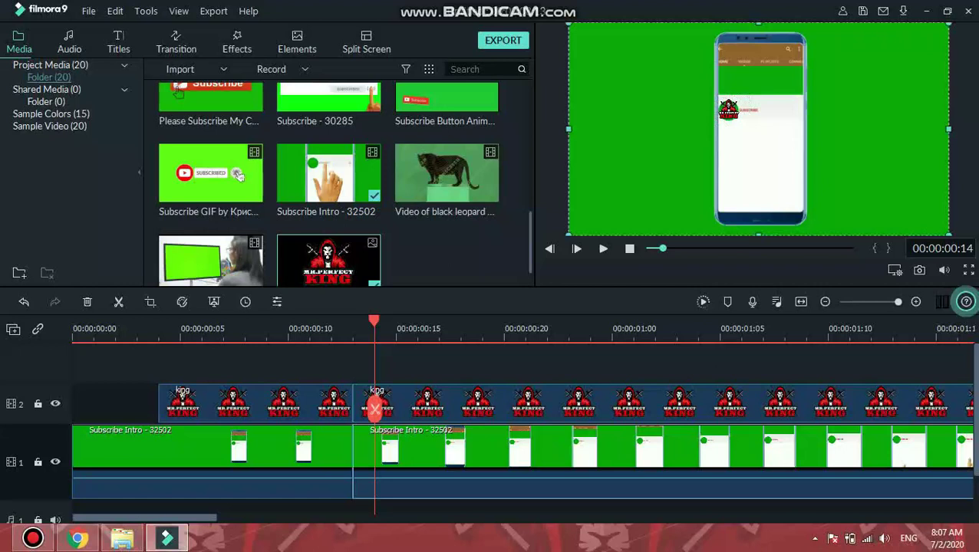
Cut both clips at 00:00:00:15, nudge the logo, then cut KING at 00:00:00:16.
key("Right")
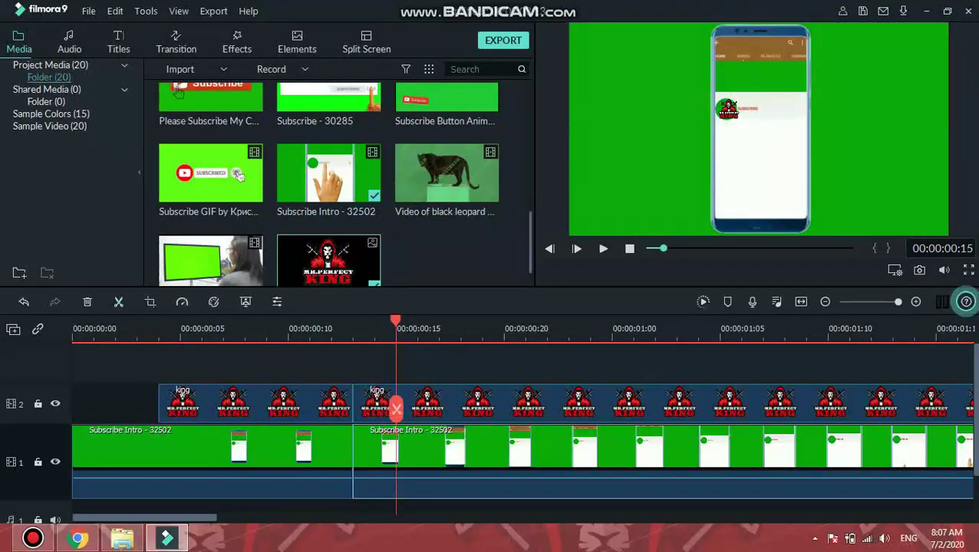
key("ctrl+b")
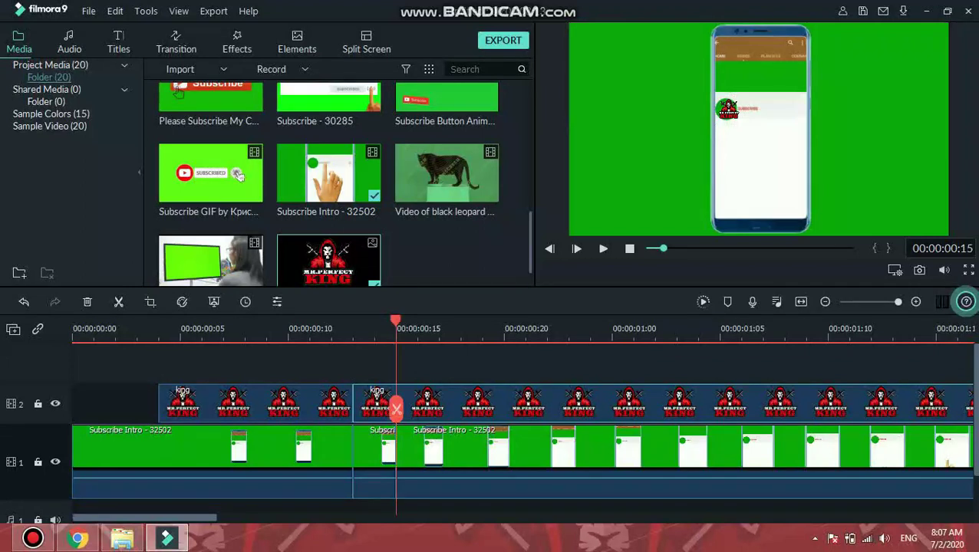
key("ctrl+b")
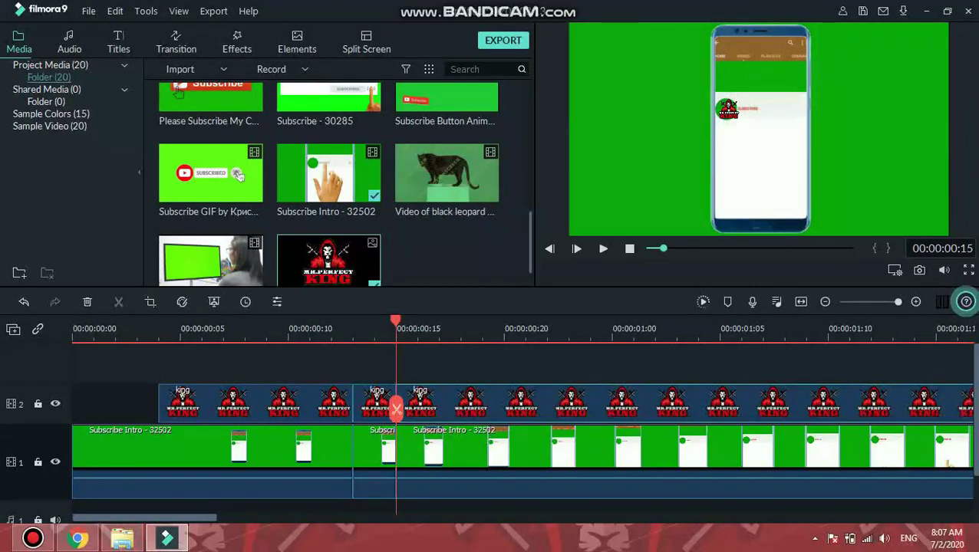
left_click(728, 110)
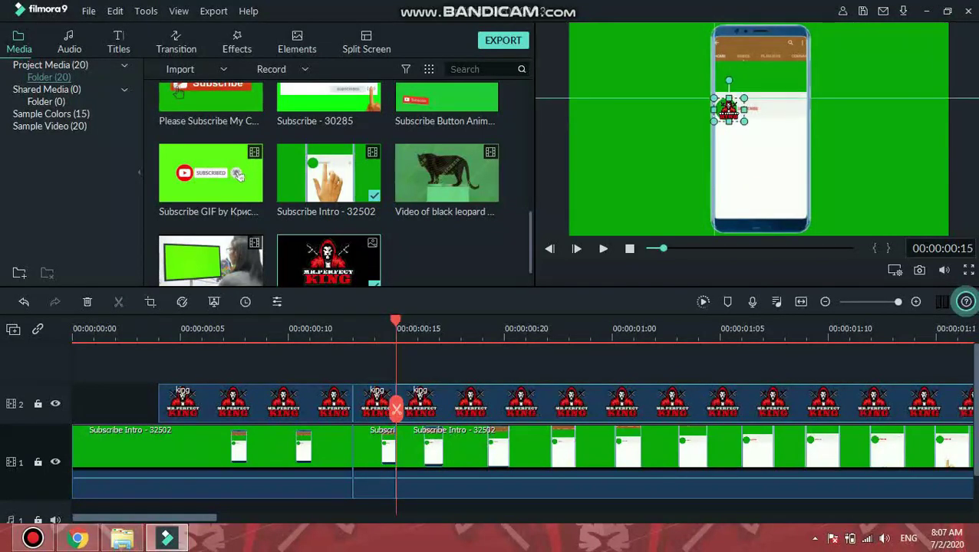
left_click_drag(728, 109, 726, 107)
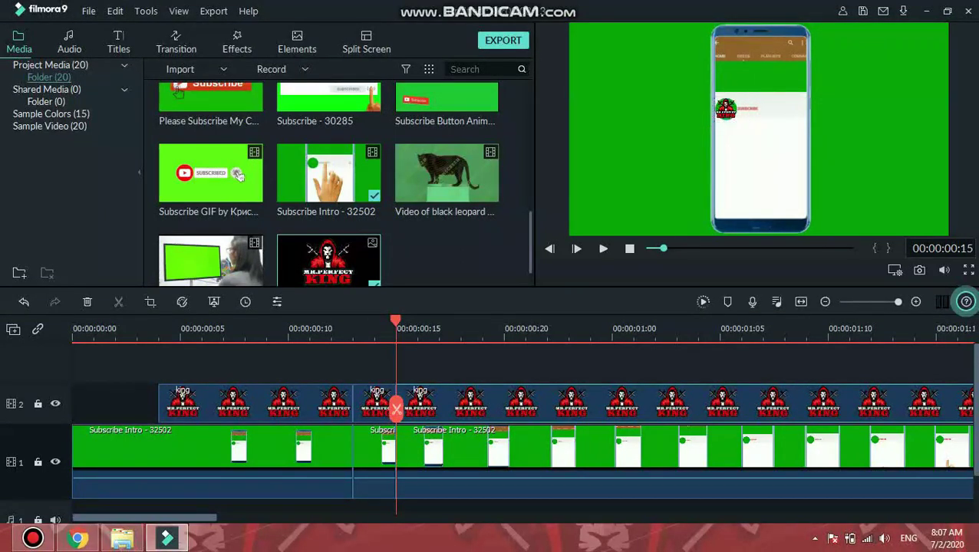
key("Right")
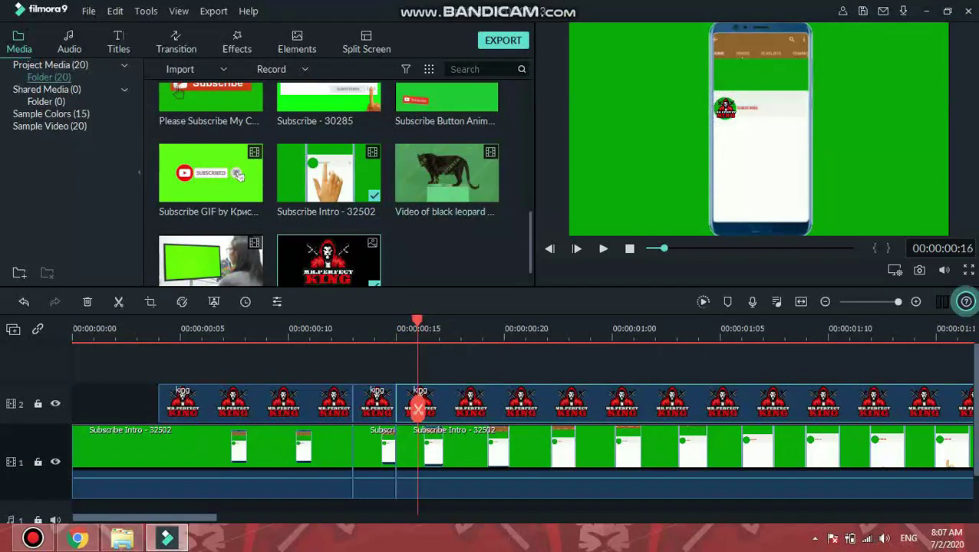
left_click(417, 410)
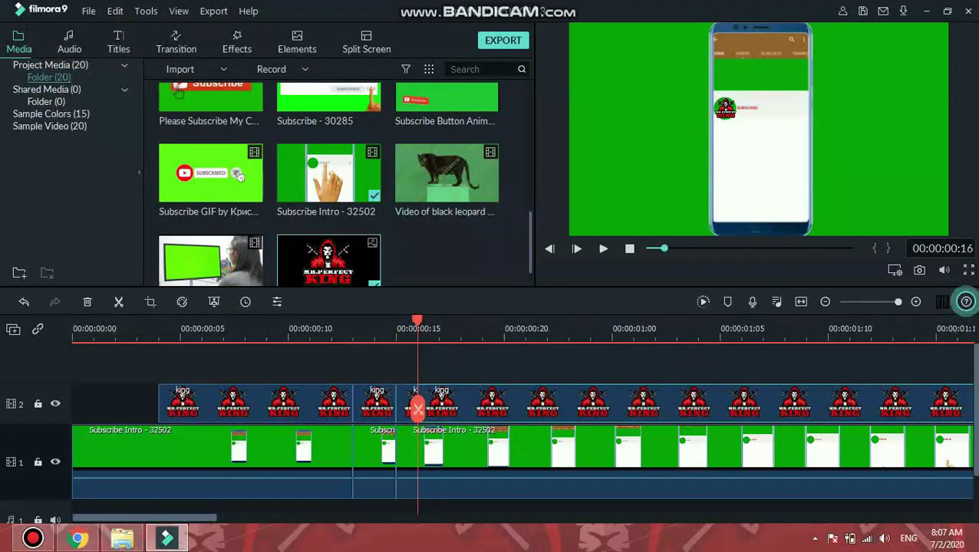
key("Escape")
Advance to 00:00:00:18 and nudge the KING logo slightly higher over the phone's circle.
left_click(422, 407)
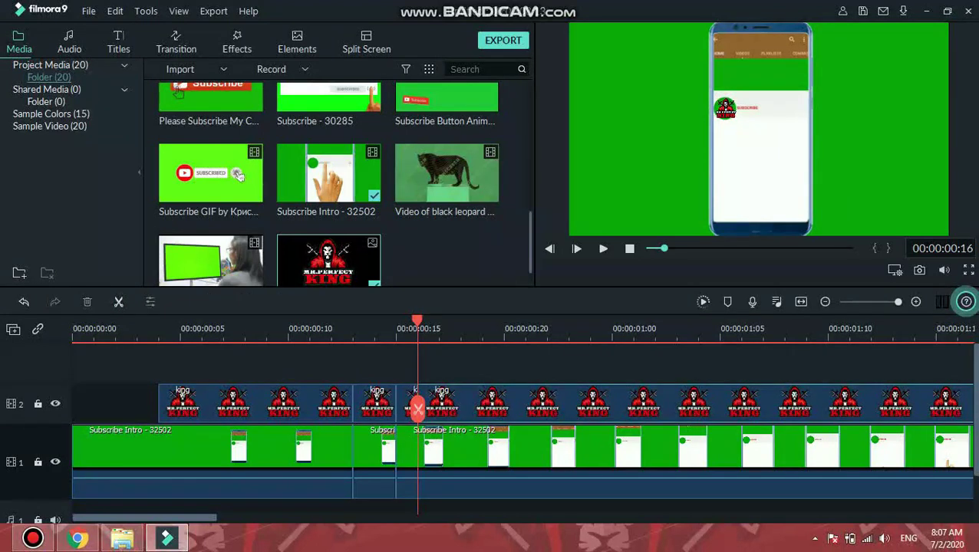
left_click_drag(744, 123, 747, 124)
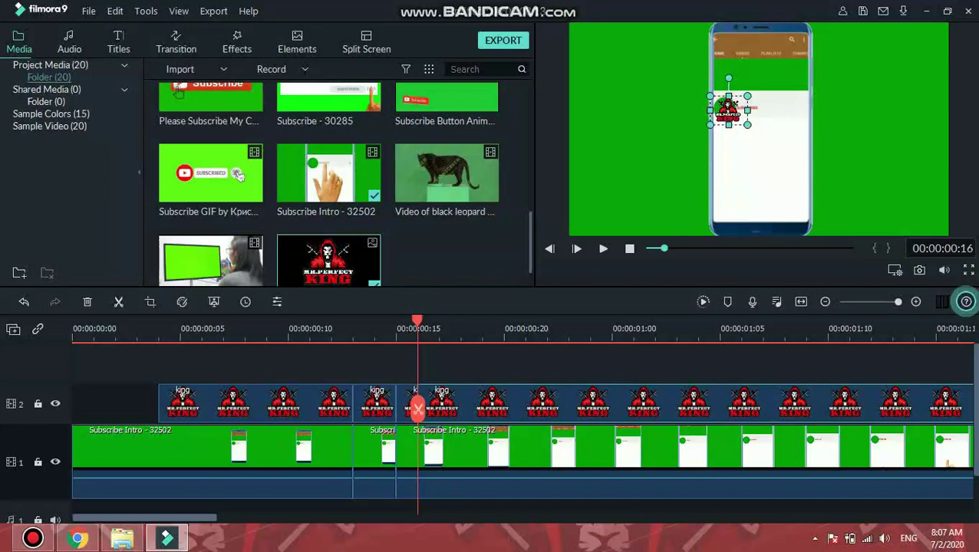
key("ctrl+z")
key("Right")
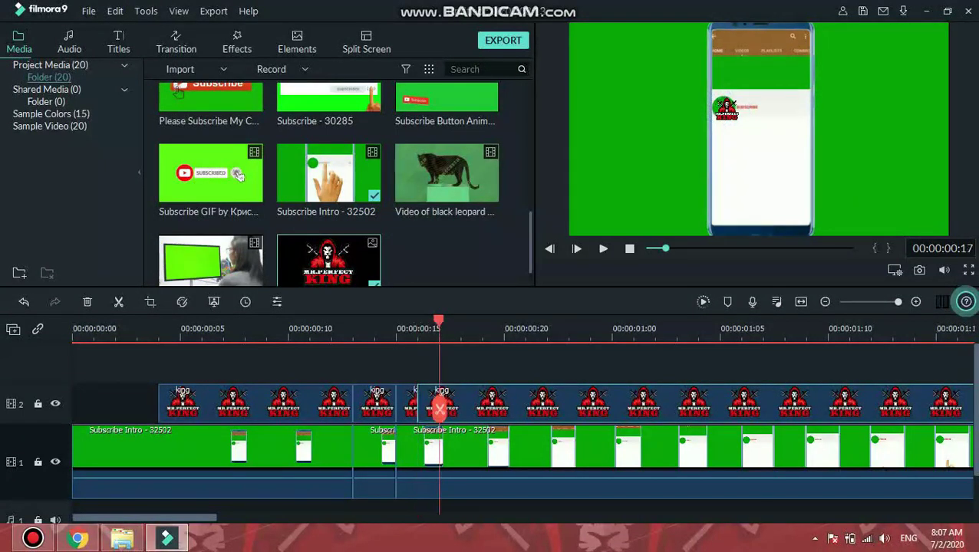
left_click(725, 108)
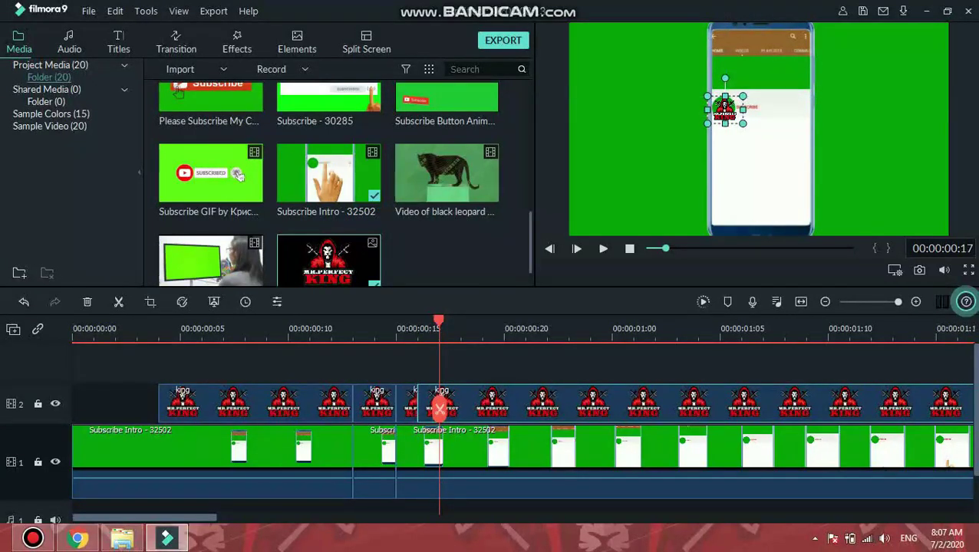
key("Escape")
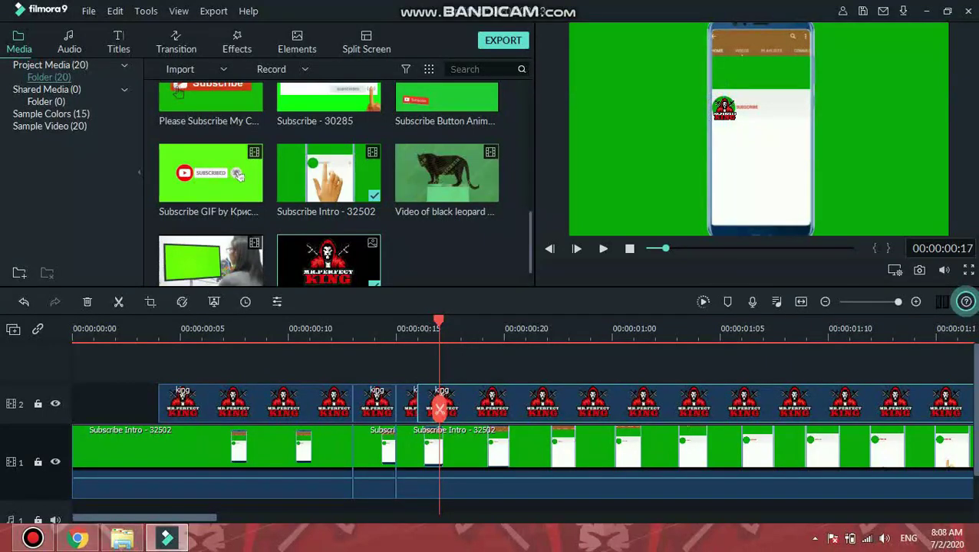
key("Right")
left_click(725, 109)
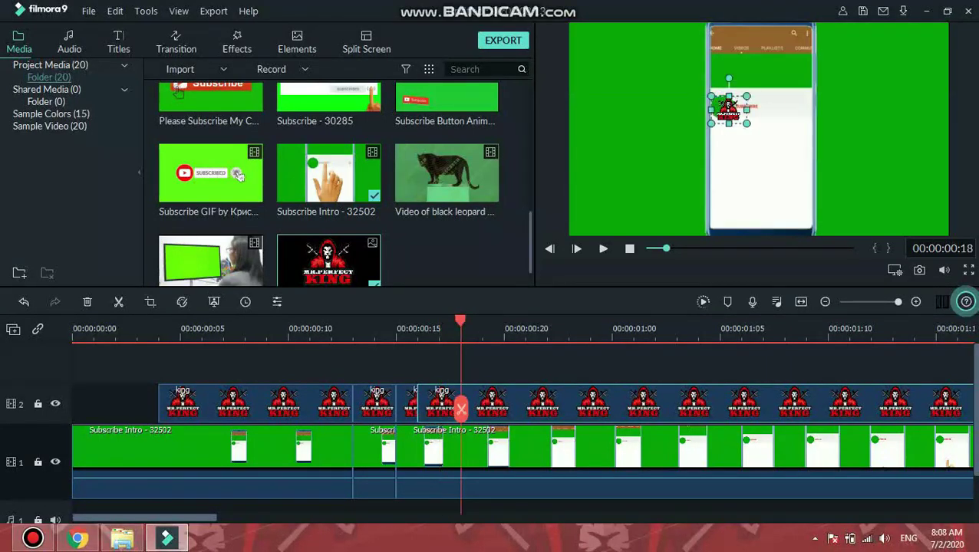
mouse_move(726, 105)
left_mouse_down()
mouse_move(718, 106)
mouse_move(729, 100)
left_mouse_up()
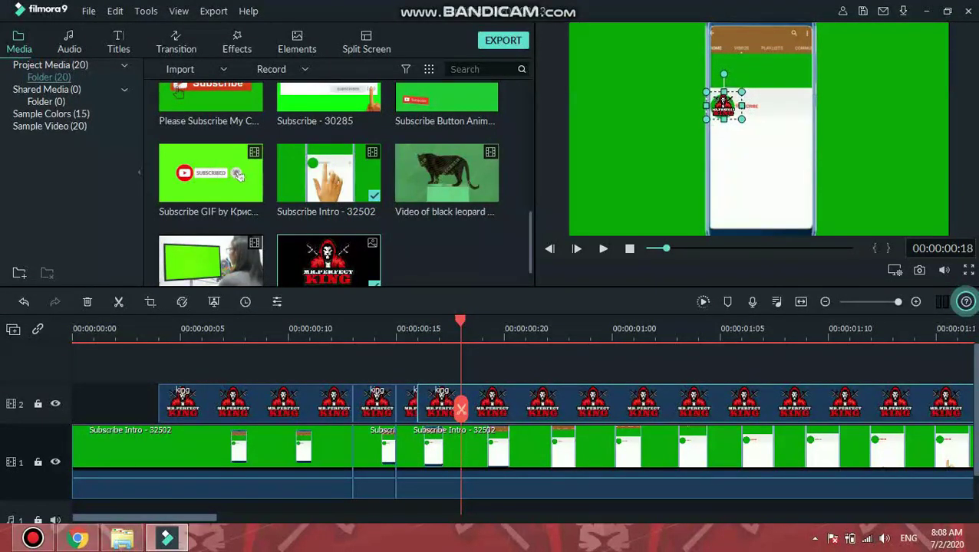
left_click(756, 146)
left_click(722, 105)
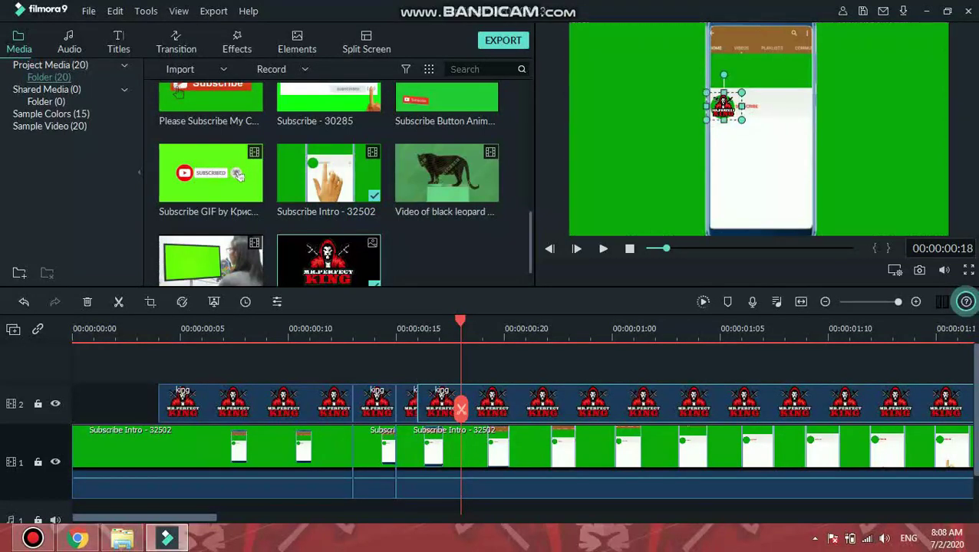
left_click(756, 145)
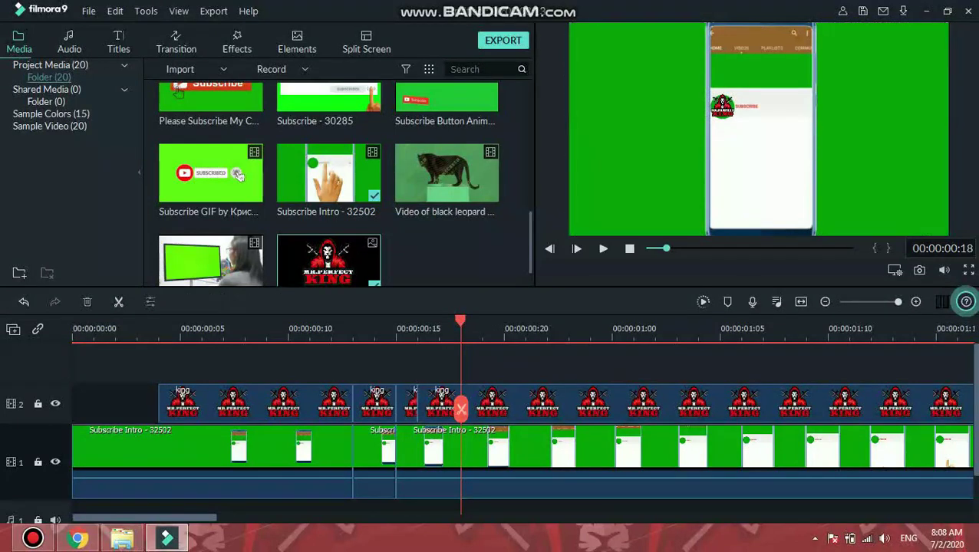
left_click(722, 106)
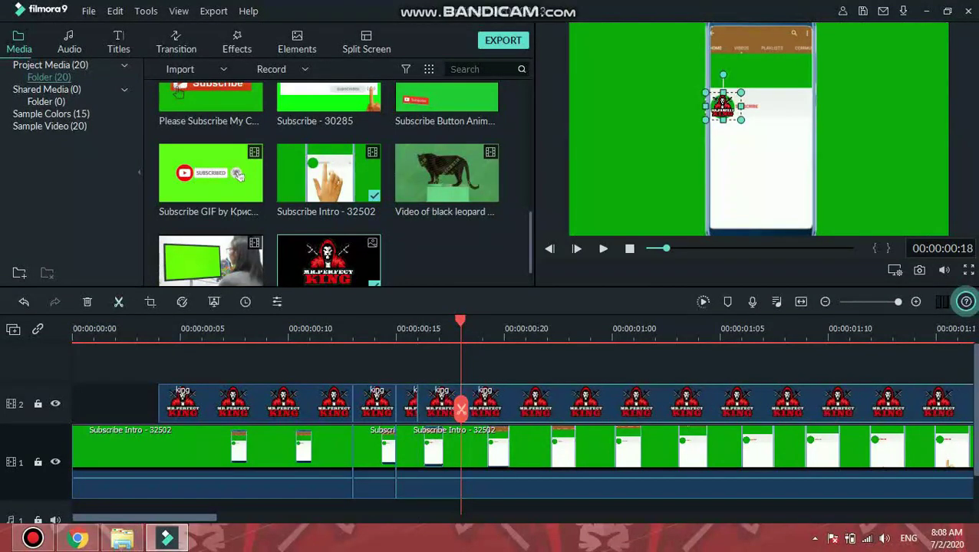
Split the green background clip at frame 18, then enlarge the logo slightly at frame 20.
left_click(398, 474)
key("ctrl+b")
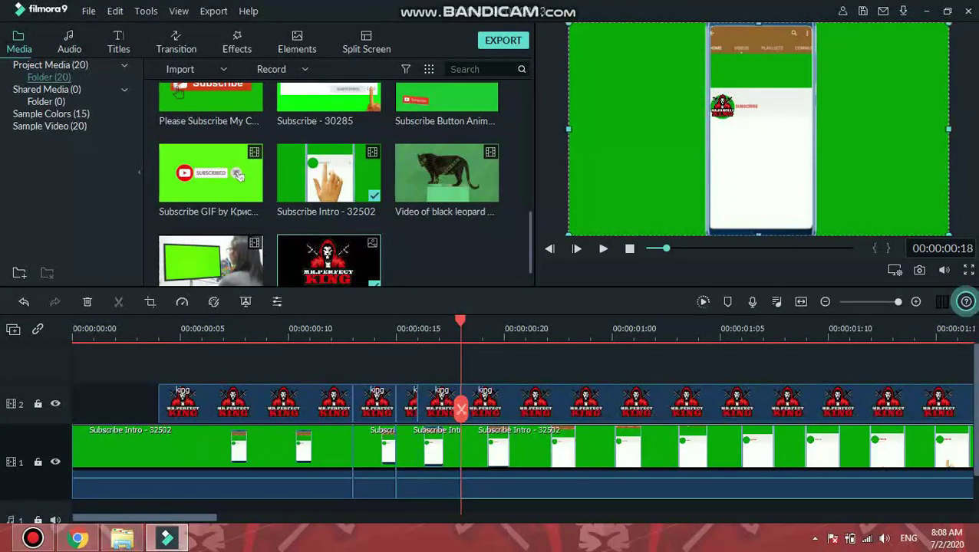
key("Right")
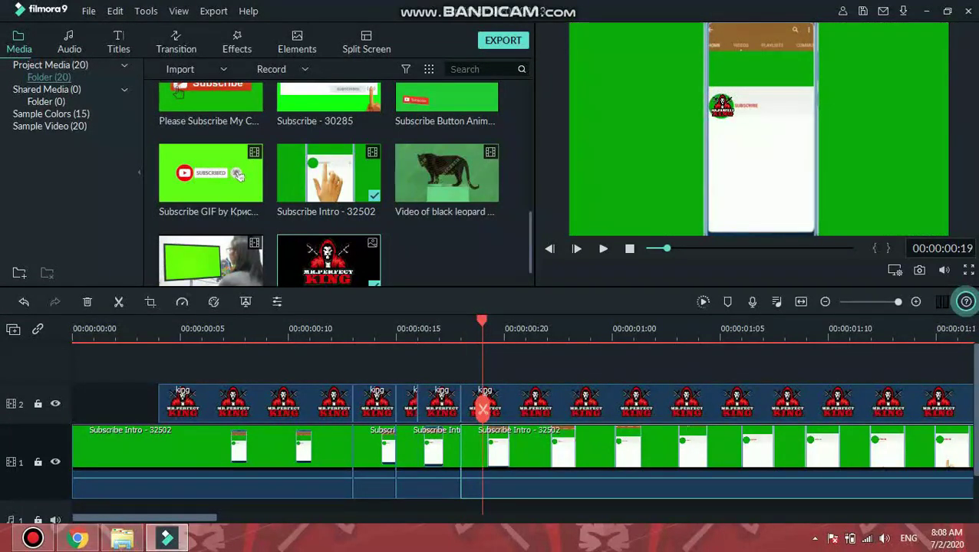
key("Right")
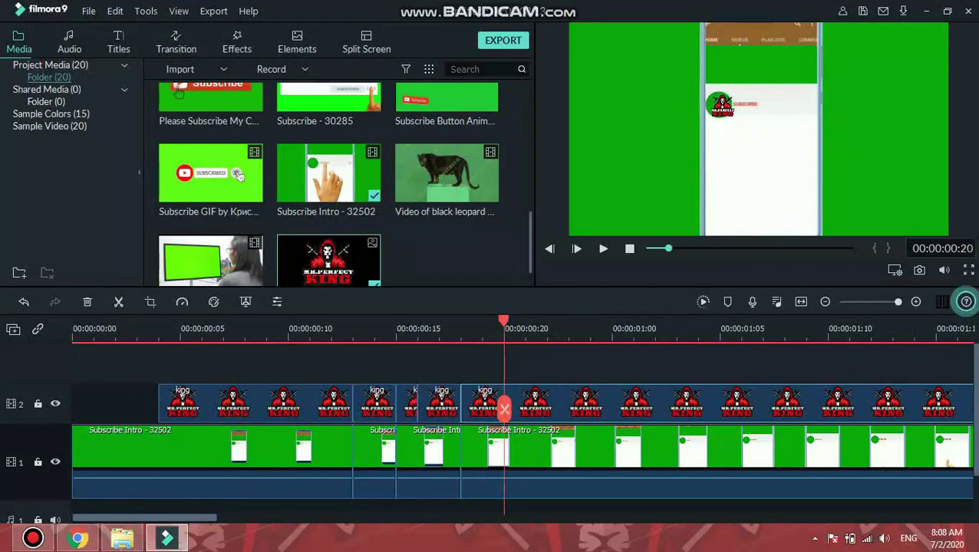
left_click(721, 106)
left_click_drag(703, 92, 695, 87)
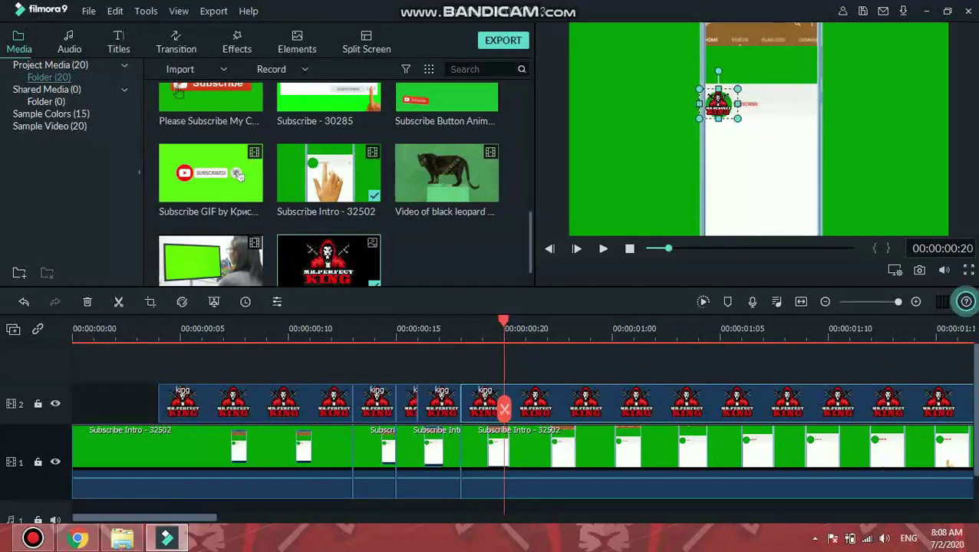
left_click(637, 153)
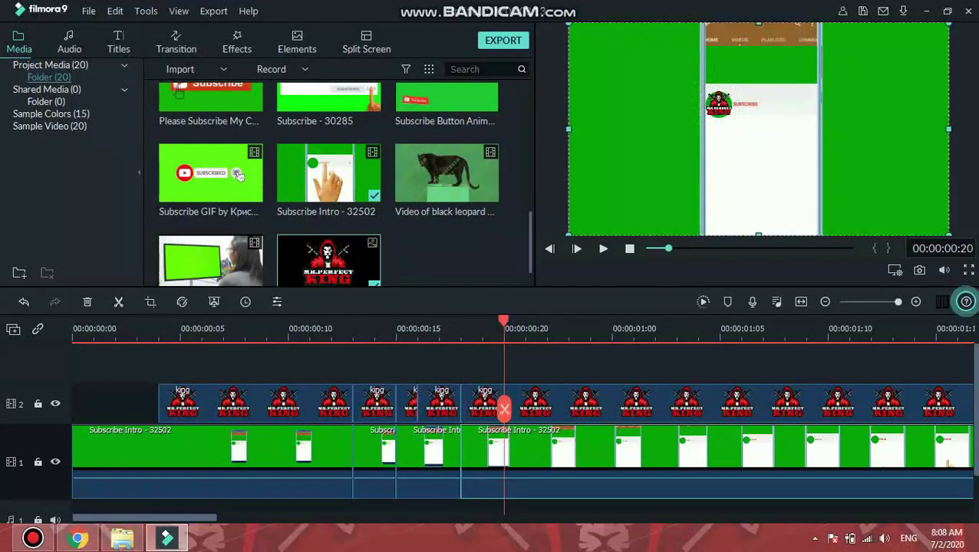
Undo the last three edits, then cut the logo and green clips at 00:00:00:22.
key("ctrl+z")
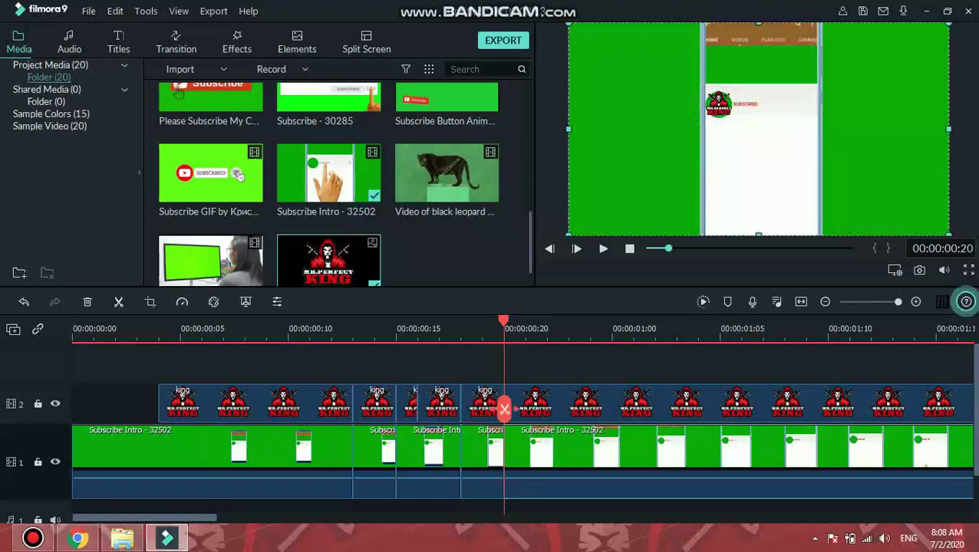
key("ctrl+z")
key("ctrl+z")
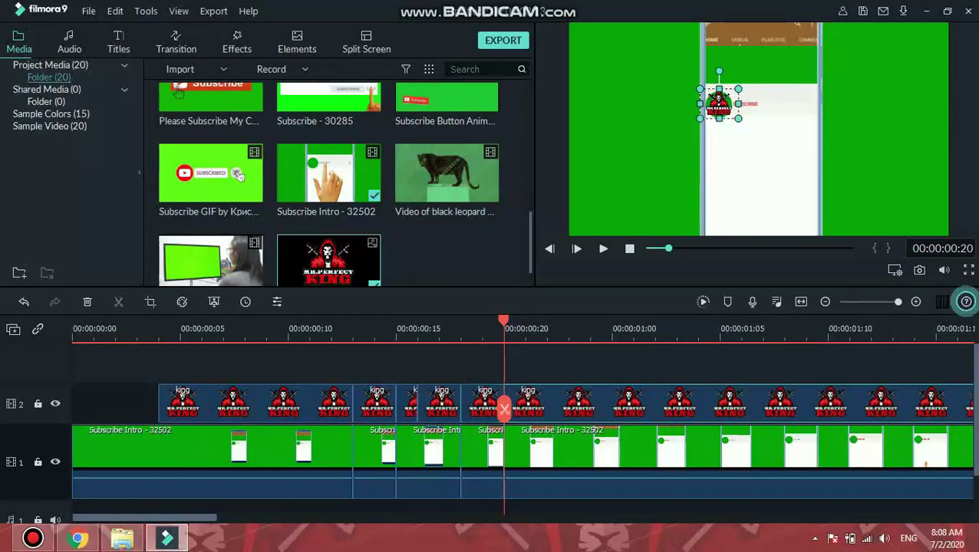
key("ctrl+z")
key("Right")
key("Right")
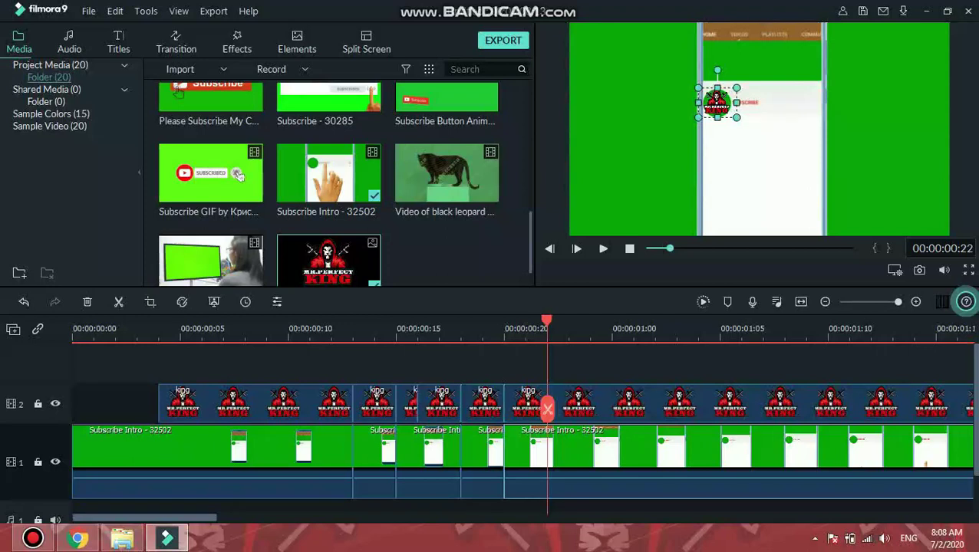
left_click(630, 131)
key("Escape")
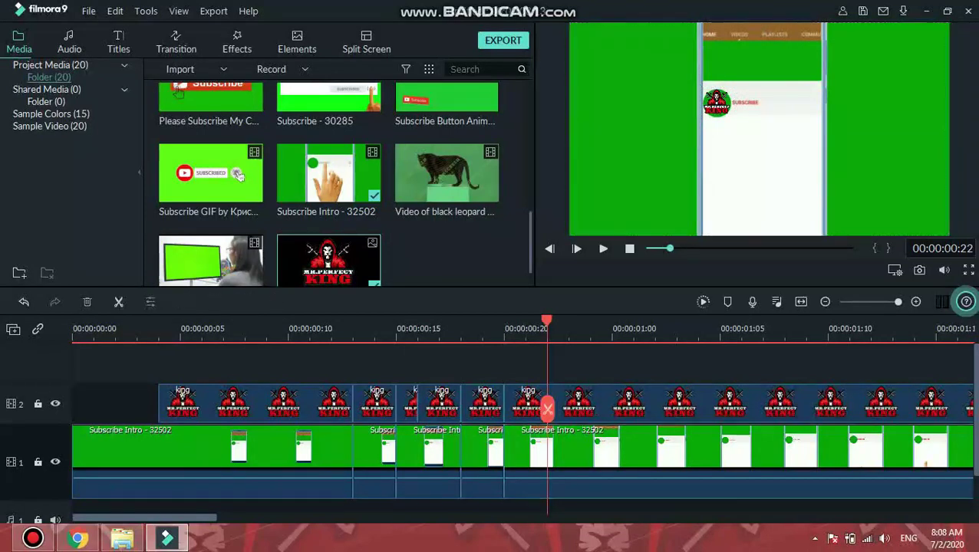
left_click(547, 408)
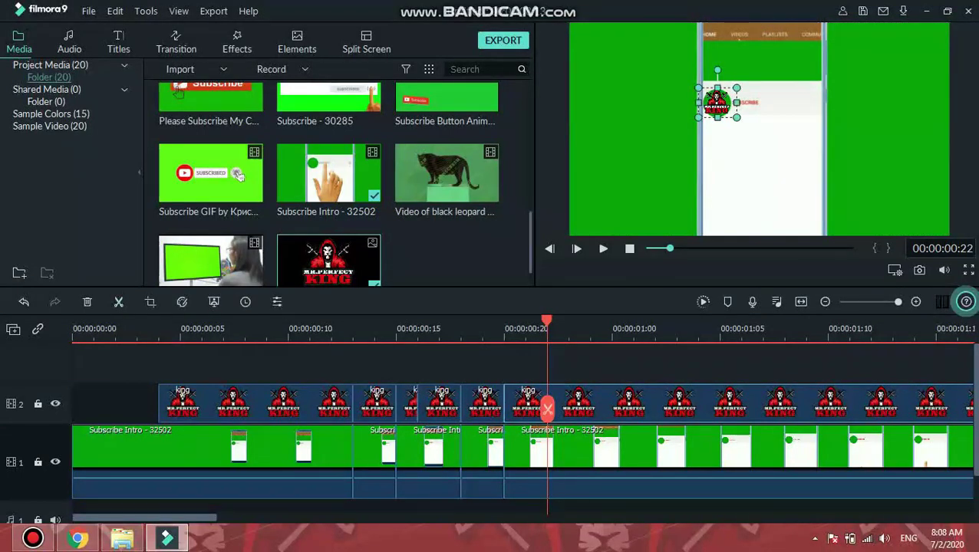
left_click(506, 474)
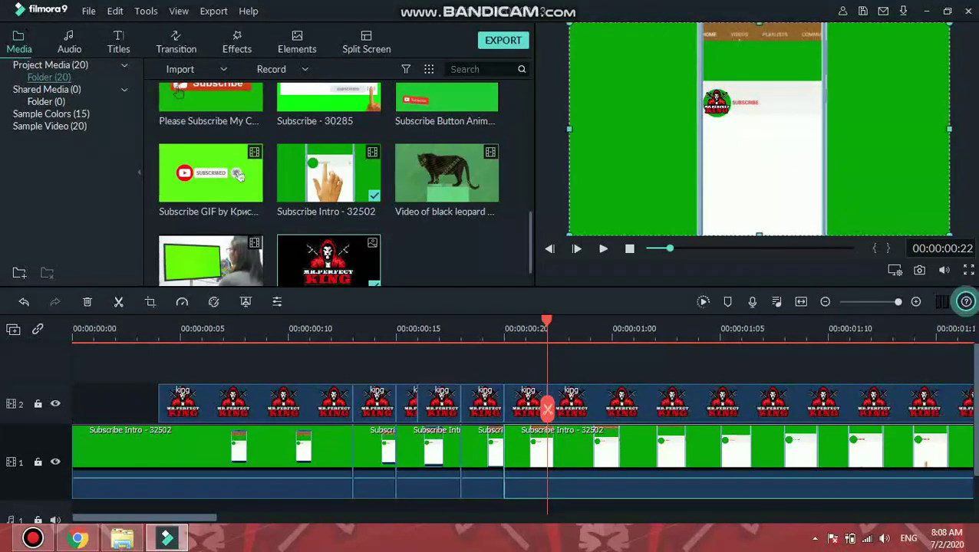
left_click(547, 408)
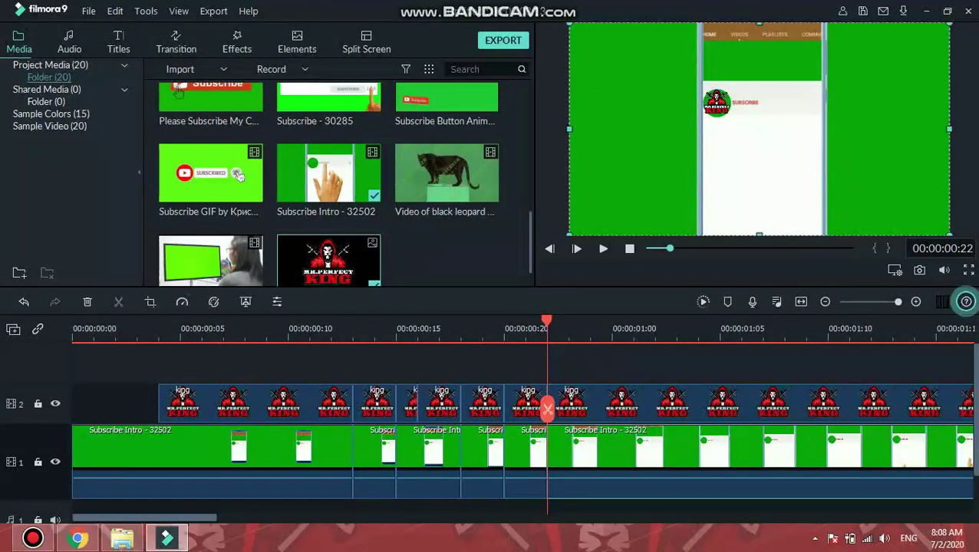
Cut both clips at 00:00:00:23 and enlarge the logo slightly toward the upper left.
left_click_drag(547, 408, 590, 408)
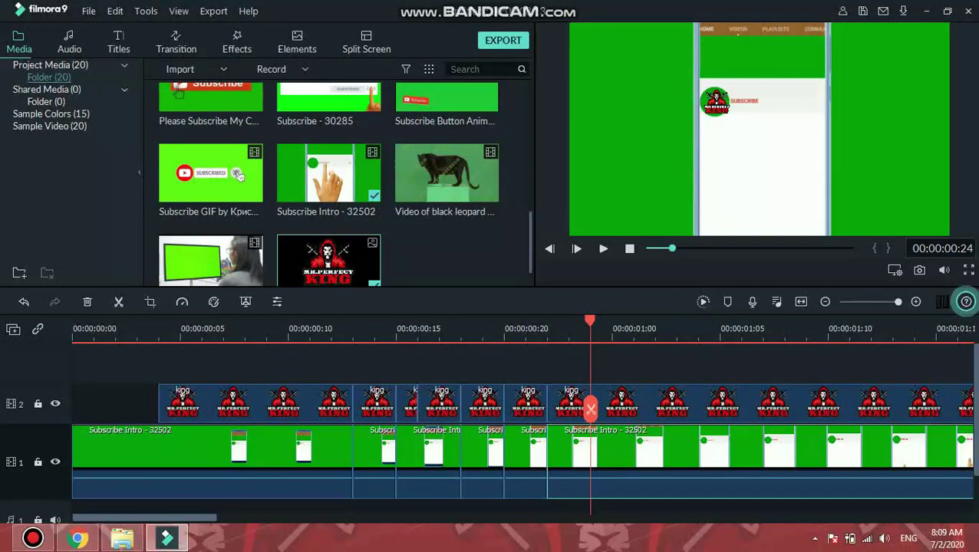
left_click(590, 408)
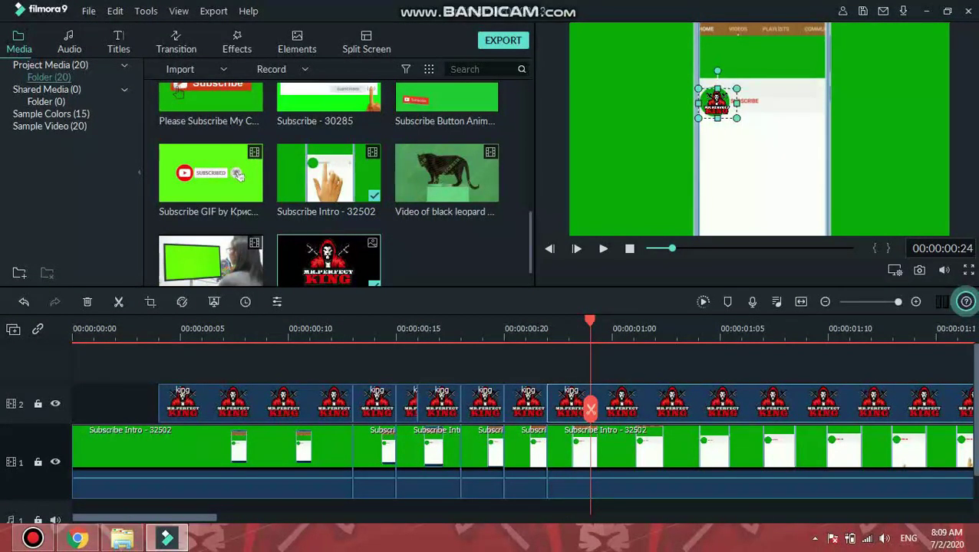
left_click(590, 409)
left_click(549, 474)
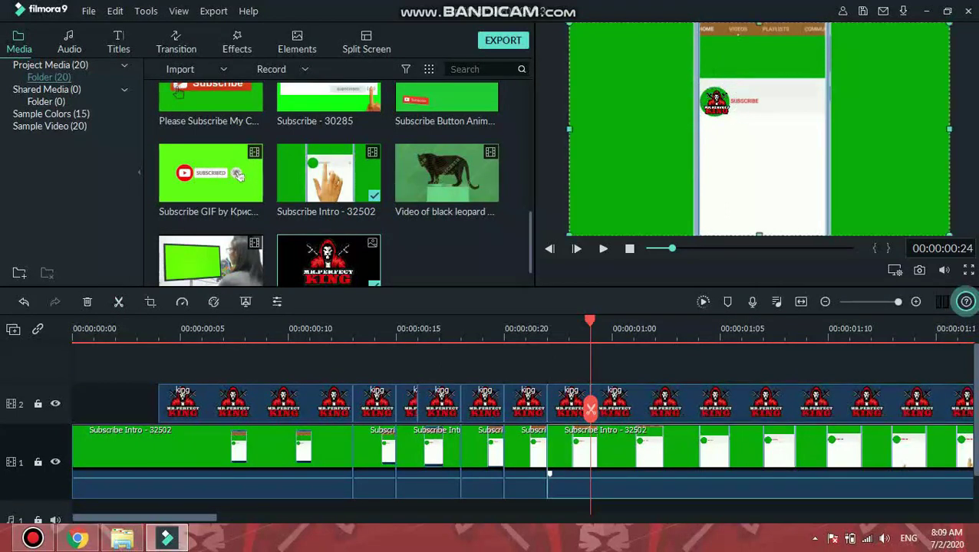
left_click(590, 408)
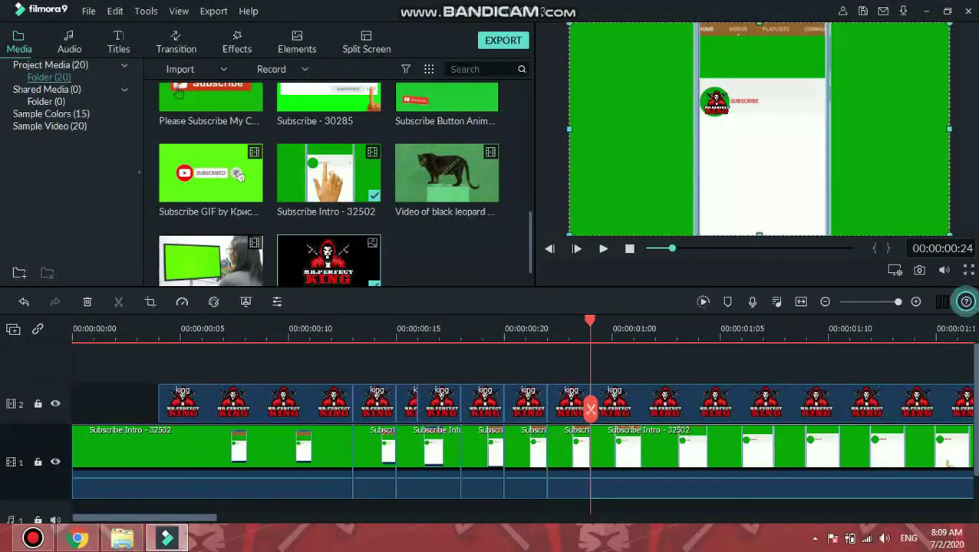
left_click(588, 408)
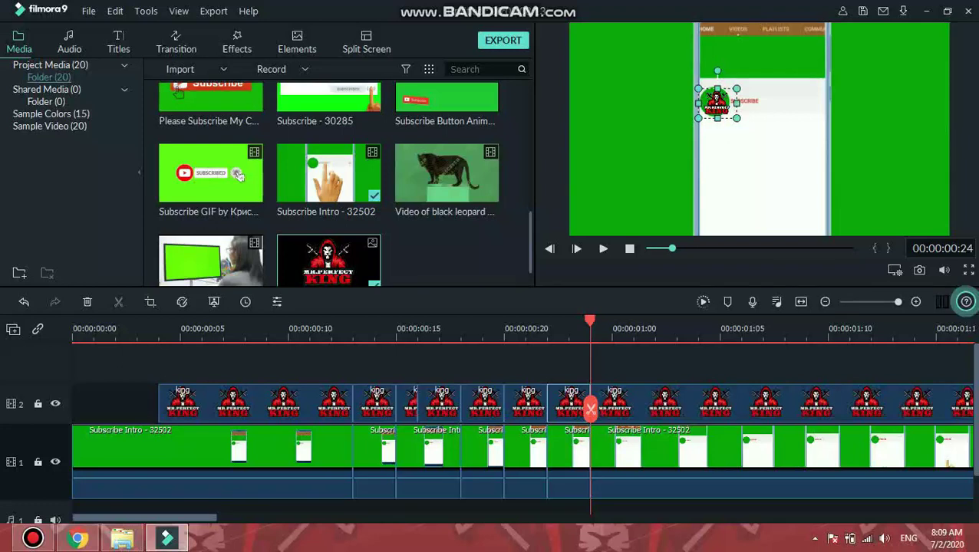
left_click_drag(698, 89, 698, 89)
left_click(768, 449)
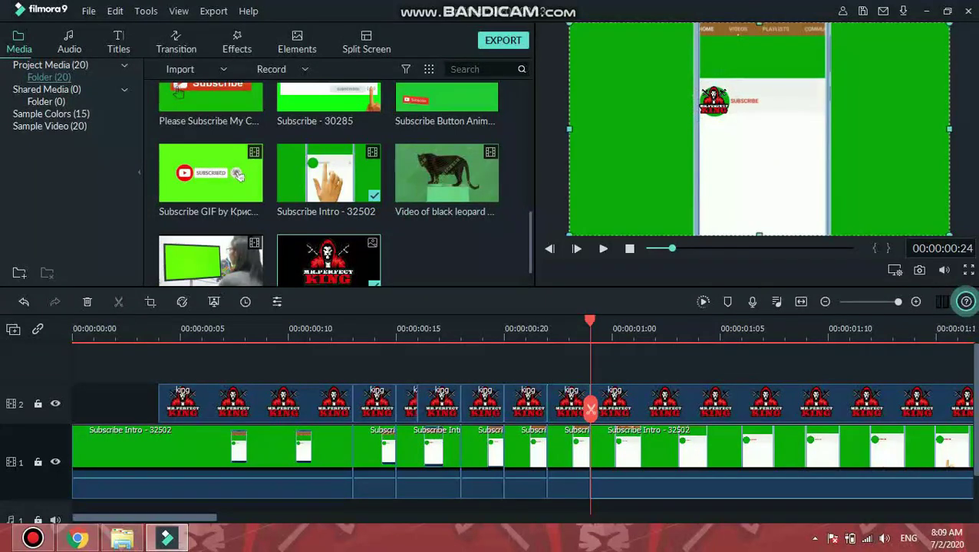
At 00:00:01:00, nudge the logo up and left, then cut both clips there.
key("Right")
key("Right")
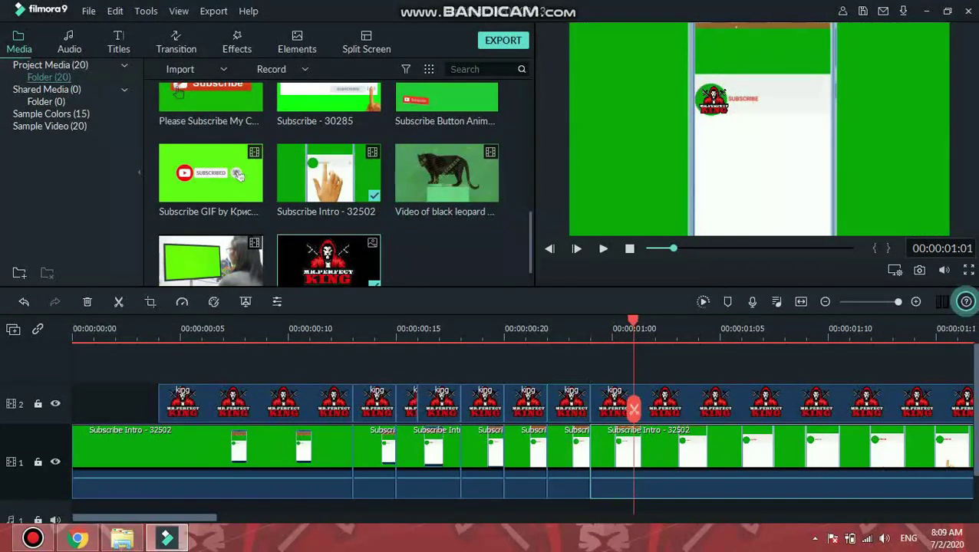
key("Left")
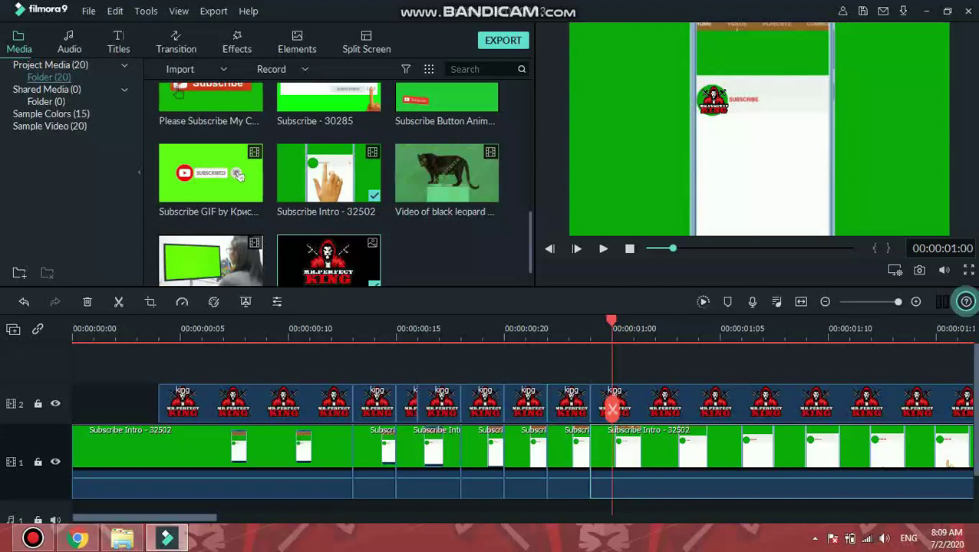
left_click(713, 99)
left_click_drag(714, 100, 713, 98)
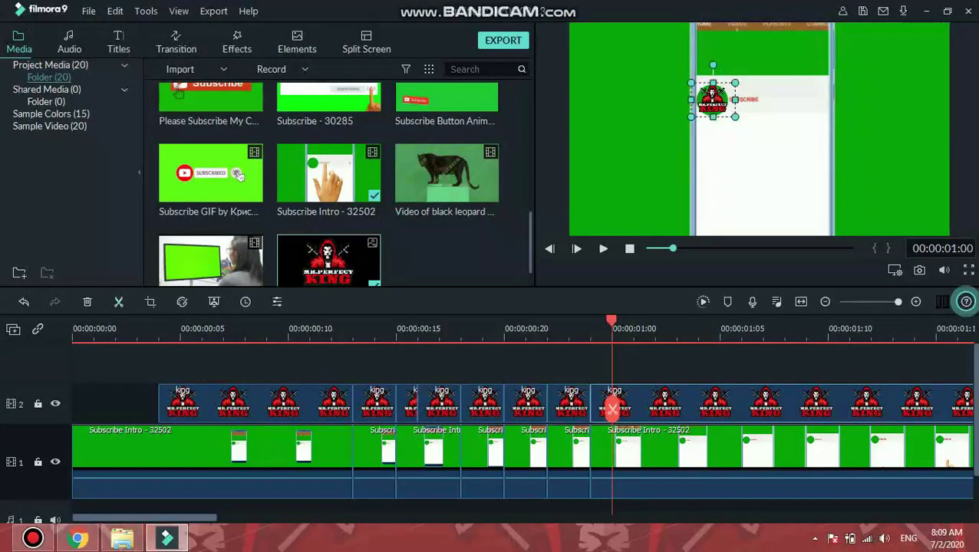
left_click(611, 408)
left_click(591, 471)
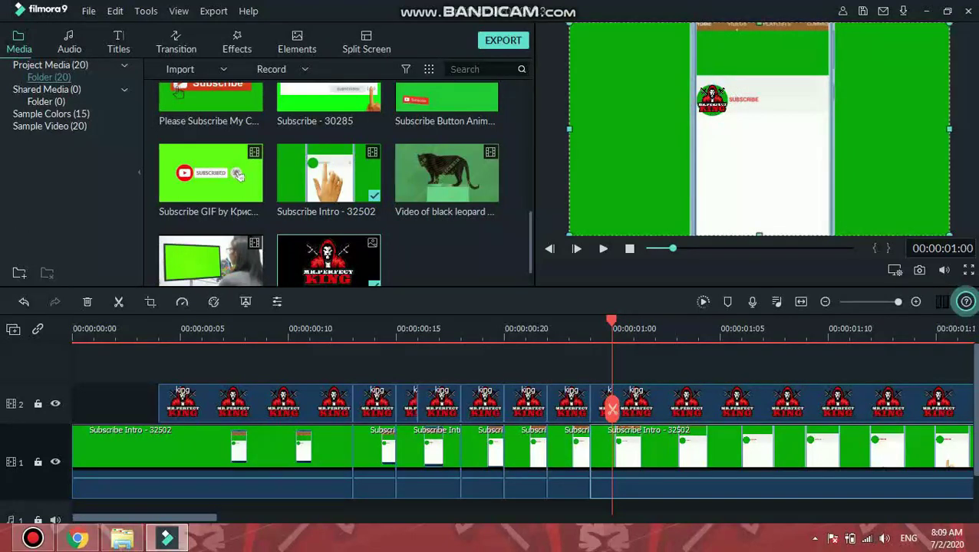
left_click(611, 408)
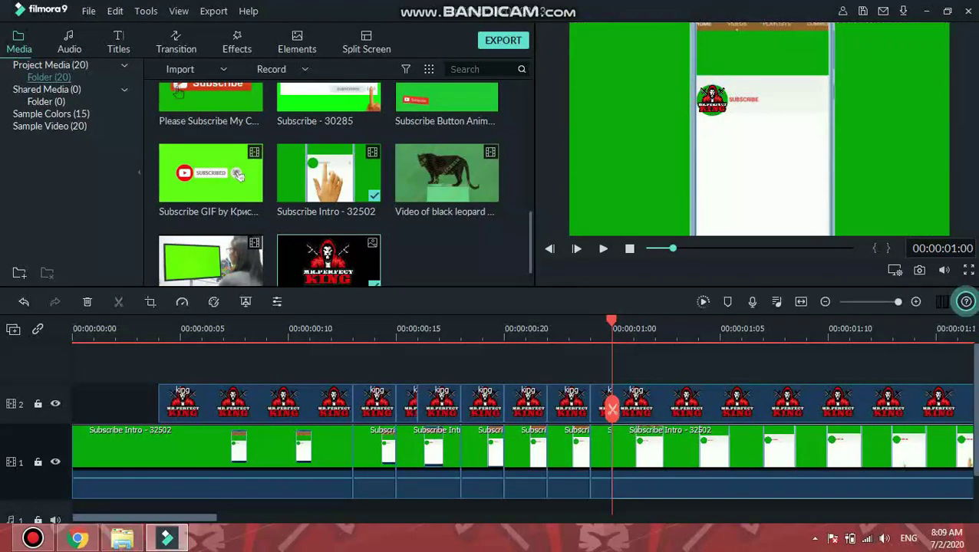
Step ahead a few frames and split the logo and green clips again.
key("Right")
left_click(712, 98)
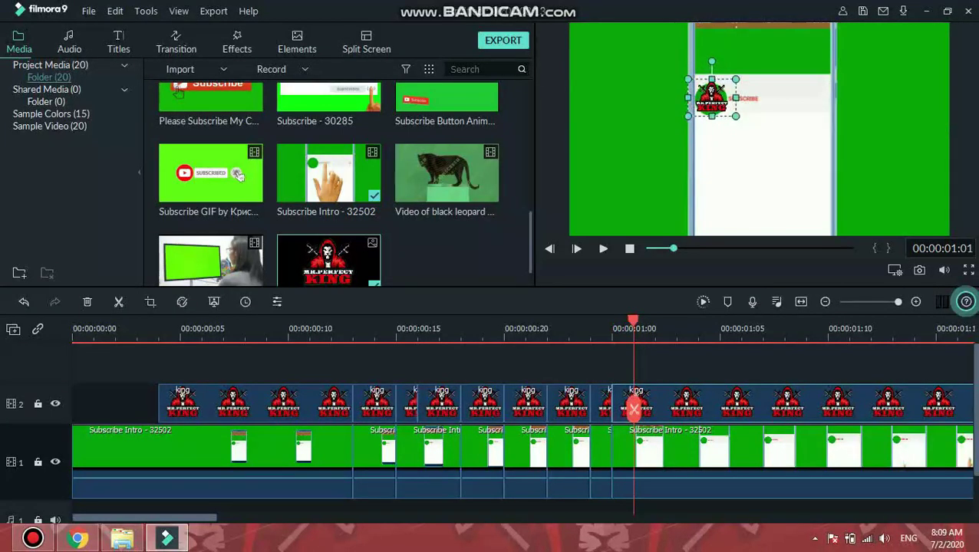
key("Right")
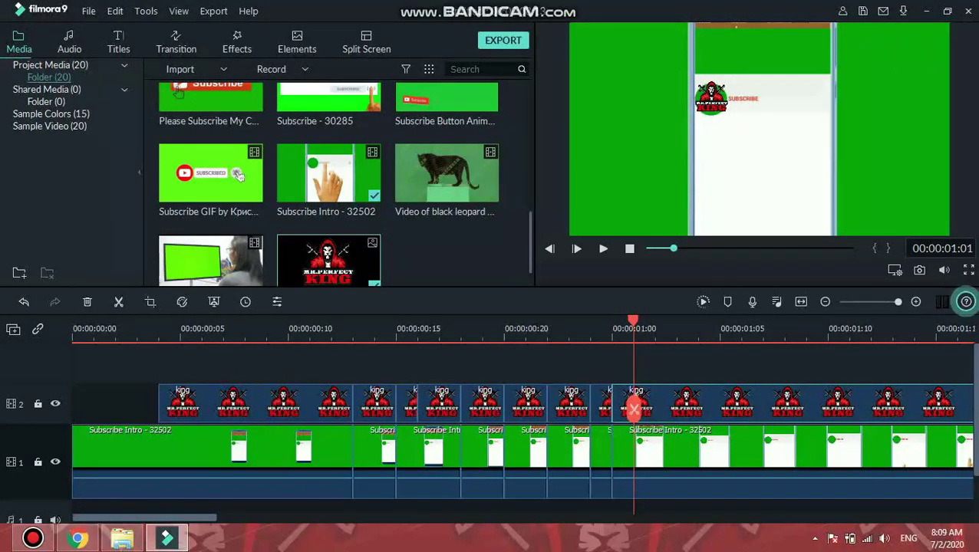
key("Right")
key("Right")
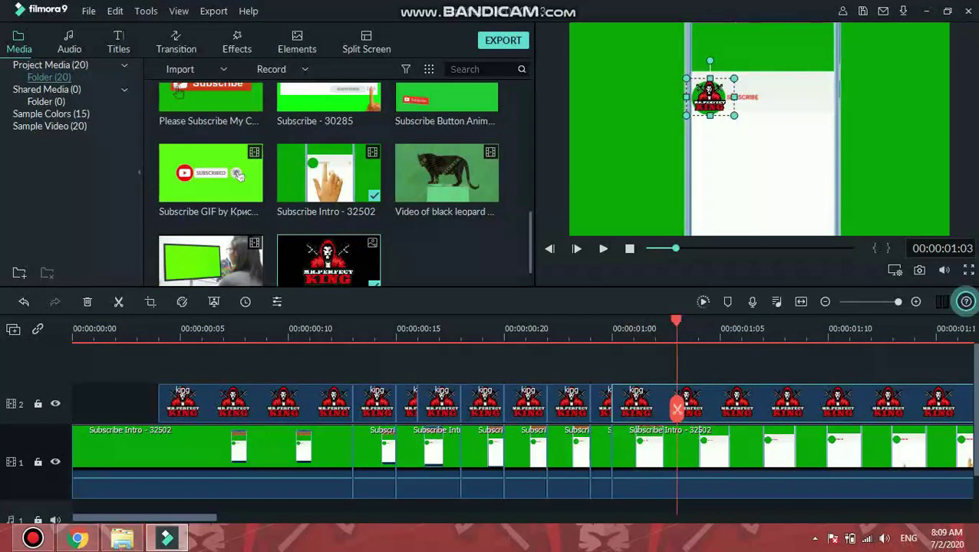
key("ctrl+b")
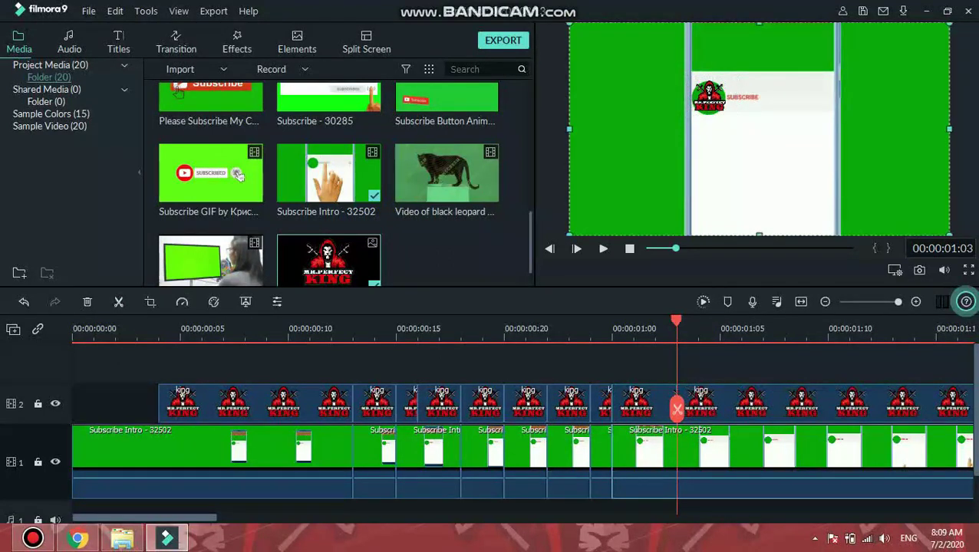
key("ctrl+b")
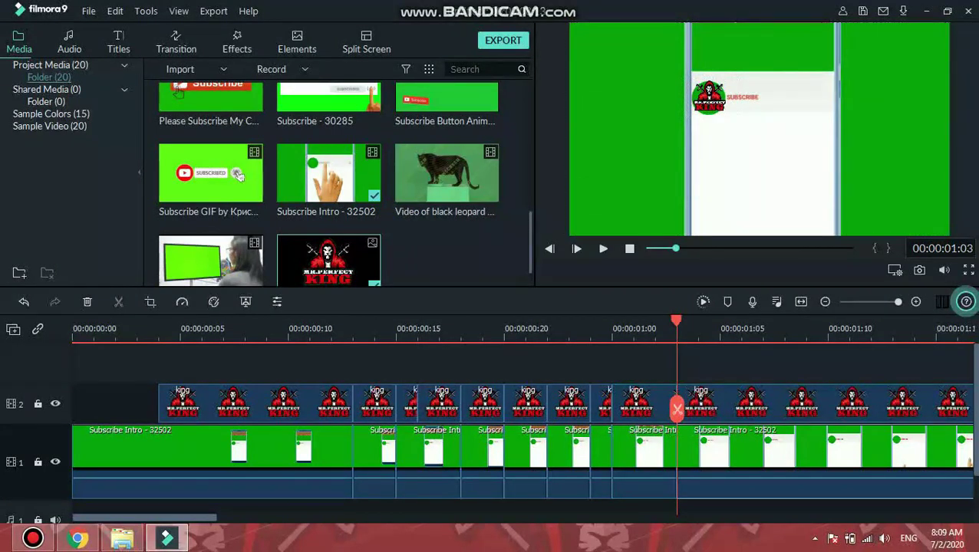
Split the logo and Subscribe Intro clips at 00:00:01:04.
key("Right")
key("Right")
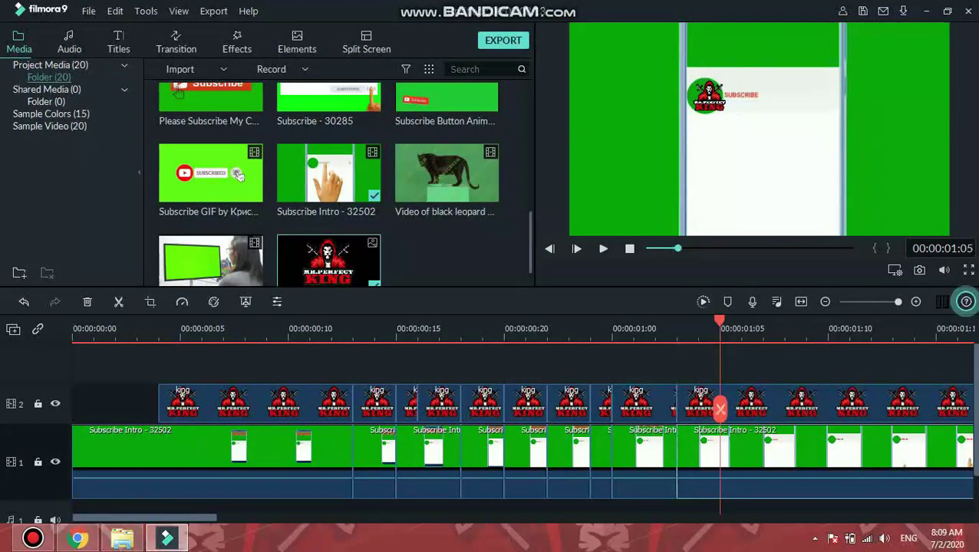
key("Left")
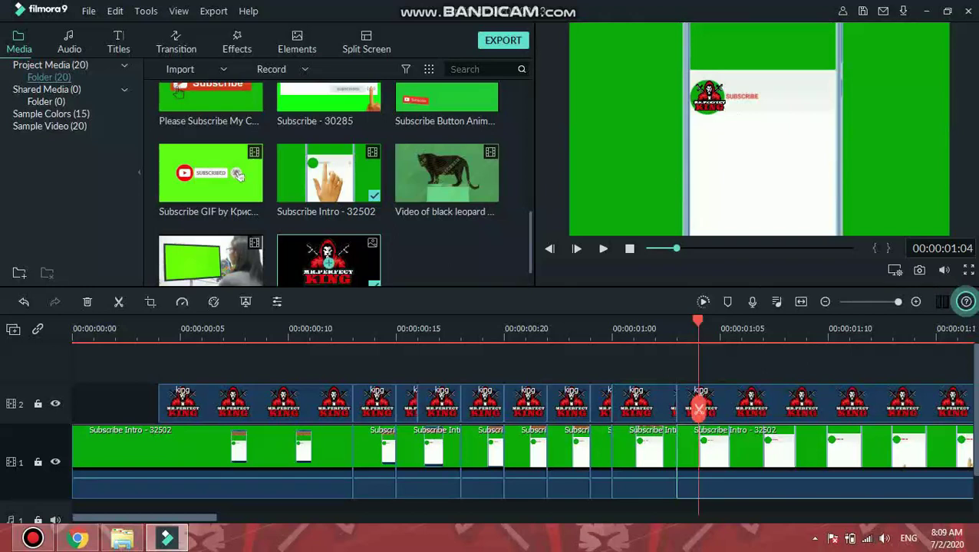
key("ctrl+b")
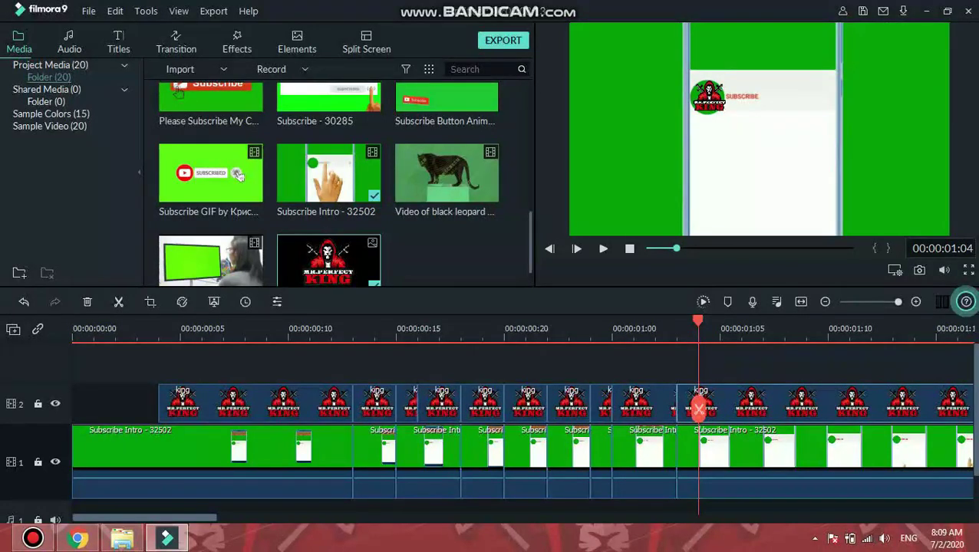
key("ctrl+b")
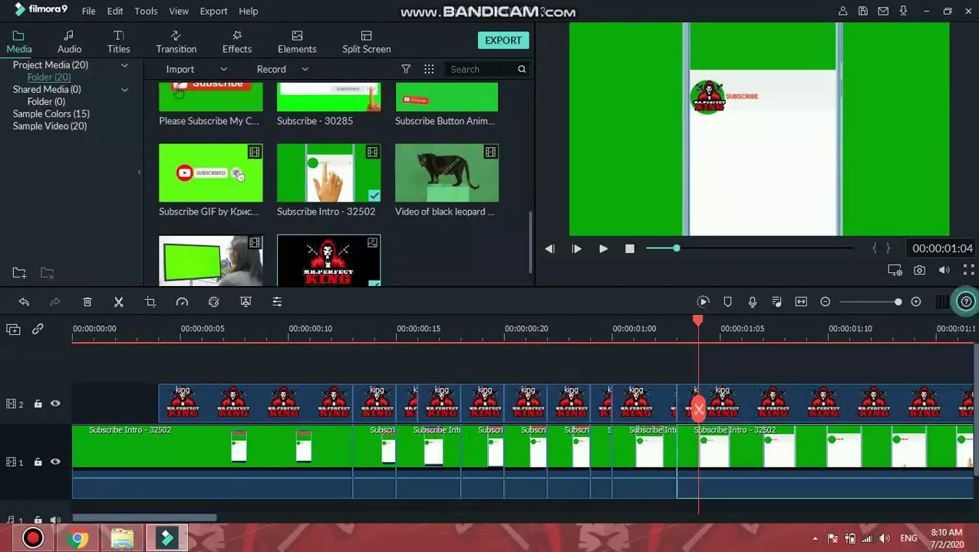
key("ctrl+b")
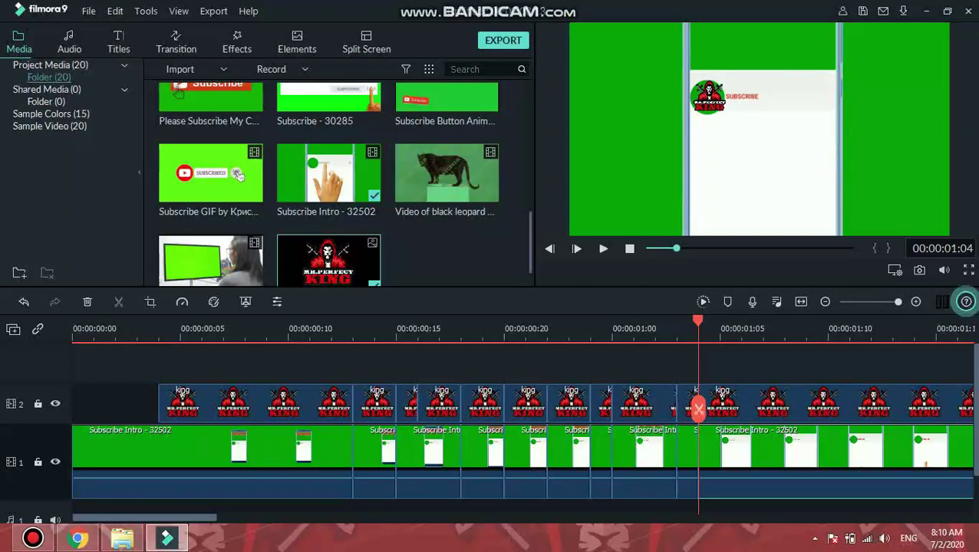
key("Right")
Nudge the logo up-left onto the phone and split both clips at this frame.
left_click(708, 96)
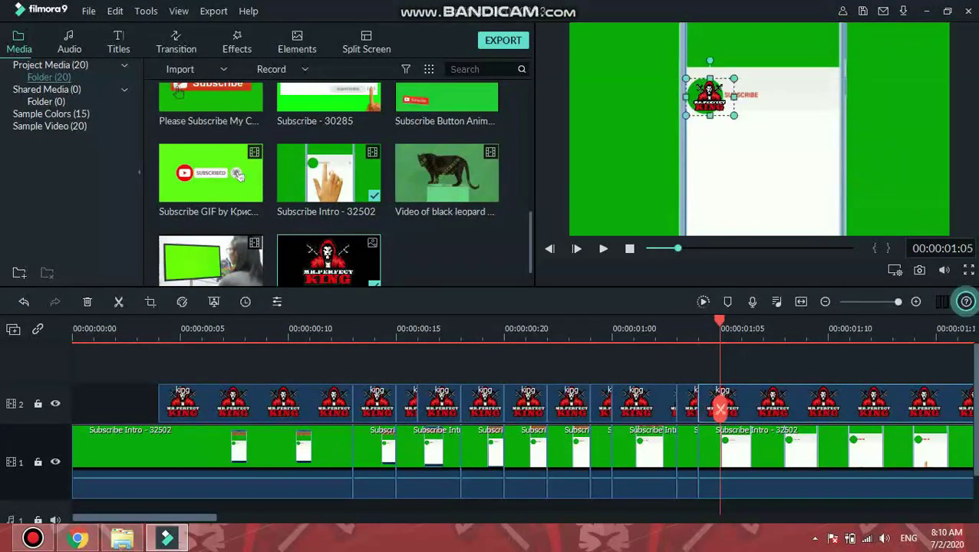
left_click_drag(707, 96, 705, 93)
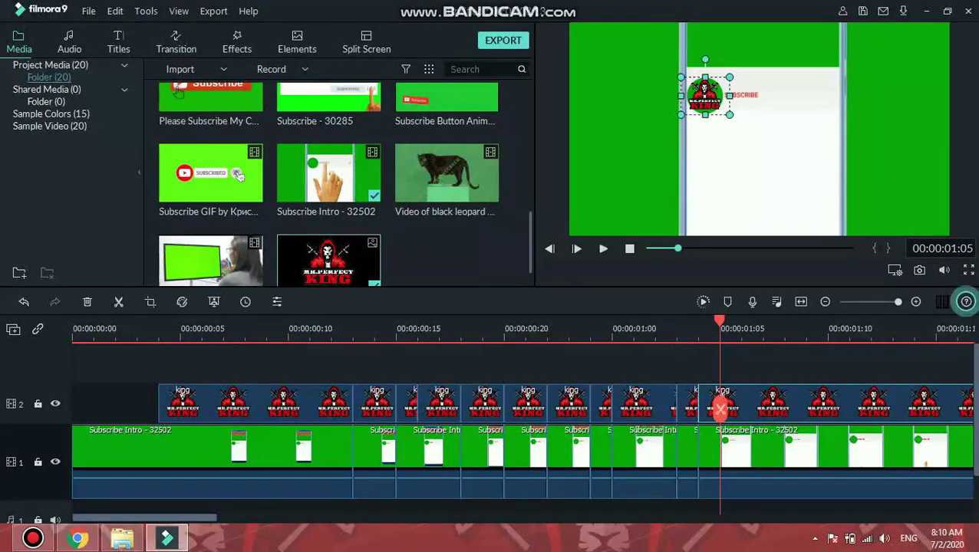
key("ctrl+v")
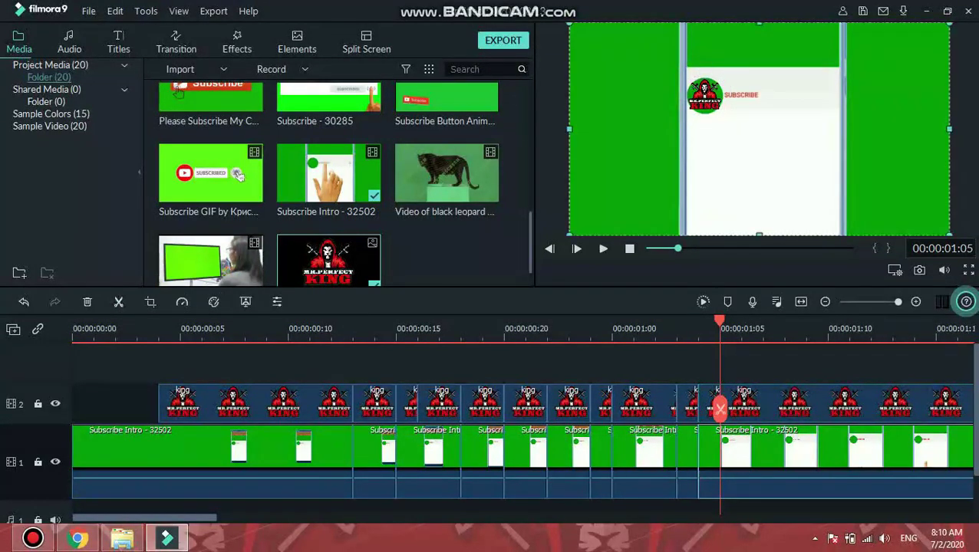
left_click_drag(720, 409, 742, 409)
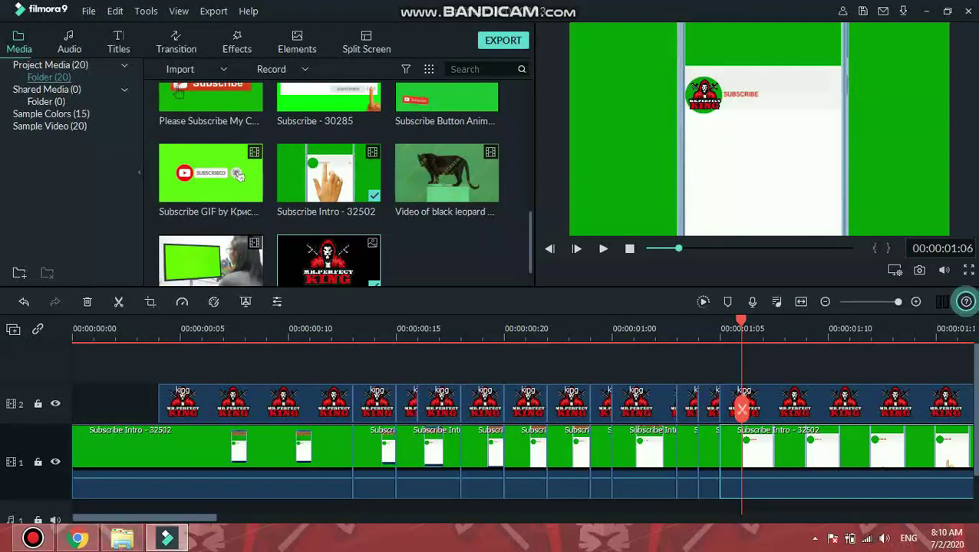
key("ctrl+v")
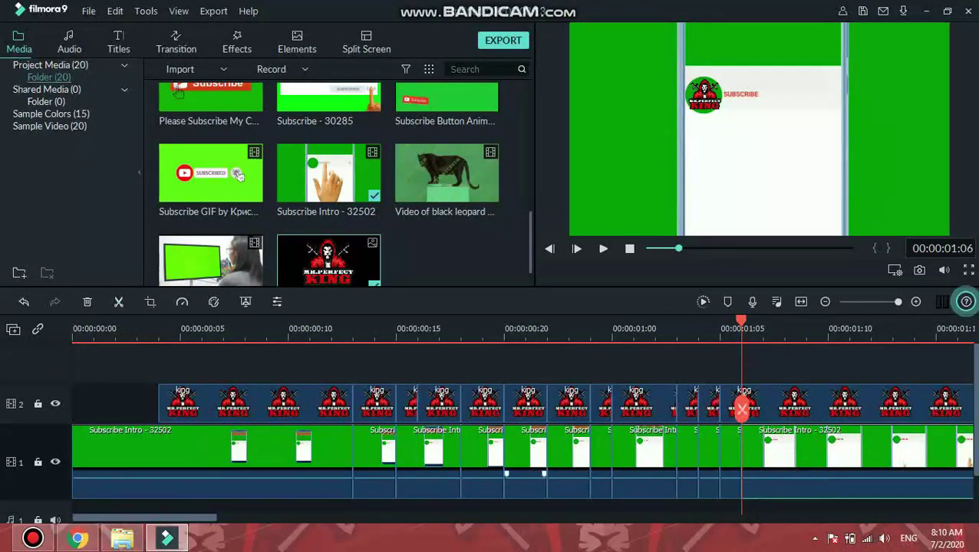
key("Escape")
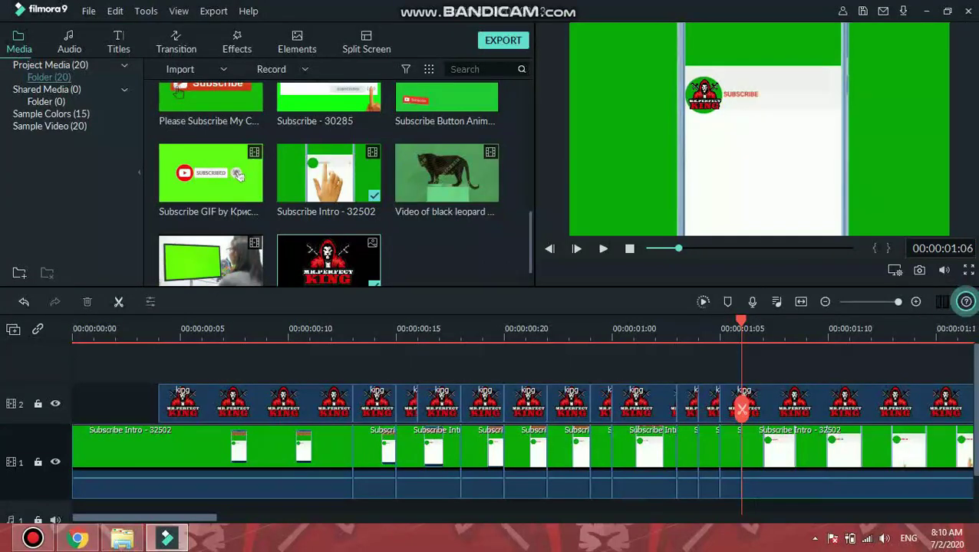
Shift the logo a few pixels up-left on the next frame and cut Subscribe Intro at 00:00:01:08.
key("Right")
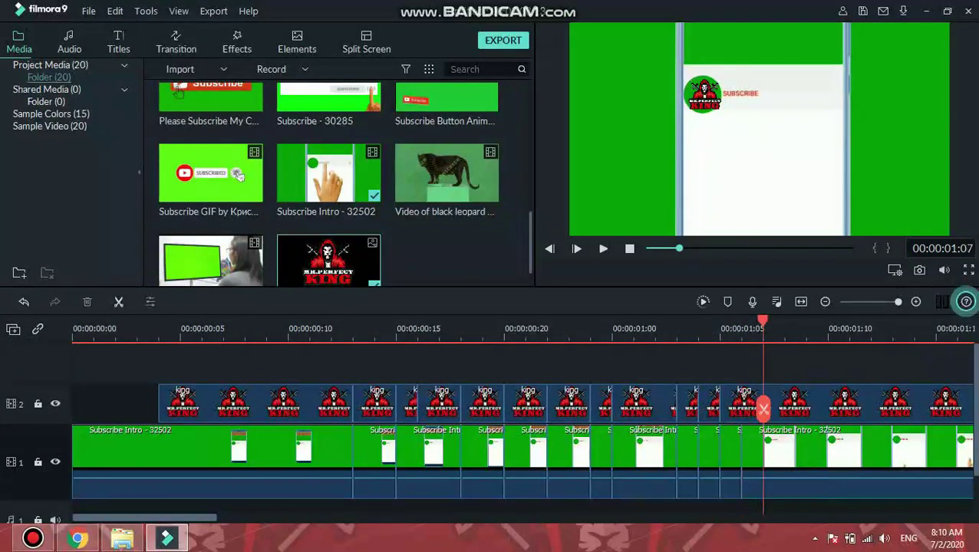
key("Right")
key("Left")
key("Right")
left_click(704, 96)
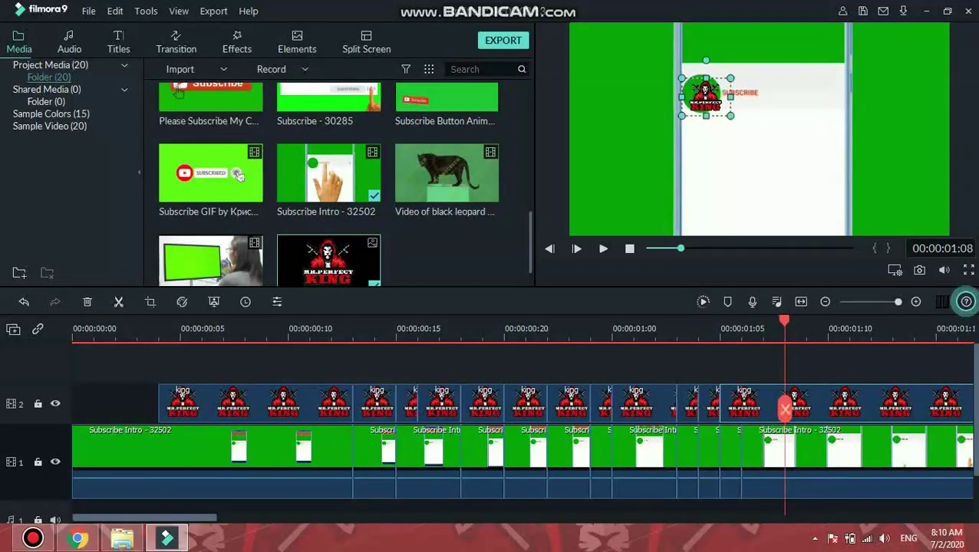
left_click_drag(703, 96, 701, 93)
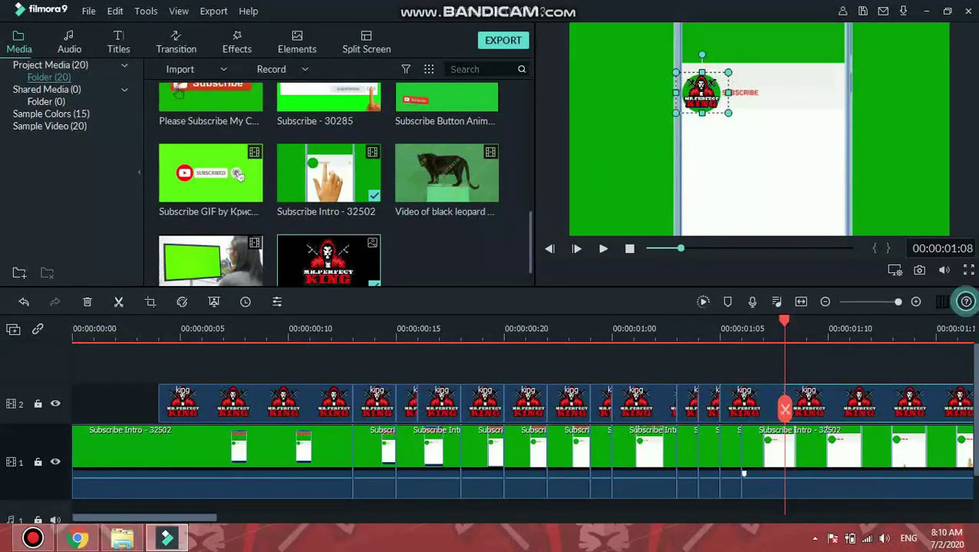
left_click(844, 452)
key("ctrl+b")
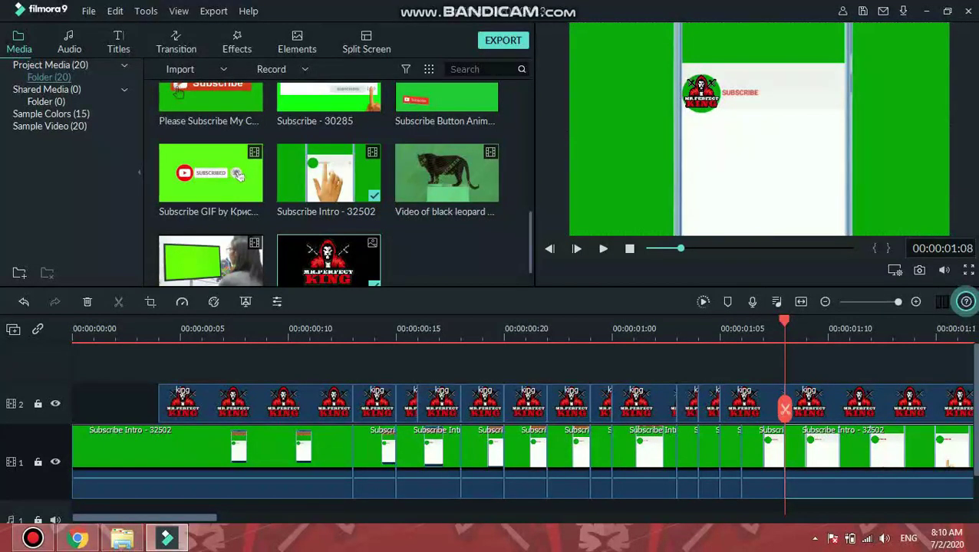
key("Right")
key("Right")
key("Right")
key("Right")
key("Right")
key("Right")
key("Right")
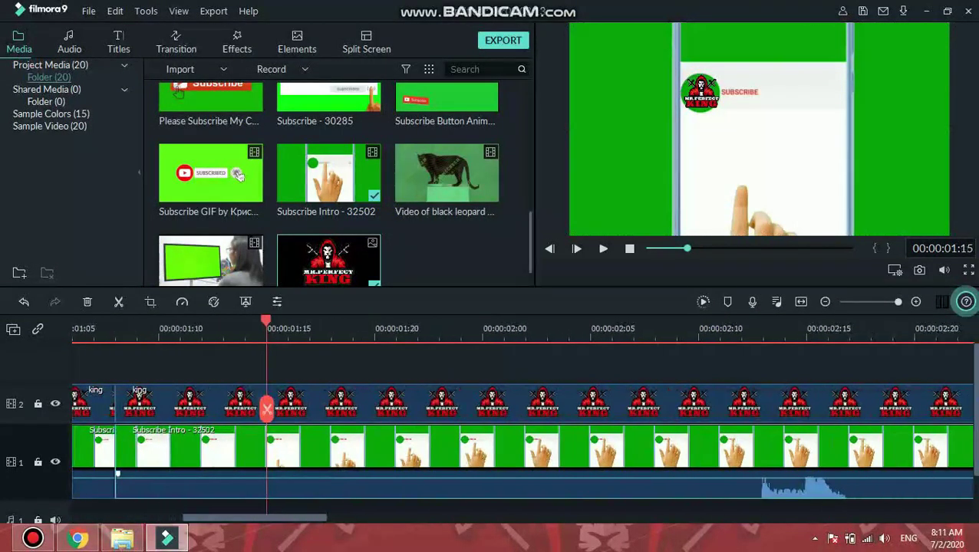
Step to 00:00:03:04, where the screen moves again, and split Subscribe Intro there.
key("Right")
key("Right")
key("Right")
key("Right")
key("Right")
key("Right")
key("Right")
key("Right")
key("Right")
key("Right")
key("Right")
key("Right")
key("Right")
key("Right")
key("Right")
key("Right")
key("Right")
key("Right")
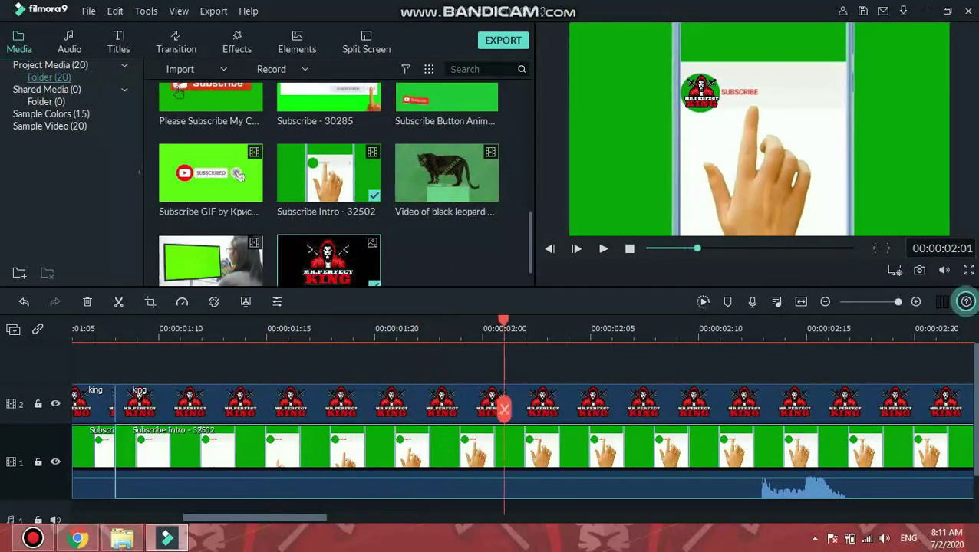
key("Right")
key("Right")
key("Right")
key("Right")
key("Right")
key("Right")
key("Right")
key("Right")
key("Right")
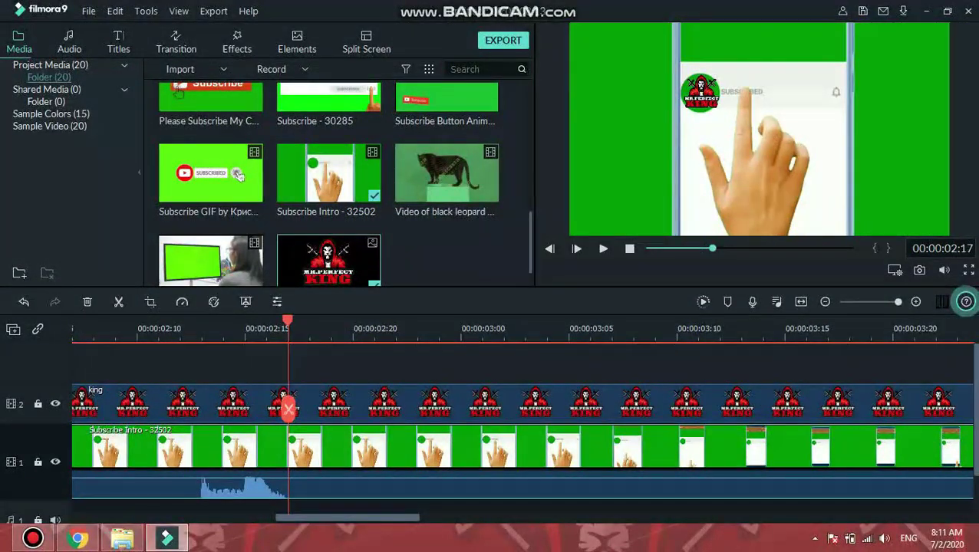
key("Right")
key("Right")
key("Right")
key("Right")
key("Right")
key("Right")
key("Right")
key("Right")
key("Right")
key("Right")
key("Right")
key("Right")
key("Right")
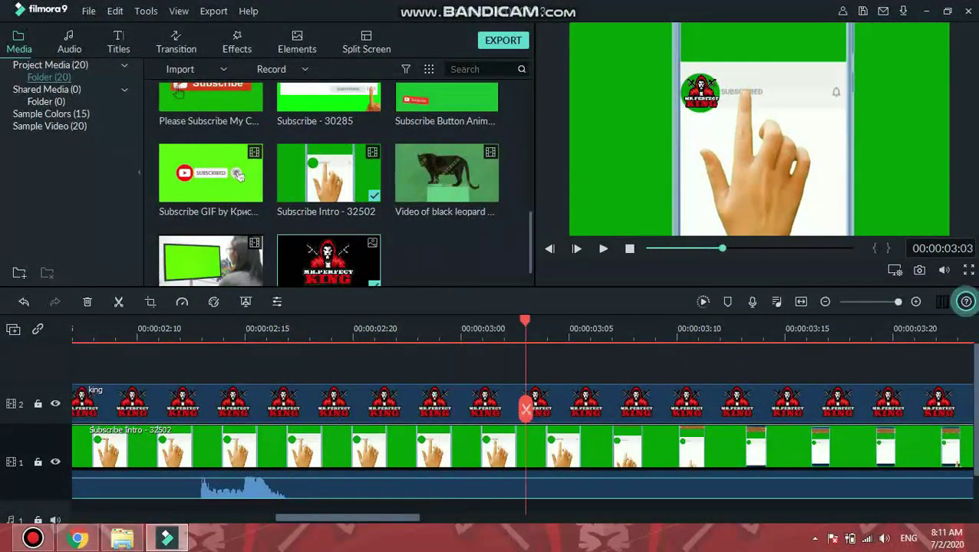
key("Left")
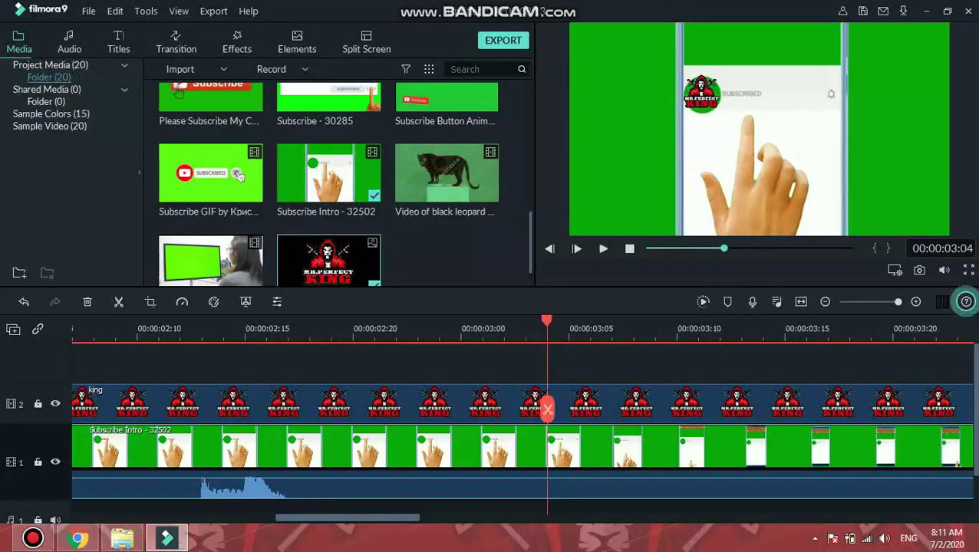
key("ctrl+b")
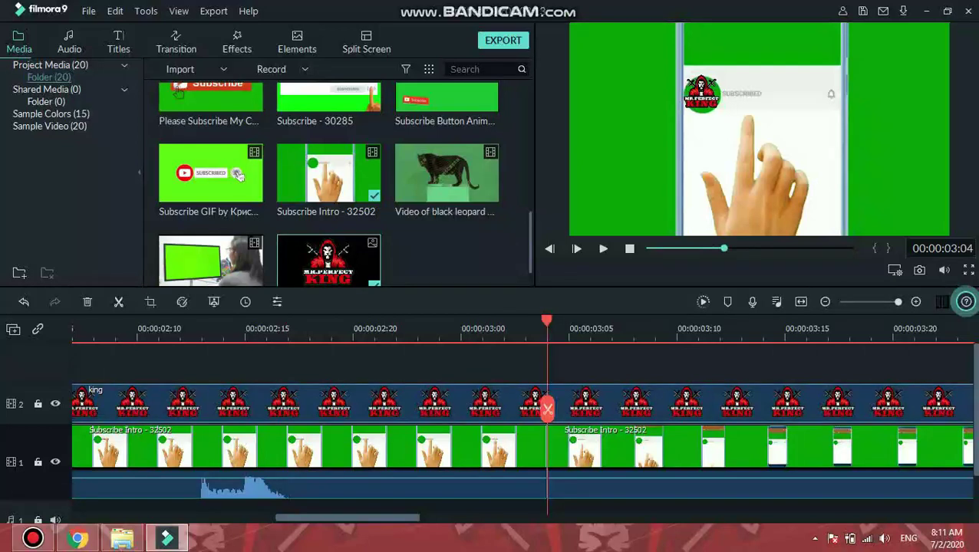
Split the logo clip at 00:00:03:04, then split both logo and intro clips at 00:00:03:06.
key("ctrl+b")
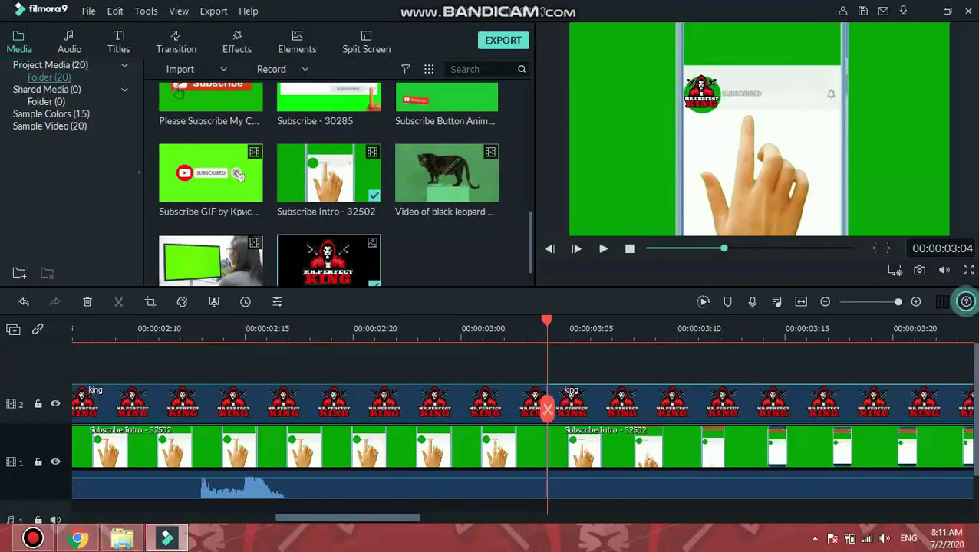
key("Right")
key("Right")
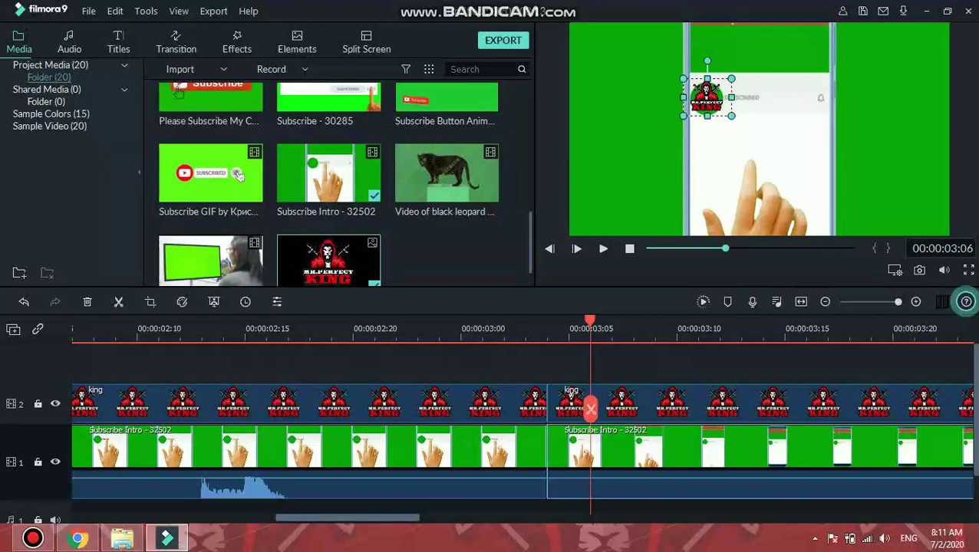
left_click(760, 448)
left_click(707, 97)
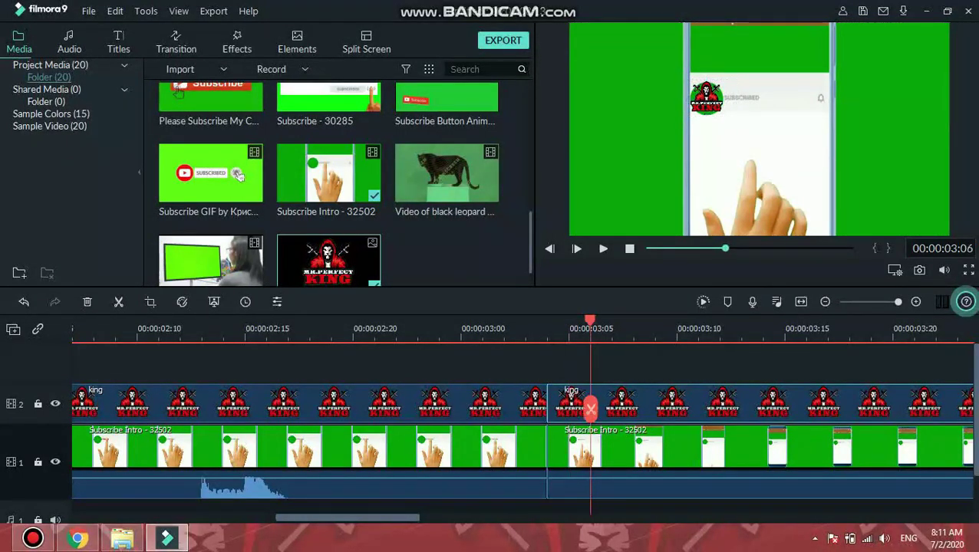
key("Right")
key("Left")
key("ctrl+b")
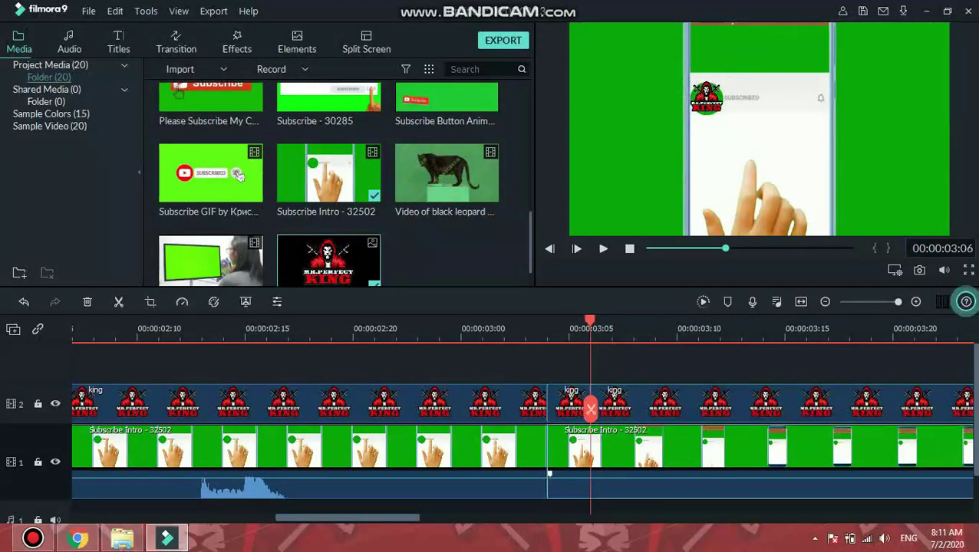
key("ctrl+b")
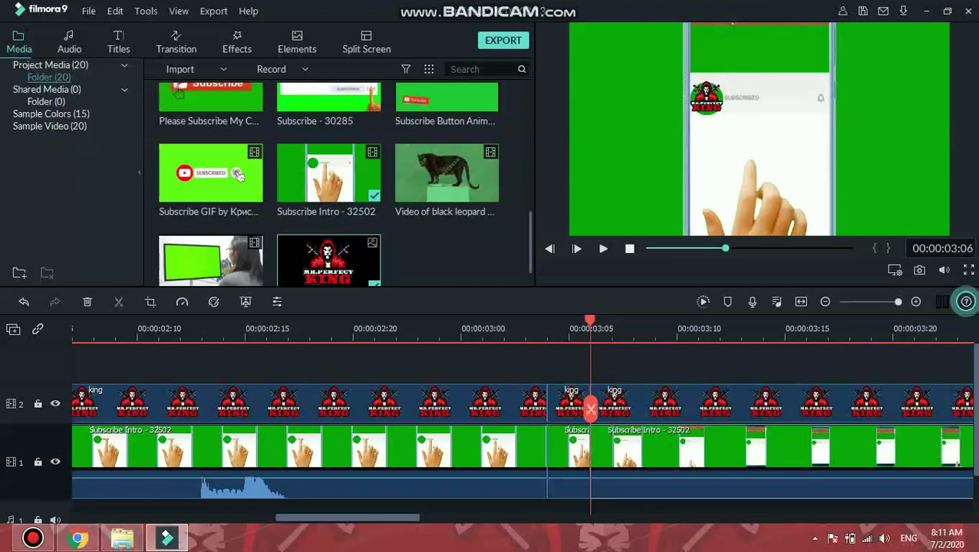
Split both clips one frame later and nudge the logo slightly up in the preview.
key("Right")
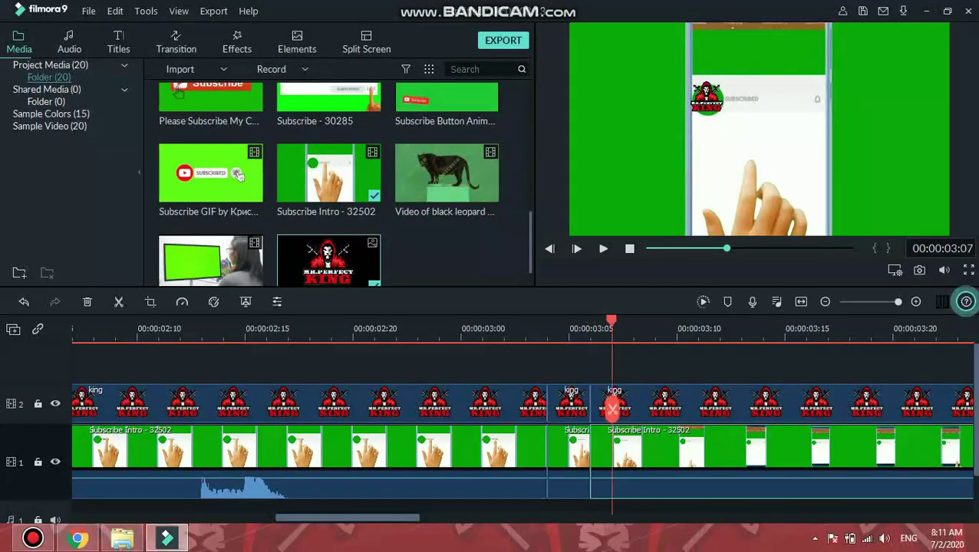
left_click(767, 403)
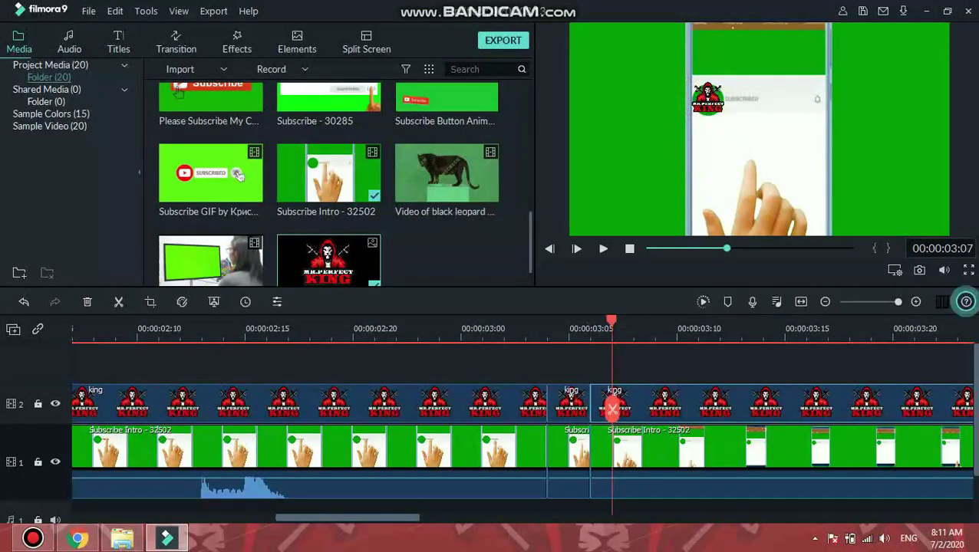
key("Right")
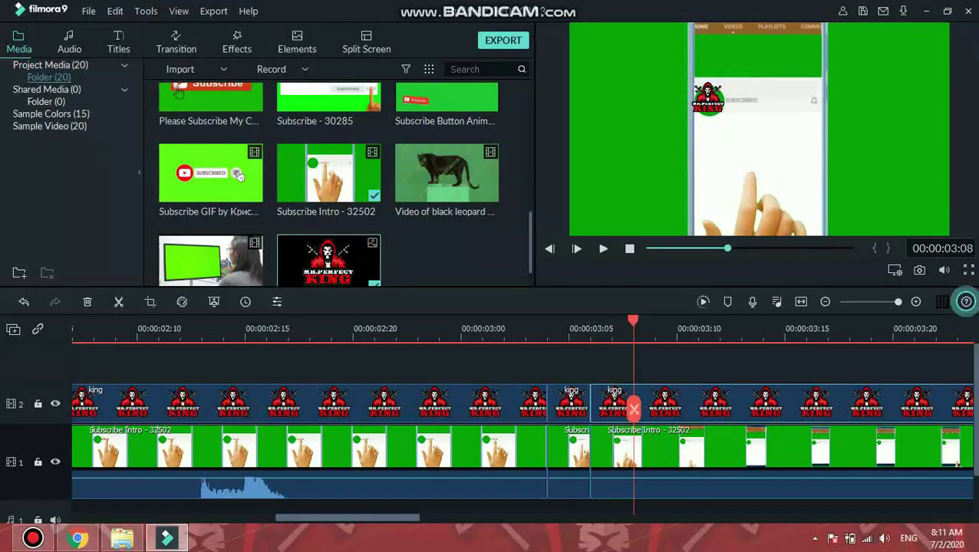
key("Left")
key("ctrl+b")
left_click(592, 472)
key("ctrl+b")
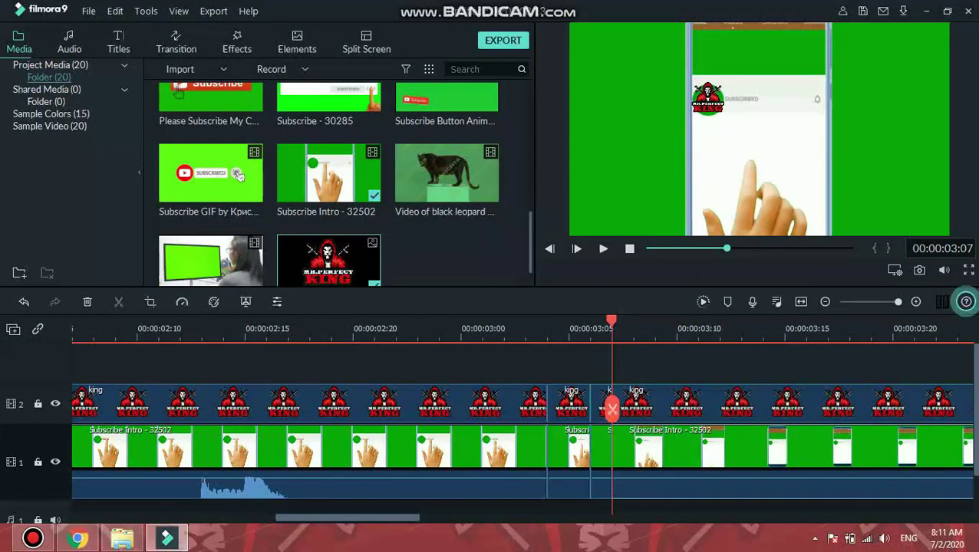
key("Right")
left_click(708, 99)
left_click_drag(710, 99, 709, 99)
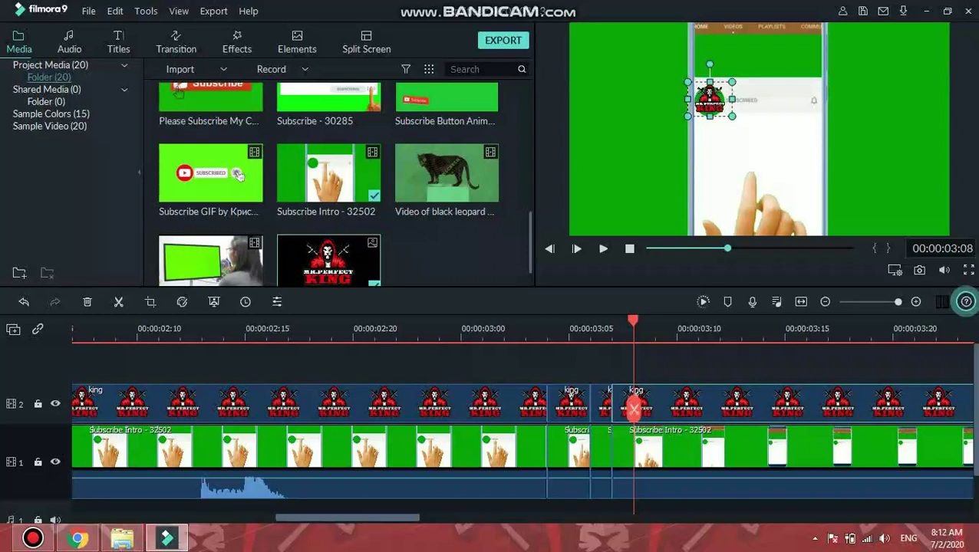
Cut both clips again two frames on and shrink the logo slightly via its corner handle.
key("ctrl+v")
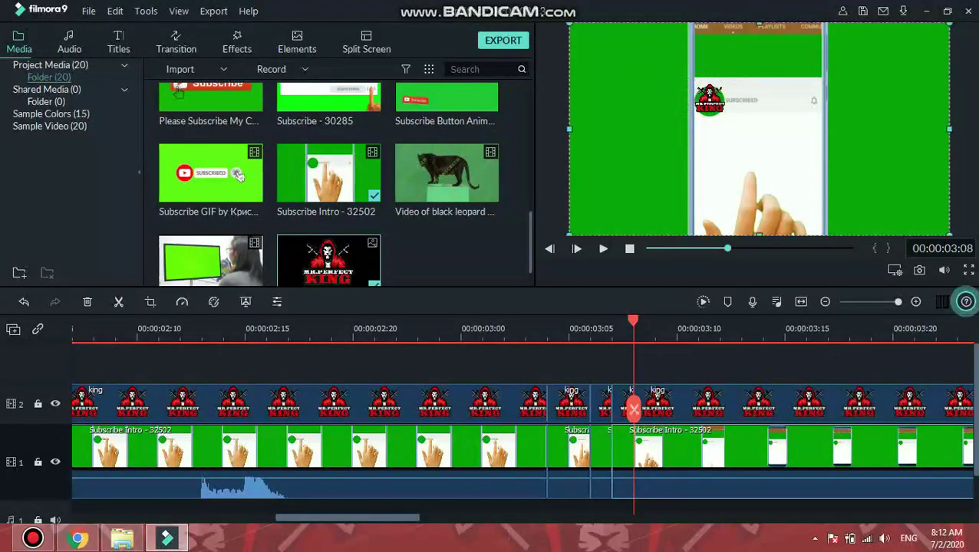
key("Right")
key("Right")
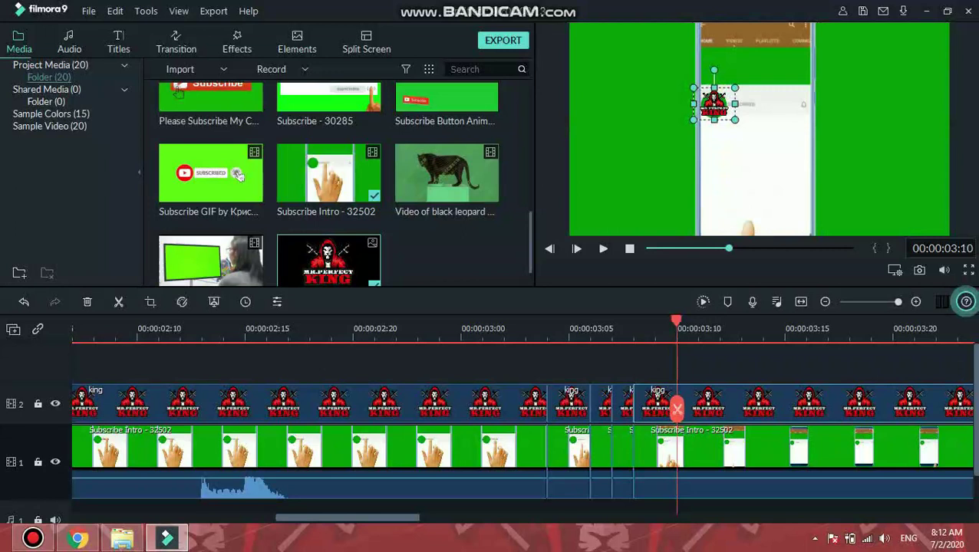
key("ctrl+b")
left_click(767, 449)
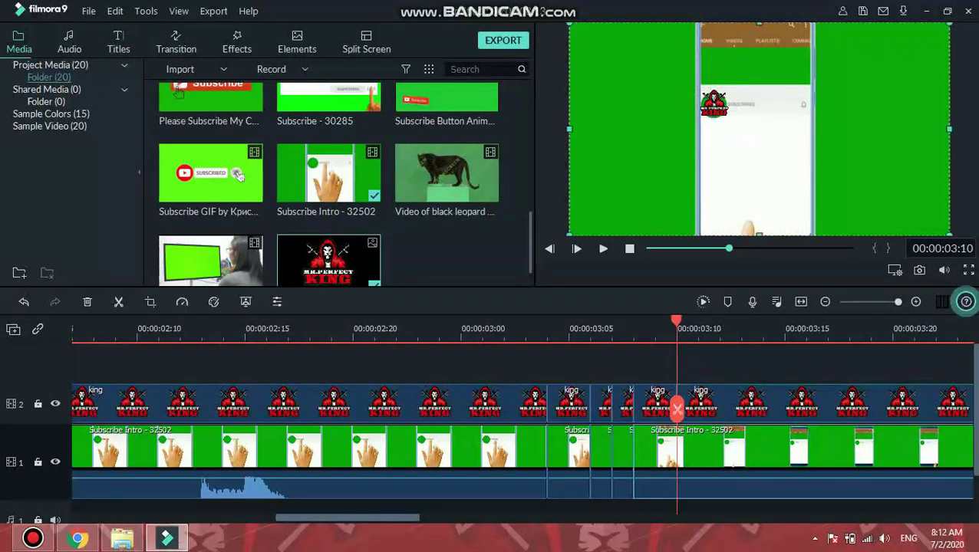
key("ctrl+b")
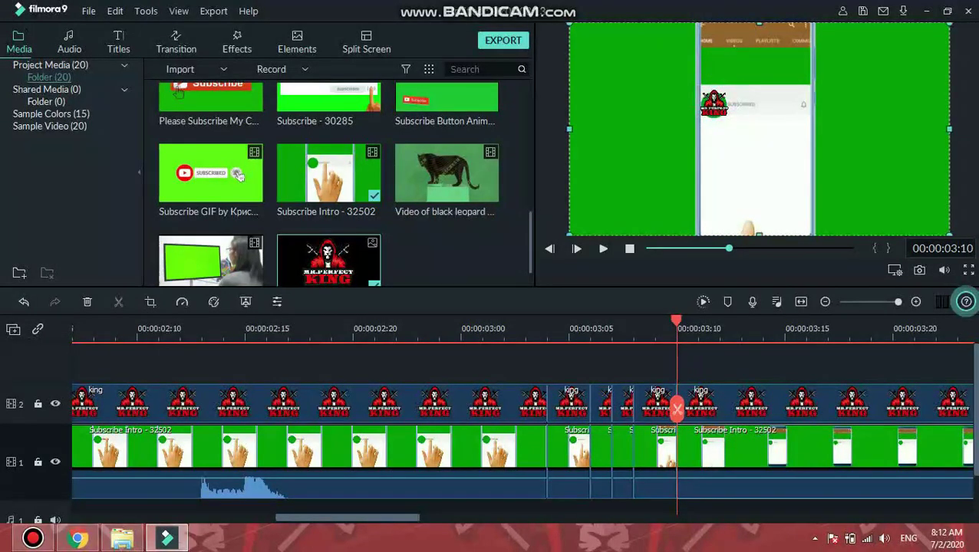
key("Right")
key("Right")
left_click(714, 103)
left_click_drag(692, 88, 697, 92)
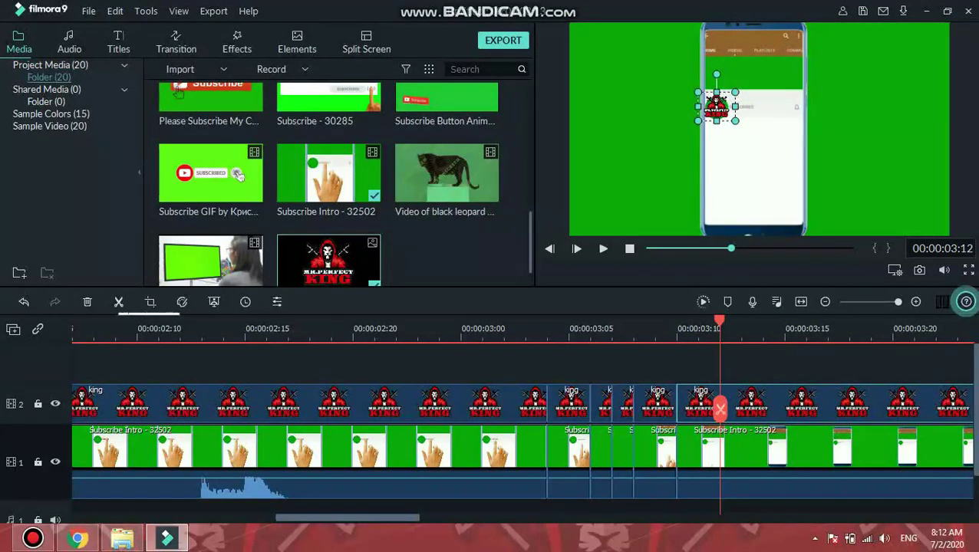
Split both tracks at the next frames, shrinking the logo a little more, through 00:00:03:19.
left_click(119, 302)
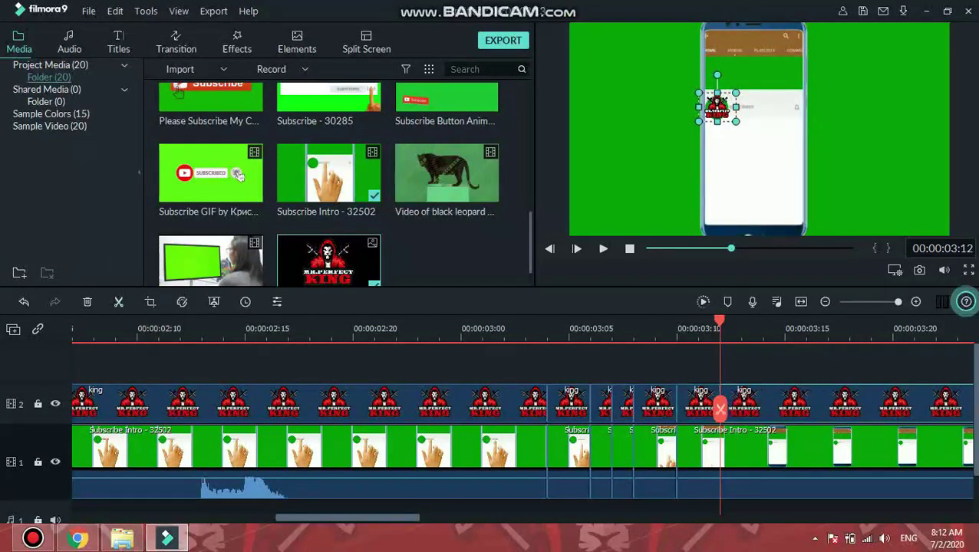
left_click(678, 473)
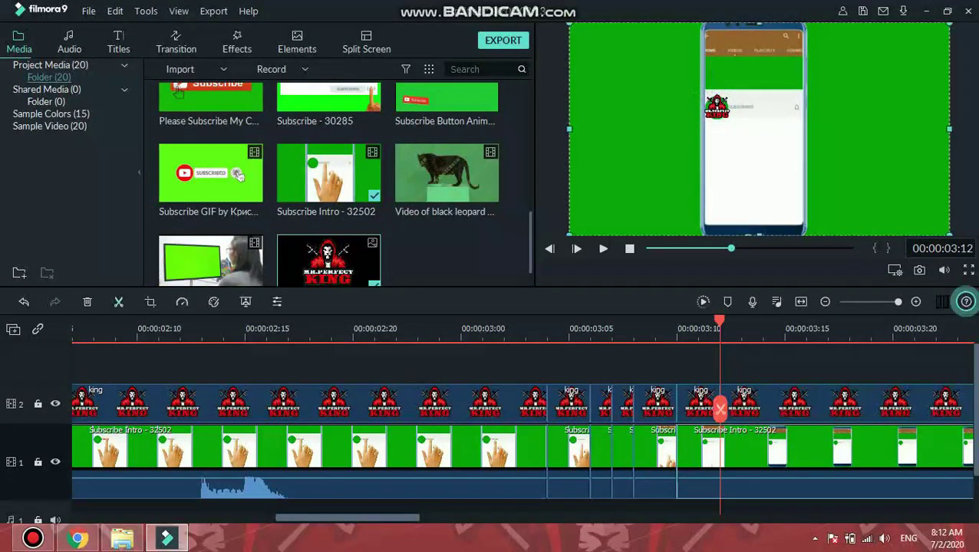
key("ctrl+b")
key("Right")
key("Right")
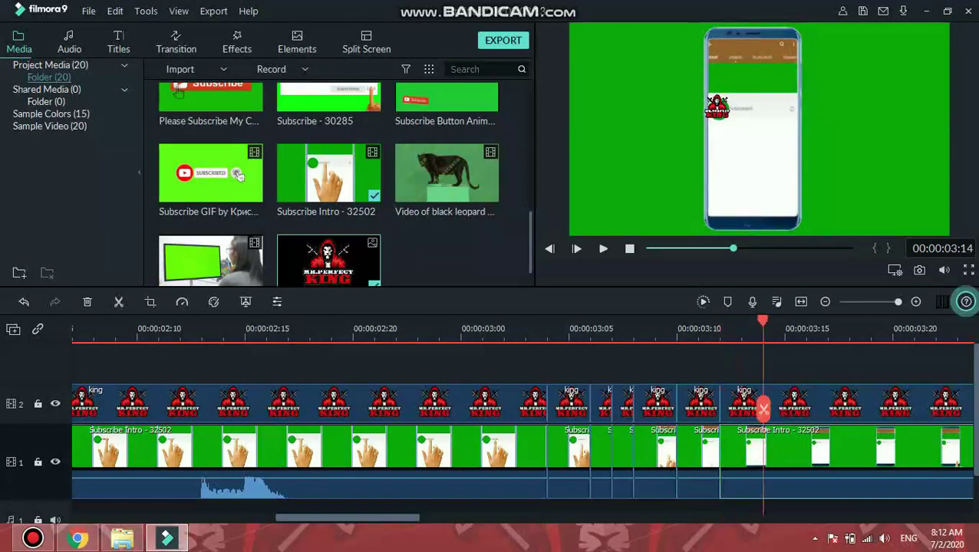
left_click(844, 404)
left_click_drag(699, 94, 703, 98)
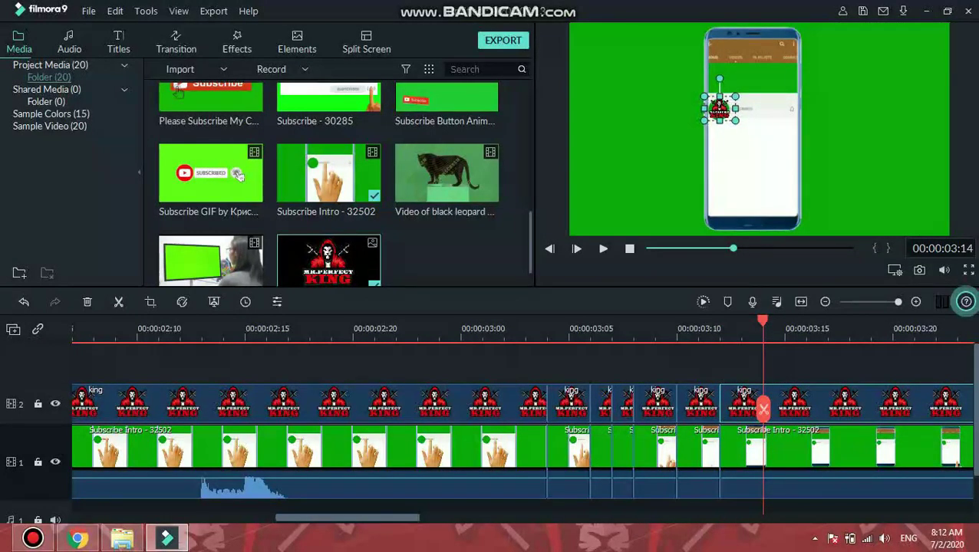
key("ctrl+b")
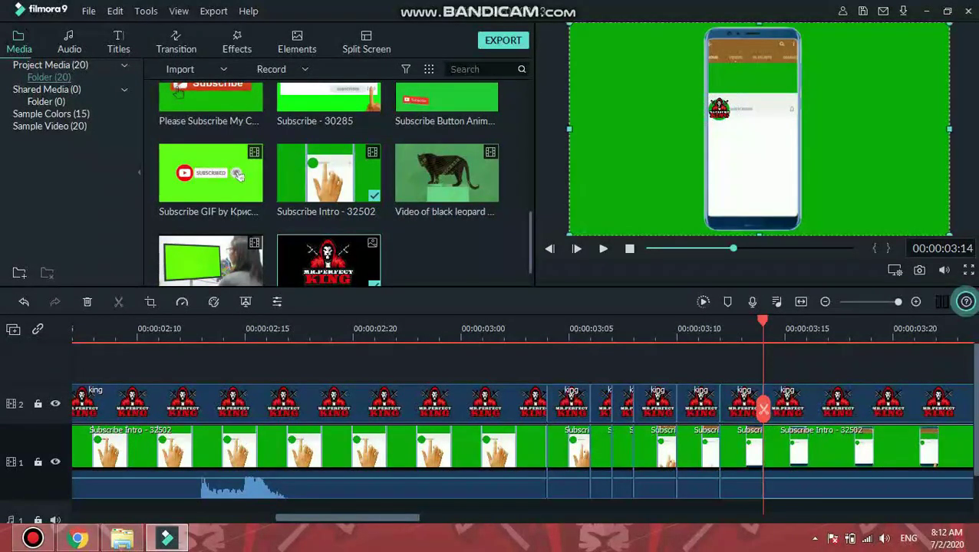
key("Right")
key("Right")
key("Right")
key("Right")
key("Right")
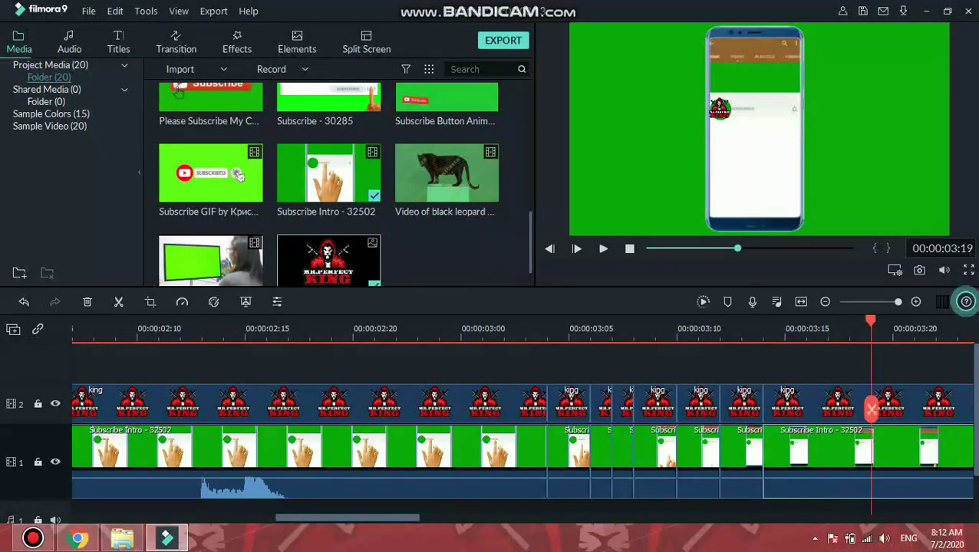
key("ctrl+b")
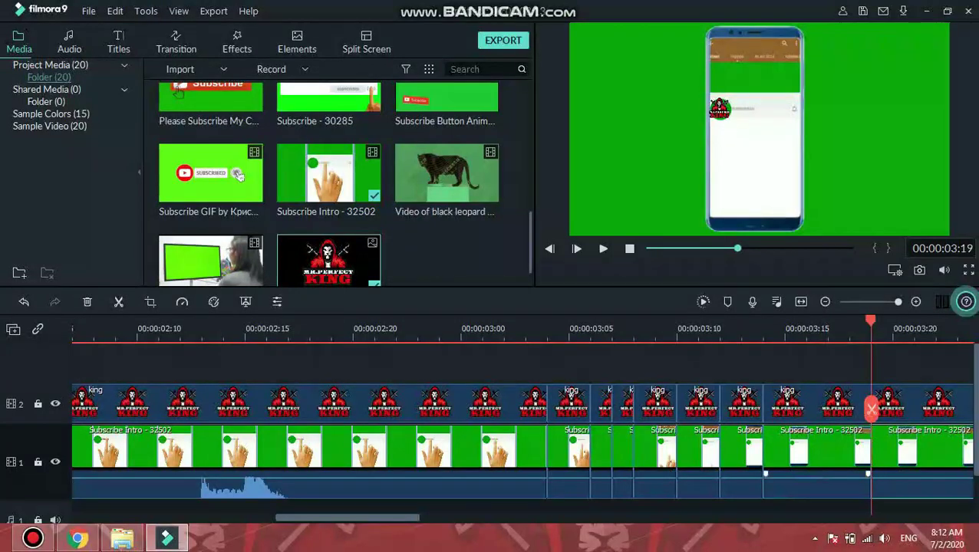
key("Escape")
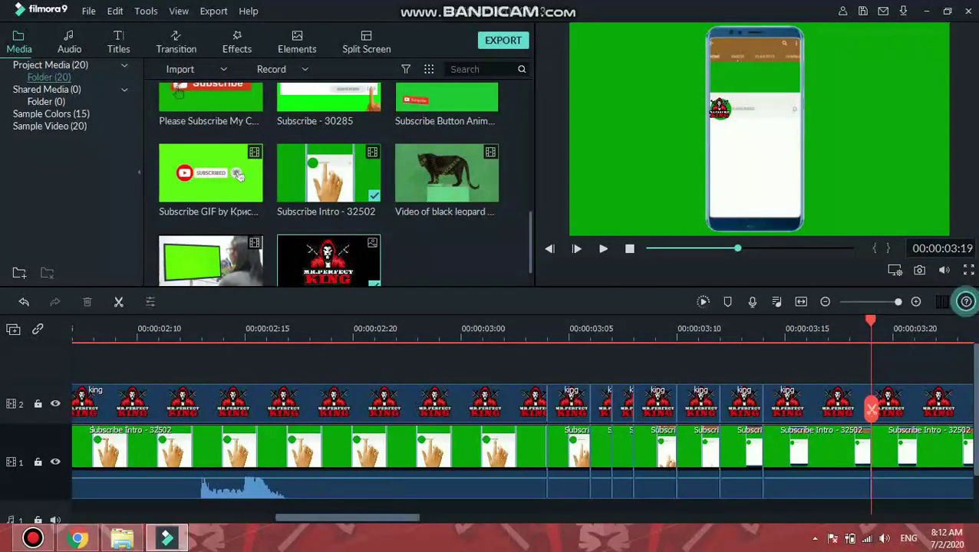
Move the playhead to 00:00:03:22 and split the KING logo clip there.
scroll(522, 430, "right", 5)
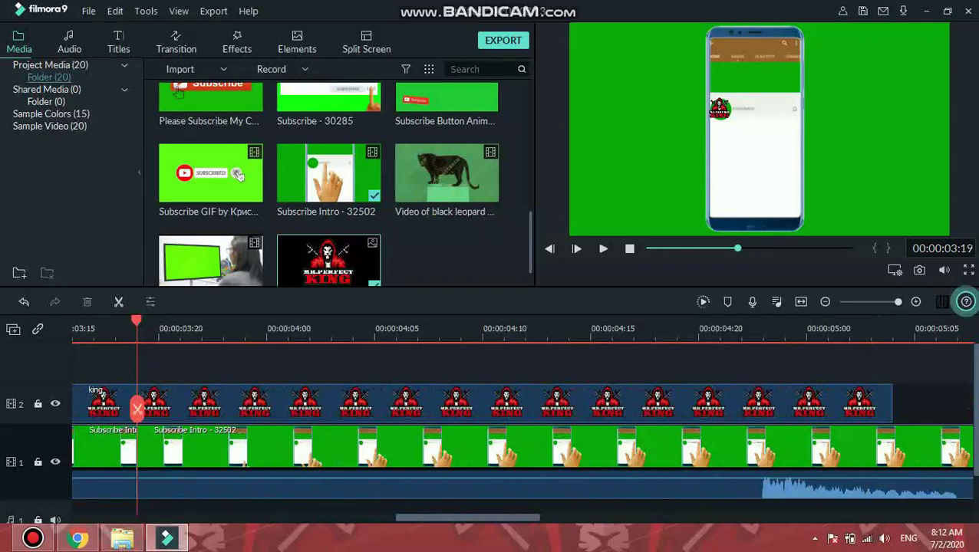
left_click_drag(136, 407, 201, 407)
left_click(202, 407)
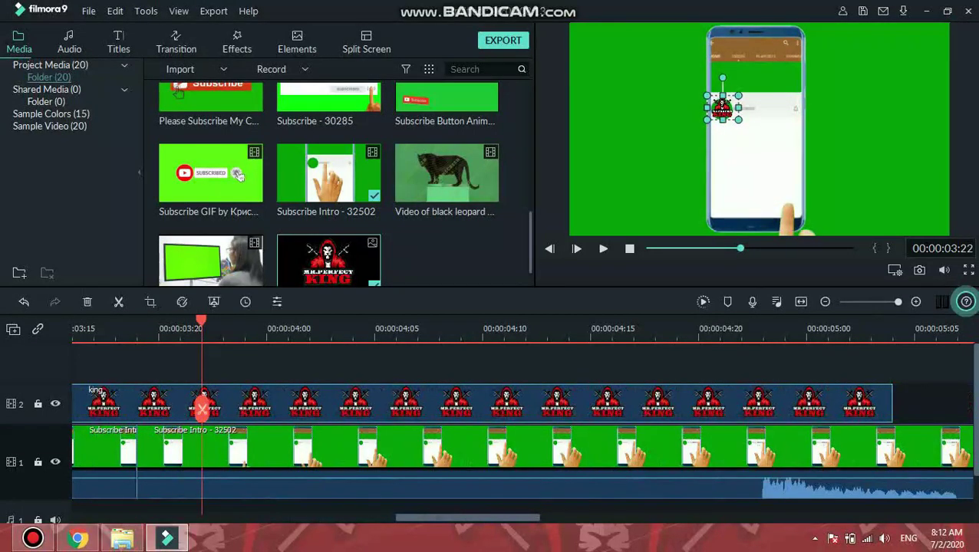
left_click(201, 405)
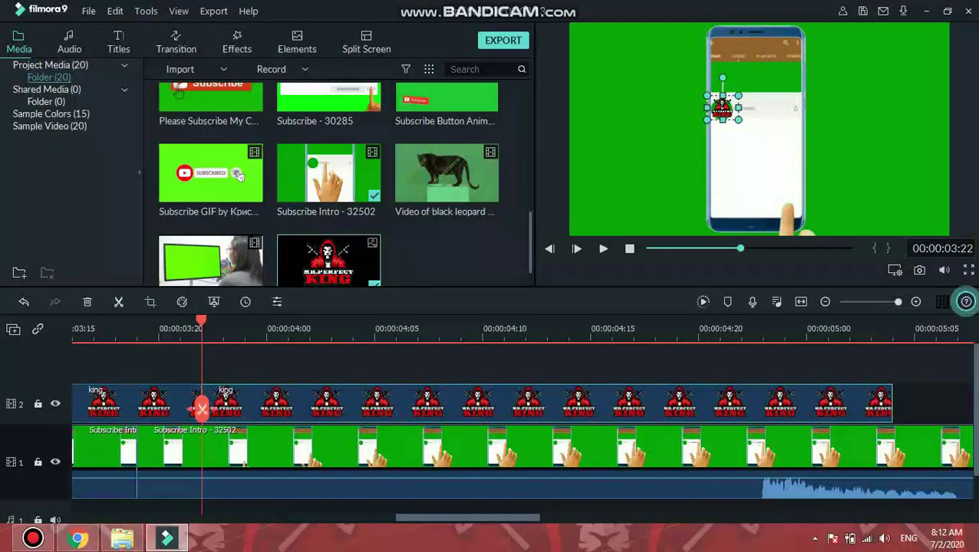
Split the Subscribe Intro clip at 00:00:03:22 and step ahead to 00:00:05:03.
left_click(139, 474)
key("ctrl+b")
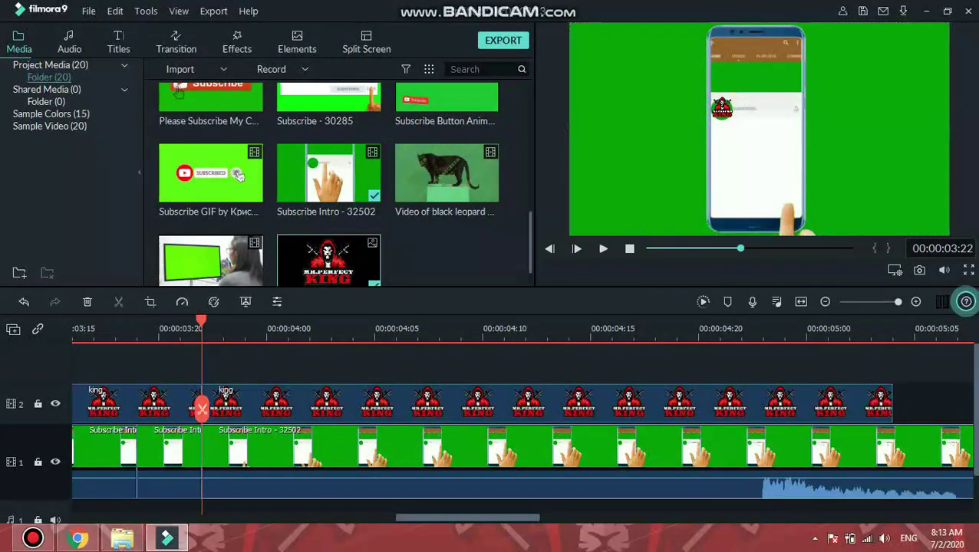
key("Right")
key("Right")
key("Right")
key("Right")
key("Right")
key("Right")
key("Right")
key("Right")
key("Right")
key("Right")
key("Right")
key("Right")
key("Right")
key("Right")
key("Right")
key("Right")
key("Right")
key("Right")
key("Right")
key("Right")
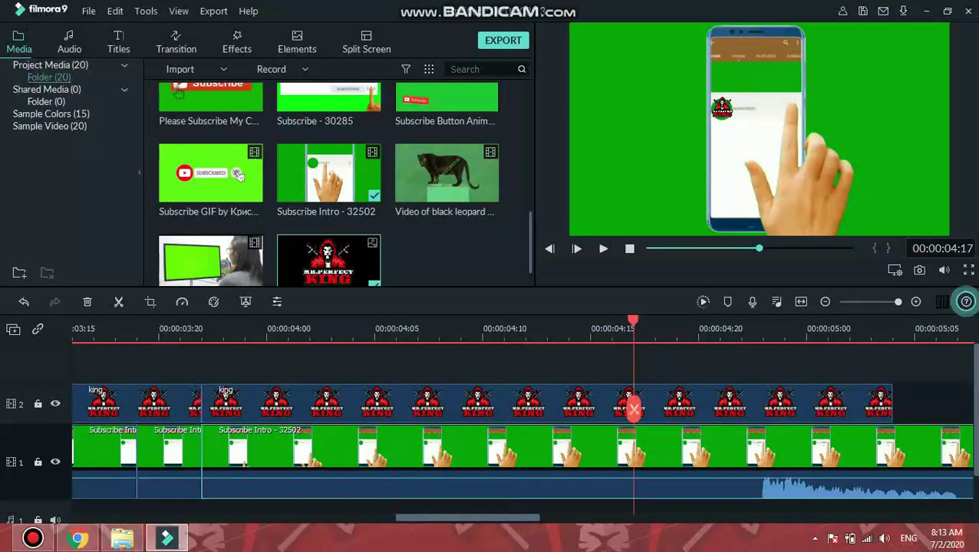
key("Right")
key("Right")
key("Right")
key("Right")
key("Right")
key("Right")
key("Right")
key("Right")
key("Right")
key("Right")
key("Right")
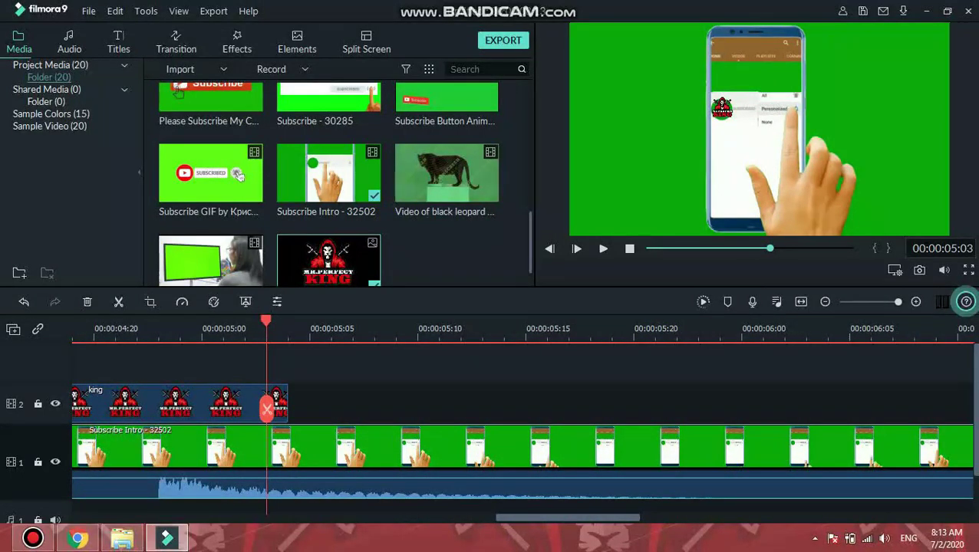
Stretch the KING clip's end to about 00:00:08:12, previewing playback from the start.
left_click_drag(287, 404, 914, 410)
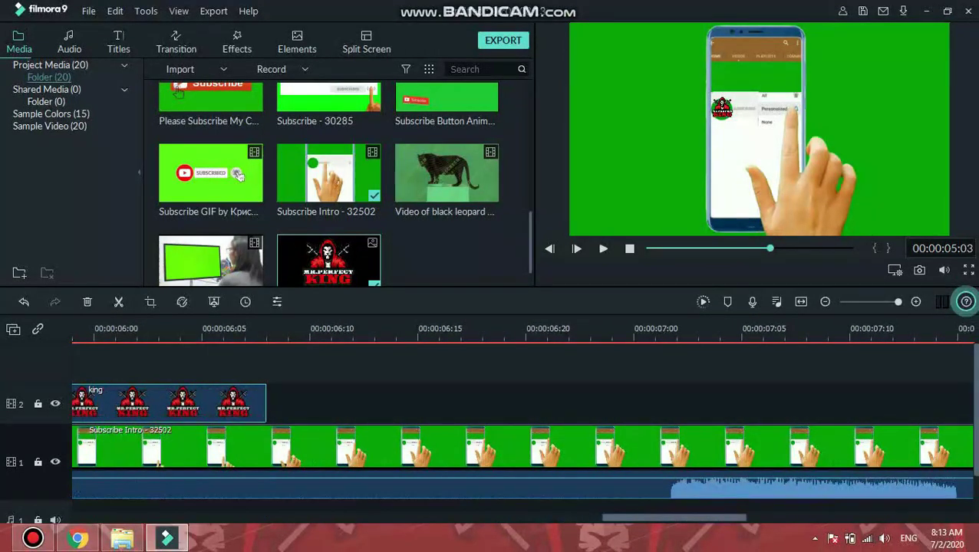
left_click_drag(265, 404, 913, 404)
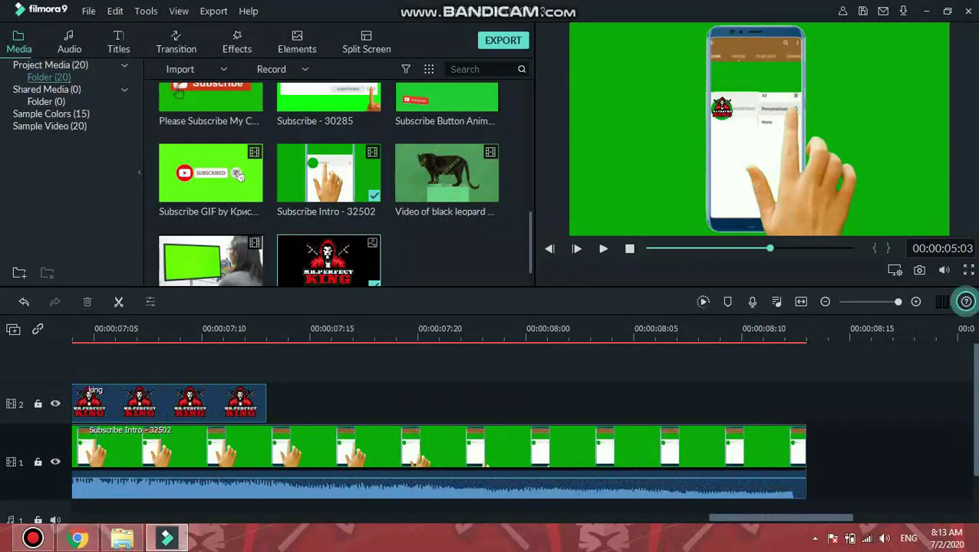
left_click(169, 403)
left_click_drag(266, 403, 764, 403)
key("Home")
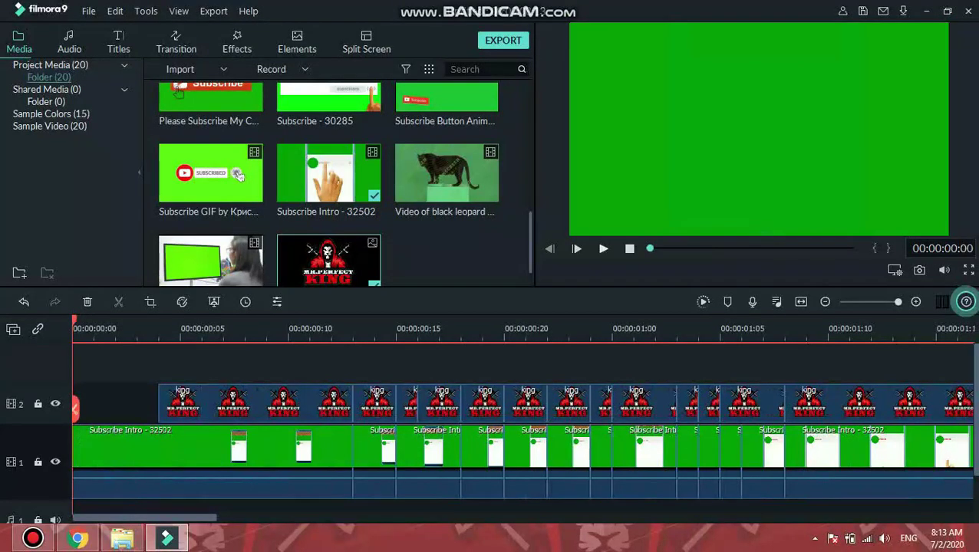
left_click(603, 249)
right_click(598, 244)
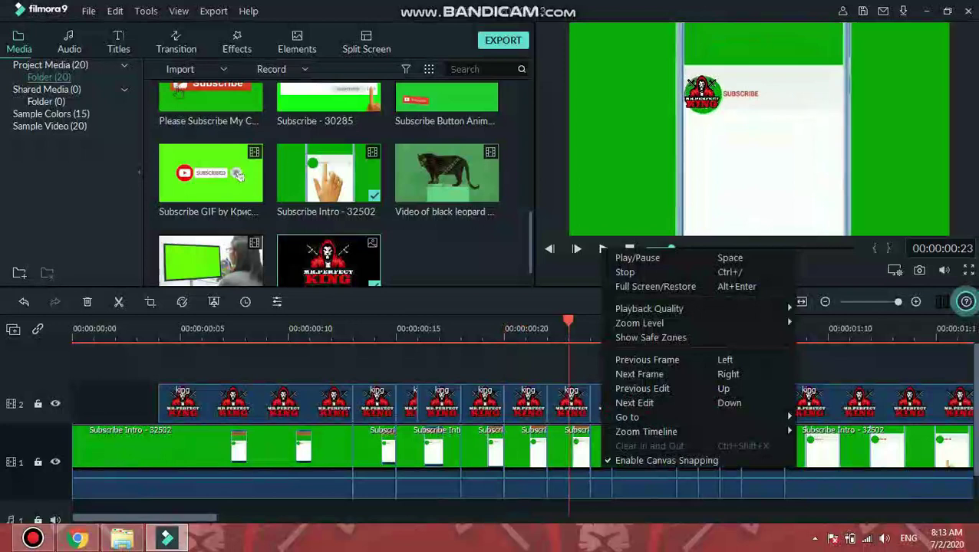
key("Escape")
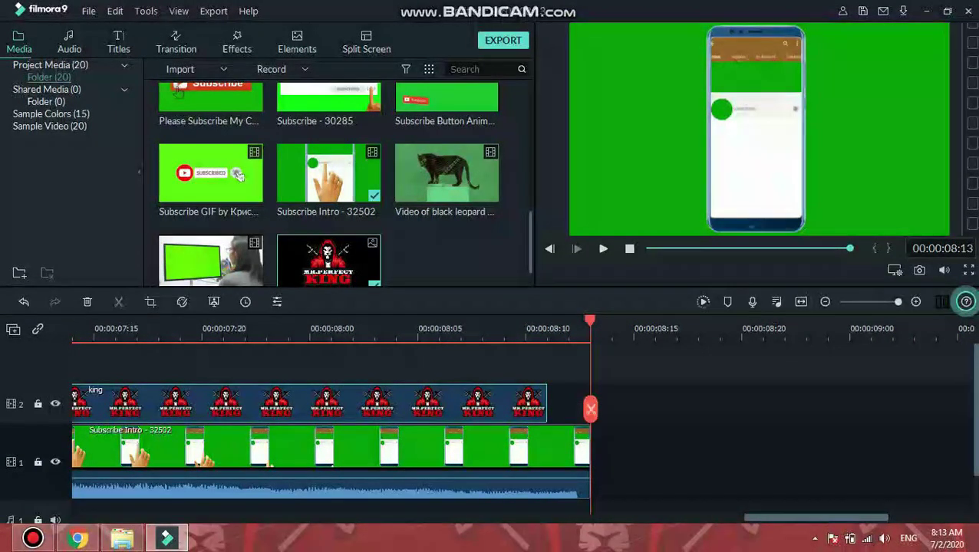
left_click_drag(590, 409, 590, 409)
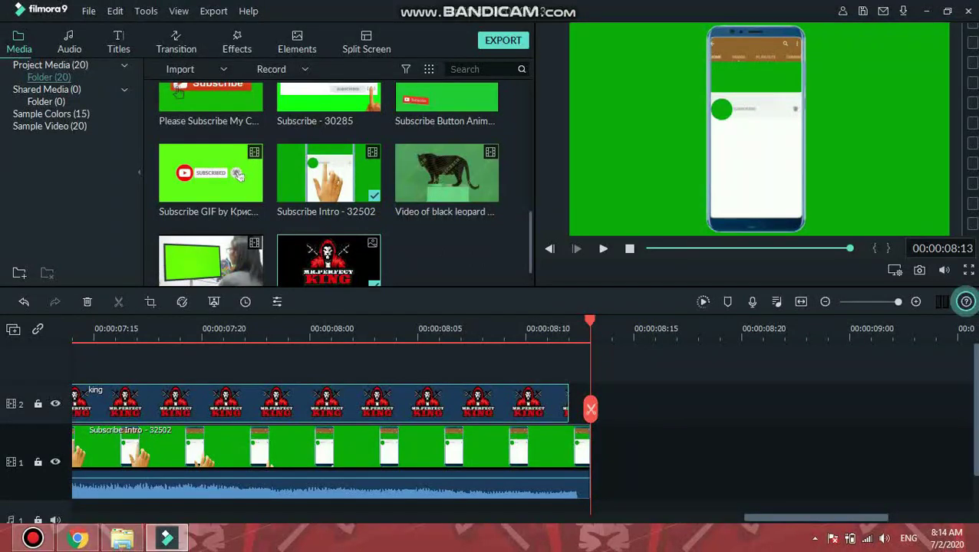
key("Home")
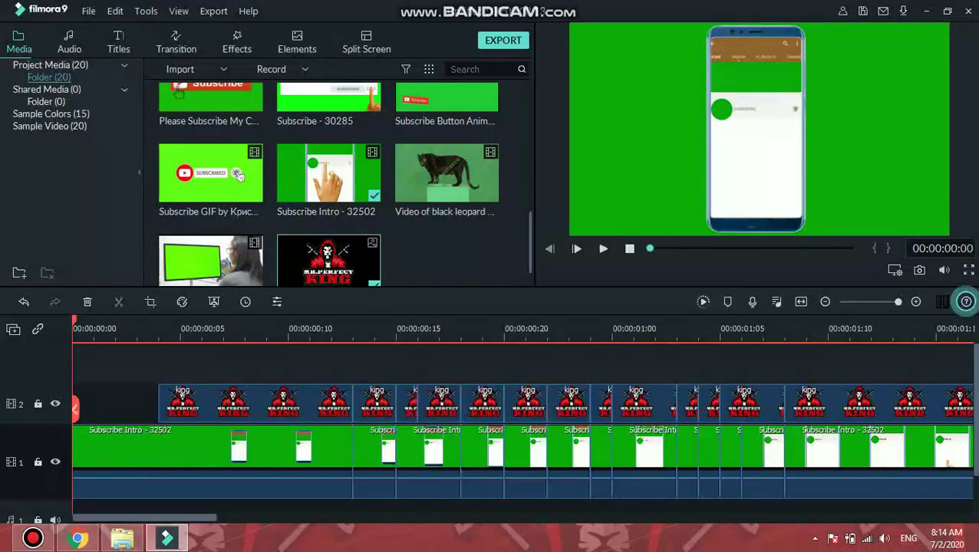
Play the edit, stop, and open Export: MP4 'logio', 1920x1080, 25 fps.
key("space")
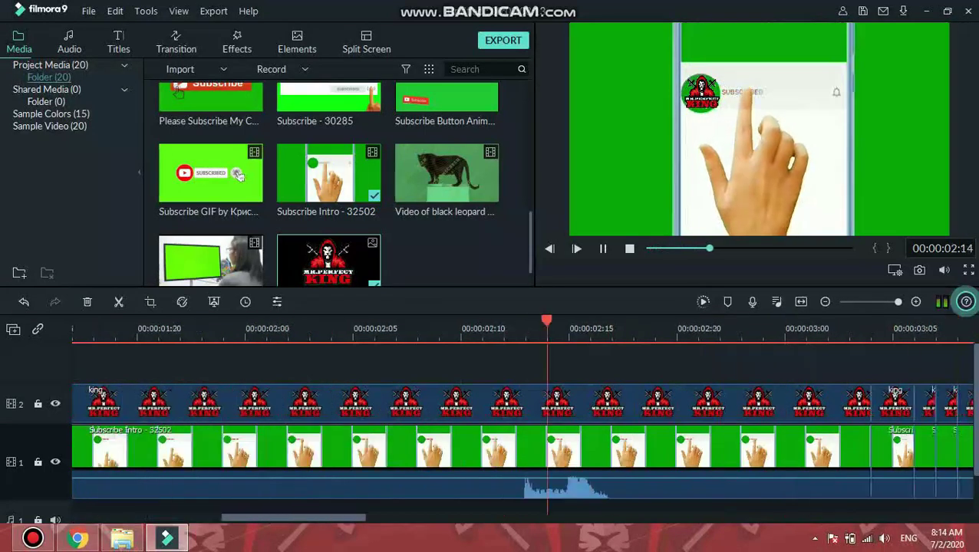
key("space")
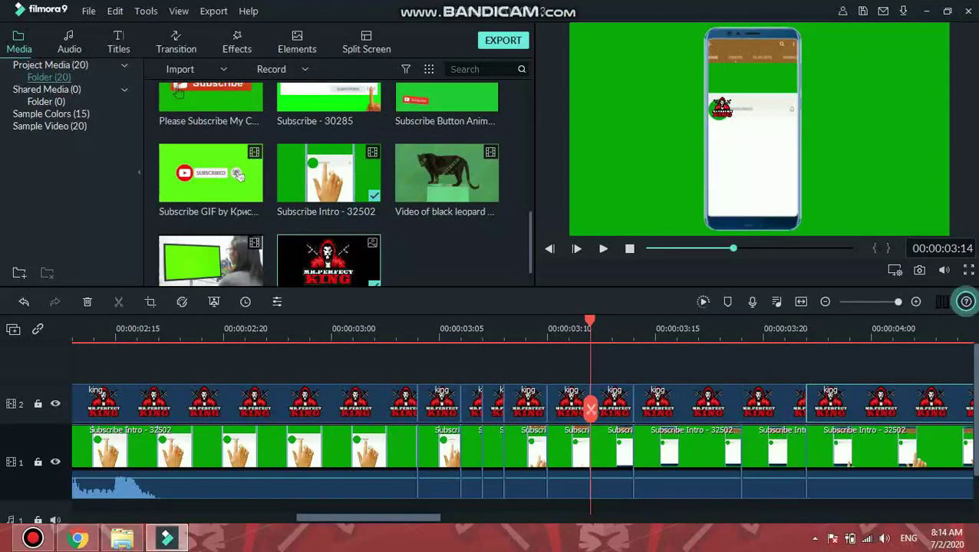
key("ctrl+e")
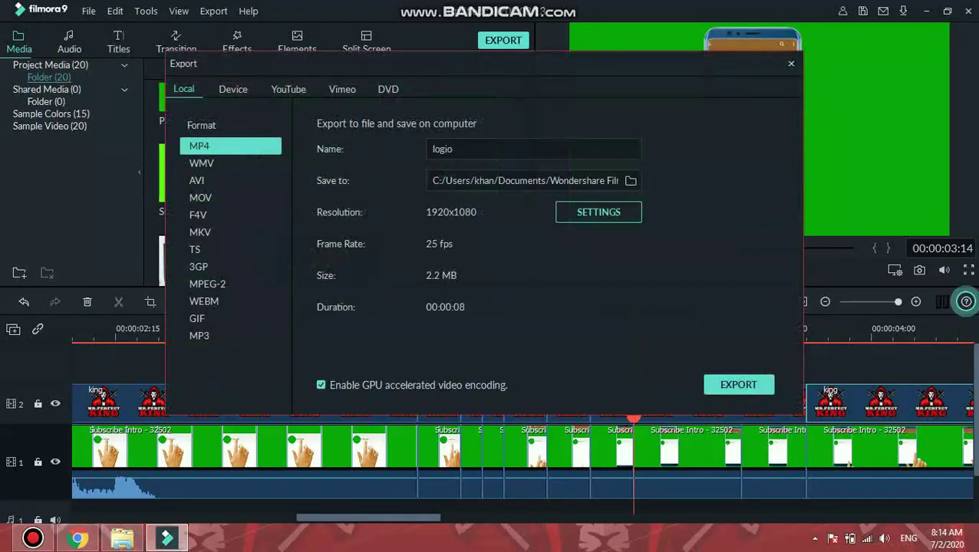
Export logo.mp4 and locate the 2.28 MB file in the Filmora 9 Output folder.
left_click(738, 384)
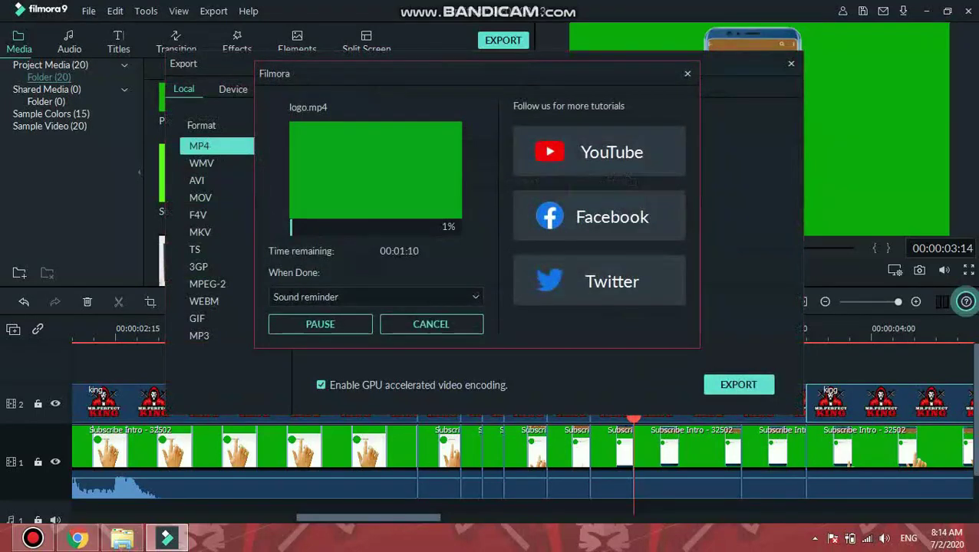
mouse_move(33, 539)
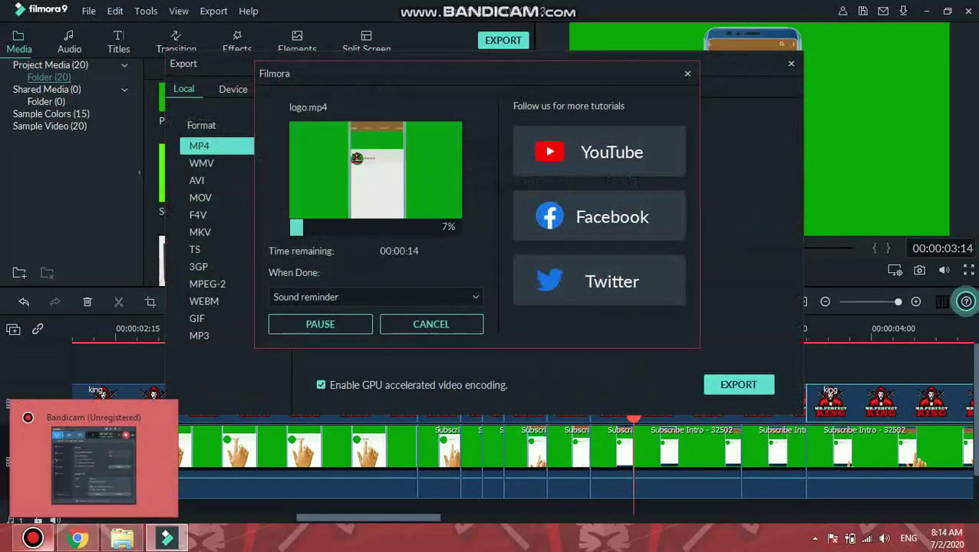
left_click(85, 458)
key("alt+Tab")
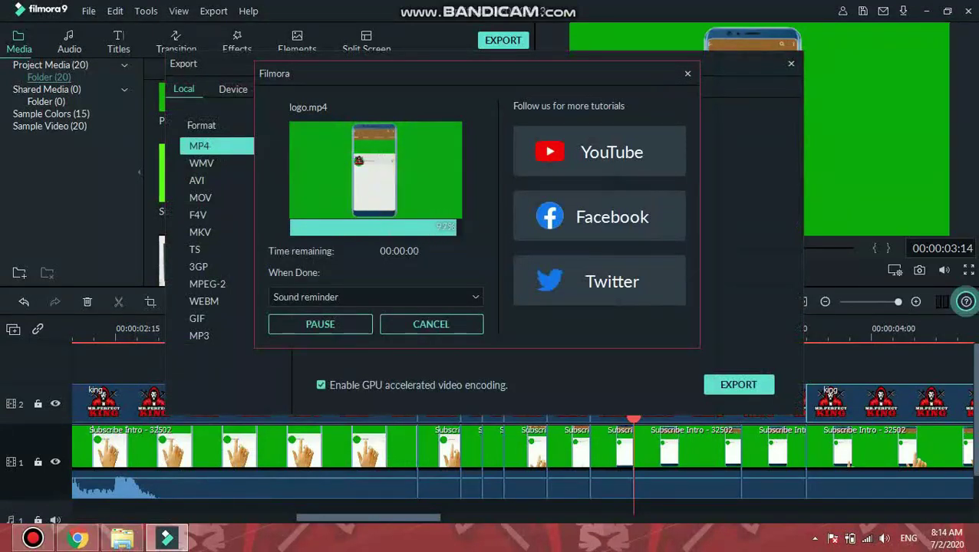
key("Escape")
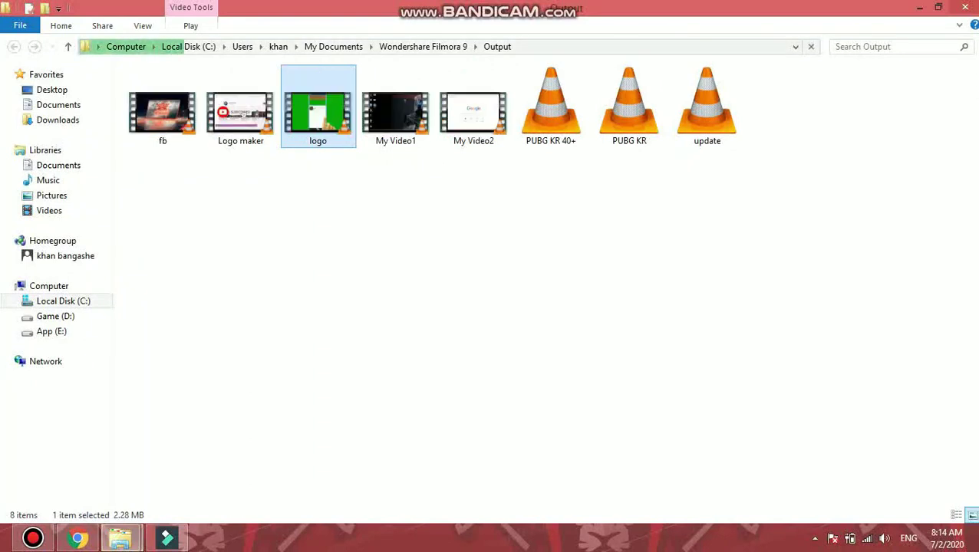
Open the exported logo.mp4 from the Output folder to play it in VLC.
key("Return")
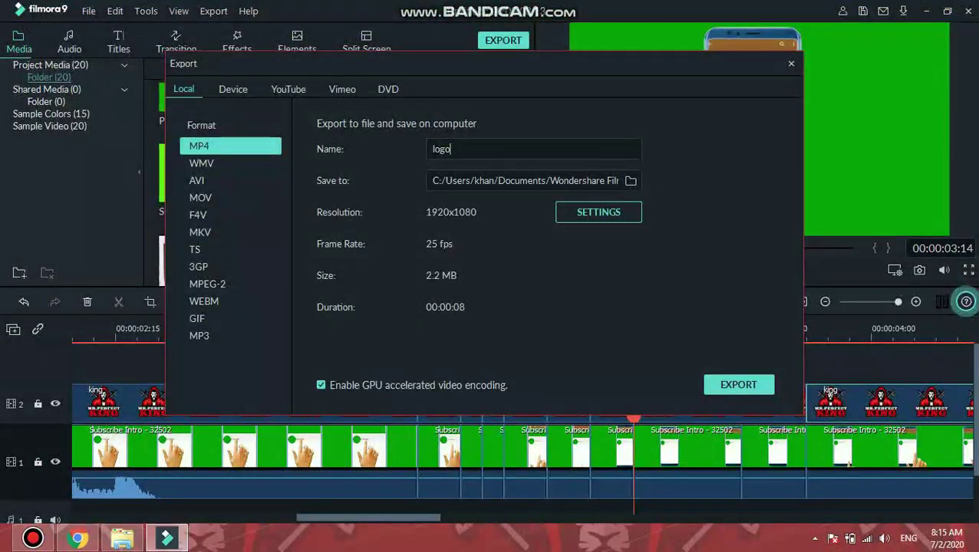
Close the Export window and import another green-screen video into the media library.
key("Escape")
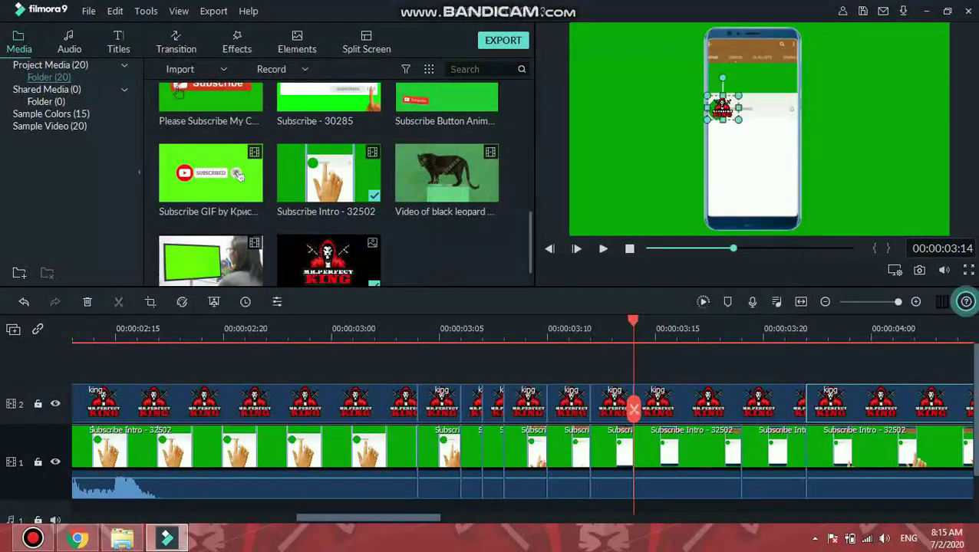
scroll(337, 184, "up", 5)
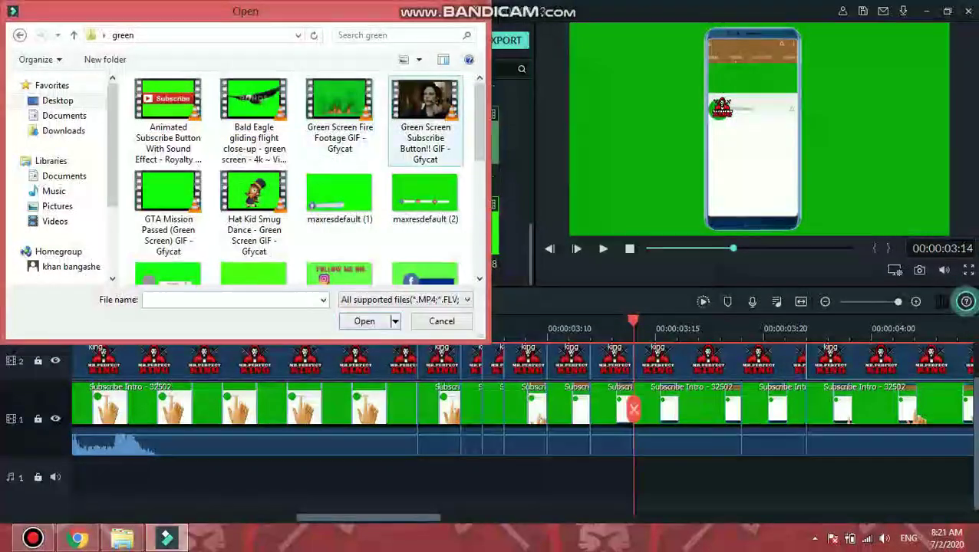
scroll(384, 131, "down", 5)
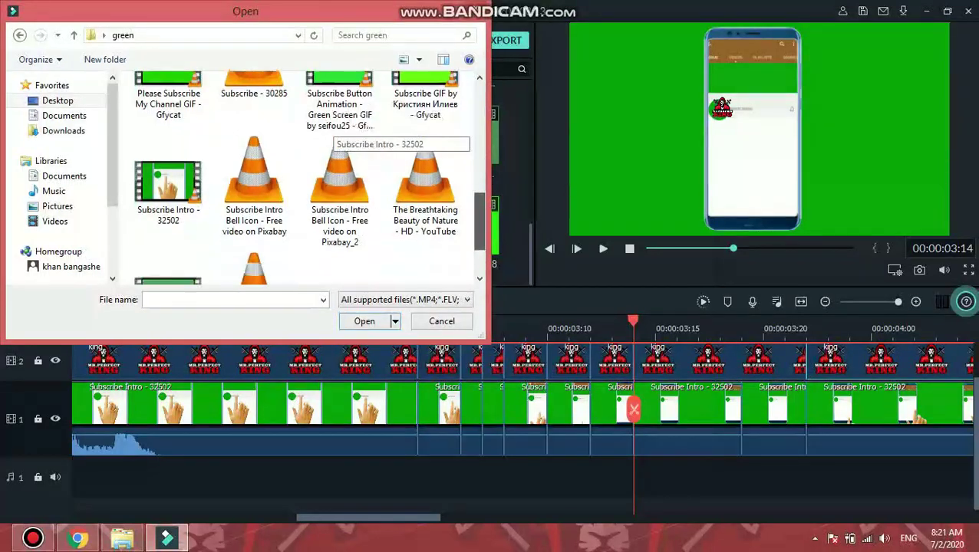
scroll(333, 130, "down", 2)
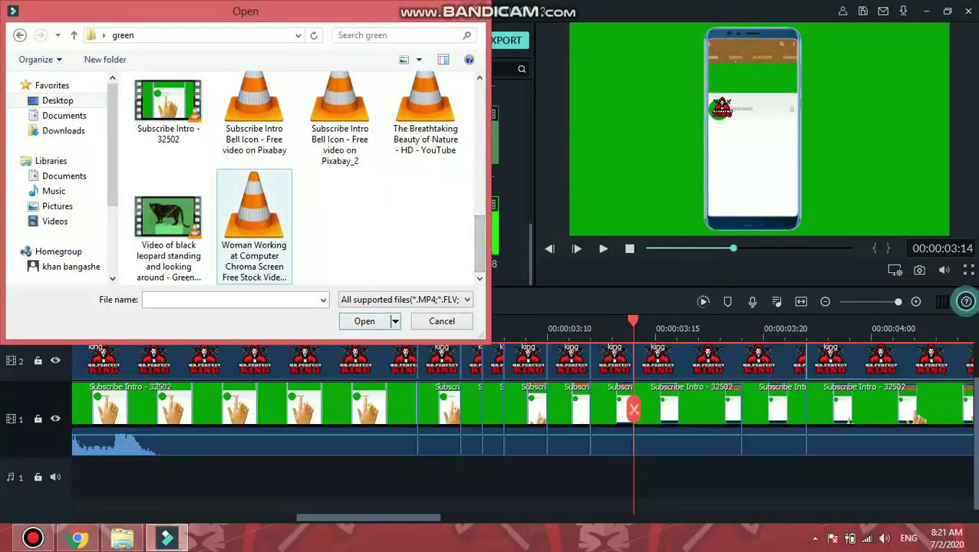
double_click(425, 115)
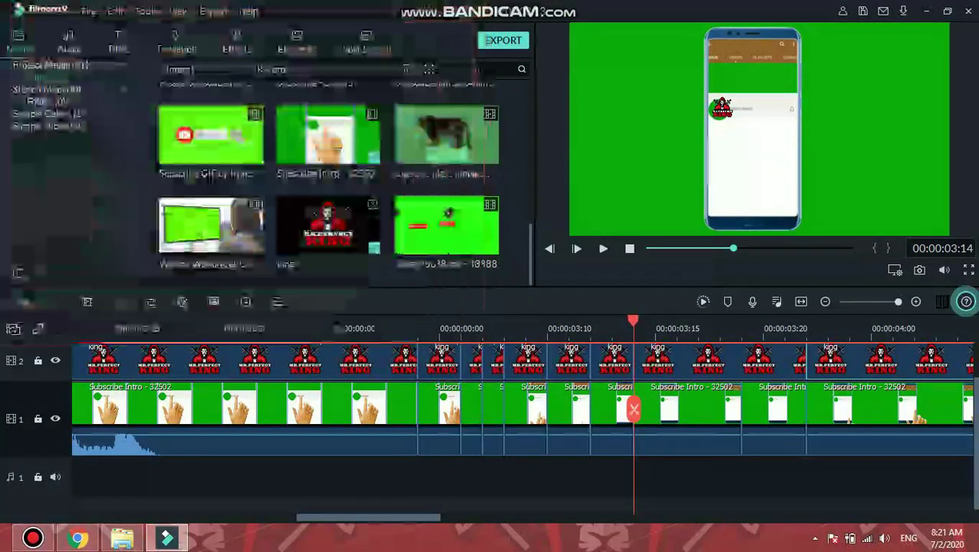
Delete the short Subscribe Intro pieces on track 1 before about 00:00:03:05.
key("Delete")
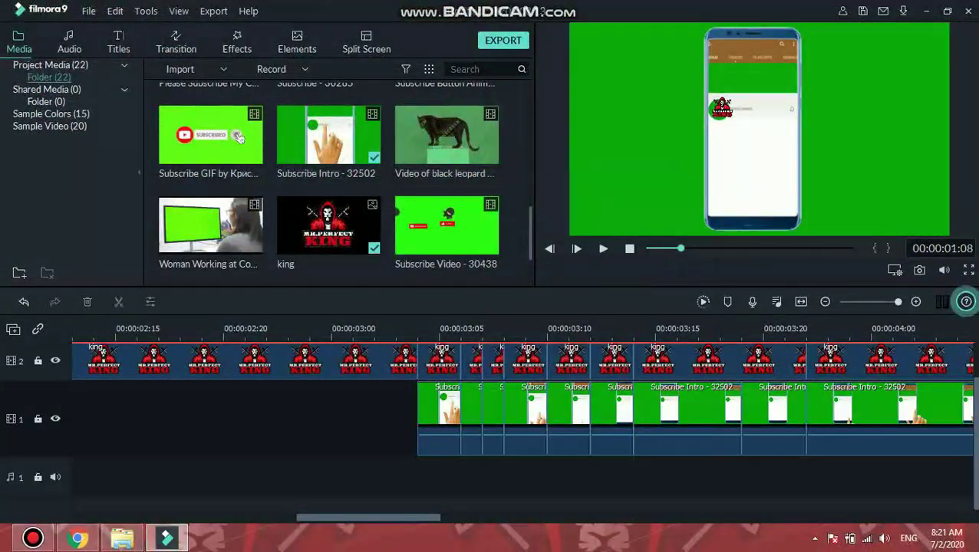
left_click(419, 409)
key("Delete")
left_click(462, 409)
key("Delete")
left_click(505, 409)
key("Delete")
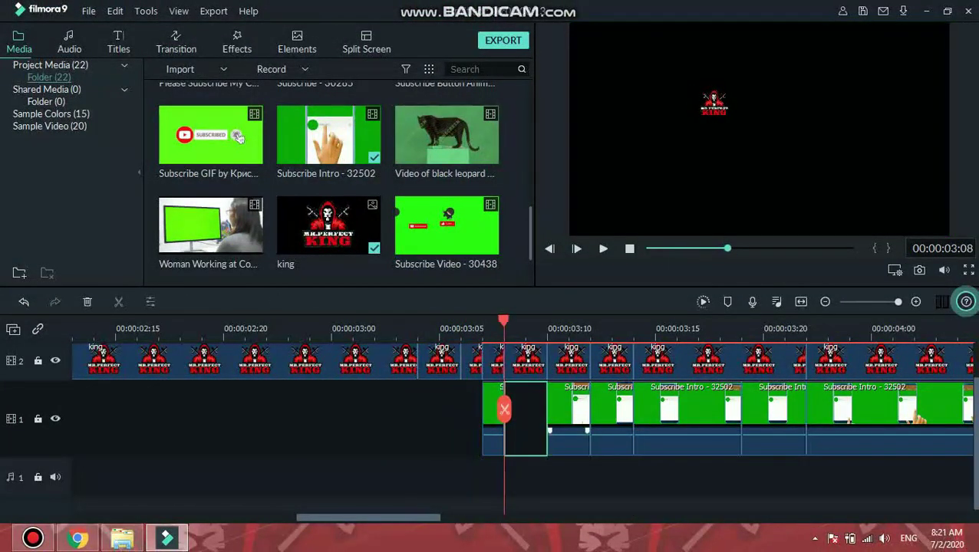
left_click(547, 409)
key("Delete")
left_click(585, 409)
key("Delete")
left_click(415, 409)
Delete the remaining leftover short pieces on track 1.
key("Delete")
left_click(437, 409)
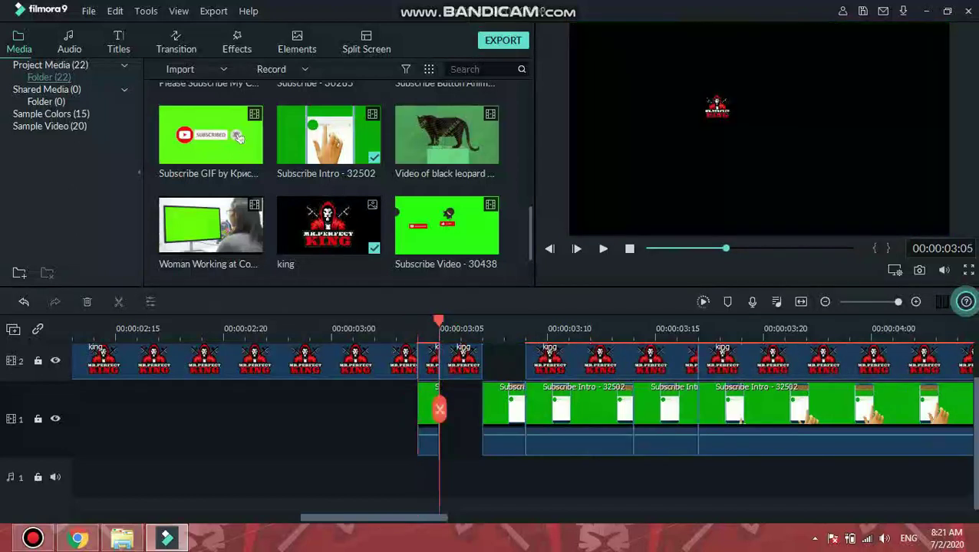
key("Delete")
key("Delete")
left_click(445, 409)
key("Delete")
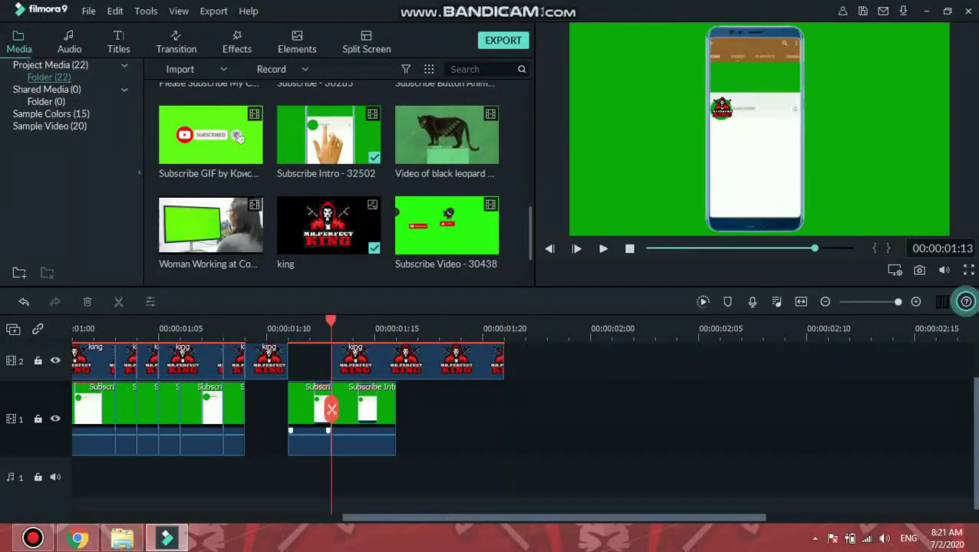
left_click(383, 360)
key("Delete")
key("Delete")
key("Delete")
key("Delete")
key("Delete")
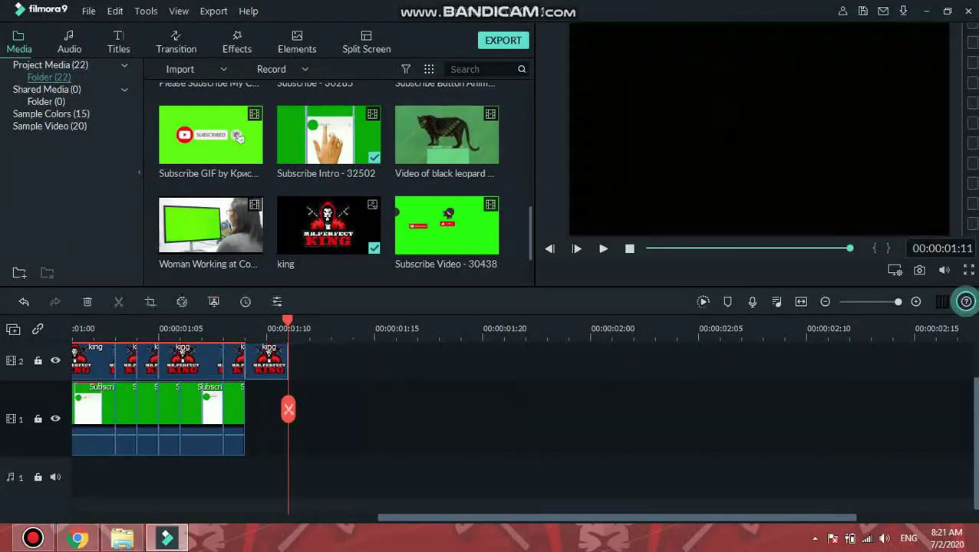
key("Delete")
key("Delete")
key("Delete")
key("Delete")
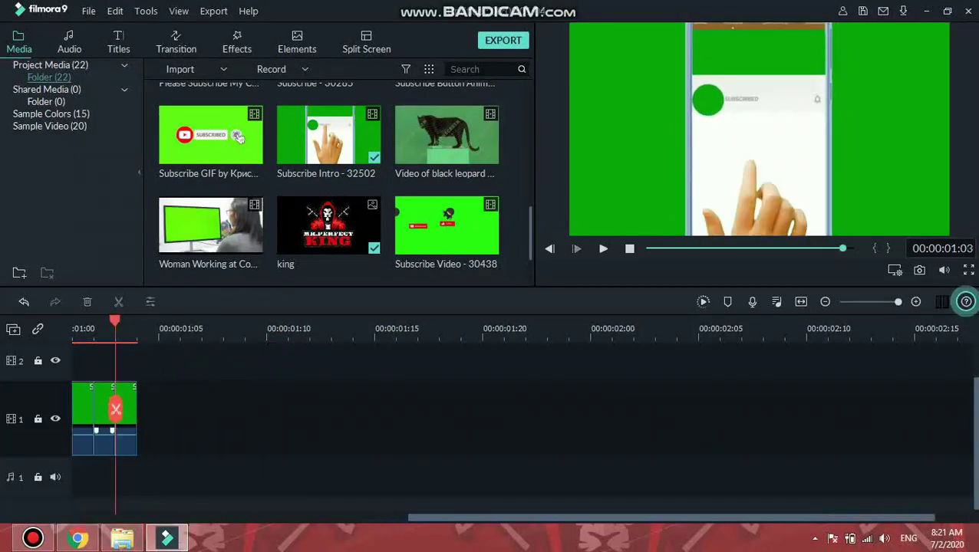
Remove all KING logo clips from track 2 and the long Subscribe Intro clip.
key("Delete")
key("Delete")
key("Delete")
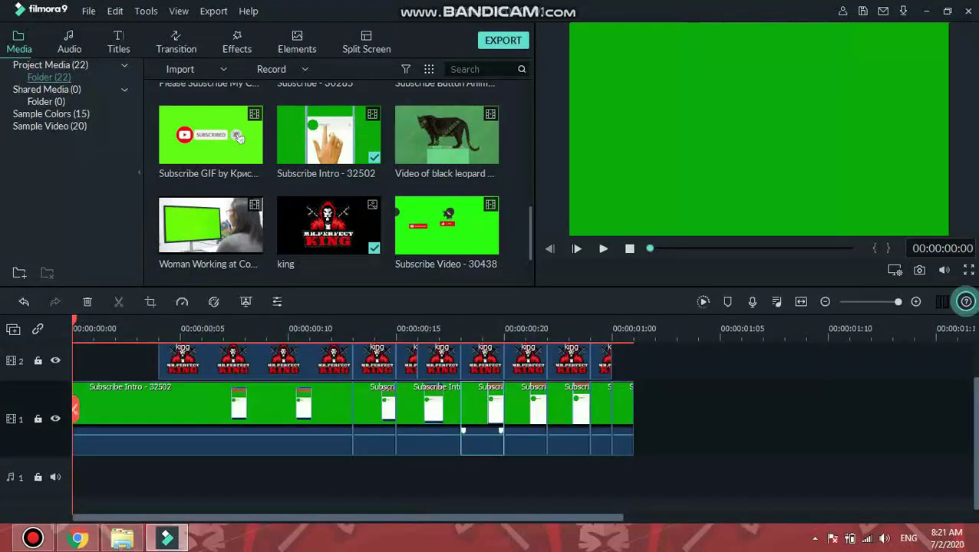
key("Delete")
key("Delete")
key("Delete")
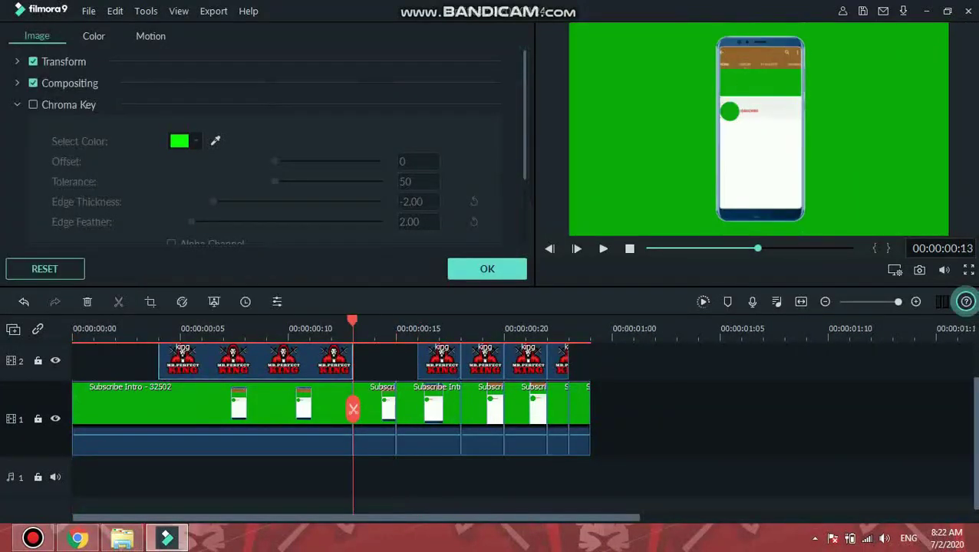
key("Delete")
key("Delete")
key("Delete")
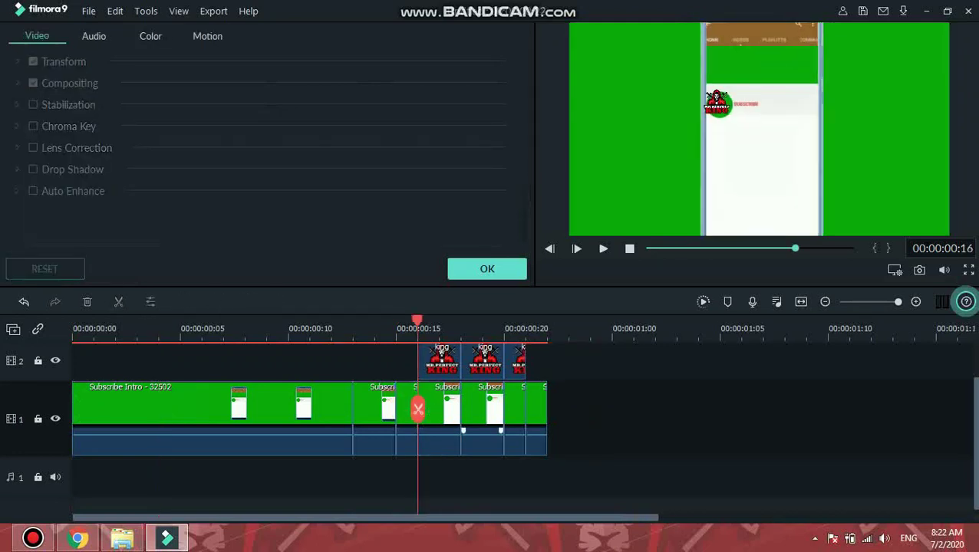
key("Delete")
key("Delete")
key("Delete")
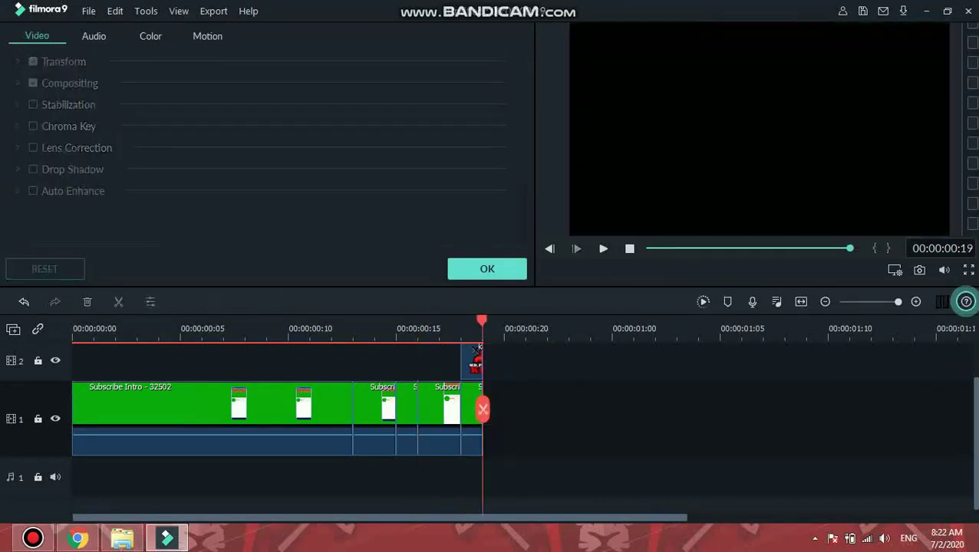
key("Delete")
key("Delete")
key("Delete")
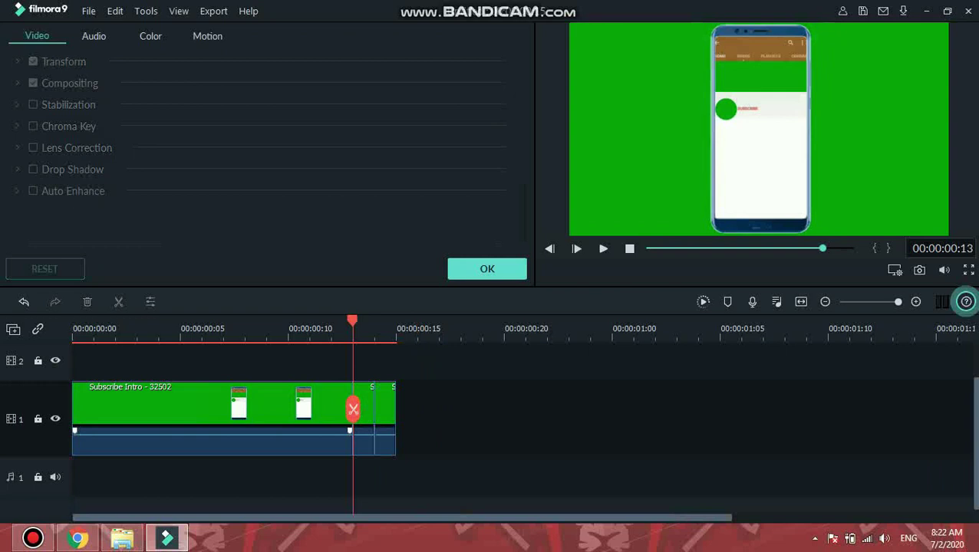
key("Delete")
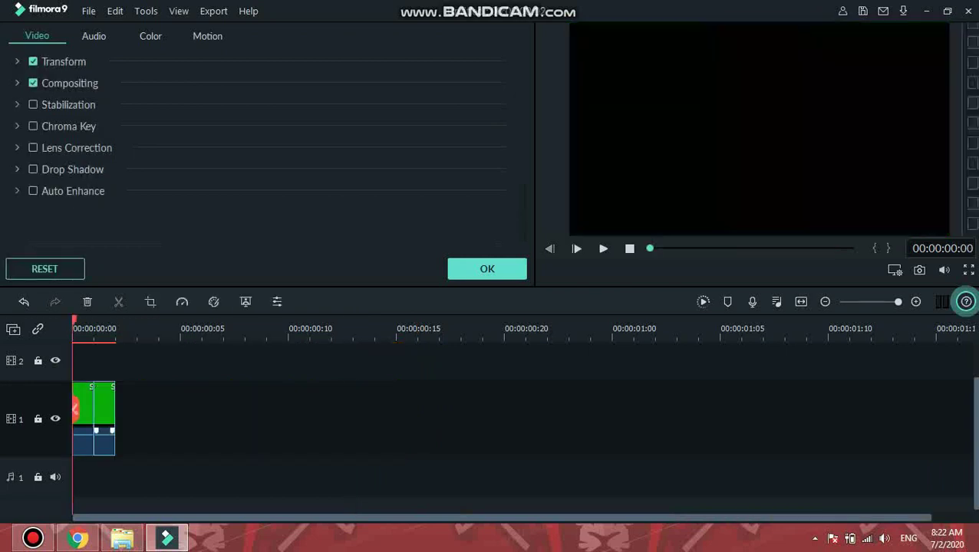
key("Delete")
key("Delete")
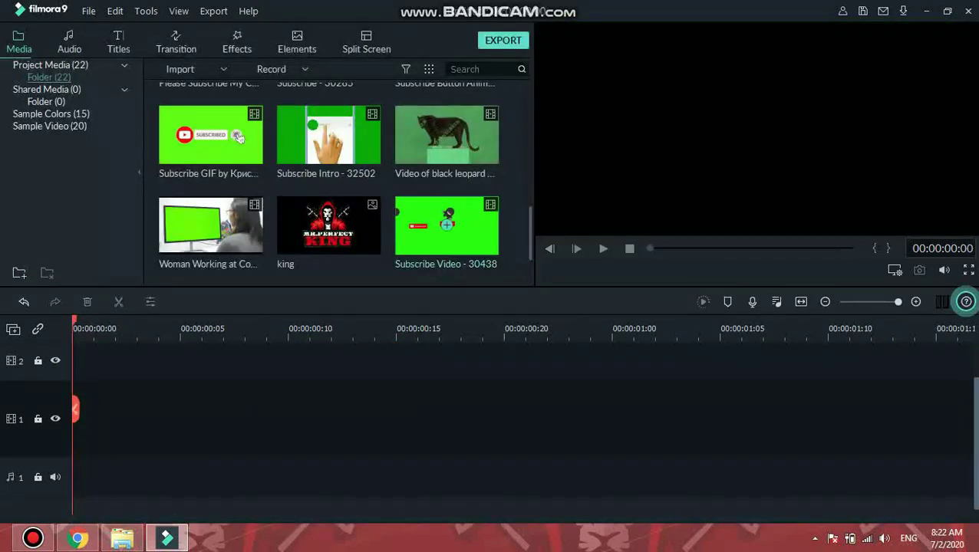
Import the exported logo video from Documents > Wondershare Filmora 9 > Output.
scroll(239, 137, "down", 2)
right_click(362, 244)
left_click(388, 253)
left_click(63, 130)
left_click(64, 115)
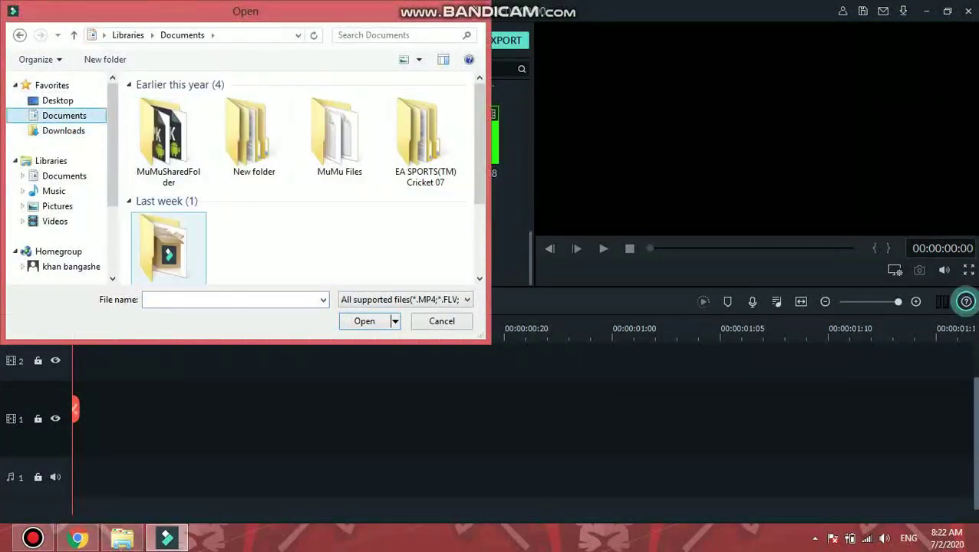
scroll(169, 238, "down", 3)
left_click(168, 234)
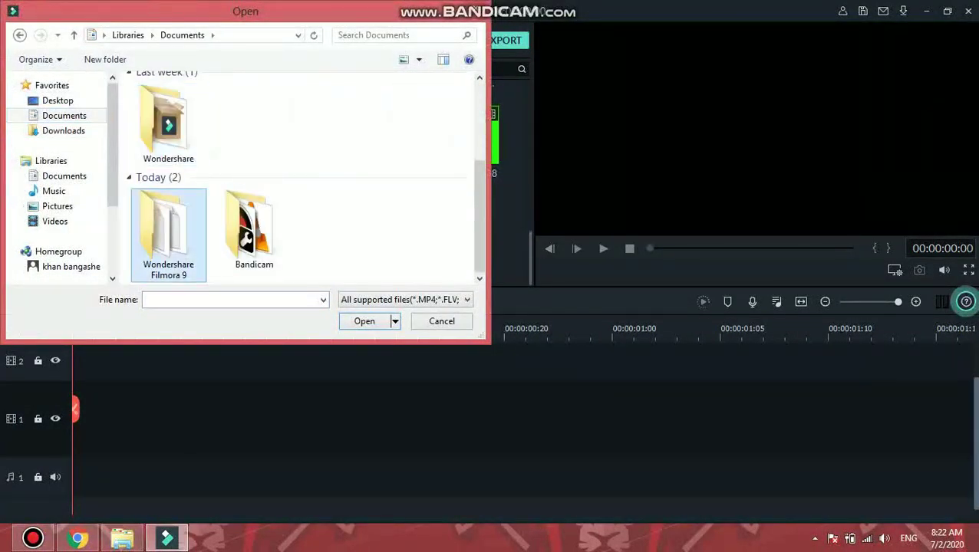
double_click(168, 234)
scroll(168, 234, "down", 3)
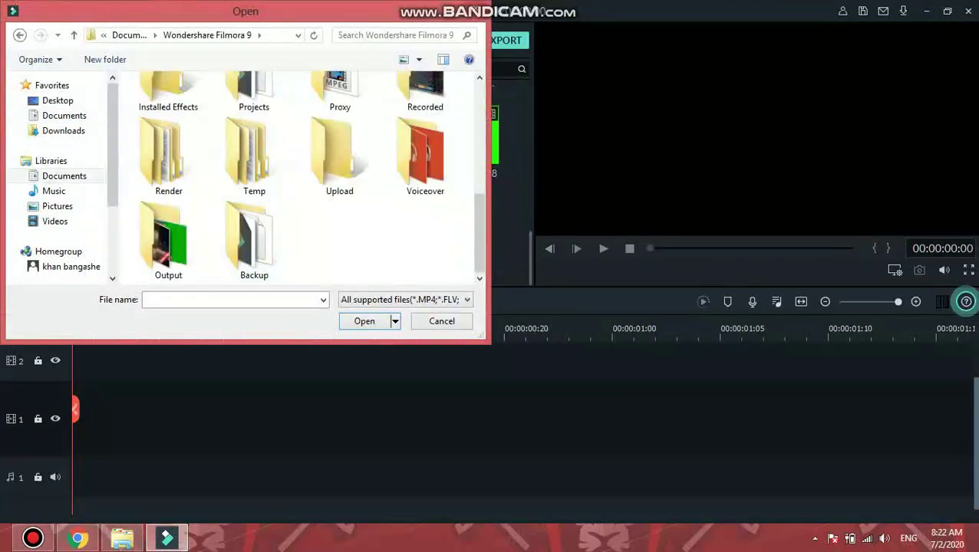
double_click(168, 234)
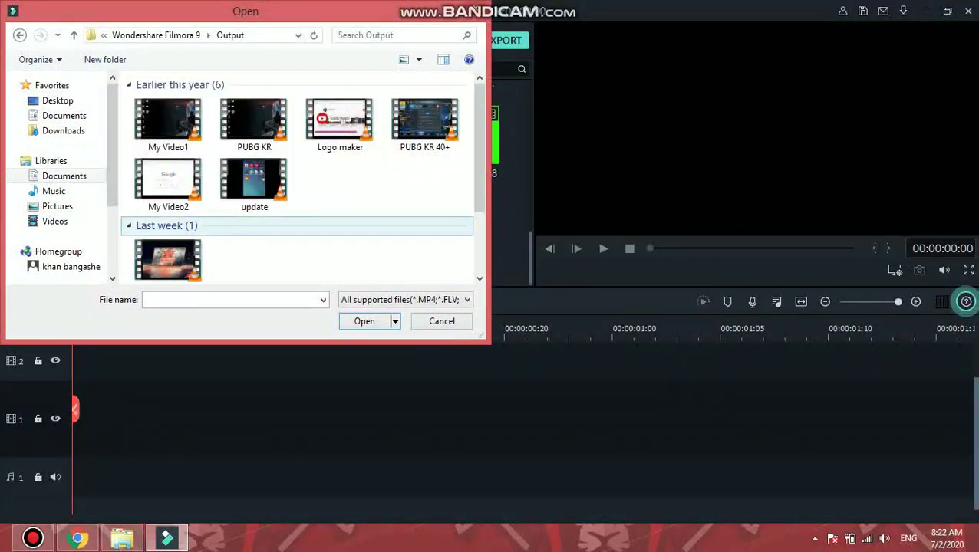
scroll(169, 230, "down", 2)
left_click(169, 249)
double_click(168, 250)
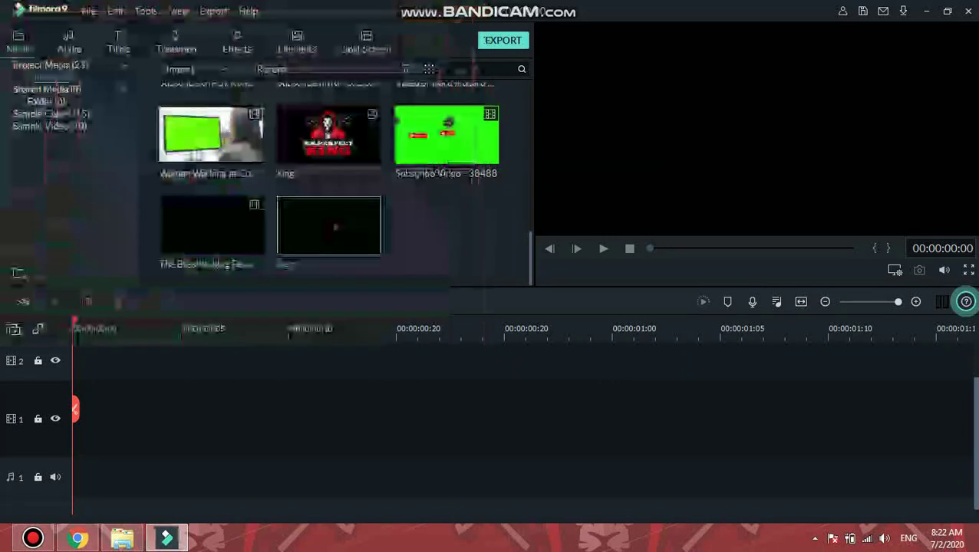
Place The Breathtaking Beauty of Nature clip on the timeline and move it to the upper track.
left_click_drag(210, 226, 165, 418)
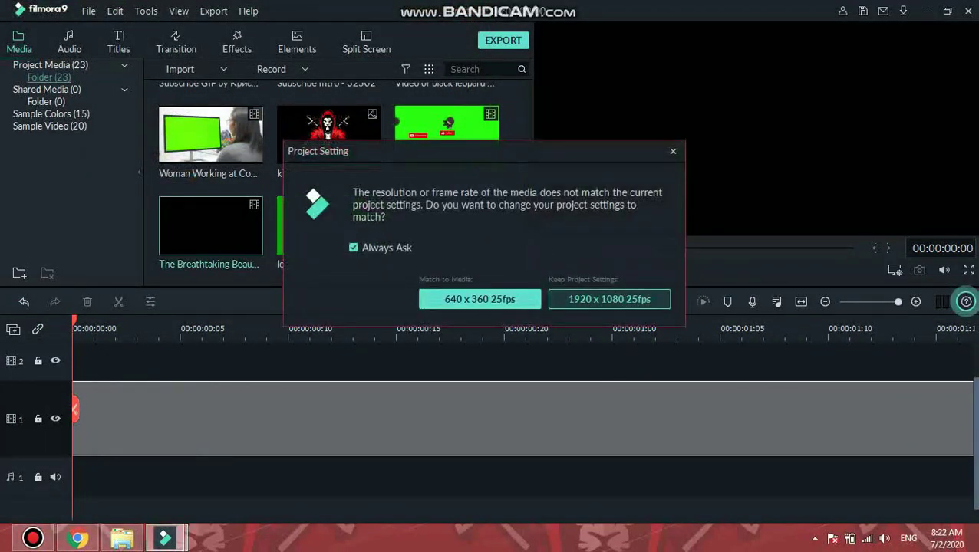
key("Return")
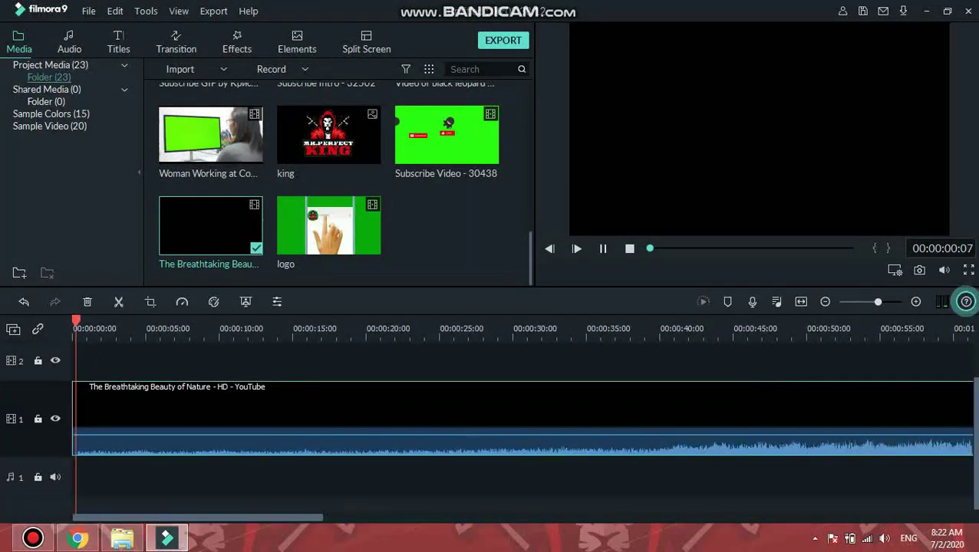
left_click_drag(100, 430, 105, 407)
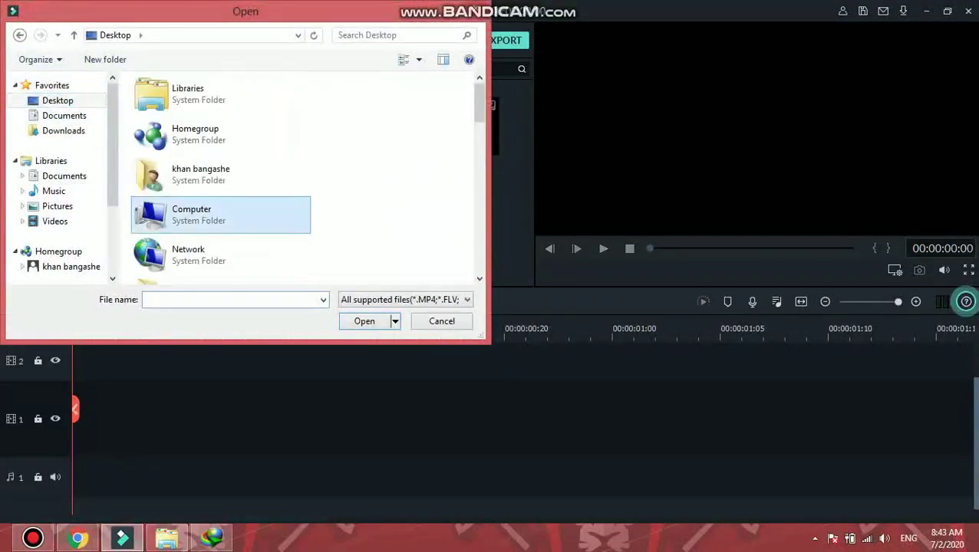
Open the green folder in the import dialog.
scroll(223, 211, "down", 1)
double_click(199, 251)
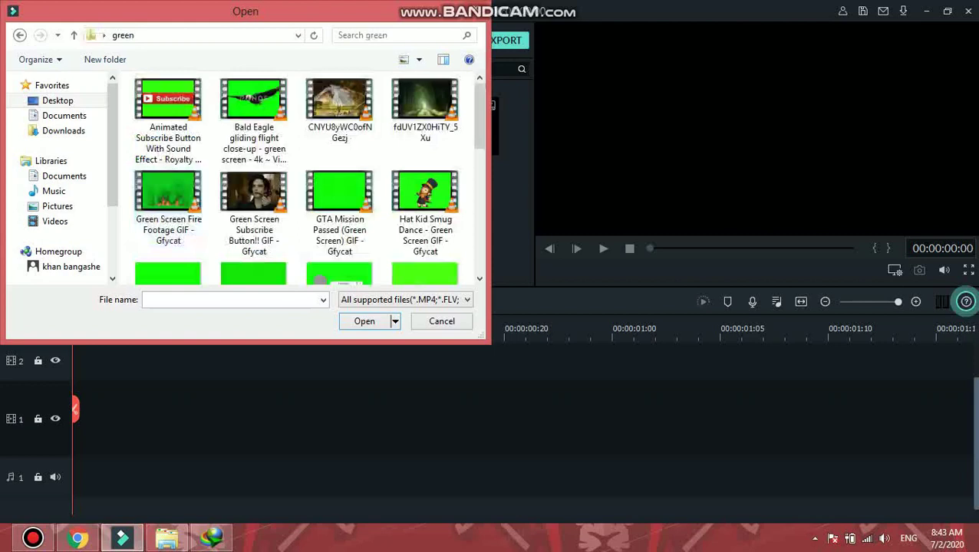
scroll(299, 177, "down", 5)
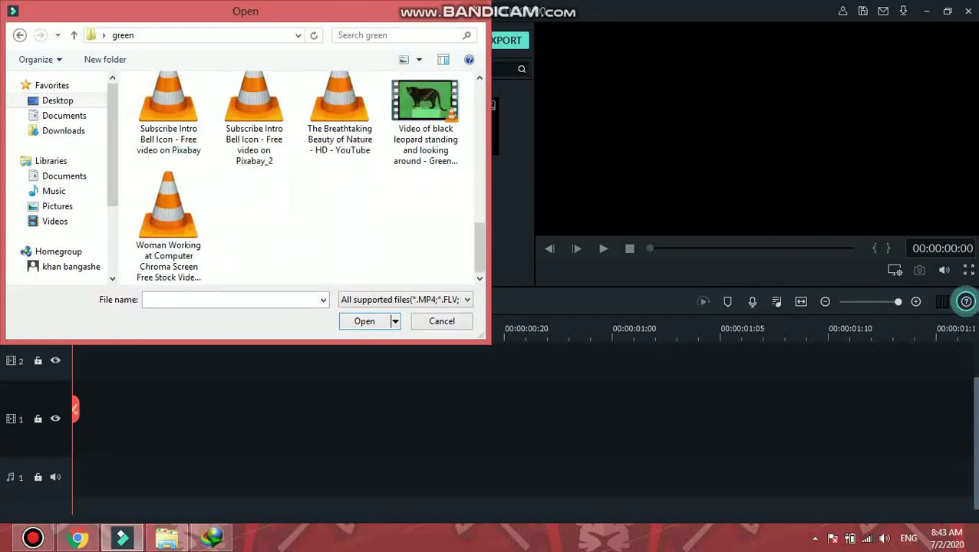
scroll(340, 231, "up", 2)
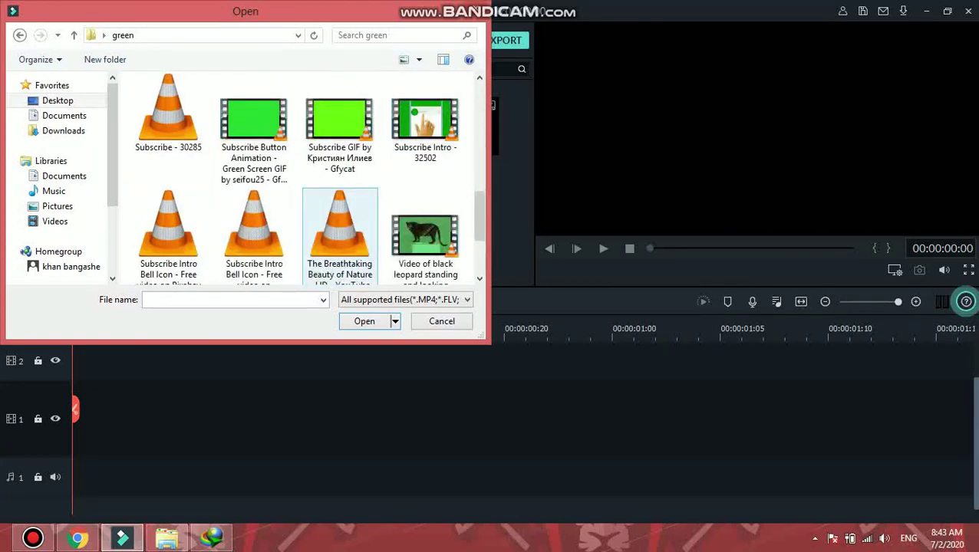
scroll(340, 230, "up", 2)
scroll(340, 238, "up", 4)
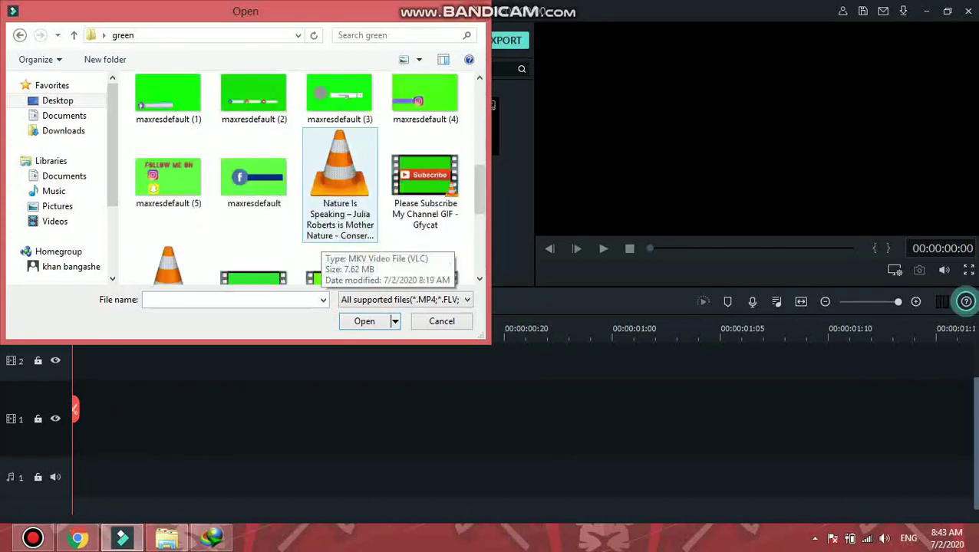
scroll(340, 245, "up", 2)
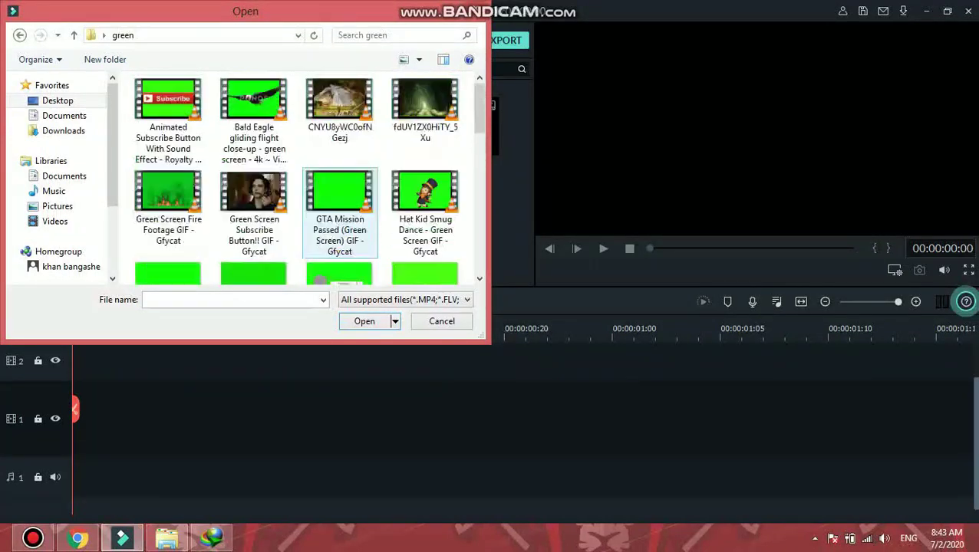
Select the two nature clips plus the Bald Eagle, Animated Subscribe Button, Fire, GTA and Hat Kid clips.
left_click(340, 107)
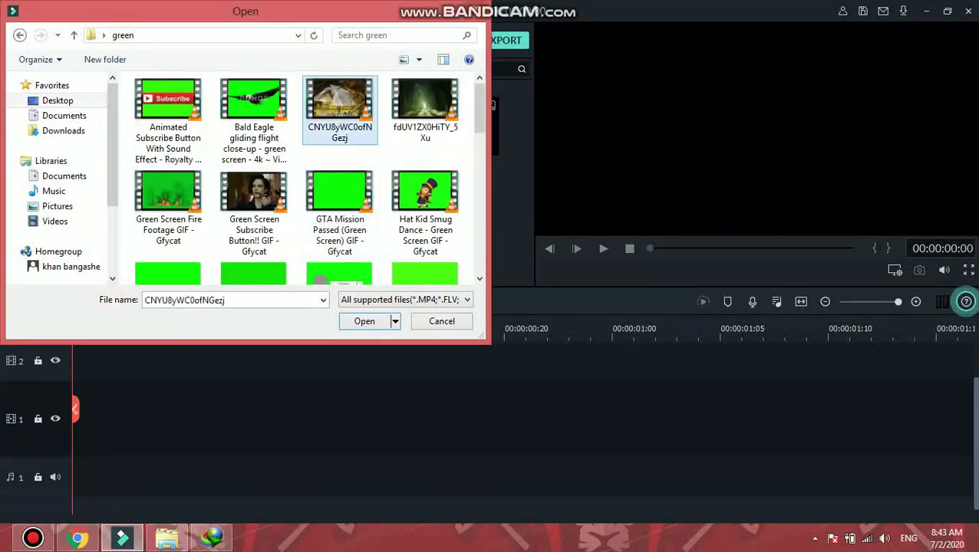
left_click(425, 107, "ctrl")
left_click(254, 107, "ctrl")
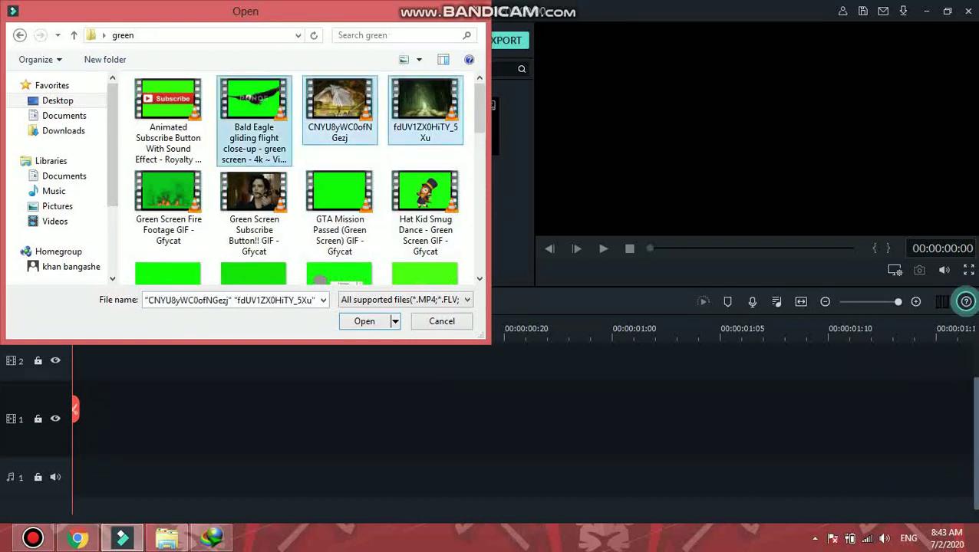
left_click(168, 107, "ctrl")
left_click(168, 191, "ctrl")
left_click(254, 192, "ctrl")
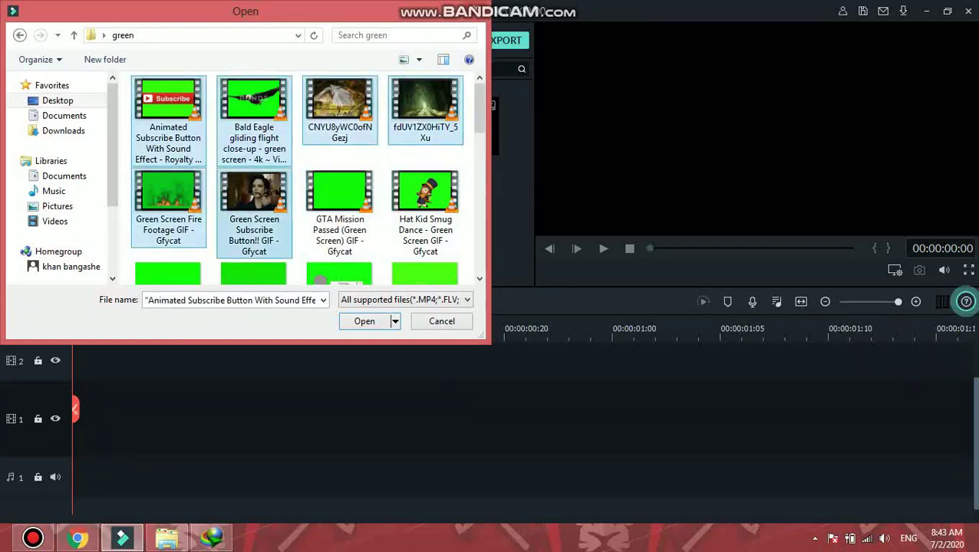
left_click(340, 192, "ctrl")
left_click(254, 192, "ctrl")
left_click(425, 191, "ctrl")
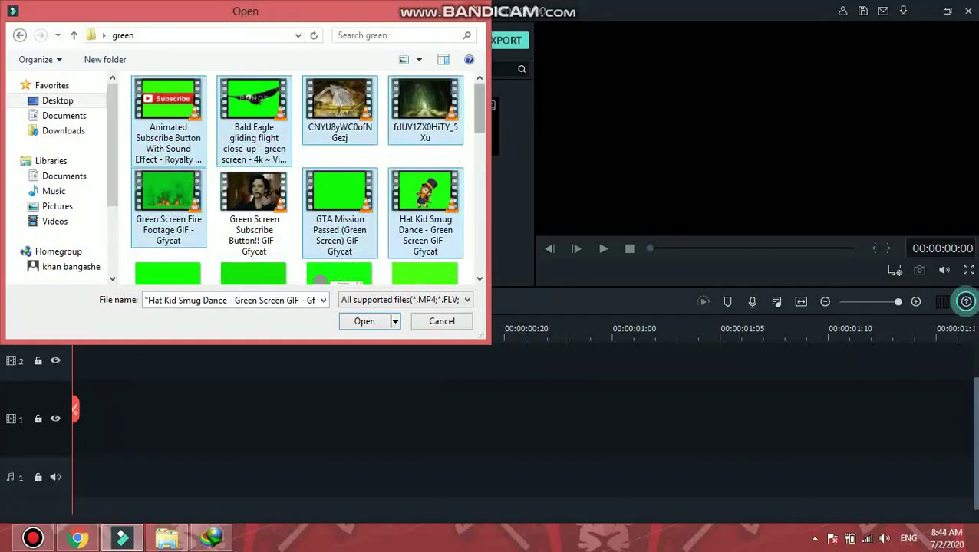
Add the maxresdefault images, subscribe GIFs and Subscribe Button Animation, then import all selected files.
scroll(340, 177, "down", 3)
left_click(425, 161, "ctrl")
left_click(340, 161, "ctrl")
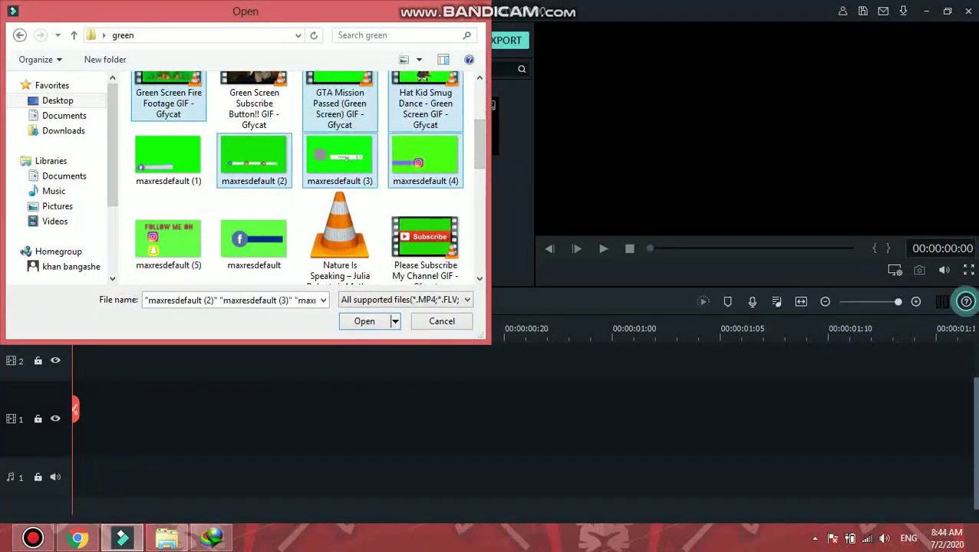
left_click(254, 242, "ctrl")
scroll(306, 177, "down", 1)
left_click(168, 219, "ctrl")
left_click(168, 138, "ctrl")
left_click(425, 226, "ctrl")
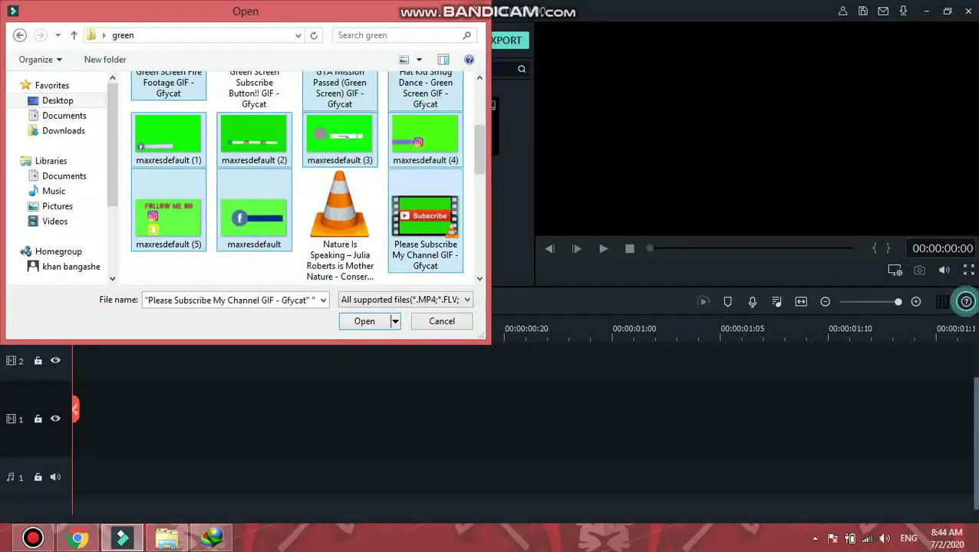
scroll(425, 215, "down", 5)
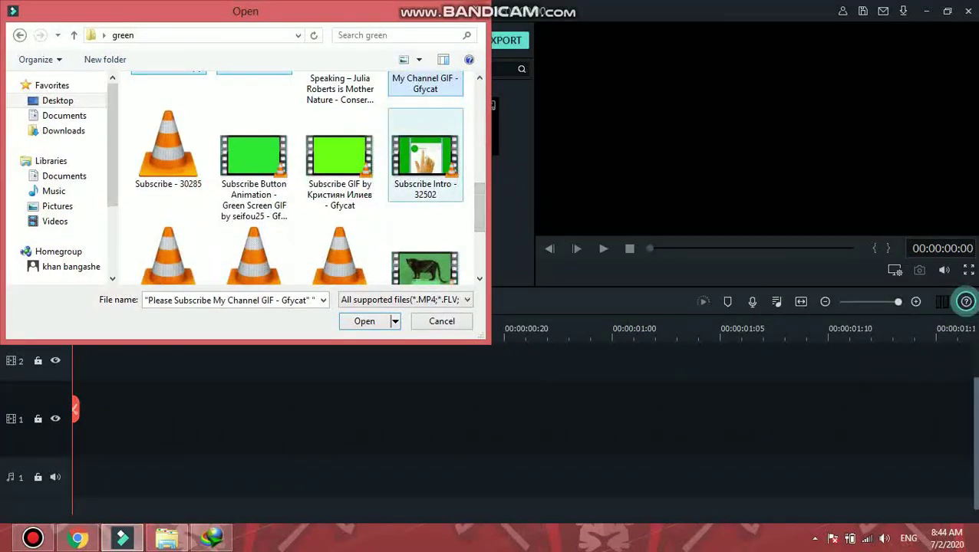
left_click(340, 161, "ctrl")
left_click(254, 161, "ctrl")
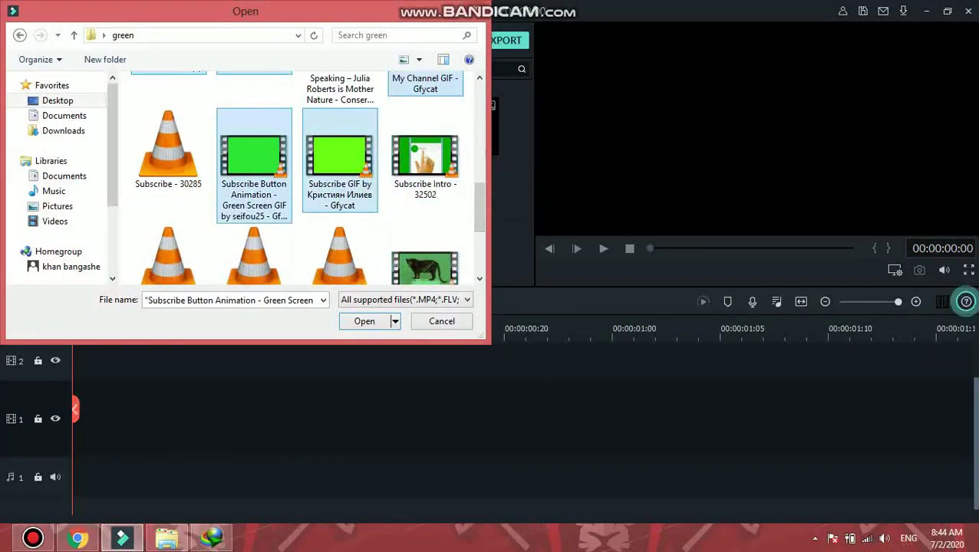
scroll(330, 192, "down", 5)
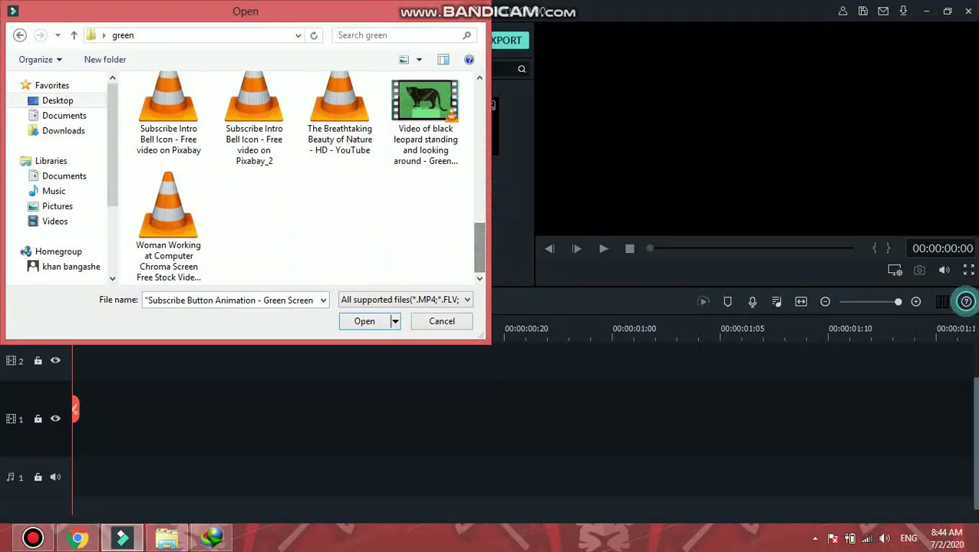
left_click(365, 321)
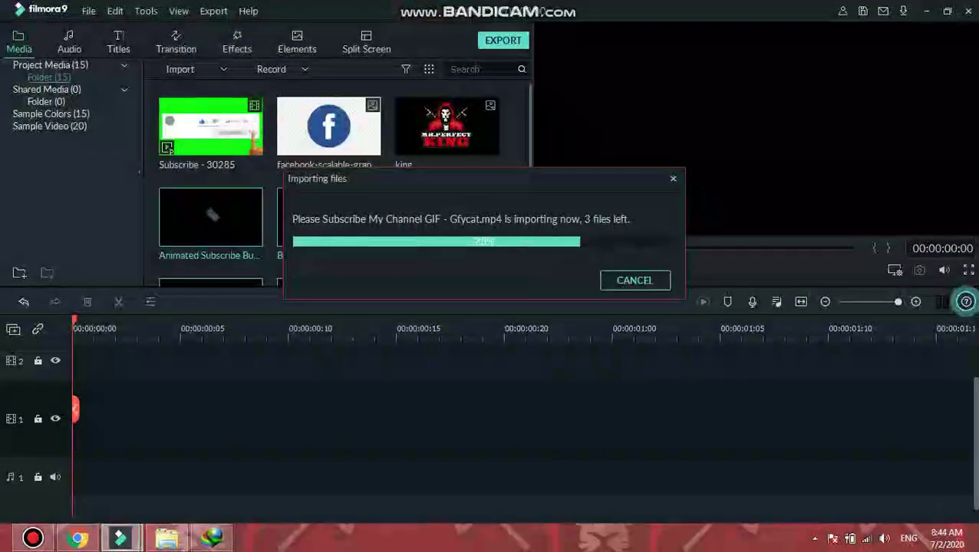
scroll(192, 239, "down", 5)
right_click(415, 246)
Import the logo and My Video files from Documents > Wondershare Filmora 9 > Output.
left_click(441, 253)
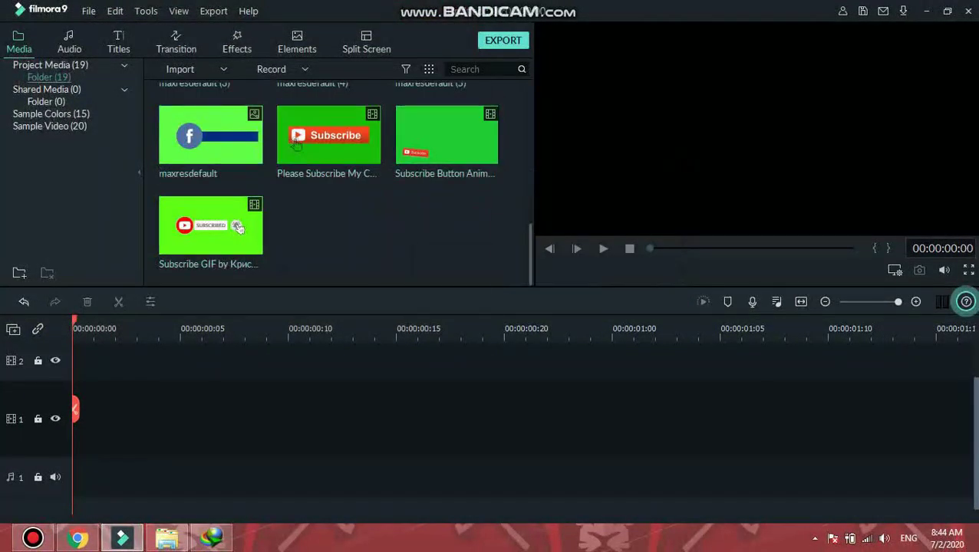
left_click(63, 130)
left_click(64, 115)
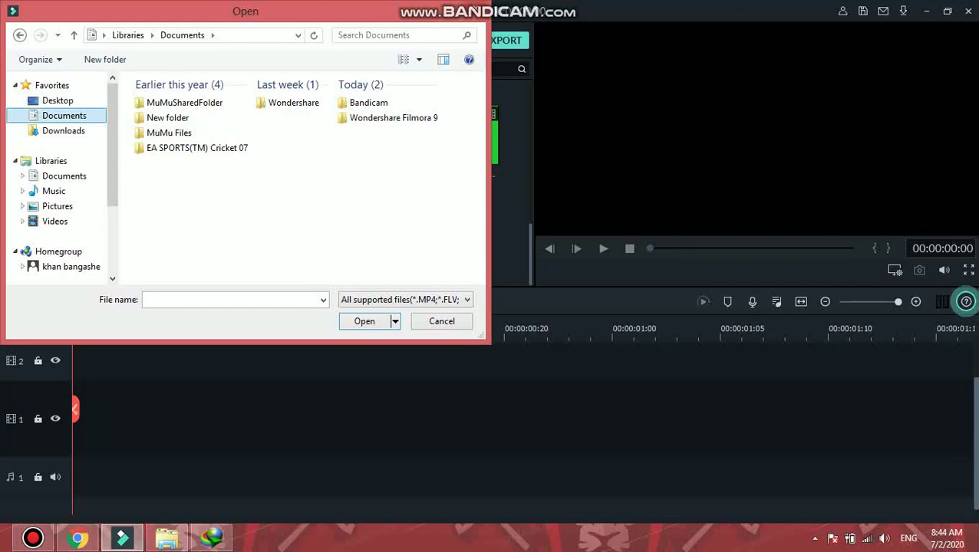
double_click(392, 118)
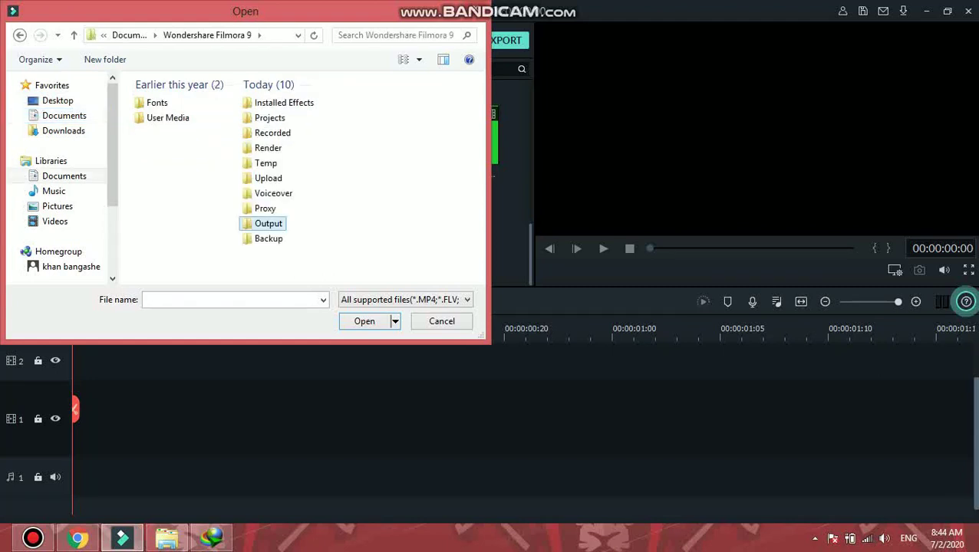
double_click(269, 223)
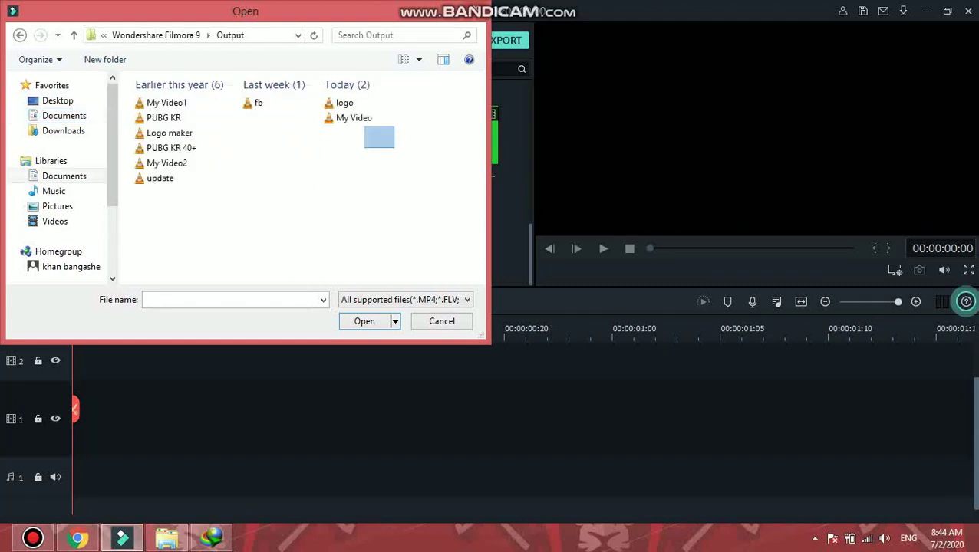
left_click_drag(365, 127, 353, 99)
key("Return")
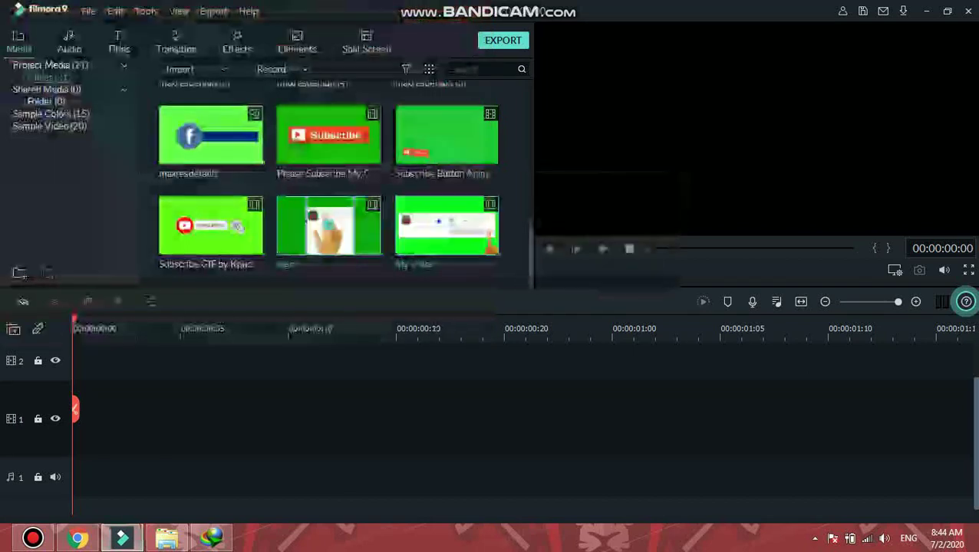
Add the CNYU heron clip and then the fdUV forest clip to the timeline.
left_click(447, 216)
left_click(599, 360)
scroll(192, 239, "down", 5)
scroll(192, 240, "up", 5)
scroll(184, 261, "down", 3)
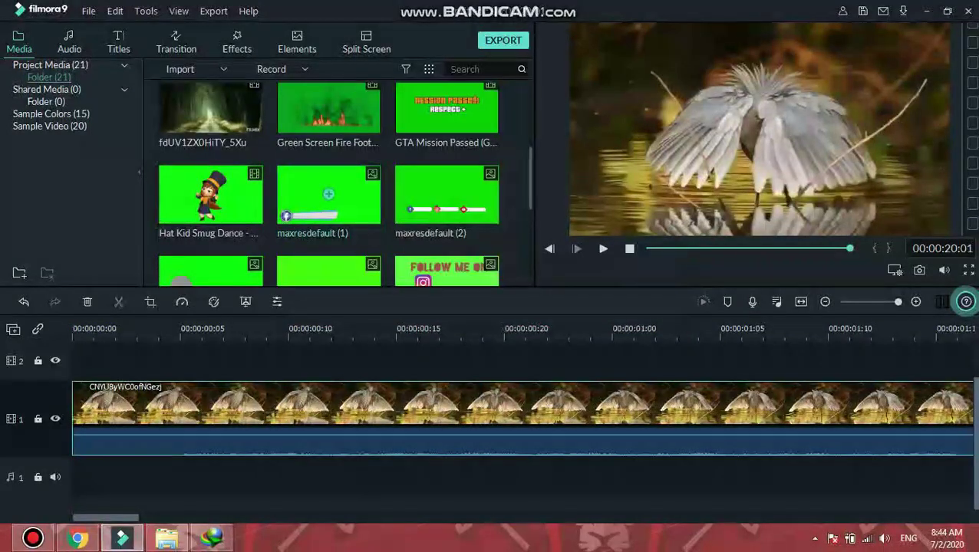
left_click(211, 103)
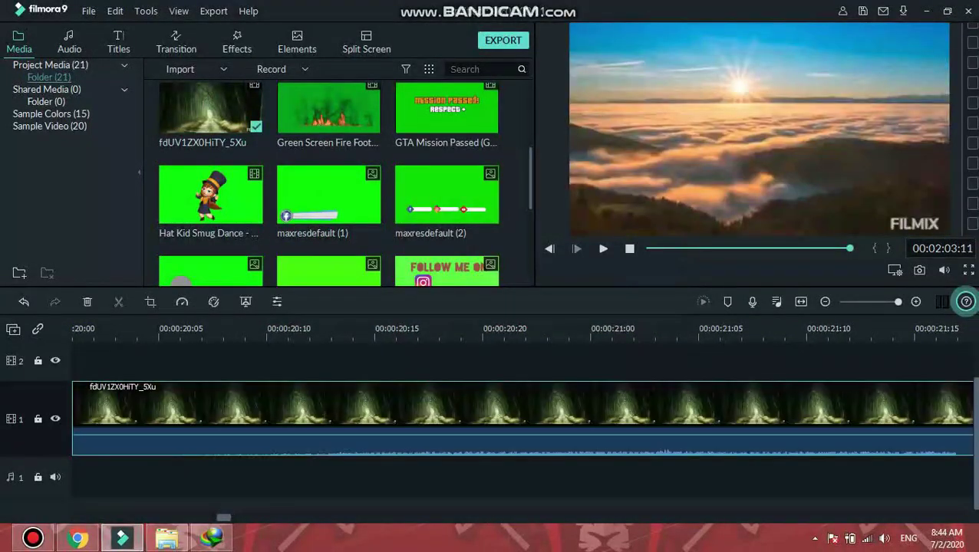
Preview the timeline from the start and return the playhead to the beginning.
key("Home")
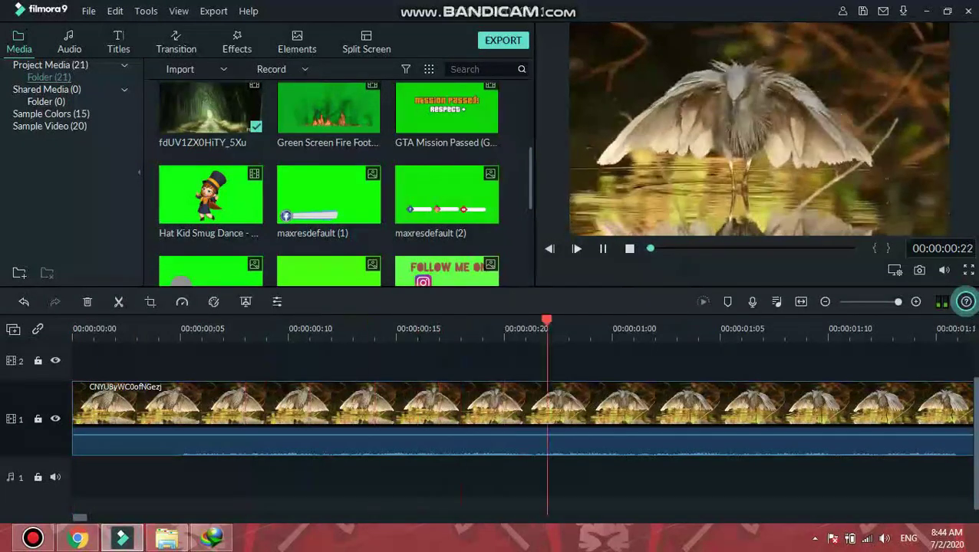
key("space")
key("Home")
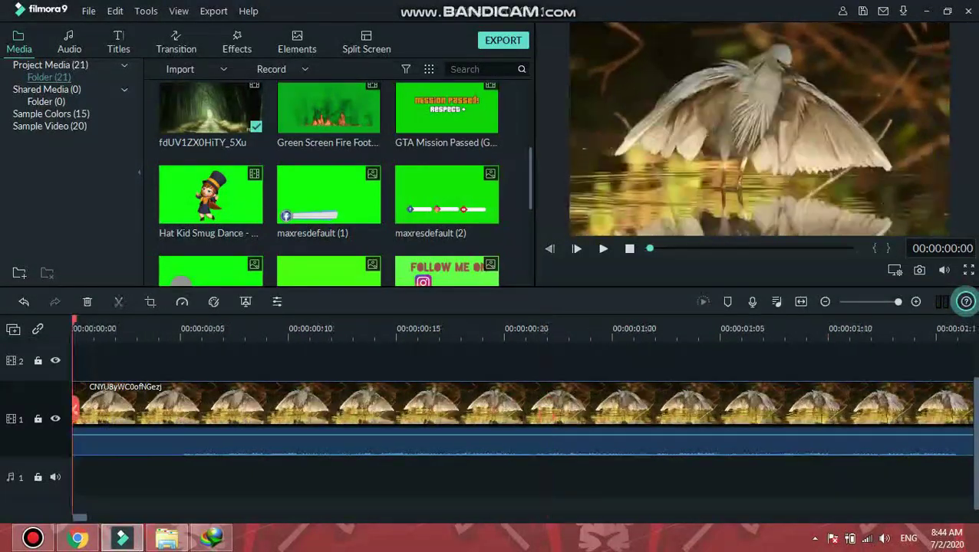
scroll(297, 175, "down", 5)
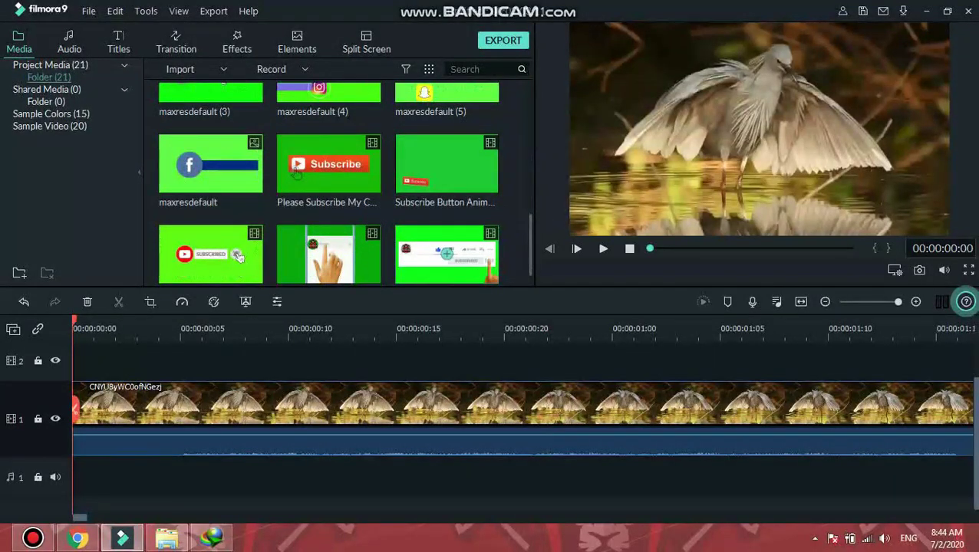
scroll(344, 184, "down", 1)
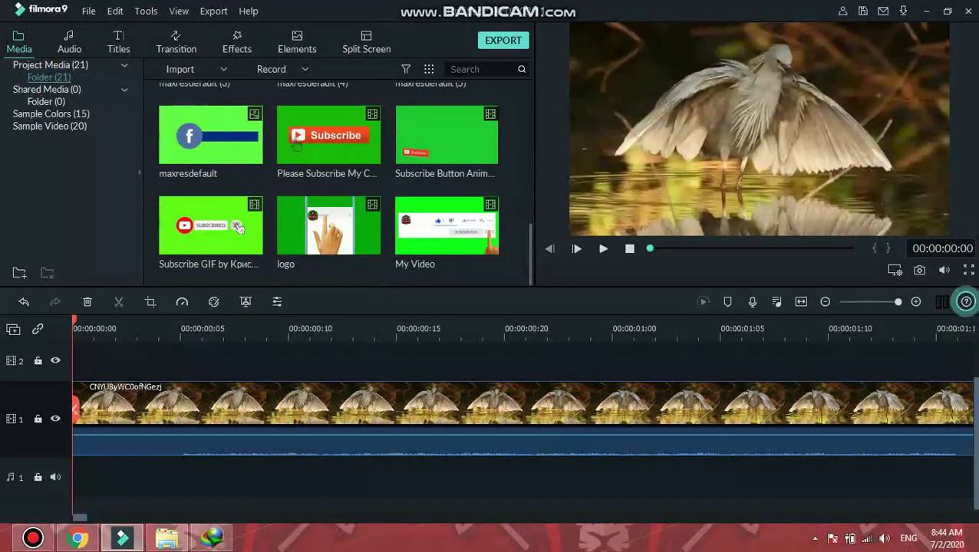
left_click_drag(192, 406, 514, 407)
left_click_drag(329, 224, 230, 419)
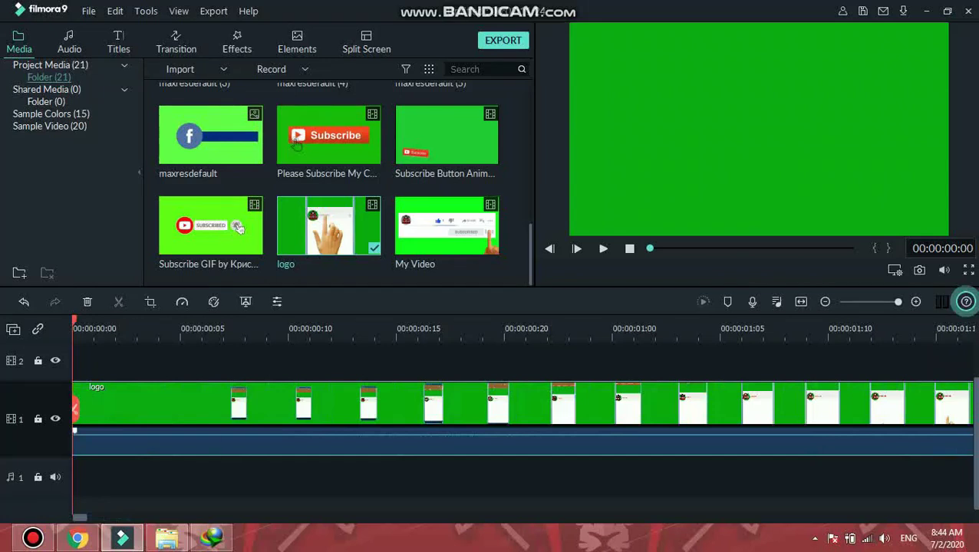
double_click(153, 403)
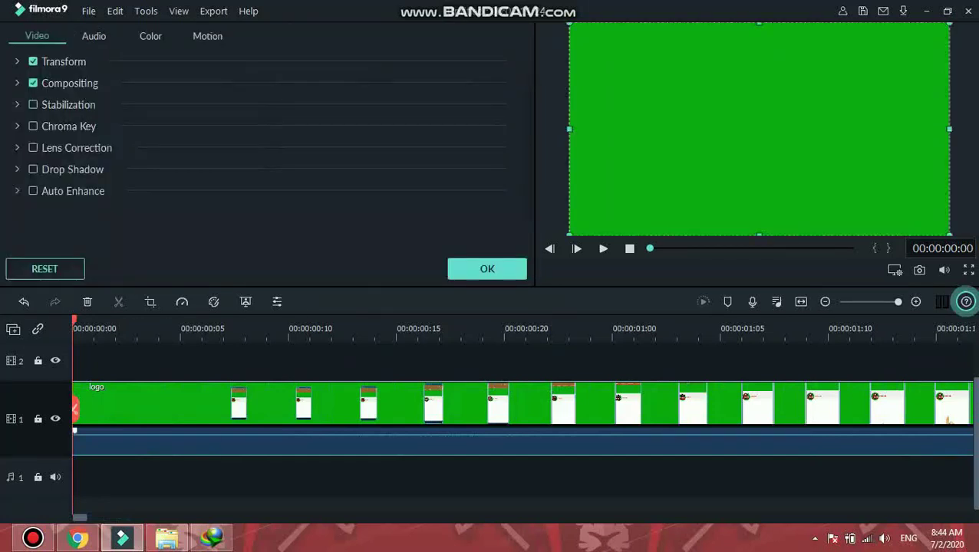
left_click(33, 126)
left_click(487, 268)
left_click(603, 249)
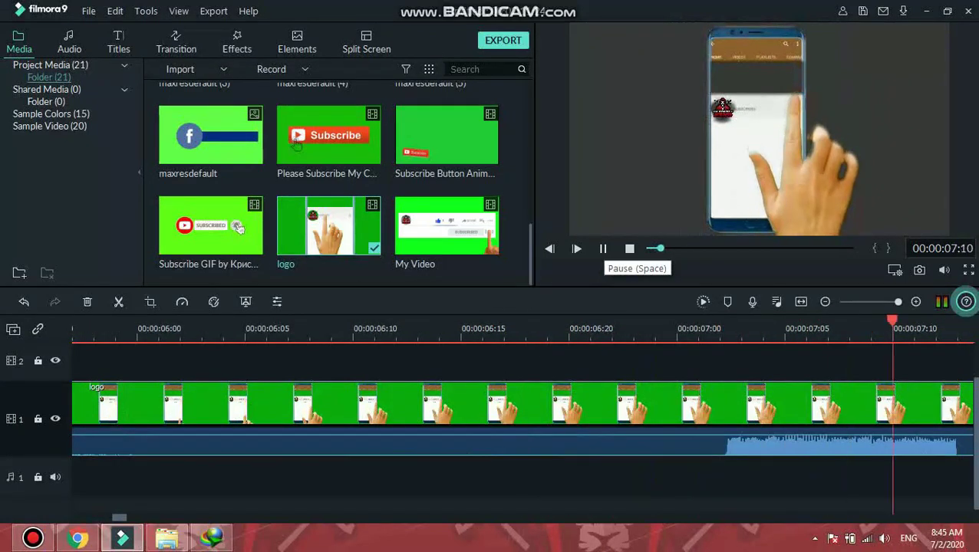
left_click(603, 248)
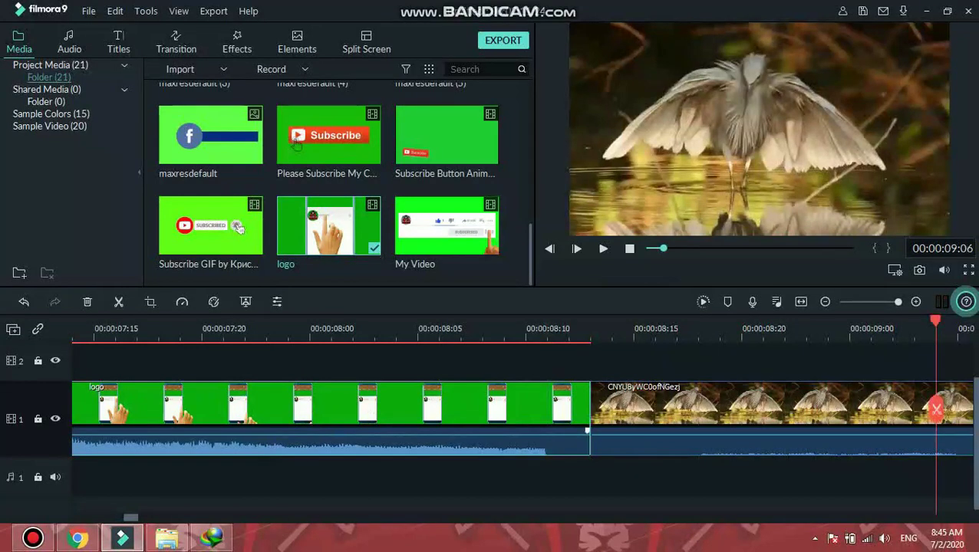
key("Delete")
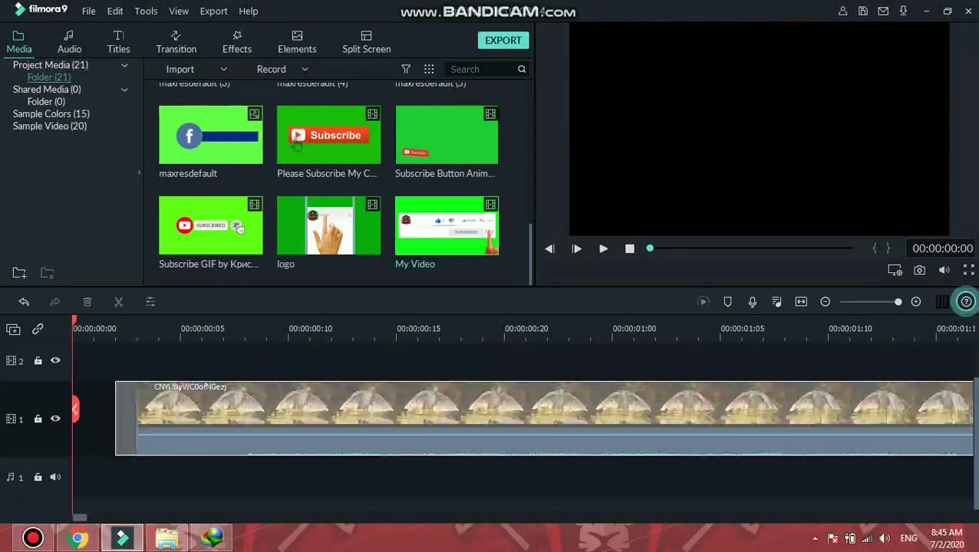
Place My Video at the start of track 1 and play it back.
left_click_drag(75, 409, 75, 409)
key("space")
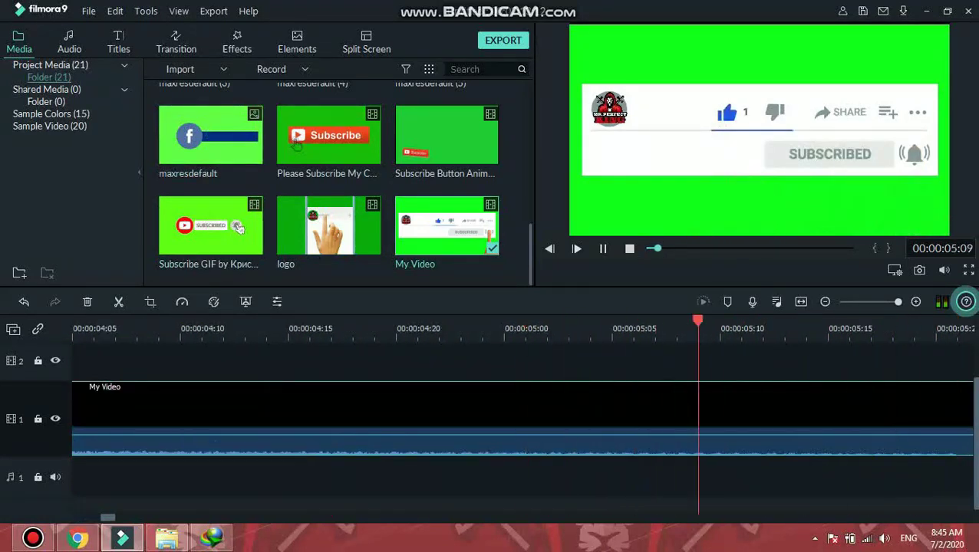
key("ctrl+slash")
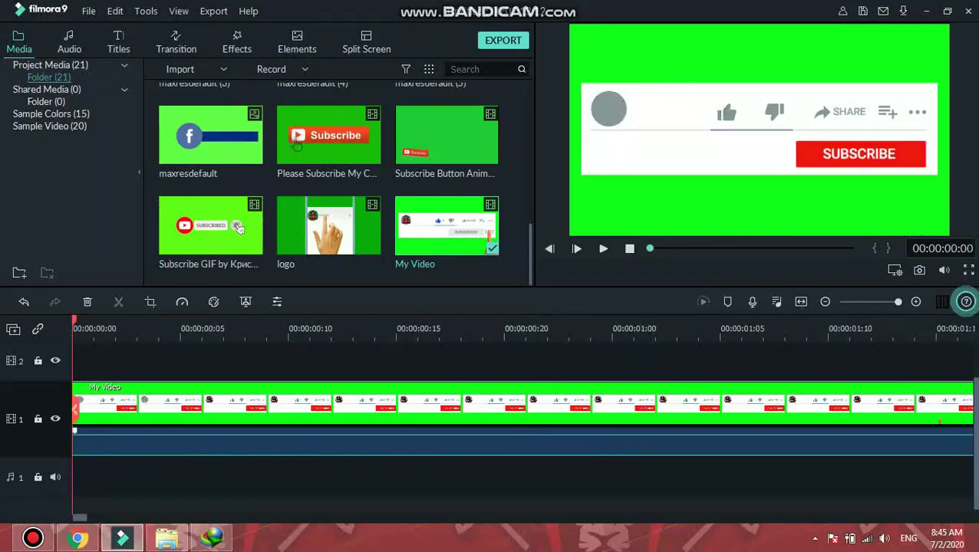
Try Chroma Key on My Video, switch it back off, then preview the subscribe clip.
double_click(76, 406)
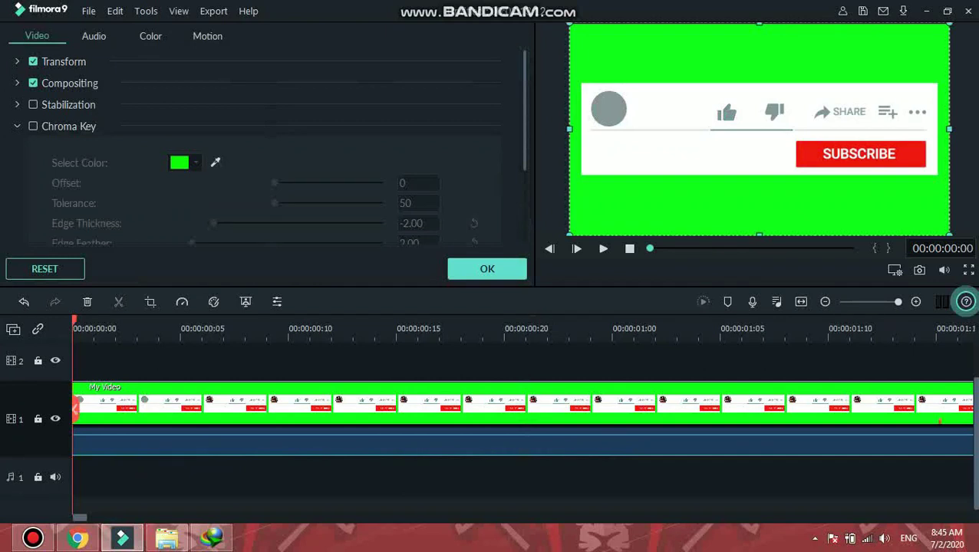
left_click(33, 126)
key("space")
key("space")
key("space")
key("space")
key("Return")
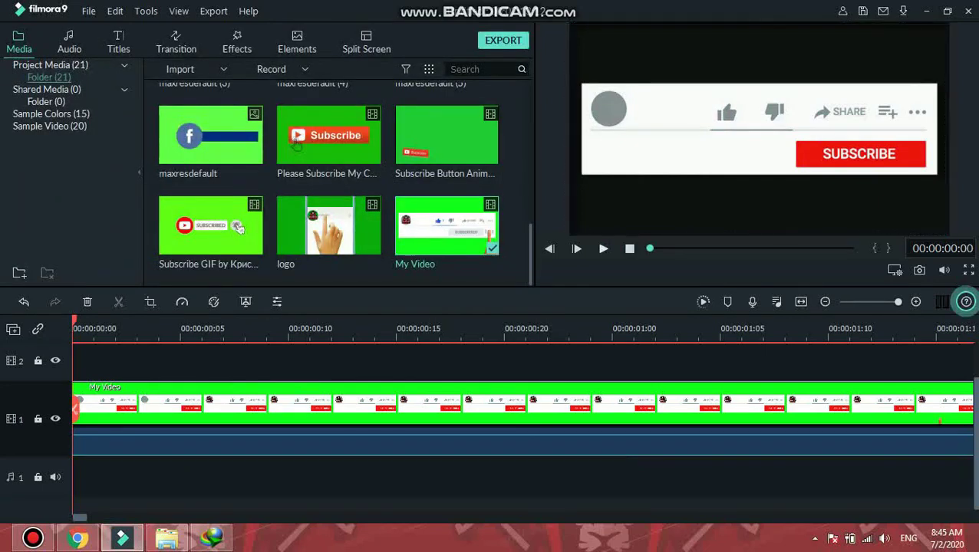
left_click(603, 249)
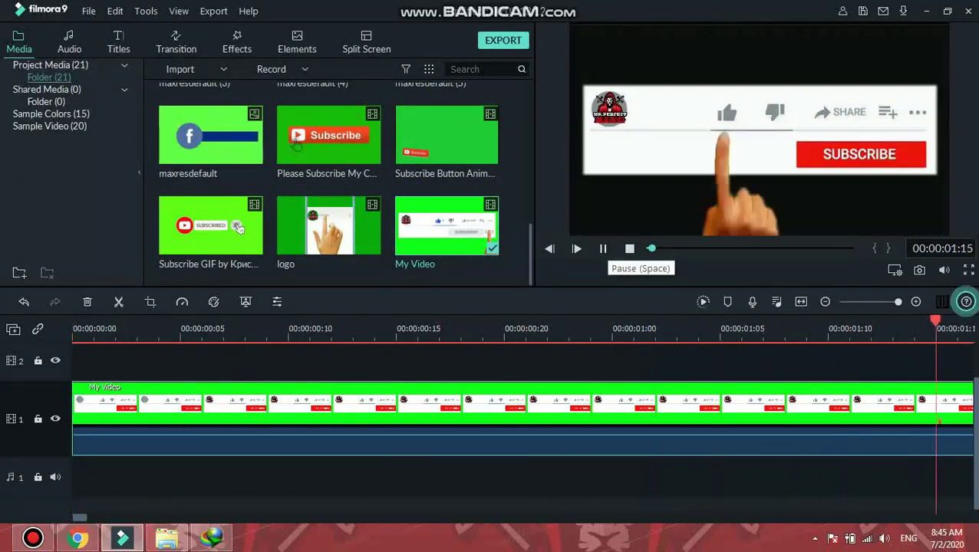
left_click(603, 249)
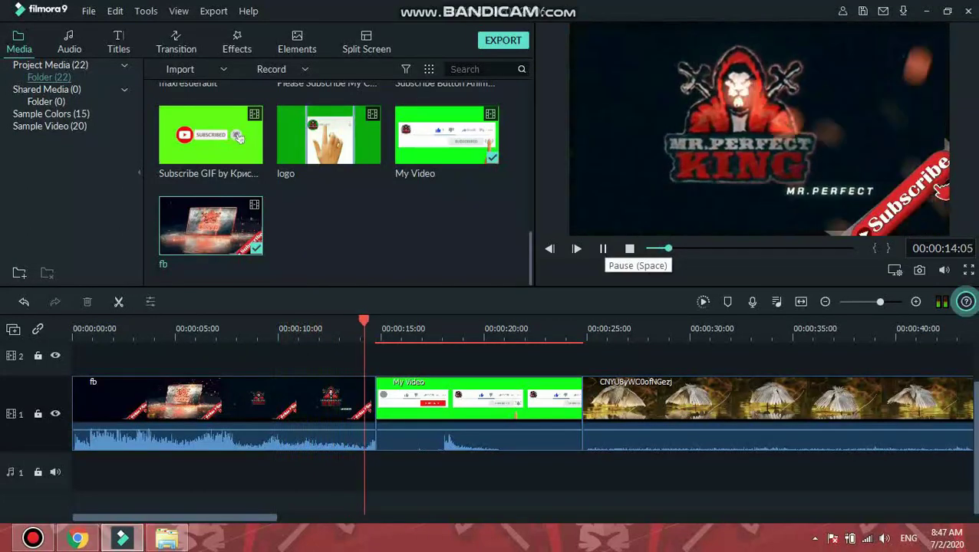
Stop playback at 00:00:14:14 and select the My Video clip.
key("space")
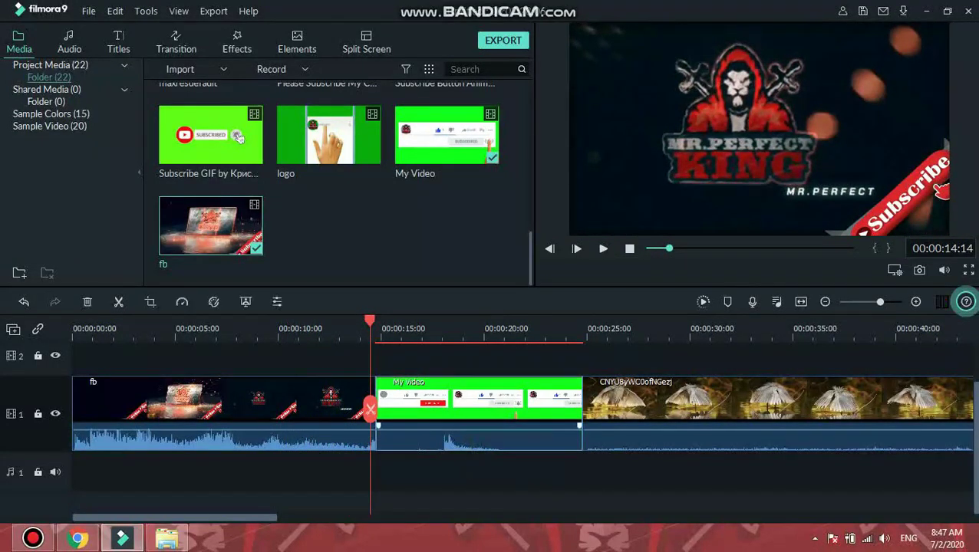
left_click(472, 439)
Move My Video onto track 2 above the heron footage and apply Chroma Key.
mouse_move(376, 408)
left_mouse_down()
mouse_move(371, 361)
mouse_move(371, 409)
left_mouse_up()
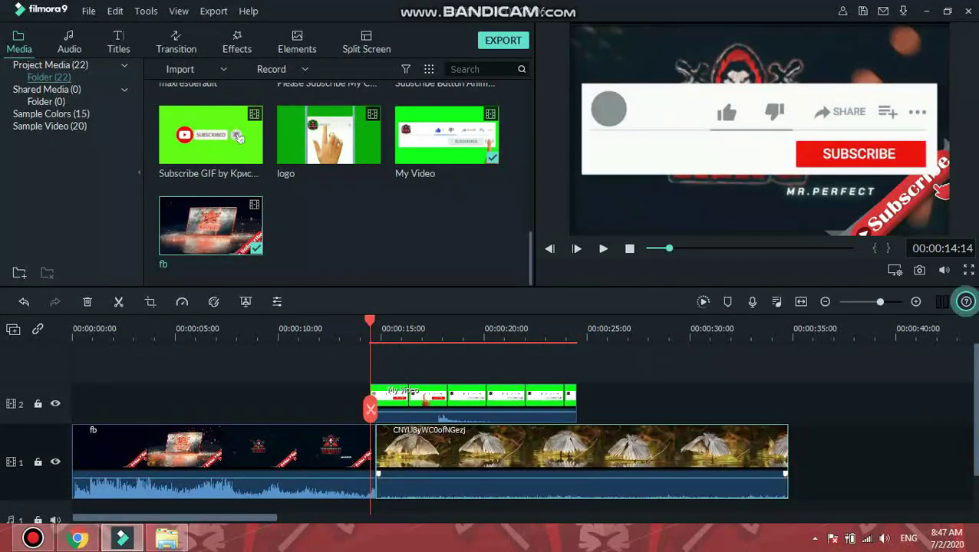
scroll(506, 414, "right", 5)
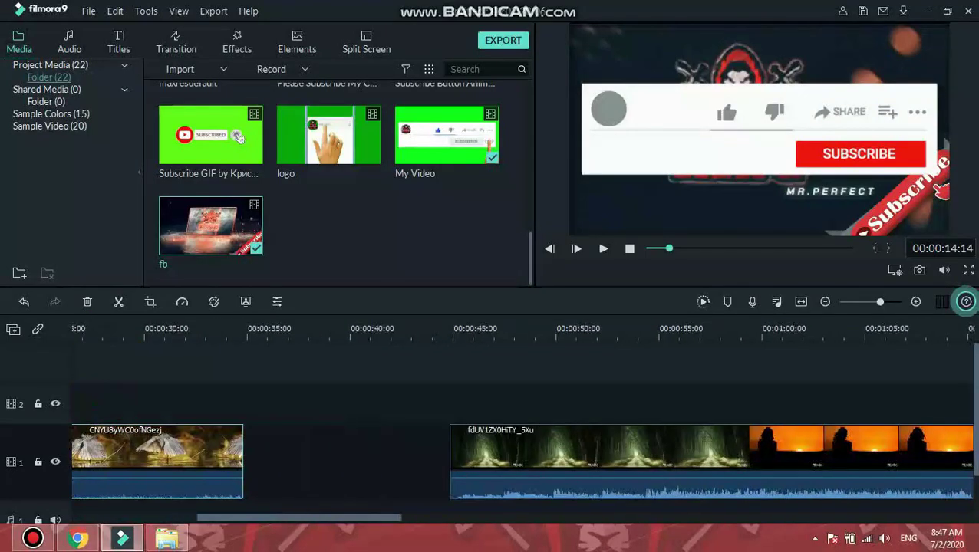
scroll(521, 453, "right", 6)
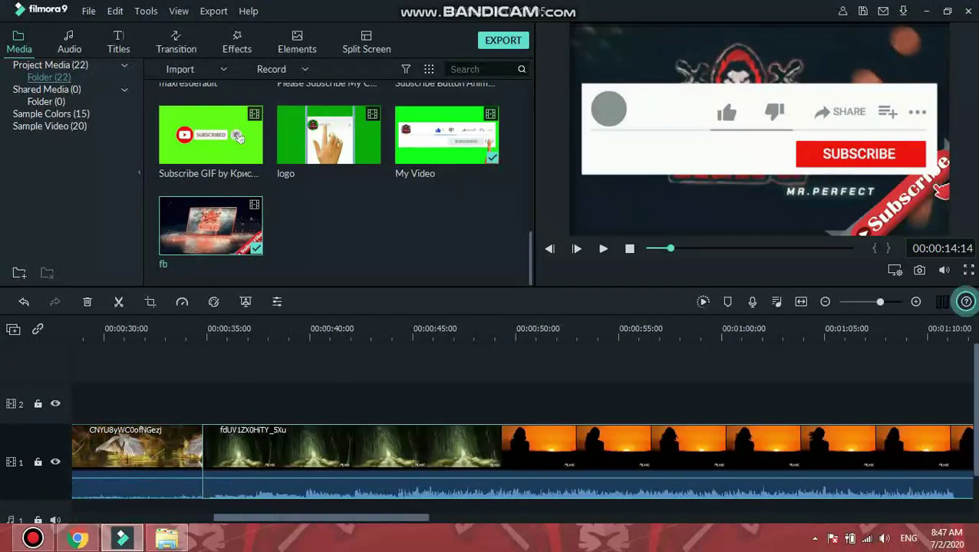
scroll(522, 453, "left", 5)
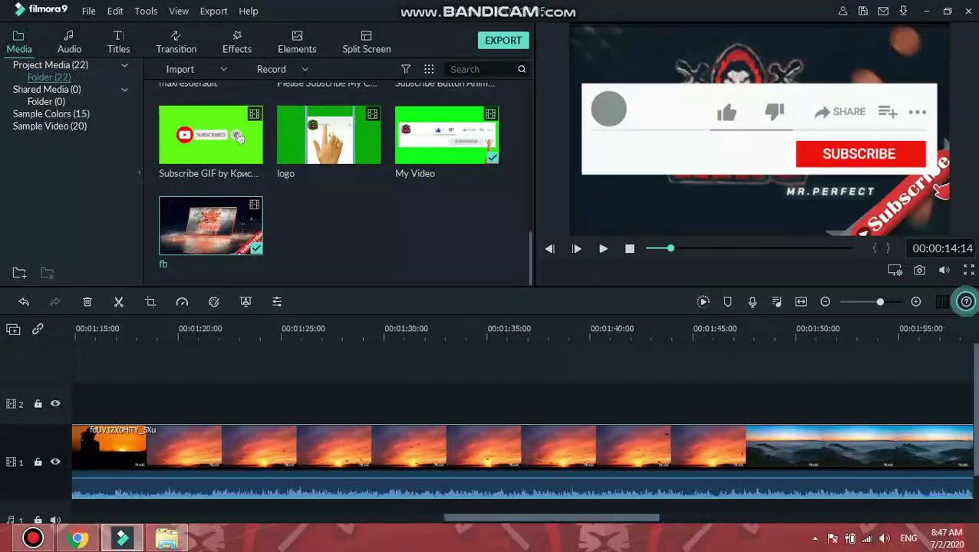
scroll(414, 419, "left", 7)
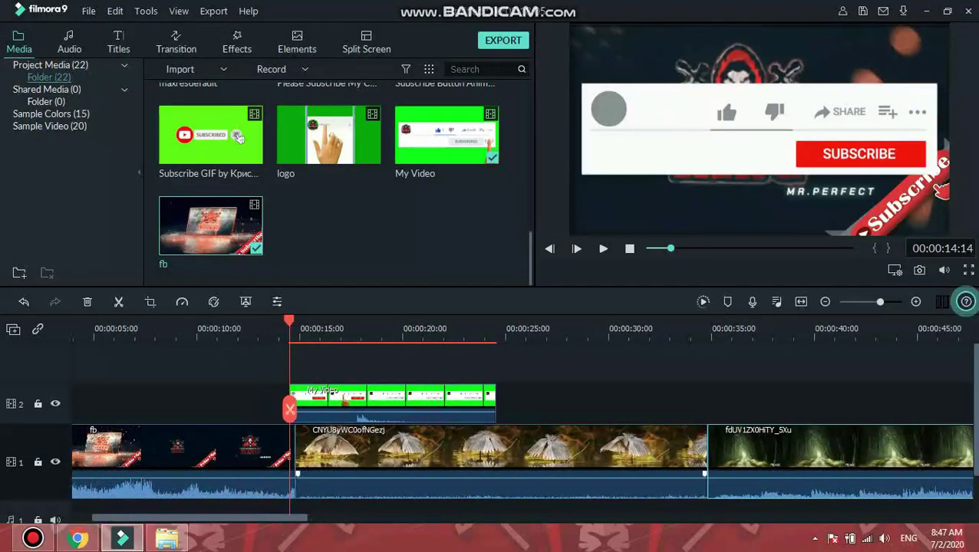
double_click(493, 412)
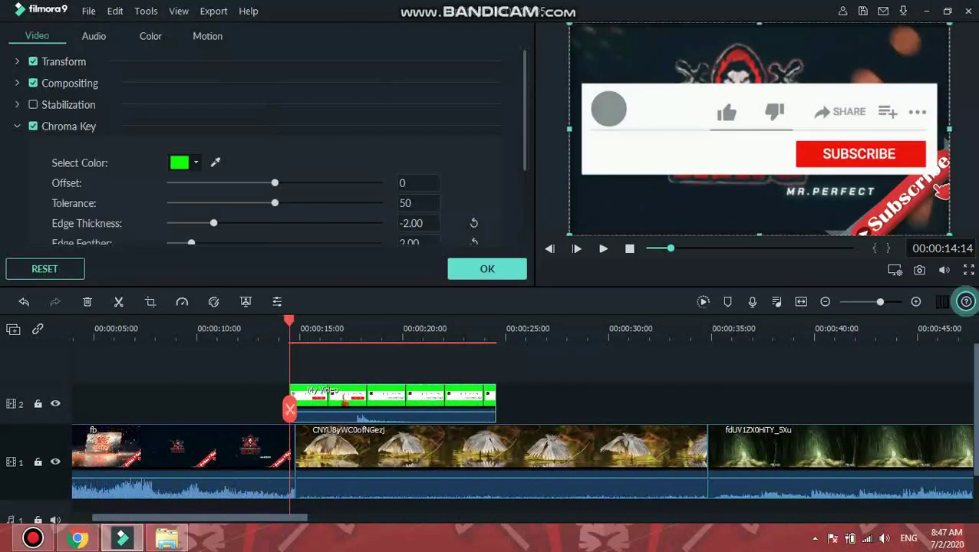
left_click(488, 269)
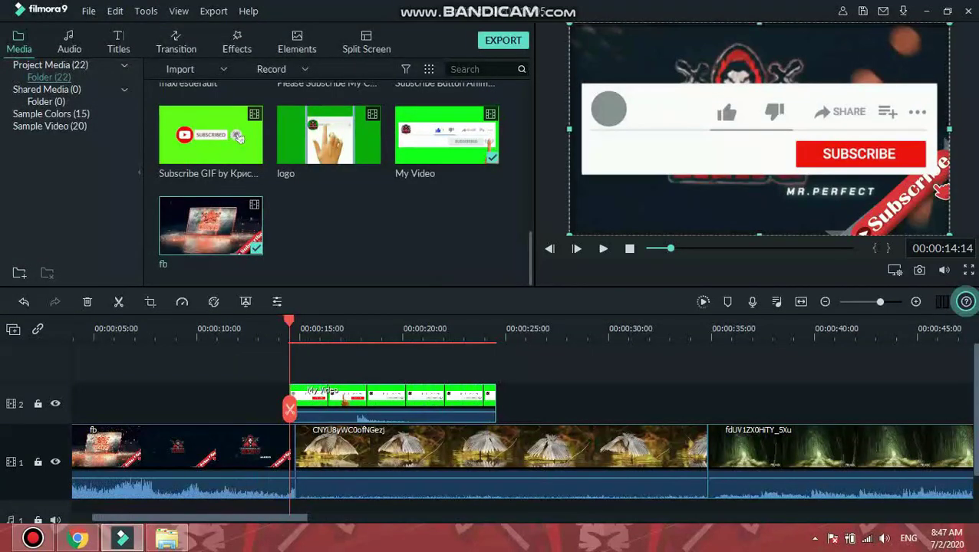
At 00:00:15:17, shrink the subscribe overlay and move it toward the bottom of the frame.
left_click(199, 329)
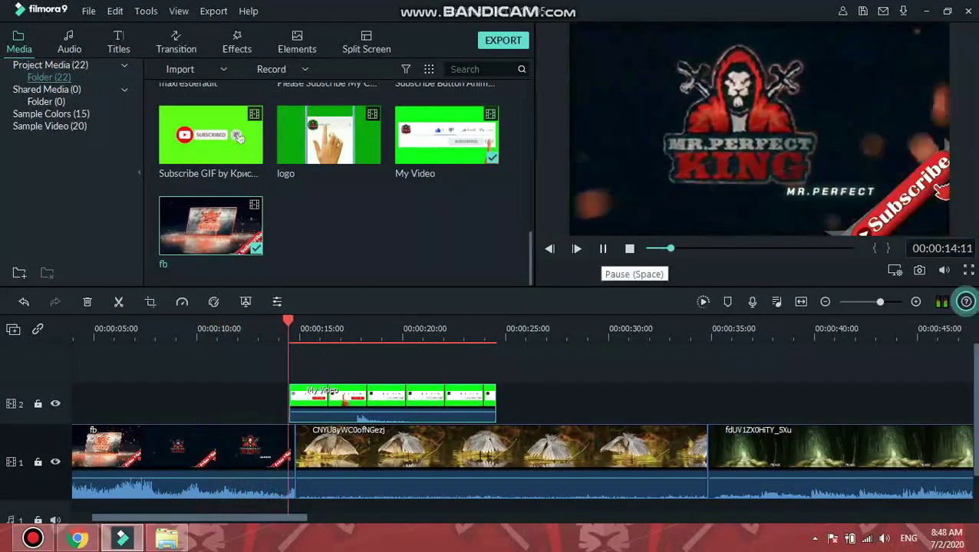
left_click(603, 249)
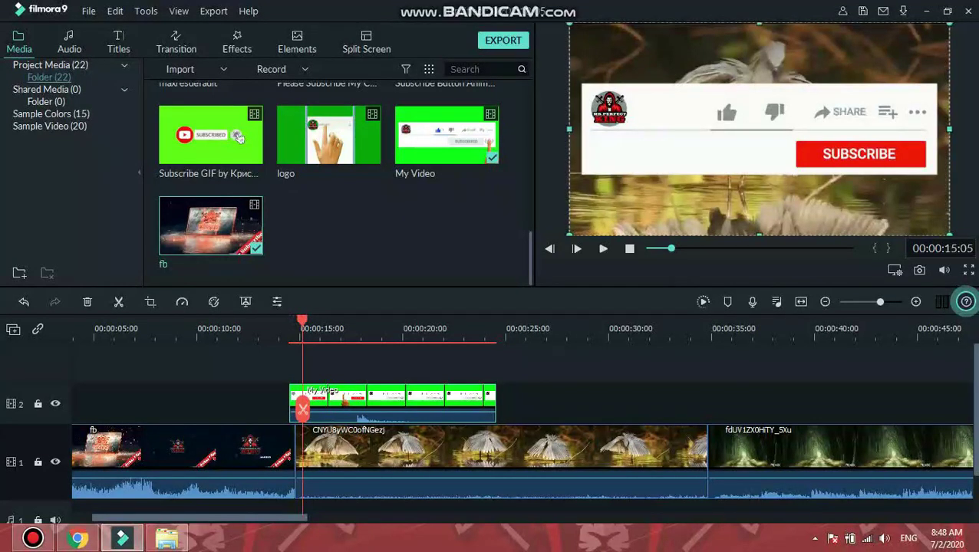
left_click(629, 248)
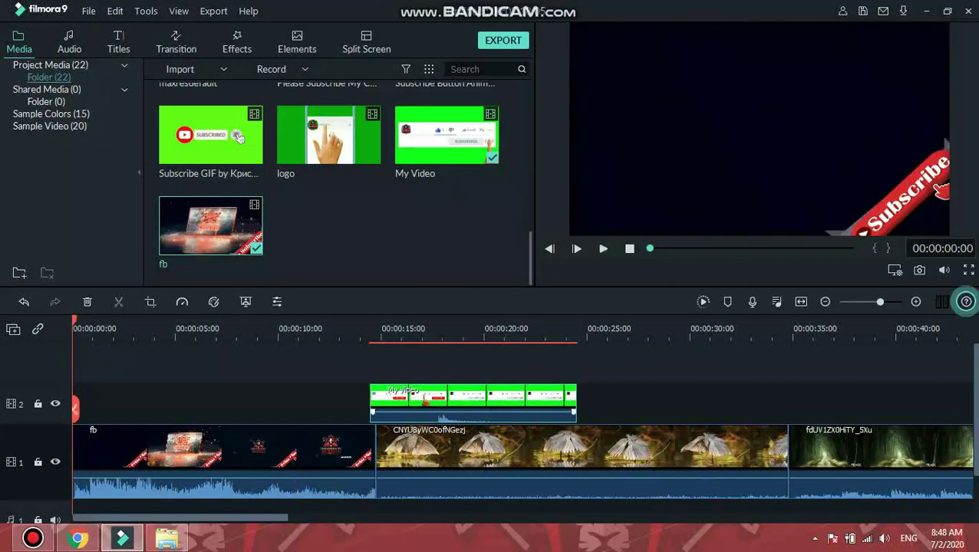
left_click_drag(75, 321, 394, 321)
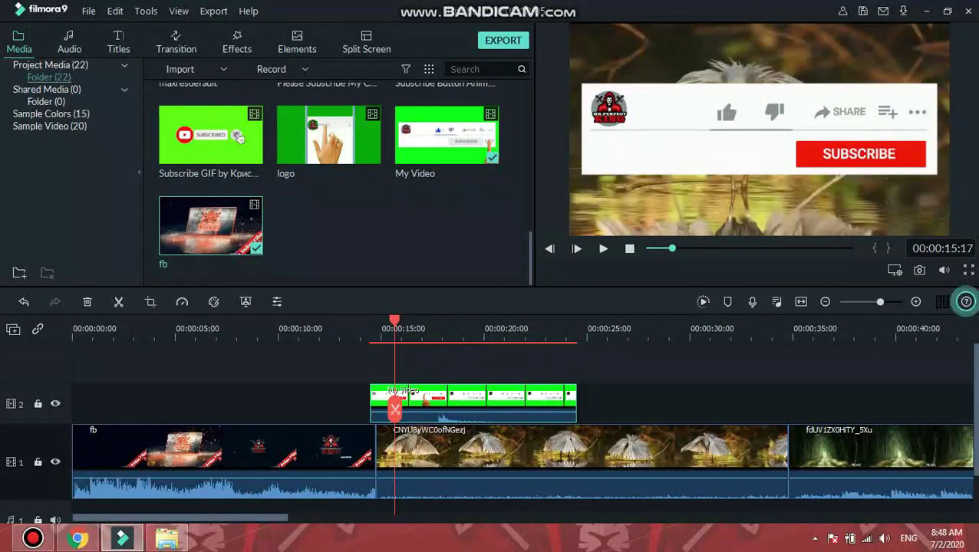
left_click_drag(569, 23, 702, 97)
left_click_drag(825, 166, 740, 208)
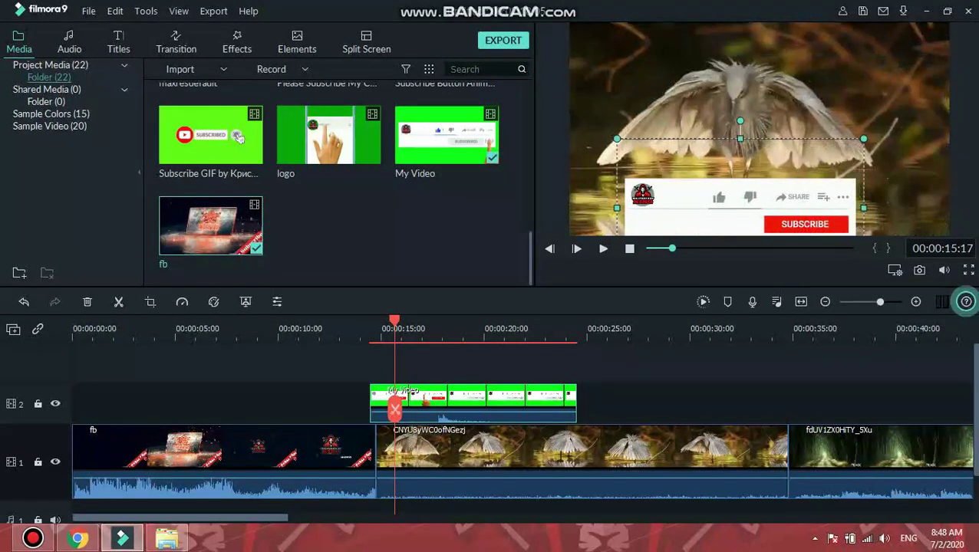
Preview Motion presets on the overlay: Boom!, Bounce zooms, rotations and Down Up 1.
double_click(741, 208)
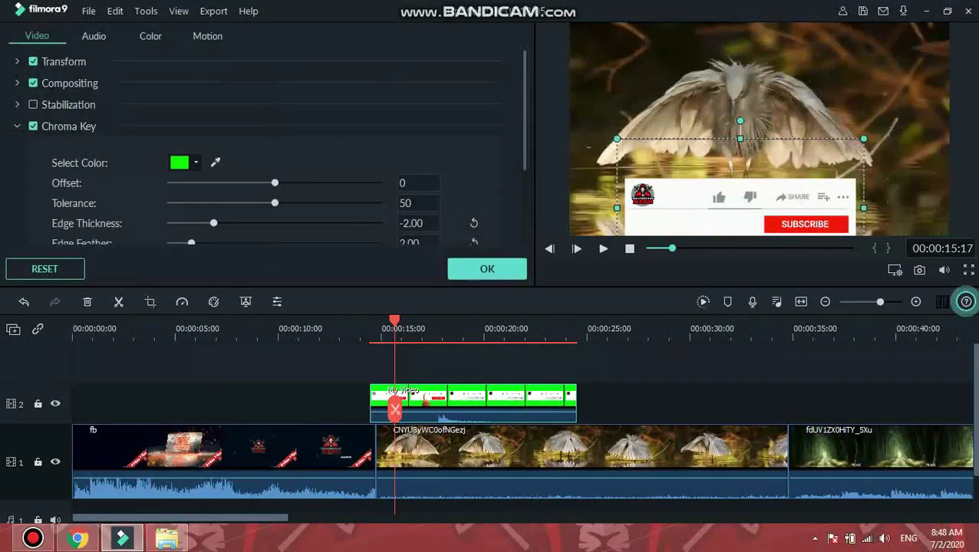
left_click(207, 36)
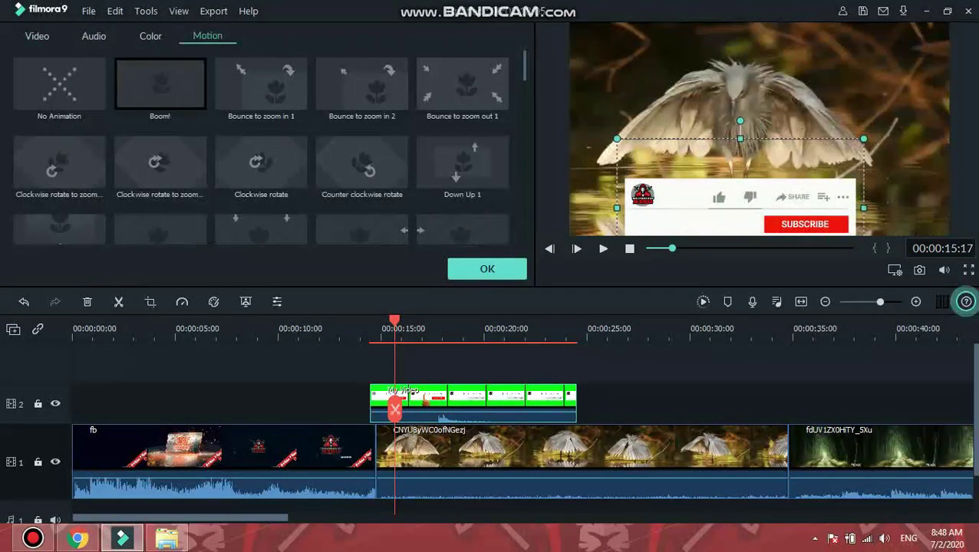
left_click(160, 84)
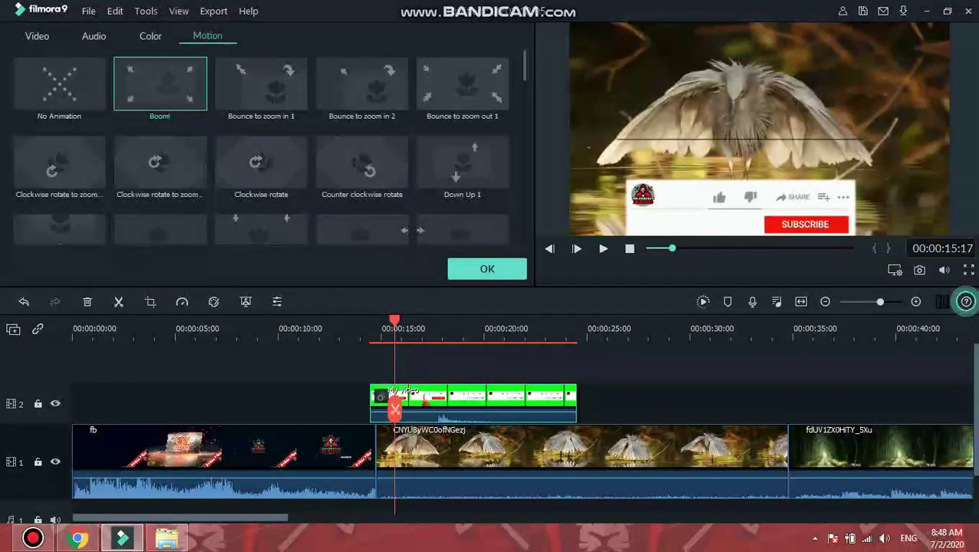
left_click(260, 84)
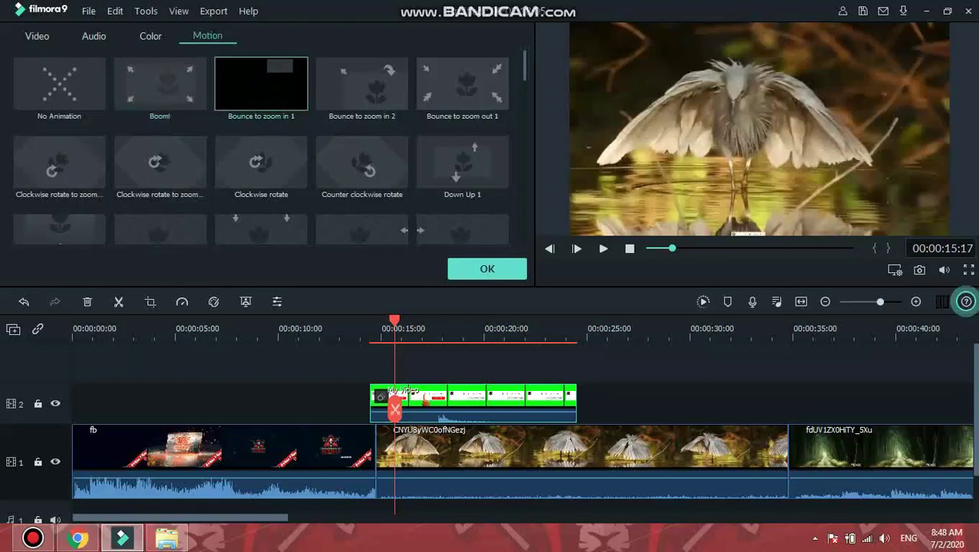
left_click(361, 84)
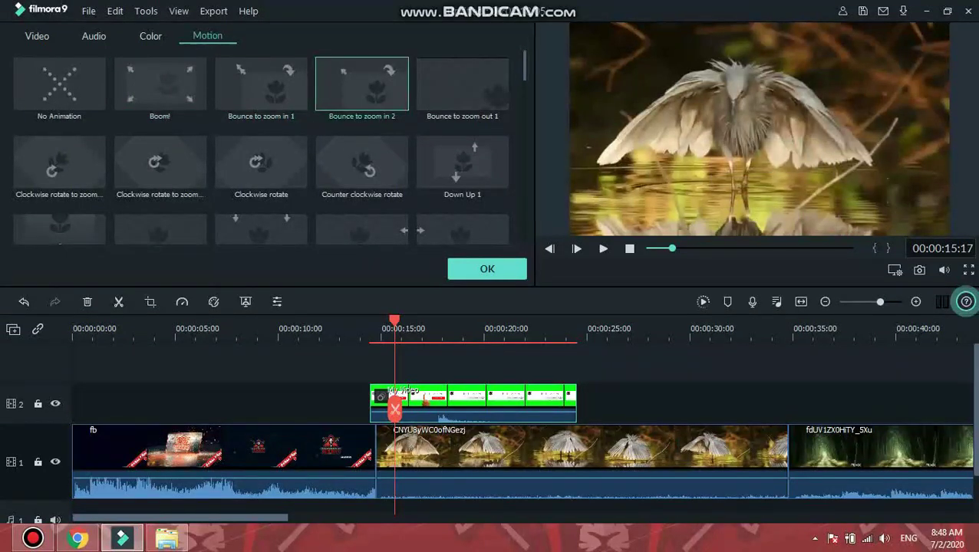
left_click(462, 85)
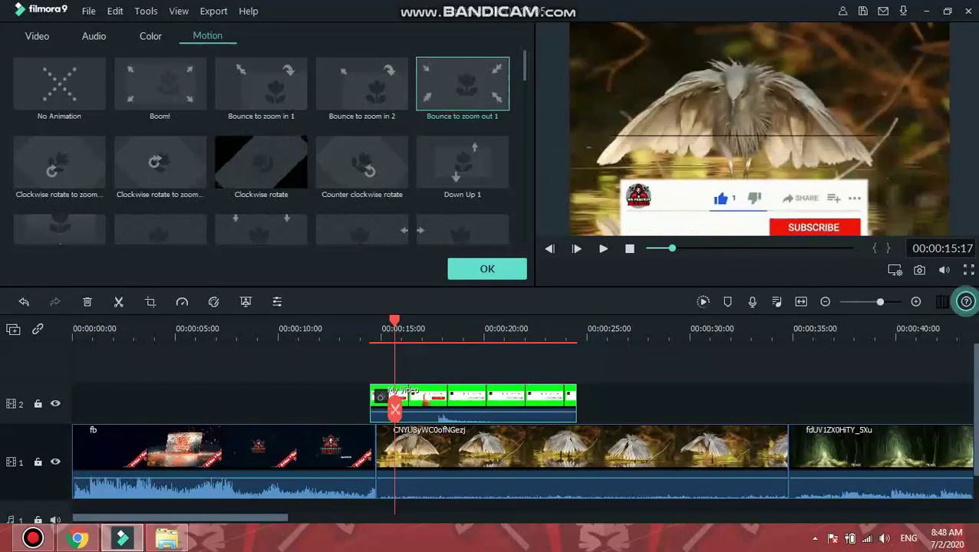
left_click(260, 161)
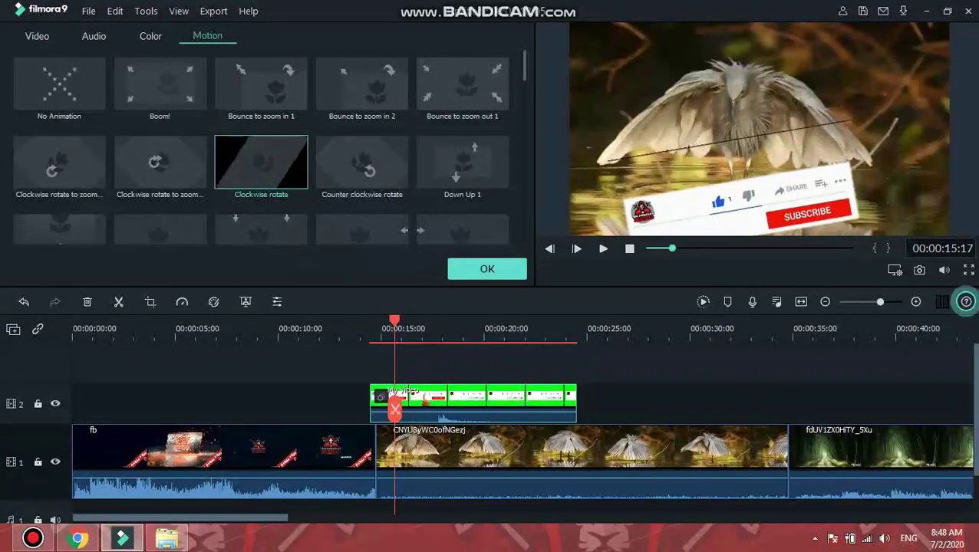
left_click(361, 162)
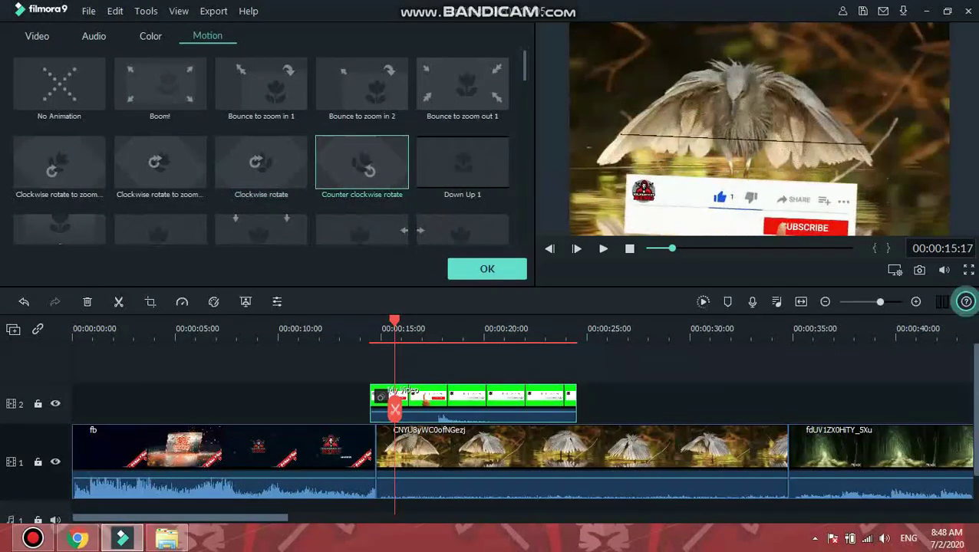
left_click(491, 167)
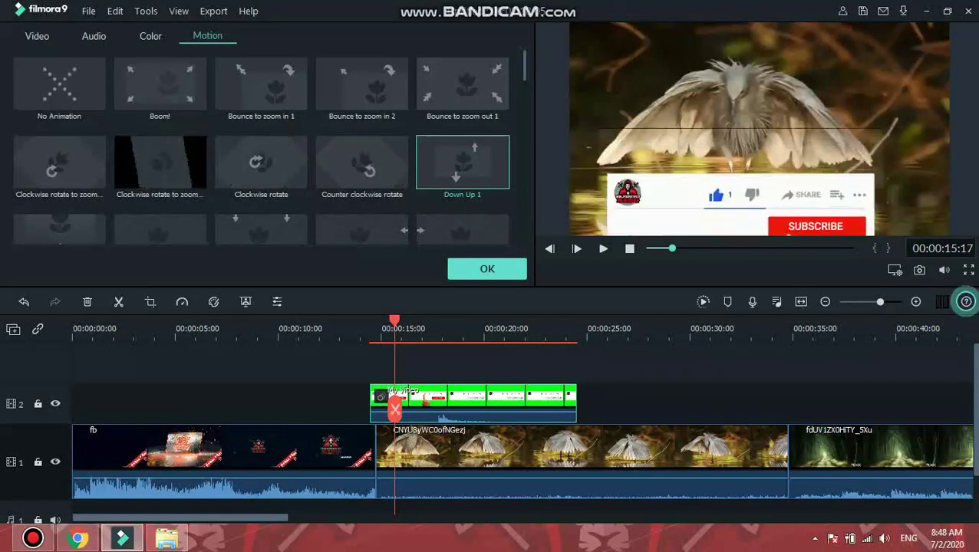
left_click(159, 162)
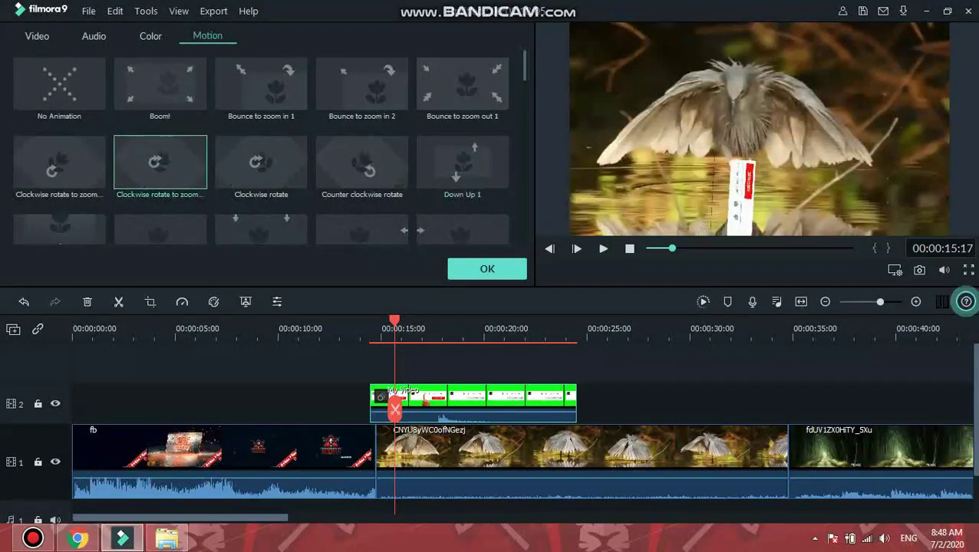
Apply Clockwise rotate to zoom in 1 and play from 00:00:11:23 to watch it.
left_click(76, 175)
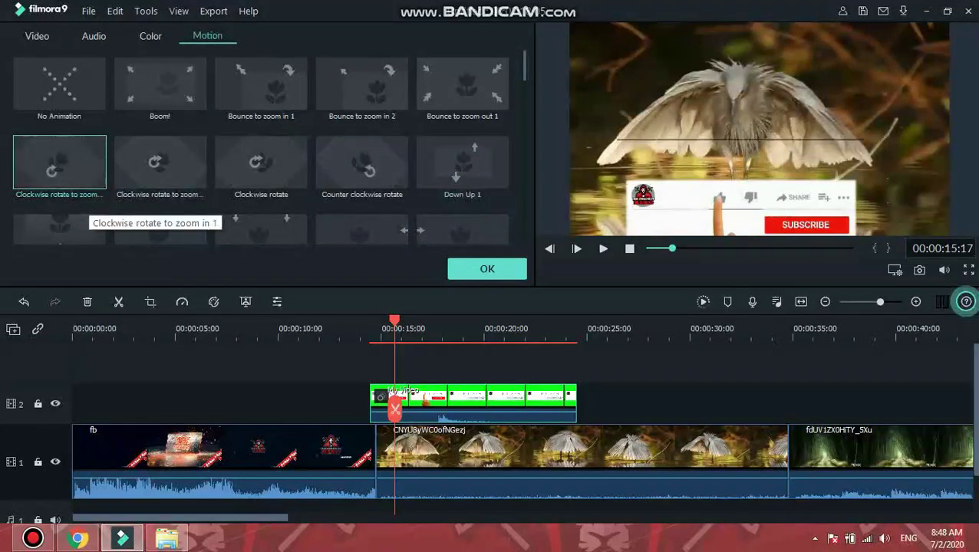
left_click(487, 269)
left_click(317, 329)
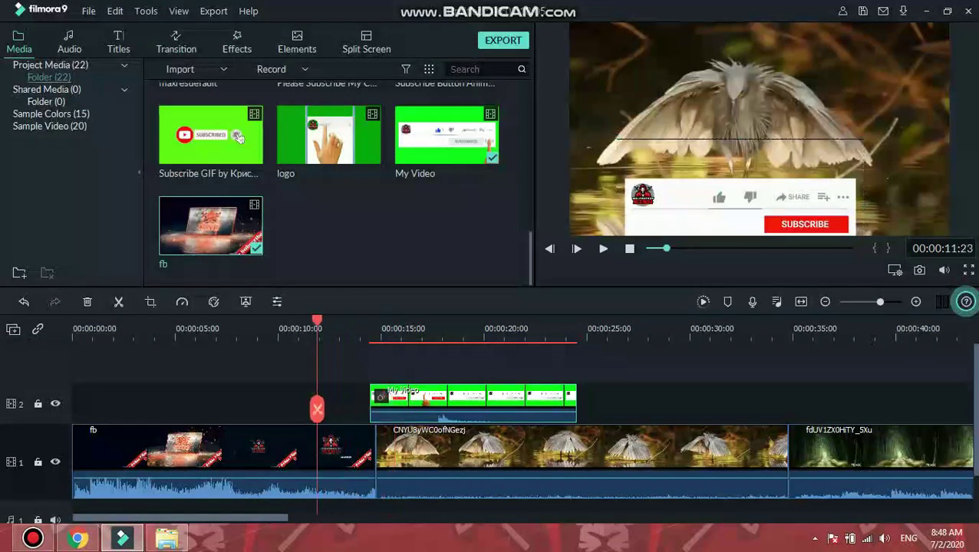
left_click(603, 249)
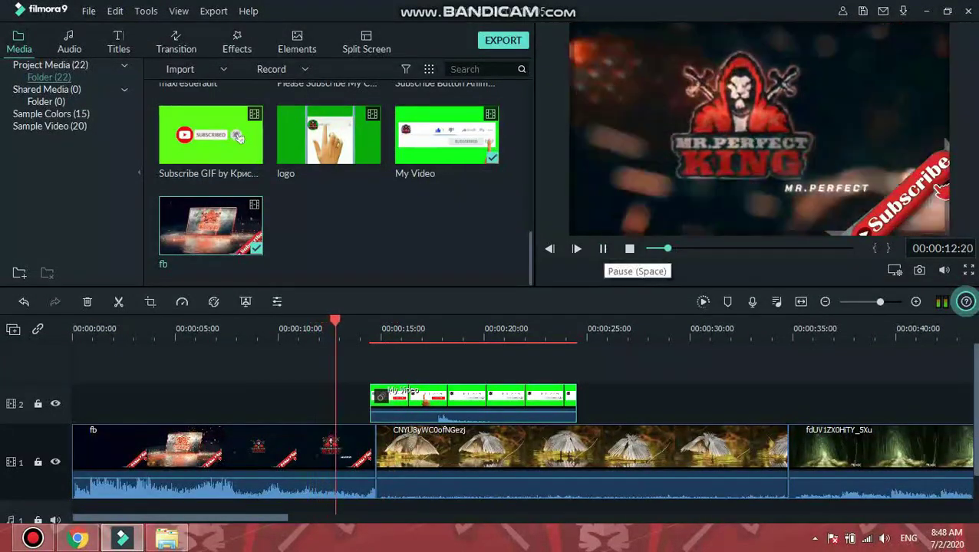
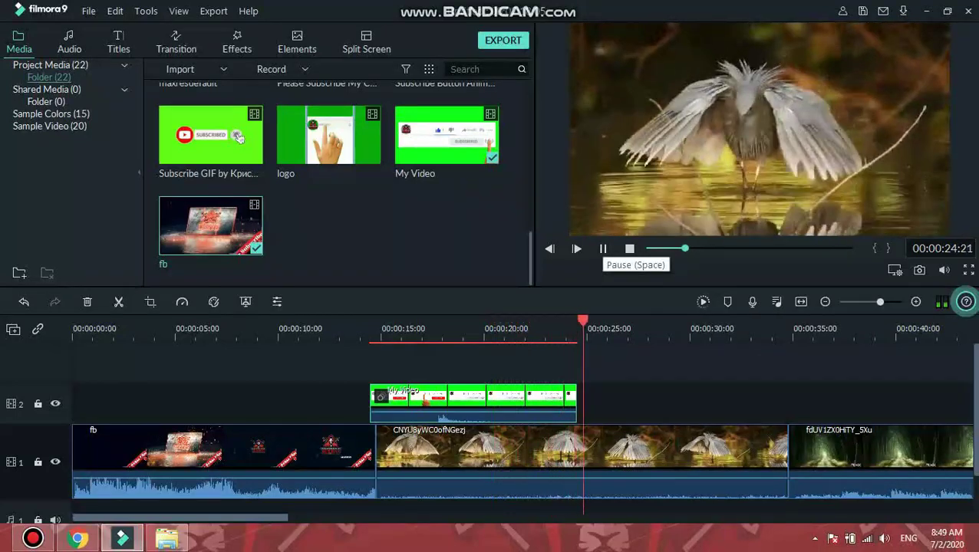
Place the Facebook maxresdefault green-screen image on track 2 after My Video, at 00:00:25.
left_click(603, 249)
scroll(297, 259, "up", 3)
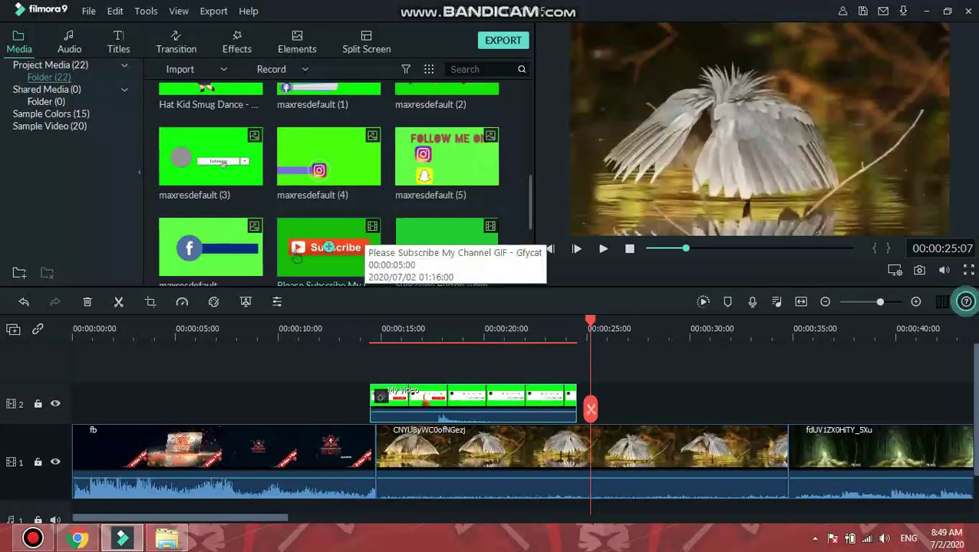
scroll(297, 259, "down", 3)
scroll(298, 259, "up", 3)
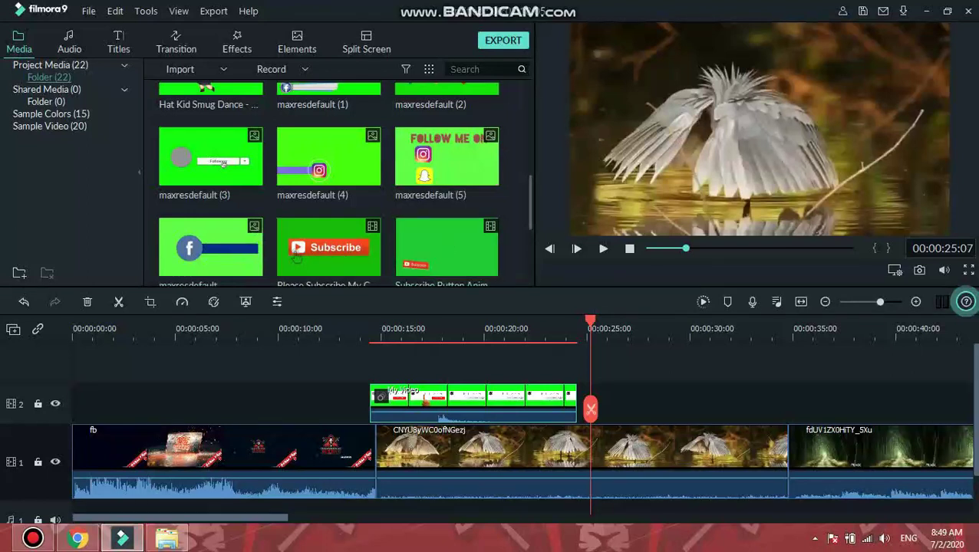
left_click_drag(328, 247, 641, 405)
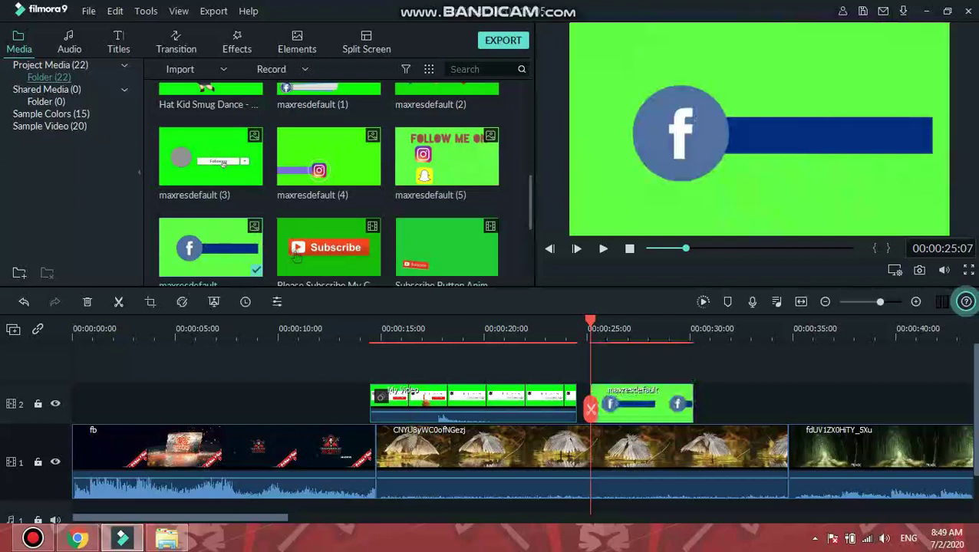
Turn on Chroma Key for the Facebook banner clip.
double_click(641, 405)
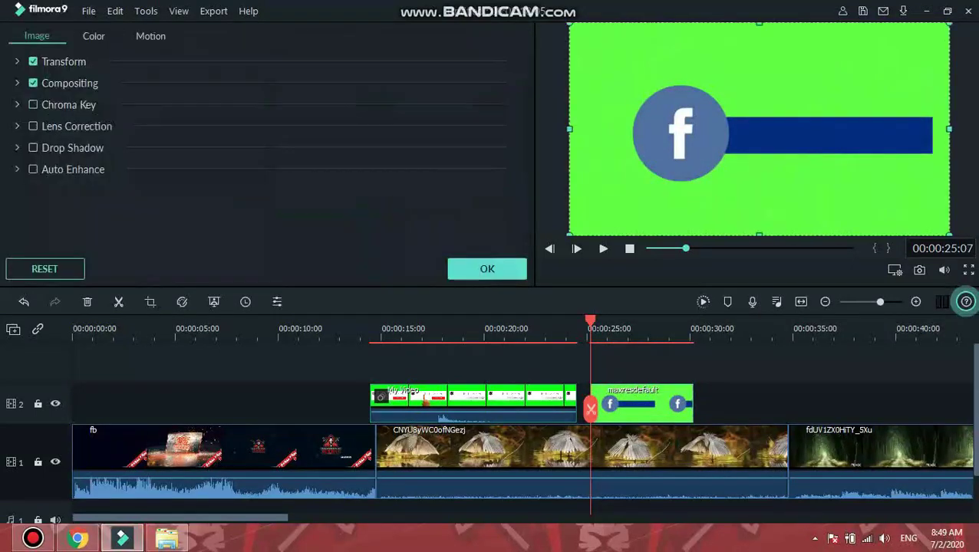
left_click(33, 126)
left_click(33, 126)
left_click(33, 104)
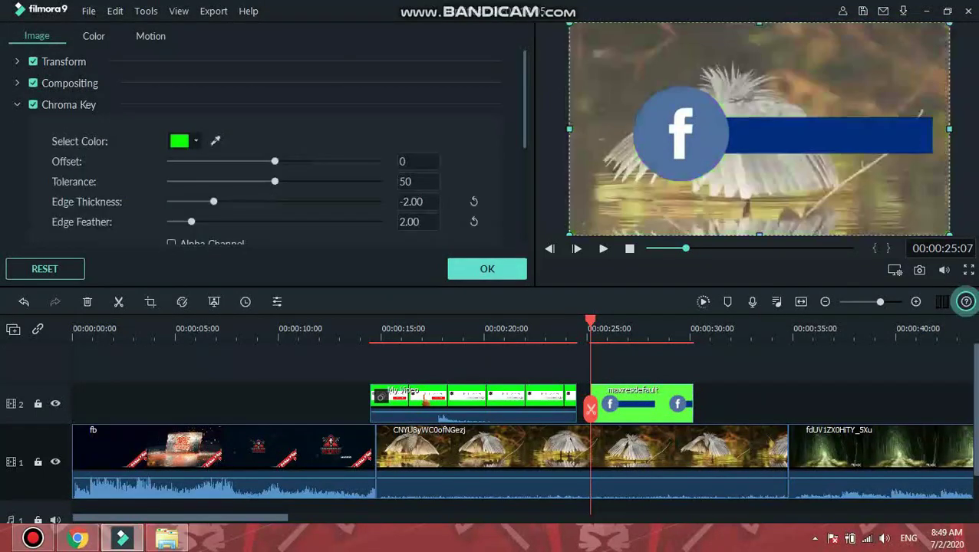
left_click(487, 268)
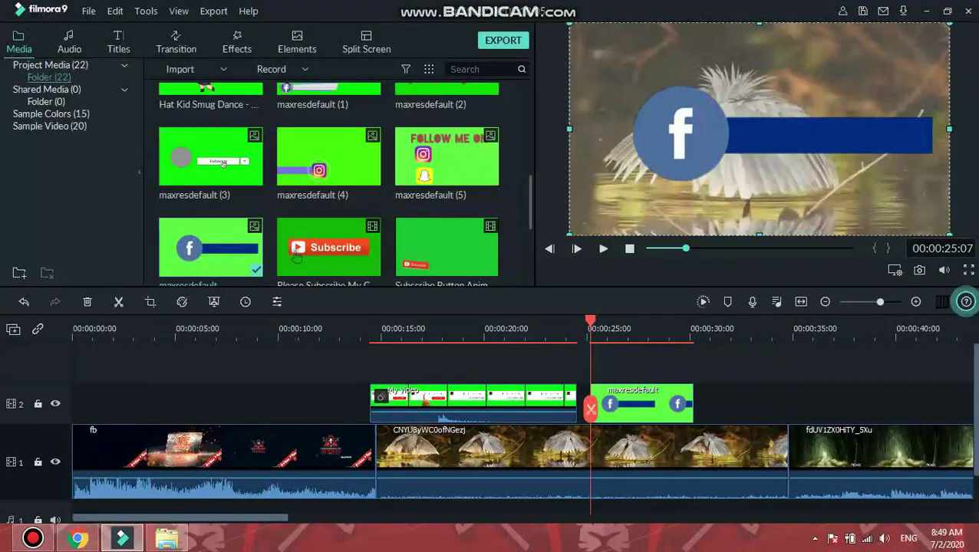
Shrink the banner and tune the key: Offset 94, Tolerance 36, Edge Thickness -1.38, Feather 0.48.
left_click_drag(569, 23, 617, 99)
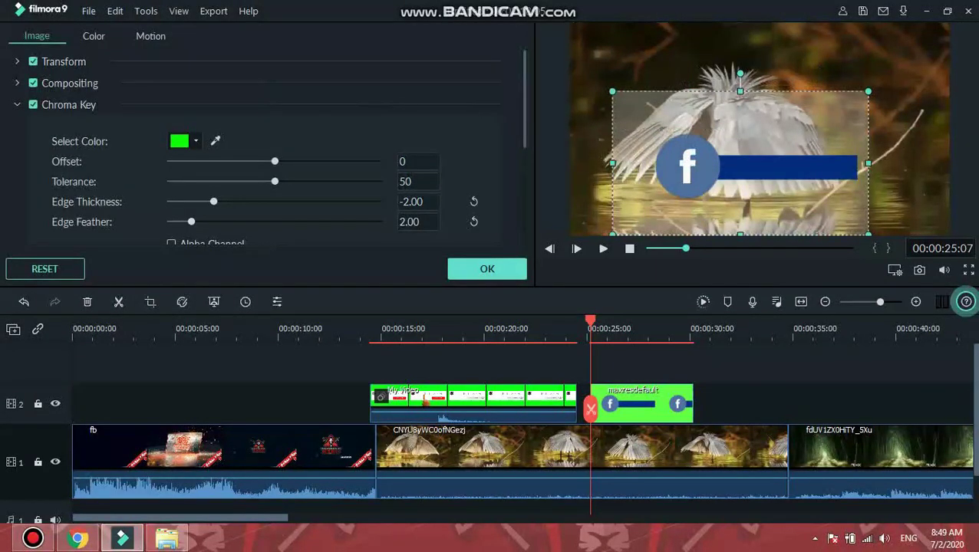
left_click_drag(234, 162, 315, 161)
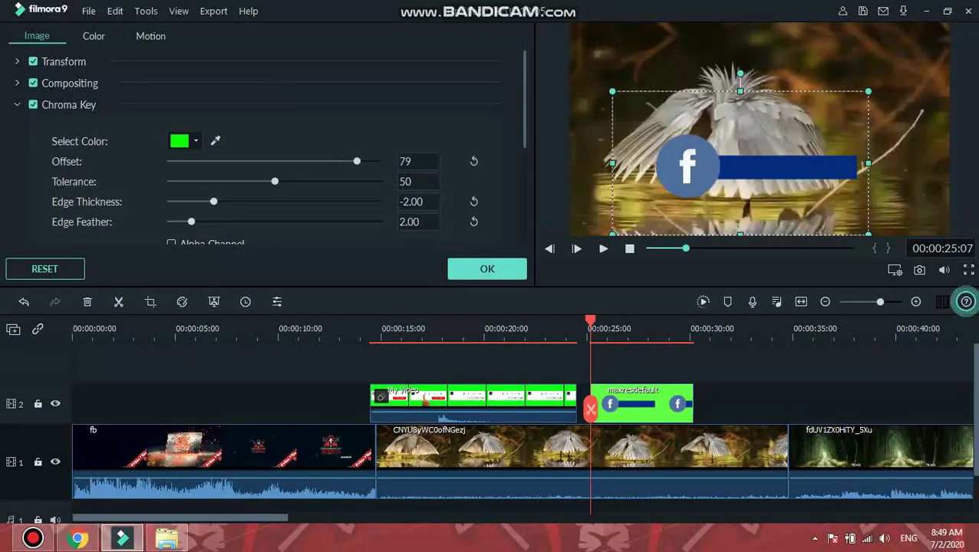
mouse_move(309, 161)
left_mouse_down()
mouse_move(188, 161)
mouse_move(306, 161)
left_mouse_up()
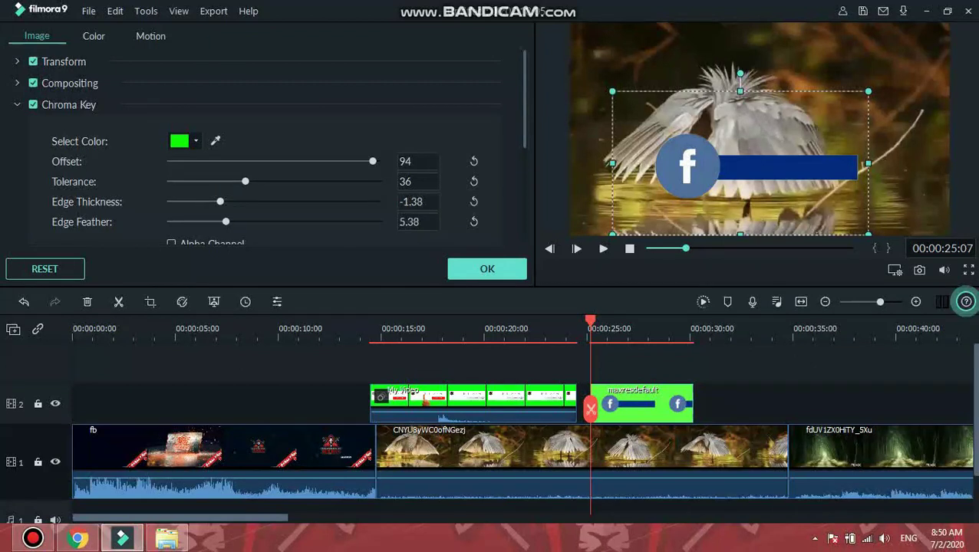
left_click_drag(252, 222, 175, 221)
left_click(488, 269)
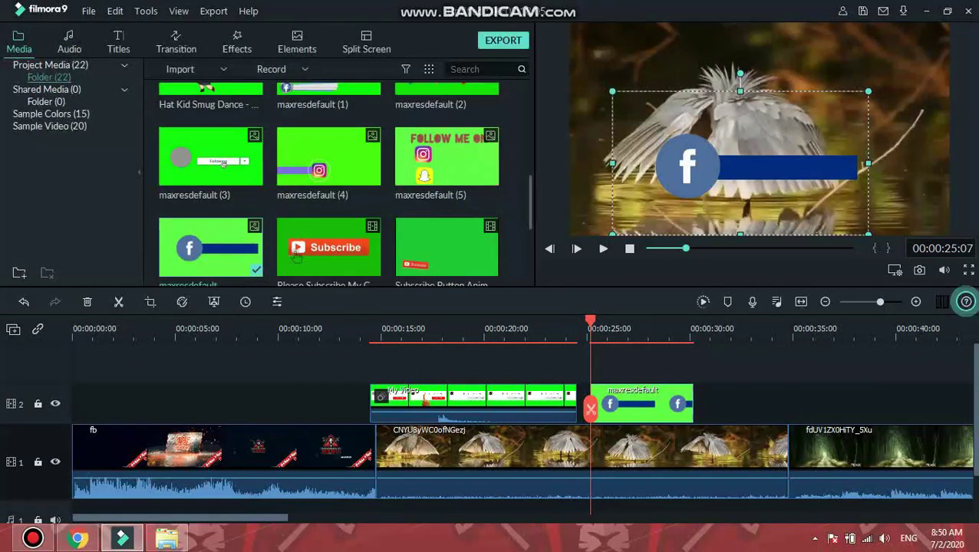
Move the Facebook banner to the lower-left of the frame and play it back.
left_click_drag(741, 163, 699, 201)
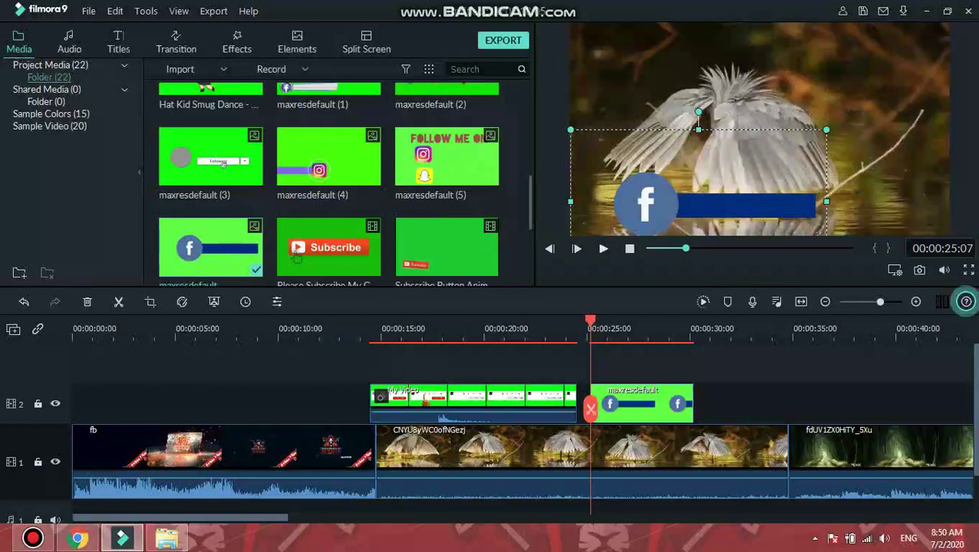
left_click_drag(698, 201, 657, 201)
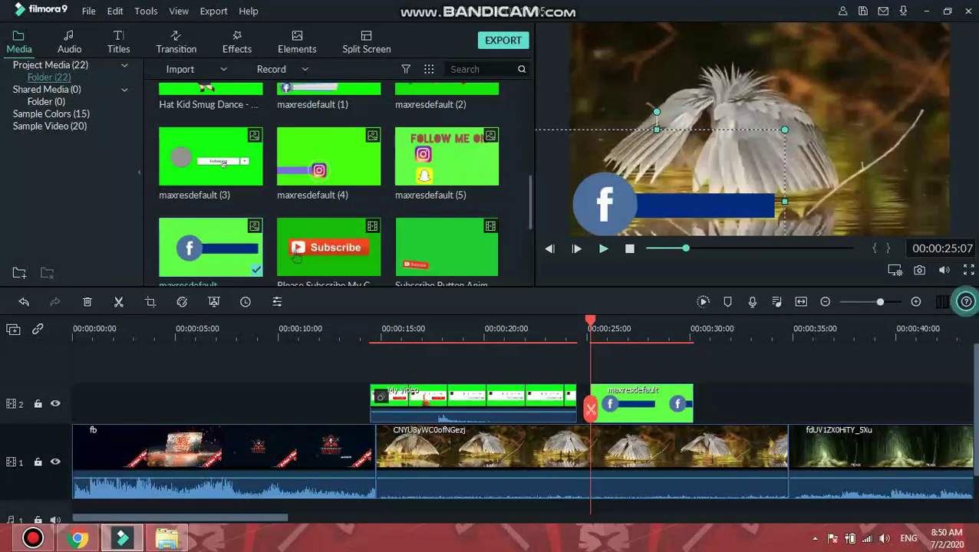
left_click(603, 249)
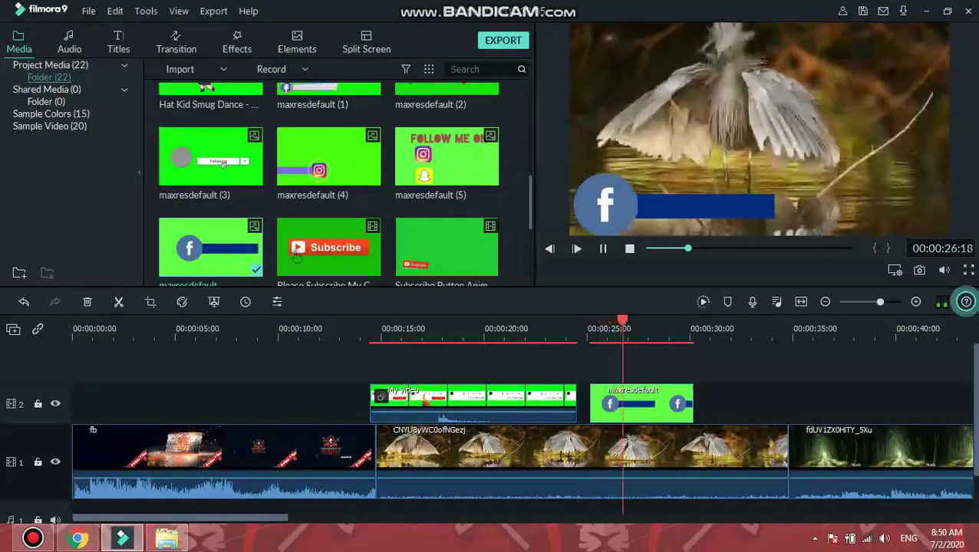
Give the banner the To the Right 2 motion animation, then return to about 00:00:25.
double_click(623, 404)
key("space")
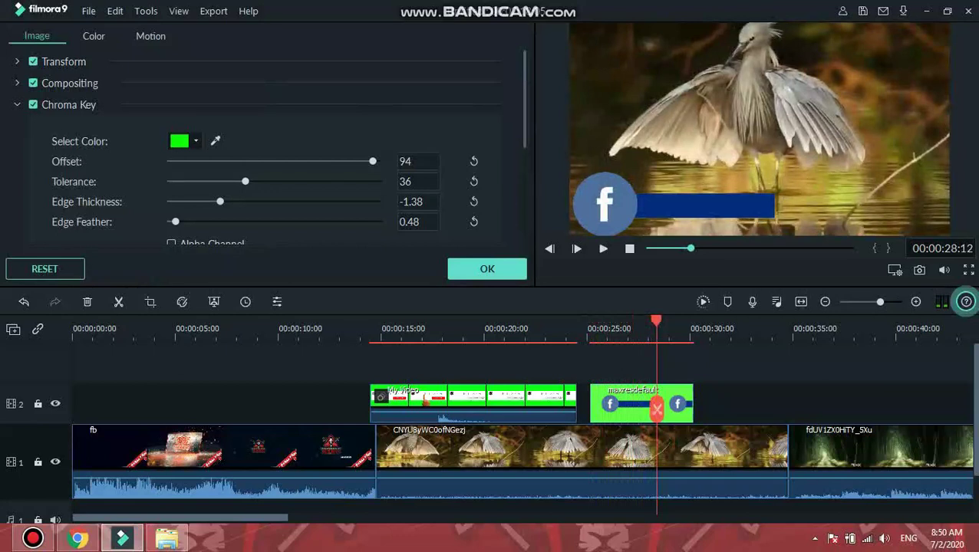
left_click(150, 36)
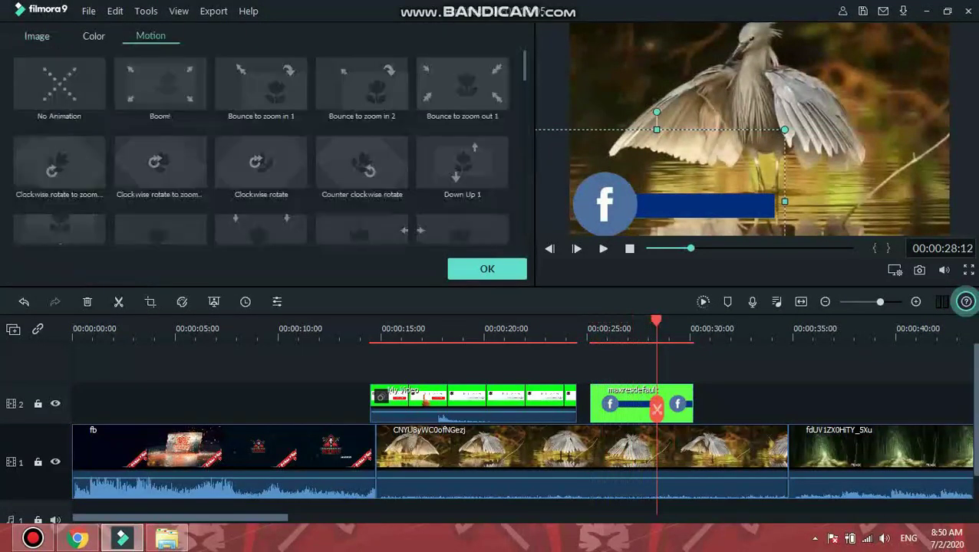
left_click(261, 84)
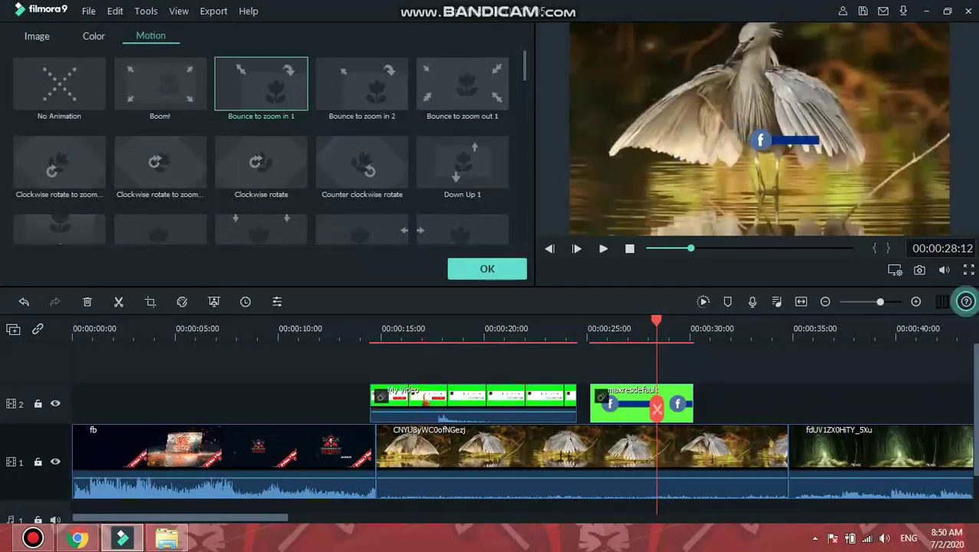
scroll(362, 203, "down", 5)
left_click(392, 217)
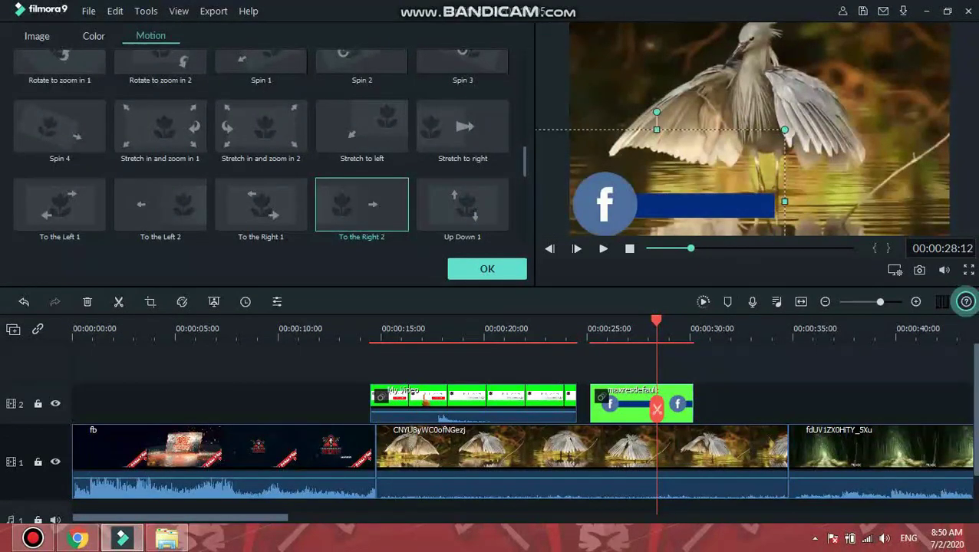
left_click(487, 268)
left_click_drag(657, 409, 591, 408)
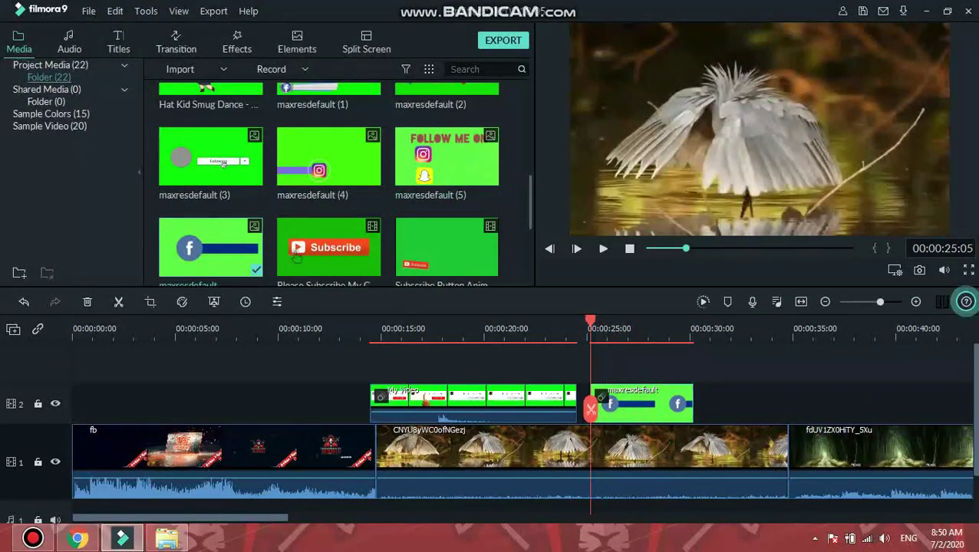
Preview Lower Third 29 and place it on a new track above the banner at 00:00:25.
left_click(118, 42)
scroll(343, 185, "down", 3)
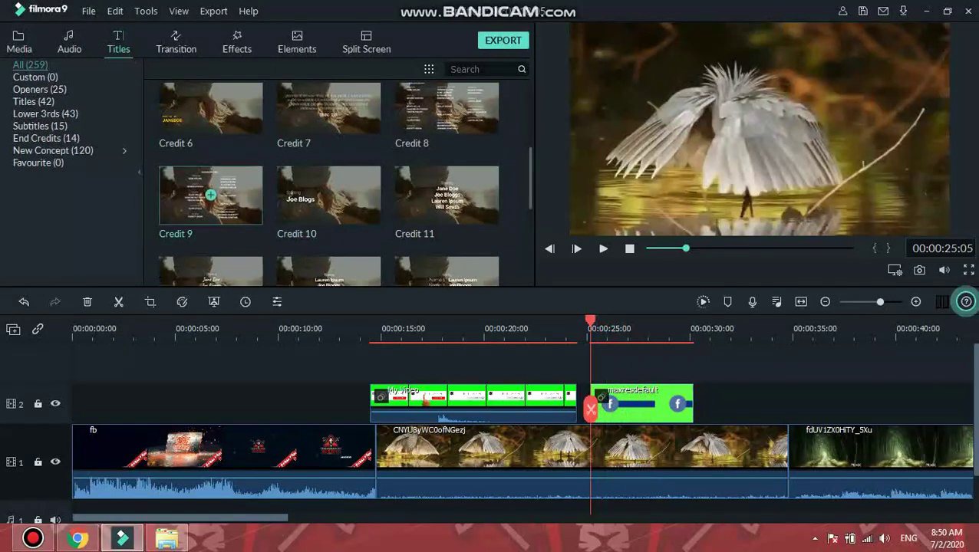
scroll(344, 184, "up", 3)
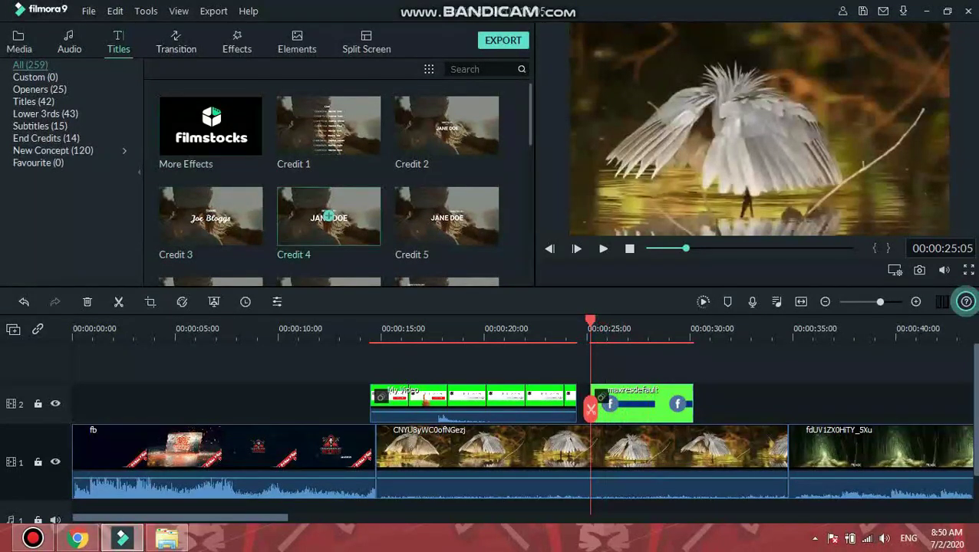
scroll(328, 217, "down", 6)
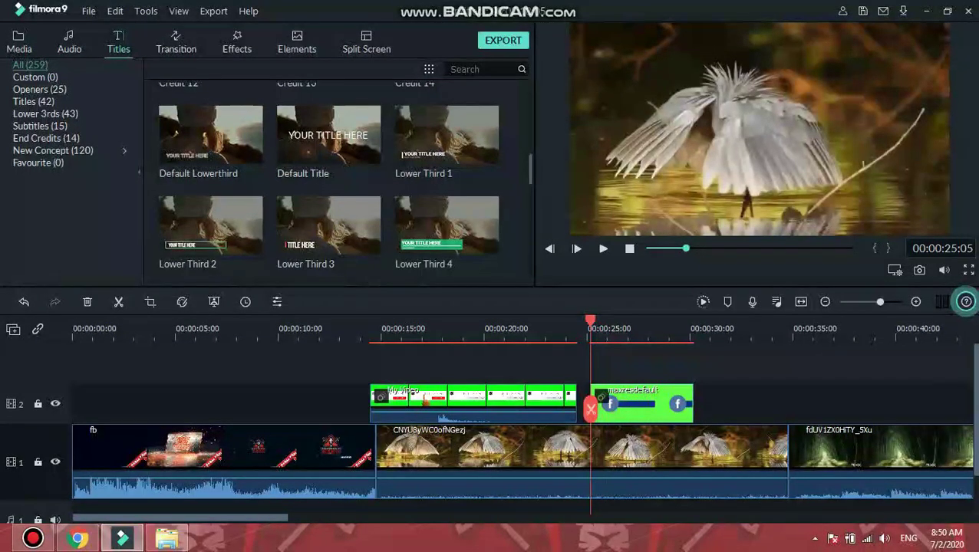
scroll(329, 225, "down", 3)
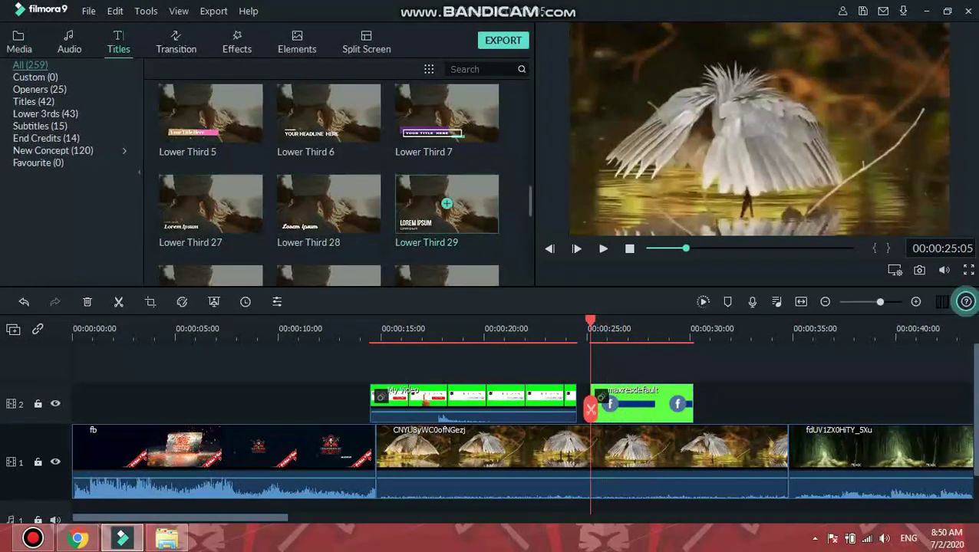
left_click(483, 206)
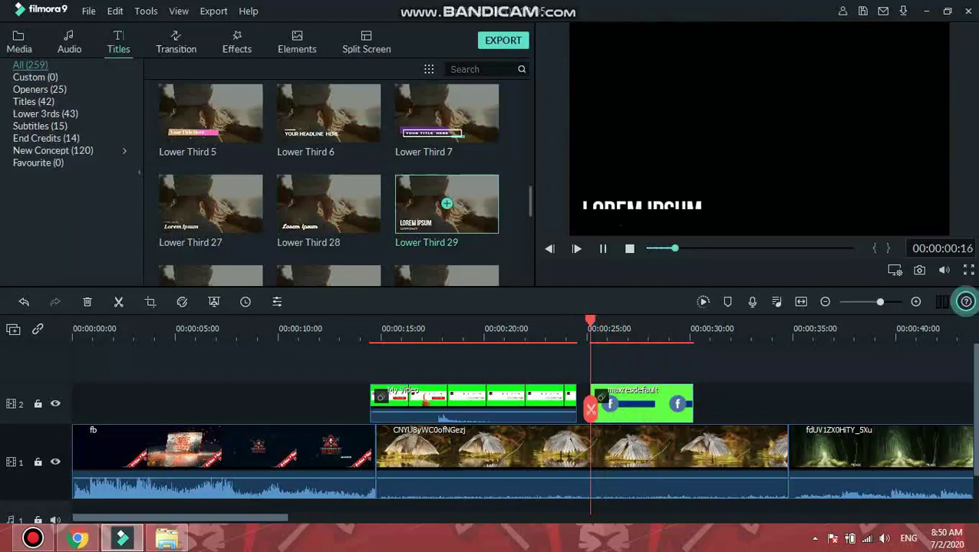
left_click_drag(447, 203, 641, 362)
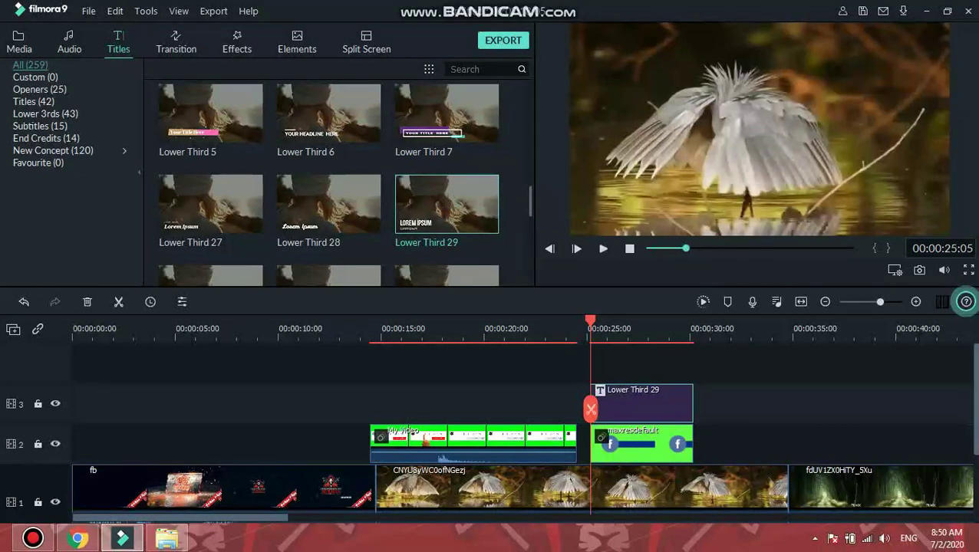
Delete the subtitle, change the heading to 'MR.Perfect Live', and move it onto the blue bar.
double_click(642, 402)
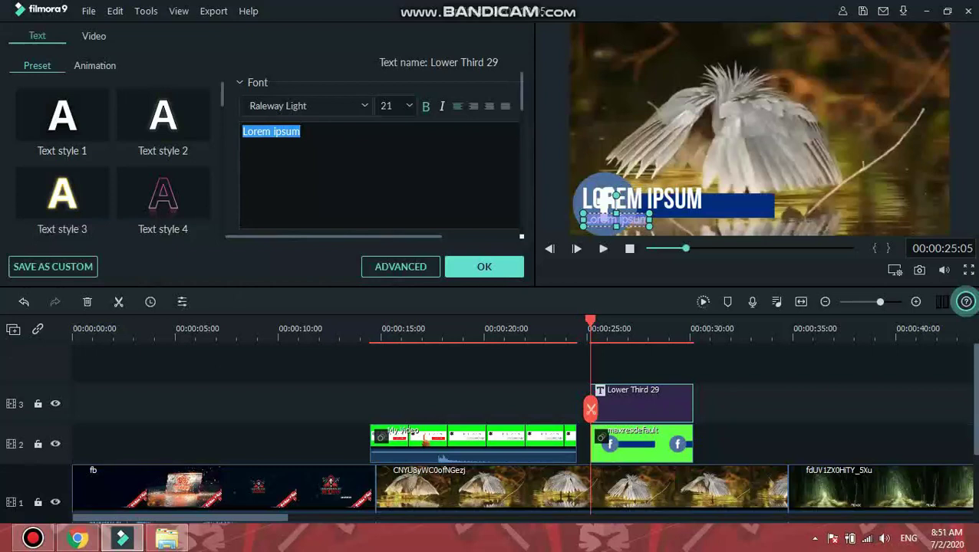
key("BackSpace")
left_click(606, 201)
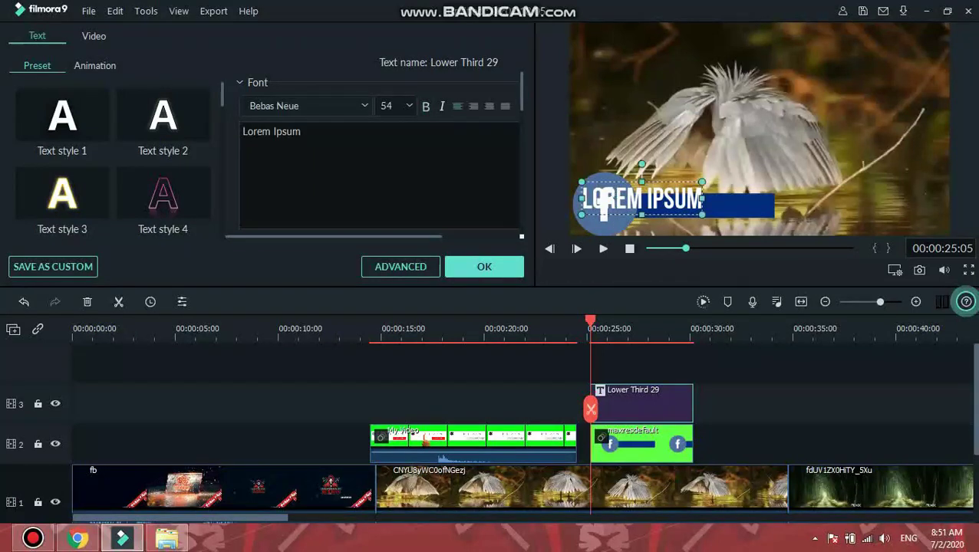
double_click(604, 203)
right_click(604, 215)
left_click(408, 190)
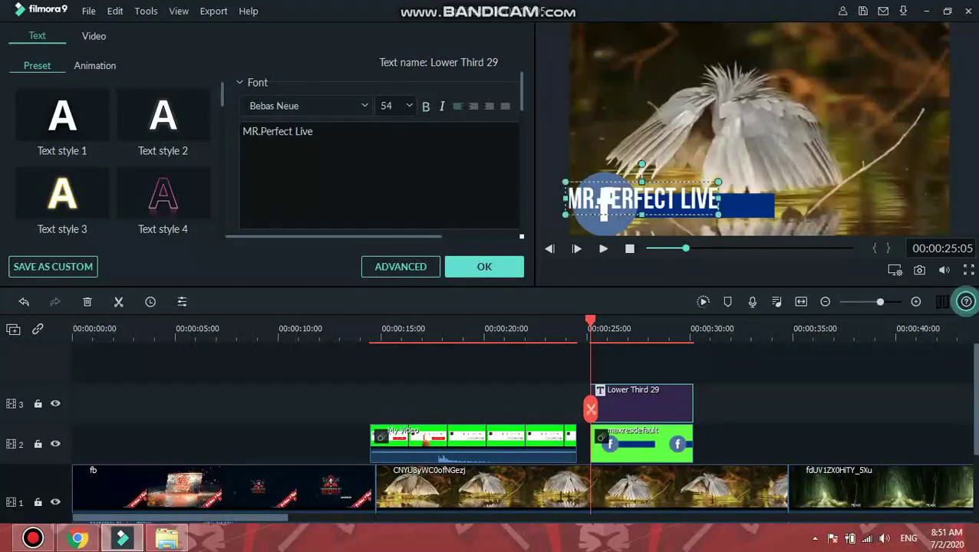
left_click_drag(604, 205, 699, 204)
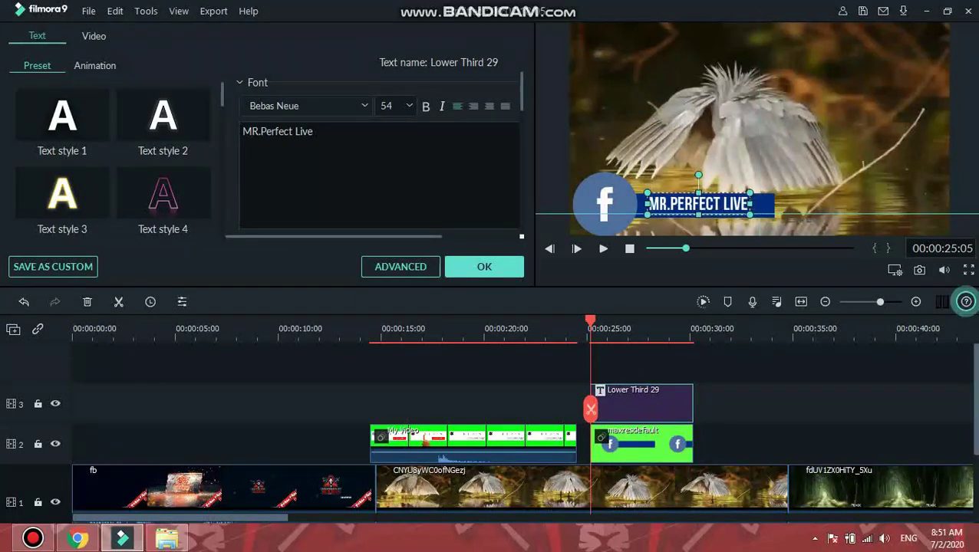
double_click(491, 491)
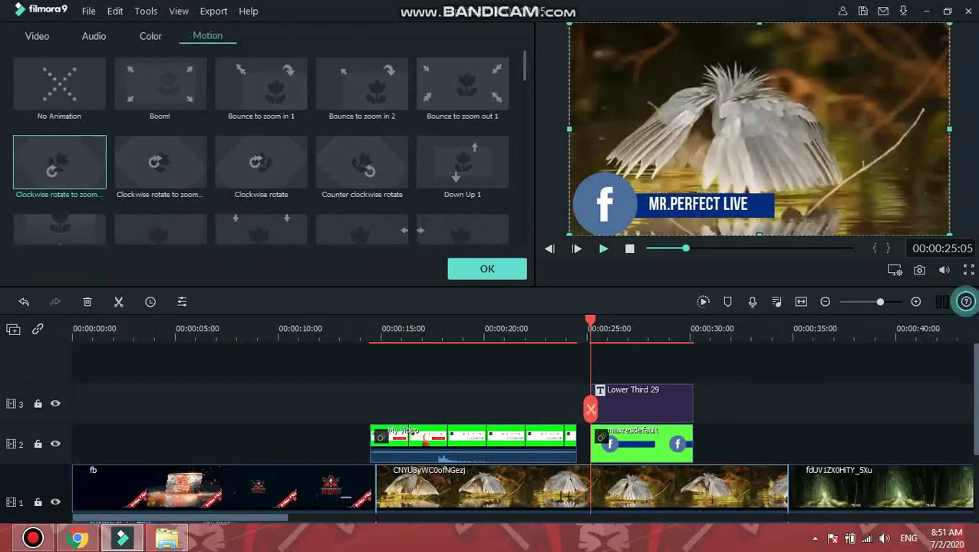
Play back the title over the banner and return to the 29:11 frame.
left_click(603, 249)
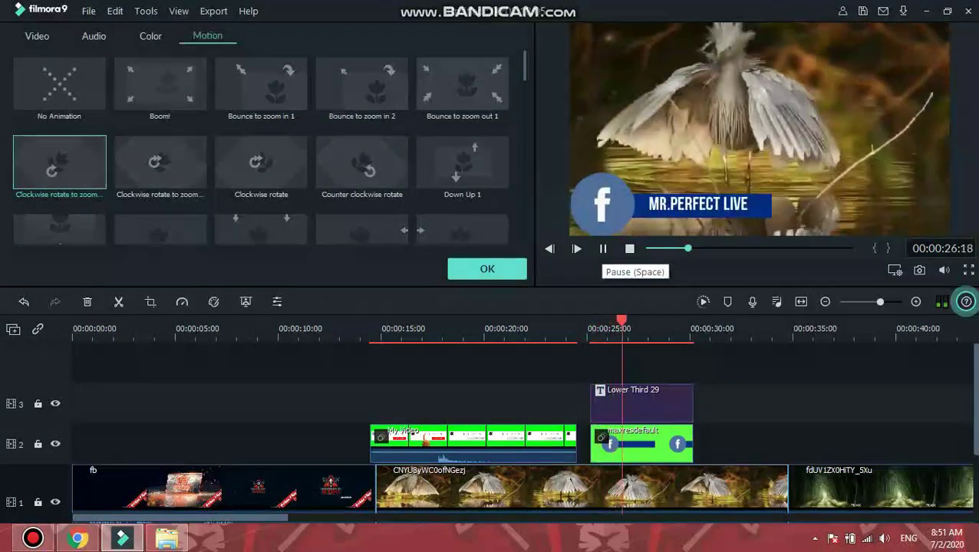
left_click(603, 249)
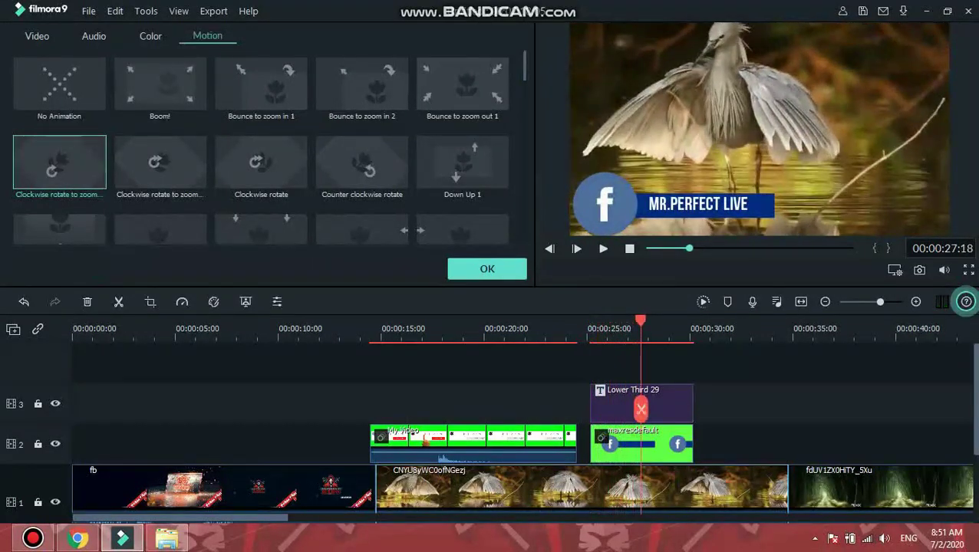
left_click(603, 249)
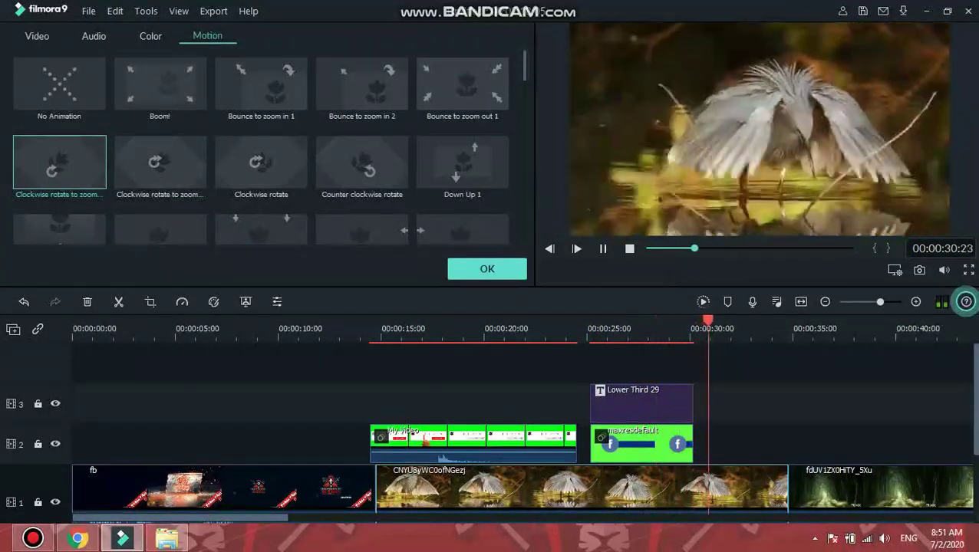
left_click(603, 249)
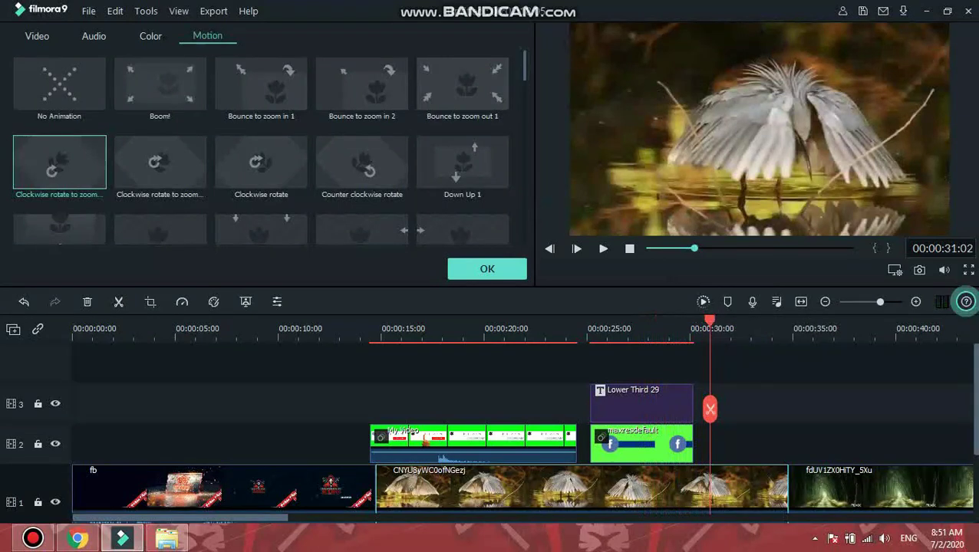
left_click(678, 329)
Trim the end of Lower Third 29 slightly, confirm, and replay from about 22 seconds.
double_click(644, 402)
left_click_drag(692, 403, 685, 403)
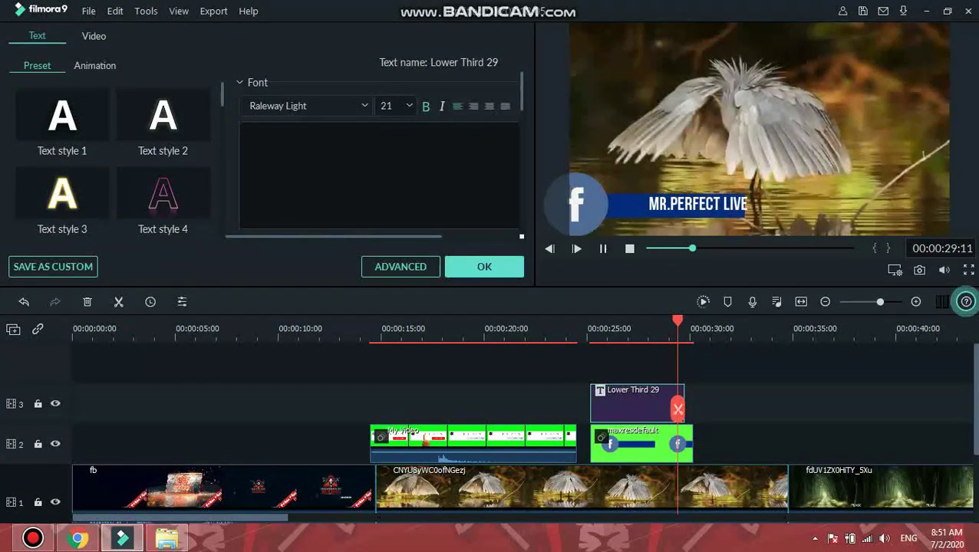
key("space")
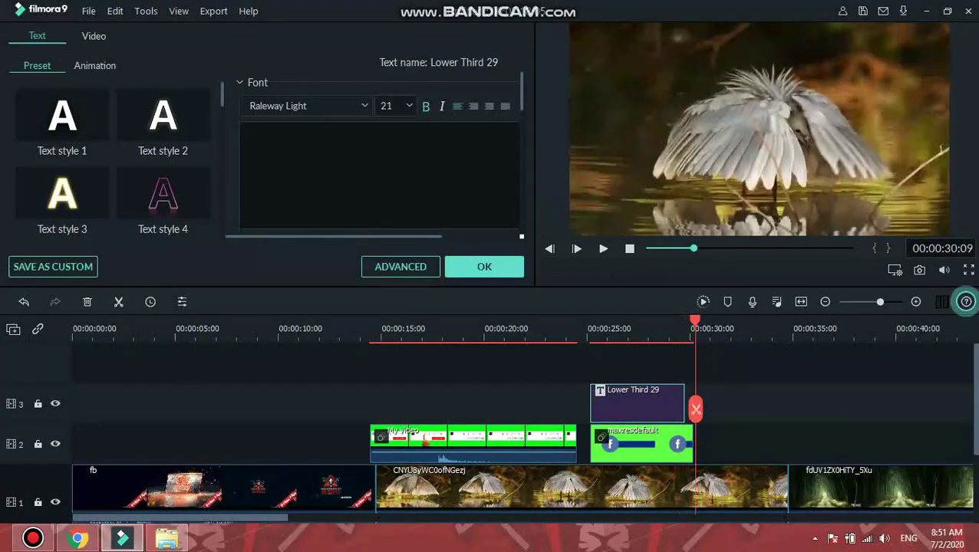
left_click_drag(695, 409, 541, 409)
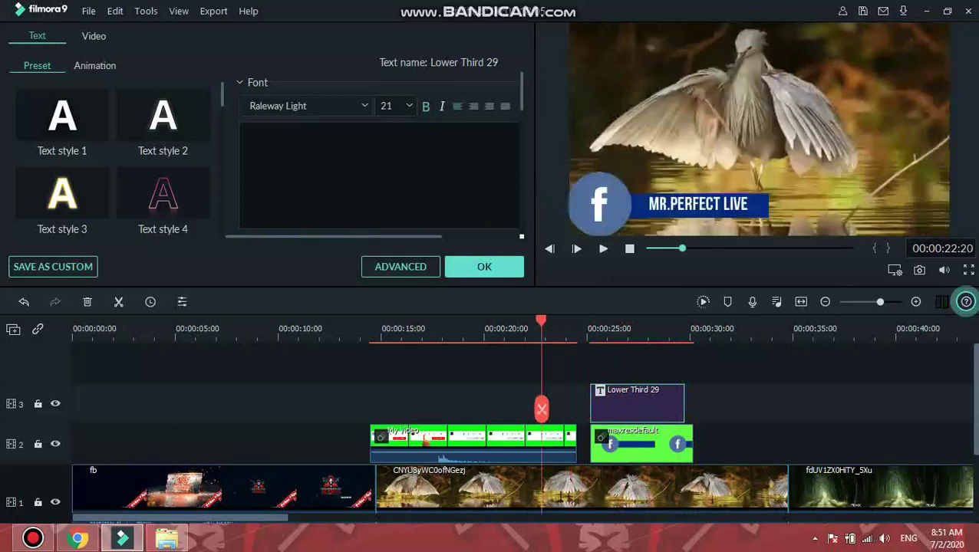
left_click(484, 266)
left_click(603, 248)
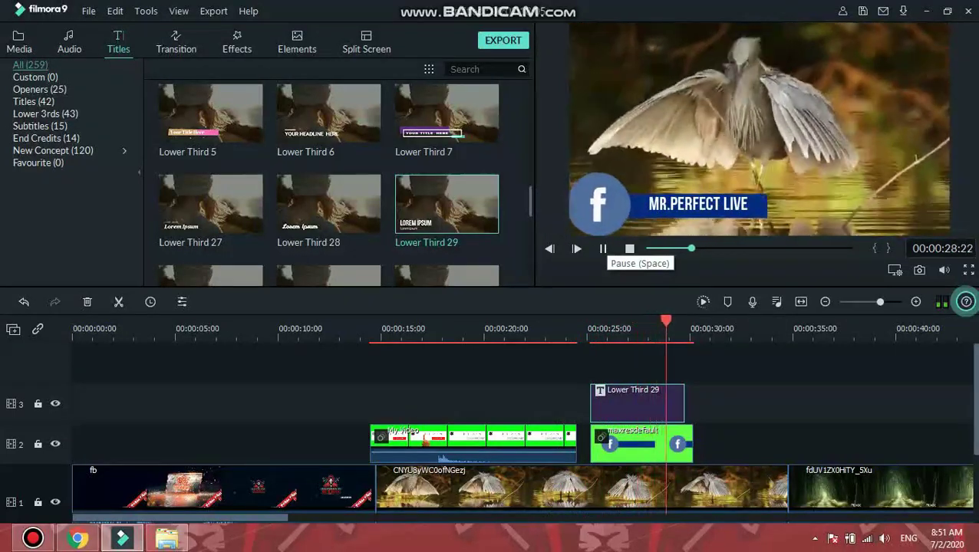
Pause playback at 30:12 and bring up the project media library.
left_click(603, 248)
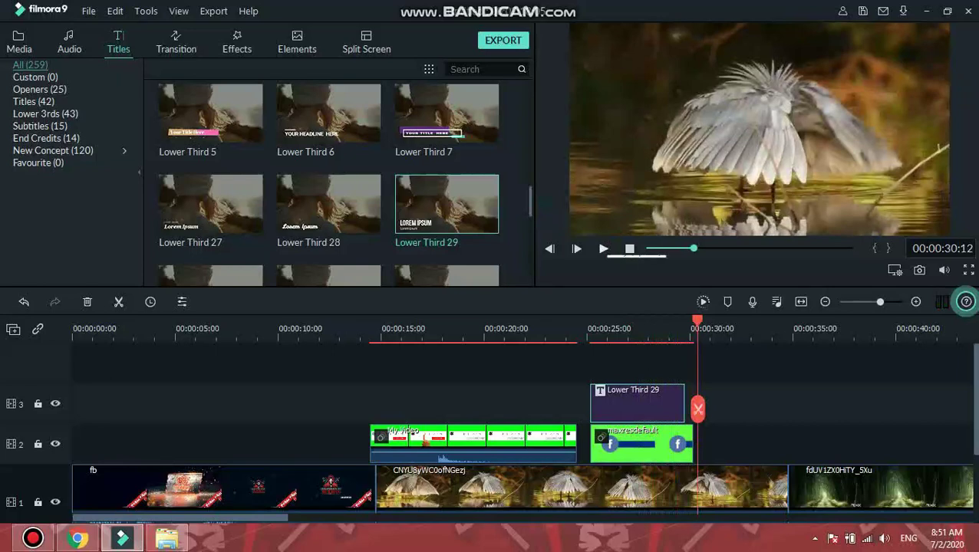
left_click(33, 537)
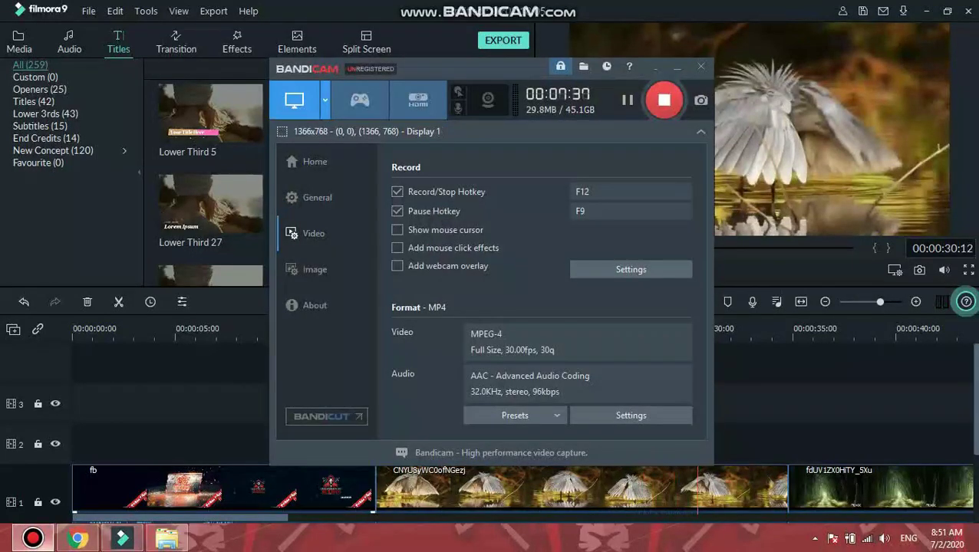
left_click(33, 537)
scroll(328, 184, "down", 5)
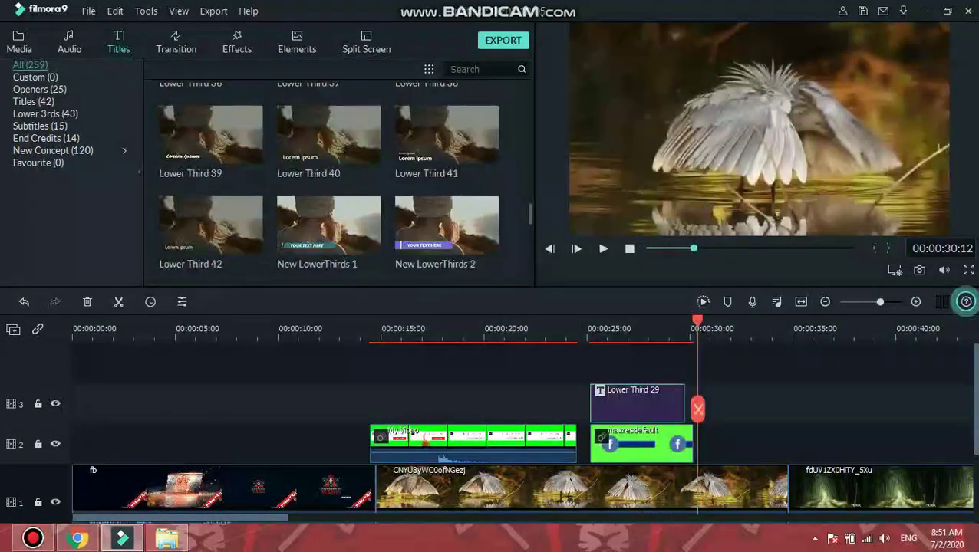
scroll(329, 184, "up", 5)
left_click(19, 42)
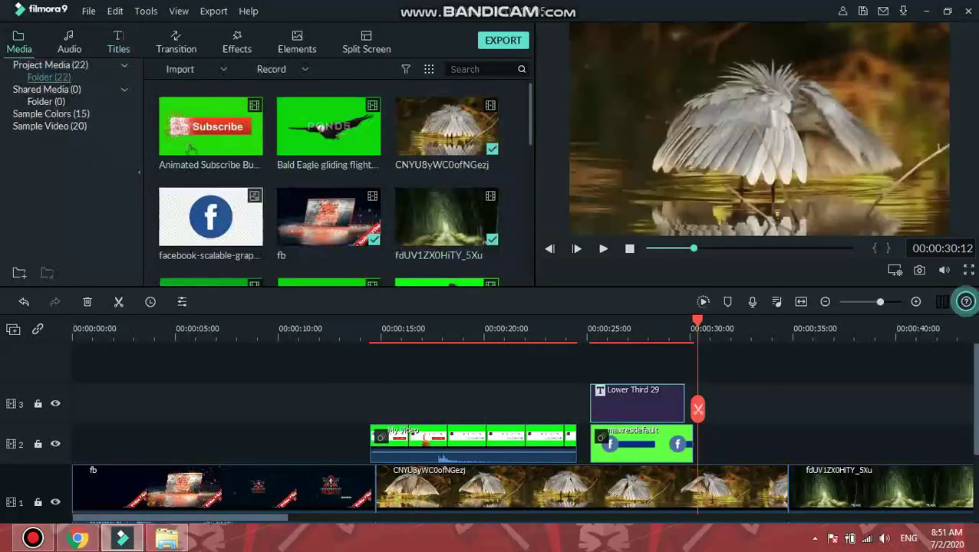
Drag maxresdefault (4) onto track 2 right after the Facebook banner.
mouse_move(446, 217)
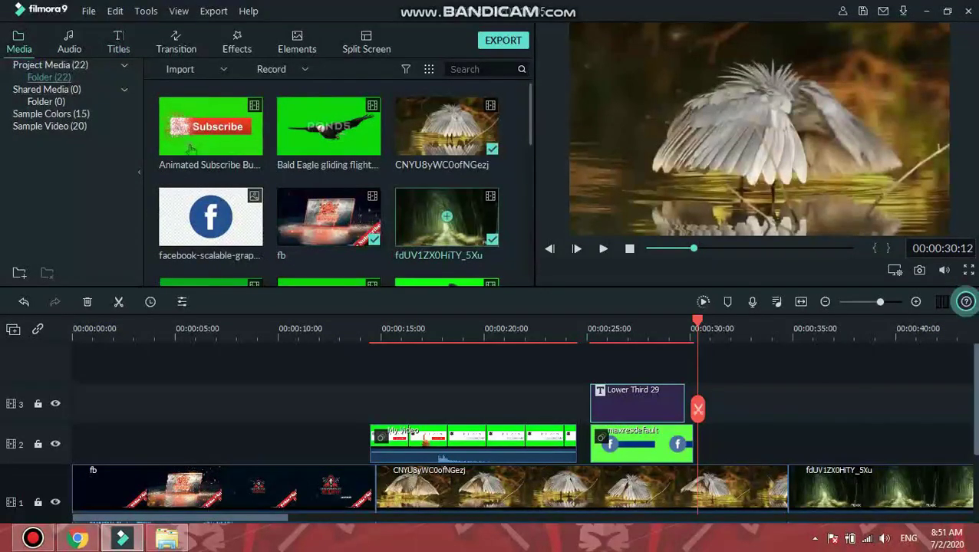
scroll(446, 216, "down", 3)
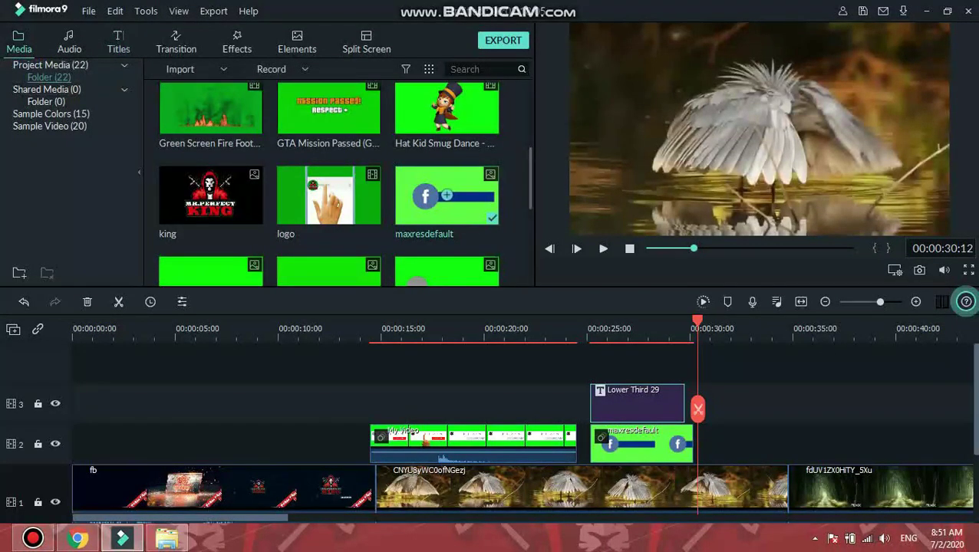
scroll(178, 276, "down", 4)
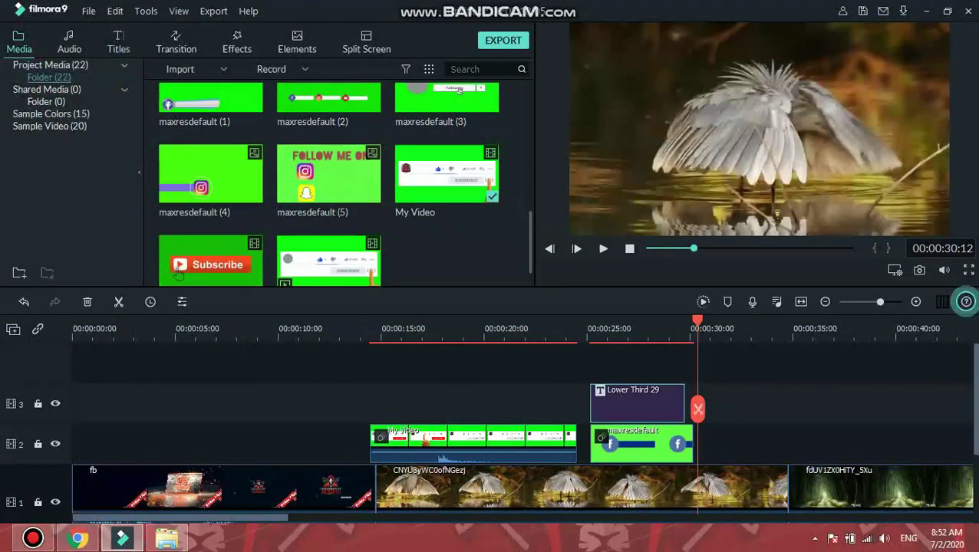
left_click_drag(180, 517, 234, 516)
left_click(33, 538)
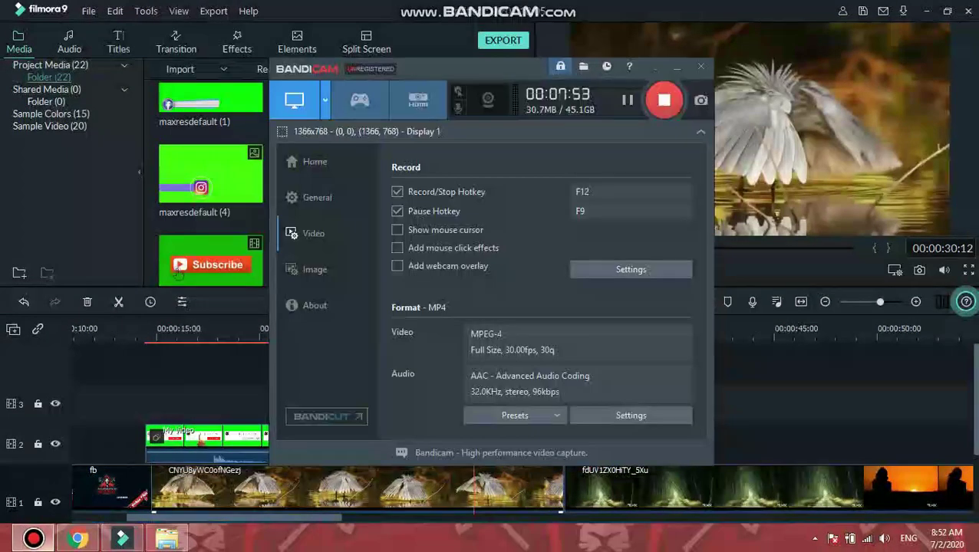
left_click(33, 538)
left_click_drag(211, 176, 491, 444)
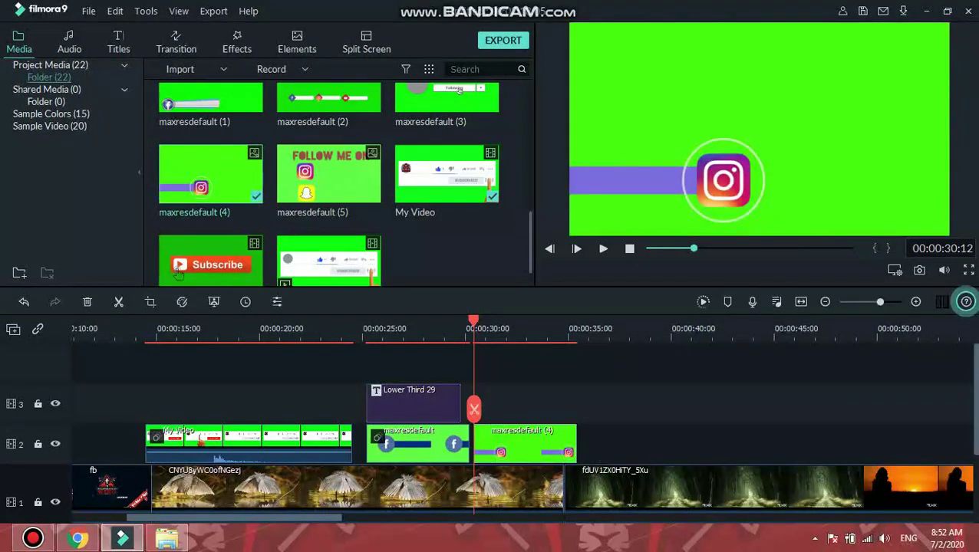
Enable Chroma Key on the Instagram banner, shrink it bottom-right, and raise Offset to 88.
double_click(491, 444)
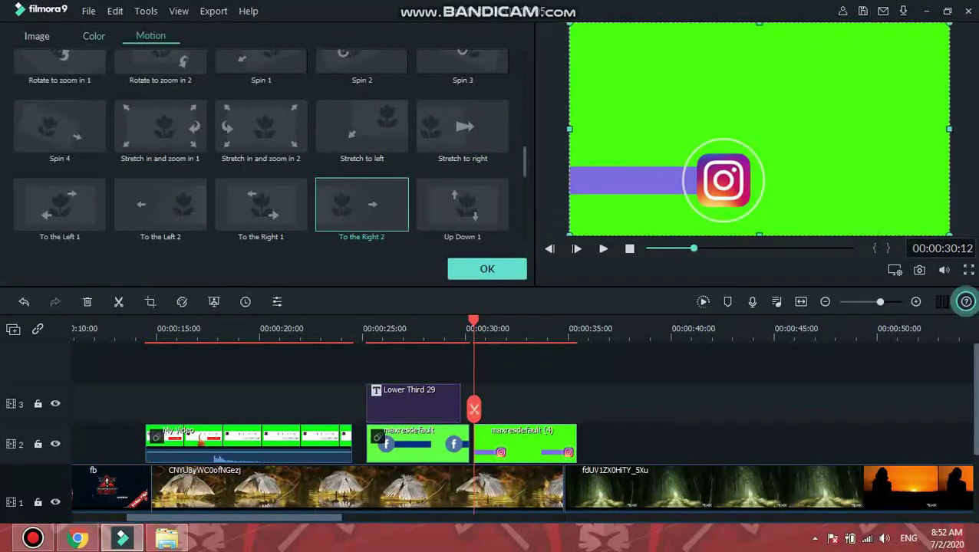
left_click(36, 35)
left_click(33, 104)
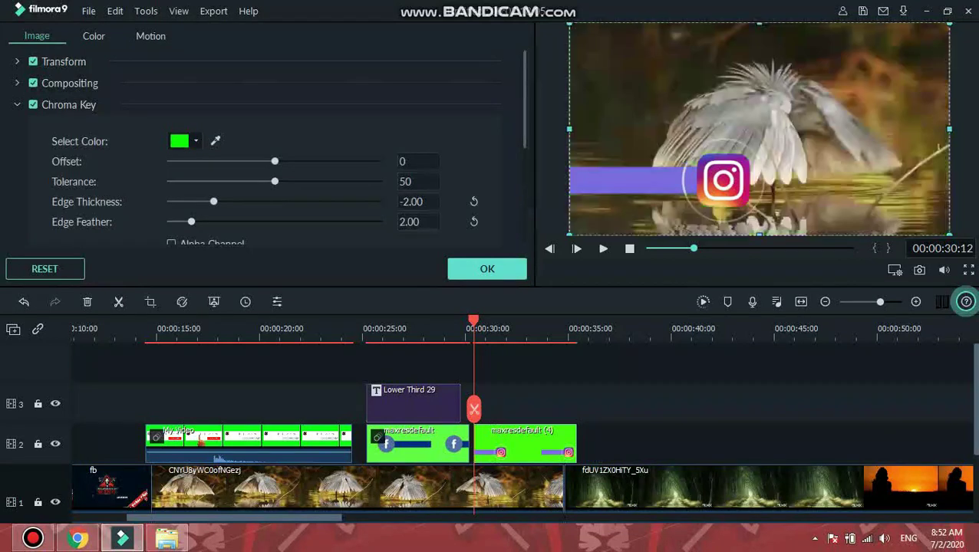
left_click_drag(570, 23, 693, 92)
left_click_drag(275, 161, 336, 161)
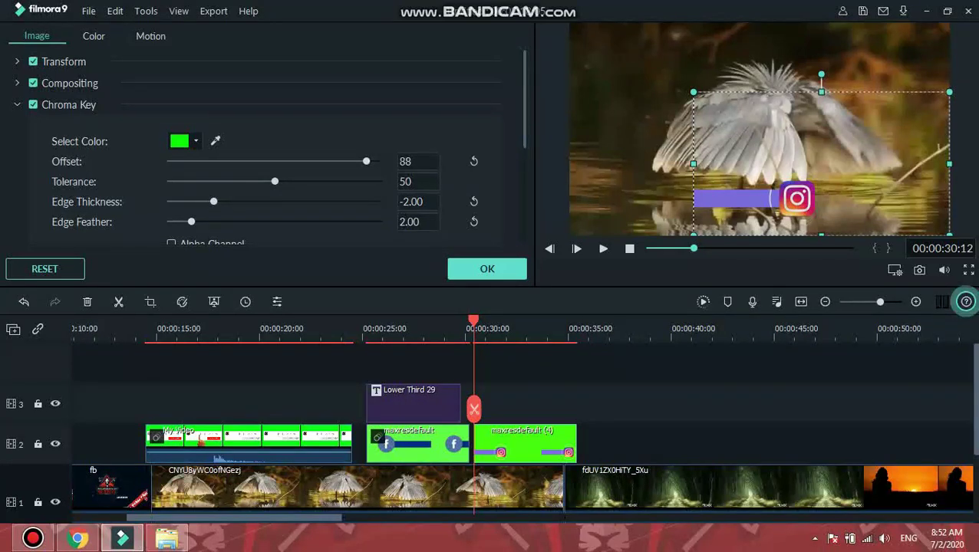
Move maxresdefault (4) to track 4 above Lower Third 29 and preview from 25 seconds.
left_click(487, 268)
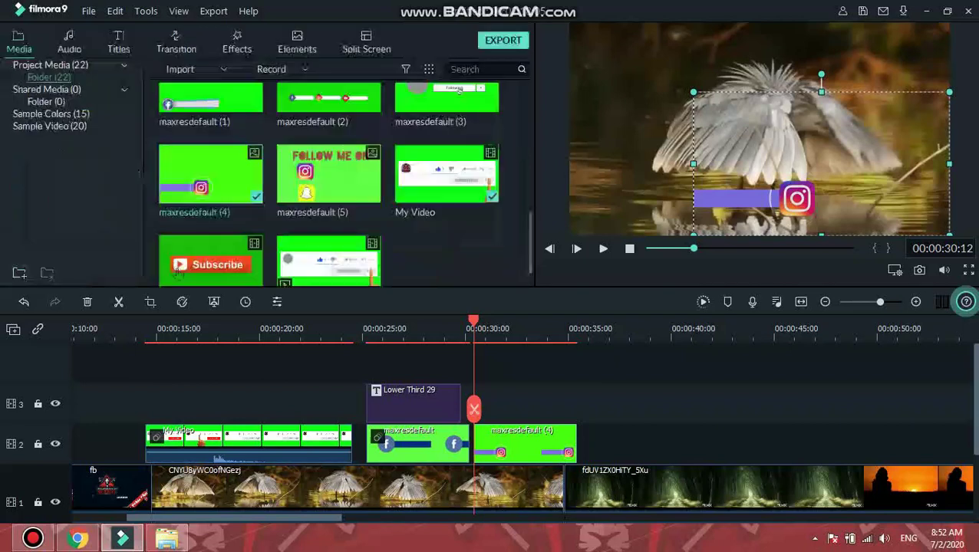
left_click_drag(525, 443, 421, 369)
left_click_drag(474, 410, 365, 409)
key("space")
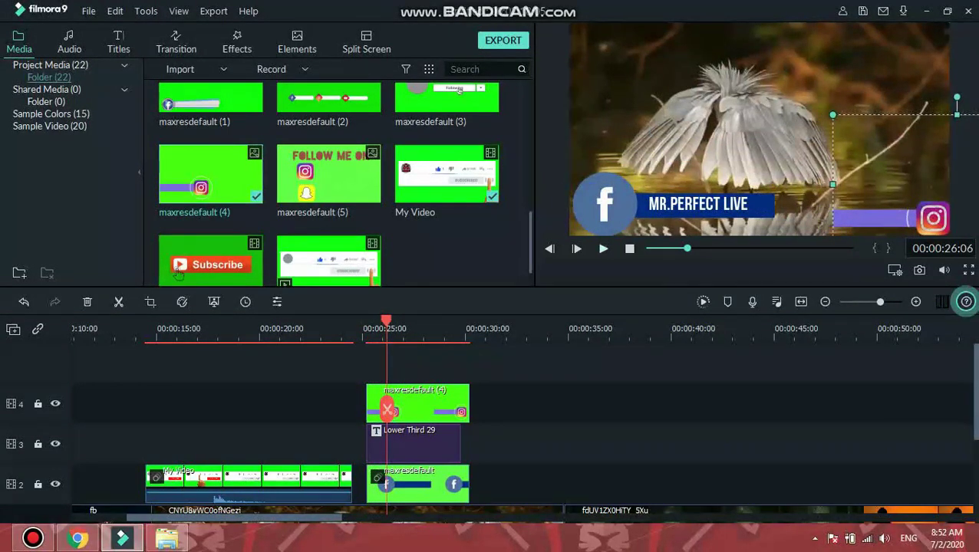
left_click(603, 249)
Preview Stretch in, Tiny zoom, Fly in, Expansion, Zoom in and Zoom out on the Instagram banner, then confirm.
double_click(429, 403)
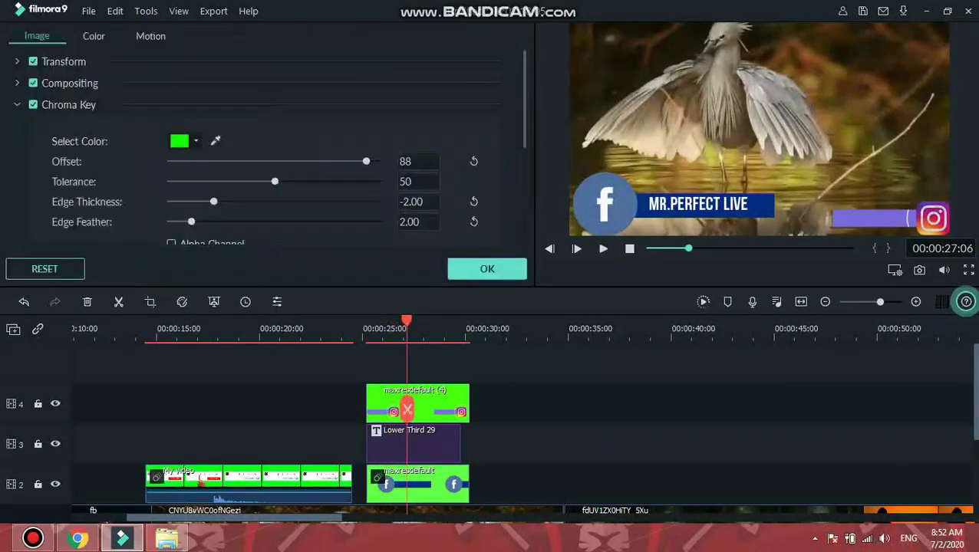
left_click(151, 36)
scroll(261, 146, "down", 5)
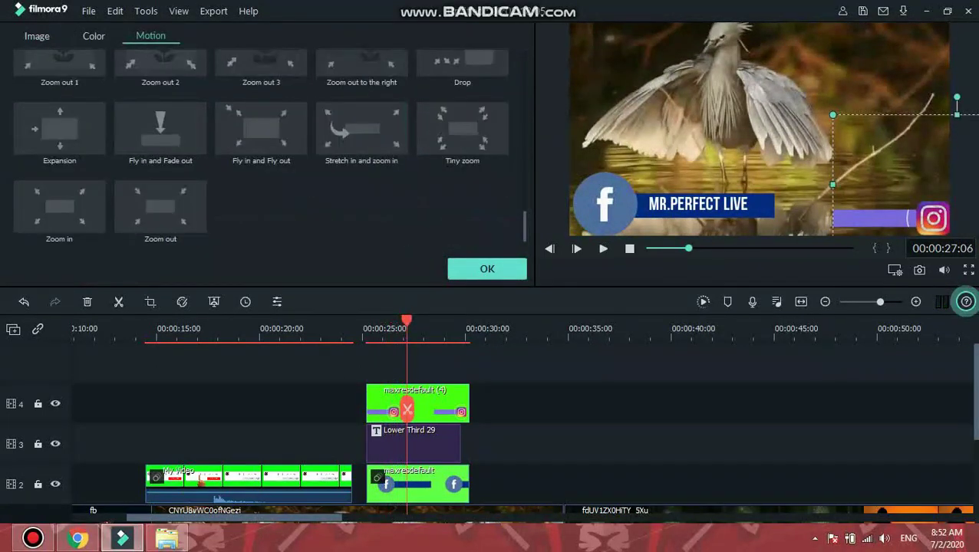
left_click(362, 129)
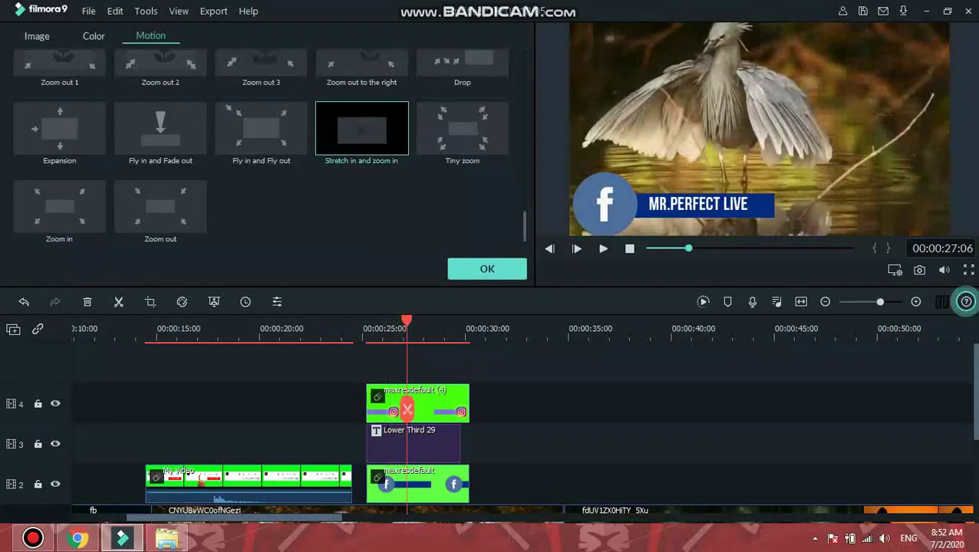
left_click(461, 128)
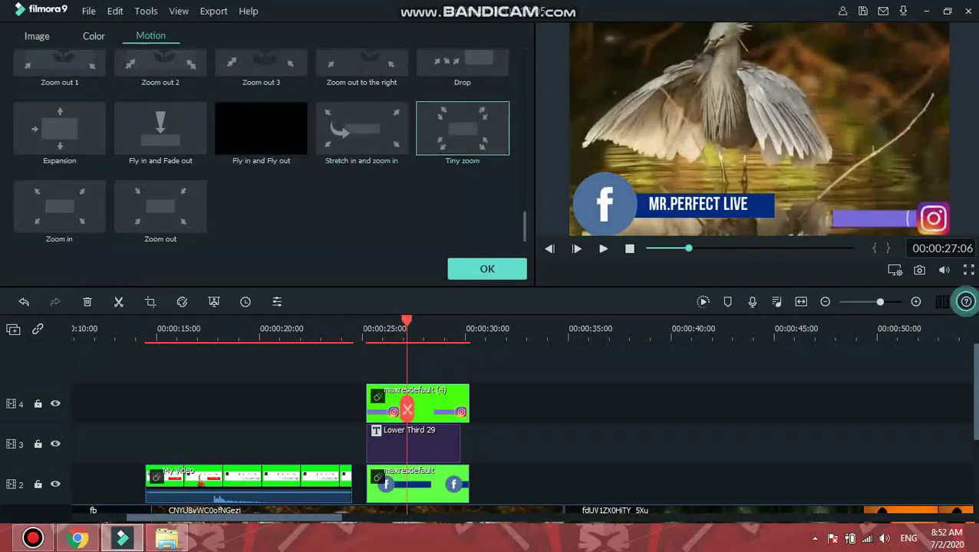
left_click(261, 128)
left_click(160, 128)
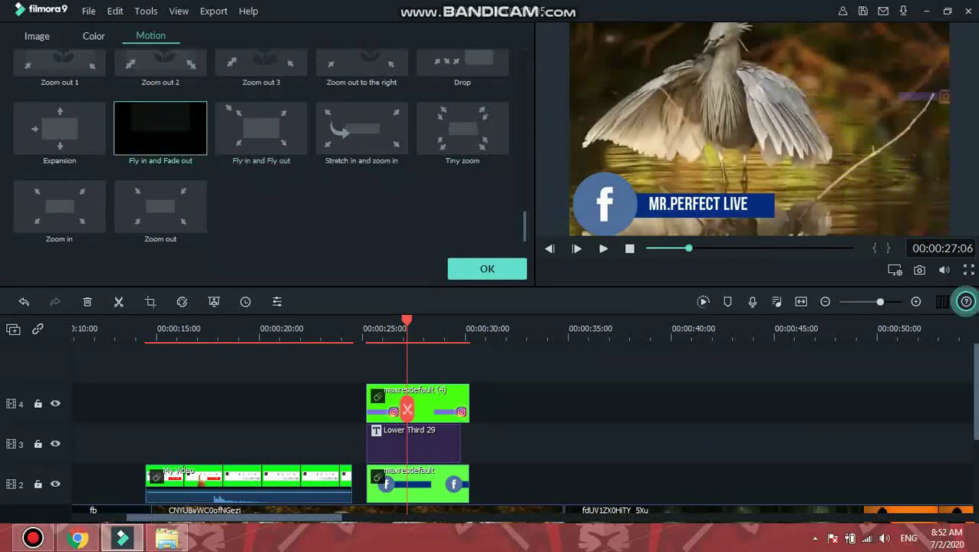
left_click(59, 129)
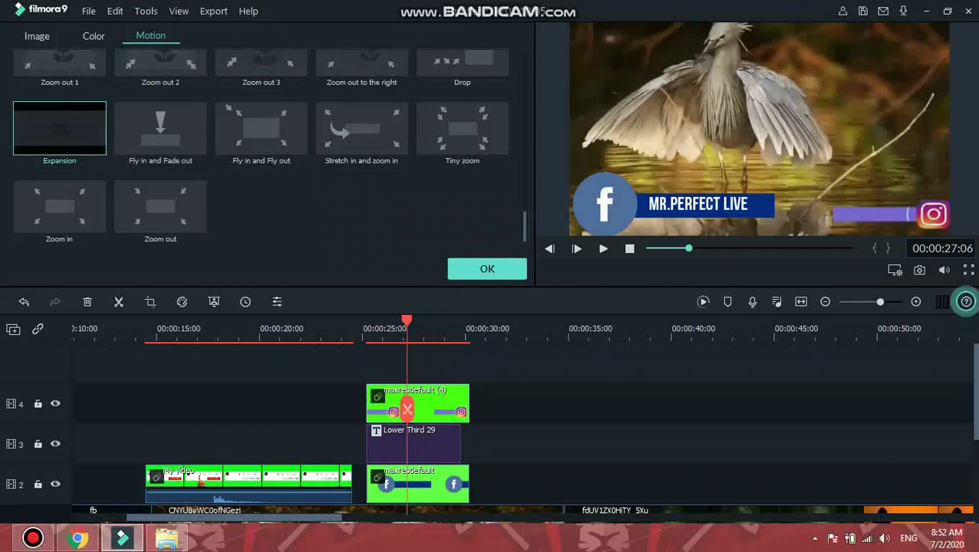
left_click(59, 206)
left_click(161, 205)
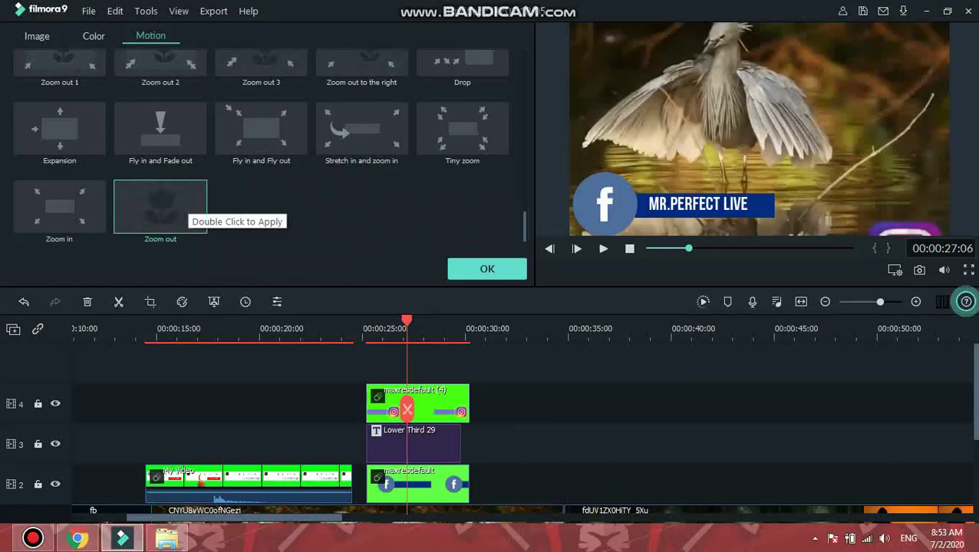
scroll(172, 192, "up", 3)
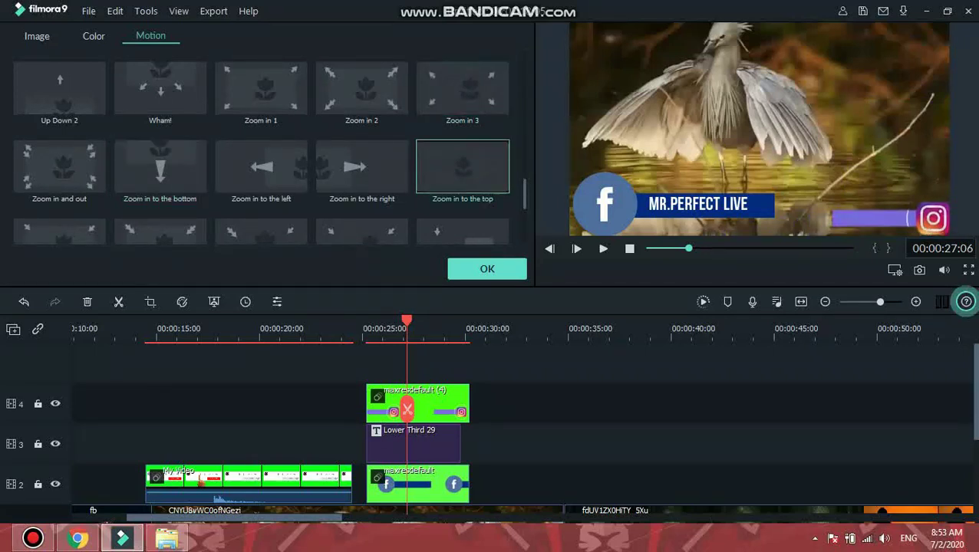
left_click(487, 268)
key("space")
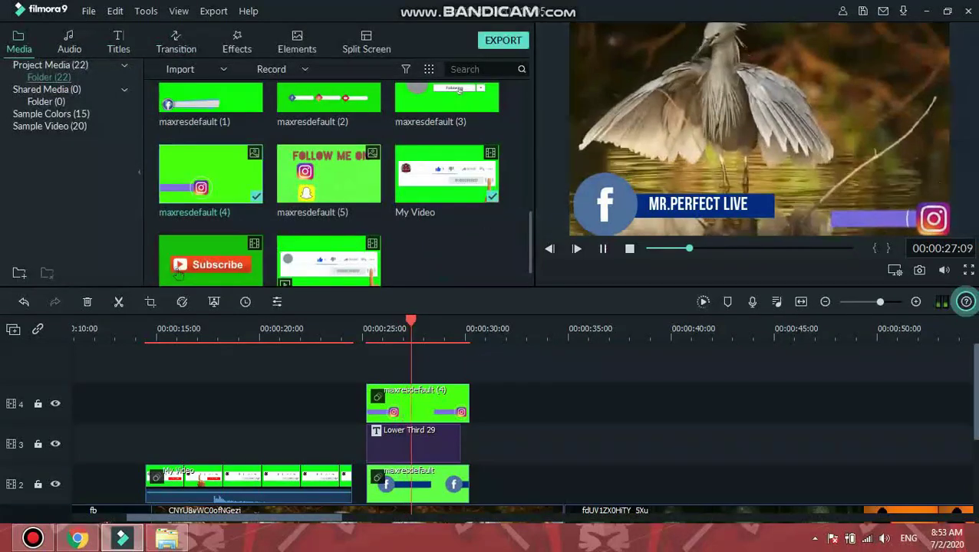
key("ctrl+minus")
key("ctrl+minus")
key("ctrl+plus")
key("ctrl+plus")
key("ctrl+plus")
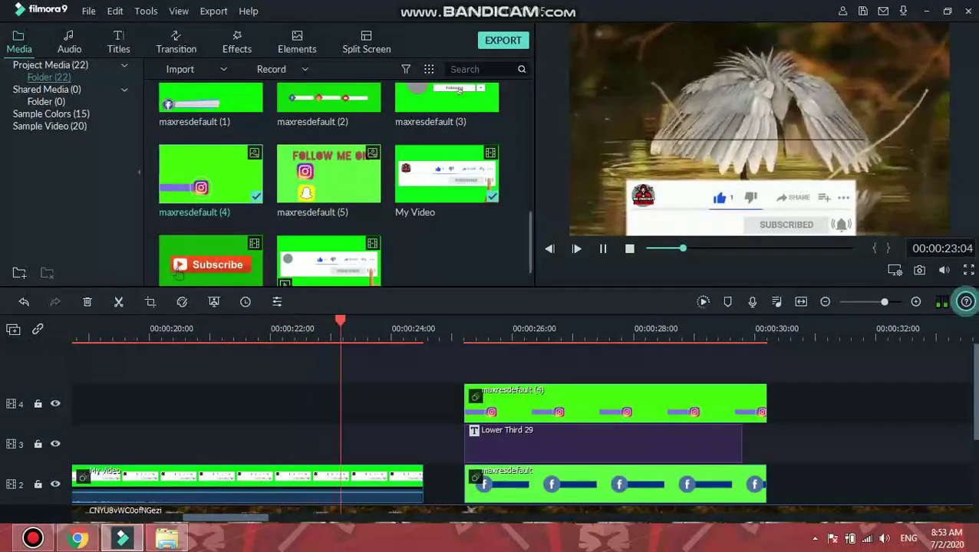
key("ctrl+minus")
key("ctrl+minus")
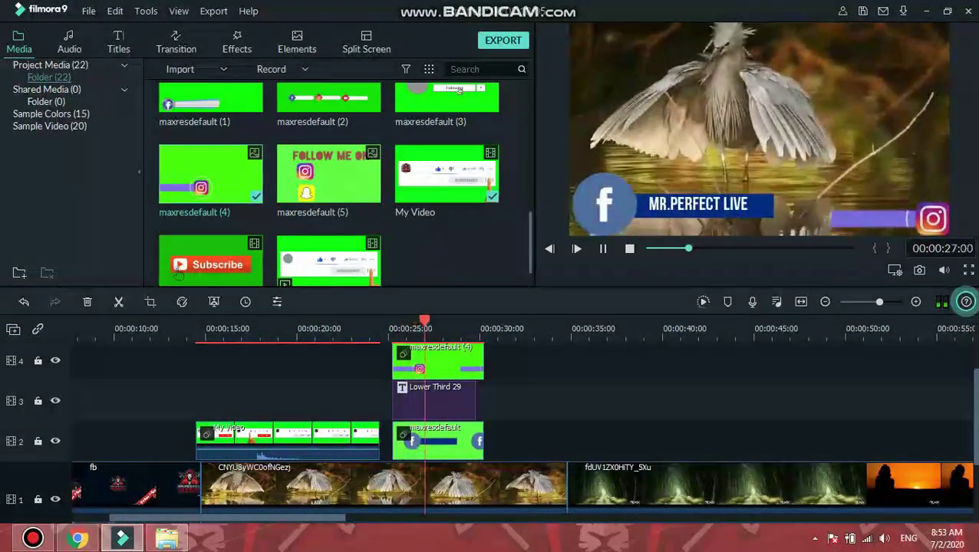
key("space")
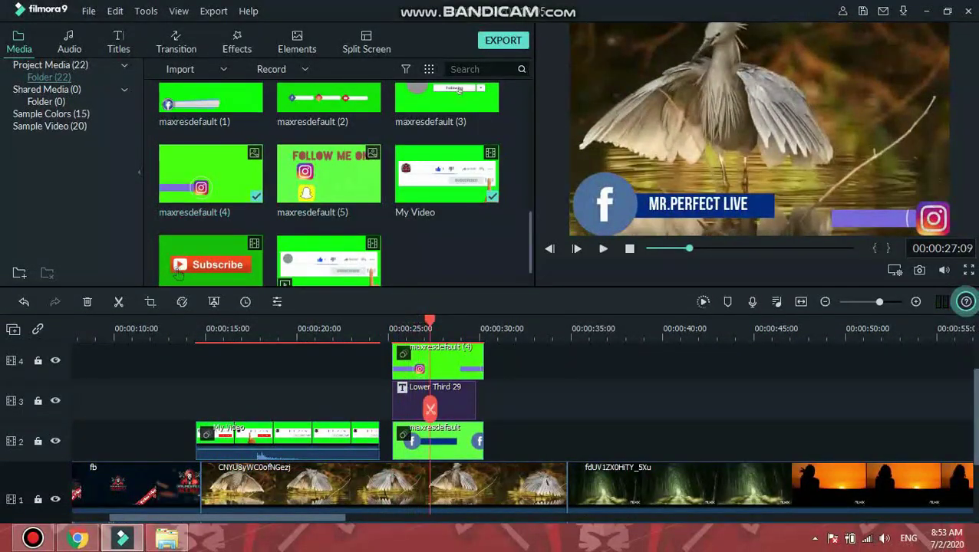
key("alt+3")
Preview Lower Third 35, then add Lower Third 38 at the playhead on new track 5.
scroll(328, 215, "down", 5)
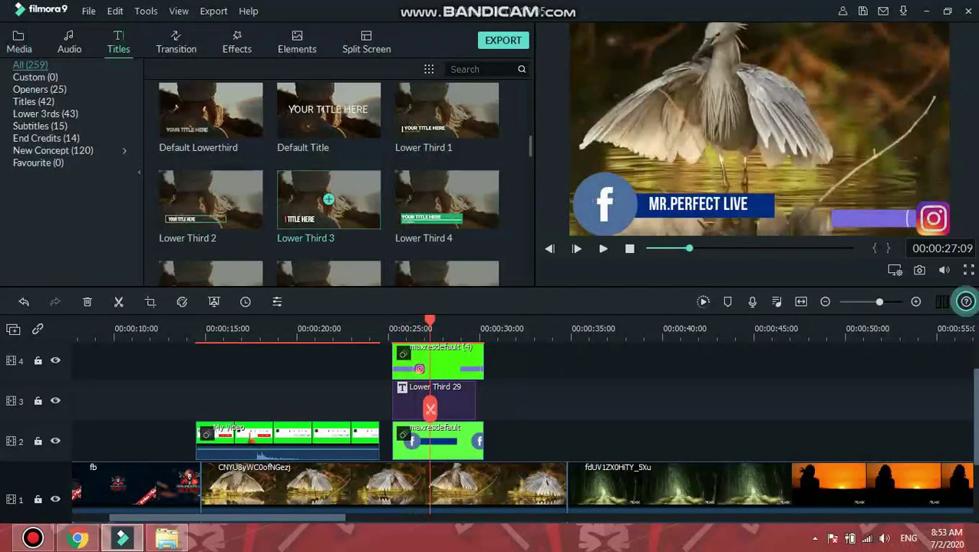
scroll(208, 207, "down", 10)
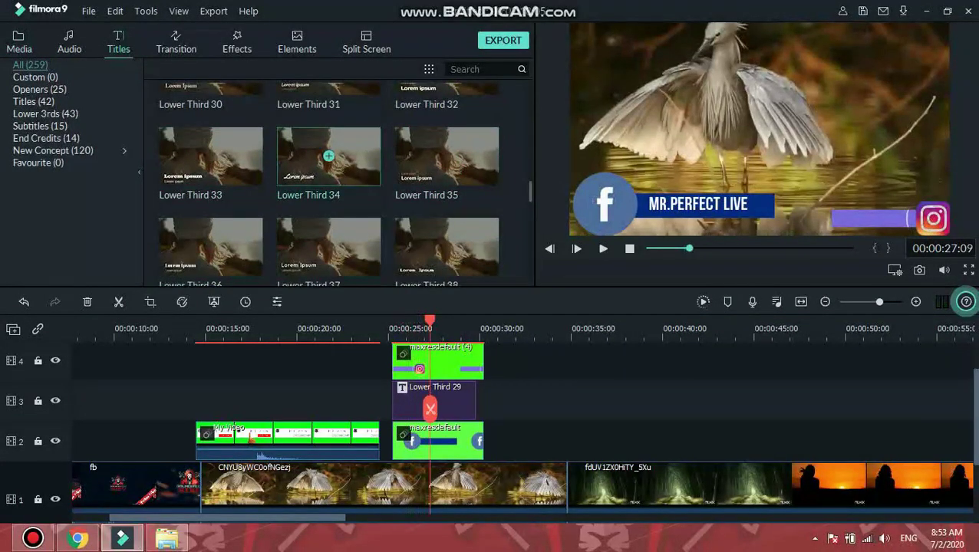
scroll(447, 191, "down", 3)
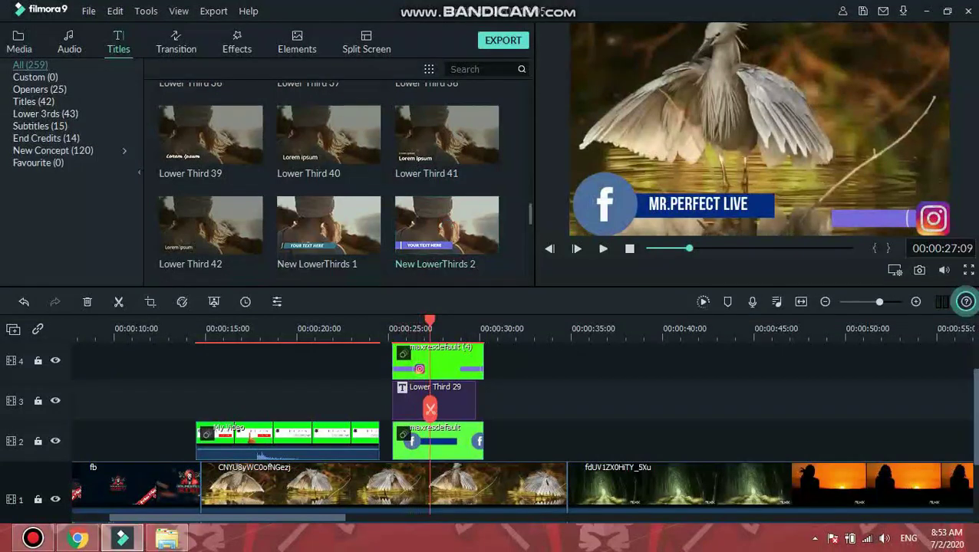
scroll(328, 247, "up", 3)
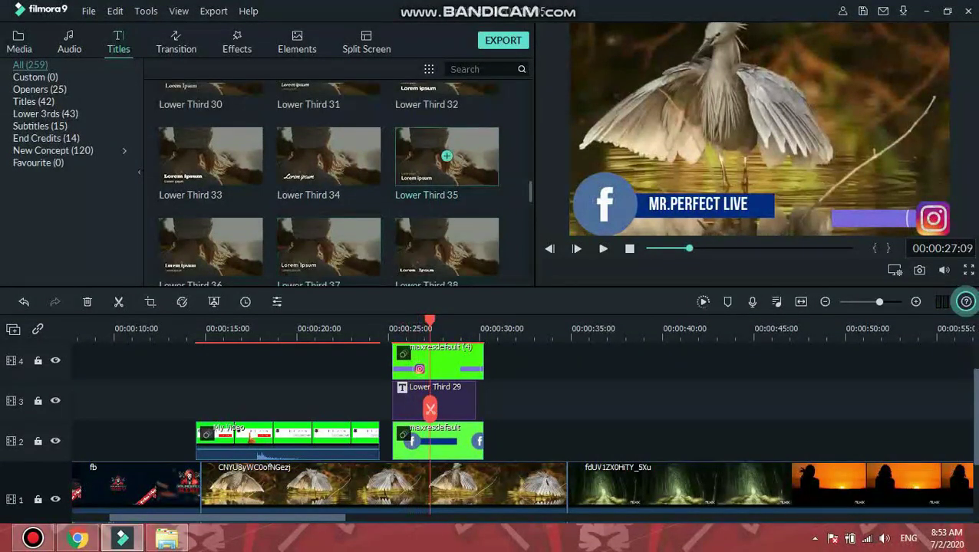
left_click(446, 156)
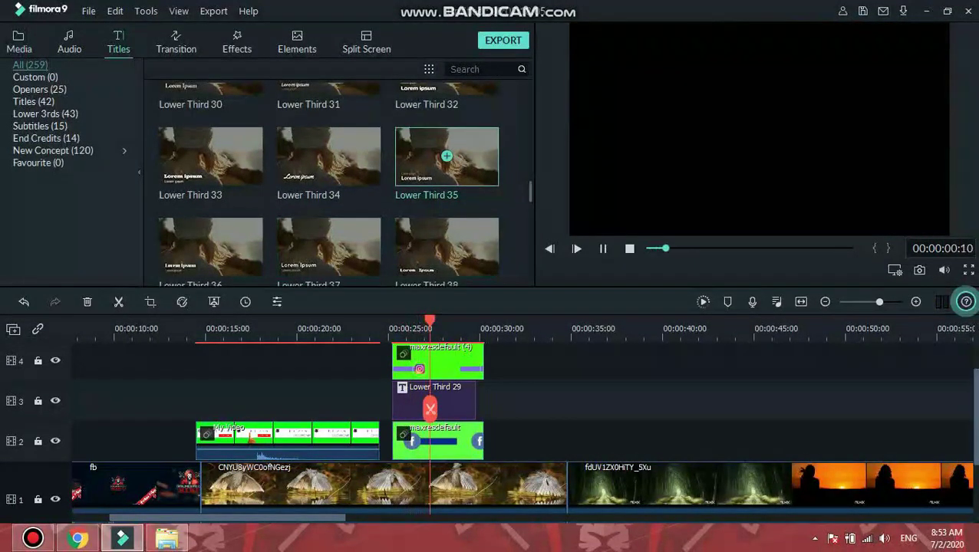
left_click(447, 247)
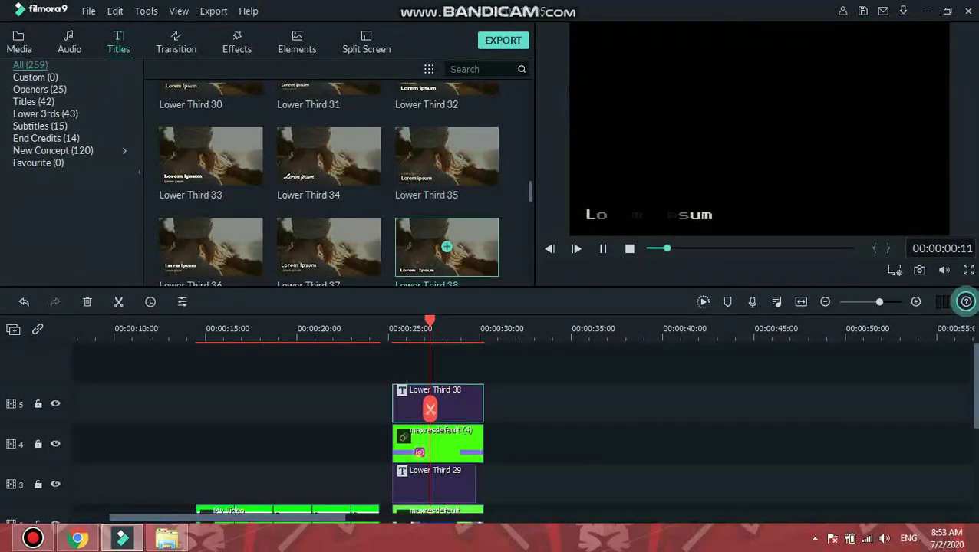
Replace the Lorem Ipsum placeholder with 'MR.Perfect Live' and narrow the text box.
left_click_drag(303, 132, 242, 131)
right_click(322, 147)
left_click(344, 179)
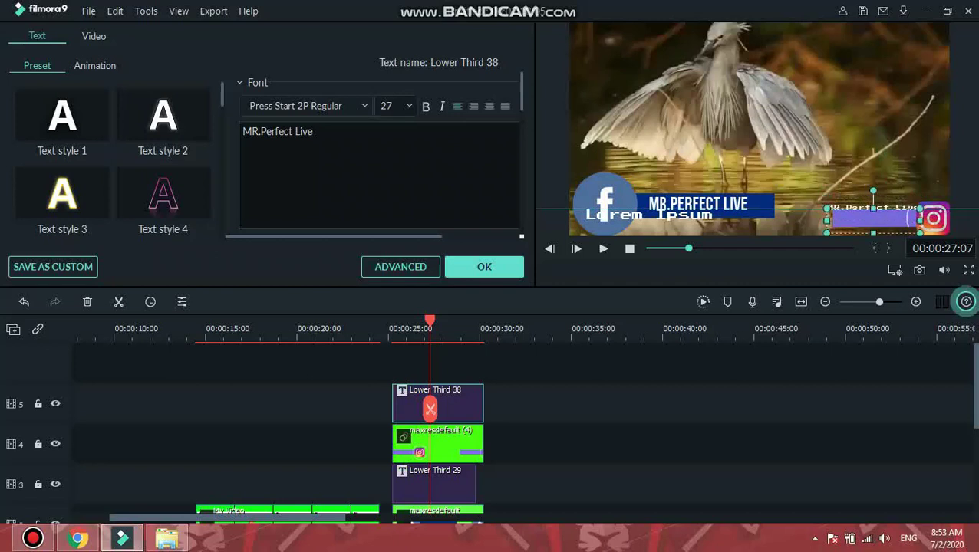
left_click_drag(919, 218, 910, 219)
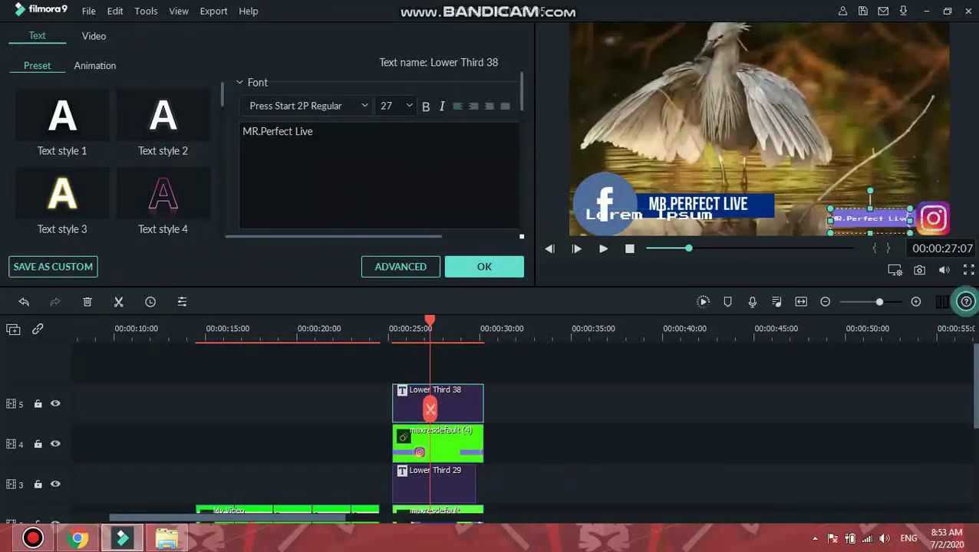
Apply the pink Text style 4 to the title and confirm the edits.
left_click(933, 219)
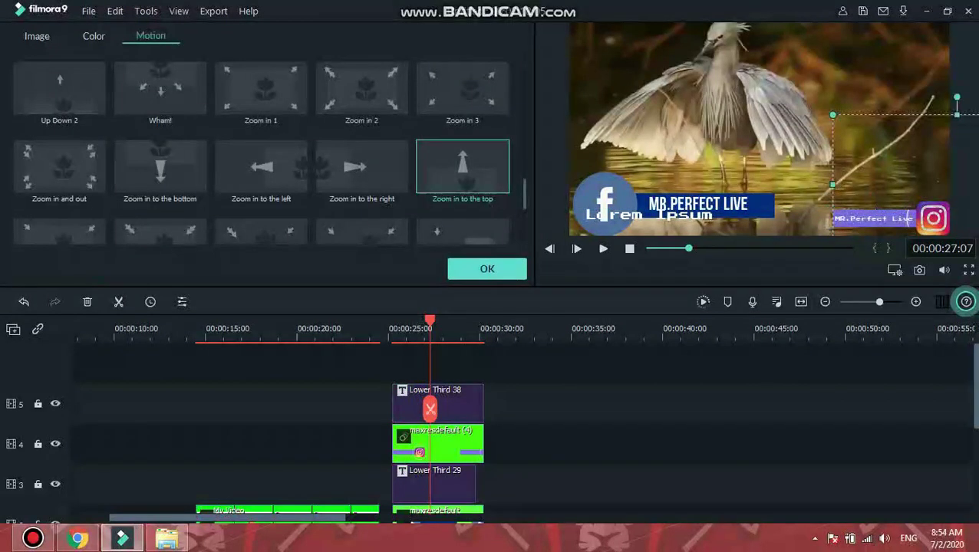
left_click(874, 219)
scroll(63, 188, "down", 6)
scroll(63, 188, "down", 2)
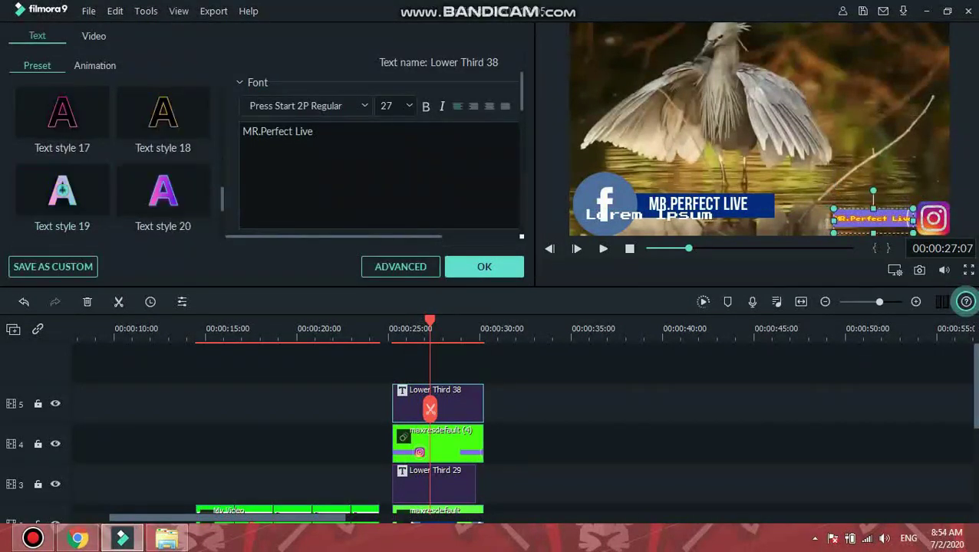
scroll(163, 192, "up", 8)
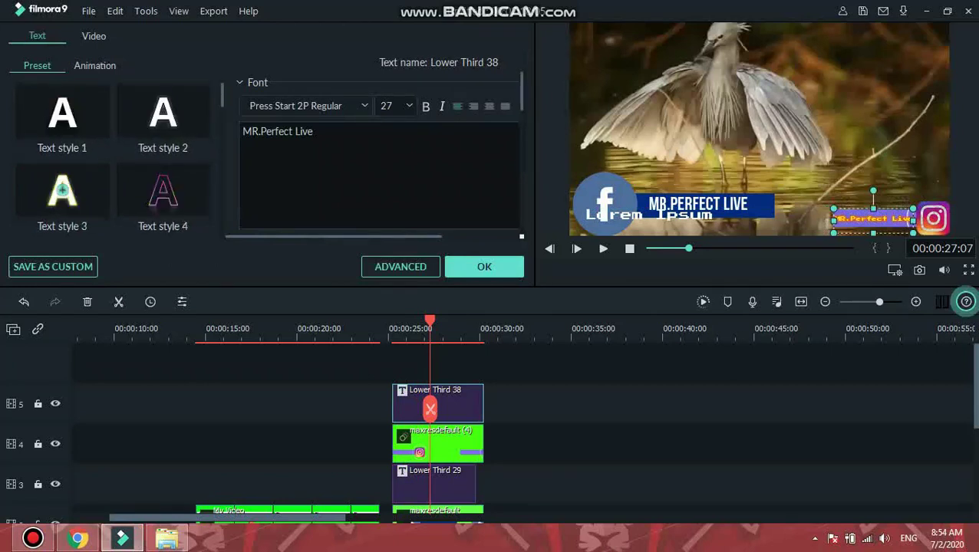
left_click(163, 192)
scroll(162, 192, "down", 2)
scroll(163, 192, "down", 6)
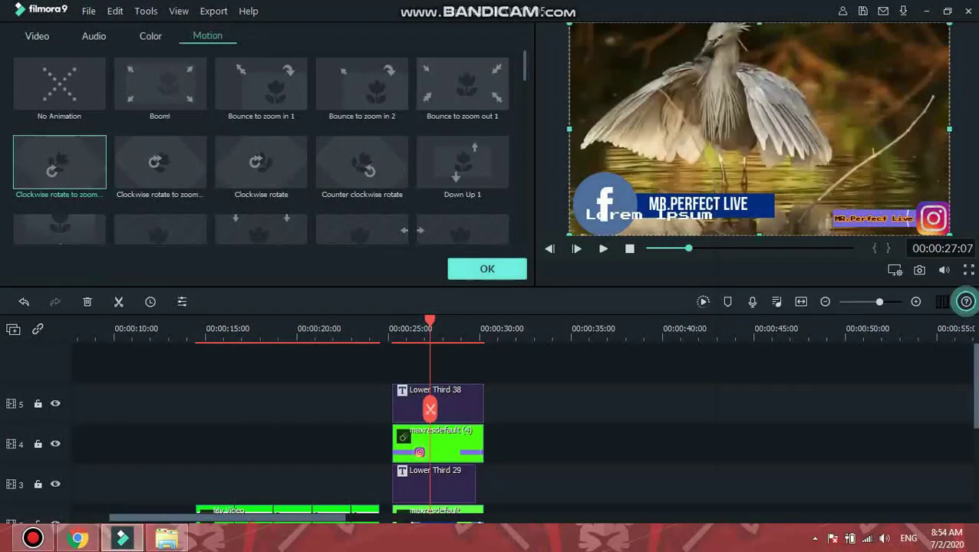
left_click(487, 268)
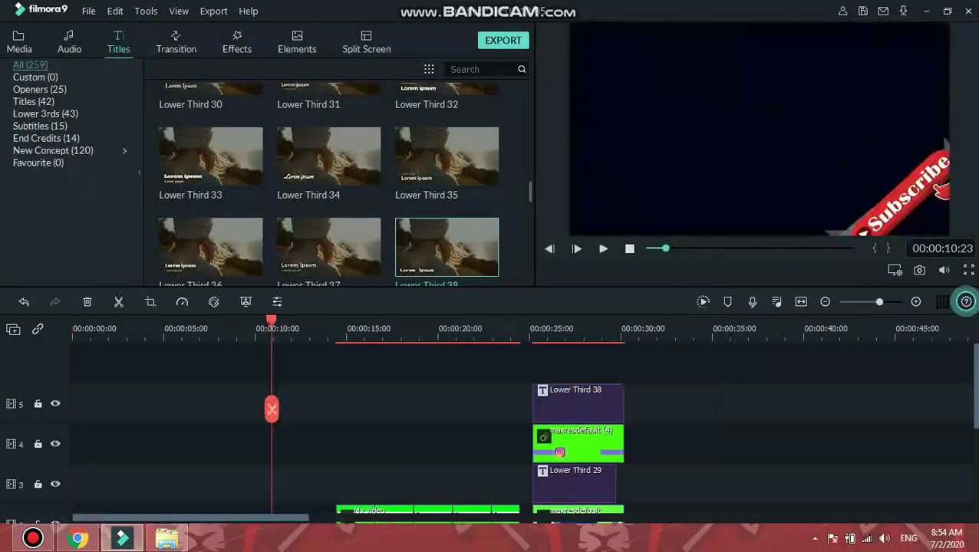
Review playback, then delete the Lower Third 38 title and the Instagram overlay clip.
key("space")
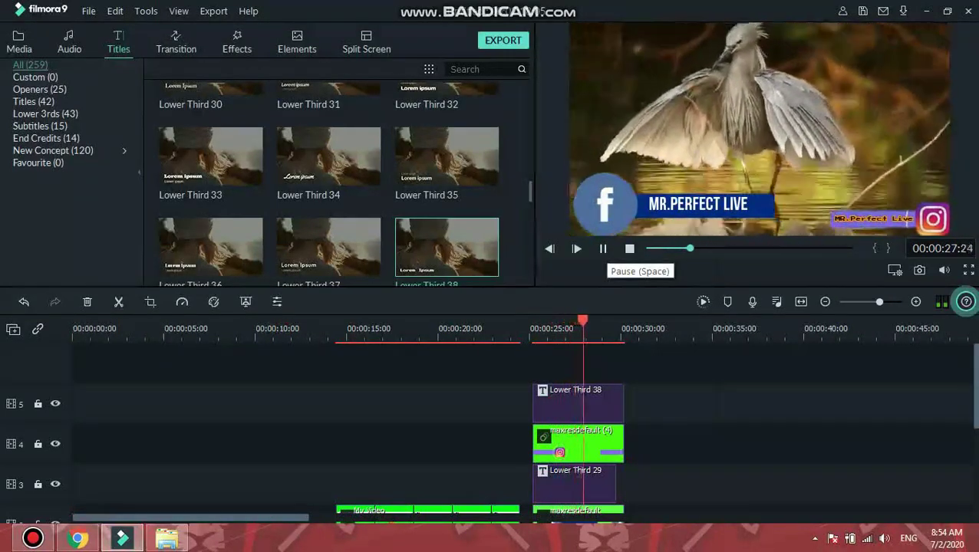
left_click(610, 407)
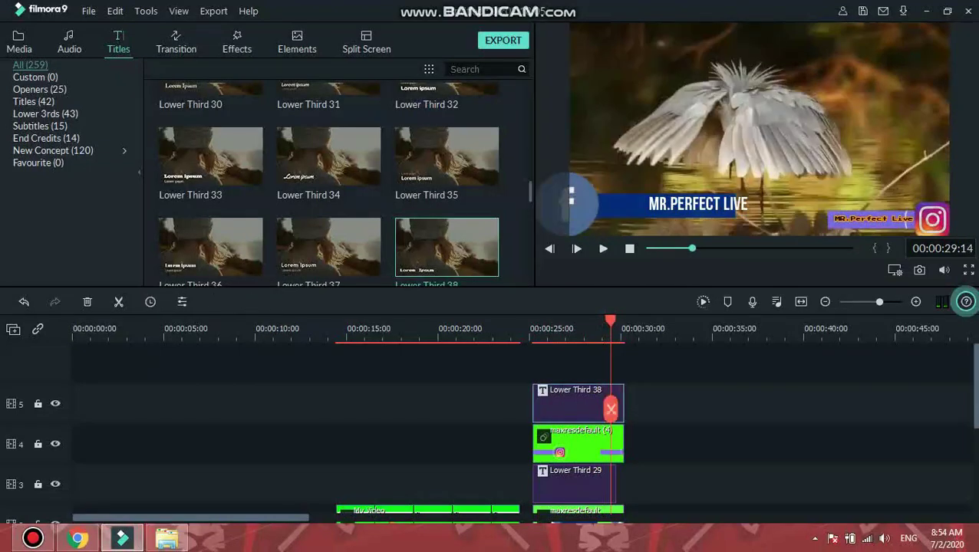
key("Delete")
key("Delete")
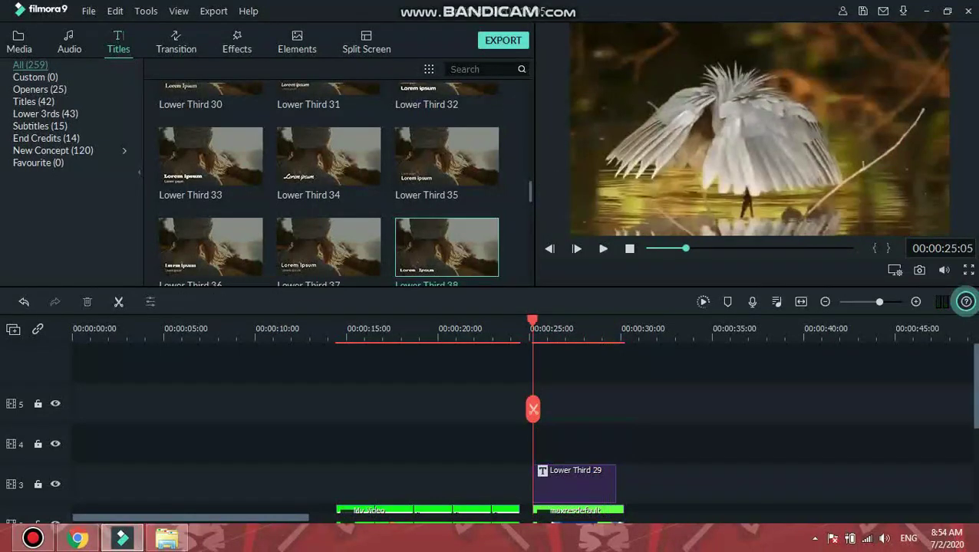
Switch to the project media library.
scroll(330, 185, "down", 10)
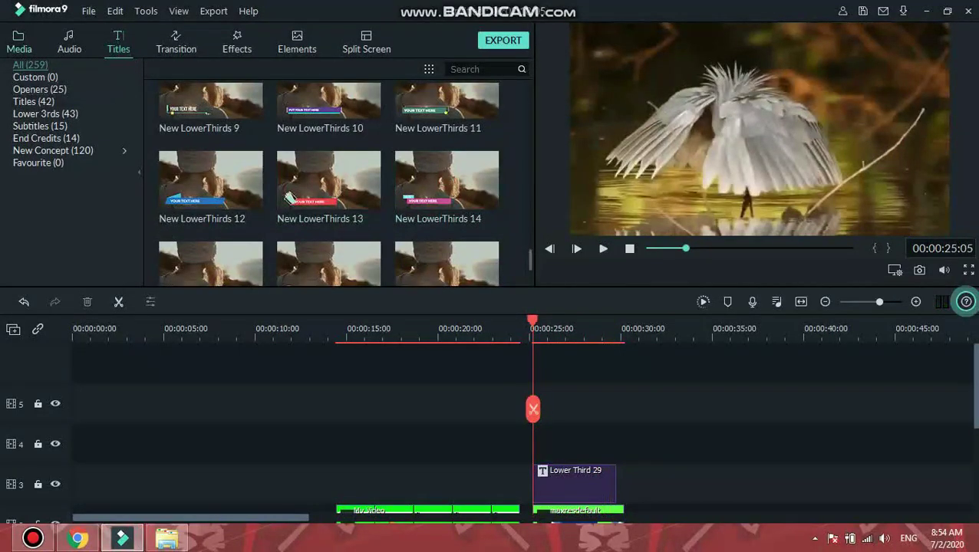
left_click(19, 42)
scroll(178, 275, "down", 3)
scroll(178, 274, "up", 6)
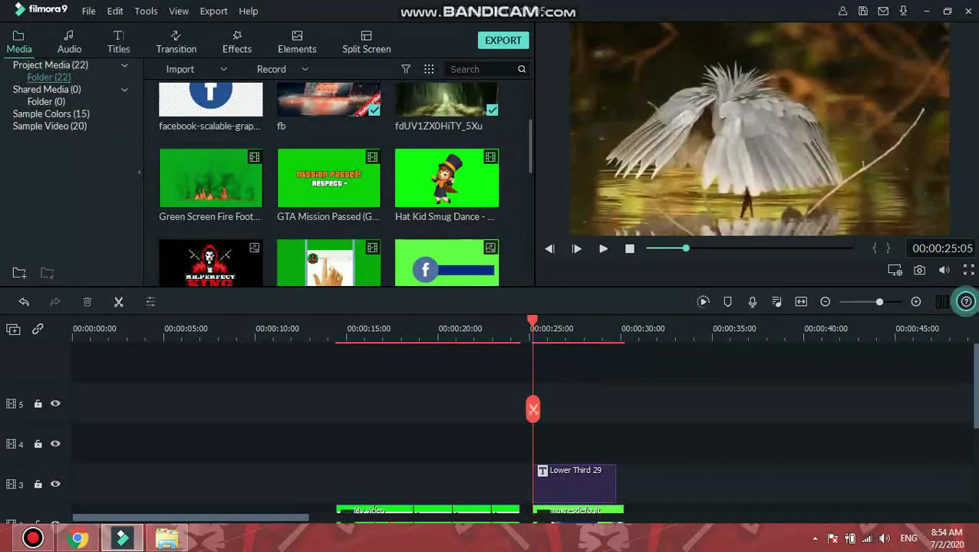
Drop the Hat Kid Smug Dance clip on track 2 after the Facebook banner and preview it.
scroll(522, 453, "down", 1)
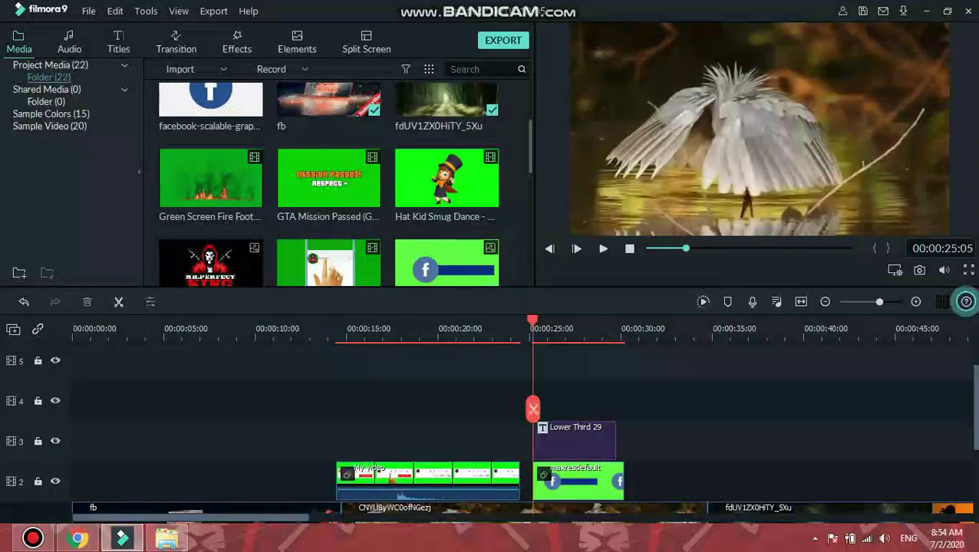
scroll(532, 409, "down", 2)
key("space")
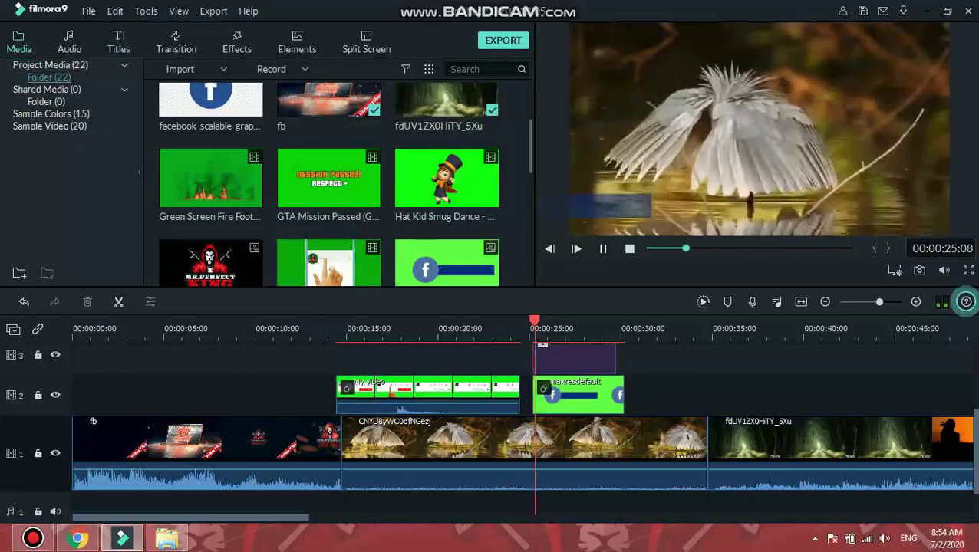
key("space")
scroll(453, 165, "down", 3)
scroll(447, 160, "up", 3)
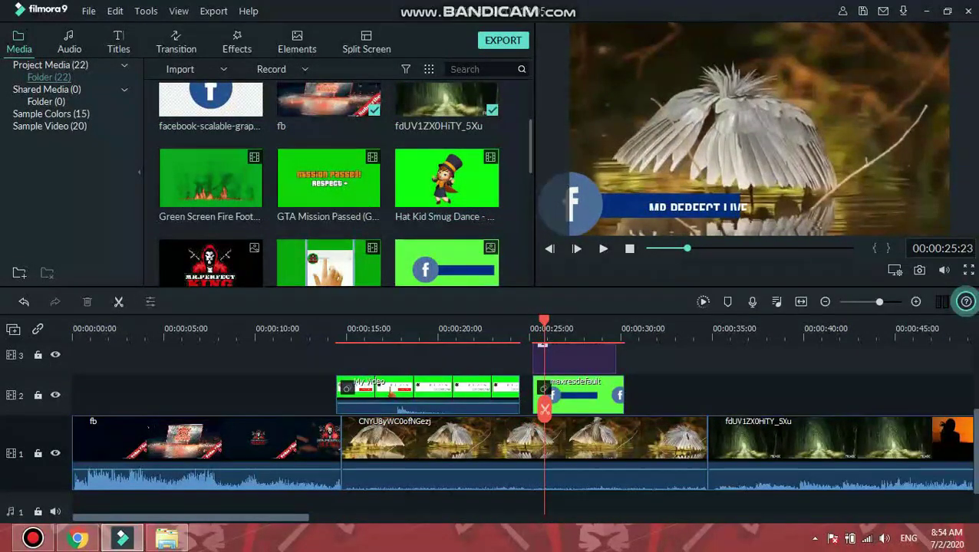
left_click_drag(447, 178, 687, 395)
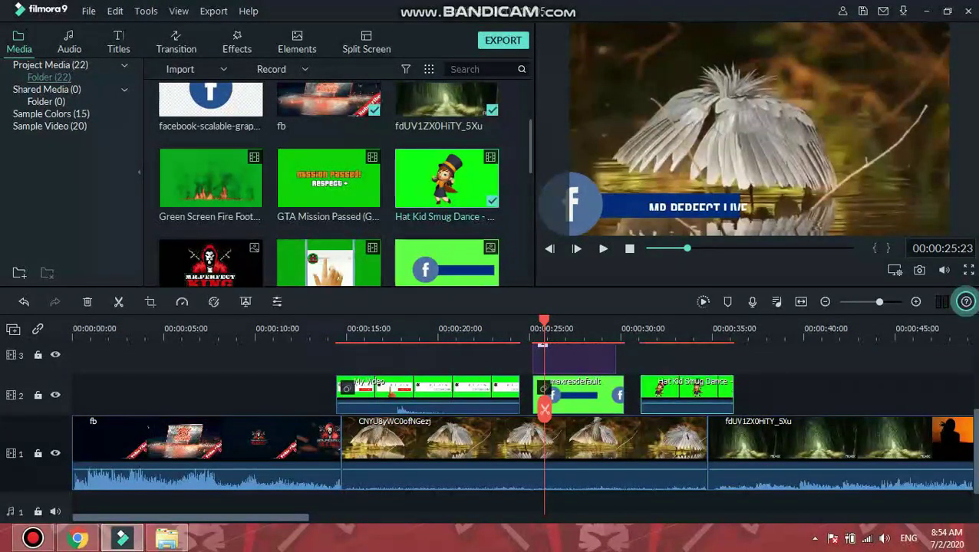
left_click(603, 248)
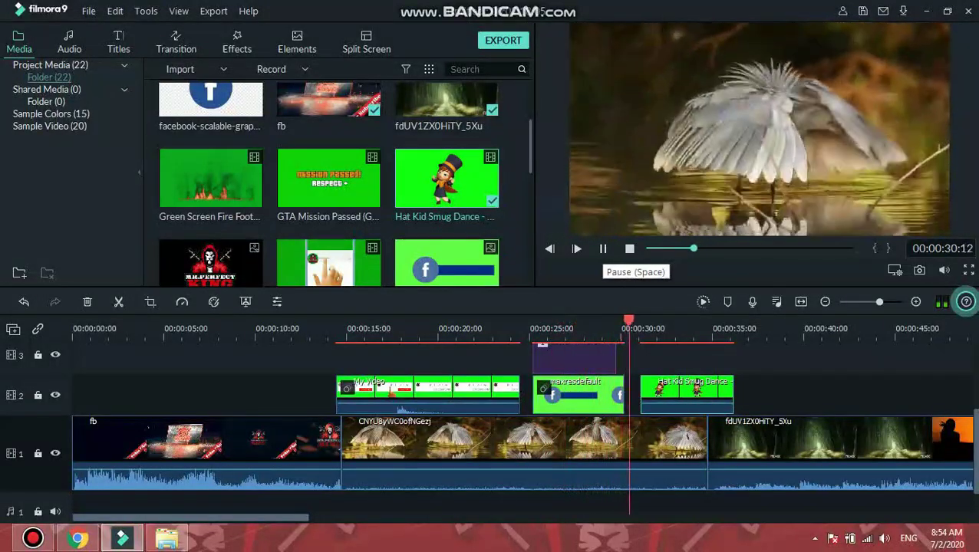
left_click(603, 248)
Enable Chroma Key on the Hat Kid clip and fine-tune its offset.
double_click(725, 399)
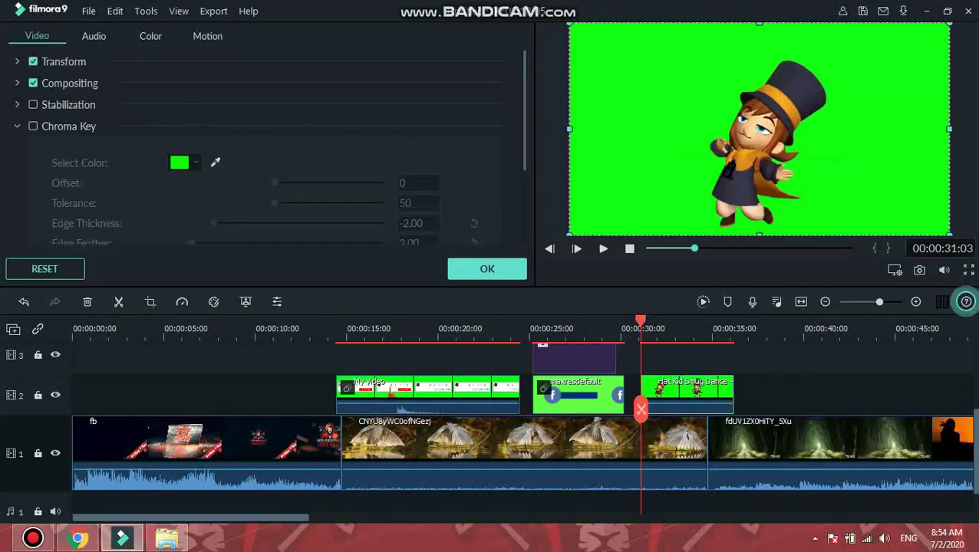
left_click(33, 126)
left_click_drag(293, 182, 339, 182)
mouse_move(267, 183)
left_mouse_down()
mouse_move(250, 183)
mouse_move(290, 183)
mouse_move(270, 183)
left_mouse_up()
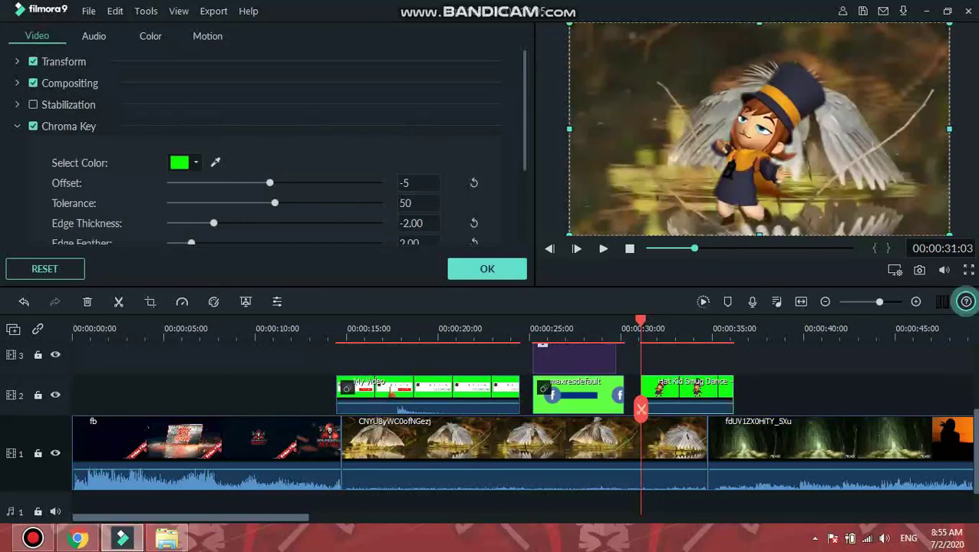
left_click_drag(271, 182, 272, 182)
left_click(488, 269)
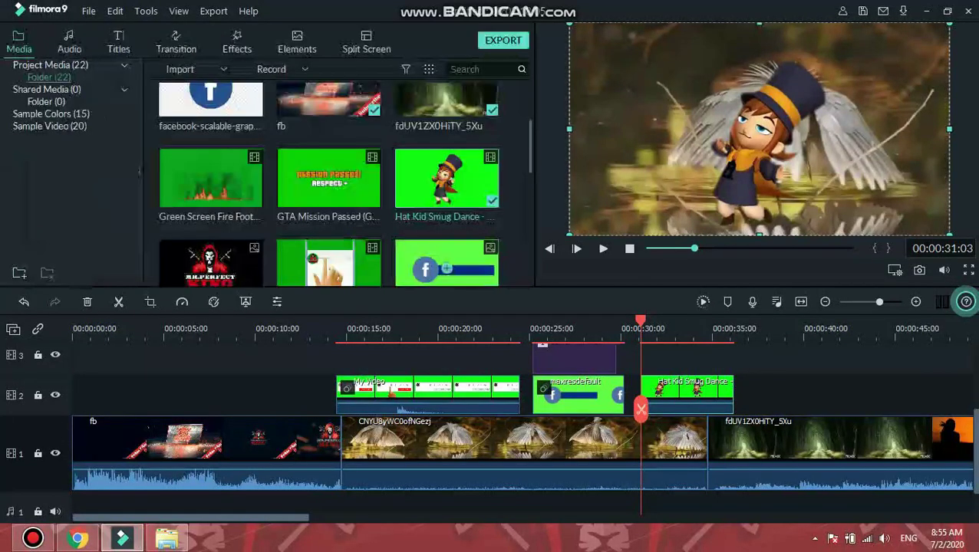
Shrink the Hat Kid overlay toward the bottom-right corner, refine the offset, and review it.
left_click_drag(570, 23, 712, 101)
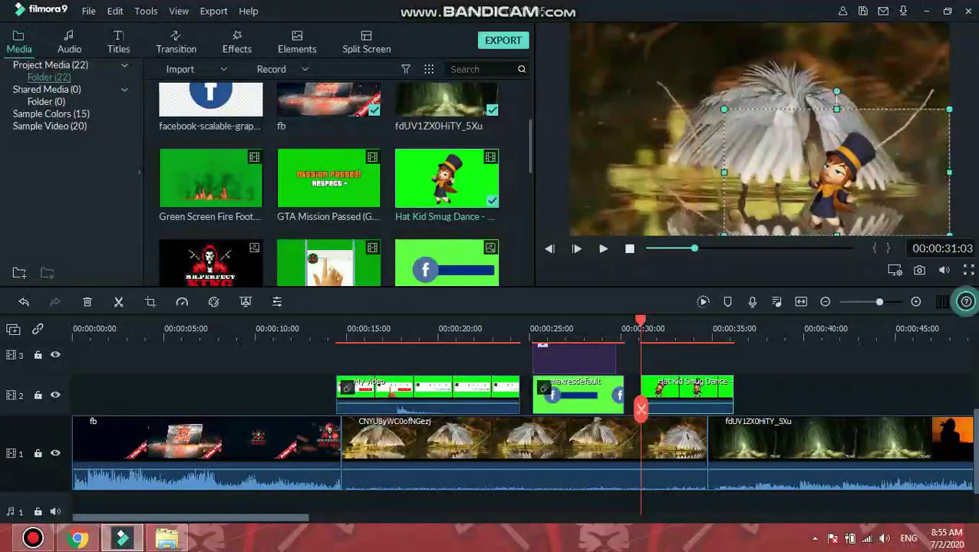
left_click(603, 248)
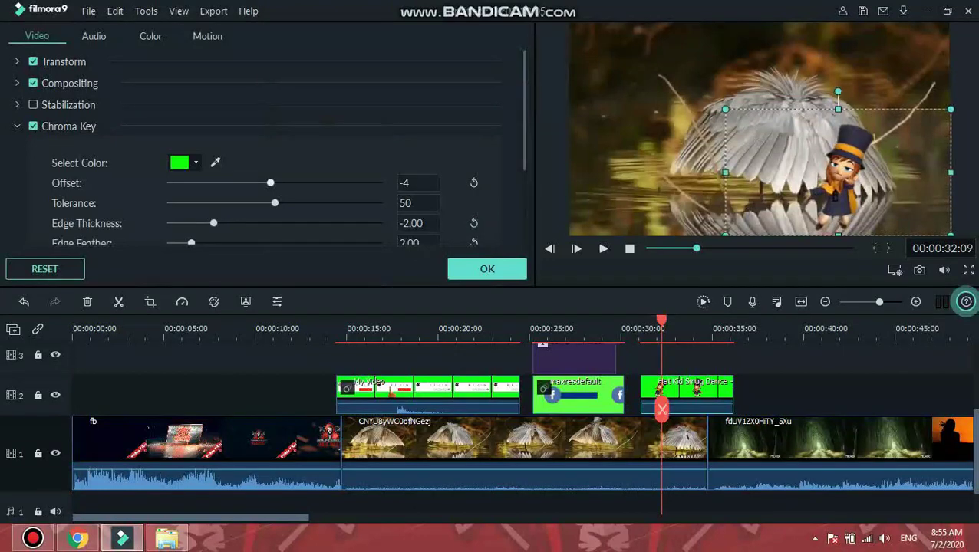
left_click_drag(270, 183, 274, 182)
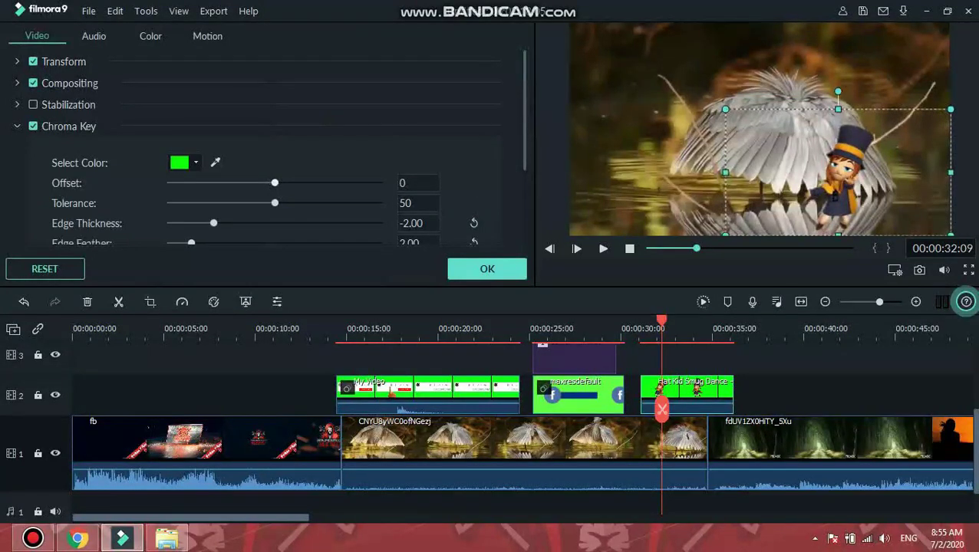
left_click(487, 268)
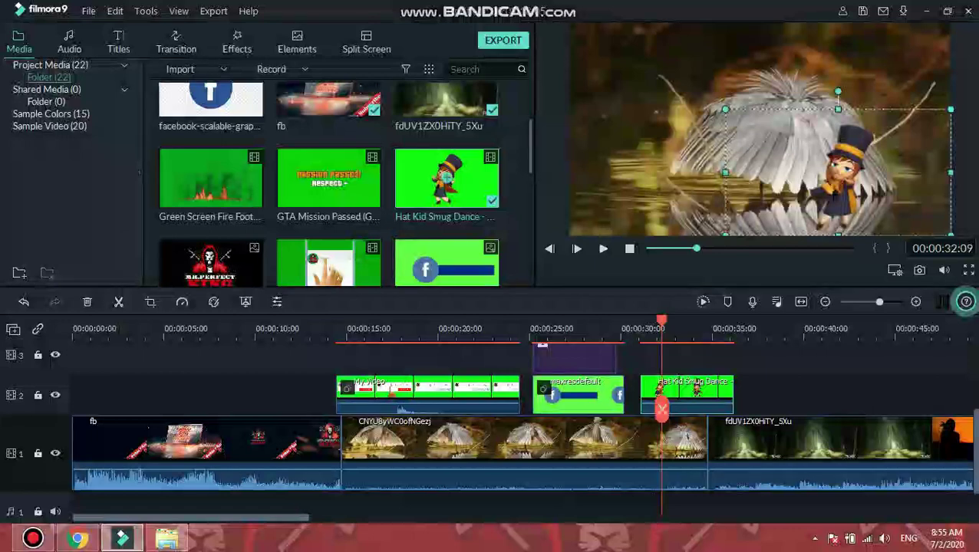
key("space")
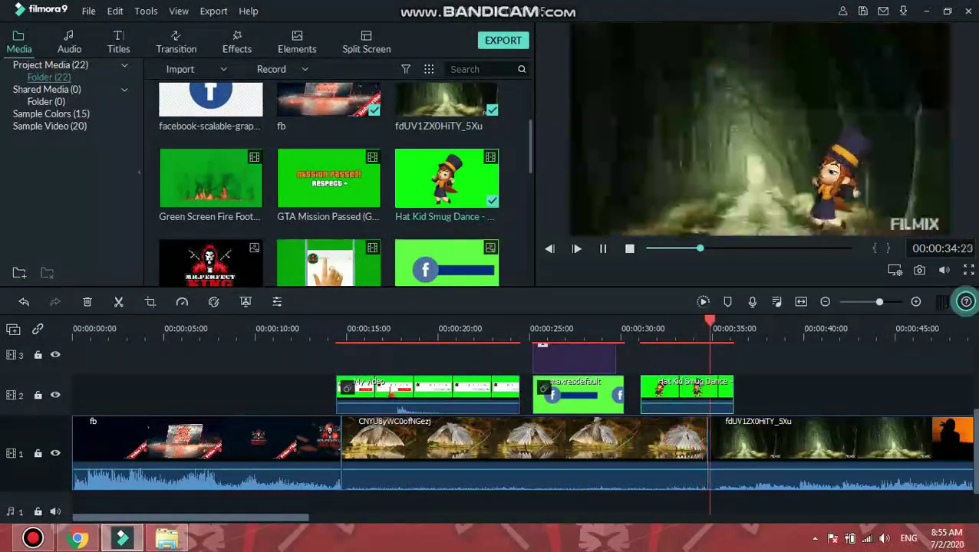
key("space")
Check the Hat Kid clip's Color settings at 00:00:33:05 and confirm.
left_click_drag(736, 408, 679, 408)
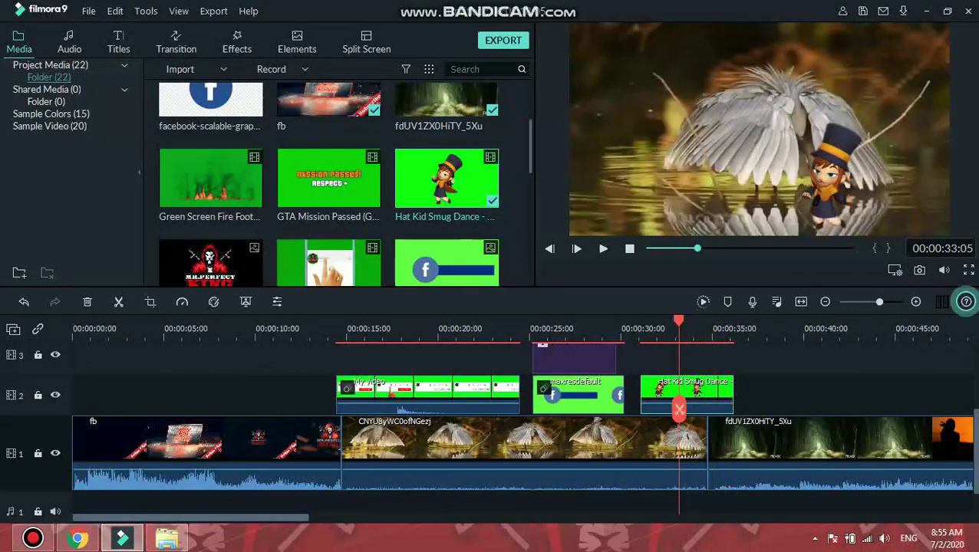
double_click(679, 408)
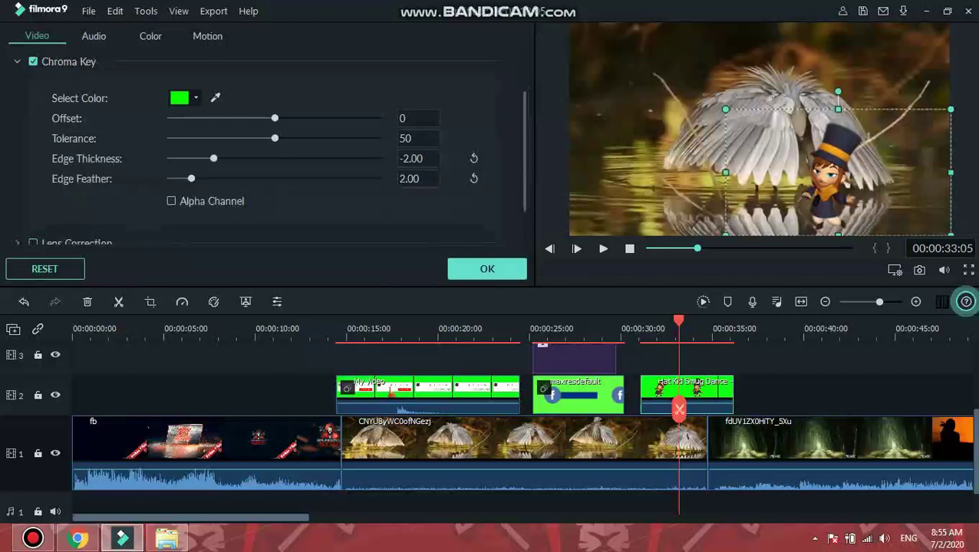
left_click(150, 36)
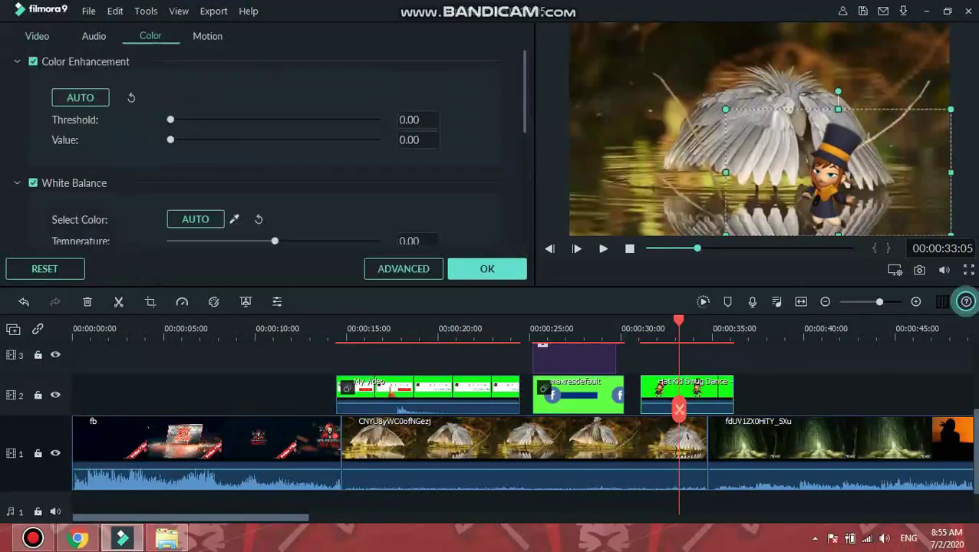
left_click(487, 268)
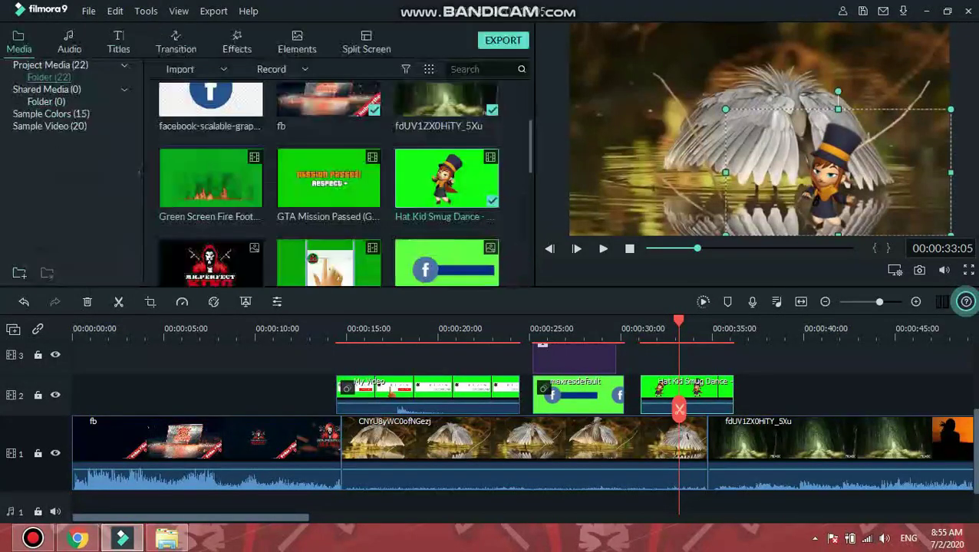
scroll(329, 185, "down", 3)
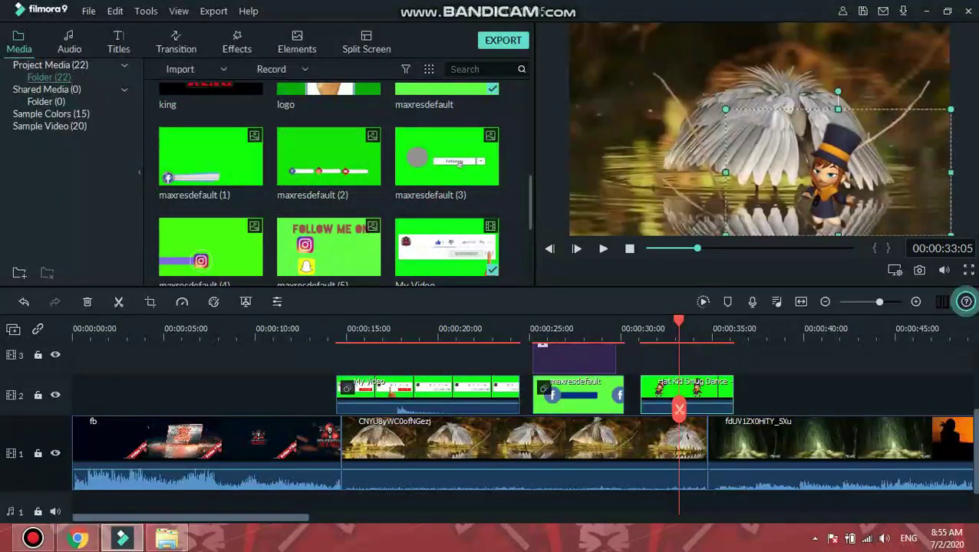
left_click(628, 328)
key("space")
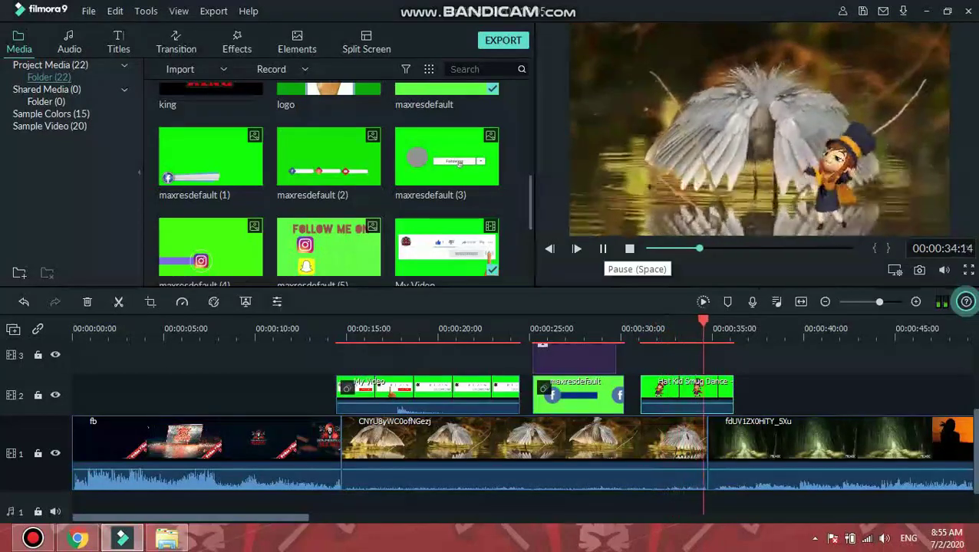
key("space")
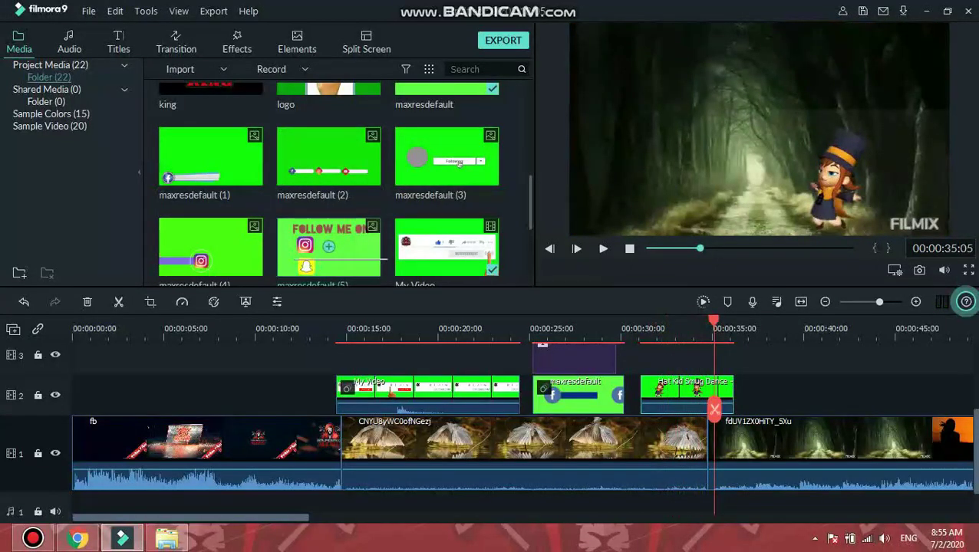
scroll(239, 227, "down", 3)
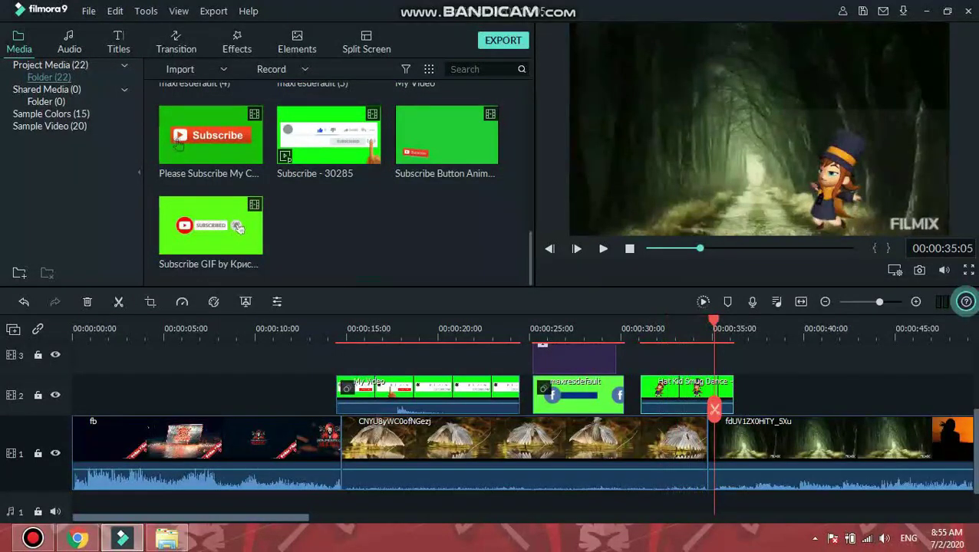
scroll(178, 146, "up", 3)
scroll(344, 184, "up", 3)
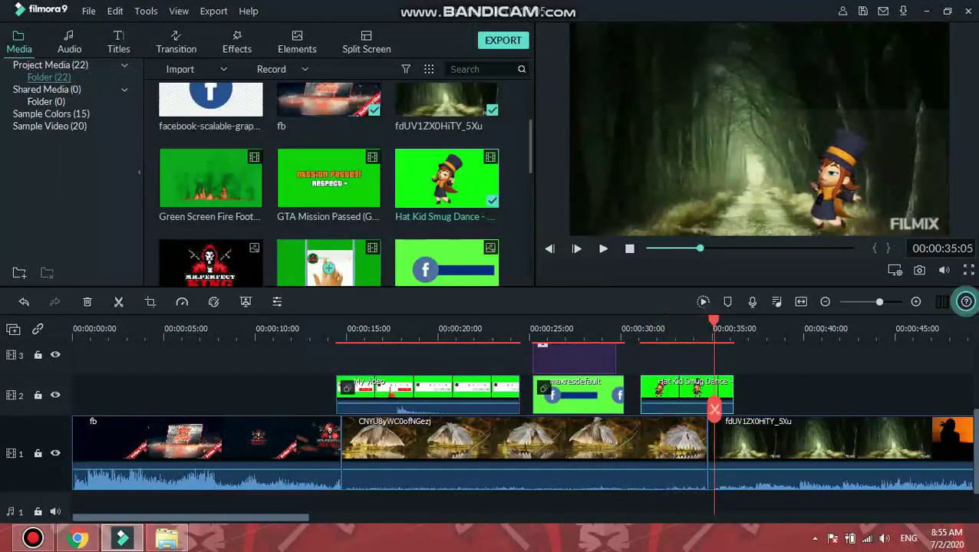
scroll(191, 148, "up", 2)
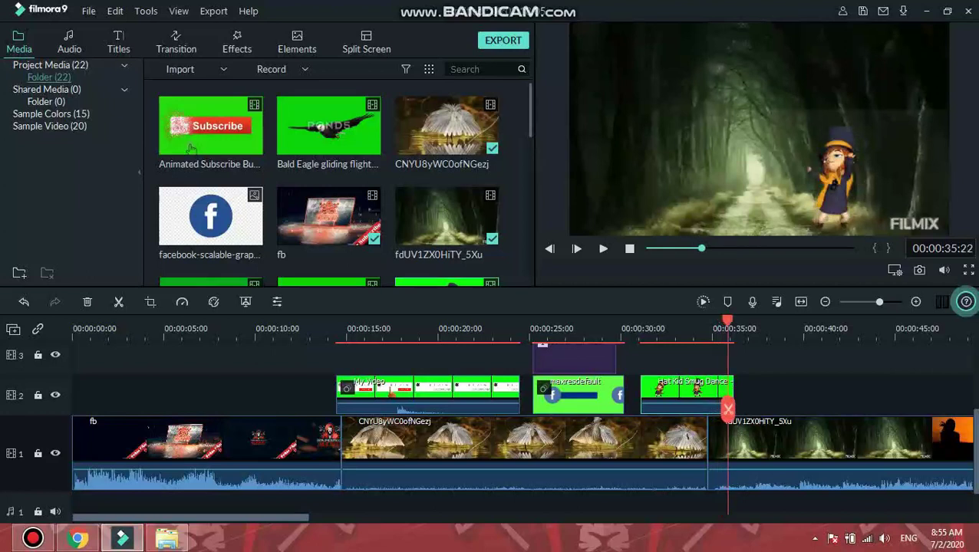
Add the Animated Subscribe clip to track 2 and enable Chroma Key on it.
left_click(210, 125)
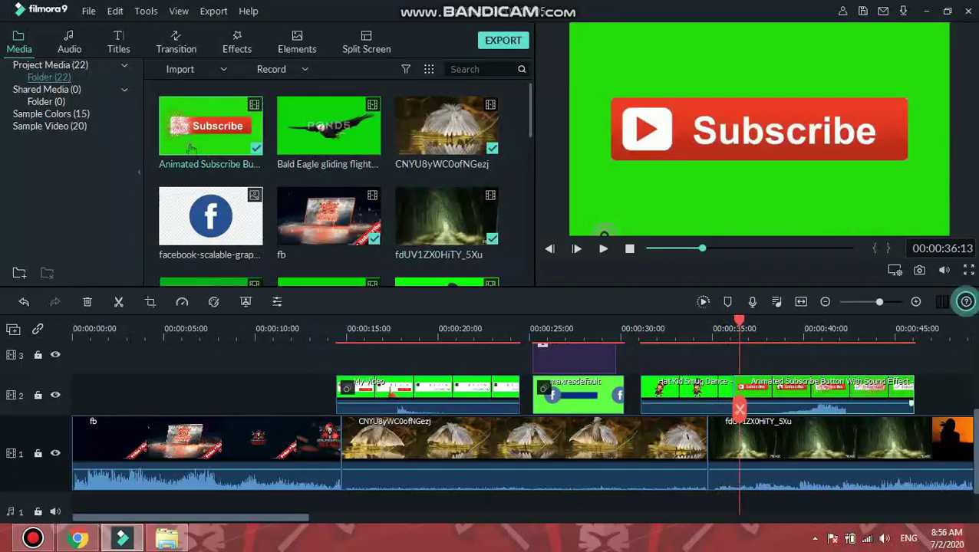
double_click(192, 148)
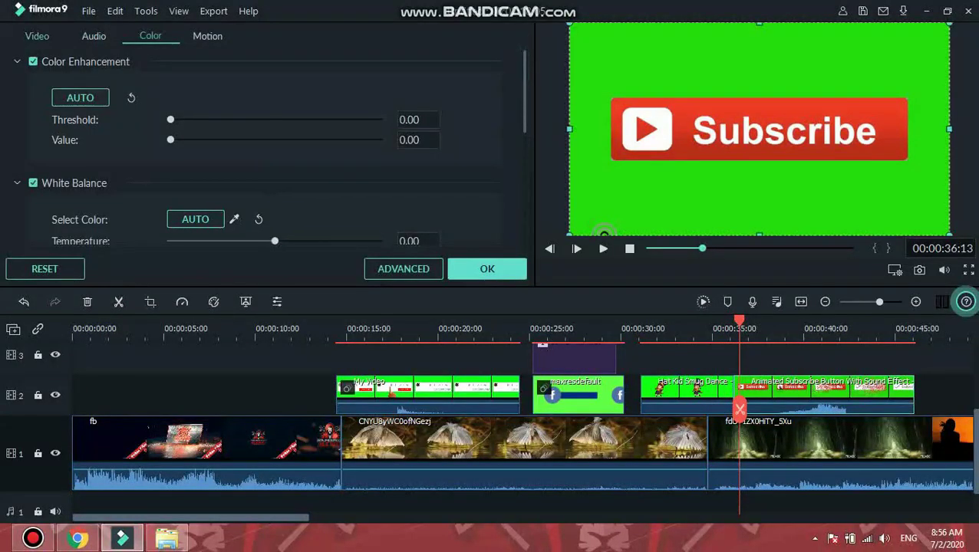
left_click(37, 36)
scroll(261, 153, "up", 3)
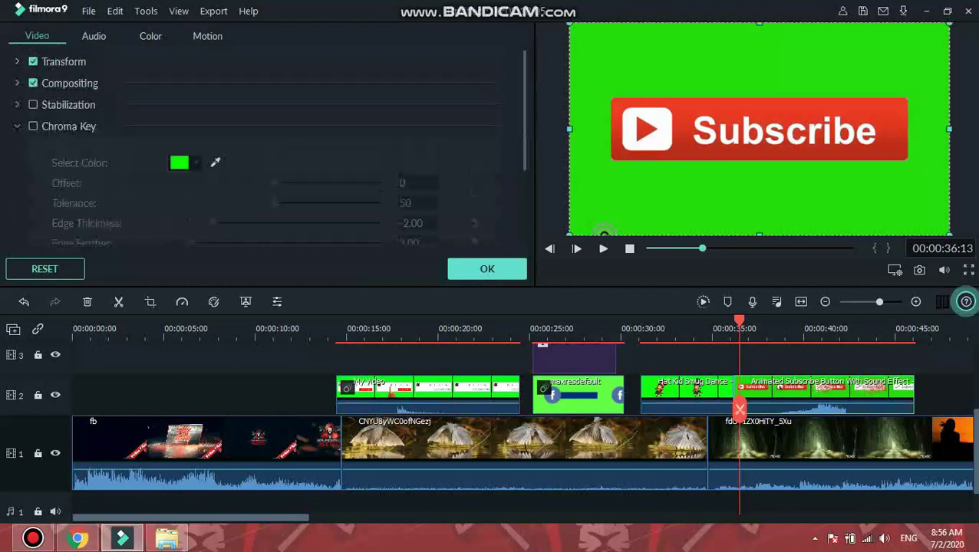
left_click(33, 126)
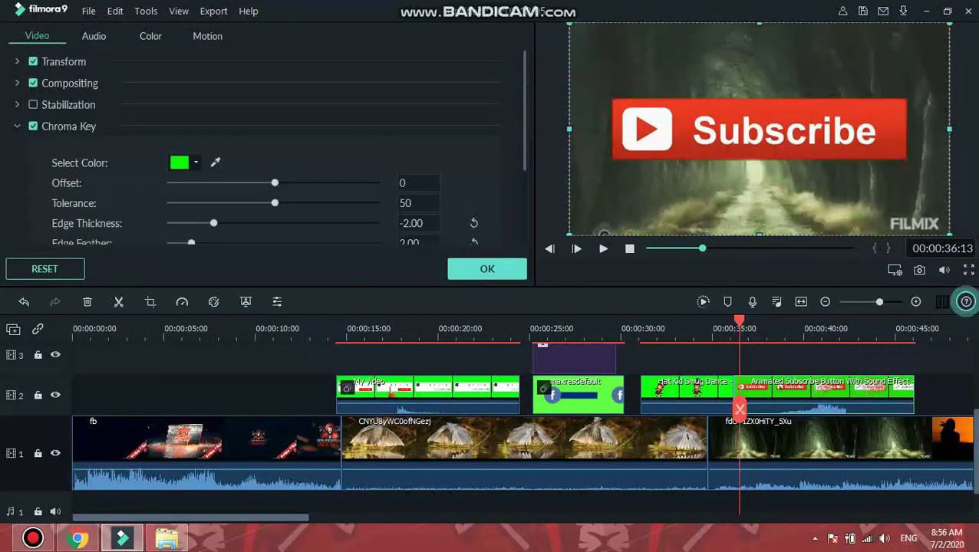
left_click(488, 269)
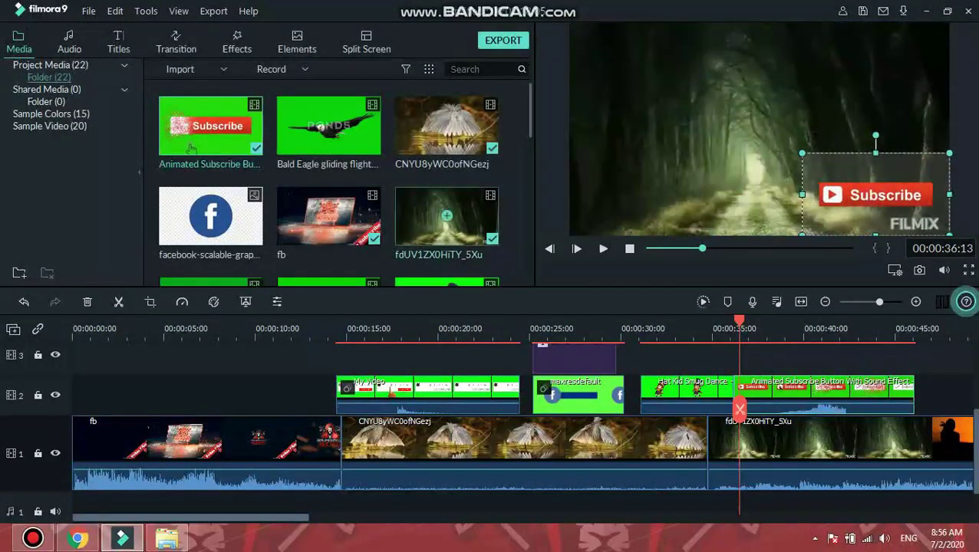
Raise the Subscribe clip's chroma key Offset to 3 and play back the overlay.
double_click(192, 147)
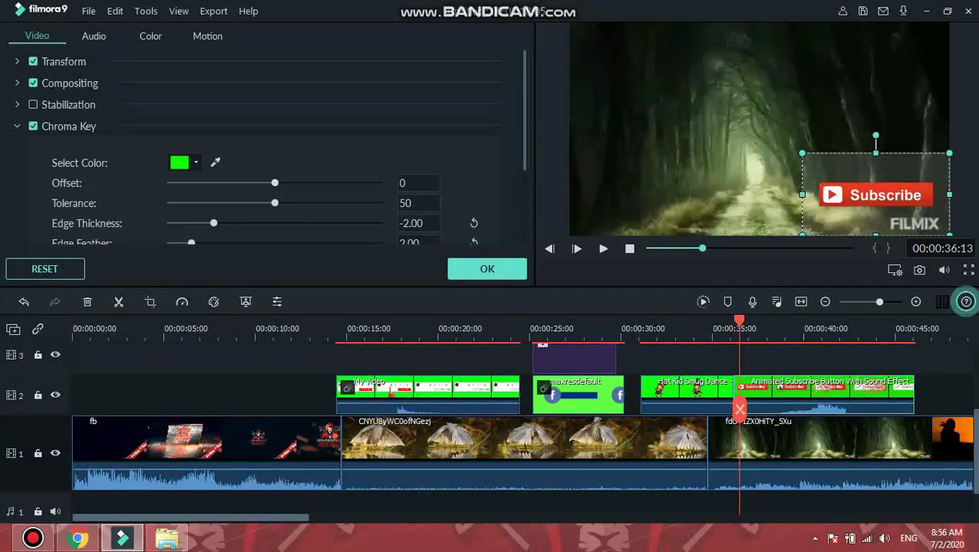
left_click_drag(274, 183, 277, 182)
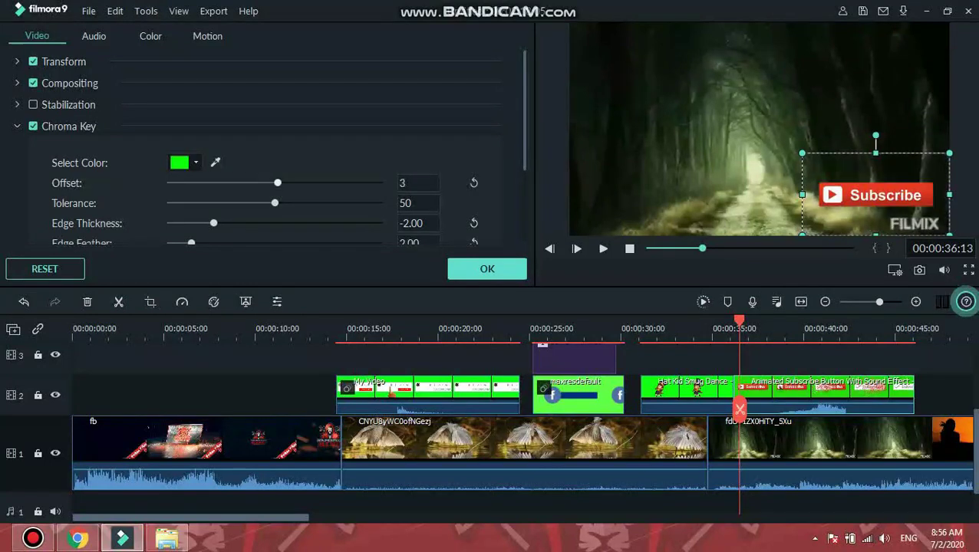
left_click(487, 269)
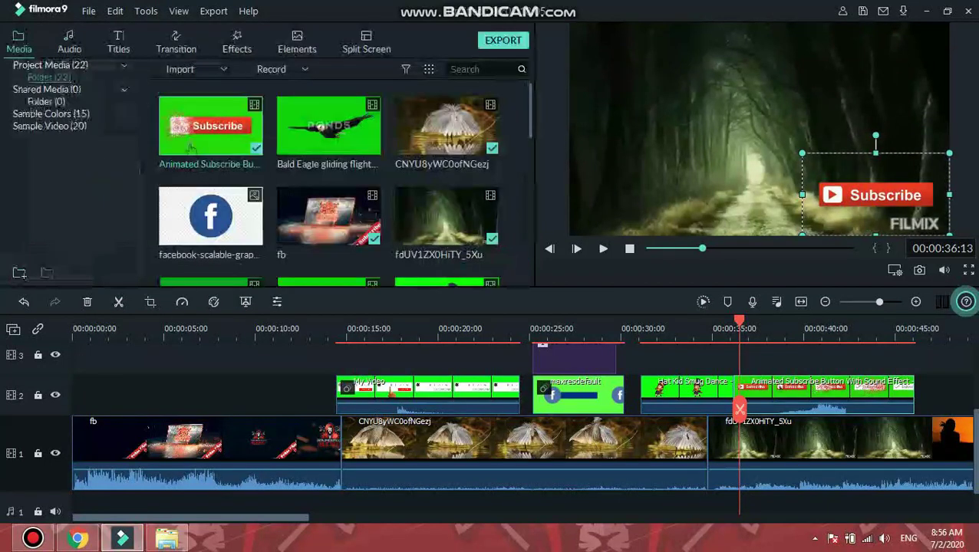
left_click(603, 249)
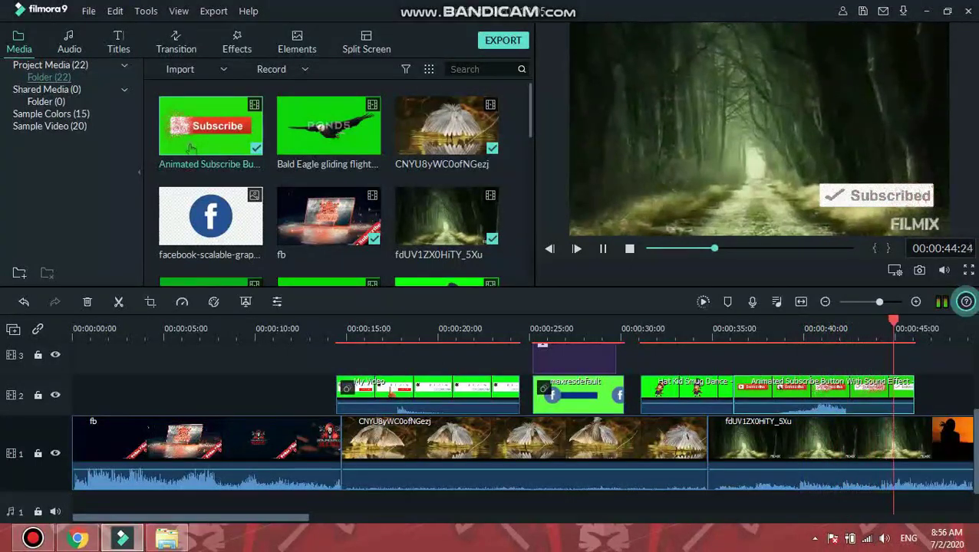
key("space")
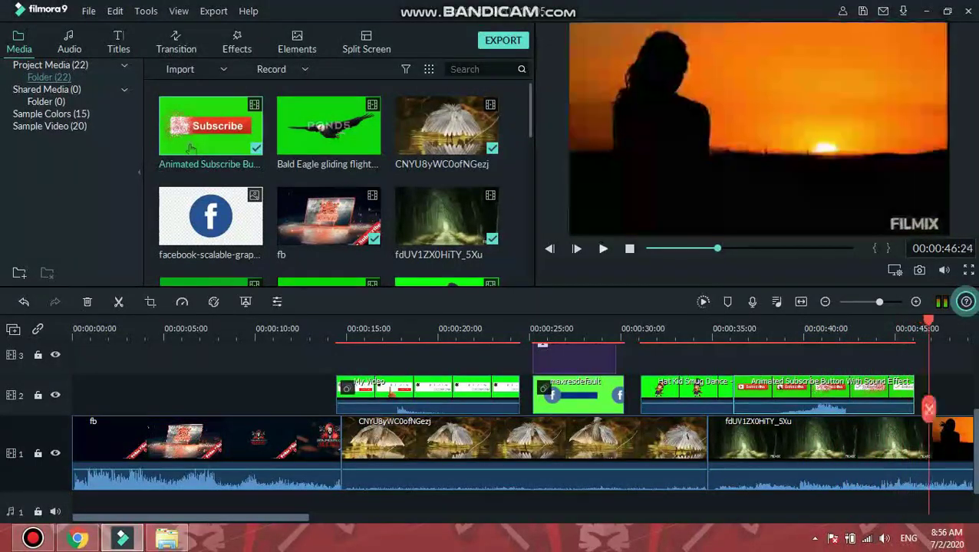
key("Left")
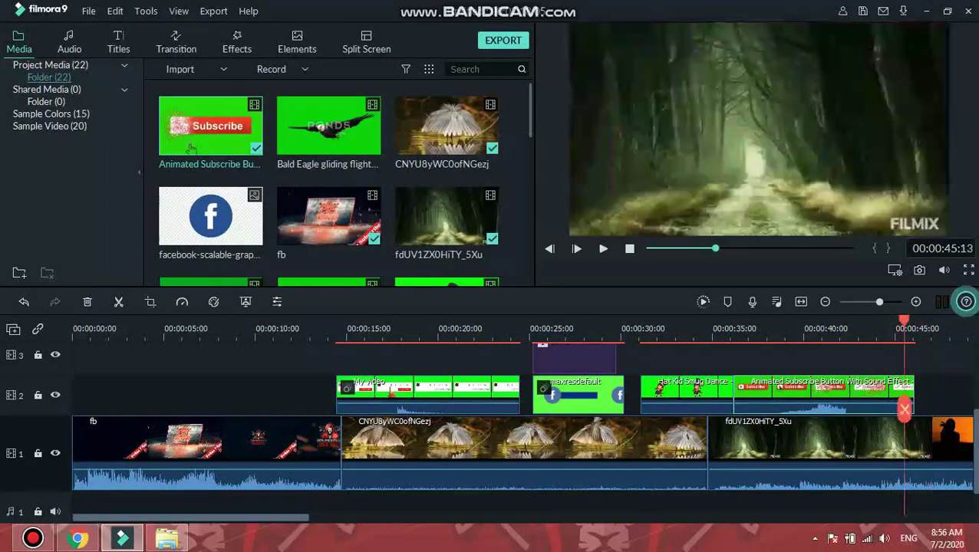
Nudge the Subscribe button right in the frame and give it the Photo Spin 3 motion.
mouse_move(748, 212)
left_mouse_down()
mouse_move(756, 212)
mouse_move(765, 63)
mouse_move(759, 215)
left_mouse_up()
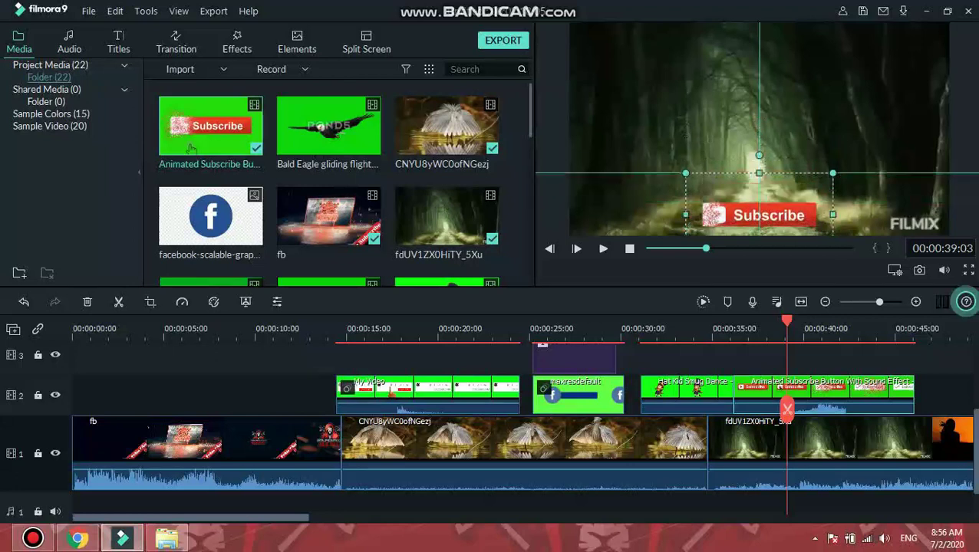
double_click(759, 215)
left_click(207, 36)
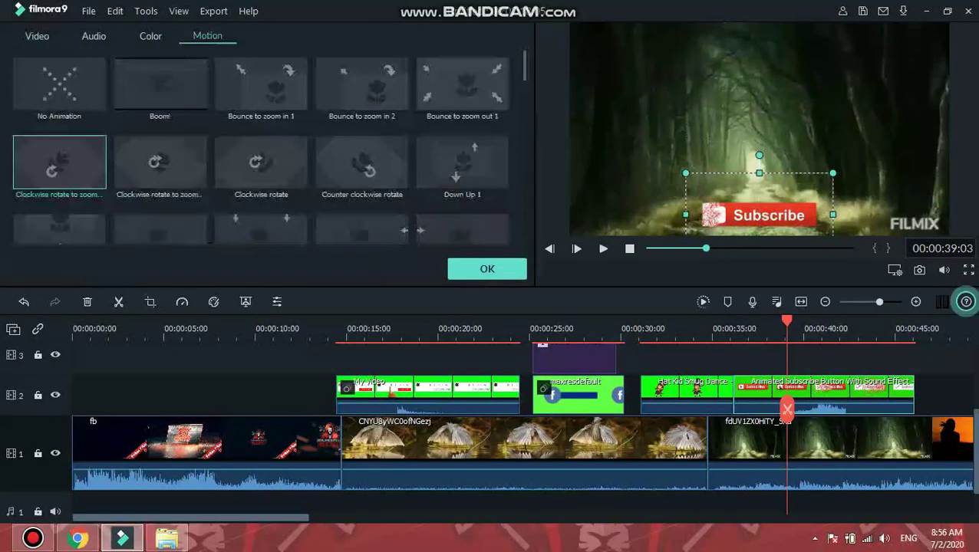
scroll(161, 153, "down", 5)
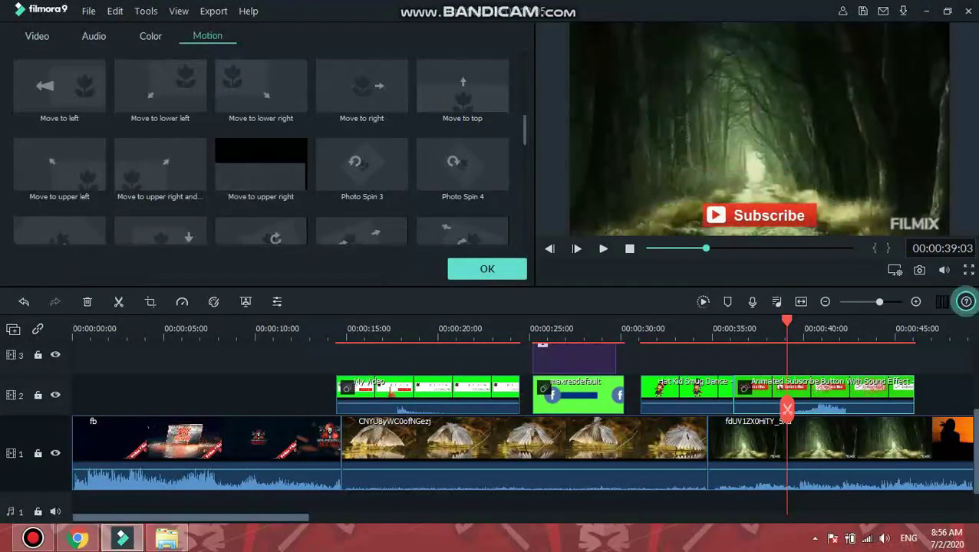
left_click(261, 165)
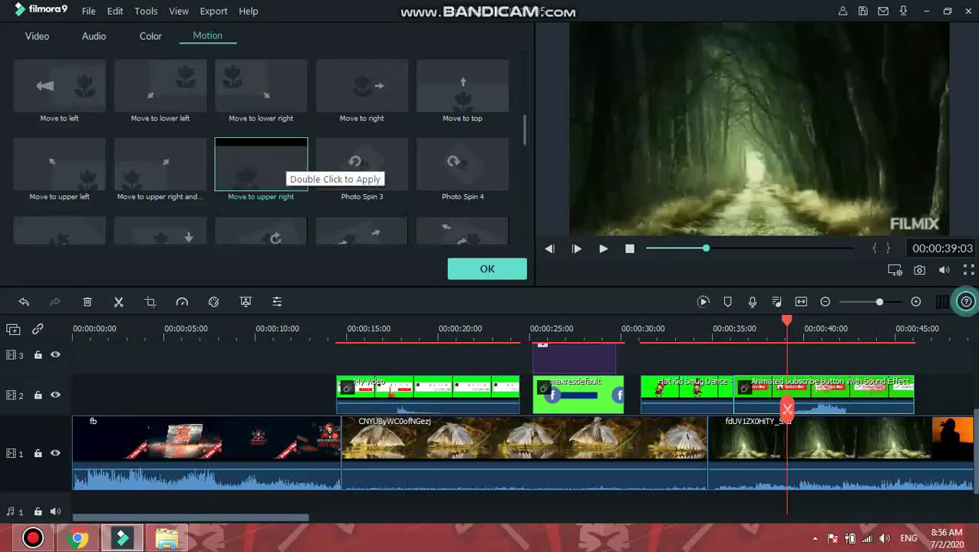
left_click(362, 164)
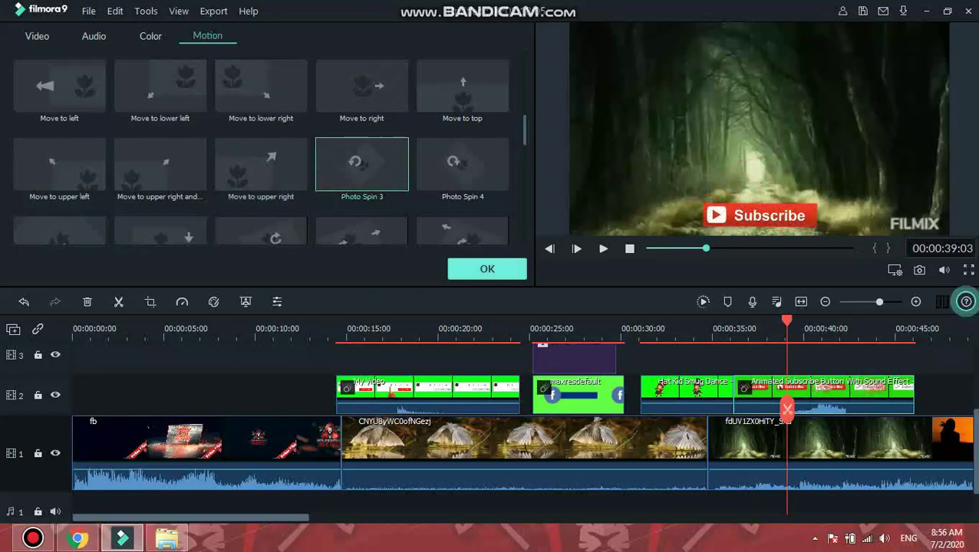
left_click(487, 268)
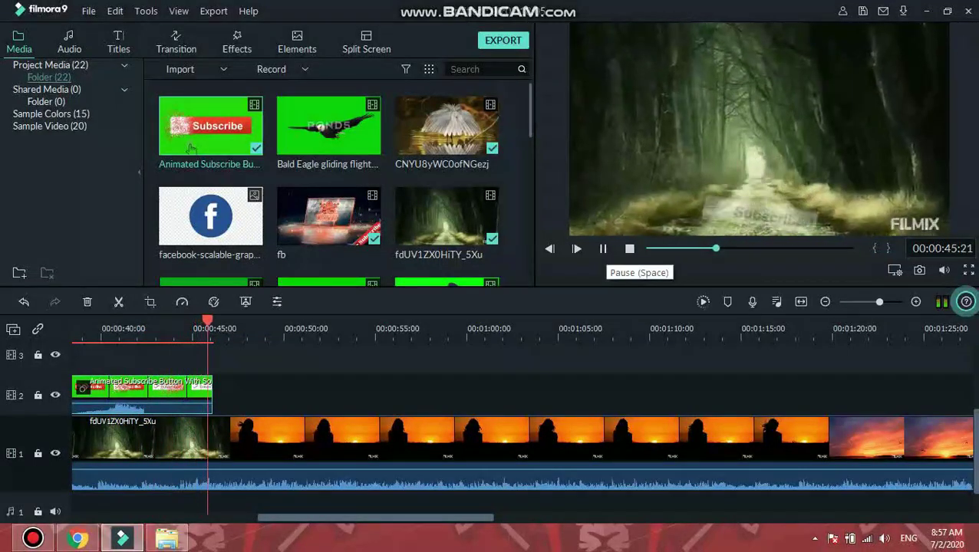
Place the Bald Eagle clip on track 2 at 00:00:46:06 and key it with Offset 2.
key("space")
scroll(445, 214, "down", 3)
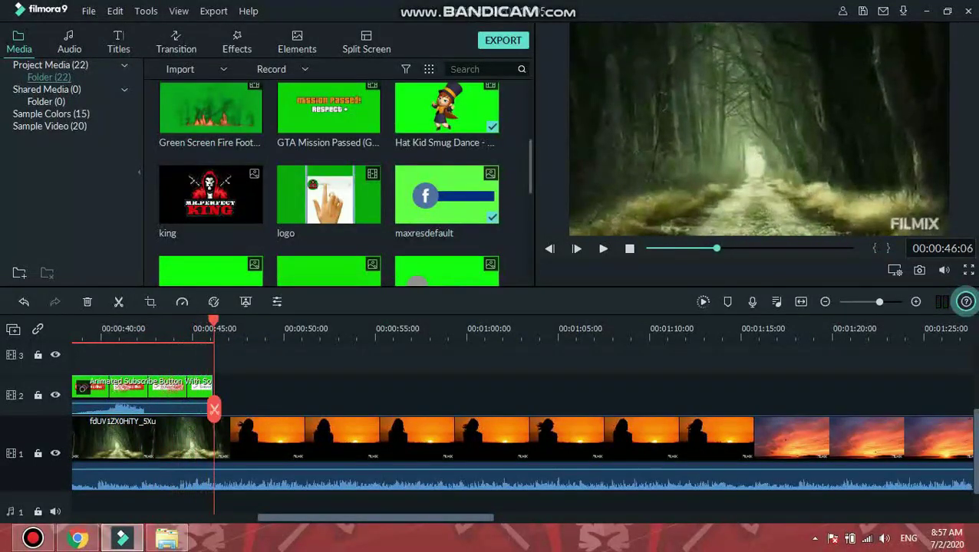
scroll(192, 148, "up", 3)
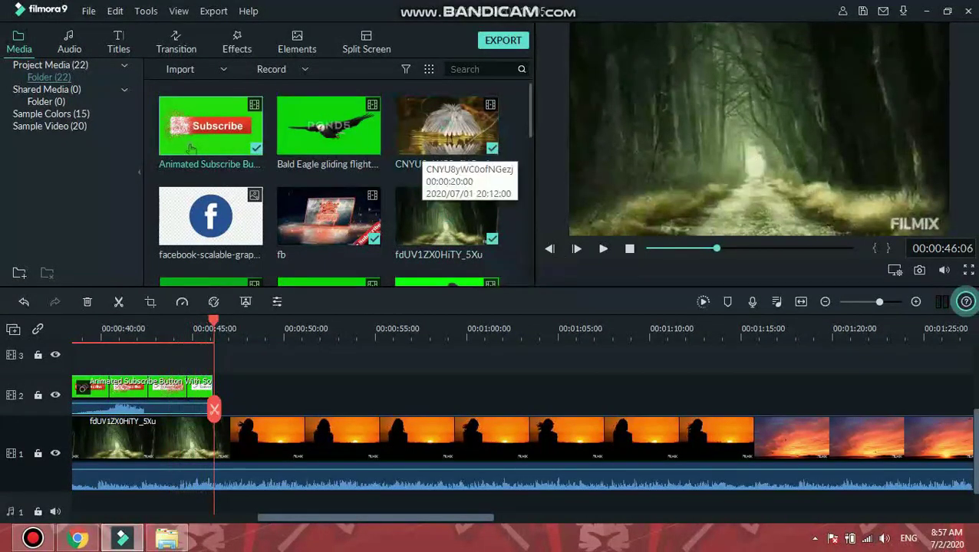
left_click_drag(328, 126, 230, 393)
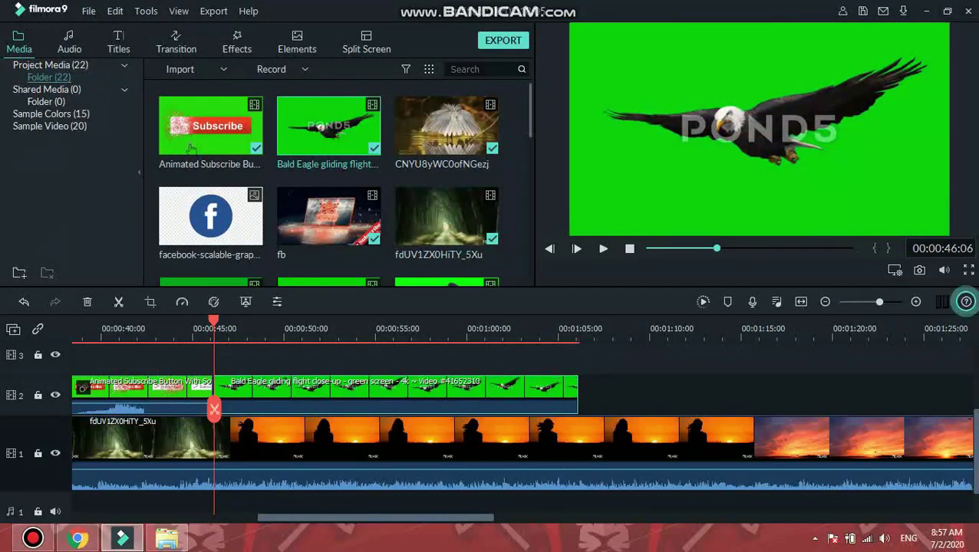
double_click(231, 387)
left_click(33, 125)
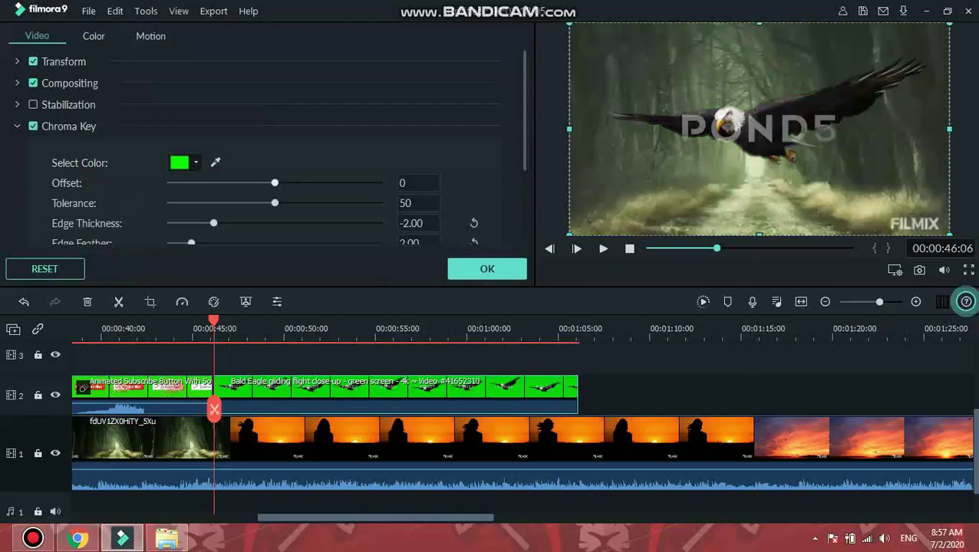
key("Up")
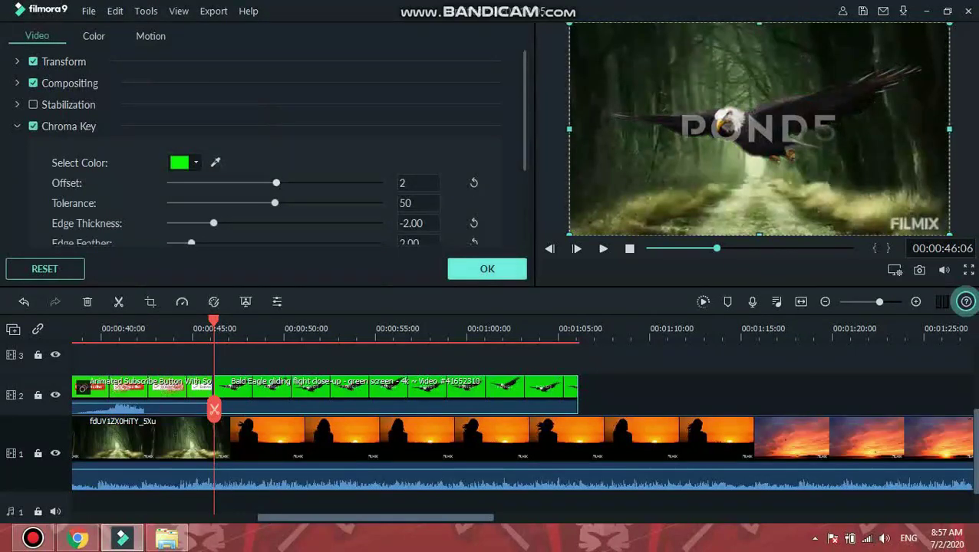
left_click(487, 269)
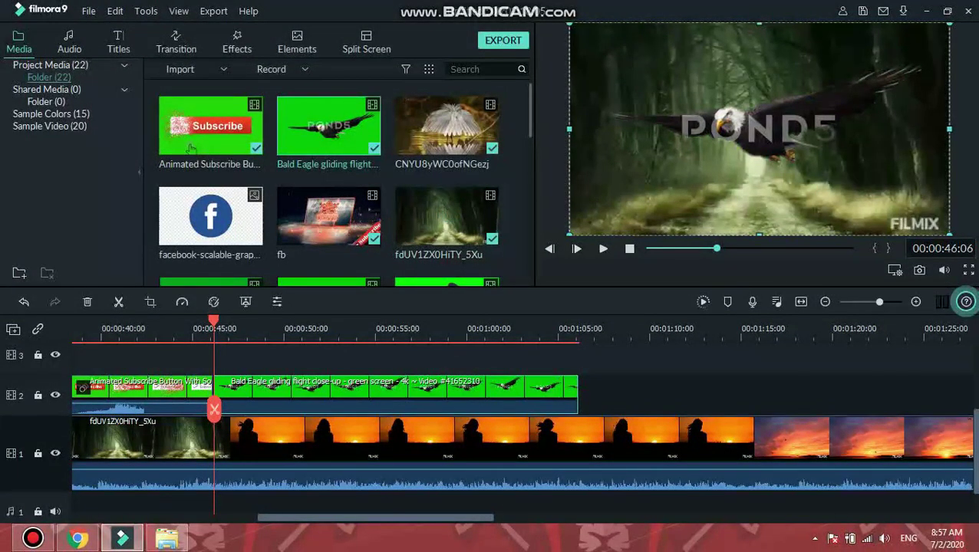
key("space")
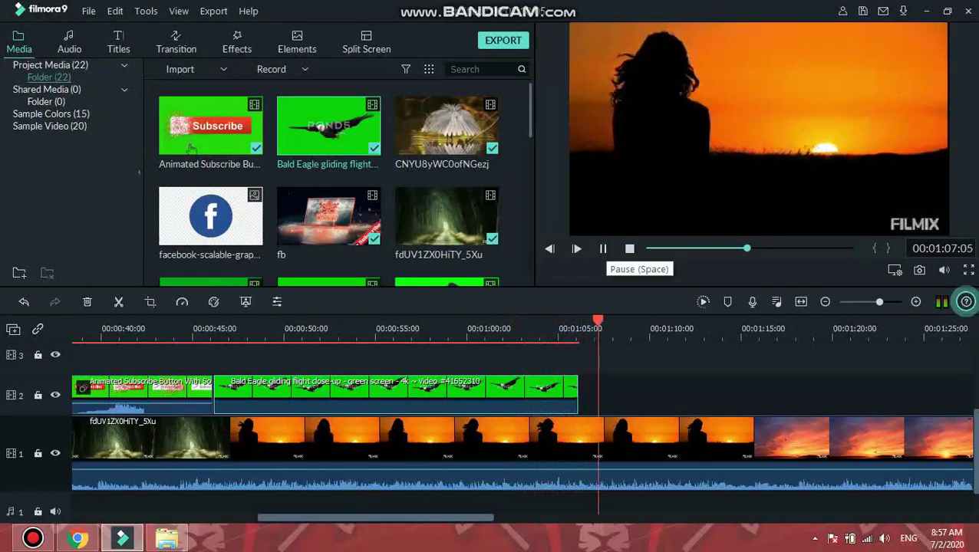
Place GTA Mission Passed on track 2, key it with Offset 6, and preview.
left_click(603, 249)
scroll(328, 185, "down", 3)
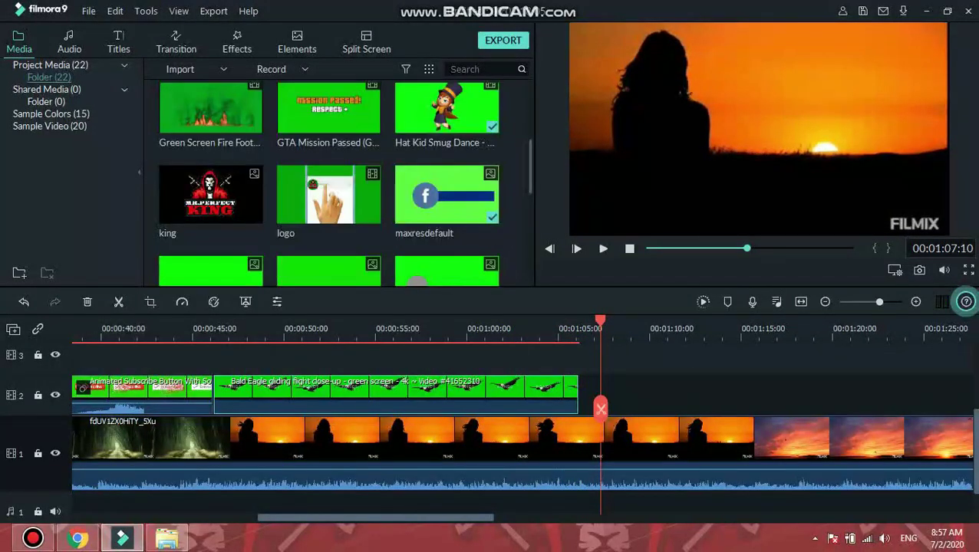
left_click_drag(328, 109, 764, 395)
left_click_drag(601, 323, 731, 322)
double_click(731, 407)
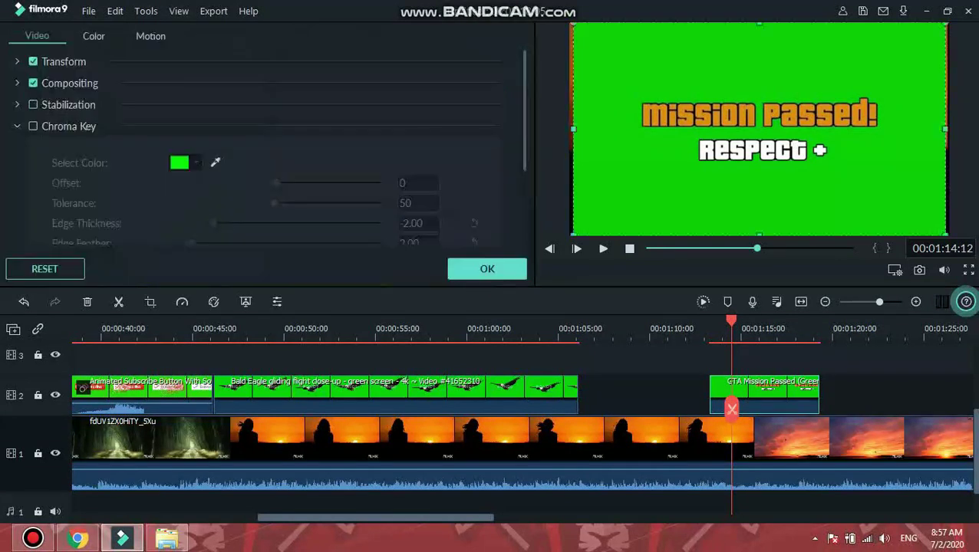
left_click(33, 126)
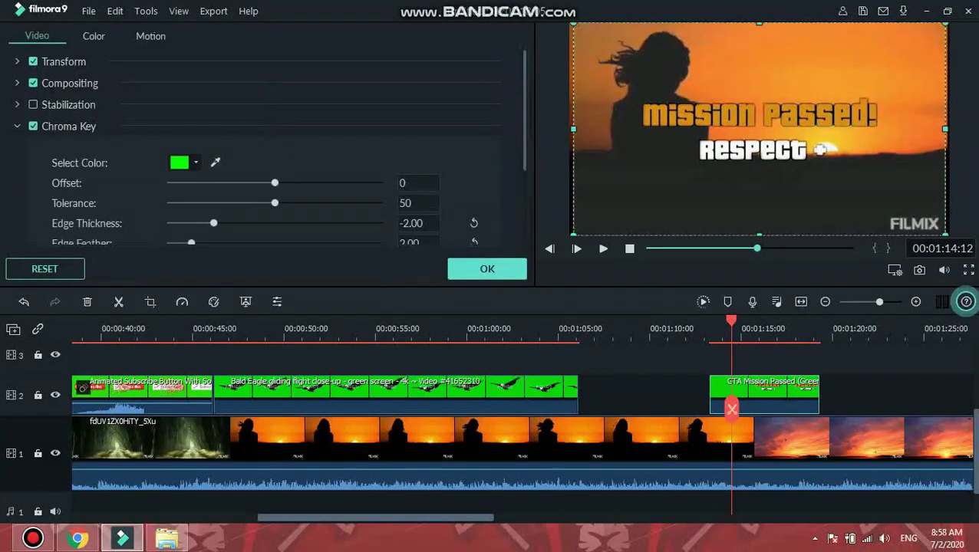
left_click_drag(274, 182, 280, 183)
left_click(487, 269)
left_click(603, 248)
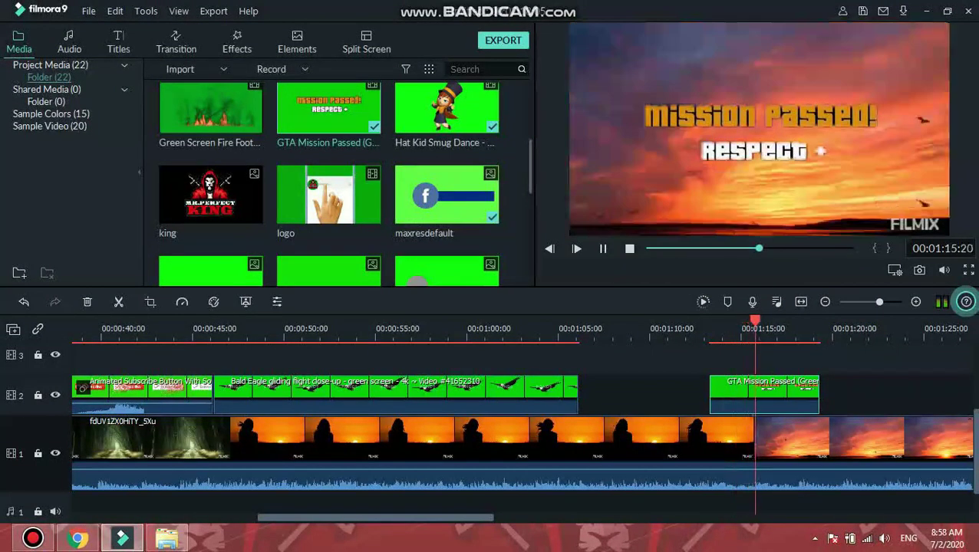
Try the Boom!, clockwise rotate-and-zoom, Flip Up2 and Grow Shrink motions on the GTA clip.
double_click(764, 395)
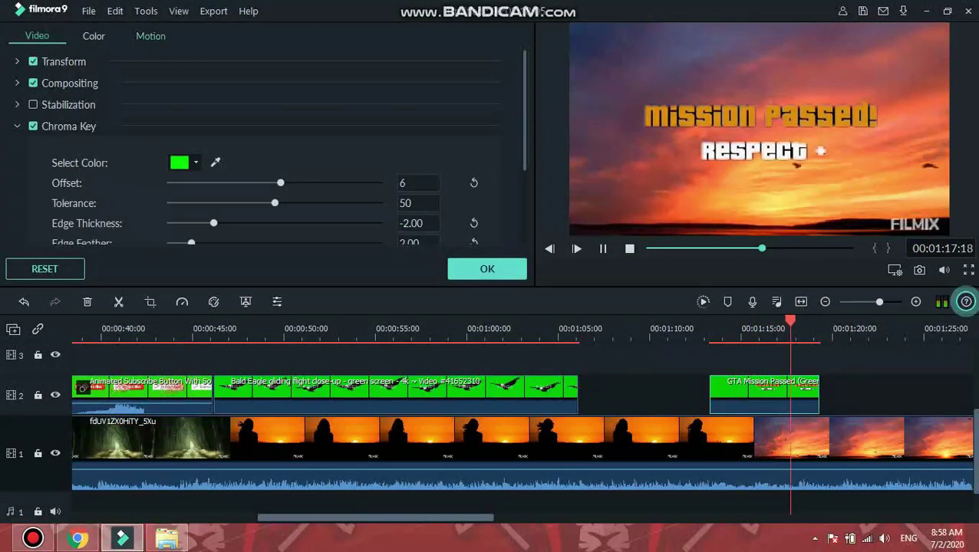
left_click(151, 36)
left_click(160, 84)
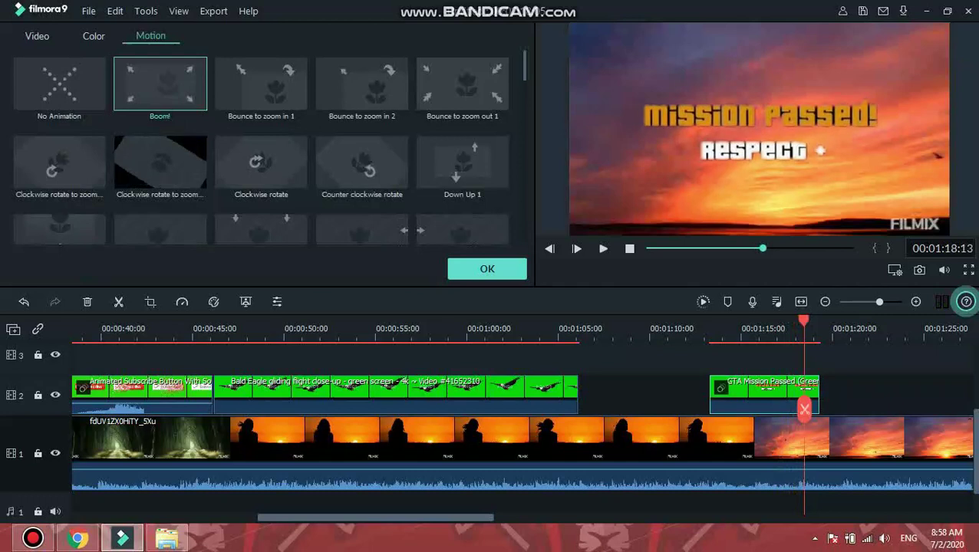
left_click(160, 162)
scroll(160, 162, "down", 5)
left_click(159, 202)
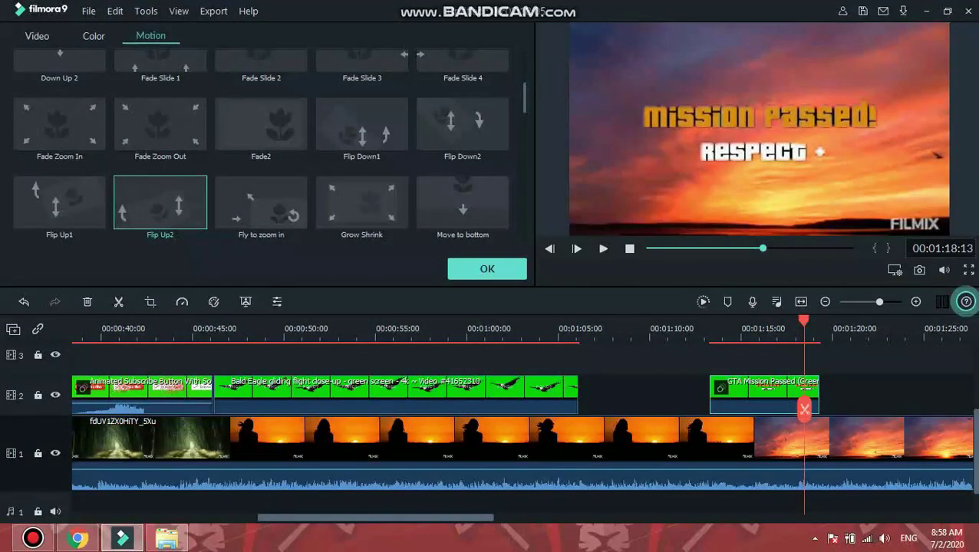
left_click(361, 203)
Try To the Right 1, Stretch to right and Photo Spin 4, then replay the overlay.
scroll(361, 203, "down", 3)
left_click(261, 204)
scroll(261, 154, "down", 5)
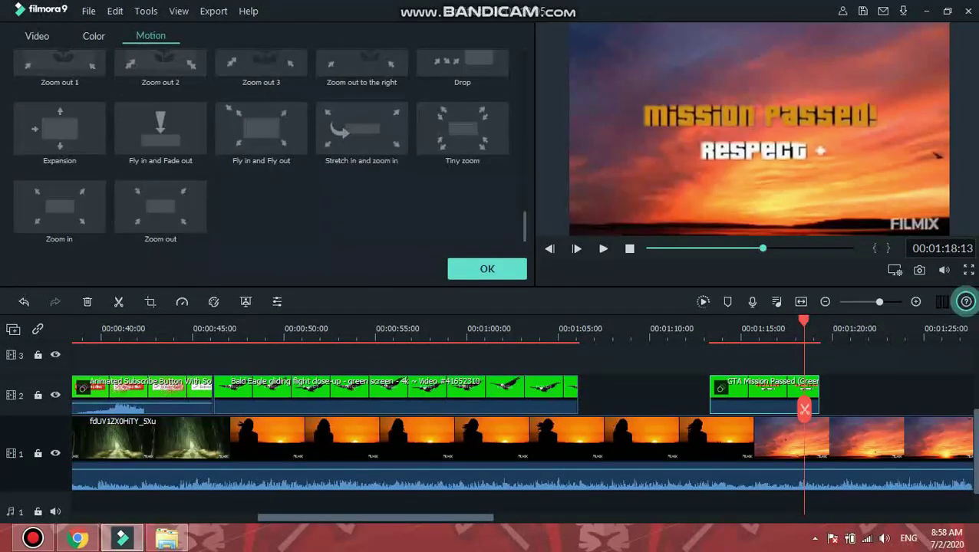
scroll(261, 154, "up", 5)
left_click(462, 126)
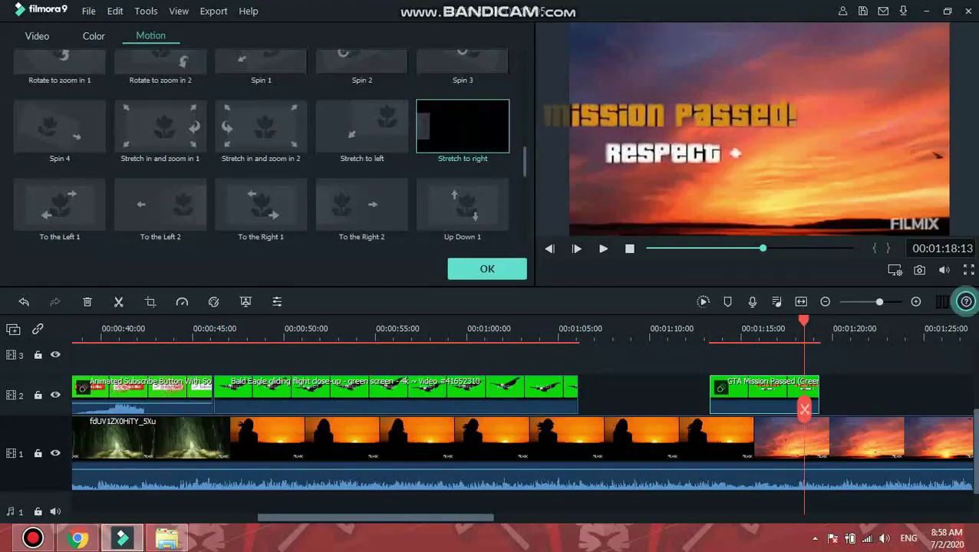
scroll(462, 164, "down", 3)
left_click(462, 164)
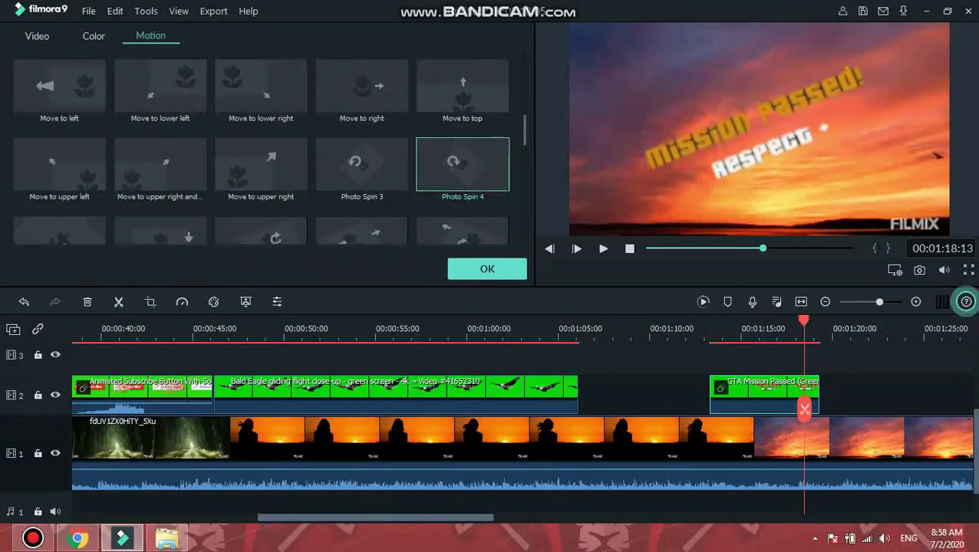
scroll(260, 154, "up", 3)
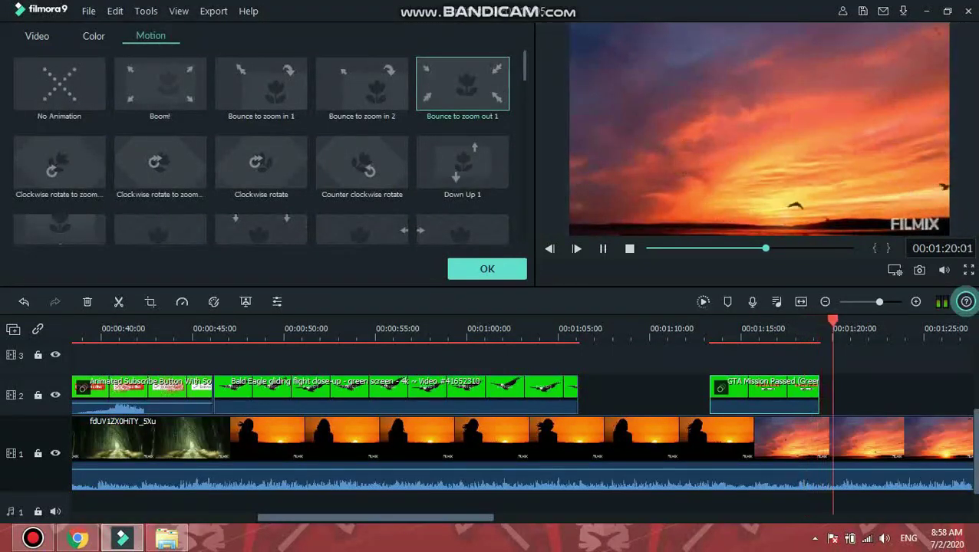
left_click(671, 328)
Confirm the GTA clip's motion animation, pause, and browse the media library and timeline.
left_click(487, 268)
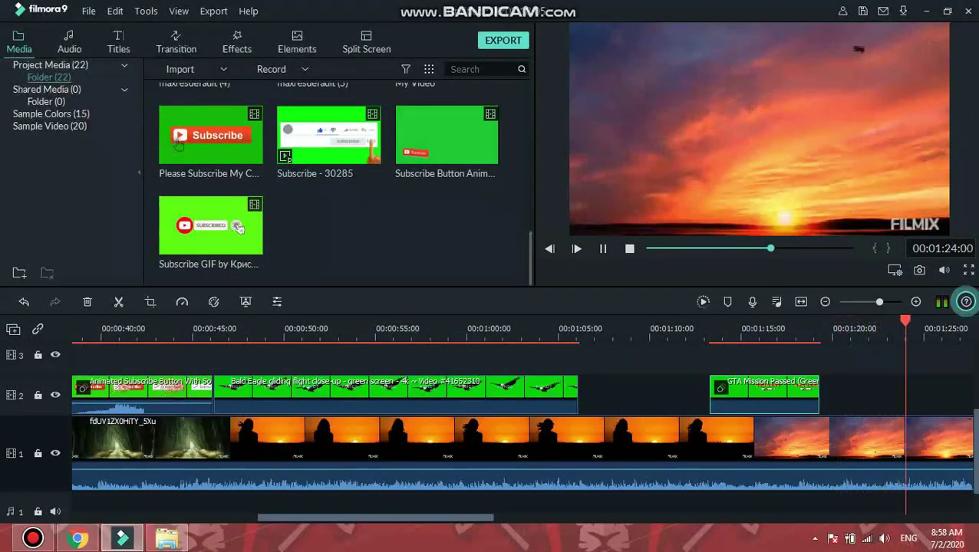
scroll(238, 226, "up", 3)
key("space")
scroll(328, 184, "up", 3)
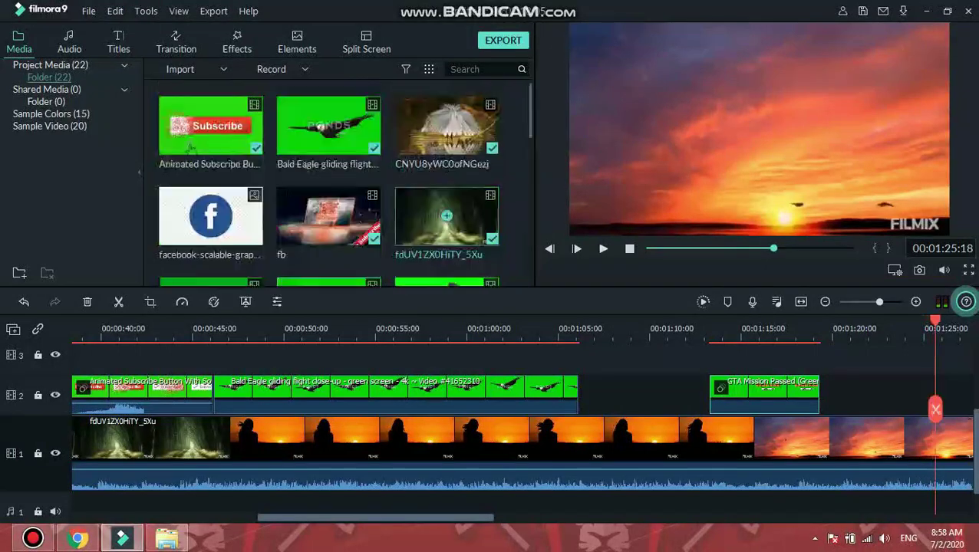
scroll(328, 184, "down", 2)
scroll(338, 184, "down", 5)
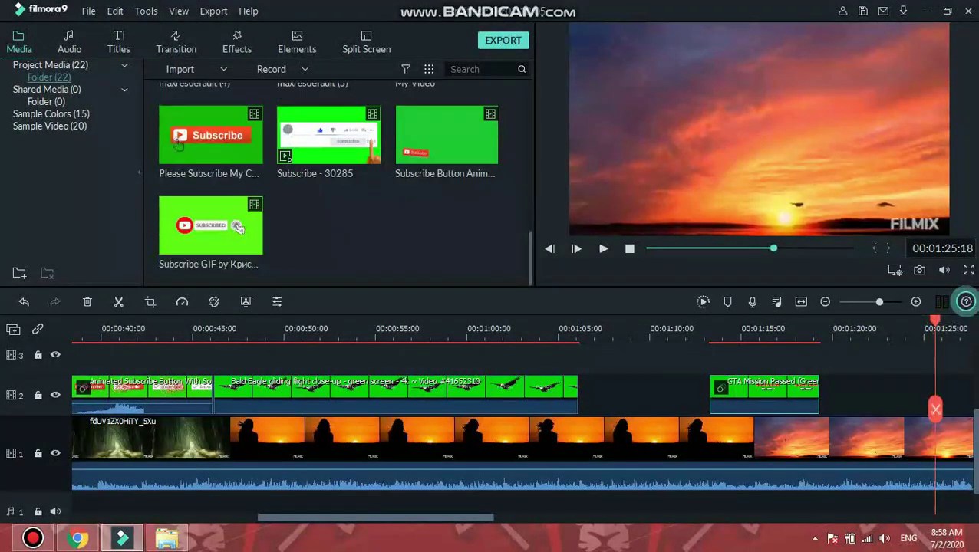
scroll(338, 184, "up", 5)
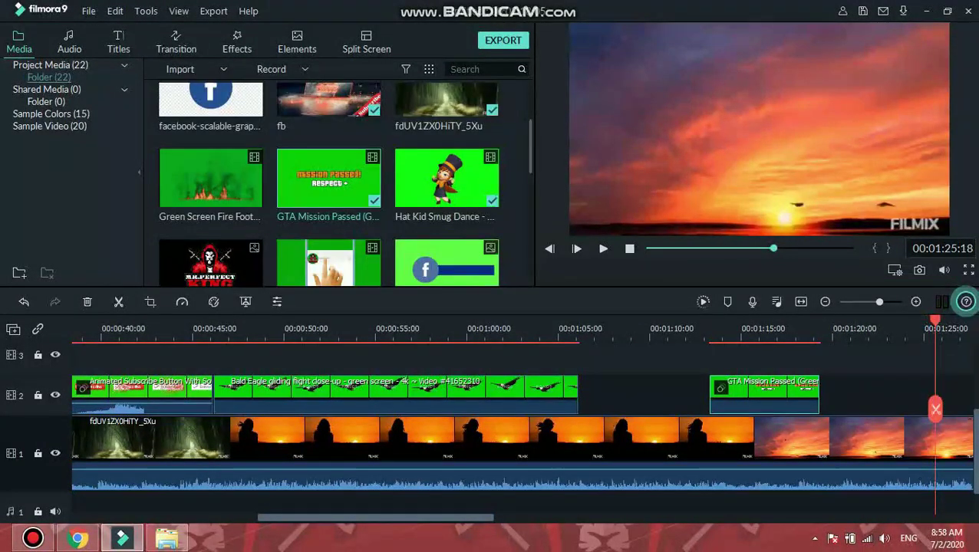
scroll(491, 415, "down", 2)
scroll(491, 414, "right", 5)
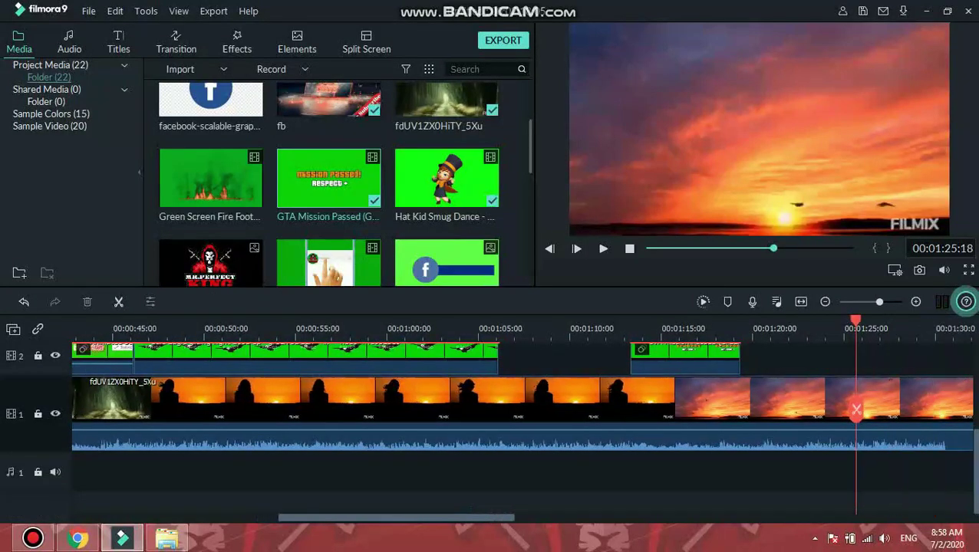
scroll(491, 414, "up", 2)
scroll(191, 148, "up", 2)
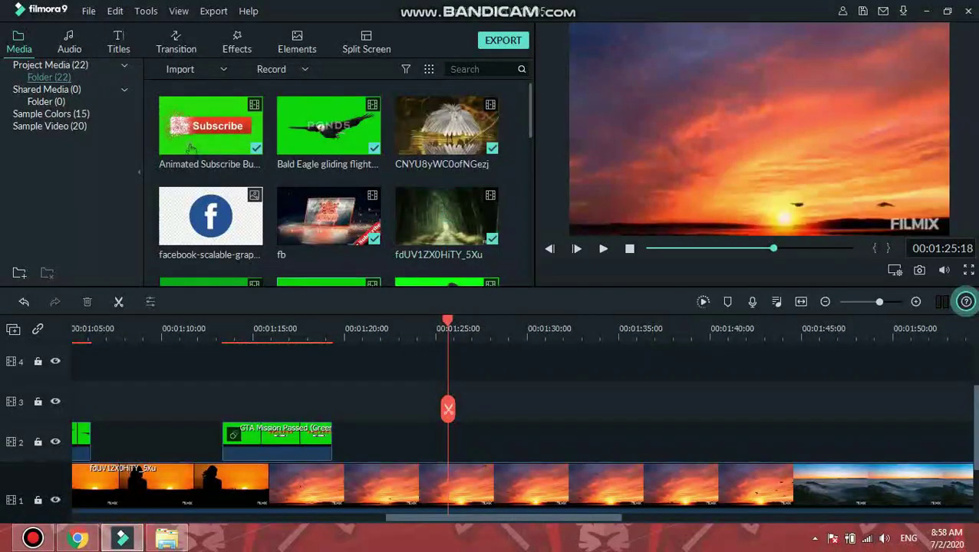
scroll(192, 148, "down", 3)
scroll(330, 185, "down", 5)
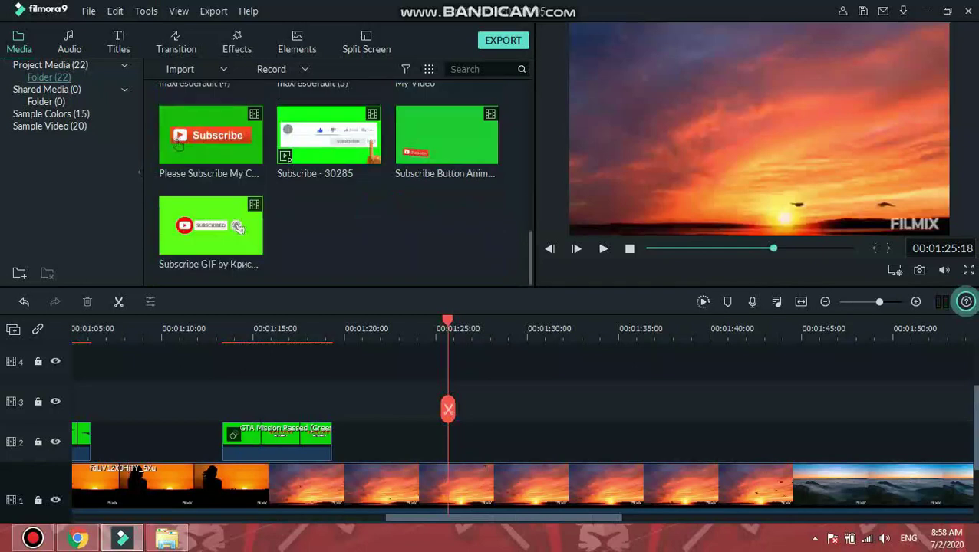
scroll(458, 163, "up", 3)
Place maxresdefault (2) on track 2 near 1:25 and enable Chroma Key in its Image settings.
left_click_drag(328, 158, 494, 439)
double_click(493, 440)
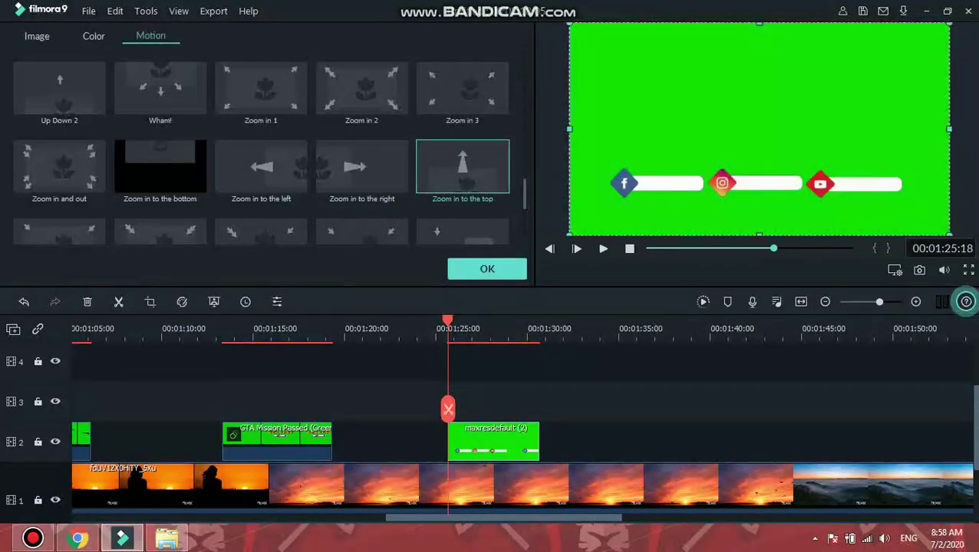
left_click(36, 36)
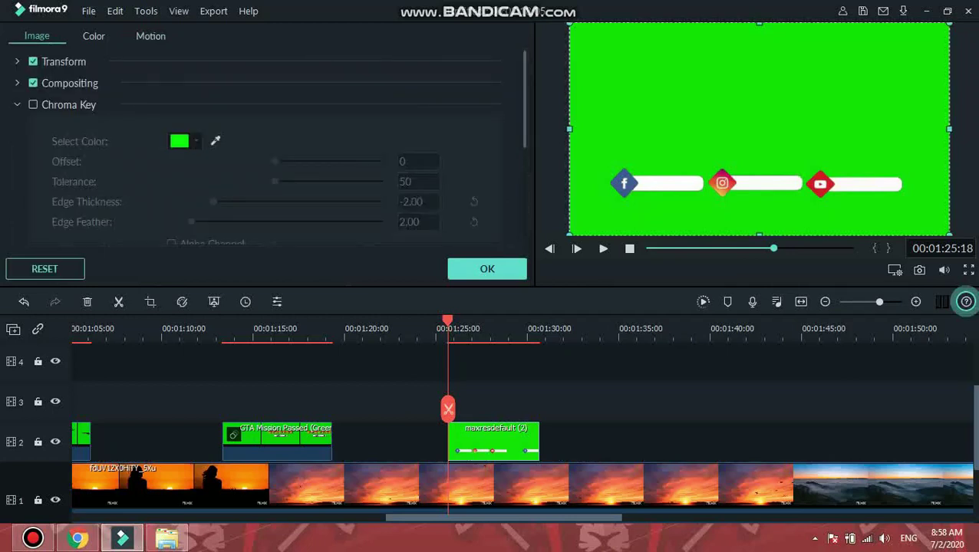
left_click(33, 105)
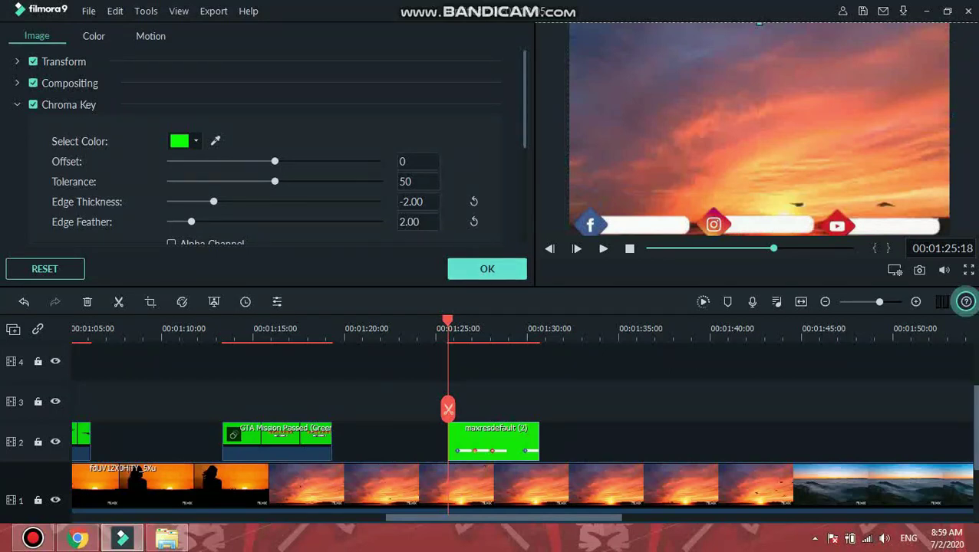
Compare several motion presets and apply Clockwise rotate to zoom to the banner.
left_click(150, 35)
scroll(261, 138, "down", 10)
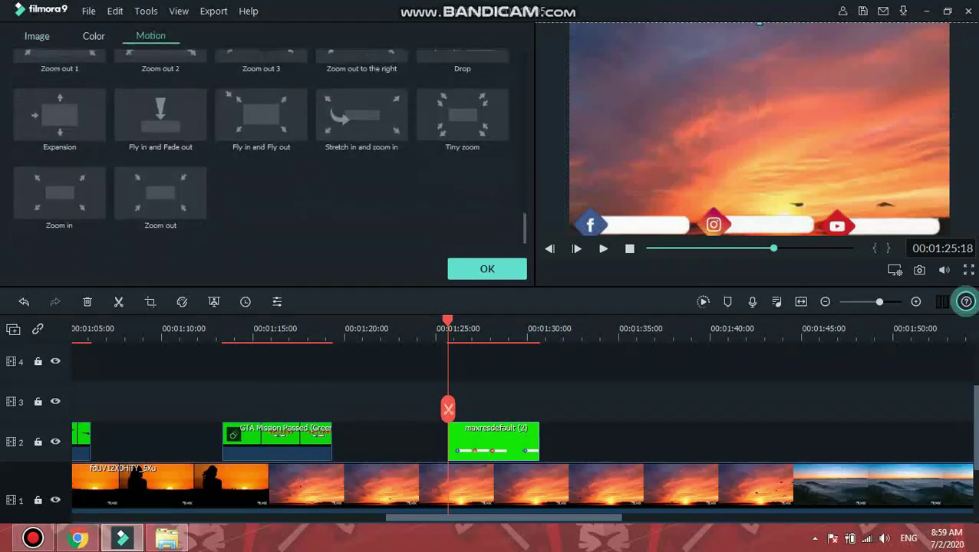
left_click(160, 115)
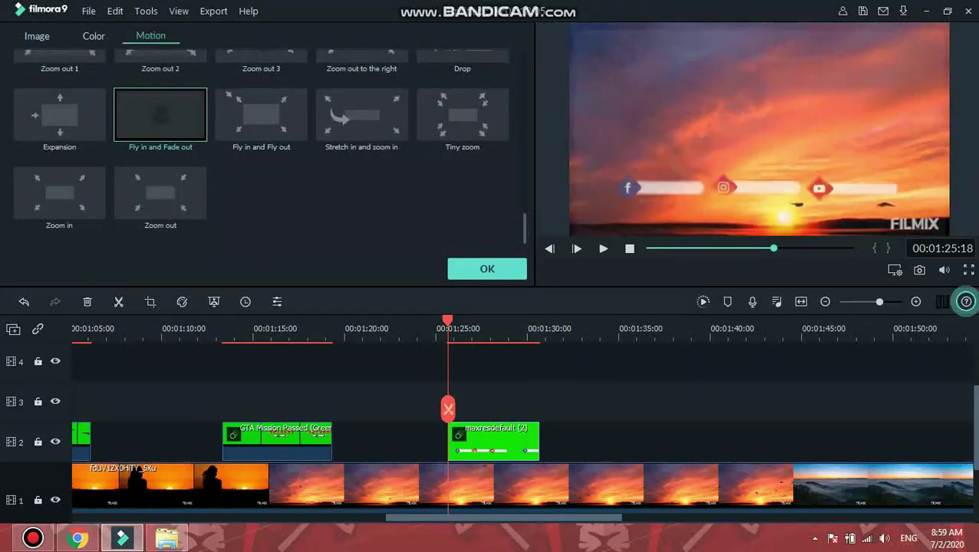
scroll(161, 123, "up", 5)
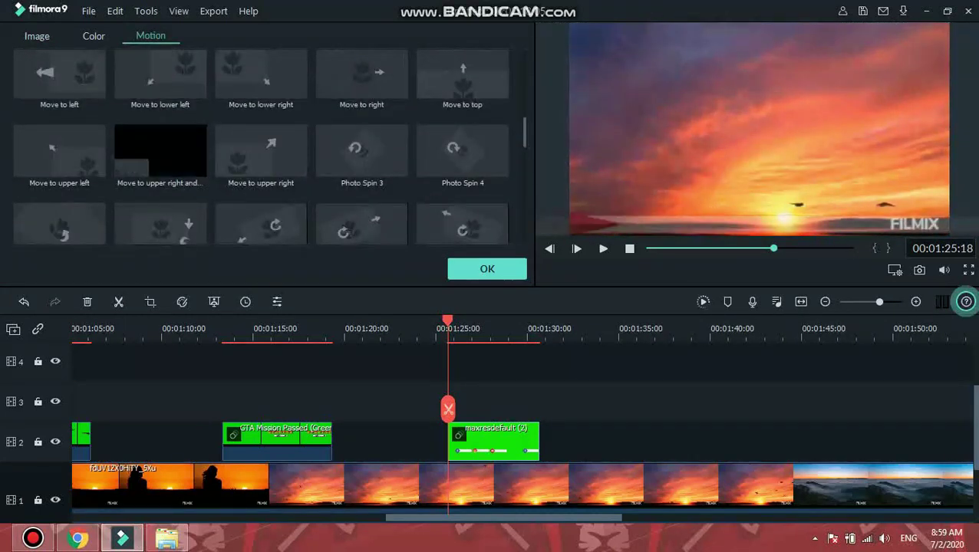
scroll(161, 123, "up", 3)
scroll(261, 146, "up", 3)
left_click(160, 150)
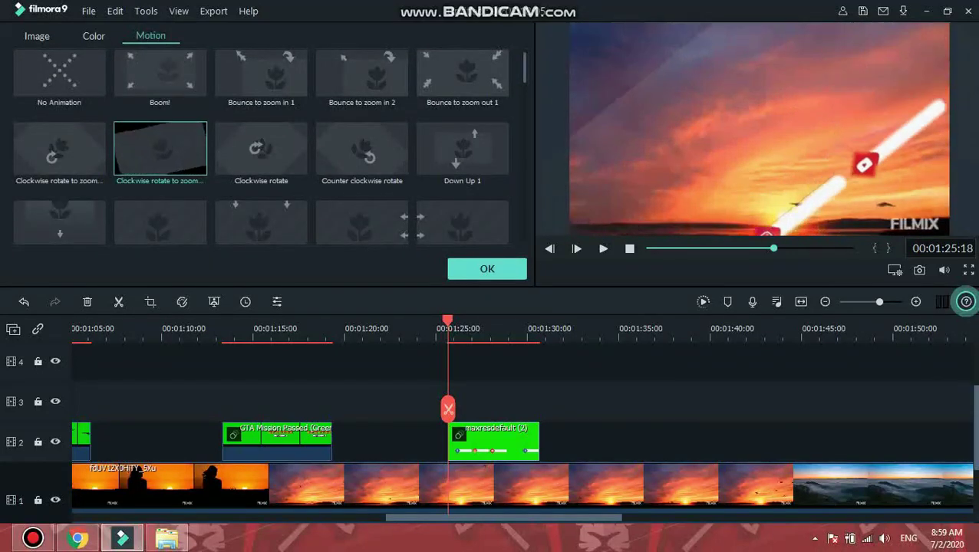
scroll(260, 145, "up", 1)
left_click(261, 84)
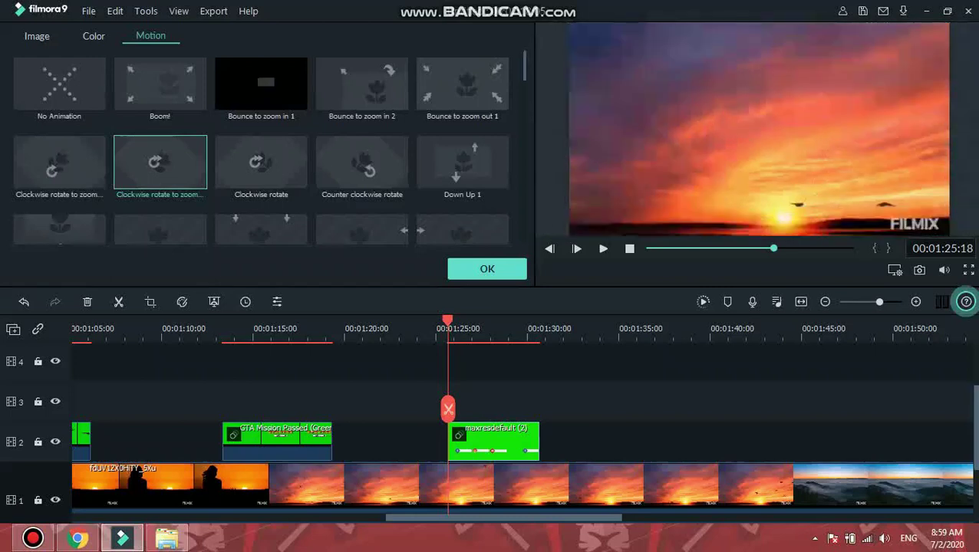
left_click(361, 84)
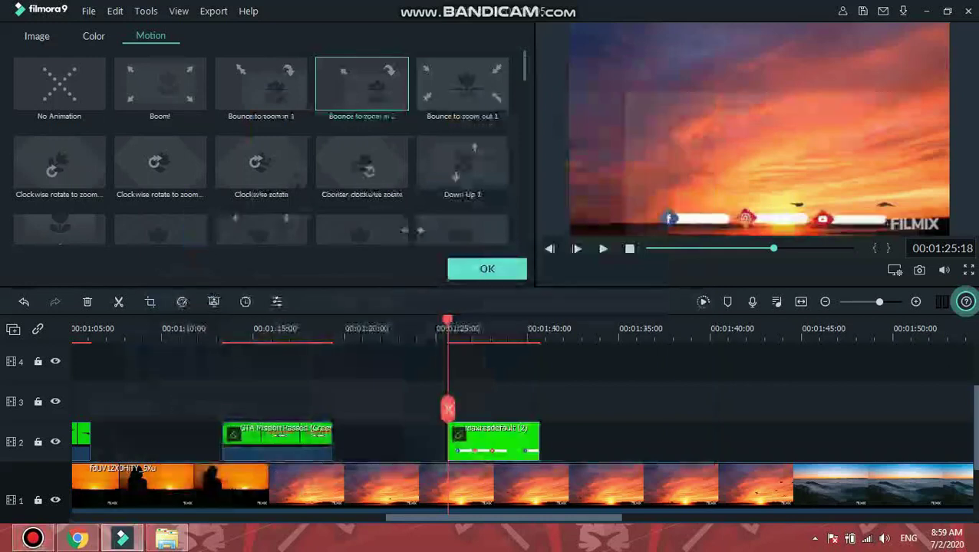
left_click(462, 161)
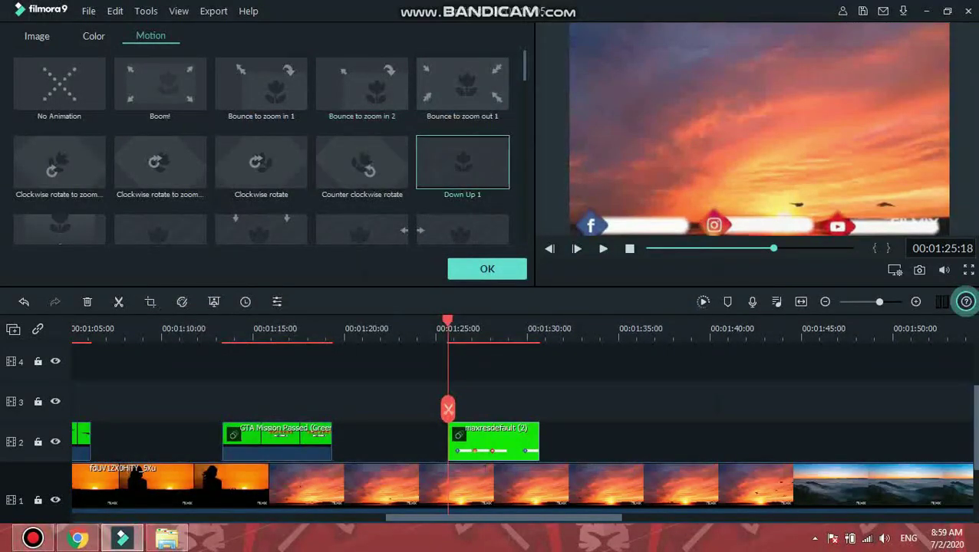
left_click(59, 161)
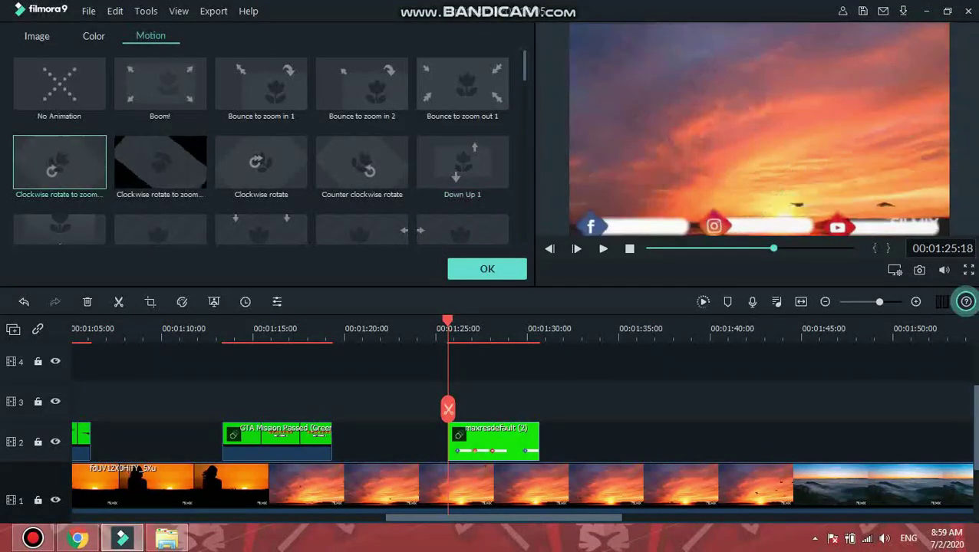
Set the banner's chroma key offset to 5, confirm, and play it back.
left_click(94, 36)
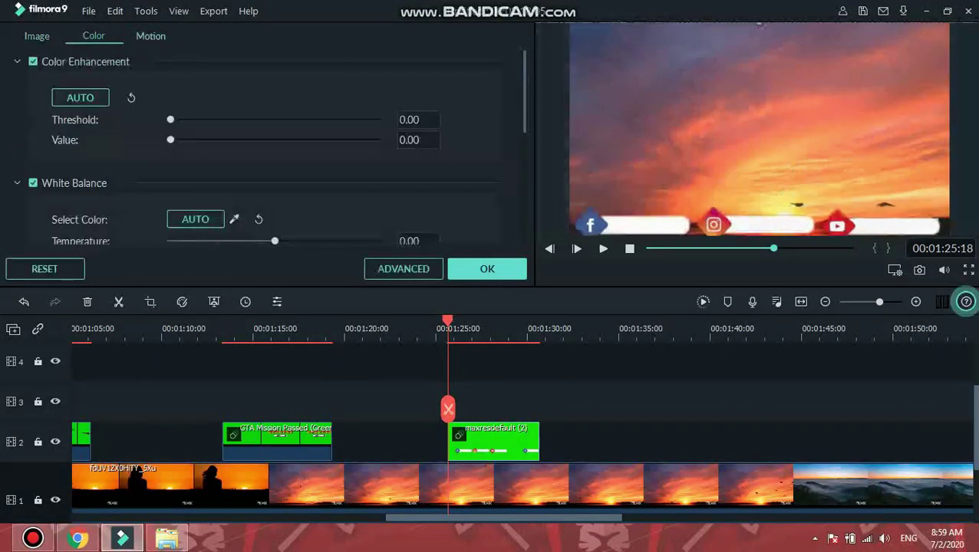
left_click(36, 36)
left_click_drag(274, 161, 280, 162)
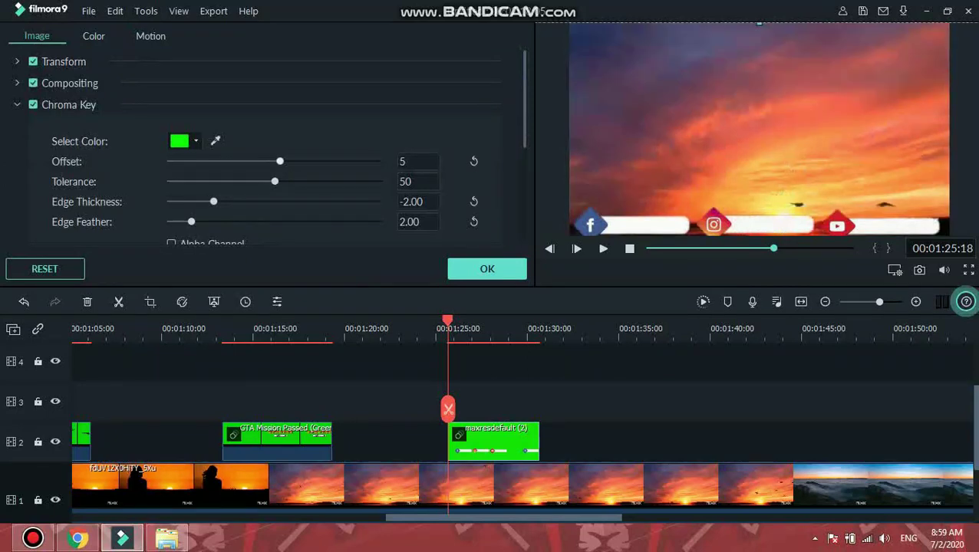
left_click(487, 269)
left_click(603, 248)
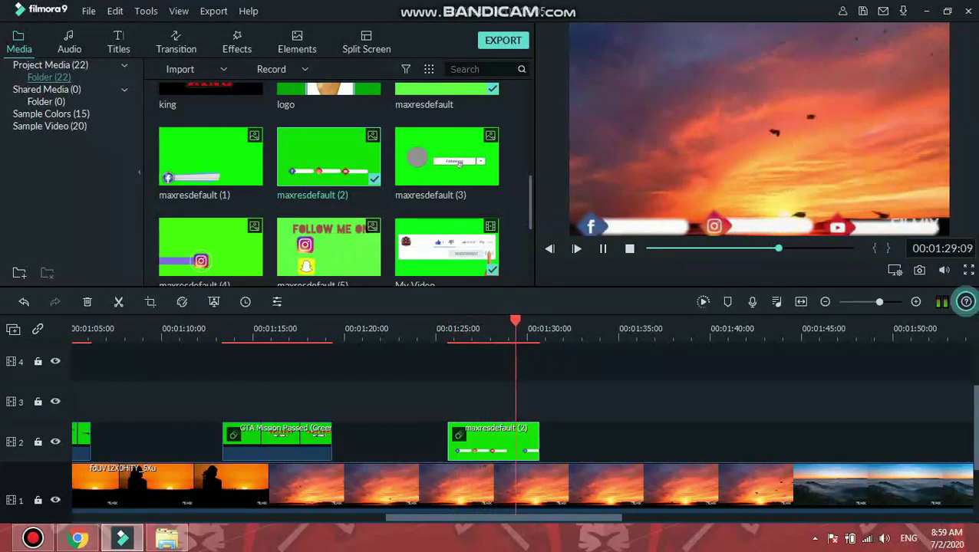
key("space")
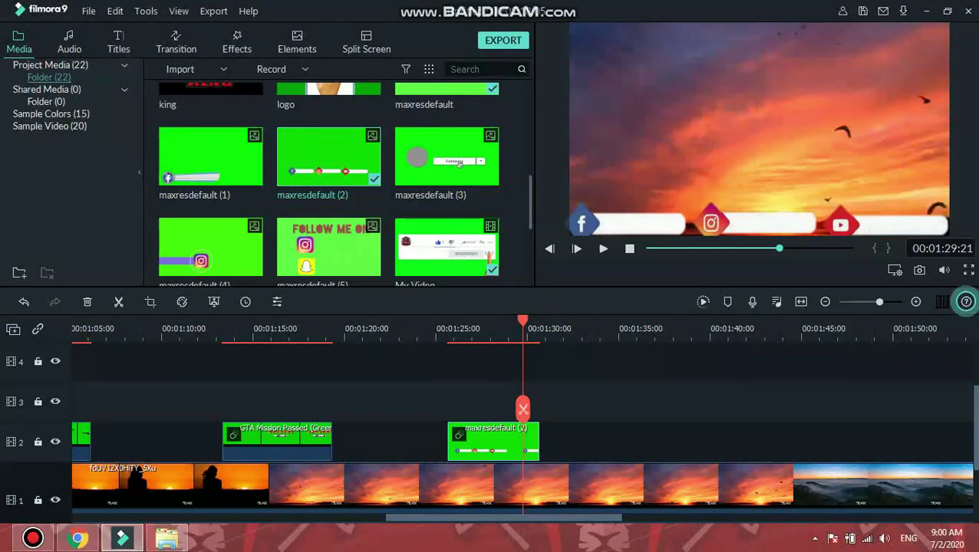
left_click_drag(523, 320, 443, 320)
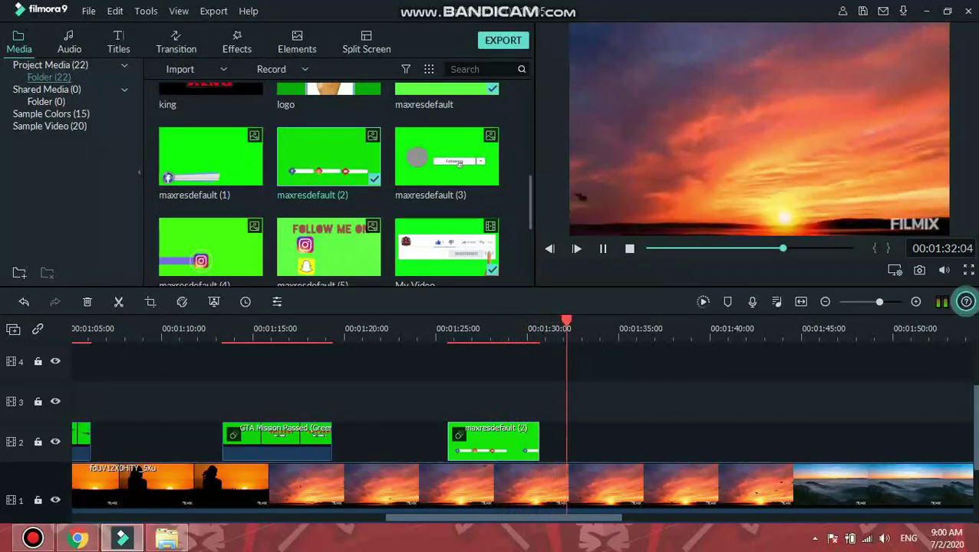
Stop playback and preview A-GROUP - Verve in the Audio music library.
key("space")
scroll(329, 231, "down", 3)
scroll(337, 184, "up", 10)
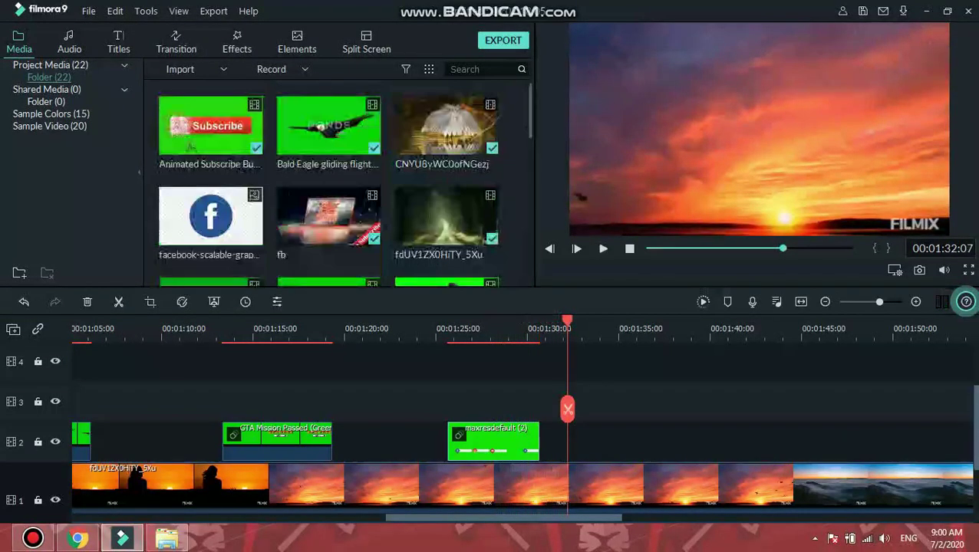
scroll(192, 148, "down", 6)
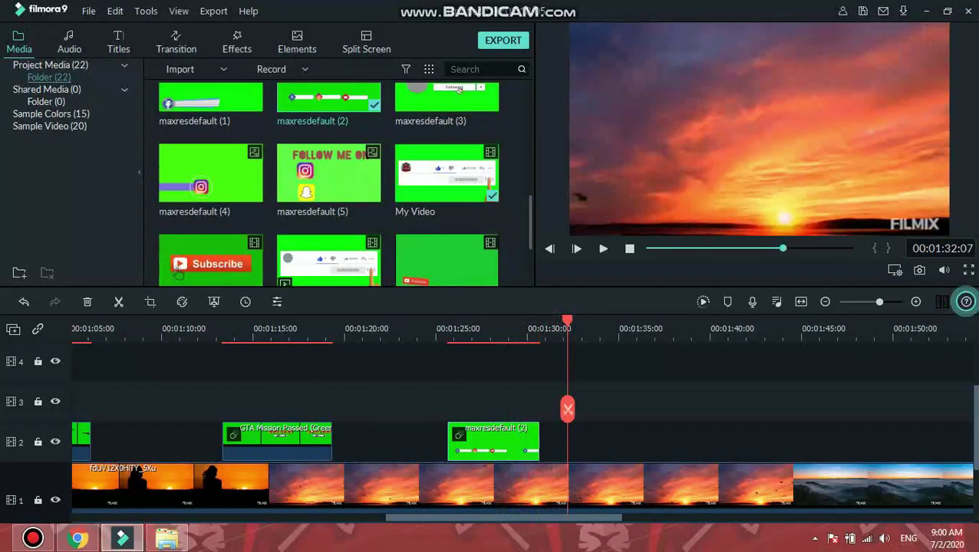
scroll(338, 185, "down", 3)
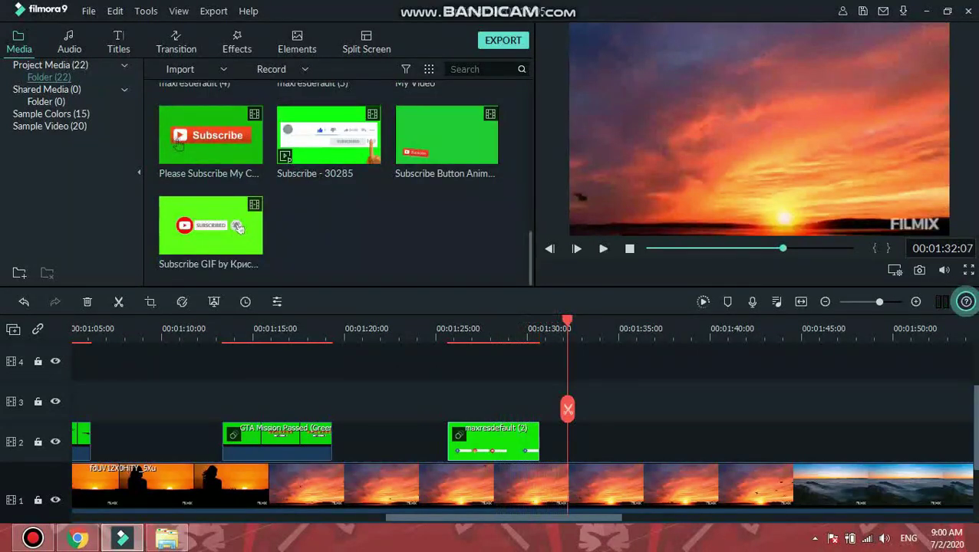
left_click(69, 42)
scroll(337, 184, "down", 10)
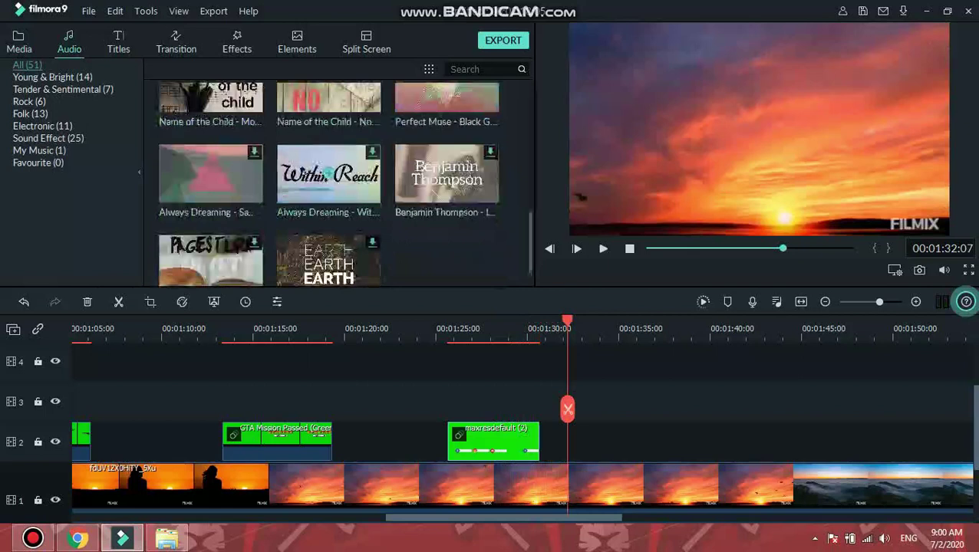
scroll(328, 184, "up", 10)
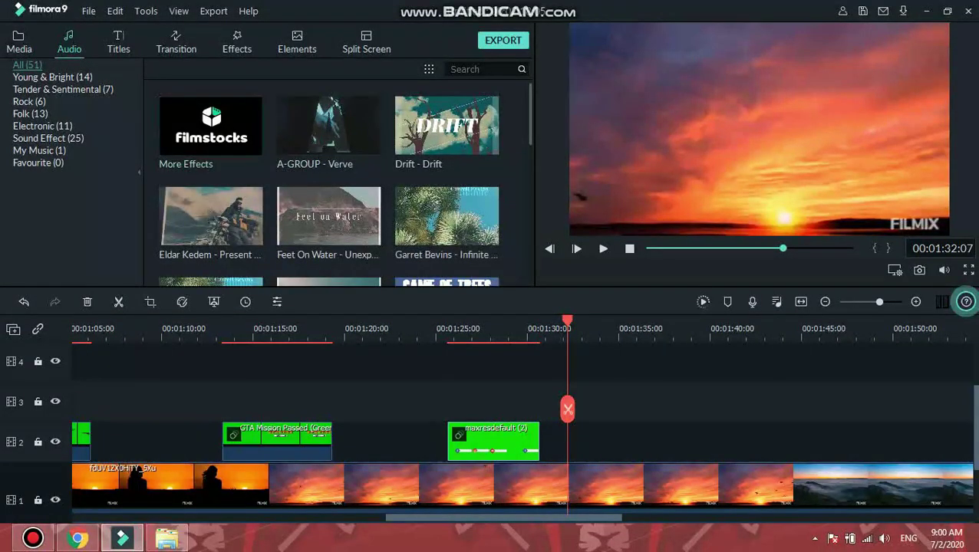
left_click(328, 134)
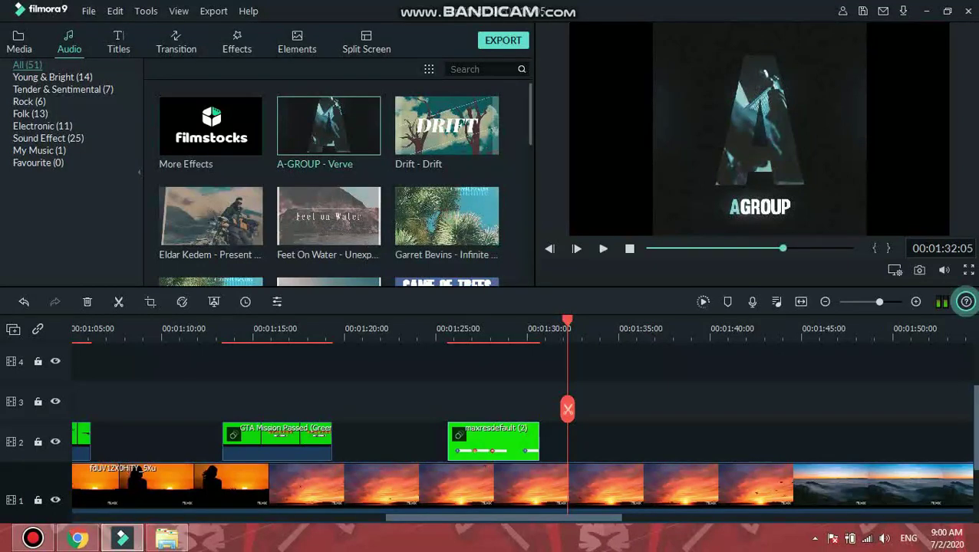
scroll(567, 409, "down", 3)
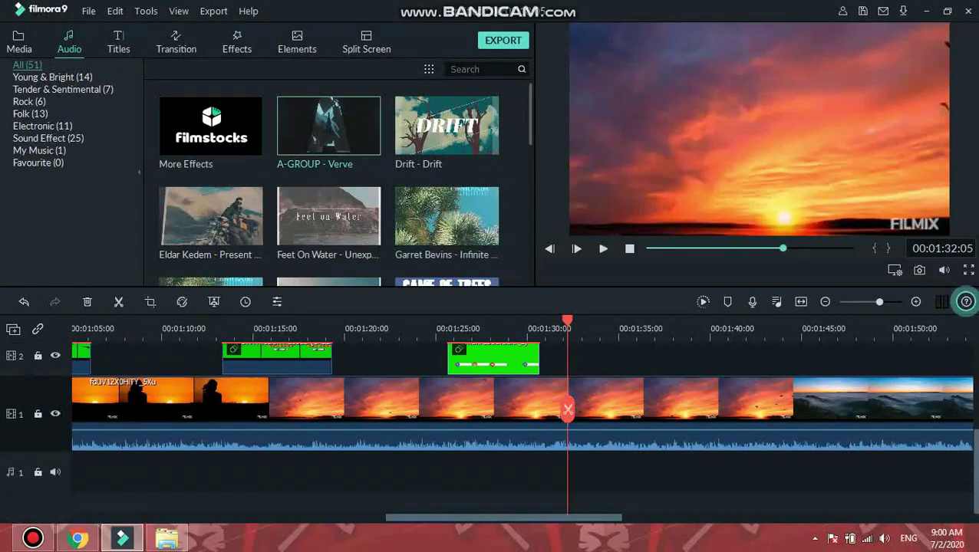
scroll(567, 409, "left", 10)
Drag A-GROUP - Verve onto audio track 1 near 00:00:14 and play to hear it.
left_click(447, 216)
left_click(328, 126)
left_click_drag(328, 127, 362, 469)
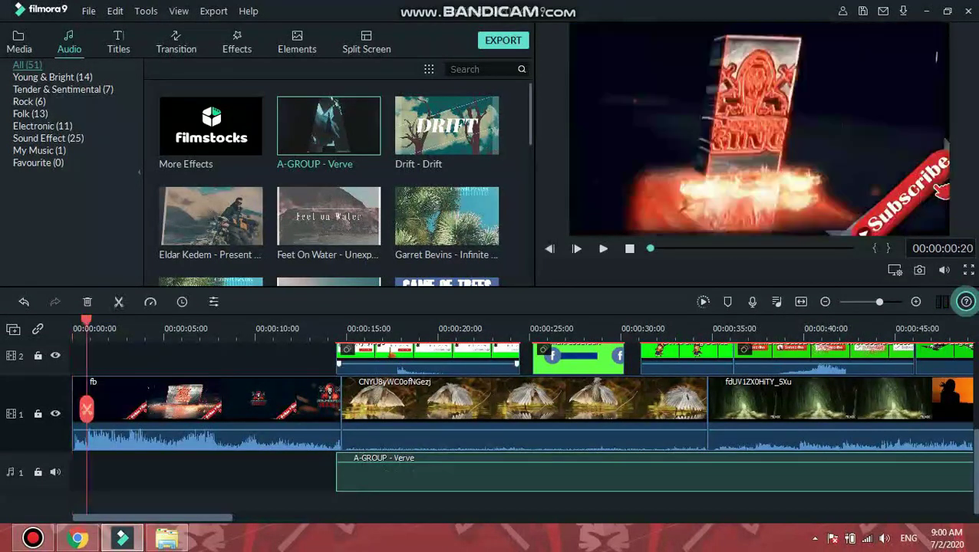
key("space")
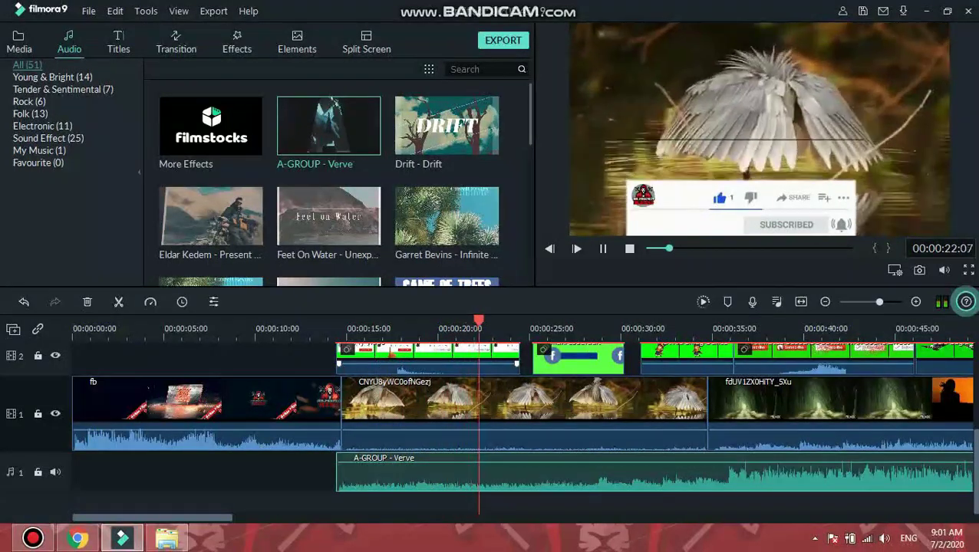
scroll(522, 415, "up", 2)
double_click(427, 441)
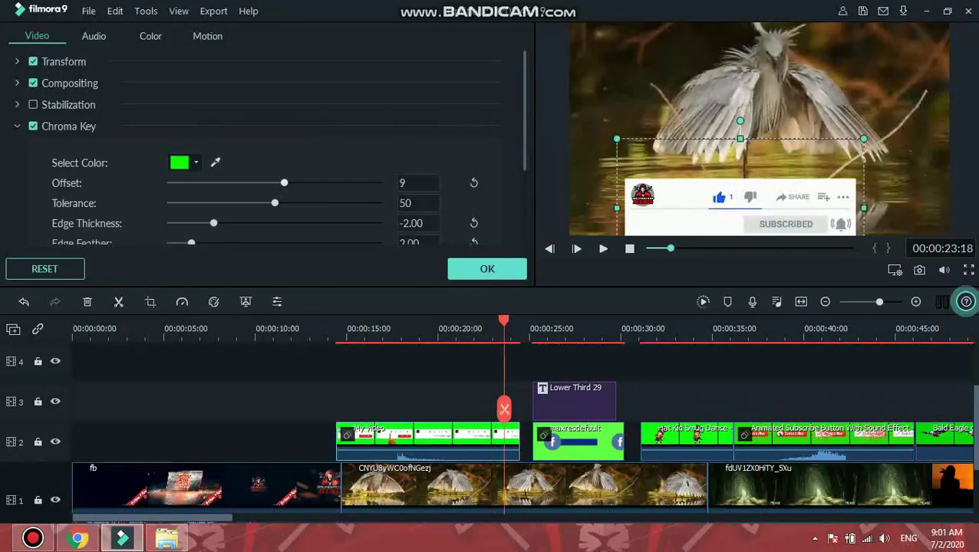
left_click(488, 269)
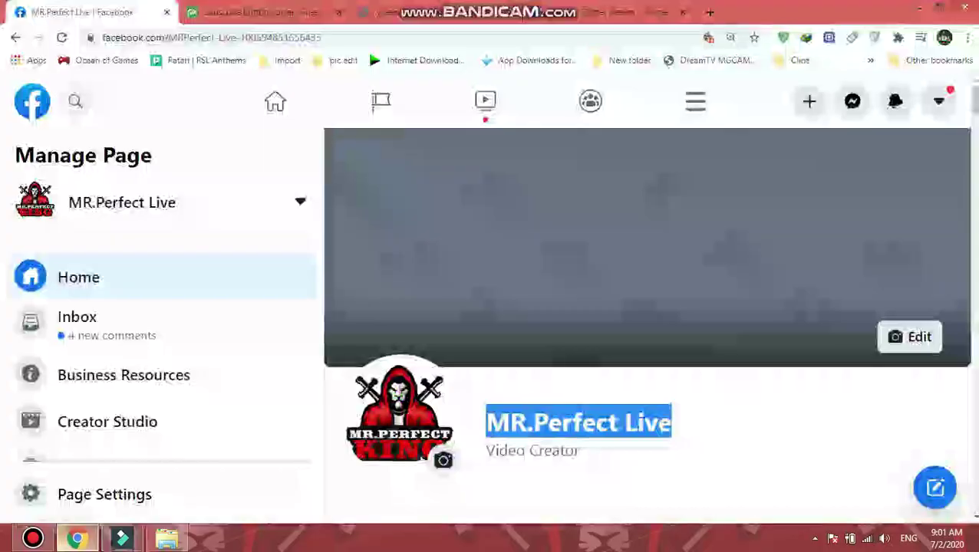
left_click(77, 539)
left_click(33, 539)
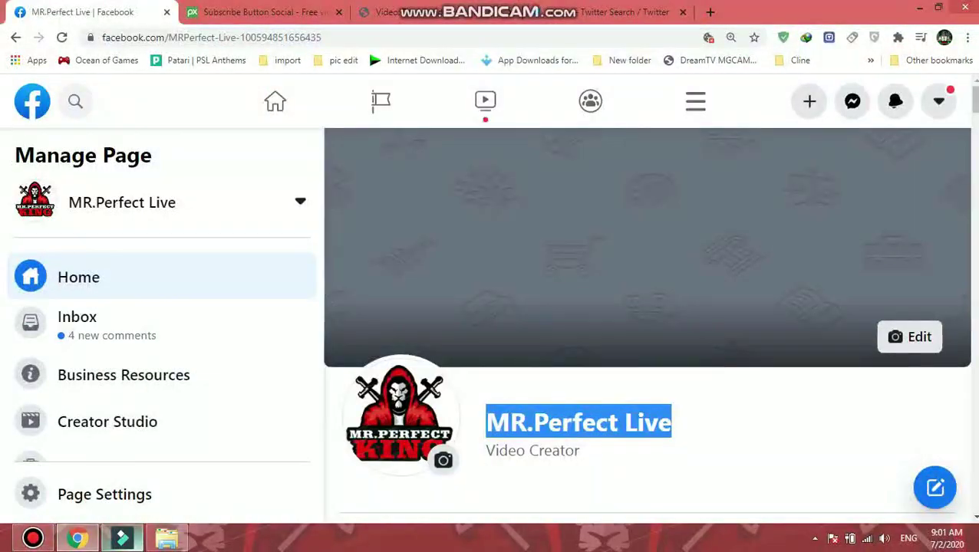
left_click(123, 539)
left_click(33, 539)
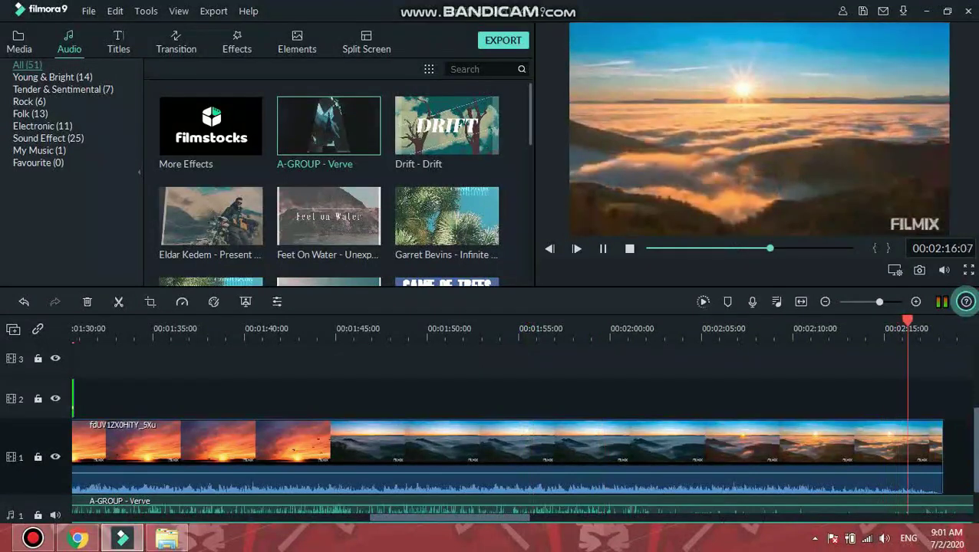
Place New LowerThirds 6 on track 2 at 1:47 and replace its text with 'Like Share'.
key("space")
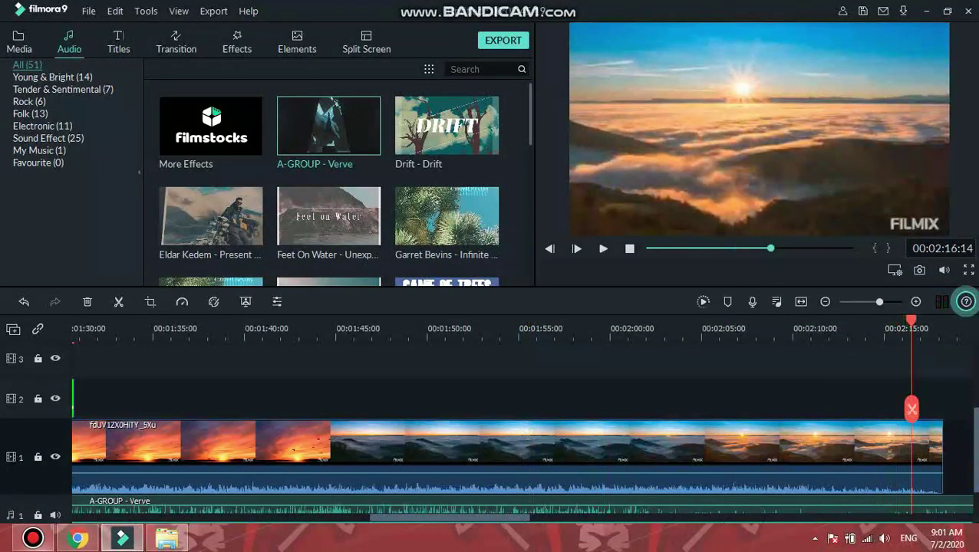
mouse_move(33, 538)
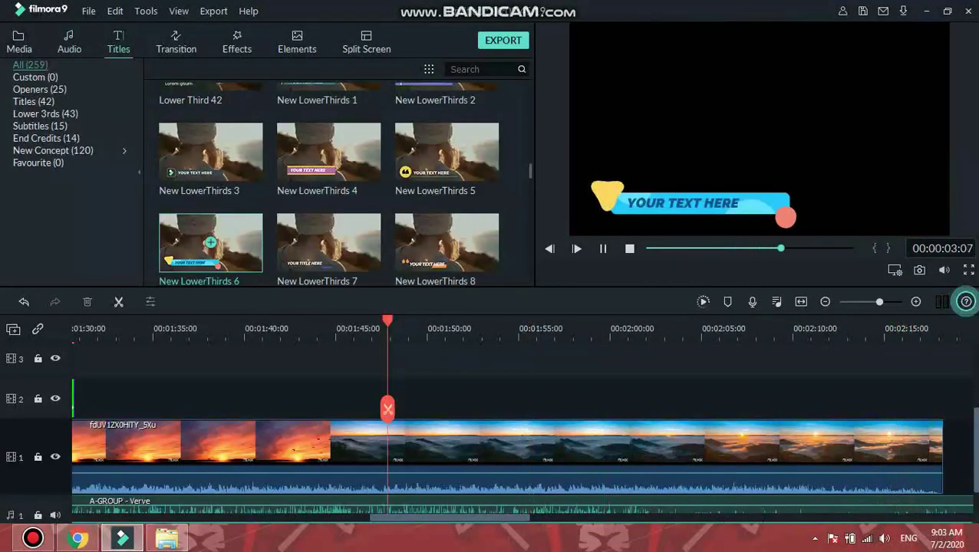
left_click_drag(210, 242, 414, 398)
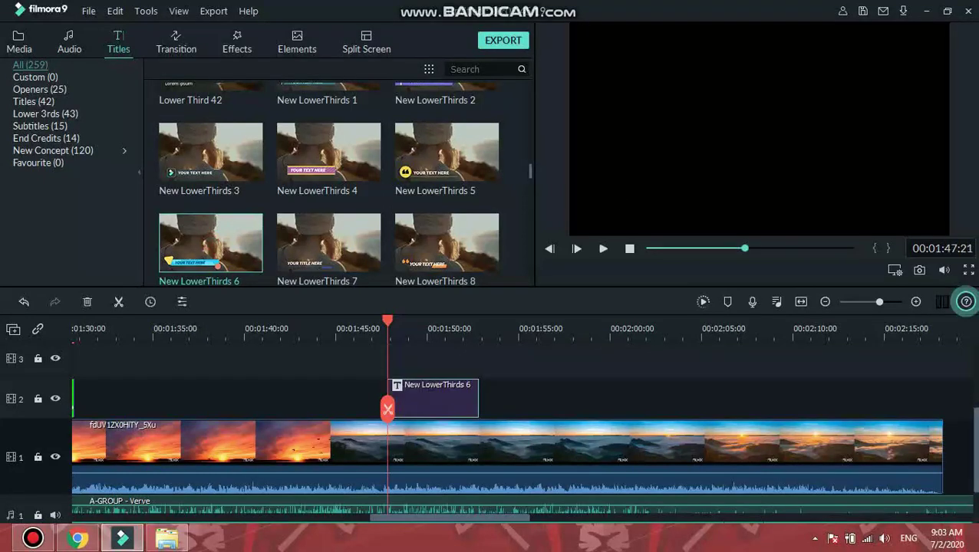
double_click(414, 397)
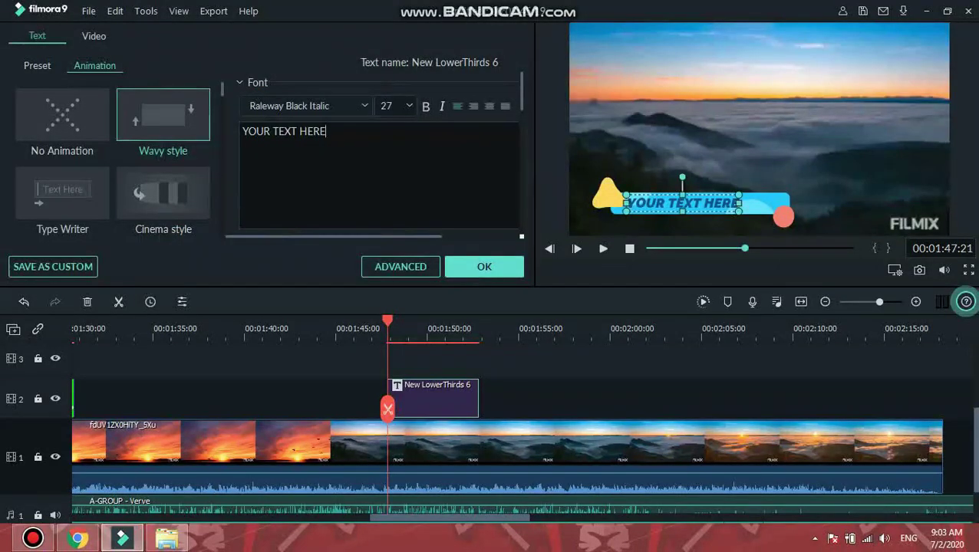
key("ctrl+shift+Left")
key("ctrl+shift+Left")
key("ctrl+shift+Left")
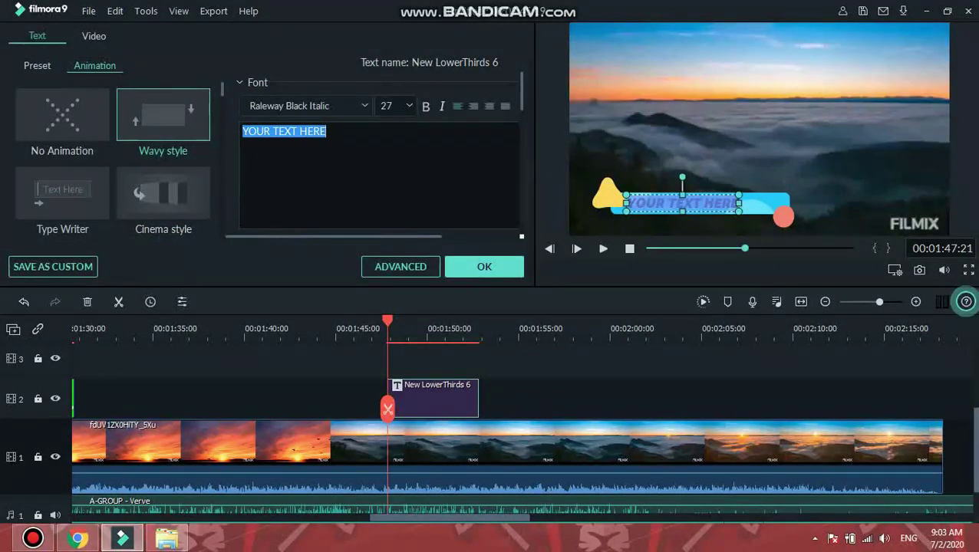
type("Like")
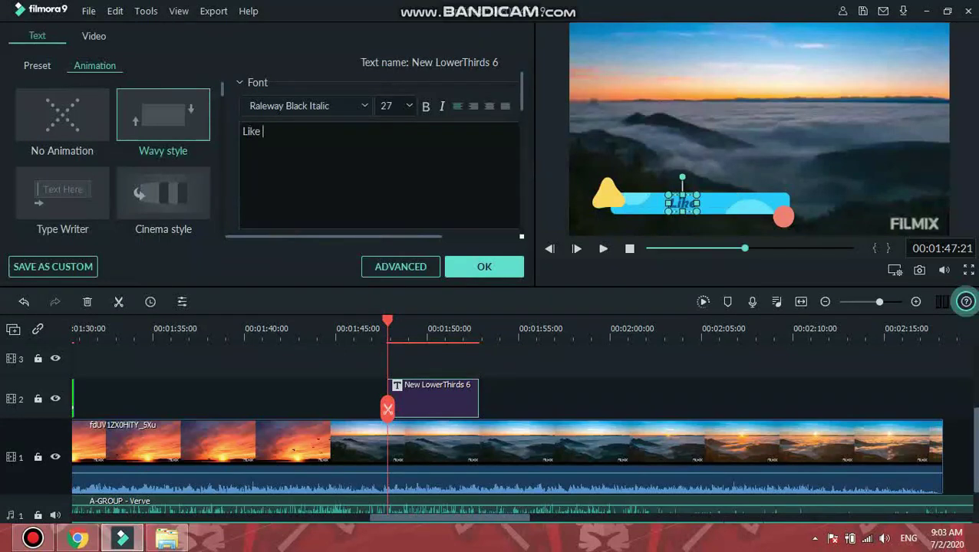
type(" Share")
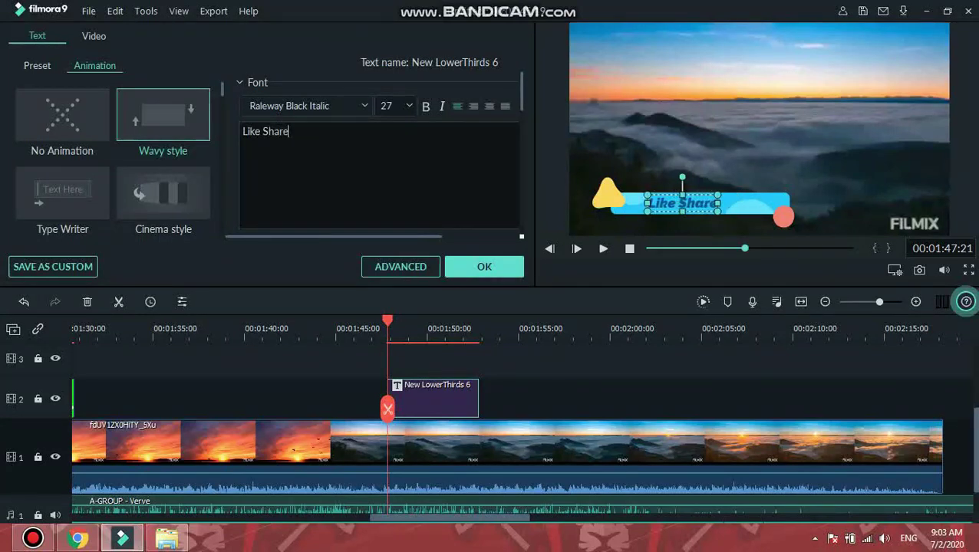
Set the title text size to 36 and move it lower onto the centre line.
scroll(113, 158, "down", 3)
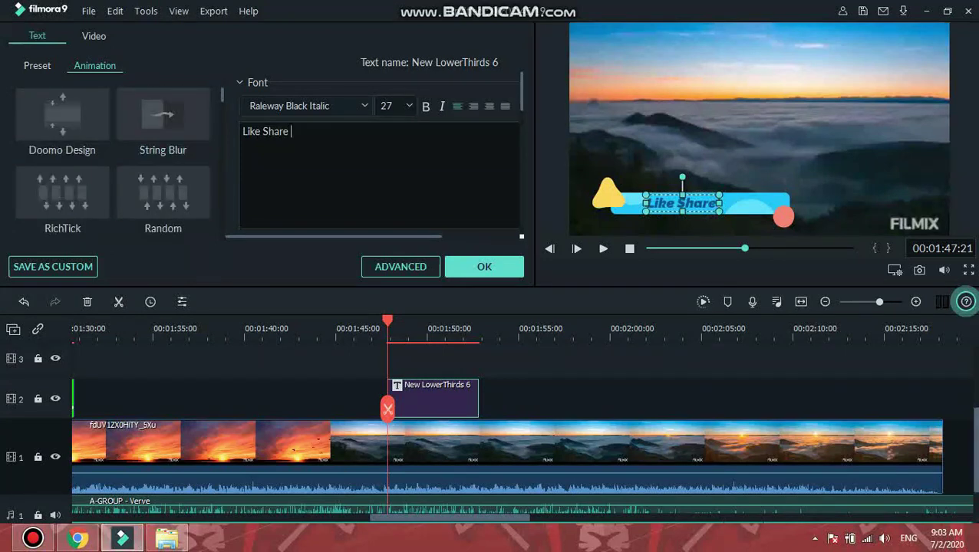
left_click(36, 65)
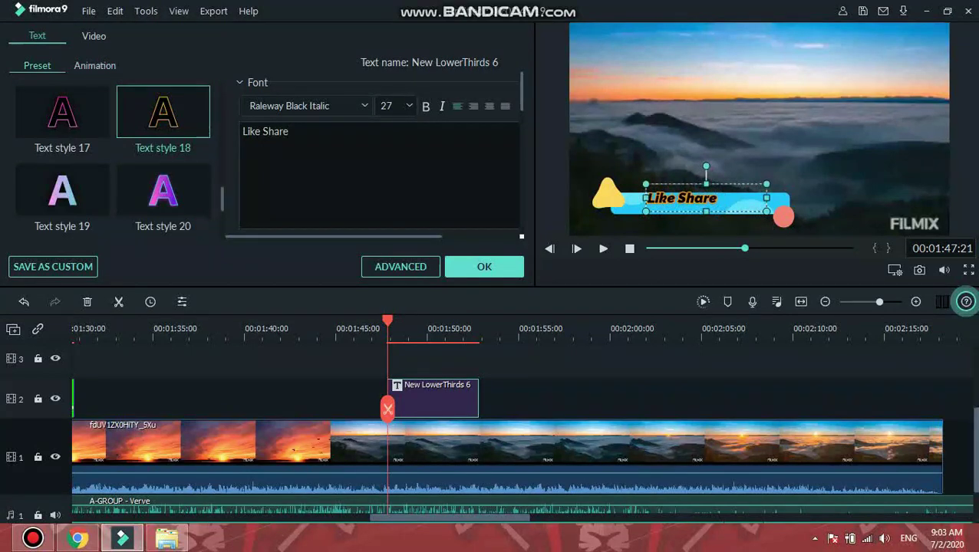
scroll(395, 152, "down", 2)
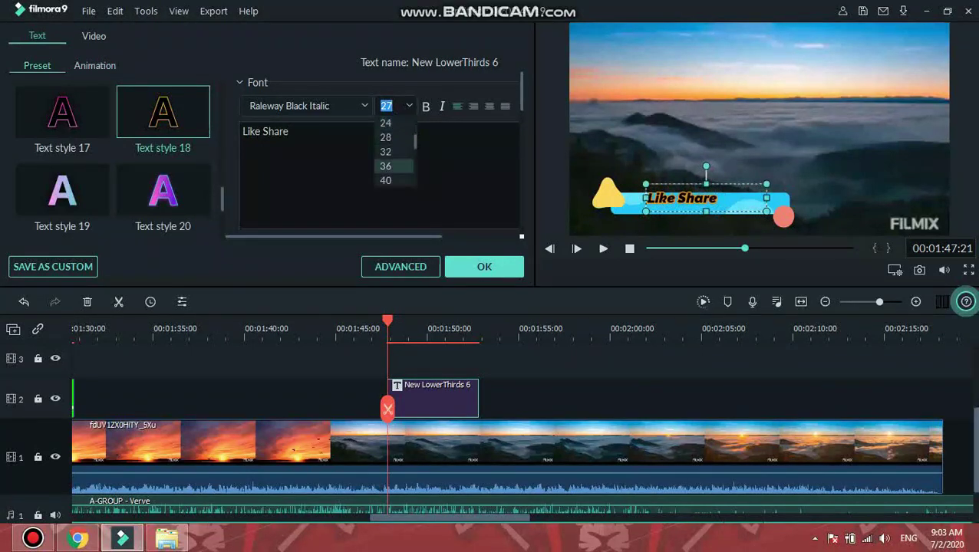
left_click(385, 165)
left_click_drag(694, 197, 686, 200)
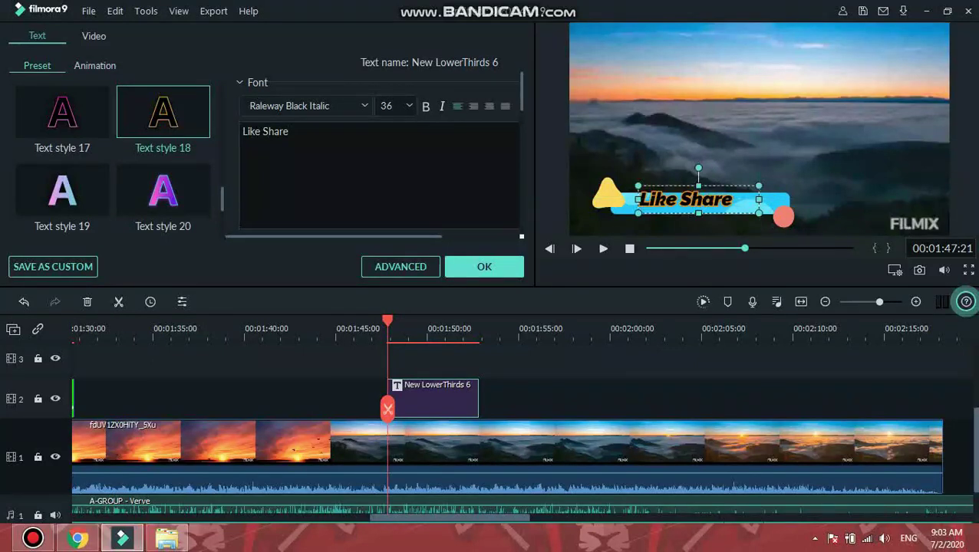
mouse_move(686, 199)
left_mouse_down()
mouse_move(686, 211)
mouse_move(686, 199)
left_mouse_up()
Enlarge and widen the Like Share graphic and shift it slightly right.
left_click(759, 115)
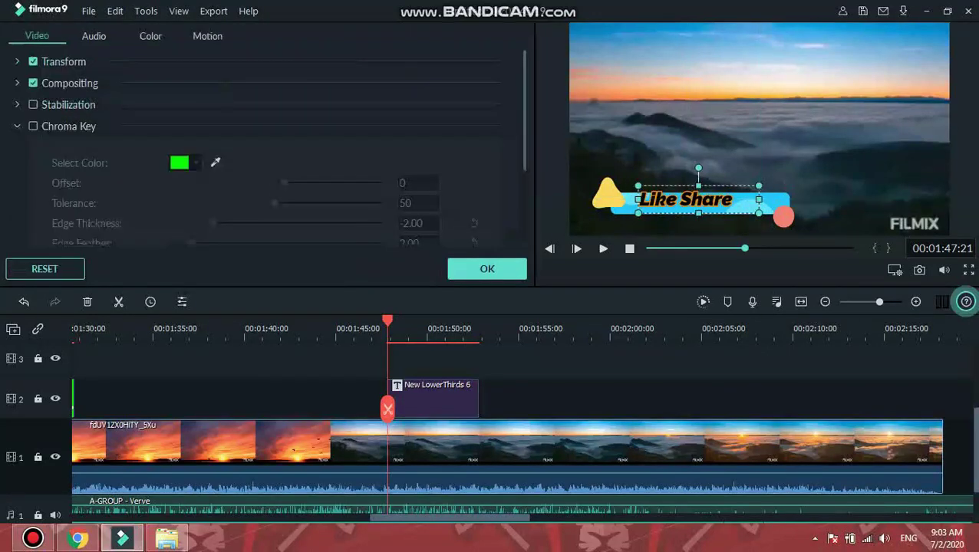
left_click(686, 200)
left_click_drag(581, 168, 565, 163)
mouse_move(682, 197)
left_mouse_down()
mouse_move(699, 201)
mouse_move(683, 201)
left_mouse_up()
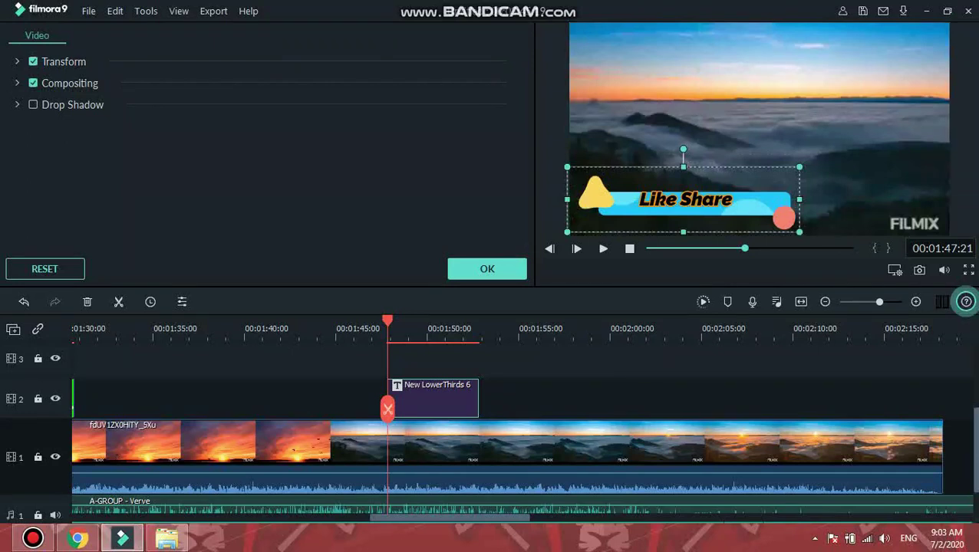
left_click_drag(799, 166, 817, 161)
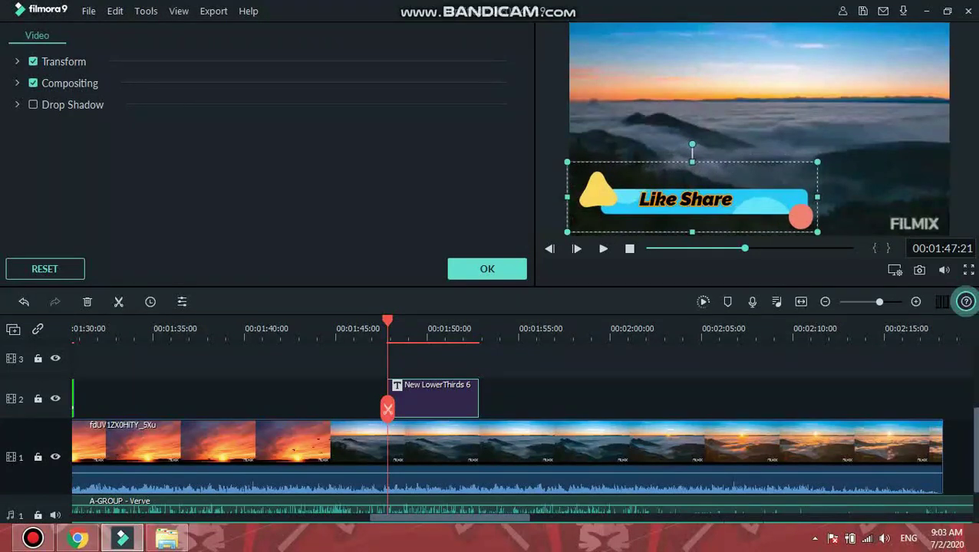
Turn on Drop Shadow for the Like Share title and confirm the changes.
left_click(33, 105)
left_click(33, 105)
left_click(33, 104)
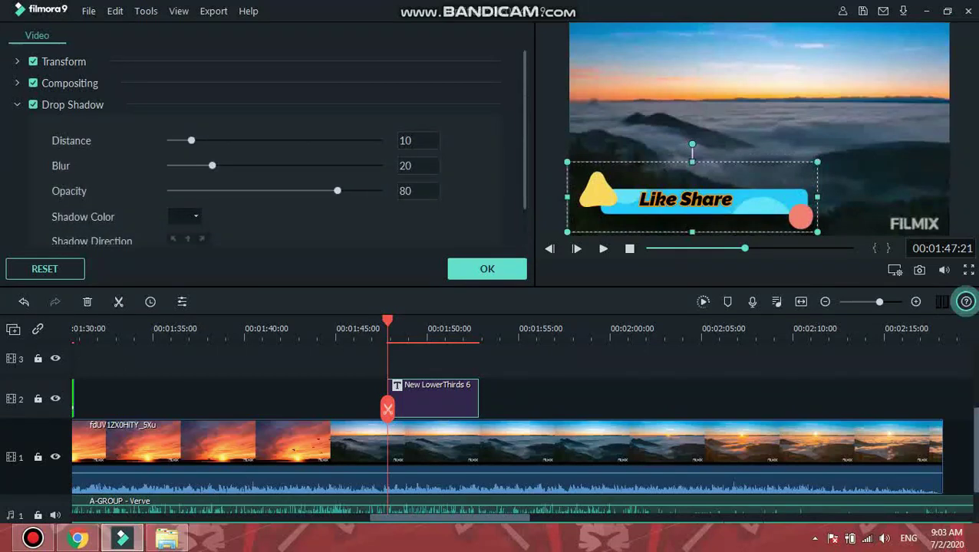
left_click(488, 269)
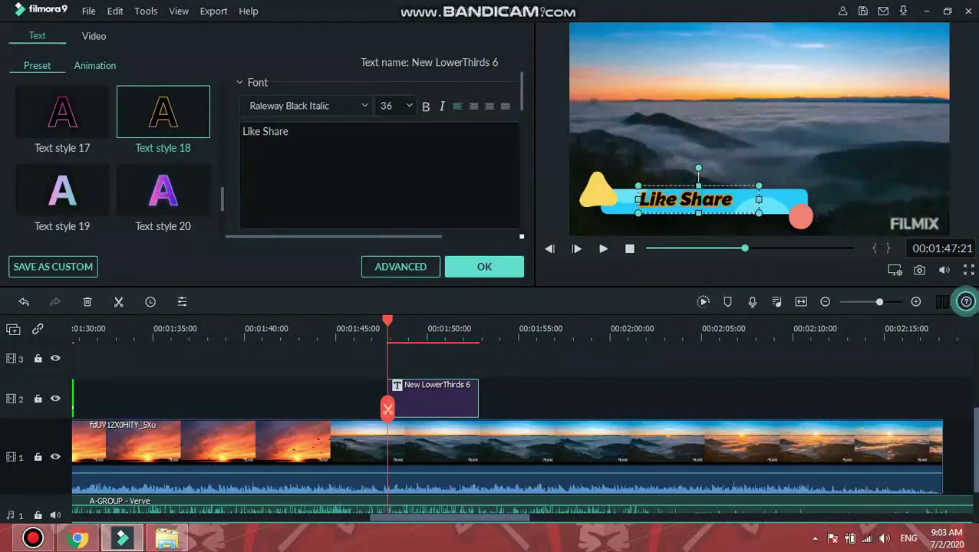
Preview RichTick, Random, Up Roll, Erase, Crosszoom and Twrl animations on the title.
left_click(94, 66)
left_click(163, 114)
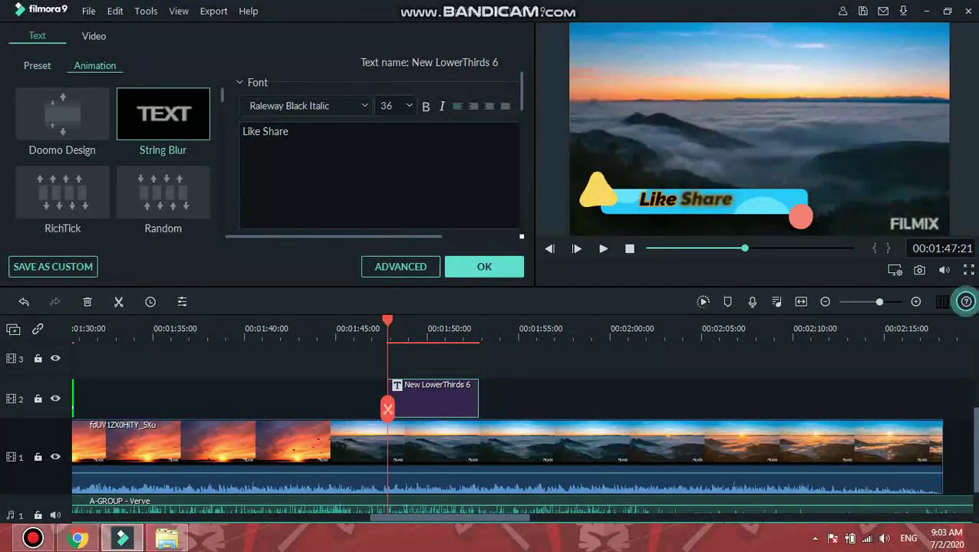
left_click(62, 191)
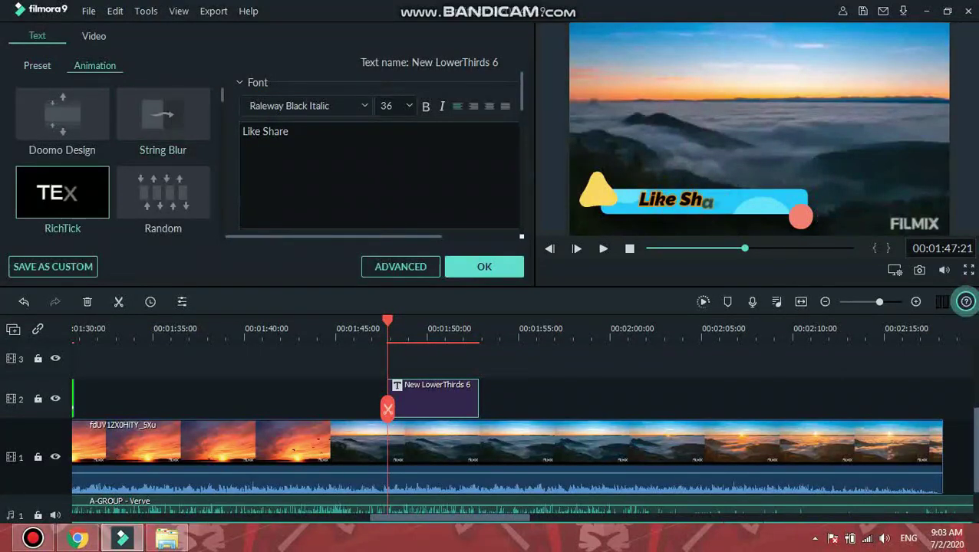
left_click(163, 192)
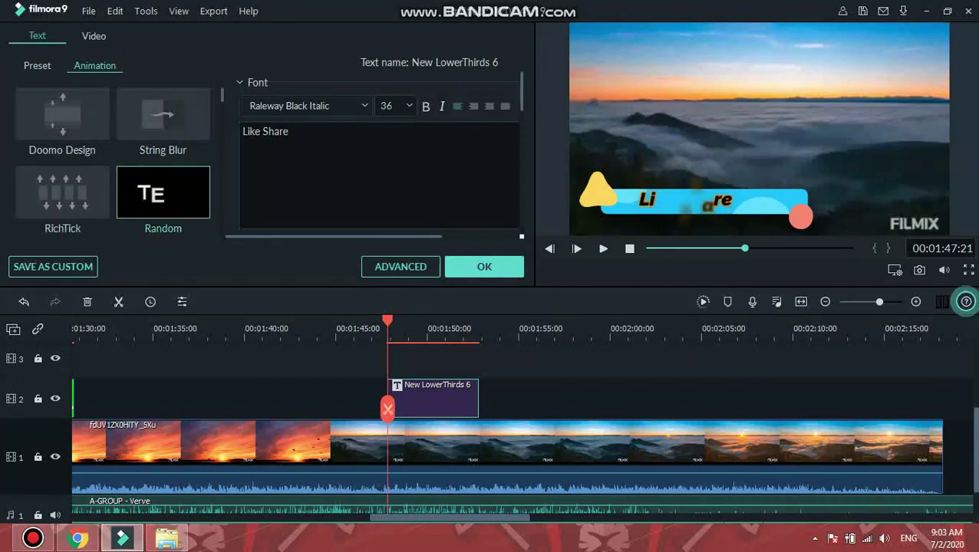
scroll(113, 161, "down", 4)
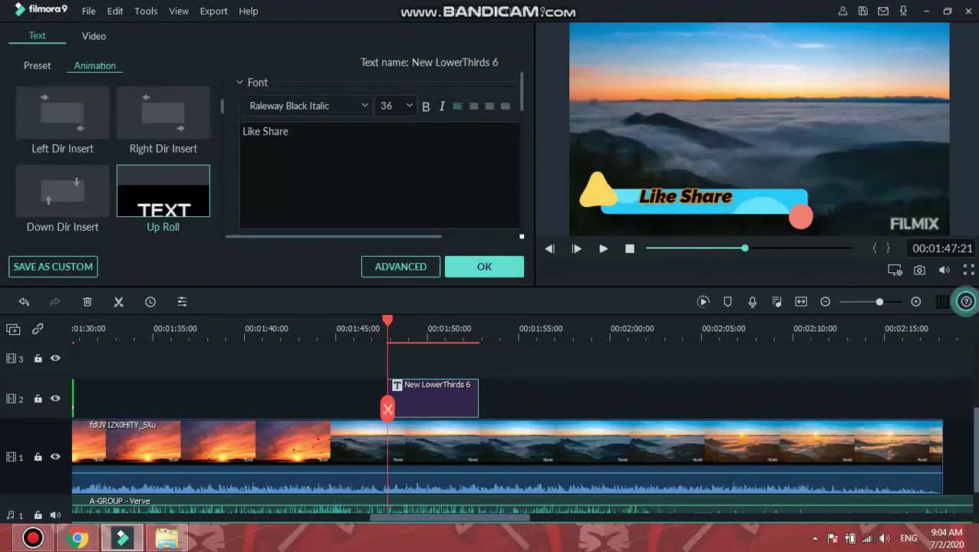
left_click(163, 192)
left_click(62, 191)
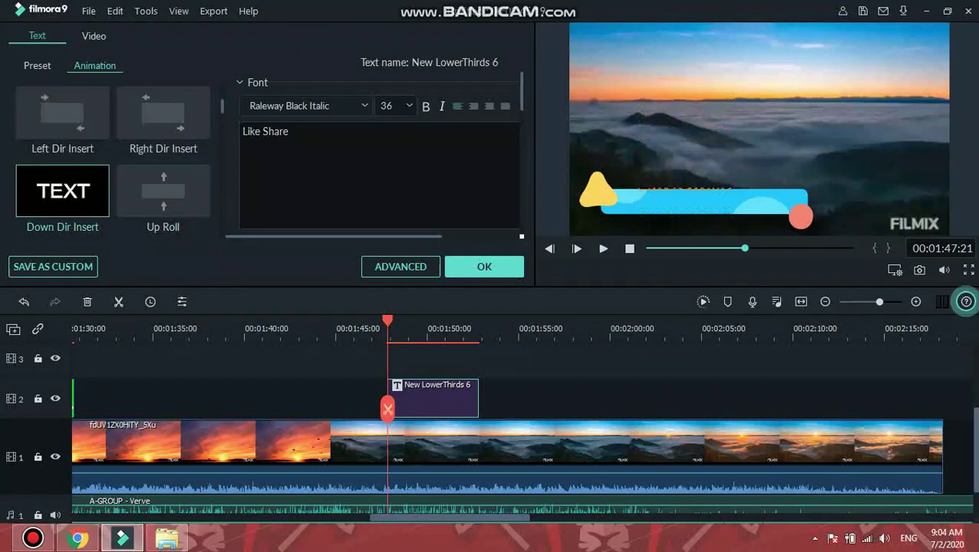
scroll(113, 161, "down", 2)
left_click(62, 190)
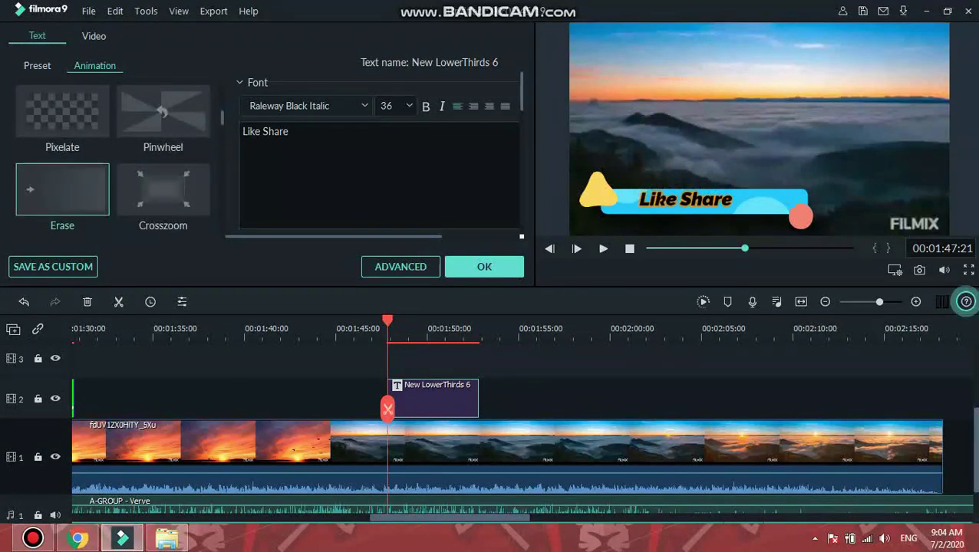
left_click(163, 191)
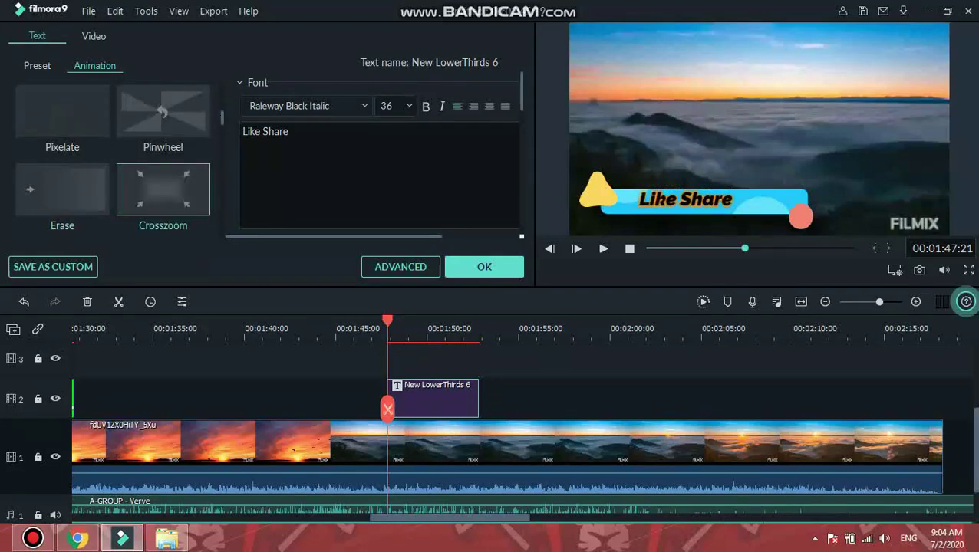
scroll(113, 153, "down", 2)
left_click(62, 190)
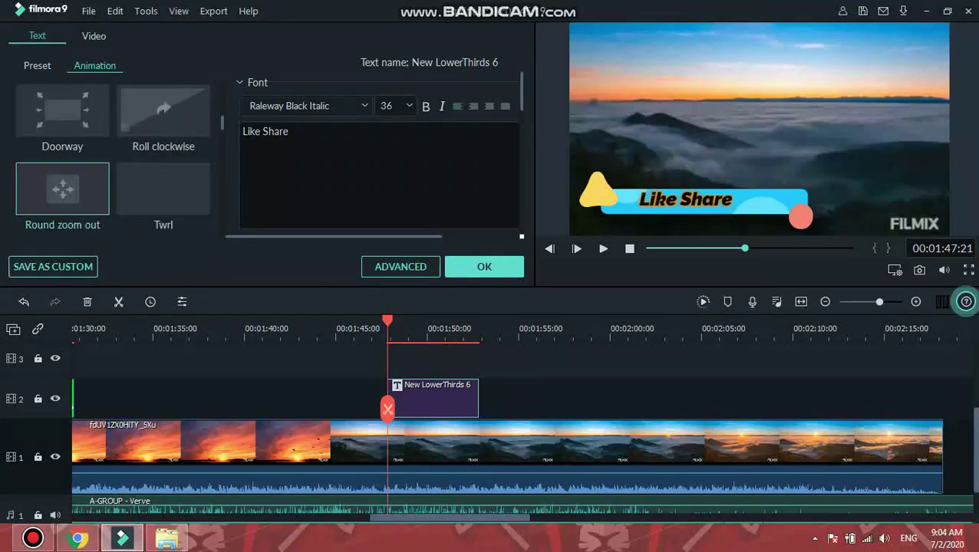
left_click(162, 191)
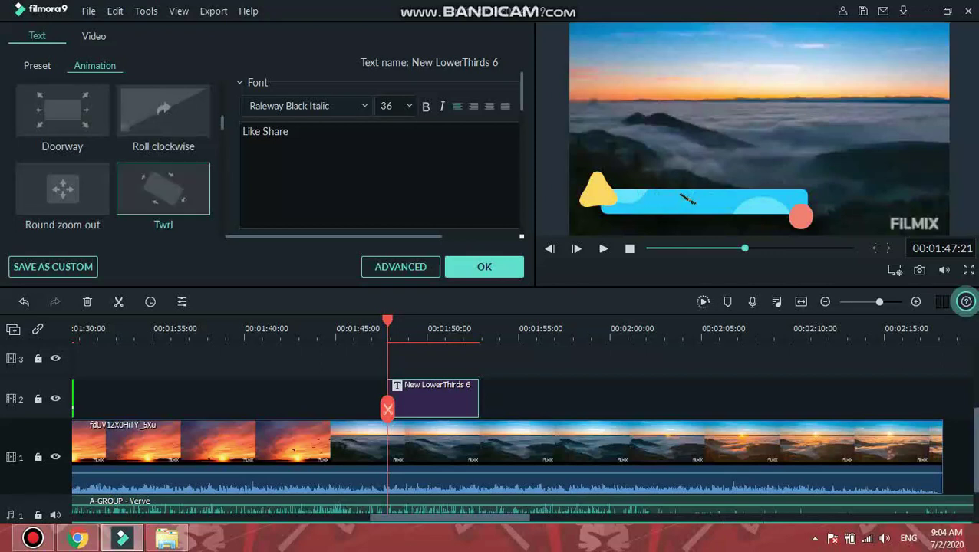
Try Move, Spin 2, Random 2 and Cinema style animations, then apply the choice.
scroll(163, 190, "down", 2)
scroll(113, 153, "down", 2)
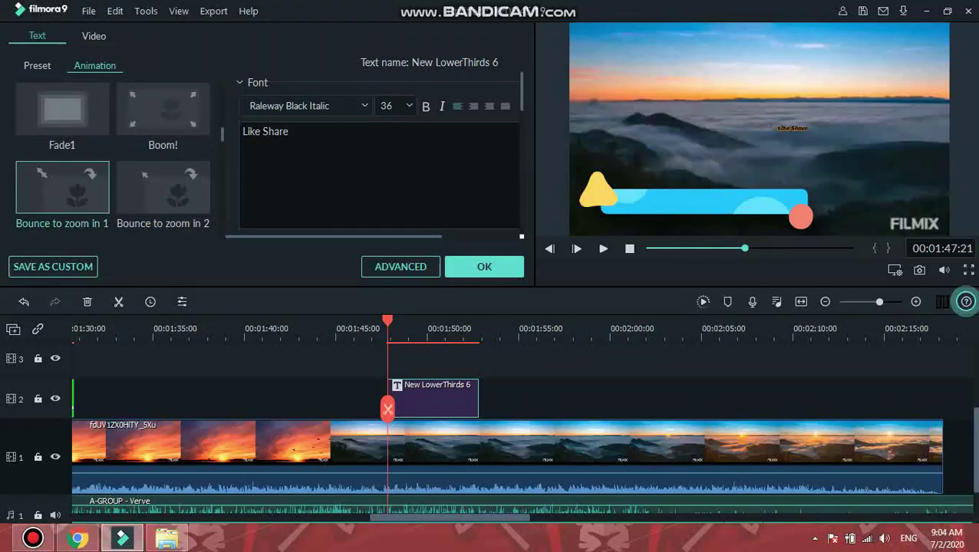
scroll(113, 154, "down", 2)
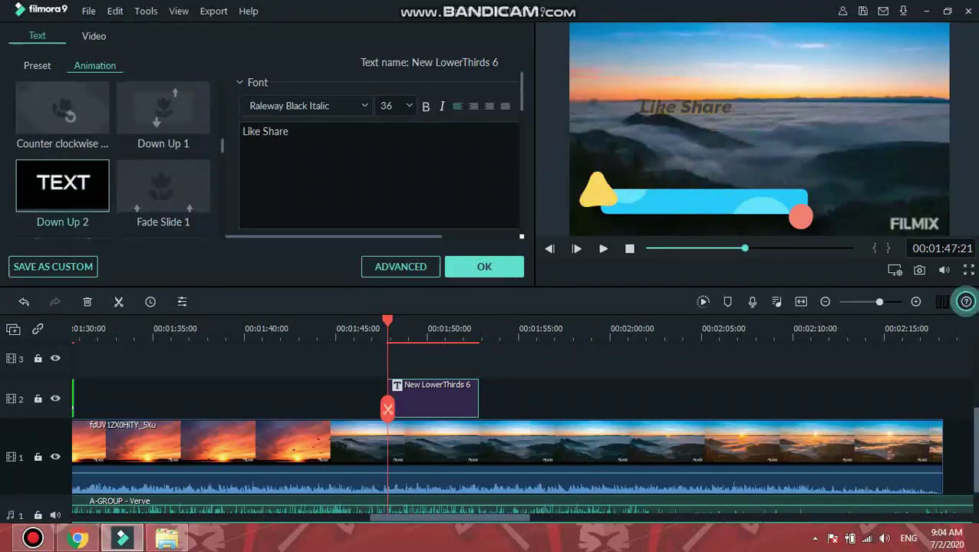
scroll(163, 184, "down", 2)
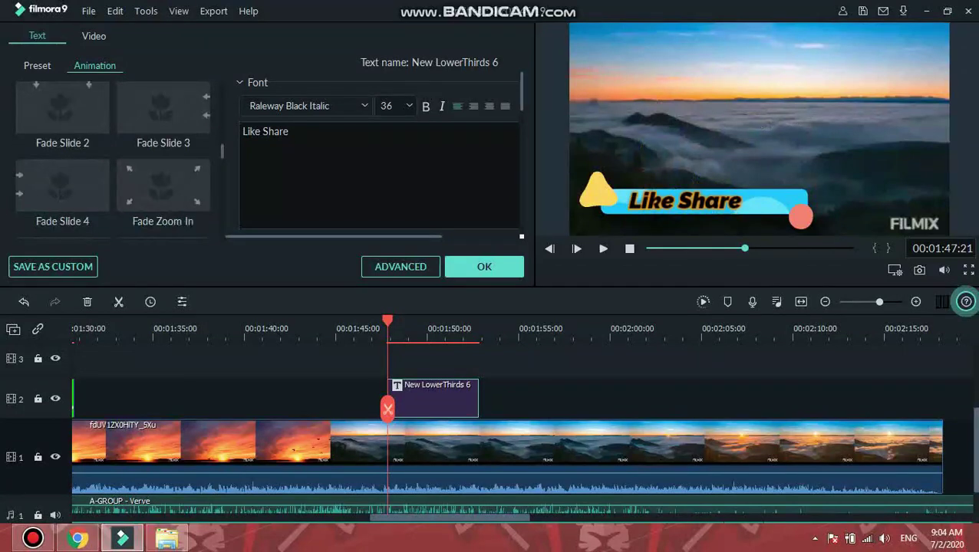
scroll(63, 184, "down", 2)
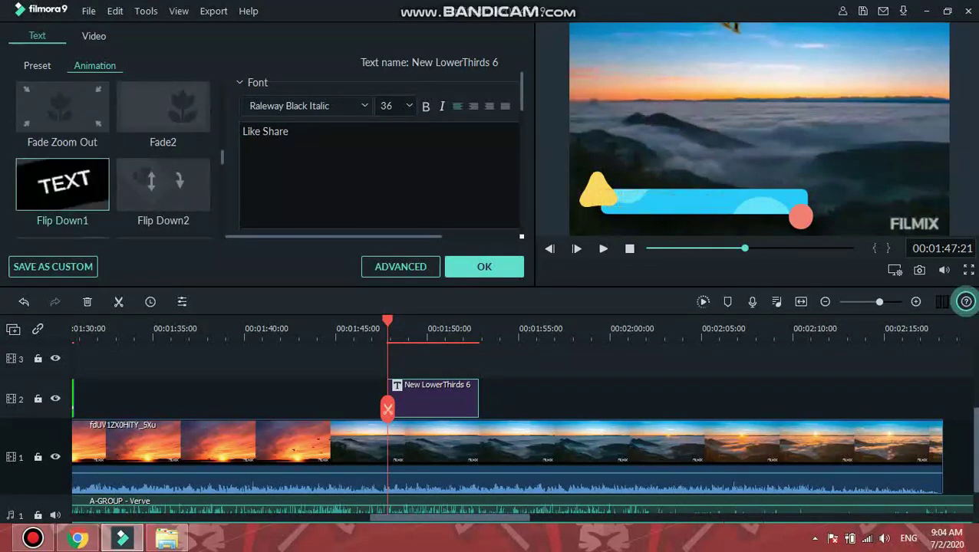
scroll(163, 185, "down", 3)
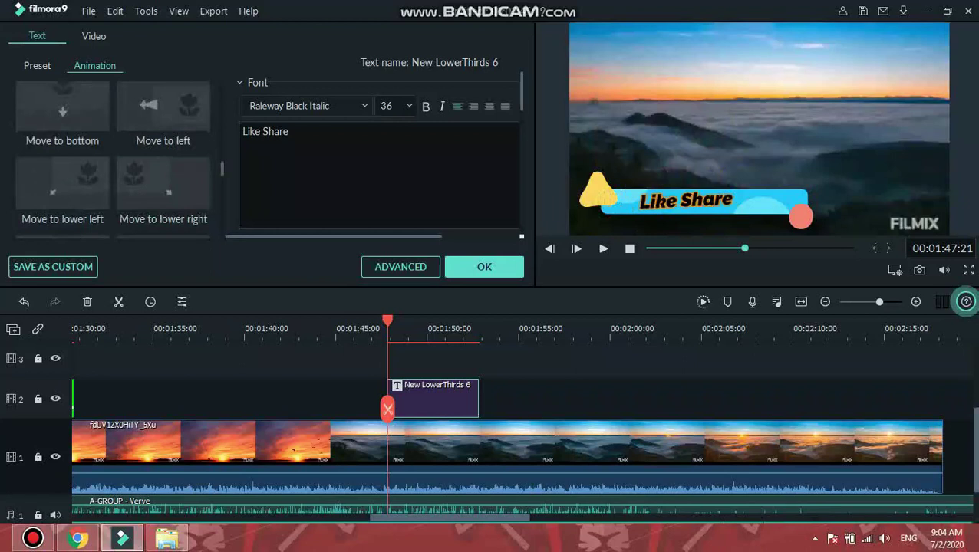
left_click(162, 183)
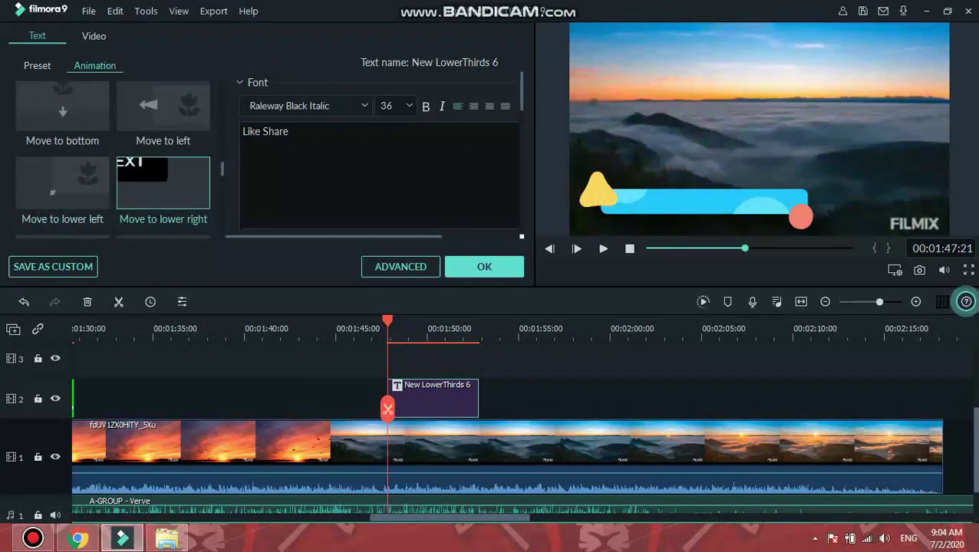
scroll(62, 184, "down", 2)
left_click(62, 183)
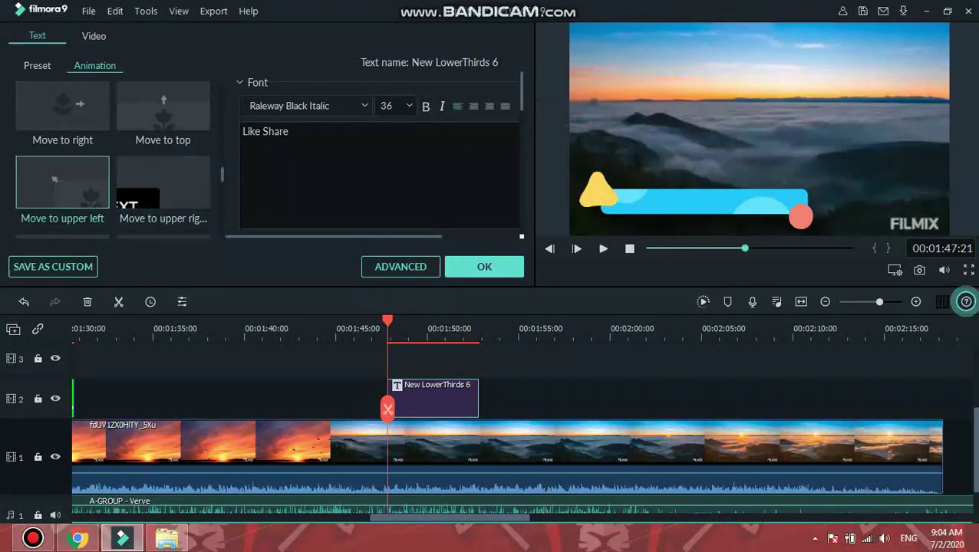
scroll(163, 184, "down", 2)
left_click(62, 182)
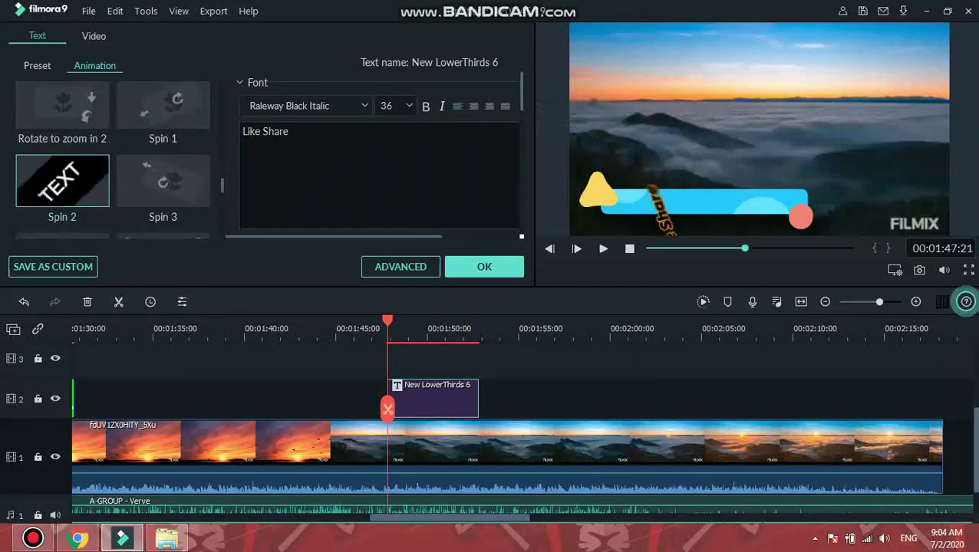
scroll(163, 184, "down", 2)
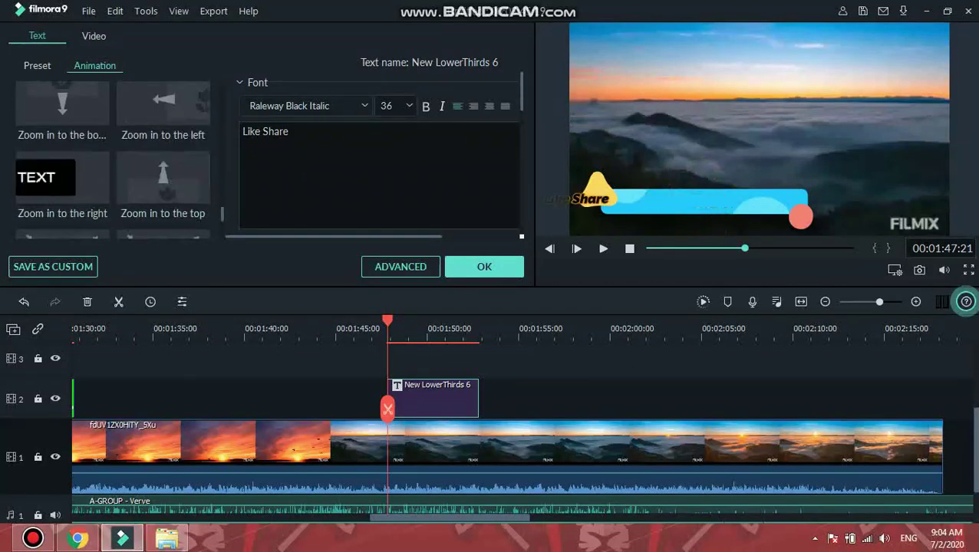
scroll(162, 184, "down", 2)
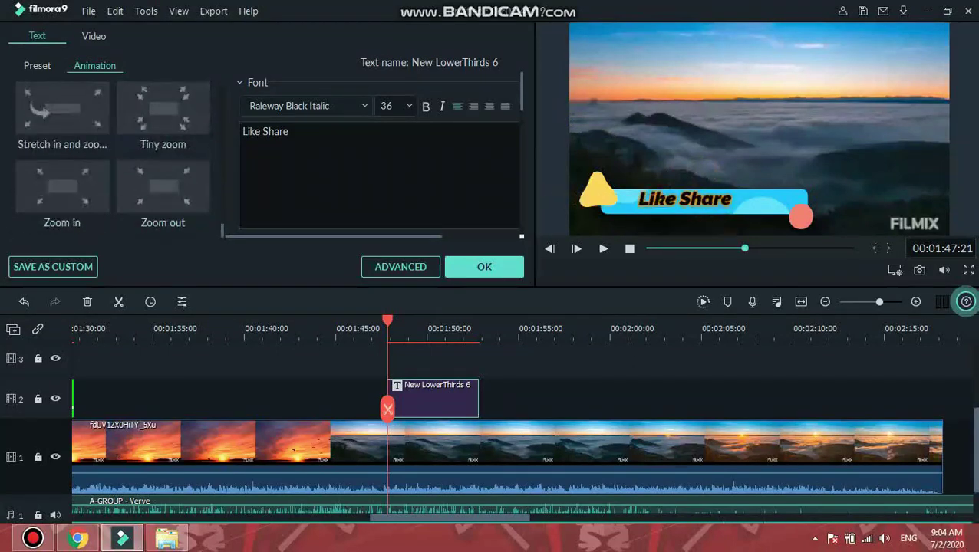
scroll(163, 184, "down", 4)
left_click(62, 124)
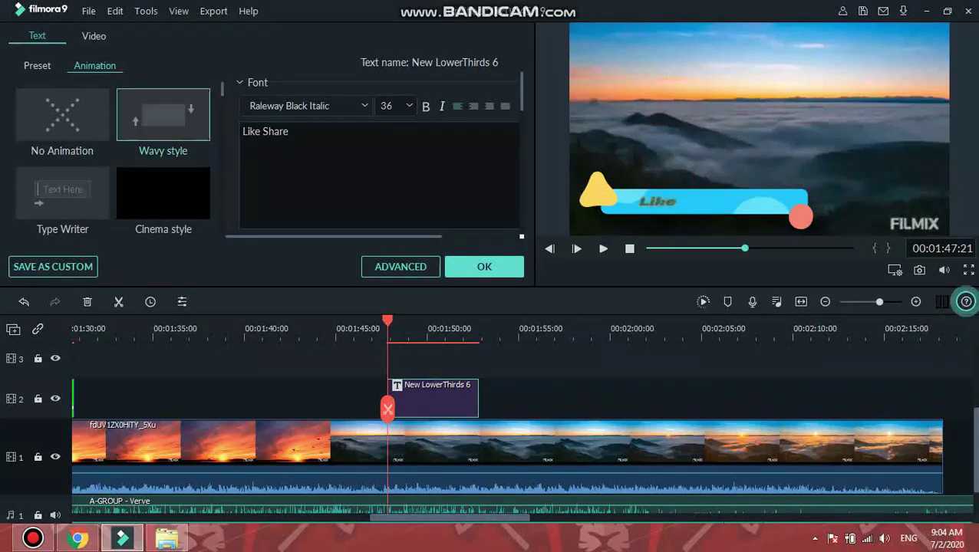
left_click(163, 192)
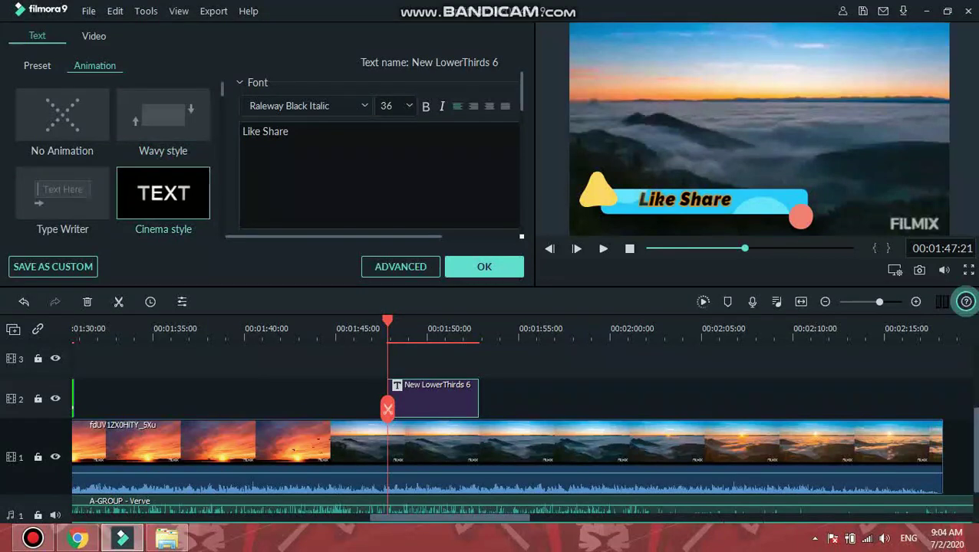
scroll(113, 161, "down", 3)
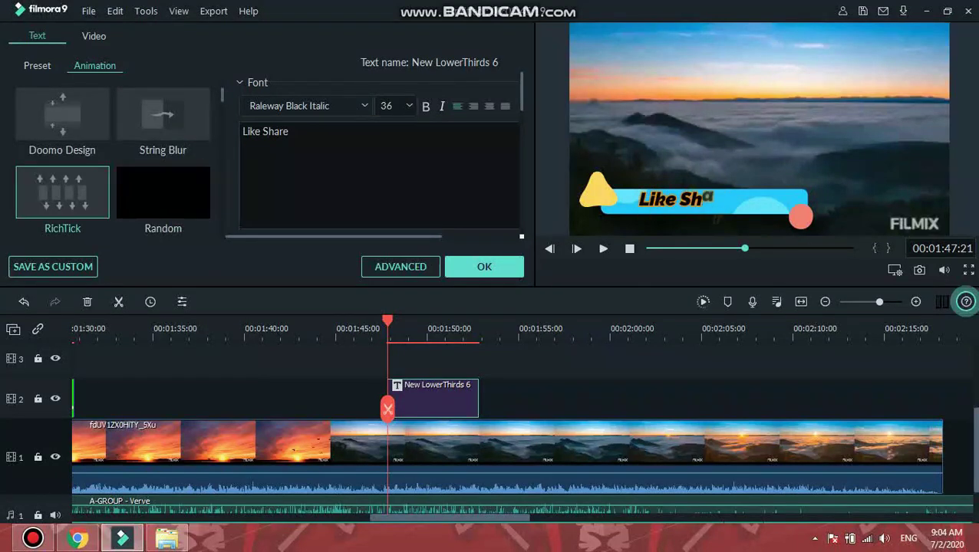
left_click(484, 266)
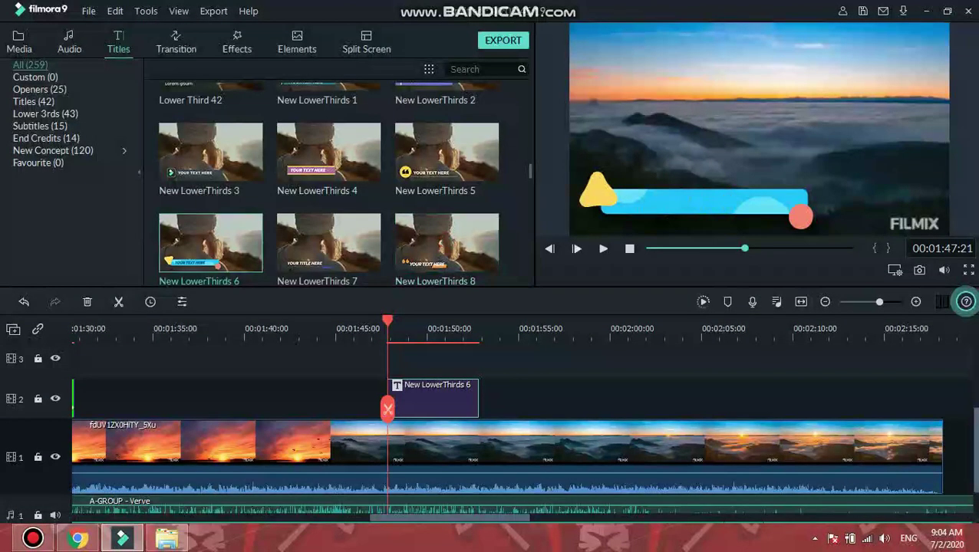
Play the Like Share section around 1:47–1:52 and pause to check its animation.
left_click(603, 249)
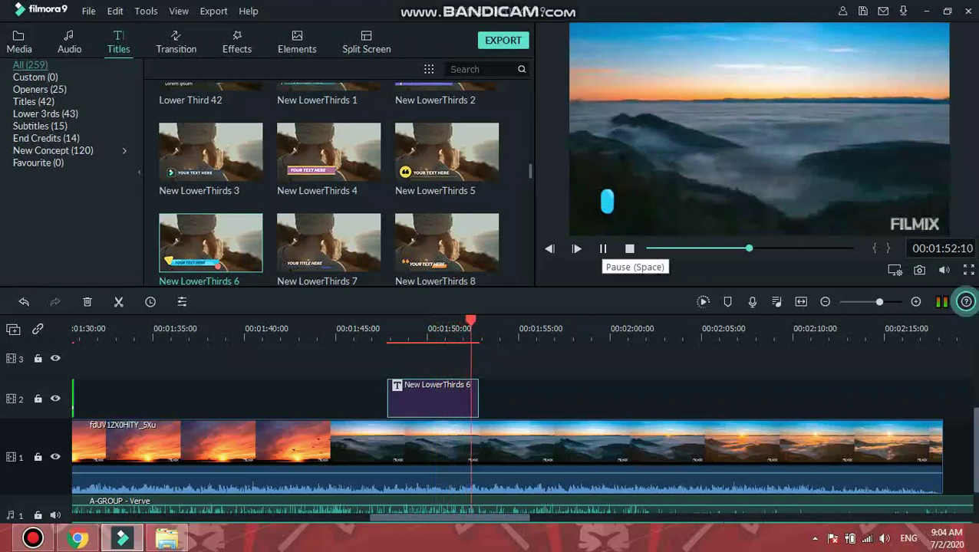
left_click(603, 249)
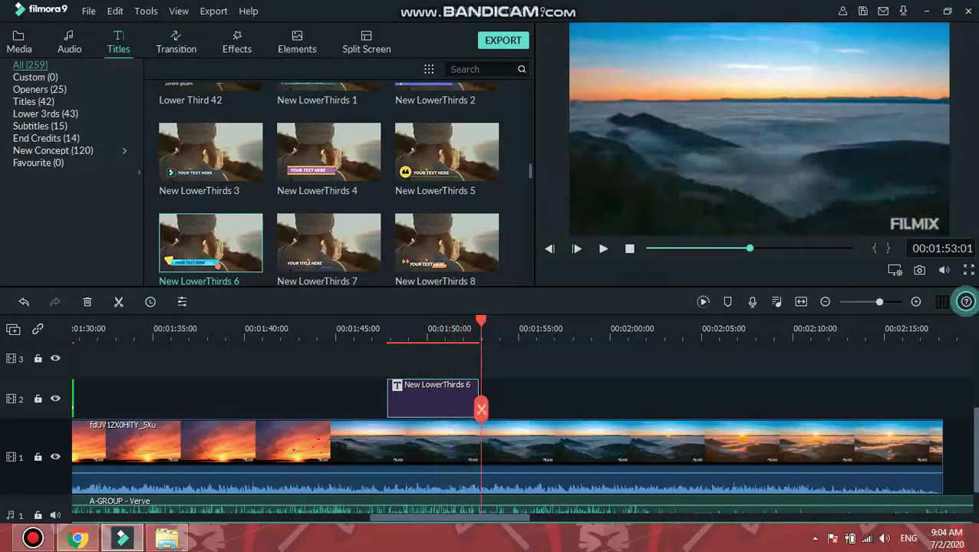
left_click(33, 538)
left_click(33, 538)
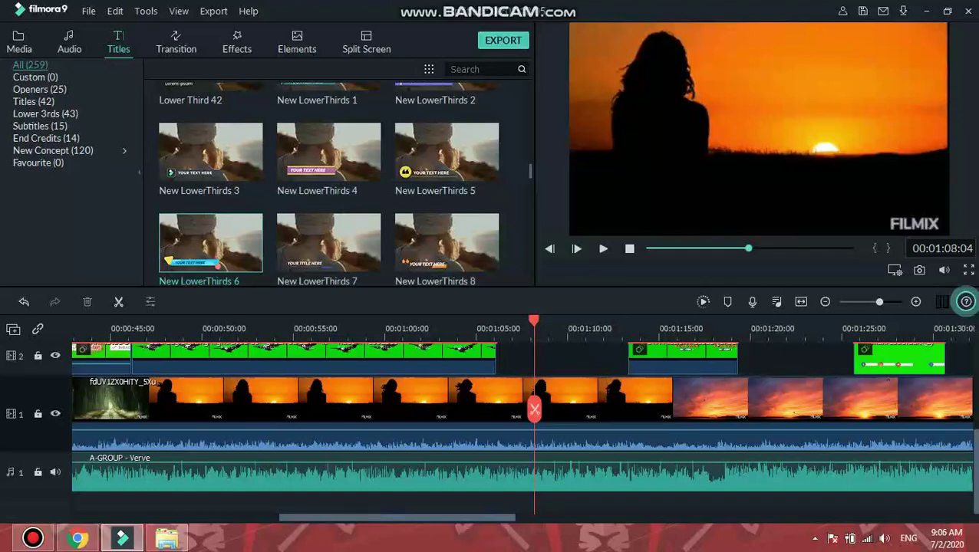
Review the YouTube, Vimeo, DVD and Device export options, then return to Local MP4.
key("ctrl+e")
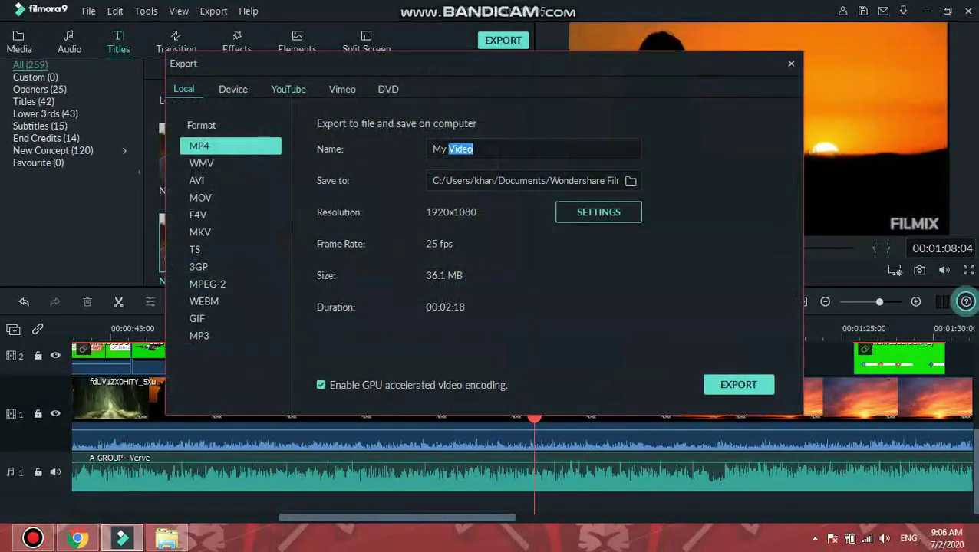
left_click(289, 89)
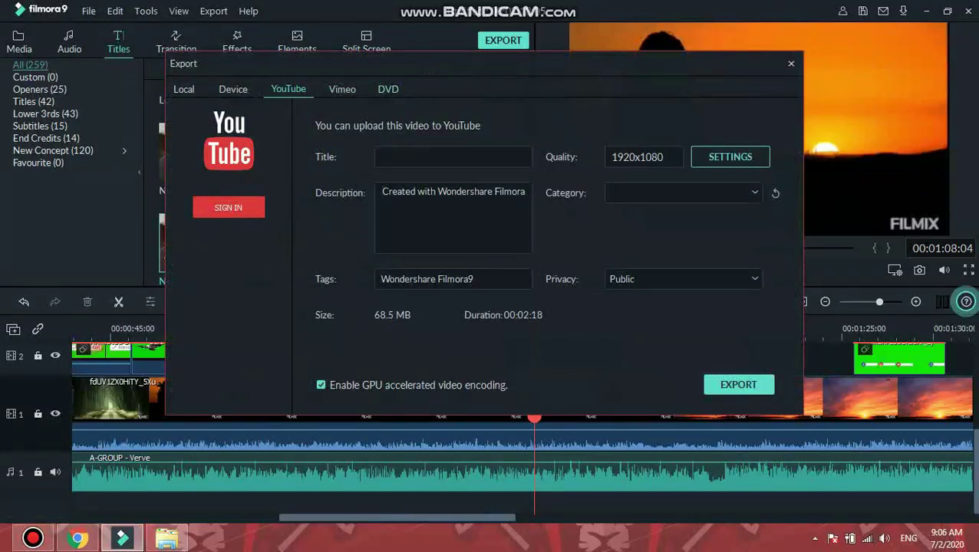
left_click(343, 89)
left_click(387, 89)
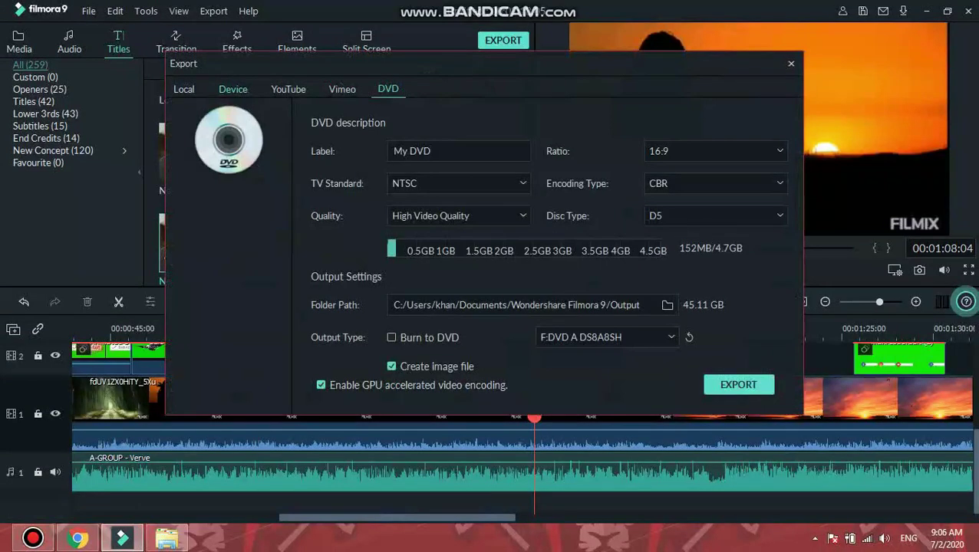
left_click(232, 89)
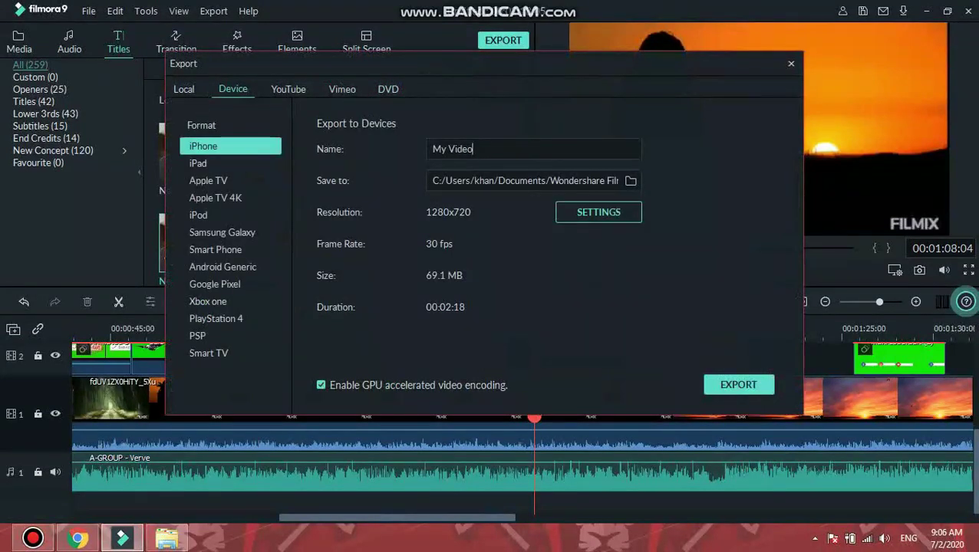
left_click(184, 89)
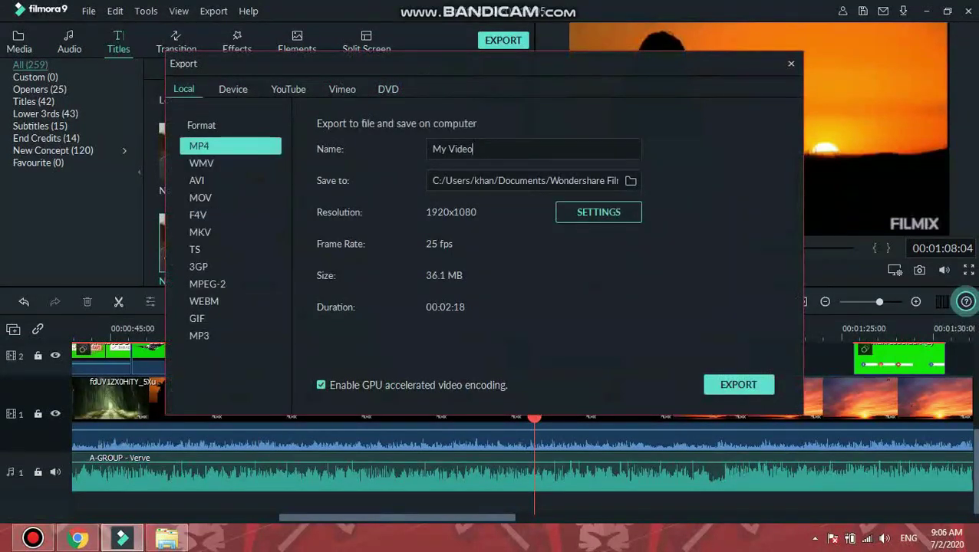
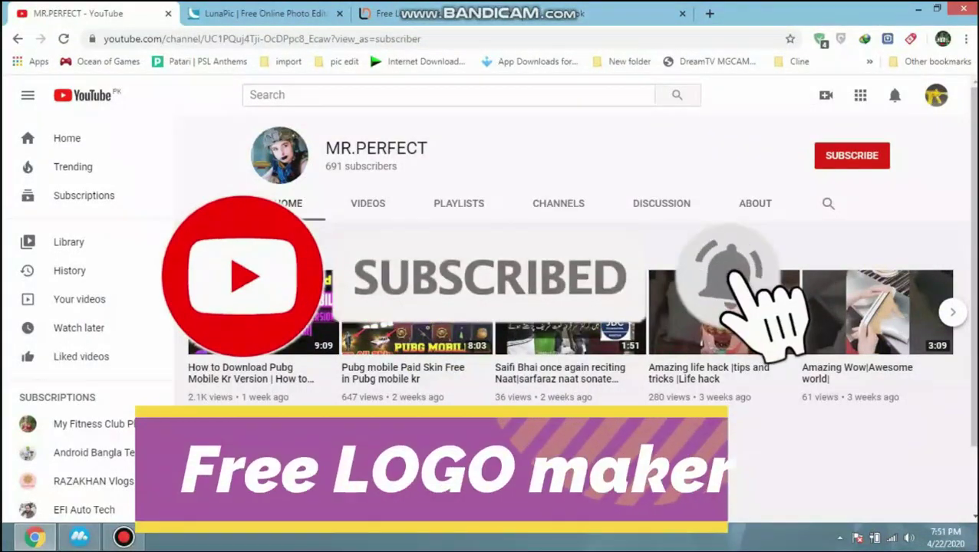
Subscribe to the MR.PERFECT channel and set its notification bell to All.
left_click(852, 155)
left_click(878, 155)
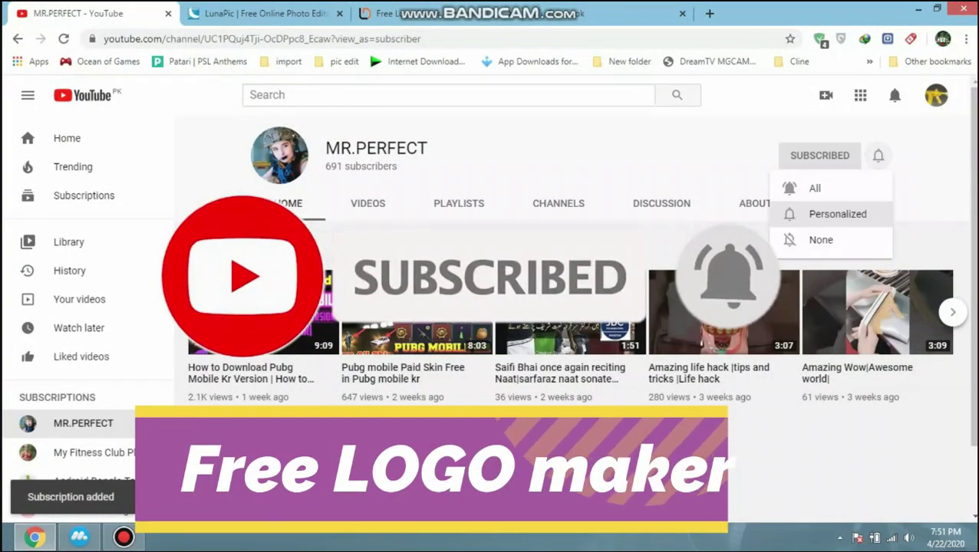
left_click(814, 188)
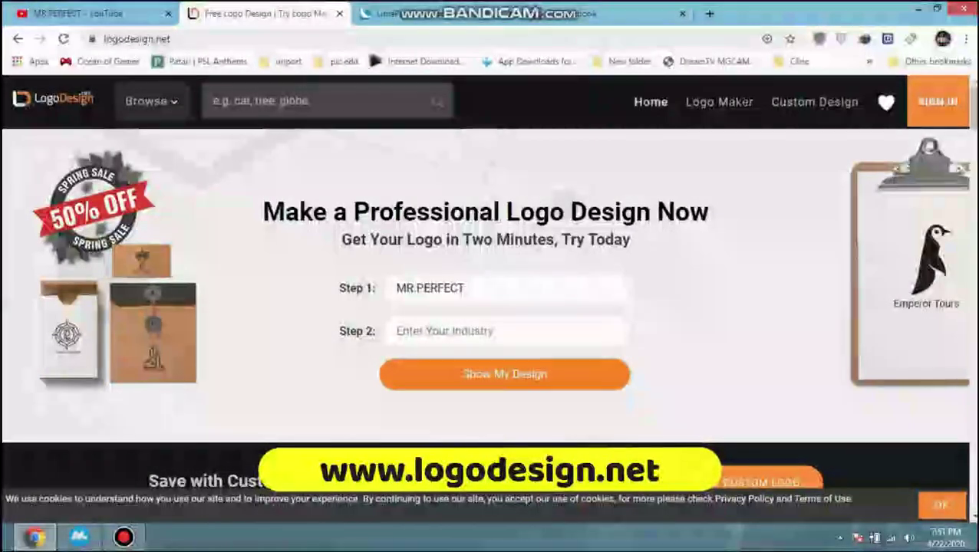
Enter MR.PERFECT as the logo name and choose gaming as the industry.
double_click(440, 288)
left_click(429, 331)
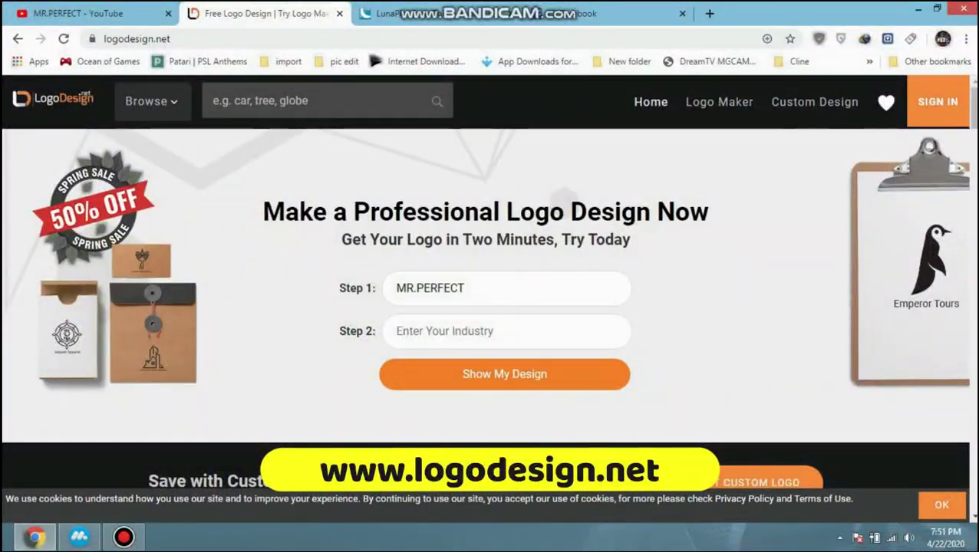
type("ga")
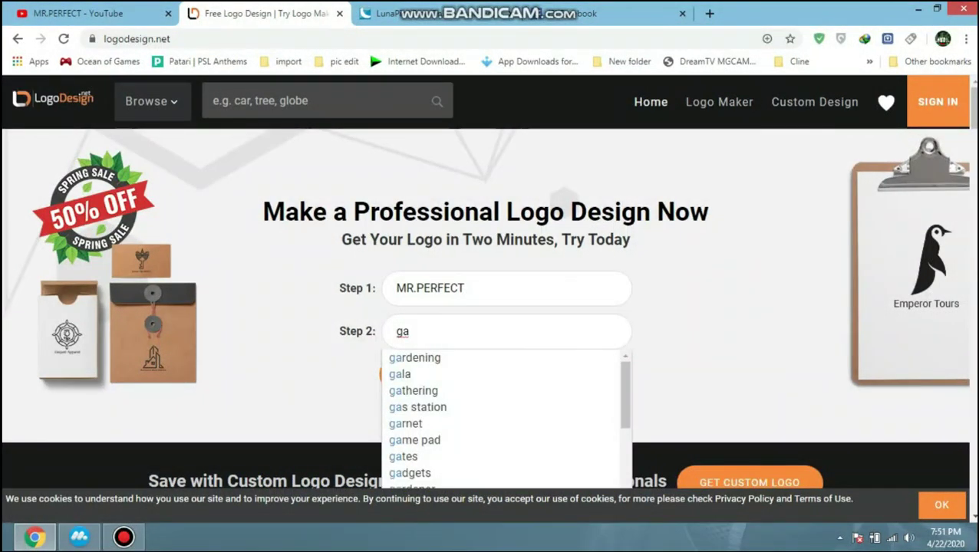
type("m")
scroll(488, 281, "down", 1)
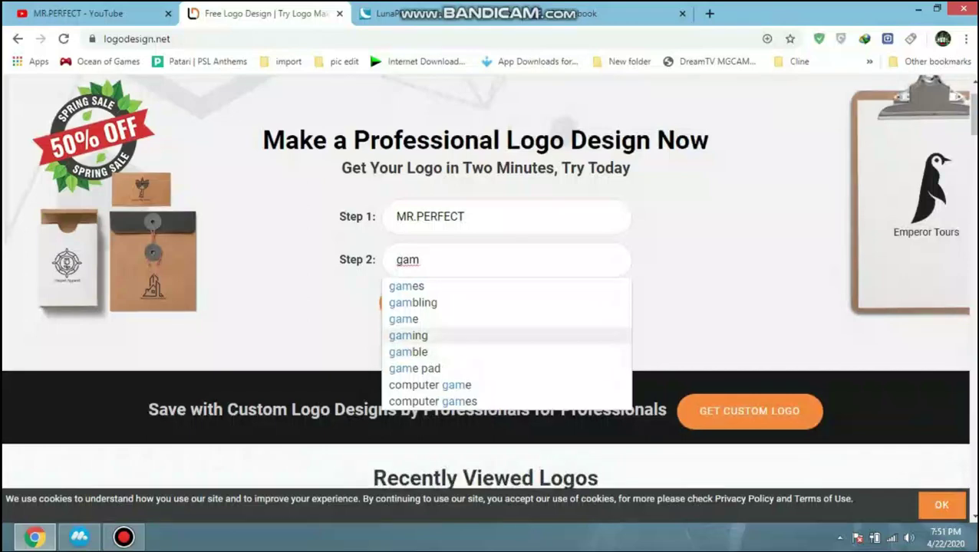
left_click(414, 336)
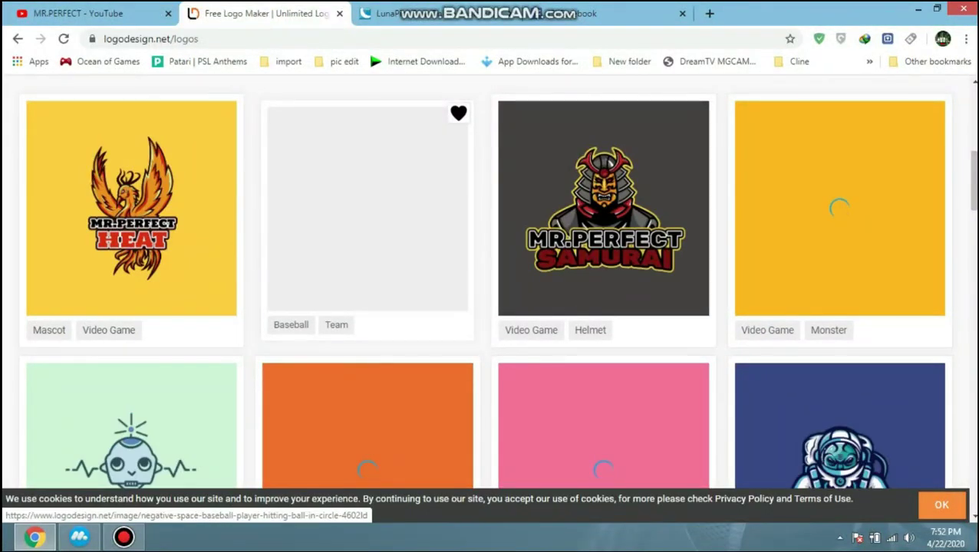
Browse the generated MR.PERFECT logo designs to find the lion KING logo.
scroll(368, 230, "down", 1)
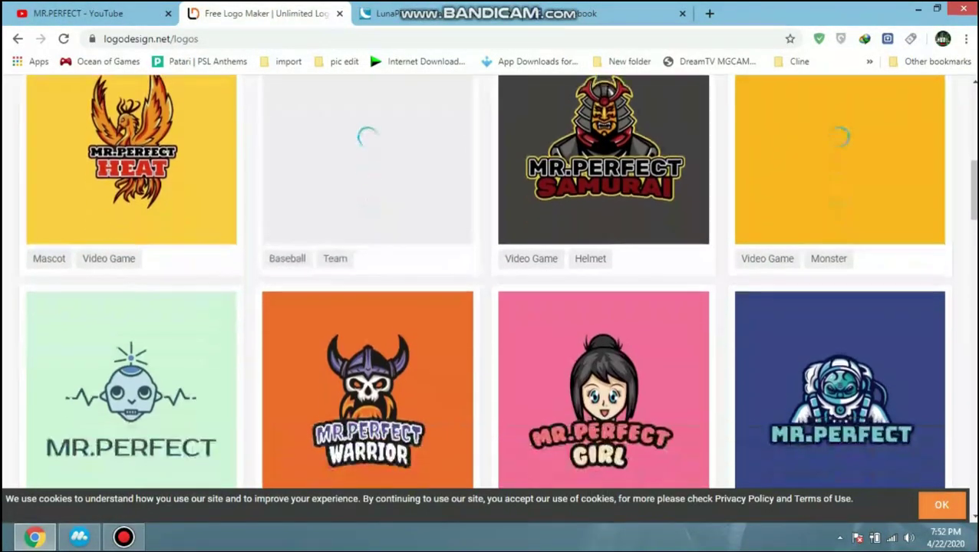
scroll(367, 307, "down", 2)
scroll(603, 191, "up", 3)
scroll(603, 192, "down", 1)
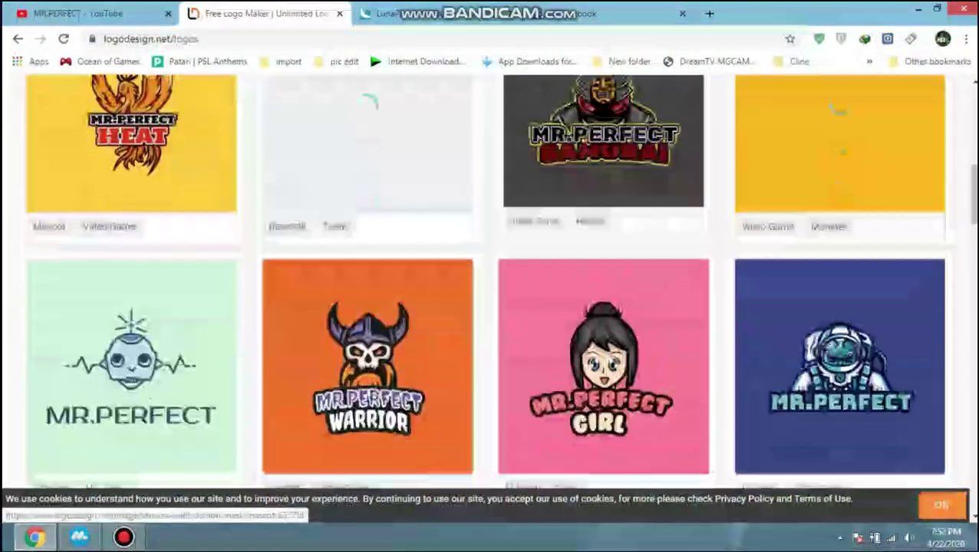
scroll(767, 192, "down", 2)
scroll(767, 192, "down", 1)
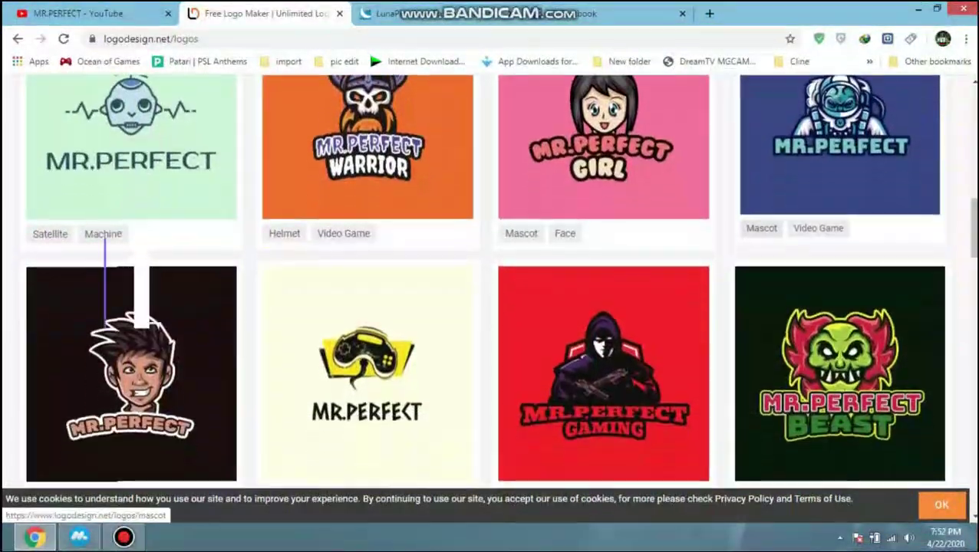
scroll(491, 268, "down", 5)
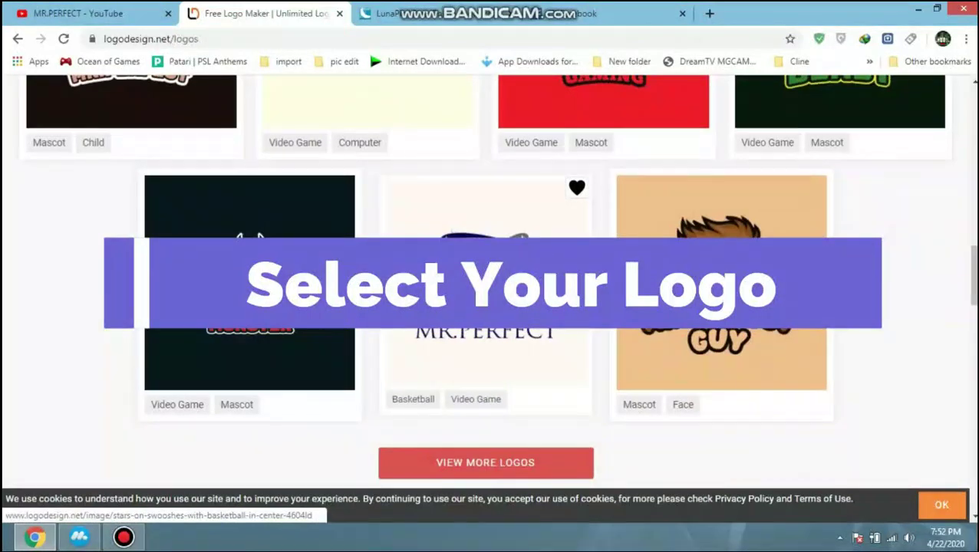
scroll(552, 253, "up", 3)
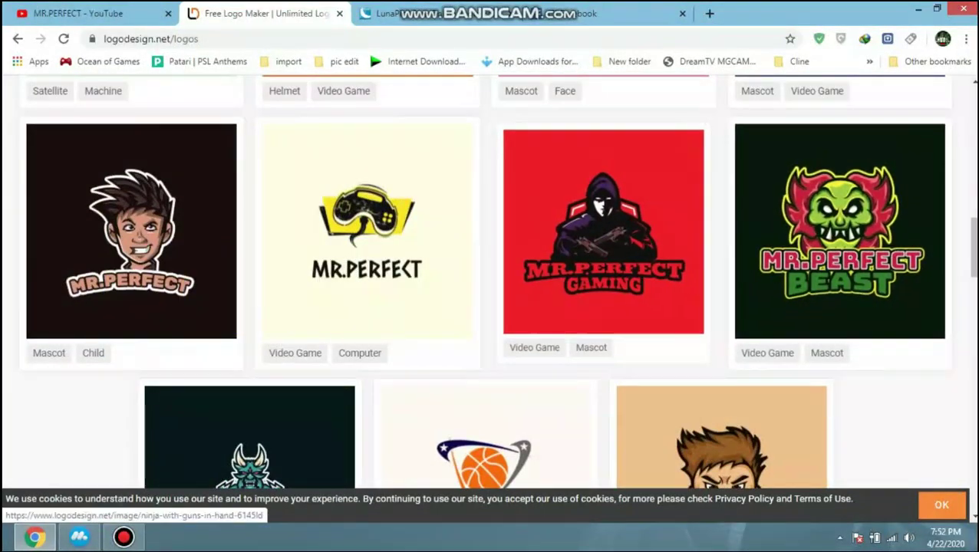
scroll(598, 230, "down", 8)
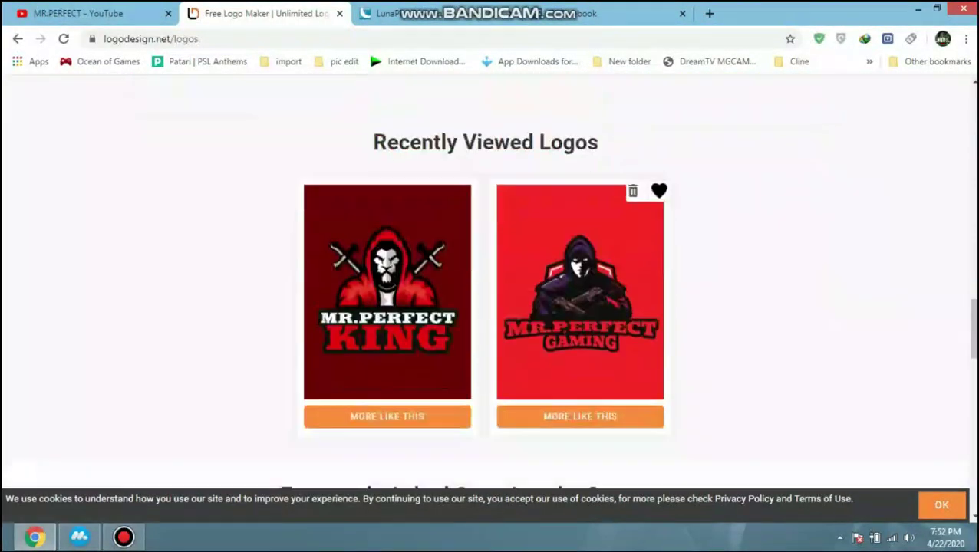
scroll(388, 261, "down", 1)
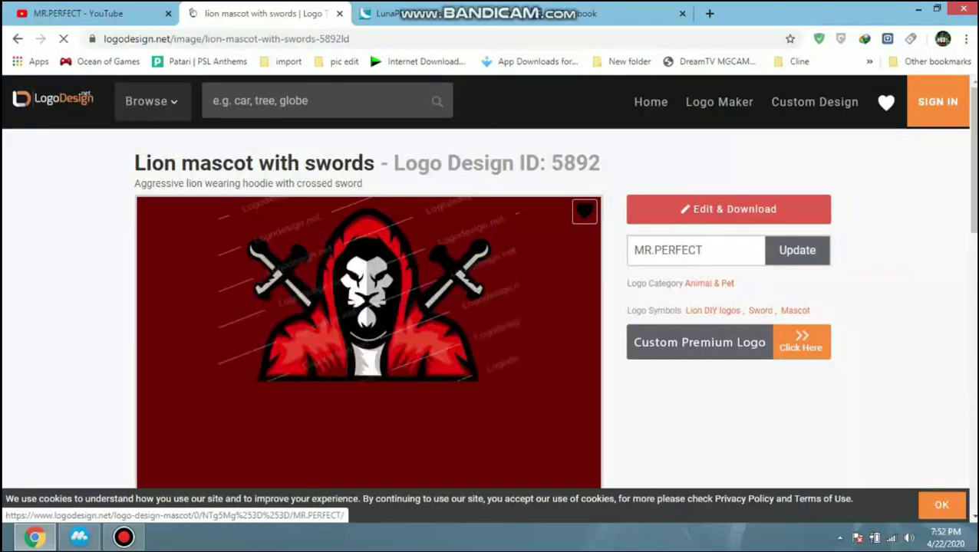
Scroll the lion KING logo page to bring the logo image into view.
scroll(368, 307, "down", 3)
scroll(368, 307, "up", 2)
scroll(491, 307, "up", 1)
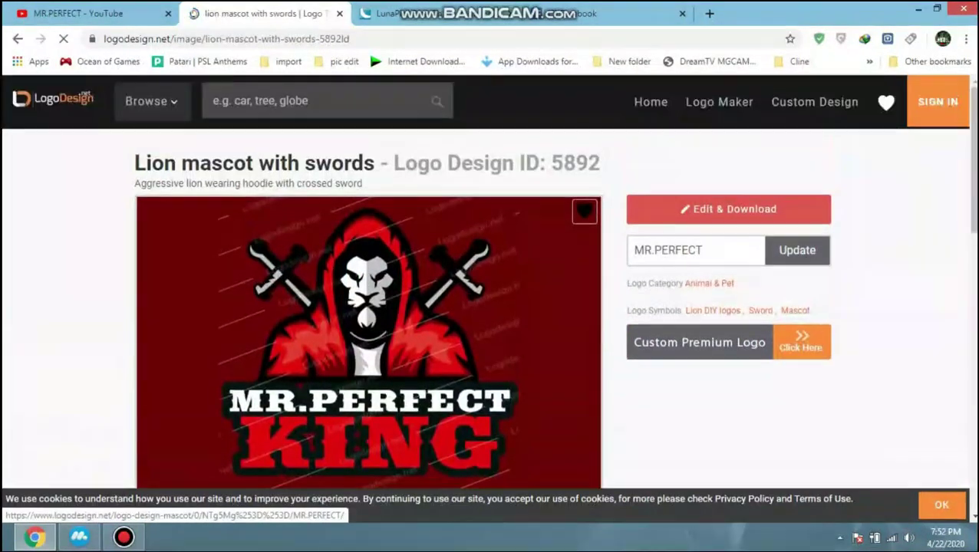
scroll(491, 307, "down", 4)
scroll(491, 307, "up", 1)
scroll(485, 353, "down", 2)
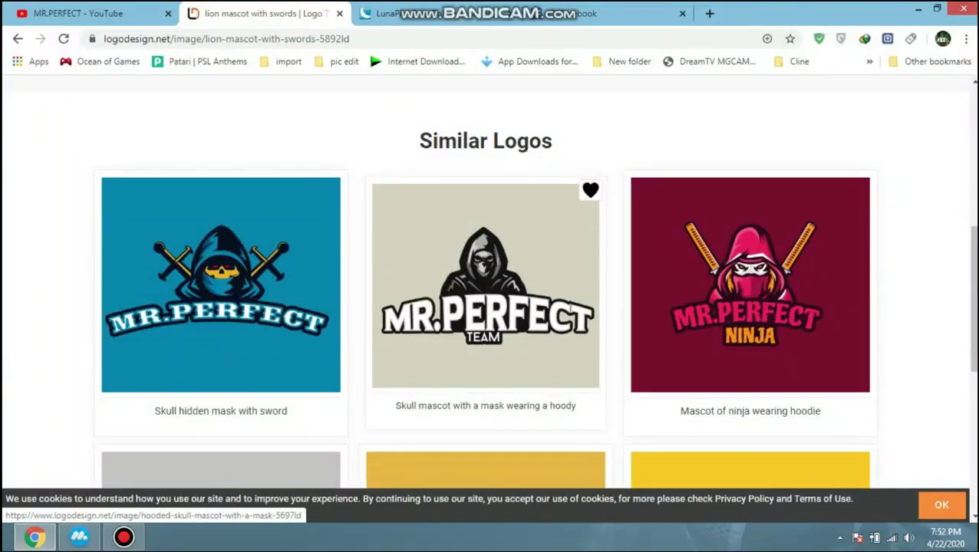
scroll(486, 299, "down", 1)
scroll(486, 300, "down", 2)
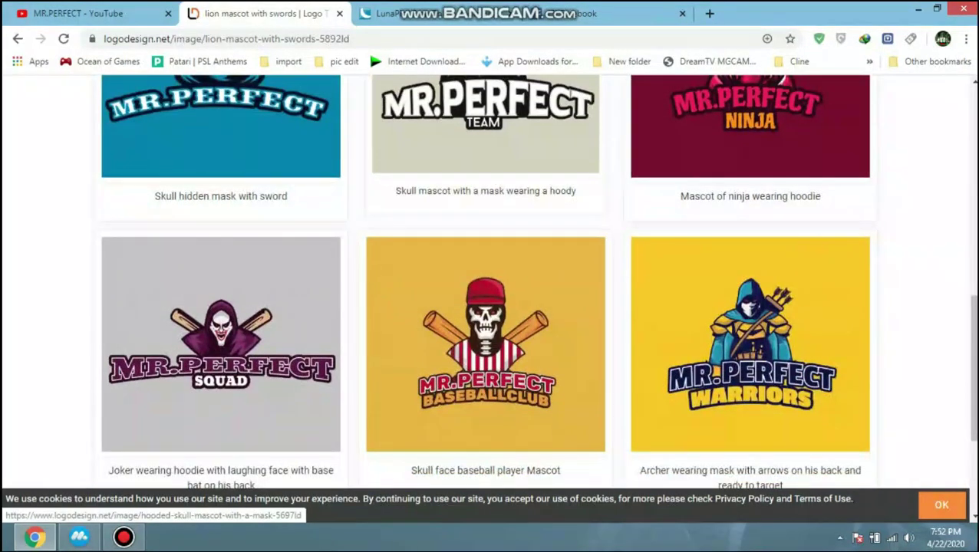
scroll(486, 299, "down", 2)
scroll(486, 299, "up", 7)
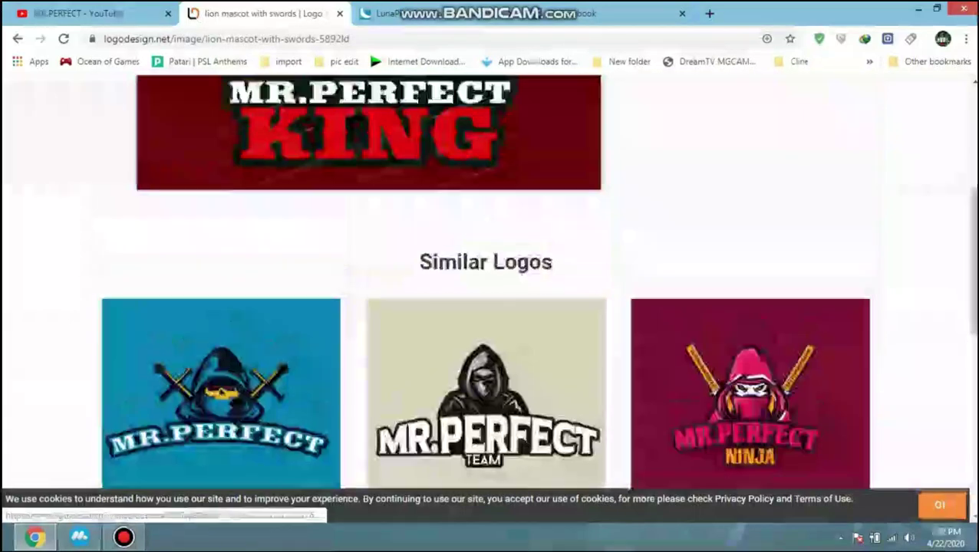
scroll(382, 307, "up", 3)
Save the lion logo image as a PNG in the Downloads > Documents folder.
right_click(381, 334)
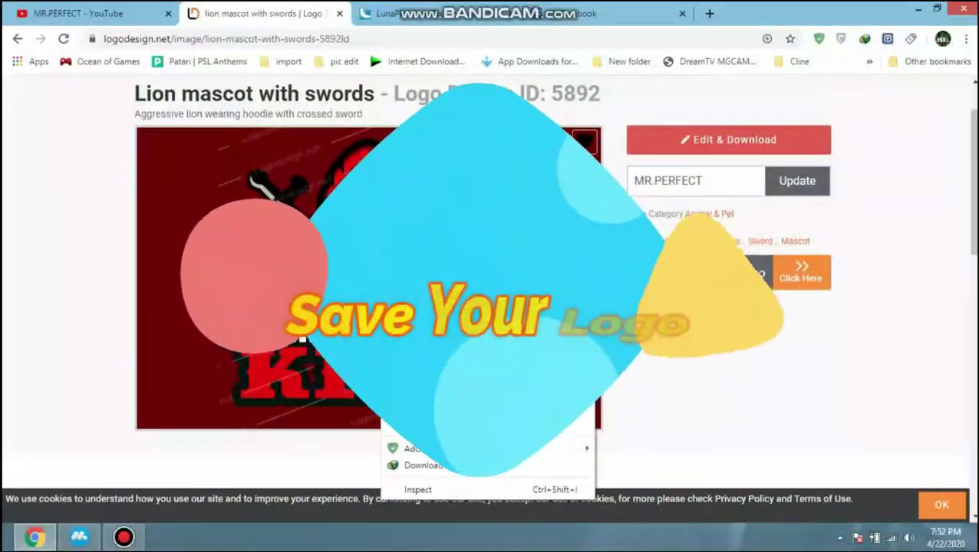
key("Escape")
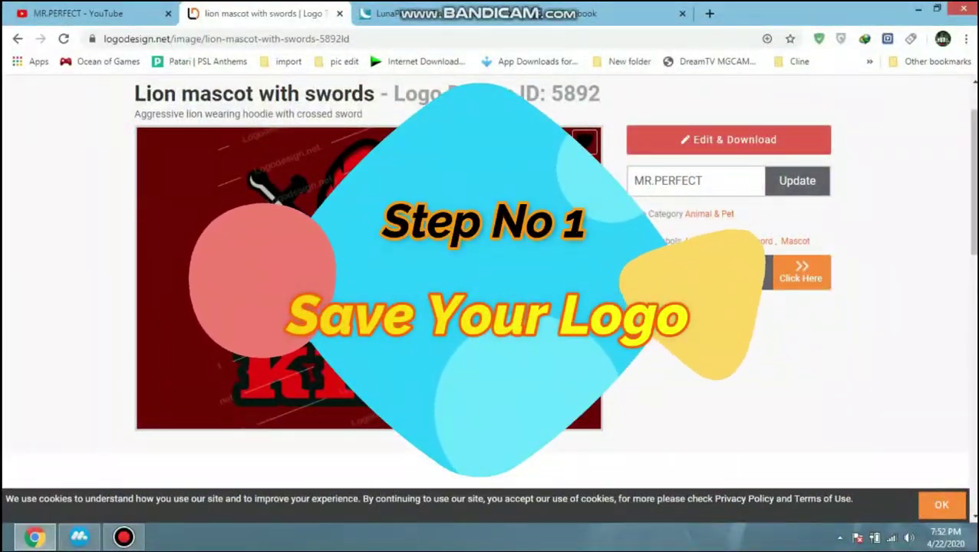
key("v")
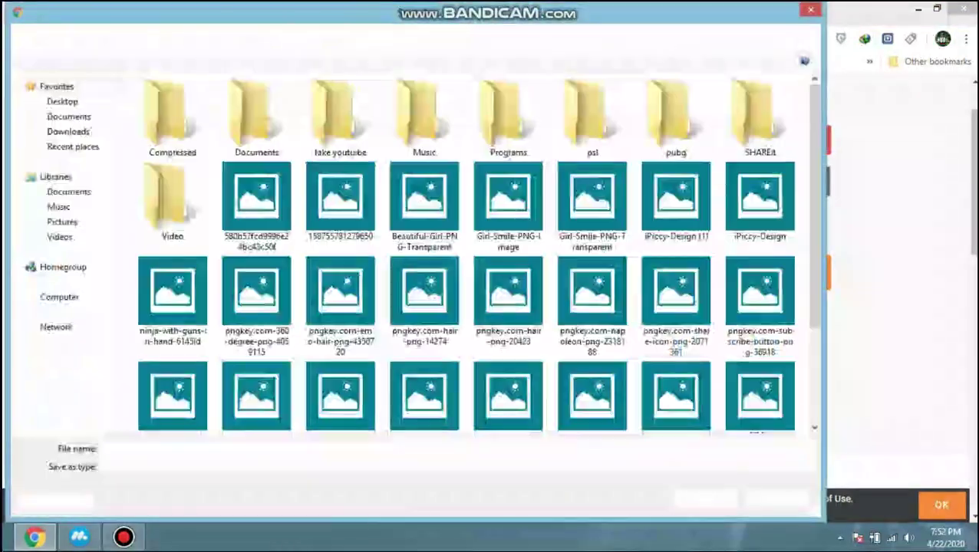
double_click(256, 119)
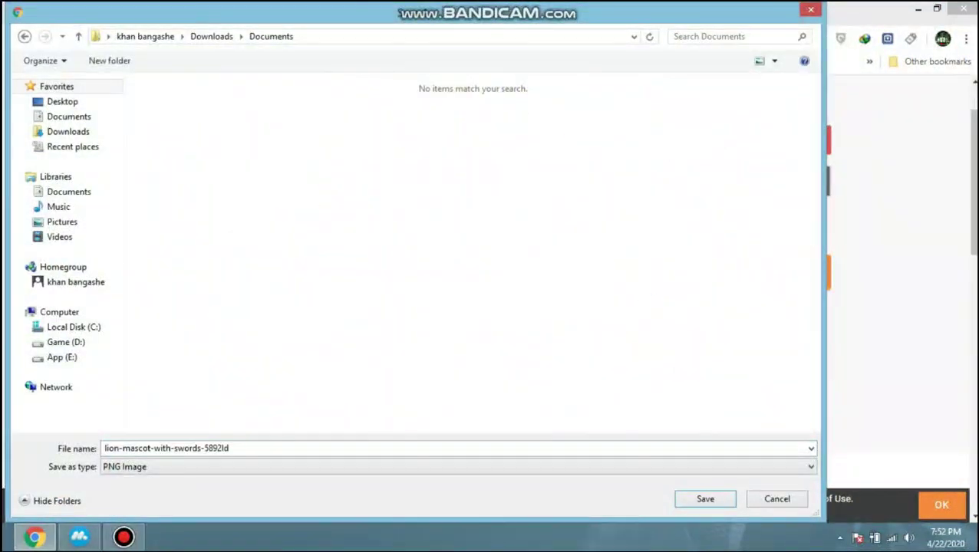
key("Return")
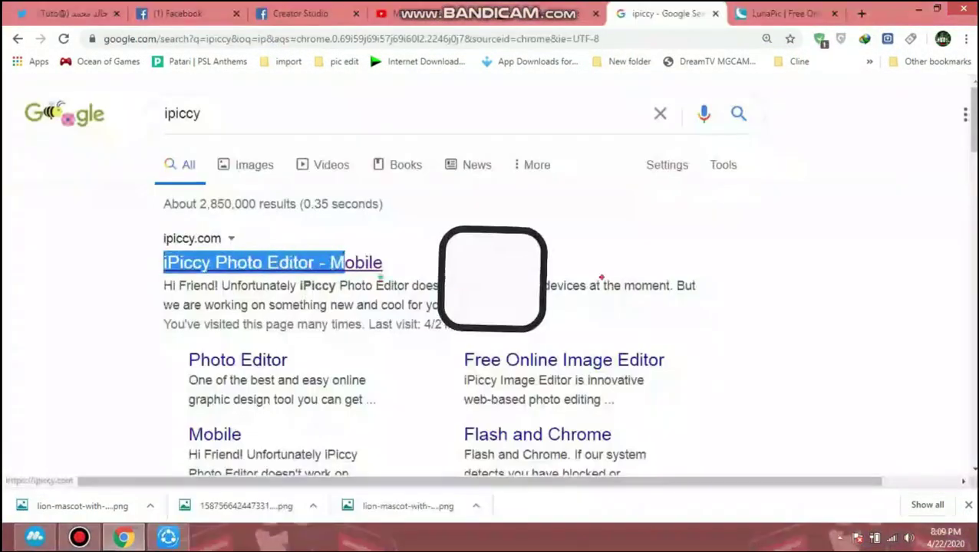
Open the iPiccy Photo Editor and upload the saved lion mascot PNG into a new design.
left_click_drag(163, 238, 230, 265)
left_click(368, 263)
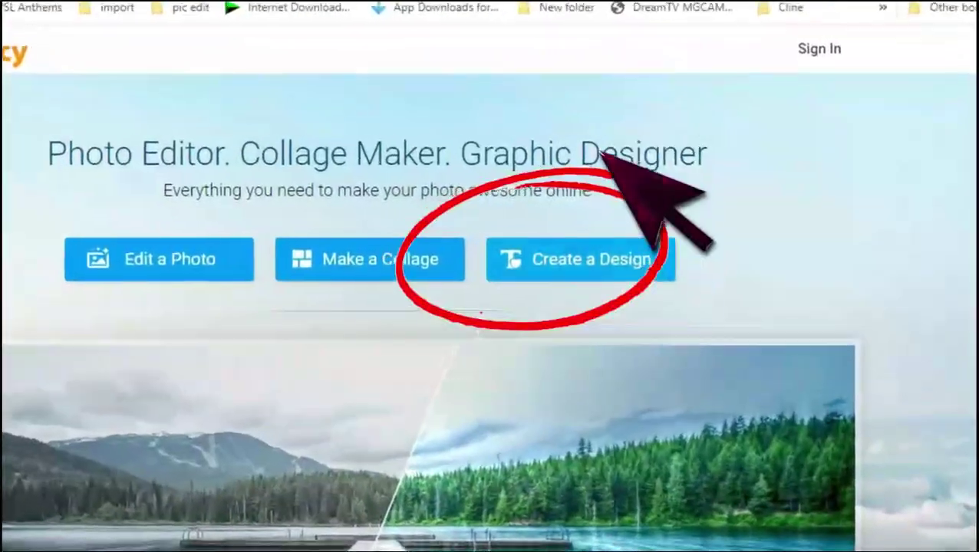
left_click_drag(525, 178, 384, 132)
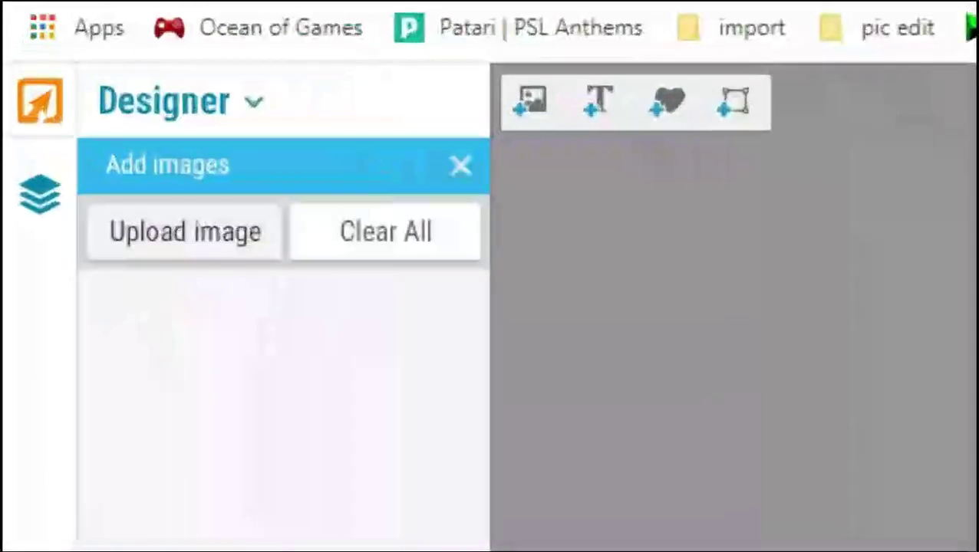
left_click(72, 139)
double_click(251, 115)
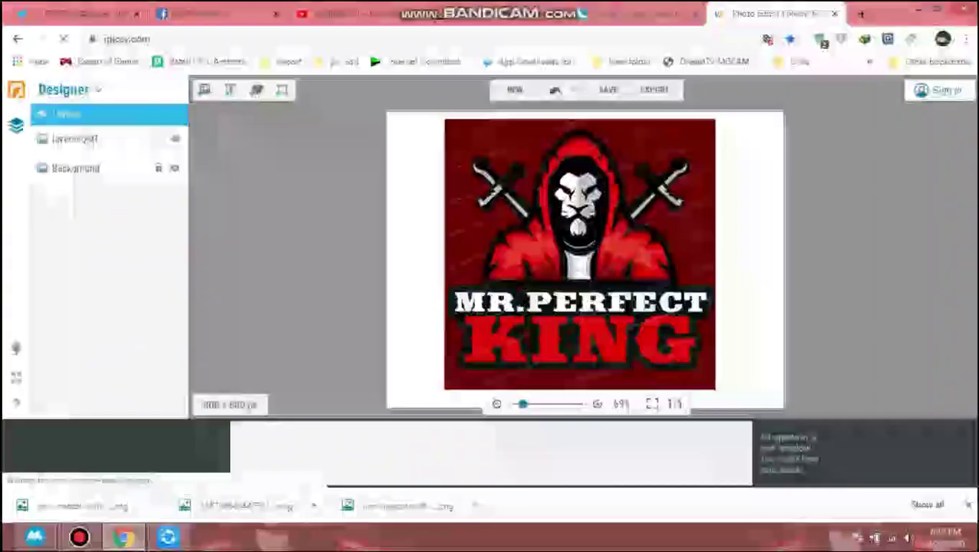
Start a vector mask on the lion logo layer with points by both swords.
left_click(502, 227)
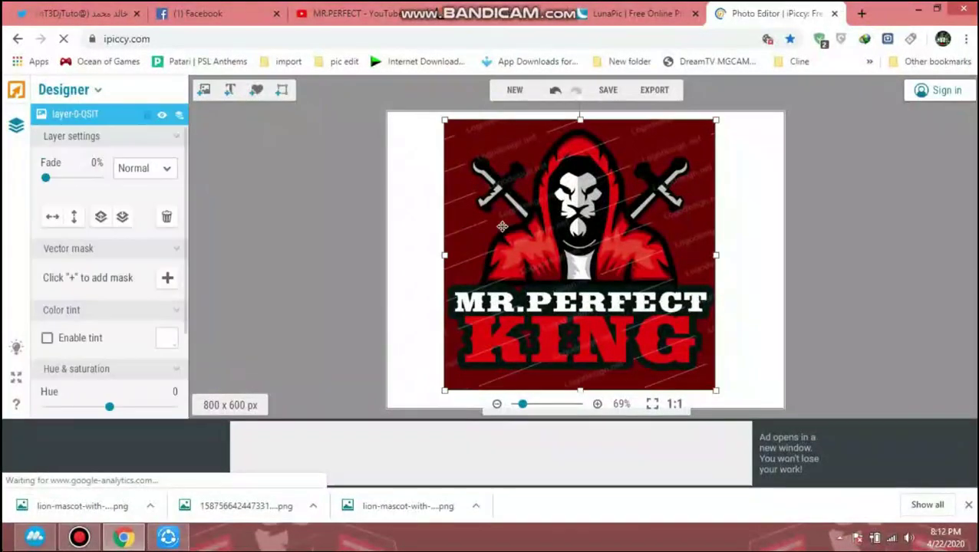
left_click(167, 278)
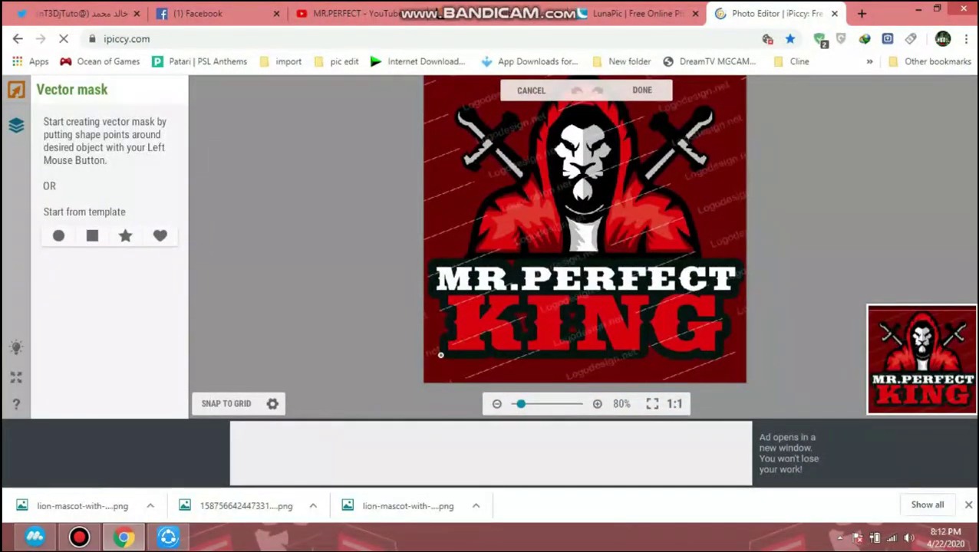
left_click(710, 112)
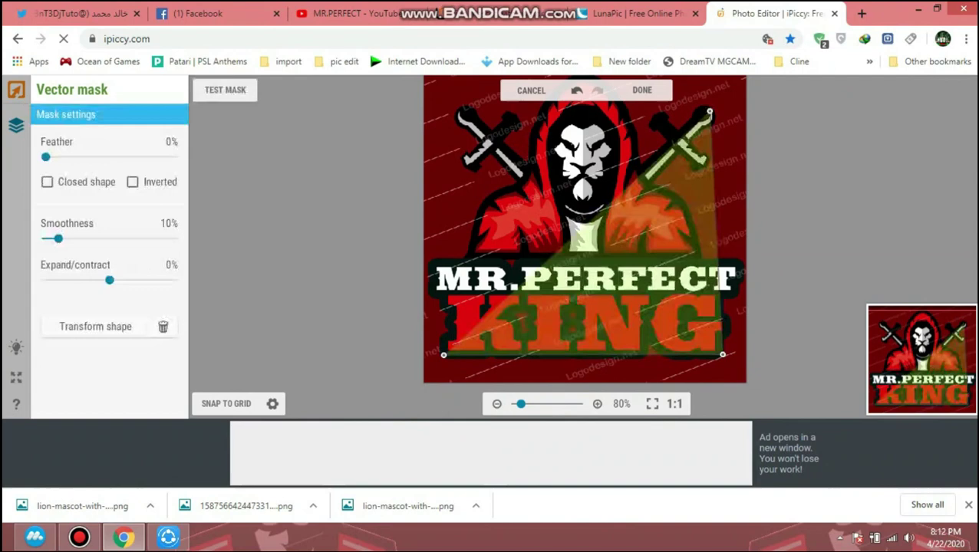
scroll(710, 111, "down", 1)
left_click(465, 147)
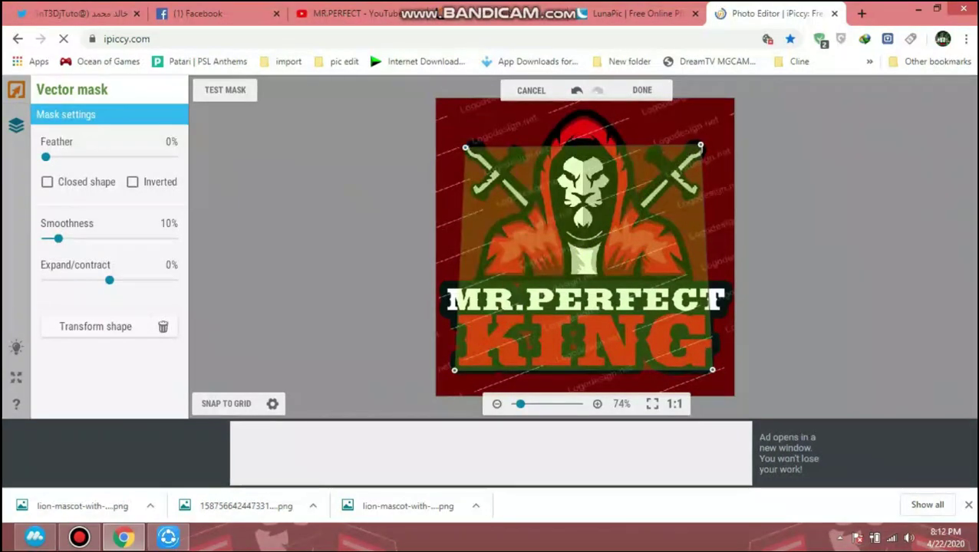
scroll(591, 383, "up", 5)
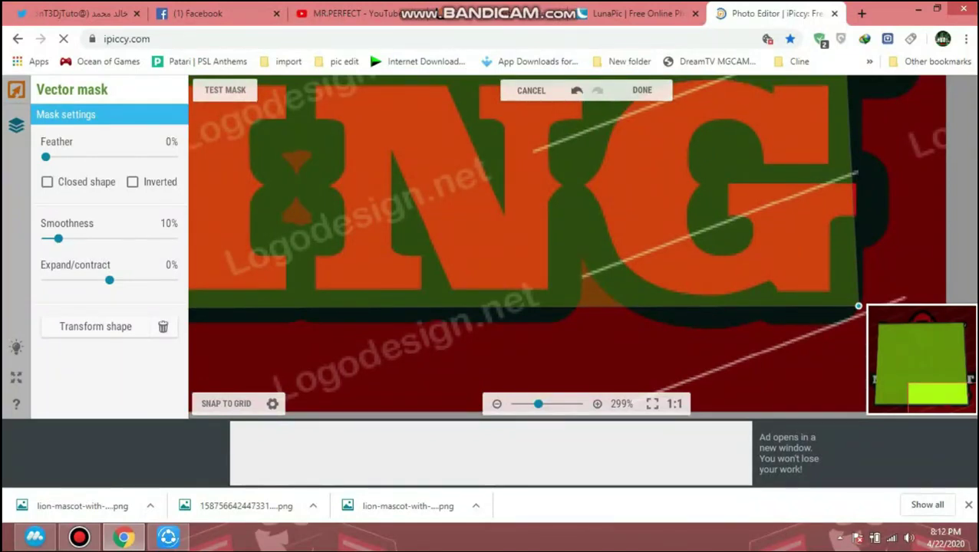
Adjust the mask's bottom edge beneath the G and KING lettering.
left_click_drag(828, 305, 836, 317)
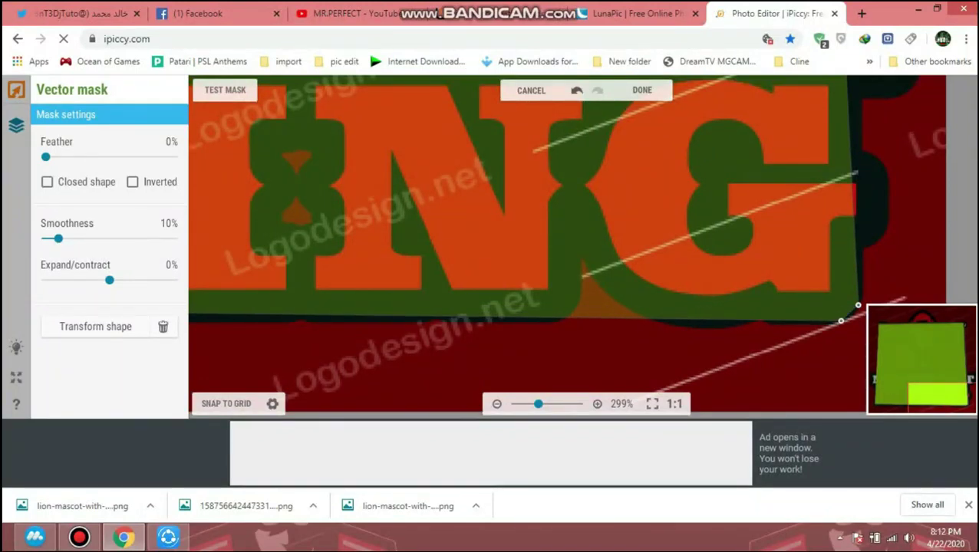
left_click_drag(728, 320, 723, 329)
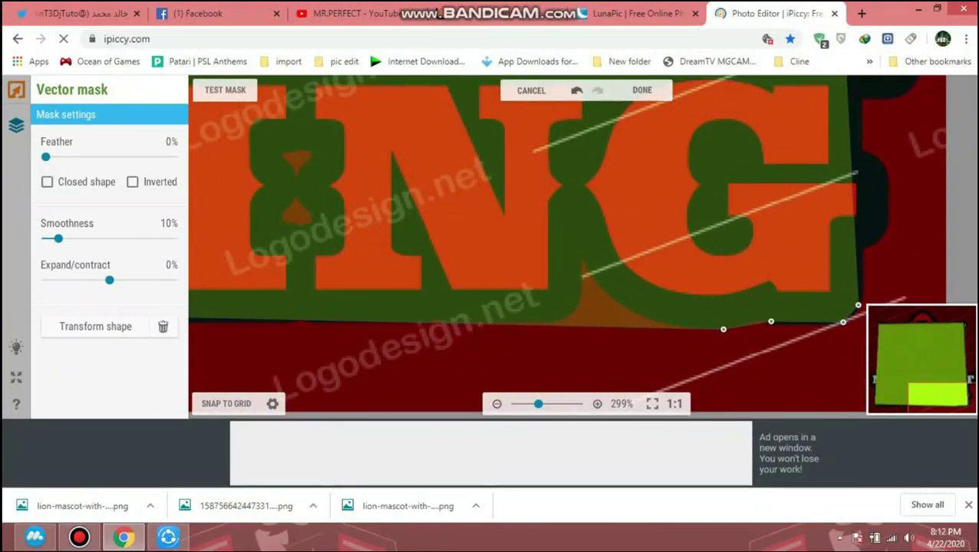
left_click_drag(645, 323, 612, 298)
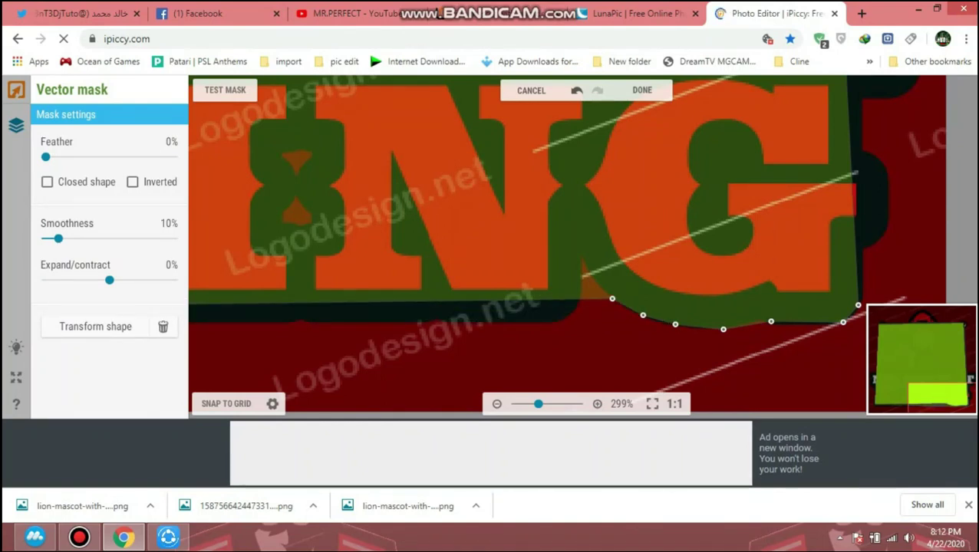
left_click(385, 166)
left_click_drag(613, 298, 566, 323)
scroll(566, 322, "down", 5)
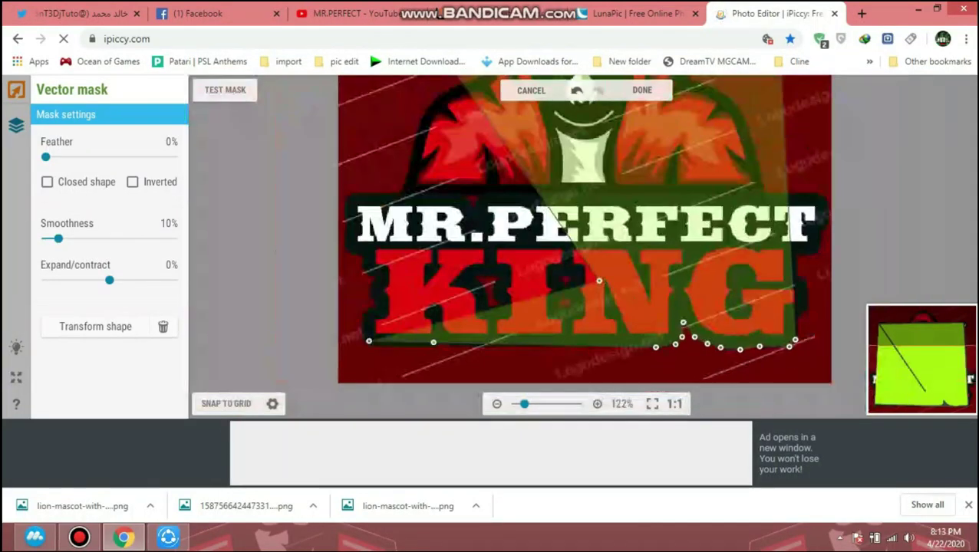
scroll(524, 344, "up", 3)
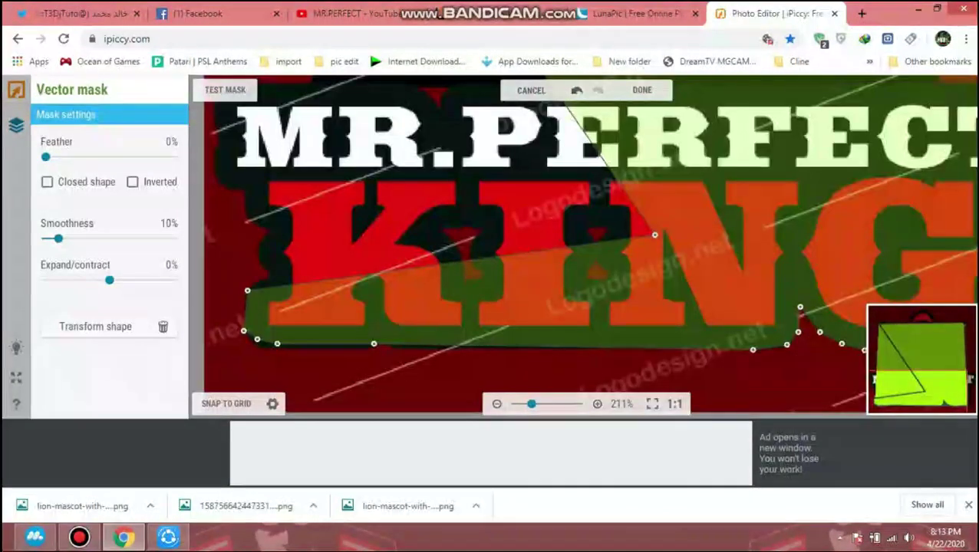
Place mask points up along the left edge of KING and above it.
left_click(261, 278)
left_click(268, 268)
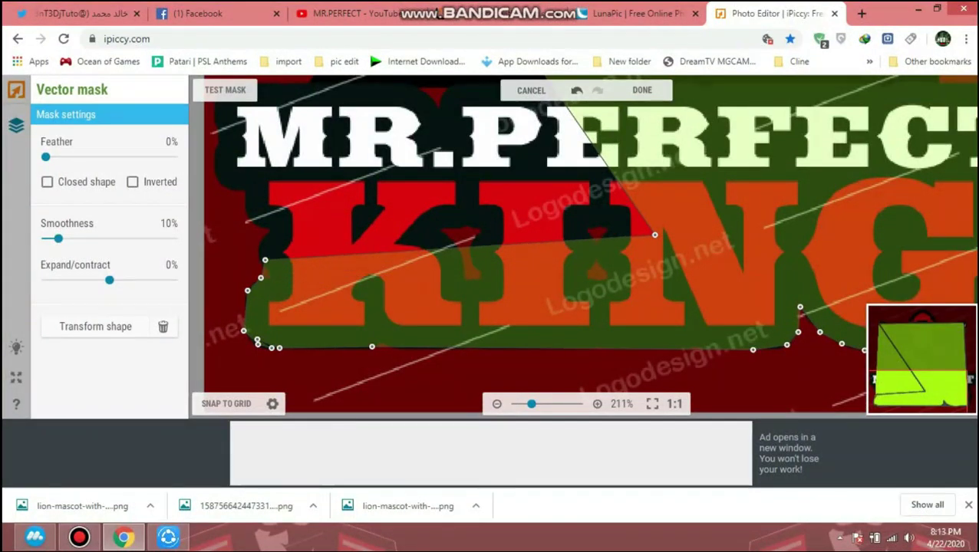
left_click(258, 249)
left_click(270, 229)
left_click(242, 207)
left_click(244, 187)
left_click(214, 165)
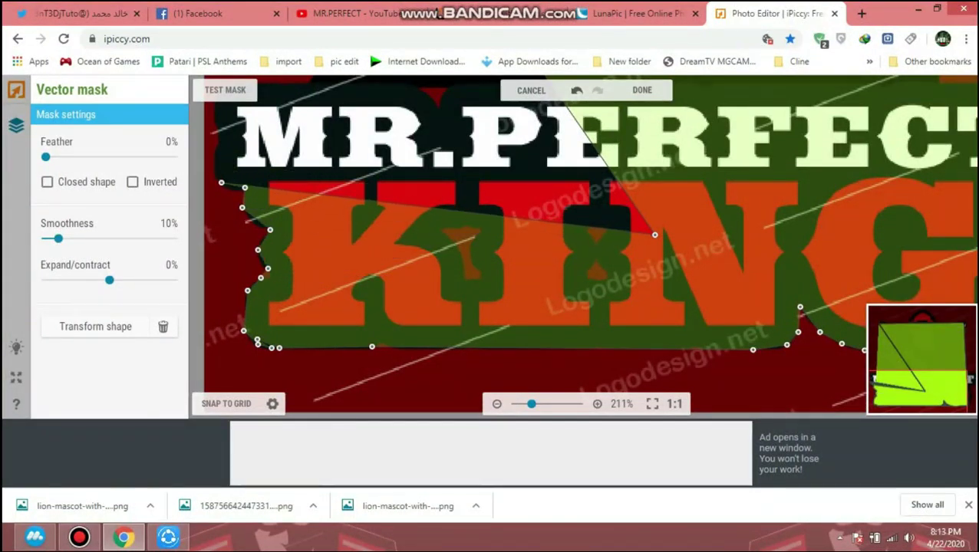
left_click(217, 146)
scroll(504, 329, "down", 2)
Add mask points along the title's top-left to close the outline.
left_click(318, 187)
left_click(325, 173)
left_click(378, 172)
left_click(414, 162)
scroll(591, 264, "down", 5)
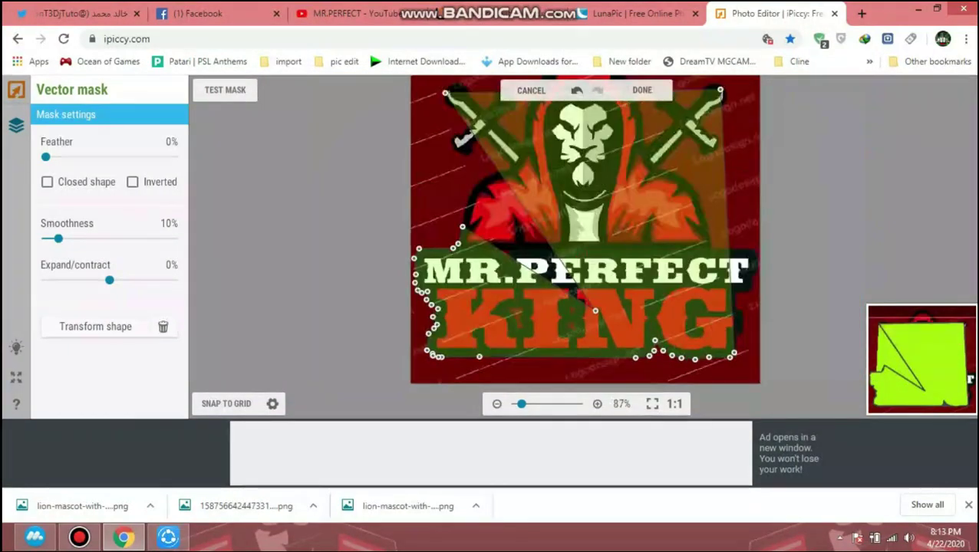
scroll(591, 264, "up", 8)
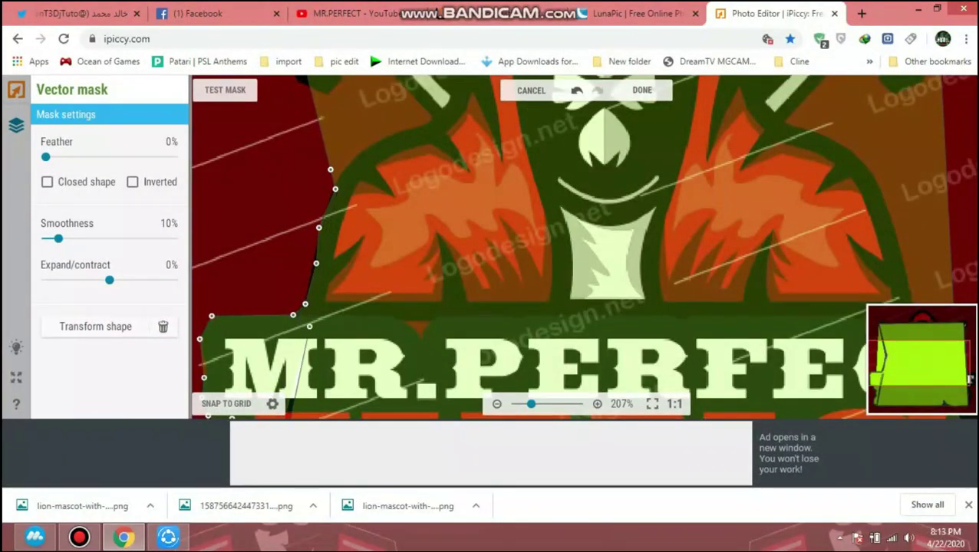
scroll(584, 245, "down", 4)
scroll(583, 246, "up", 2)
scroll(583, 246, "down", 3)
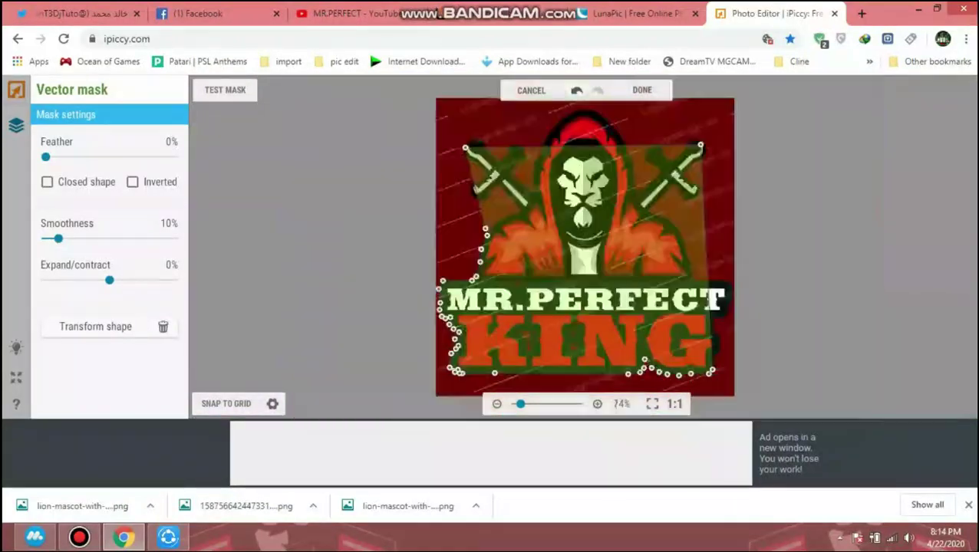
scroll(583, 246, "up", 9)
scroll(583, 246, "down", 9)
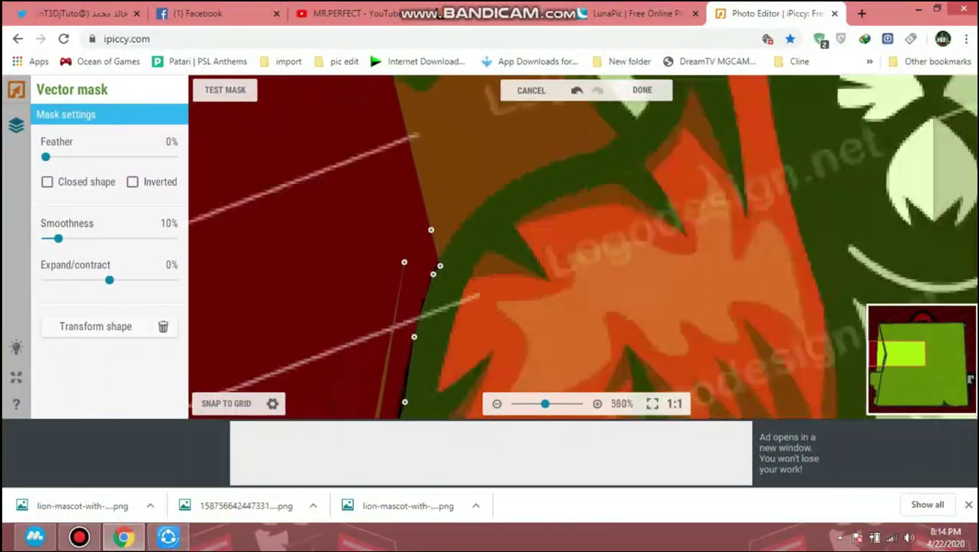
scroll(518, 251, "up", 6)
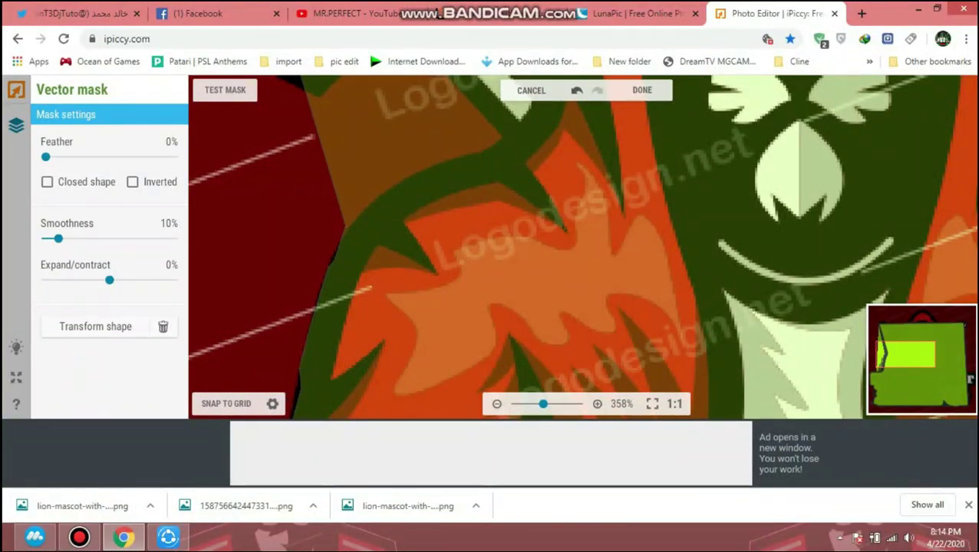
scroll(538, 246, "down", 2)
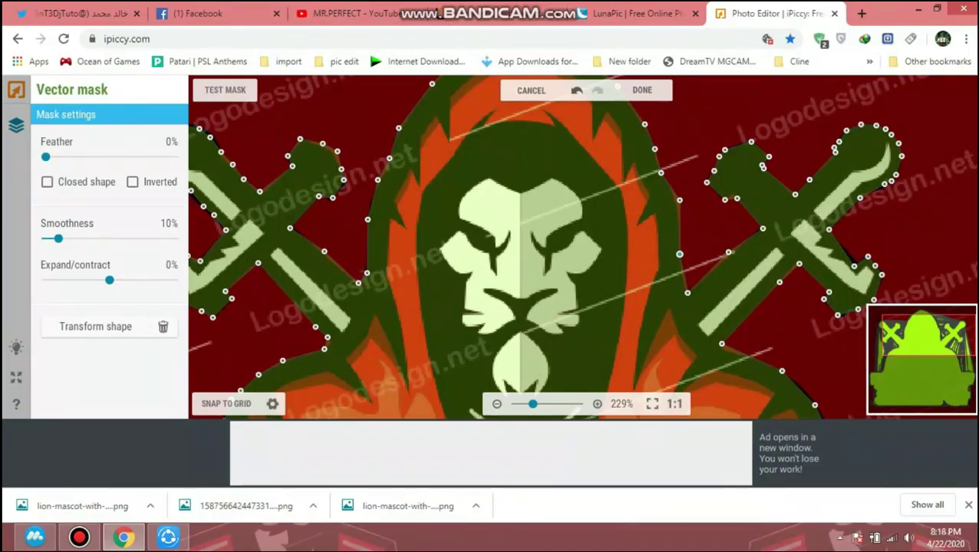
scroll(583, 253, "down", 5)
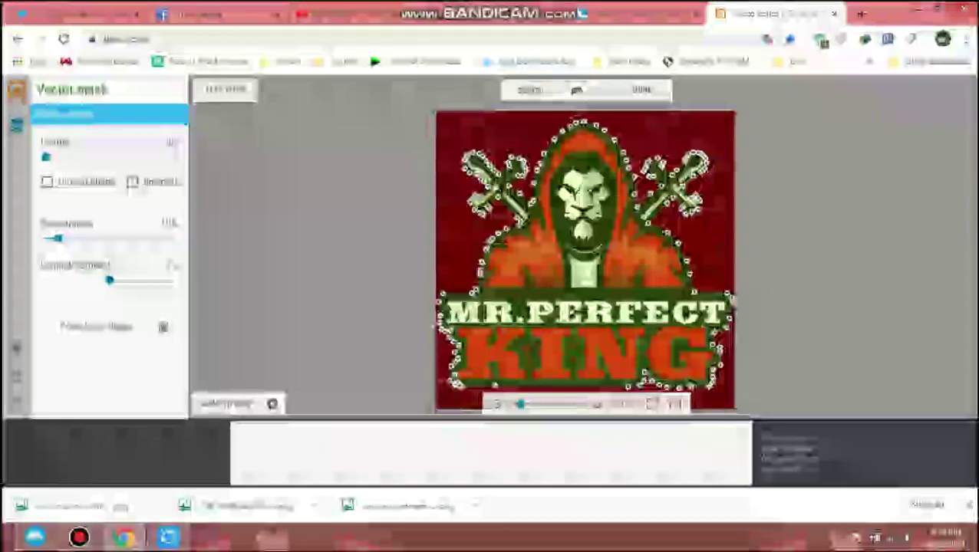
Apply the vector mask with DONE, deselect the layer, and open the Save image dialog.
left_click(642, 90)
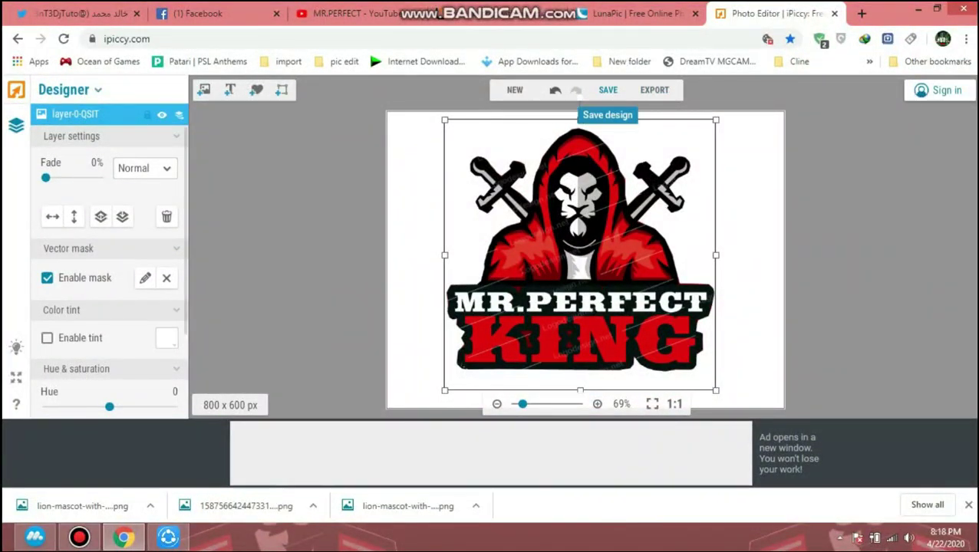
key("Escape")
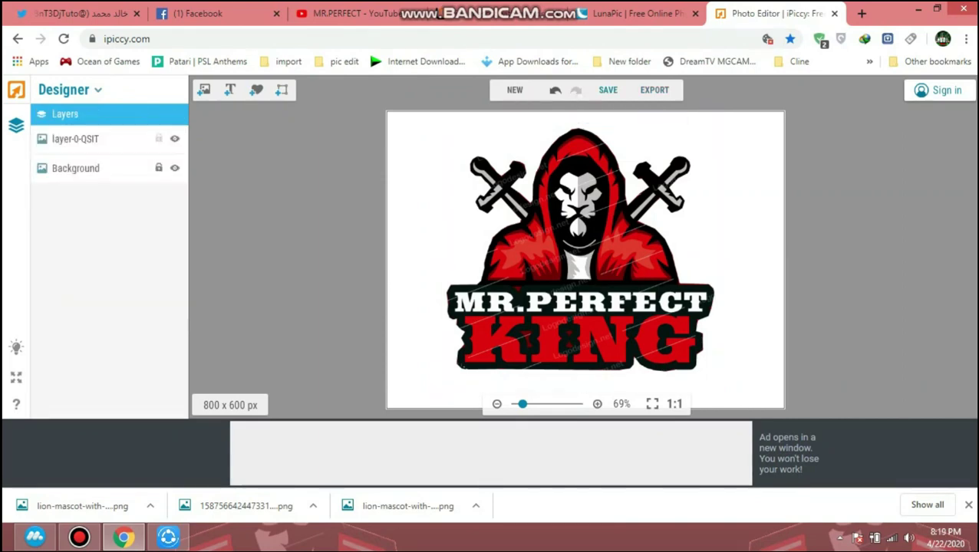
left_click(607, 90)
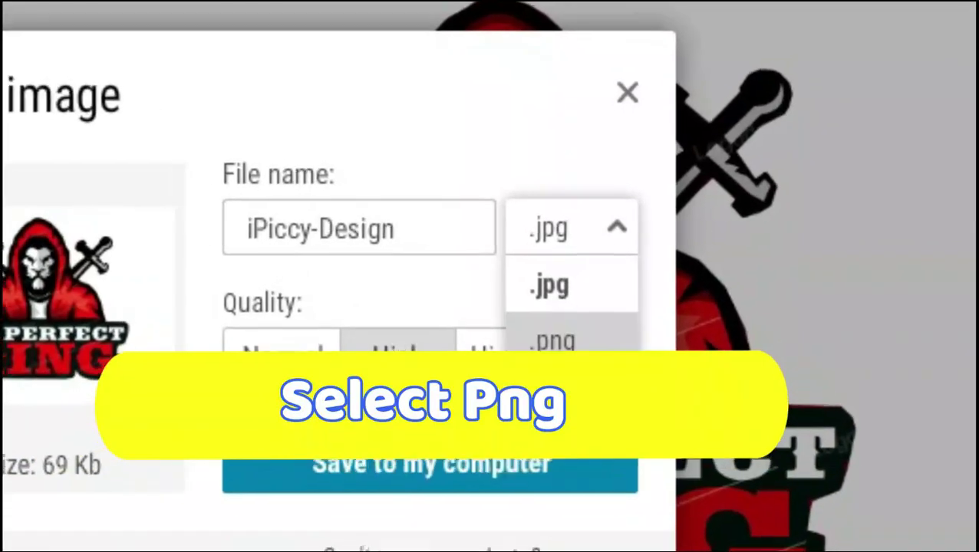
Export the masked logo as .png to the computer, named pnggg in the logo maker folder.
left_click(568, 313)
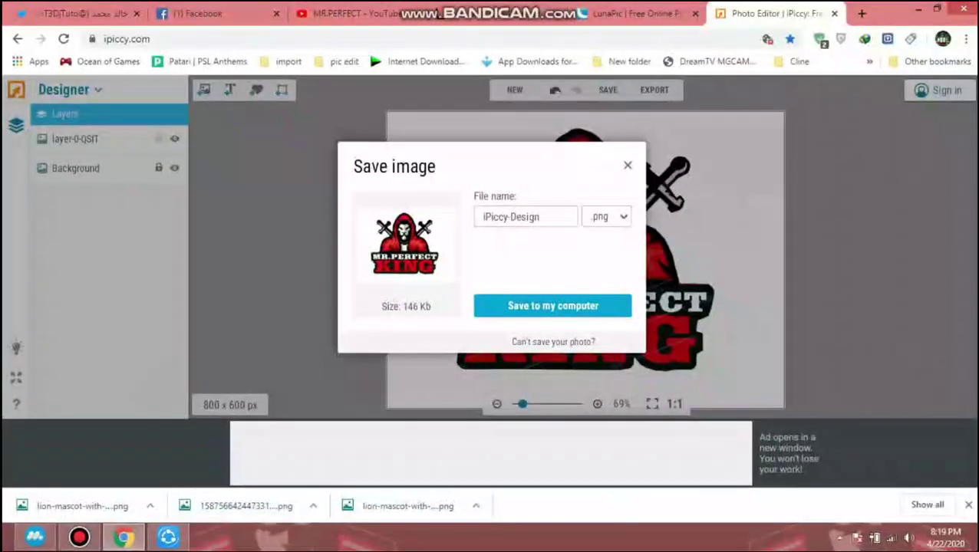
left_click(553, 306)
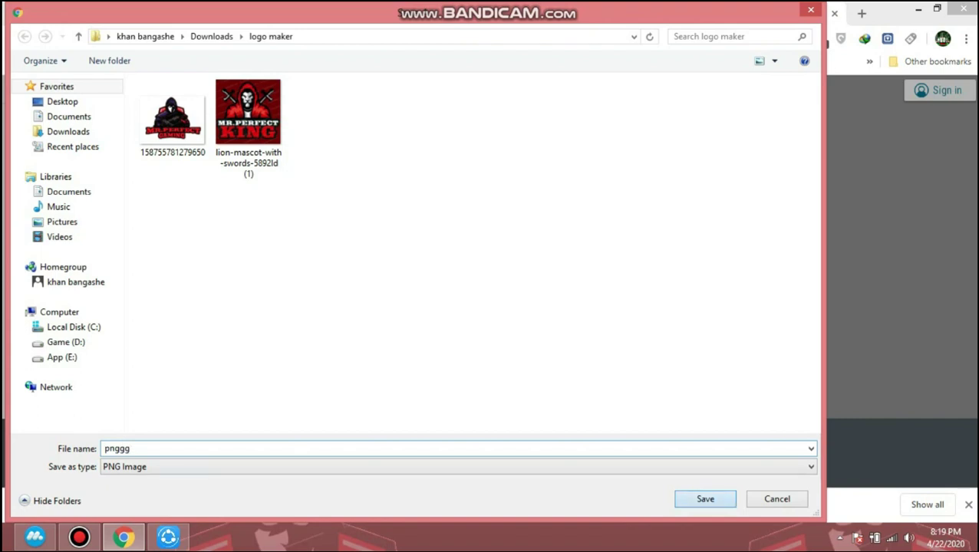
key("Return")
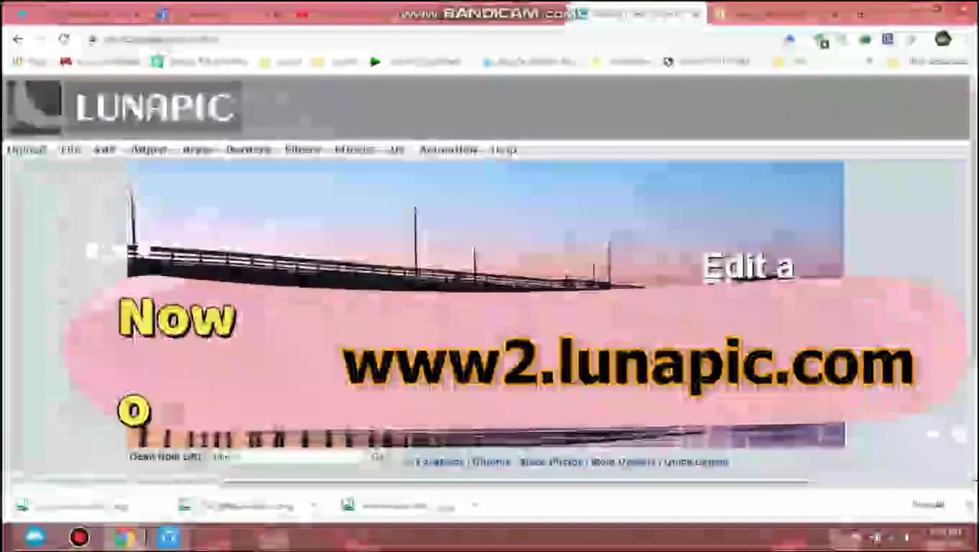
Upload pnggg.png into the LunaPic editor through the File menu.
left_click(69, 150)
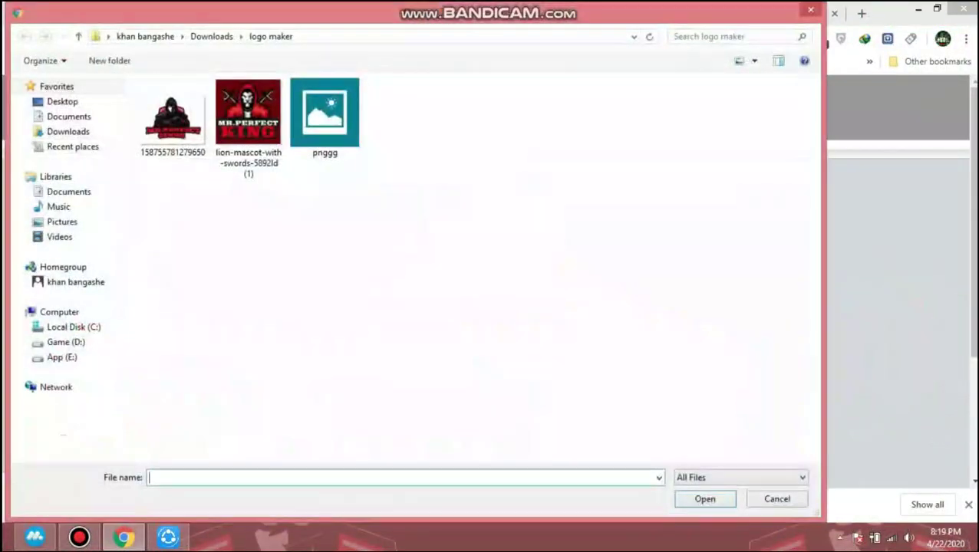
left_click(325, 119)
key("Return")
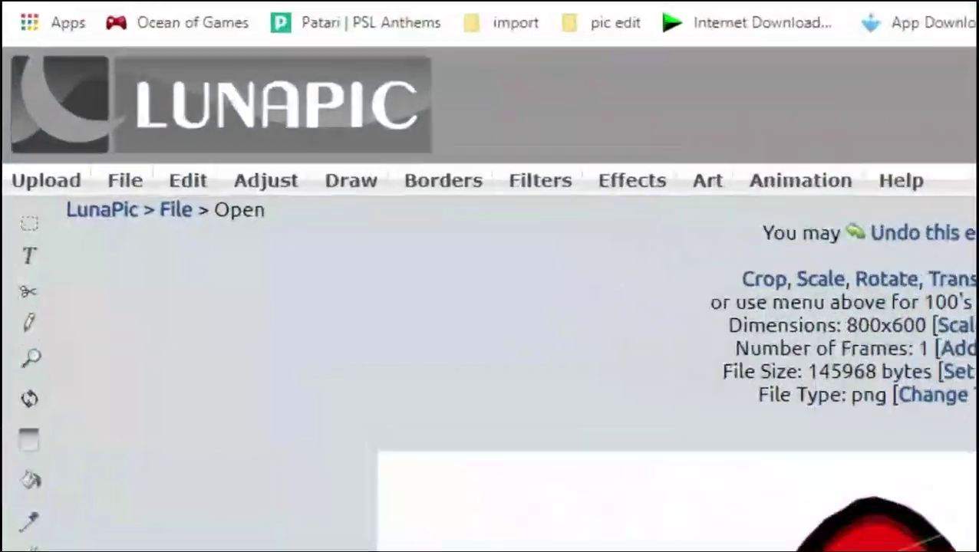
mouse_move(99, 163)
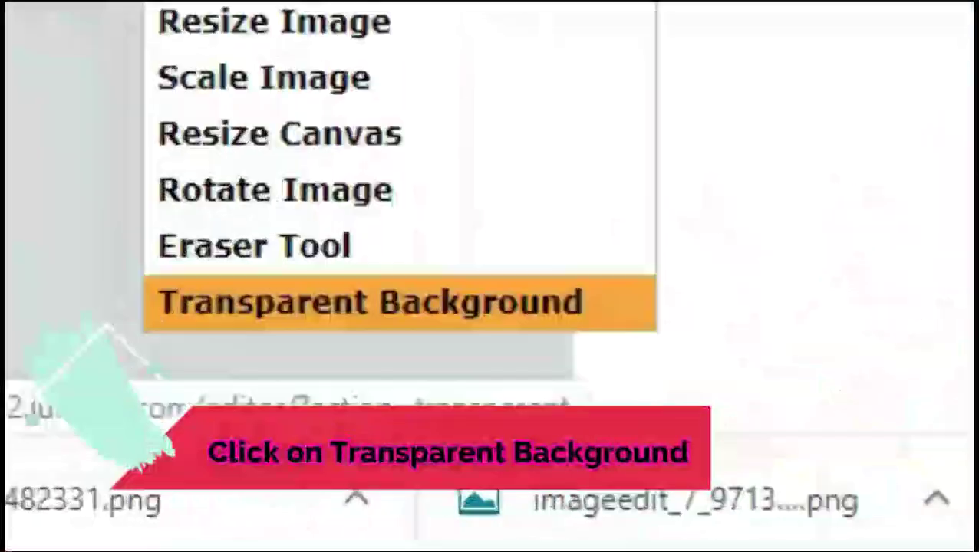
Make the white background around the lion logo transparent.
left_click(154, 390)
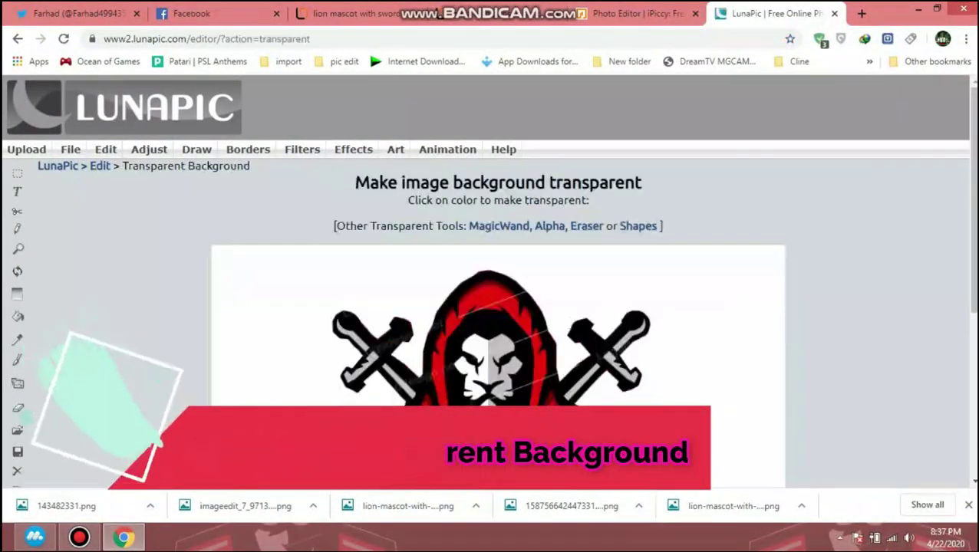
scroll(491, 292, "down", 2)
scroll(491, 292, "down", 1)
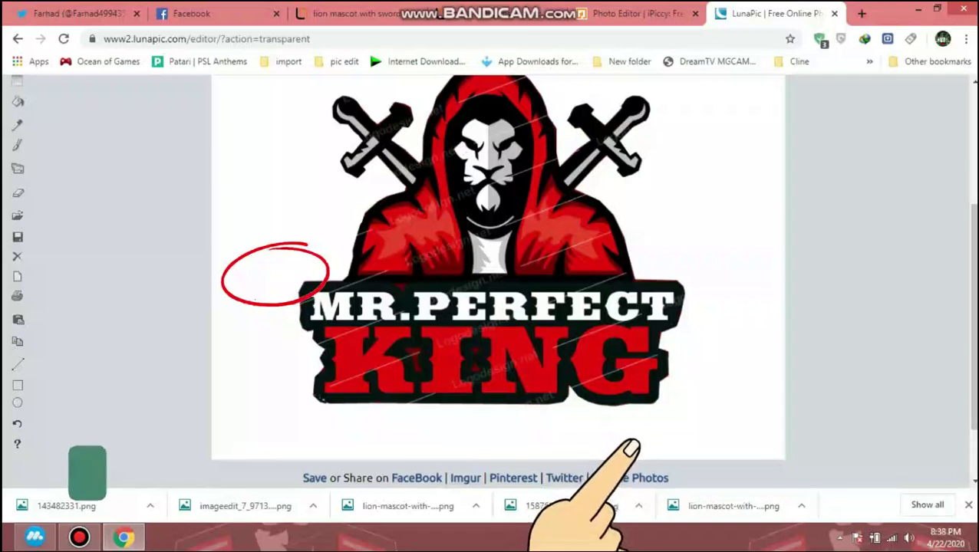
left_click(558, 421)
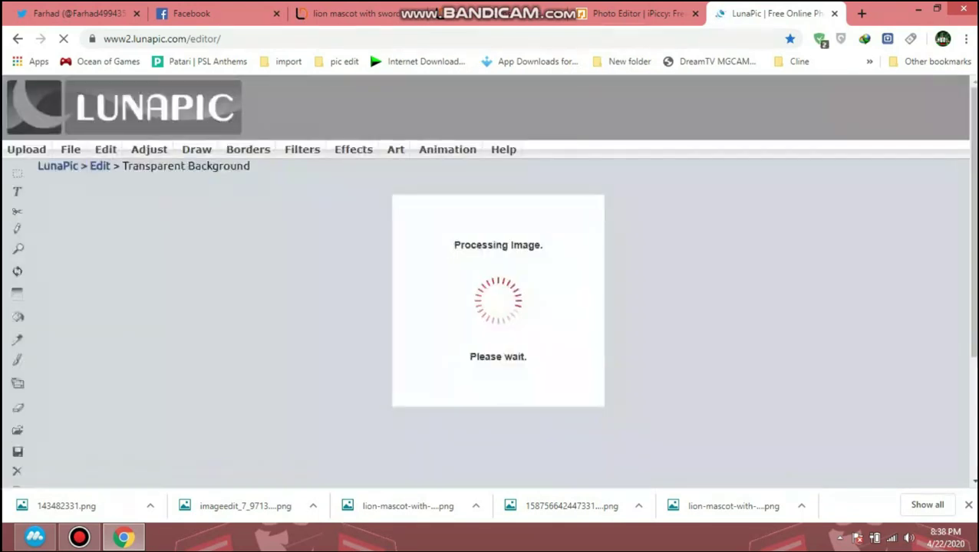
scroll(490, 307, "down", 2)
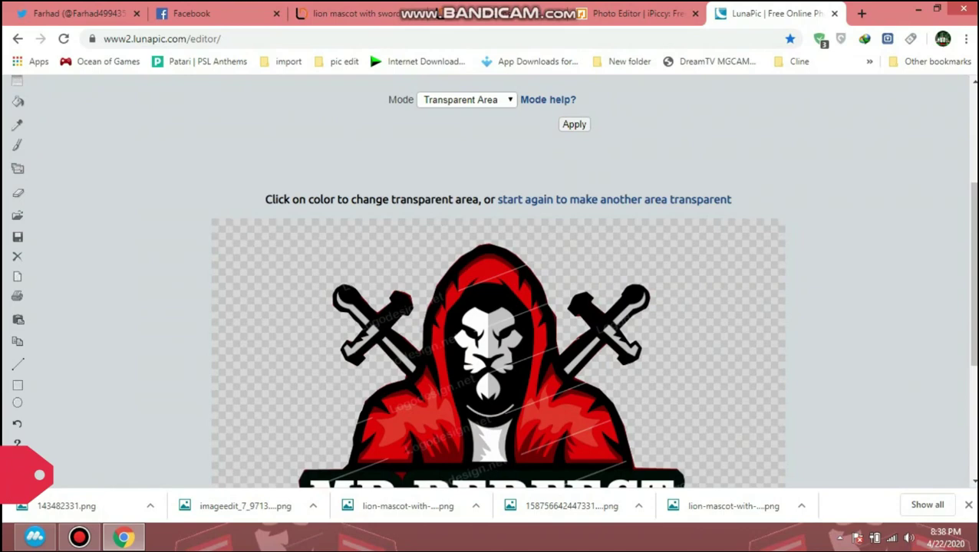
scroll(489, 307, "down", 2)
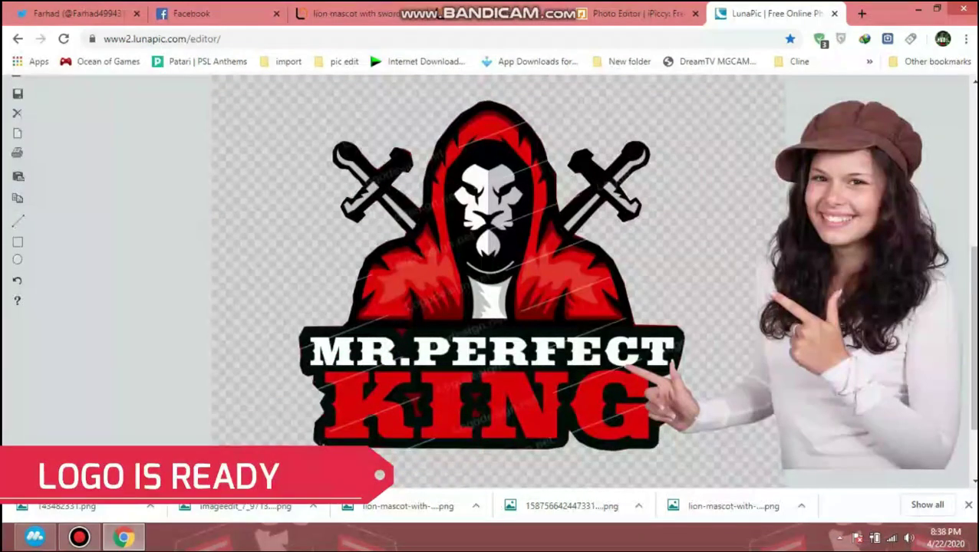
scroll(489, 277, "down", 1)
scroll(491, 284, "up", 2)
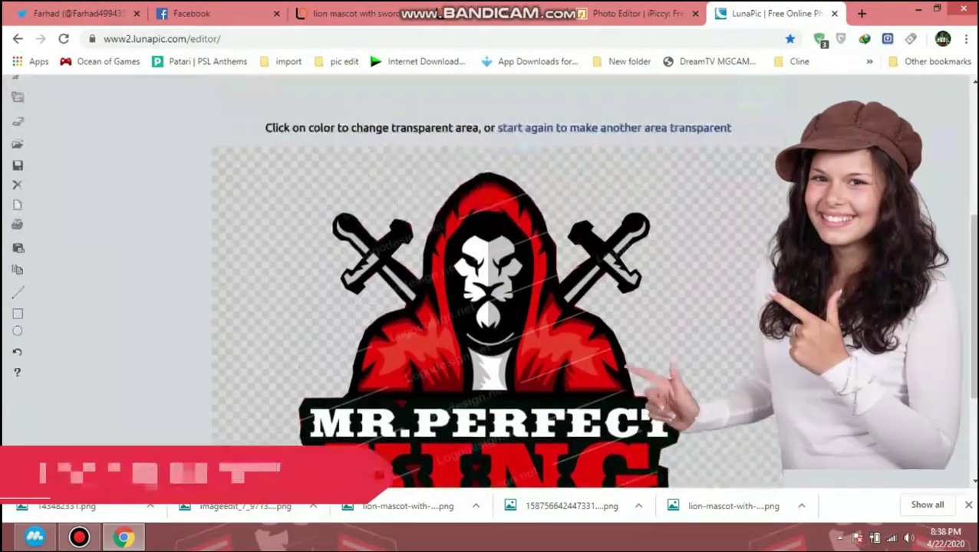
scroll(491, 284, "down", 1)
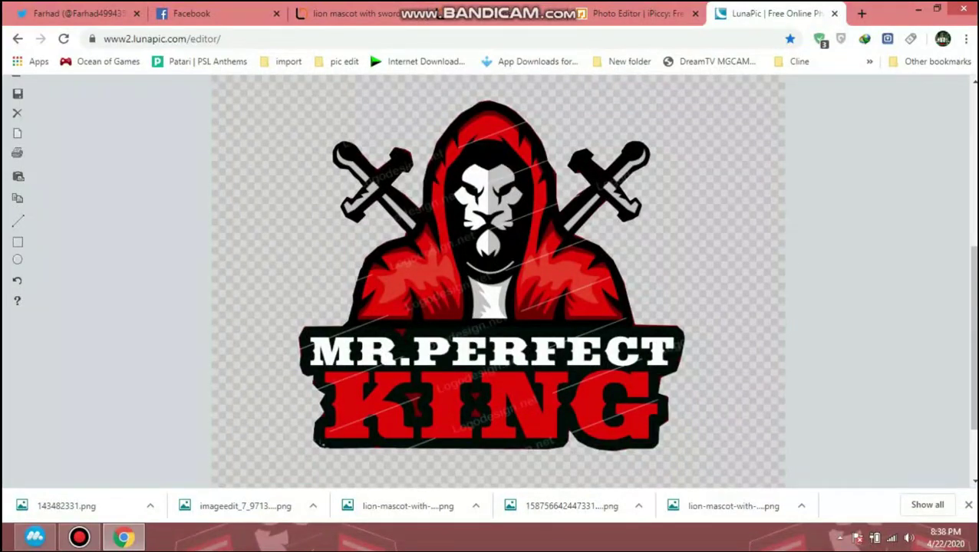
Save the transparent logo as PNG file king in the logo maker folder.
right_click(467, 178)
left_click(522, 207)
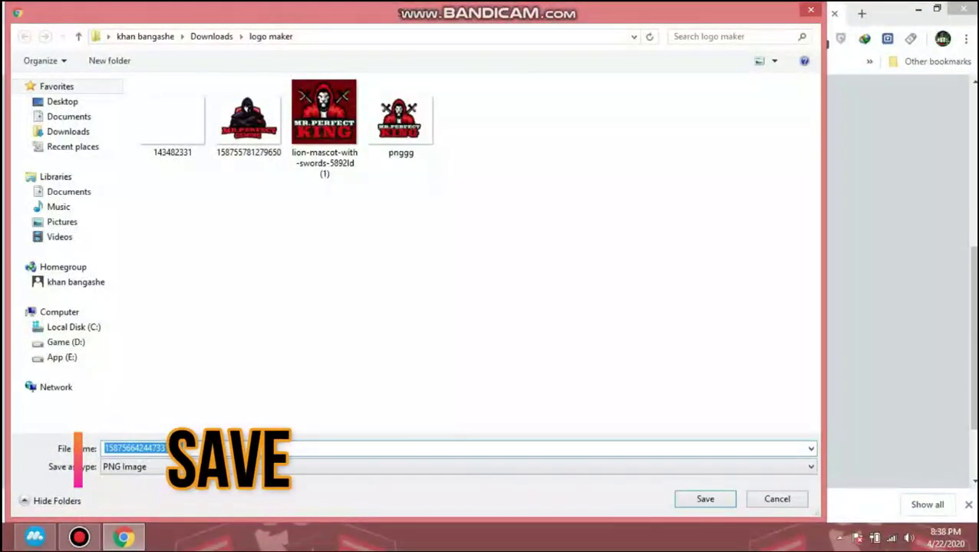
key("Return")
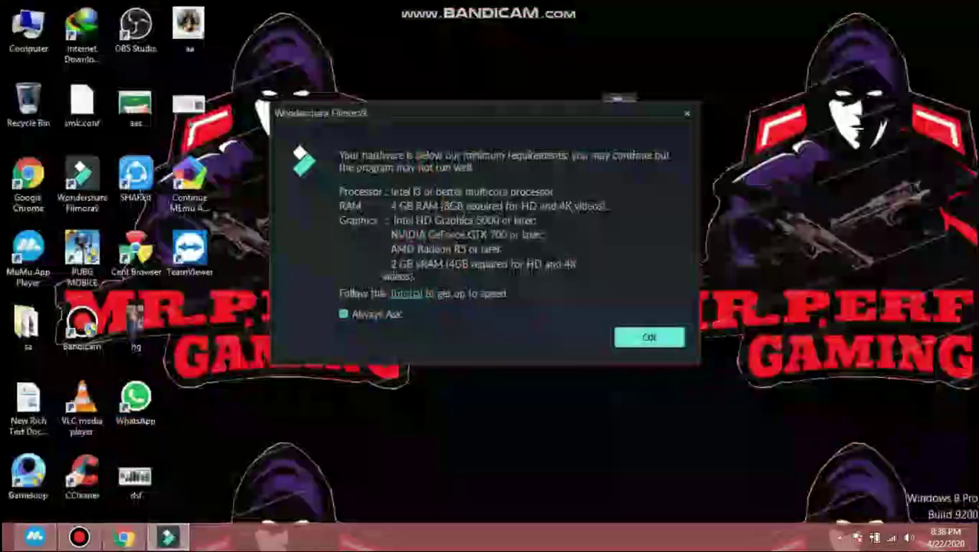
Dismiss the hardware warning and import king.png from Downloads > logo maker.
key("Return")
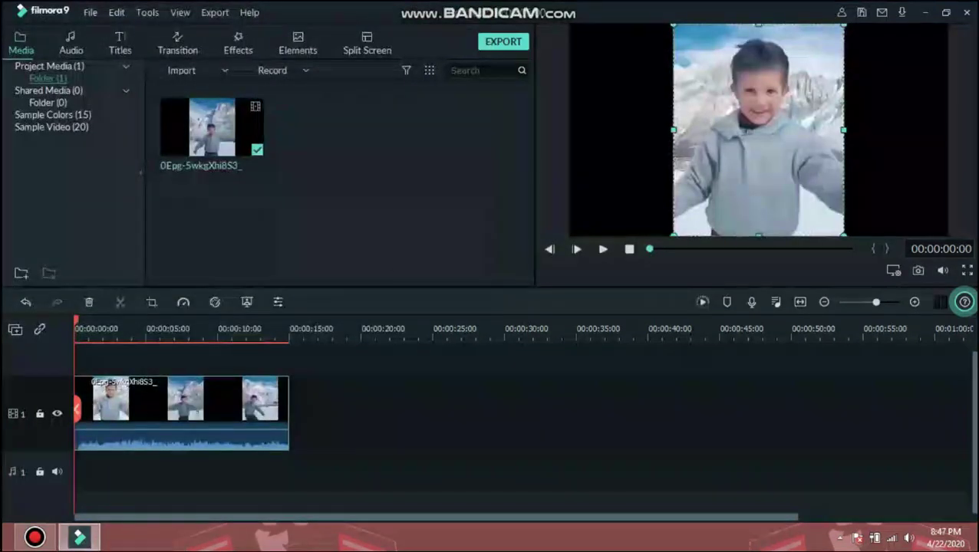
right_click(394, 205)
left_click(421, 211)
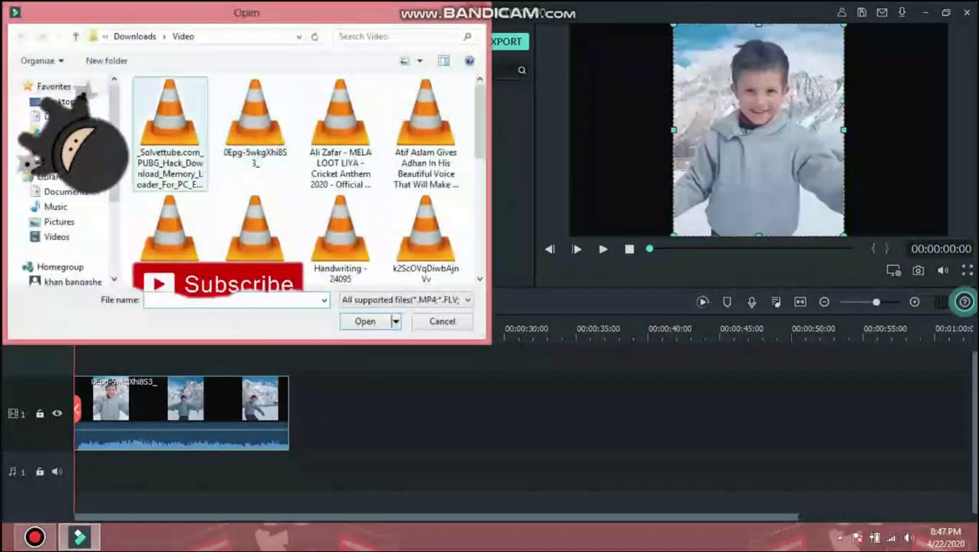
left_click(65, 131)
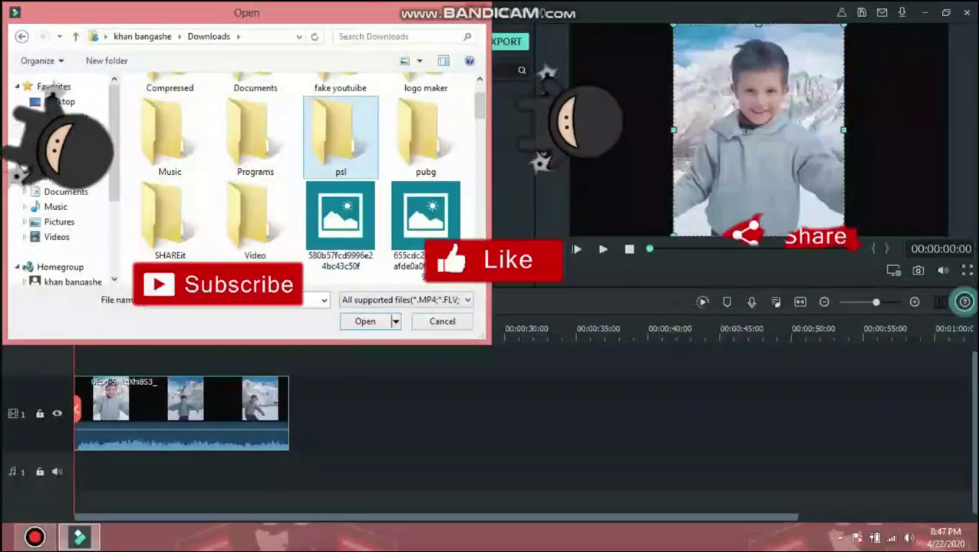
double_click(425, 130)
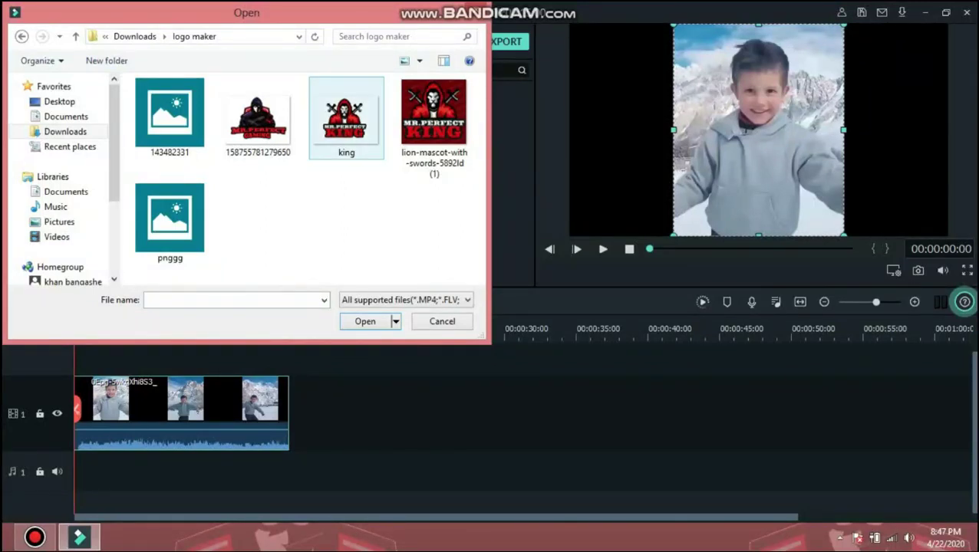
left_click(346, 115)
right_click(347, 106)
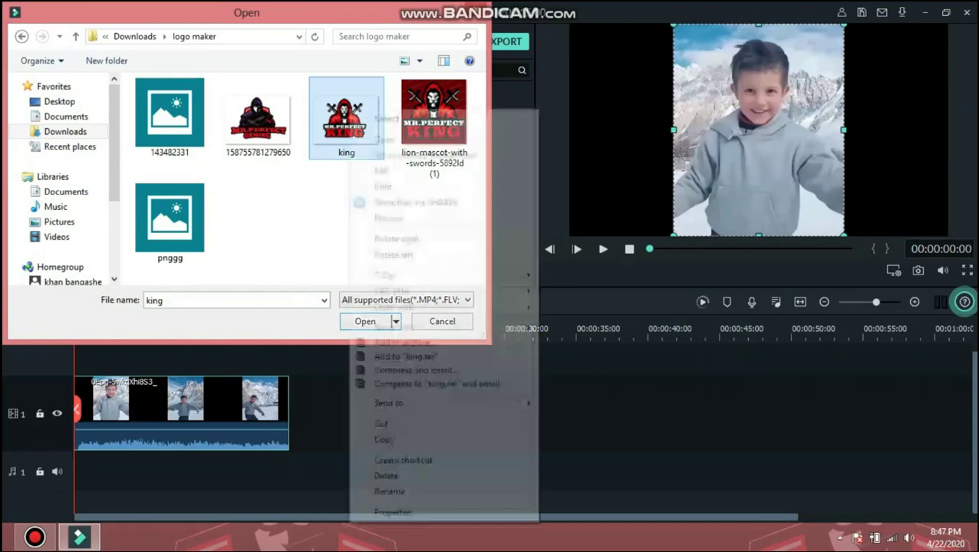
left_click(387, 218)
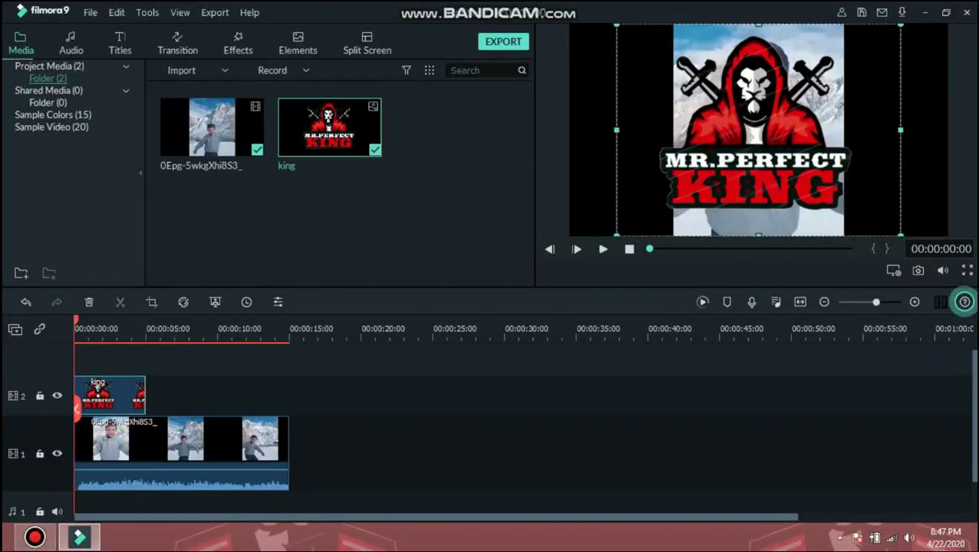
Delete the king logo clip so only the boy video remains.
right_click(97, 392)
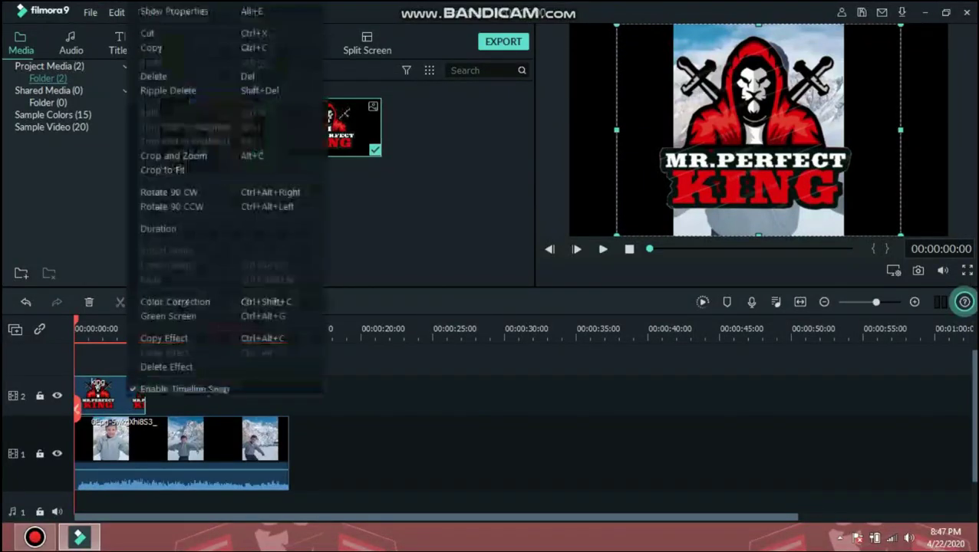
left_click(98, 392)
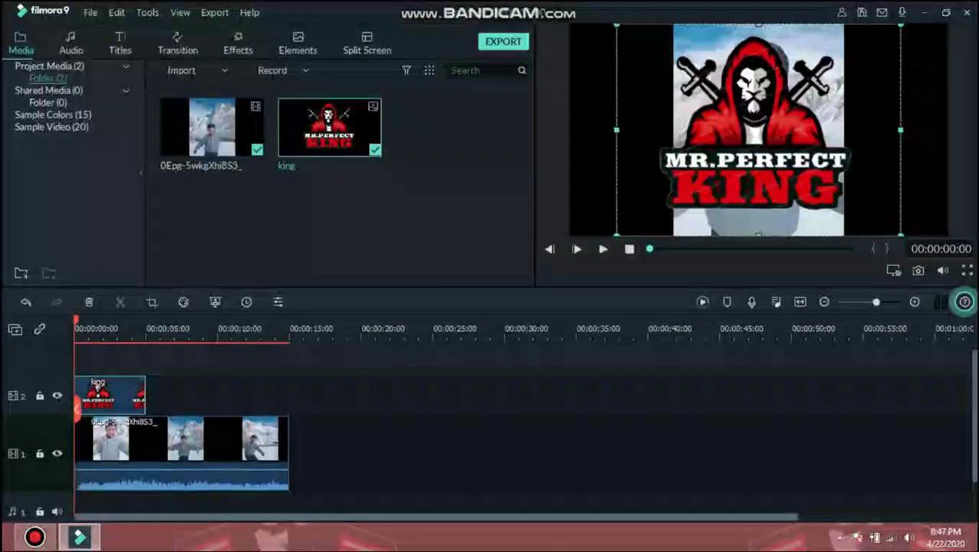
key("Delete")
right_click(325, 178)
Import king.png into the media library and place it at the start of track 2.
left_click(347, 185)
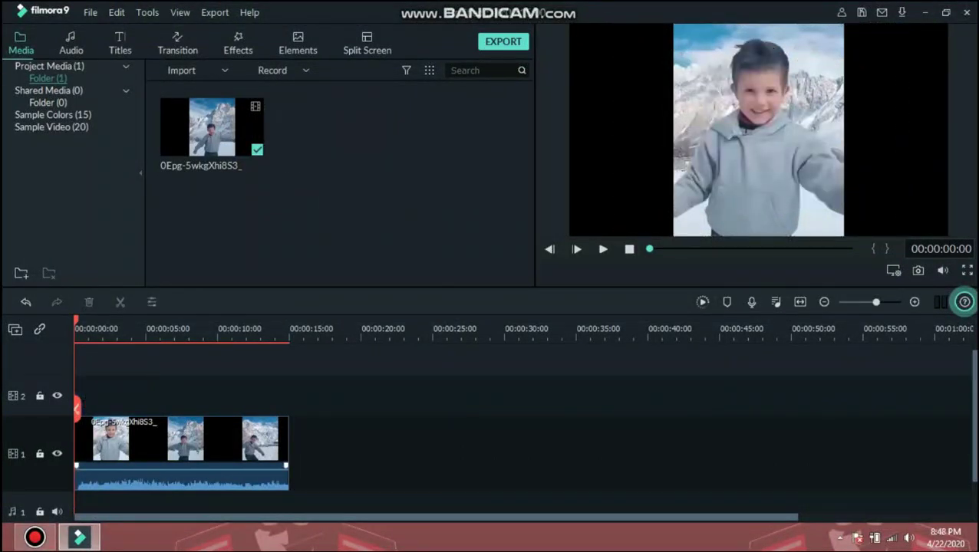
left_click(345, 119)
right_click(347, 114)
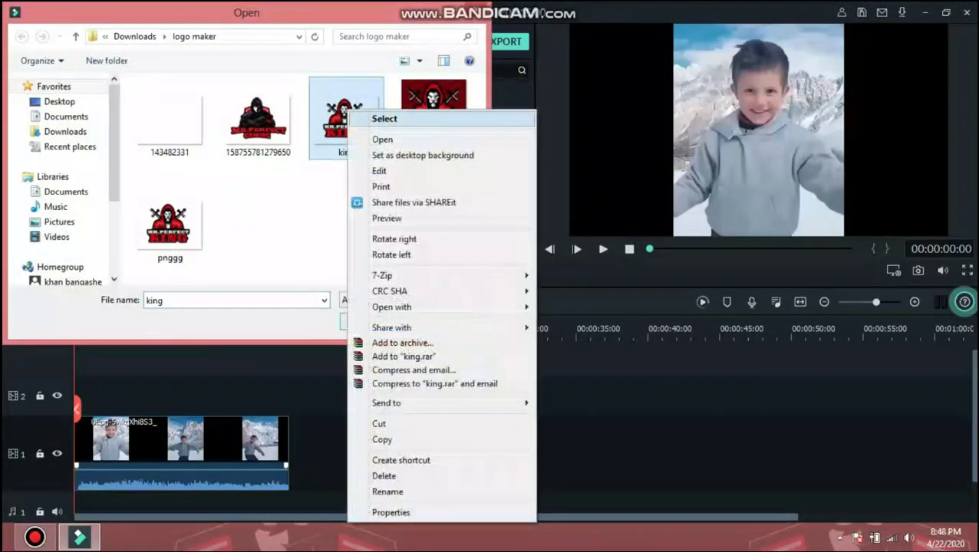
left_click(383, 119)
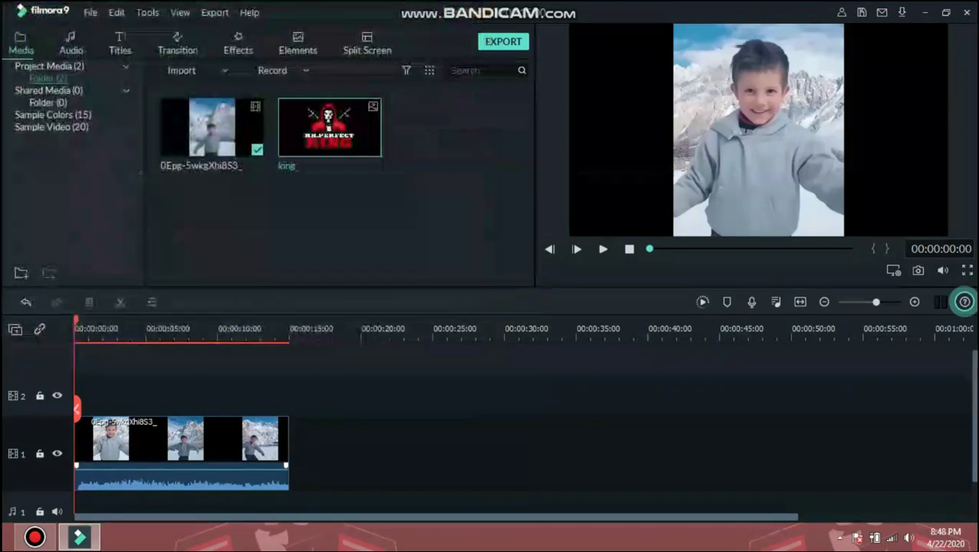
left_click_drag(330, 126, 108, 395)
Shrink the king logo into a small watermark in the lower-right corner of the frame.
left_click_drag(616, 235, 784, 111)
left_click_drag(842, 69, 800, 192)
left_click_drag(858, 148, 822, 218)
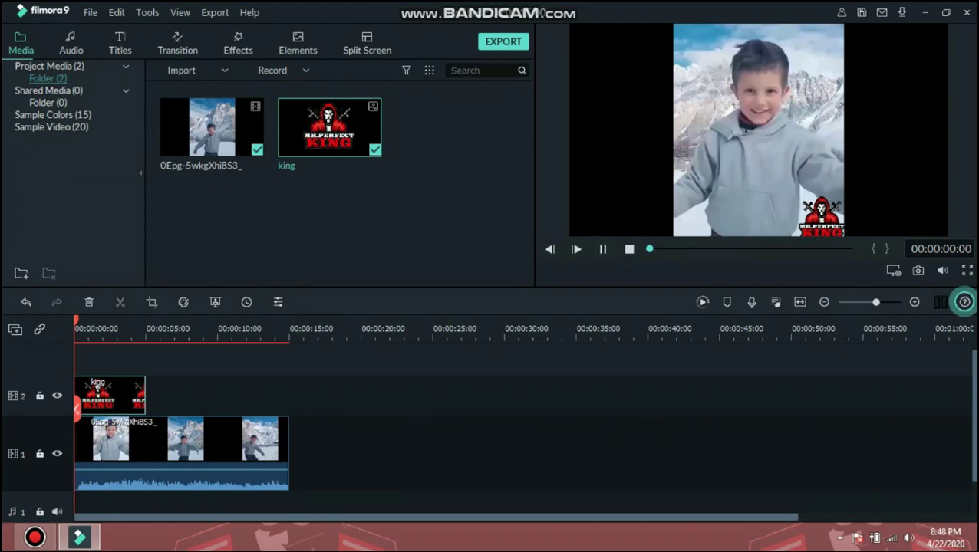
Stretch the logo clip to about 9 seconds to match the boy video, and play the preview.
left_click_drag(145, 395, 289, 401)
key("space")
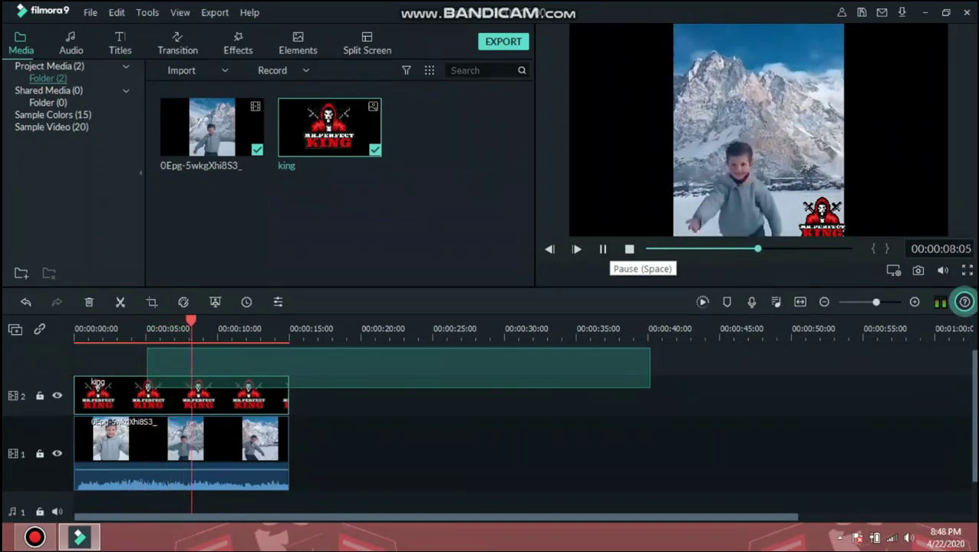
key("space")
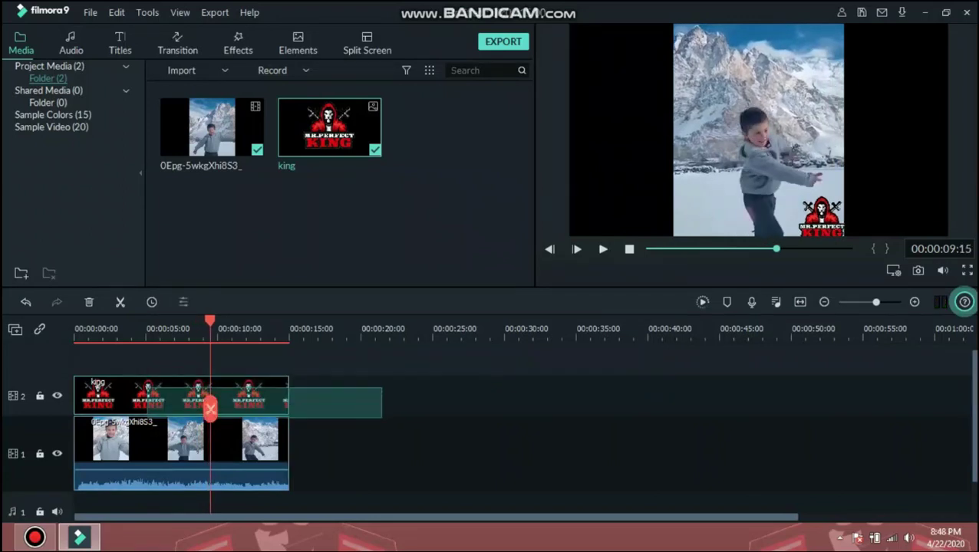
left_click_drag(335, 402, 164, 422)
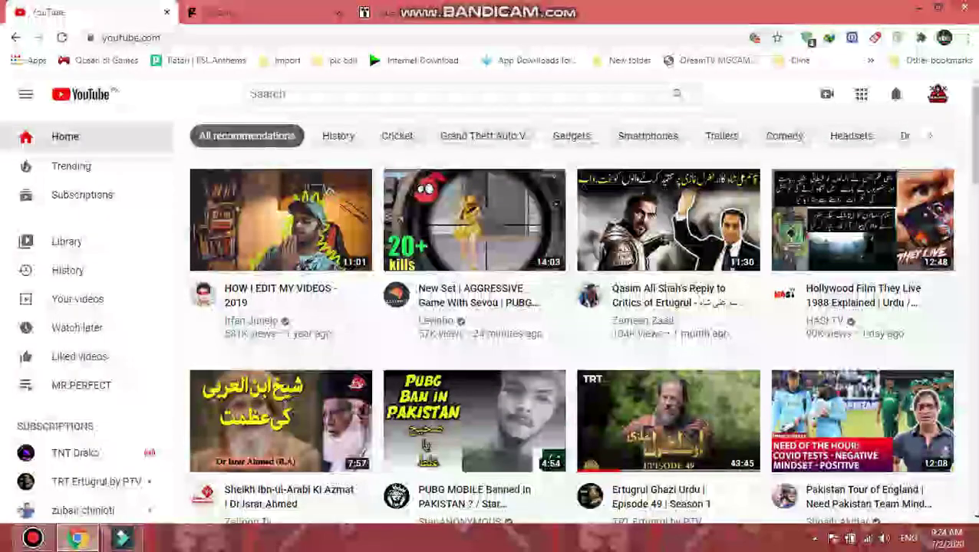
Select the channel name shown in the YouTube account menu and copy it.
left_click(938, 94)
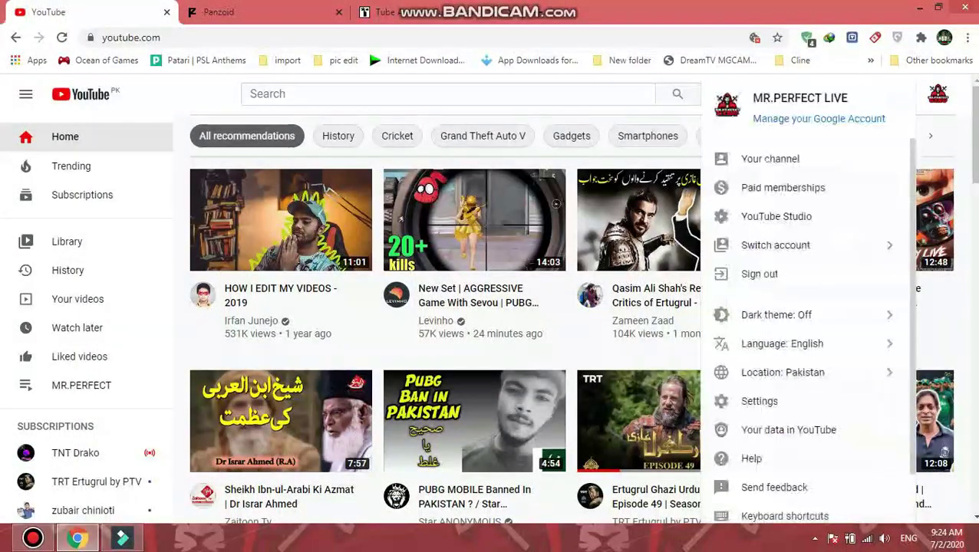
left_click_drag(848, 98, 746, 99)
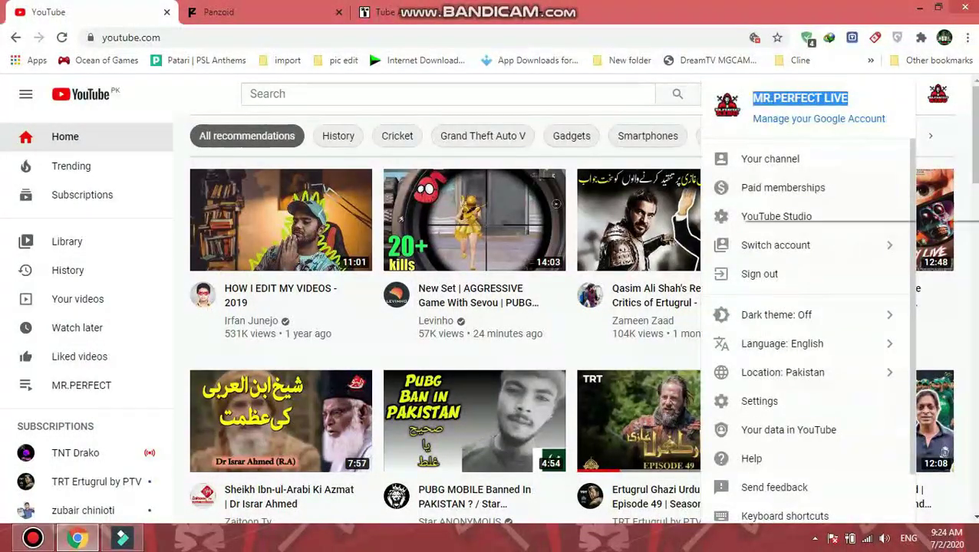
right_click(743, 103)
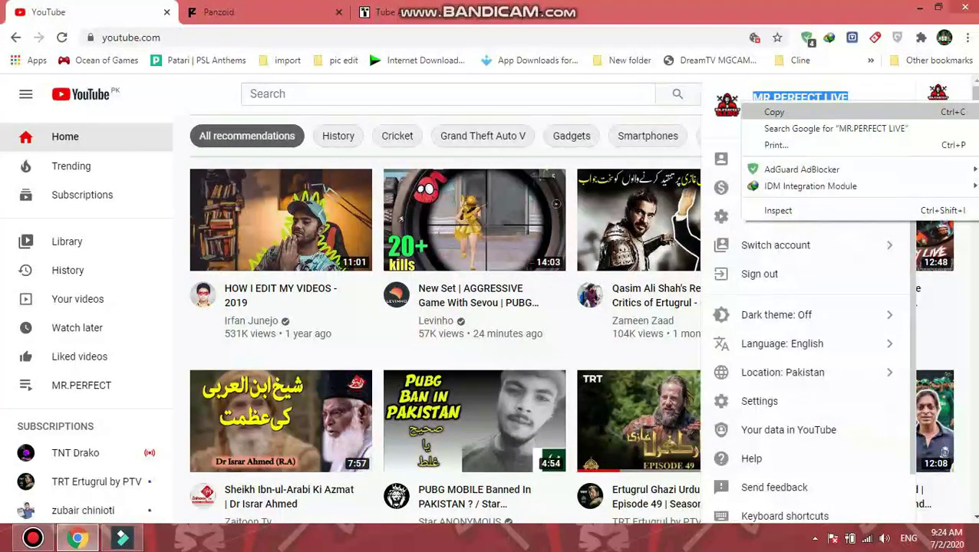
left_click(774, 112)
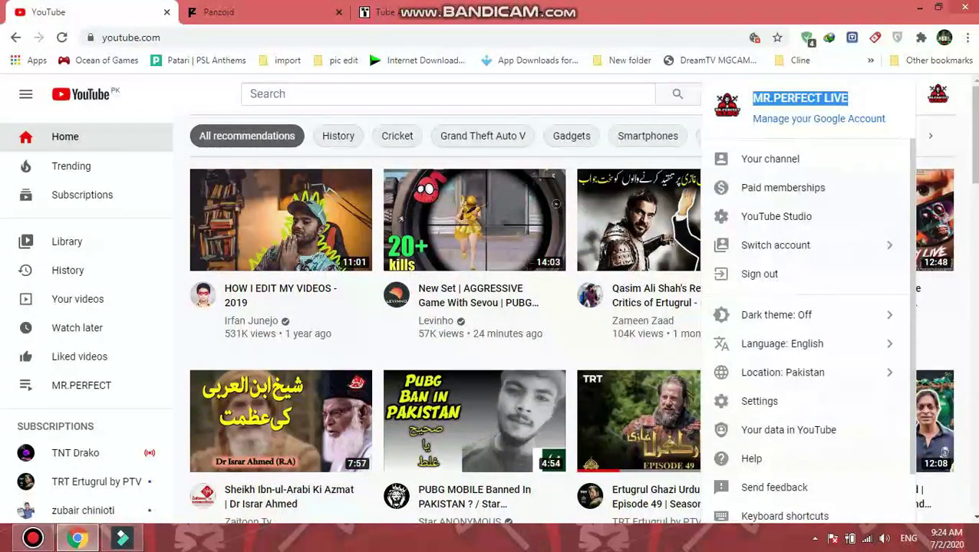
Switch to the Panzoid tab and adjust the page zoom back down to normal size.
key("ctrl+Tab")
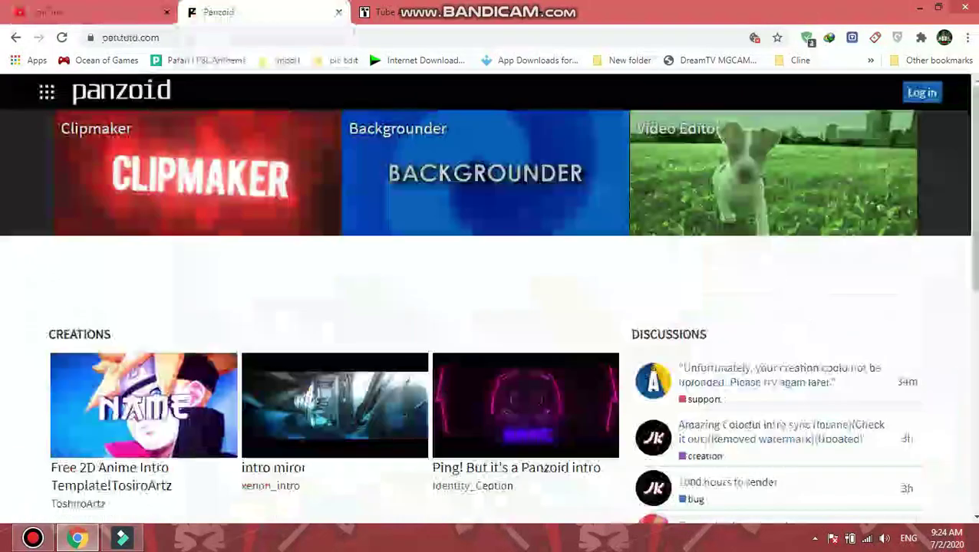
scroll(491, 307, "down", 3)
scroll(491, 307, "up", 3)
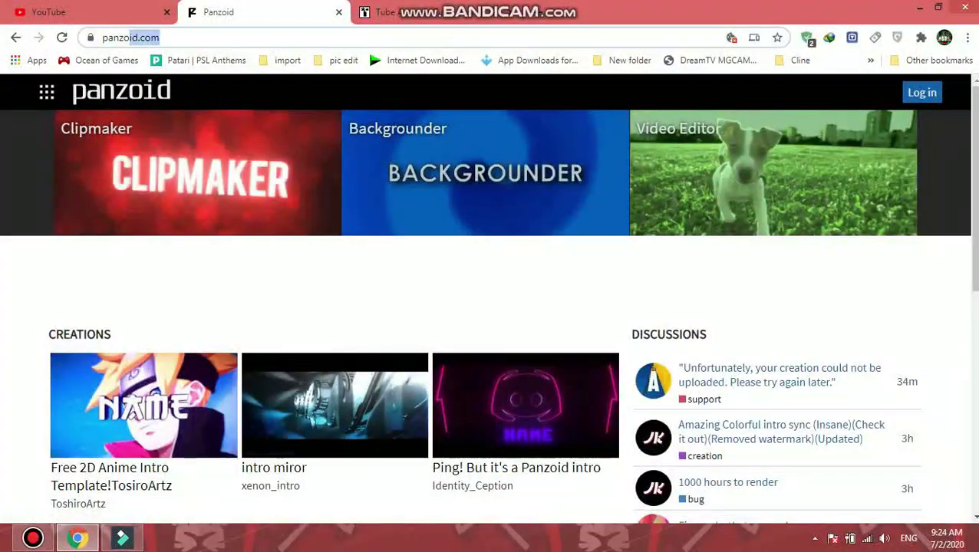
left_click_drag(113, 38, 150, 38)
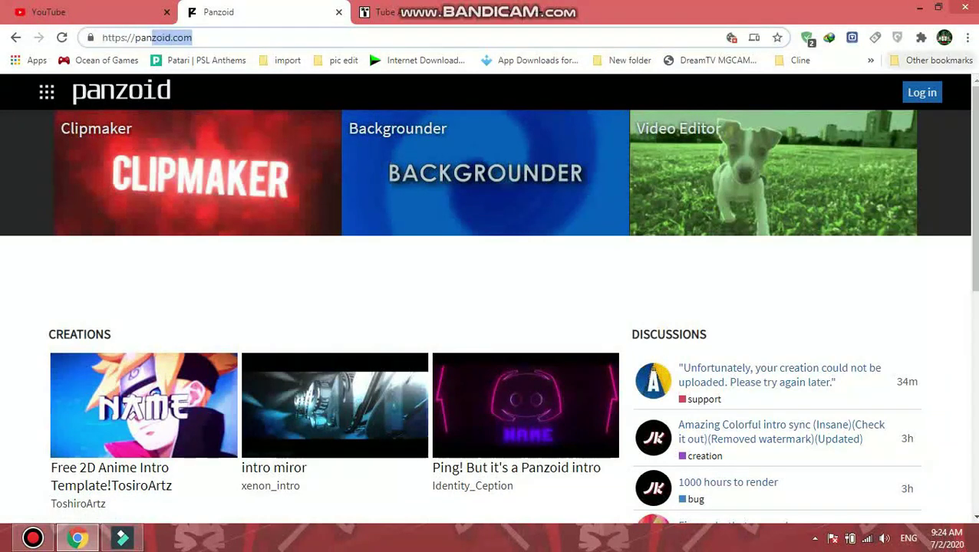
left_click_drag(192, 37, 101, 38)
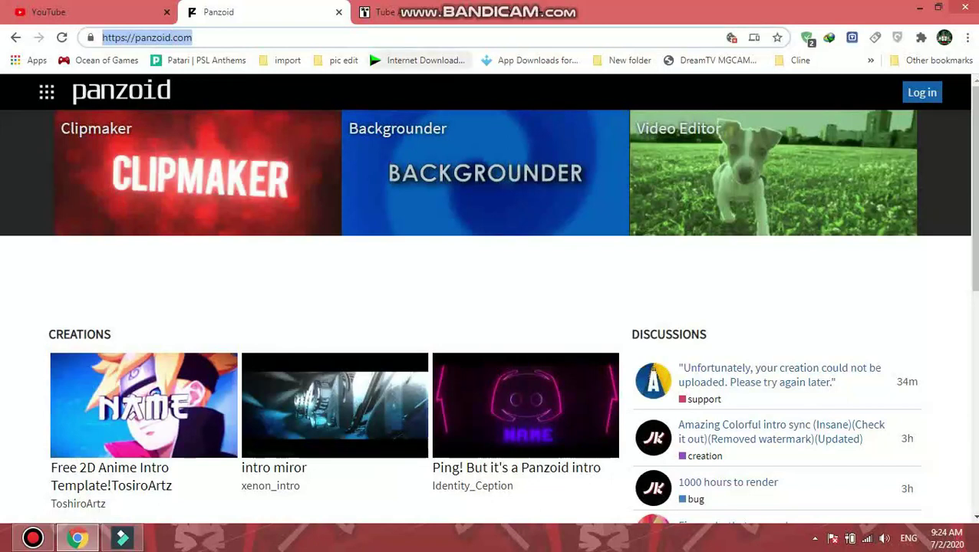
left_click(192, 38)
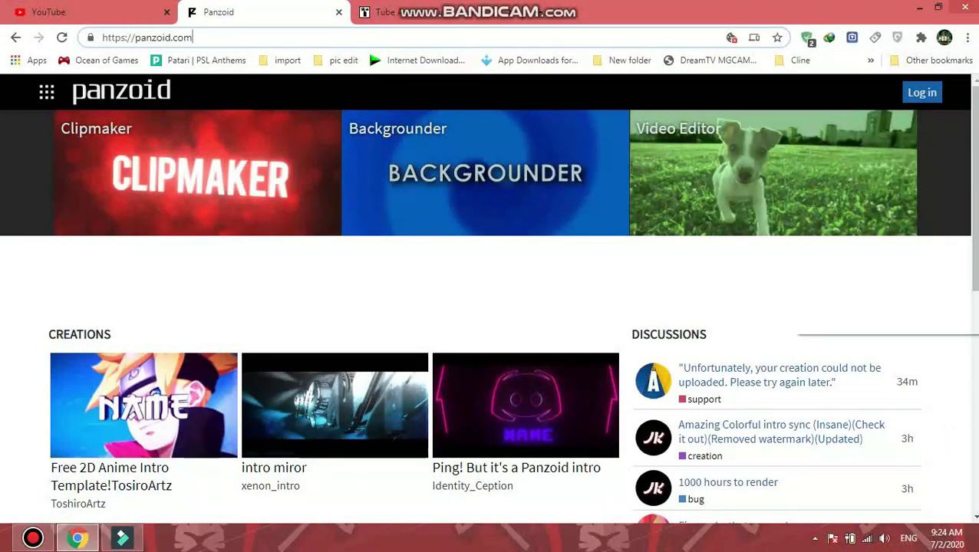
key("alt+f")
key("ctrl+plus")
key("ctrl+plus")
key("ctrl+plus")
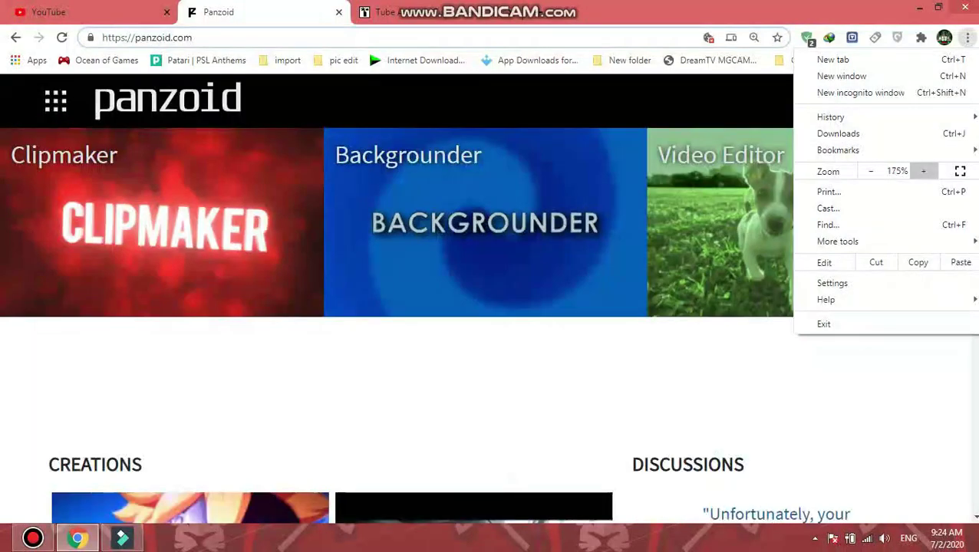
key("ctrl+plus")
key("ctrl+plus")
key("ctrl+plus")
key("ctrl+plus")
key("ctrl+plus")
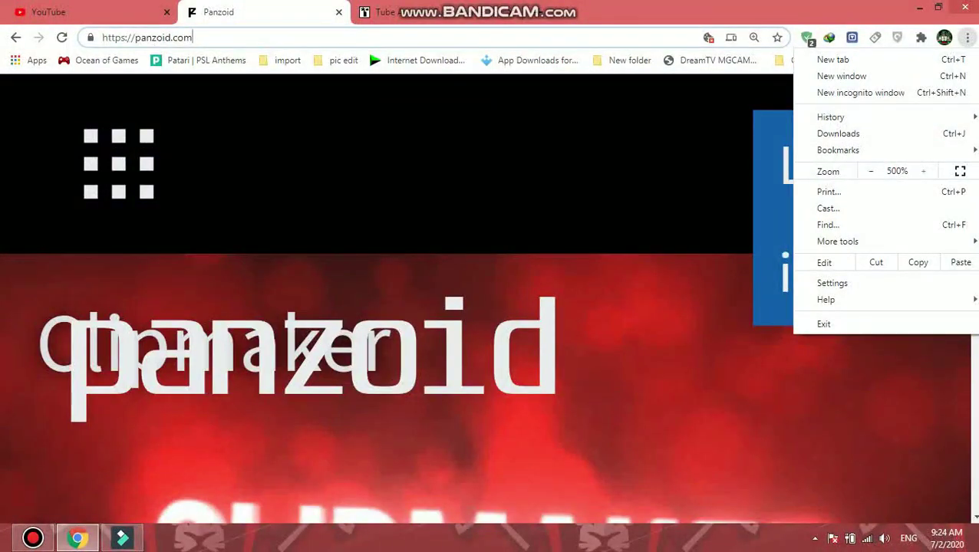
key("ctrl+minus")
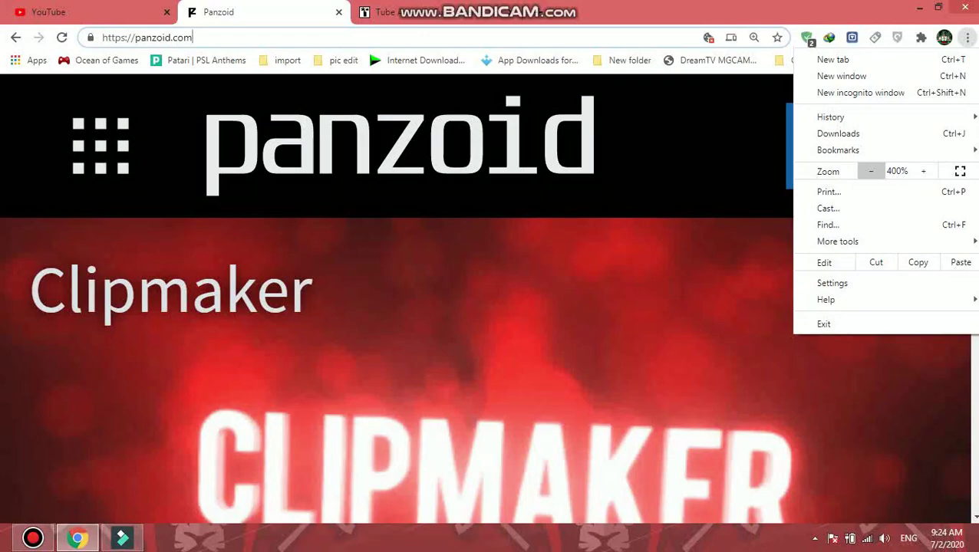
key("ctrl+minus")
key("ctrl+minus")
key("ctrl+minus")
key("ctrl+minus")
key("ctrl+minus")
key("ctrl+minus")
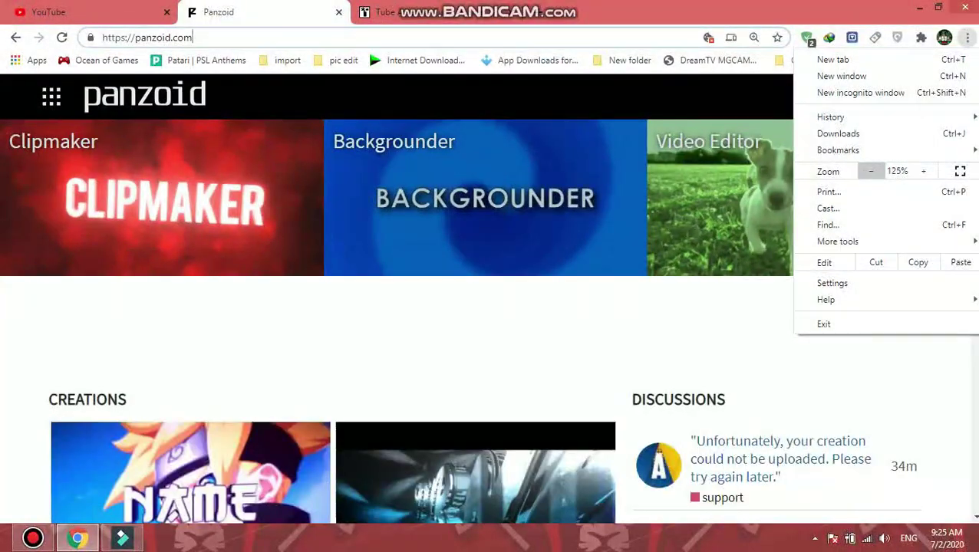
left_click(870, 171)
Open the NEW YOUTUBE BANNER creation in Clipmaker, then play and pause its preview.
scroll(491, 307, "down", 10)
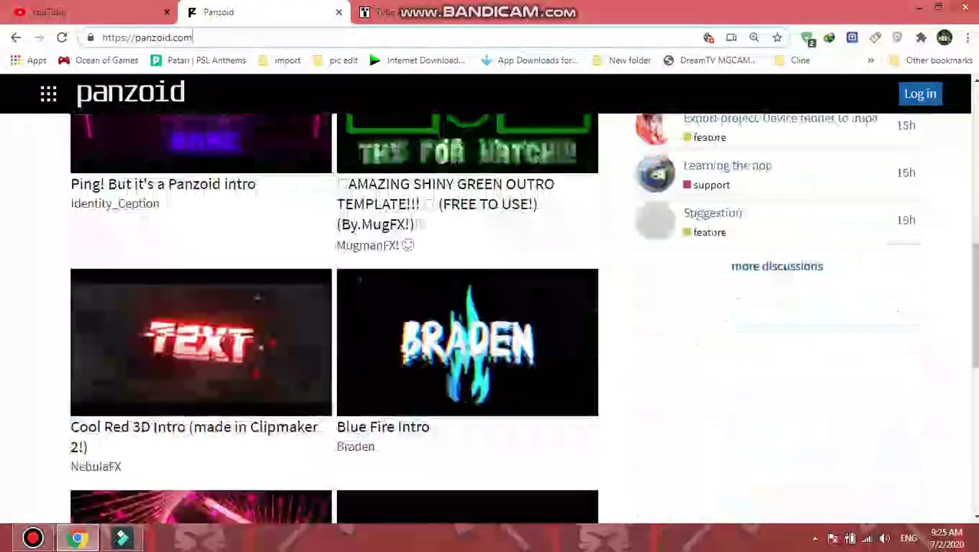
scroll(334, 307, "down", 5)
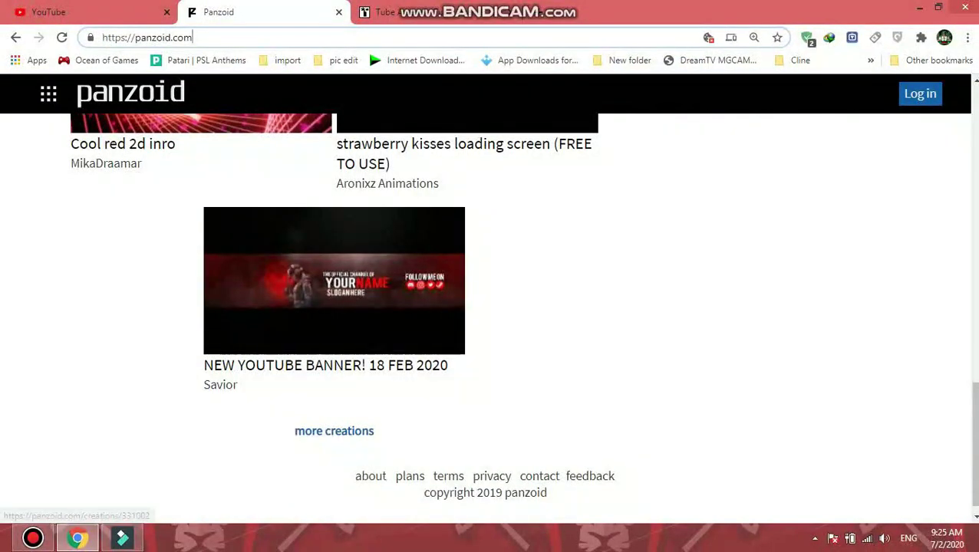
left_click(334, 280)
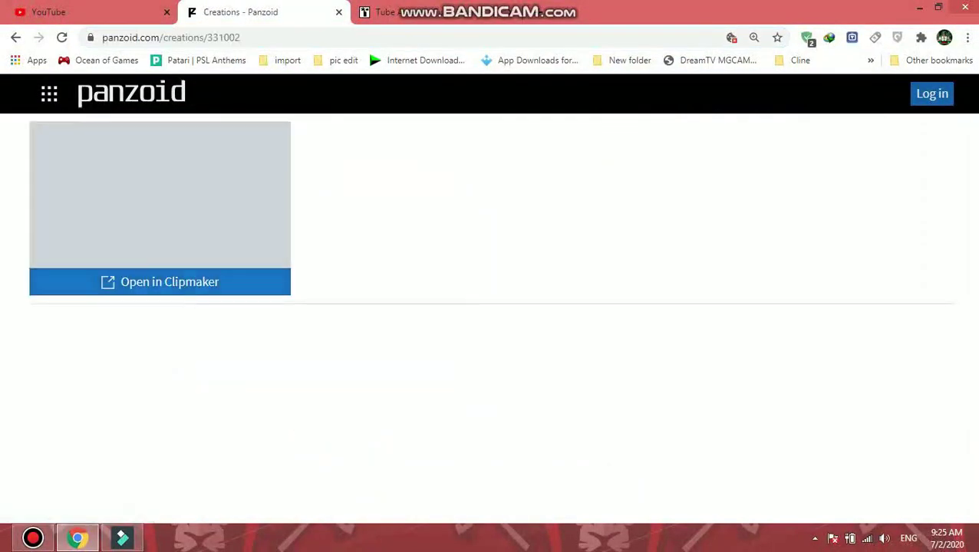
left_click(160, 281)
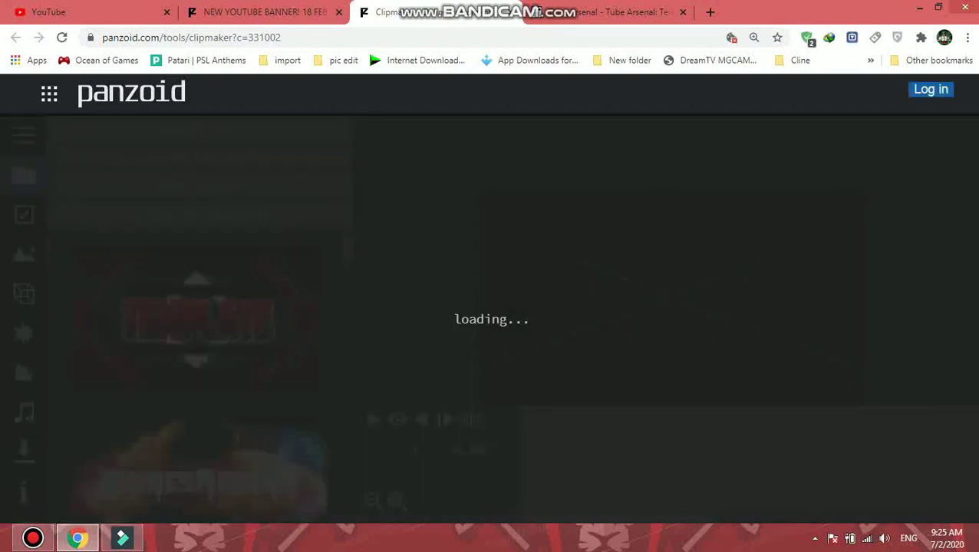
left_click(33, 538)
key("alt+Tab")
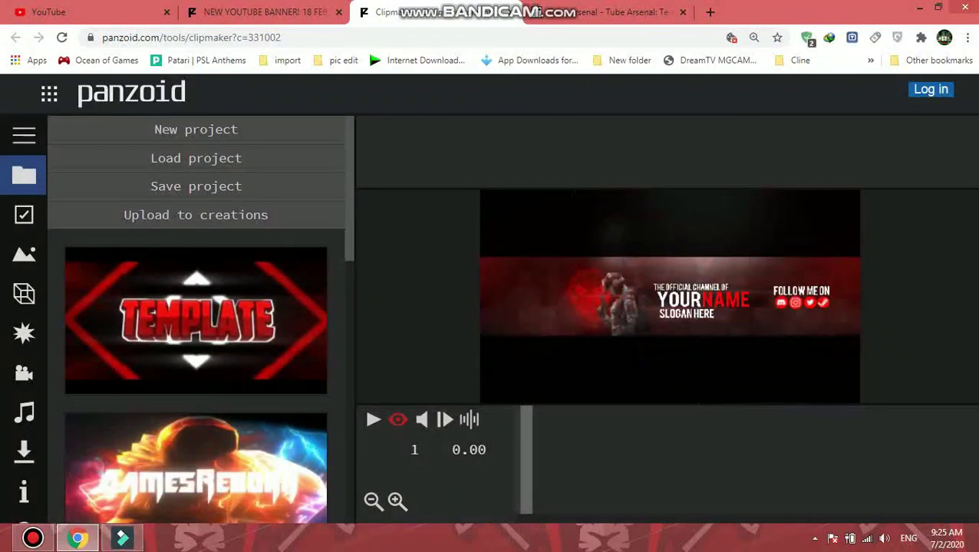
key("space")
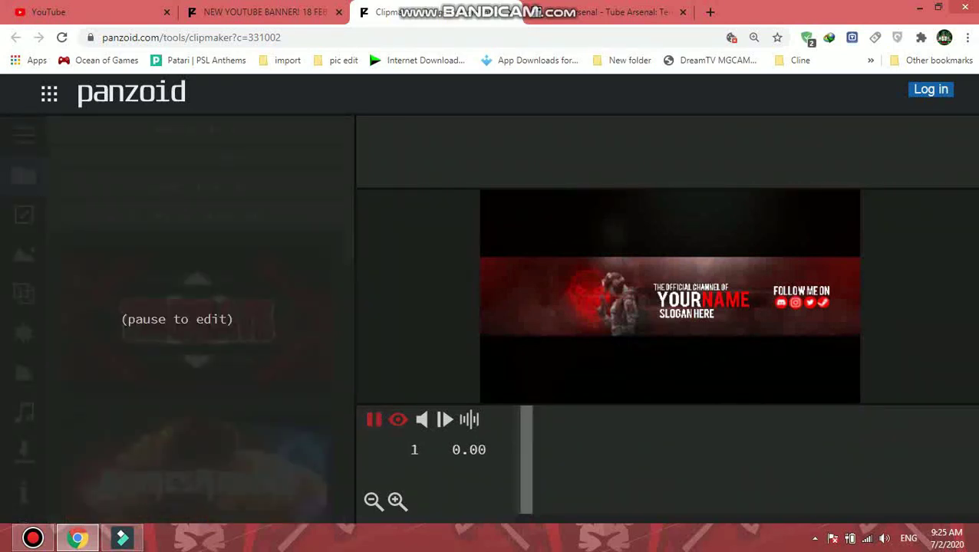
key("space")
key("space")
key("space")
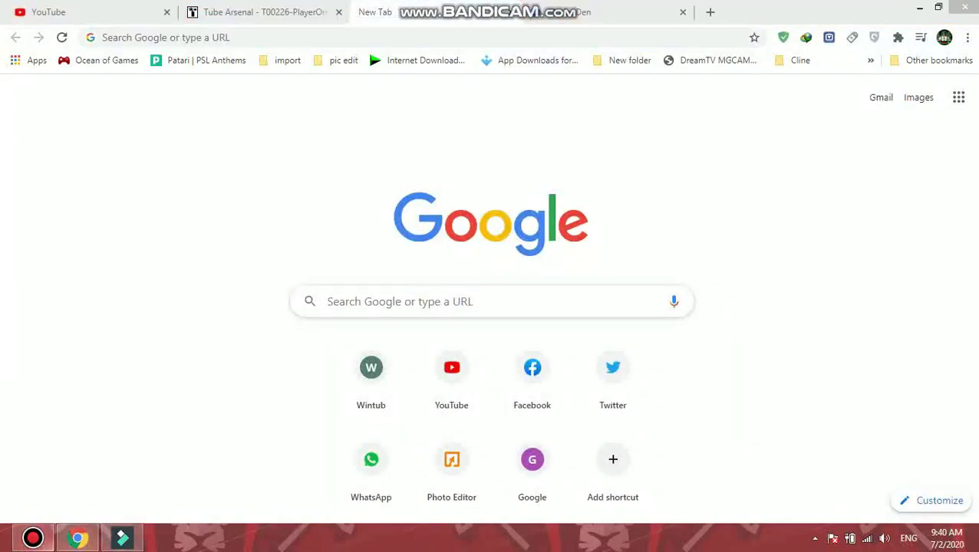
Paste the tubearsenal.com address into the browser and go to the site.
left_click(33, 537)
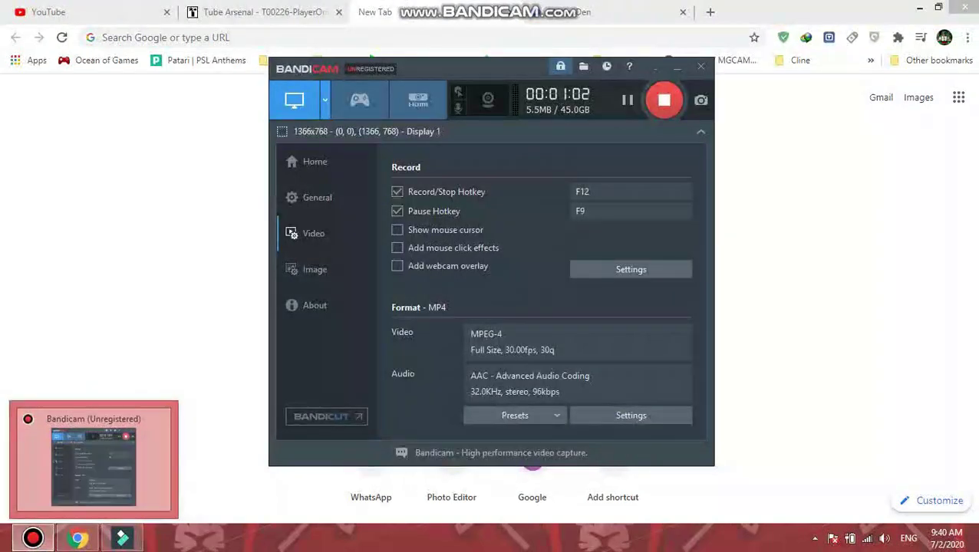
left_click(32, 538)
left_click(33, 538)
left_click(33, 538)
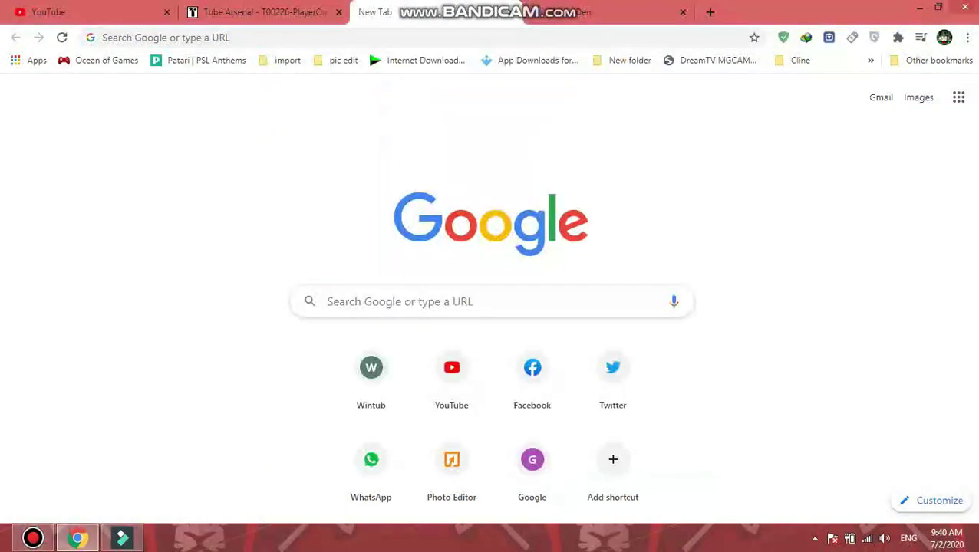
right_click(344, 299)
left_click(360, 381)
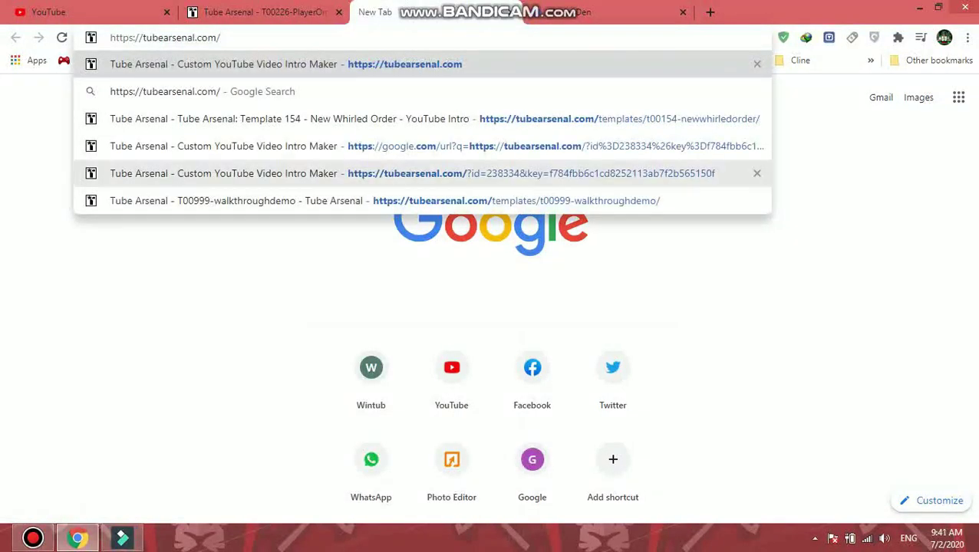
left_click_drag(220, 37, 110, 37)
right_click(158, 44)
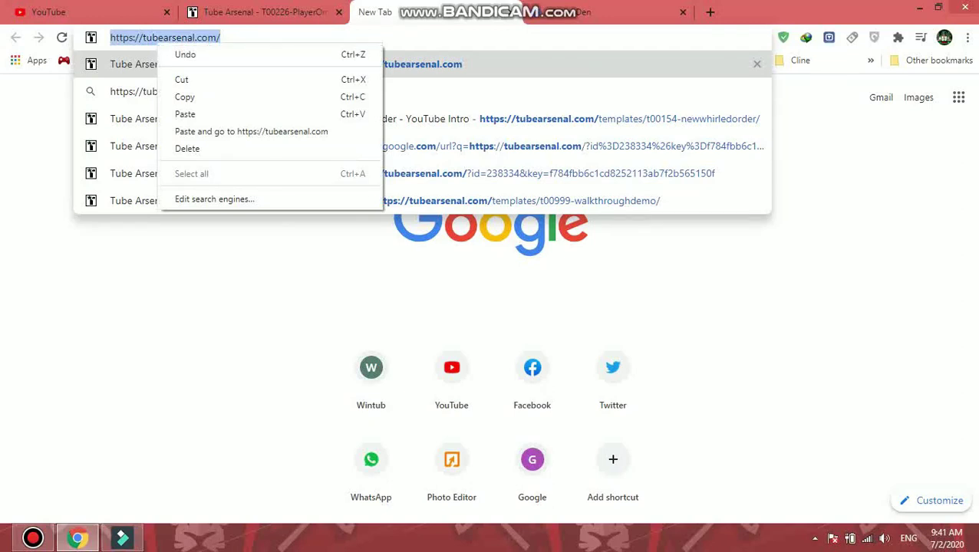
key("Escape")
key("Right")
key("Return")
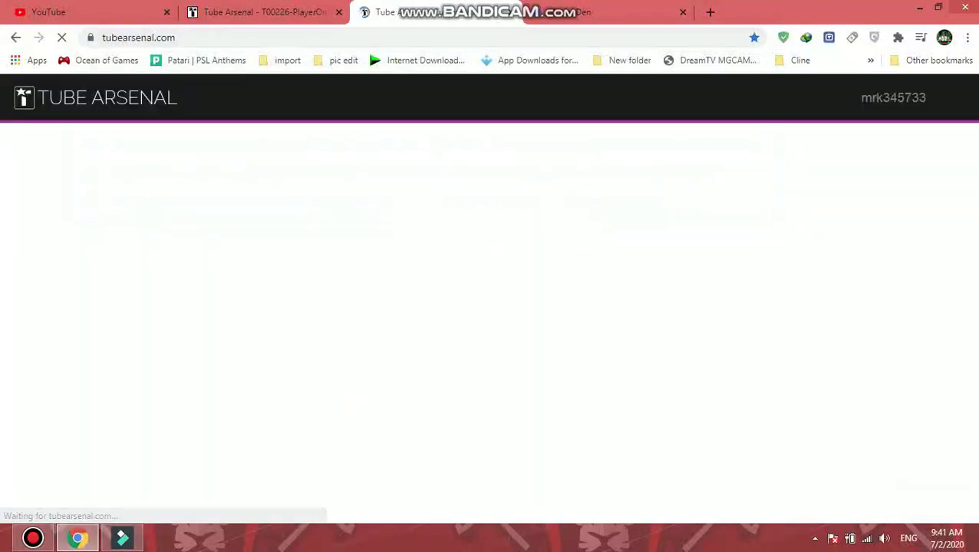
Browse the Tube Arsenal template gallery, briefly checking the Player One intro tab.
scroll(489, 299, "down", 1)
scroll(489, 299, "down", 6)
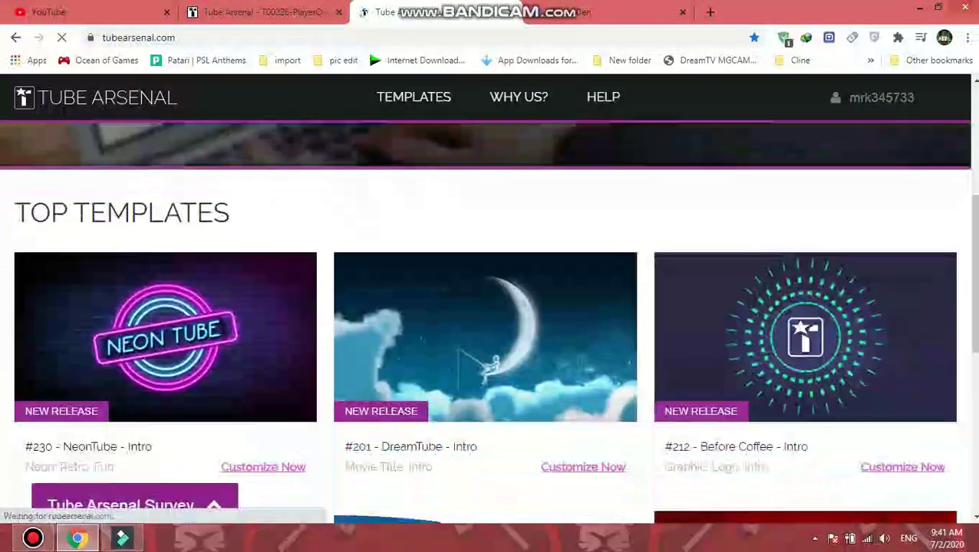
scroll(489, 299, "up", 7)
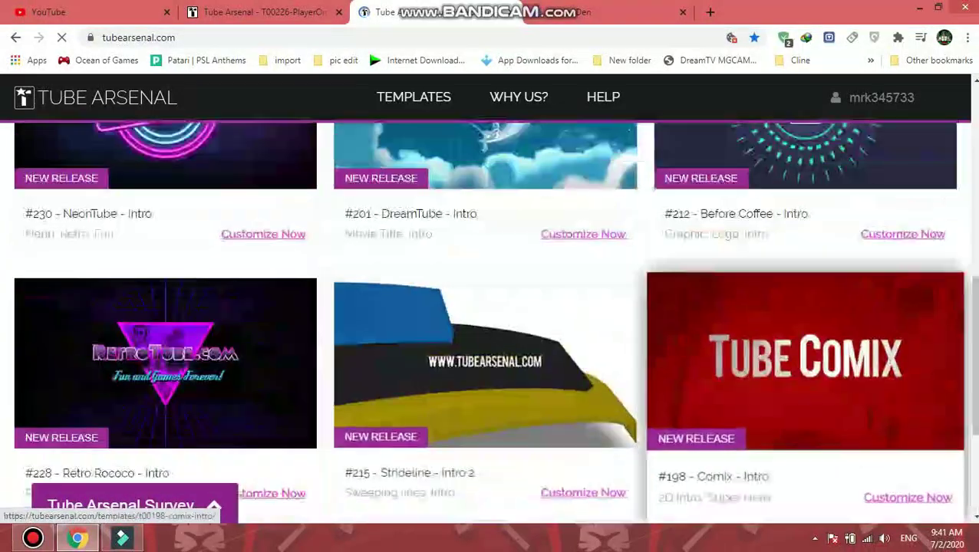
scroll(489, 299, "up", 1)
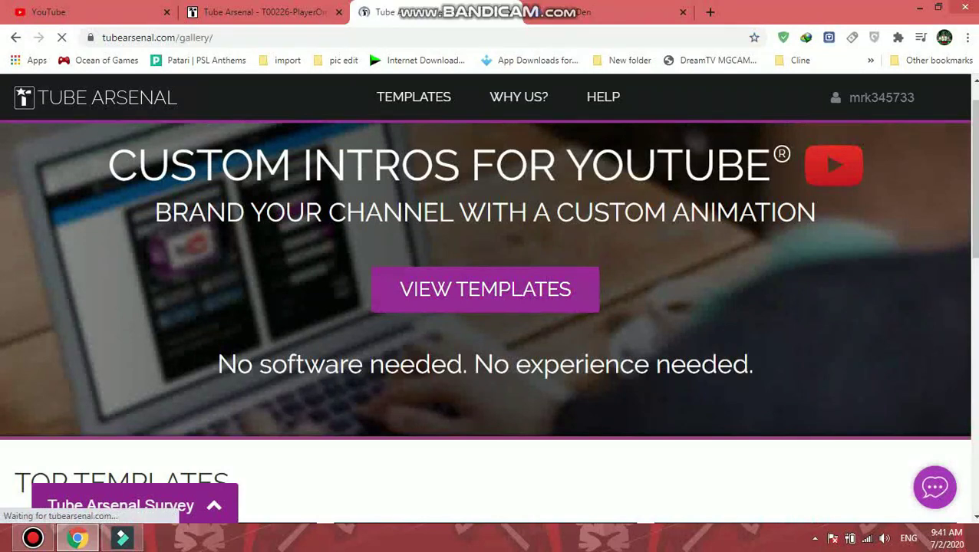
scroll(489, 300, "down", 7)
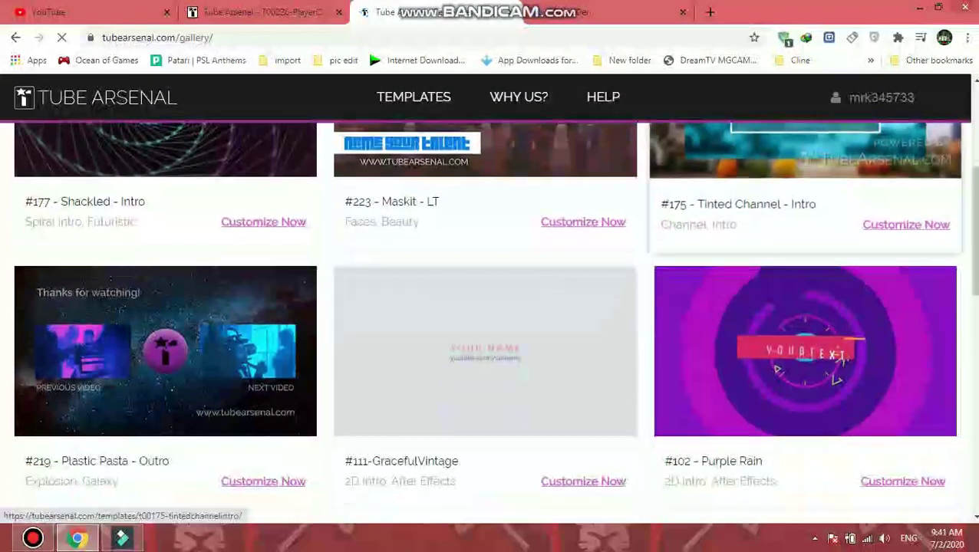
scroll(485, 230, "down", 3)
scroll(485, 230, "down", 4)
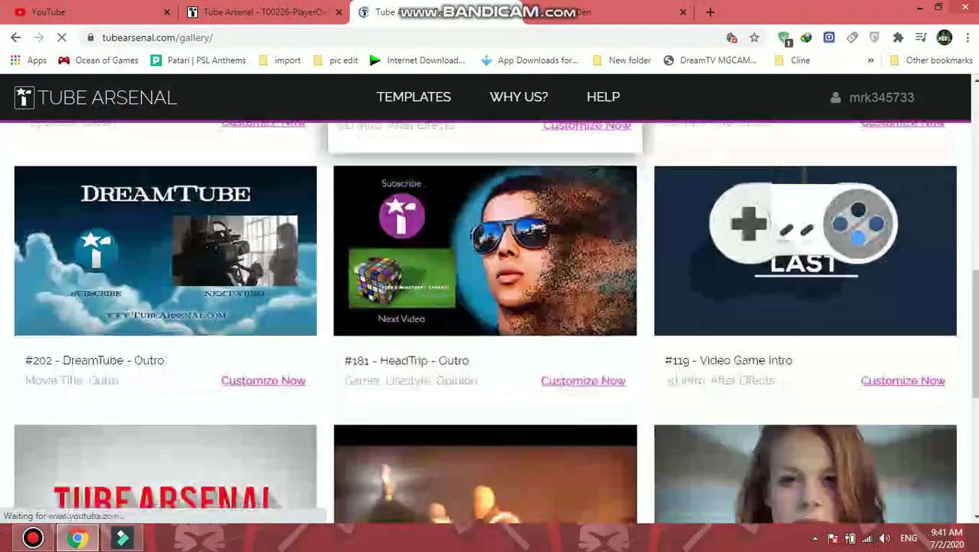
scroll(485, 272, "down", 1)
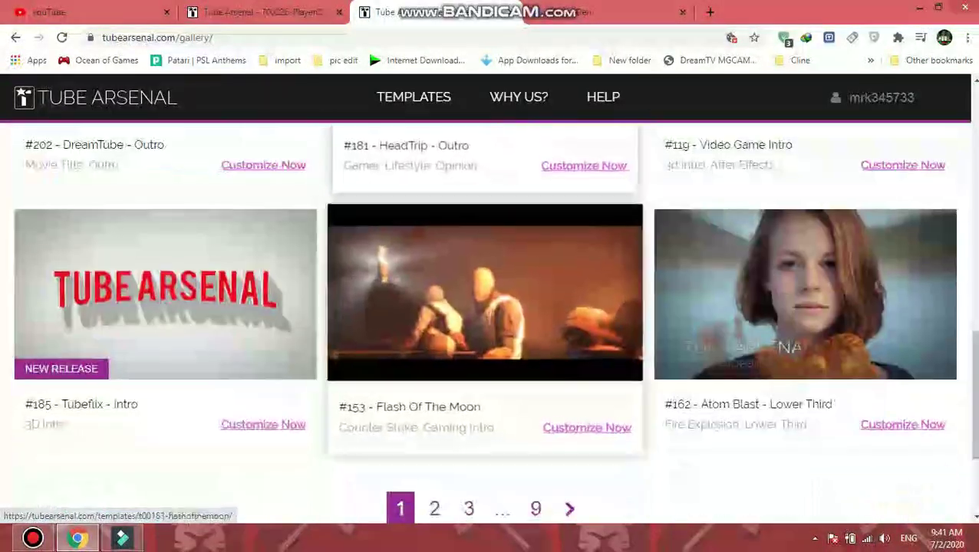
scroll(485, 272, "up", 8)
scroll(485, 307, "up", 3)
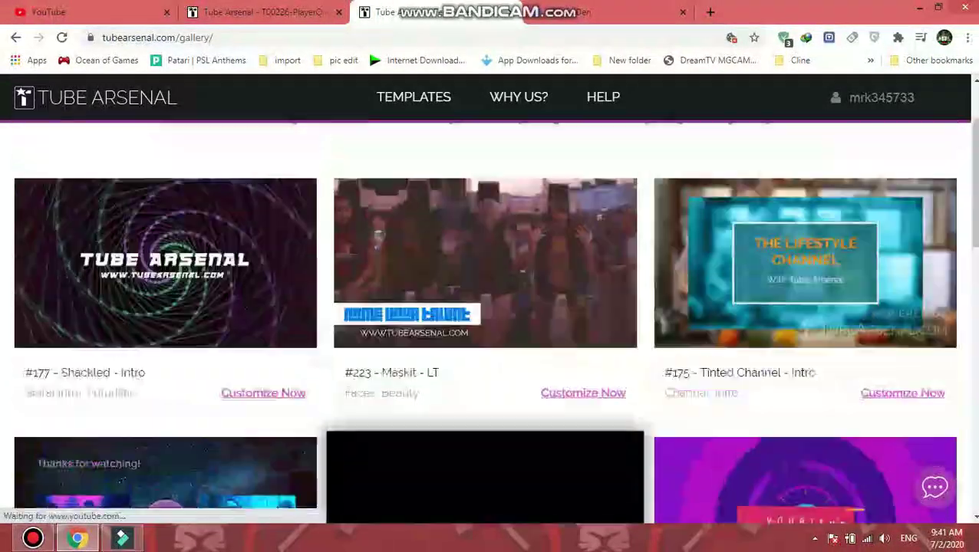
scroll(485, 306, "down", 3)
key("ctrl+shift+Tab")
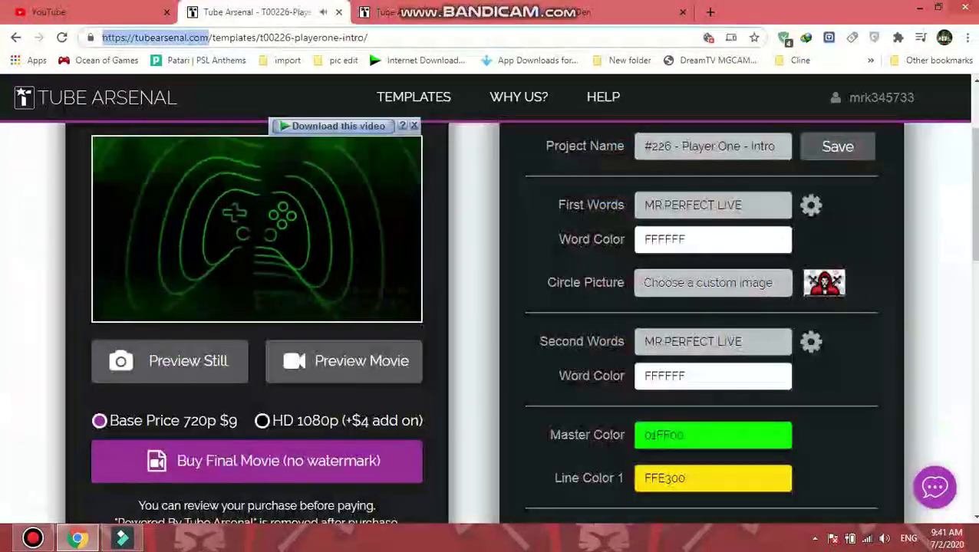
key("ctrl+Tab")
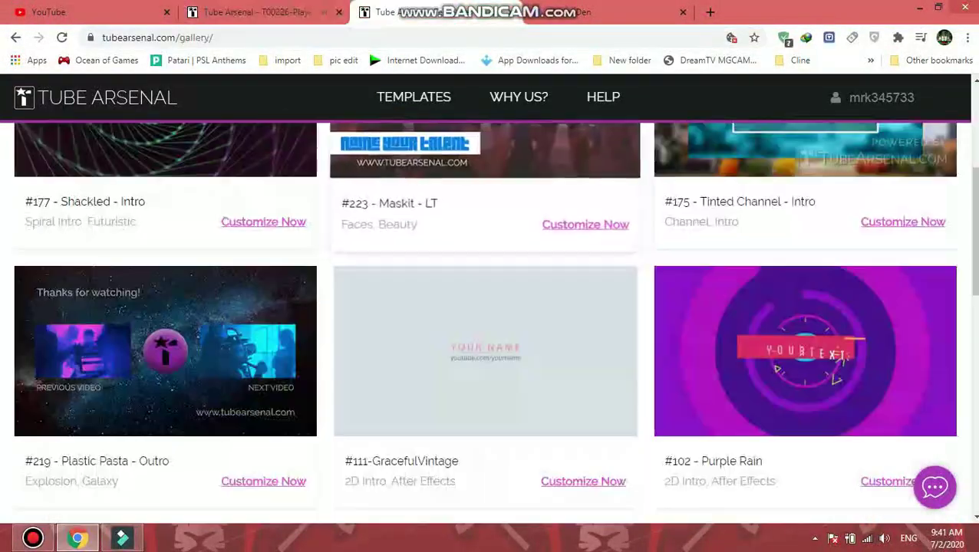
scroll(485, 368, "down", 6)
scroll(485, 245, "up", 3)
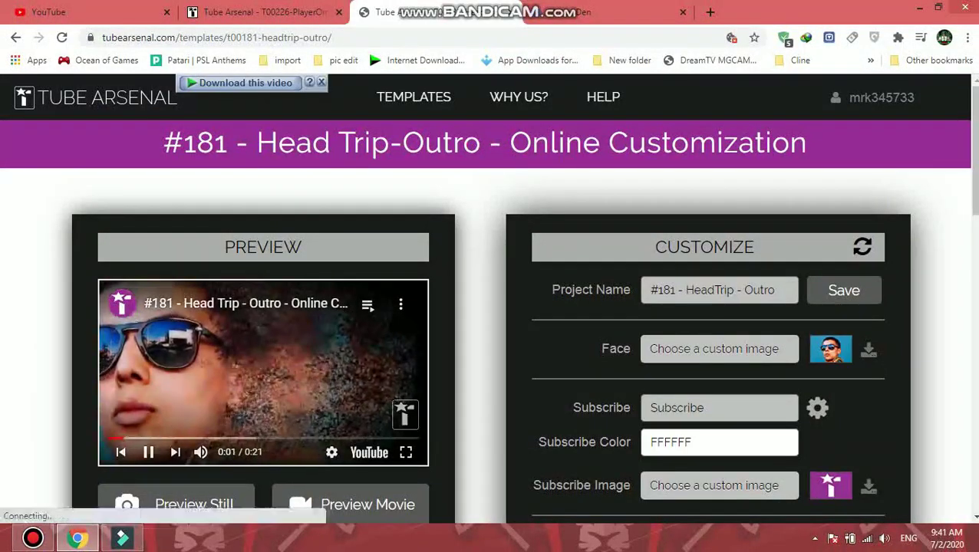
Set king.png as the Face image with a slightly larger crop, then play the preview.
scroll(490, 307, "down", 2)
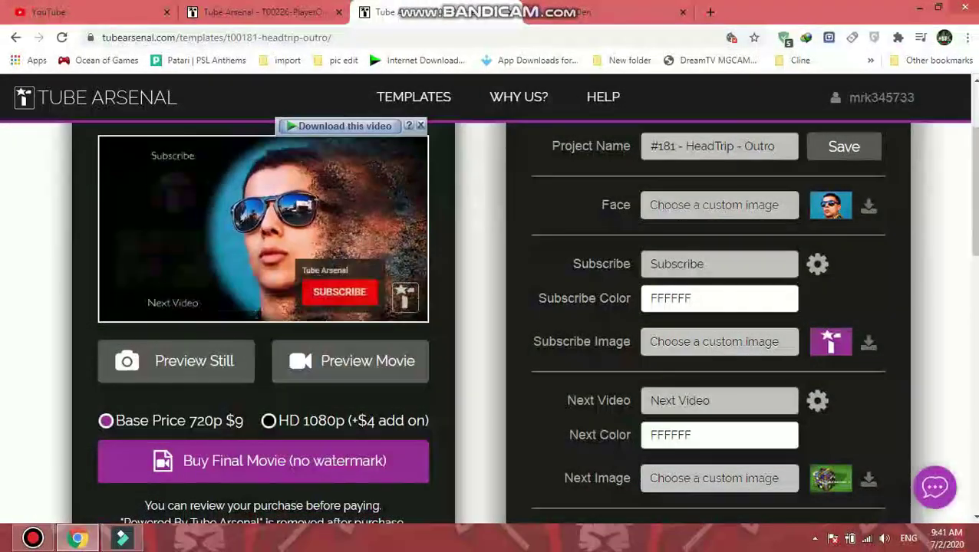
scroll(490, 307, "up", 1)
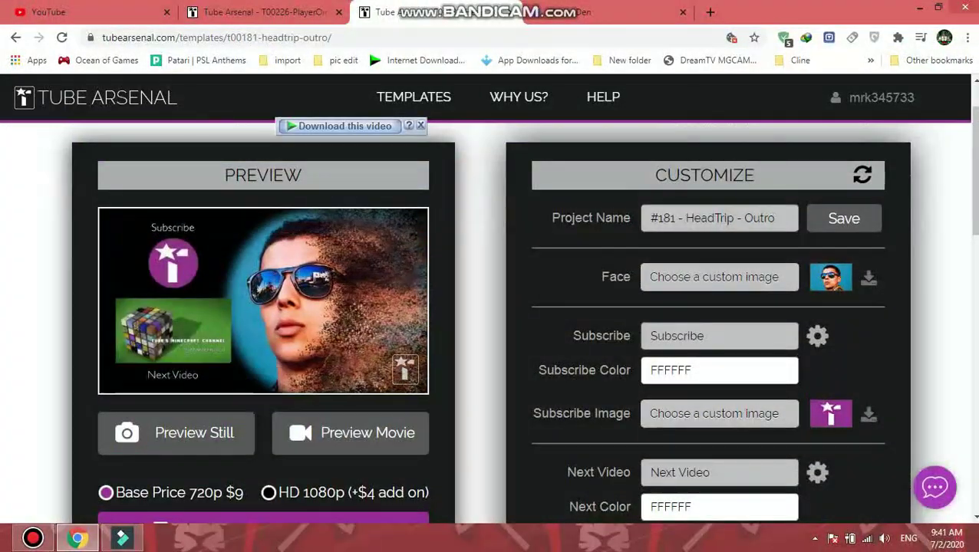
left_click(831, 277)
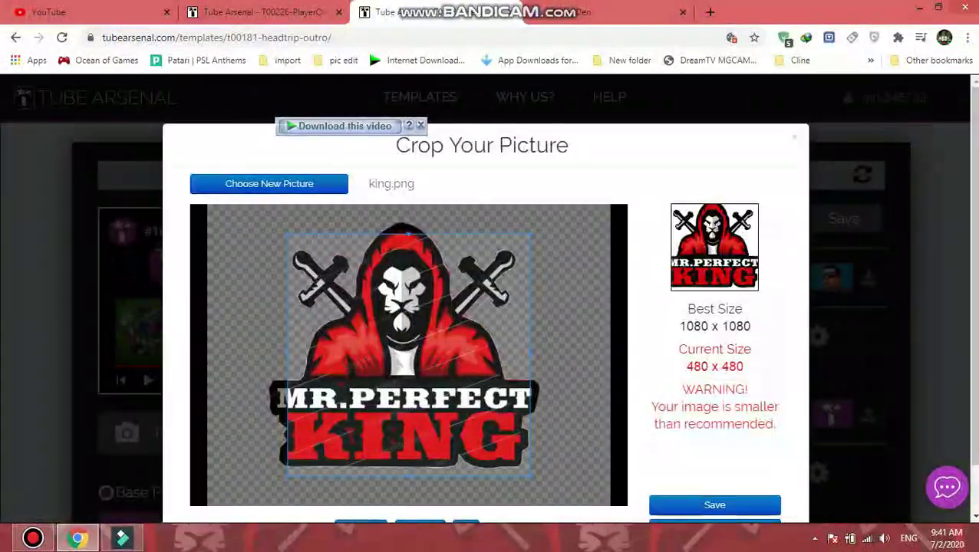
left_click_drag(409, 234, 399, 213)
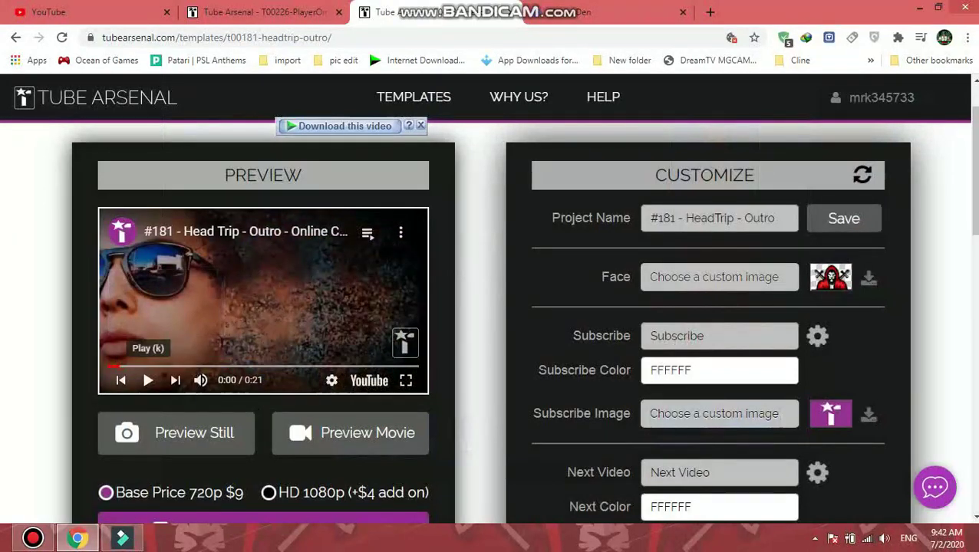
left_click(148, 380)
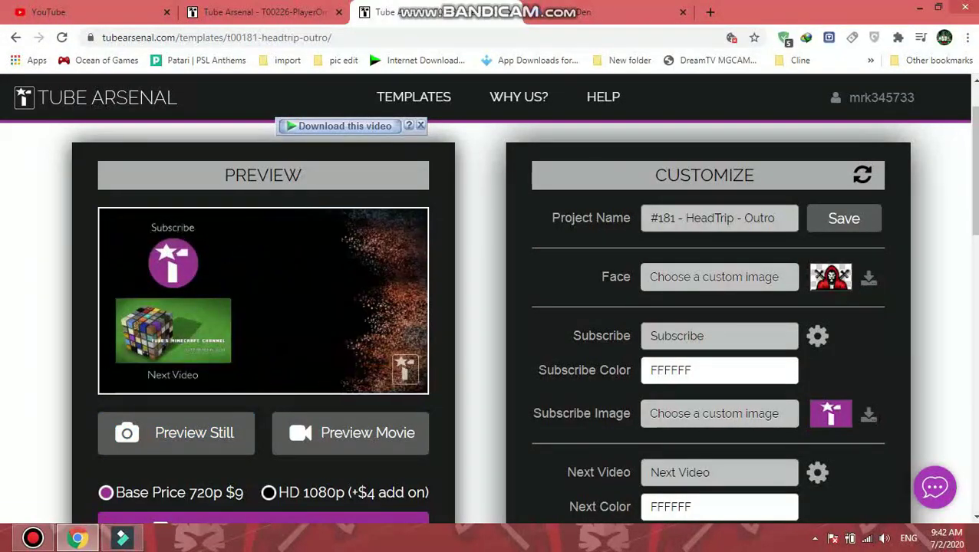
Pause the outro preview, view it full screen, exit, and return to the Tube Arsenal home page.
left_click(148, 379)
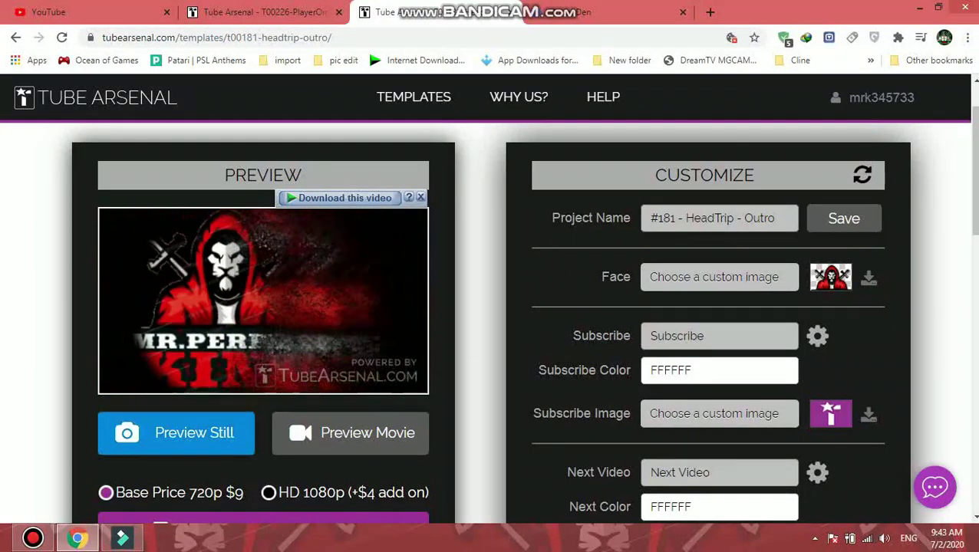
left_click(375, 359)
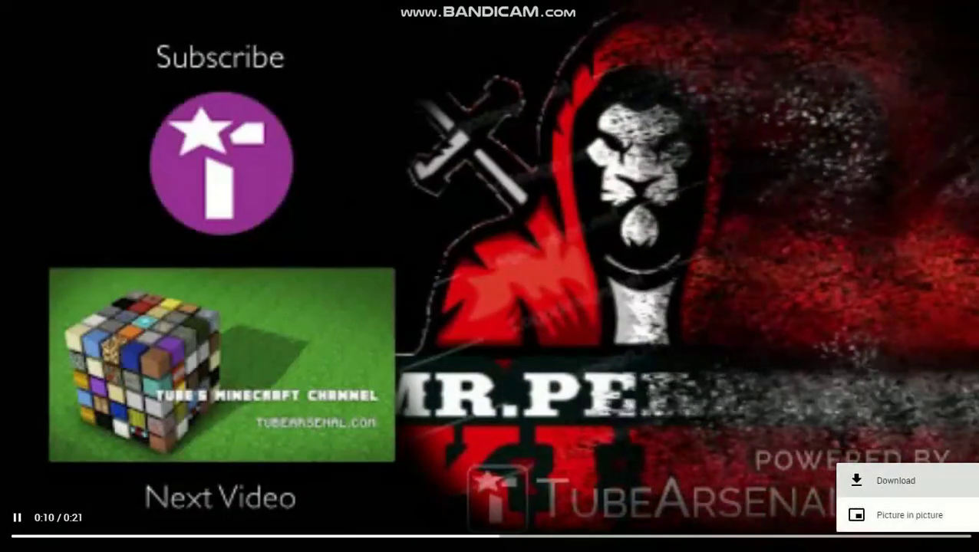
key("Escape")
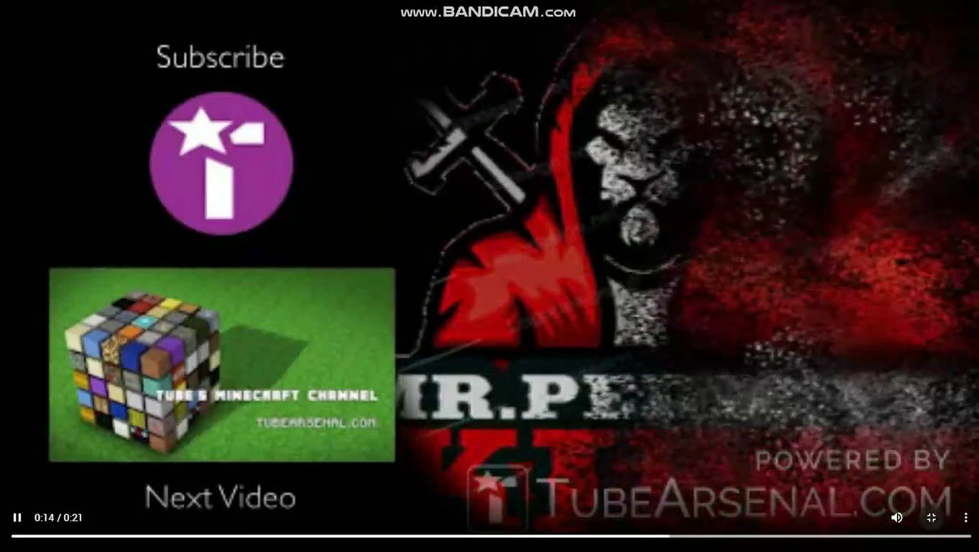
key("Escape")
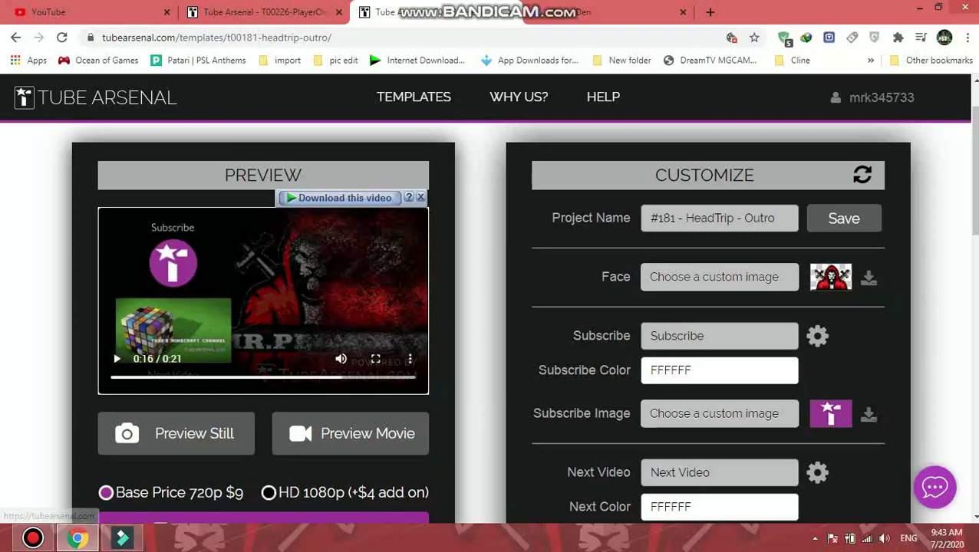
key("F5")
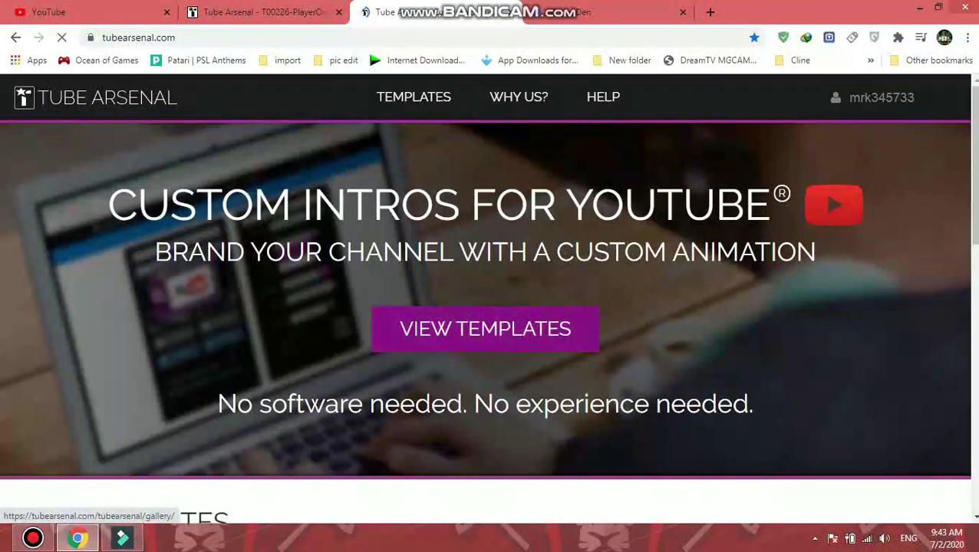
Play the Player One intro full screen with the MR.PERFECT KING logo and MR.PERFECT LIVE text, then exit.
key("ctrl+shift+Tab")
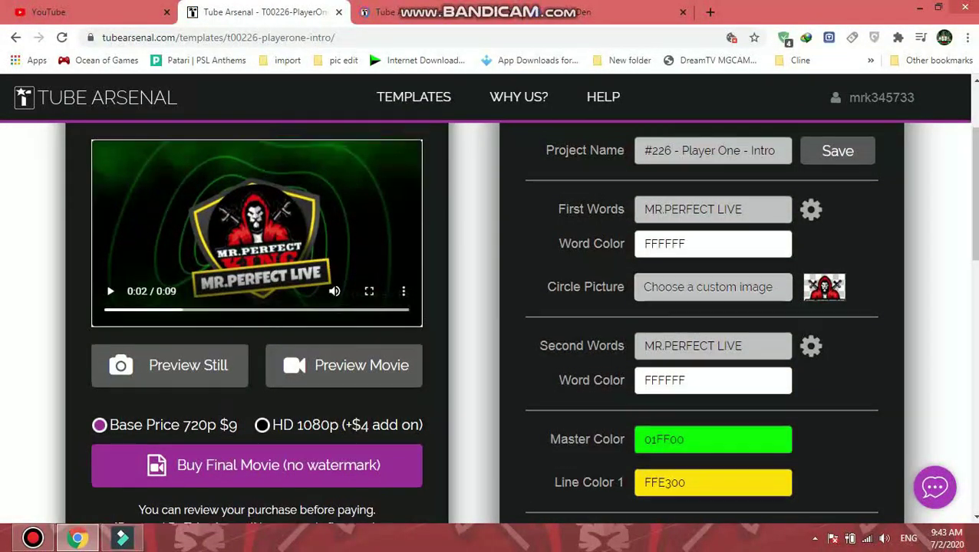
scroll(491, 322, "up", 1)
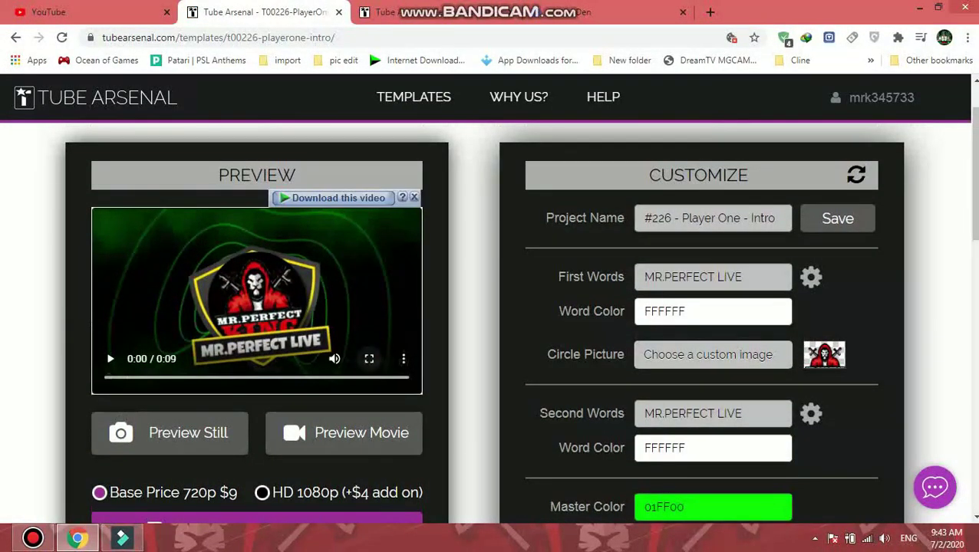
key("f")
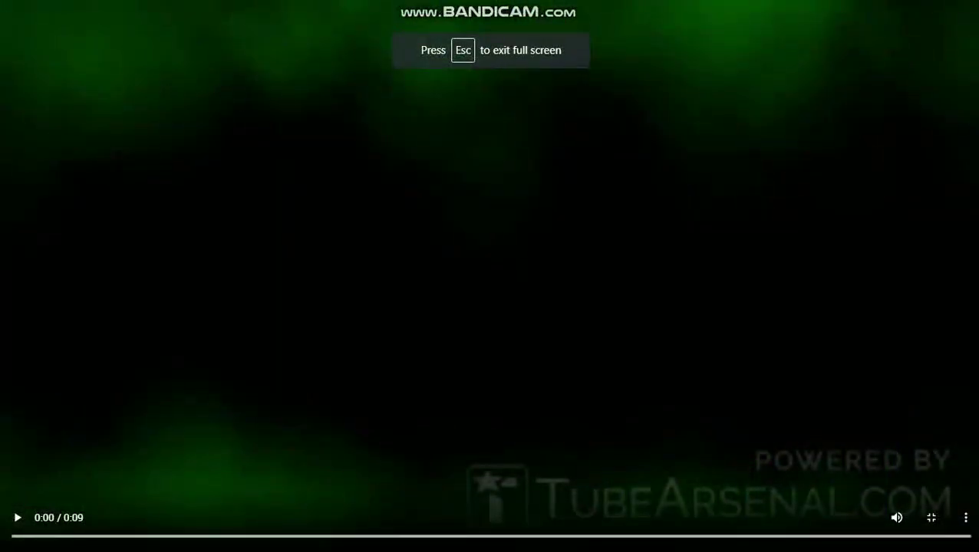
key("space")
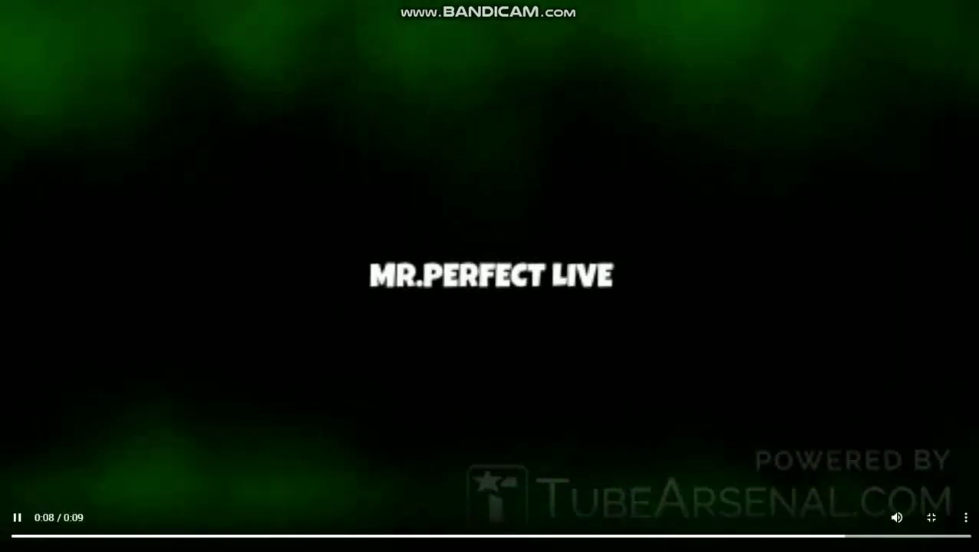
left_click(966, 518)
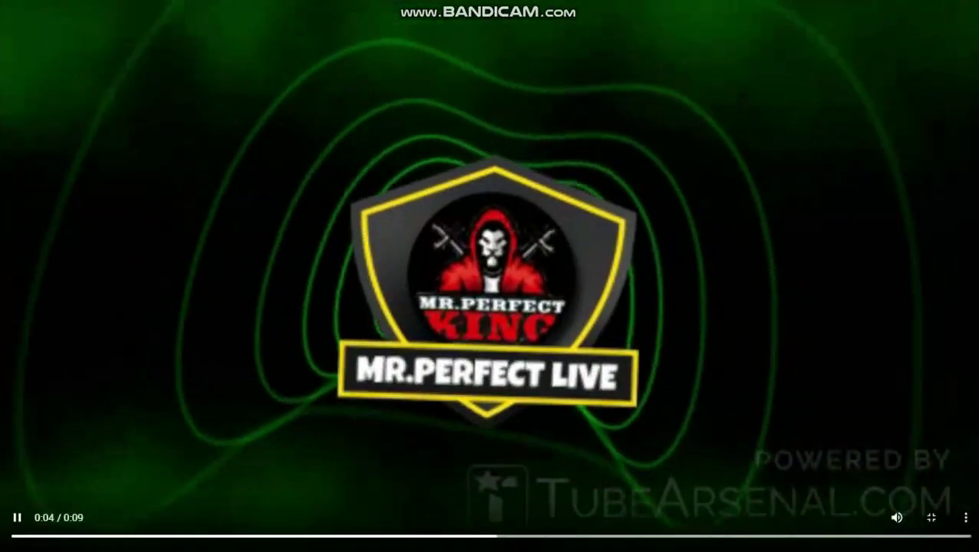
key("Escape")
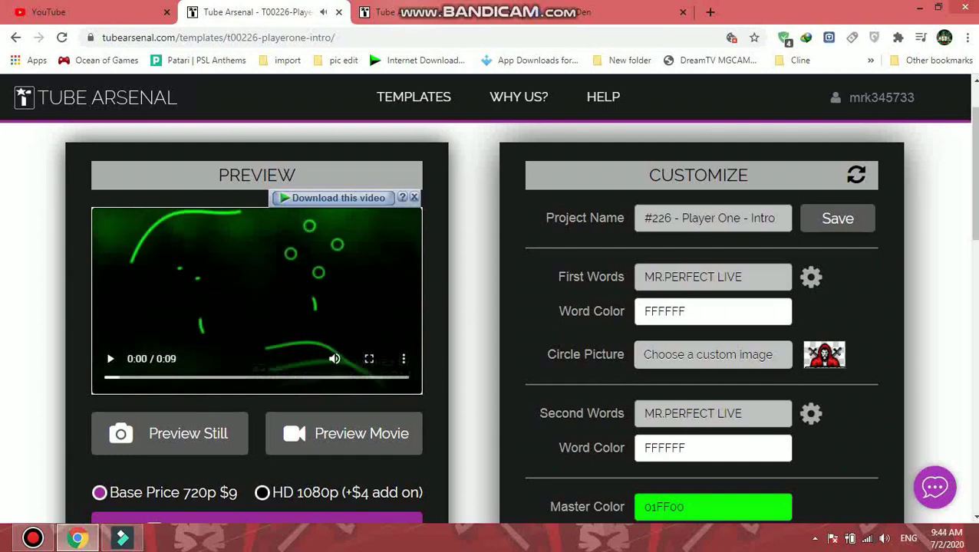
Switch to the template gallery and browse through pages 2 and 3.
key("ctrl+Tab")
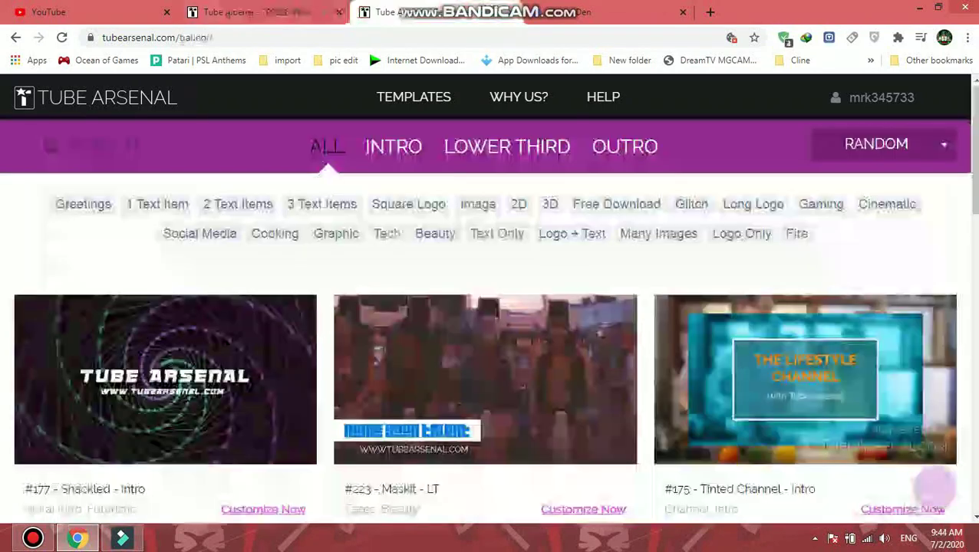
scroll(838, 163, "down", 6)
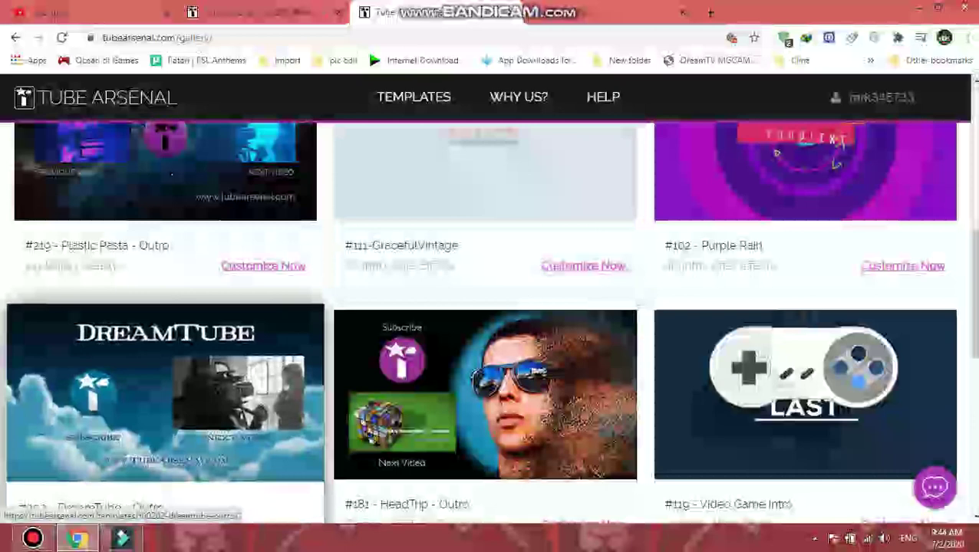
scroll(165, 322, "up", 1)
scroll(165, 323, "down", 3)
scroll(165, 322, "down", 3)
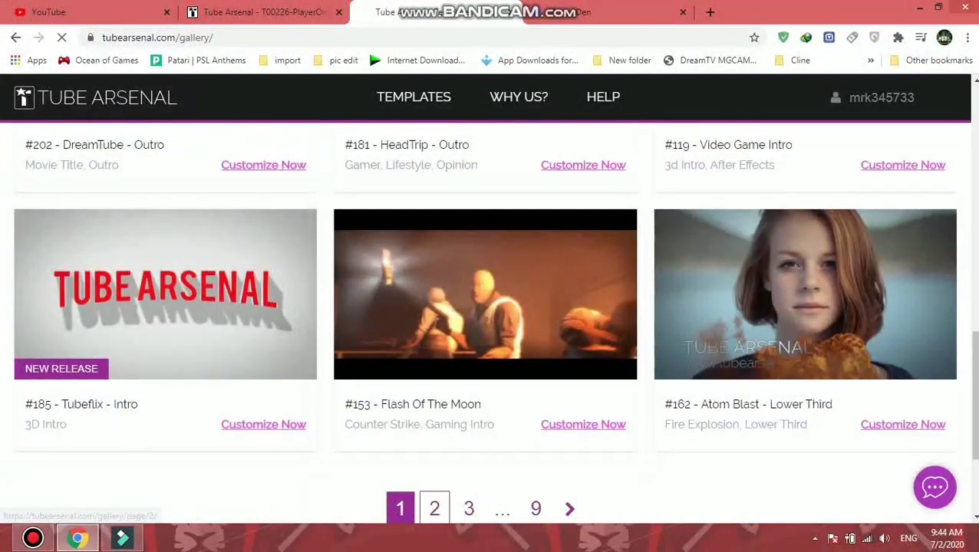
left_click(434, 508)
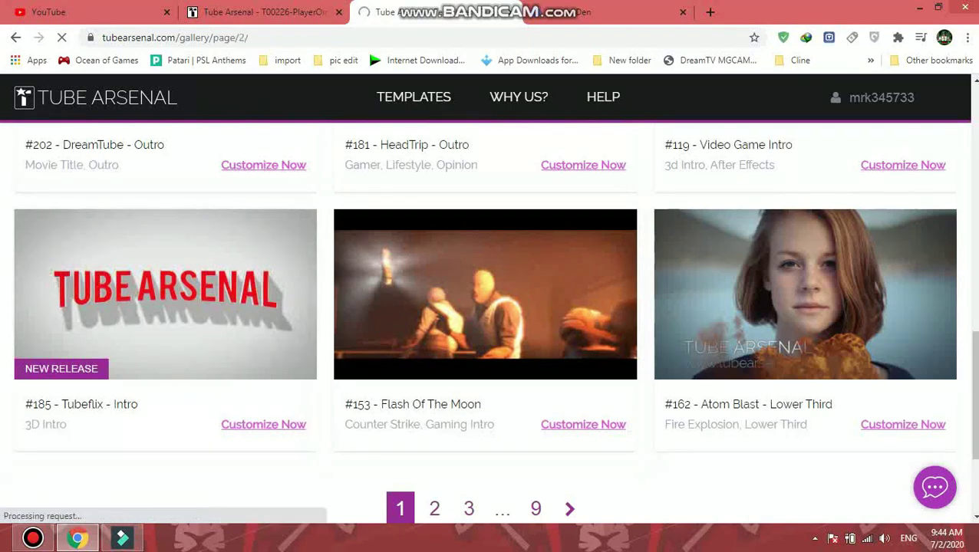
scroll(484, 353, "down", 5)
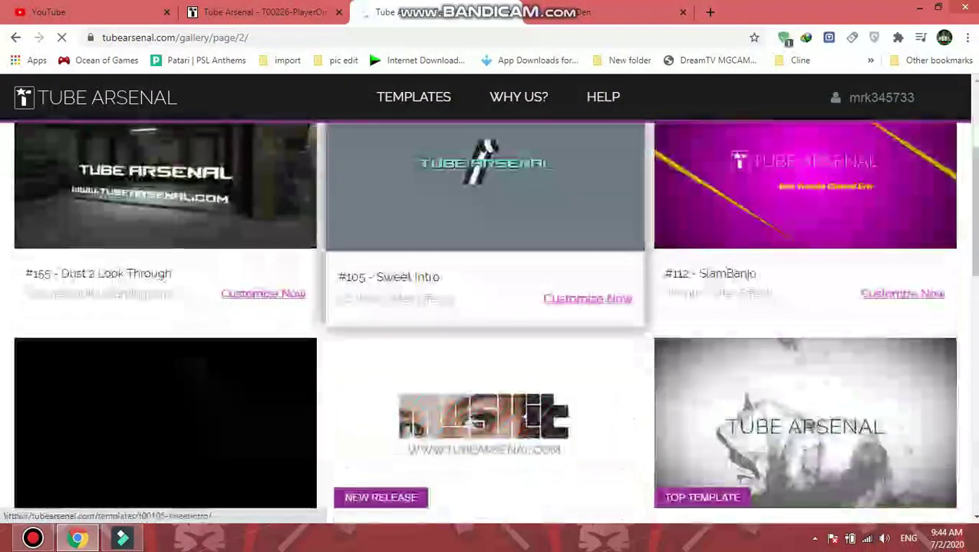
scroll(485, 353, "down", 2)
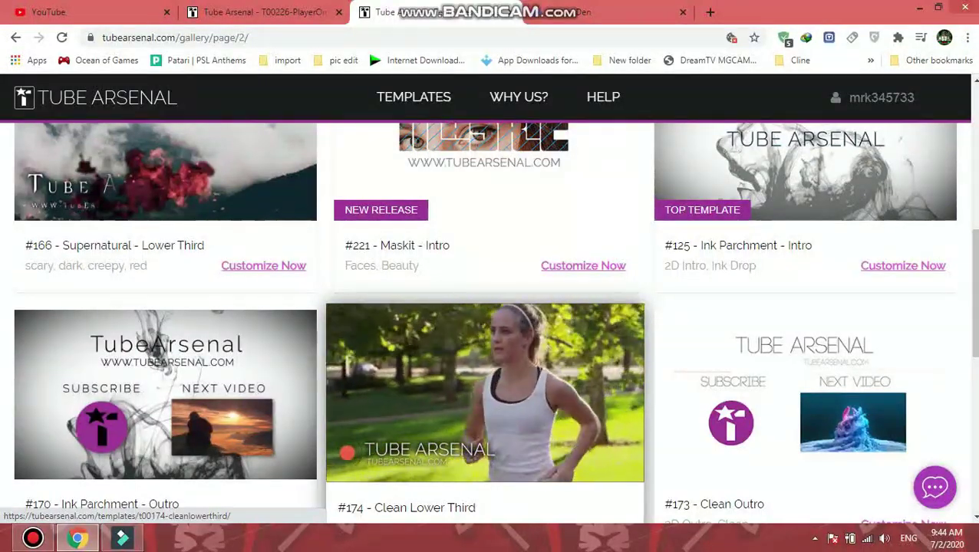
scroll(485, 383, "down", 5)
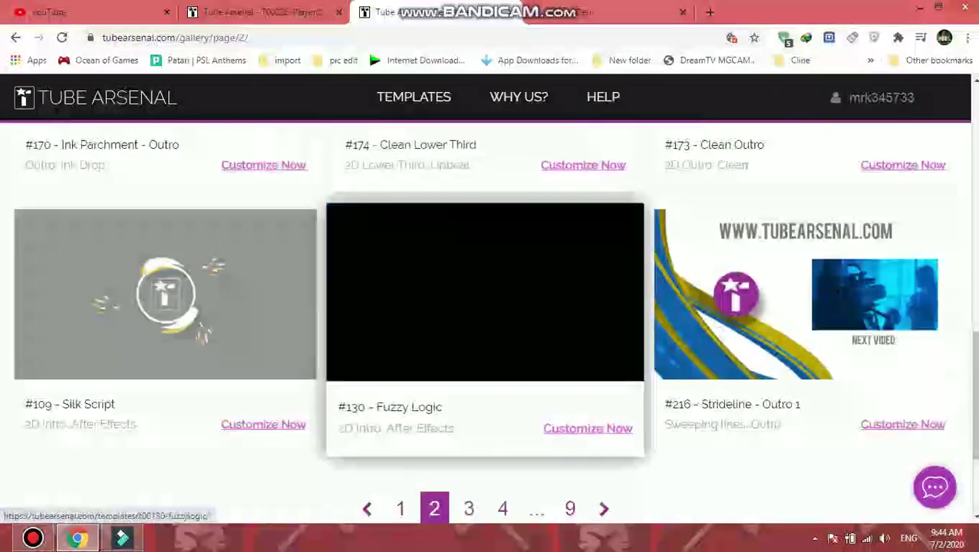
scroll(468, 366, "down", 2)
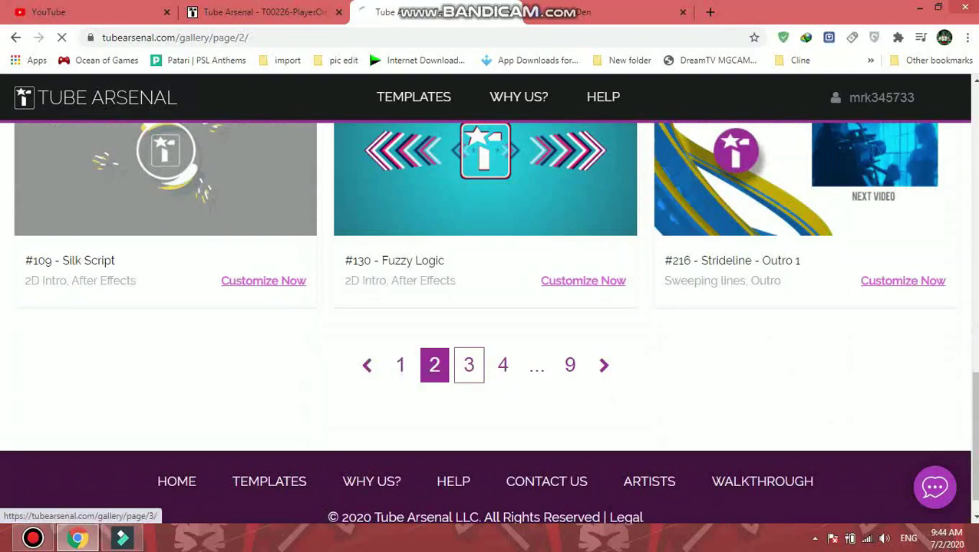
left_click(469, 365)
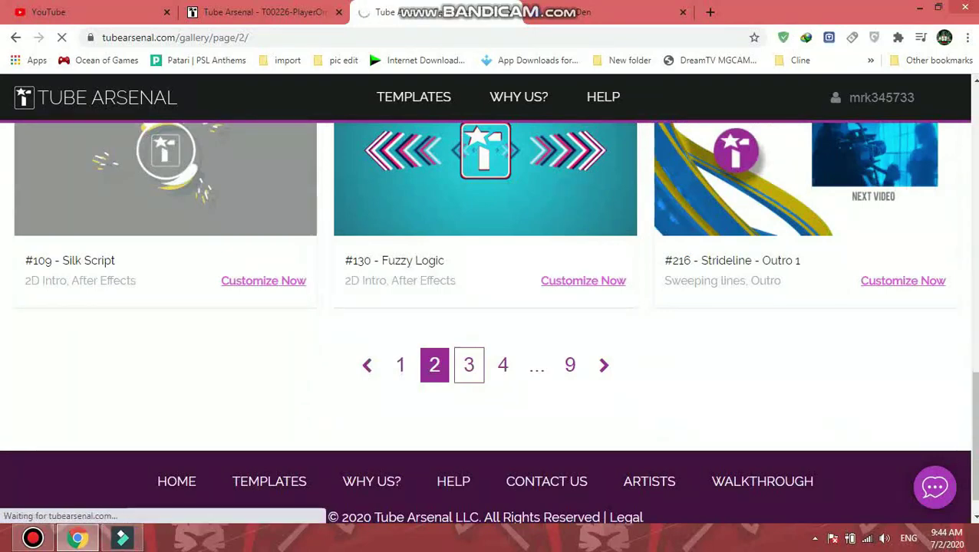
Jump to gallery page 5 and open the #227 Player One – Outro template.
scroll(484, 230, "down", 3)
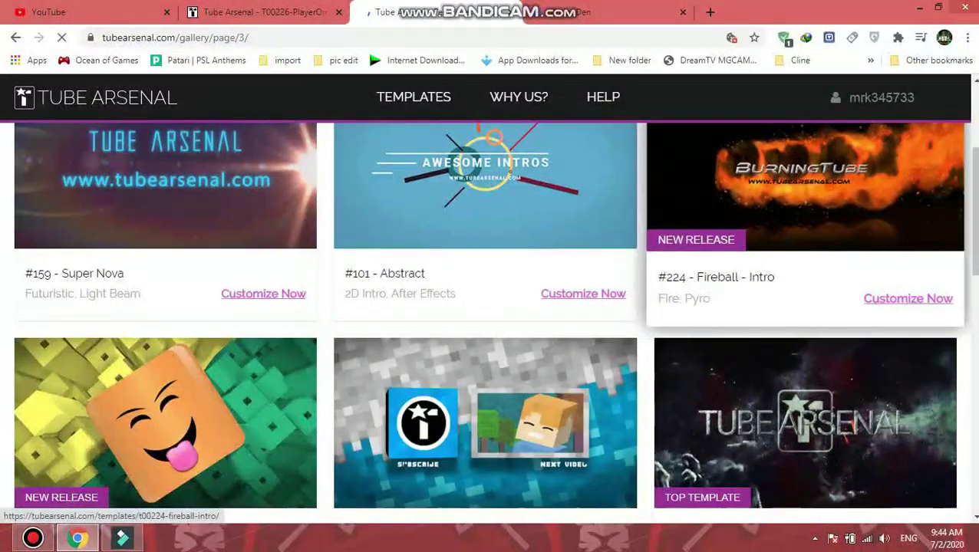
scroll(495, 322, "down", 8)
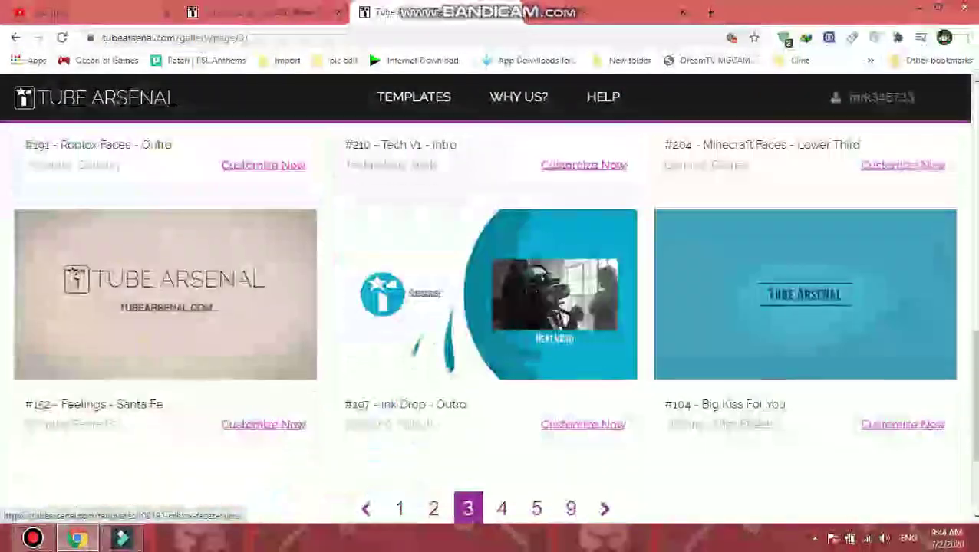
scroll(503, 330, "down", 3)
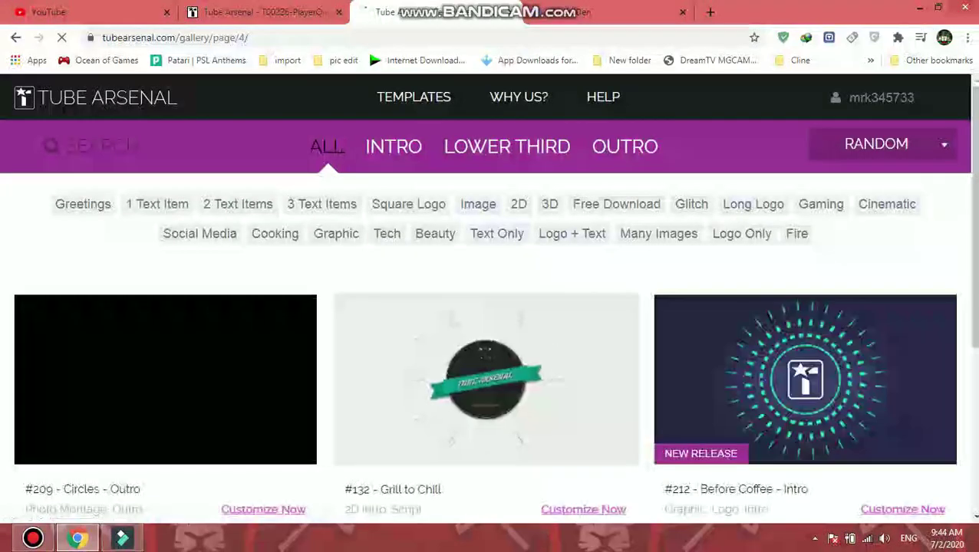
scroll(498, 315, "down", 3)
scroll(484, 230, "down", 4)
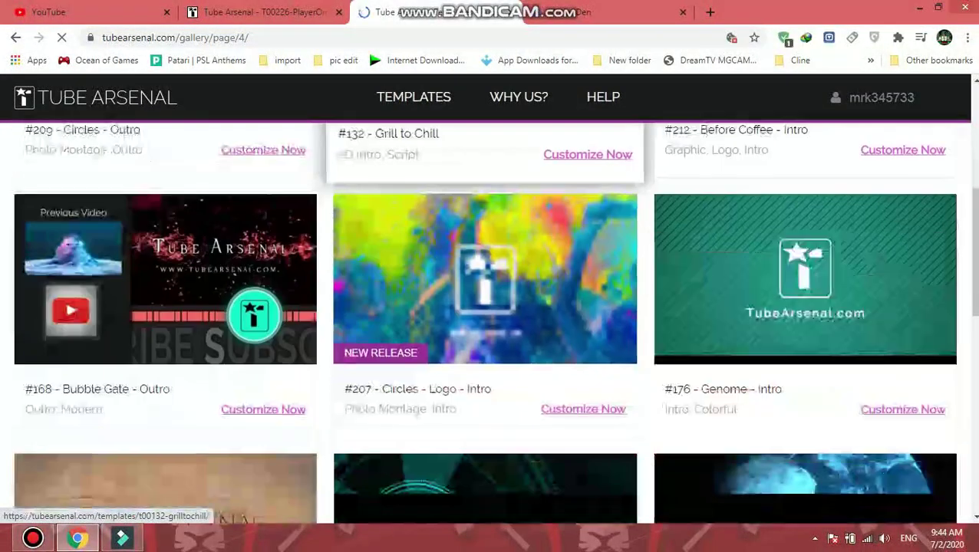
scroll(451, 365, "down", 6)
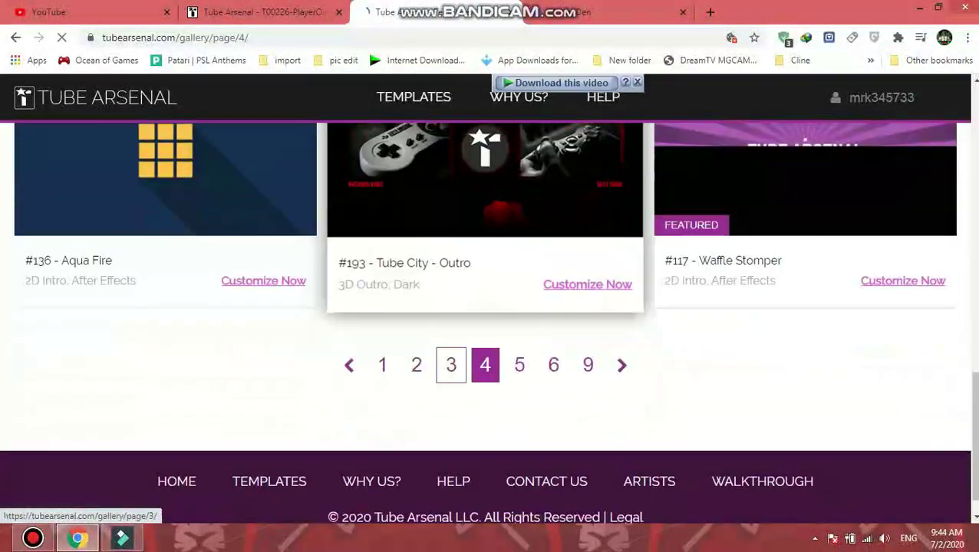
left_click(519, 365)
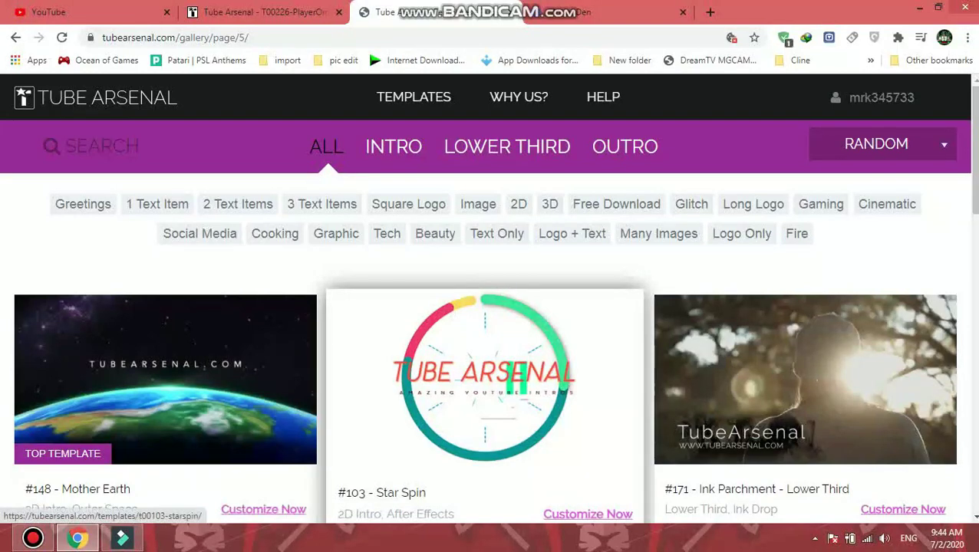
scroll(491, 322, "down", 10)
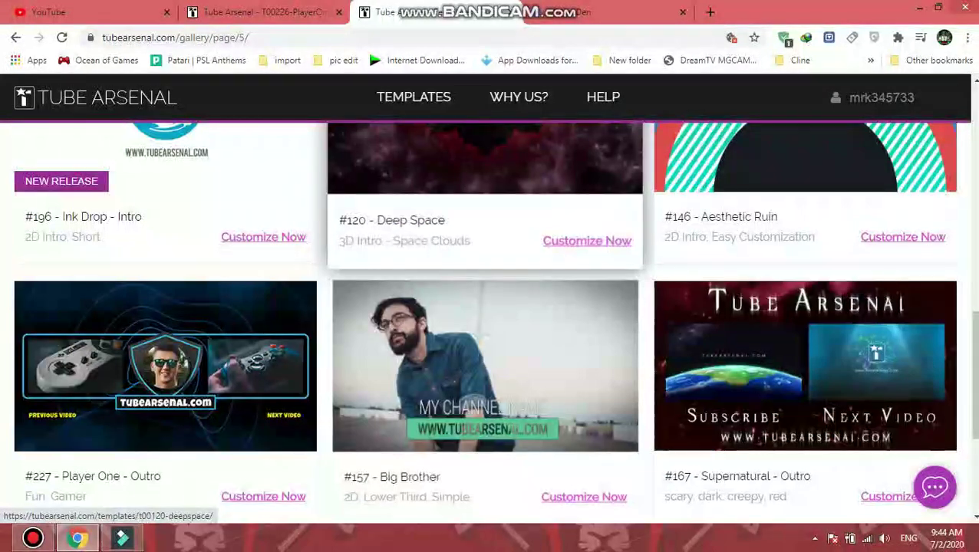
scroll(485, 346, "down", 3)
scroll(485, 345, "up", 4)
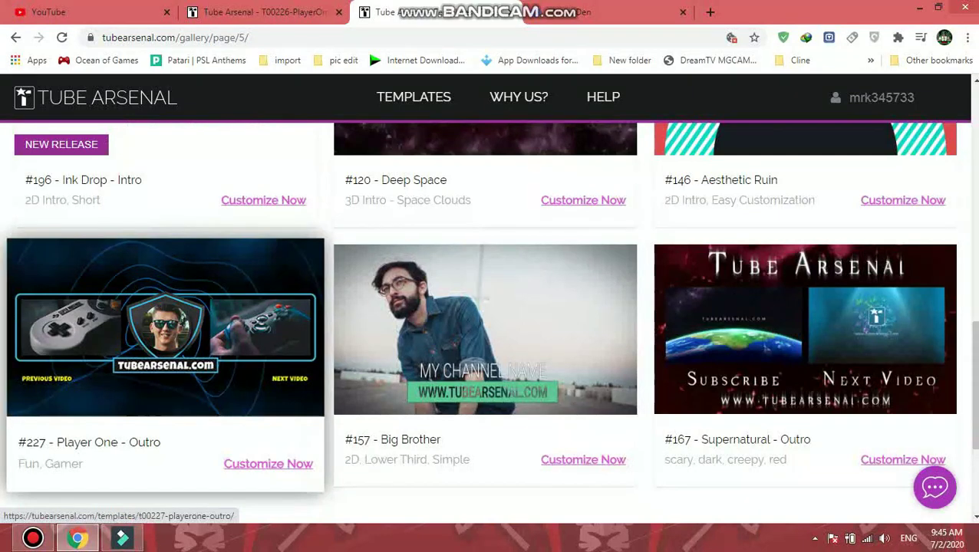
left_click(165, 337)
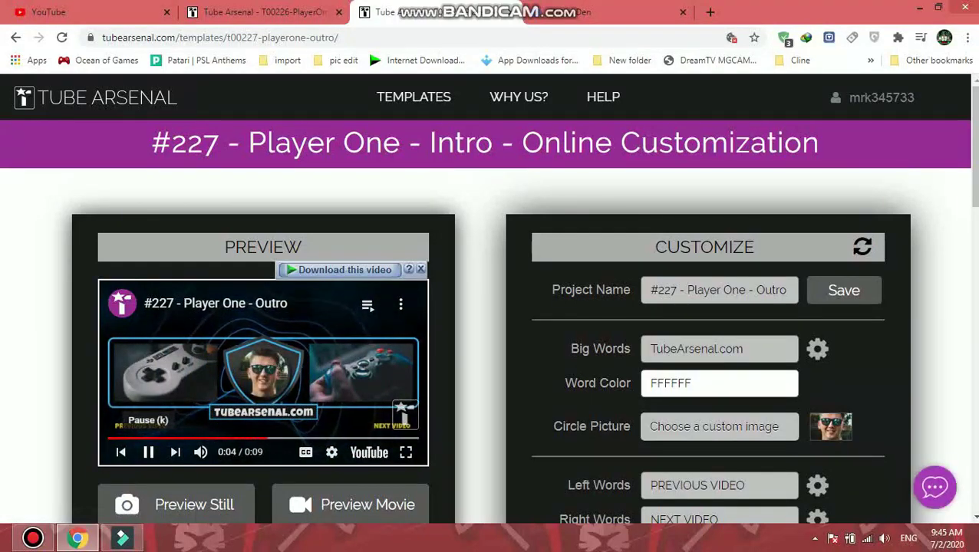
Select the Big Words text and copy the channel name again from YouTube.
left_click_drag(650, 349, 718, 349)
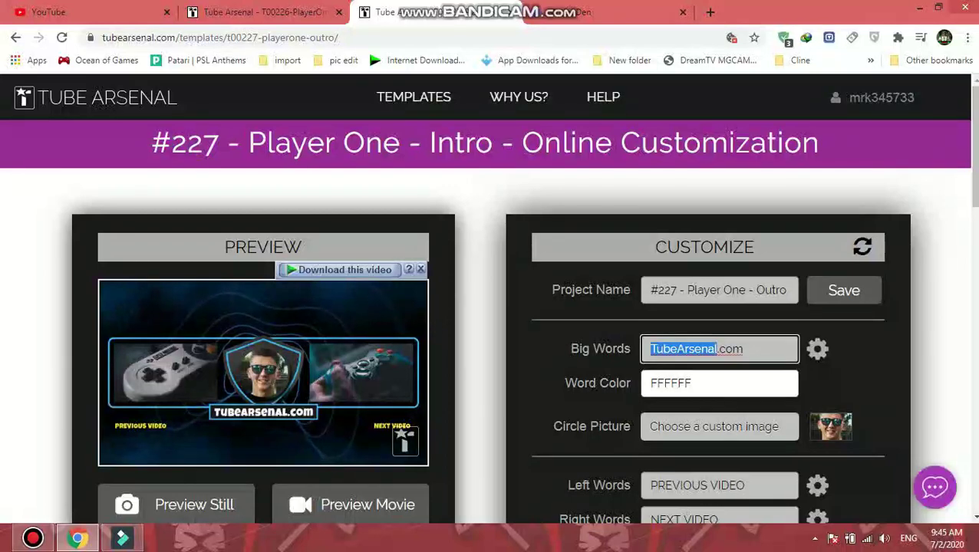
left_click(92, 11)
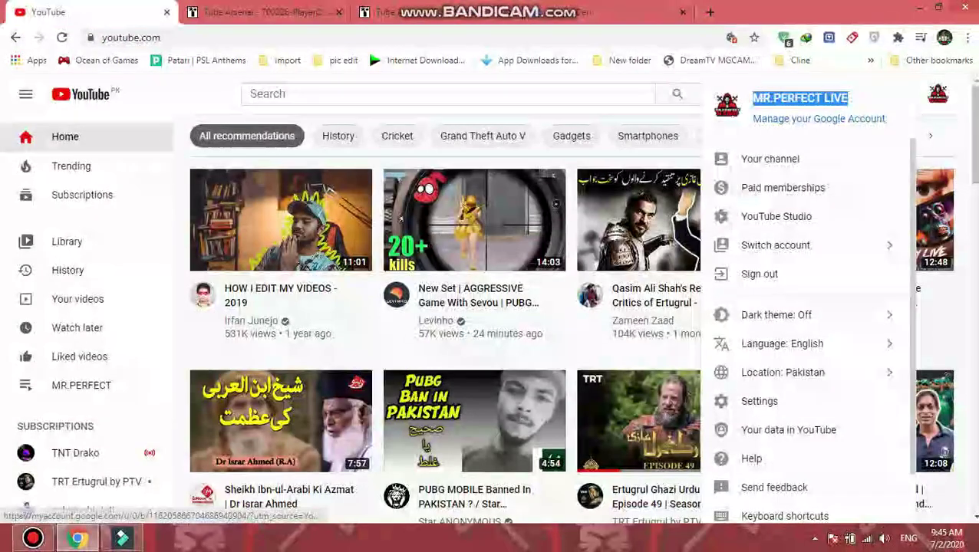
right_click(798, 100)
left_click(798, 110)
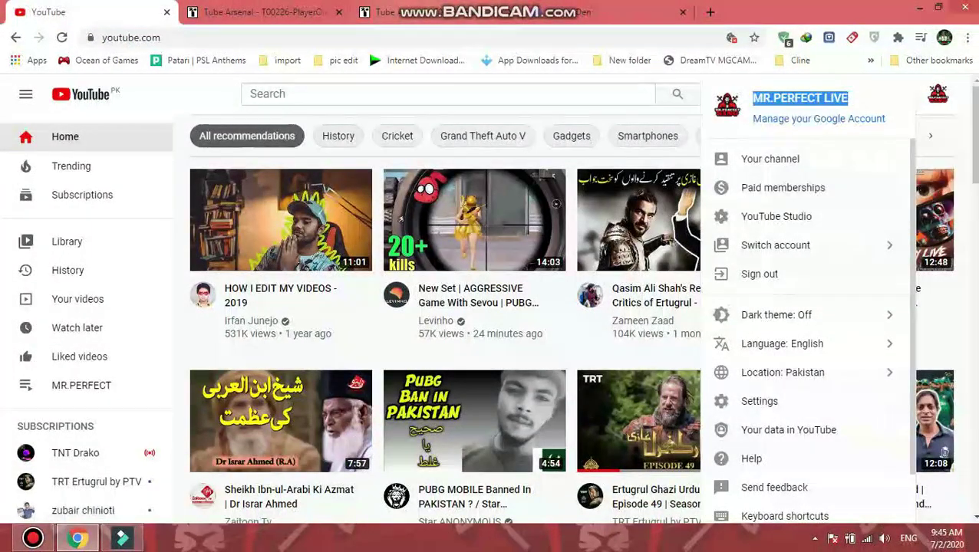
left_click(429, 12)
Paste MR.PERFECT LIVE over the TubeArsenal.com Big Words text.
left_click(737, 349)
left_click_drag(741, 349, 651, 349)
right_click(735, 346)
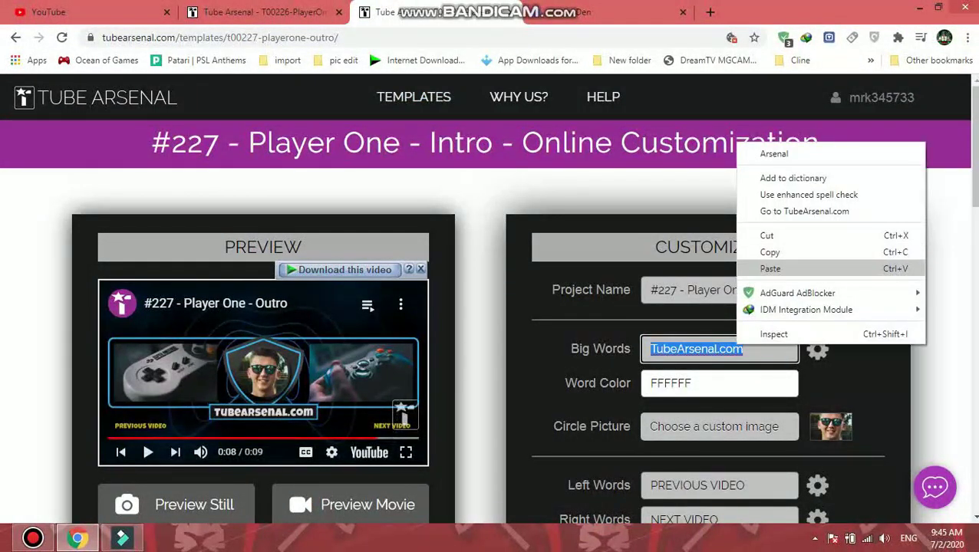
left_click(770, 268)
scroll(491, 322, "down", 2)
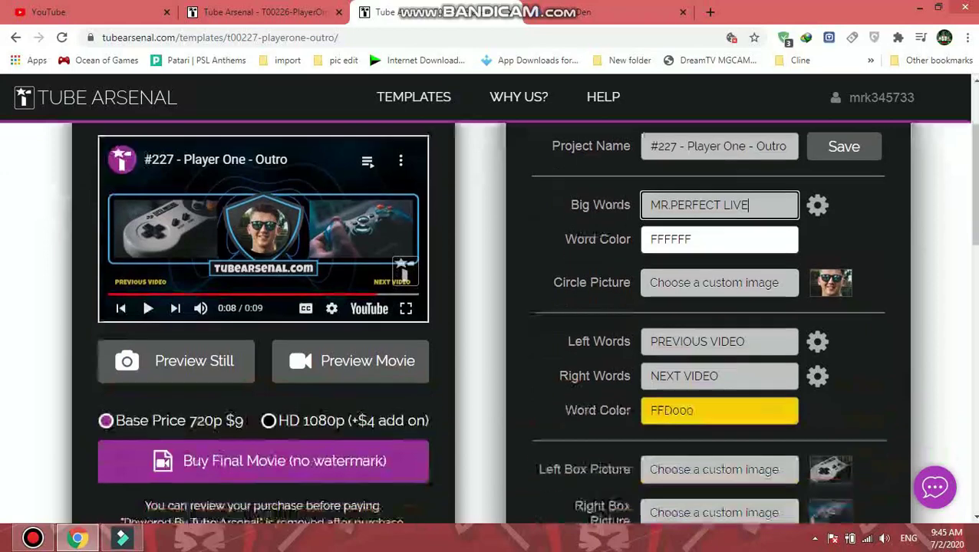
left_click(756, 341)
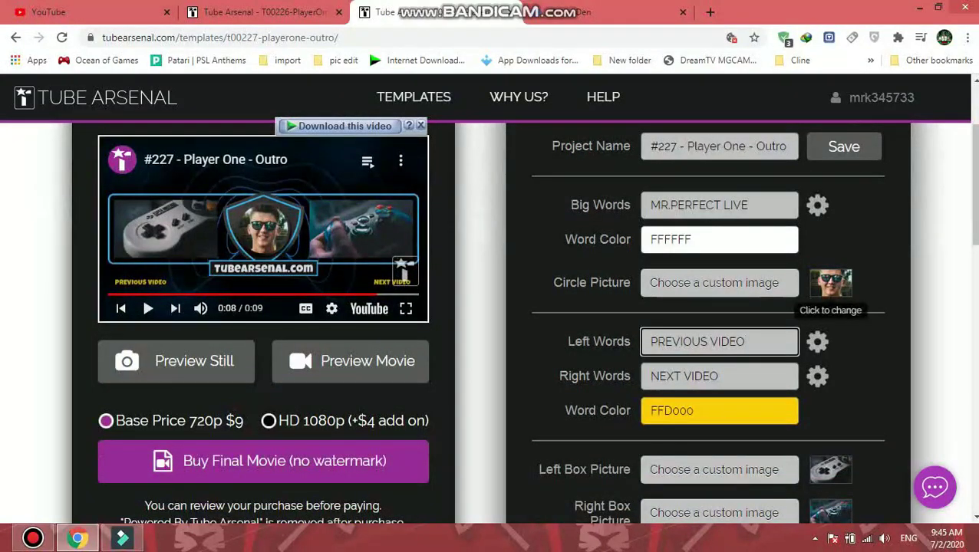
left_click(828, 284)
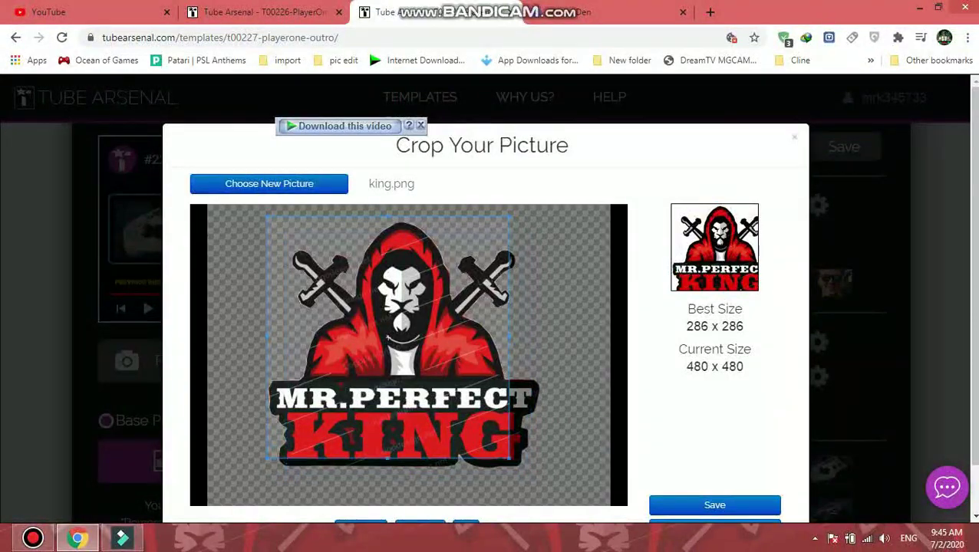
Enlarge the crop around the king.png lion logo and save it as the Circle Picture.
left_click_drag(510, 459, 538, 487)
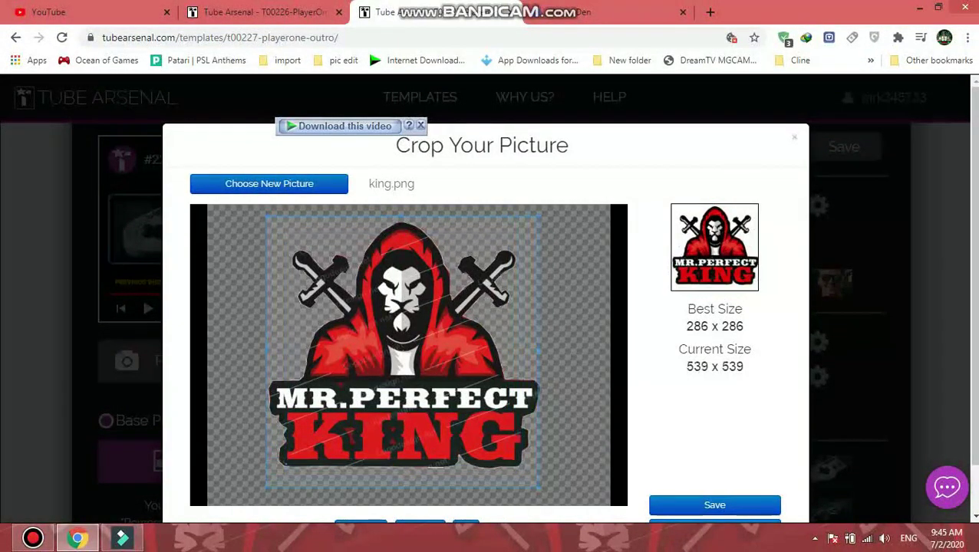
left_click(715, 505)
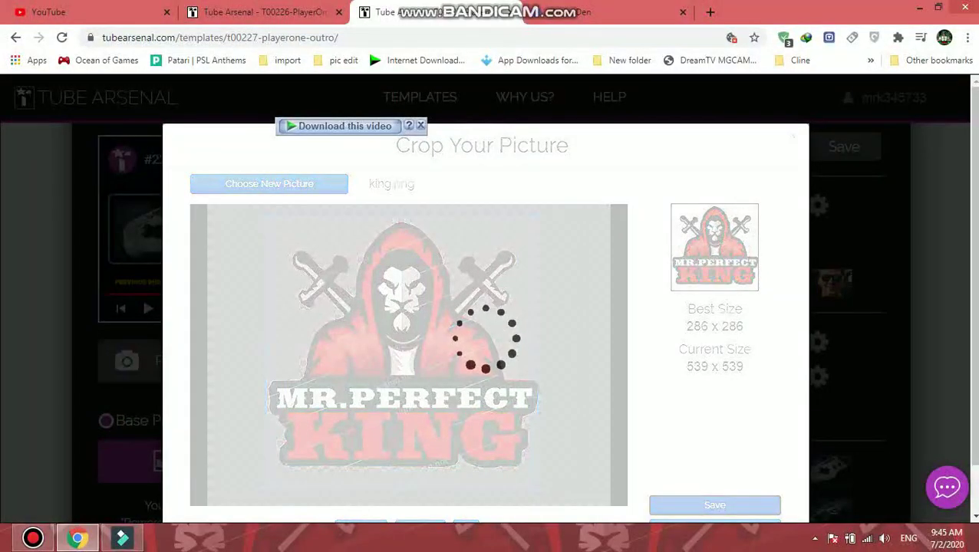
left_click(33, 538)
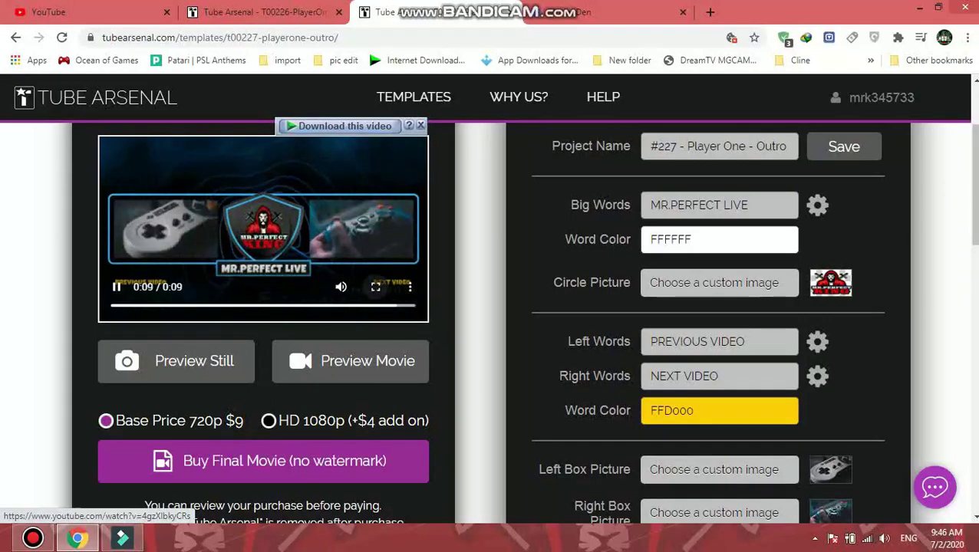
Watch the updated outro preview full screen, then exit and go back to the template gallery.
left_click(375, 286)
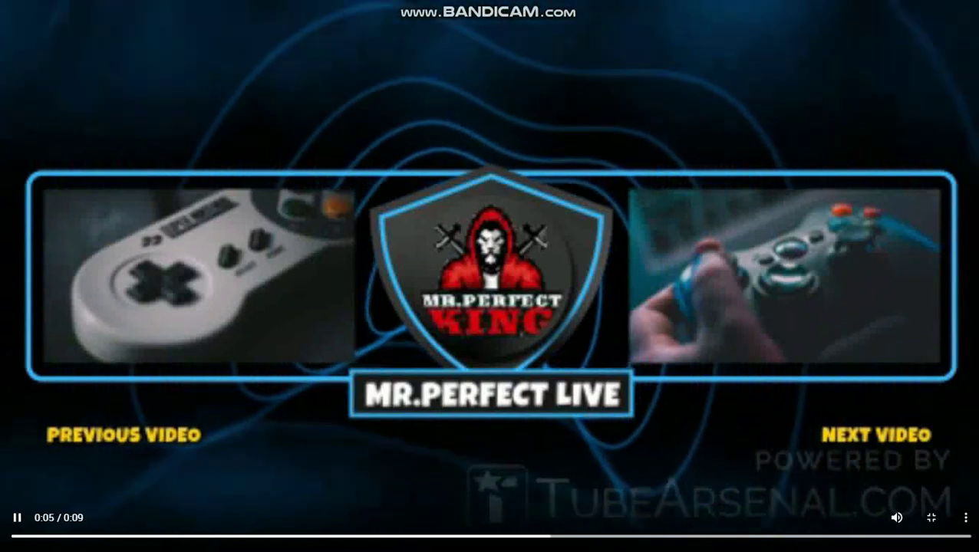
key("Escape")
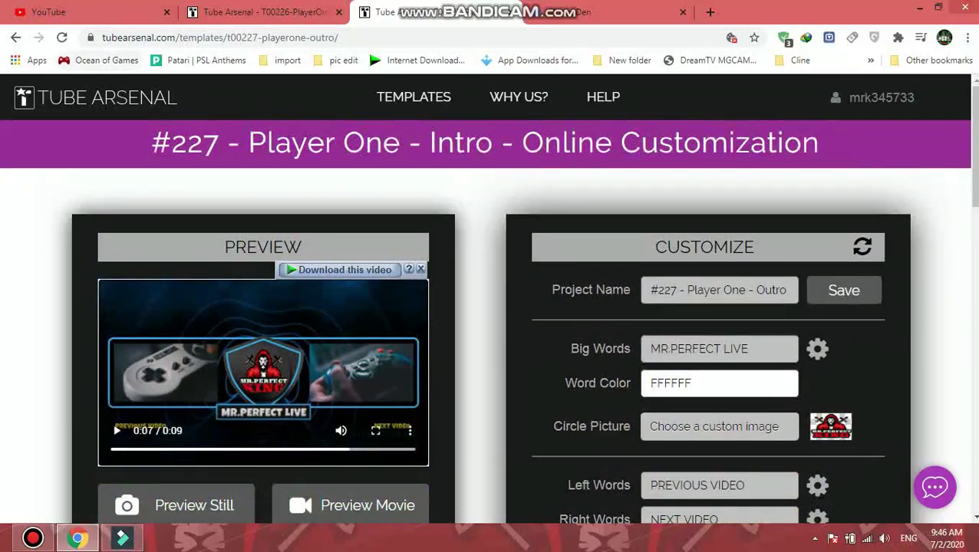
key("alt+Left")
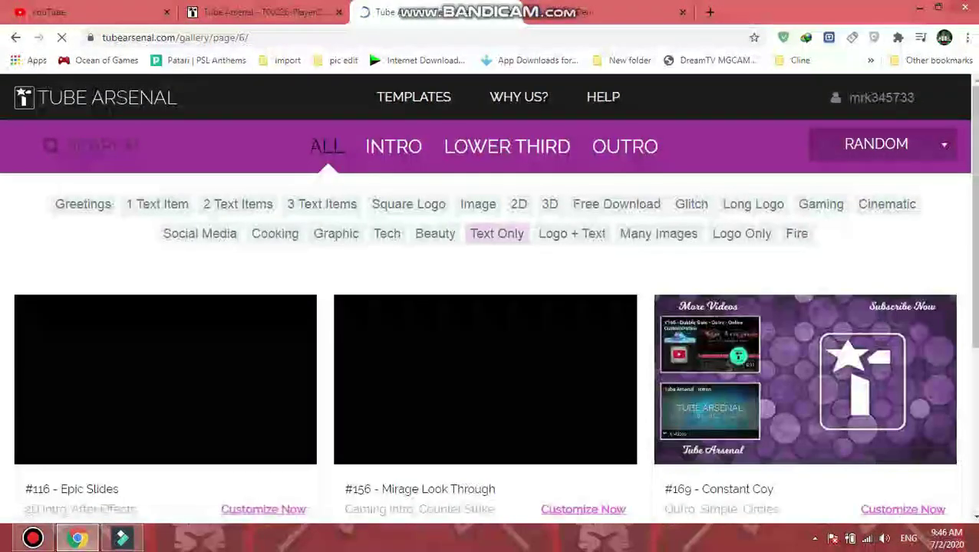
Scroll the Tube Arsenal gallery to #154 New Whirled Order and open its customization page.
scroll(496, 231, "down", 3)
scroll(485, 161, "down", 7)
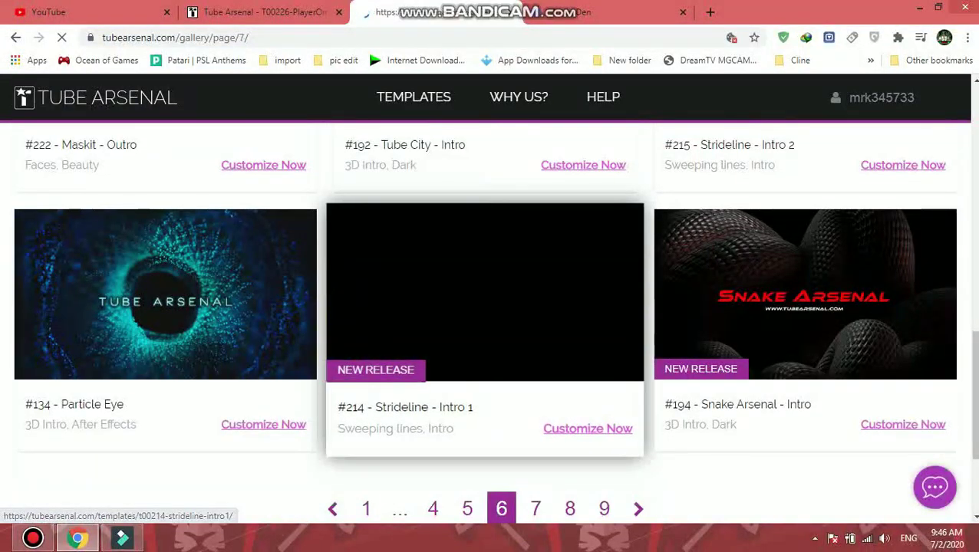
scroll(485, 291, "down", 3)
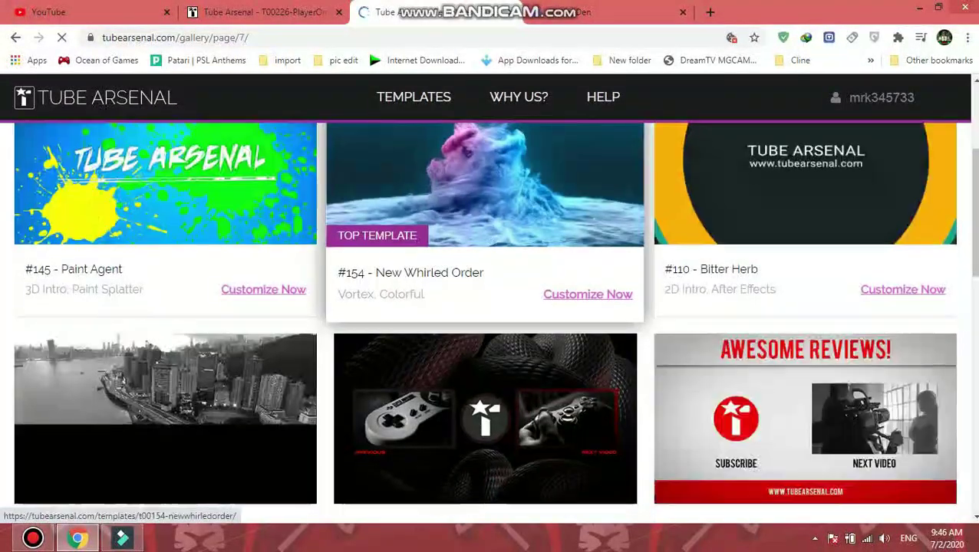
scroll(485, 254, "down", 8)
scroll(485, 253, "down", 5)
scroll(485, 254, "up", 10)
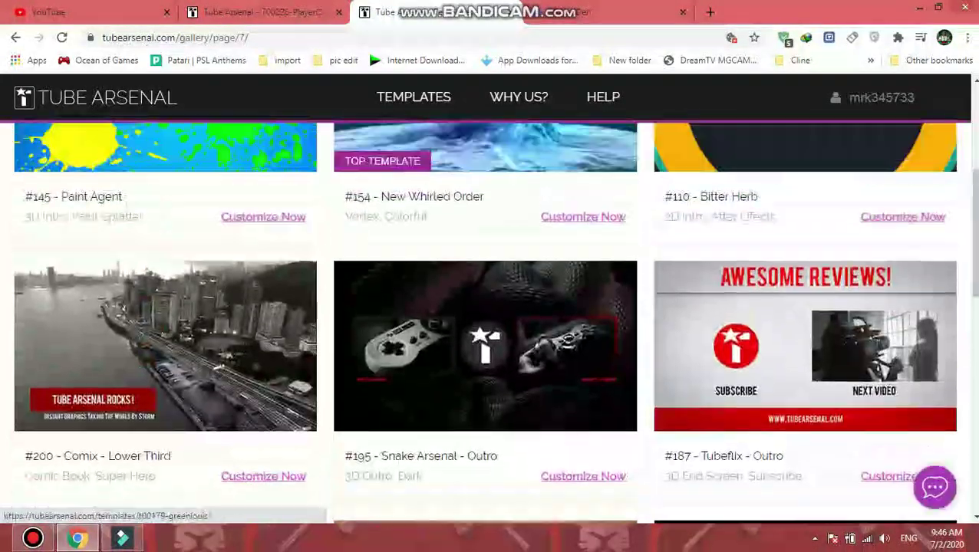
scroll(485, 291, "up", 2)
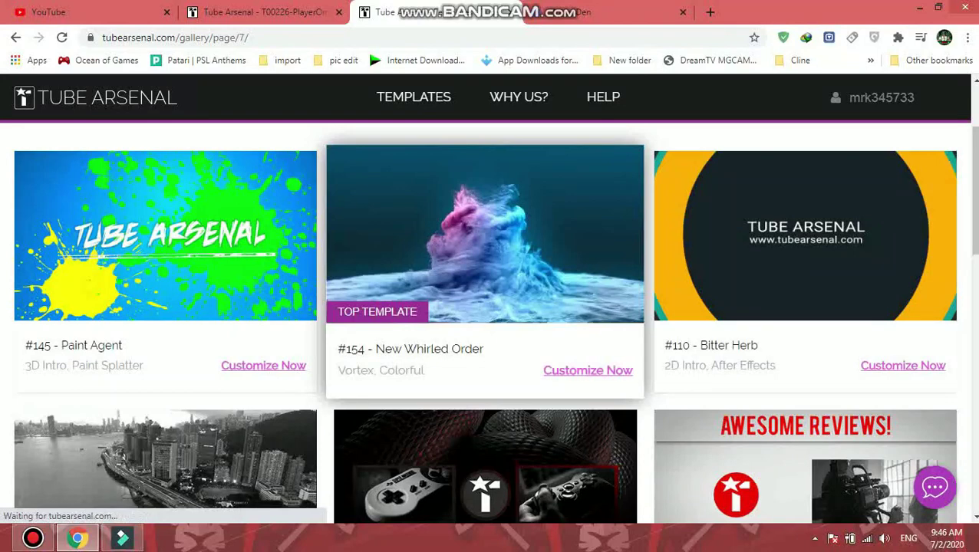
scroll(261, 230, "down", 2)
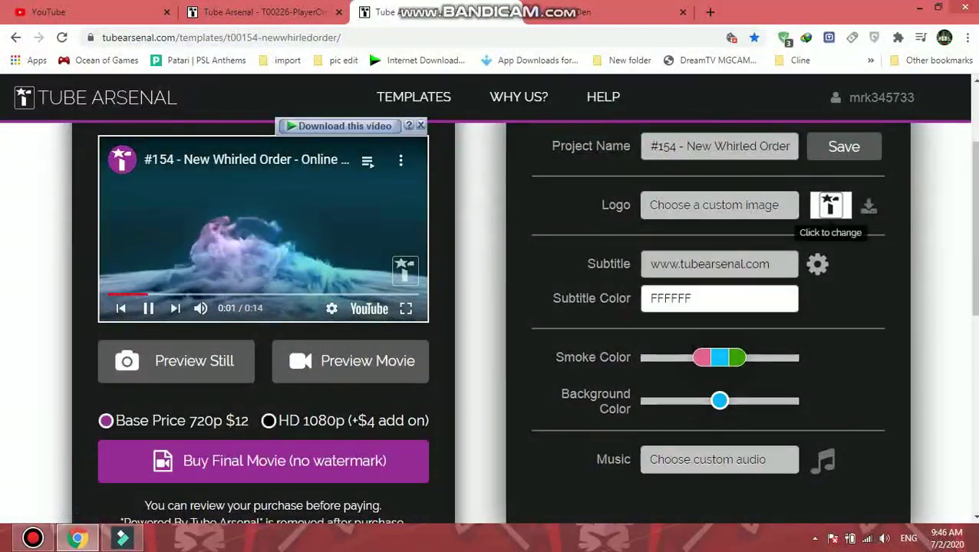
Replace the template logo with king.png, enlarging the crop before saving.
left_click(830, 205)
left_click(387, 253)
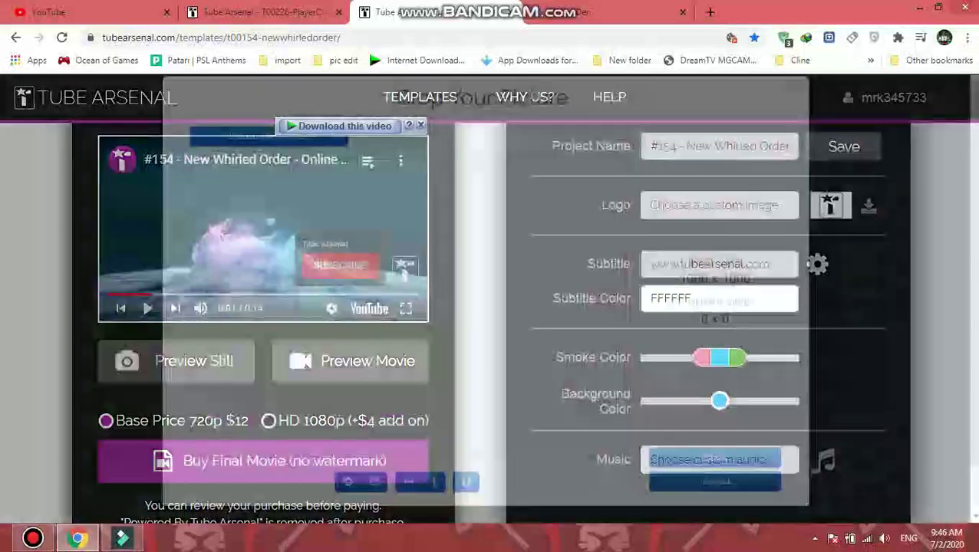
left_click_drag(509, 446, 540, 483)
left_click(714, 505)
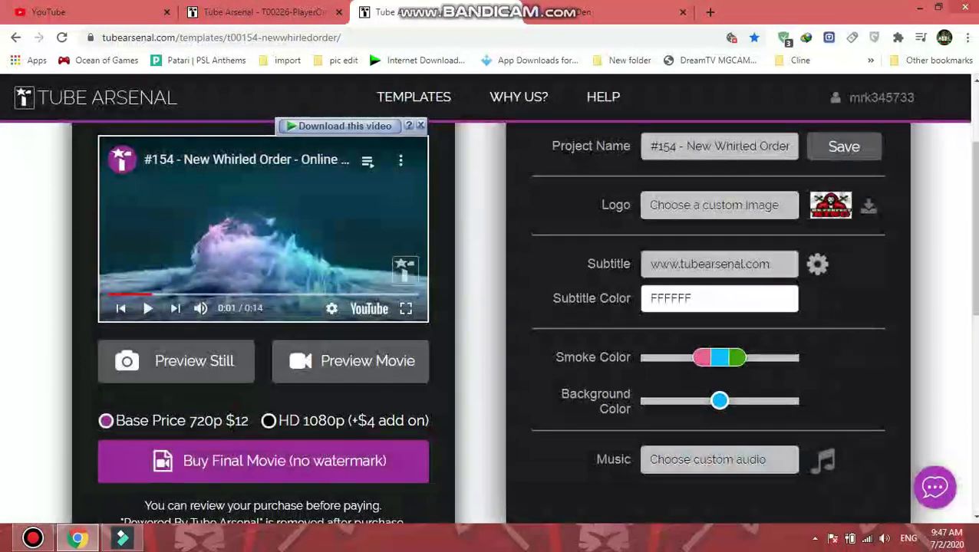
Change the subtitle to MR.PERFECT LIVE and render a preview movie.
triple_click(701, 265)
right_click(700, 270)
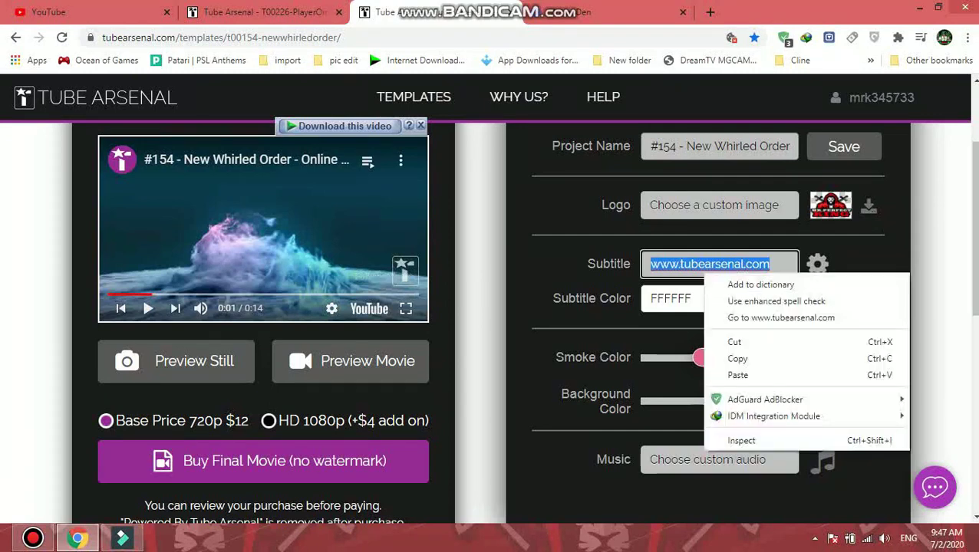
left_click(729, 356)
key("ctrl+v")
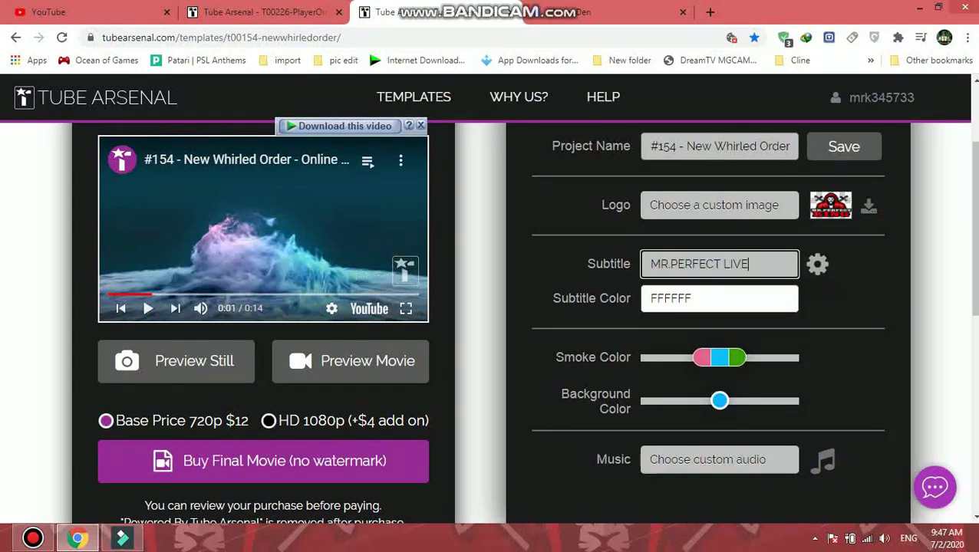
scroll(491, 306, "down", 1)
key("Tab")
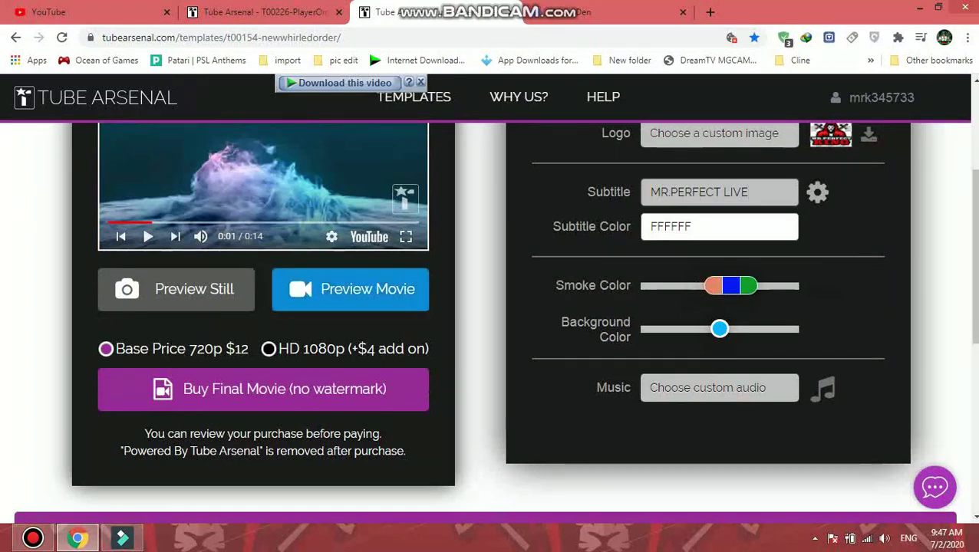
scroll(491, 307, "up", 1)
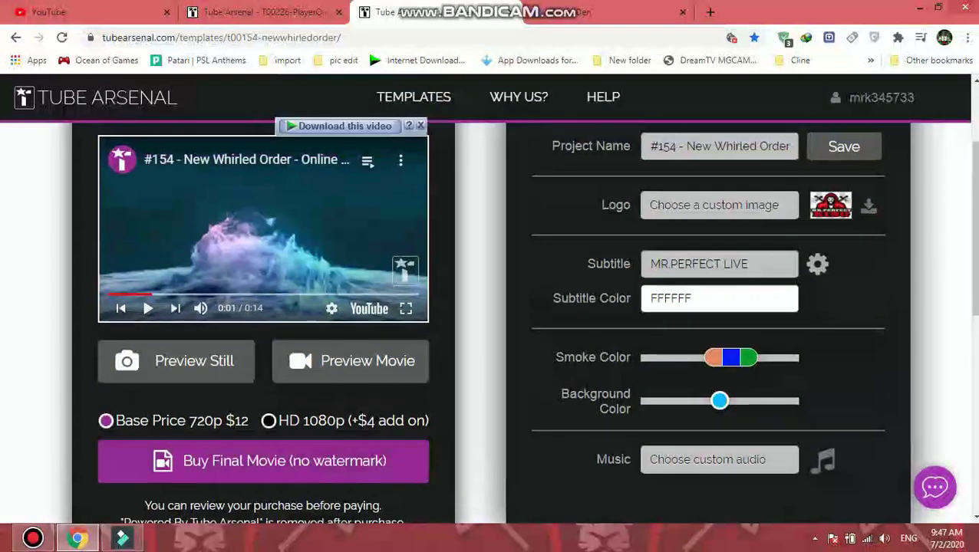
left_click(33, 538)
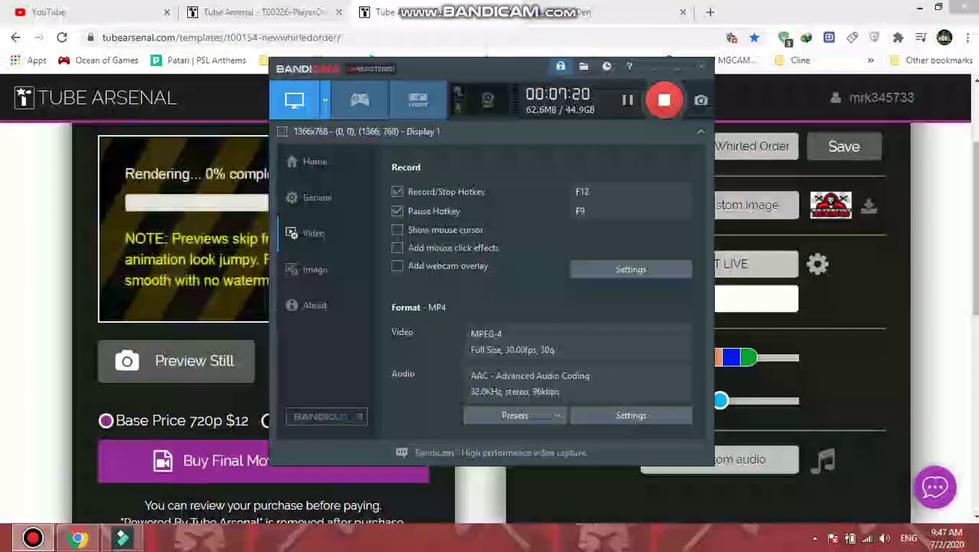
Play the rendered New Whirled Order preview full screen, then pause it.
left_click(33, 538)
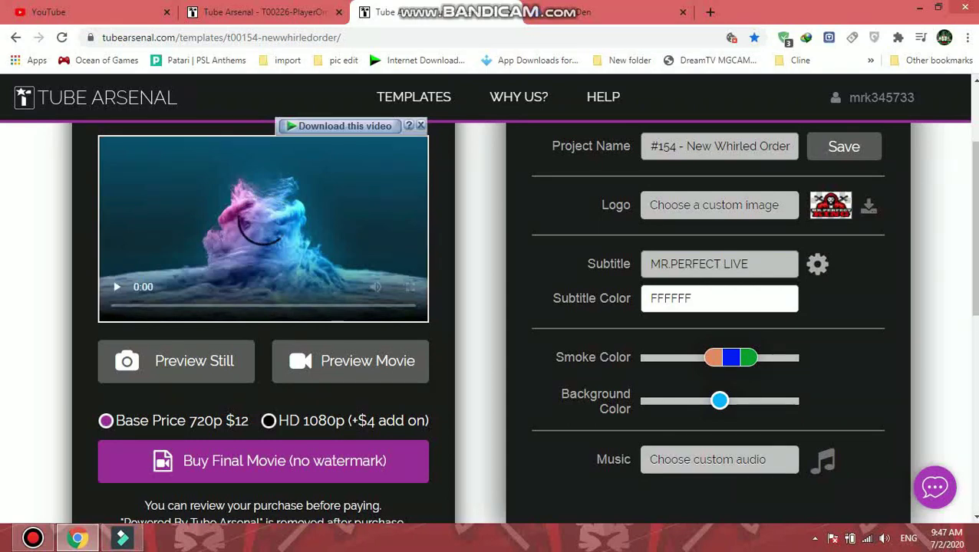
left_click(117, 287)
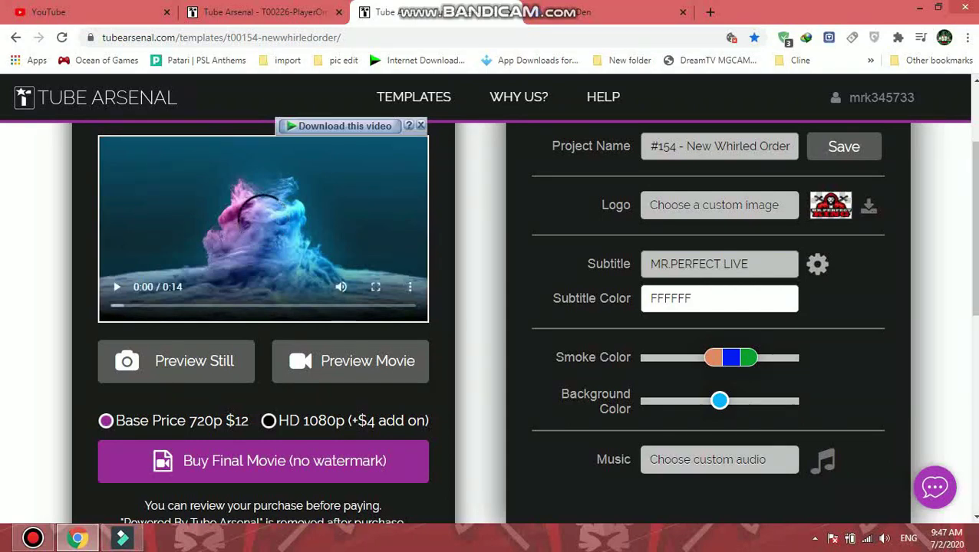
left_click(410, 287)
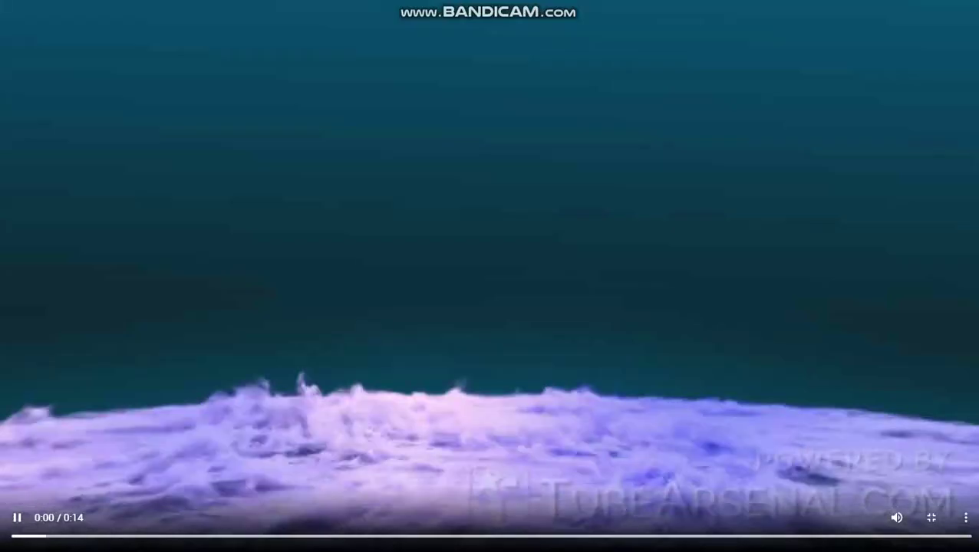
key("space")
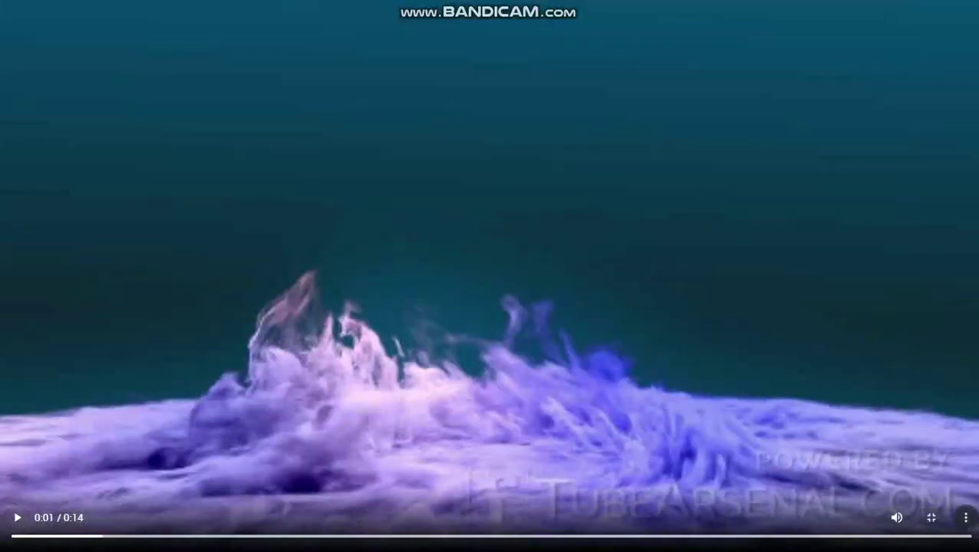
Download the preview as 97909_preview.mp4, exit full screen and switch to Filmora9.
left_click(965, 518)
key("Escape")
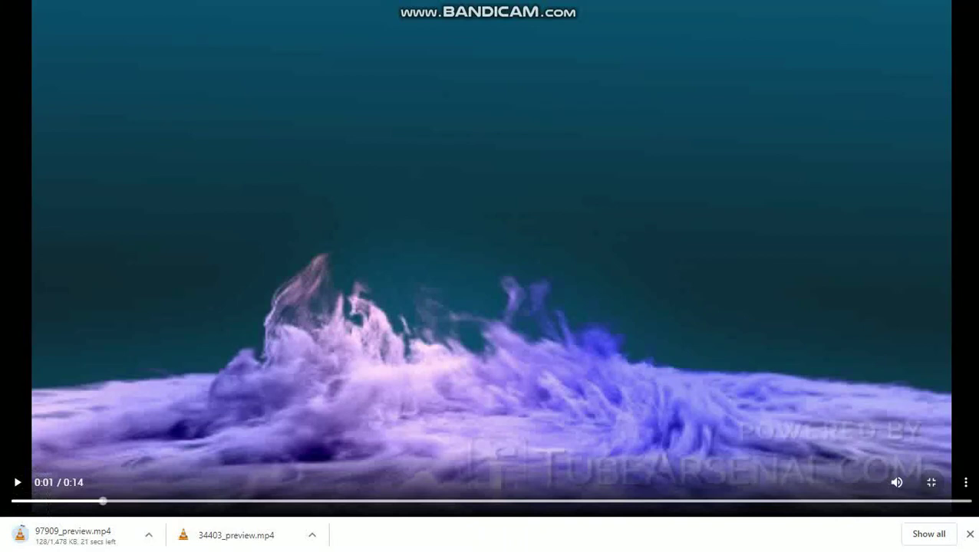
key("Escape")
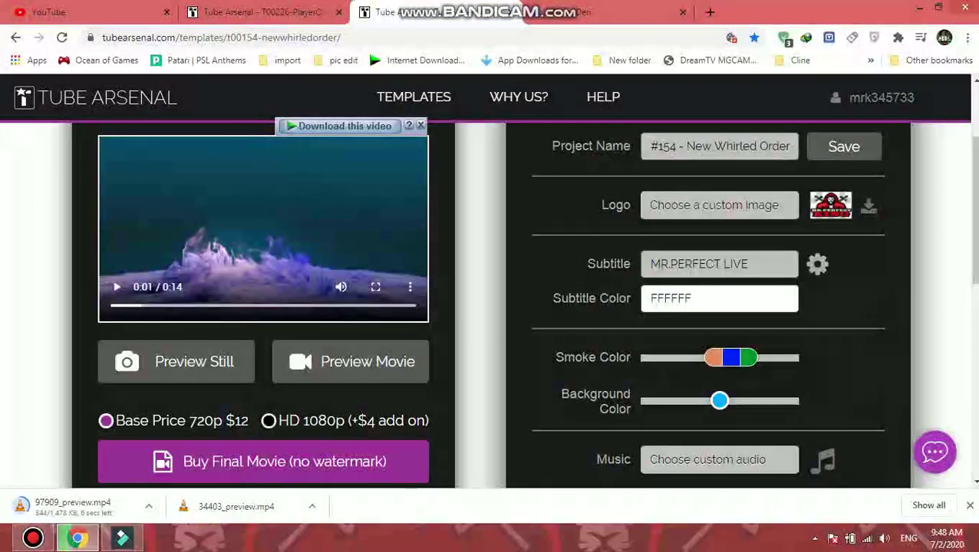
key("alt+Tab")
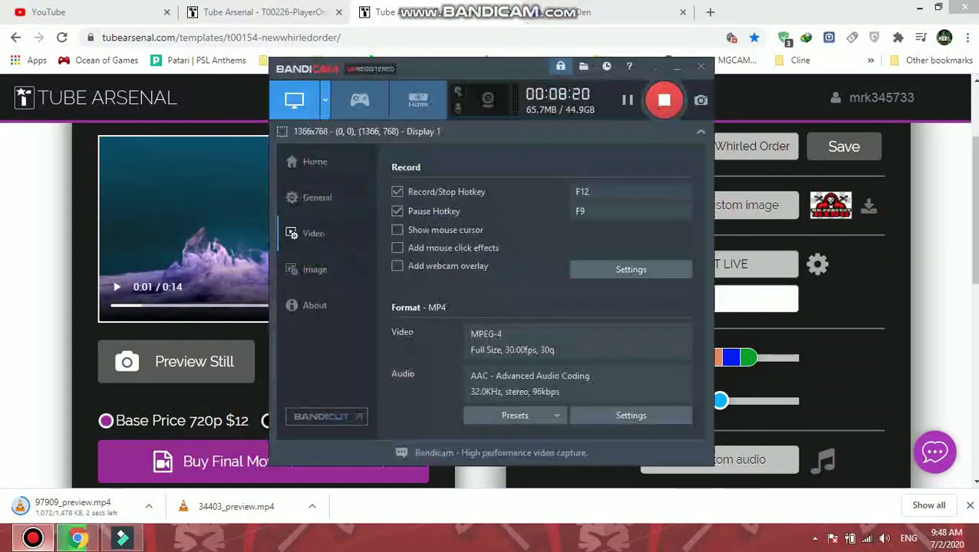
key("alt+Tab")
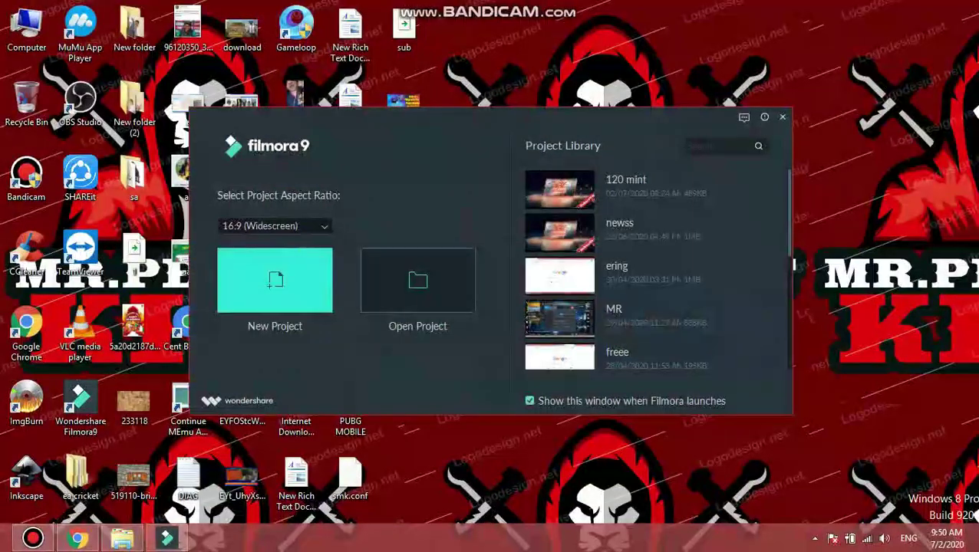
Start a new project and import both preview MP4s from green > New folder.
left_click(274, 281)
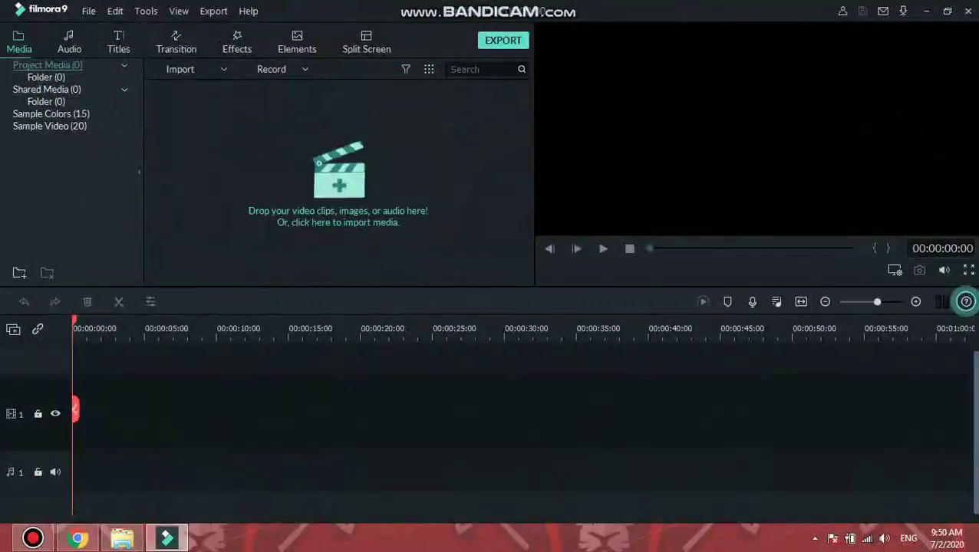
key("ctrl+i")
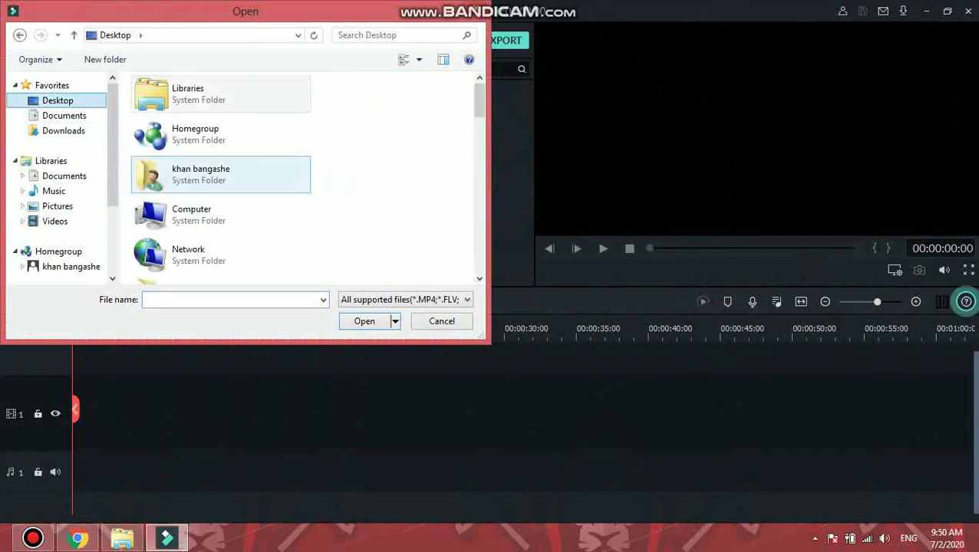
scroll(221, 223, "down", 3)
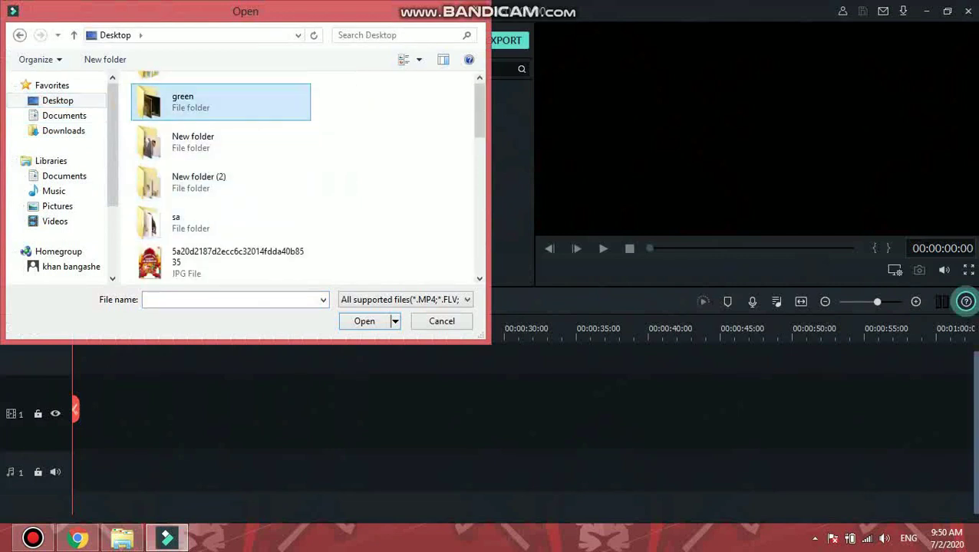
double_click(183, 101)
double_click(164, 120)
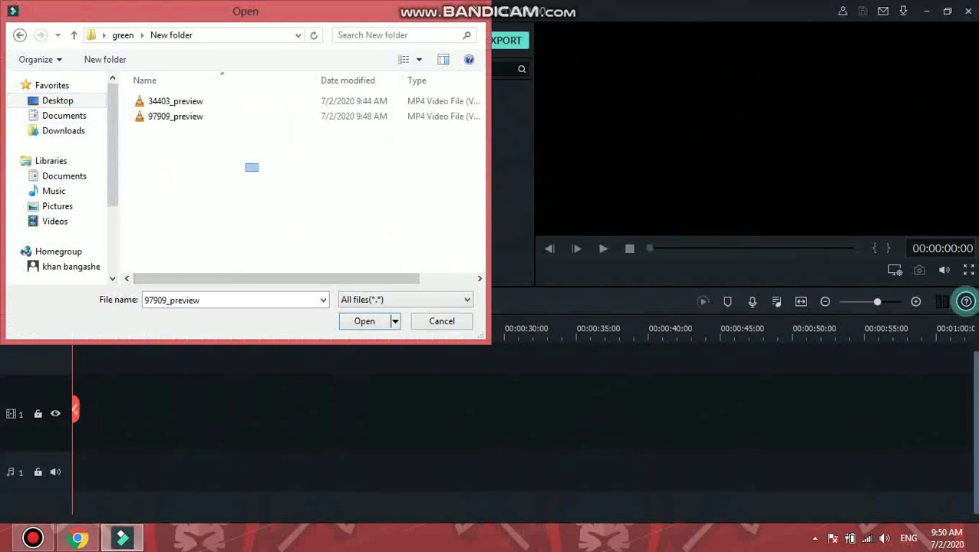
left_click_drag(246, 163, 191, 99)
key("Return")
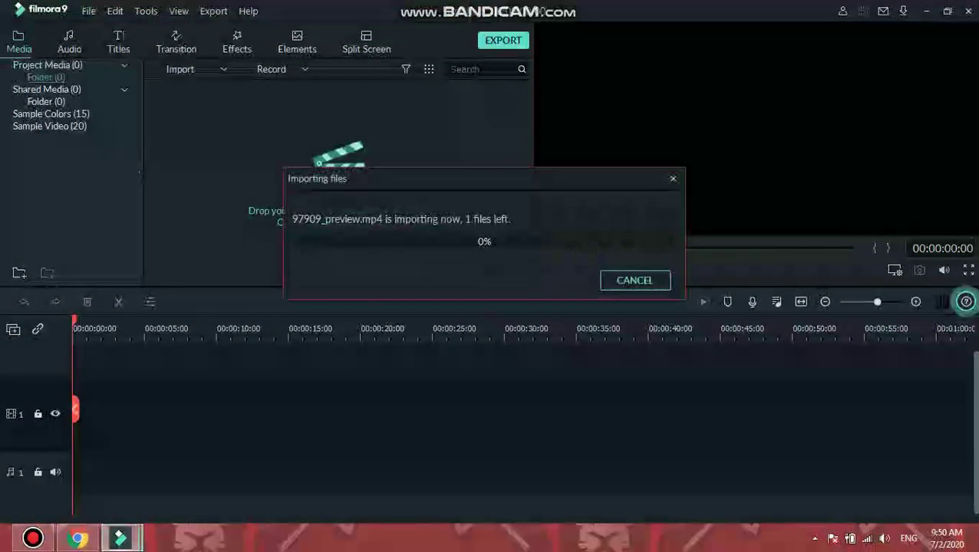
Place 34403_preview on track 1, keeping 1920 x 1080 25fps settings, and play it.
left_click(33, 537)
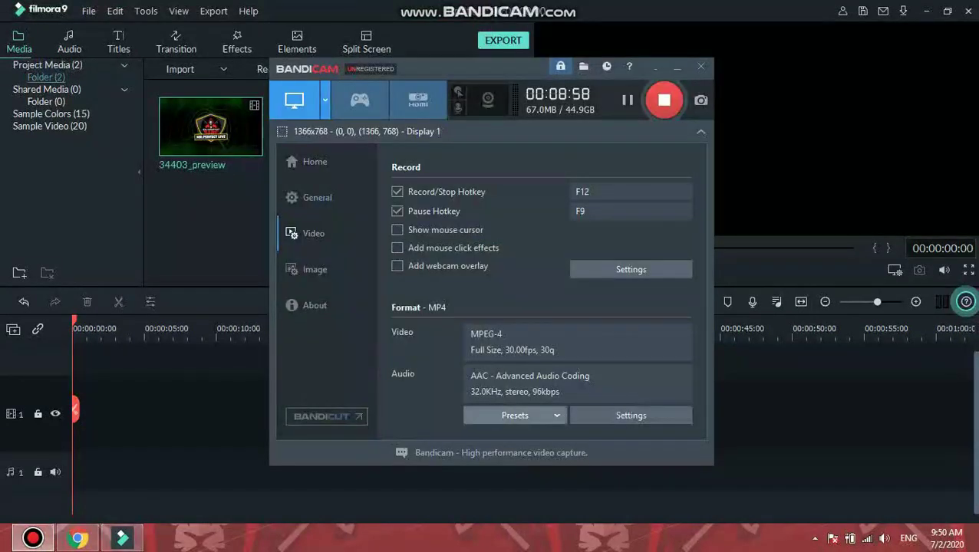
left_click(33, 538)
left_click_drag(210, 127, 142, 413)
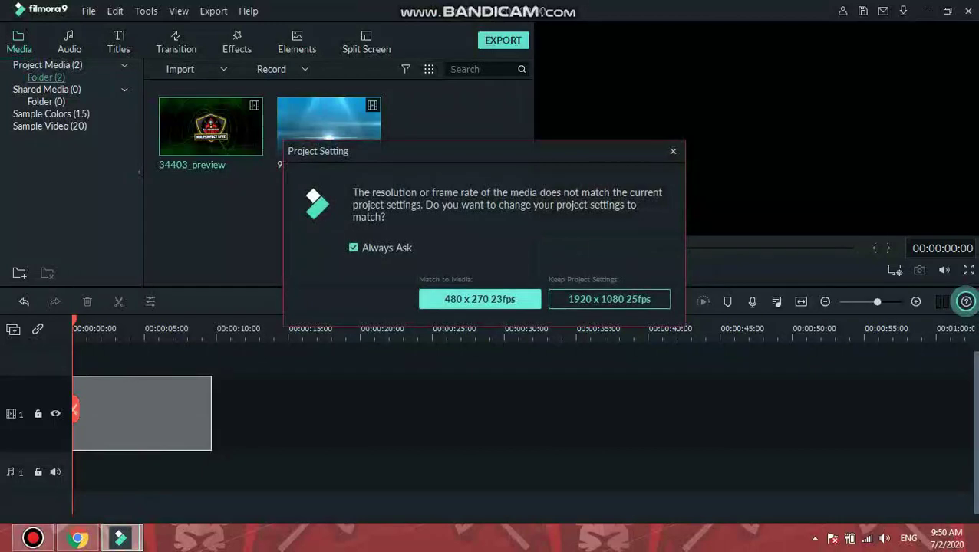
left_click(610, 300)
left_click(603, 249)
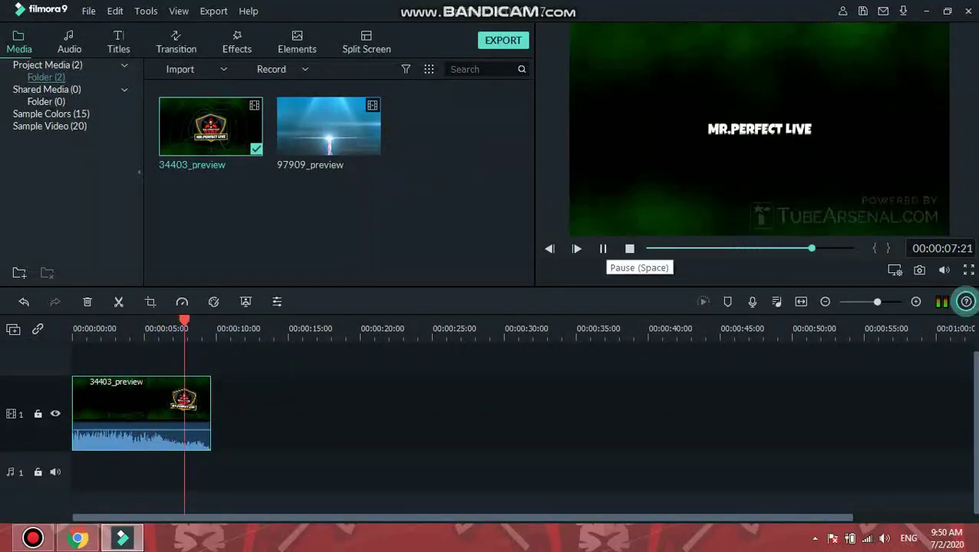
Import the Animated Subscribe Button clip from the green folder.
right_click(510, 216)
left_click(528, 223)
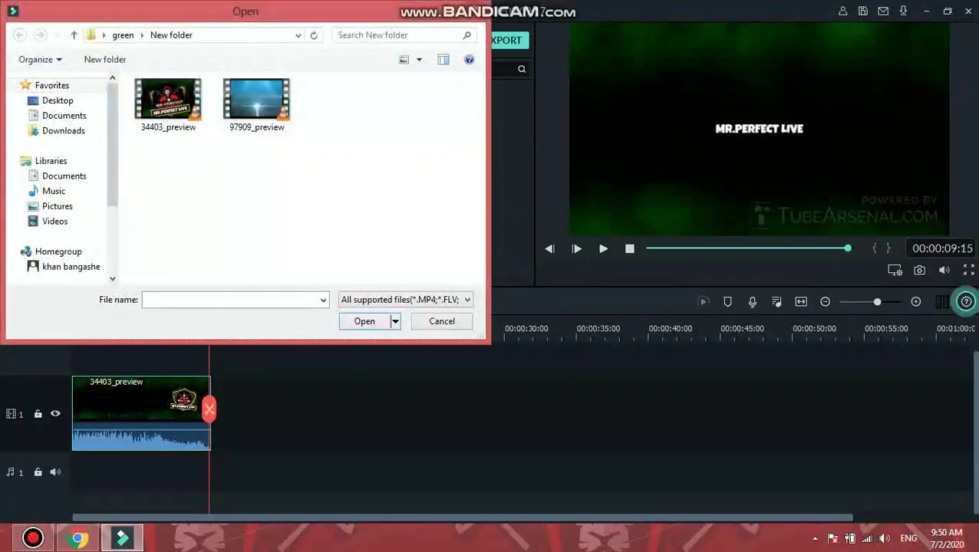
left_click(123, 35)
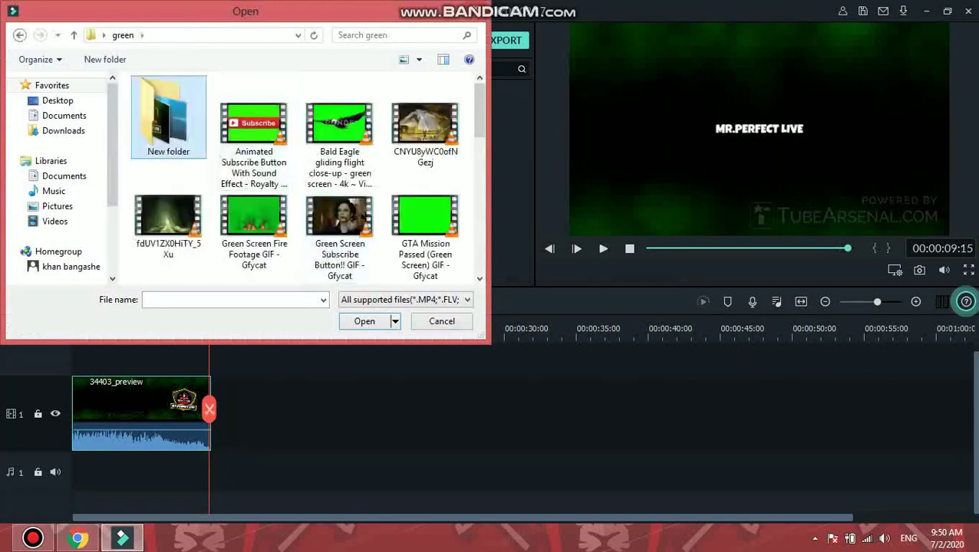
left_click(338, 231)
scroll(351, 221, "down", 3)
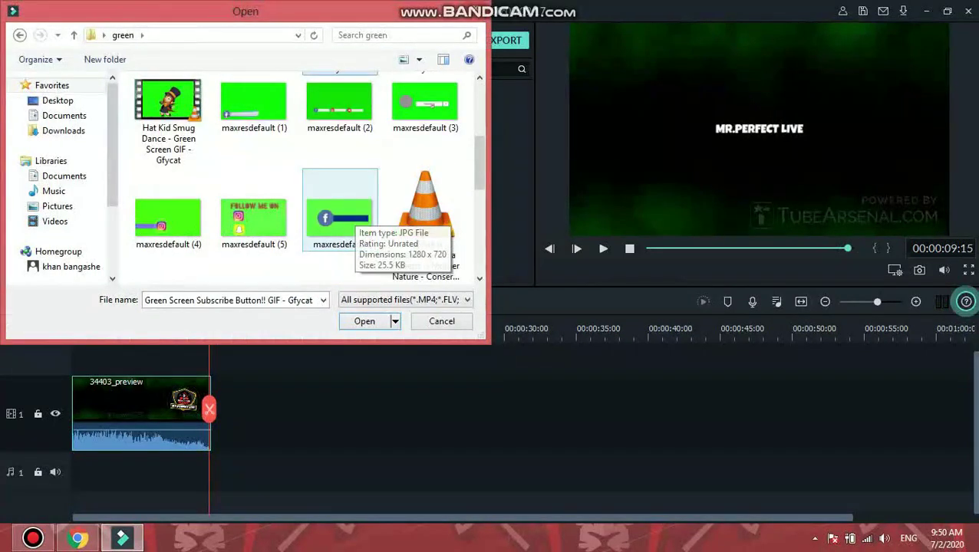
scroll(351, 220, "down", 6)
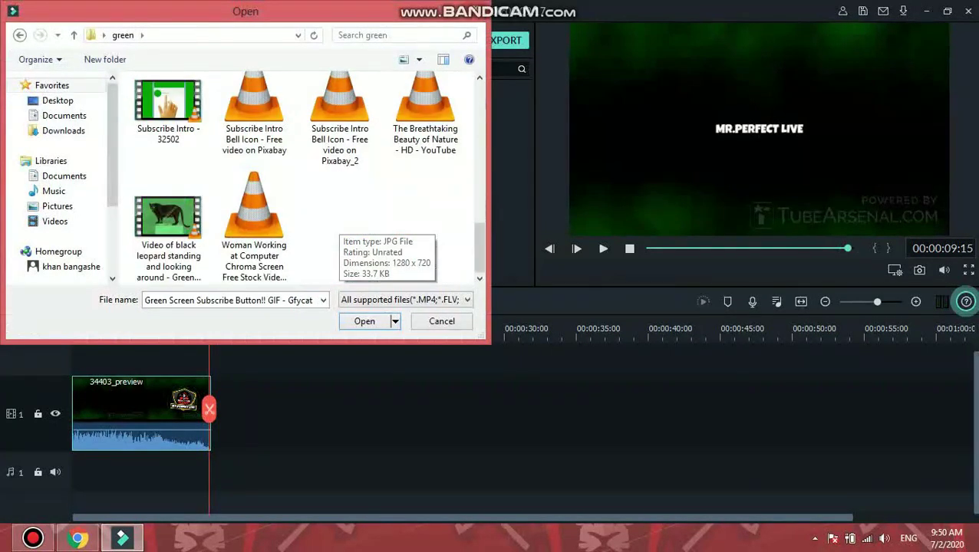
scroll(308, 178, "up", 2)
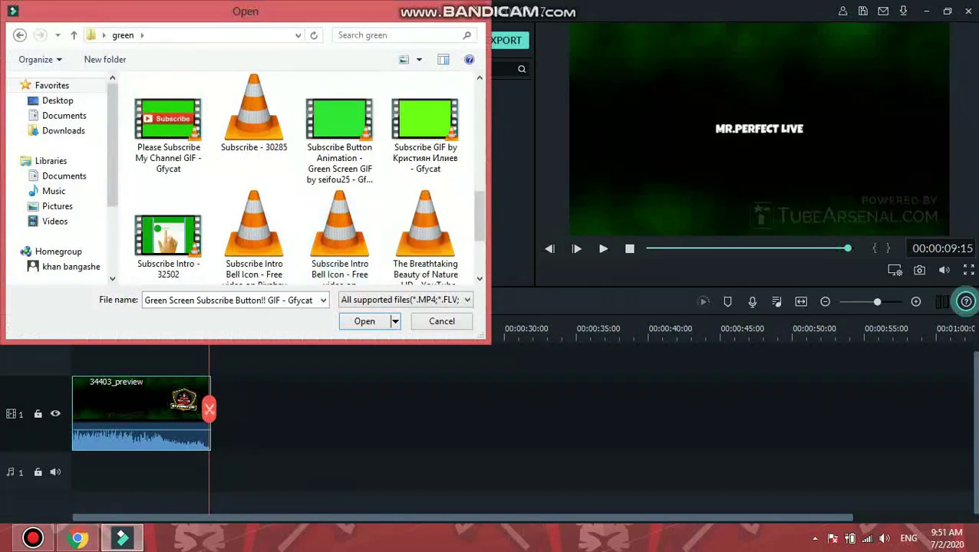
scroll(254, 207, "up", 4)
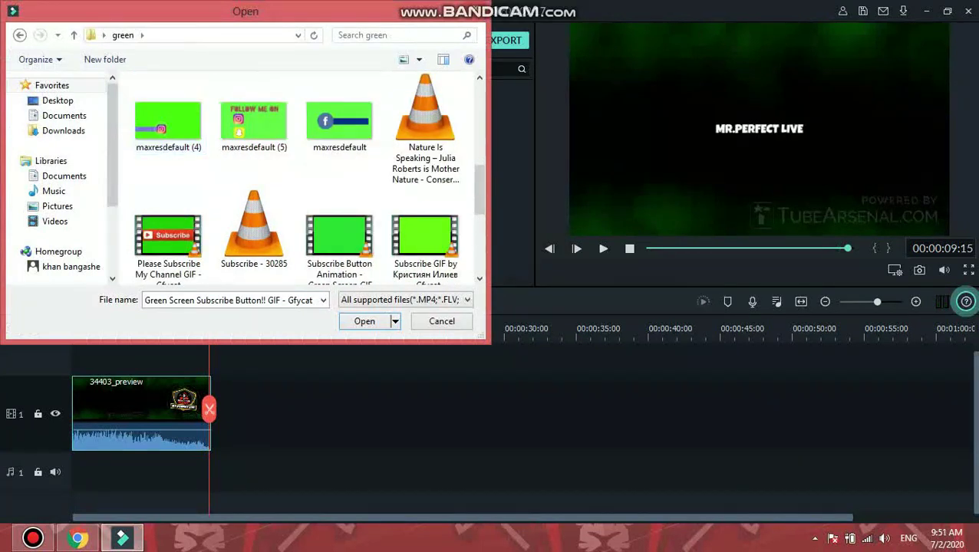
scroll(253, 207, "up", 4)
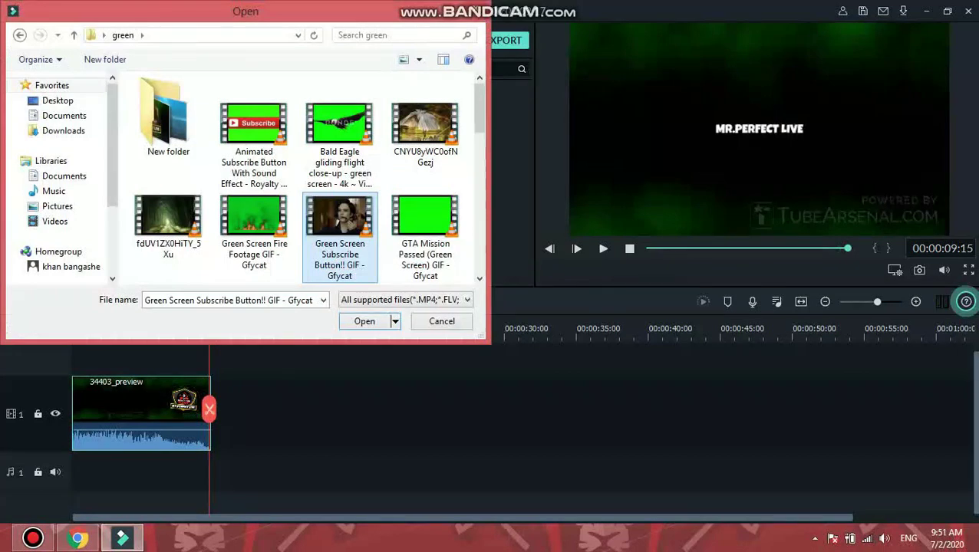
double_click(254, 130)
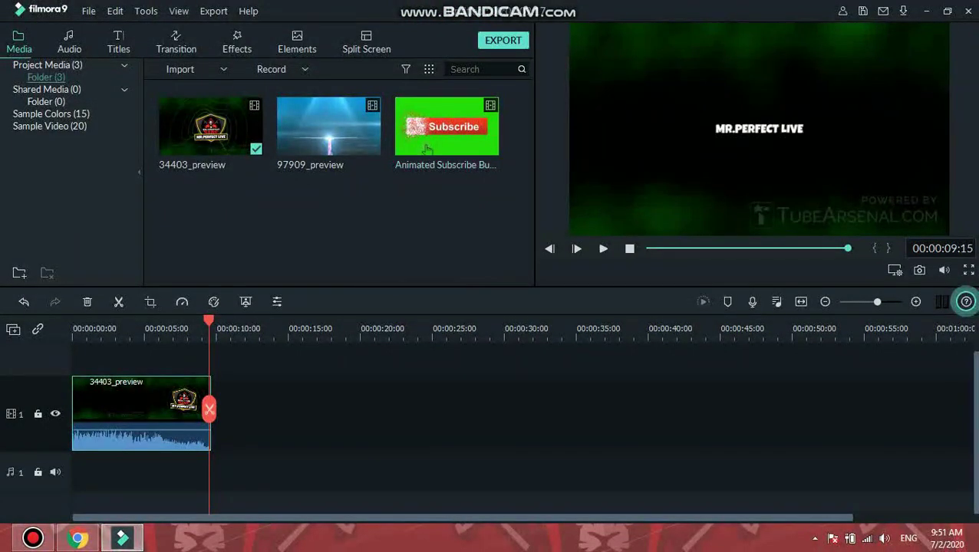
Import the Please Subscribe My Channel GIF as well.
key("ctrl+i")
scroll(254, 207, "down", 5)
double_click(173, 222)
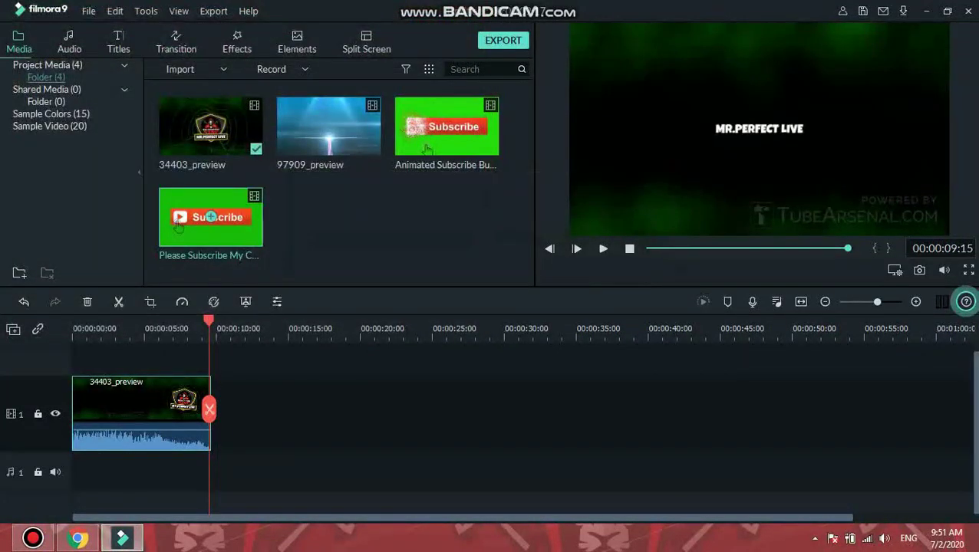
Add the Please Subscribe clip to track 2 and key out its green with Chroma Key Offset 2.
left_click(210, 217)
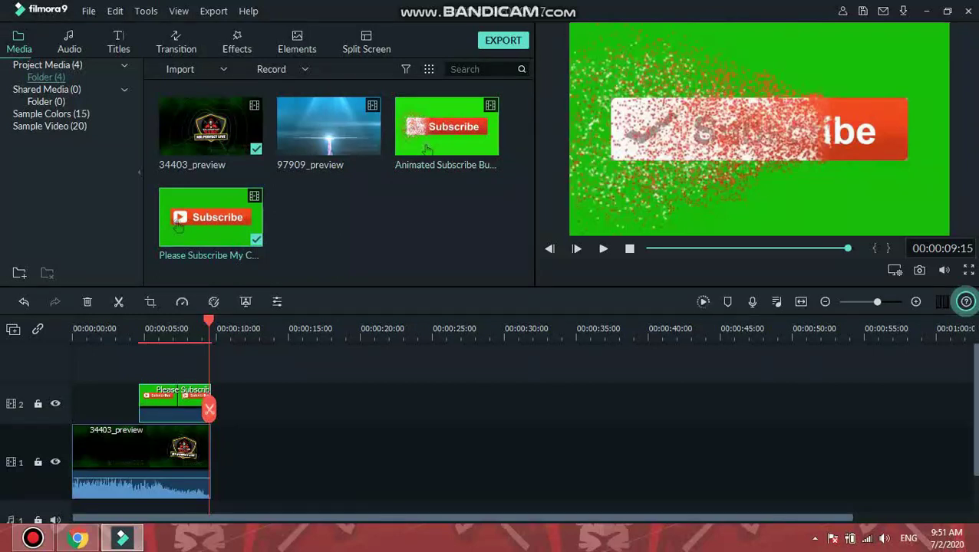
double_click(175, 402)
left_click(33, 126)
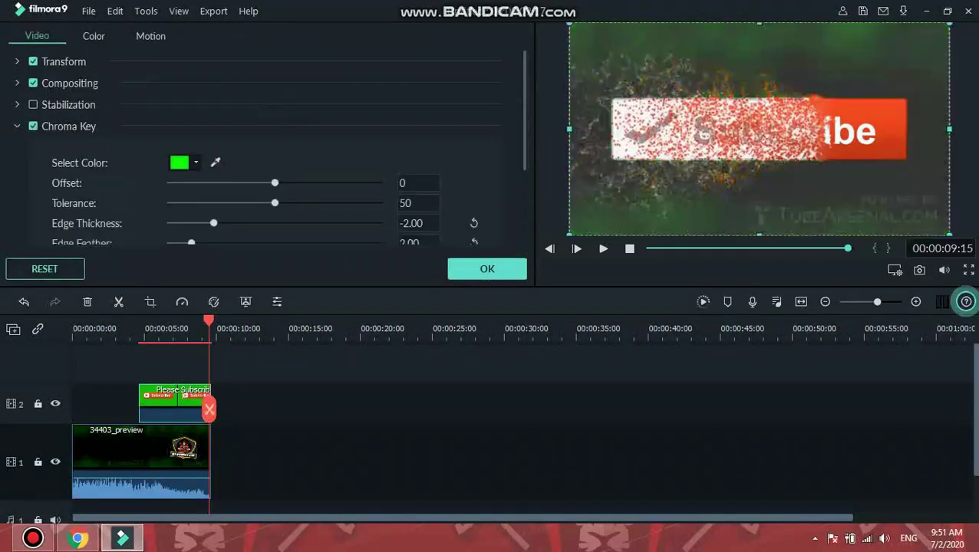
left_click_drag(274, 183, 277, 183)
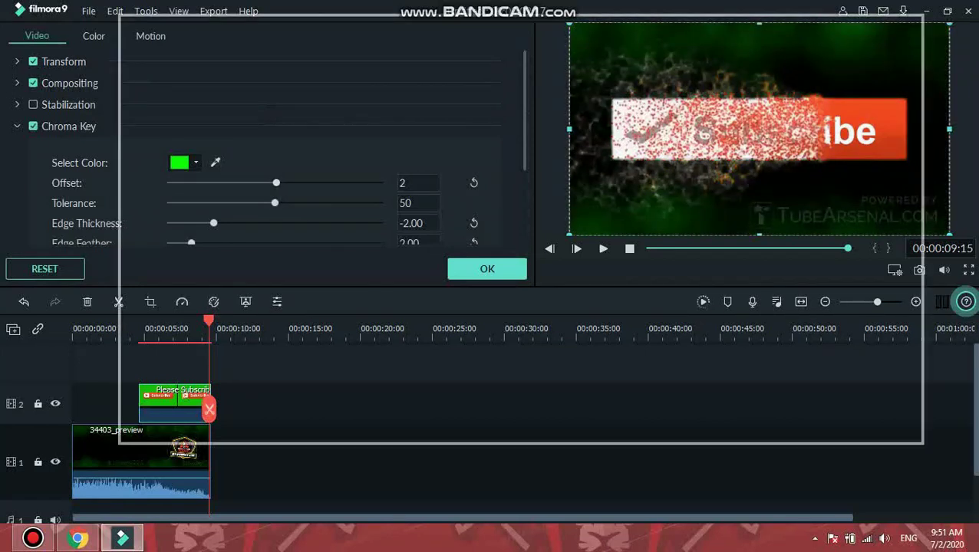
key("super+Down")
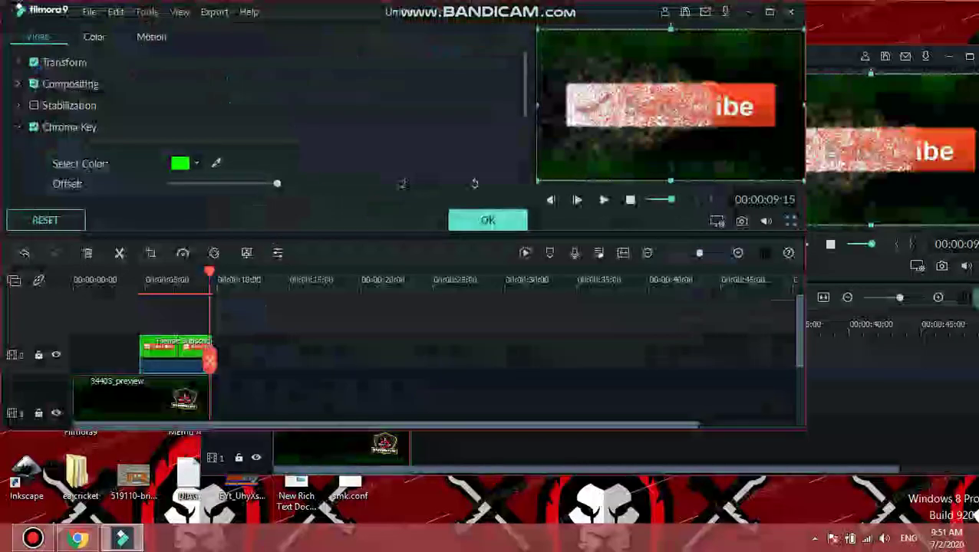
key("super+Up")
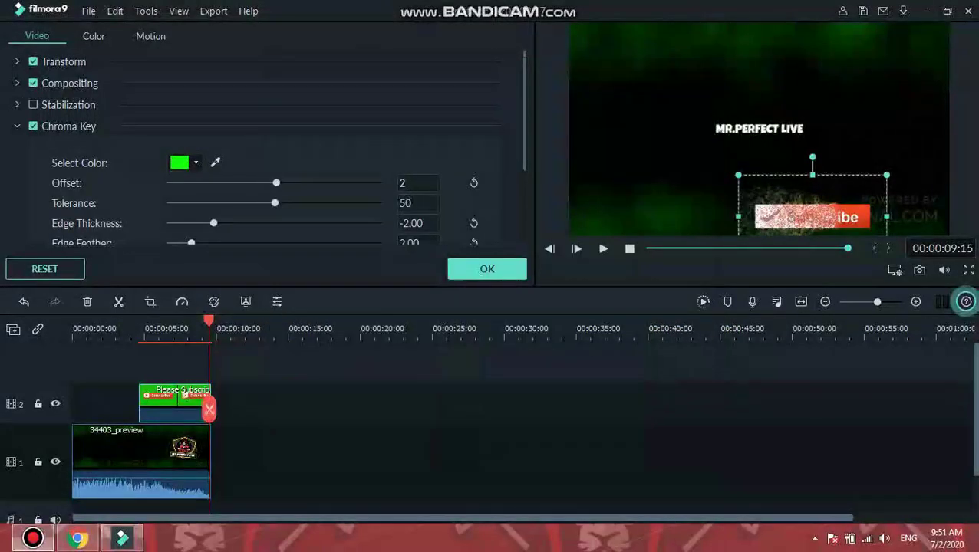
left_click(140, 460)
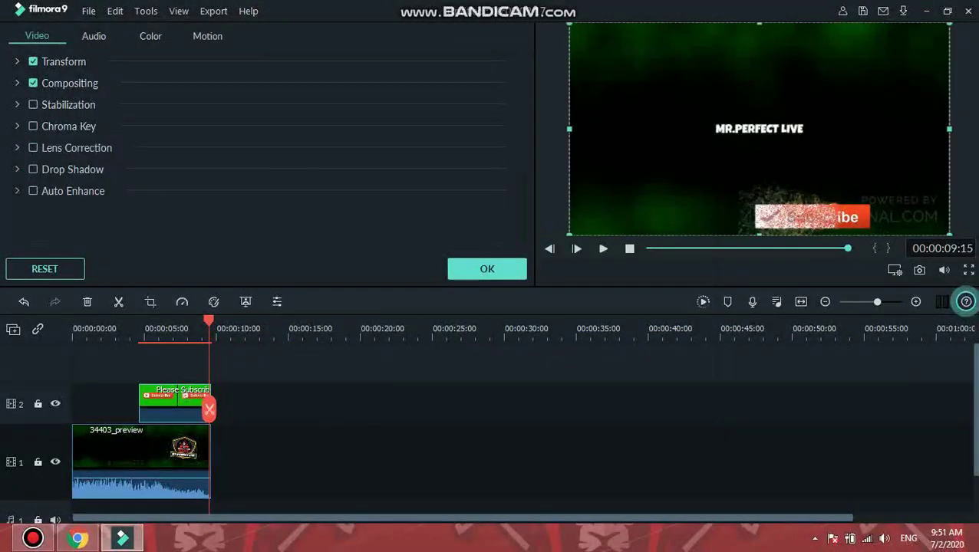
Enlarge and reposition the Subscribe overlay in the frame, then play the project.
left_click(174, 403)
left_click_drag(886, 175, 951, 141)
left_click_drag(846, 188, 861, 197)
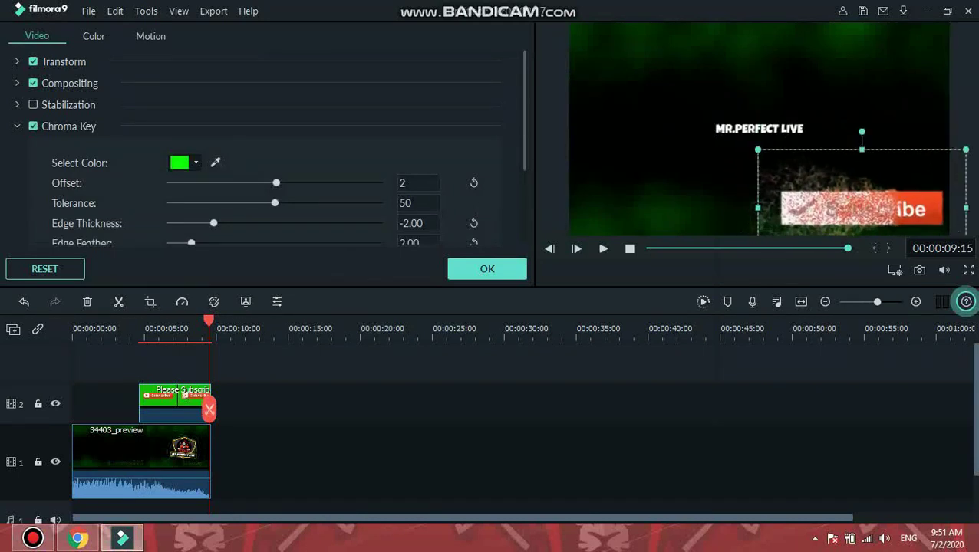
left_click_drag(758, 207, 729, 208)
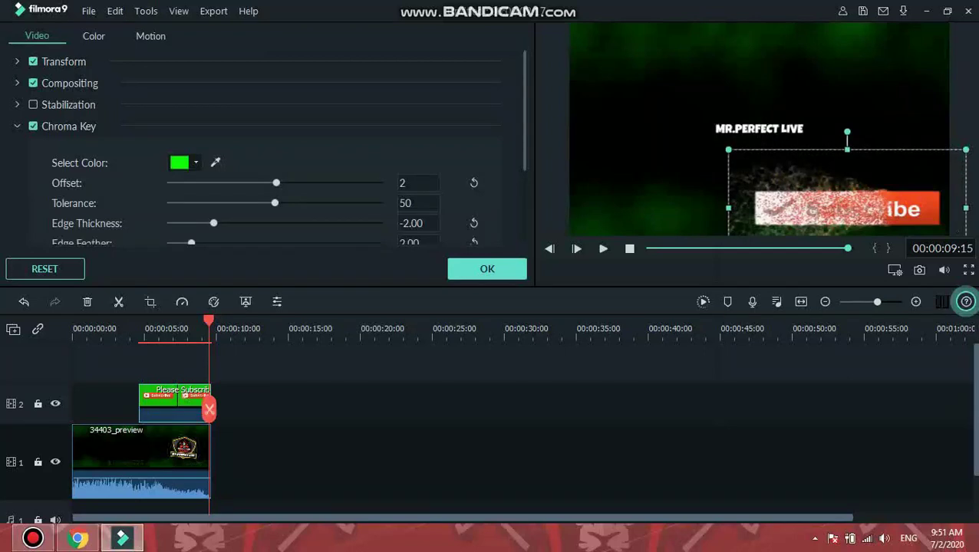
left_click_drag(847, 192, 847, 190)
key("space")
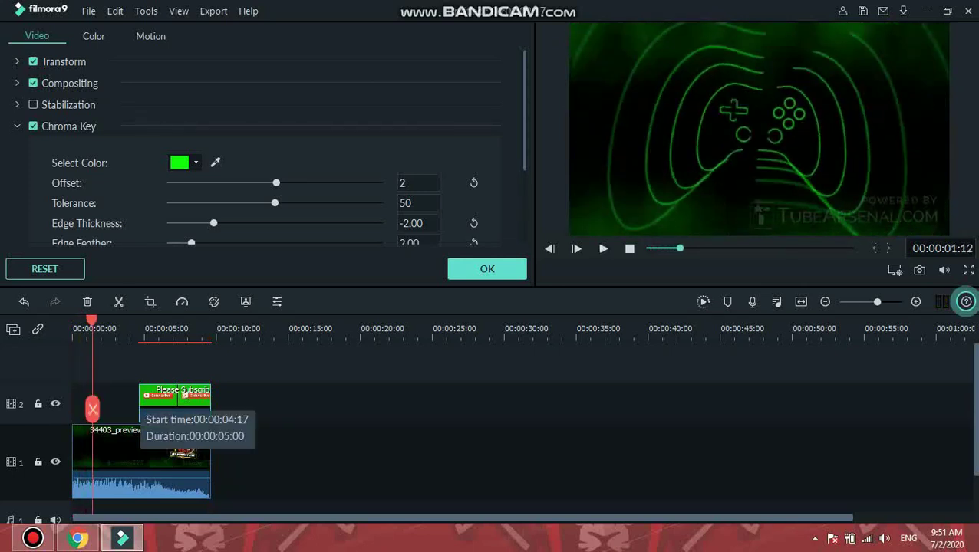
Paste a second Subscribe clip after the first on track 2, with 34403_preview at the timeline start.
left_click(153, 397)
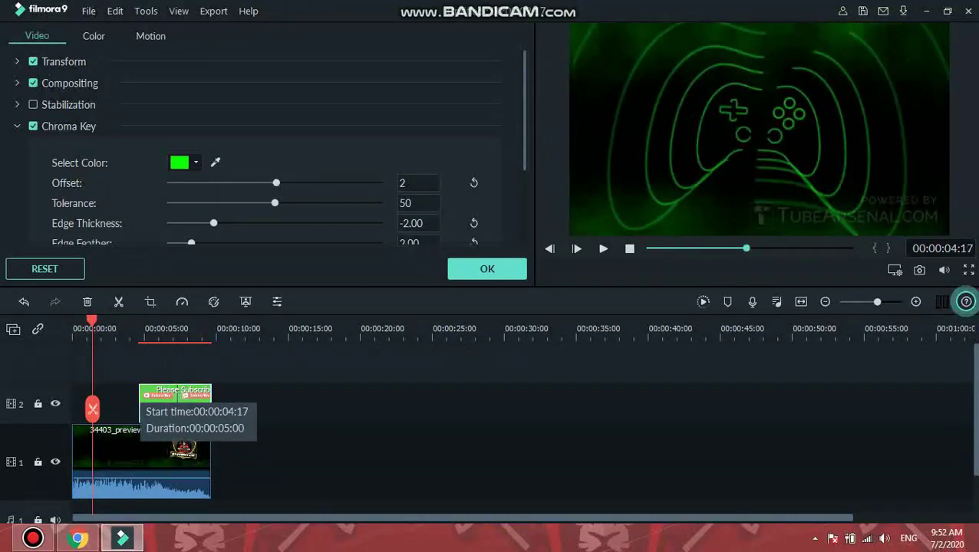
right_click(158, 400)
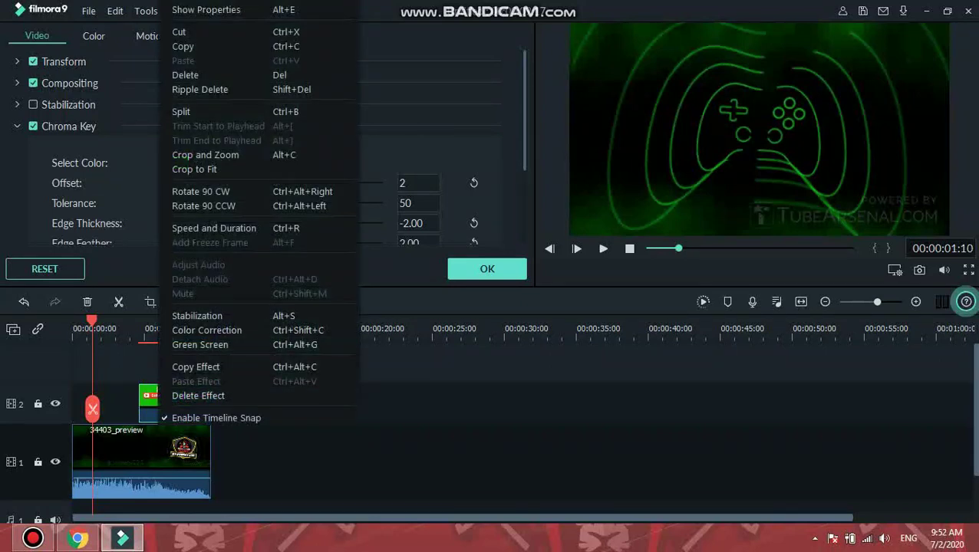
left_click(184, 46)
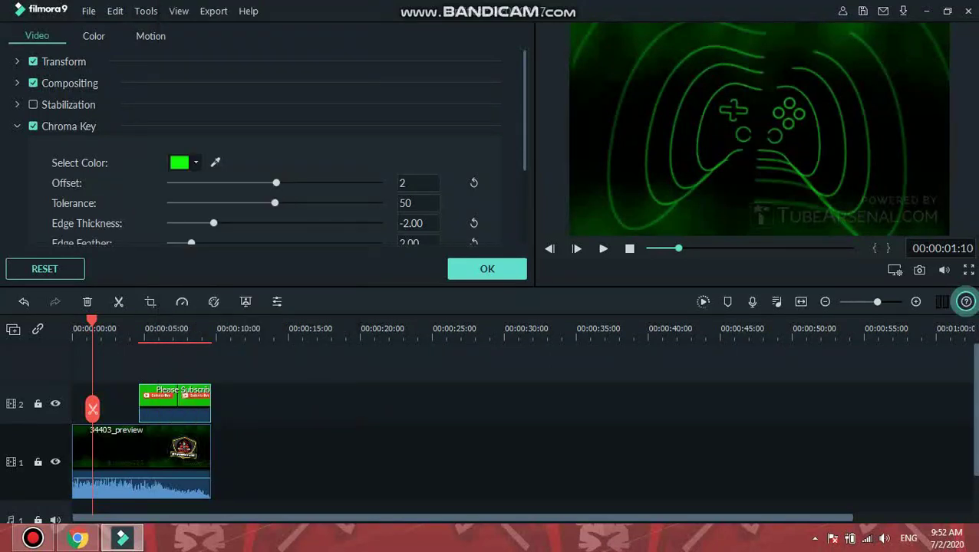
right_click(158, 403)
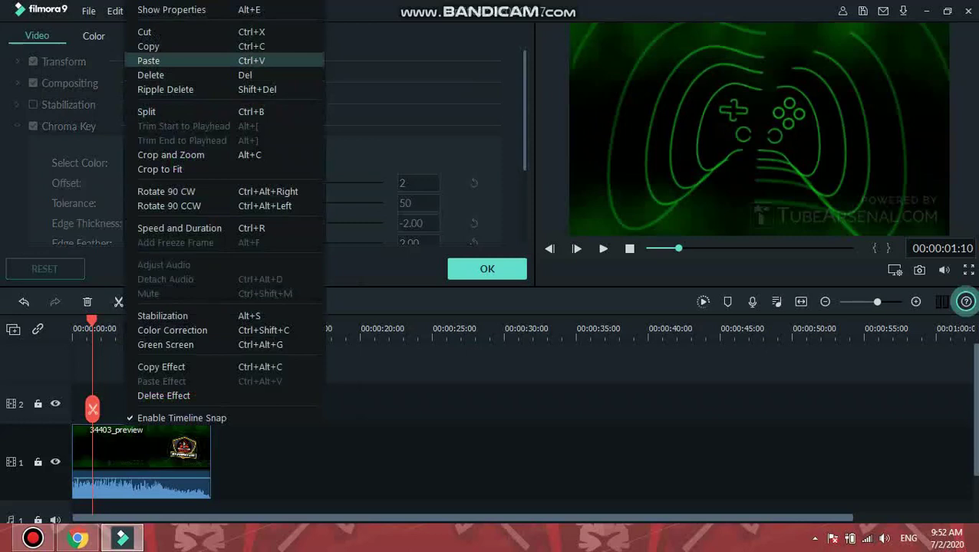
left_click(153, 60)
left_click_drag(128, 460, 128, 403)
left_click_drag(207, 460, 165, 460)
left_click_drag(122, 403, 103, 403)
left_click_drag(247, 403, 211, 402)
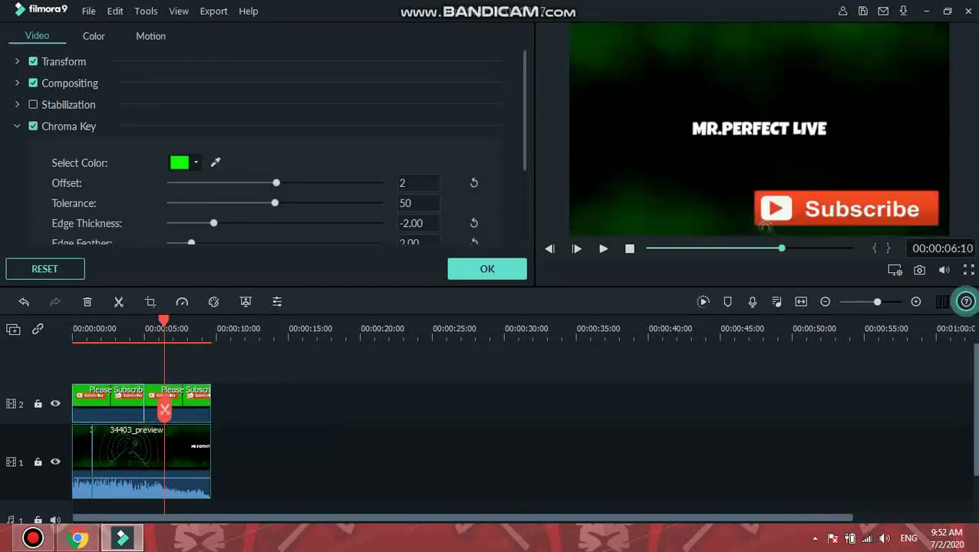
Play the timeline to check the keyed overlay, trying a resize and undoing it.
left_click(765, 226)
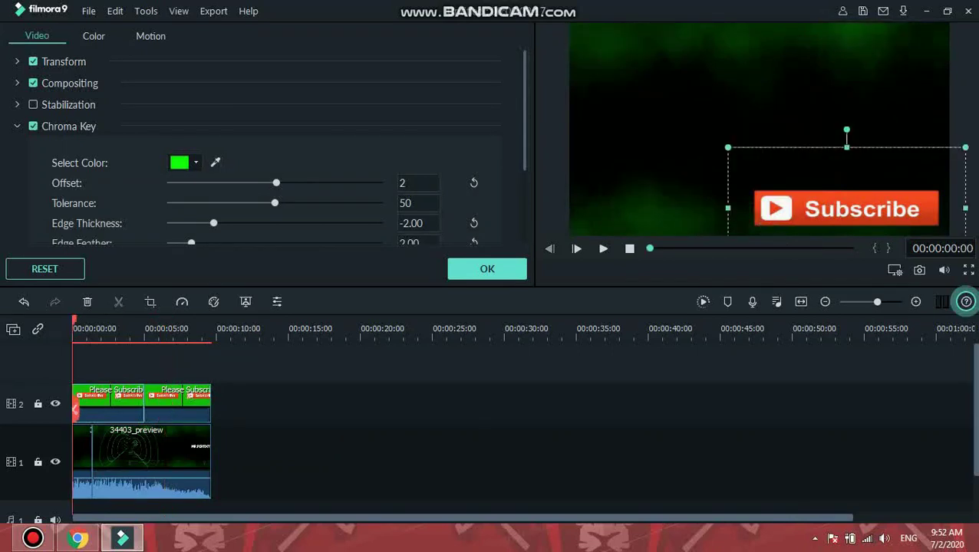
key("space")
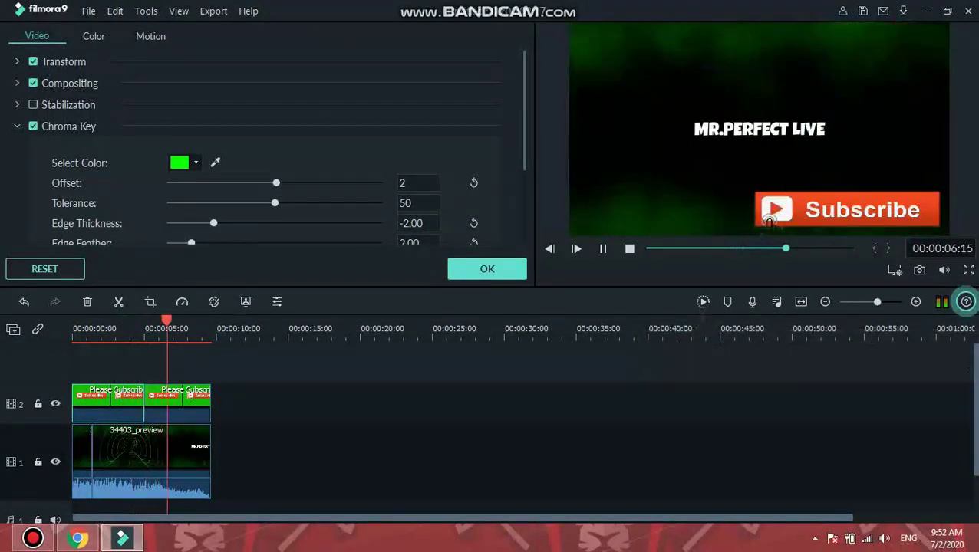
key("space")
left_click(603, 249)
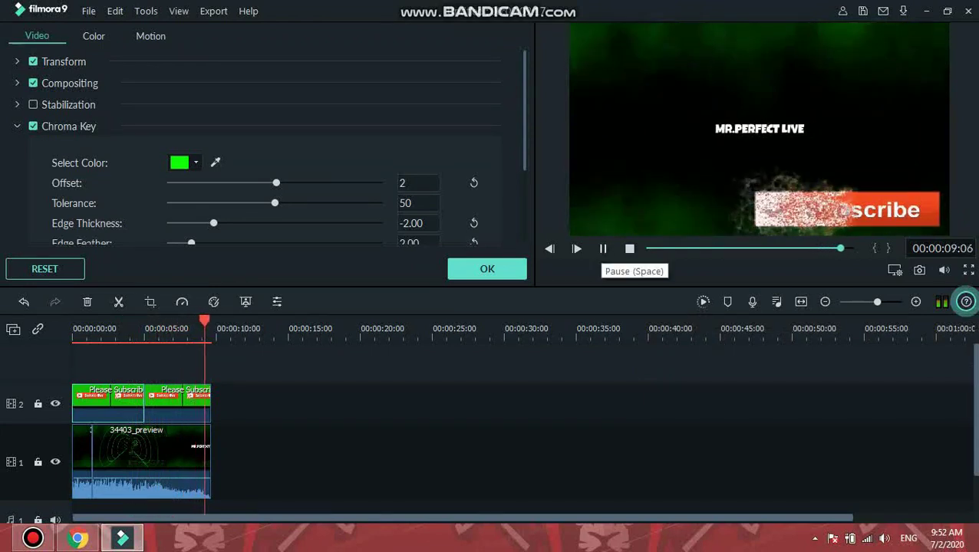
left_click(603, 249)
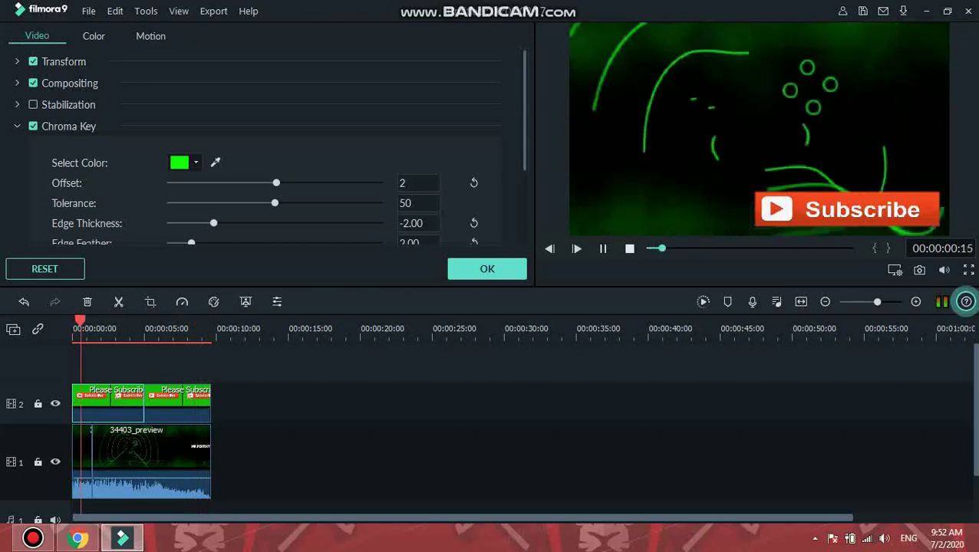
key("space")
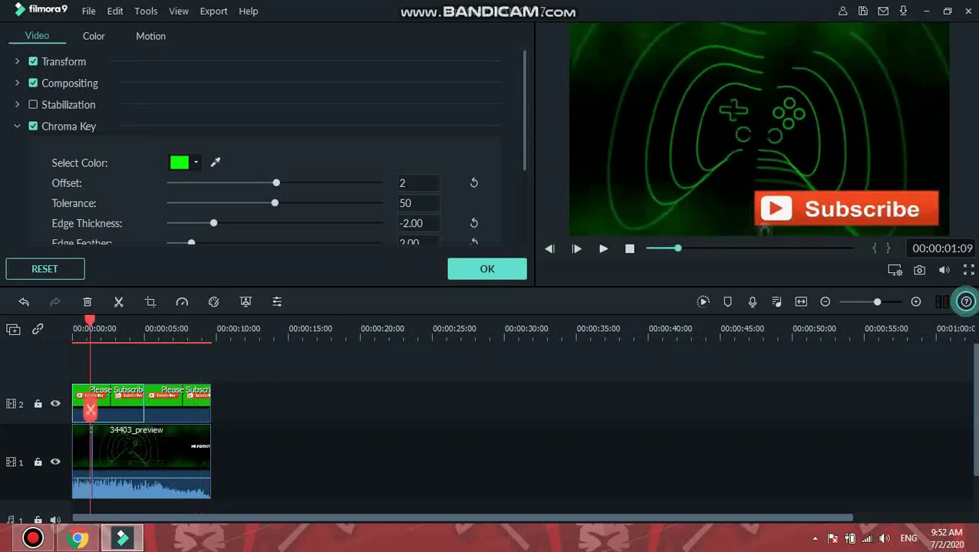
key("Left")
key("Left")
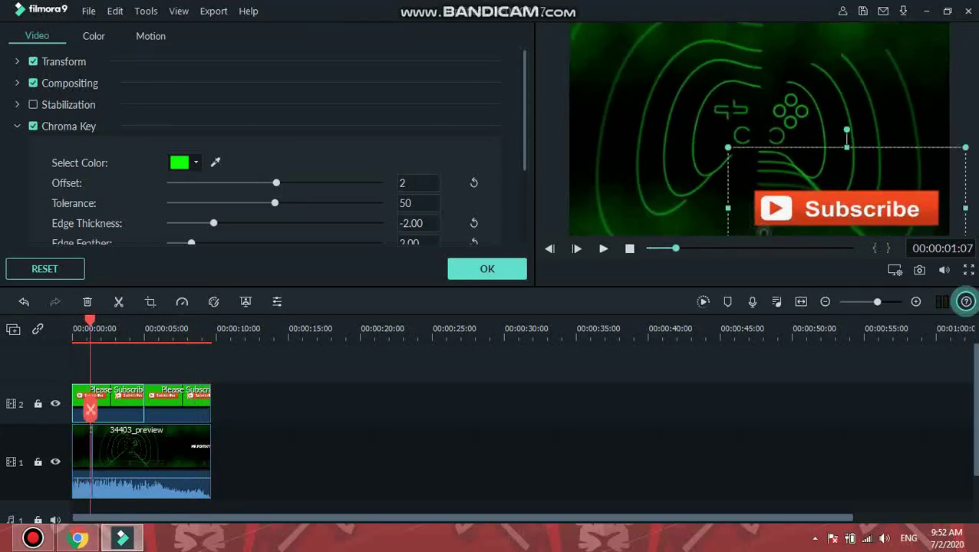
left_click_drag(728, 148, 754, 161)
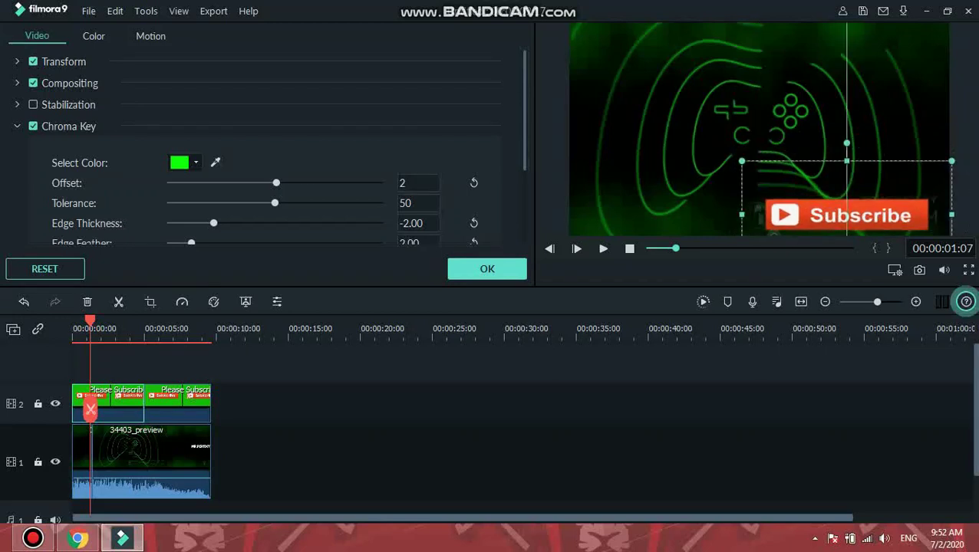
key("ctrl+z")
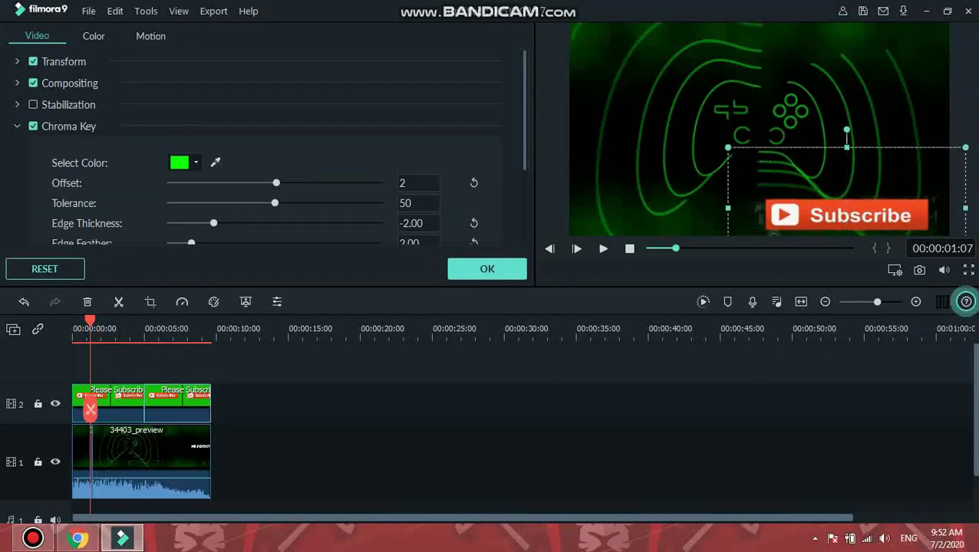
Replay the intro from the start full screen, then close the clip settings.
left_click_drag(91, 411, 75, 410)
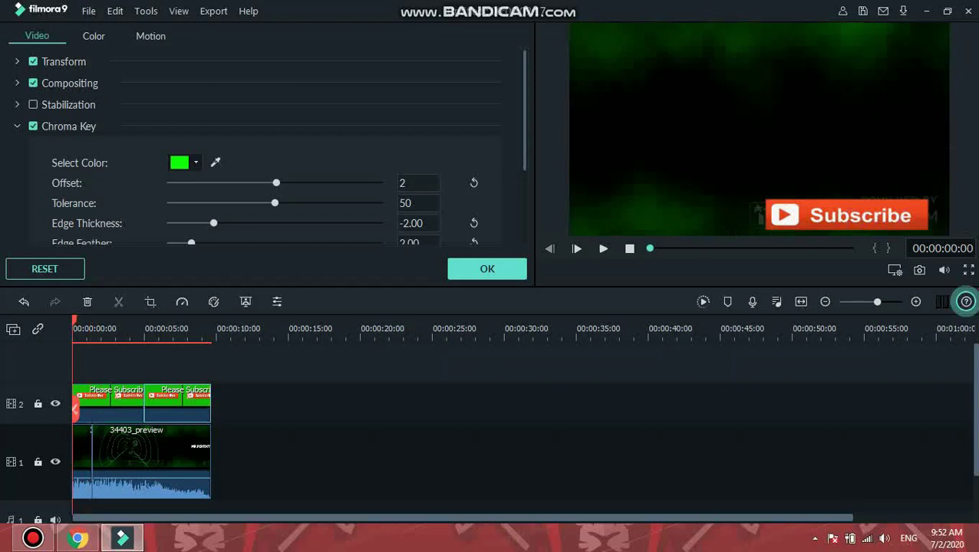
left_click(603, 249)
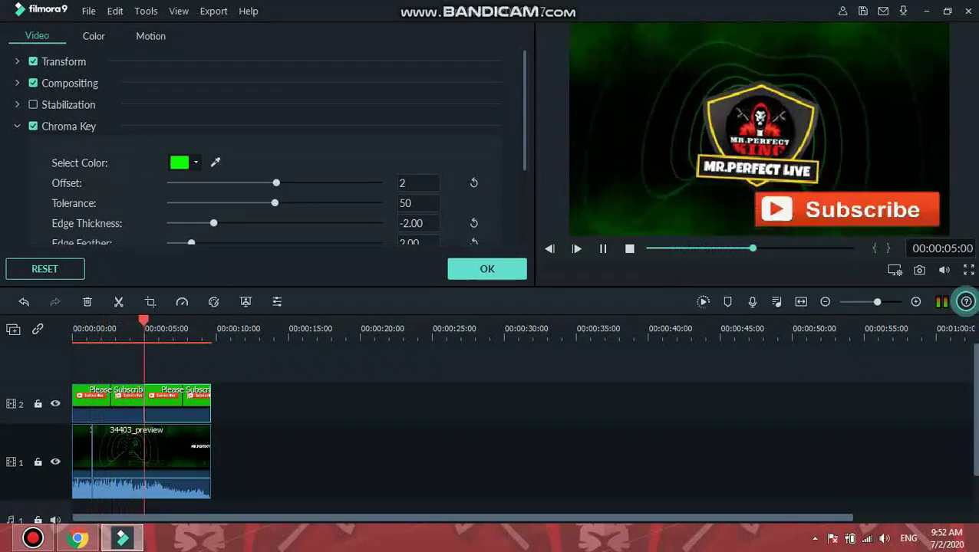
left_click(969, 269)
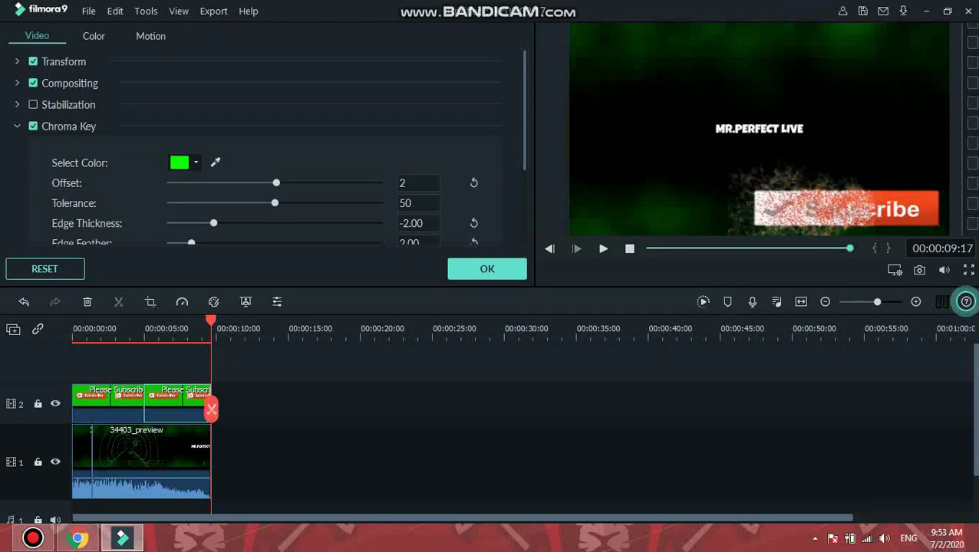
key("Return")
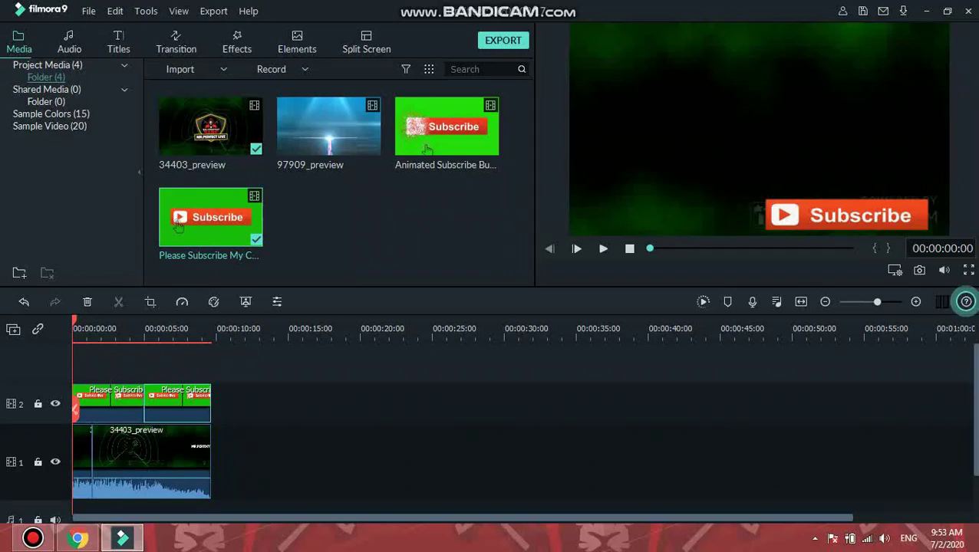
Set the playhead to the 5-second mark, nudging the Subscribe overlay slightly.
left_click_drag(75, 329, 150, 328)
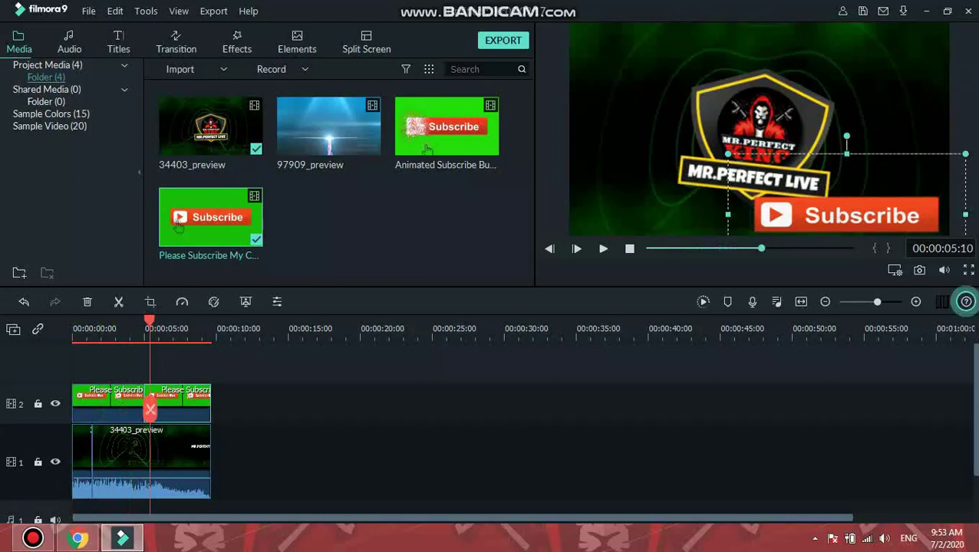
left_click_drag(850, 217, 846, 220)
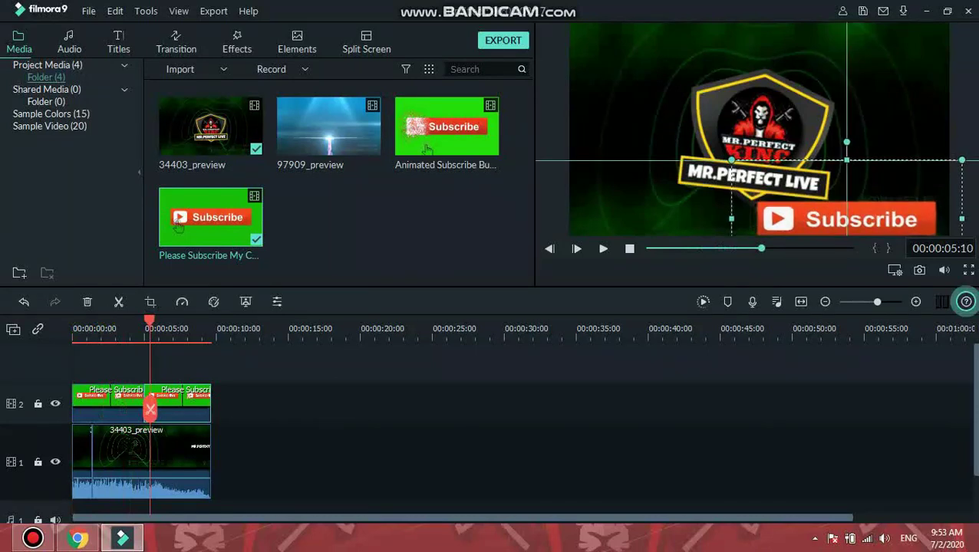
left_click_drag(149, 329, 122, 328)
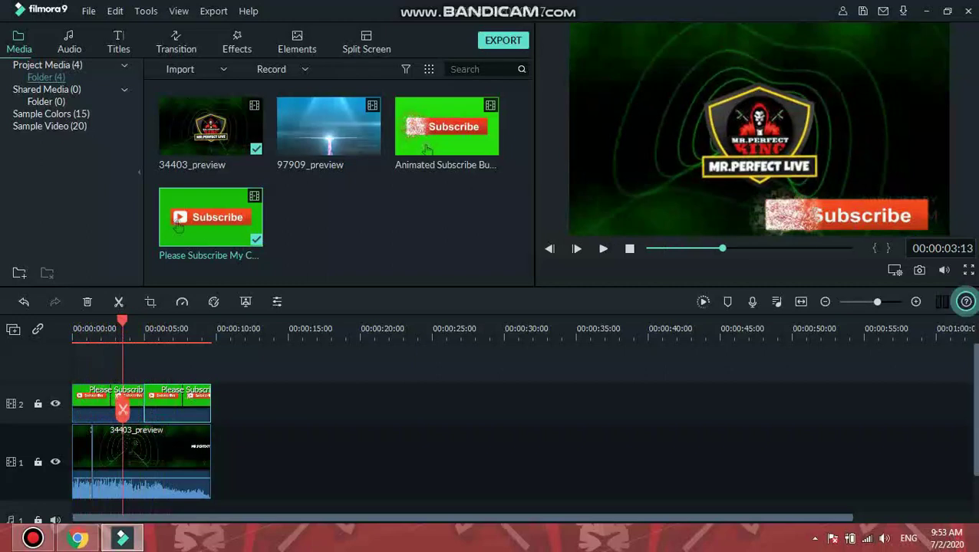
Paste a Subscribe copy at 5 s onto track 2, delete the main-track gap, and open Export.
right_click(108, 403)
left_click(132, 46)
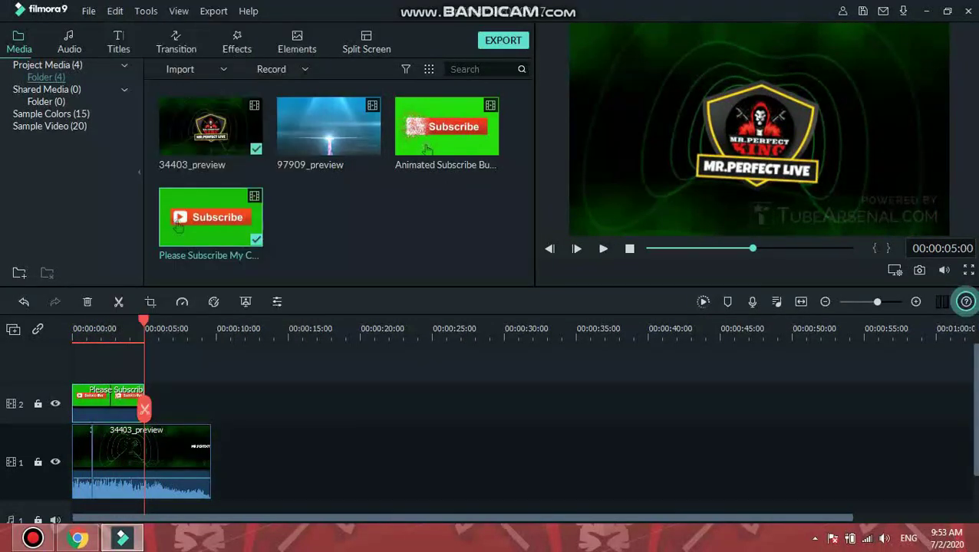
right_click(171, 429)
left_click(196, 62)
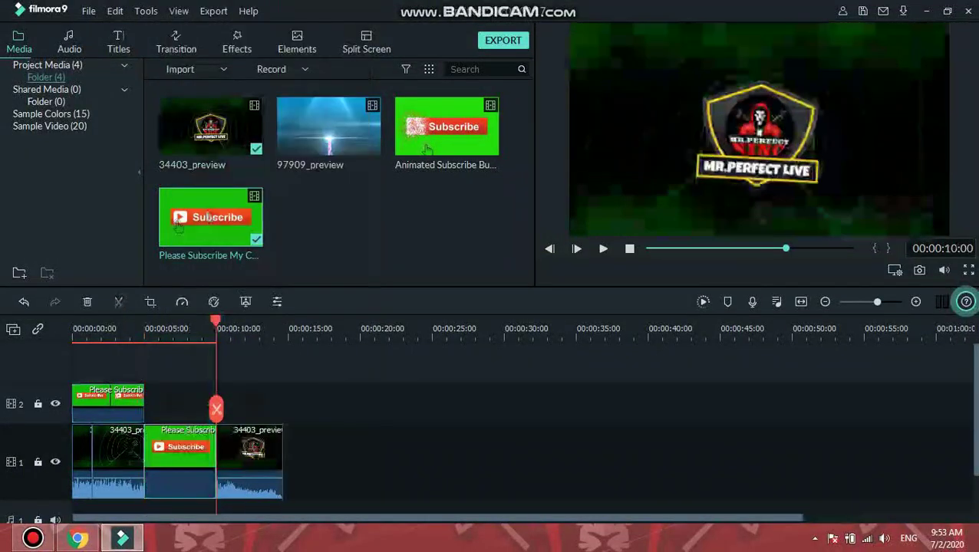
left_click_drag(180, 460, 182, 403)
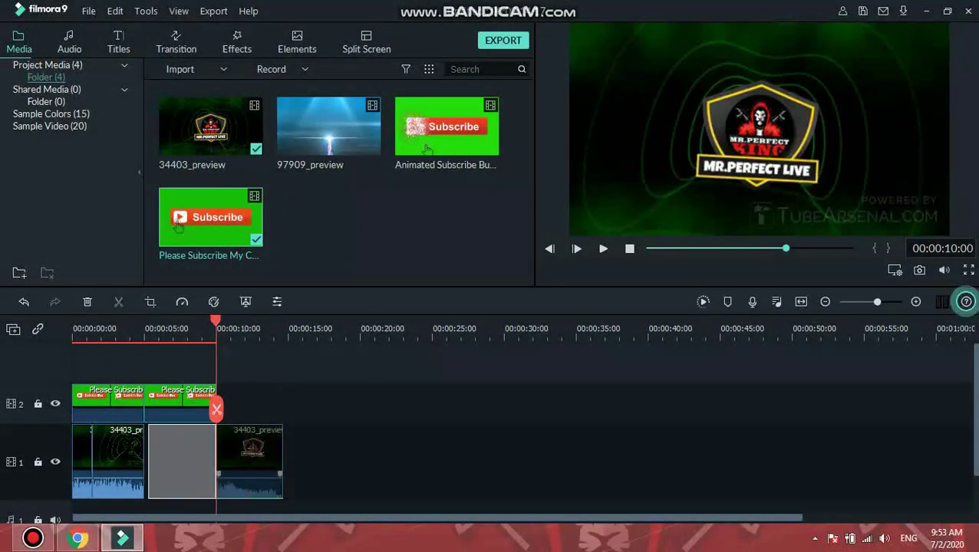
key("Delete")
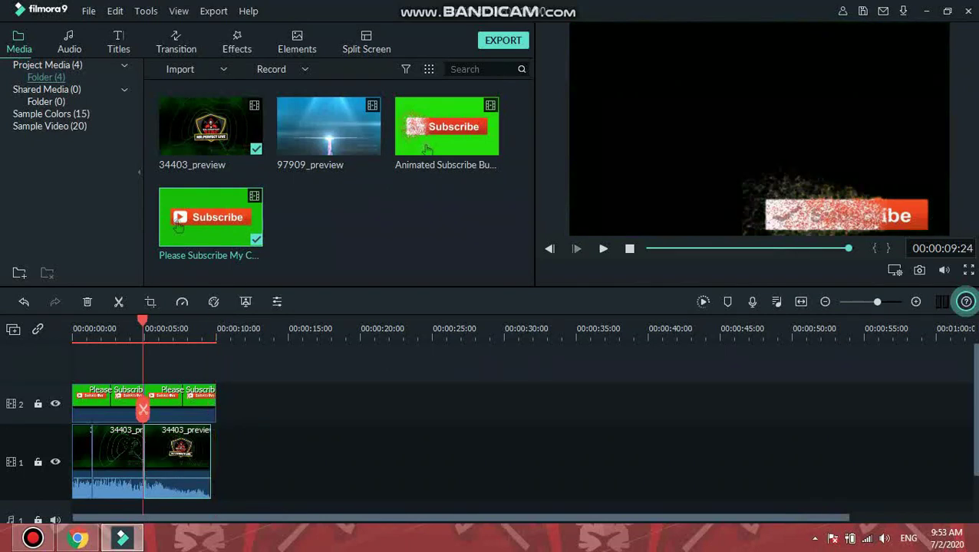
left_click(603, 248)
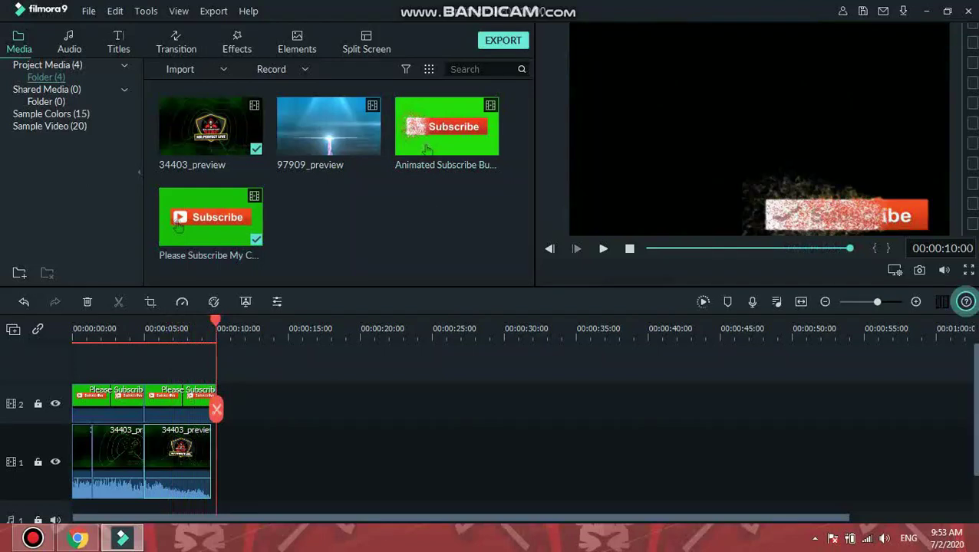
left_click(502, 40)
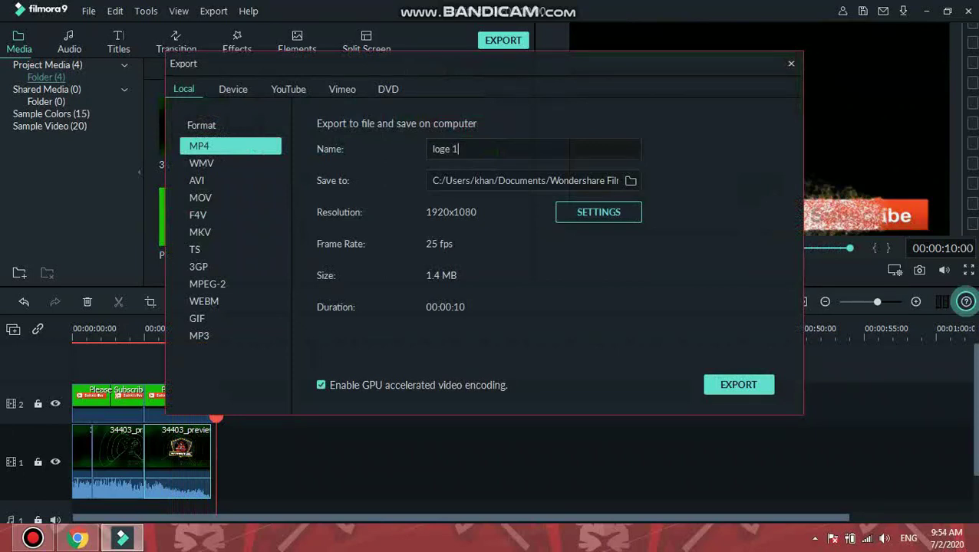
Confirm the name loge 1 and start the MP4 export.
key("Return")
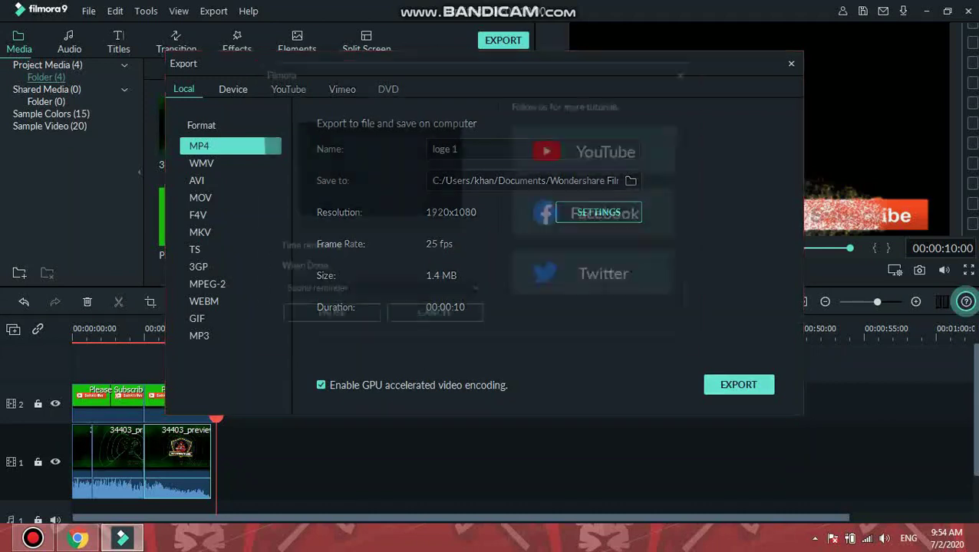
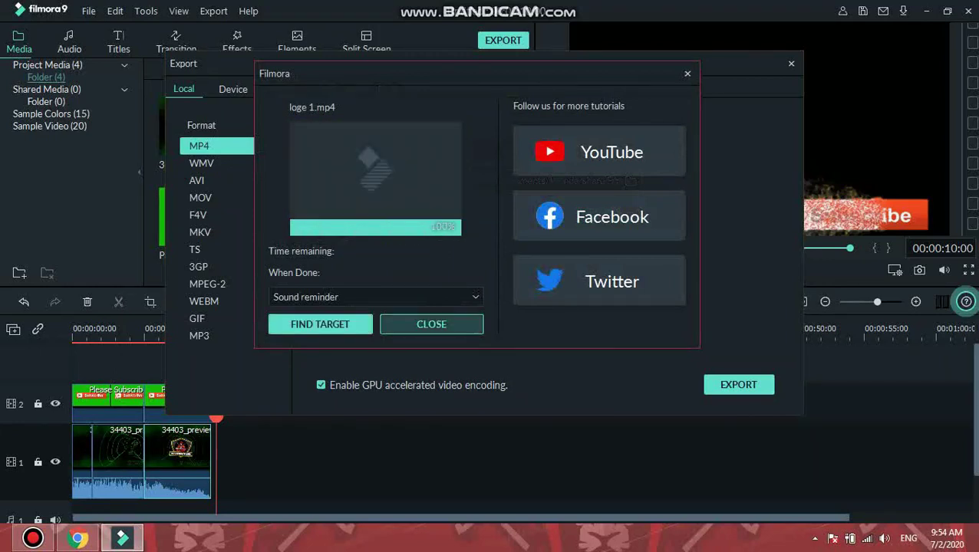
Dismiss the export-complete notice and play the exported loge 1 video.
left_click(431, 324)
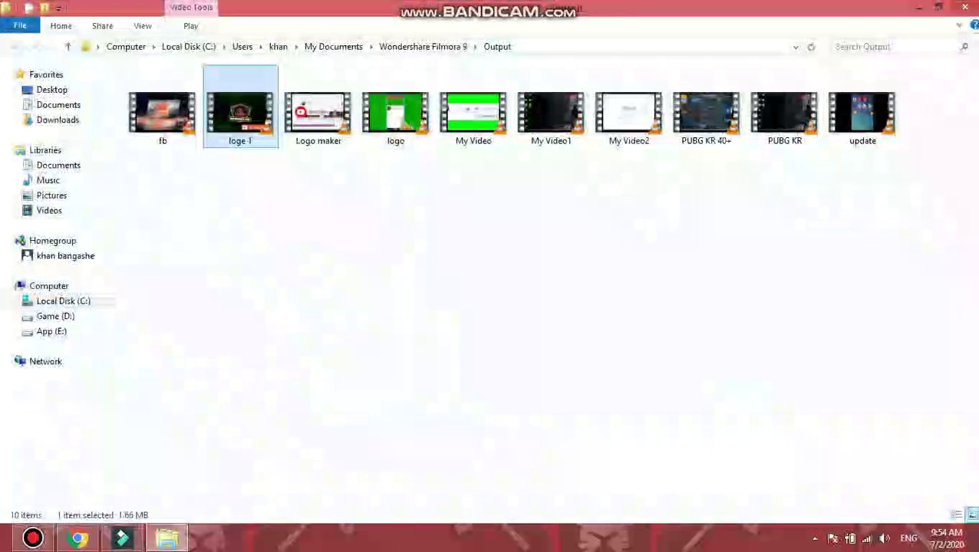
right_click(234, 132)
left_click(267, 143)
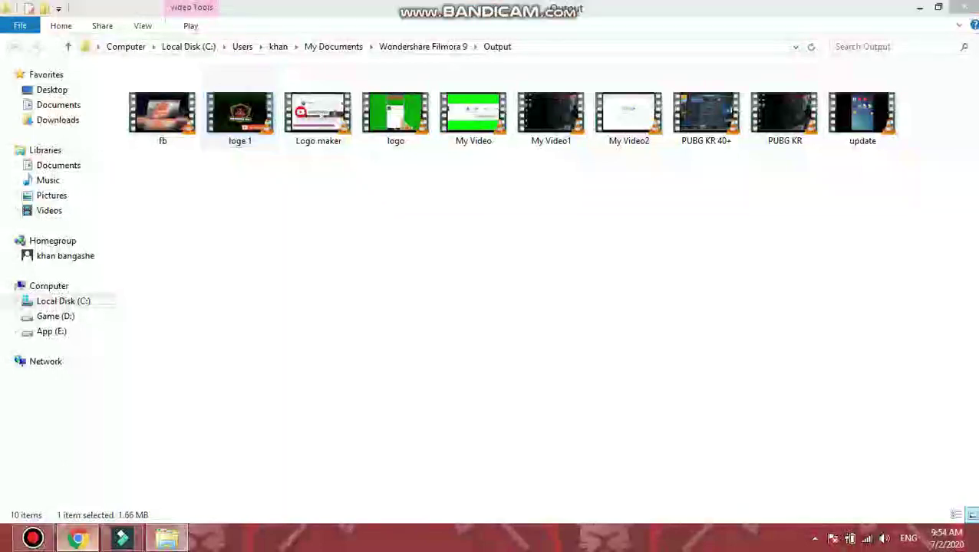
Return to the Filmora editor and close the export settings window.
left_click(77, 539)
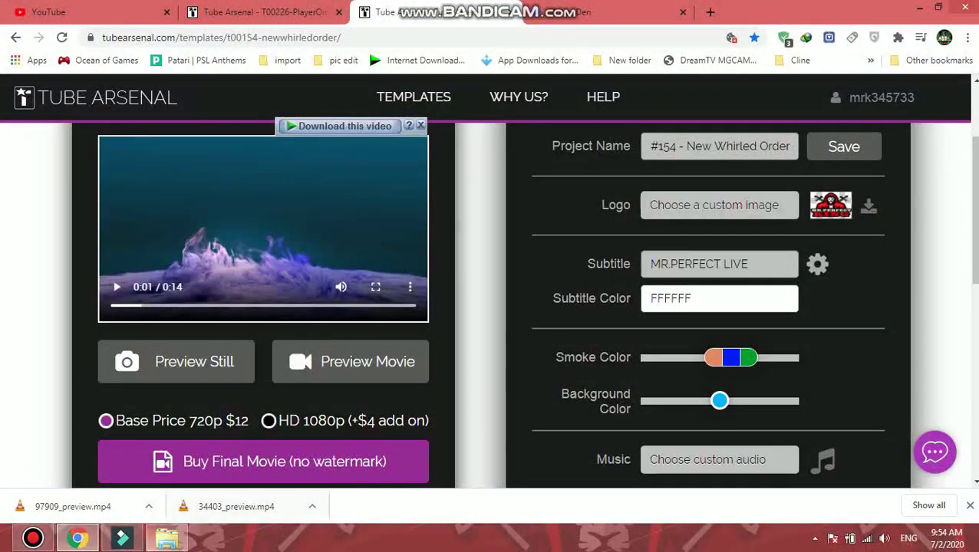
left_click(123, 539)
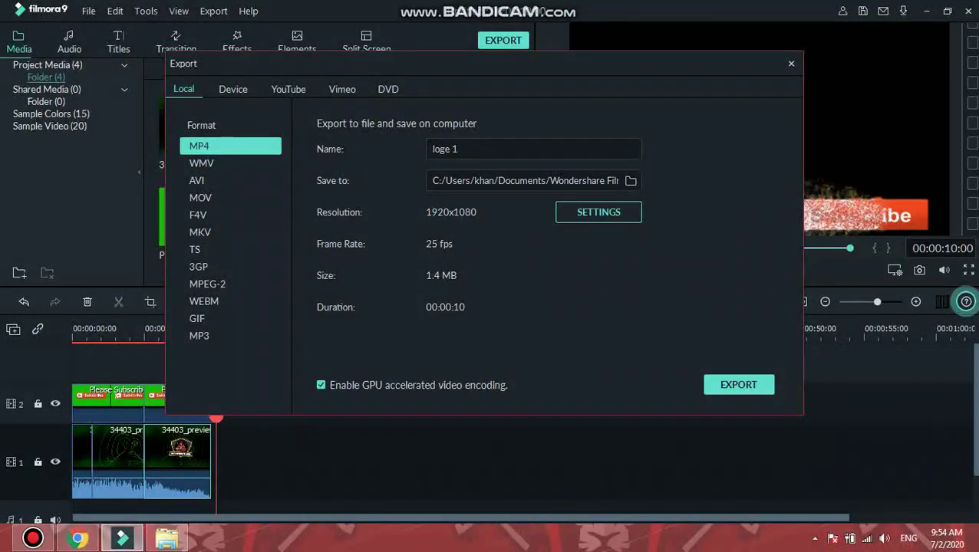
key("Escape")
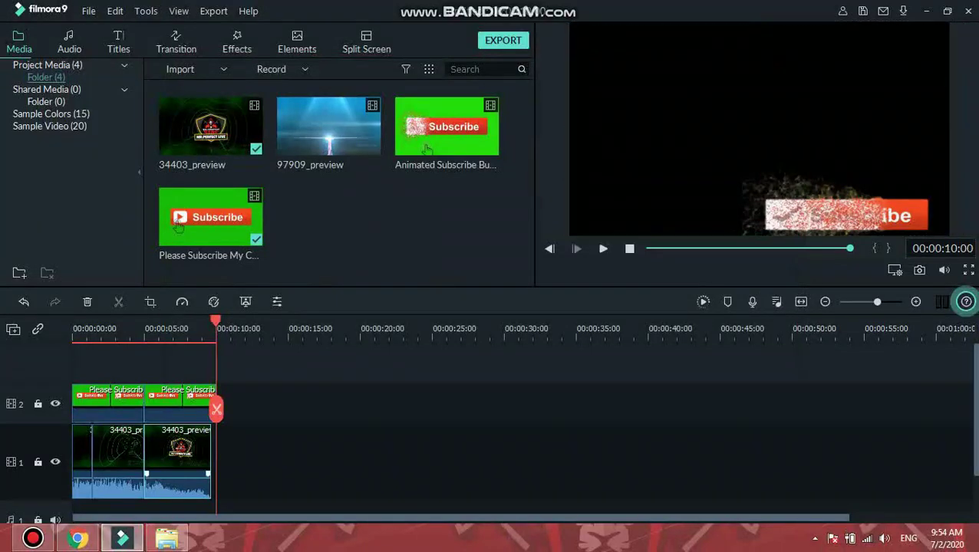
Clear the timeline, put 97909_preview on track 1, and keep the 1920x1080 25fps settings.
key("ctrl+z")
key("ctrl+z")
key("ctrl+z")
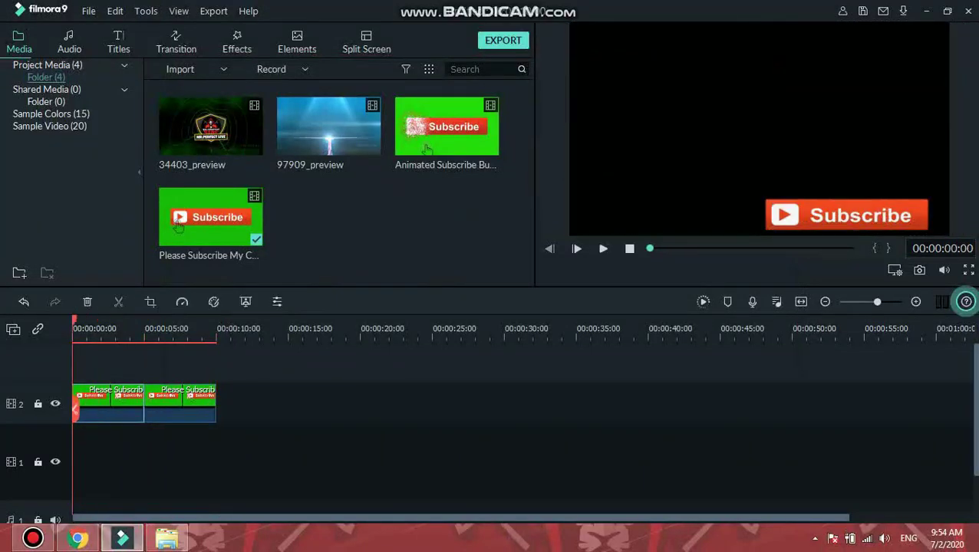
left_click_drag(328, 125, 174, 460)
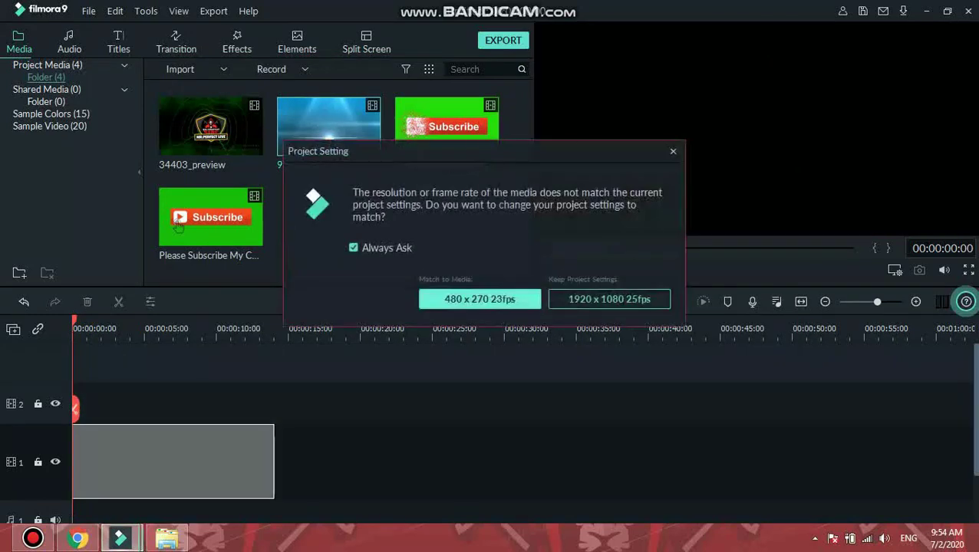
left_click(609, 299)
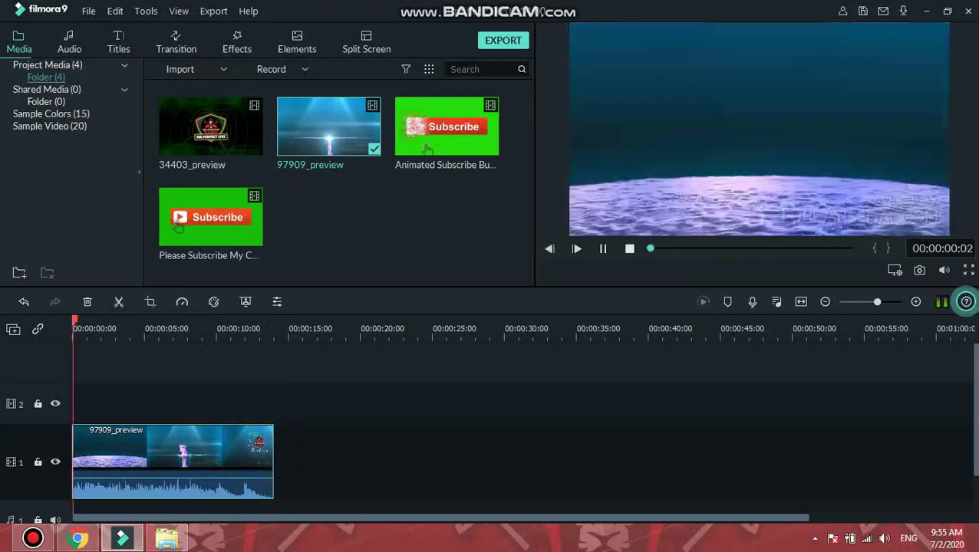
Import the maxresdefault (1) green-screen image and place it on track 2.
right_click(491, 244)
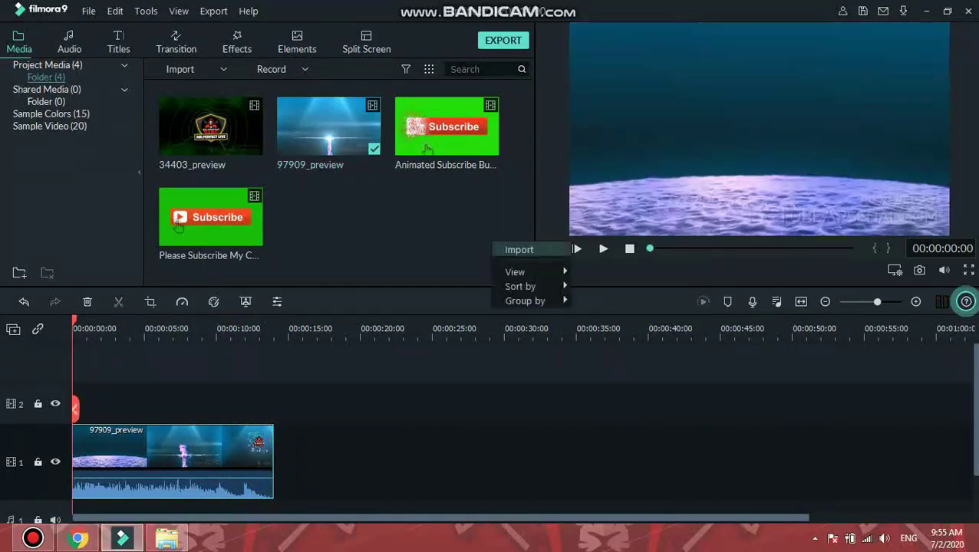
left_click(606, 247)
left_click(338, 279)
scroll(307, 176, "down", 3)
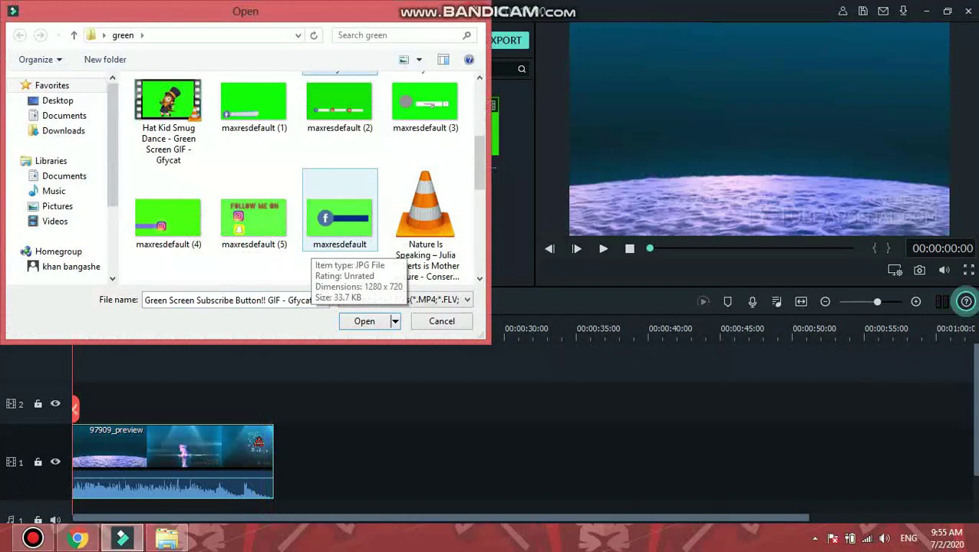
scroll(326, 246, "down", 2)
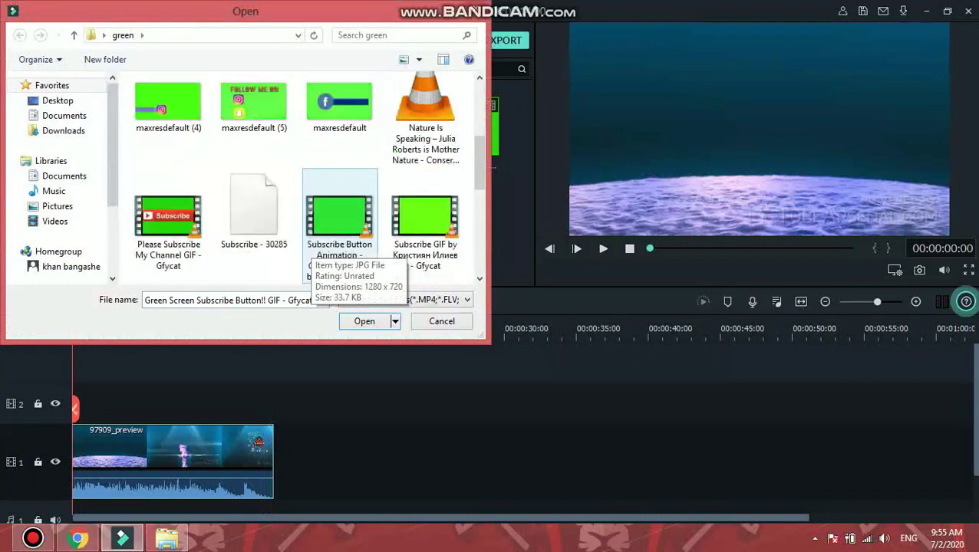
scroll(326, 245, "down", 3)
scroll(307, 176, "up", 3)
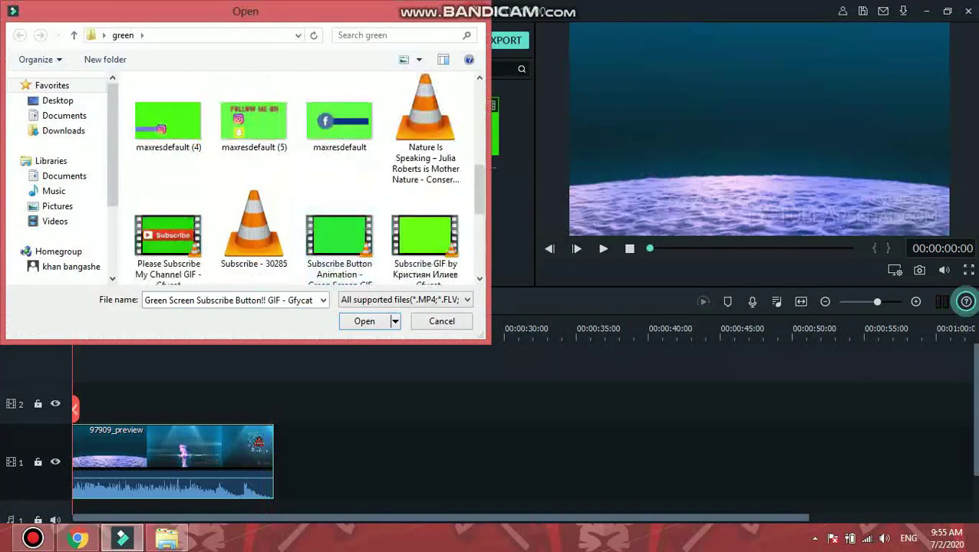
scroll(338, 192, "up", 1)
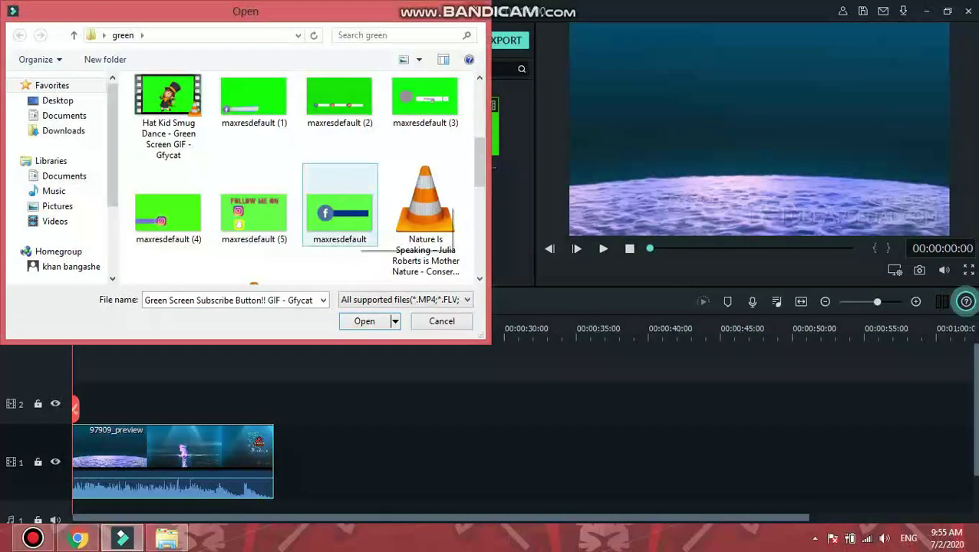
double_click(253, 100)
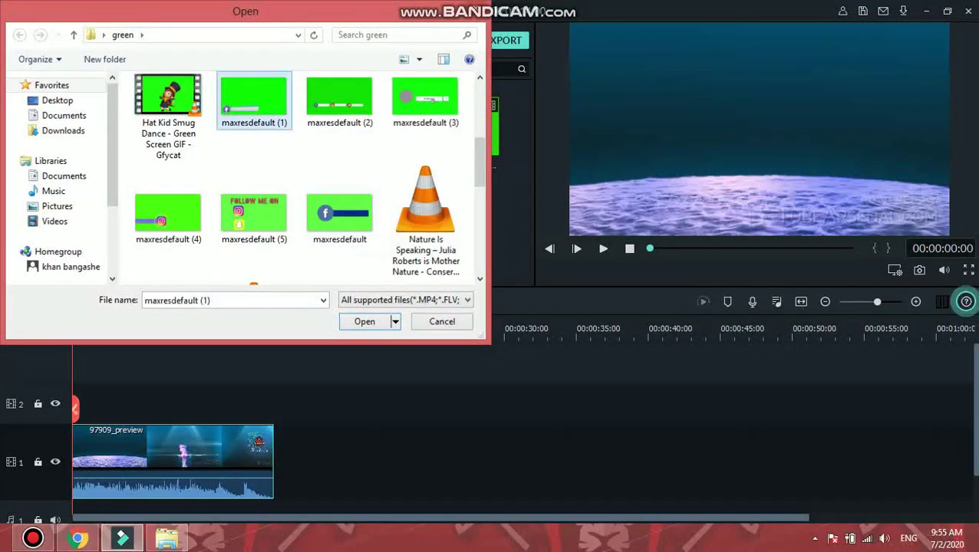
left_click_drag(329, 217, 133, 403)
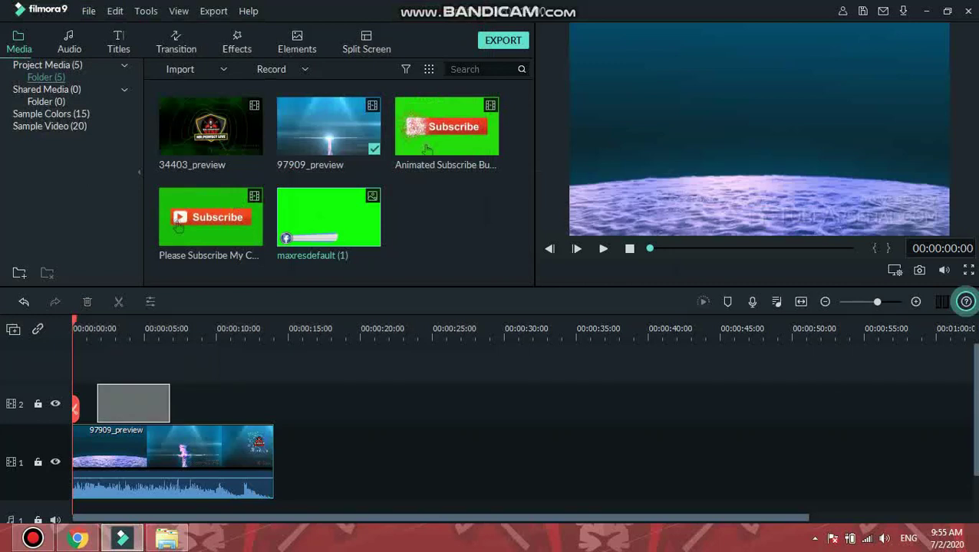
Chroma-key the green out of the overlay and shift the Facebook bar right in the frame.
double_click(108, 403)
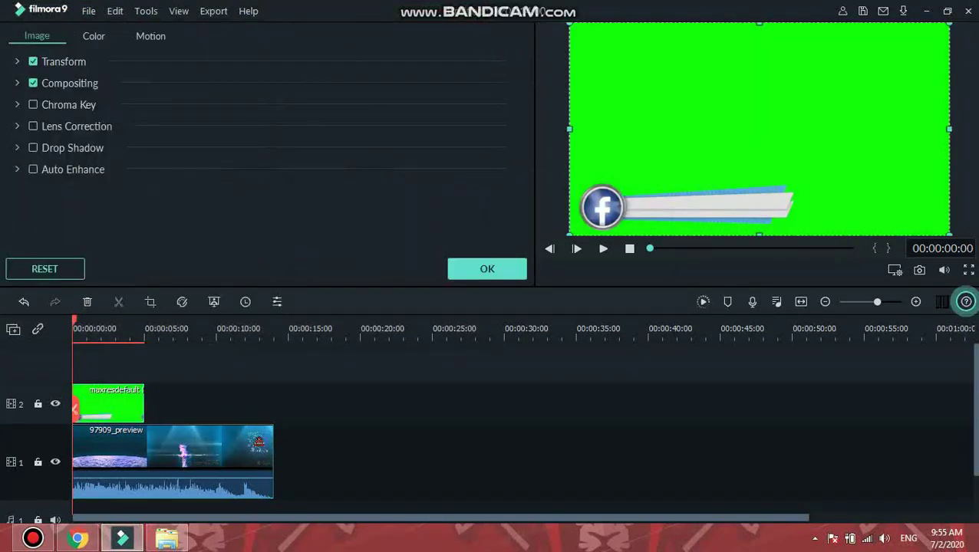
left_click(33, 104)
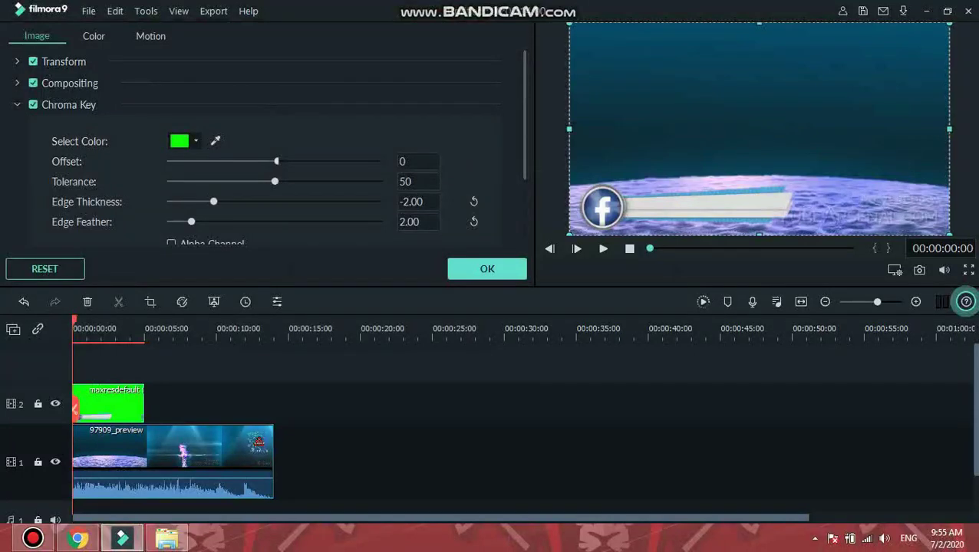
left_click(488, 268)
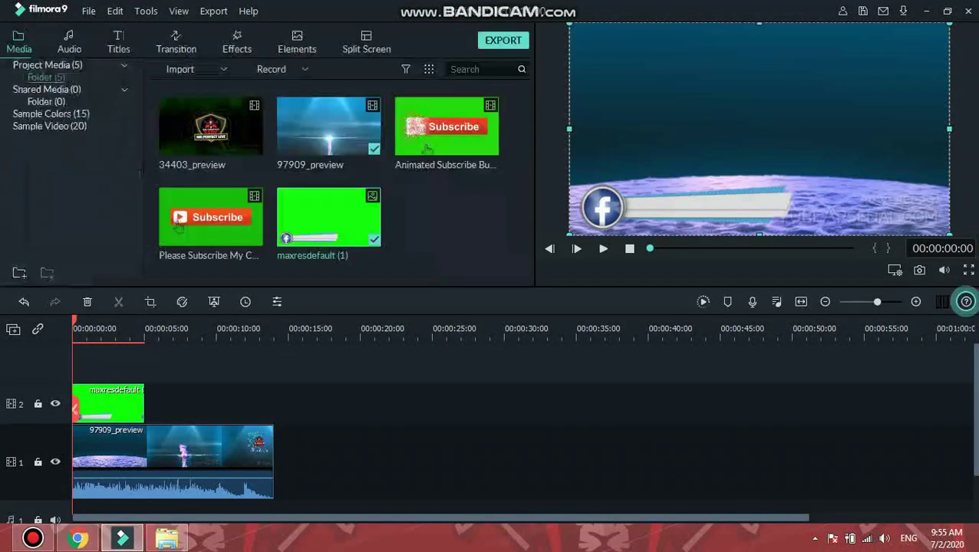
left_click_drag(602, 208, 732, 207)
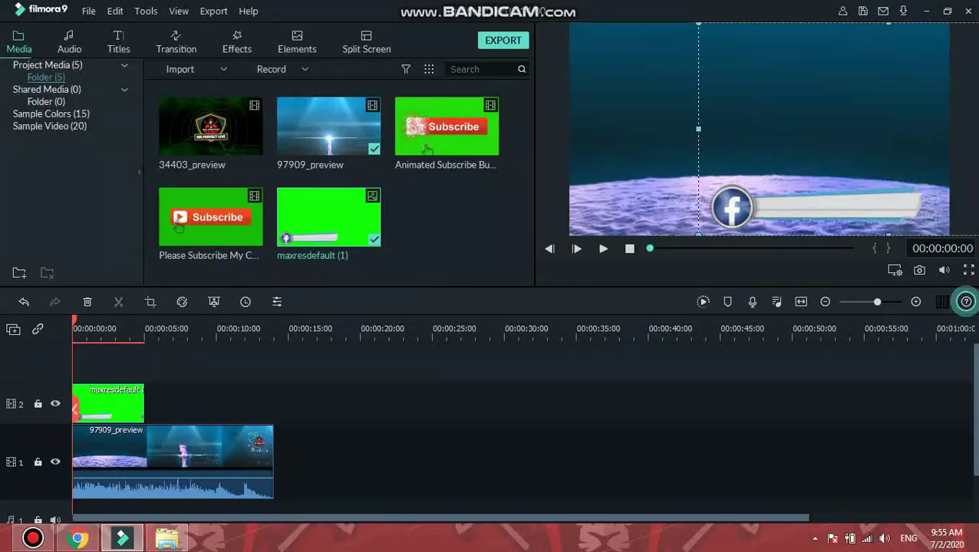
left_click_drag(731, 207, 689, 206)
left_click(576, 249)
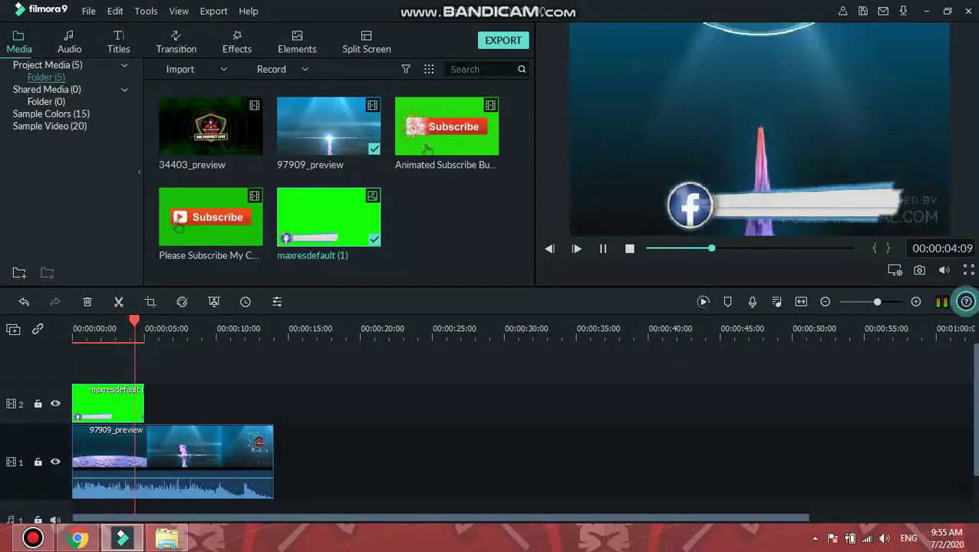
key("space")
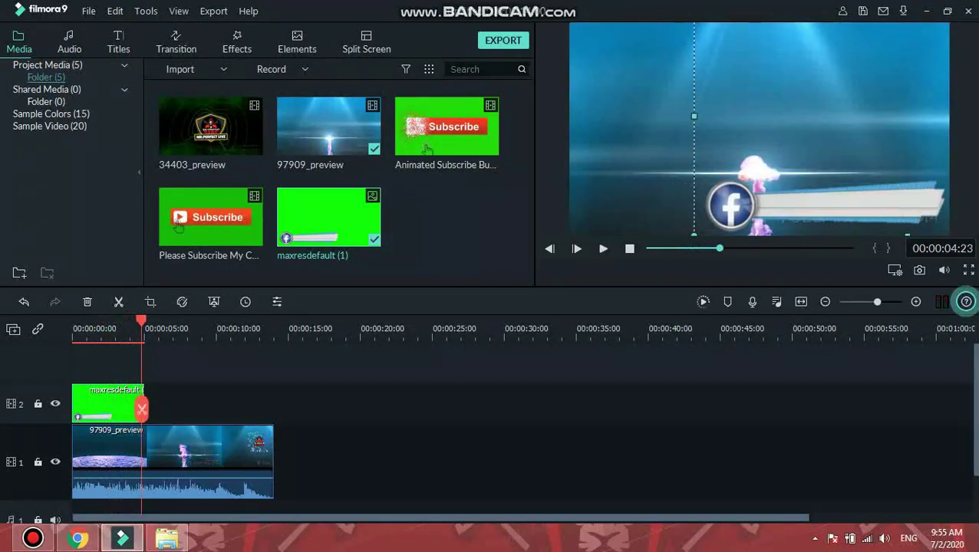
left_click(603, 248)
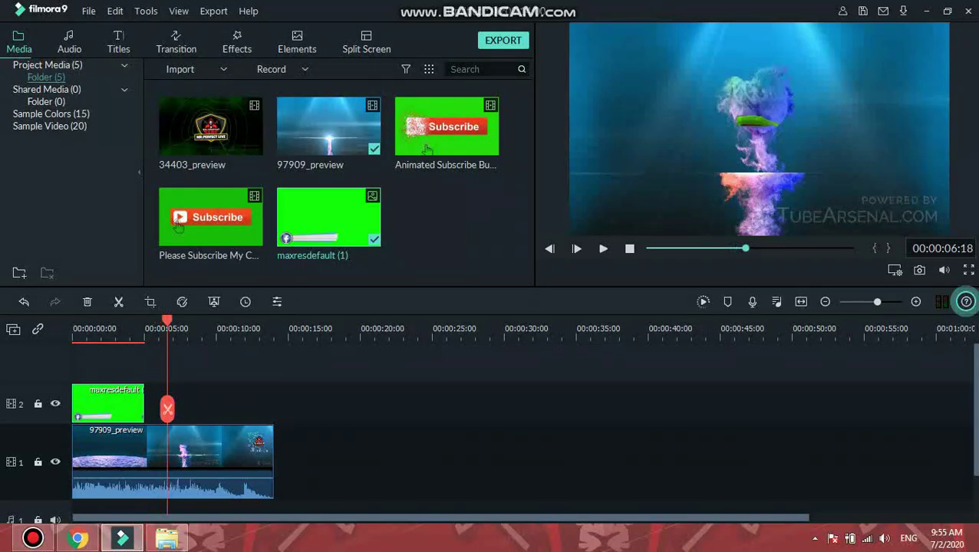
Stretch the overlay clip to about 13 seconds and play it back to check.
left_click_drag(144, 399, 273, 429)
left_click(603, 248)
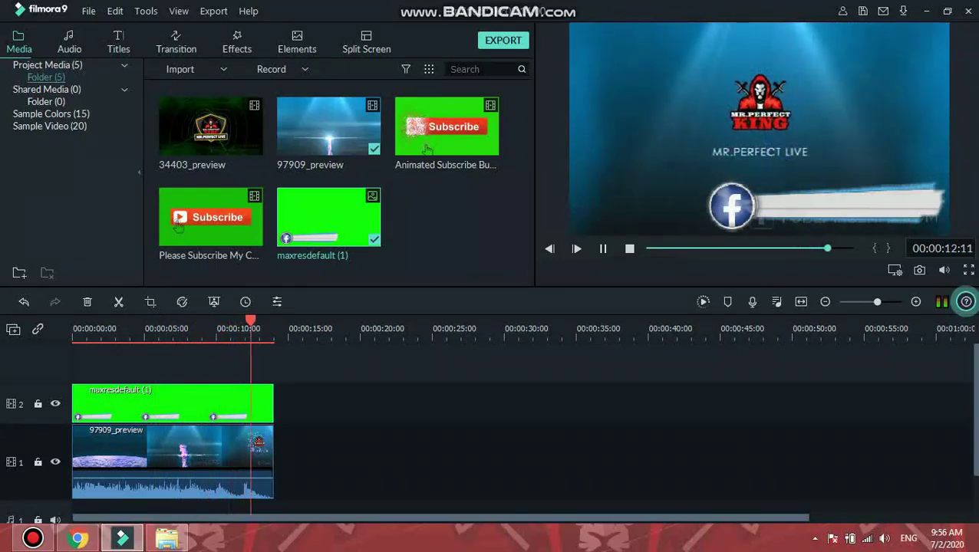
key("space")
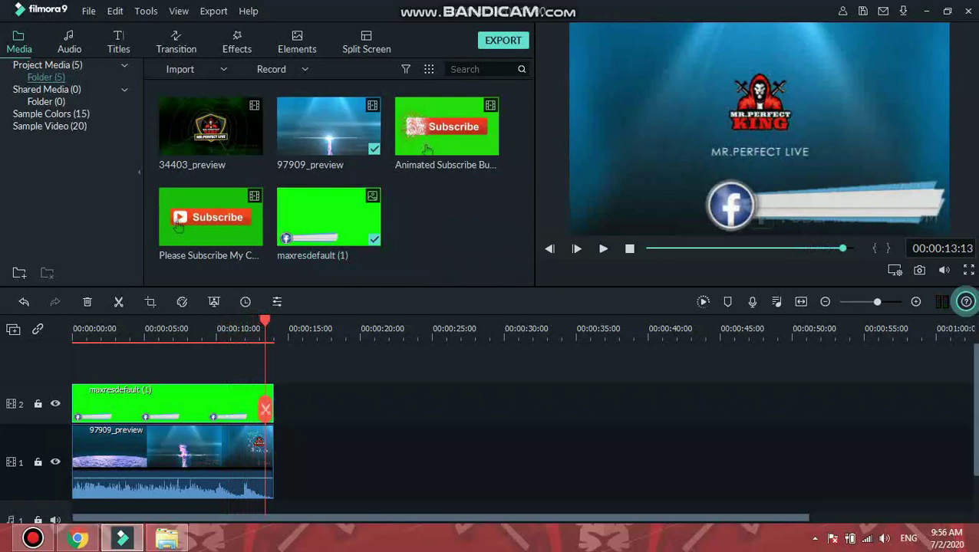
Browse to the Downloads png folder and pick the 10-2-subscribe-png-11 image.
double_click(475, 230)
key("alt+Up")
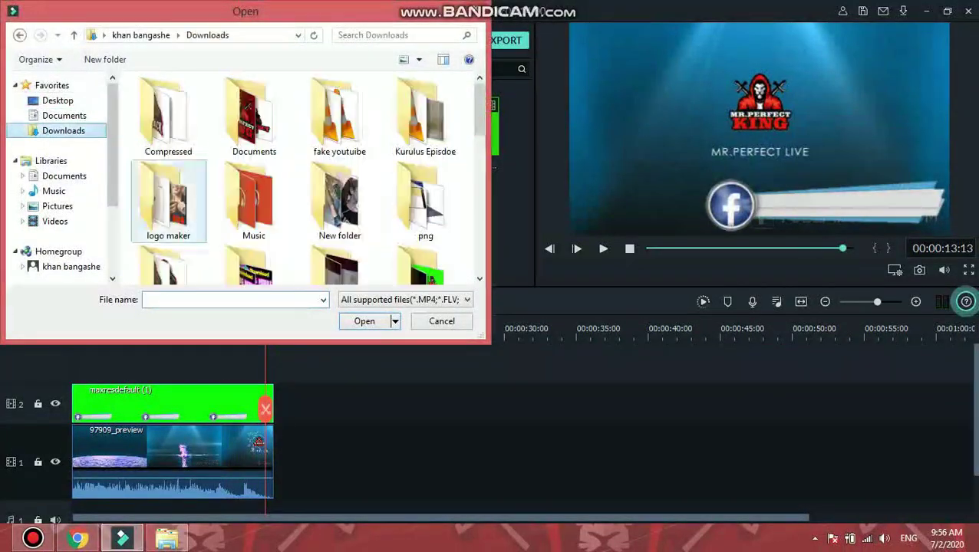
key("alt+Tab")
key("alt+Tab")
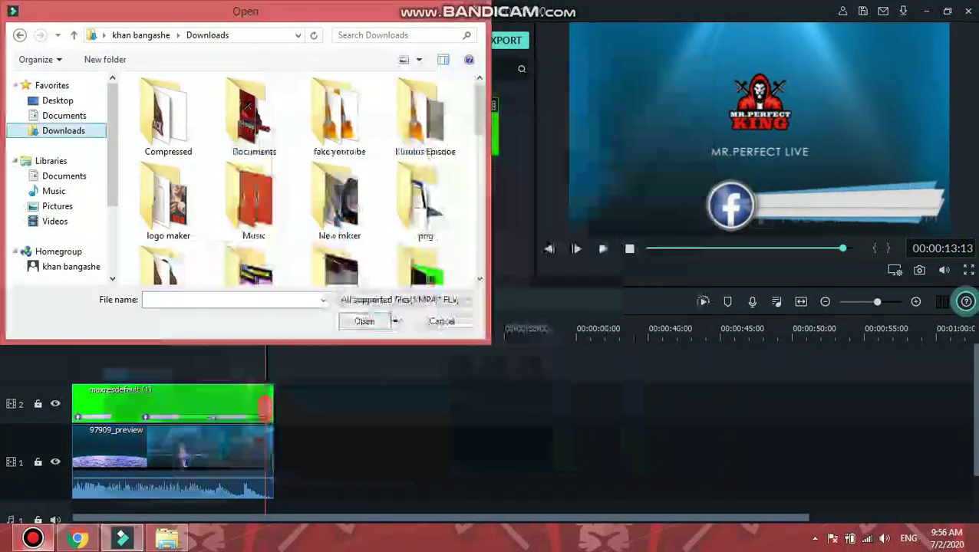
double_click(425, 204)
left_click(424, 203)
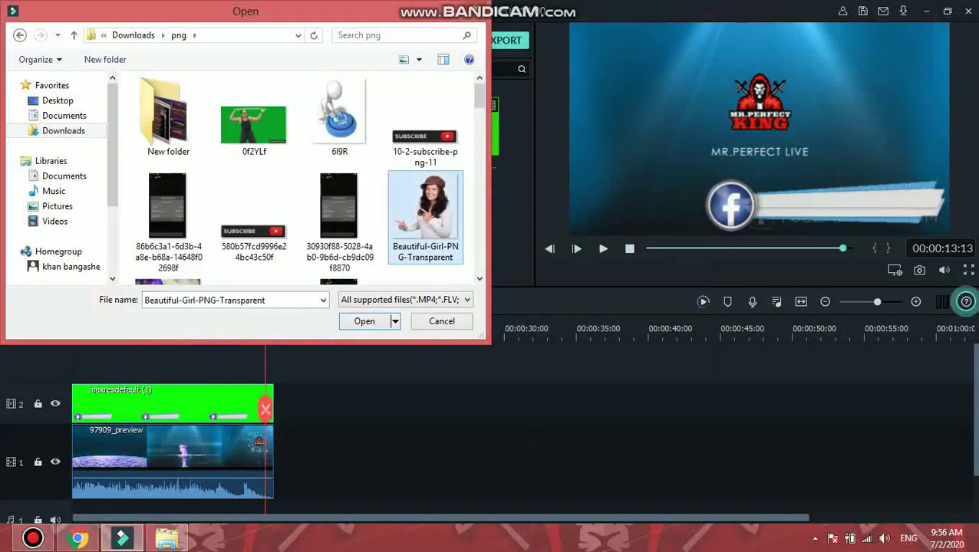
scroll(424, 222, "down", 1)
scroll(424, 222, "up", 2)
left_click(425, 123)
Add the pngkey.com subscribe button images to the selection and import them.
scroll(425, 138, "down", 3)
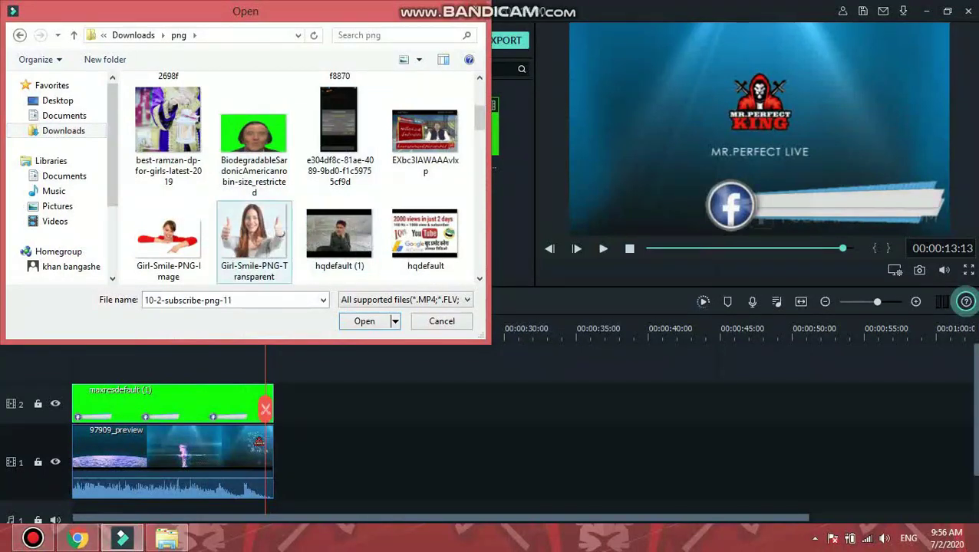
left_click(253, 238, "ctrl")
scroll(254, 238, "down", 6)
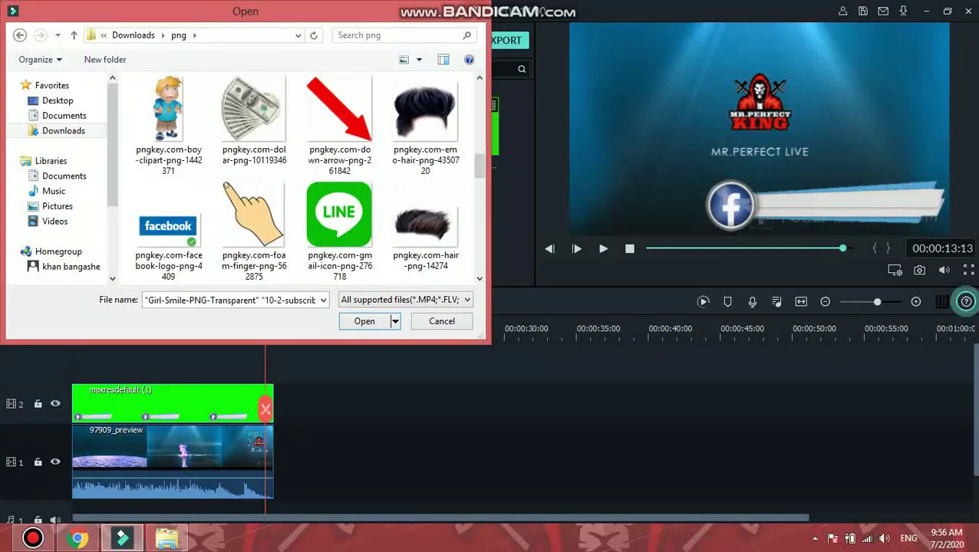
scroll(300, 177, "down", 1)
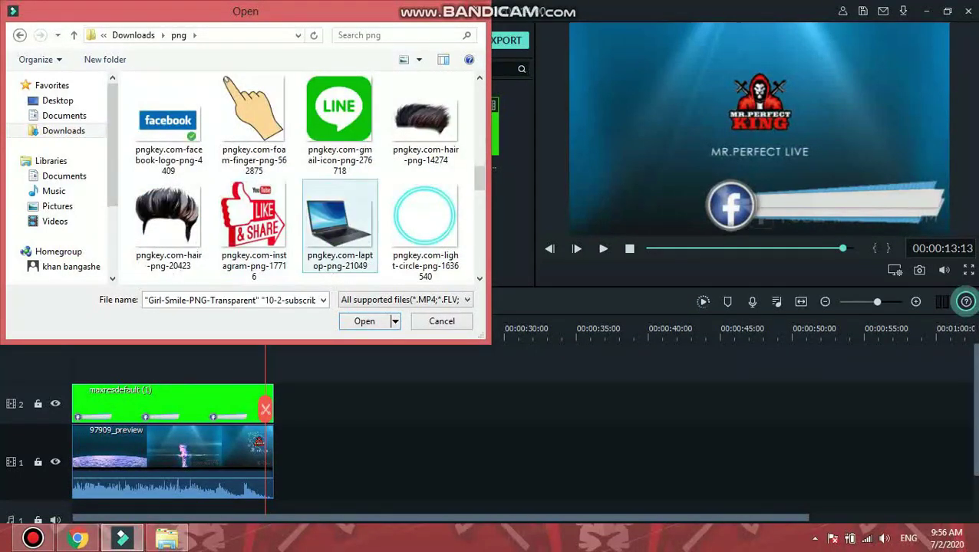
scroll(337, 214, "down", 1)
scroll(337, 215, "down", 1)
left_click(422, 234, "ctrl")
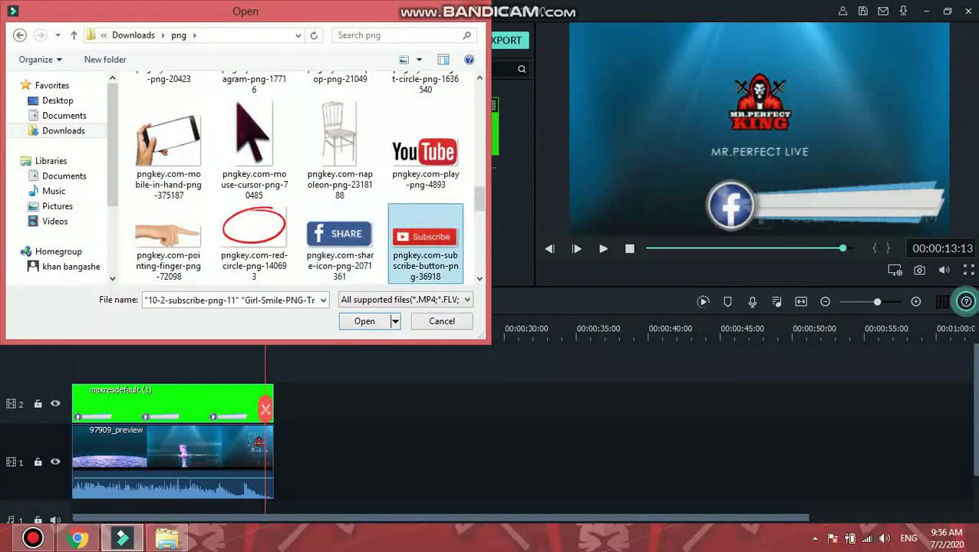
left_click(426, 242)
scroll(340, 246, "down", 1)
left_click(253, 234, "ctrl")
scroll(253, 234, "down", 1)
left_click(444, 239, "ctrl")
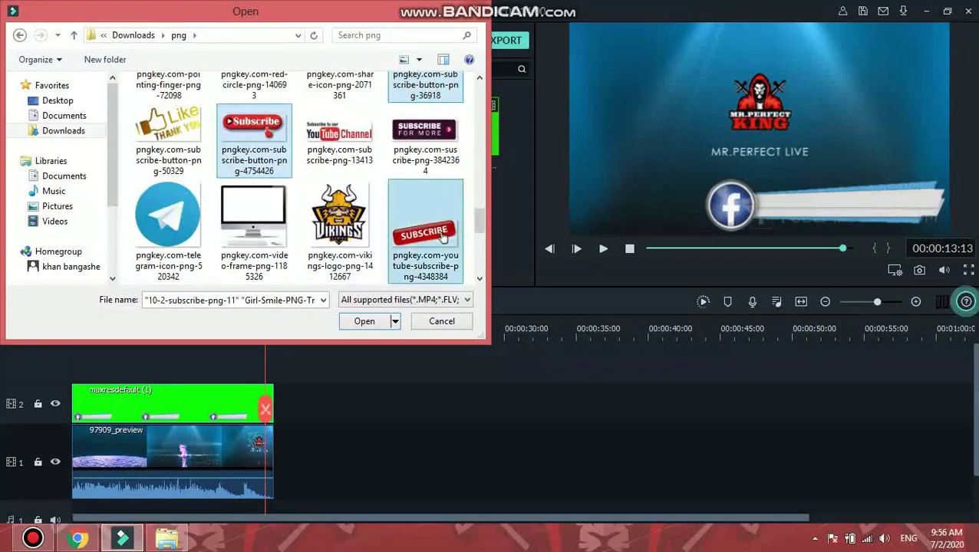
left_click(444, 239)
scroll(444, 239, "down", 5)
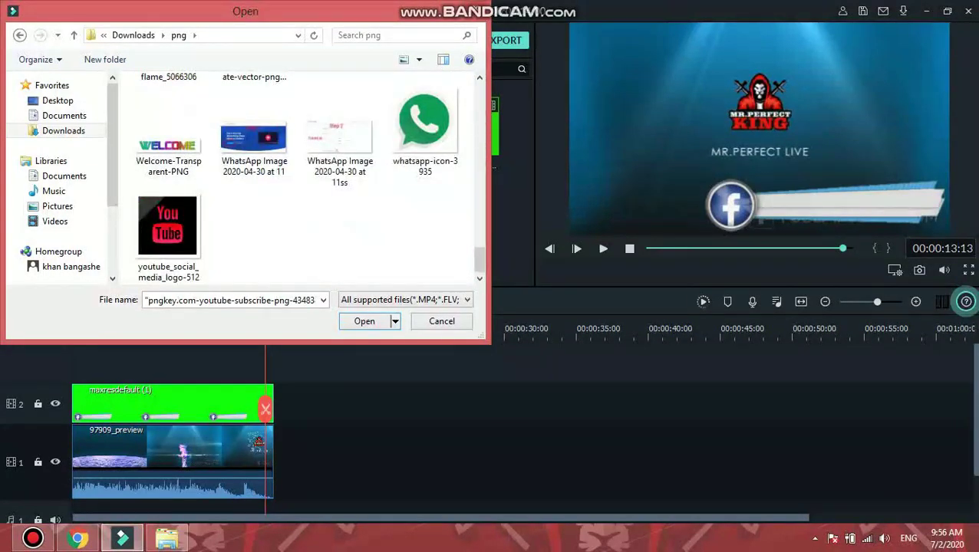
key("Return")
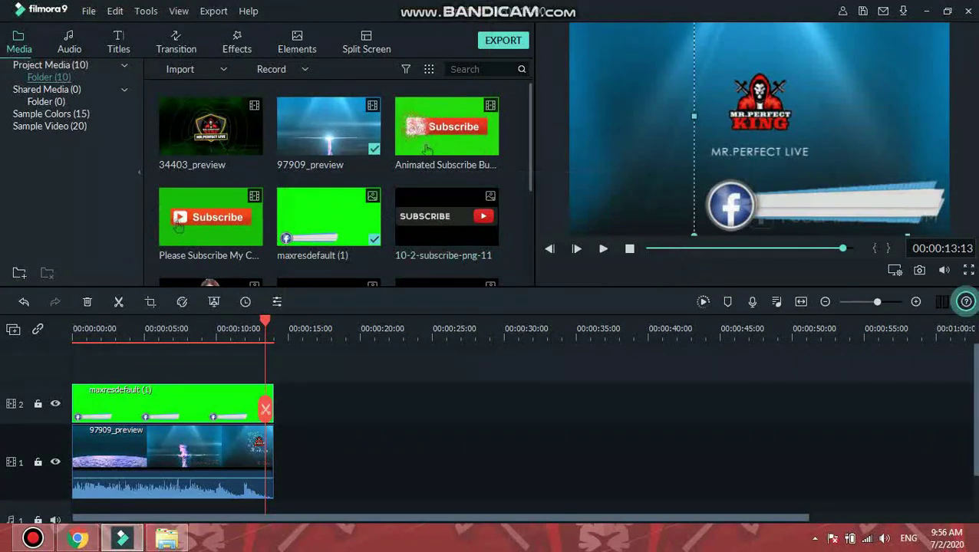
Replace the track-2 clip with 10-2-subscribe-png-11, shrunk into the lower-right corner.
key("Delete")
left_click_drag(446, 216, 175, 403)
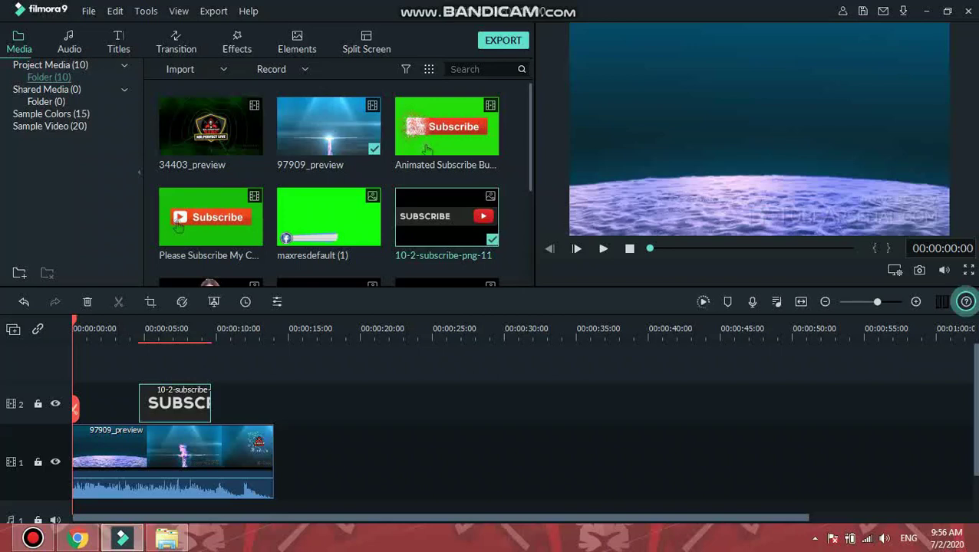
left_click_drag(74, 408, 155, 409)
left_click_drag(569, 92, 743, 127)
left_click_drag(843, 146, 862, 215)
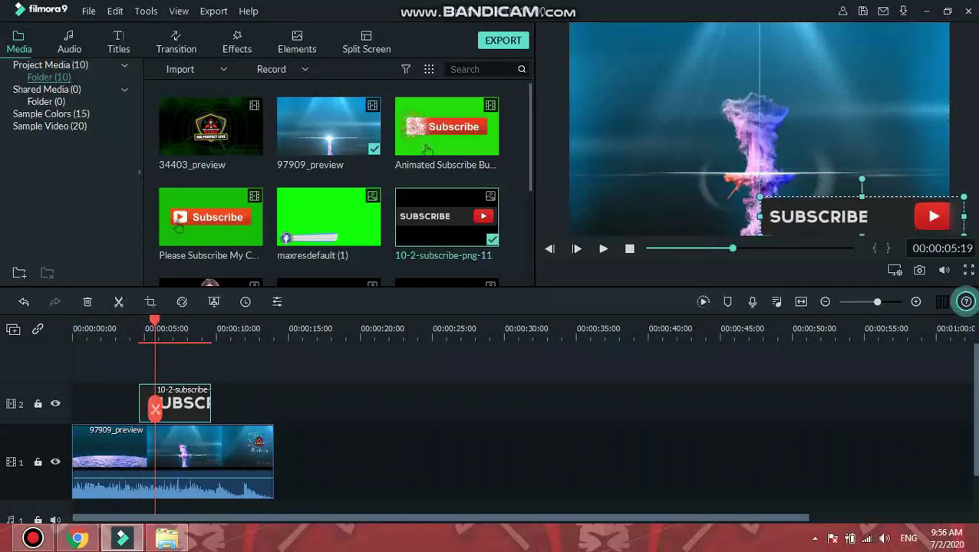
Split the background video at the playhead, lengthen the overlay, and replay the intro.
left_click(660, 191)
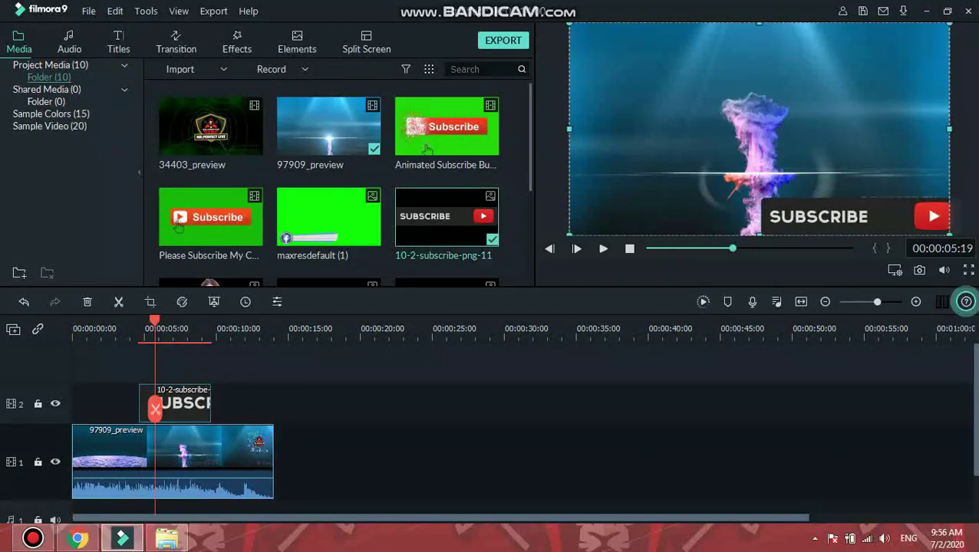
left_click(155, 408)
left_click_drag(211, 403, 274, 403)
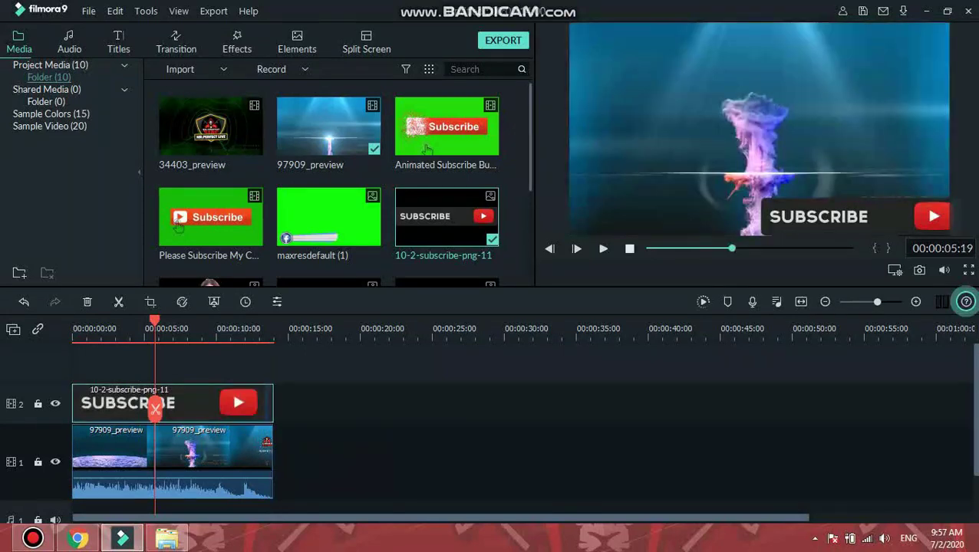
left_click(629, 249)
left_click(603, 248)
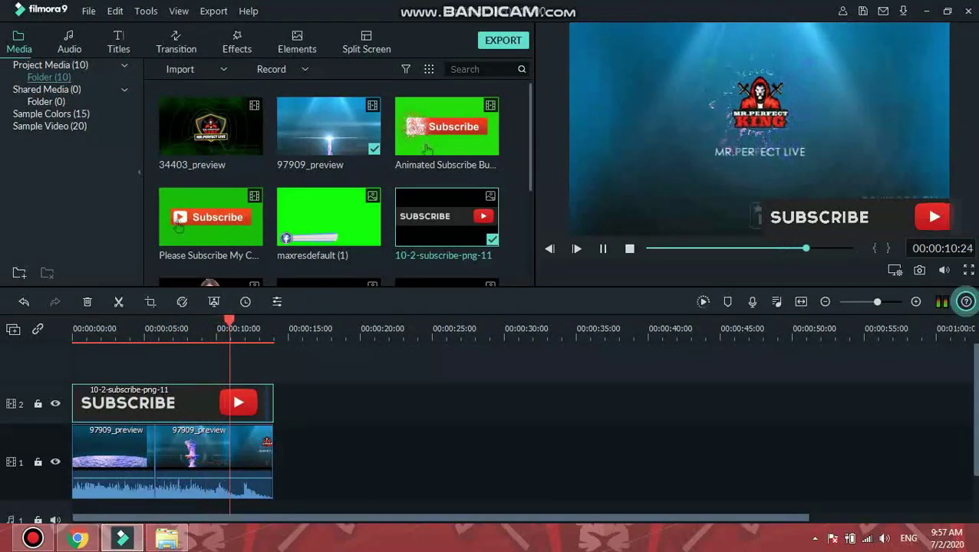
left_click(231, 406)
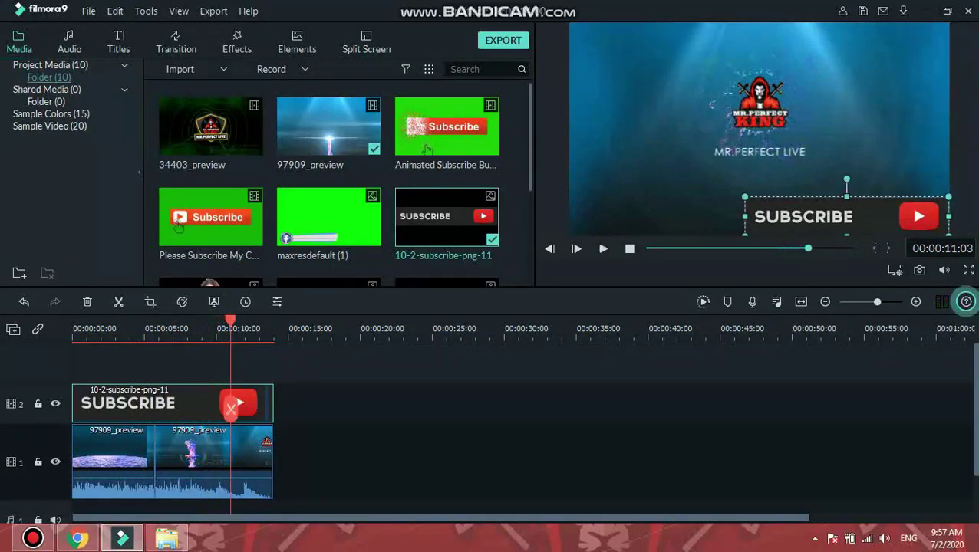
Apply auto colour enhancement to the SUBSCRIBE overlay in its clip settings.
double_click(231, 407)
left_click(150, 35)
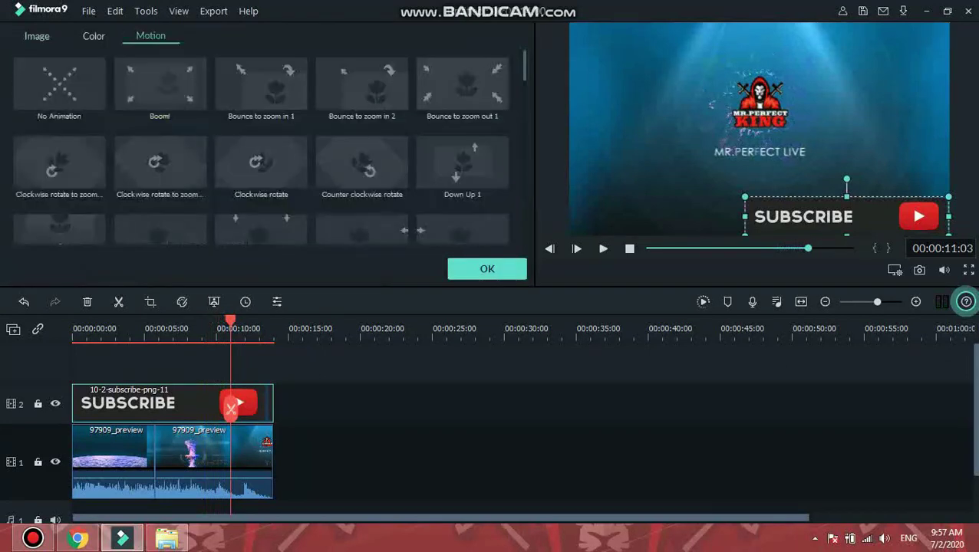
left_click(487, 268)
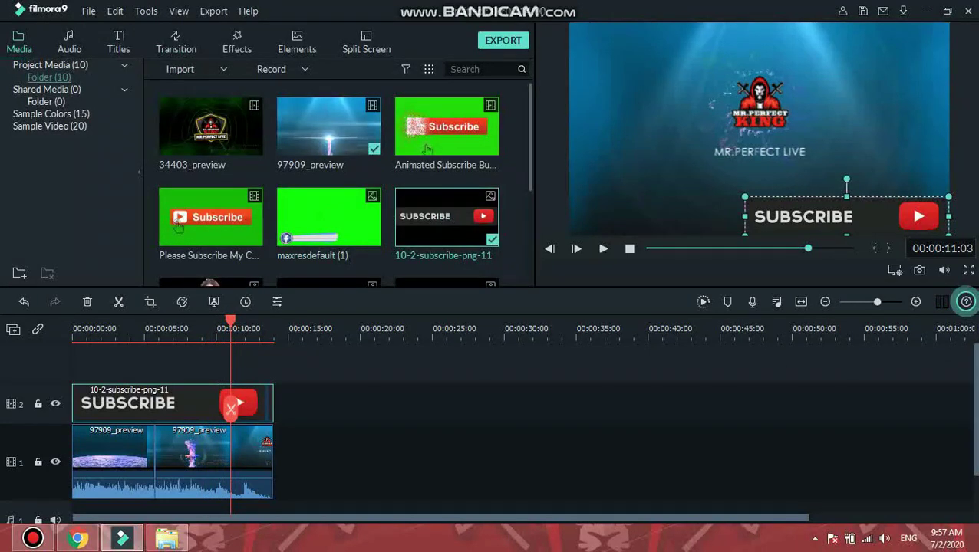
double_click(231, 407)
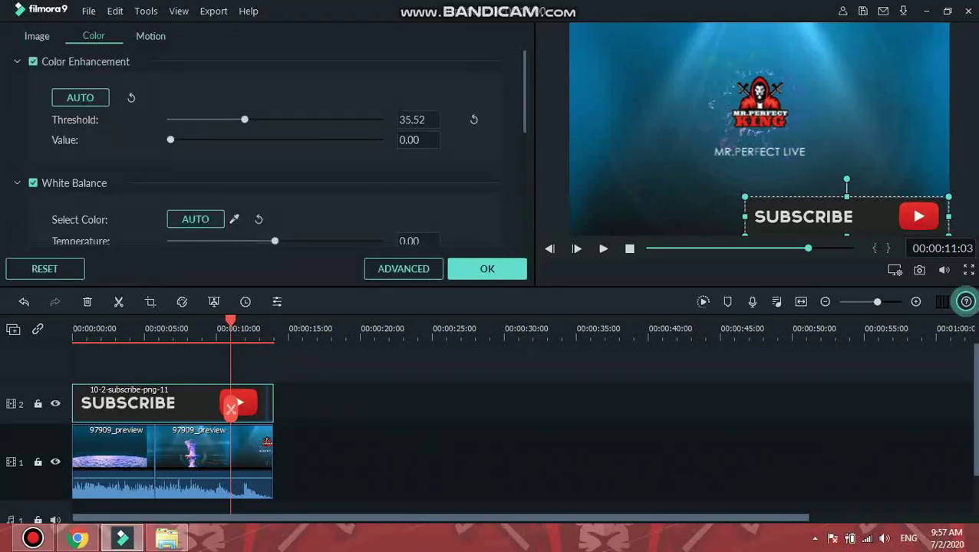
left_click_drag(240, 140, 170, 139)
left_click_drag(357, 140, 170, 140)
left_click(80, 97)
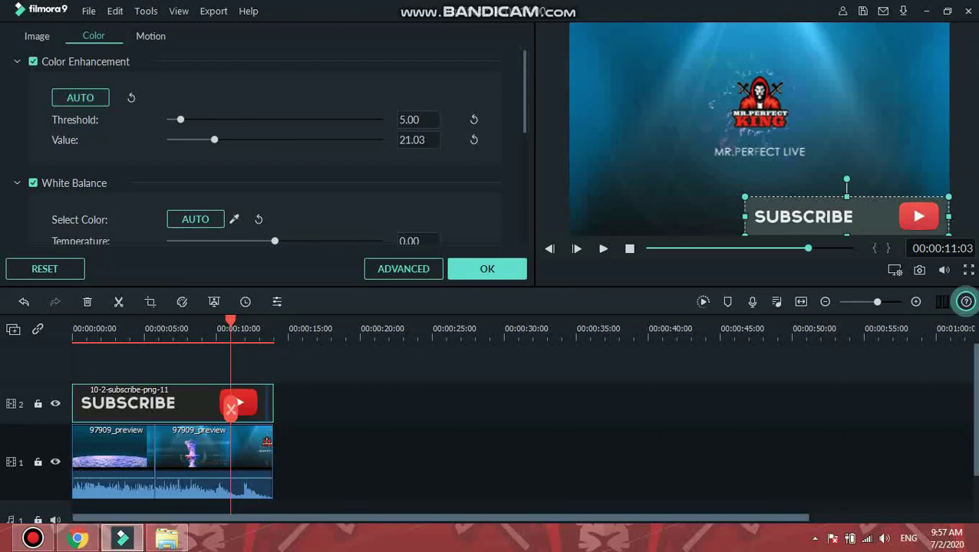
Raise the overlay's contrast to 100, apply the colour changes, and replay the intro.
left_click_drag(214, 139, 170, 140)
scroll(268, 154, "down", 5)
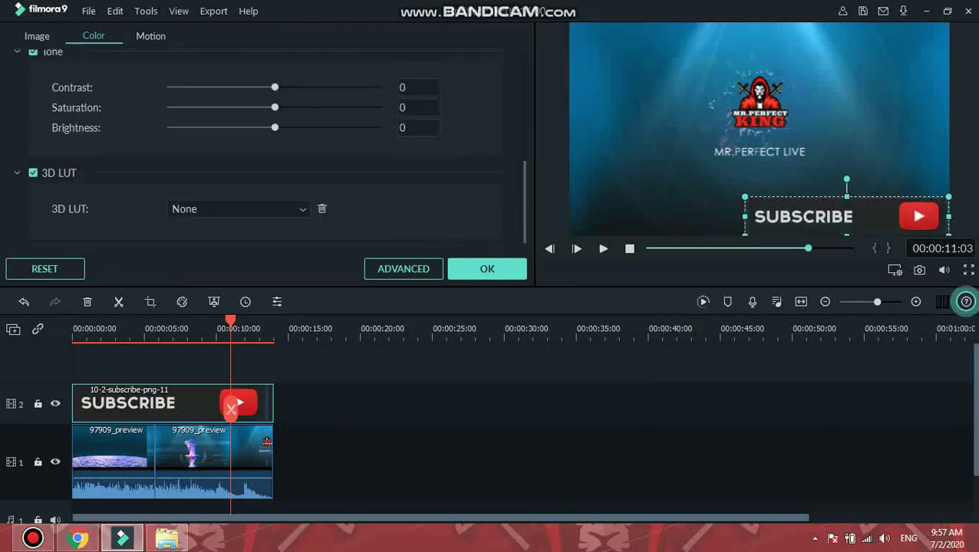
left_click_drag(332, 88, 379, 88)
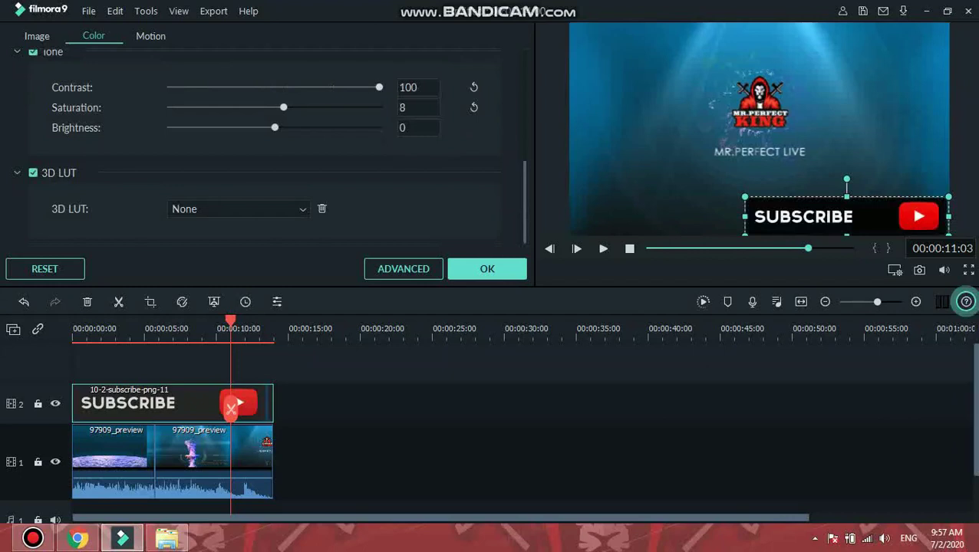
left_click_drag(316, 88, 379, 88)
left_click(487, 268)
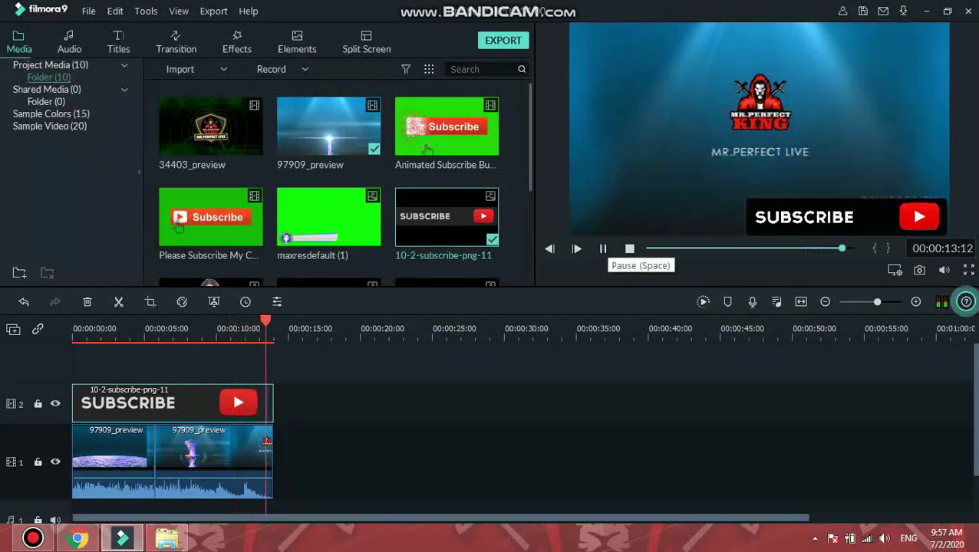
left_click(603, 249)
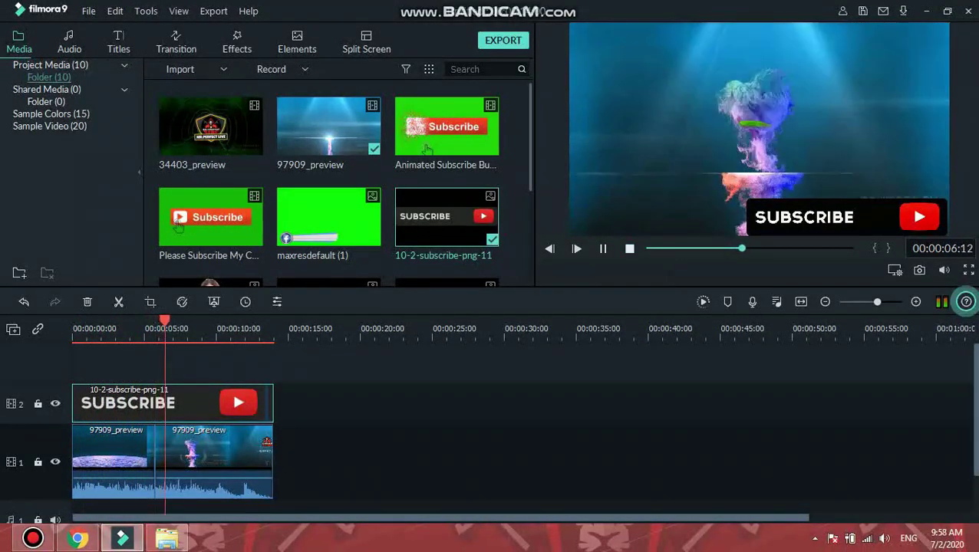
Remove the SUBSCRIBE clip and put the red pngkey.com-youtube-subscribe-png-4348384 button on track 2.
left_click(629, 249)
key("Delete")
scroll(337, 185, "down", 3)
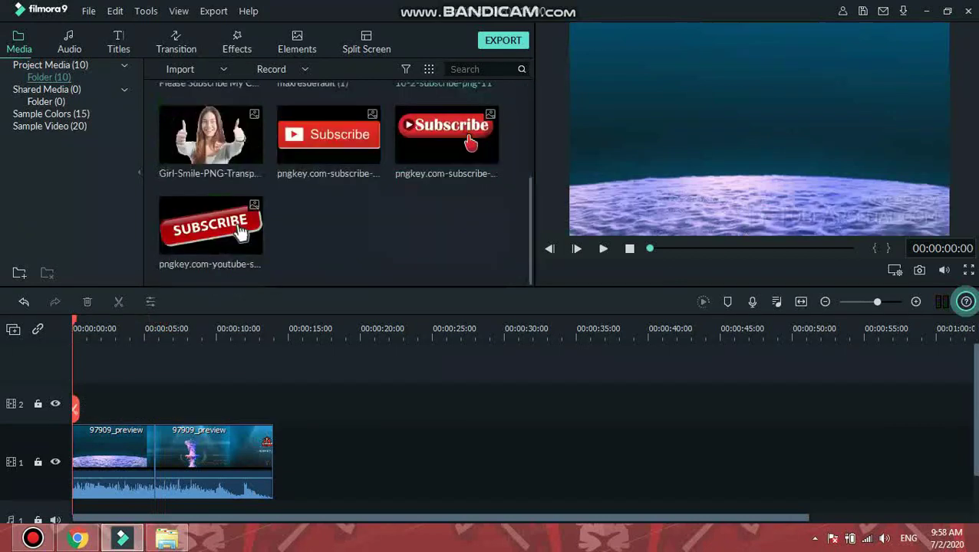
key("Escape")
left_click_drag(210, 227, 191, 404)
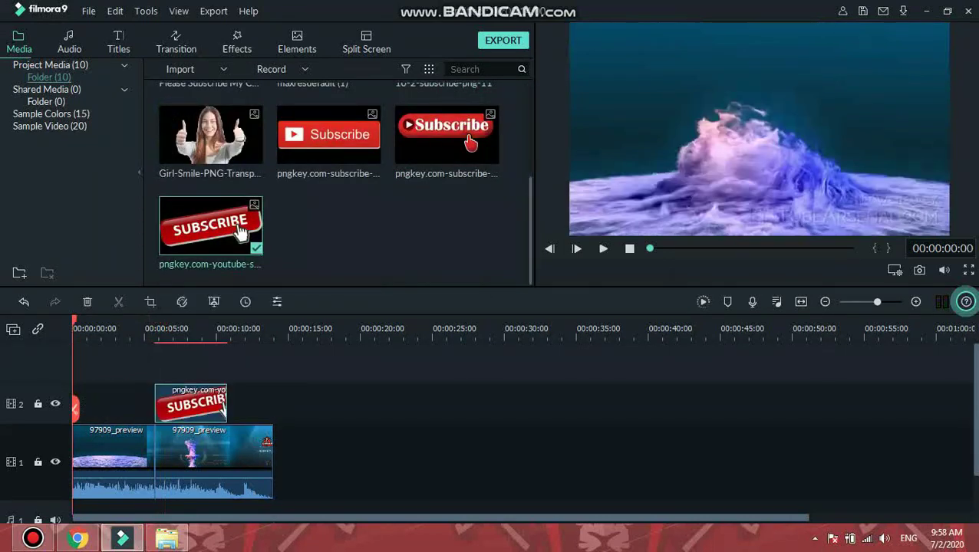
Shrink the red button into the lower-right corner from about five seconds.
left_click_drag(74, 409, 162, 408)
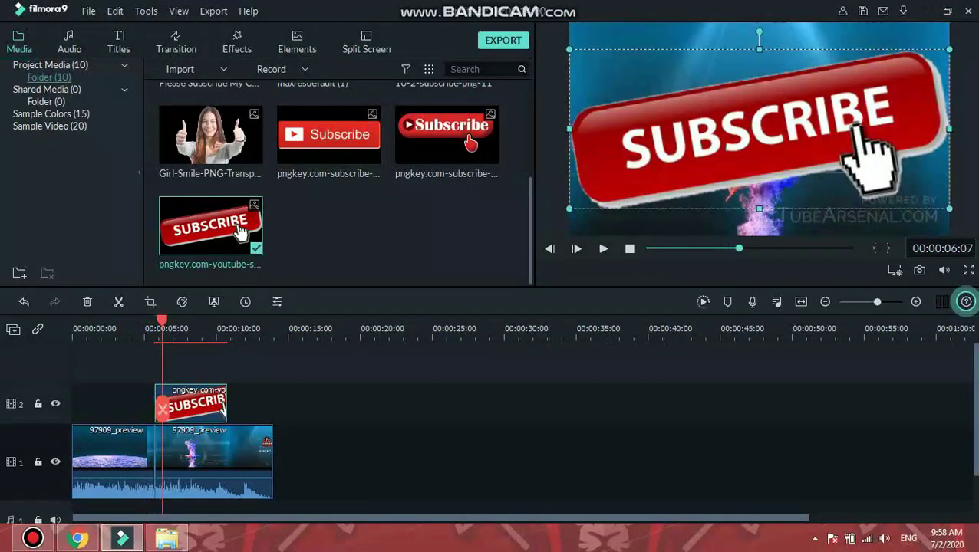
left_click_drag(569, 49, 759, 145)
left_click_drag(854, 185, 854, 214)
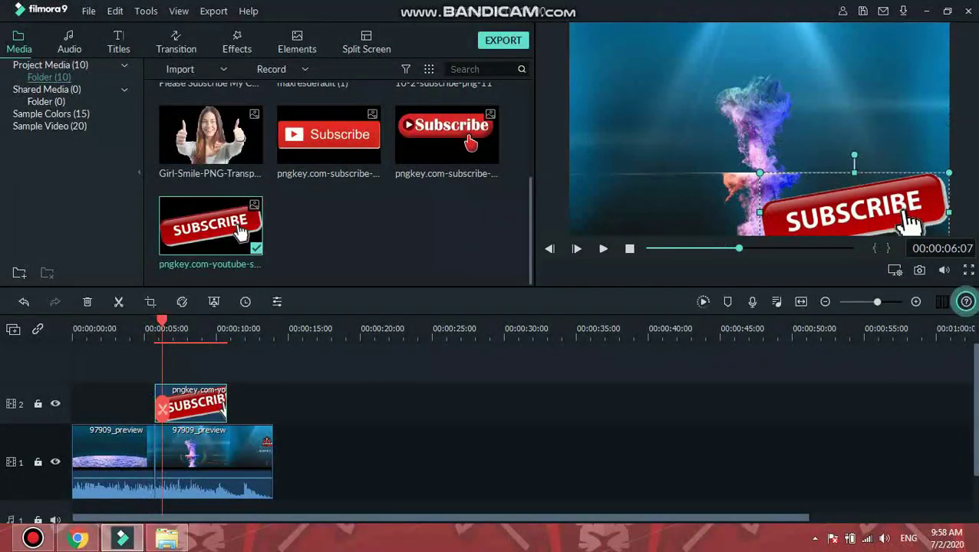
double_click(224, 415)
Apply the Boom! motion preset to the red SUBSCRIBE clip and preview the intro.
left_click(150, 36)
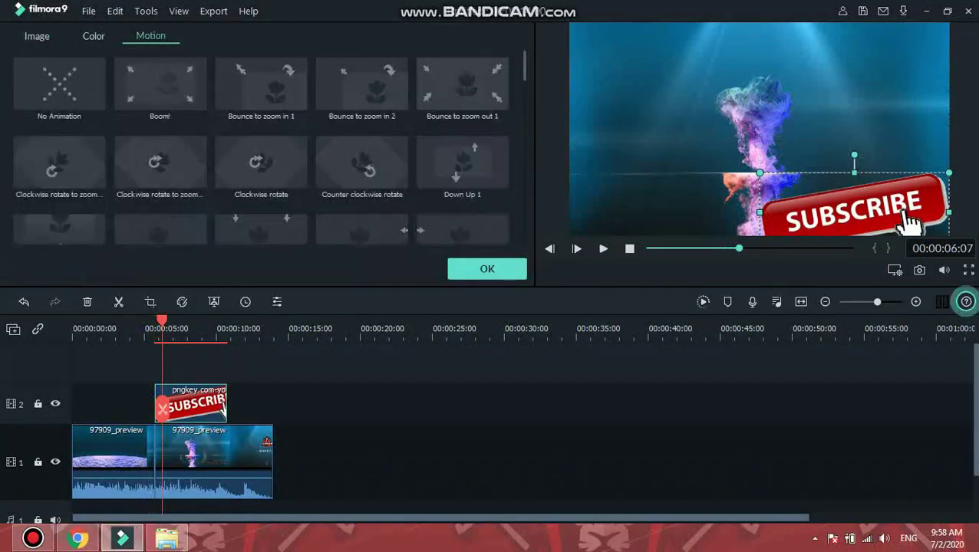
left_click(160, 84)
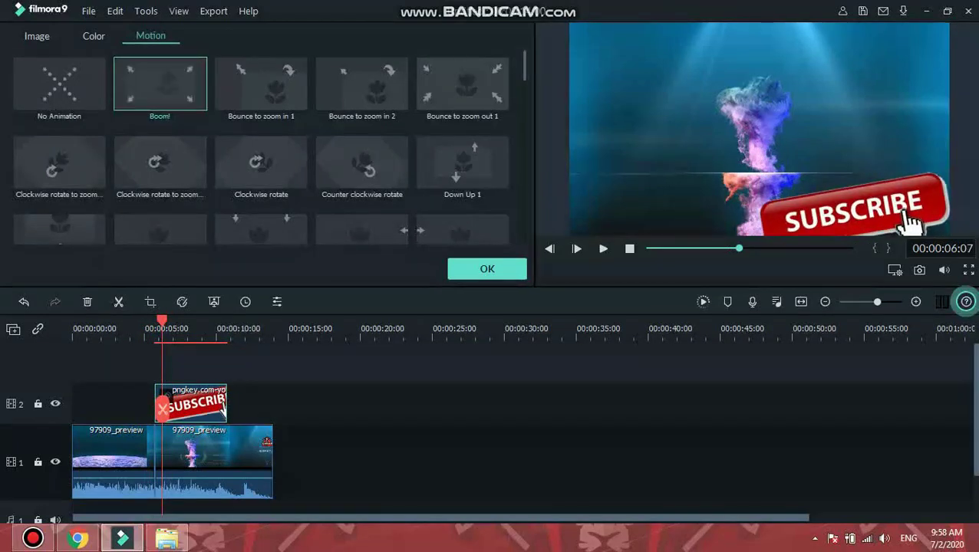
key("Return")
key("space")
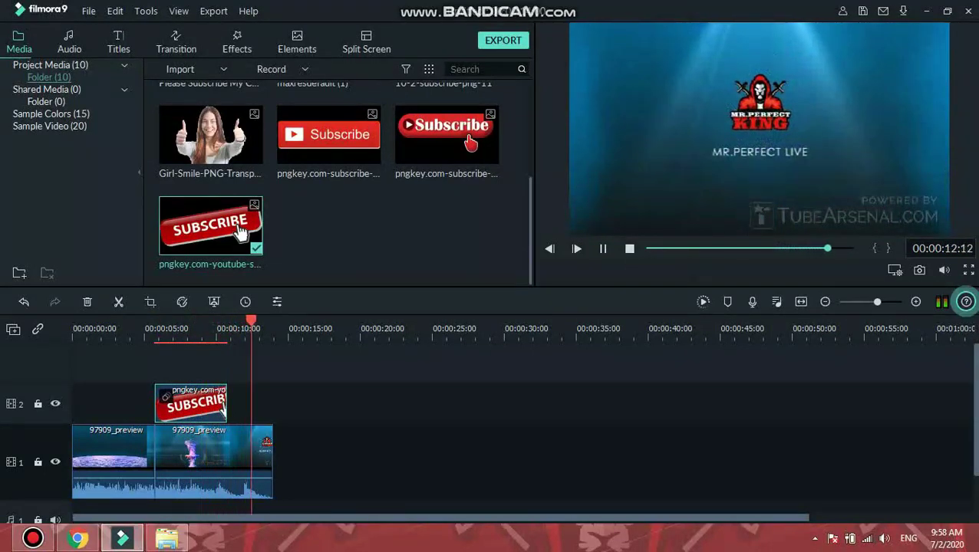
Stretch the red overlay to the video's 14-second end, check playback, and open Export.
key("space")
left_click_drag(263, 409, 176, 409)
left_click(603, 249)
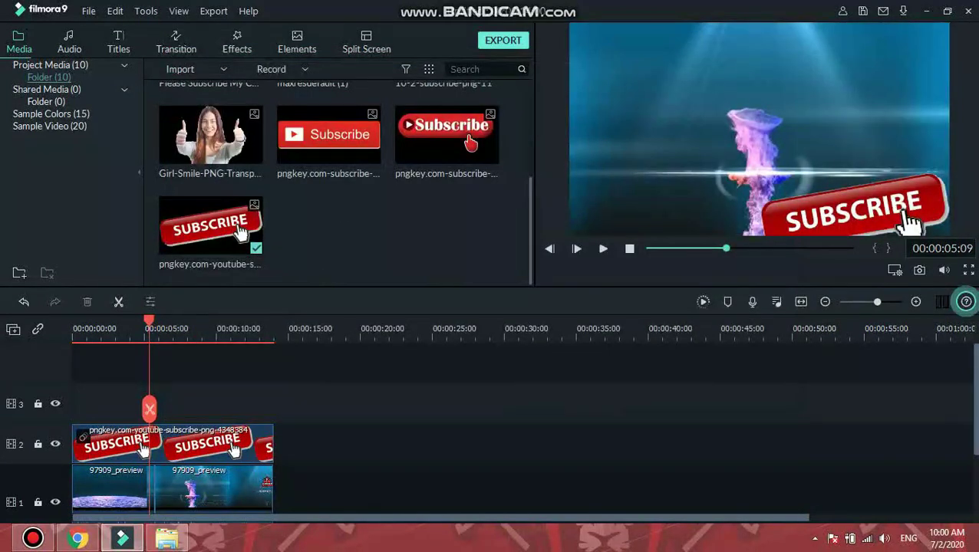
key("ctrl+e")
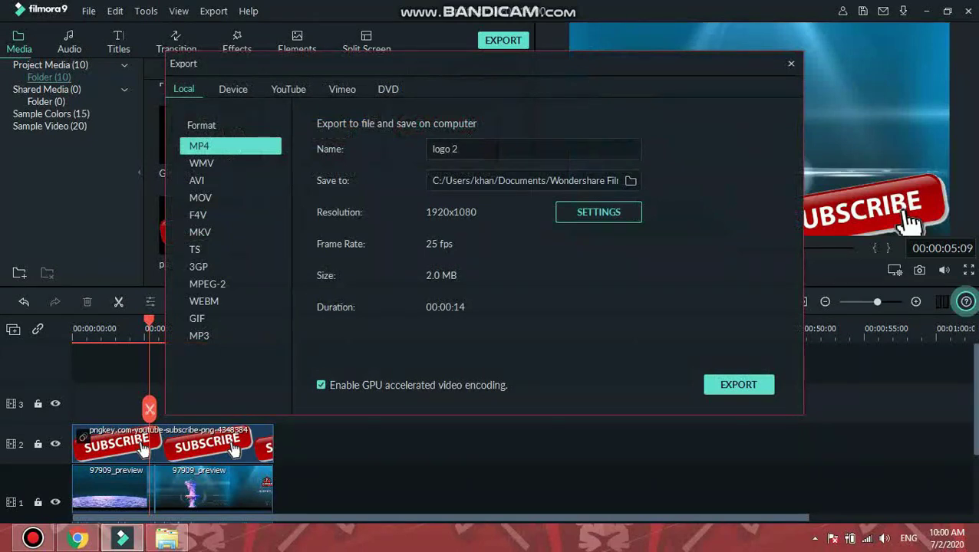
Render logo 2.mp4 at 1920x1080, 25 fps, and dismiss the completion notice.
key("Return")
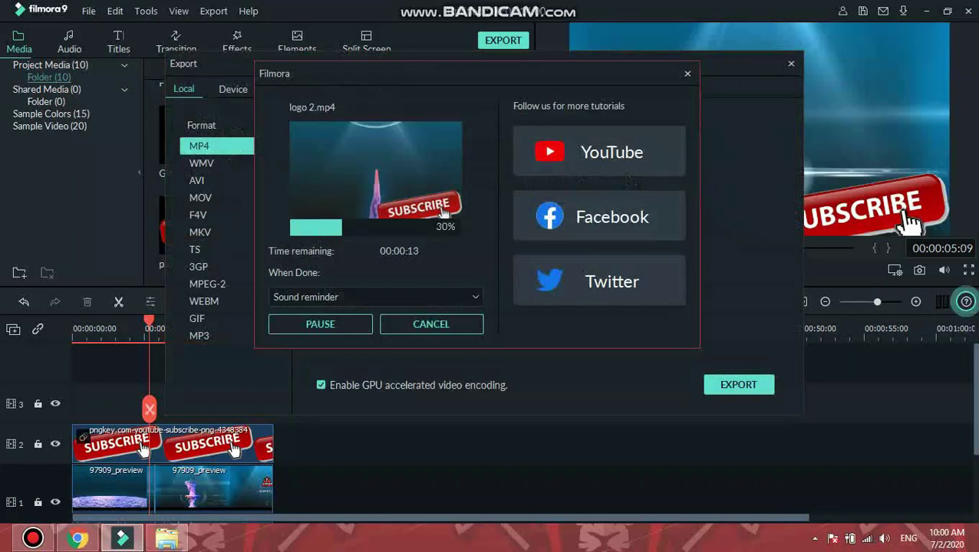
key("alt+Tab")
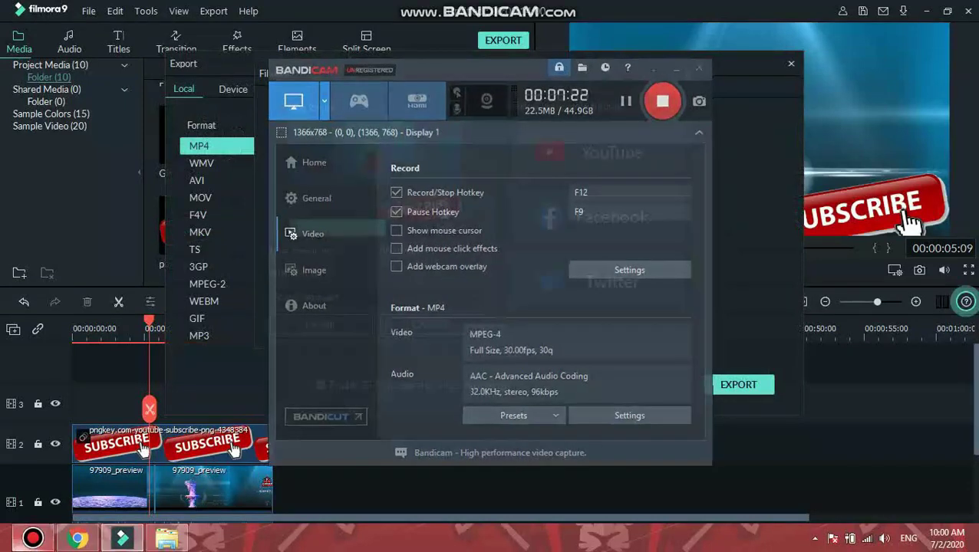
key("alt+Tab")
key("alt+Tab")
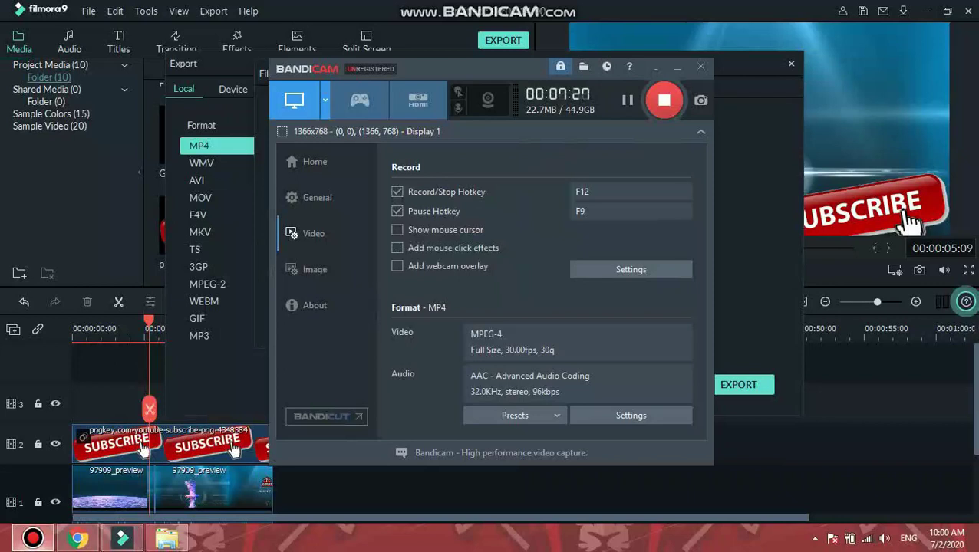
key("alt+Tab")
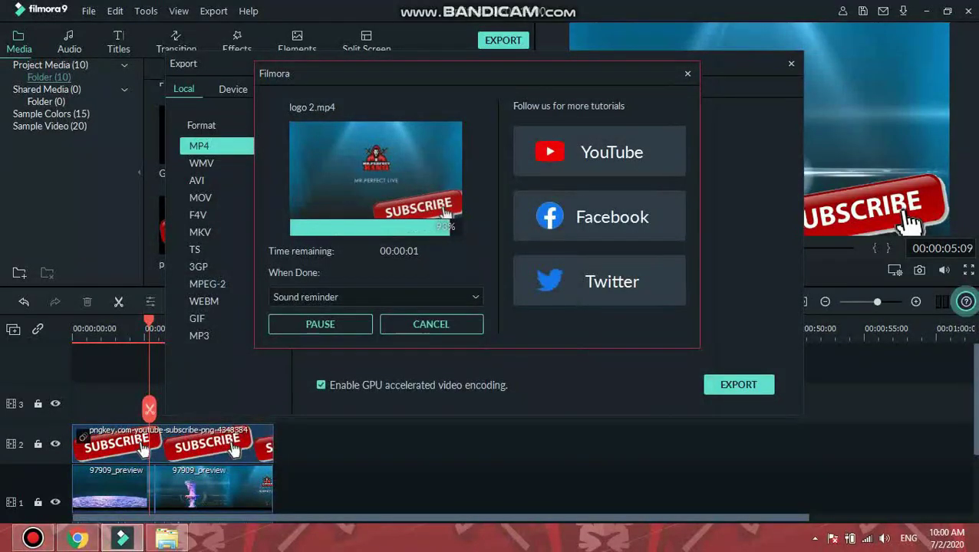
left_click(431, 323)
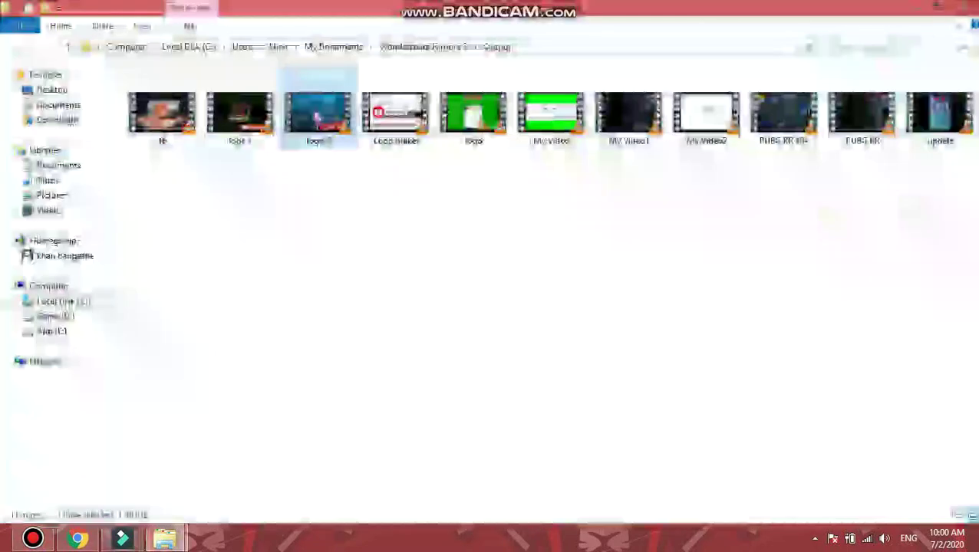
Play logo 2.mp4 in VLC, skip ahead to its 14-second end, and quit VLC.
key("Return")
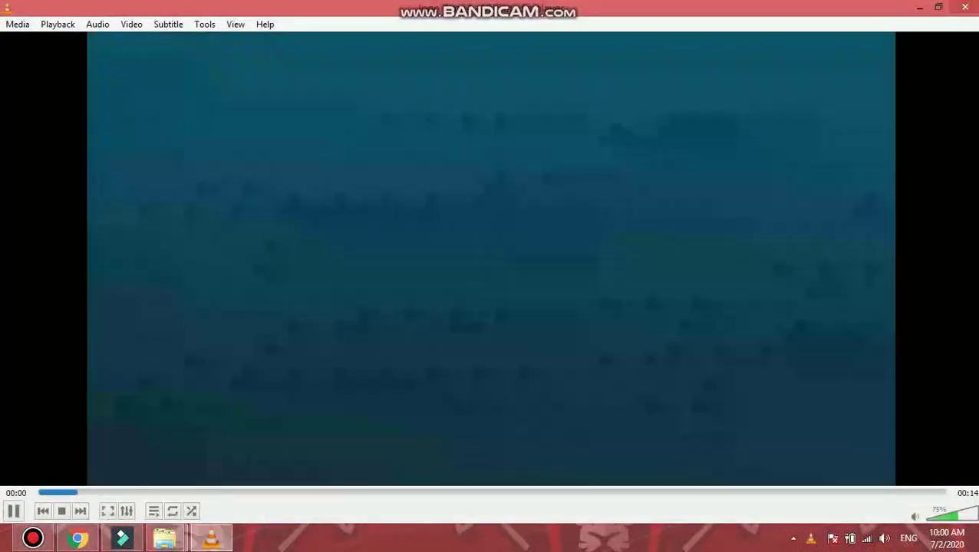
left_click(244, 492)
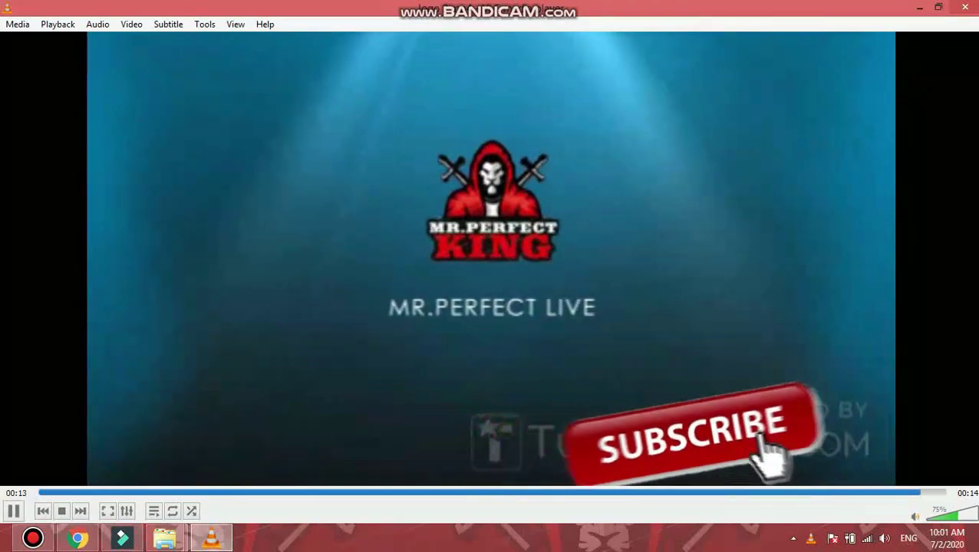
key("ctrl+q")
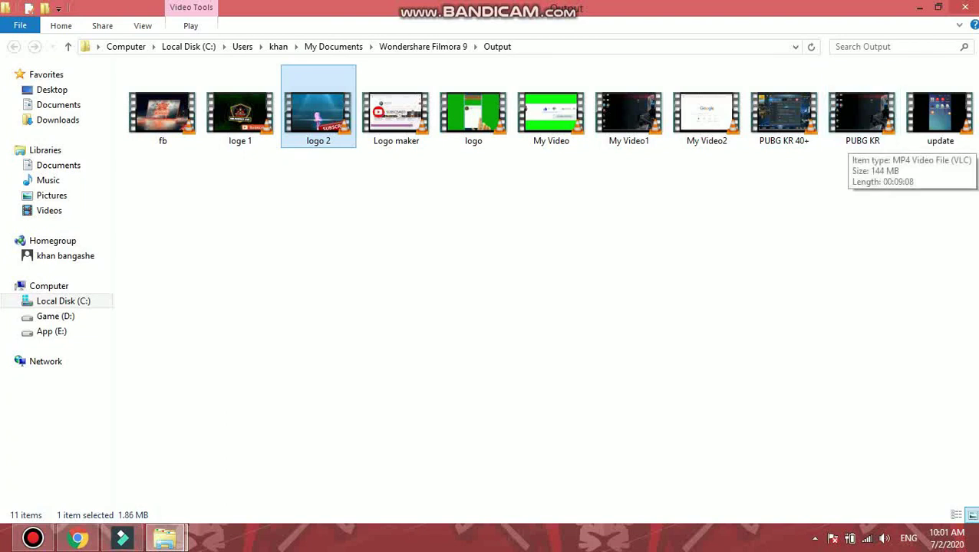
Play the 10-second loge 1.mp4 in VLC, close it, and return to Filmora's Export dialog.
double_click(240, 115)
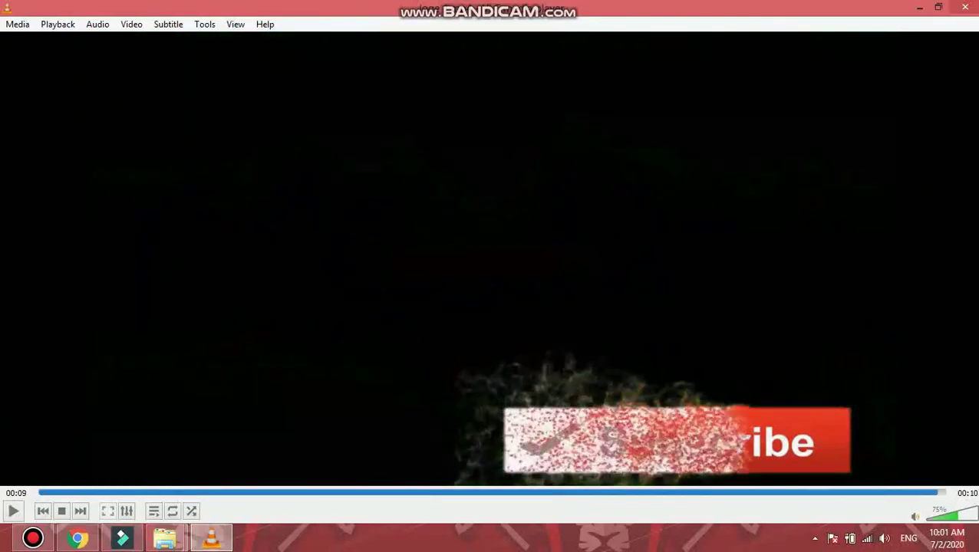
left_click(965, 7)
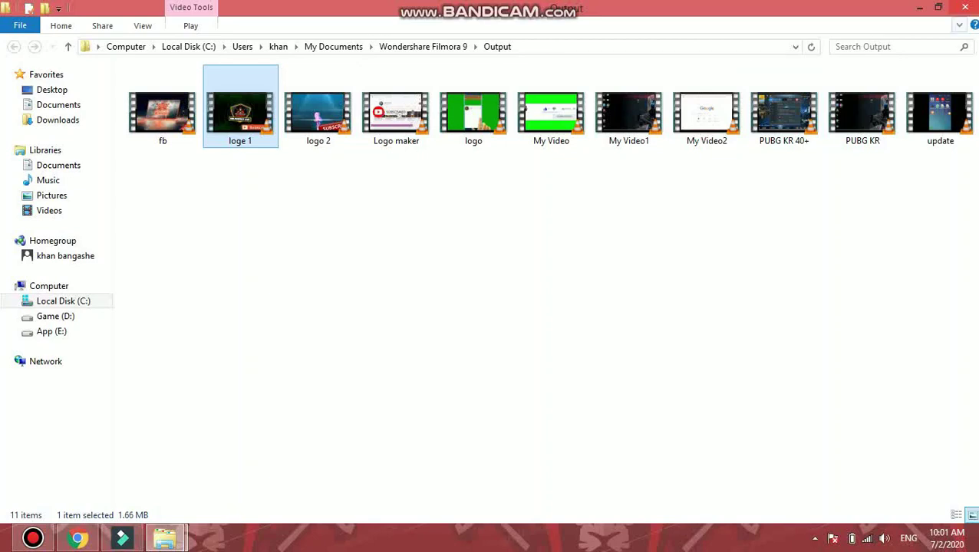
key("alt+Tab")
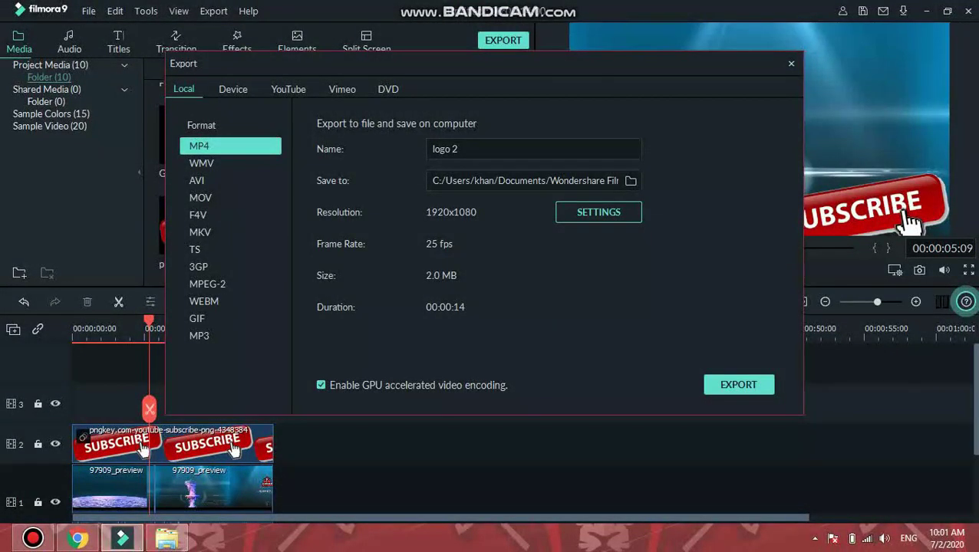
Close the Export dialog and remove the subscribe and background clips from the timeline.
key("Escape")
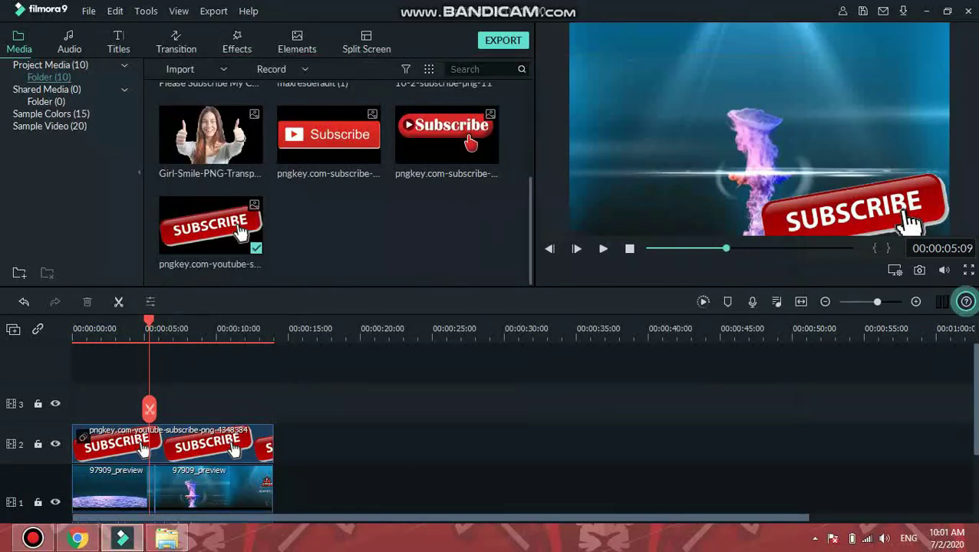
key("Home")
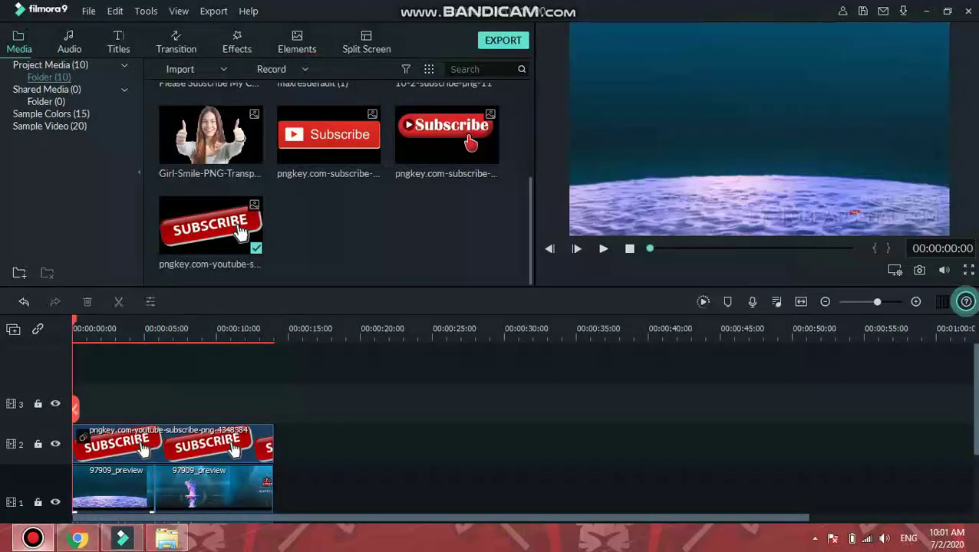
left_click(33, 539)
left_click(33, 538)
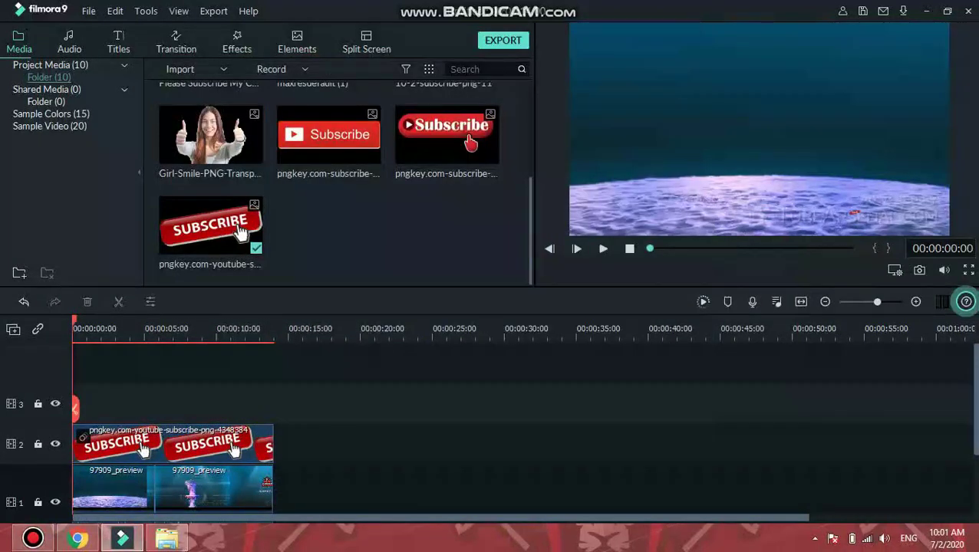
scroll(427, 147, "up", 5)
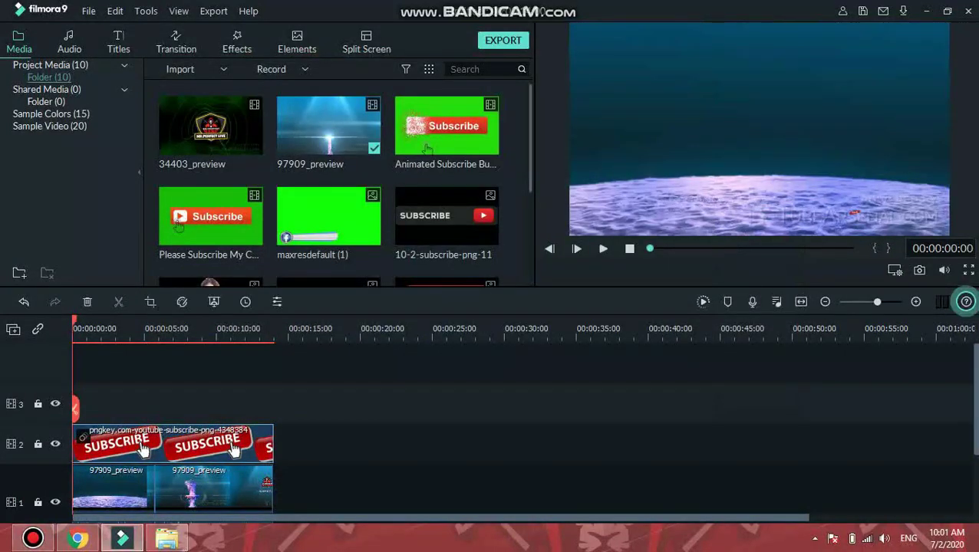
key("ctrl+z")
key("ctrl+z")
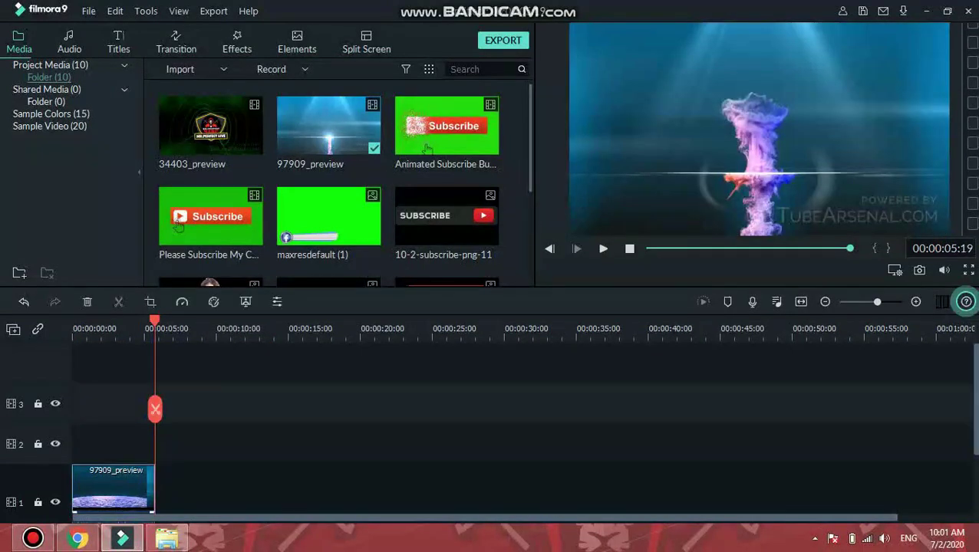
key("ctrl+z")
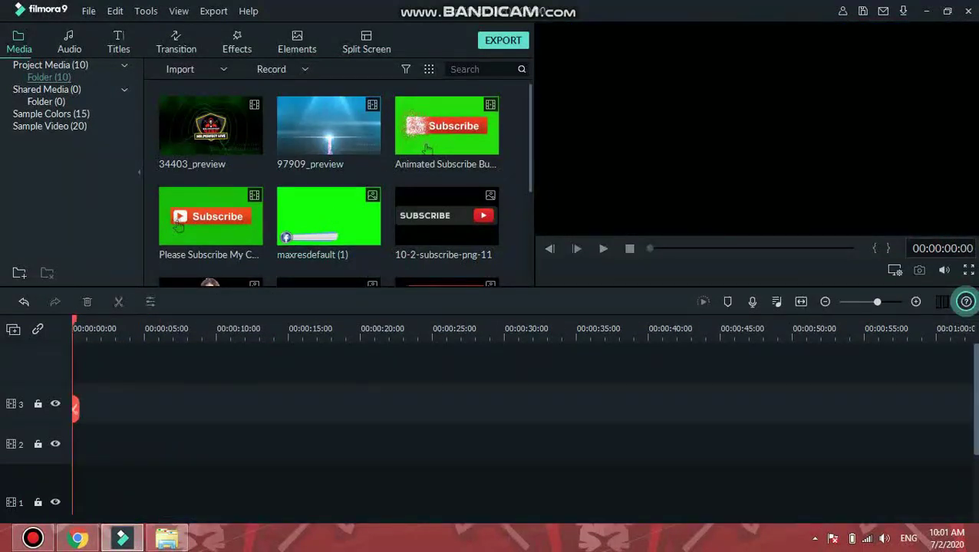
Start a media import and browse to Documents\Wondershare Filmora 9\Output.
scroll(427, 148, "down", 5)
right_click(379, 241)
left_click(403, 248)
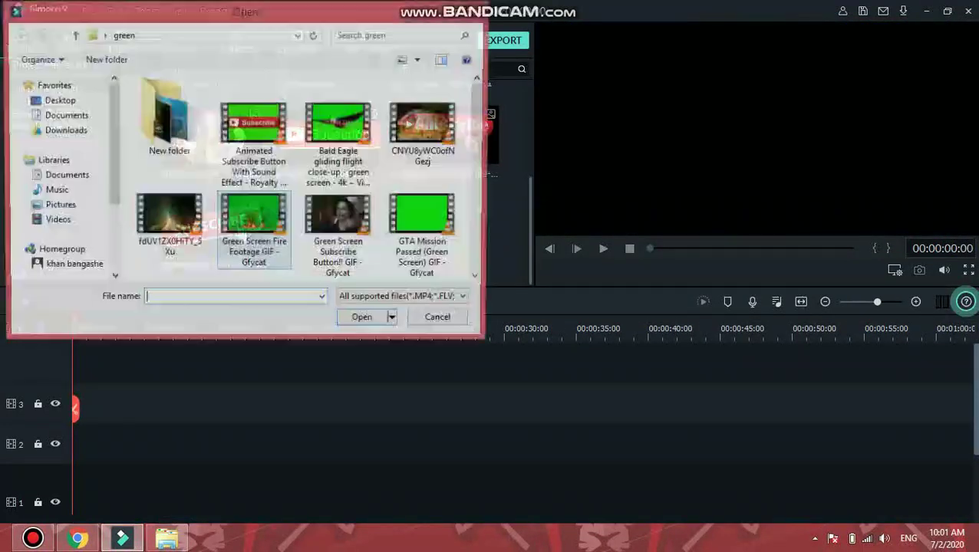
left_click(64, 115)
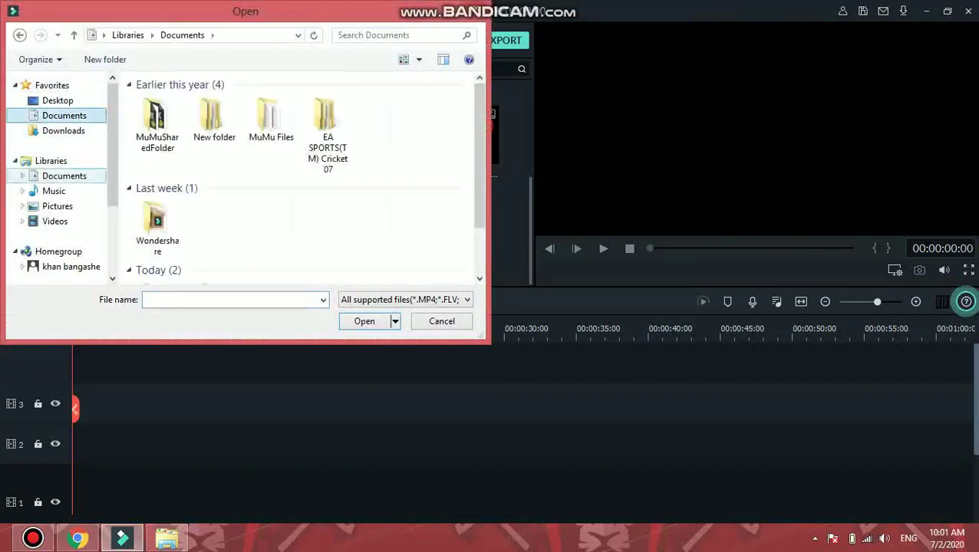
scroll(304, 177, "down", 1)
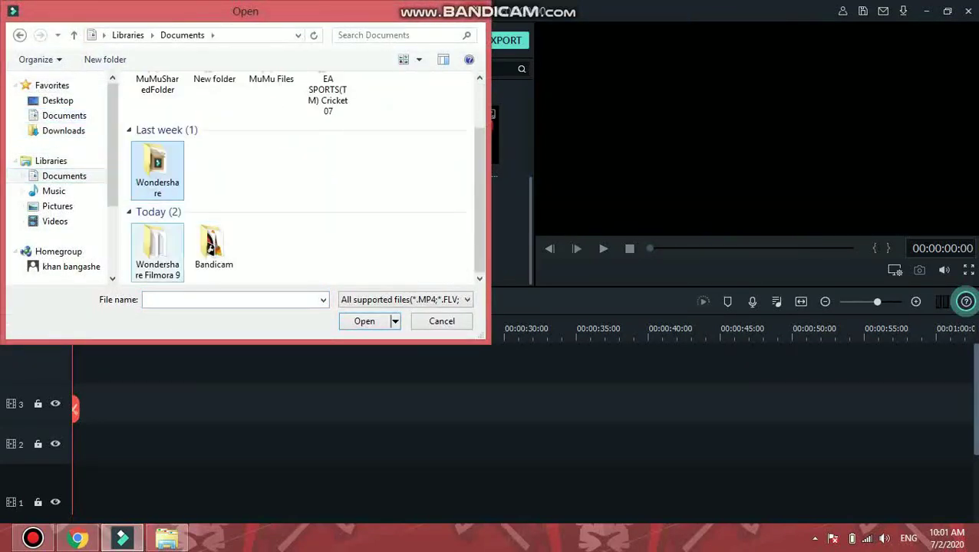
double_click(157, 244)
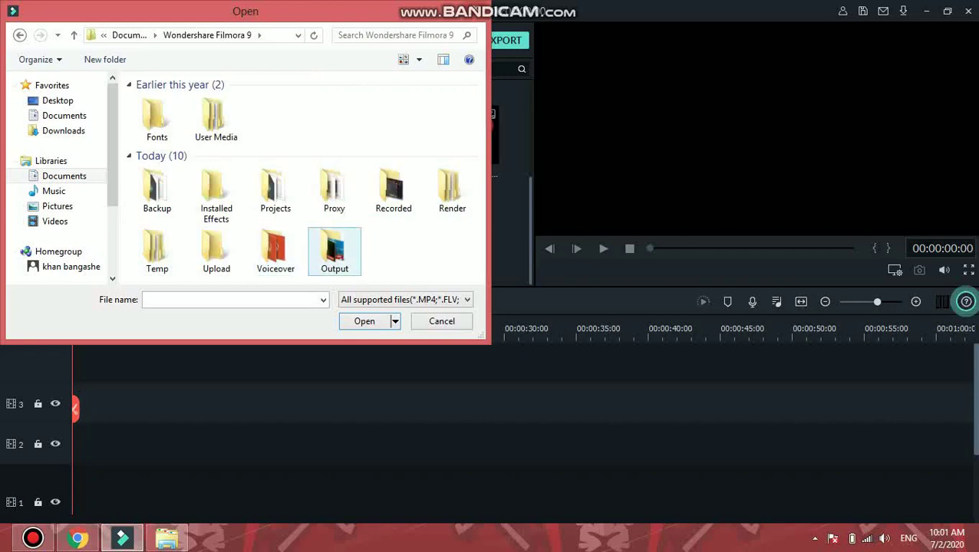
double_click(335, 249)
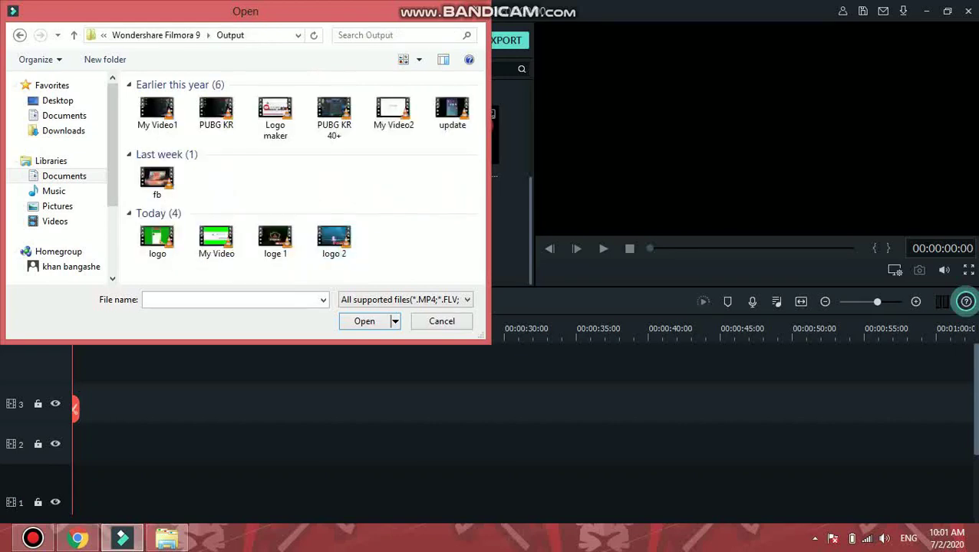
Import loge 1 and logo 2 and place them back to back on track 3.
left_click_drag(405, 235, 280, 244)
key("Return")
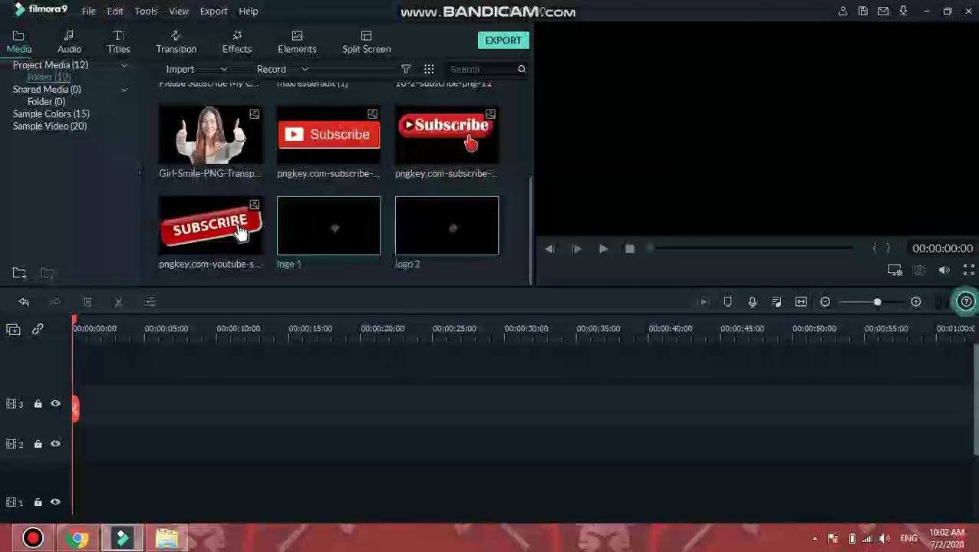
left_click_drag(328, 224, 118, 402)
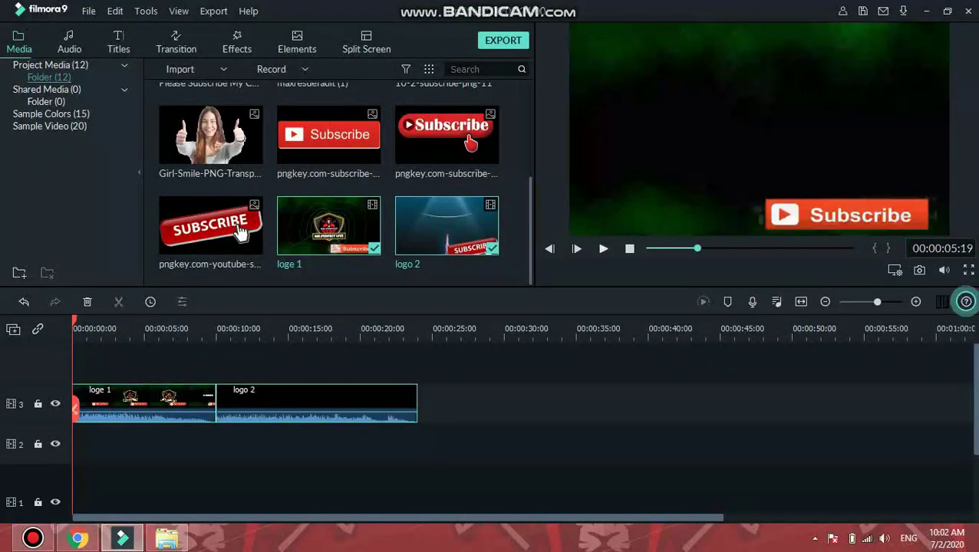
Play the new sequence and delete the tiny leftover piece at its end.
left_click(603, 248)
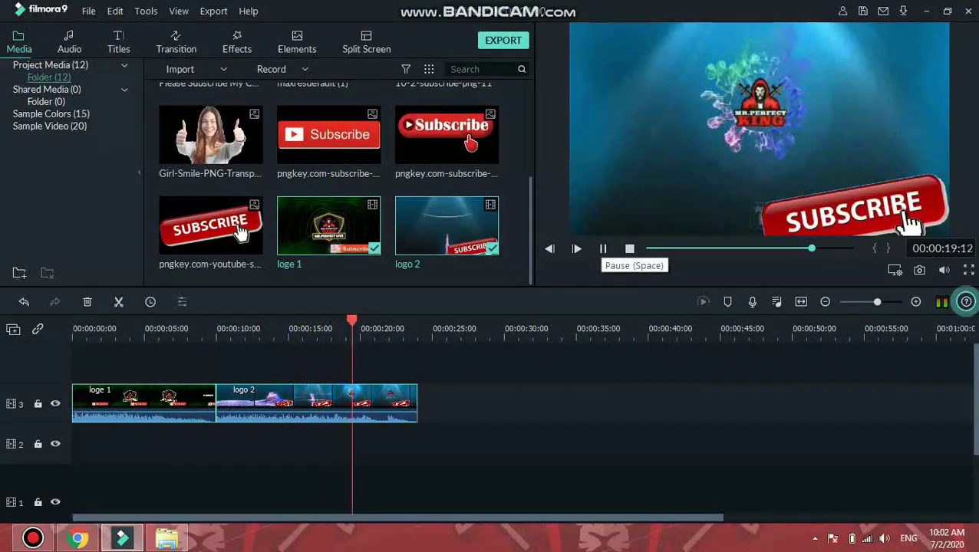
mouse_move(122, 539)
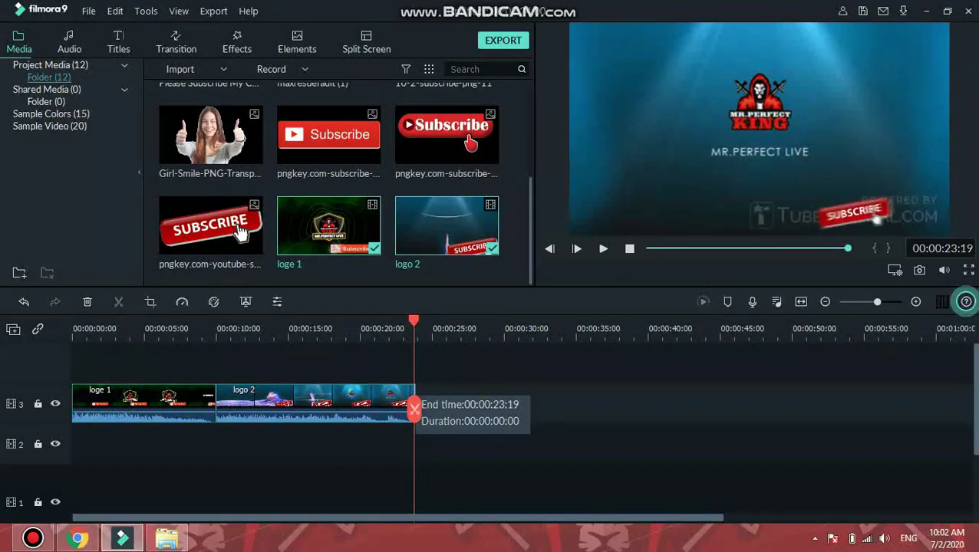
key("Delete")
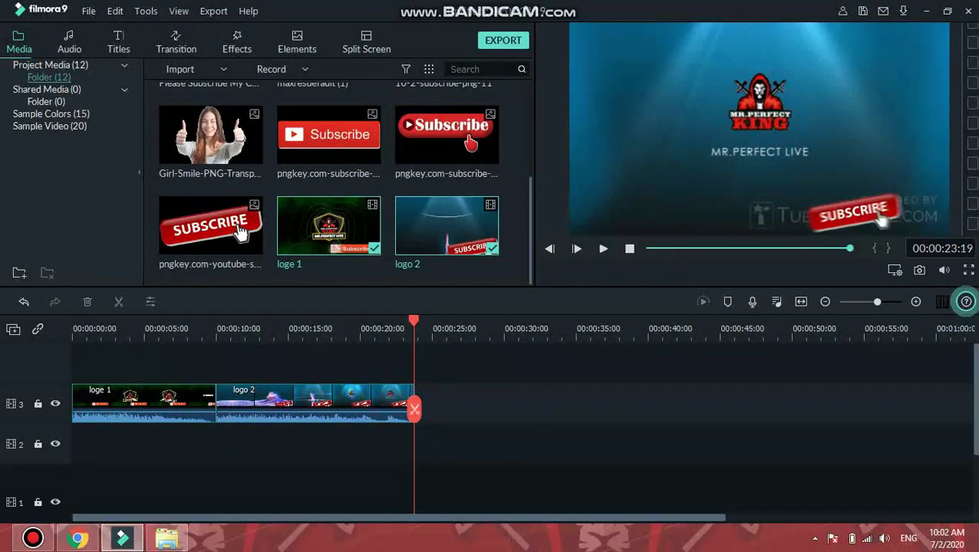
Split logo 2 near 00:00:23:00, delete the trailing piece, and replay the sequence.
left_click(367, 329)
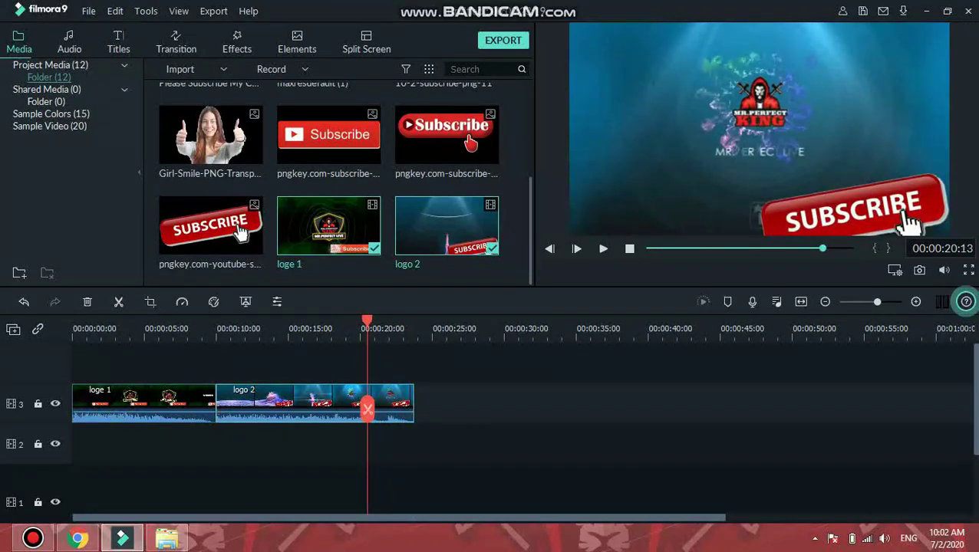
scroll(491, 414, "down", 3)
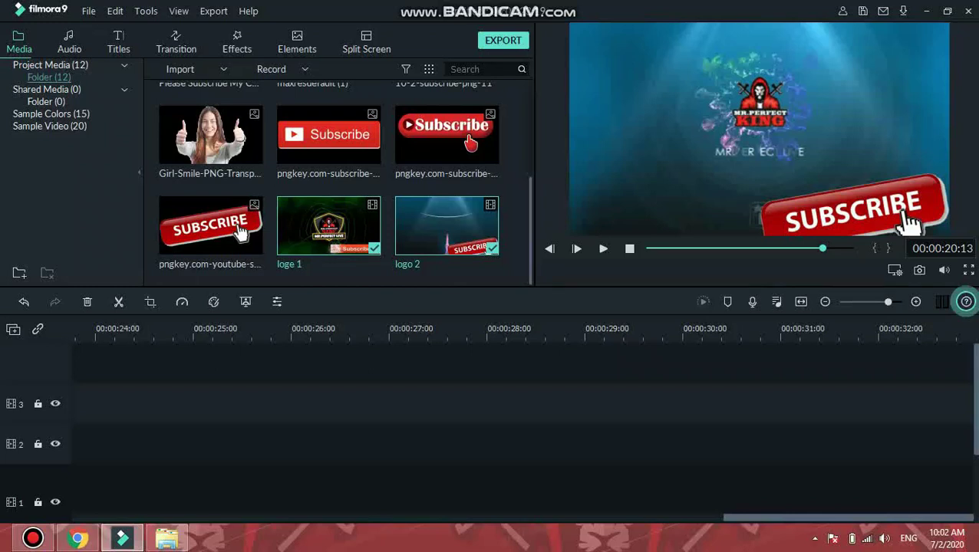
scroll(491, 415, "up", 3)
left_click_drag(123, 322, 393, 322)
left_click(393, 409)
left_click(422, 403)
key("Delete")
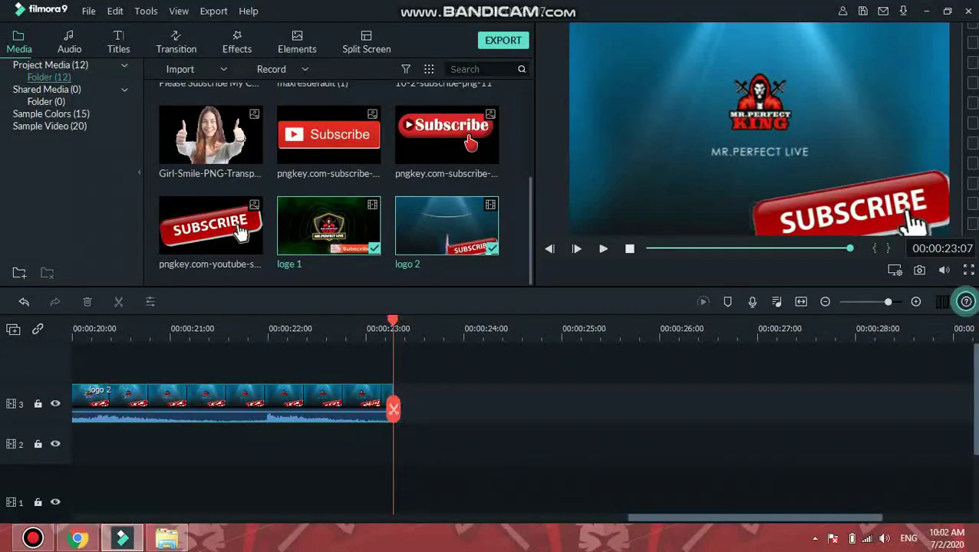
key("space")
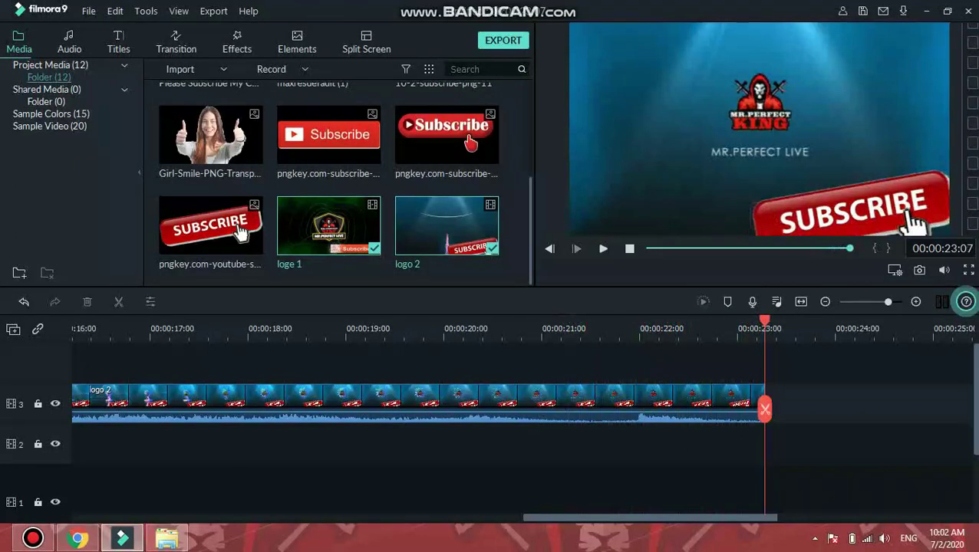
left_click(33, 538)
left_click(33, 538)
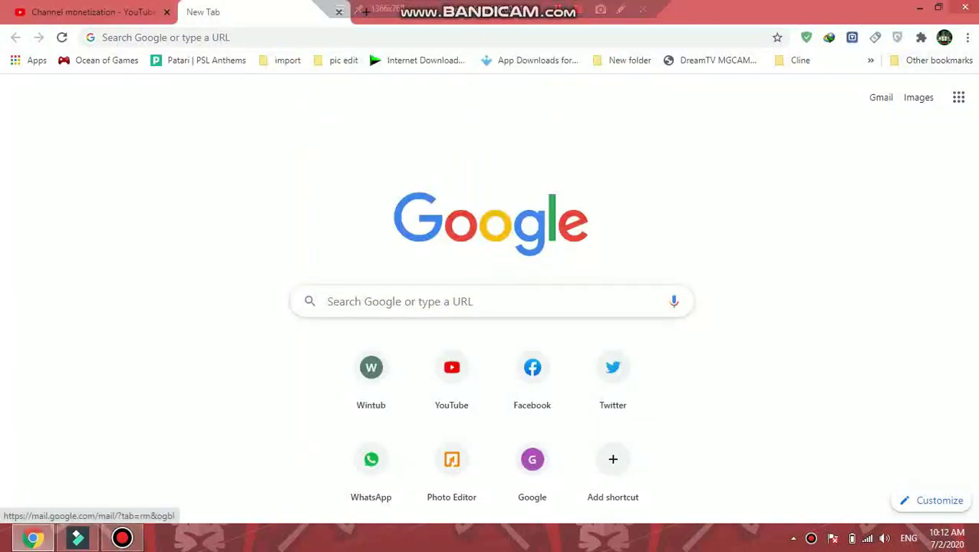
Open the Hotspot Shield extension's management page in Chrome.
right_click(897, 37)
left_click(821, 161)
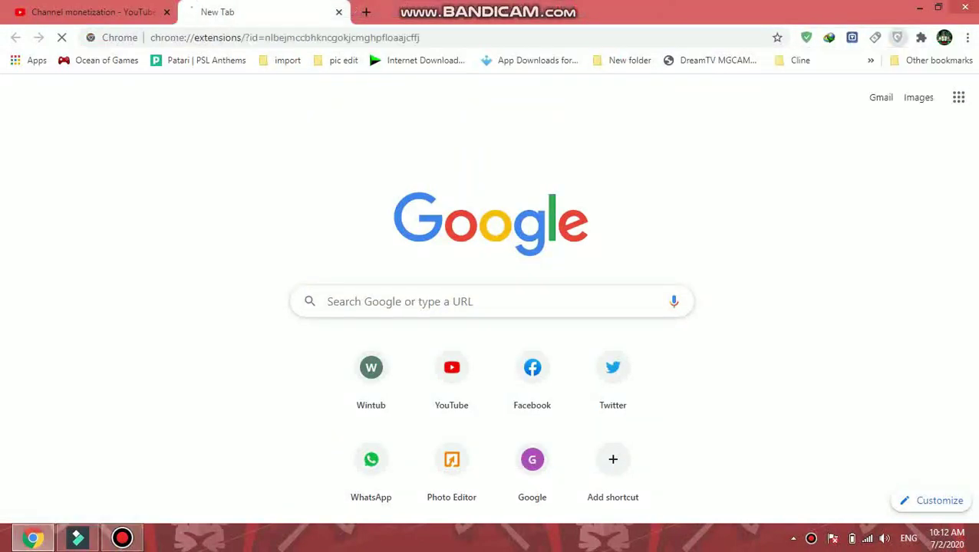
key("ctrl+a")
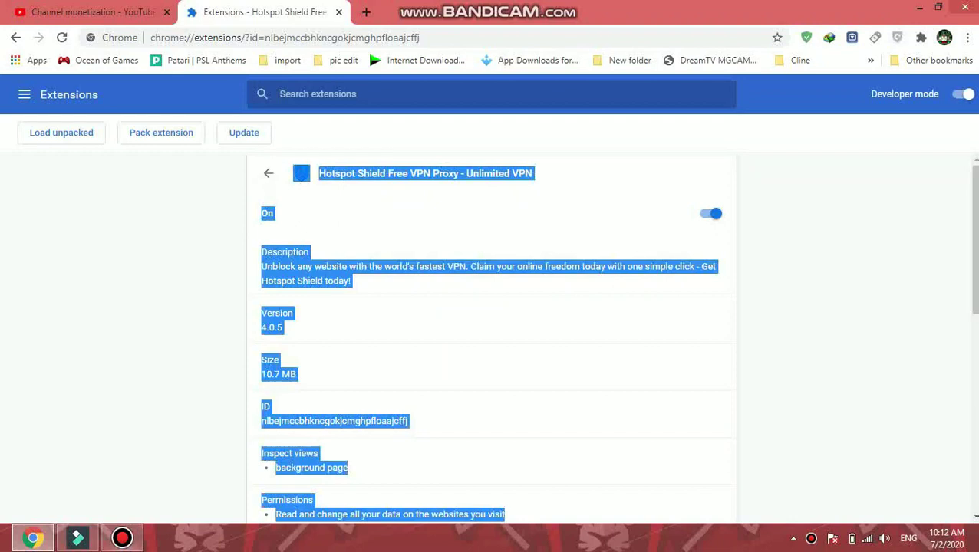
key("alt+Tab")
key("alt+Tab")
Open YouTube in a new tab, watch the PUBG gameplay video, and expand its description.
key("ctrl+t")
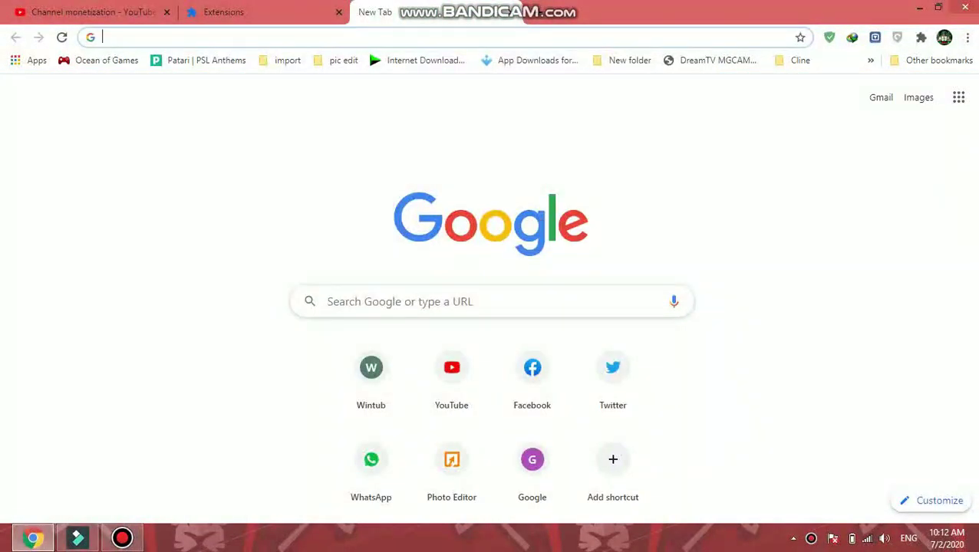
left_click(451, 375)
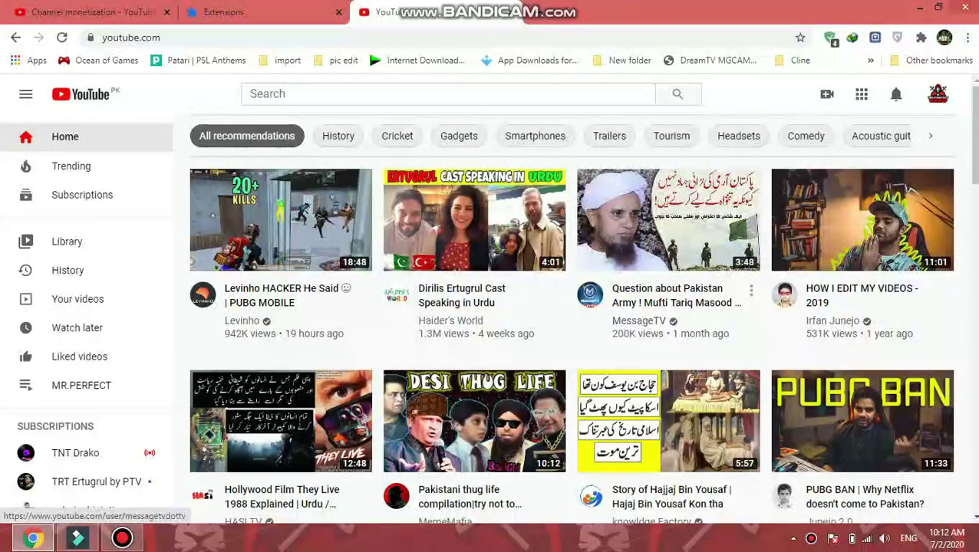
scroll(571, 319, "down", 2)
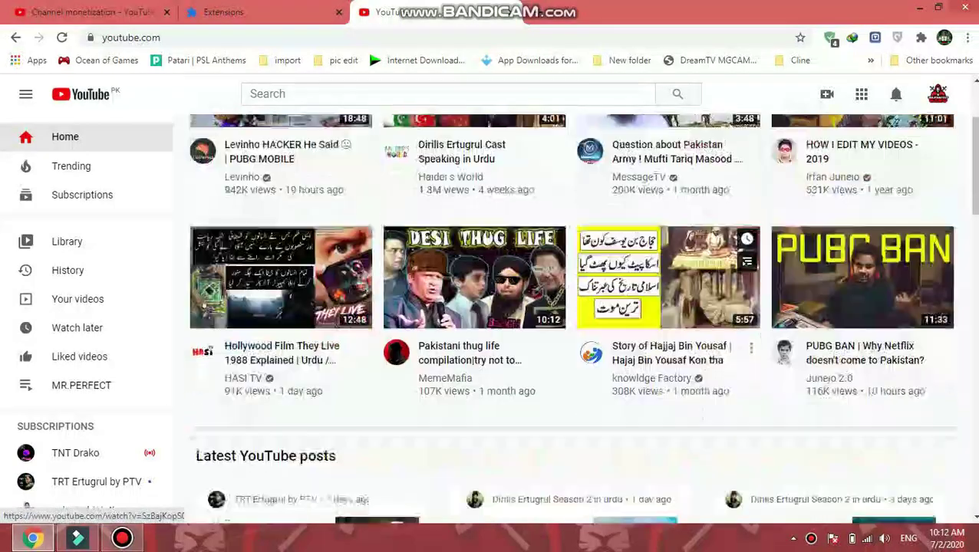
scroll(572, 318, "up", 2)
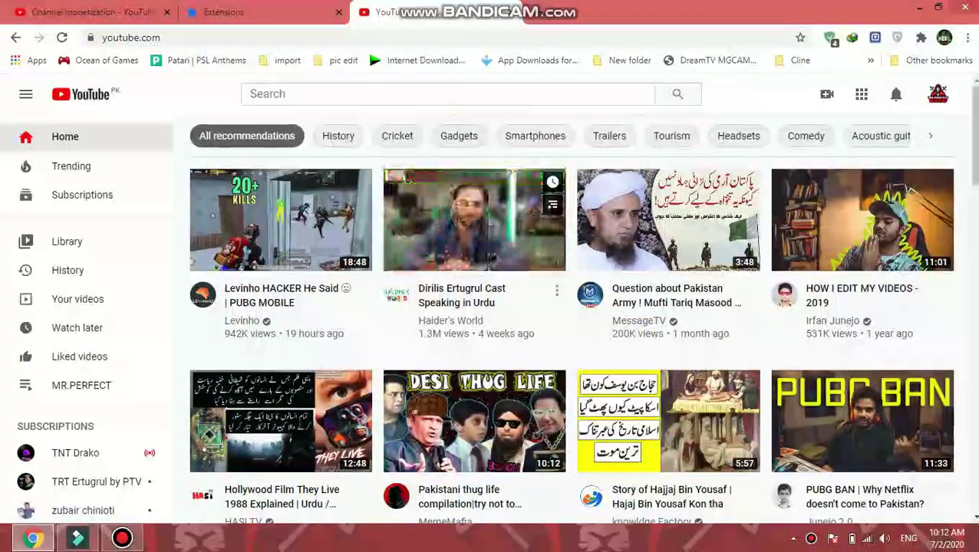
left_click(337, 259)
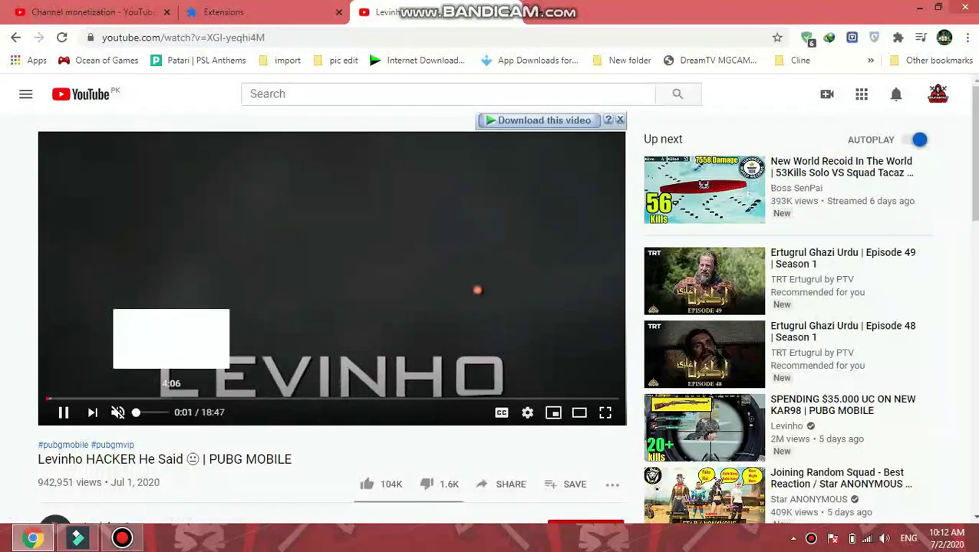
scroll(490, 319, "down", 5)
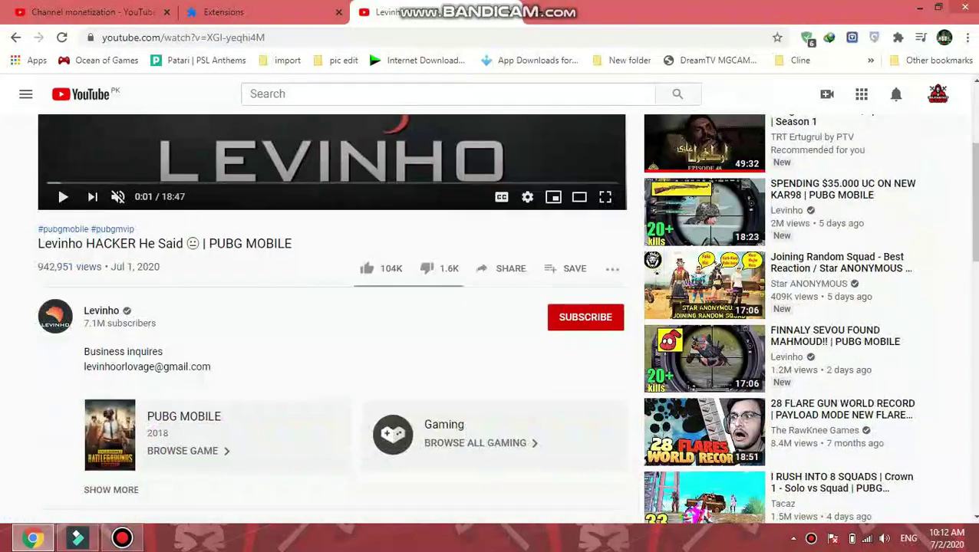
left_click(111, 346)
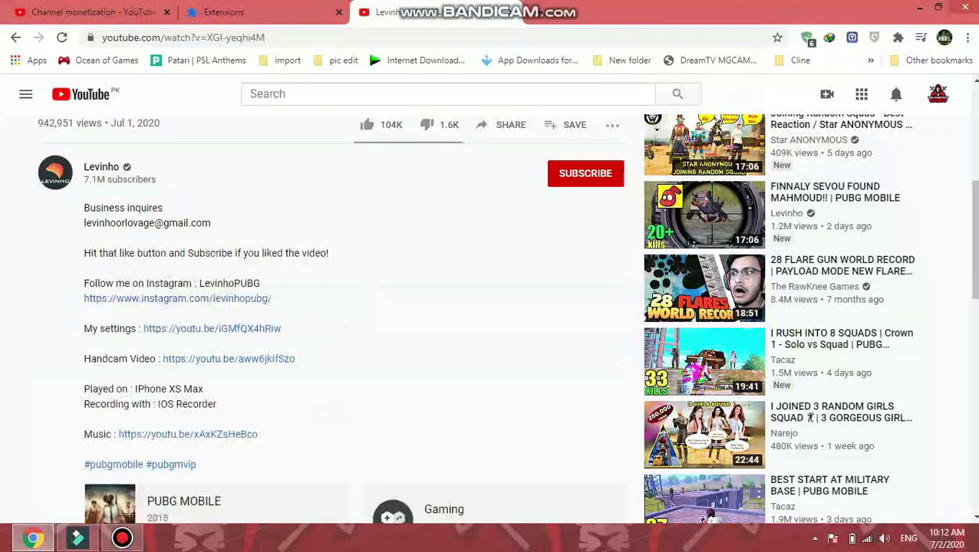
scroll(490, 318, "down", 4)
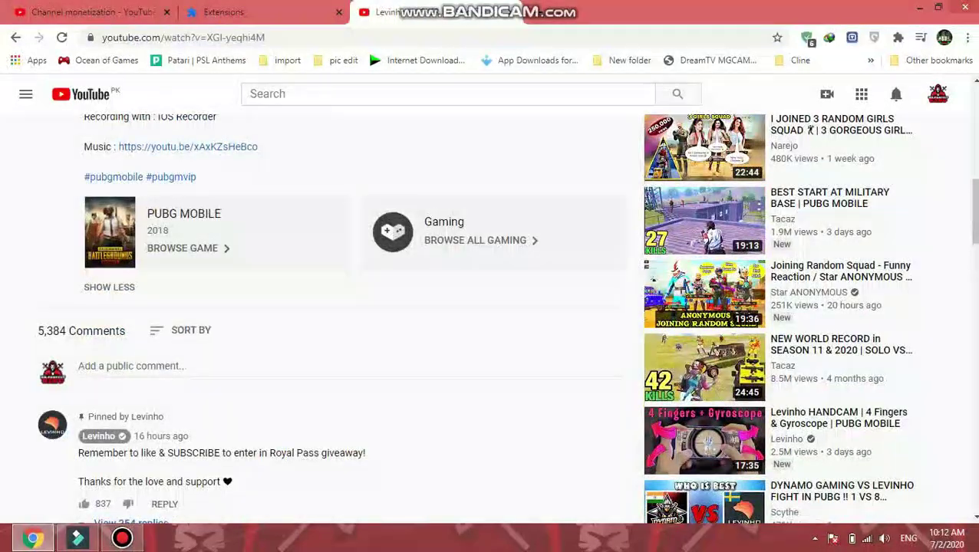
Return to YouTube home, play another video, and bring up the VPN extension's menu.
left_click(15, 37)
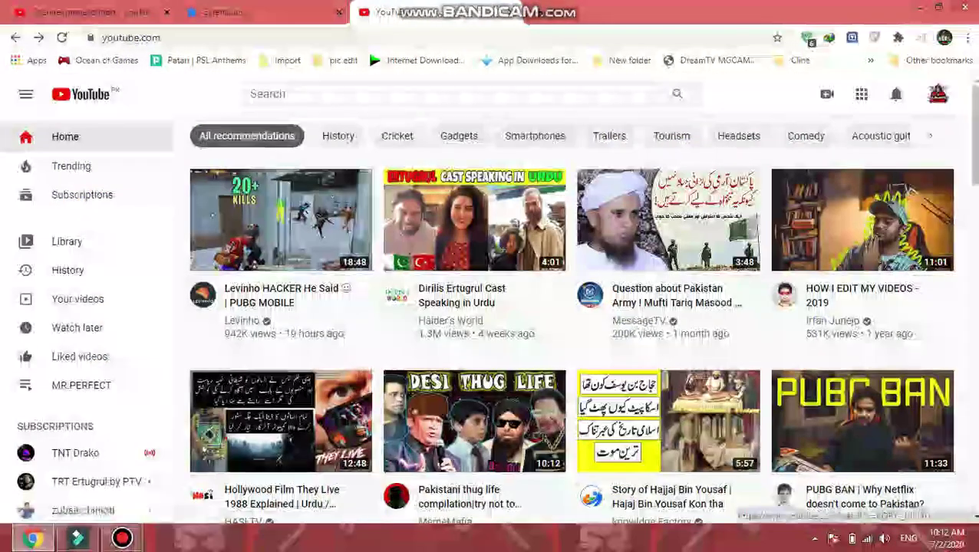
left_click(121, 538)
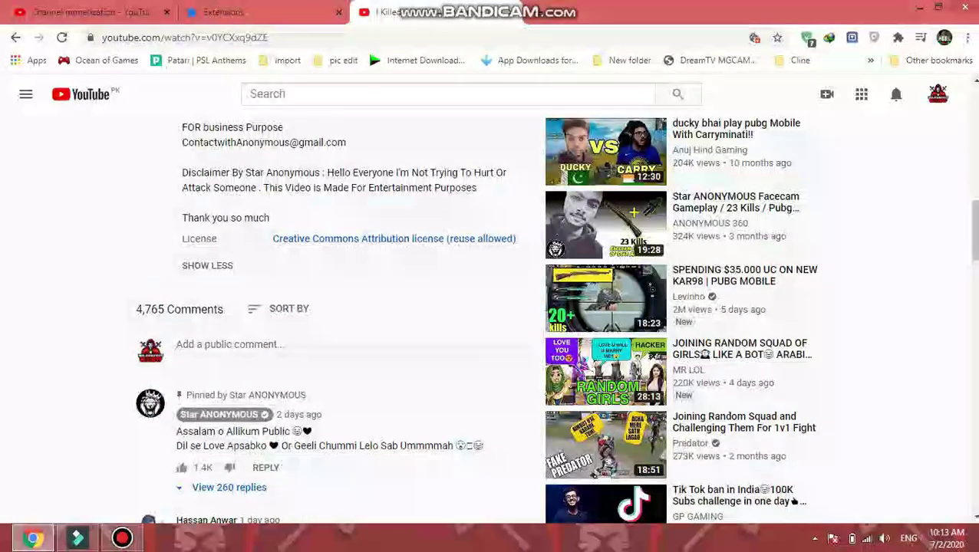
mouse_move(606, 225)
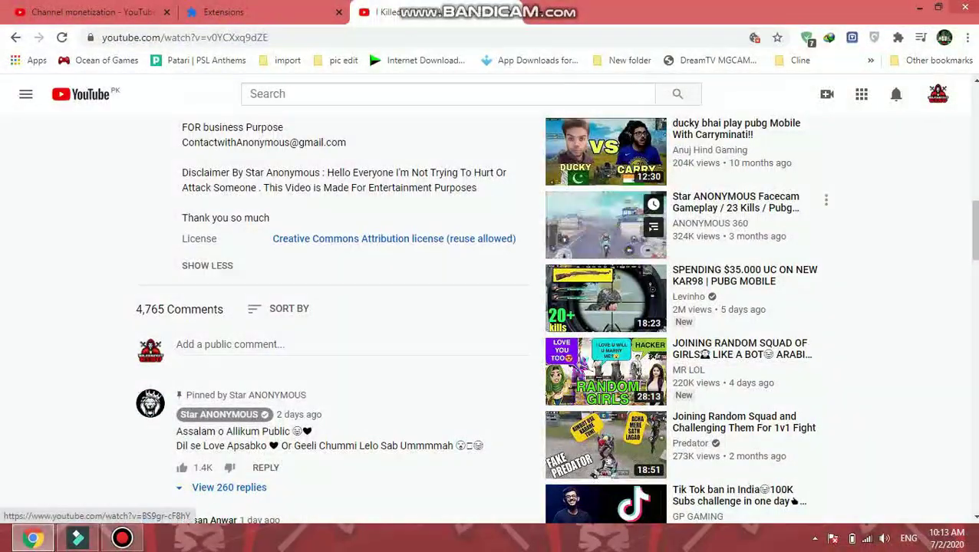
scroll(794, 502, "up", 10)
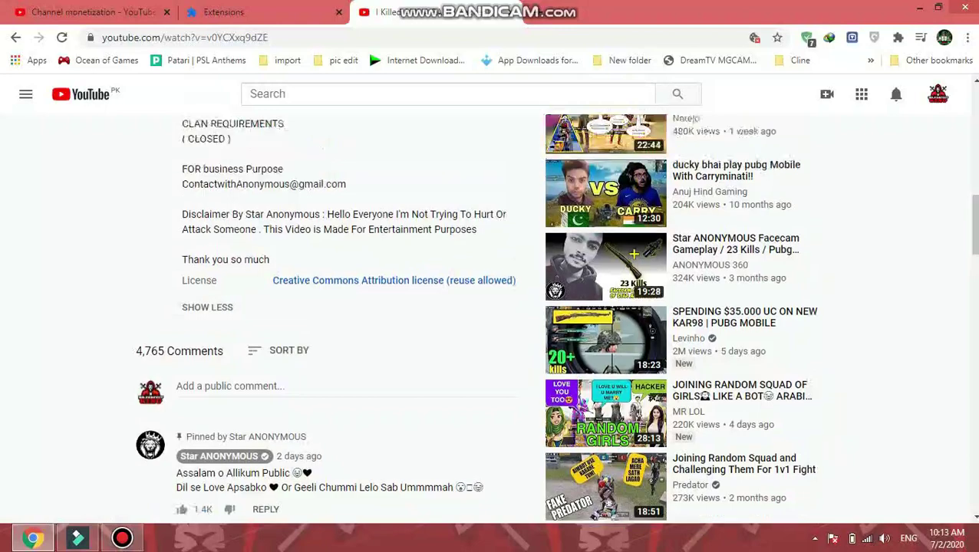
left_click(122, 538)
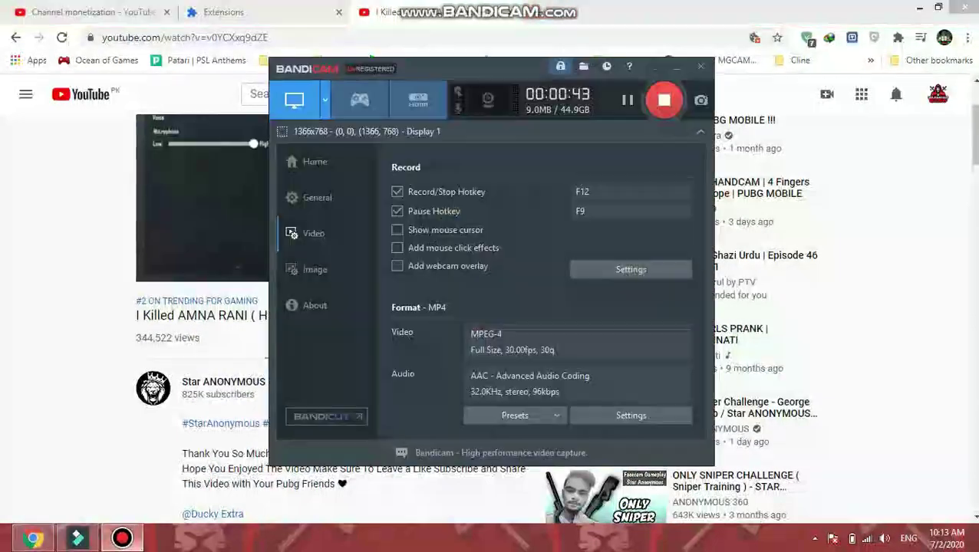
left_click(122, 537)
scroll(491, 307, "down", 8)
scroll(514, 270, "down", 5)
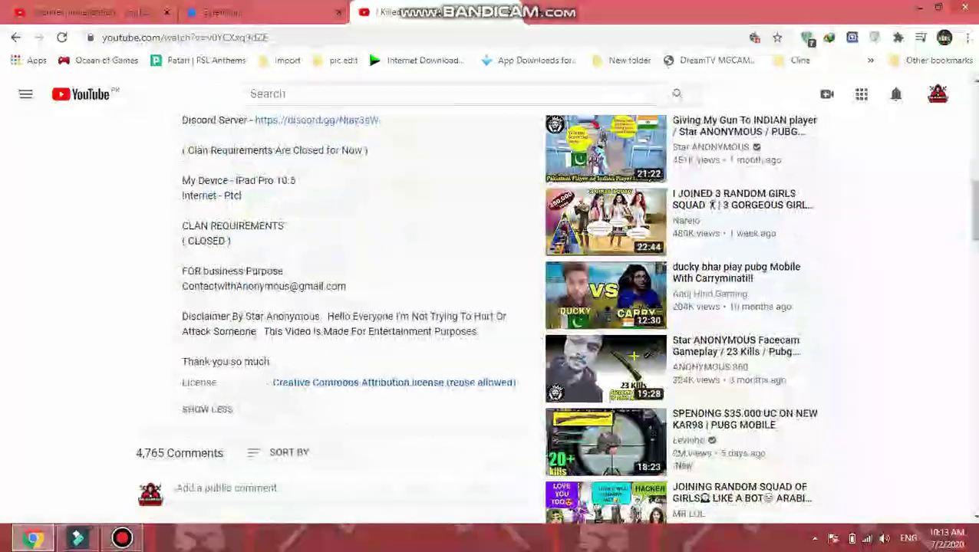
scroll(513, 270, "up", 10)
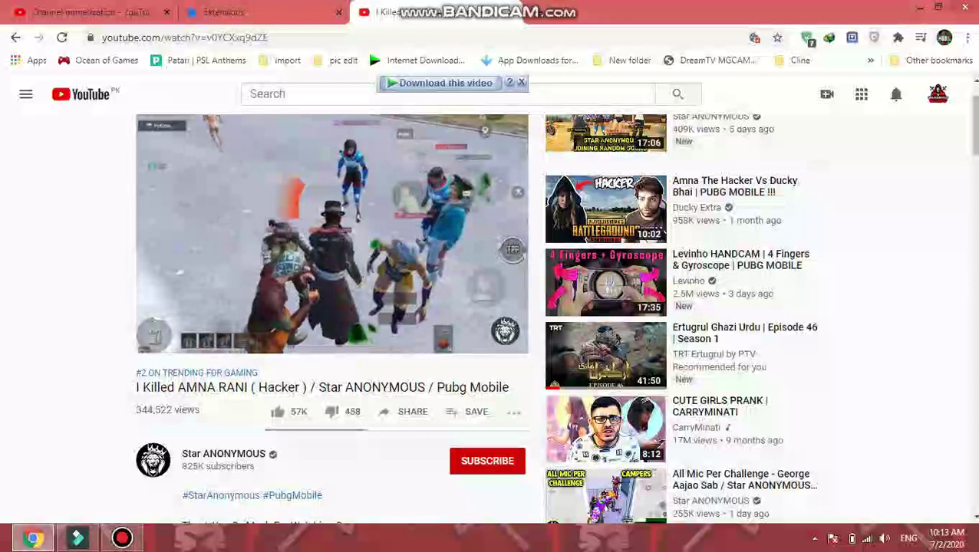
right_click(874, 37)
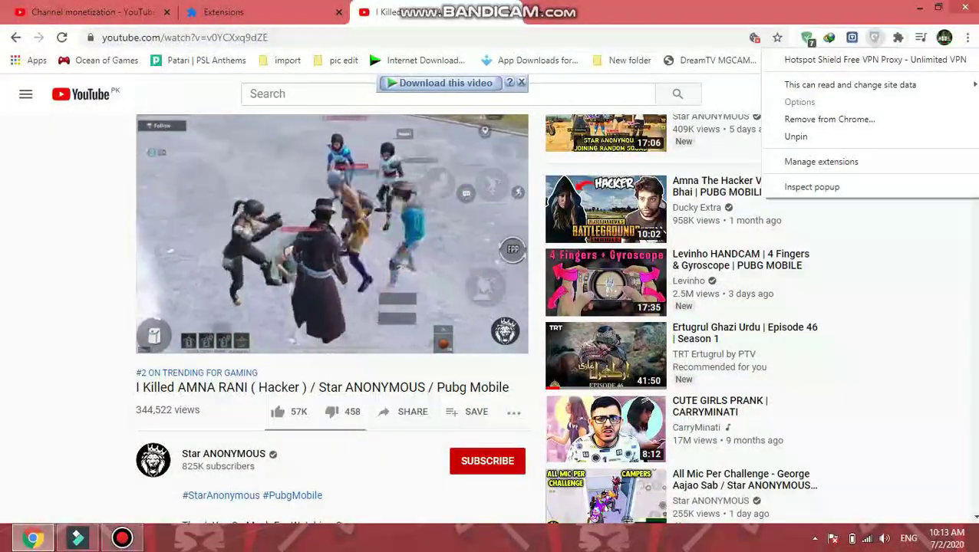
Show Chrome's full installed-extensions list and locate Tags for YouTube.
left_click(820, 161)
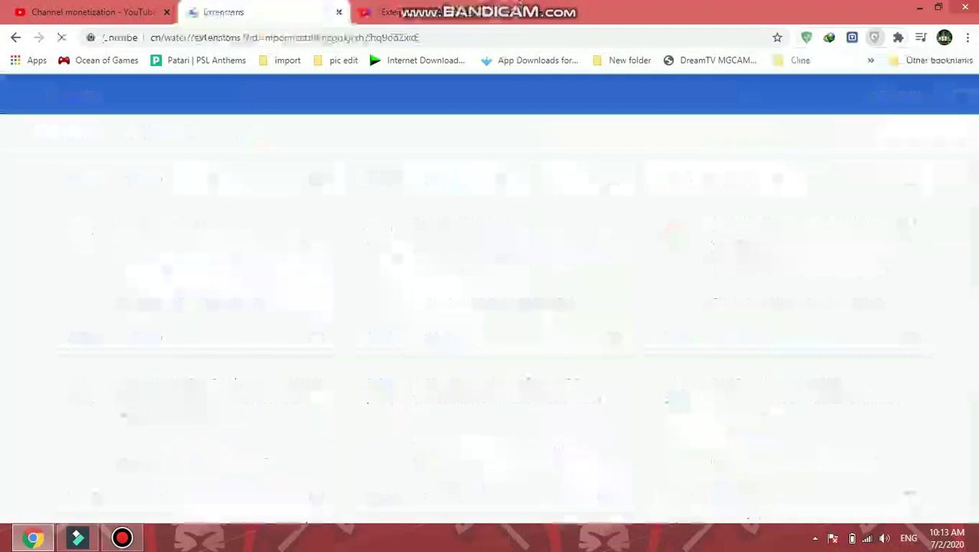
left_click(24, 94)
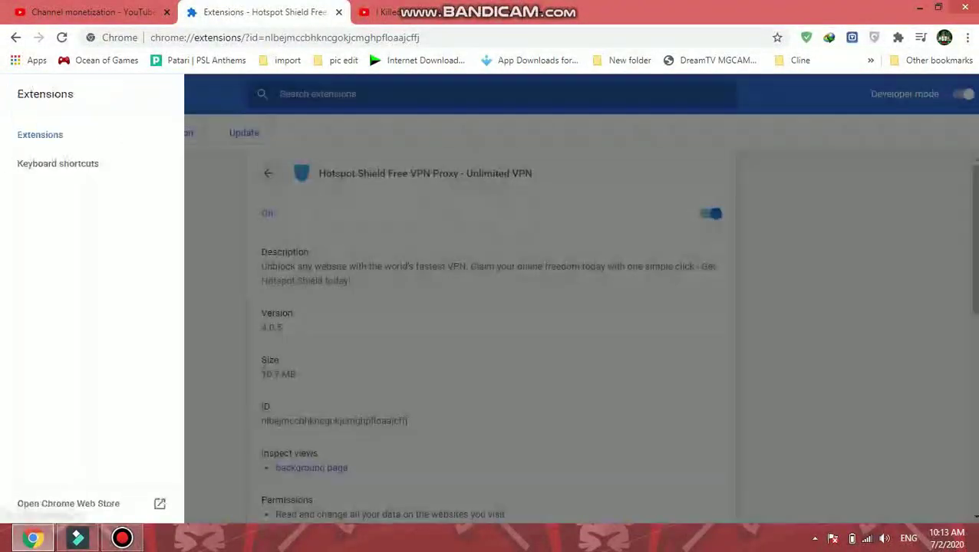
left_click(46, 135)
scroll(375, 296, "down", 5)
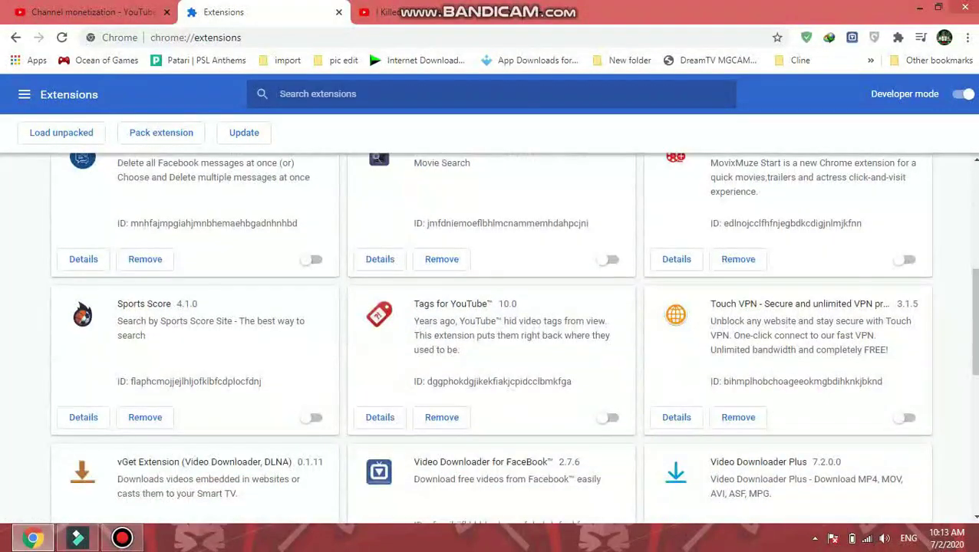
left_click_drag(498, 304, 424, 304)
Zoom the Extensions page in from 110% to 125% and beyond.
left_click(968, 37)
left_click(927, 168)
key("Escape")
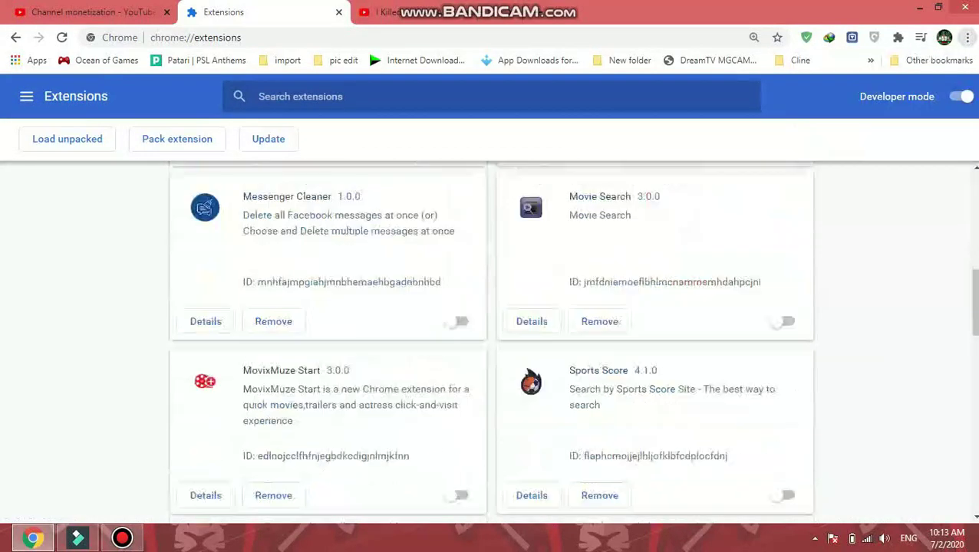
scroll(526, 315, "down", 3)
left_click(968, 37)
left_click(928, 168)
key("Escape")
scroll(491, 345, "up", 2)
left_click(967, 37)
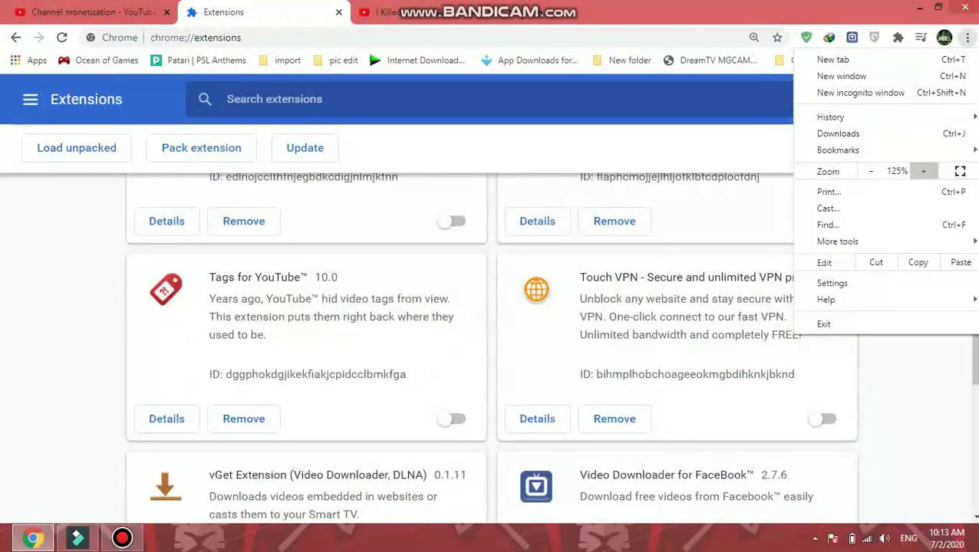
left_click(923, 171)
key("Escape")
Switch on the Tags for YouTube 10.0 extension.
scroll(491, 345, "down", 1)
scroll(491, 346, "down", 10)
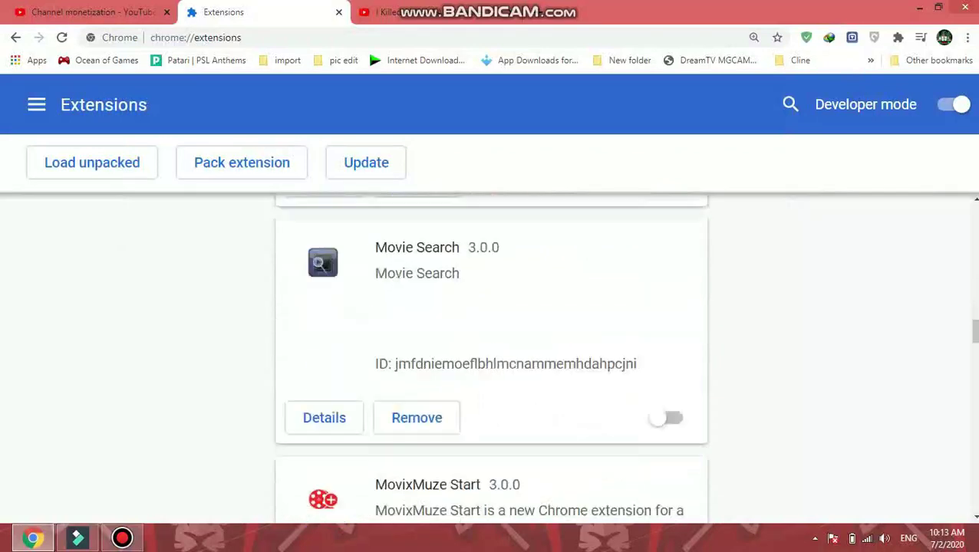
scroll(491, 345, "up", 1)
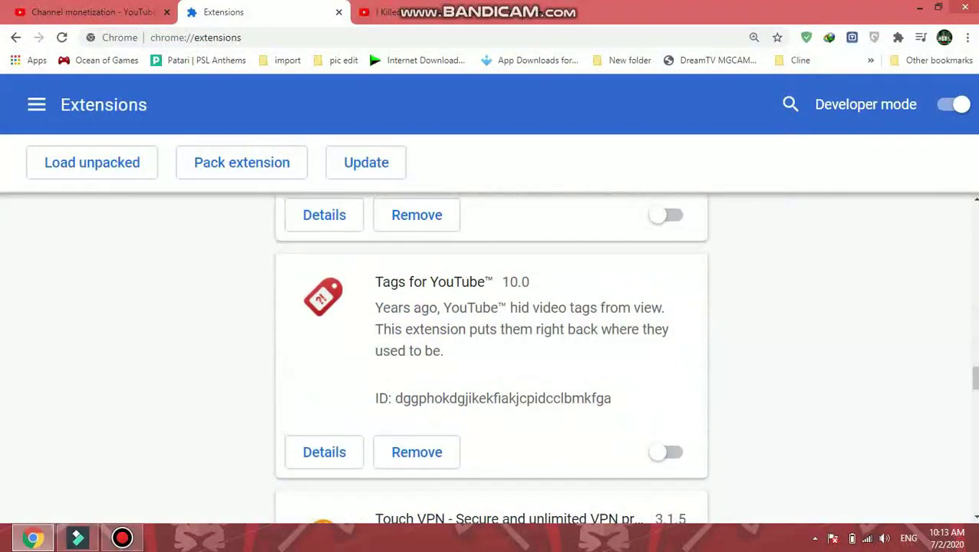
left_click(667, 452)
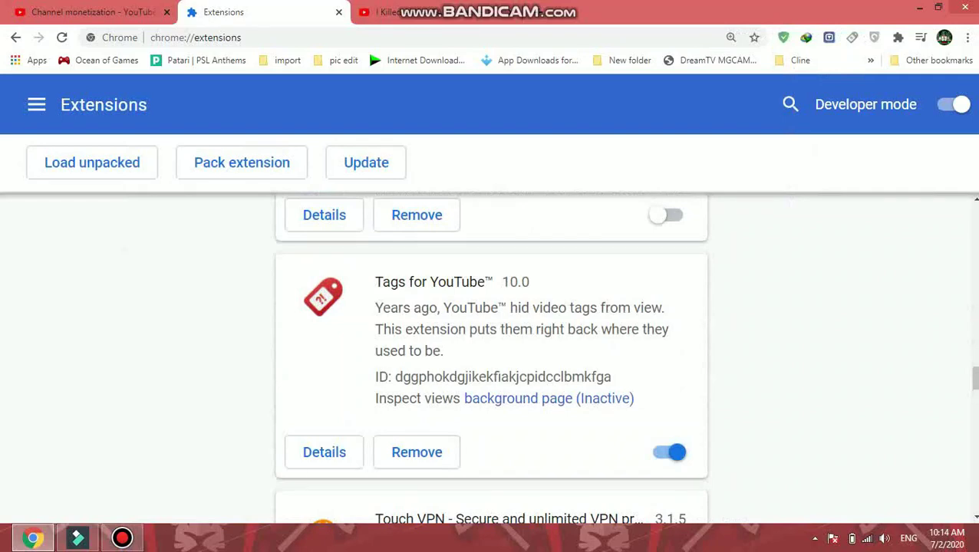
Switch to the PUBG video tab, reload it, and expand its description.
key("ctrl+shift+Tab")
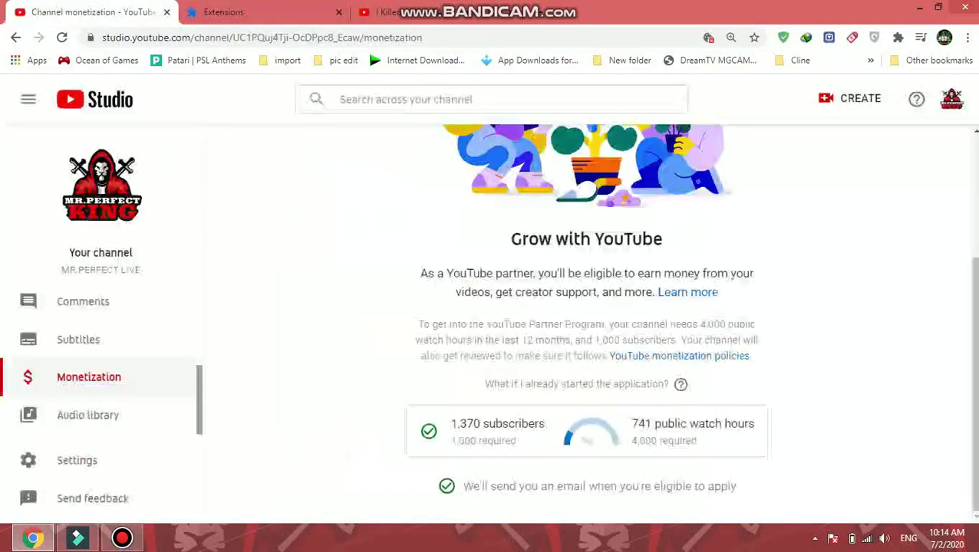
key("ctrl+shift+Tab")
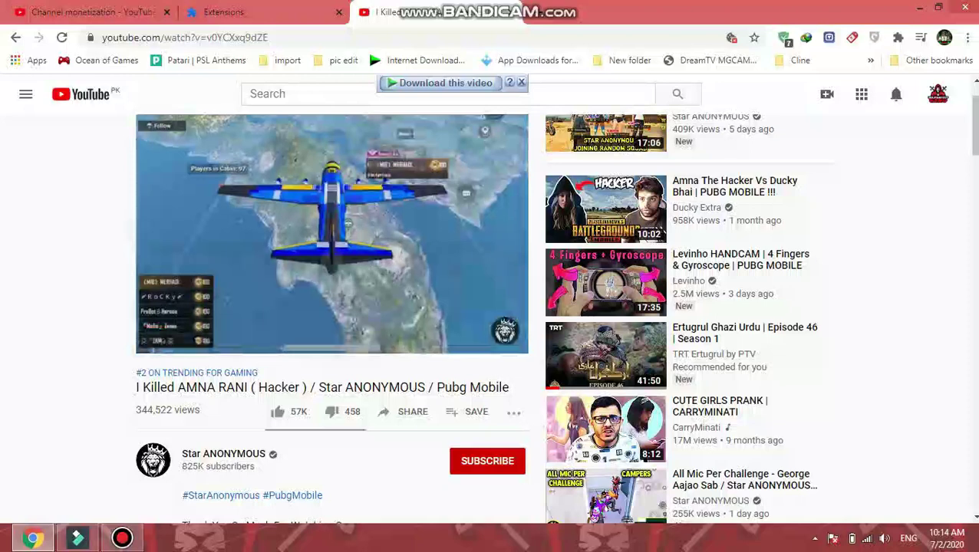
key("F5")
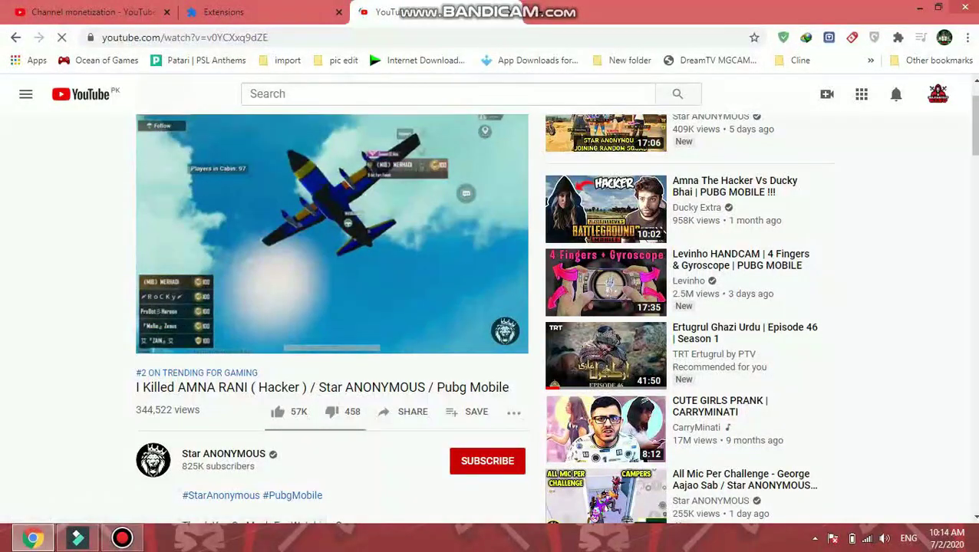
key("alt+Tab")
key("alt+Tab")
scroll(491, 307, "down", 5)
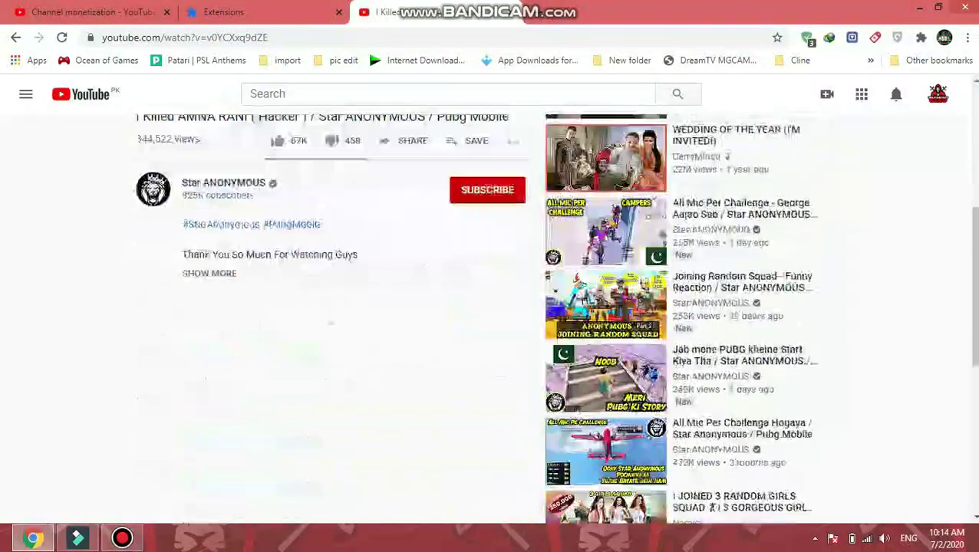
left_click(210, 257)
Select the tag links such as Pubg Mobile and Pubg Tricks under the description.
scroll(491, 307, "down", 7)
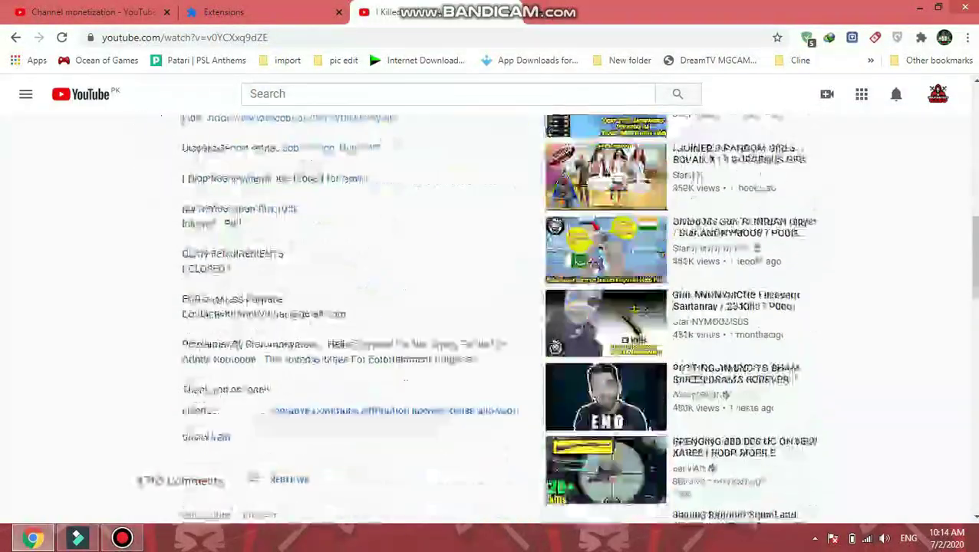
scroll(491, 307, "up", 3)
left_click_drag(181, 270, 253, 369)
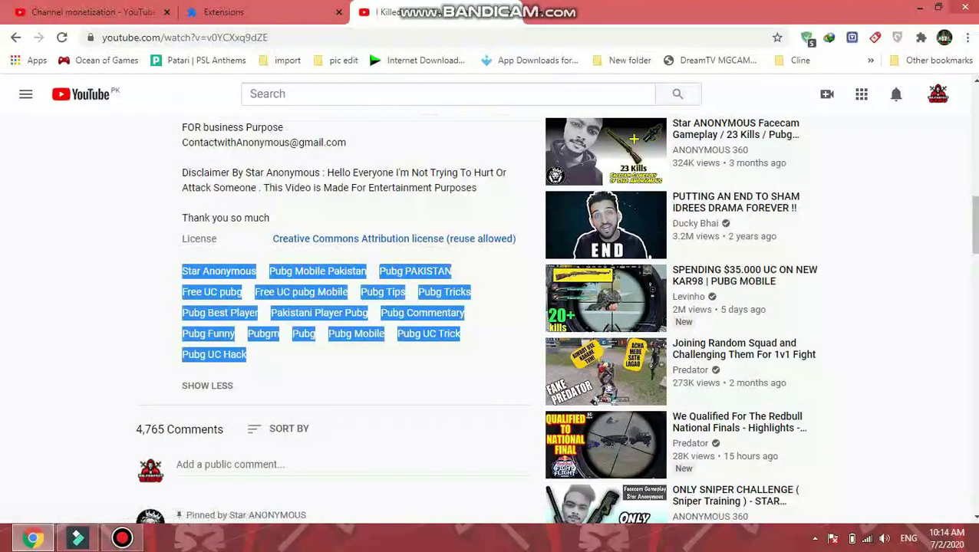
left_click(254, 368)
left_click_drag(181, 270, 249, 359)
left_click(253, 369)
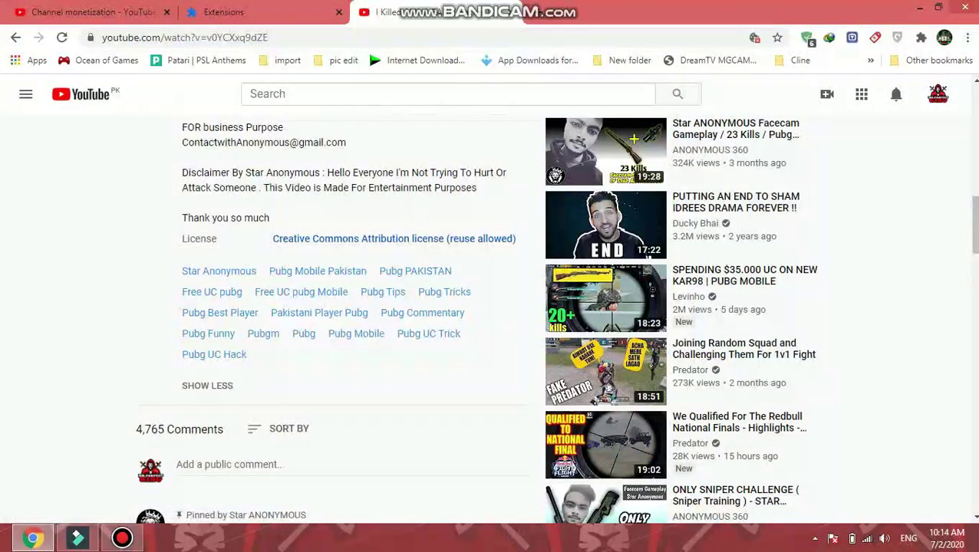
Turn off Tags for YouTube from its details page and go back to the video tab.
right_click(875, 37)
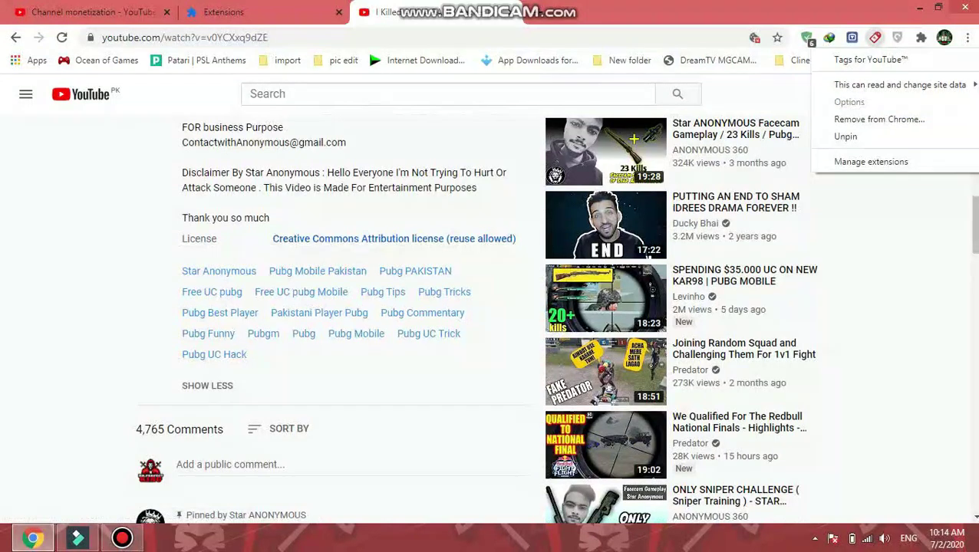
left_click(871, 161)
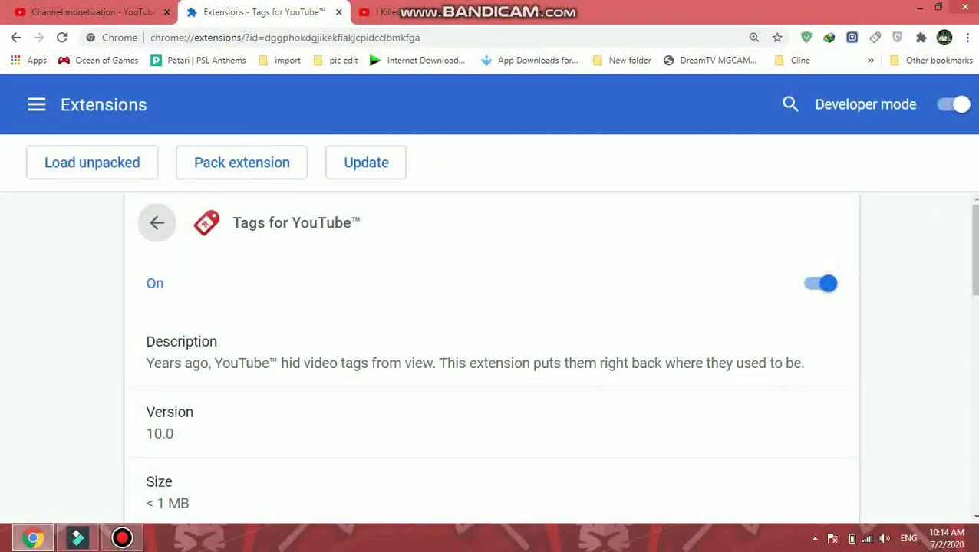
left_click(820, 283)
key("ctrl+Tab")
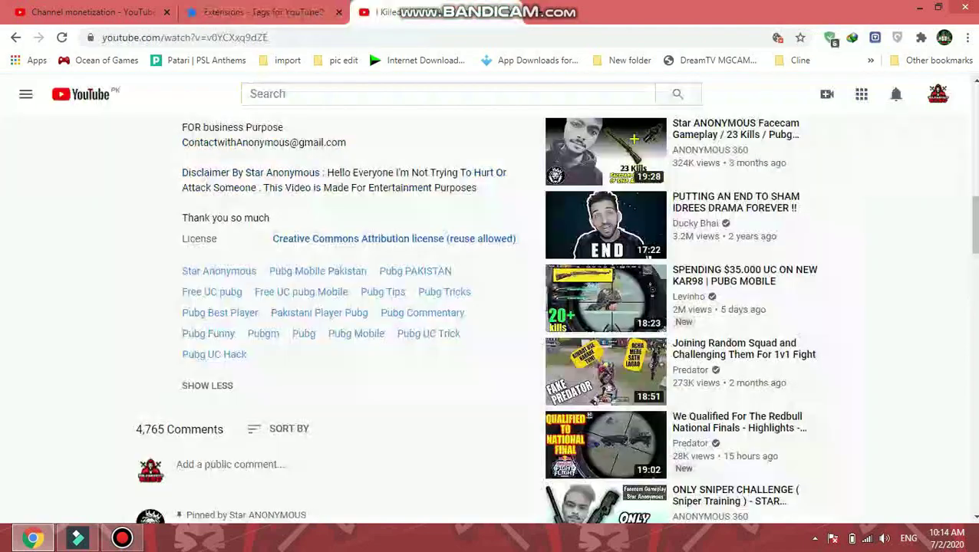
Expand the PUBG video's description and check the text at its end.
scroll(332, 307, "up", 8)
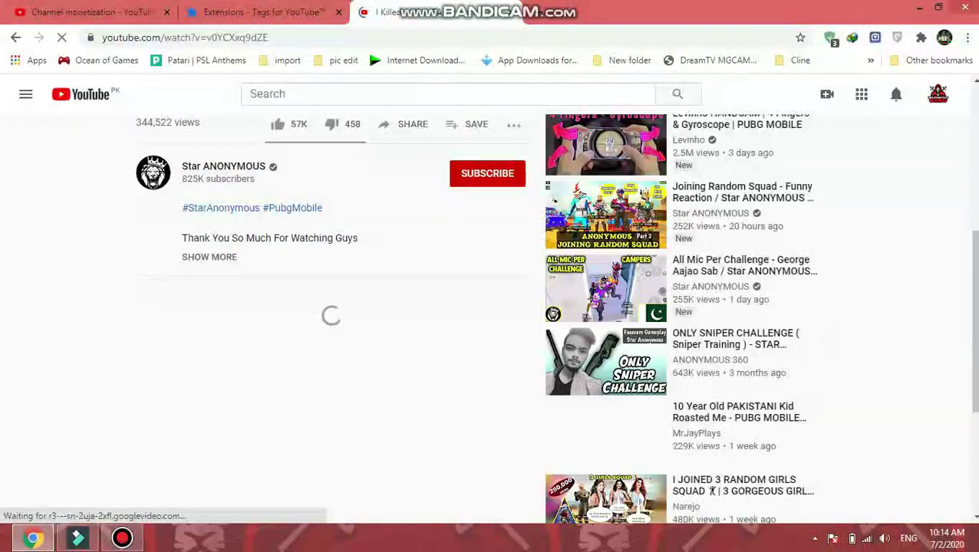
scroll(336, 308, "down", 2)
scroll(335, 307, "down", 1)
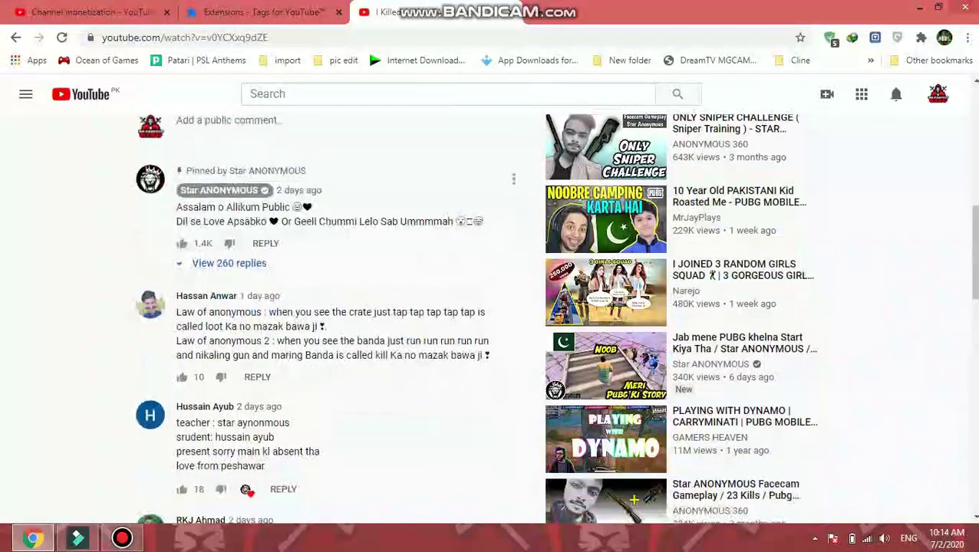
scroll(336, 308, "up", 3)
left_click(210, 255)
scroll(336, 307, "down", 6)
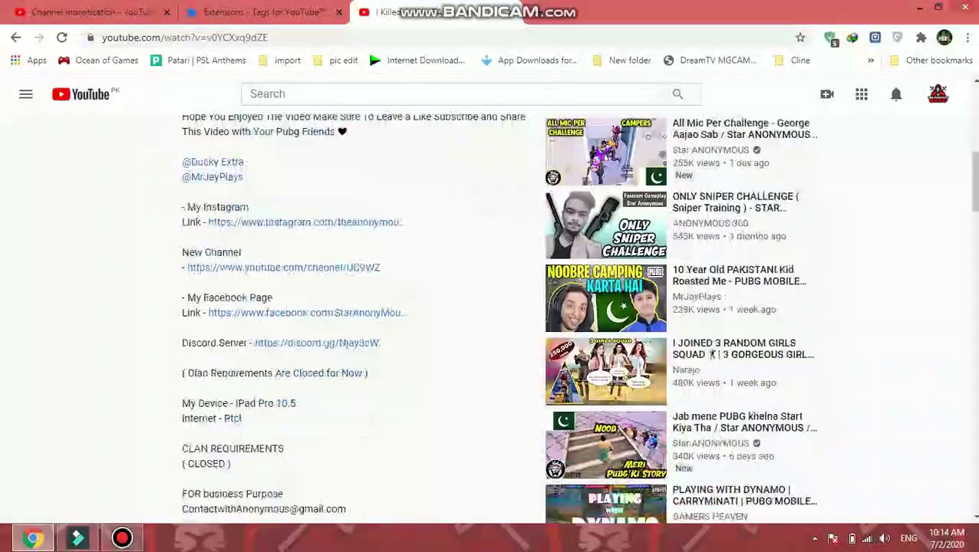
left_click_drag(402, 259, 792, 196)
left_click_drag(402, 259, 230, 199)
left_click(230, 199)
scroll(336, 308, "down", 1)
scroll(335, 308, "up", 2)
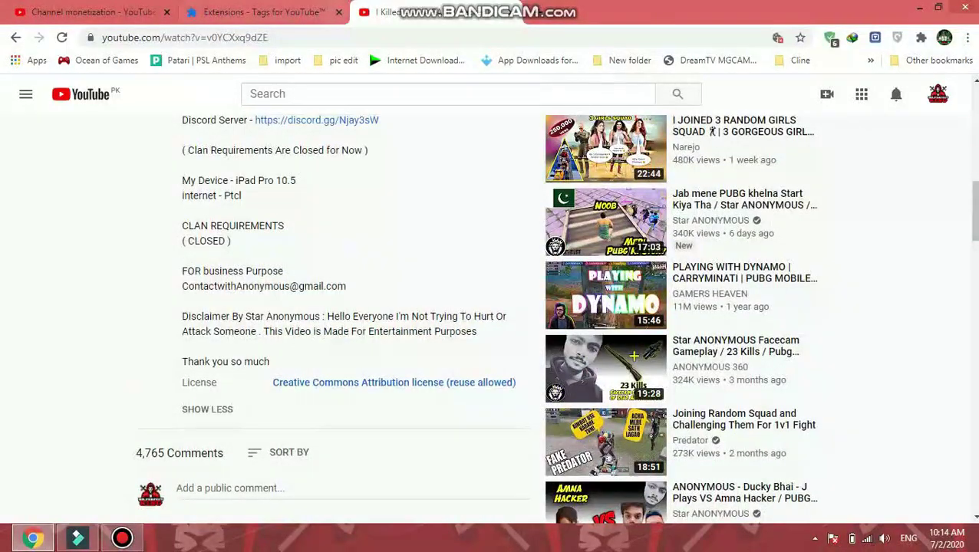
Re-enable Tags for YouTube in the full extensions list and return to the video tab.
right_click(898, 38)
left_click(814, 160)
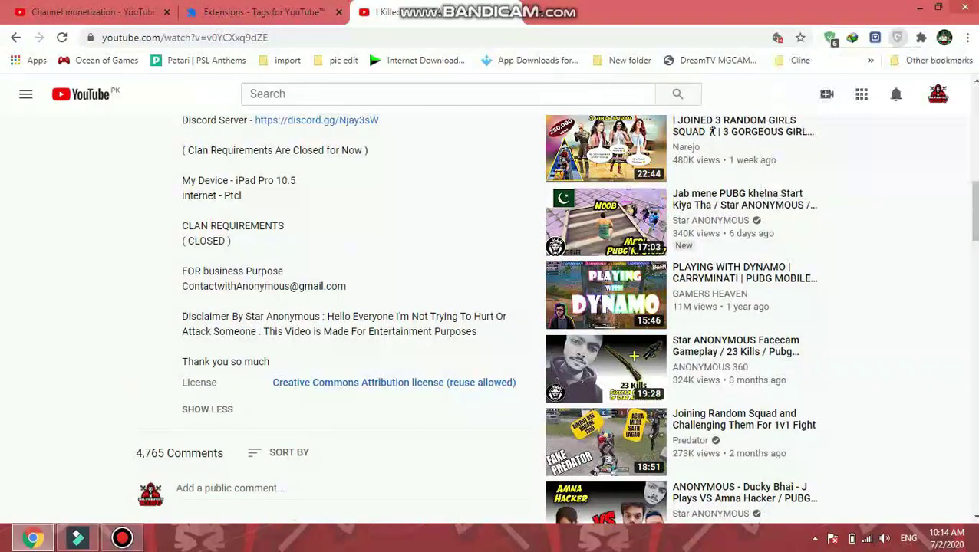
left_click(37, 104)
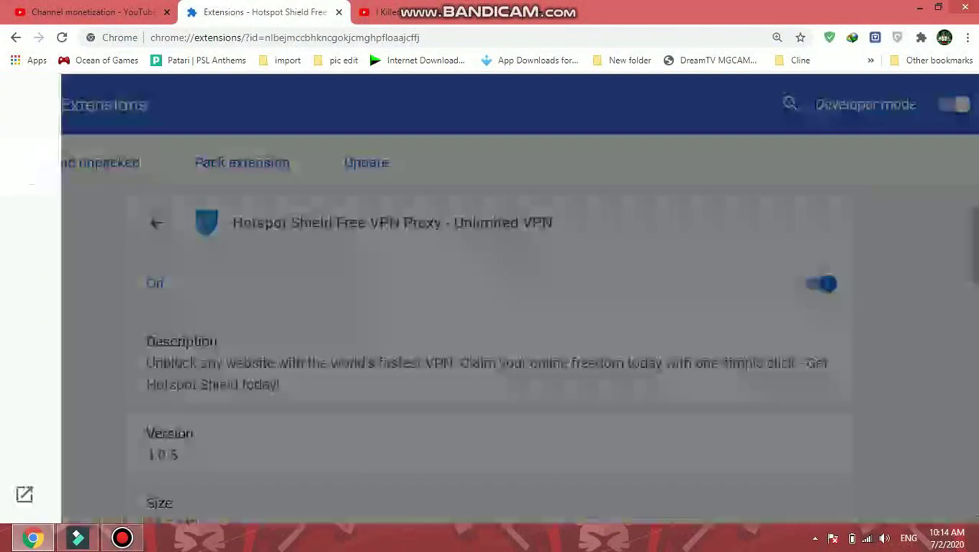
left_click(60, 166)
scroll(491, 357, "down", 10)
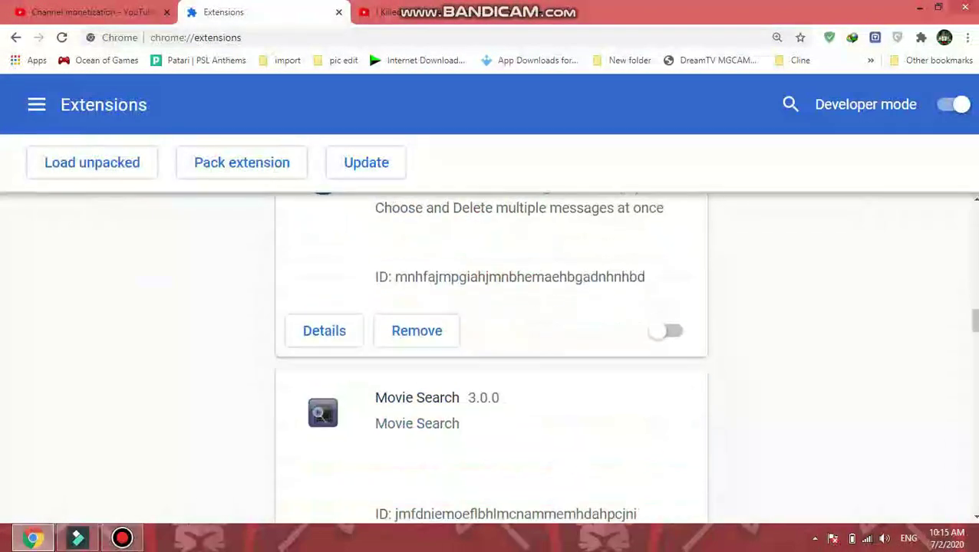
scroll(491, 358, "down", 6)
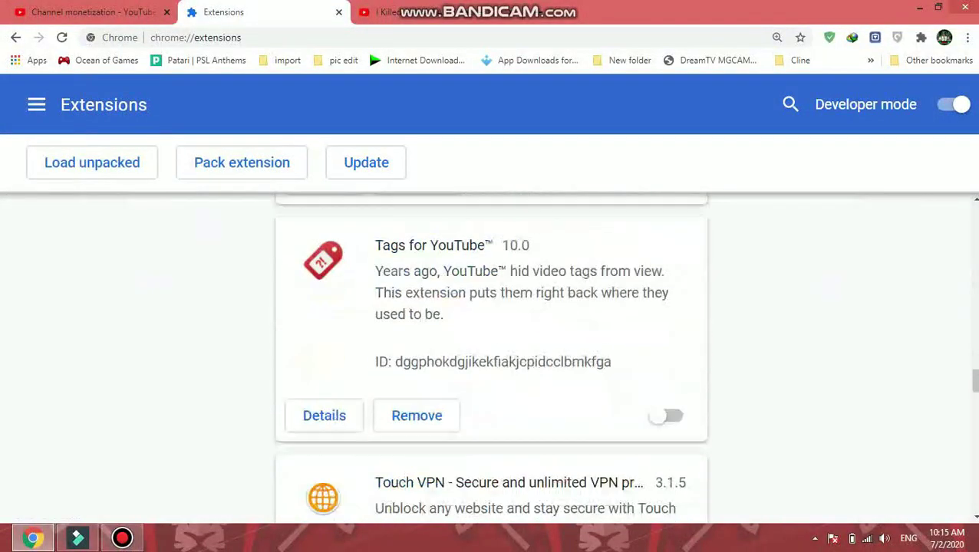
left_click(668, 416)
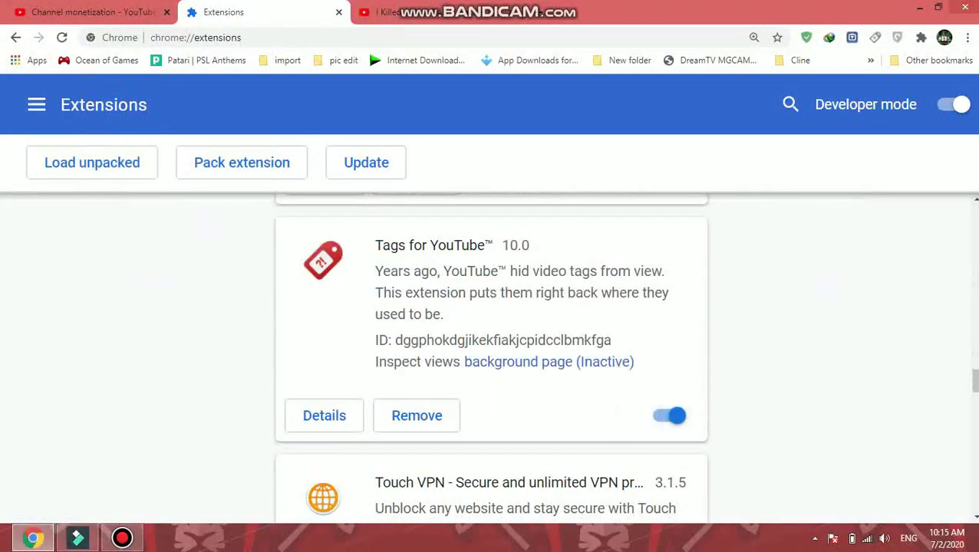
key("ctrl+Tab")
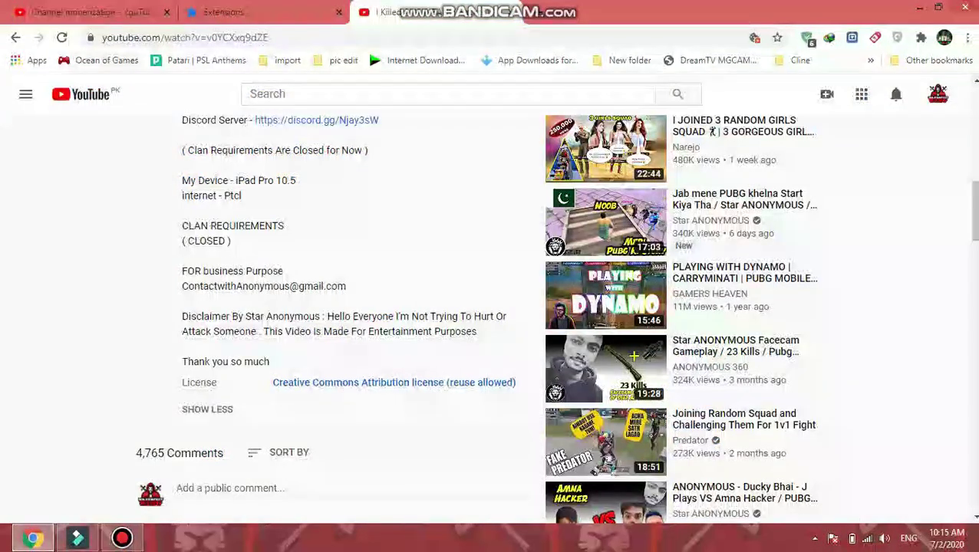
Reload the PUBG watch page and select the tag list under its description.
left_click(62, 38)
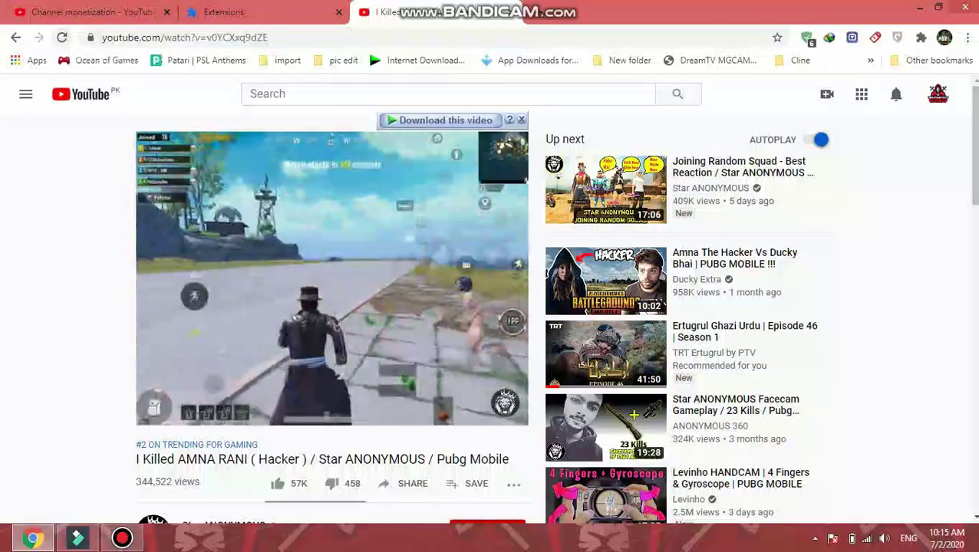
scroll(332, 306, "down", 5)
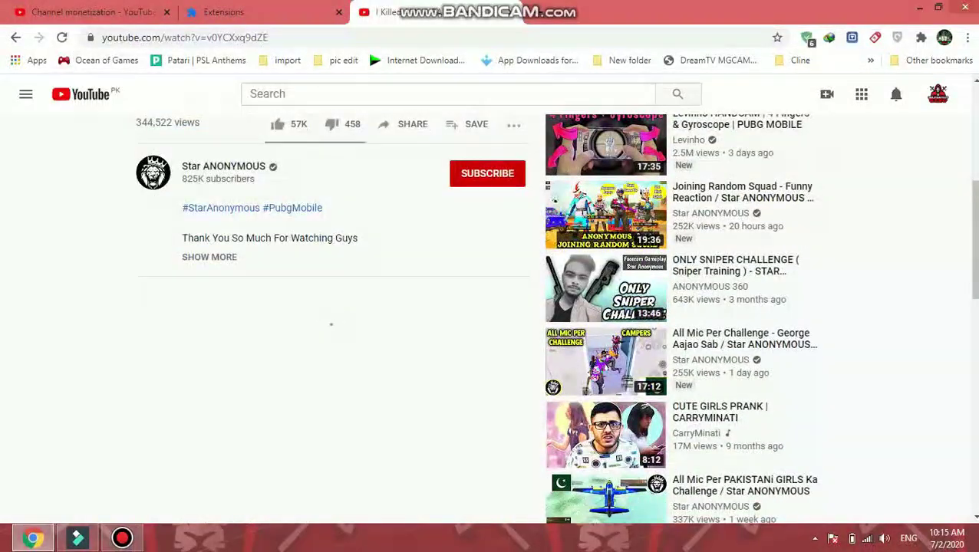
scroll(331, 324, "down", 7)
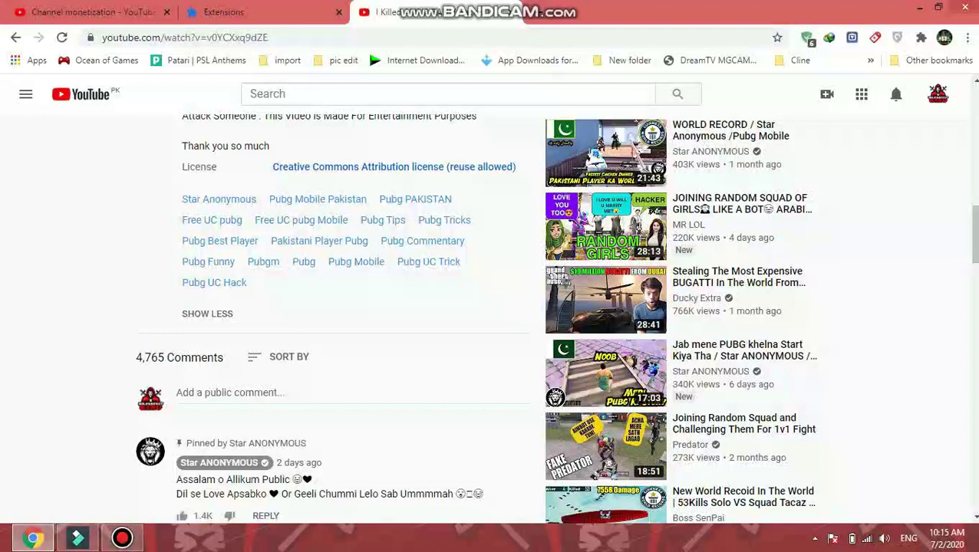
left_click_drag(181, 196, 253, 290)
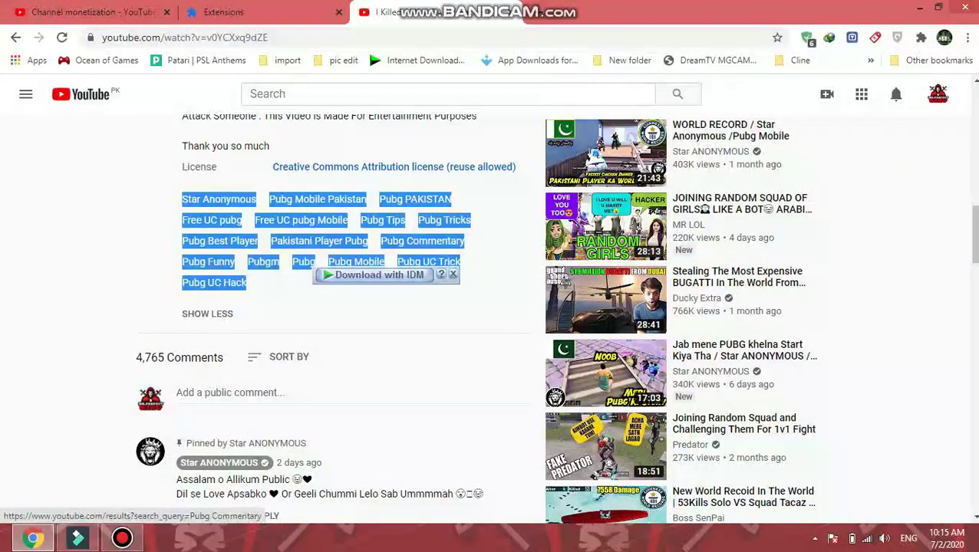
right_click(454, 229)
left_click(508, 336)
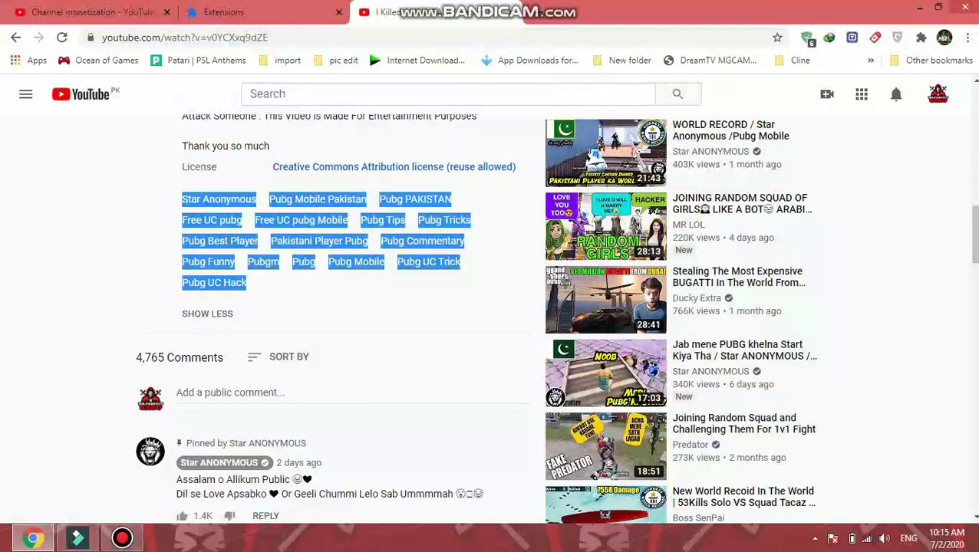
In YouTube Studio, open the newest video's details and check its tags box.
left_click(92, 11)
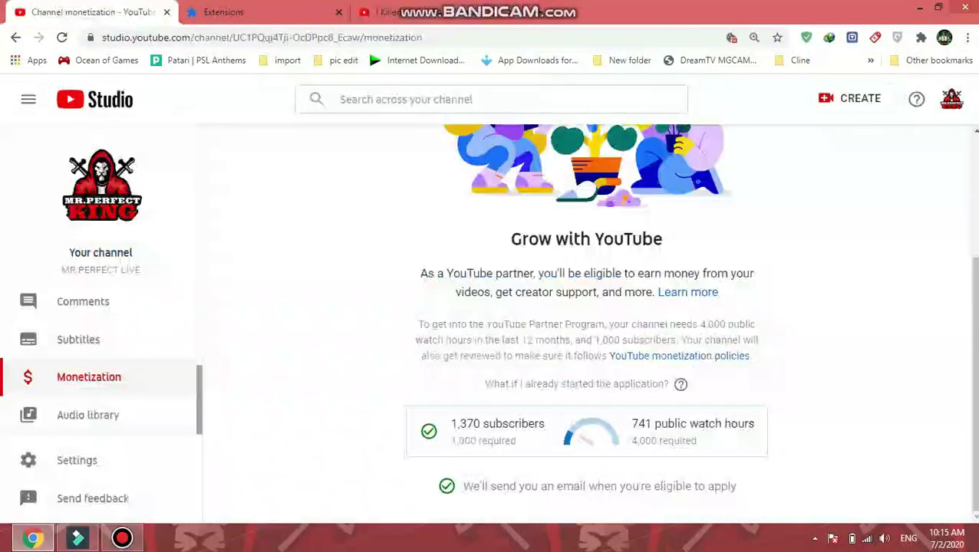
scroll(92, 361, "up", 3)
left_click(77, 349)
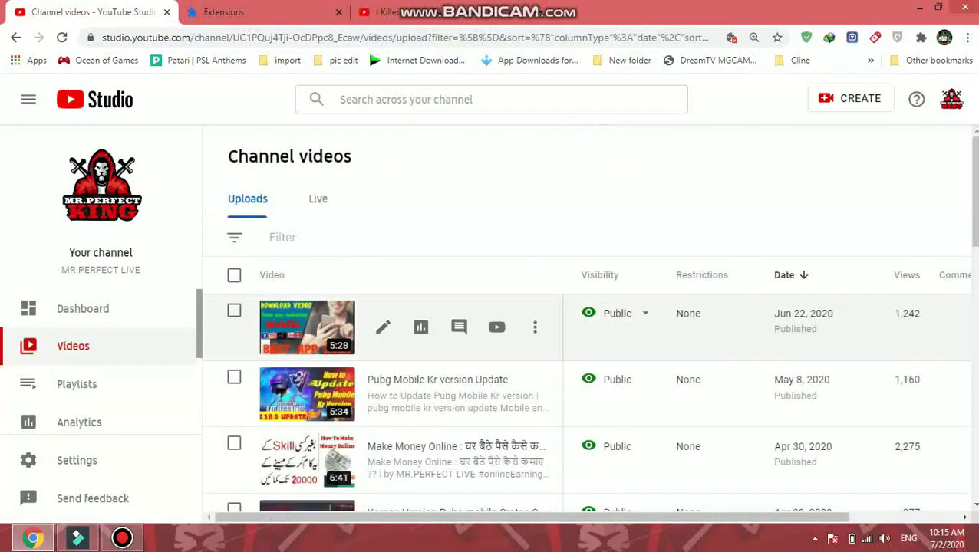
left_click(383, 327)
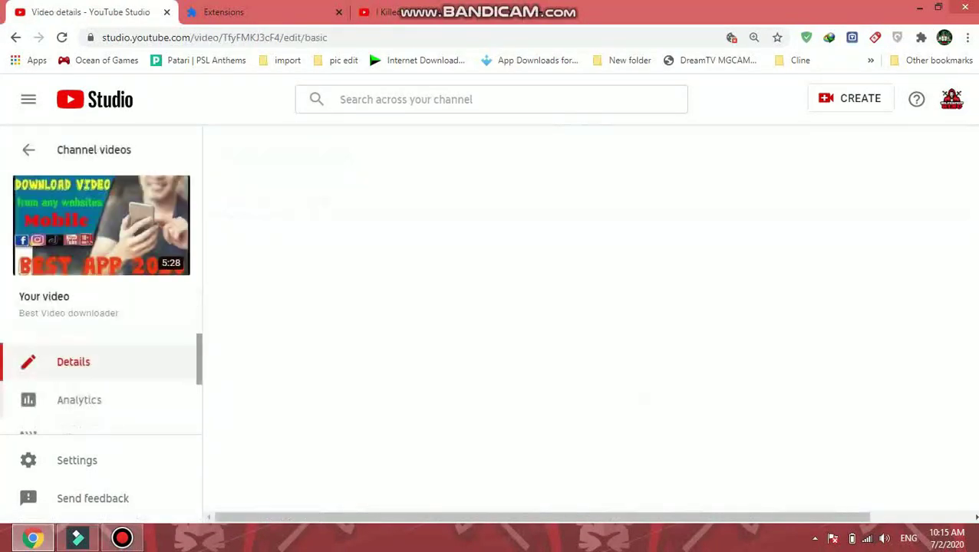
scroll(474, 345, "down", 15)
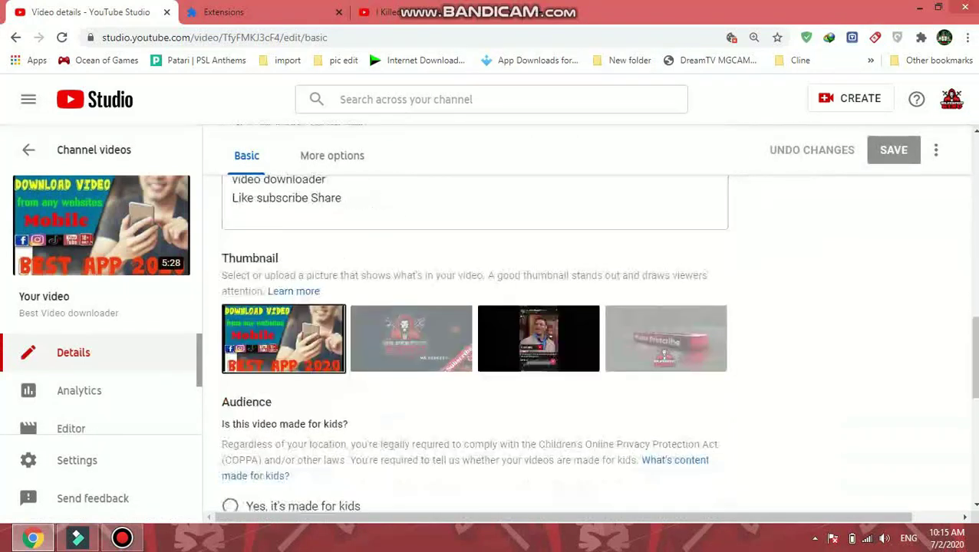
scroll(474, 346, "down", 1)
right_click(463, 431)
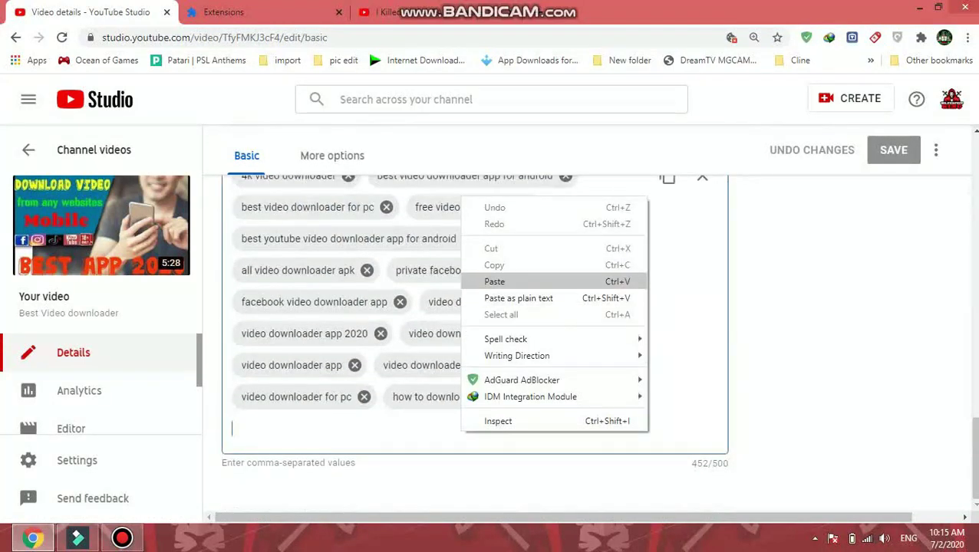
key("Escape")
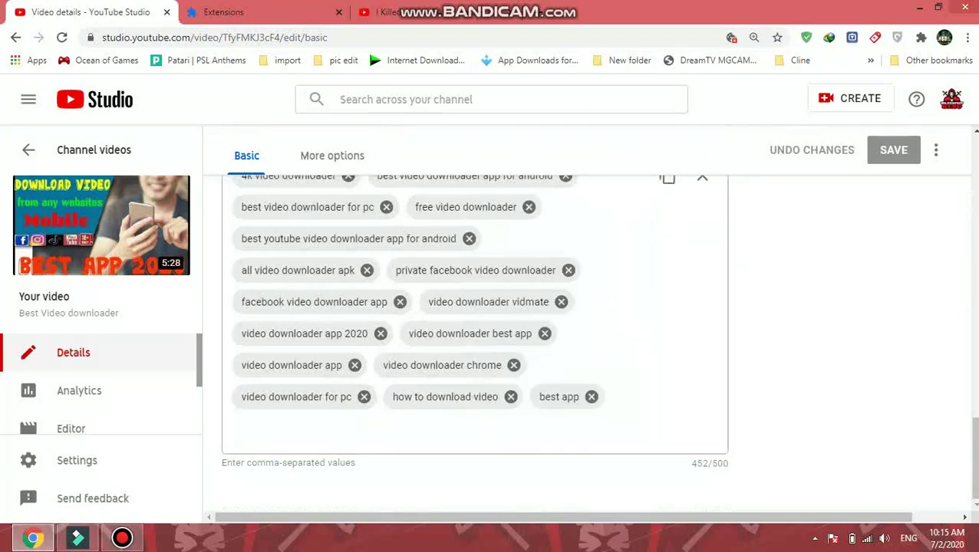
Return to the PUBG watch tab and pause the video.
key("ctrl+3")
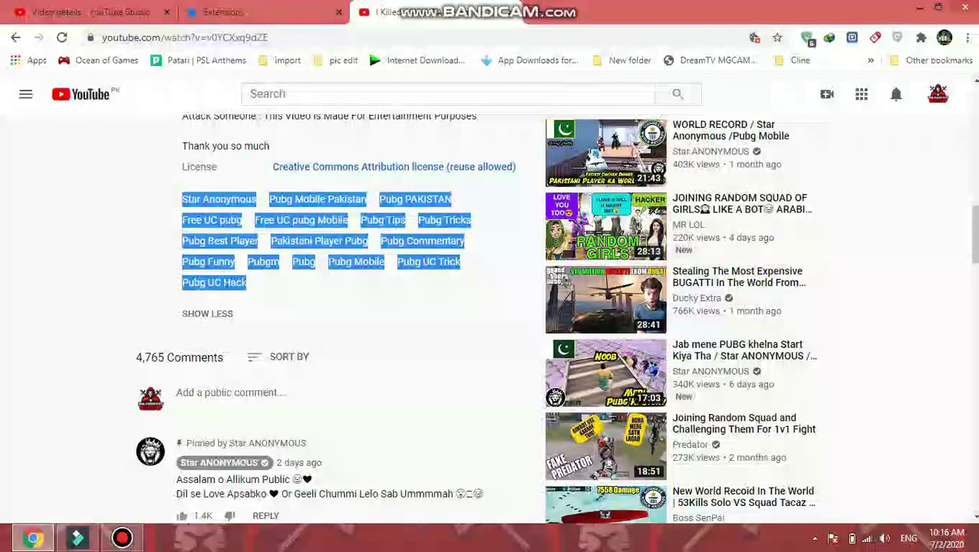
scroll(552, 319, "up", 1)
scroll(491, 307, "up", 15)
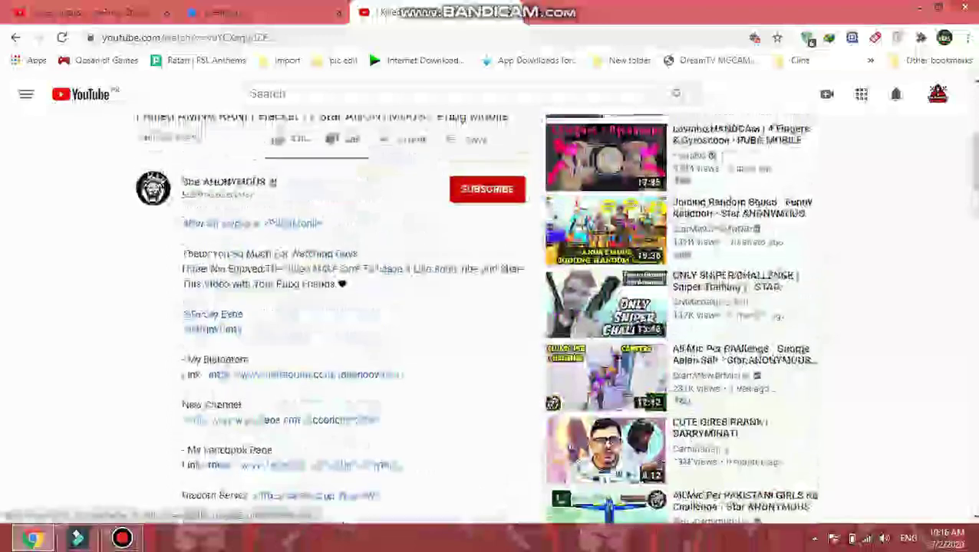
key("space")
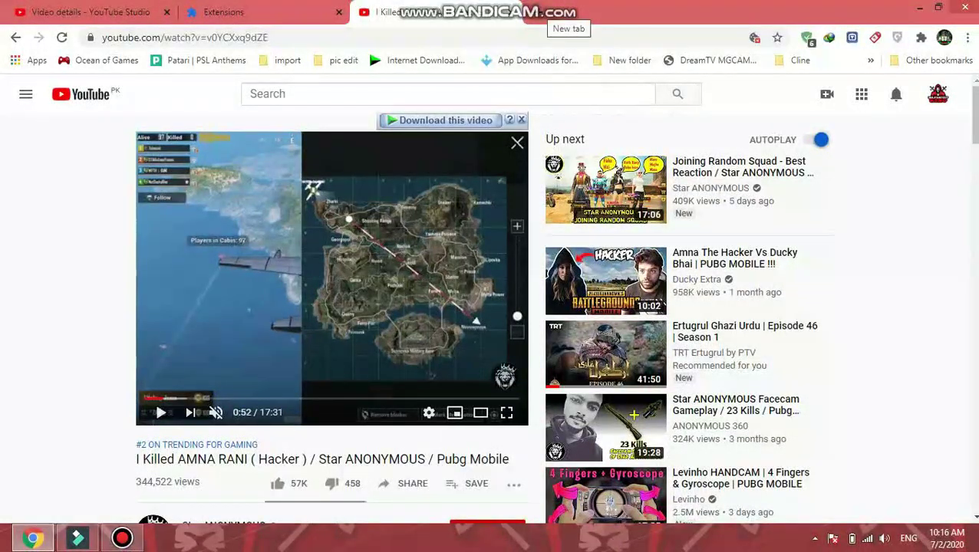
Open tagsyoutube.com in a new browser tab.
left_click(529, 12)
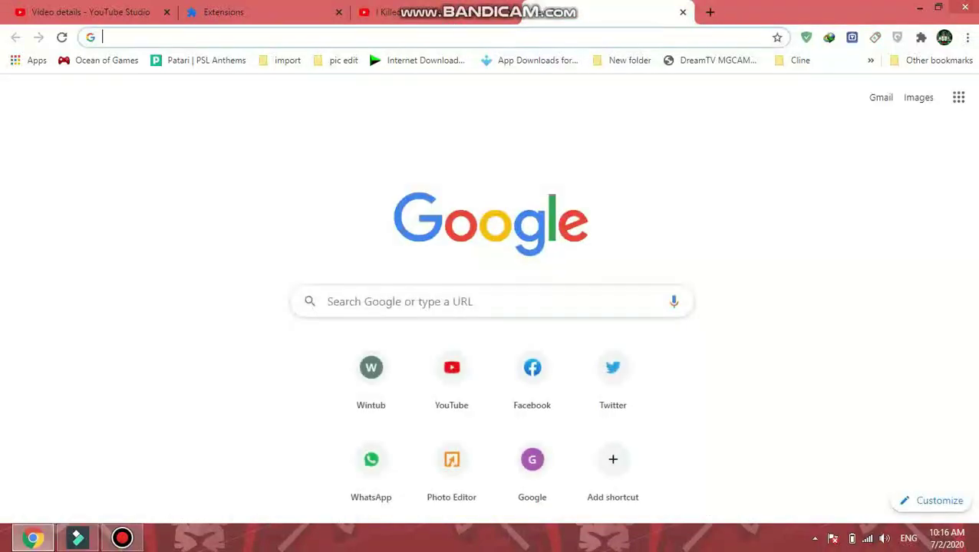
type("tag")
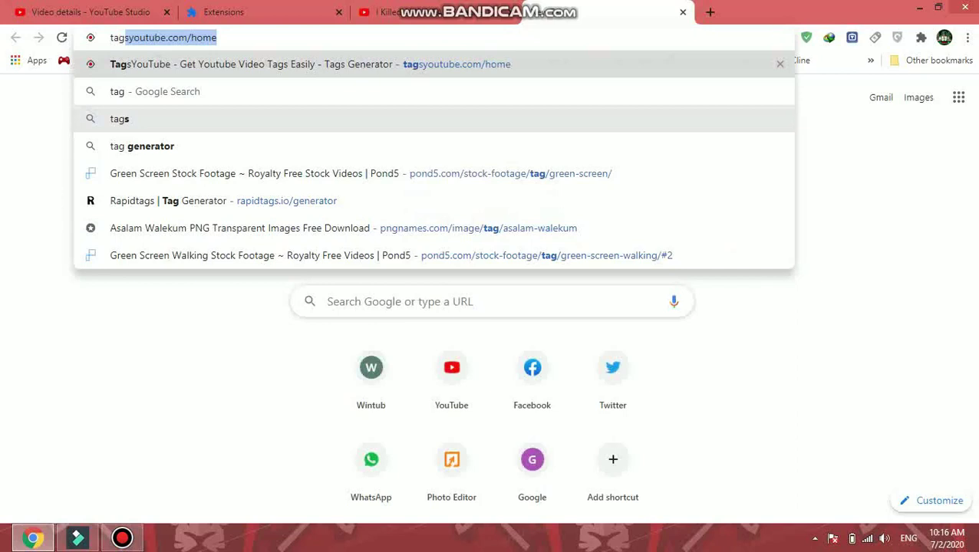
type("s")
key("End")
key("BackSpace")
key("BackSpace")
key("BackSpace")
key("BackSpace")
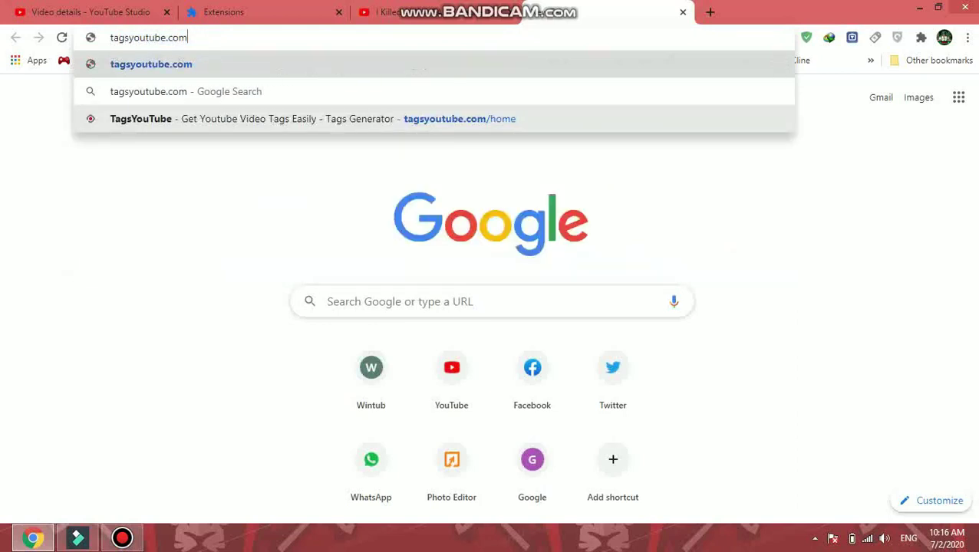
key("Return")
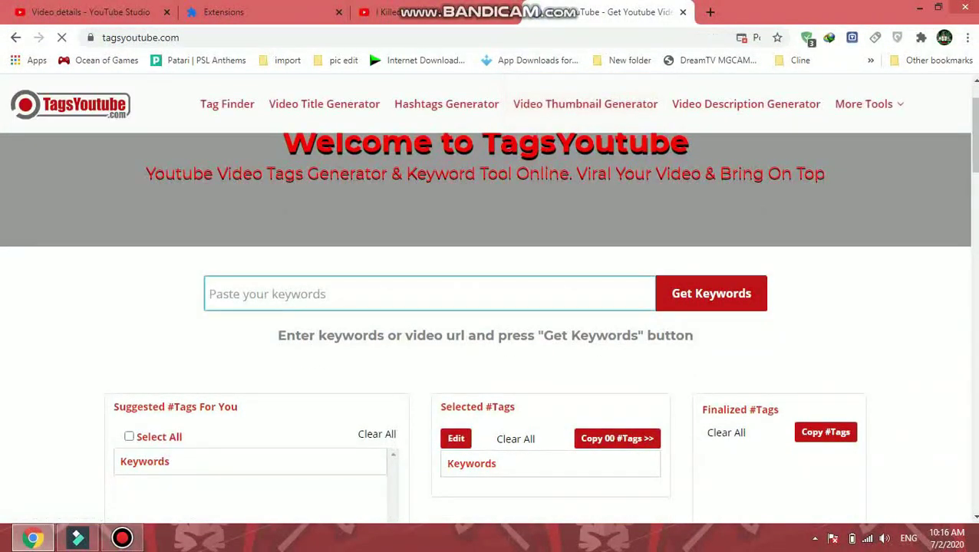
Search the Pubg keyword to list suggested hashtags like #Pubg and #Pubg live.
type("pubg")
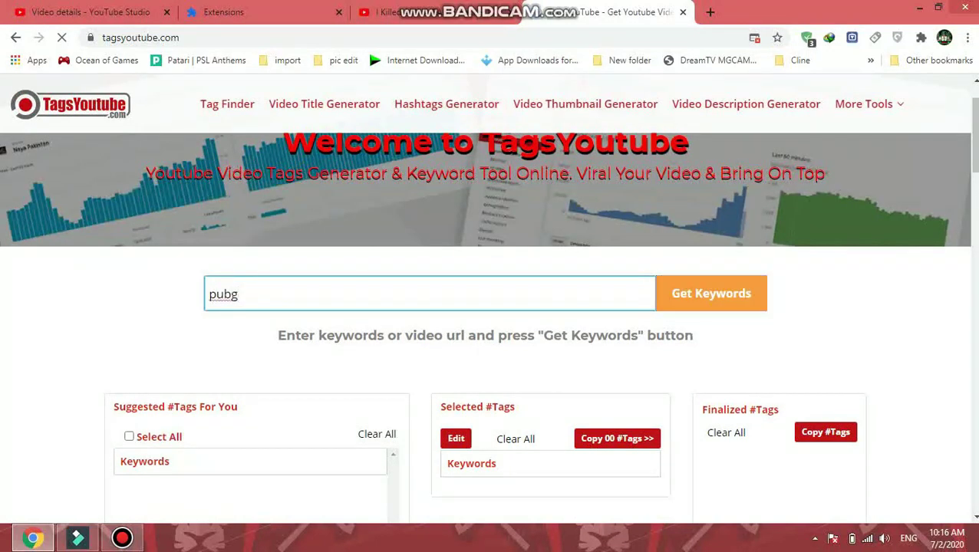
key("Return")
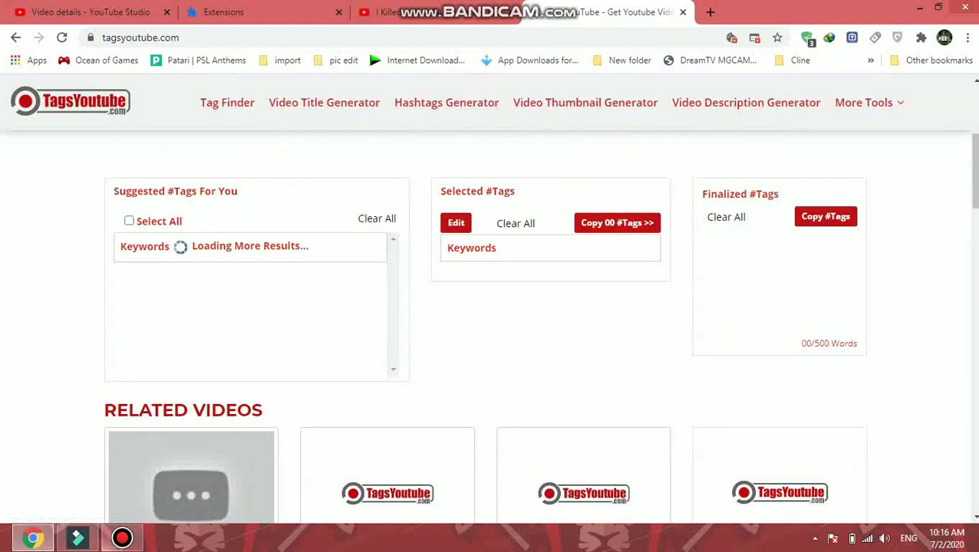
left_click(121, 537)
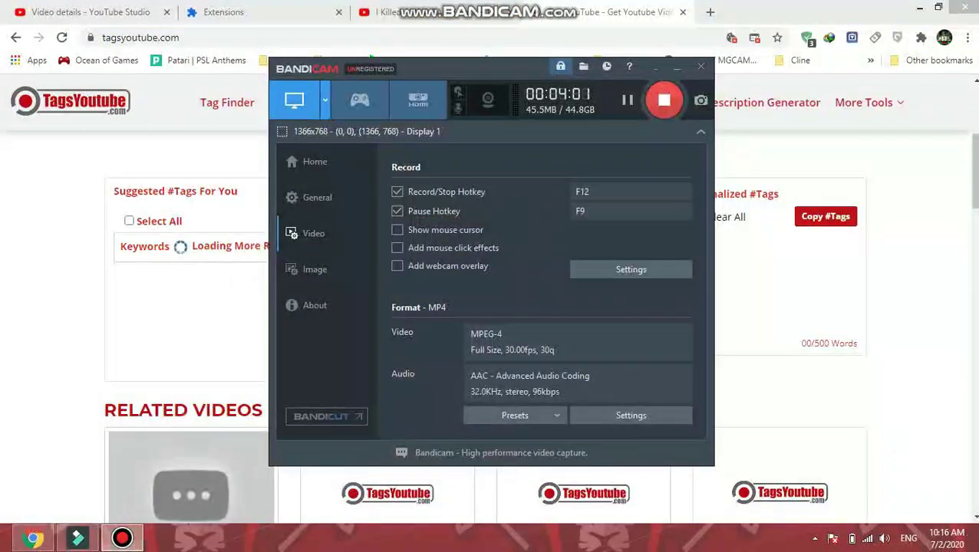
key("alt+Tab")
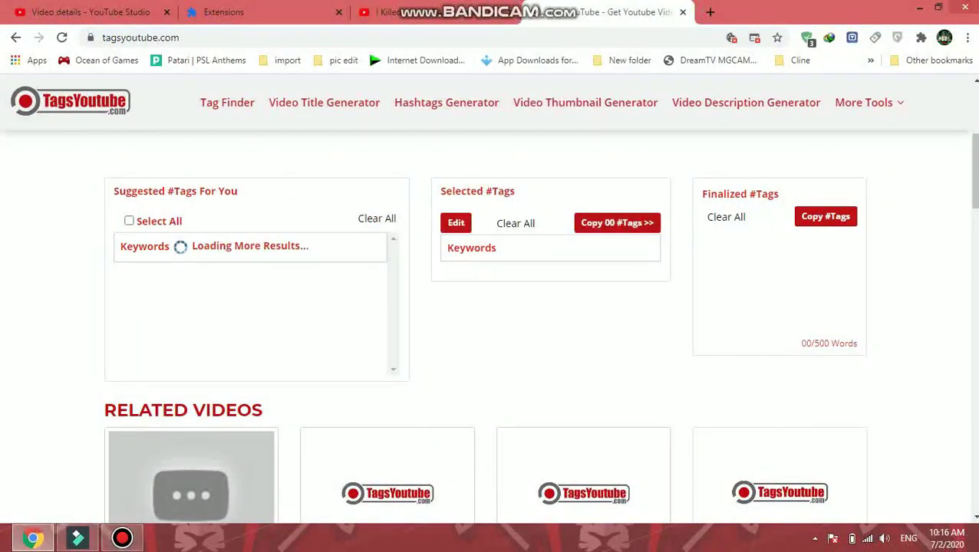
key("alt+Tab")
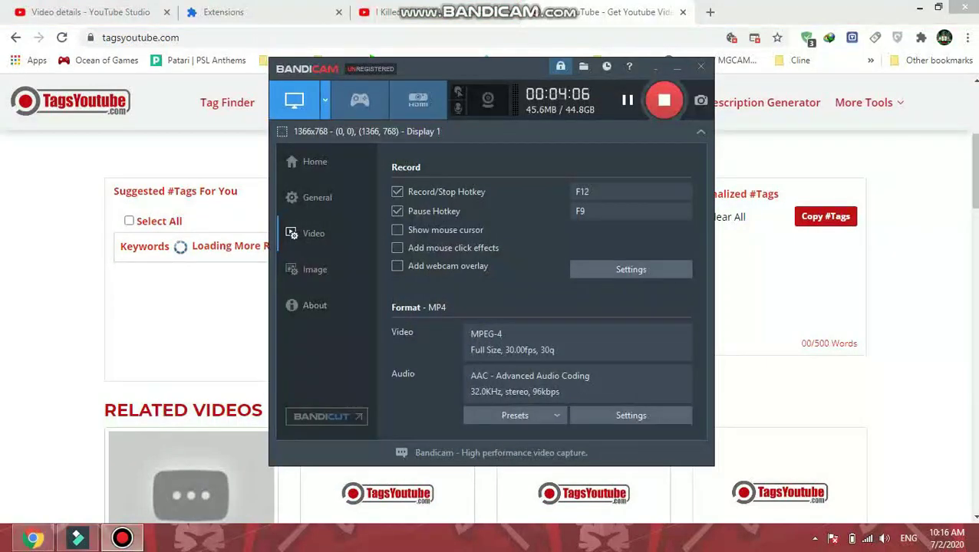
key("alt+Tab")
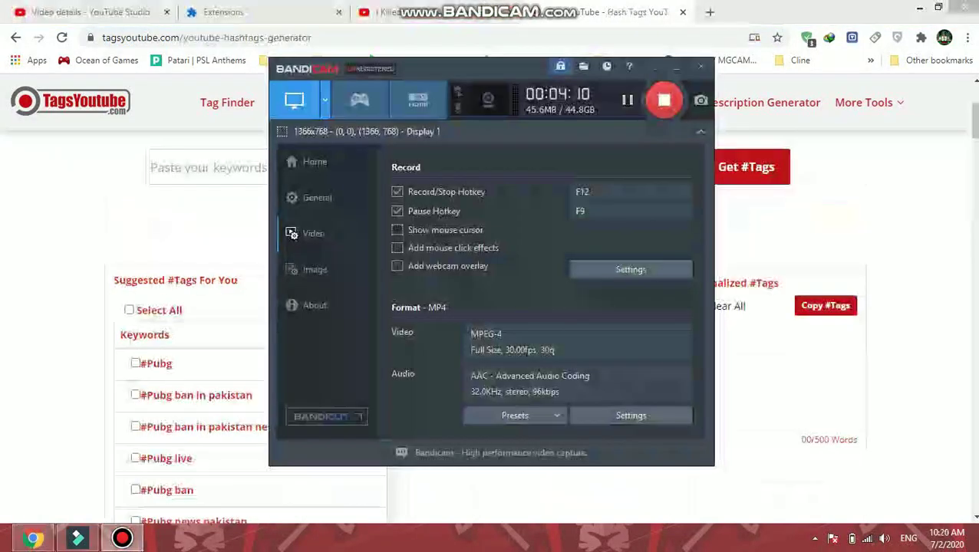
key("alt+Tab")
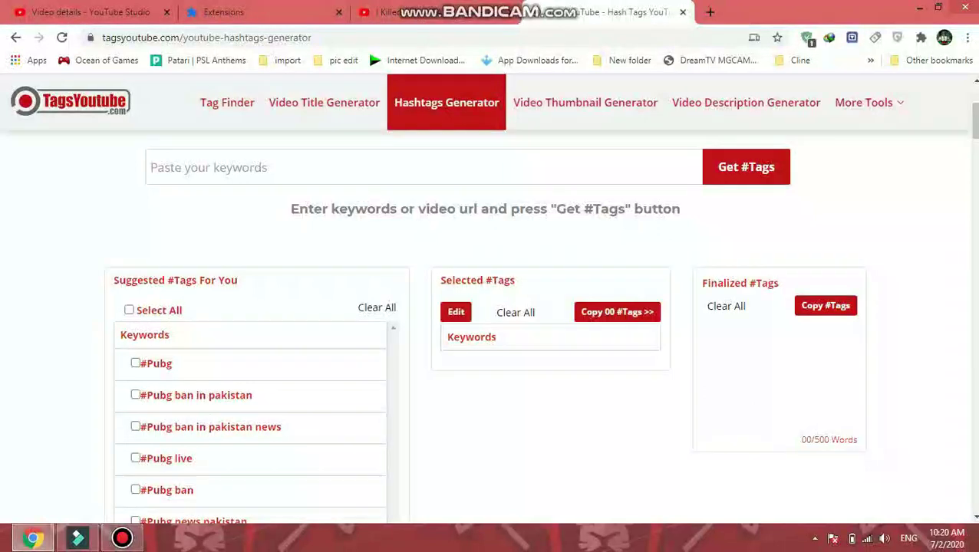
Enter 'Pubg hack' and scroll through its full list of suggested hashtags.
type("pu")
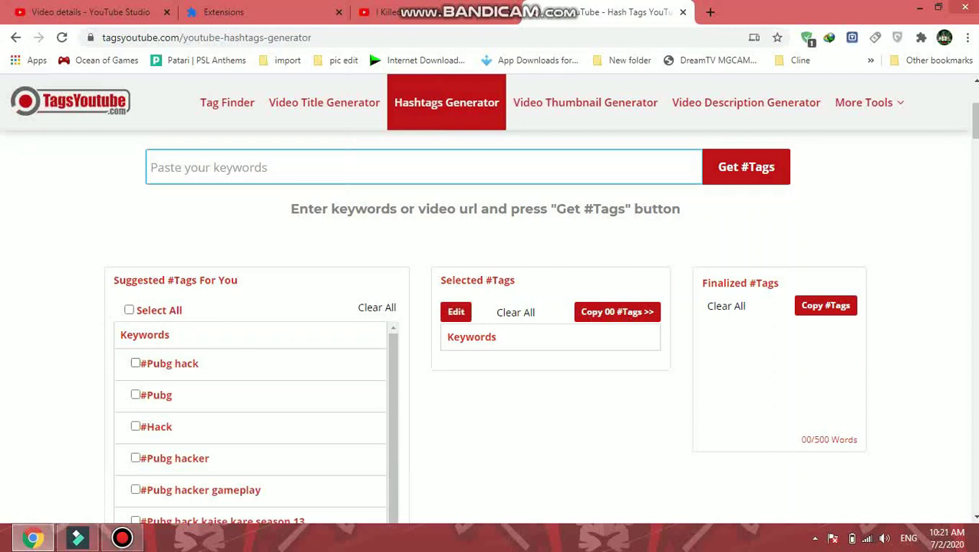
scroll(253, 346, "down", 5)
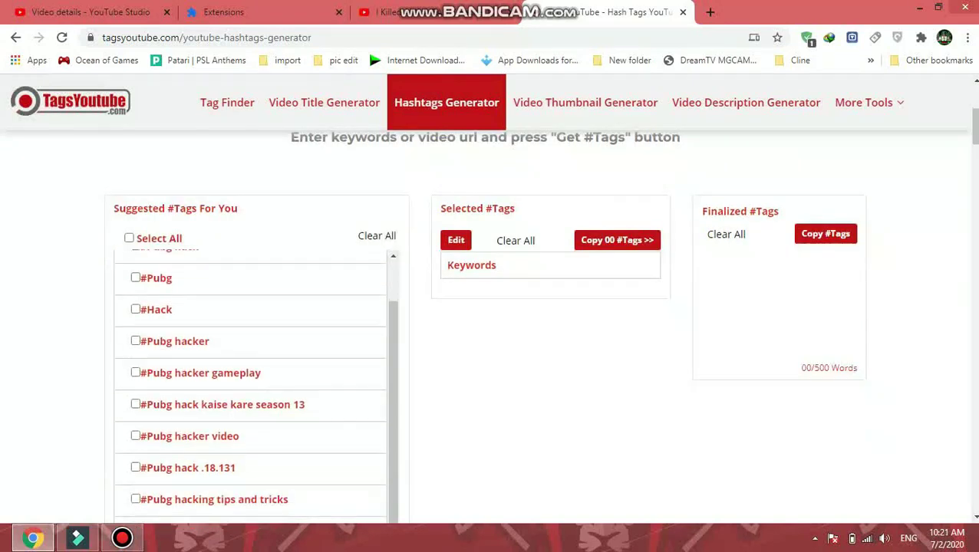
scroll(254, 330, "down", 5)
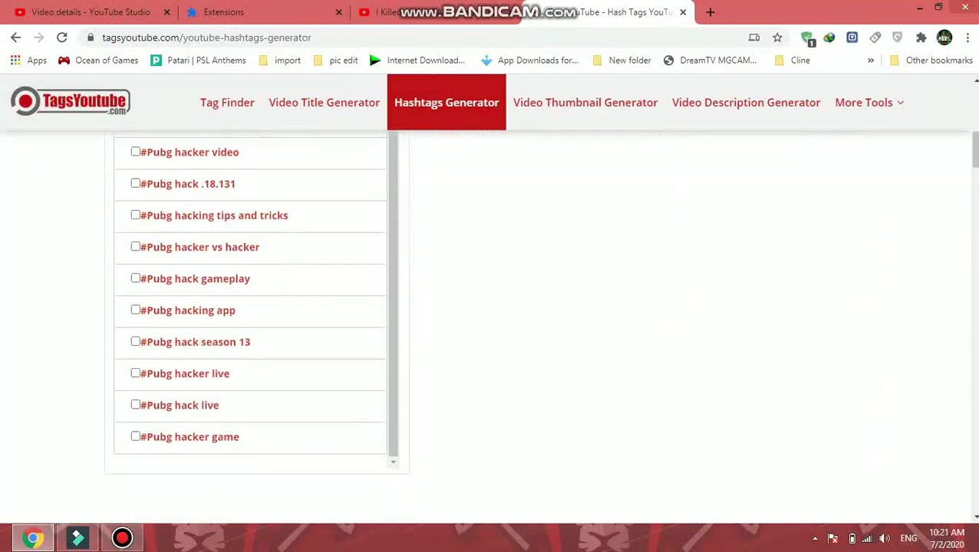
scroll(253, 307, "up", 10)
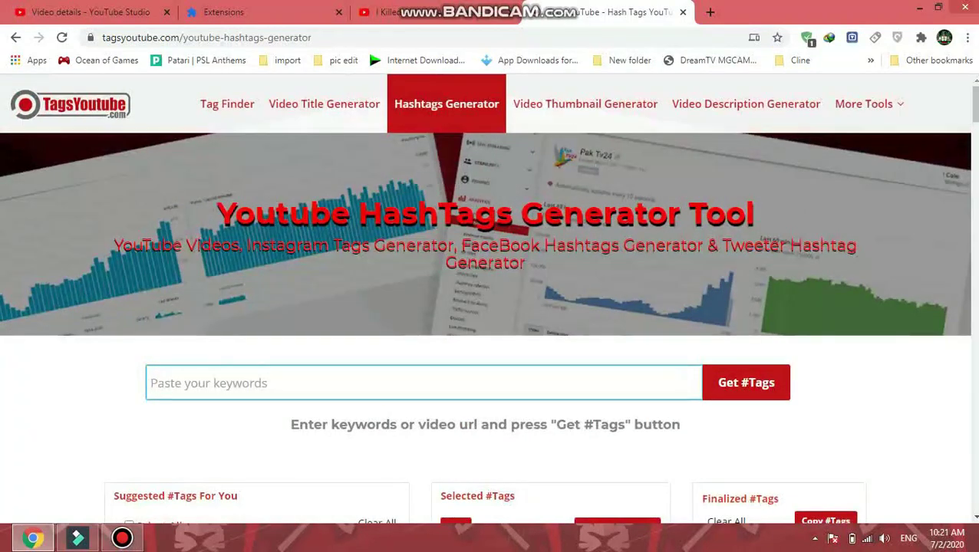
scroll(483, 307, "down", 2)
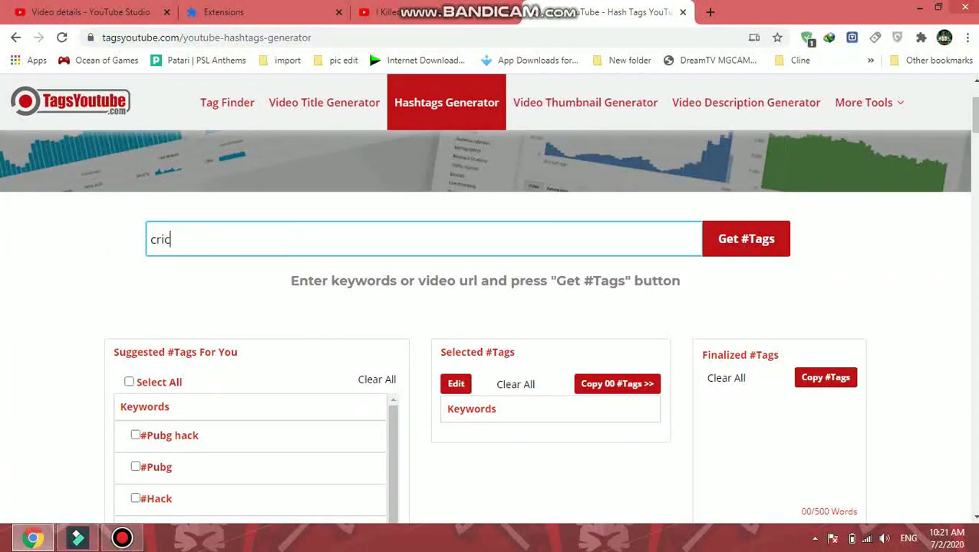
Generate hashtag suggestions for cricket and review them.
key("Return")
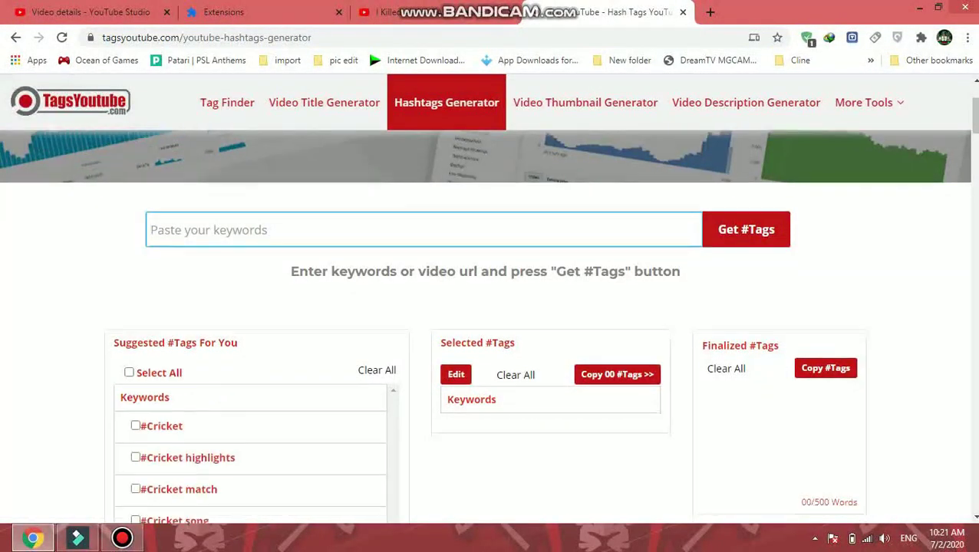
scroll(488, 327, "down", 3)
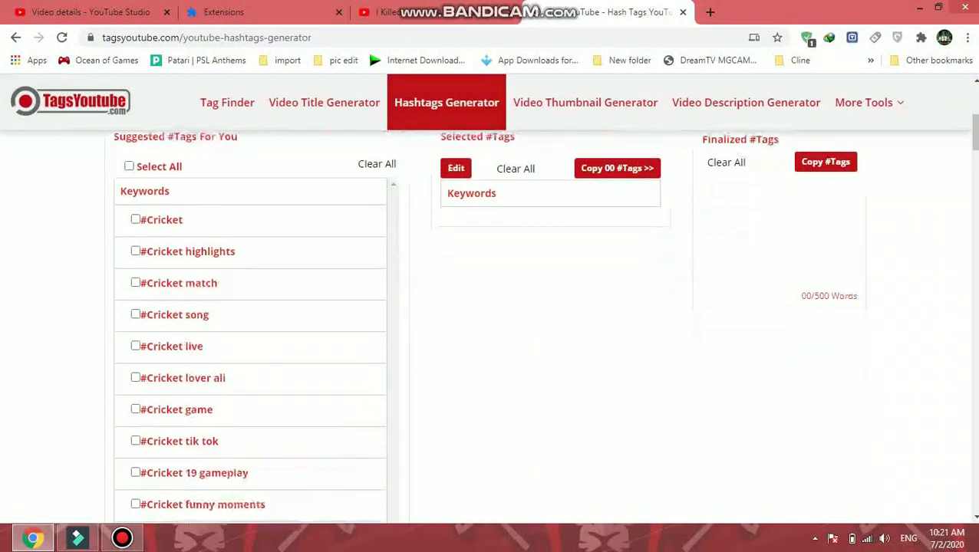
scroll(488, 327, "down", 2)
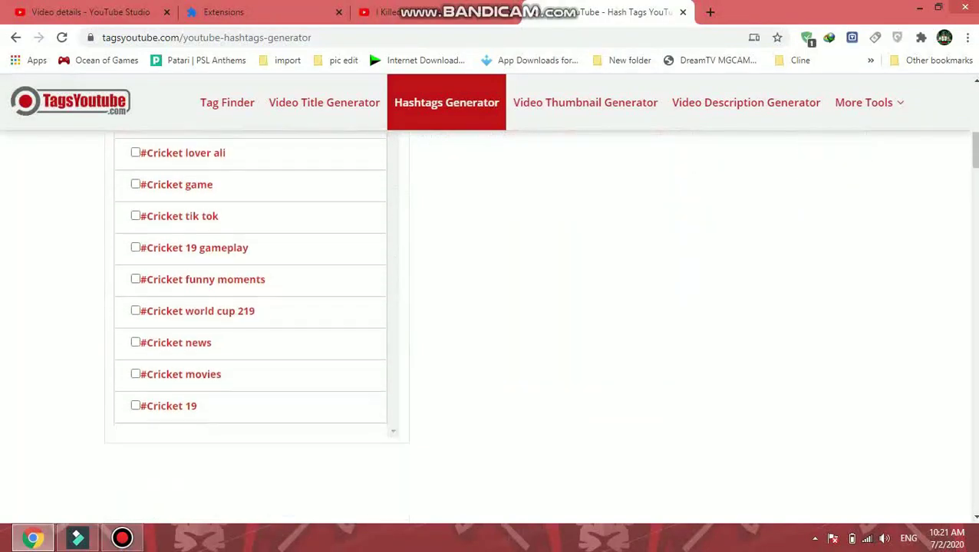
scroll(488, 327, "up", 7)
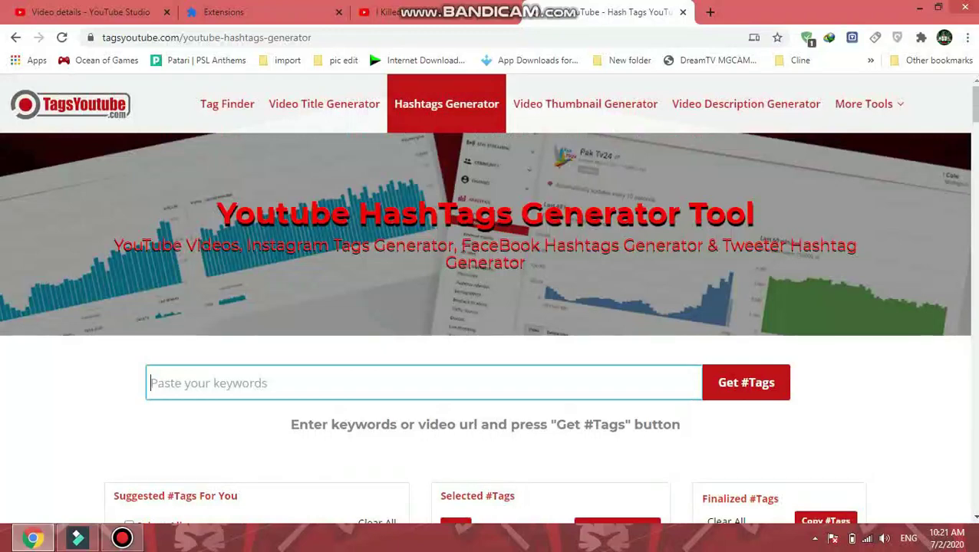
left_click(585, 103)
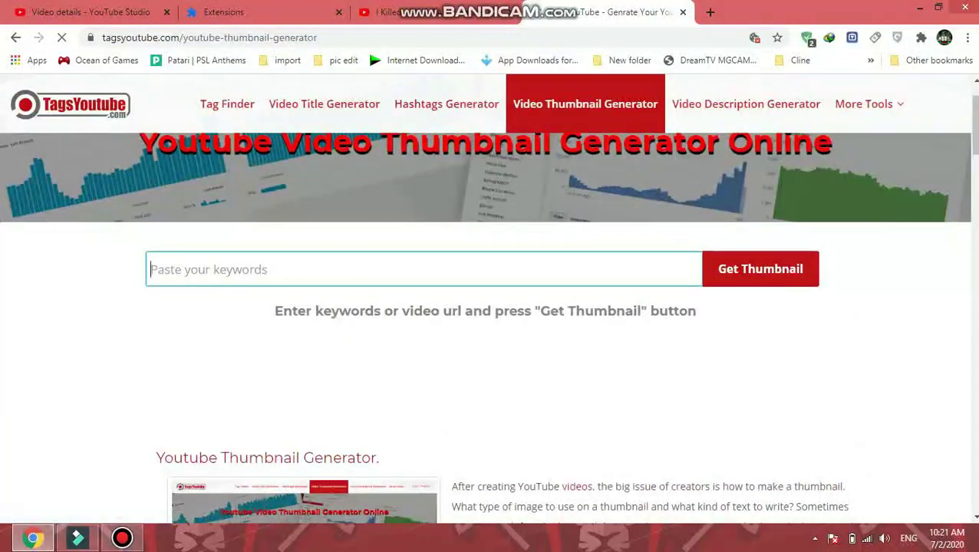
Search the keyword in the thumbnail generator and browse the top eight related videos.
key("Return")
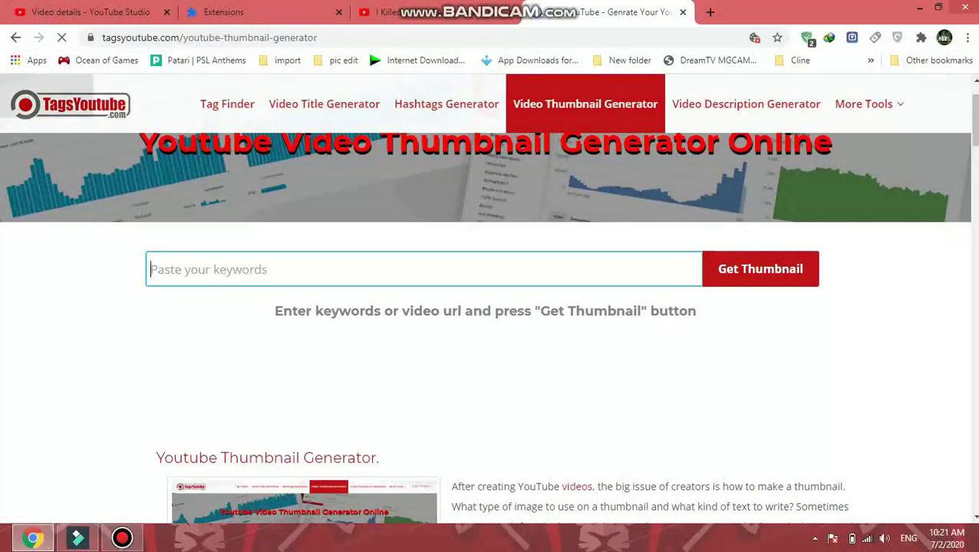
scroll(488, 307, "down", 3)
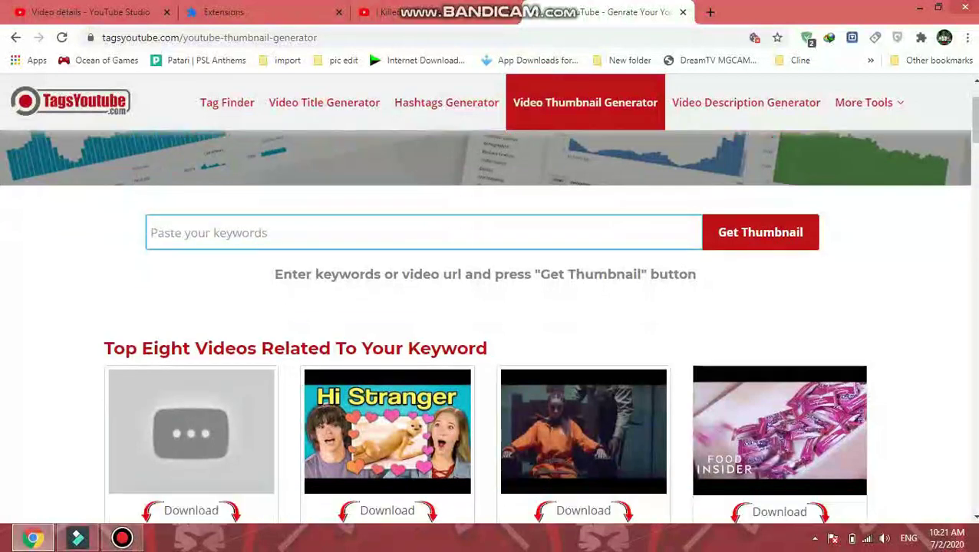
scroll(488, 322, "down", 3)
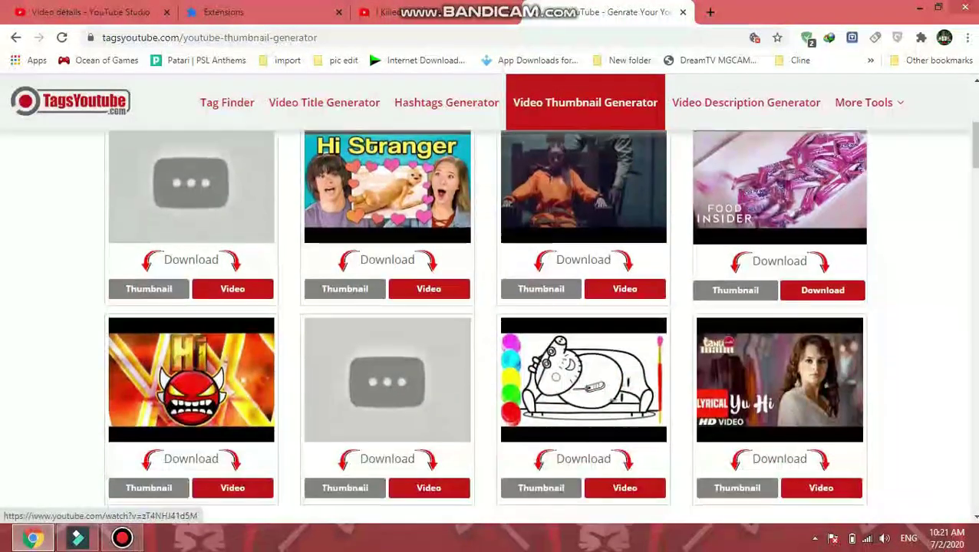
scroll(488, 322, "up", 3)
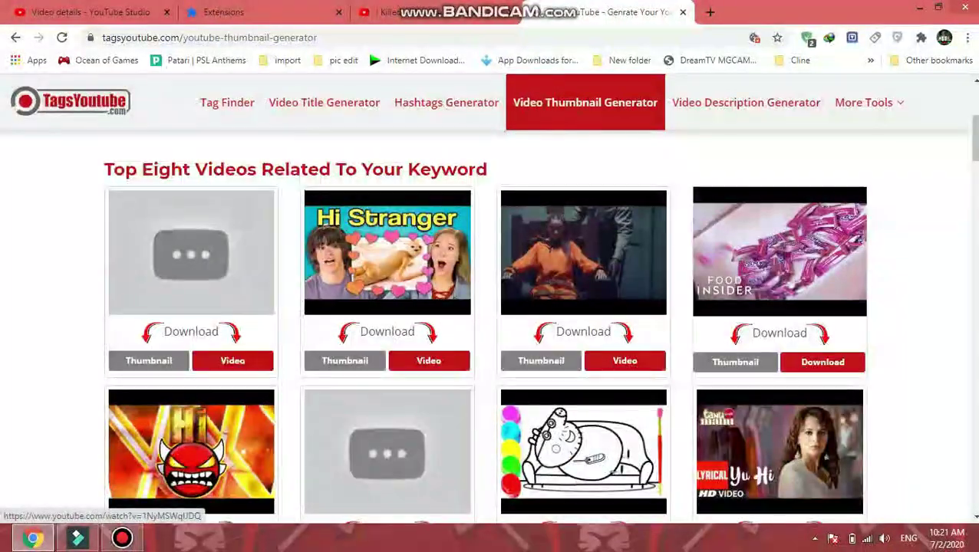
scroll(488, 322, "down", 10)
scroll(488, 322, "down", 8)
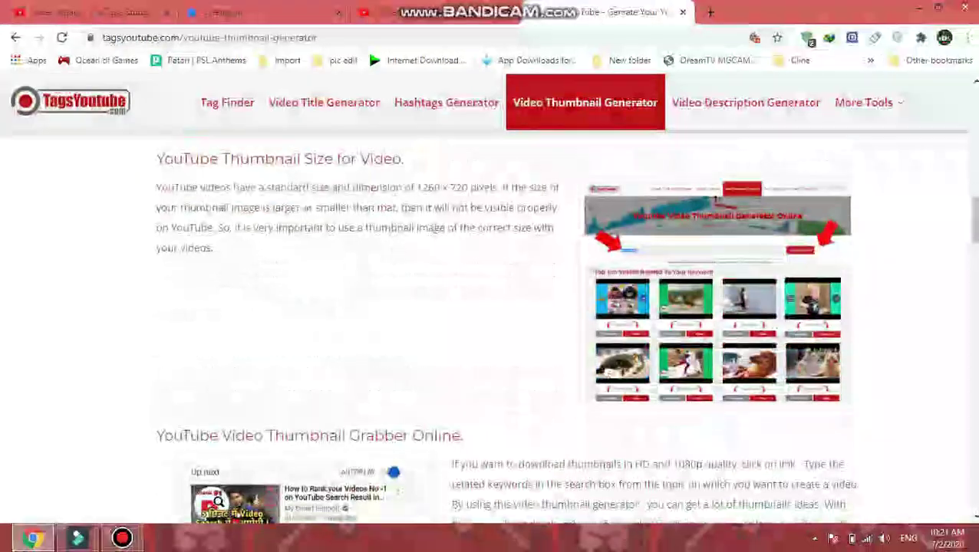
scroll(488, 322, "up", 8)
scroll(488, 322, "up", 10)
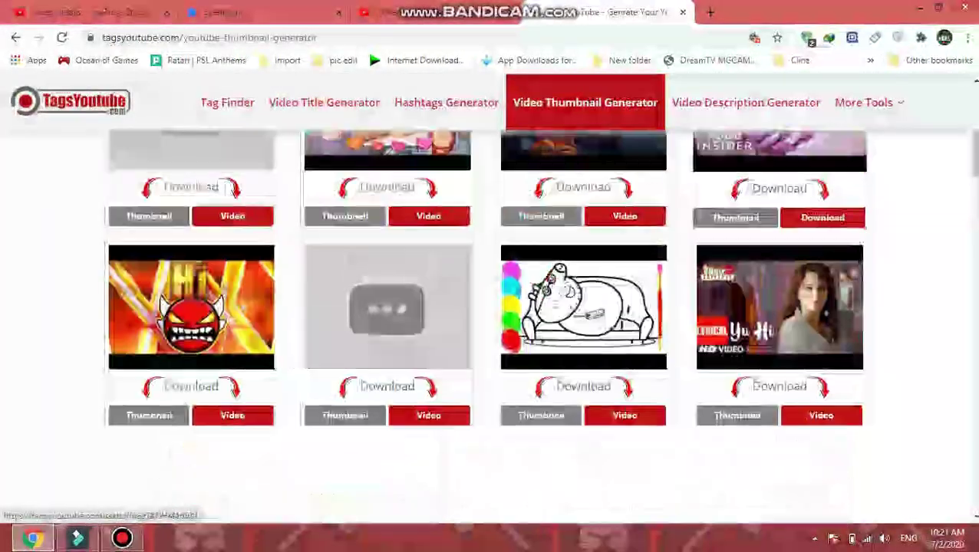
key("alt+Tab")
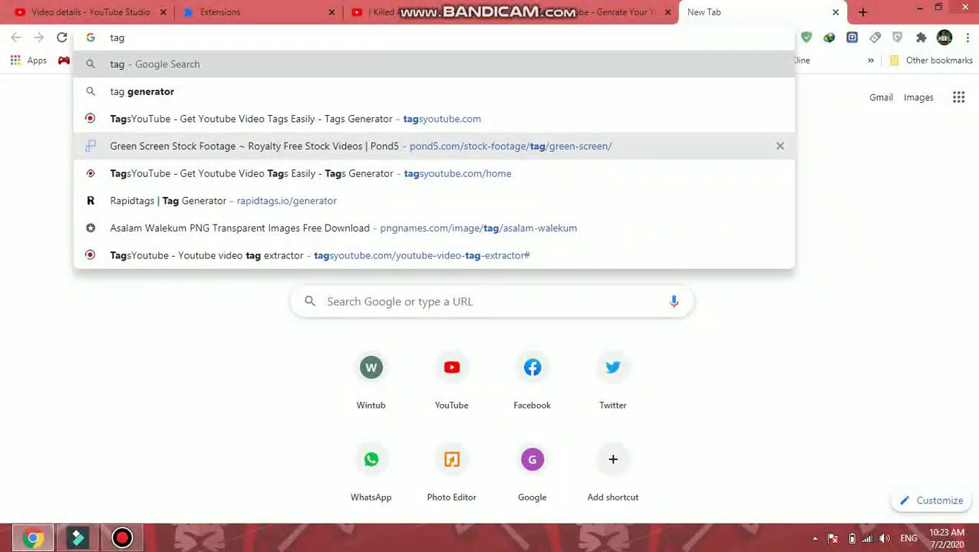
Search Google for 'tag generator' and open the Keyword Tool result.
key("Down")
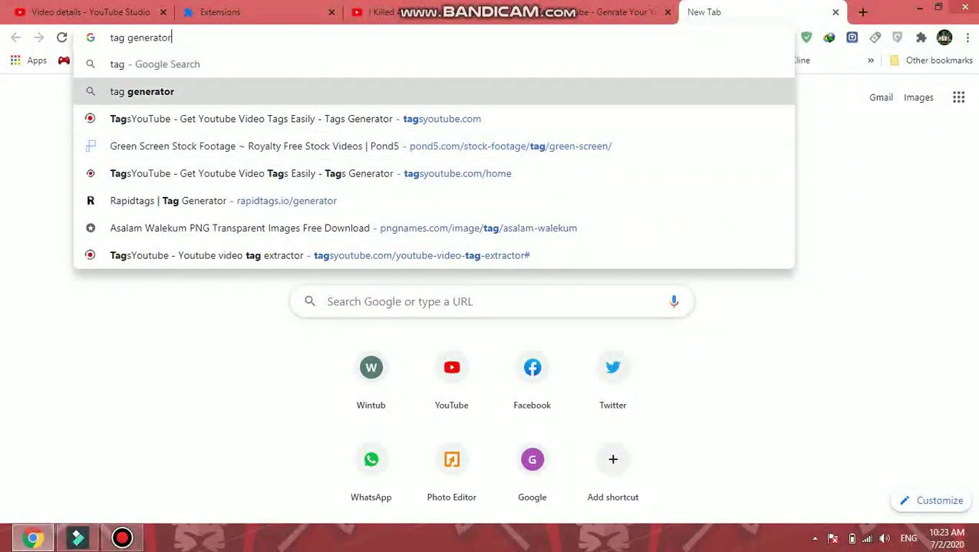
key("Return")
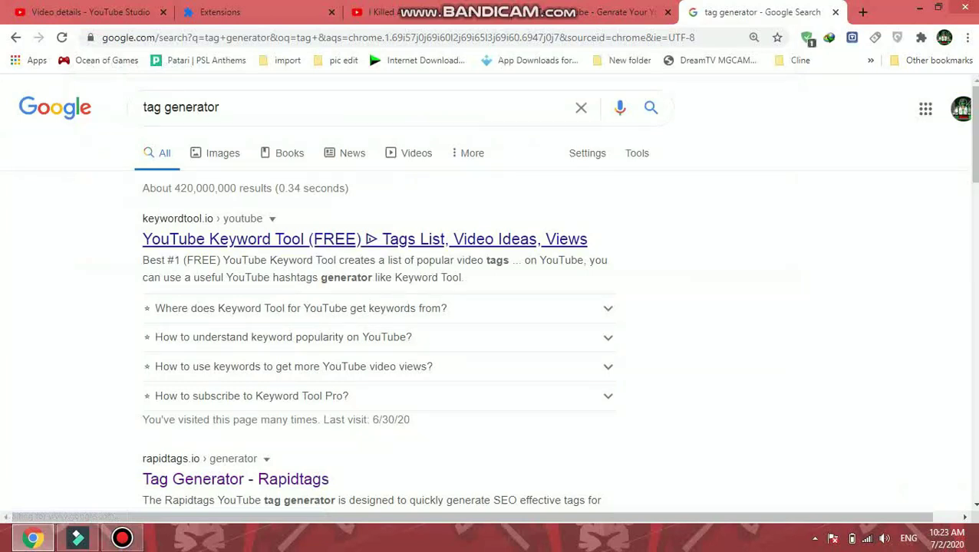
left_click(364, 238)
left_click(967, 37)
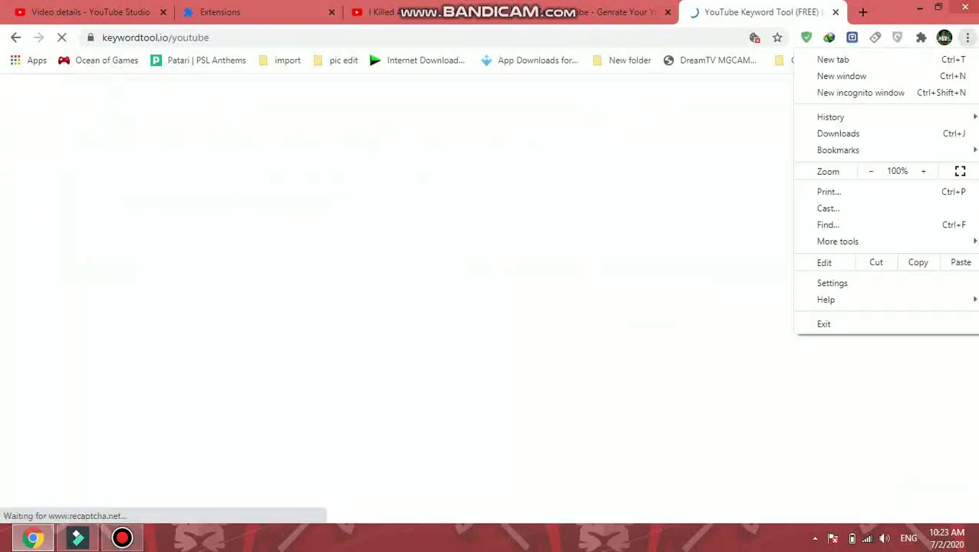
key("Escape")
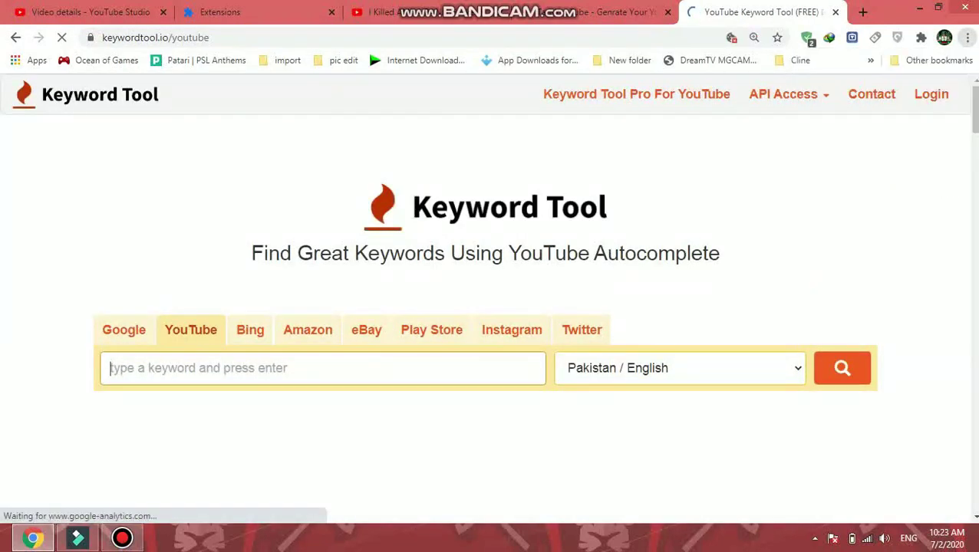
scroll(490, 307, "down", 1)
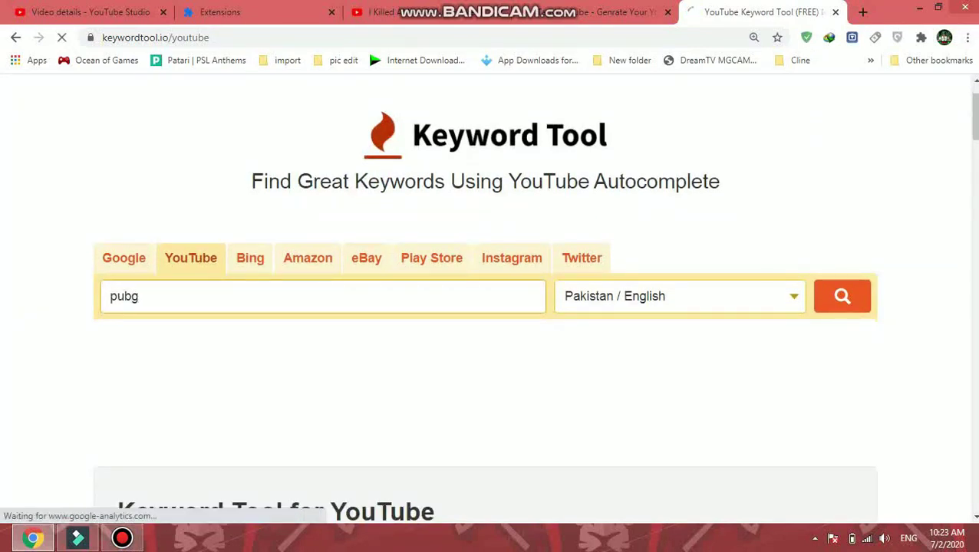
Search Keyword Tool for pubg YouTube keywords and scroll through the results.
key("Return")
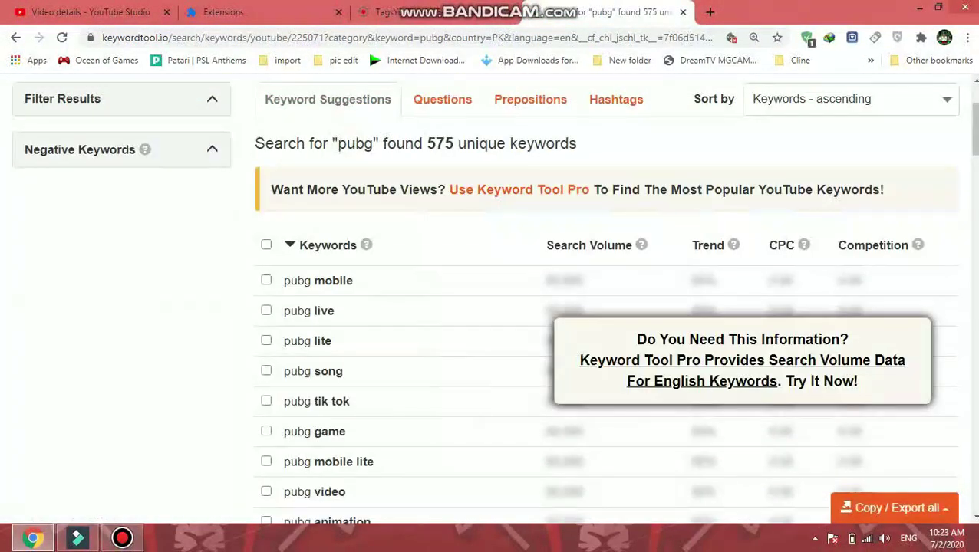
scroll(491, 300, "down", 3)
scroll(605, 299, "down", 3)
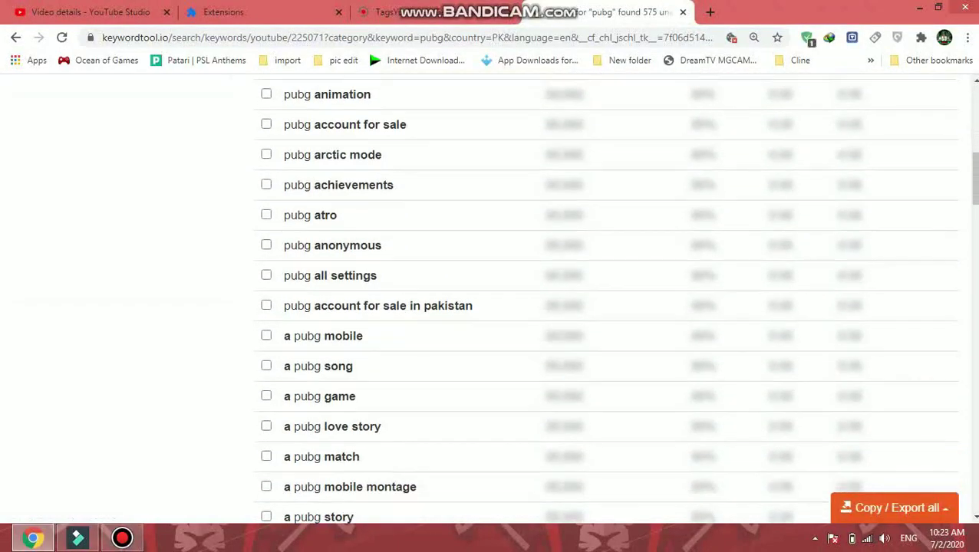
scroll(605, 299, "down", 4)
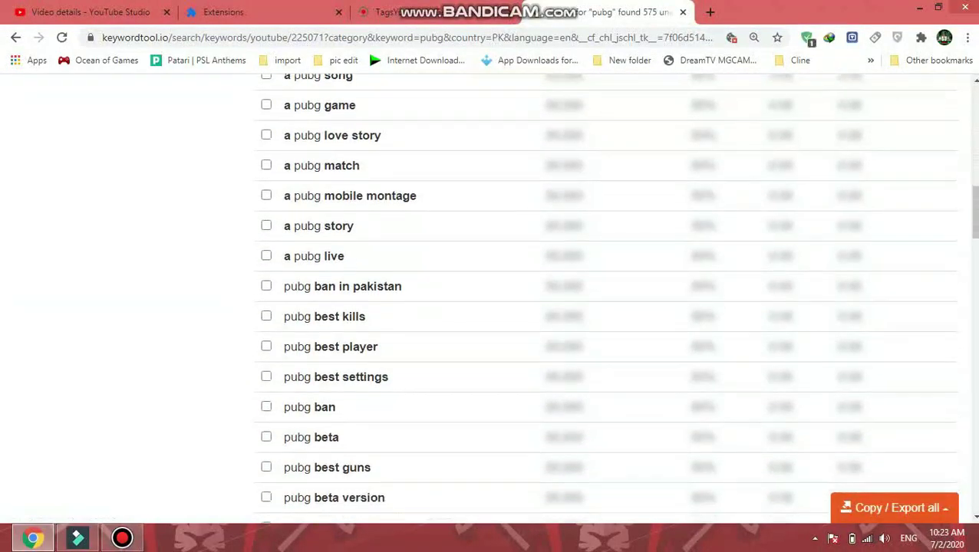
scroll(605, 299, "down", 6)
scroll(605, 300, "down", 7)
scroll(604, 299, "down", 10)
scroll(605, 300, "down", 9)
scroll(605, 300, "up", 7)
scroll(604, 299, "up", 20)
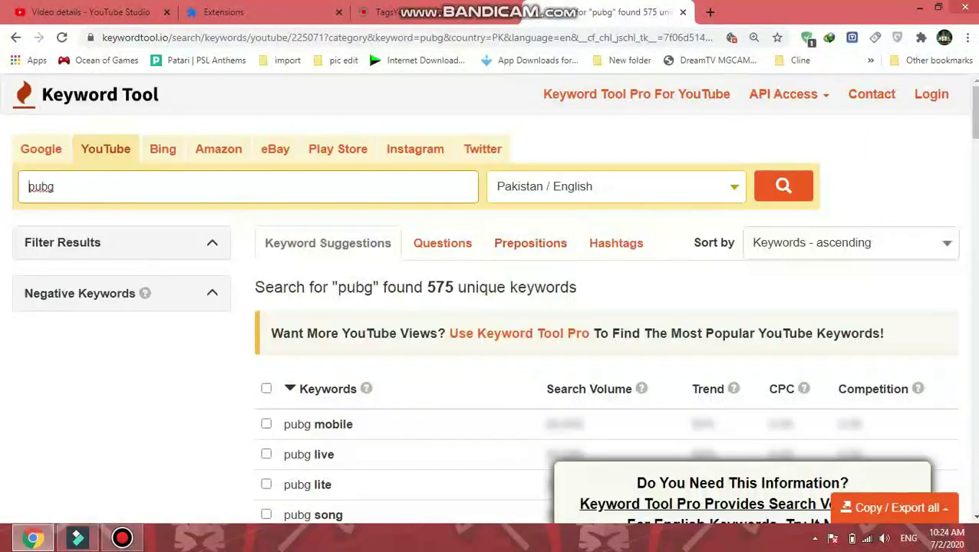
Switch the country to India / English and rerun the pubg search, reviewing 575 suggestions.
left_click(614, 186)
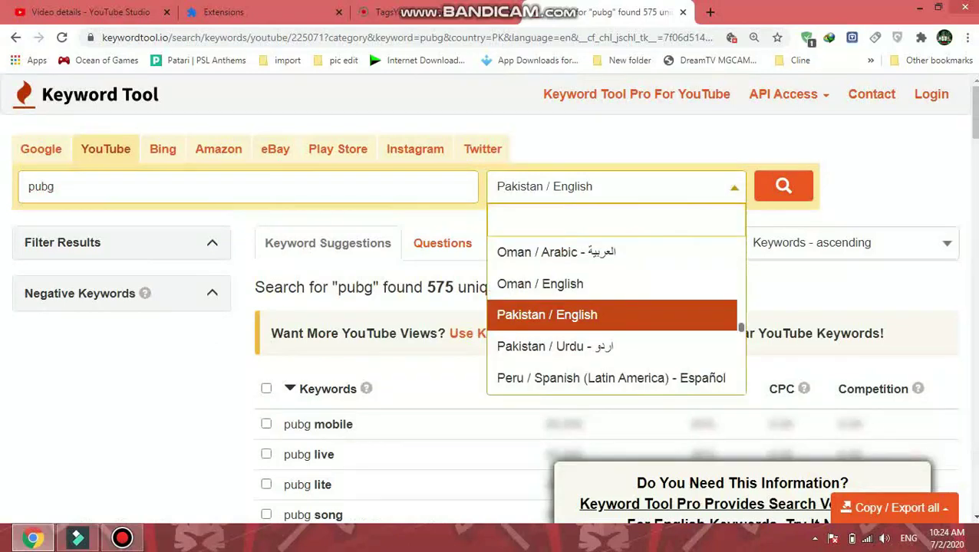
scroll(612, 315, "down", 1)
scroll(611, 283, "down", 2)
scroll(611, 284, "up", 3)
type("ind")
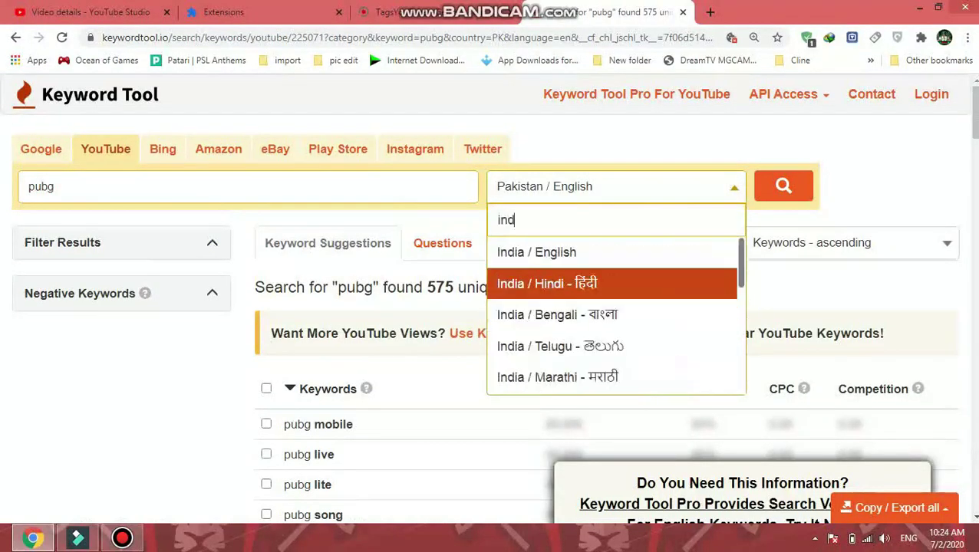
key("Up")
key("Return")
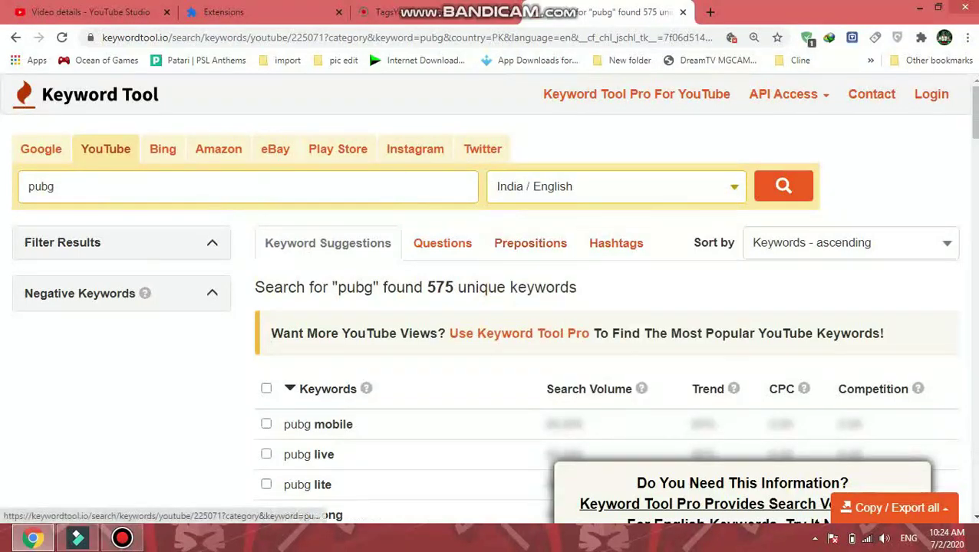
key("Return")
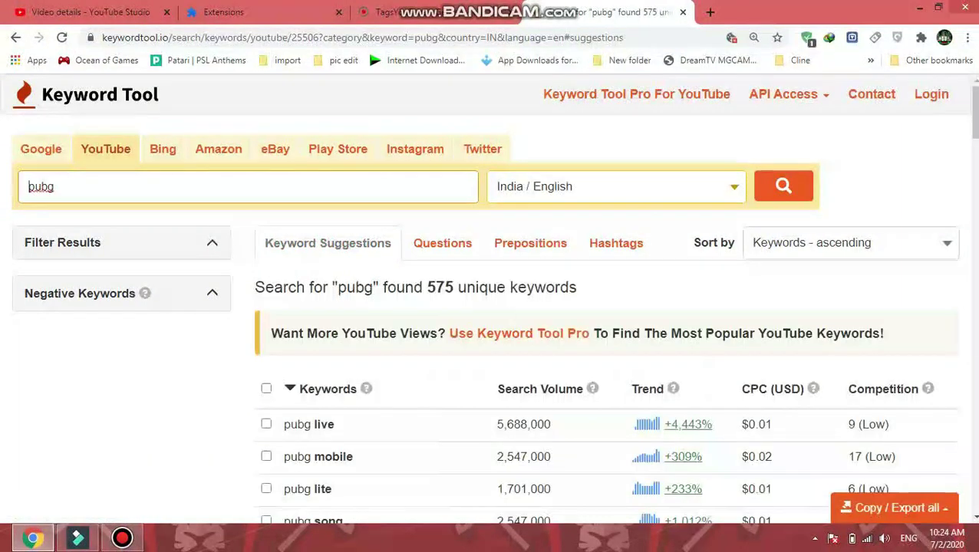
scroll(491, 299, "down", 3)
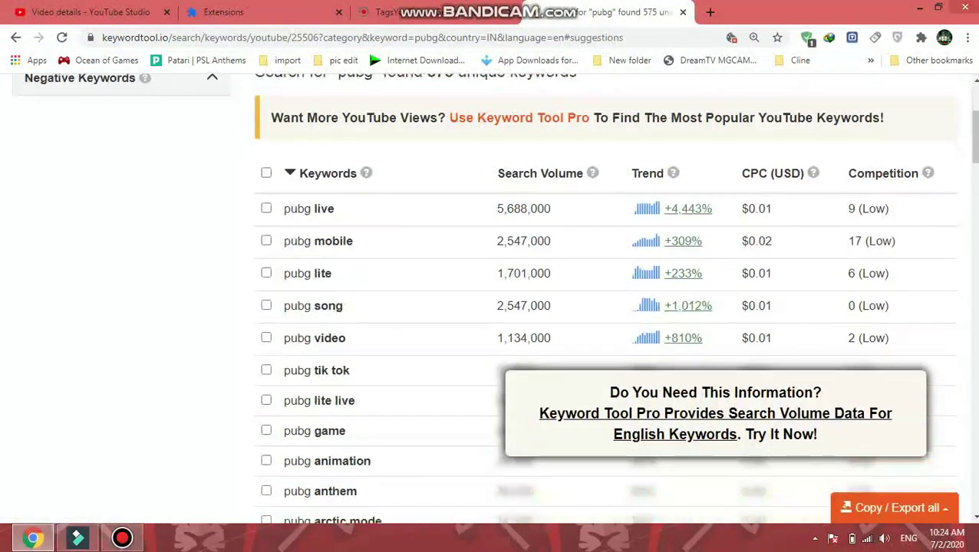
scroll(606, 307, "down", 1)
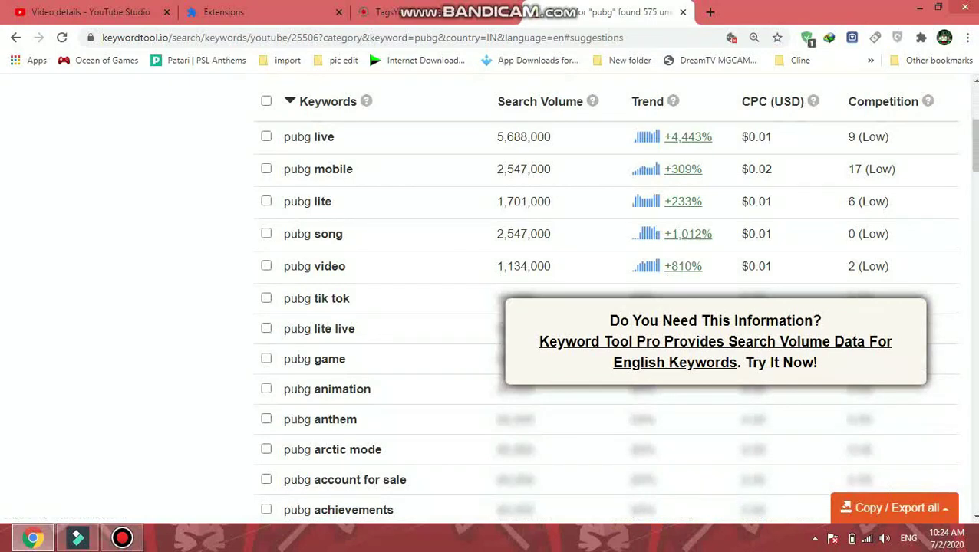
scroll(606, 306, "down", 5)
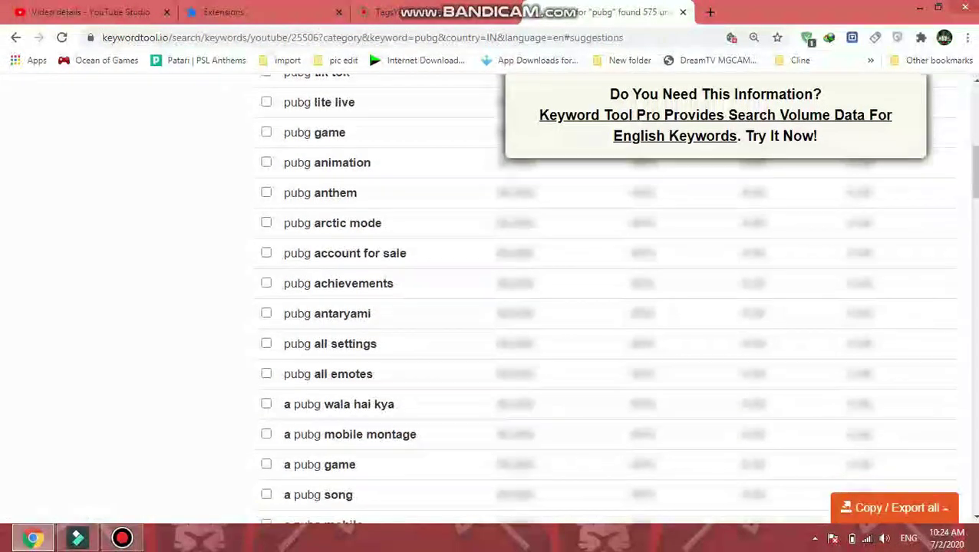
scroll(606, 307, "down", 5)
scroll(607, 306, "up", 7)
Set the country to Algeria / Arabic and rerun the pubg search.
scroll(606, 307, "up", 6)
left_click(614, 186)
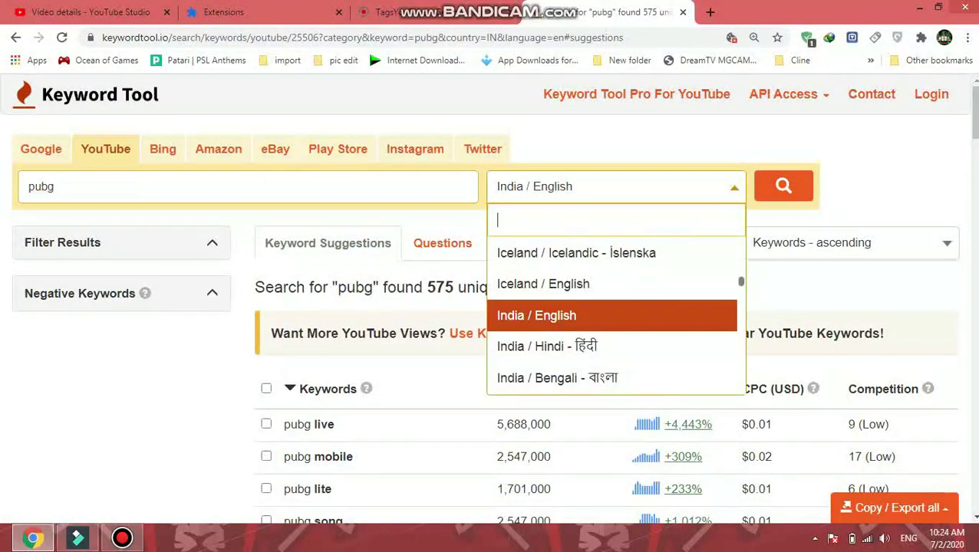
scroll(612, 314, "down", 4)
scroll(611, 315, "up", 15)
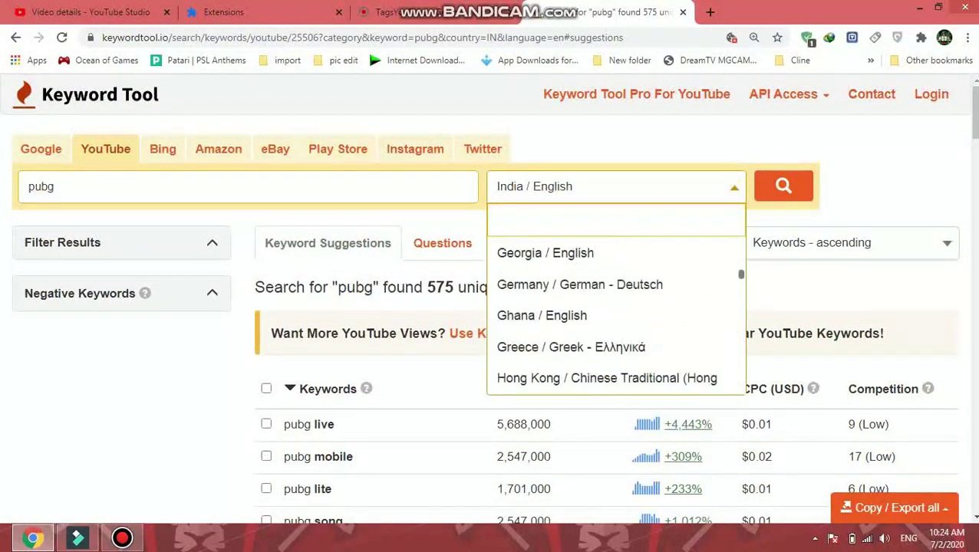
scroll(611, 314, "up", 3)
left_click(611, 345)
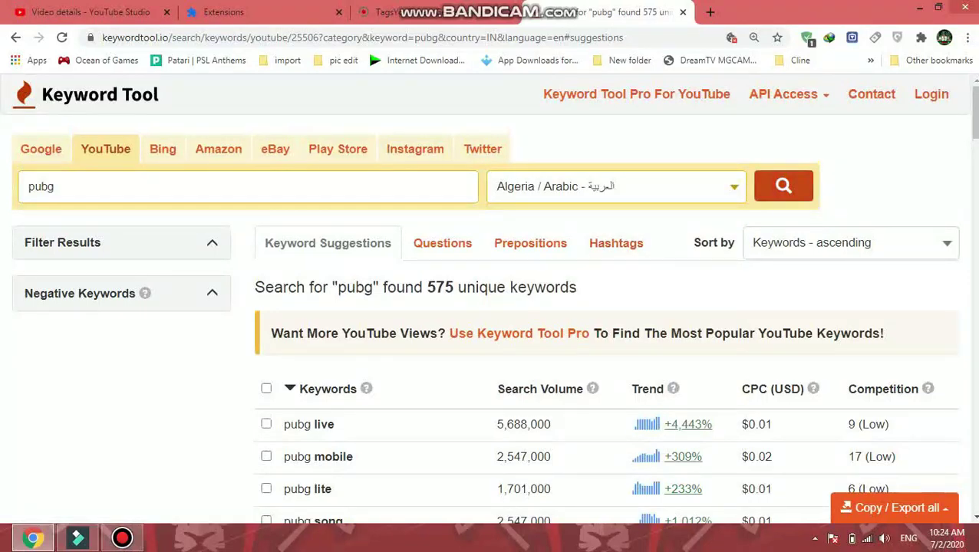
left_click(783, 186)
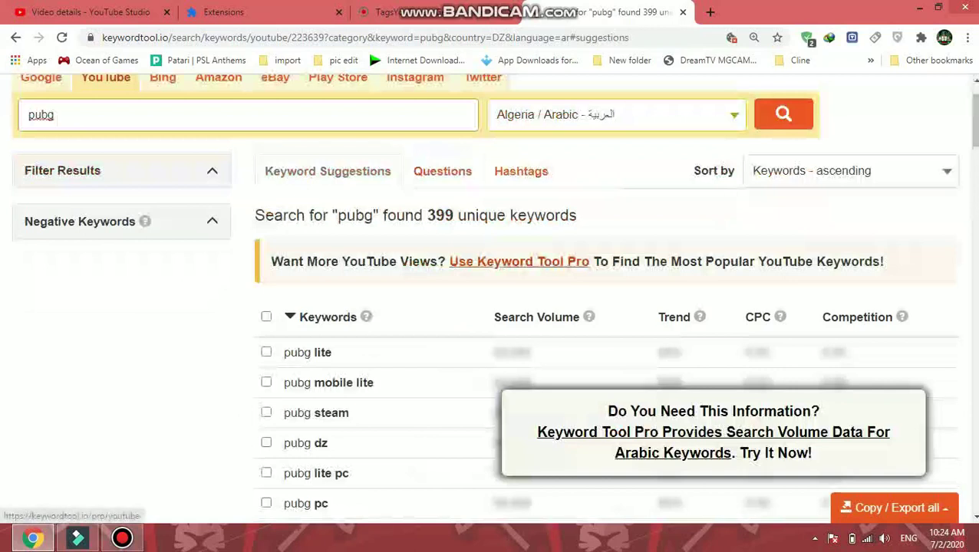
Browse the 399 Algeria / Arabic pubg keywords, led by pubg lite, and return upward.
scroll(606, 307, "down", 2)
scroll(606, 307, "down", 3)
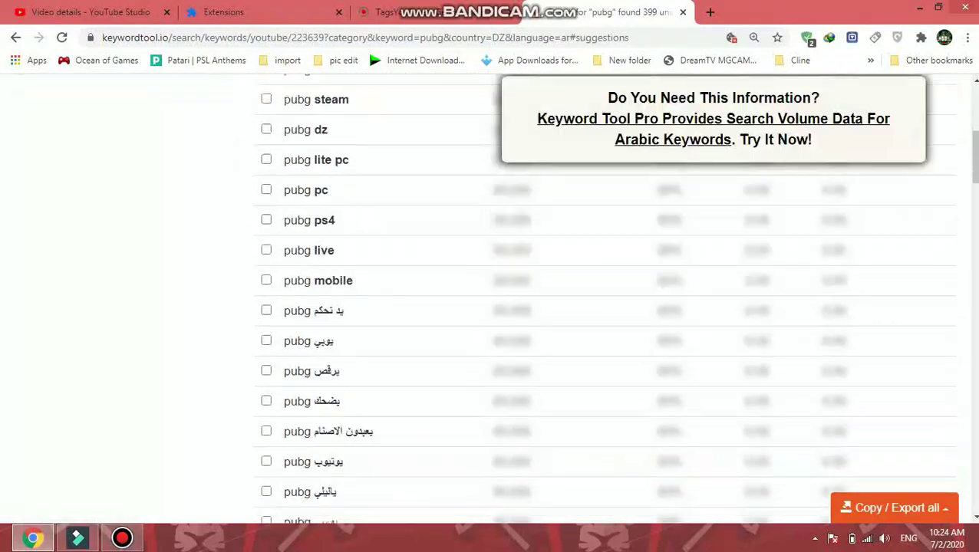
scroll(606, 306, "down", 3)
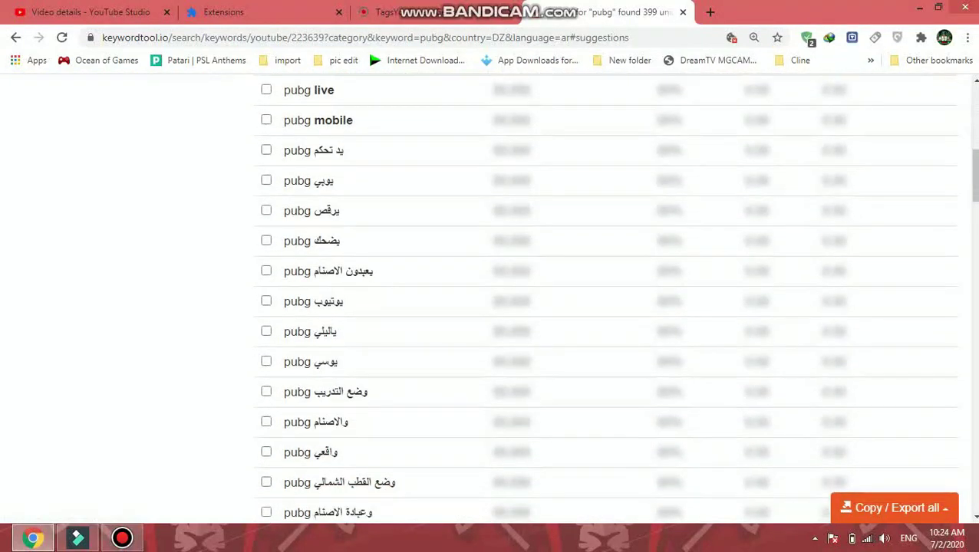
scroll(606, 307, "down", 2)
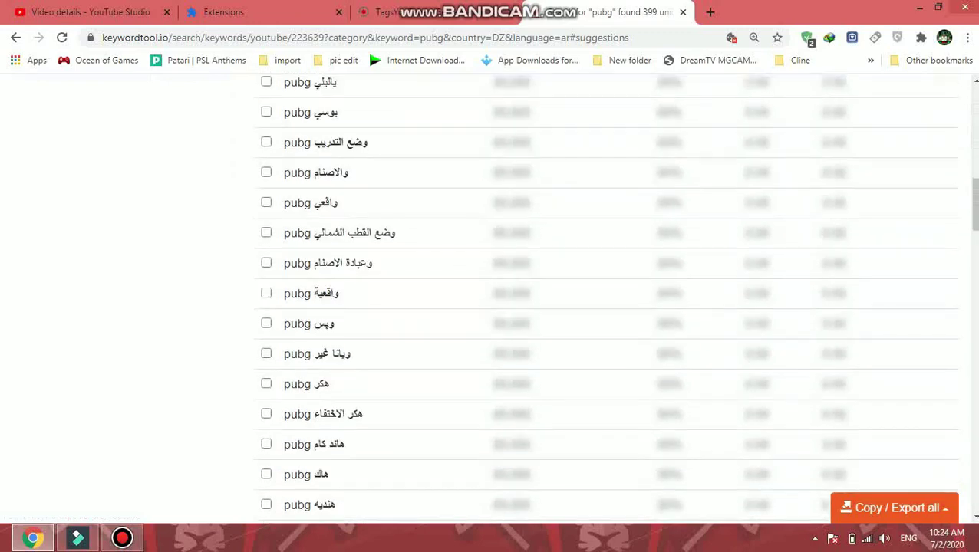
scroll(606, 307, "down", 2)
scroll(606, 307, "down", 9)
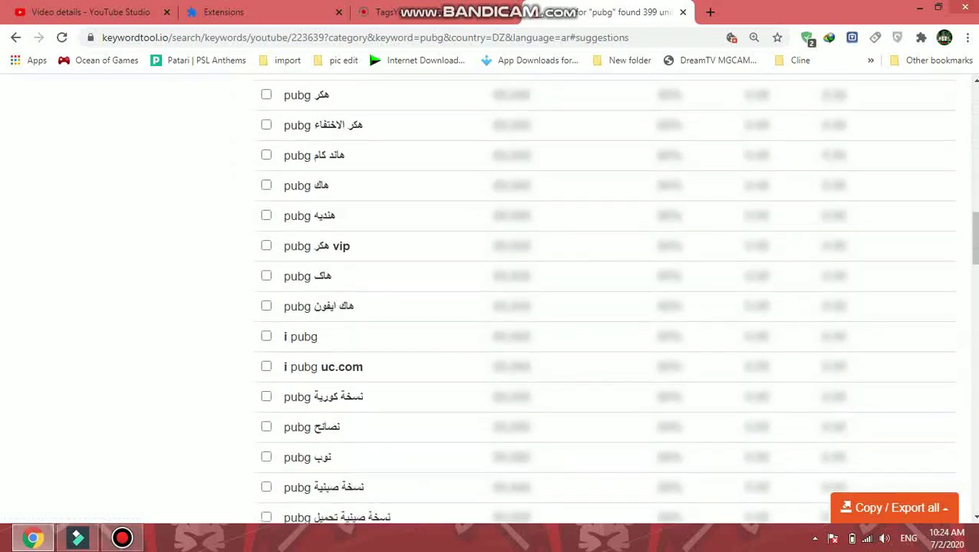
scroll(606, 307, "down", 11)
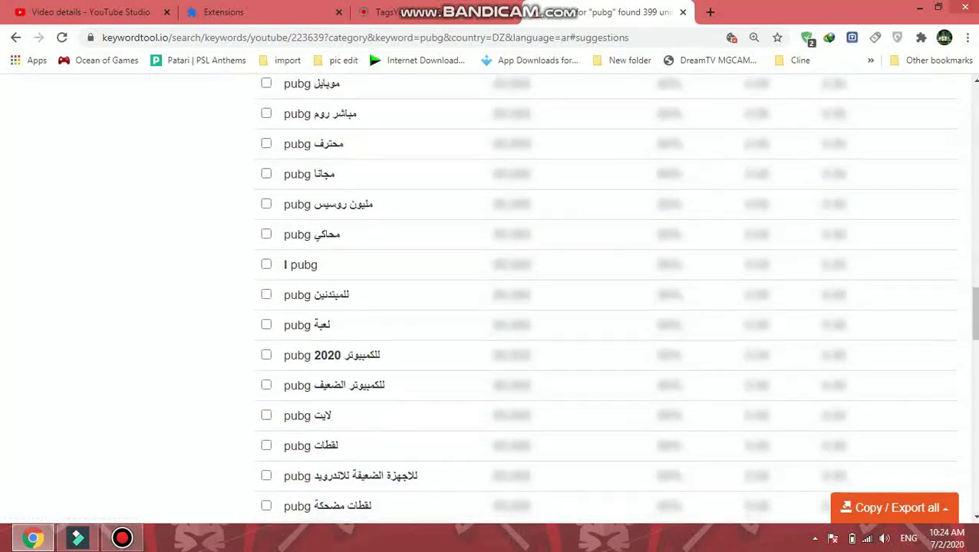
scroll(606, 307, "down", 7)
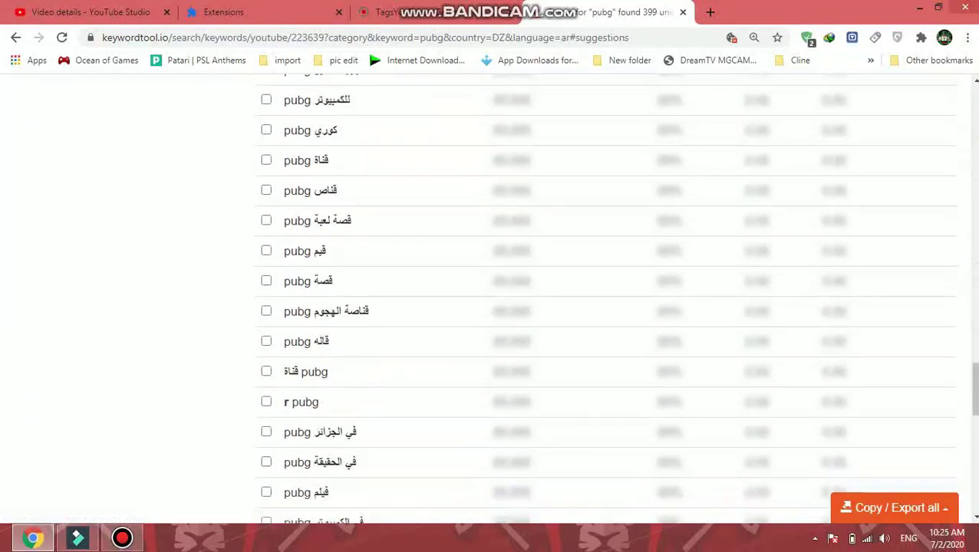
scroll(606, 307, "down", 10)
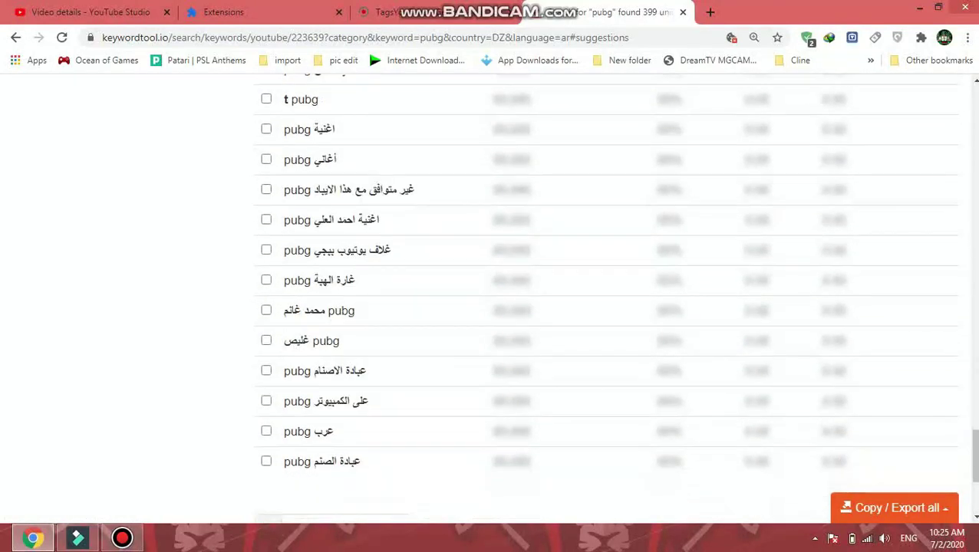
scroll(606, 307, "up", 15)
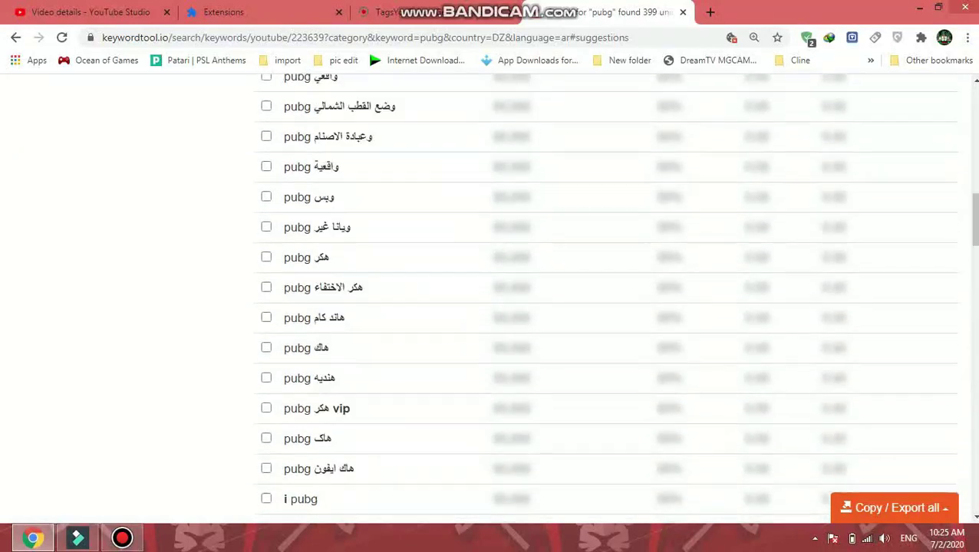
scroll(606, 307, "up", 1)
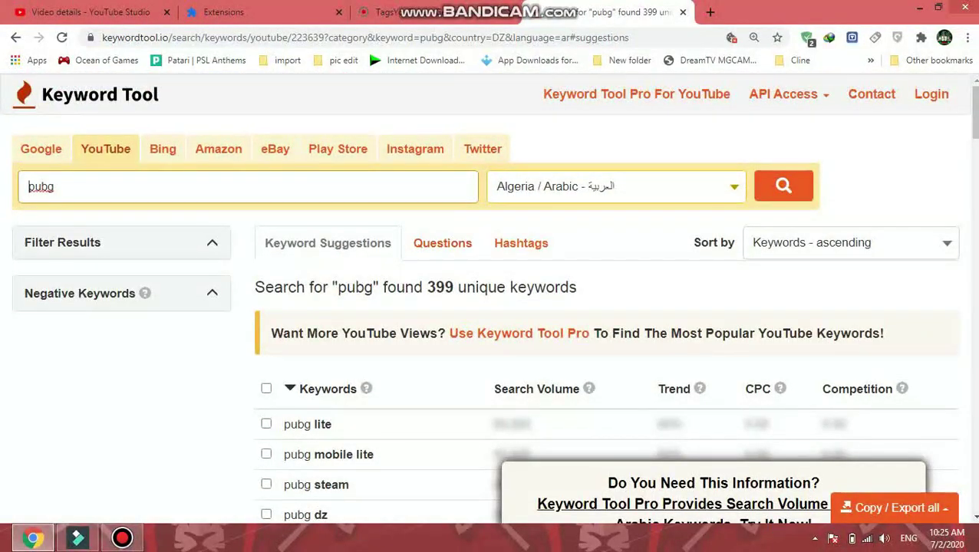
Open Rapidtags from the tag generator results, generate pubg tags and accept its cookie notice.
right_click(16, 37)
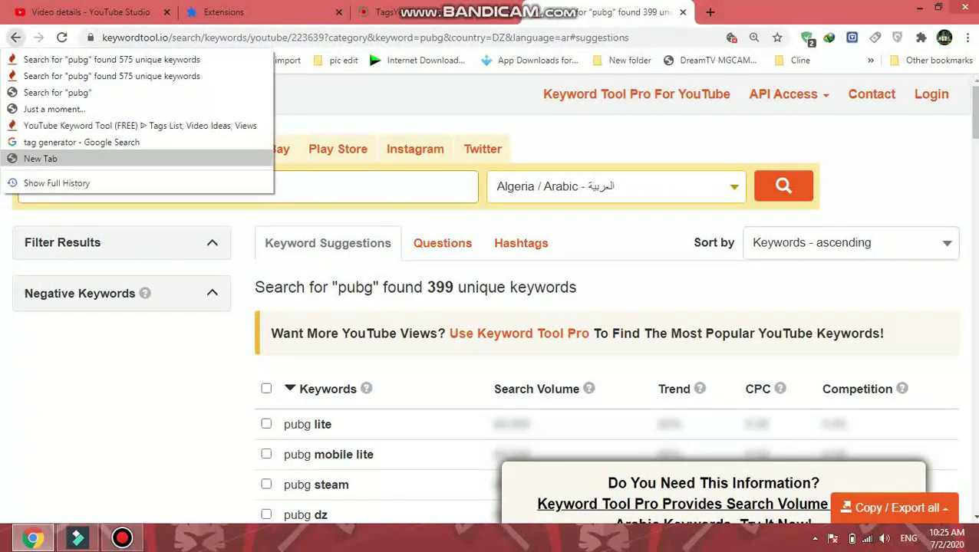
left_click(77, 142)
scroll(230, 191, "down", 4)
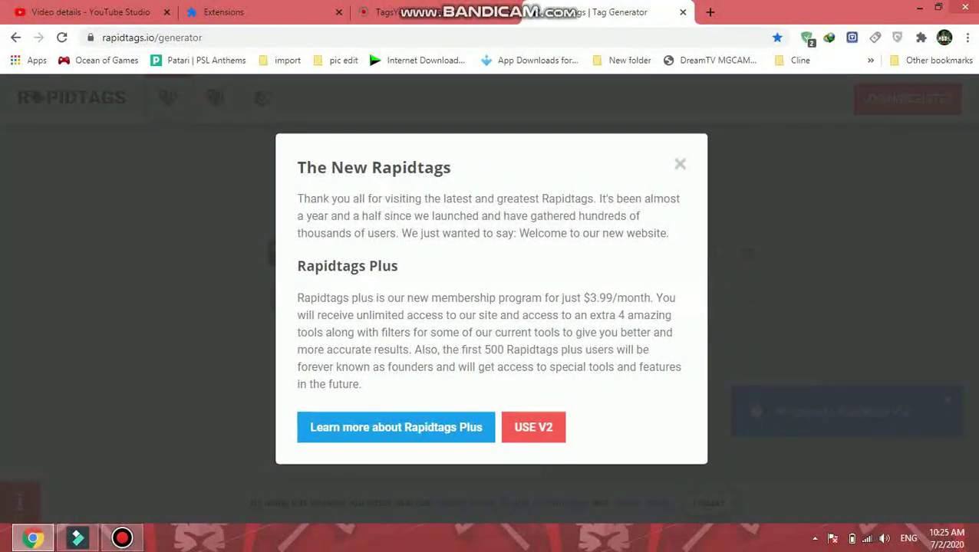
key("Escape")
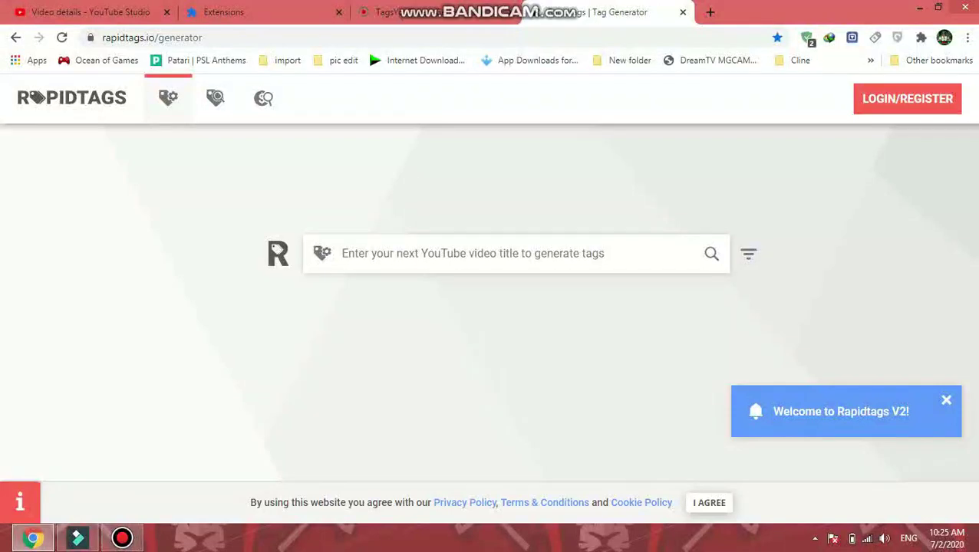
type("pubg")
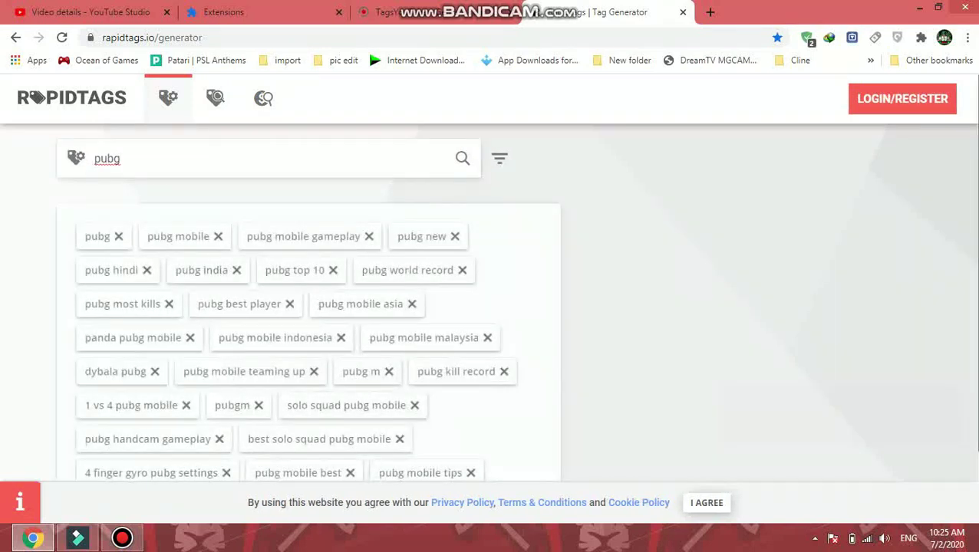
scroll(307, 307, "down", 2)
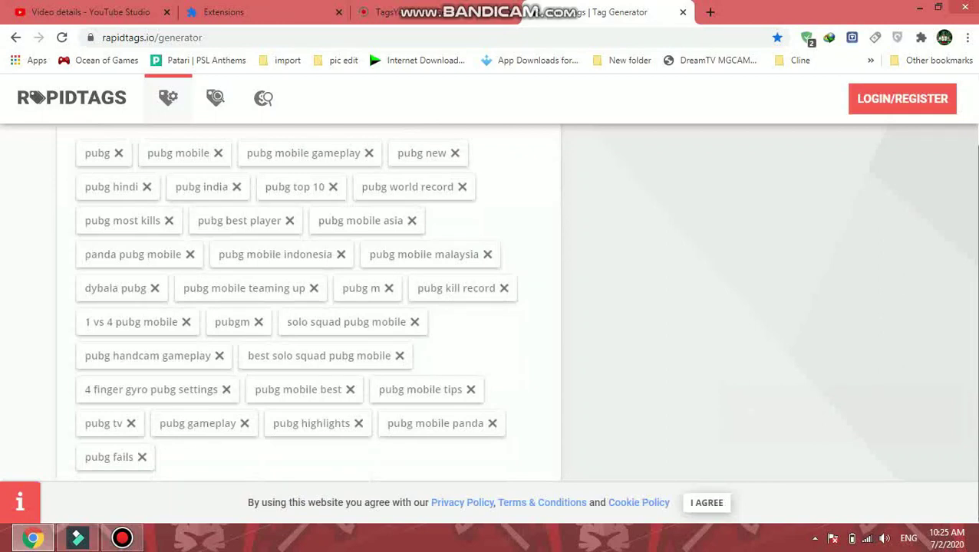
left_click(707, 503)
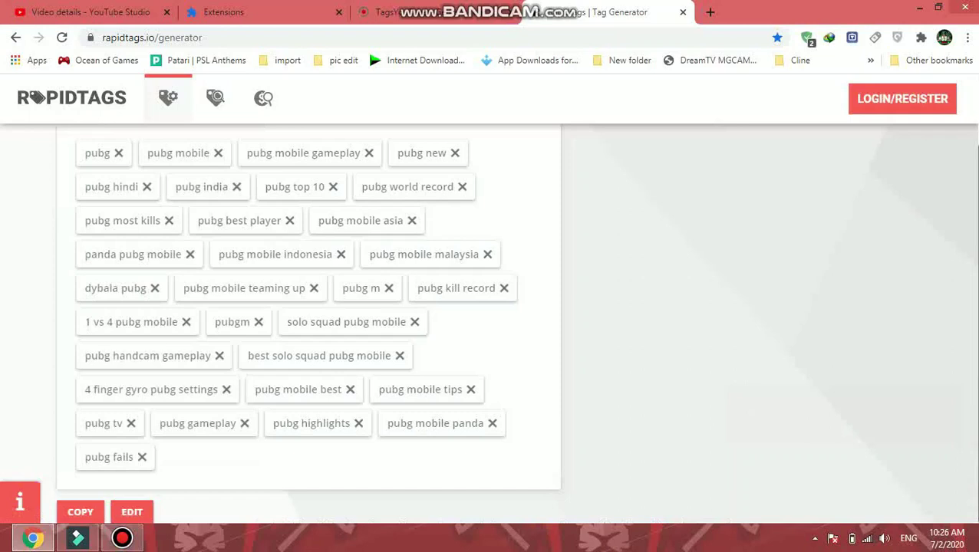
Leave Rapidtags for the 'tag generator' Google results and select the Keyword Keg result.
left_click(122, 537)
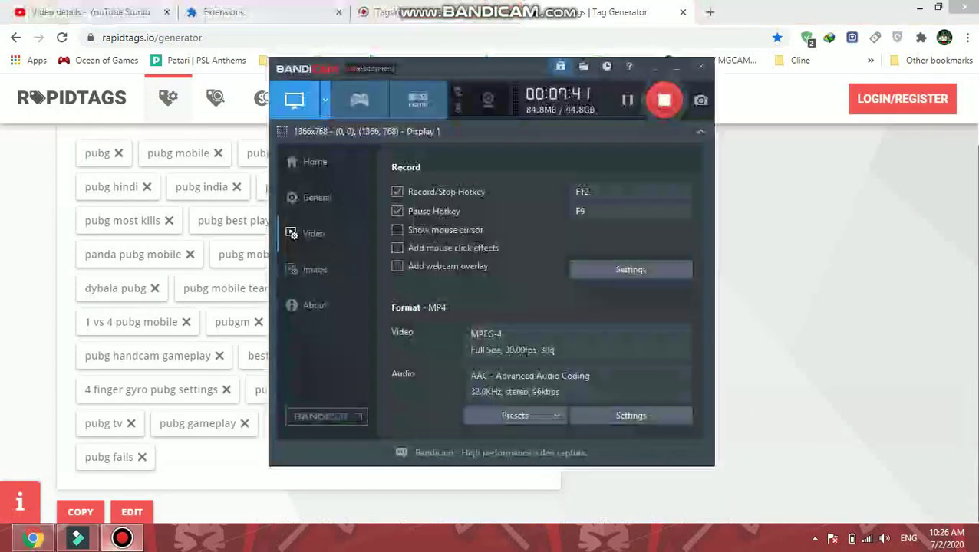
left_click(122, 537)
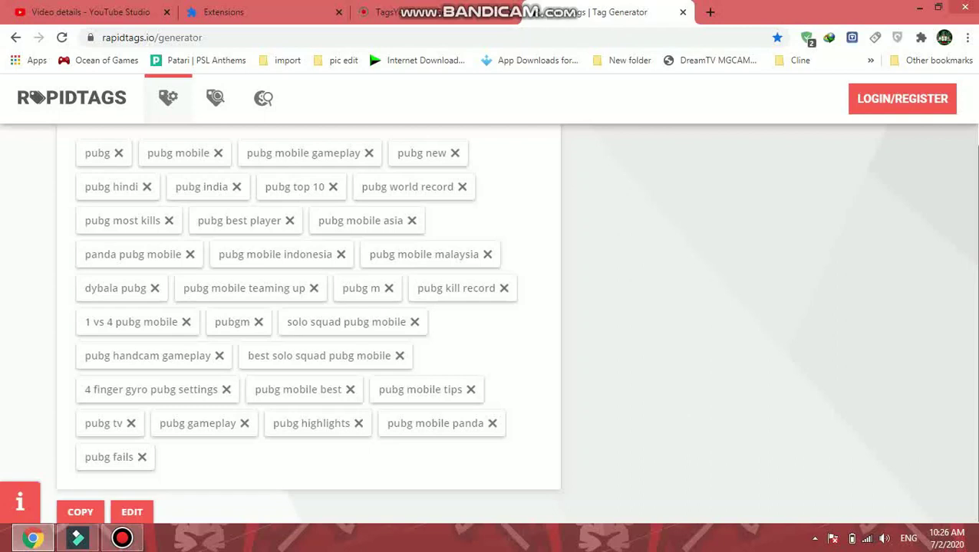
scroll(306, 307, "up", 1)
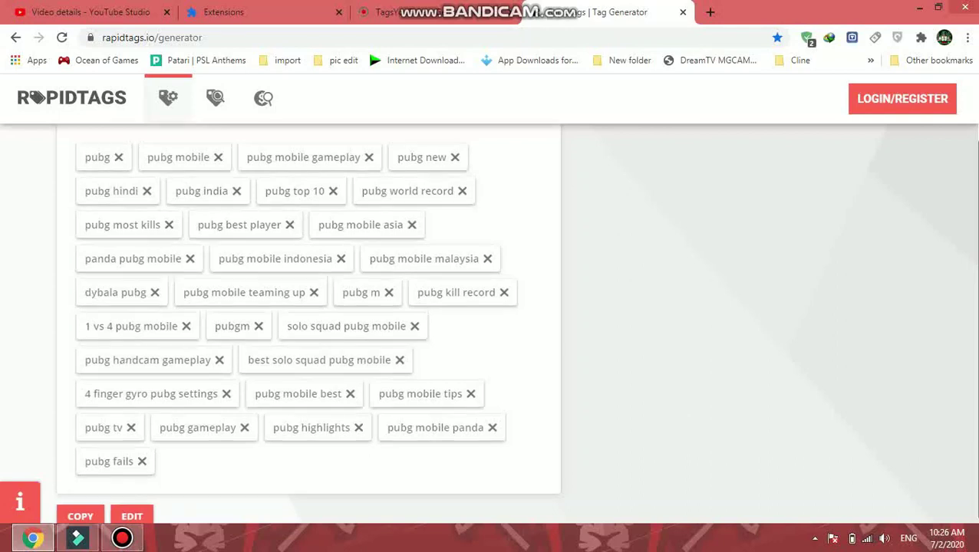
scroll(307, 323, "up", 2)
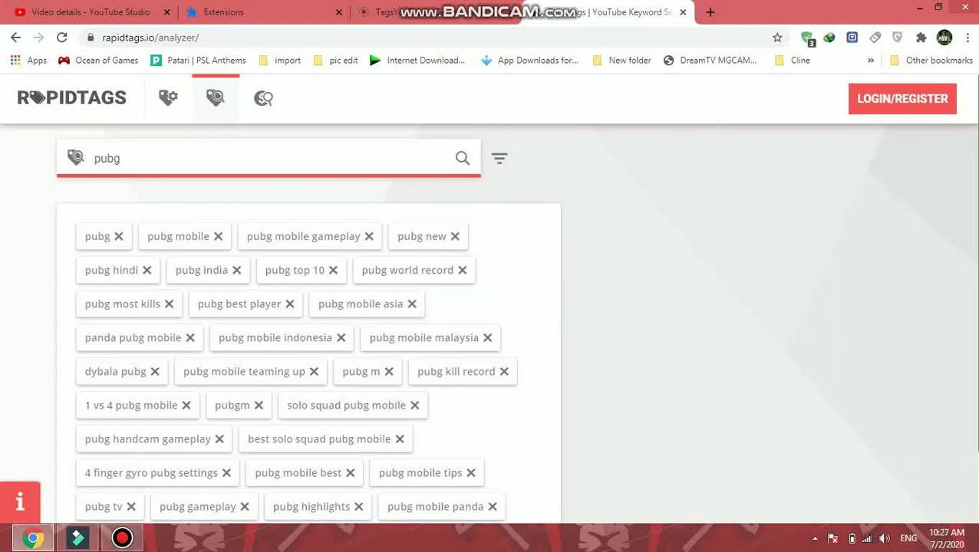
left_click(122, 538)
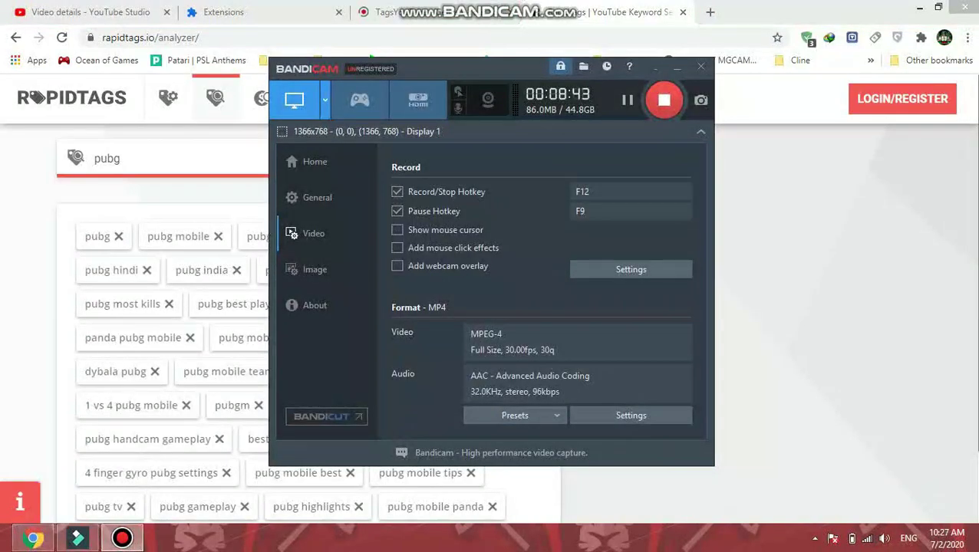
left_click(122, 538)
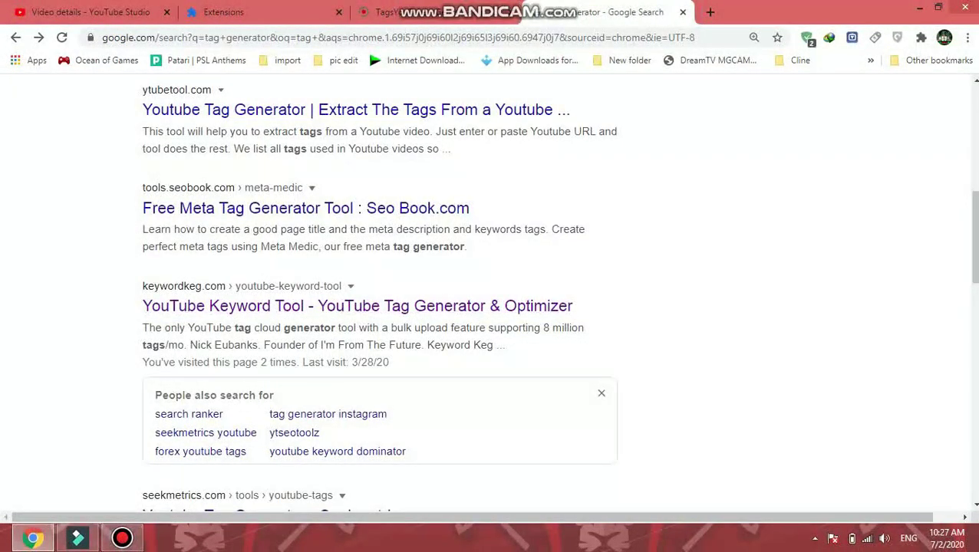
left_click_drag(138, 83, 193, 306)
Open Keyword Keg's YouTube keyword tool and search for pubg.
left_click(193, 305)
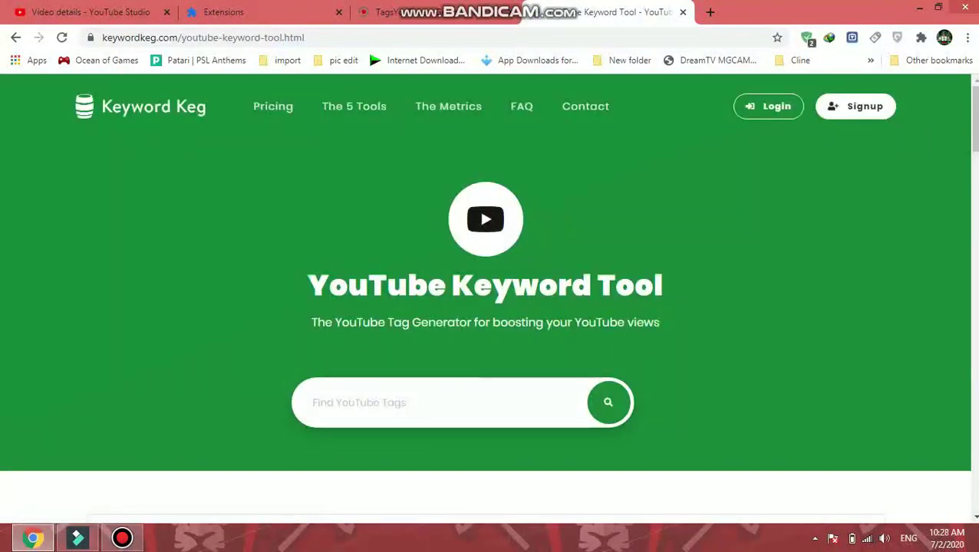
left_click(361, 403)
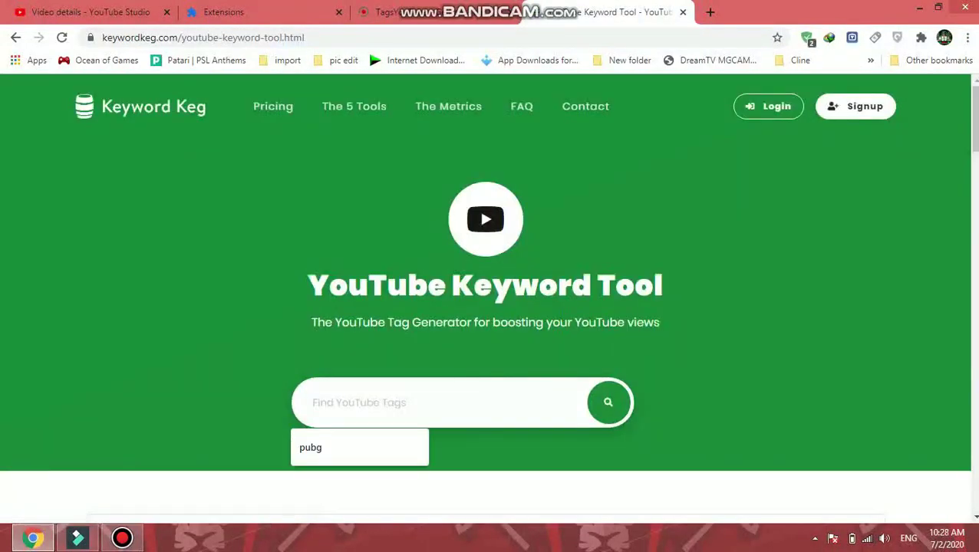
left_click(310, 448)
left_click(607, 402)
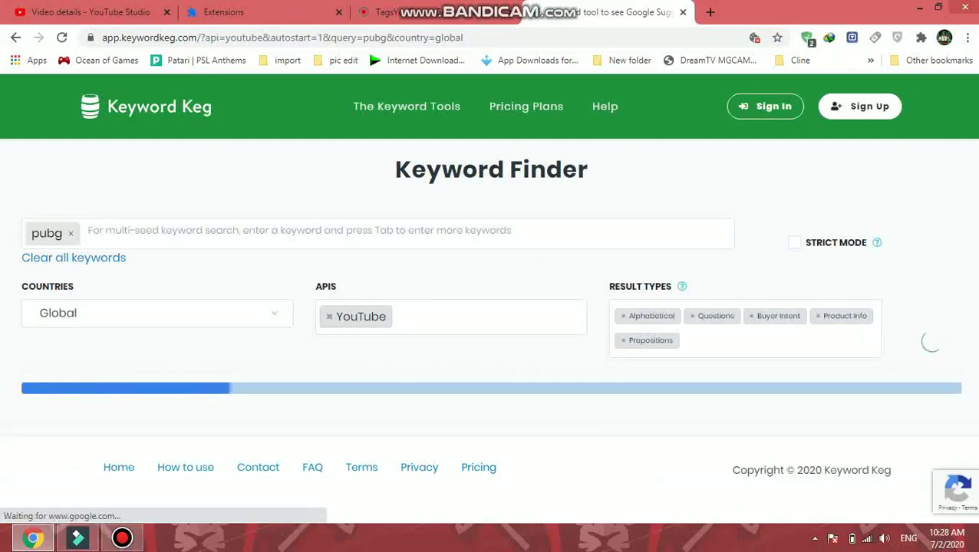
Look over the country list and the 1,436 pubg keywords with volume, CPC and difficulty.
left_click(157, 313)
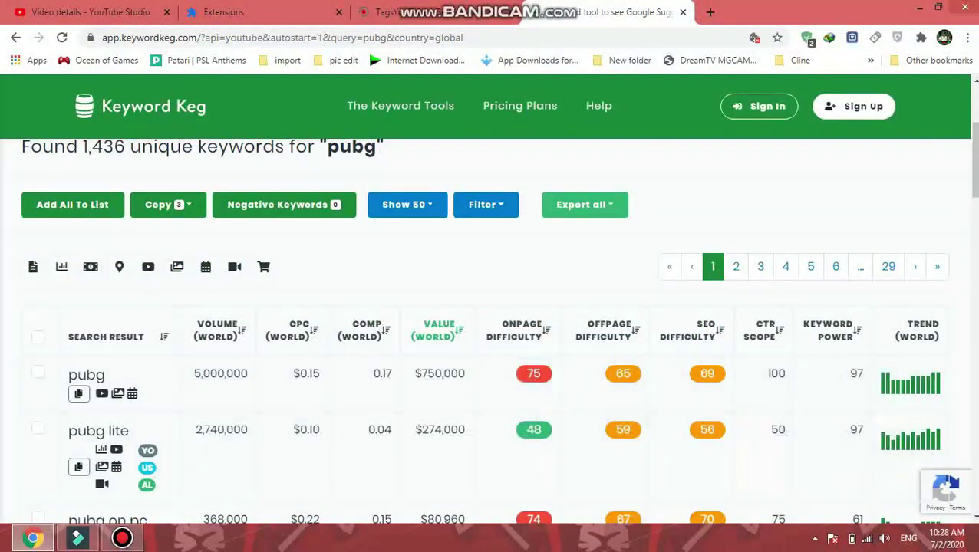
scroll(490, 322, "down", 1)
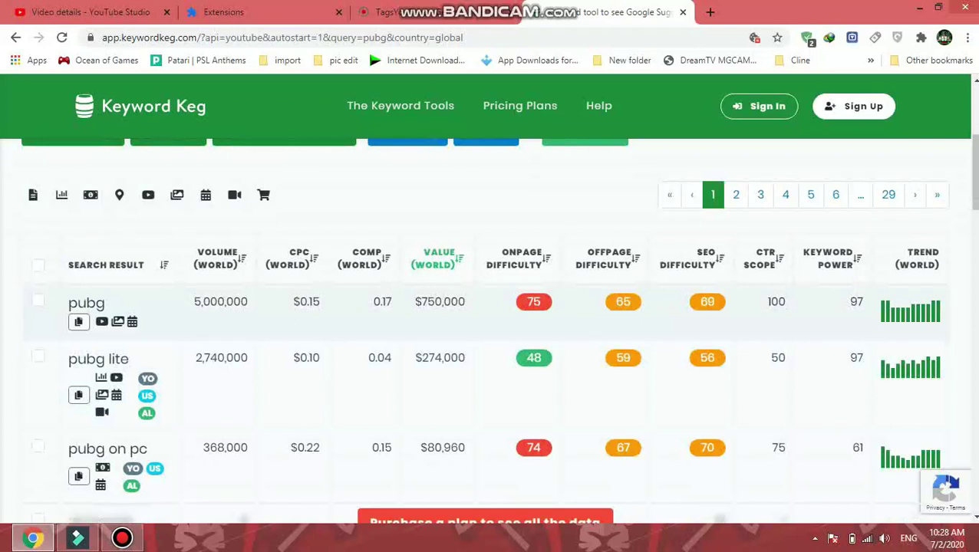
mouse_move(118, 321)
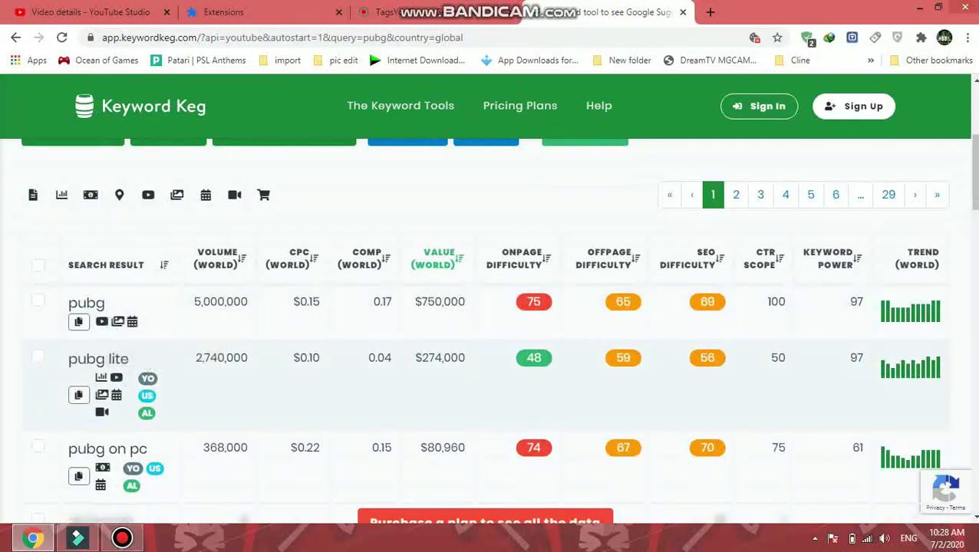
scroll(491, 384, "down", 1)
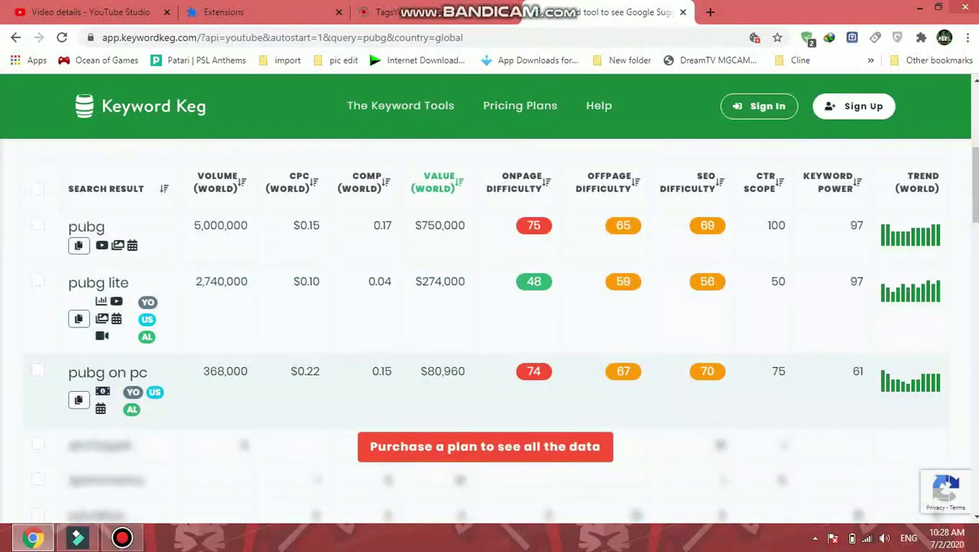
scroll(491, 330, "down", 1)
scroll(491, 330, "up", 1)
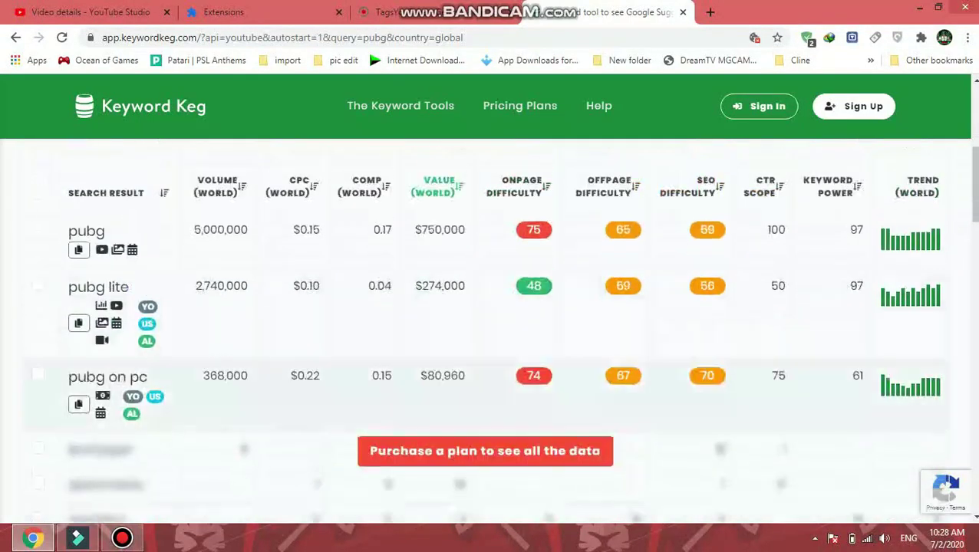
scroll(491, 330, "up", 1)
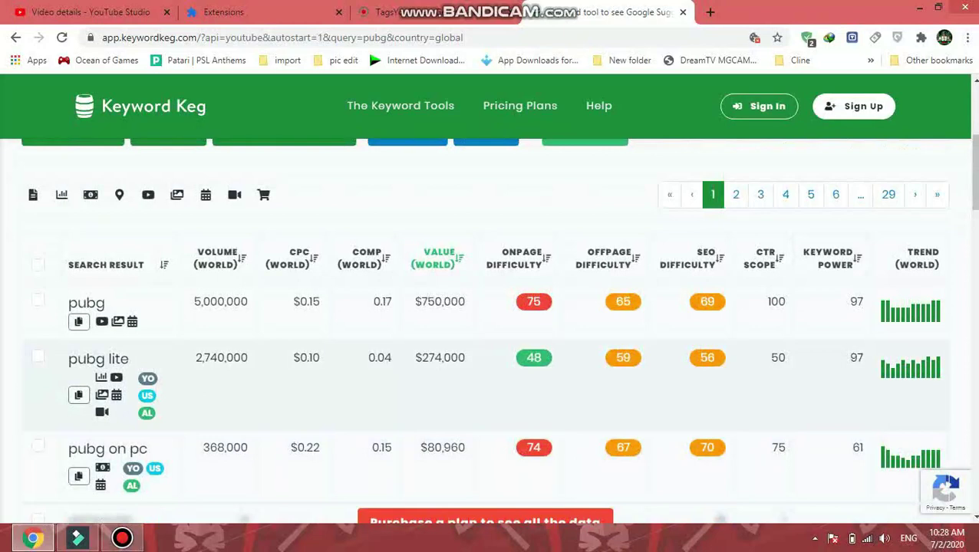
scroll(491, 330, "up", 4)
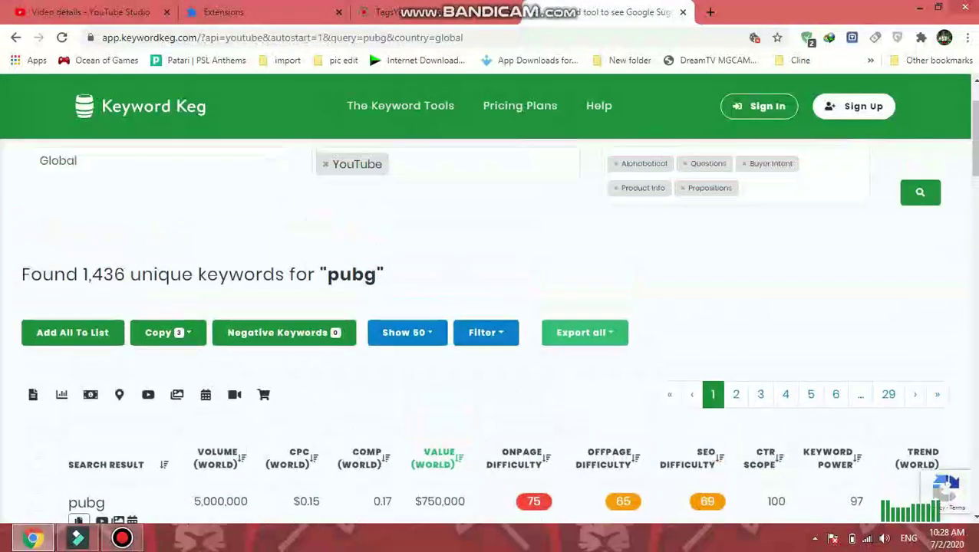
Set the country to India and rerun the pubg search, getting 1,443 keywords.
scroll(492, 330, "up", 1)
left_click(154, 313)
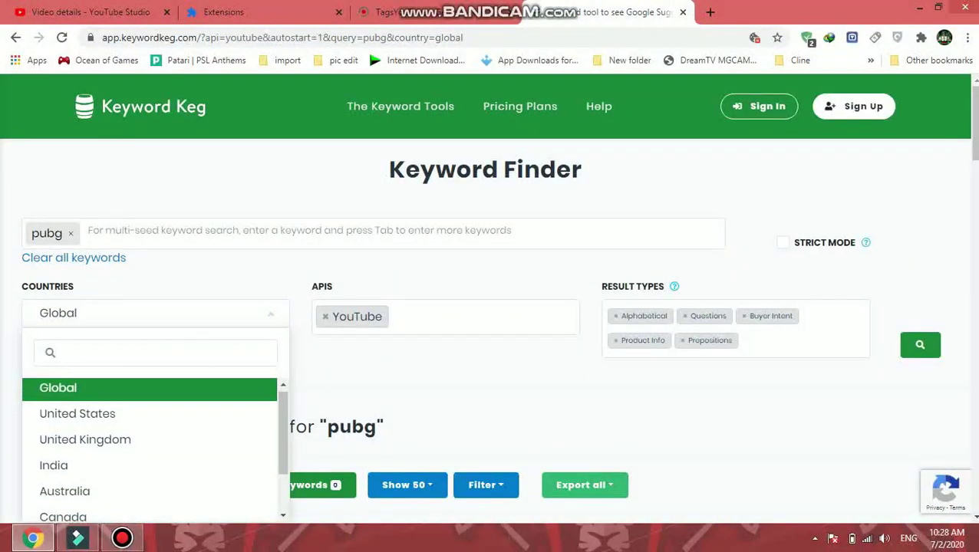
scroll(153, 445, "down", 1)
left_click(54, 405)
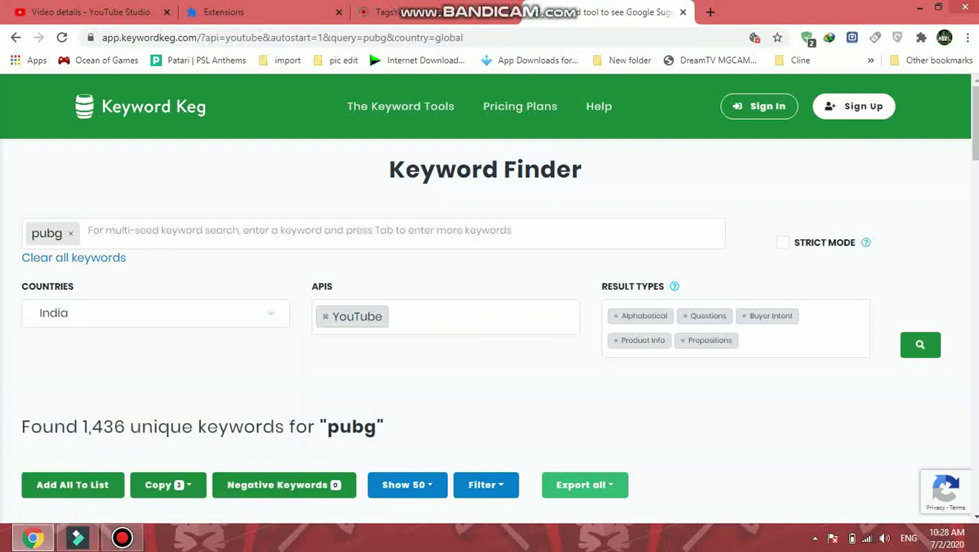
left_click(153, 313)
left_click(154, 313)
left_click(89, 231)
scroll(485, 307, "down", 2)
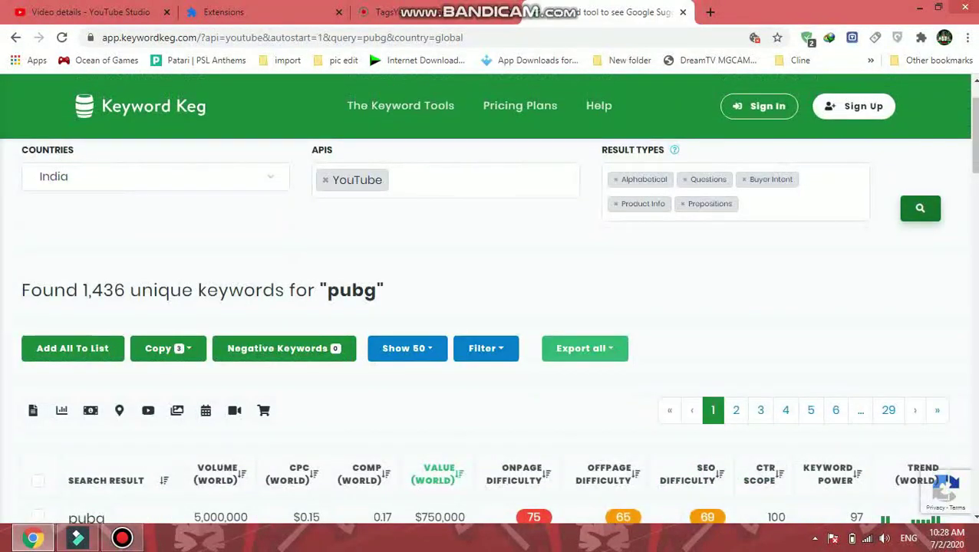
key("Return")
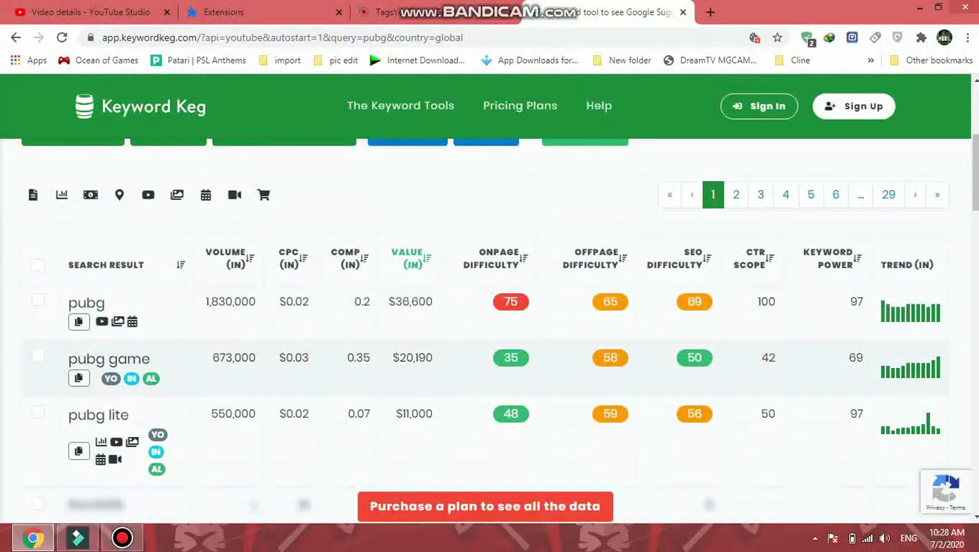
View the second results page, then remove the pubg keyword from the search box.
scroll(491, 307, "up", 1)
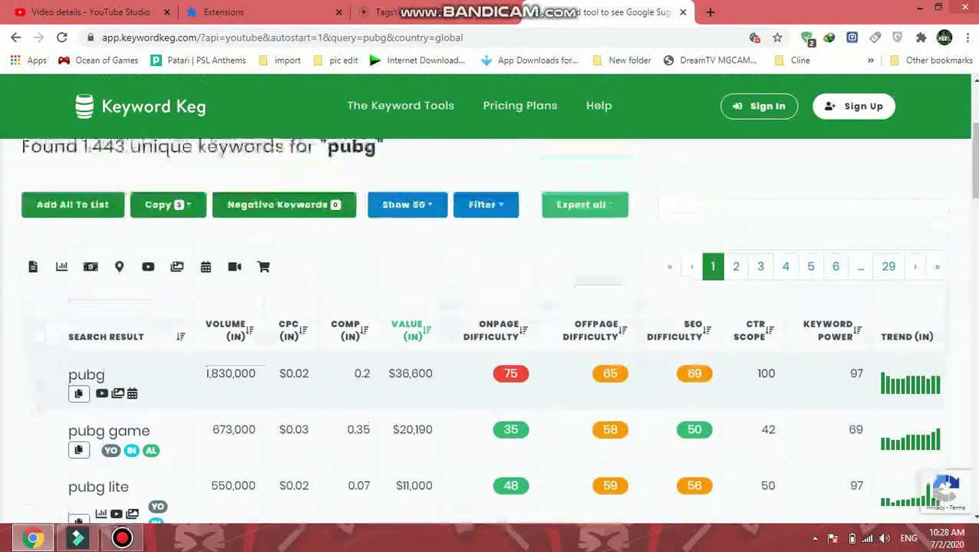
left_click(735, 266)
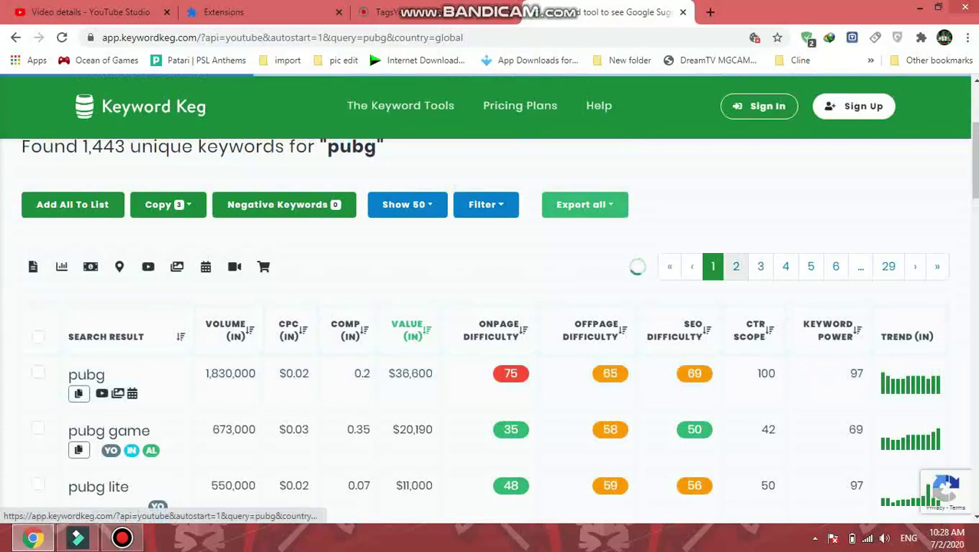
scroll(491, 307, "up", 4)
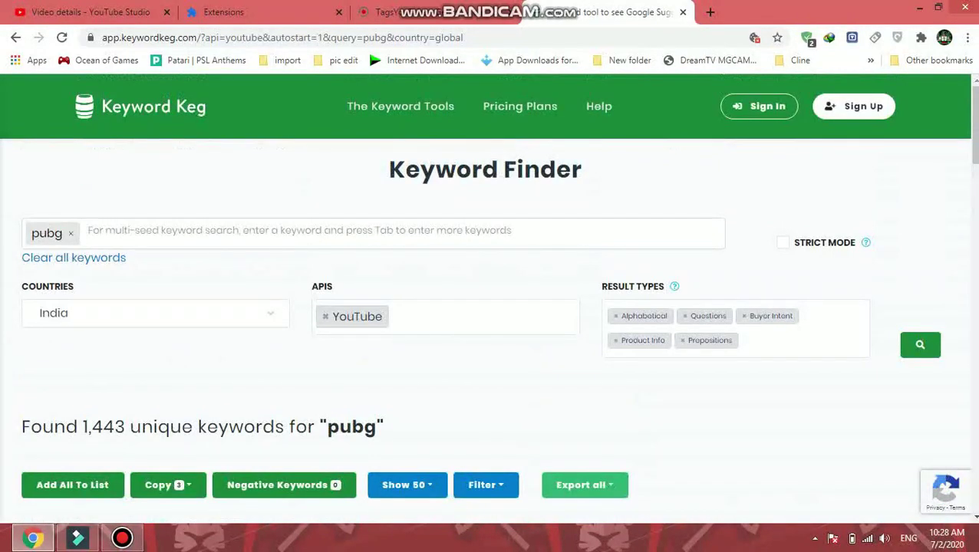
left_click(70, 233)
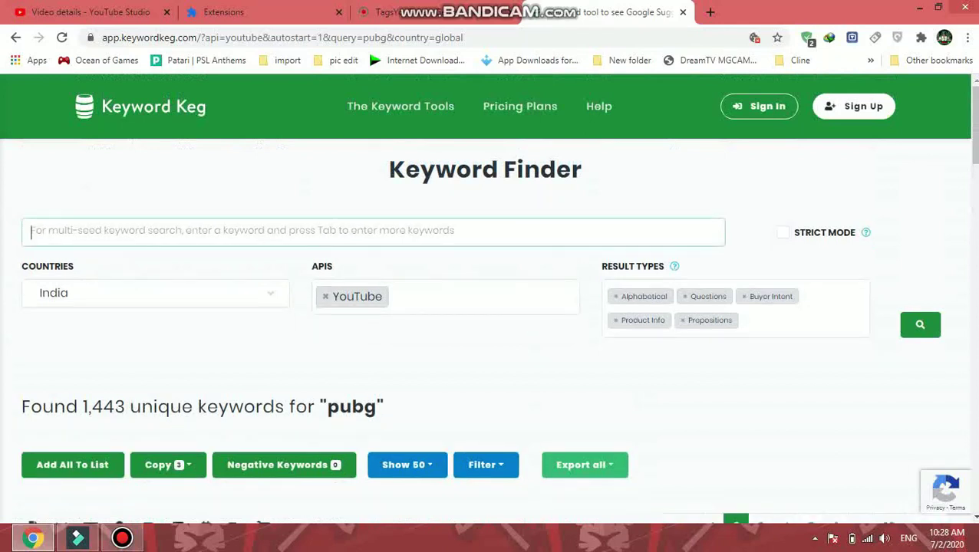
Run a Keyword Keg search for the keyword 'cricket'.
type("cricket")
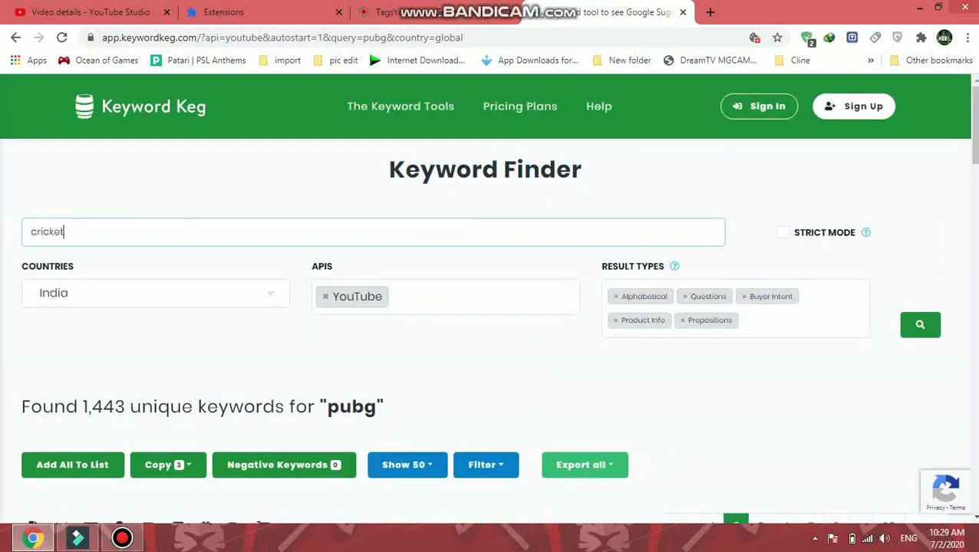
key("Return")
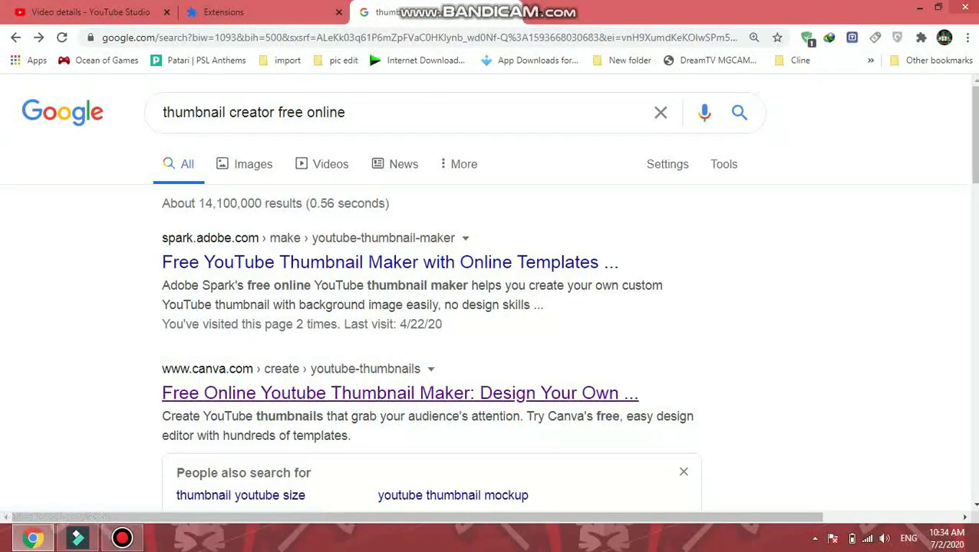
Go to Canva's YouTube thumbnail maker from the search results and start a blank YouTube Thumbnail design.
left_click_drag(162, 393, 591, 393)
left_click(591, 393)
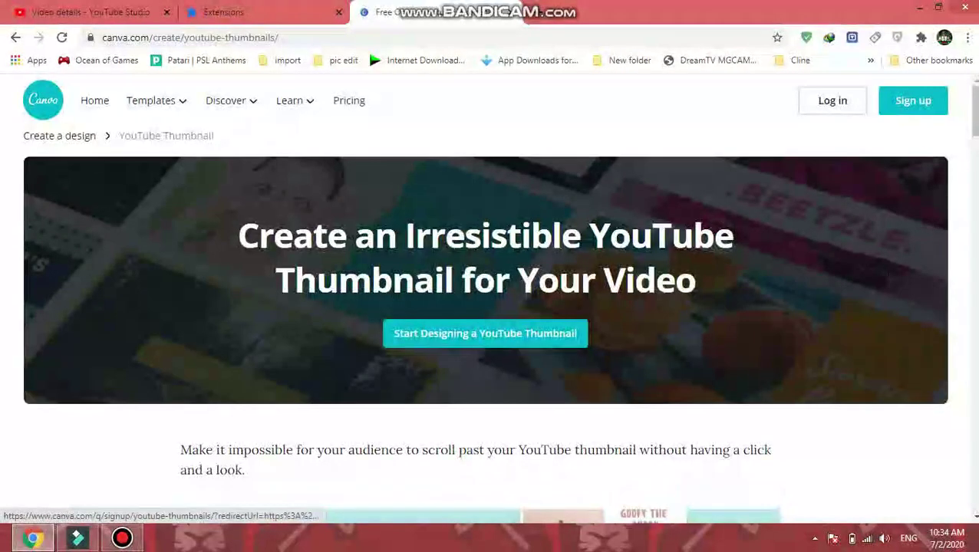
left_click(485, 333)
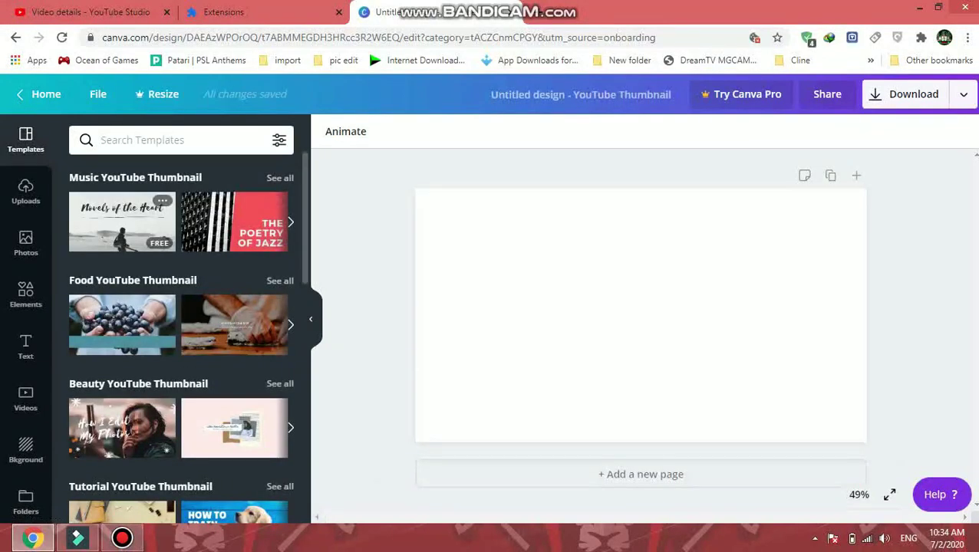
Scroll the YouTube thumbnail templates to reach the blue 'How to Style A Bucket Hat' template and apply it.
scroll(181, 338, "down", 2)
scroll(181, 338, "down", 1)
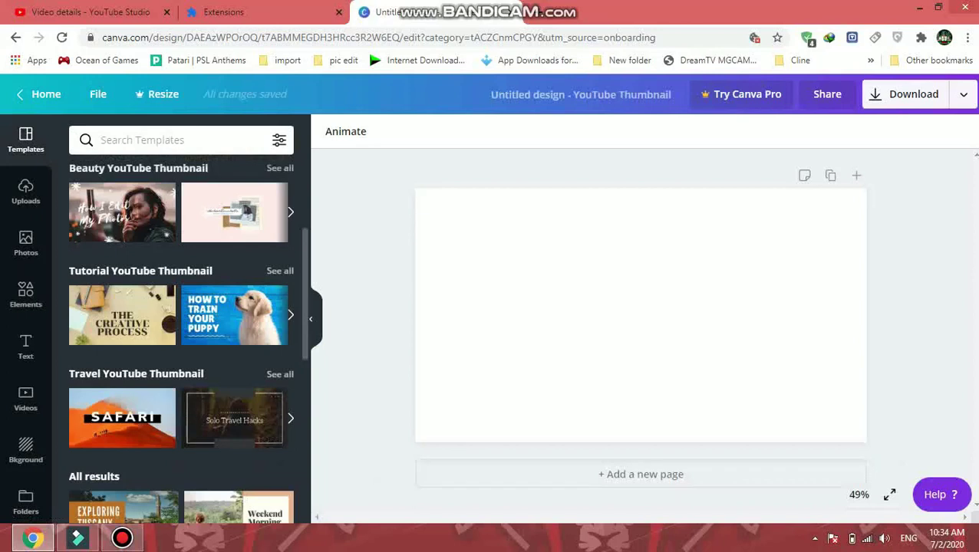
scroll(230, 323, "down", 3)
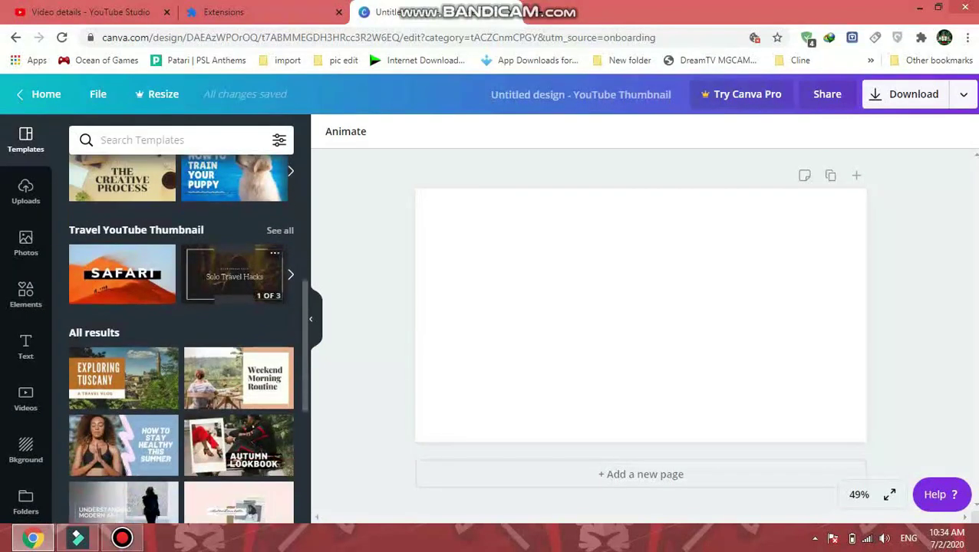
scroll(238, 341, "down", 1)
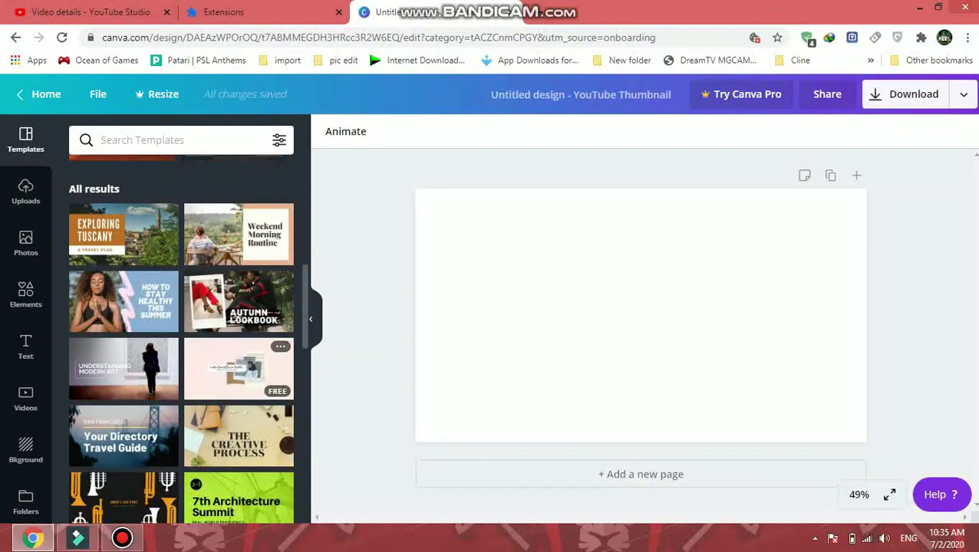
scroll(181, 338, "down", 4)
scroll(154, 384, "down", 2)
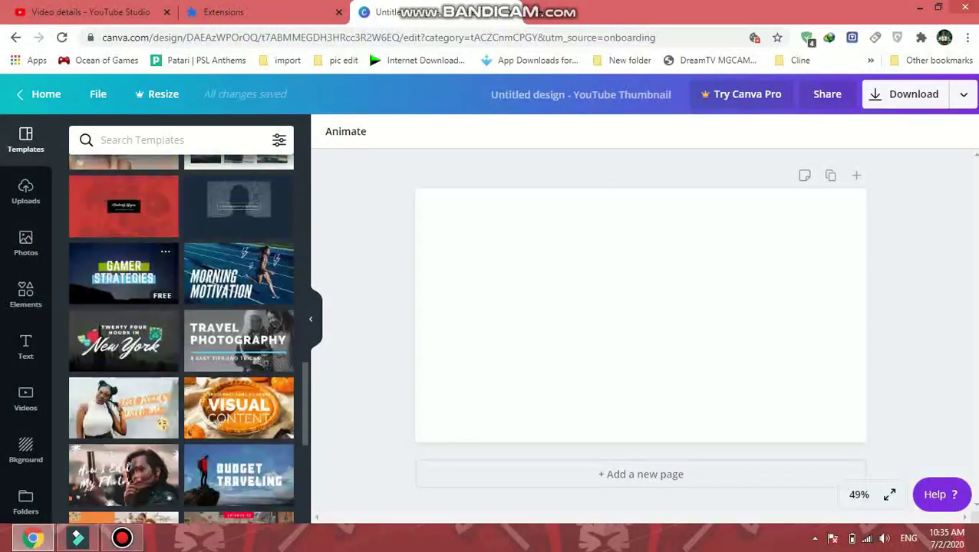
scroll(153, 384, "down", 4)
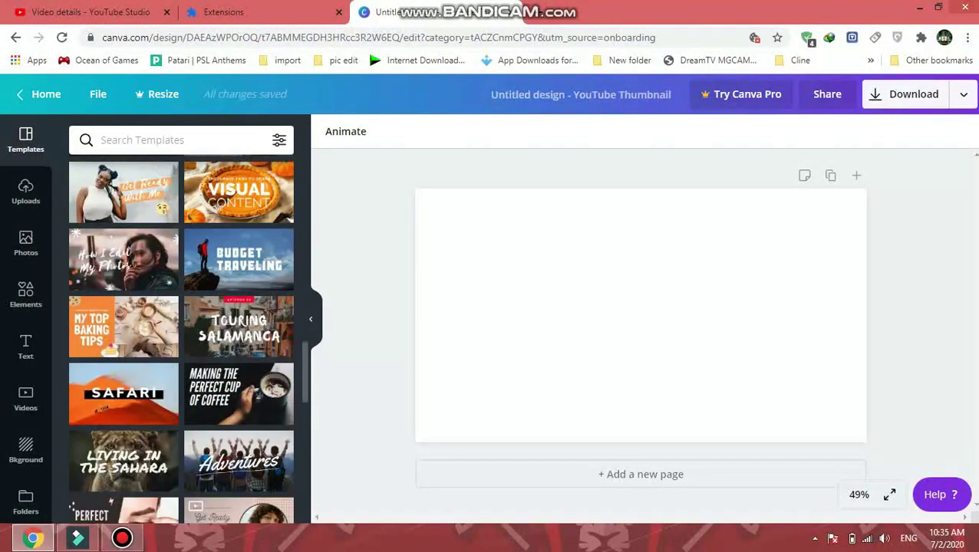
scroll(181, 338, "down", 5)
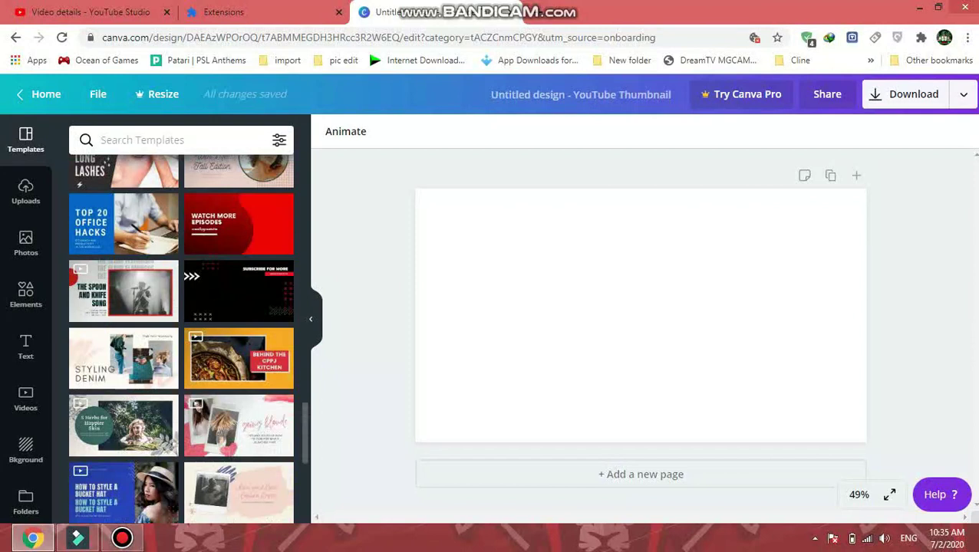
scroll(181, 338, "down", 3)
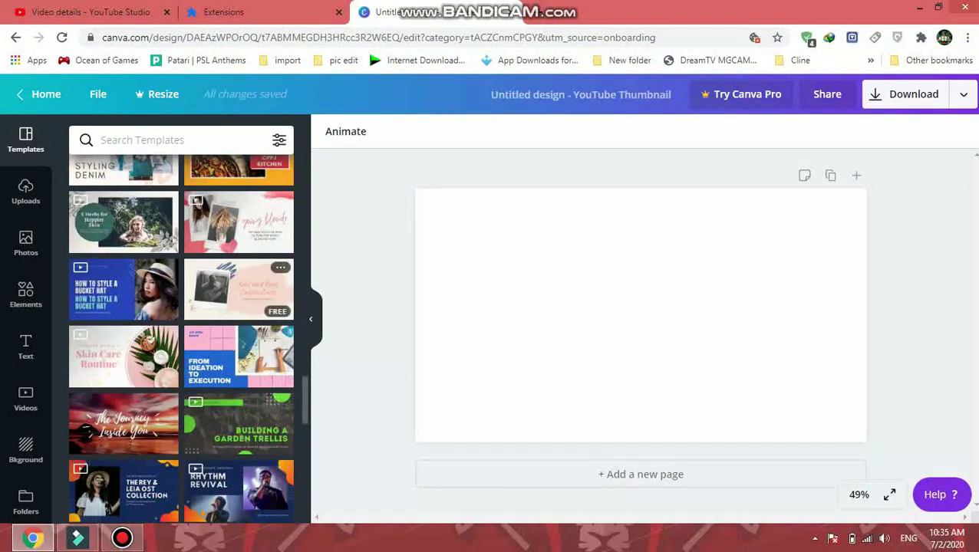
scroll(238, 338, "down", 4)
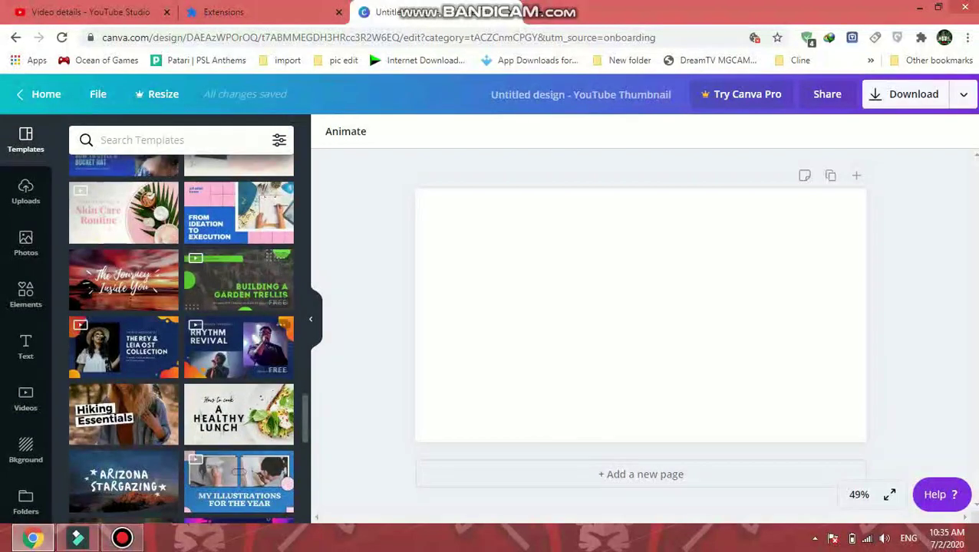
scroll(170, 415, "down", 3)
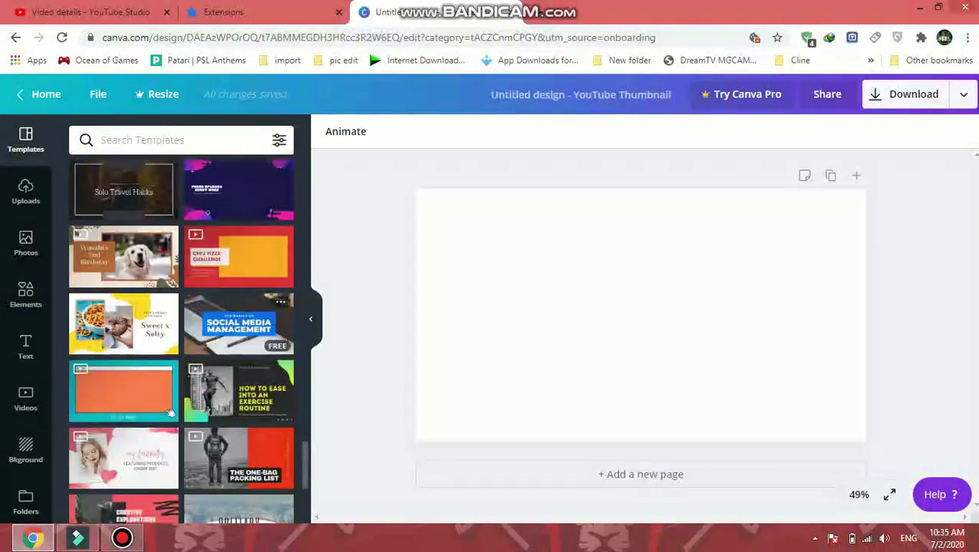
scroll(170, 414, "down", 2)
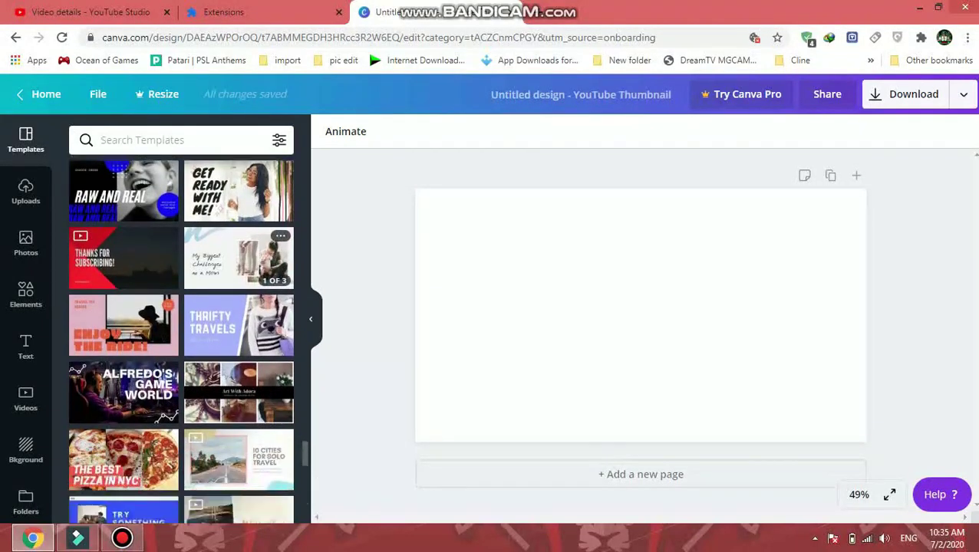
scroll(181, 330, "down", 3)
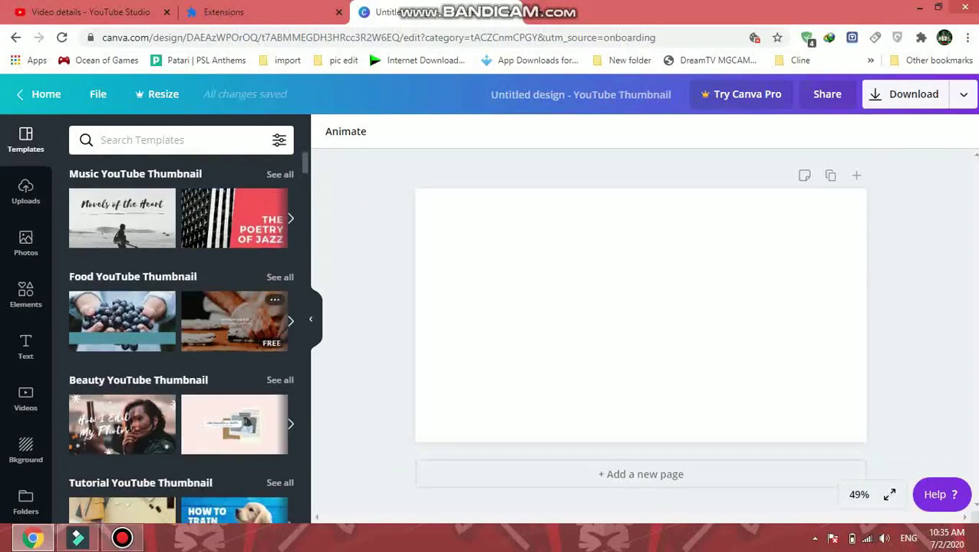
scroll(234, 315, "down", 2)
scroll(182, 330, "down", 2)
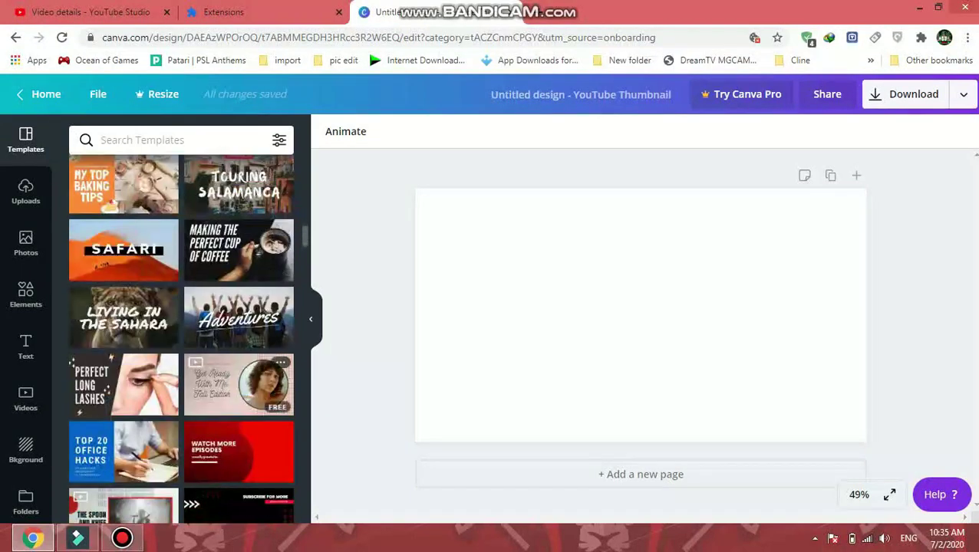
scroll(123, 373, "down", 1)
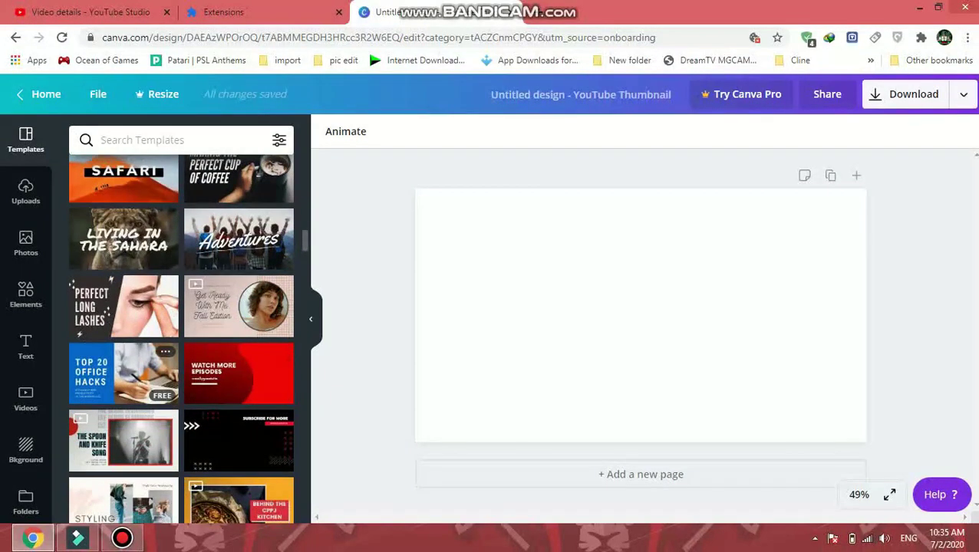
scroll(181, 337, "down", 1)
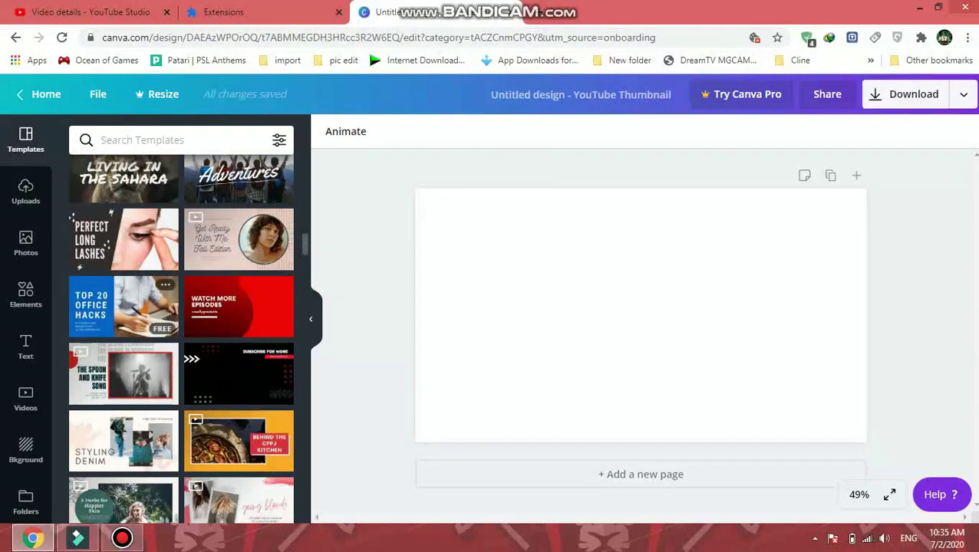
scroll(181, 338, "down", 1)
scroll(181, 338, "down", 5)
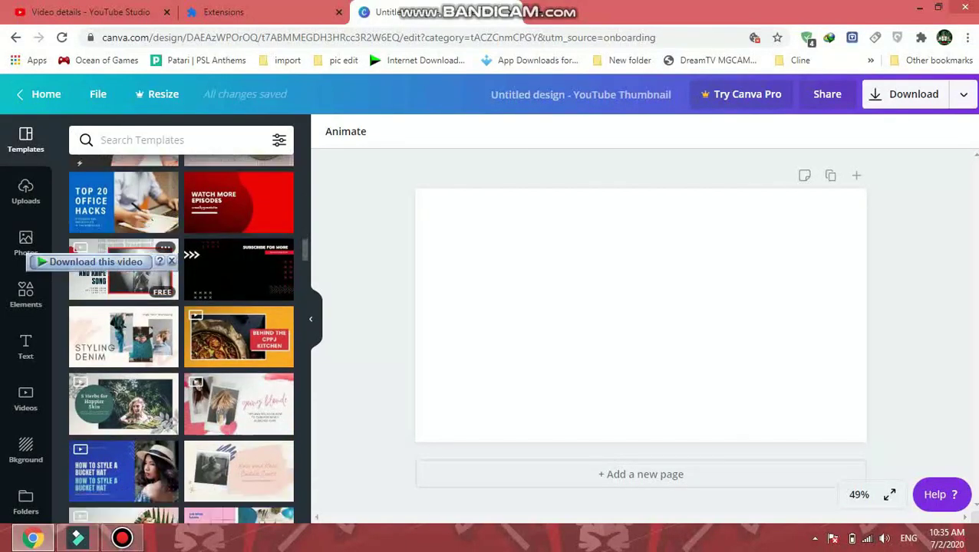
scroll(181, 337, "down", 6)
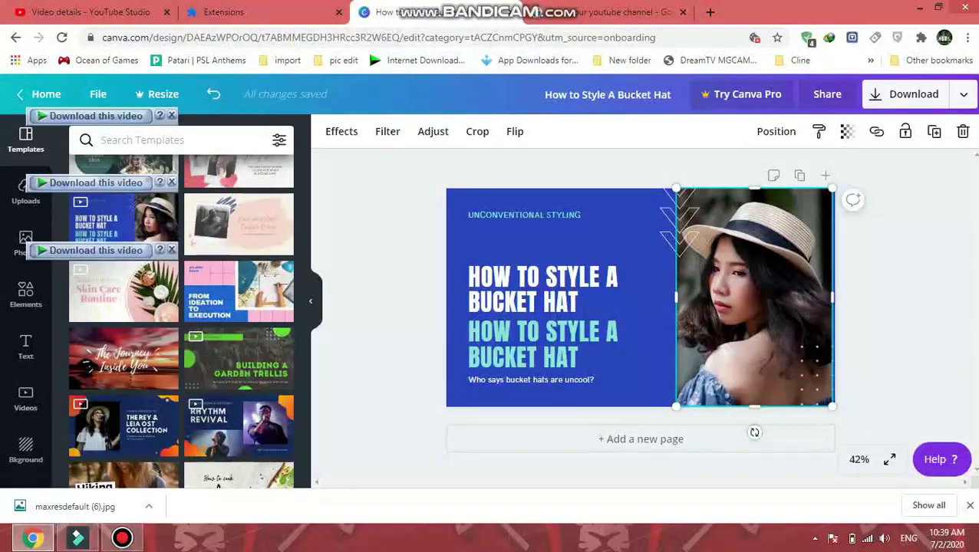
Add a blank second page and reposition the hat photo on page 1.
left_click_drag(754, 298, 758, 345)
left_click(826, 176)
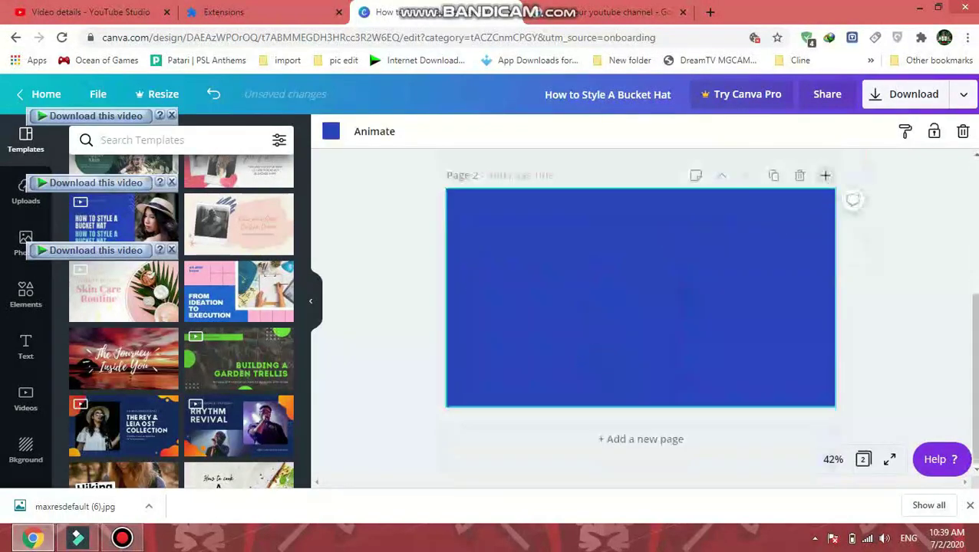
key("ctrl+z")
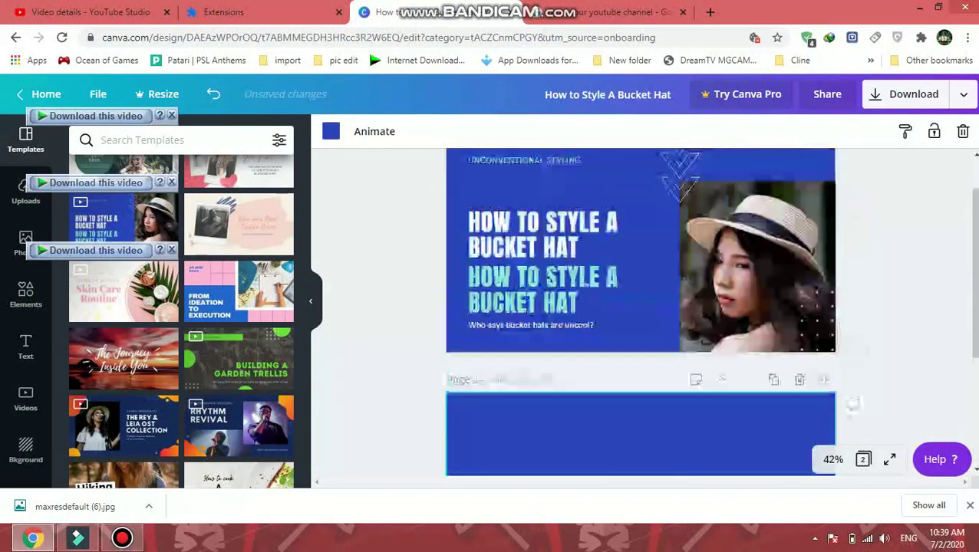
left_click_drag(735, 297, 635, 298)
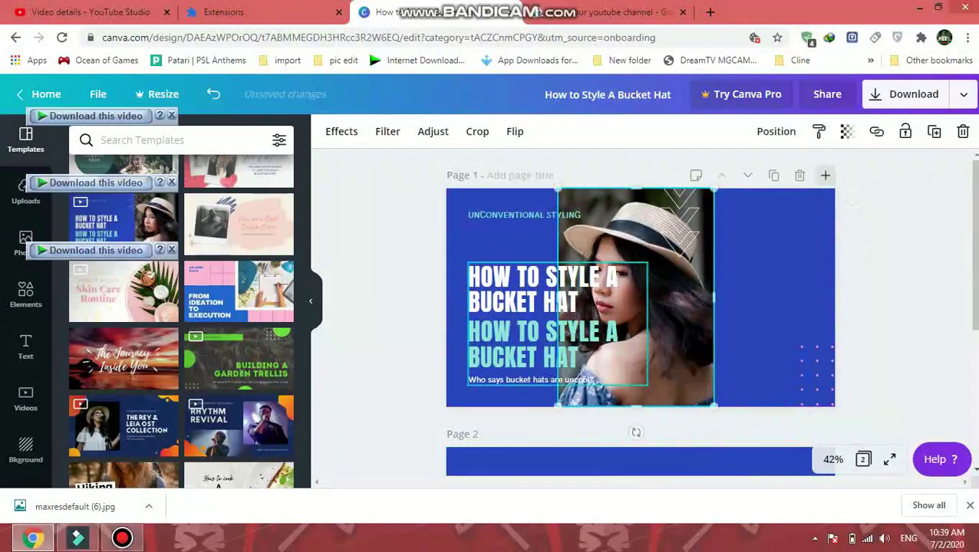
left_click(634, 461)
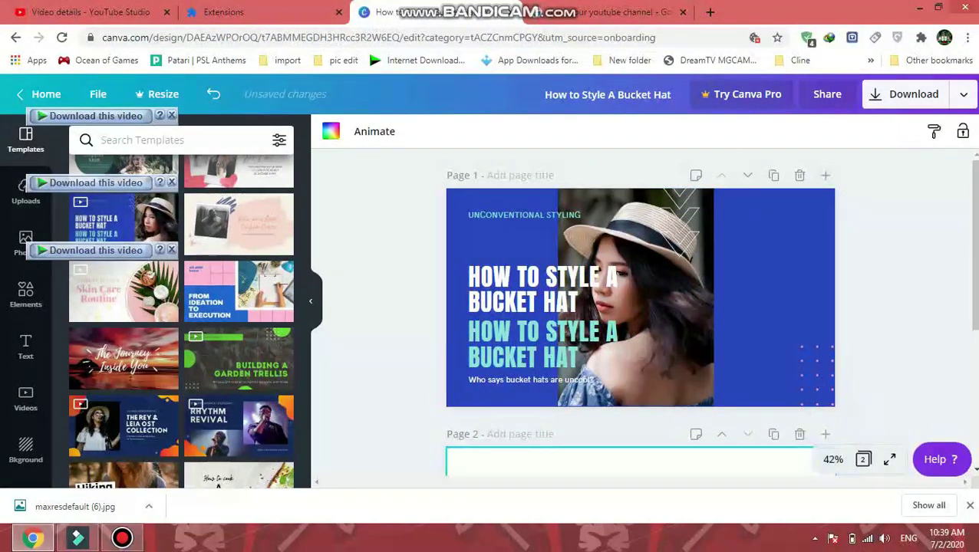
Select the woman-in-hat photo on page 1 and delete it.
left_click(547, 361)
left_click(679, 222)
left_click(633, 231)
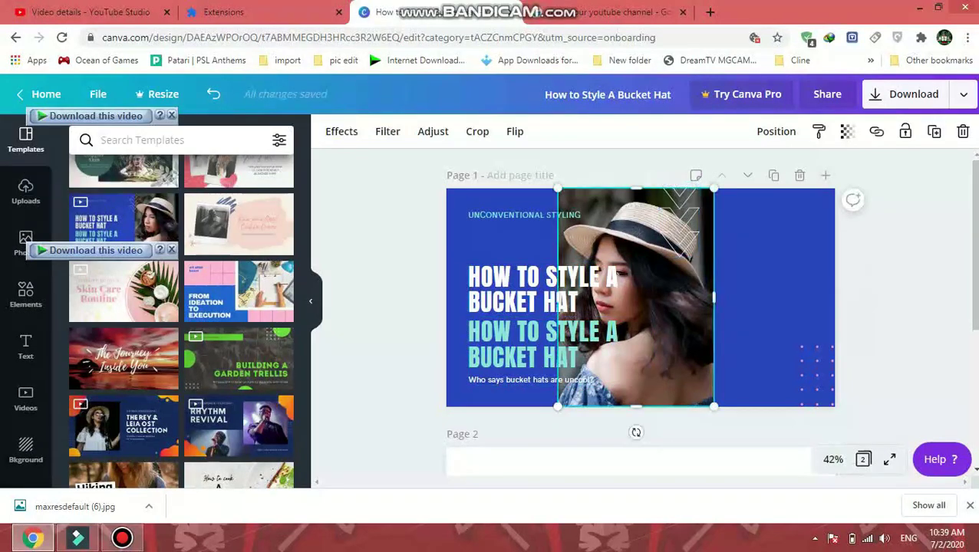
key("Delete")
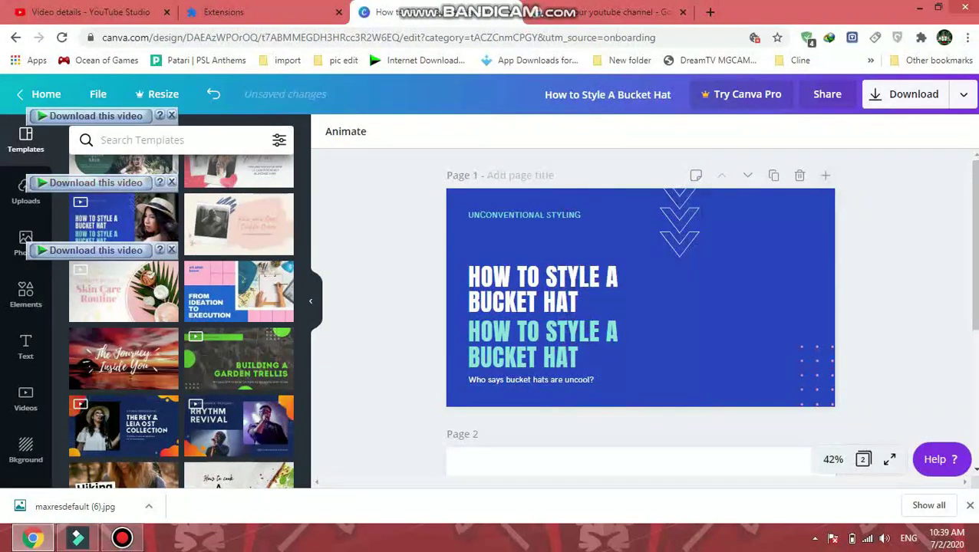
left_click(25, 193)
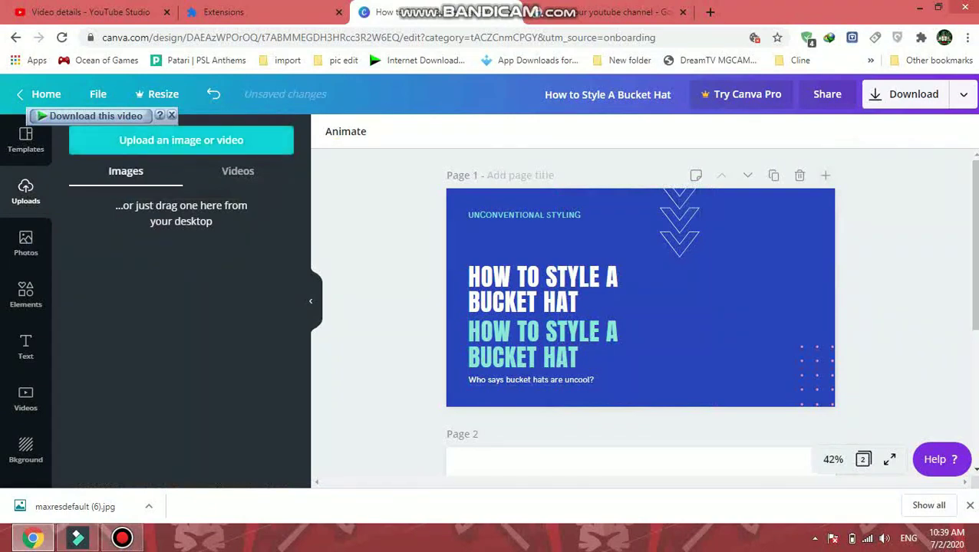
Upload the maxresdefault (6) image and drop it onto the right side of page 1.
left_click(181, 139)
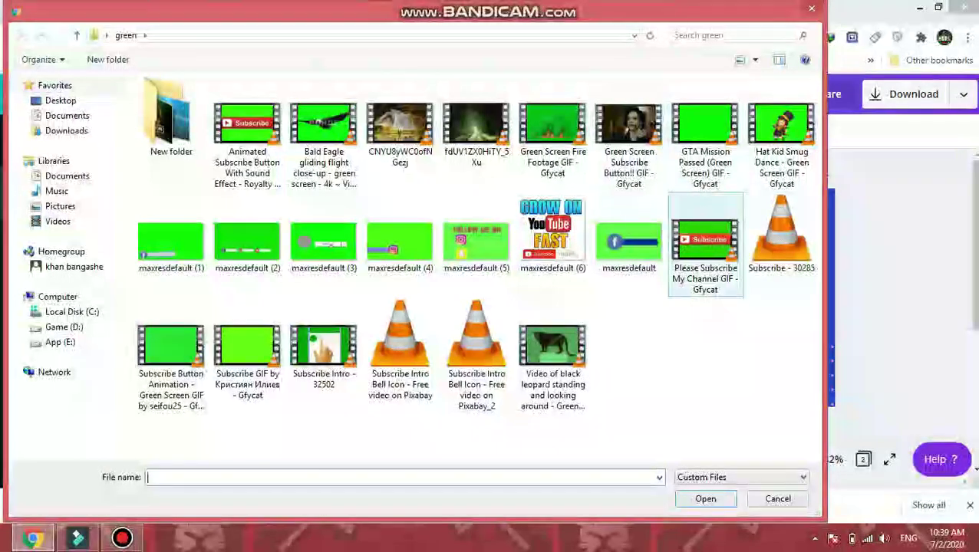
left_click(553, 230)
key("Return")
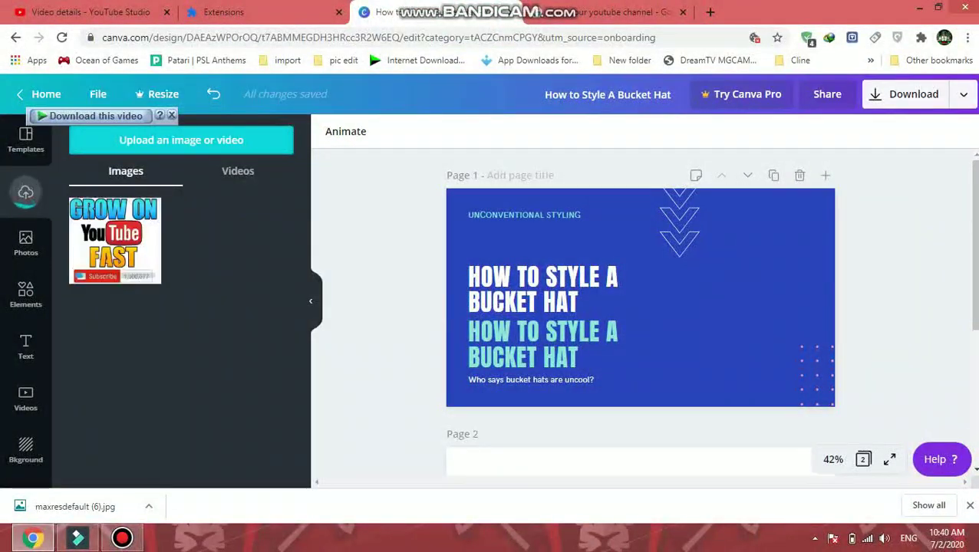
left_click_drag(115, 240, 743, 256)
Enlarge and reposition the Grow on YouTube Fast image, trimming its right side to the page edge.
left_click_drag(826, 324, 874, 370)
left_click_drag(780, 307, 742, 343)
left_click_drag(842, 225, 857, 210)
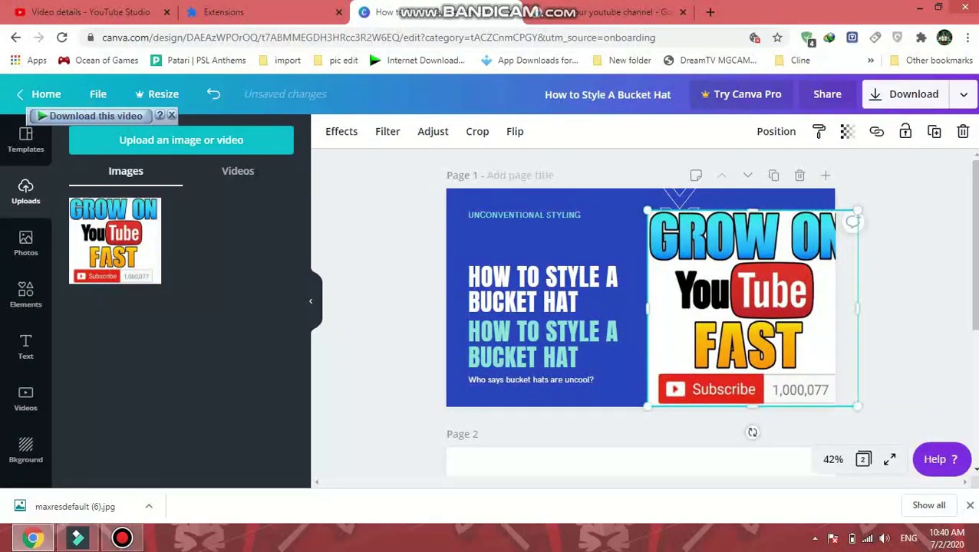
left_click_drag(857, 309, 835, 315)
left_click_drag(741, 307, 753, 285)
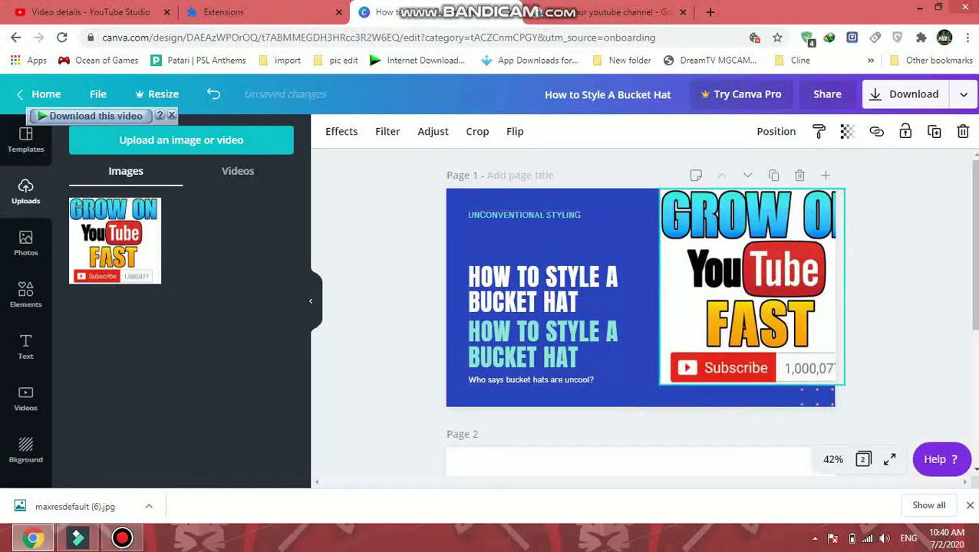
left_click(851, 201)
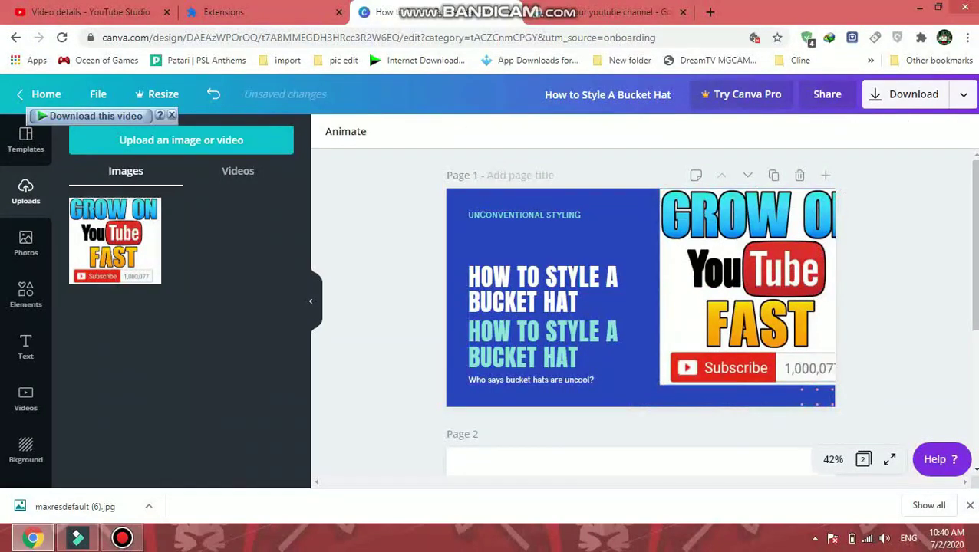
left_click_drag(744, 292, 735, 303)
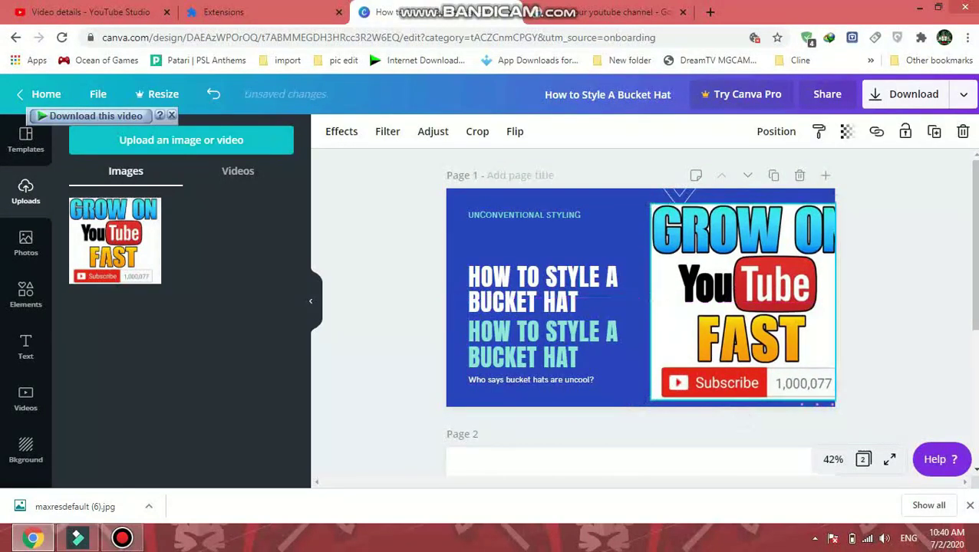
left_click(852, 217)
Undo the last moves, then narrow the image from the left and center it vertically.
key("ctrl+z")
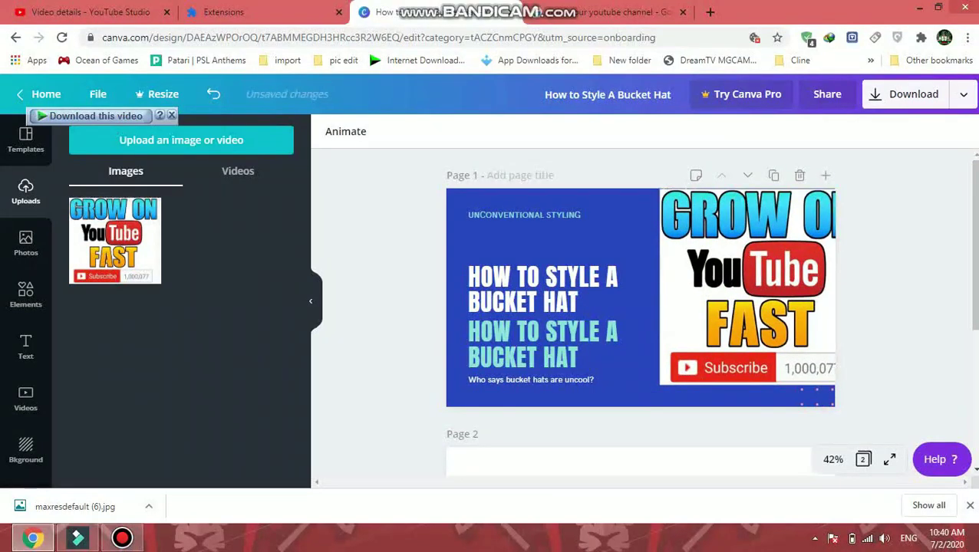
key("ctrl+z")
key("ctrl+z")
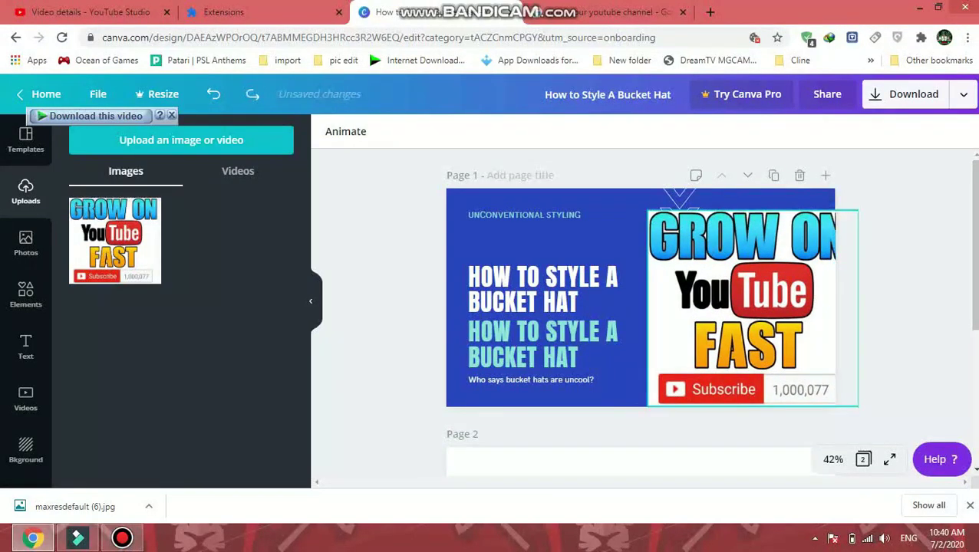
key("ctrl+y")
key("ctrl+y")
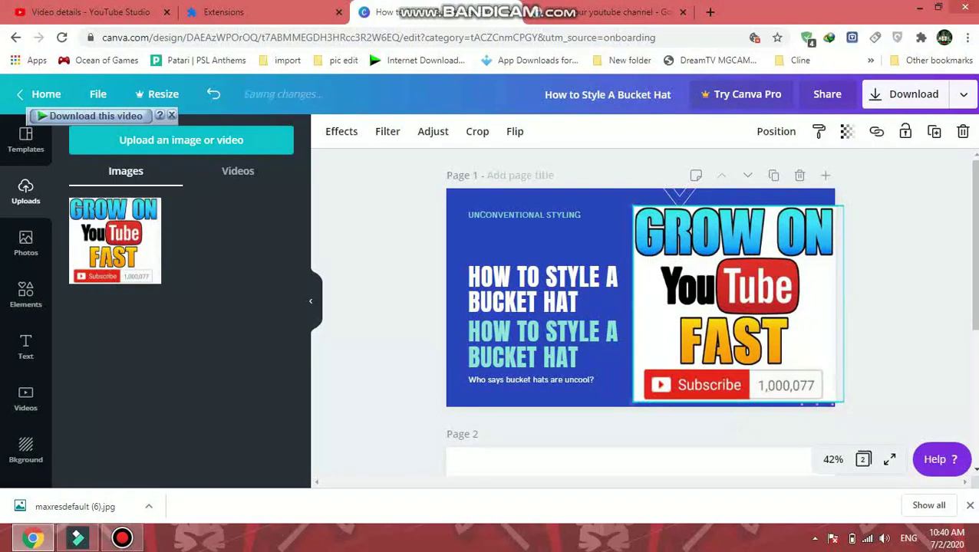
left_click_drag(634, 305, 641, 305)
left_click_drag(742, 304, 742, 286)
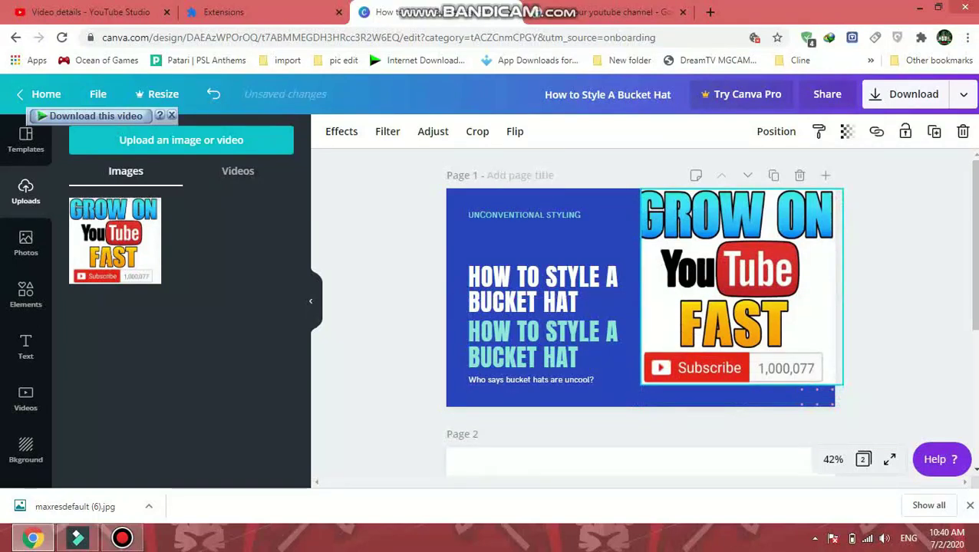
left_click(847, 201)
Replace the white bucket-hat title line with 'GREEN' and drop a default heading box onto the page.
left_click(554, 381)
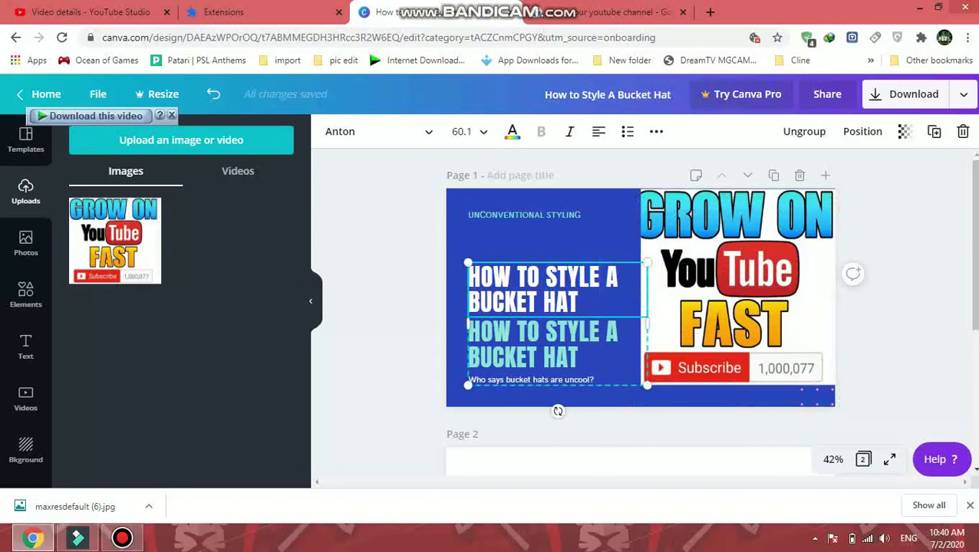
key("BackSpace")
key("BackSpace")
key("BackSpace")
key("BackSpace")
key("BackSpace")
key("BackSpace")
key("BackSpace")
key("BackSpace")
key("BackSpace")
key("BackSpace")
key("BackSpace")
key("BackSpace")
key("BackSpace")
key("BackSpace")
key("BackSpace")
key("BackSpace")
key("BackSpace")
key("BackSpace")
key("BackSpace")
key("BackSpace")
key("BackSpace")
left_click(26, 347)
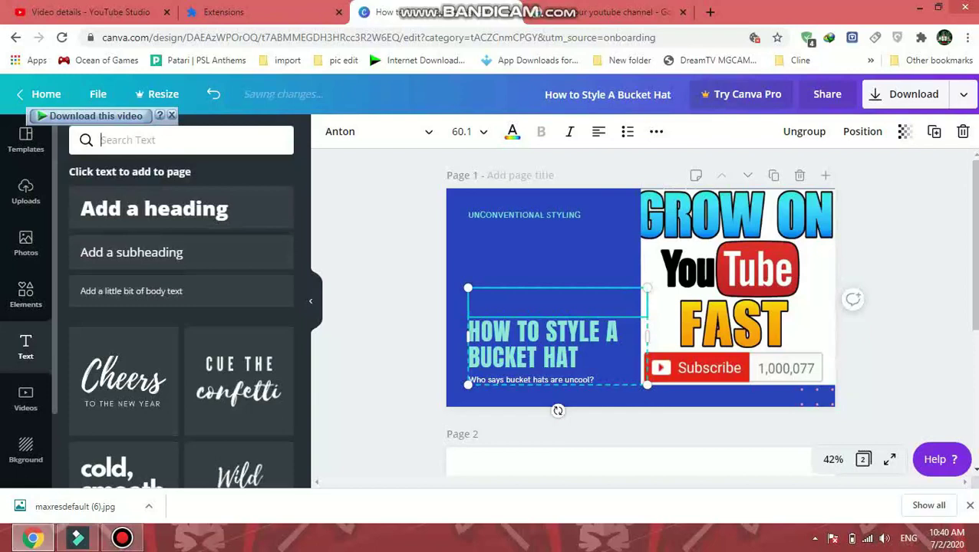
type("G")
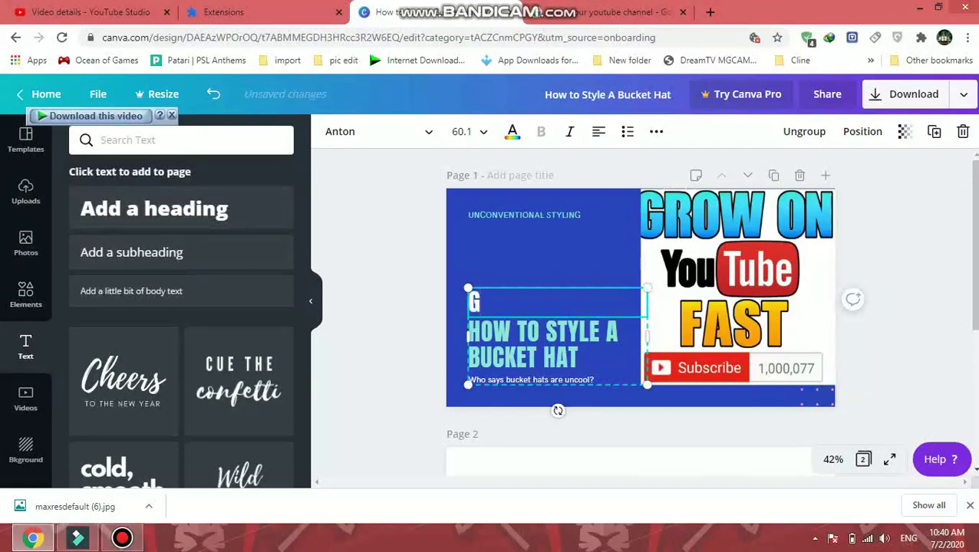
left_click_drag(154, 209, 606, 299)
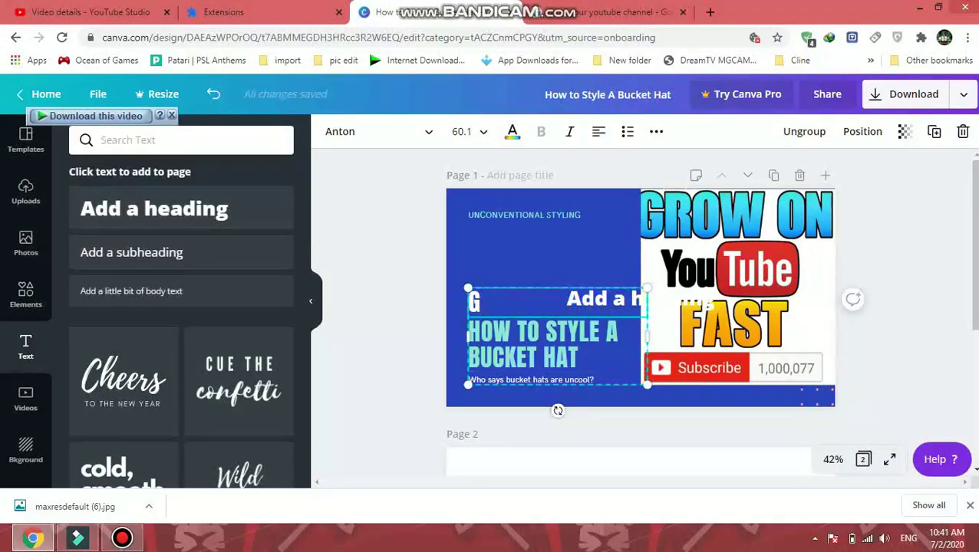
type("F")
key("BackSpace")
type("REEN")
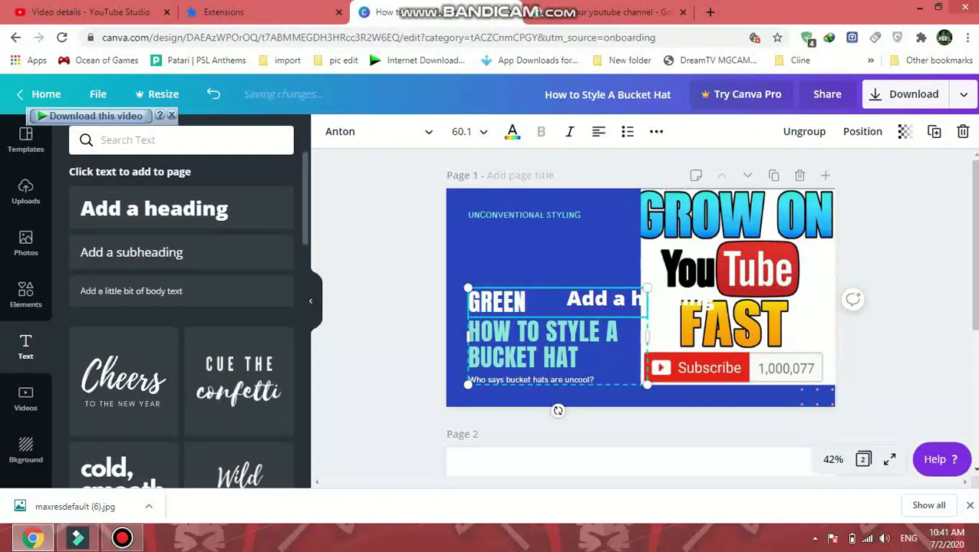
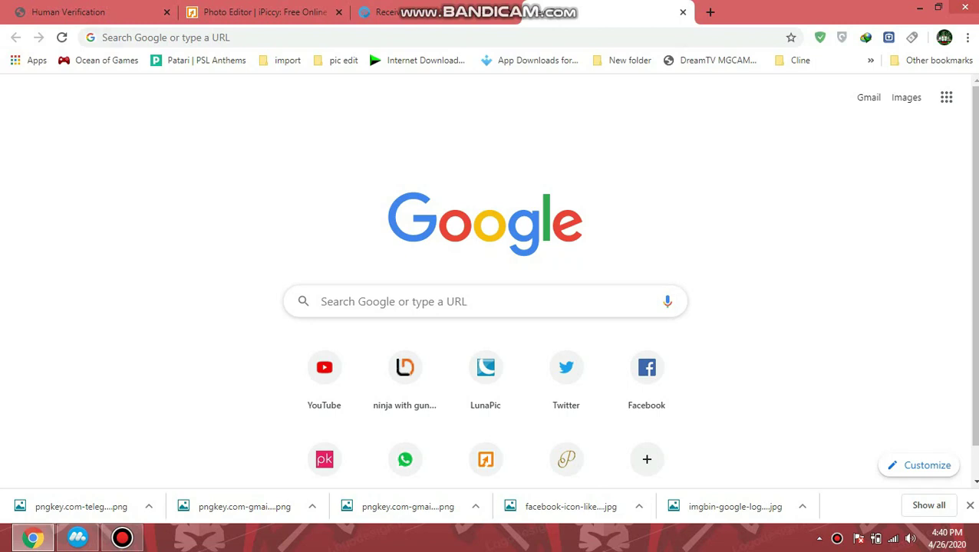
Move to the SMS24.me tab and copy the site address sms24.me.
key("ctrl+shift+Page_Up")
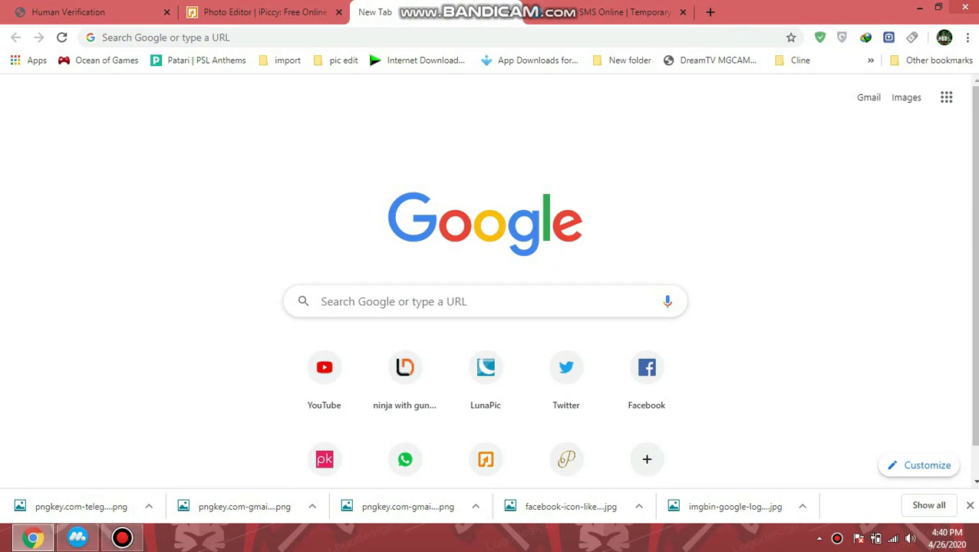
key("ctrl+Tab")
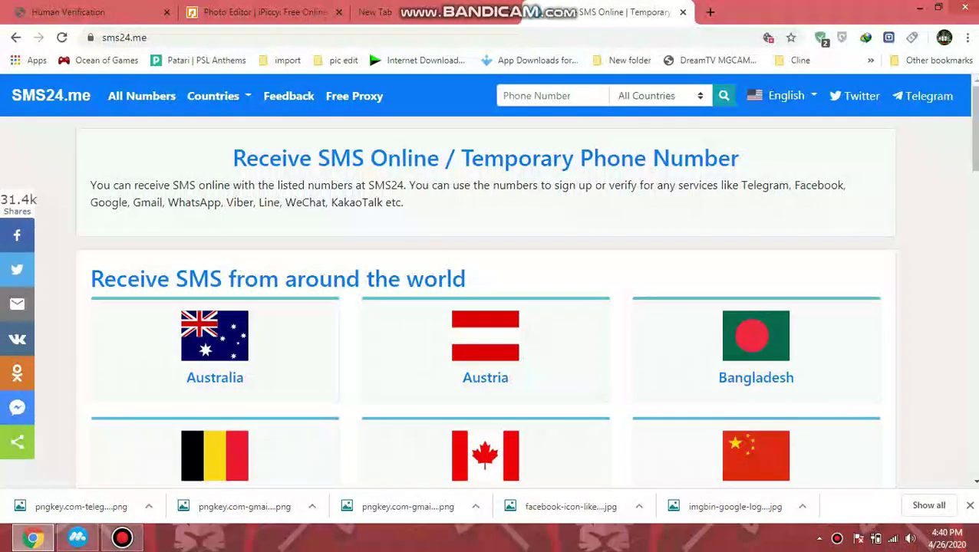
left_click_drag(147, 37, 103, 37)
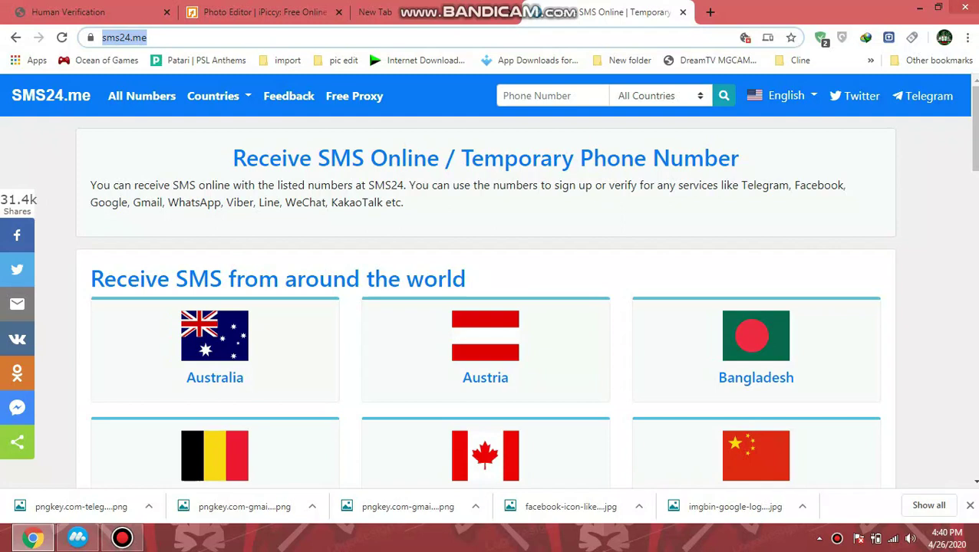
right_click(119, 36)
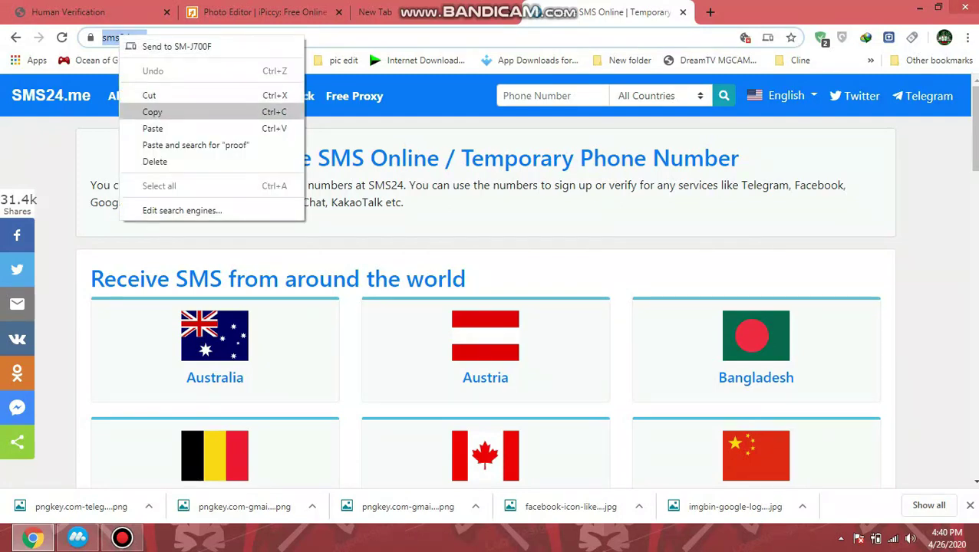
left_click(152, 113)
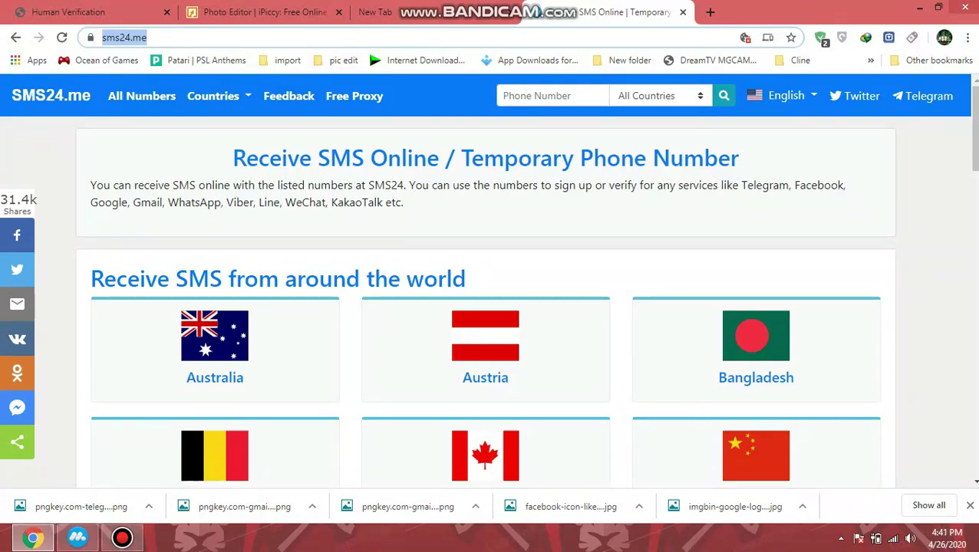
Scroll the country grid down until India is showing.
scroll(485, 192, "down", 4)
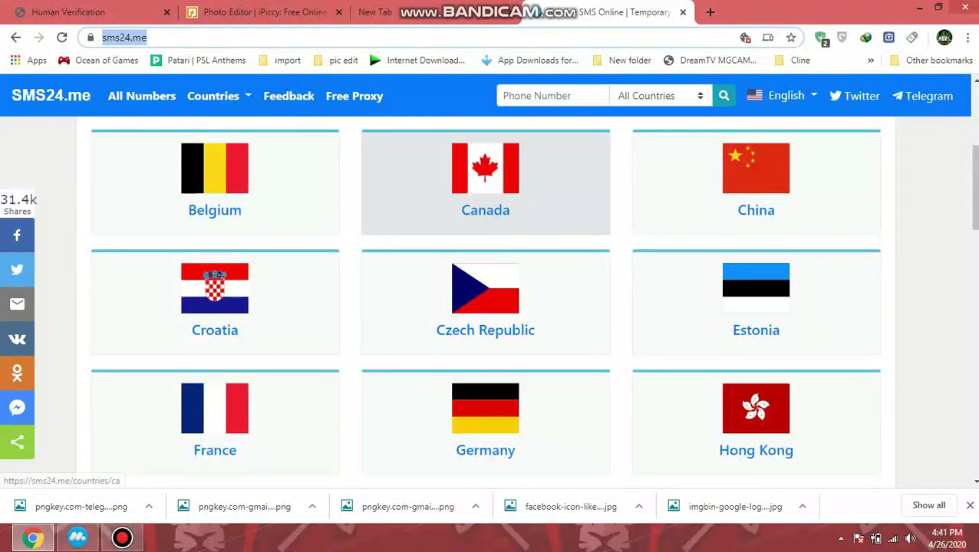
scroll(485, 192, "down", 2)
scroll(756, 199, "down", 3)
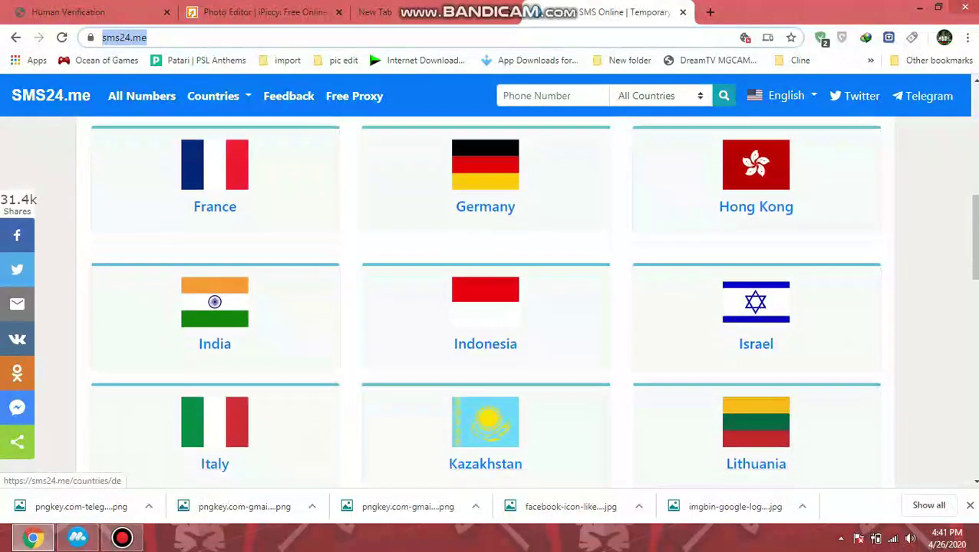
scroll(484, 338, "down", 3)
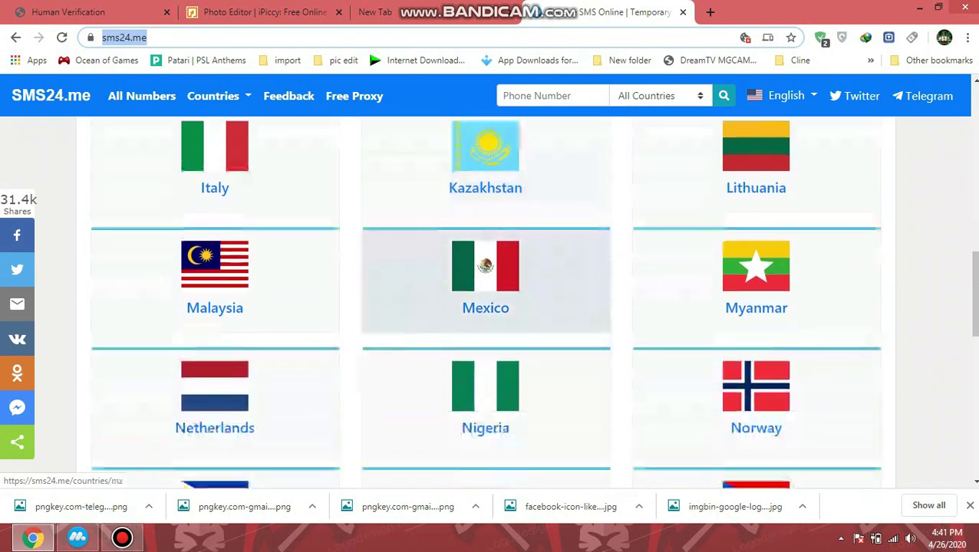
scroll(485, 307, "down", 2)
scroll(485, 307, "up", 6)
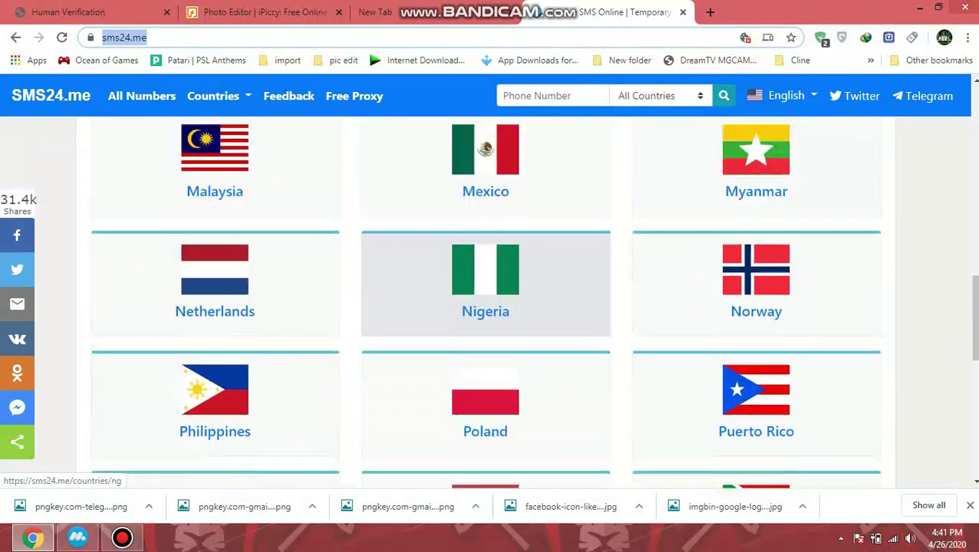
scroll(485, 322, "down", 6)
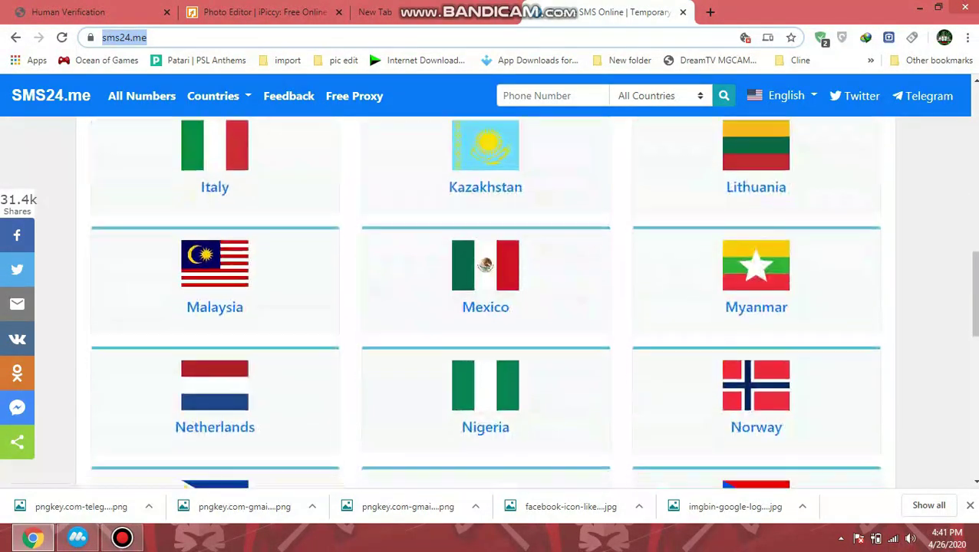
scroll(485, 322, "down", 2)
scroll(307, 323, "up", 6)
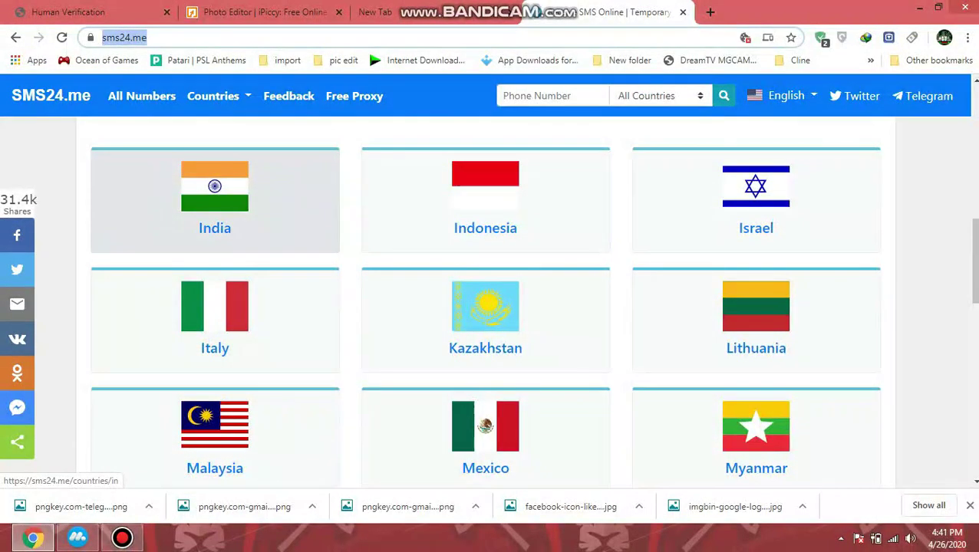
Open the India numbers list and the first India number's message inbox.
left_click(215, 201)
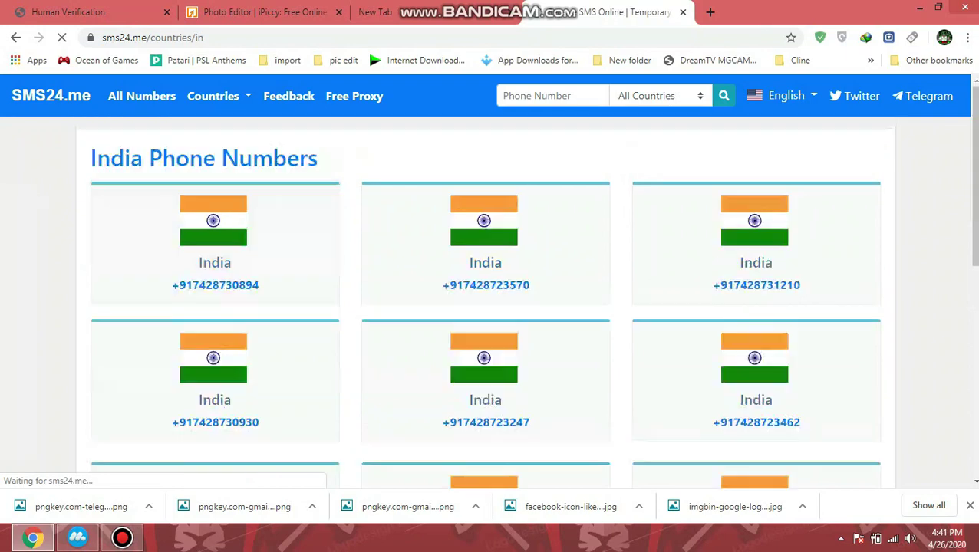
scroll(485, 238, "down", 2)
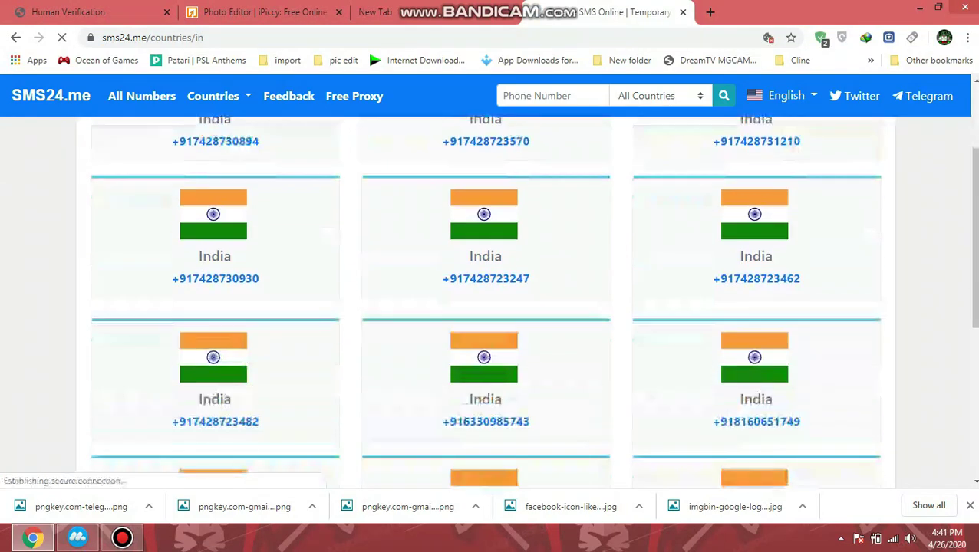
scroll(214, 238, "up", 2)
left_click(215, 237)
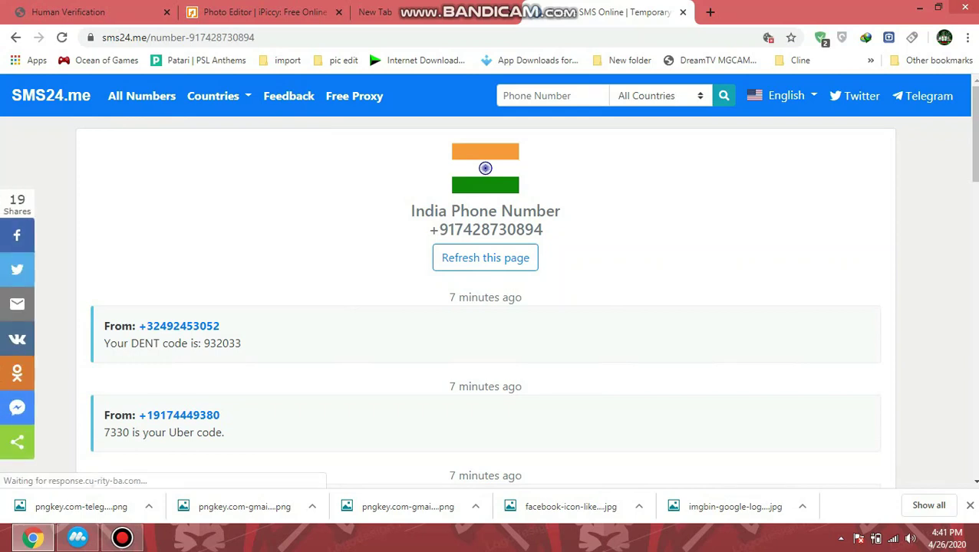
left_click_drag(241, 343, 104, 343)
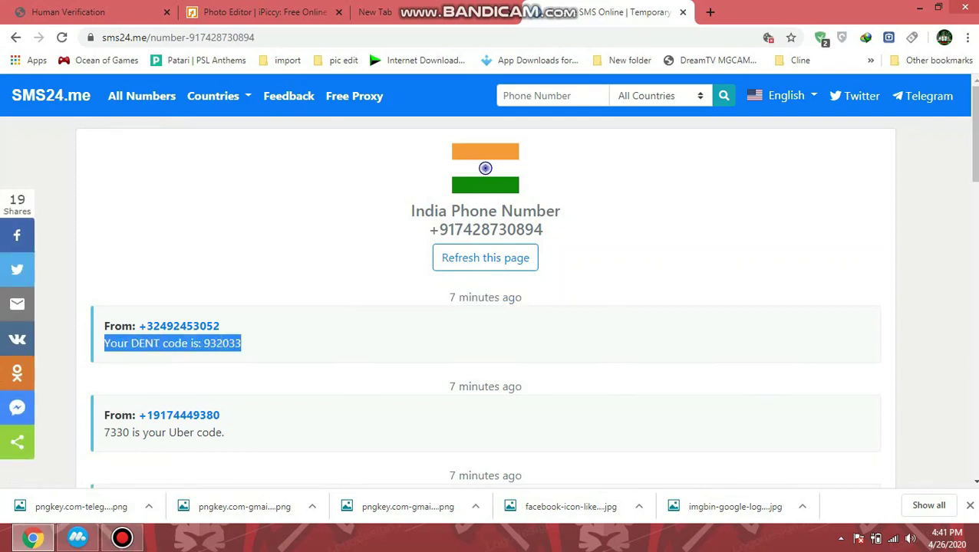
left_click(224, 432)
scroll(241, 305, "down", 3)
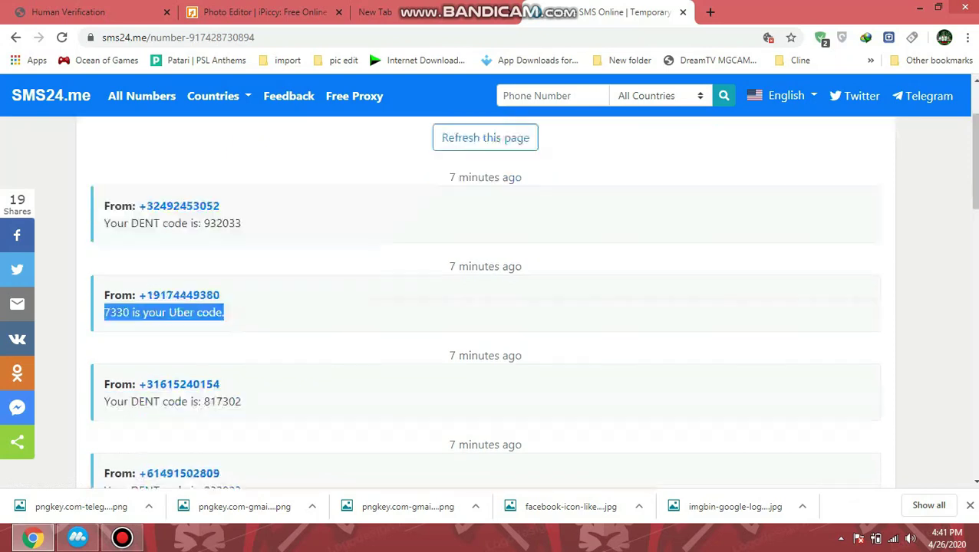
left_click_drag(241, 306, 110, 306)
scroll(484, 307, "down", 3)
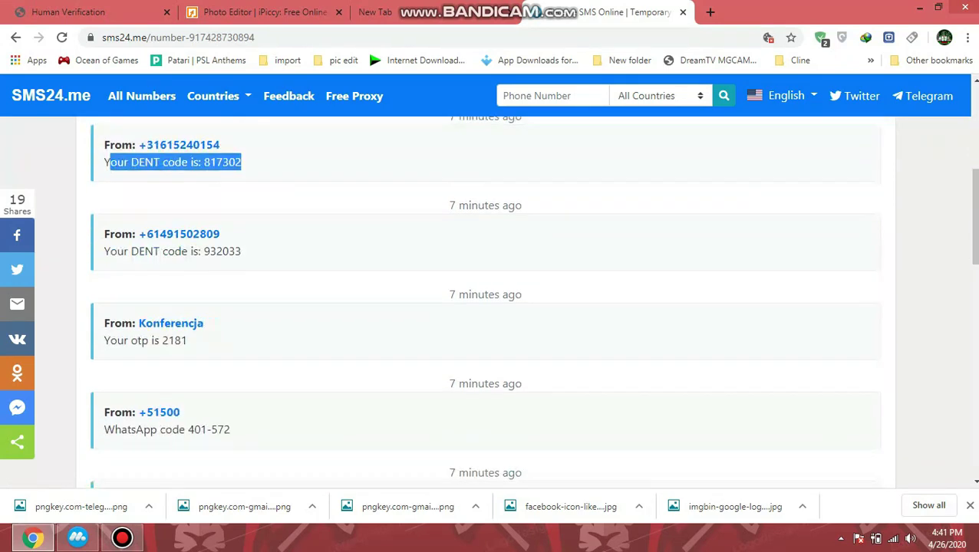
left_click_drag(430, 310, 130, 341)
left_click(130, 341)
left_click_drag(230, 358, 104, 357)
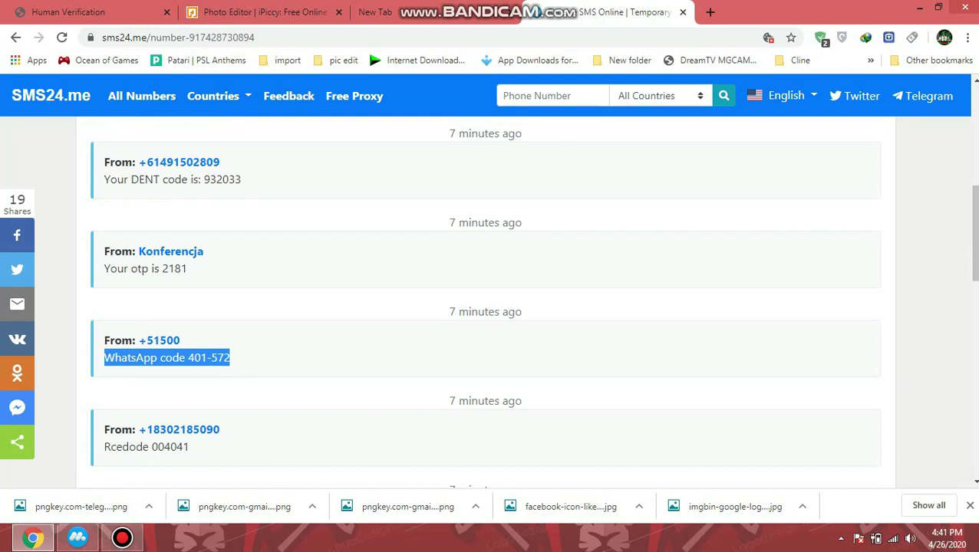
left_click(105, 358)
Check the KakaoTalk verification message, reload the inbox and open a new tab.
scroll(104, 358, "down", 3)
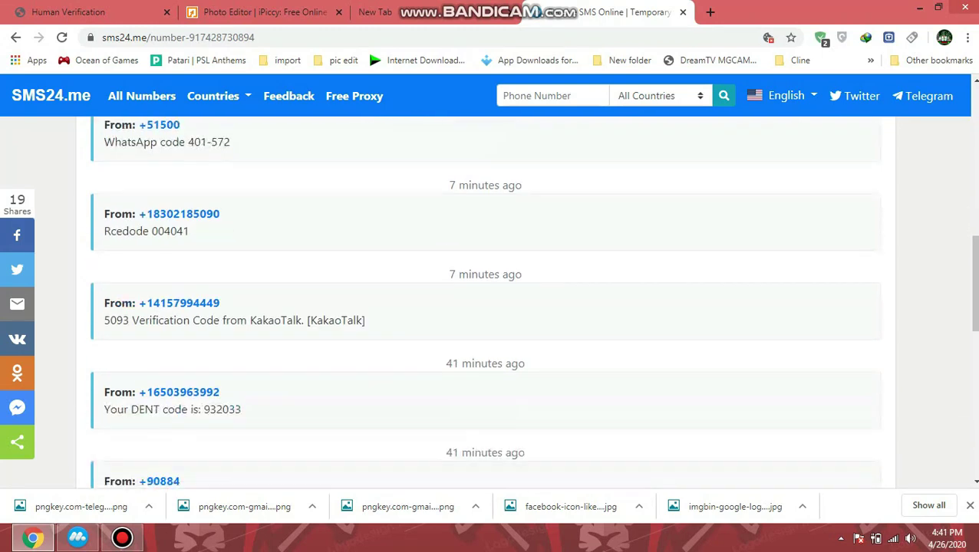
left_click_drag(365, 321, 104, 320)
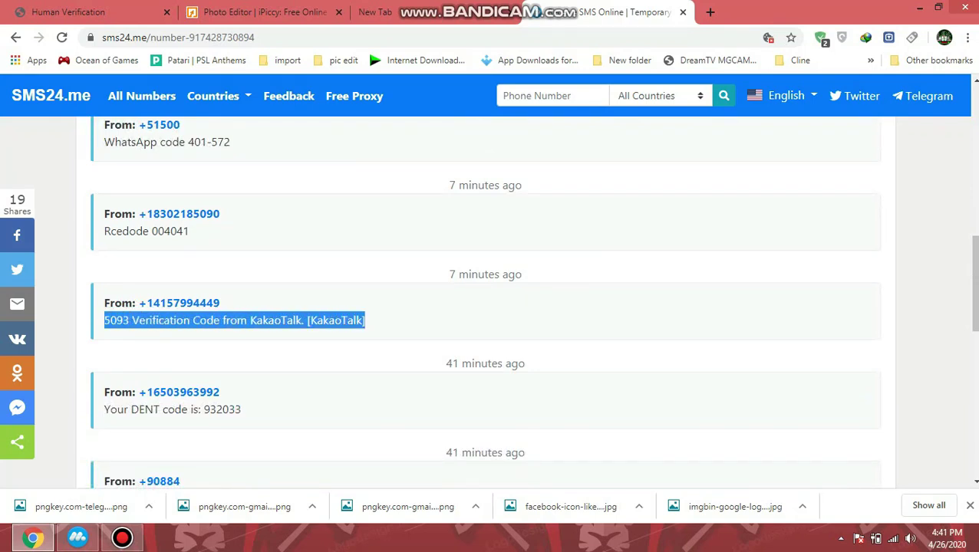
scroll(485, 299, "down", 2)
scroll(485, 302, "down", 1)
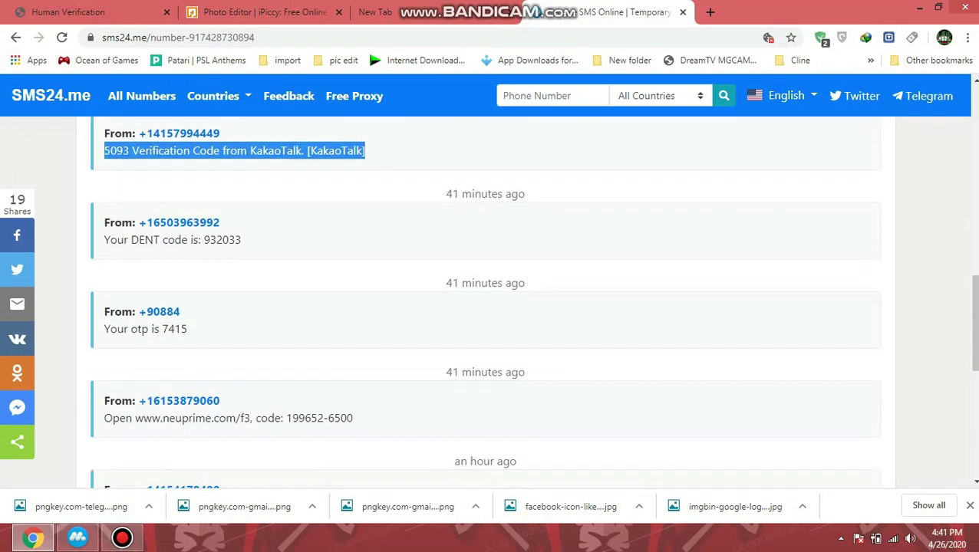
key("F5")
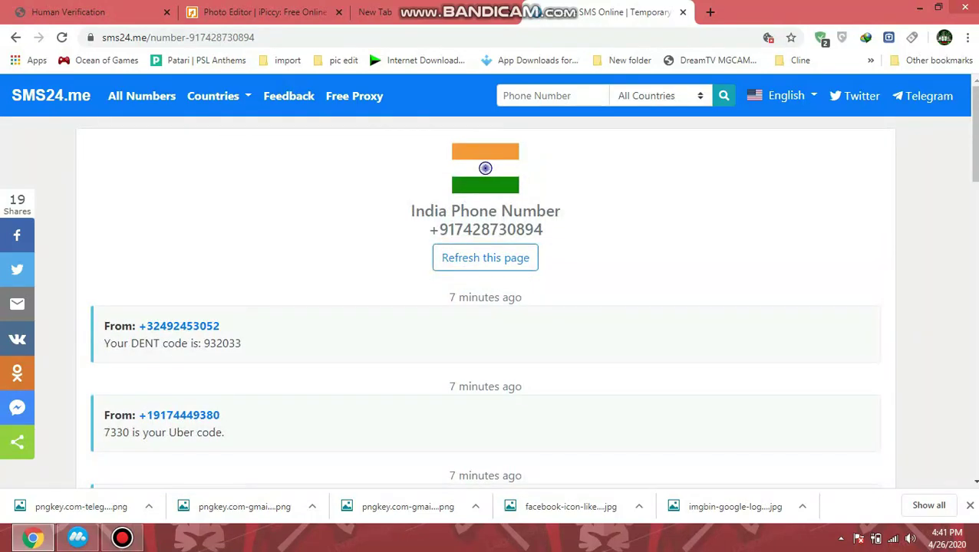
key("ctrl+t")
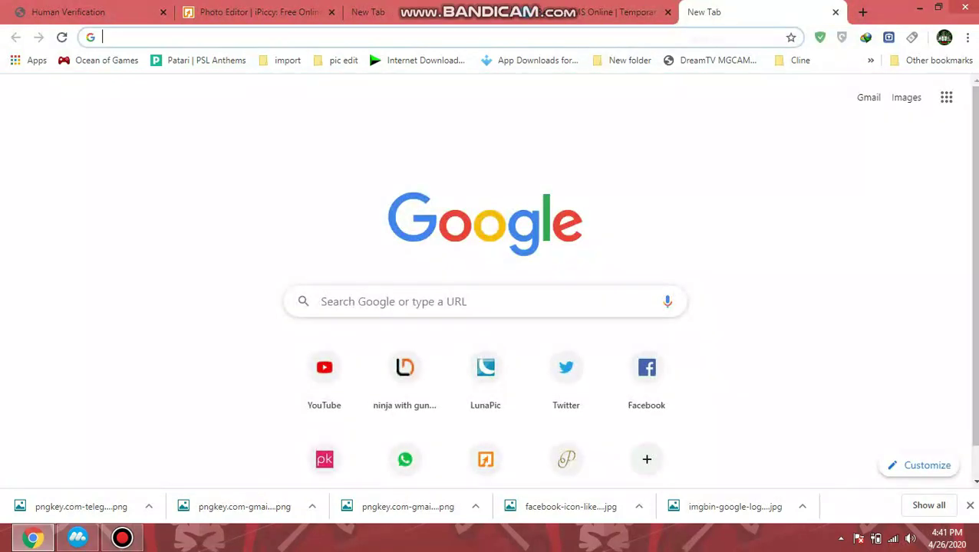
Search Google for 'gmail account create' and open the Create your Google Account page.
type("gmaikl")
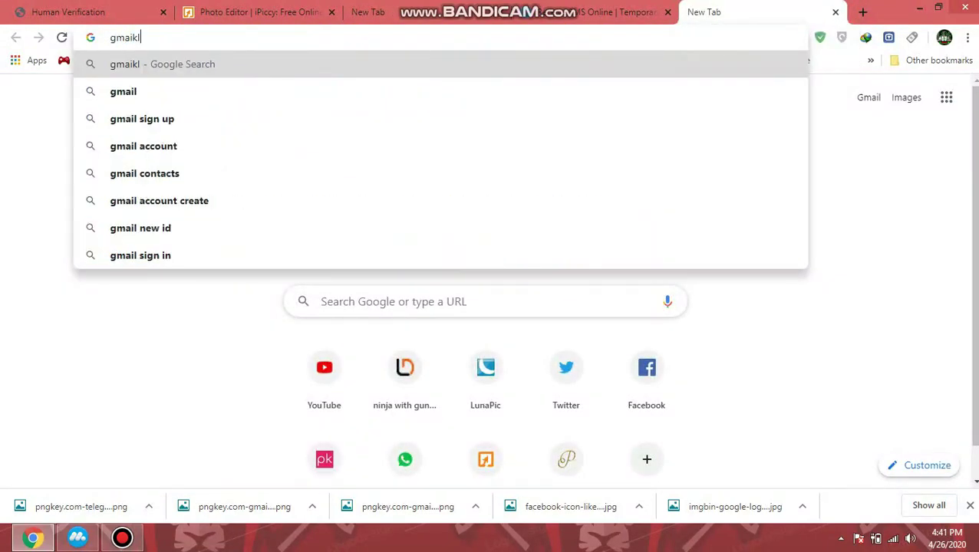
key("Down")
key("Down")
key("Down")
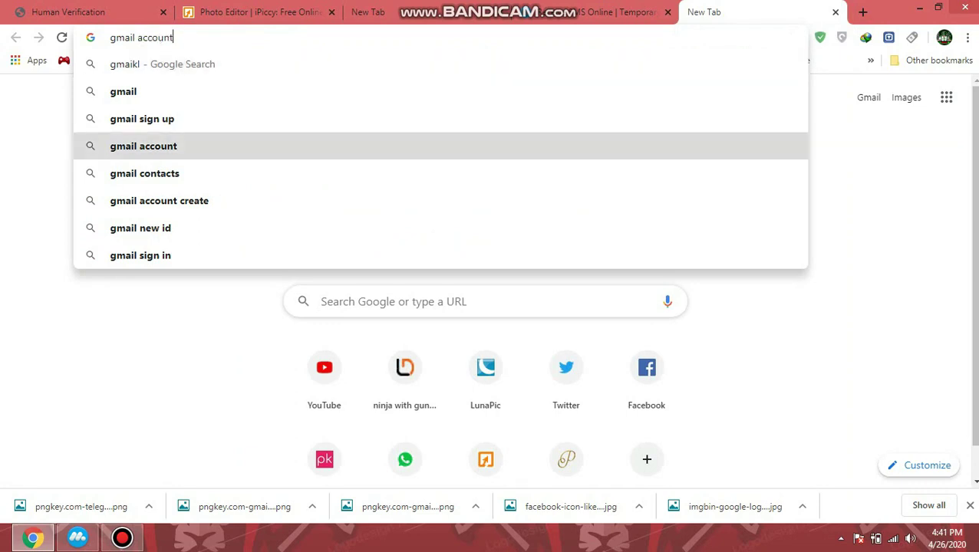
key("Return")
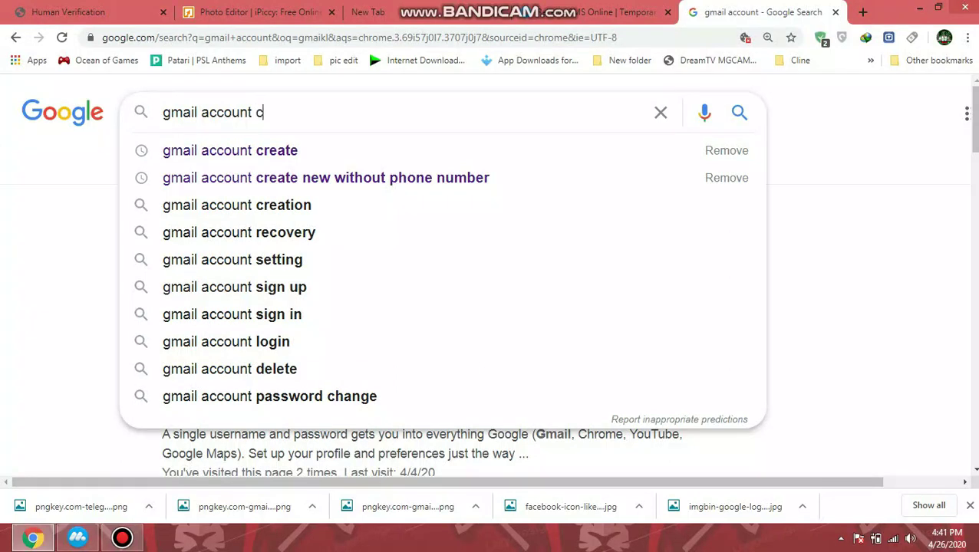
type("c")
key("Down")
key("Return")
left_click(350, 261)
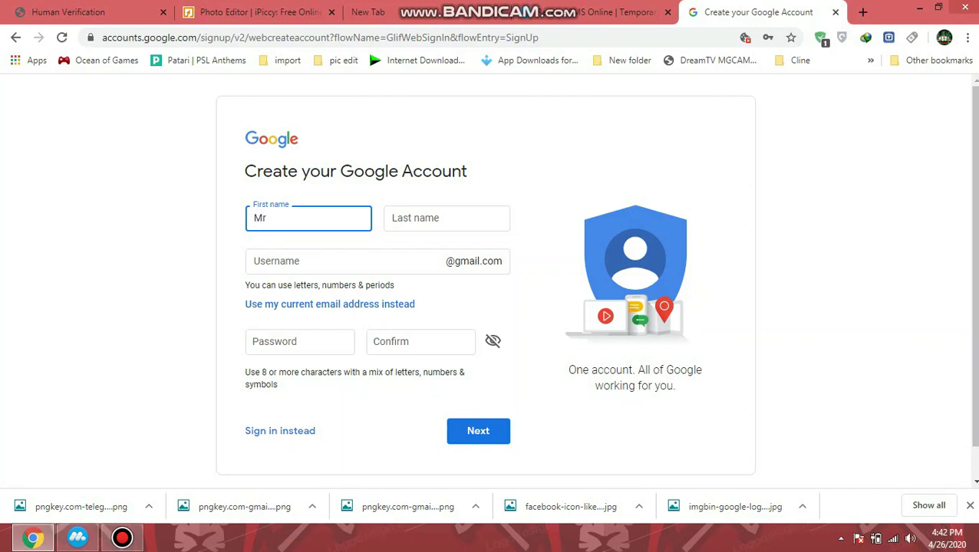
Fill in the last name, a desired username and the password.
left_click(447, 219)
type("khan")
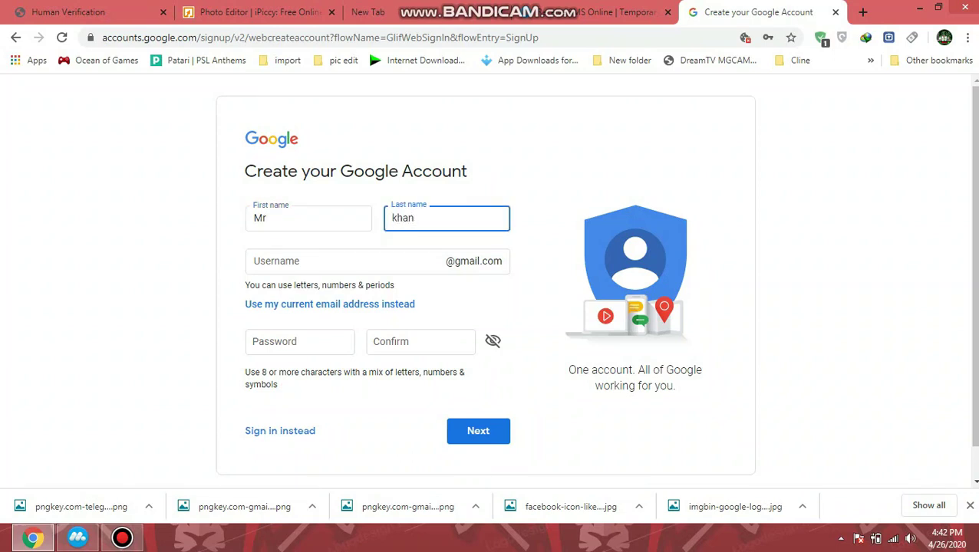
left_click(345, 260)
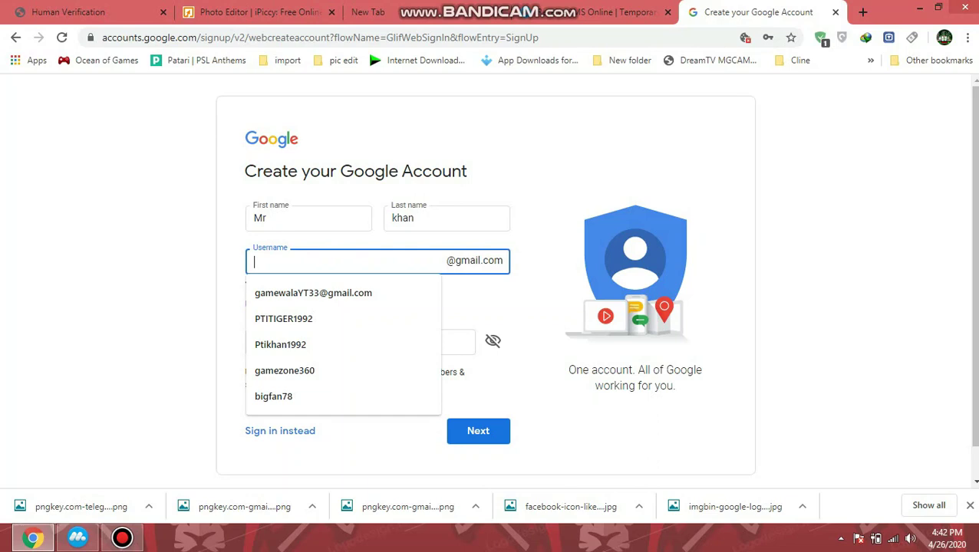
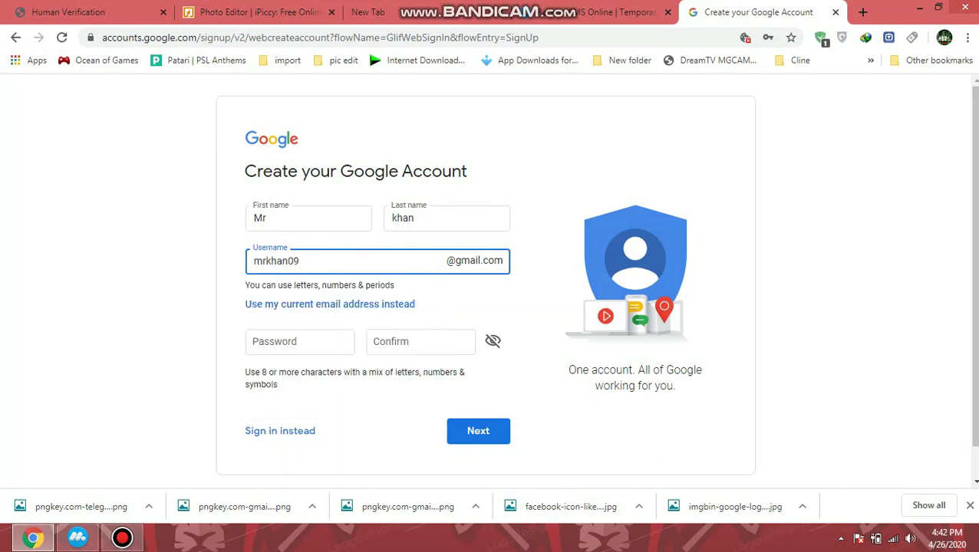
left_click(299, 342)
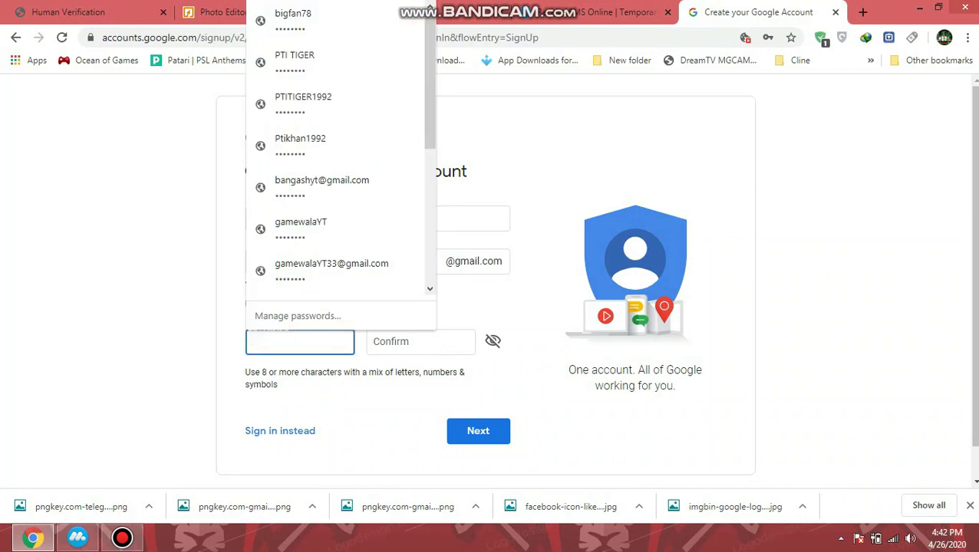
key("Escape")
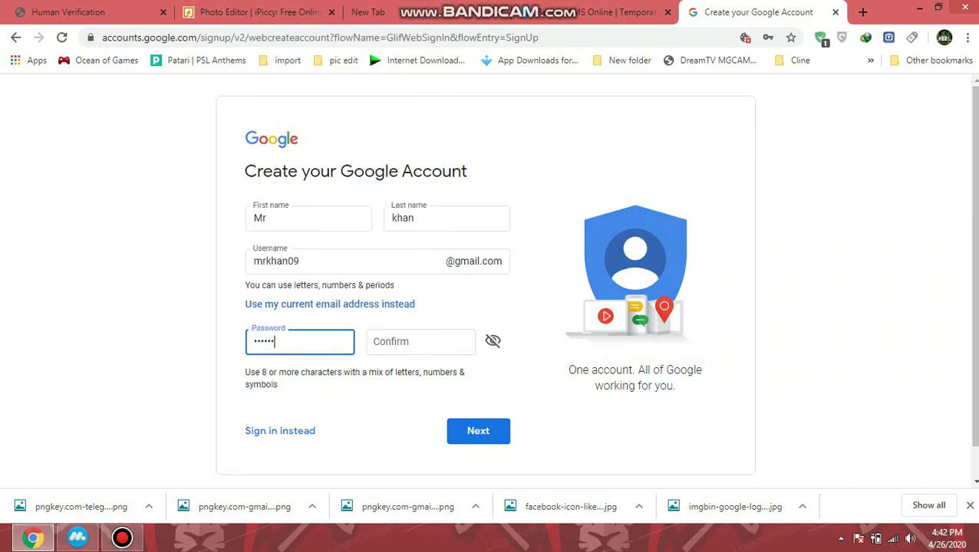
left_click(420, 342)
Confirm the password, then accept the suggested available username and submit.
type("m")
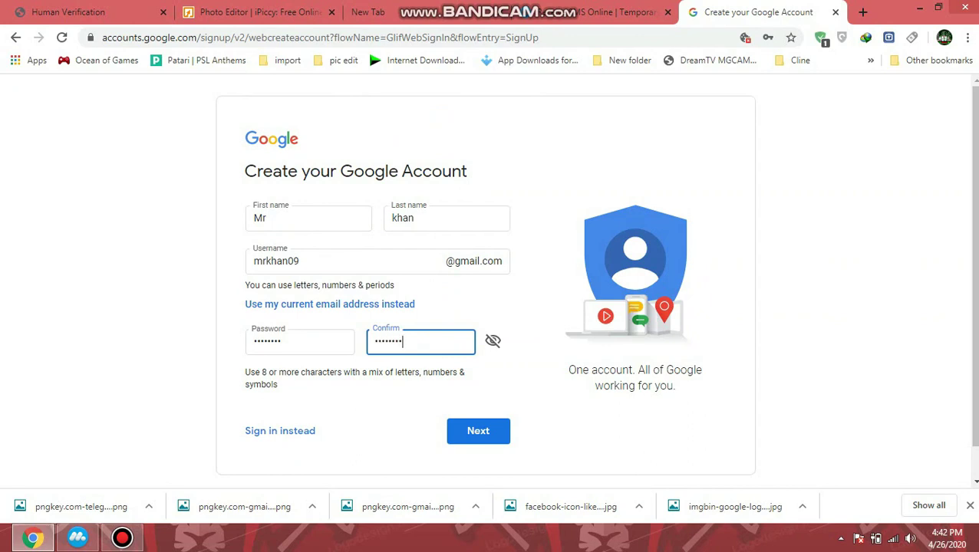
scroll(490, 276, "down", 1)
left_click(478, 396)
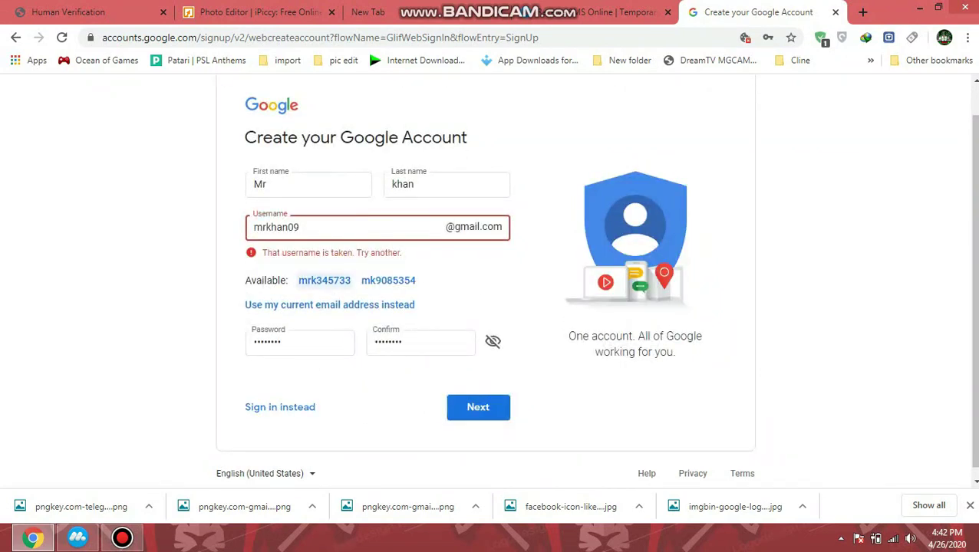
left_click(325, 280)
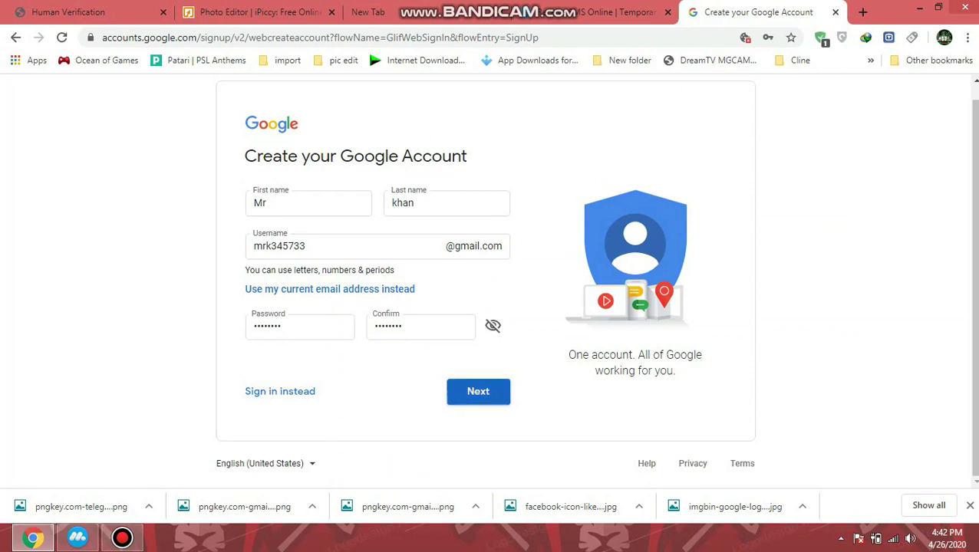
left_click(478, 392)
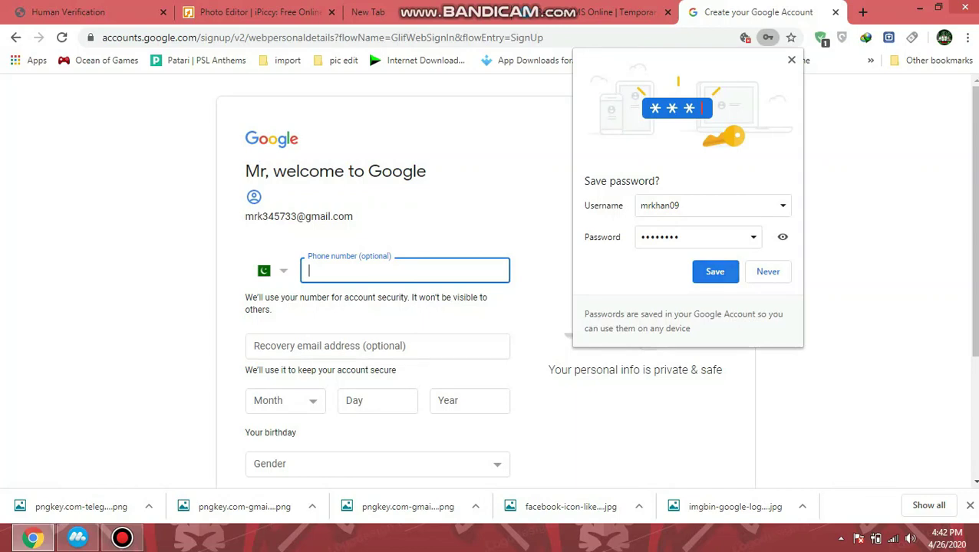
Dismiss the save-password prompt and choose India +91 as the phone country code.
left_click(715, 272)
left_click(273, 270)
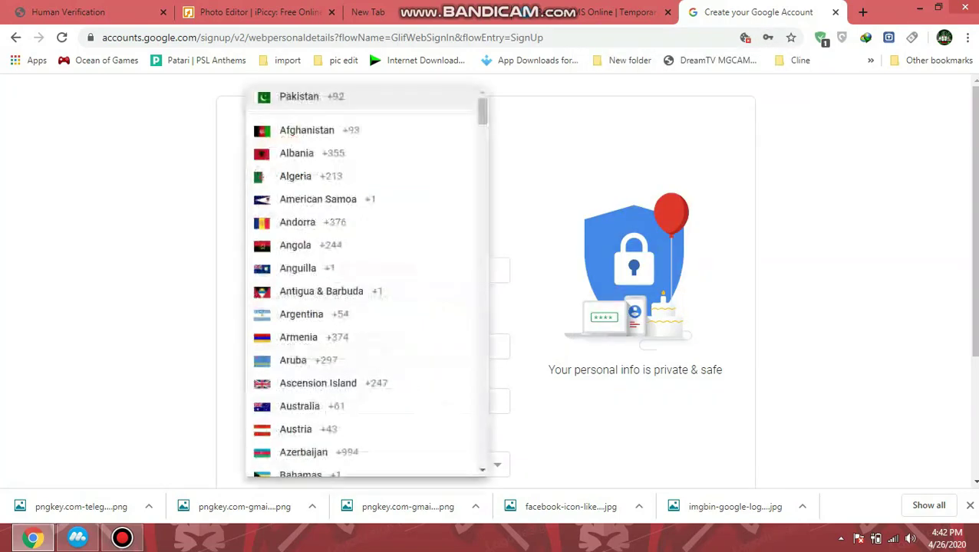
scroll(307, 325, "down", 4)
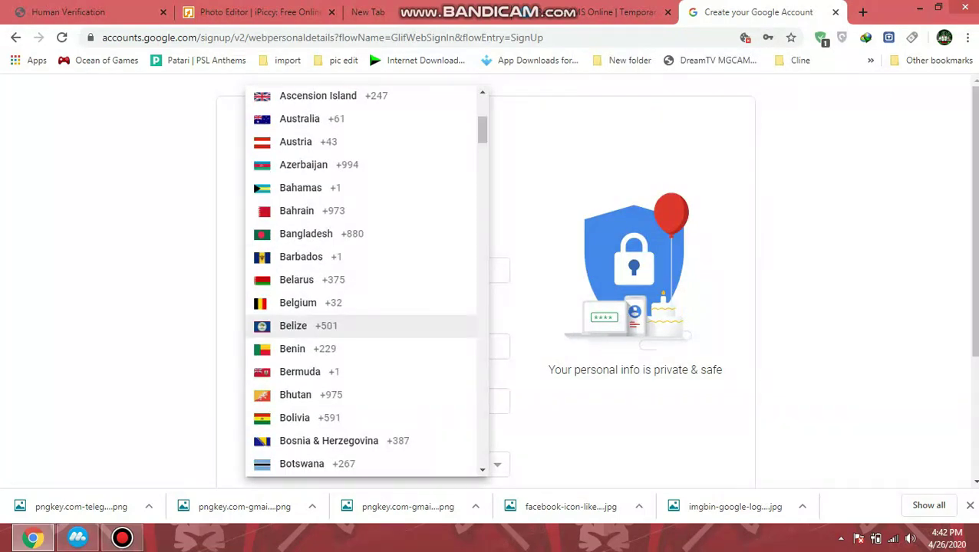
scroll(307, 325, "down", 15)
key("Up")
key("Up")
key("Up")
key("Up")
key("Up")
key("Up")
key("Return")
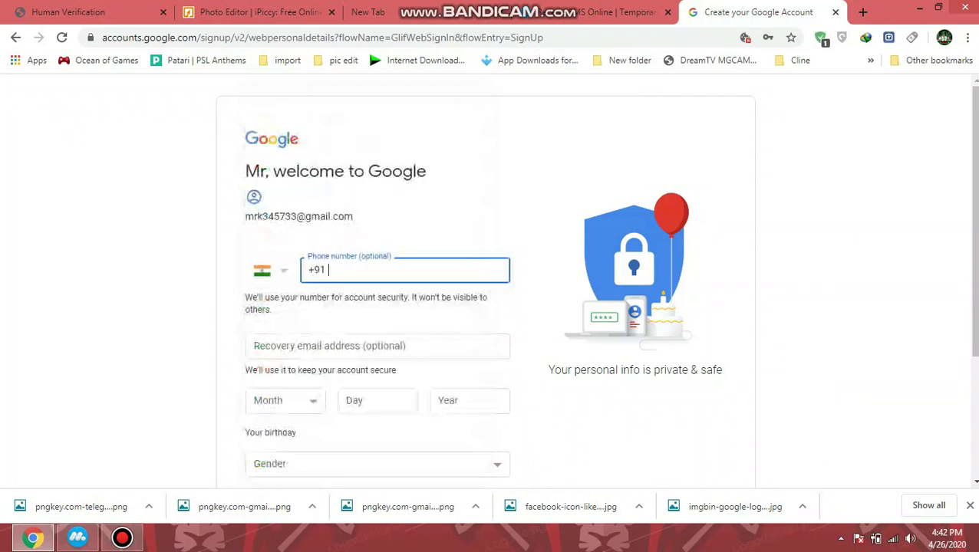
key("ctrl+shift+Tab")
left_click(485, 257)
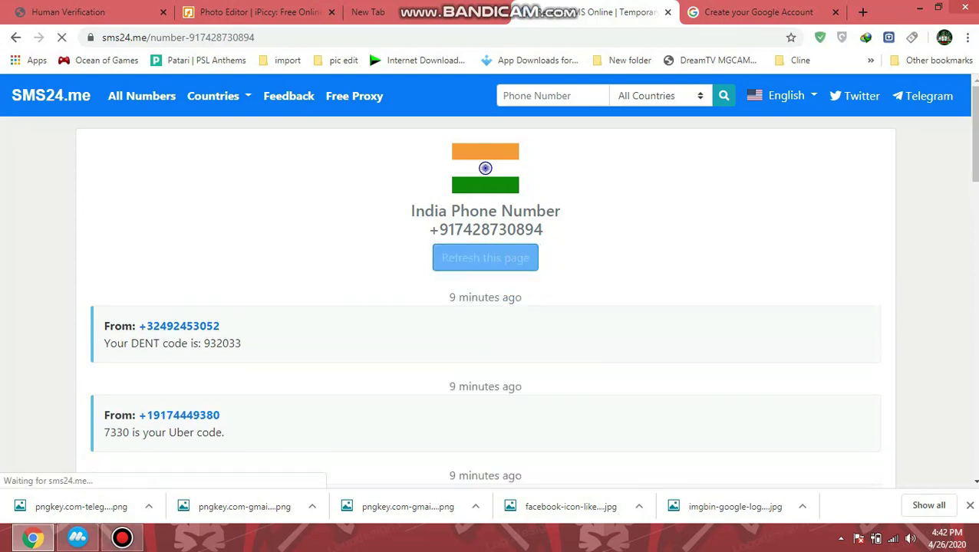
left_click_drag(543, 229, 429, 230)
right_click(557, 236)
left_click(579, 245)
left_click(751, 11)
right_click(350, 270)
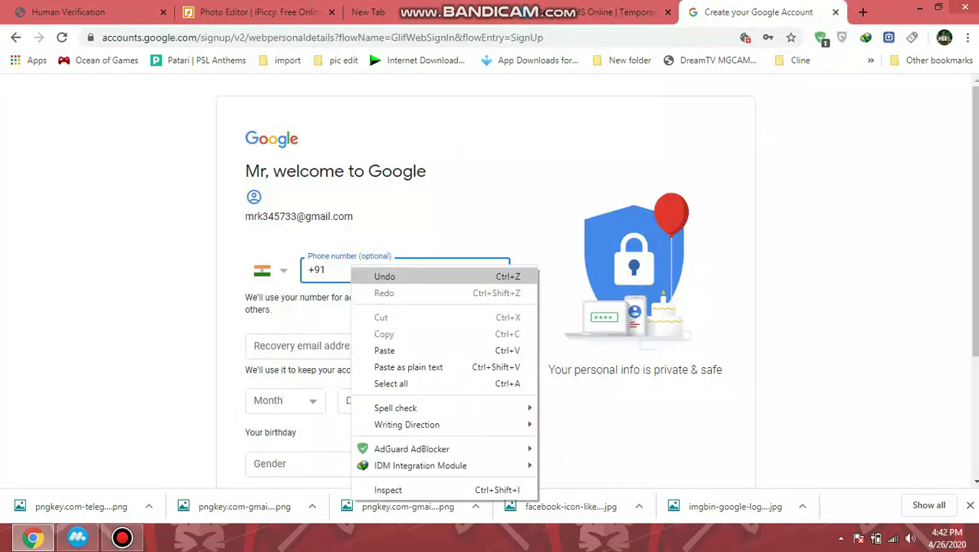
left_click(385, 351)
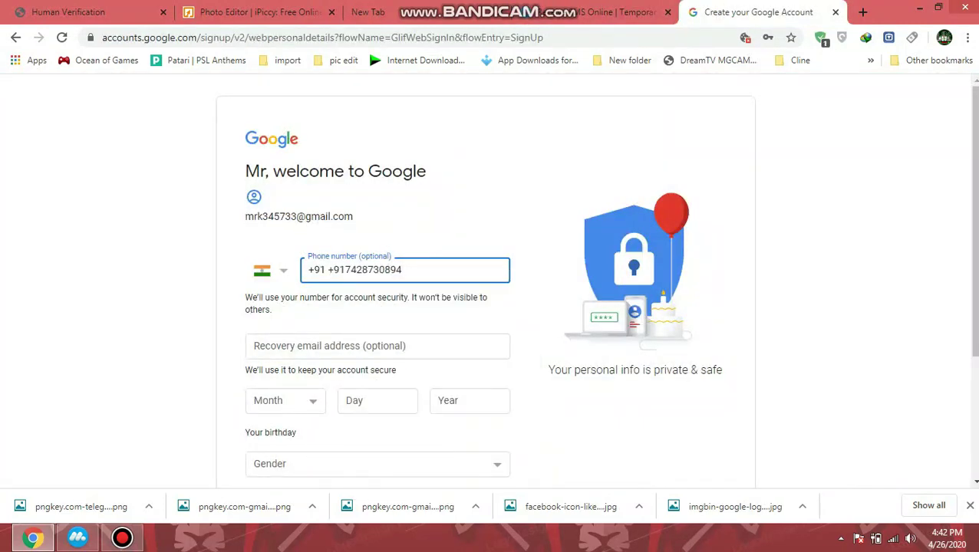
key("BackSpace")
key("BackSpace")
key("BackSpace")
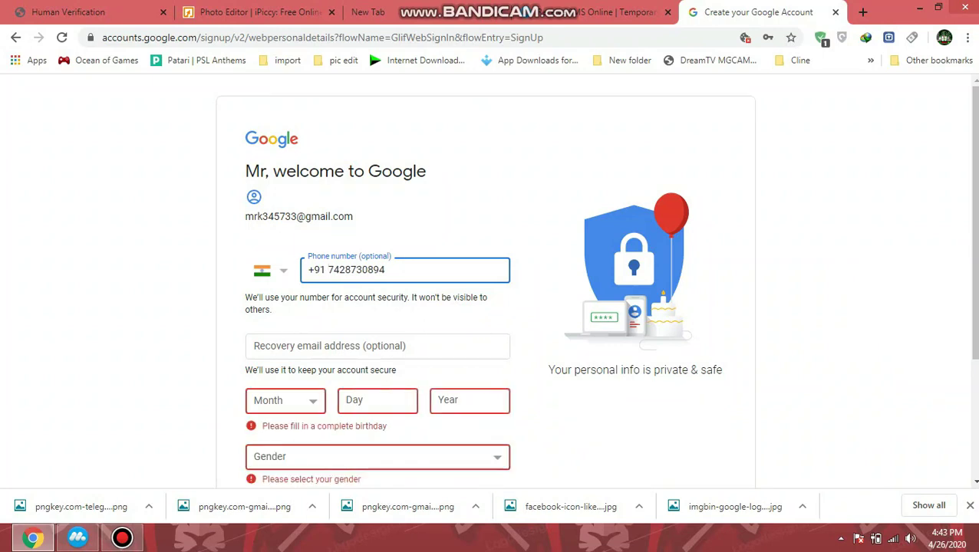
left_click(284, 401)
left_click(280, 354)
left_click(376, 400)
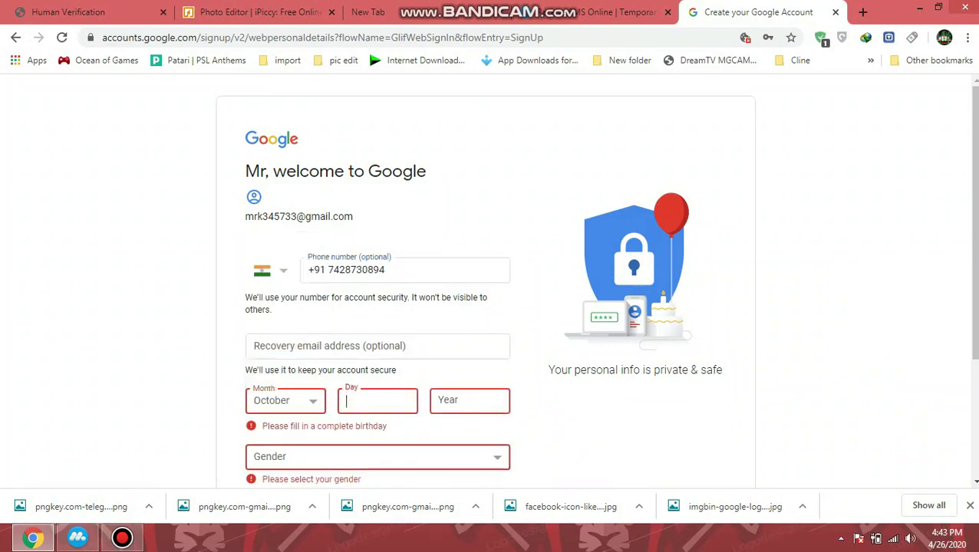
type("12")
key("Tab")
type("1996")
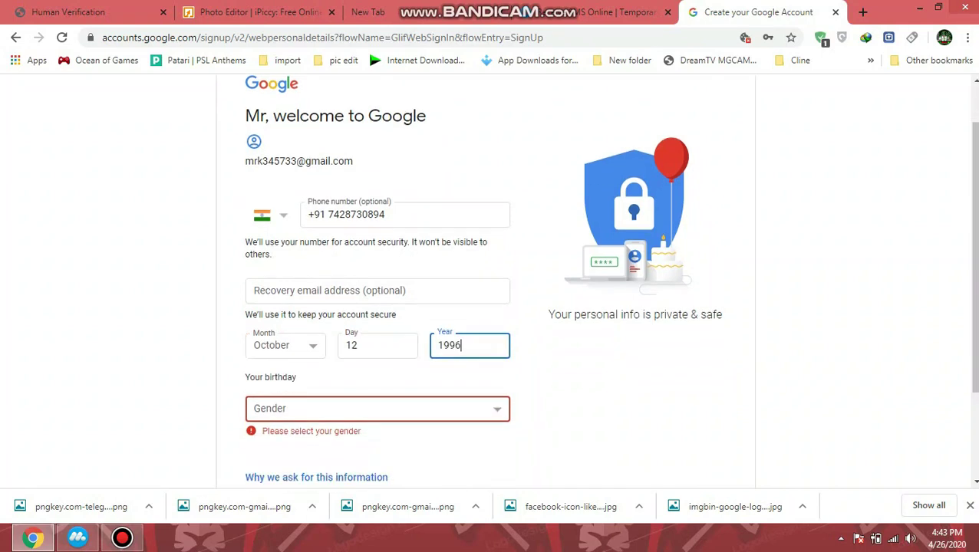
scroll(491, 277, "down", 1)
key("Tab")
key("space")
key("Down")
key("Down")
key("Return")
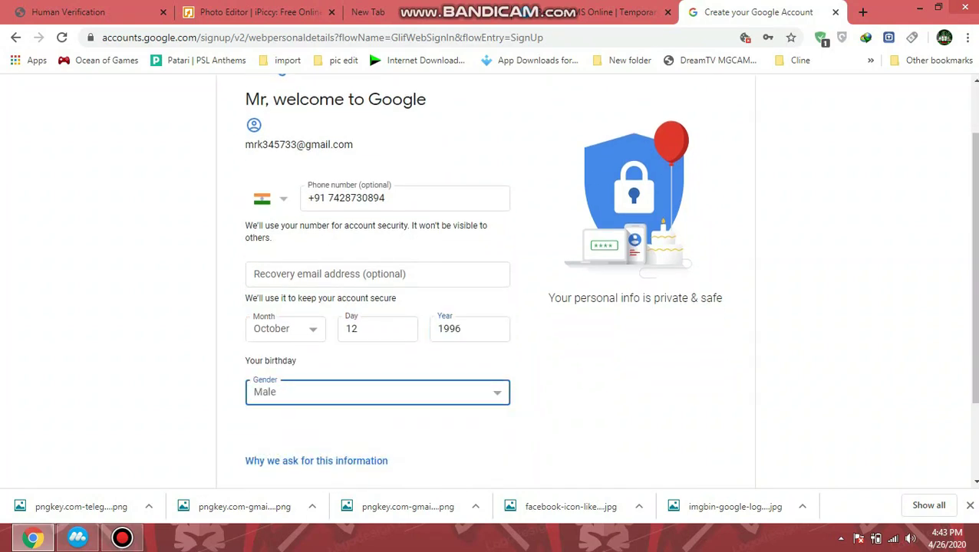
scroll(491, 276, "down", 1)
key("Return")
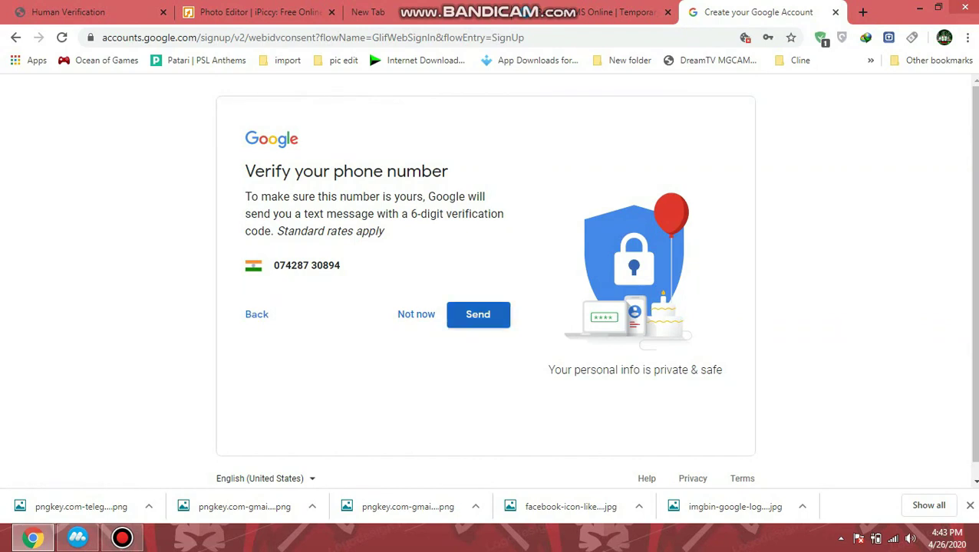
Have Google send the verification code, then go to the SMS24.me inbox.
key("Return")
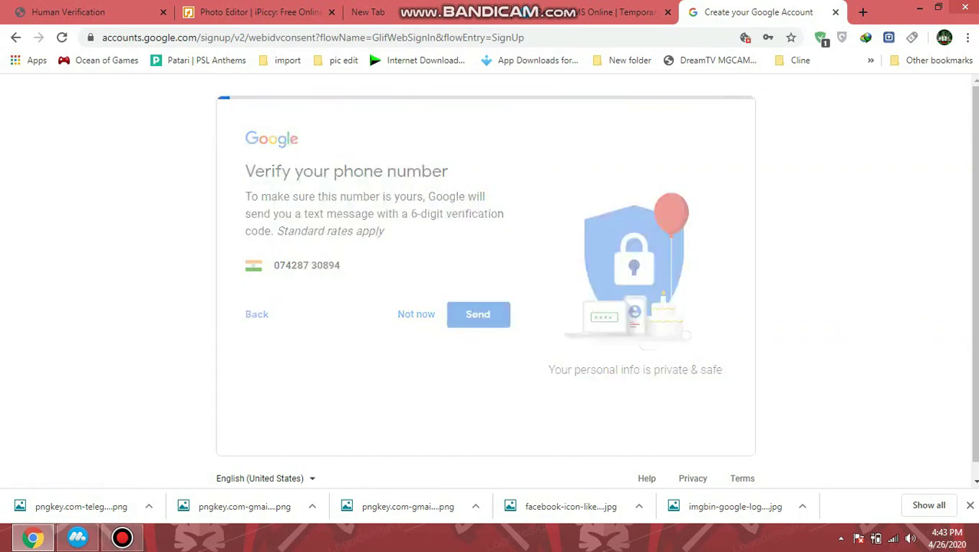
left_click_drag(341, 265, 274, 266)
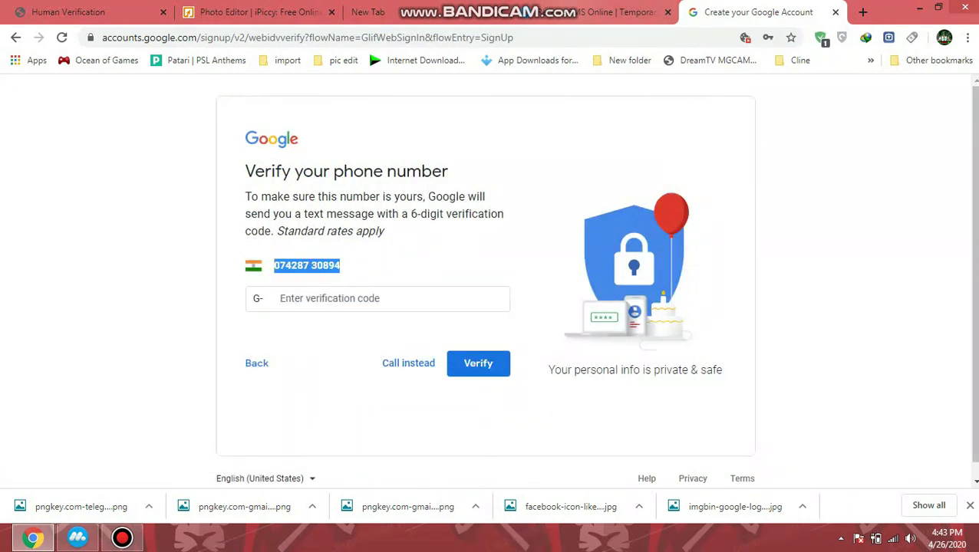
key("ctrl+shift+Tab")
key("ctrl+Tab")
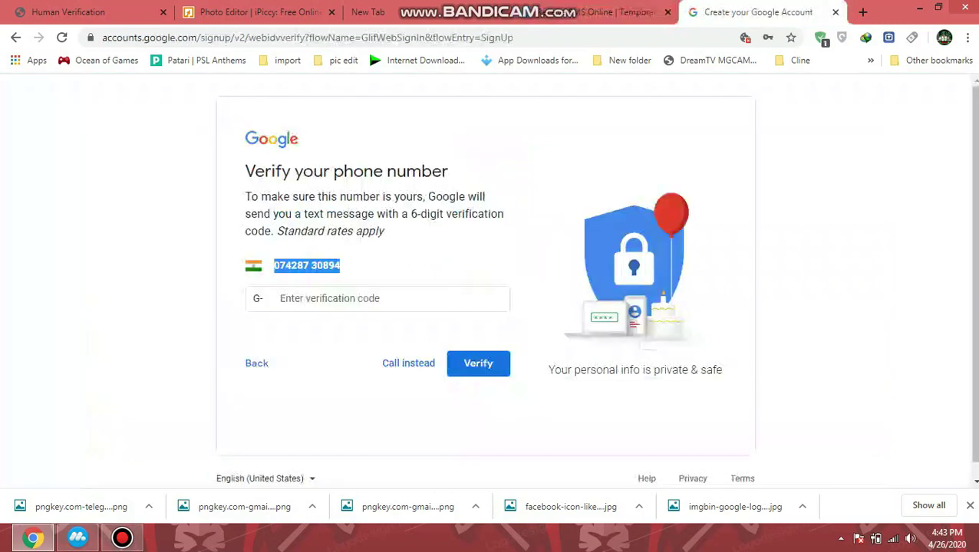
key("ctrl+shift+Tab")
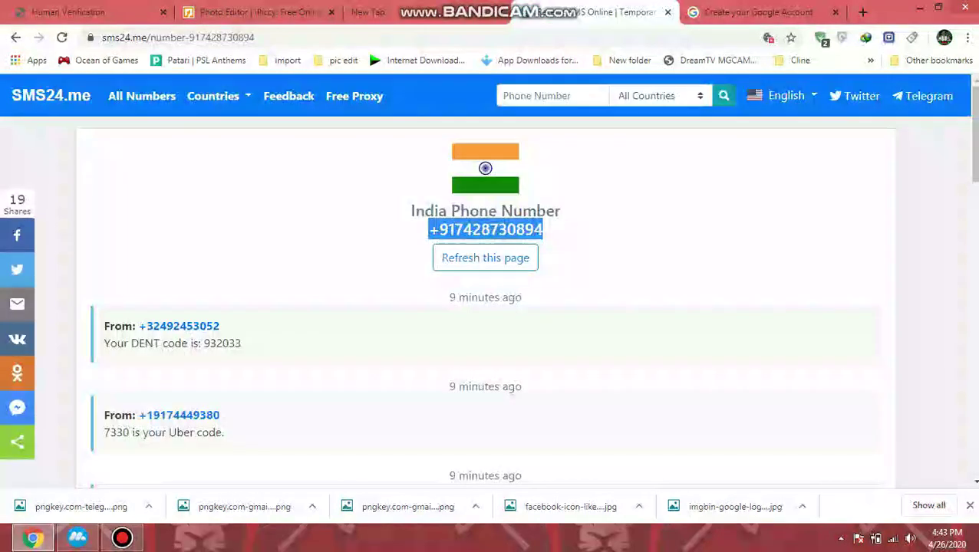
key("ctrl+Tab")
key("ctrl+shift+Tab")
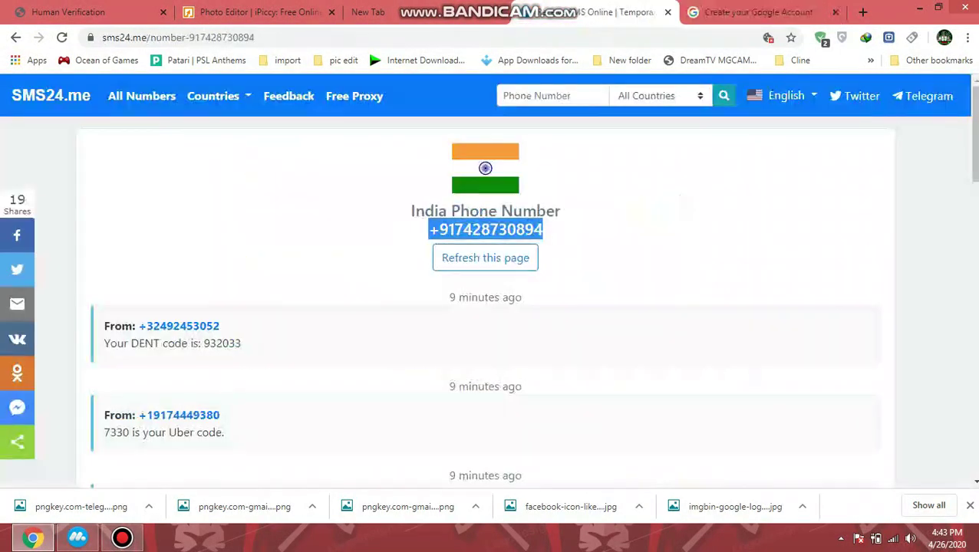
Reload the India number's inbox repeatedly to look for Google's code.
left_click(485, 258)
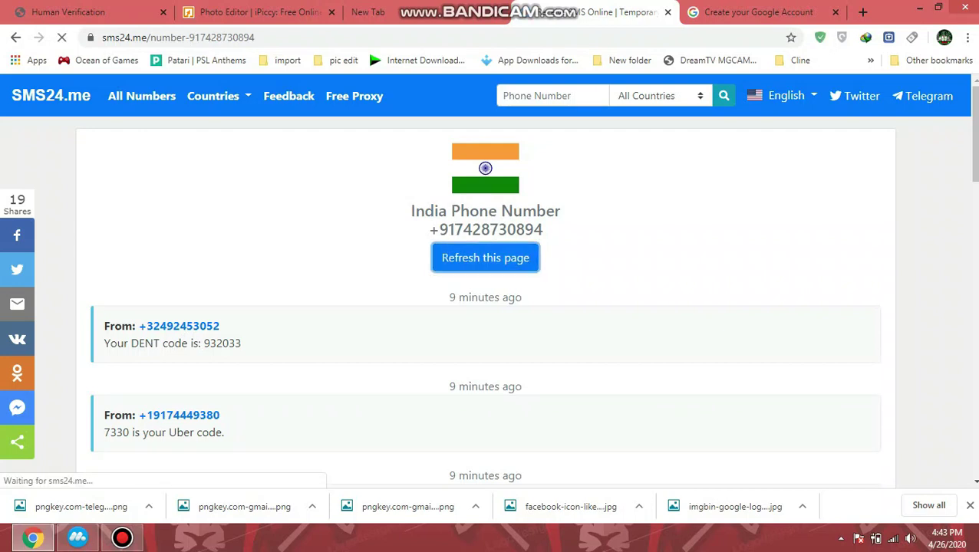
left_click(485, 258)
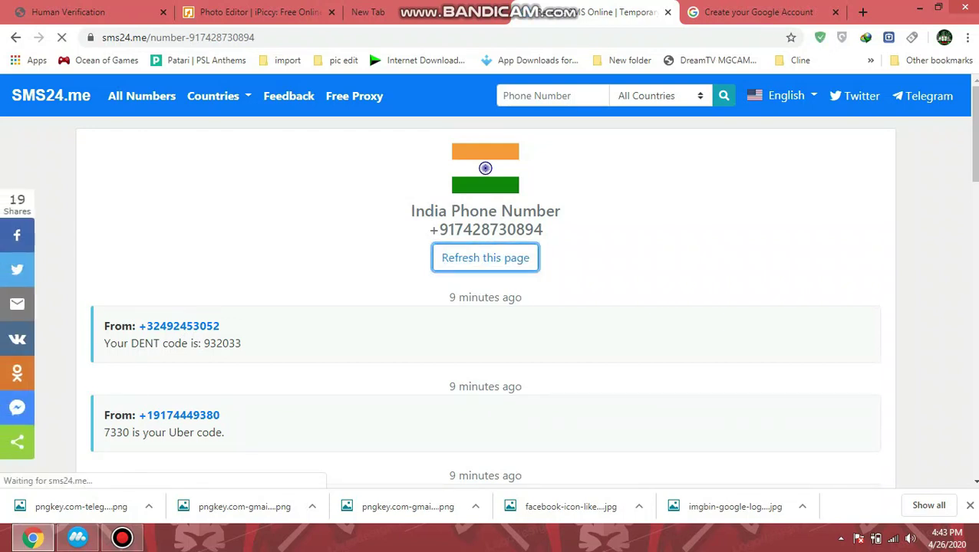
left_click(485, 258)
left_click(485, 258)
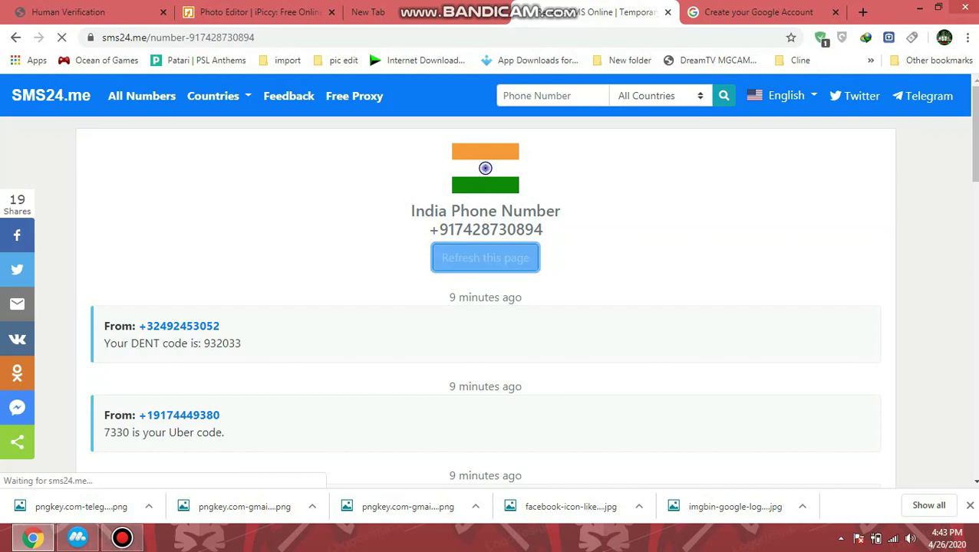
left_click(485, 258)
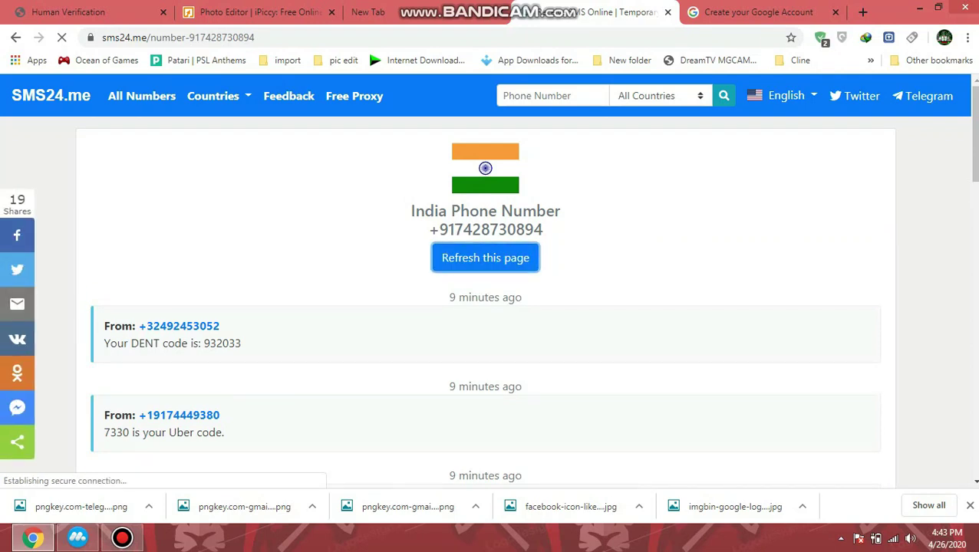
left_click(630, 99)
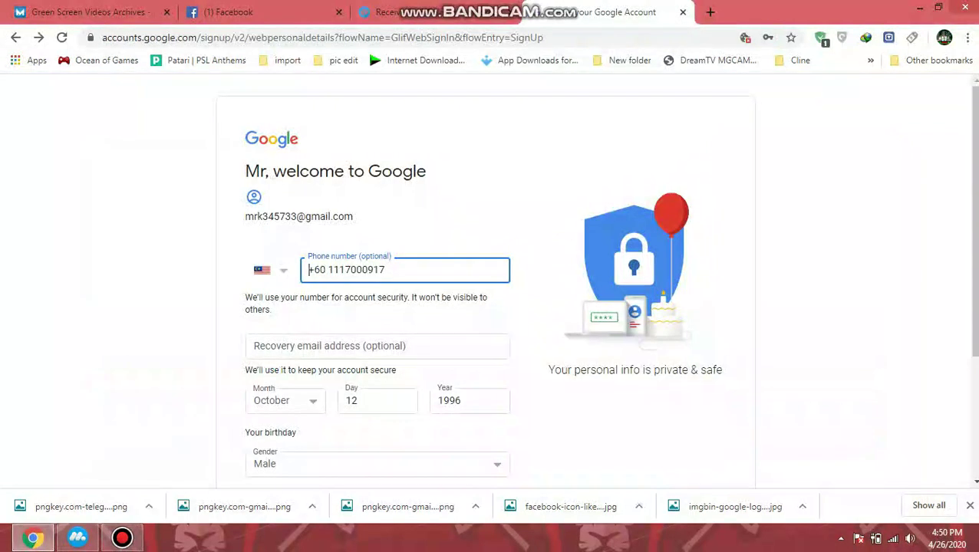
key("ctrl+shift+Tab")
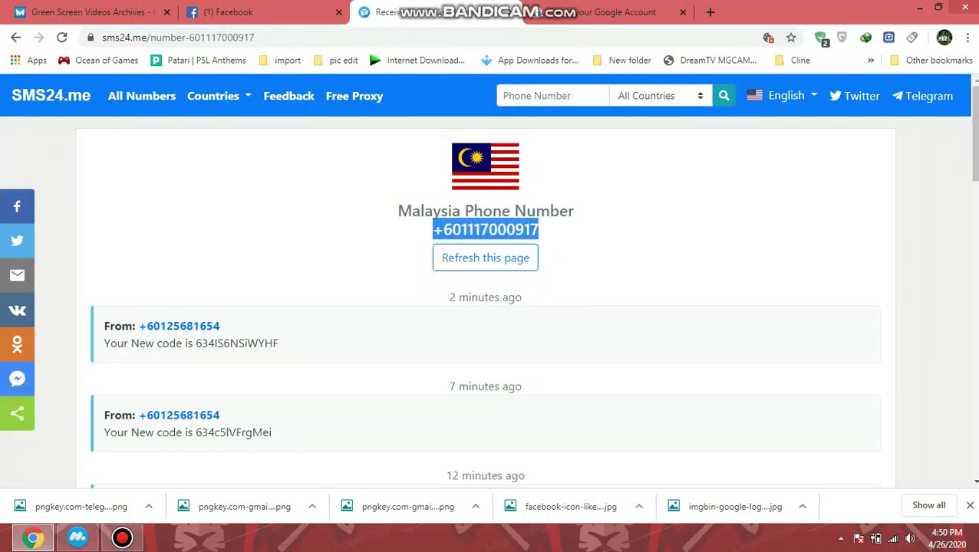
right_click(598, 236)
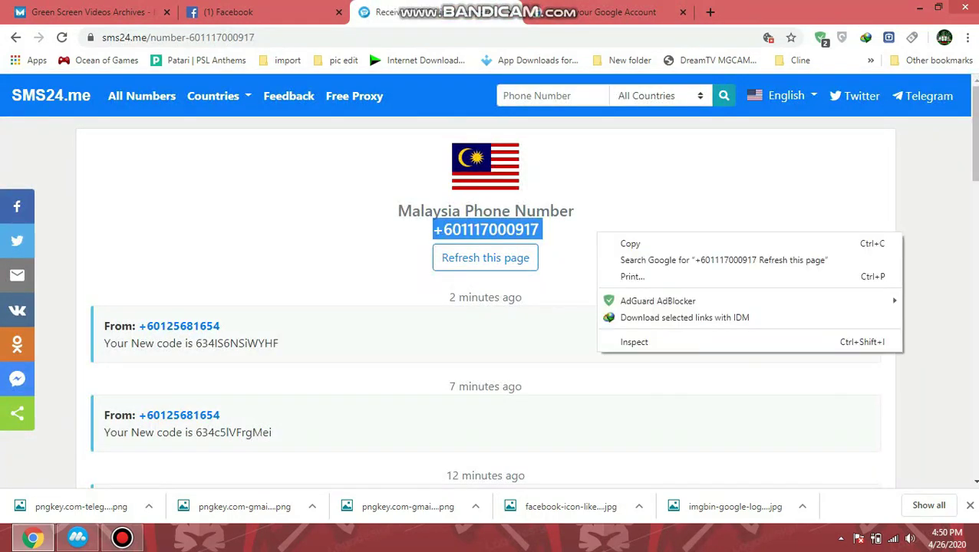
right_click(521, 225)
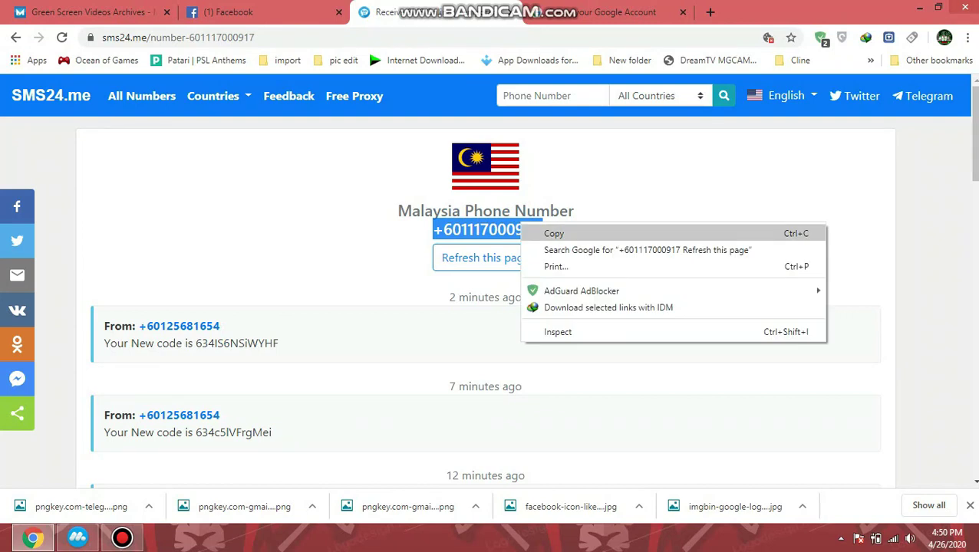
left_click(554, 233)
key("ctrl+Tab")
key("ctrl+v")
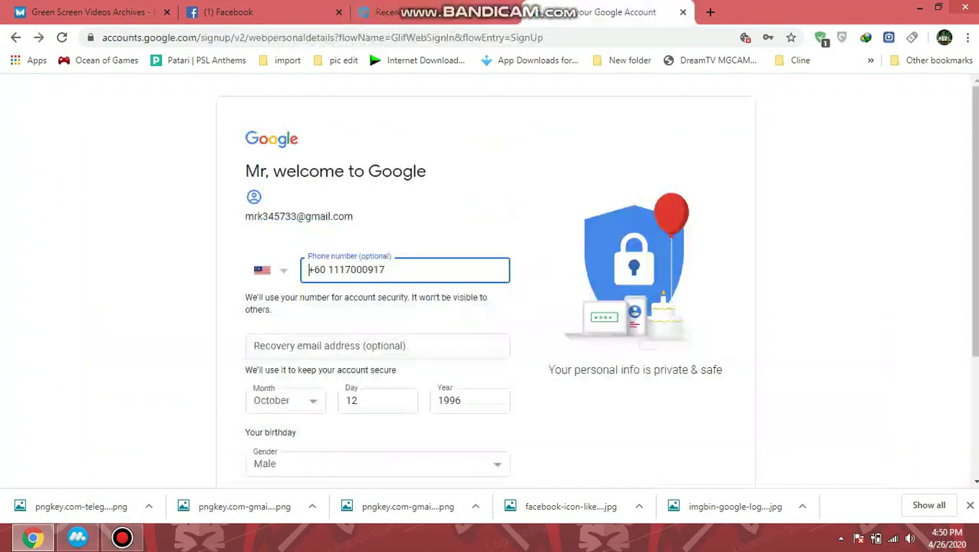
Submit the Malaysian number for verification and reload its SMS24.me inbox.
key("shift+Left")
key("shift+Left")
key("shift+Left")
key("shift+Left")
key("shift+Left")
key("shift+Left")
key("shift+Left")
key("shift+Left")
key("shift+Left")
key("shift+Left")
key("shift+Left")
key("shift+Left")
key("shift+Left")
key("shift+Left")
key("Return")
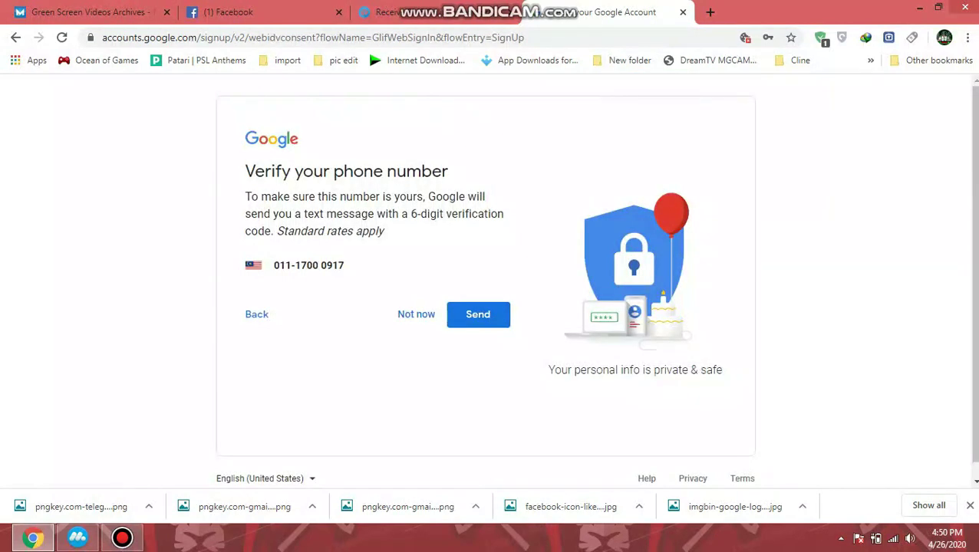
key("shift+Left")
key("shift+Left")
key("shift+Left")
key("shift+Left")
key("shift+Left")
key("shift+Left")
key("shift+Left")
key("shift+Left")
key("shift+Left")
key("shift+Left")
key("shift+Left")
key("shift+Left")
key("shift+Left")
key("Right")
key("shift+Left")
key("shift+Left")
key("shift+Left")
key("shift+Left")
key("shift+Left")
key("shift+Left")
key("shift+Left")
key("shift+Left")
key("shift+Left")
key("shift+Left")
key("shift+Left")
key("shift+Left")
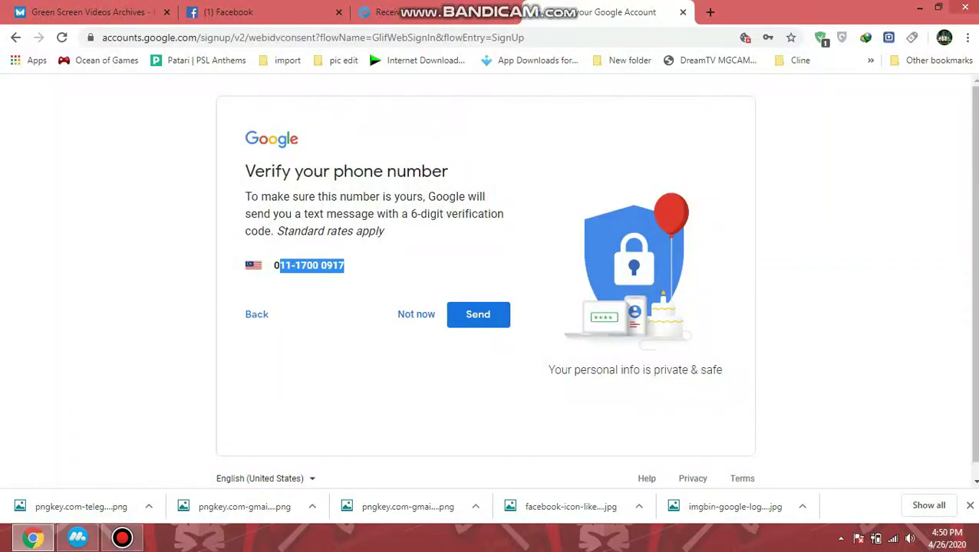
key("Right")
key("shift+Left")
key("shift+Left")
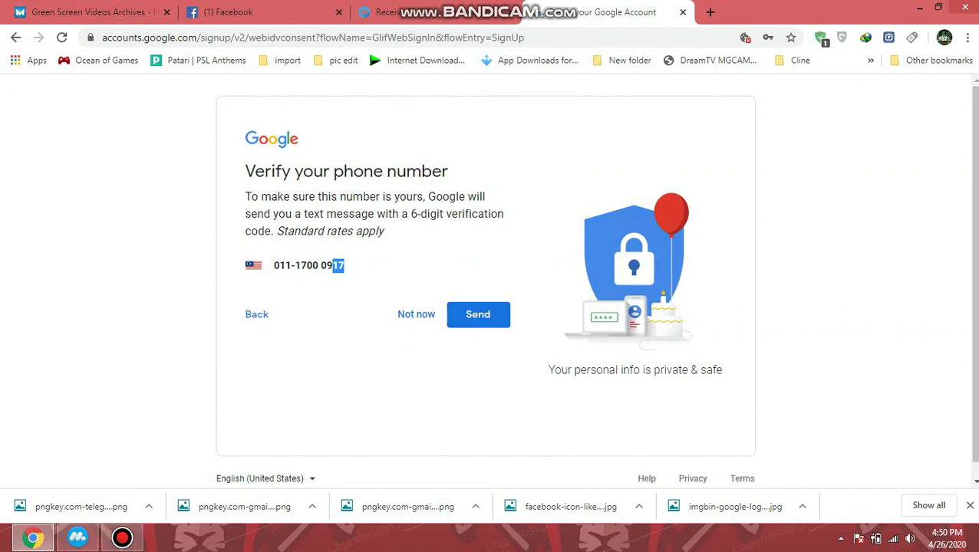
key("ctrl+shift+Tab")
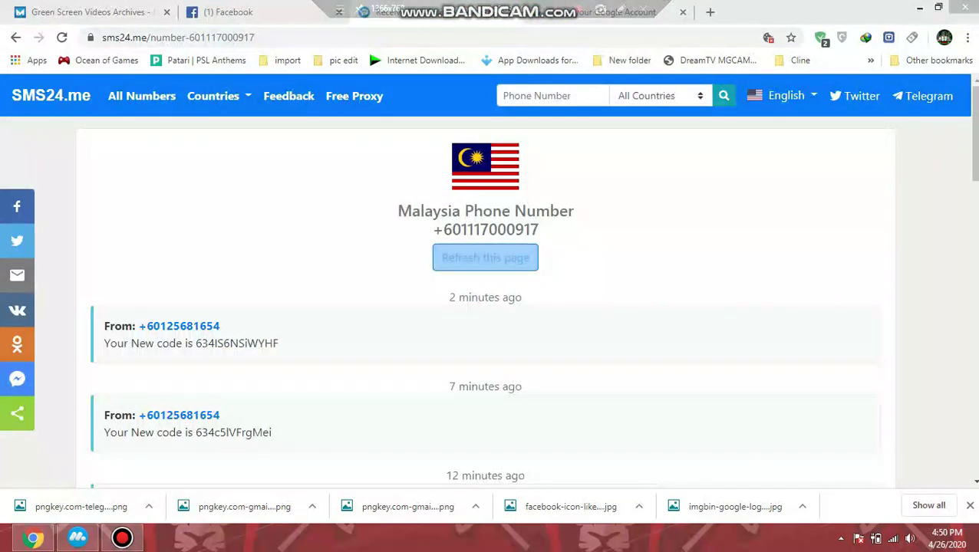
key("Return")
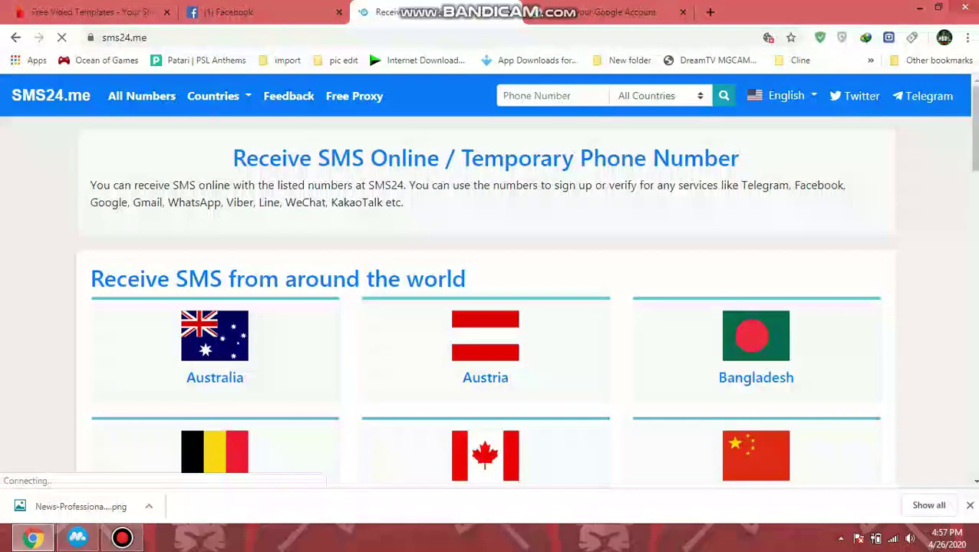
Open the United States numbers list and check the first two US numbers' inboxes.
scroll(215, 230, "down", 10)
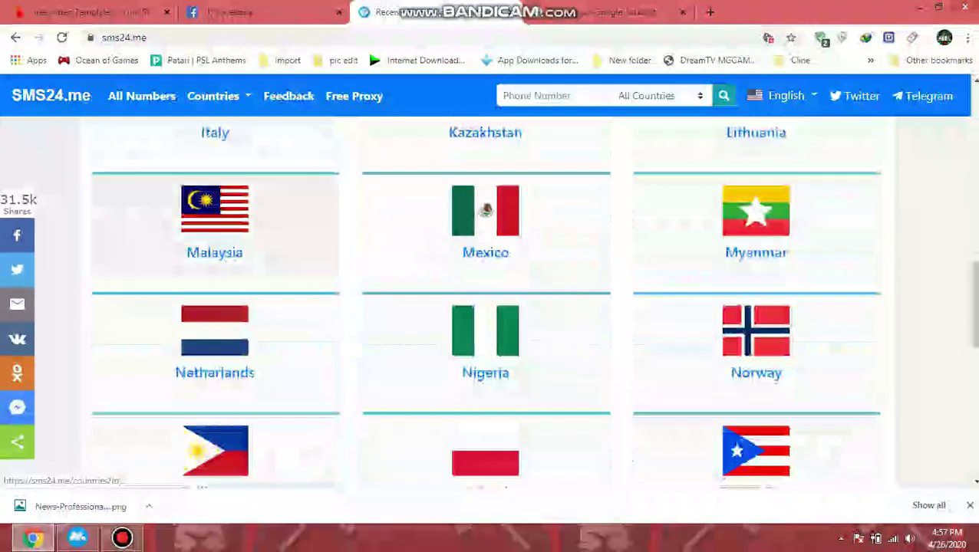
scroll(215, 230, "down", 8)
left_click(755, 204)
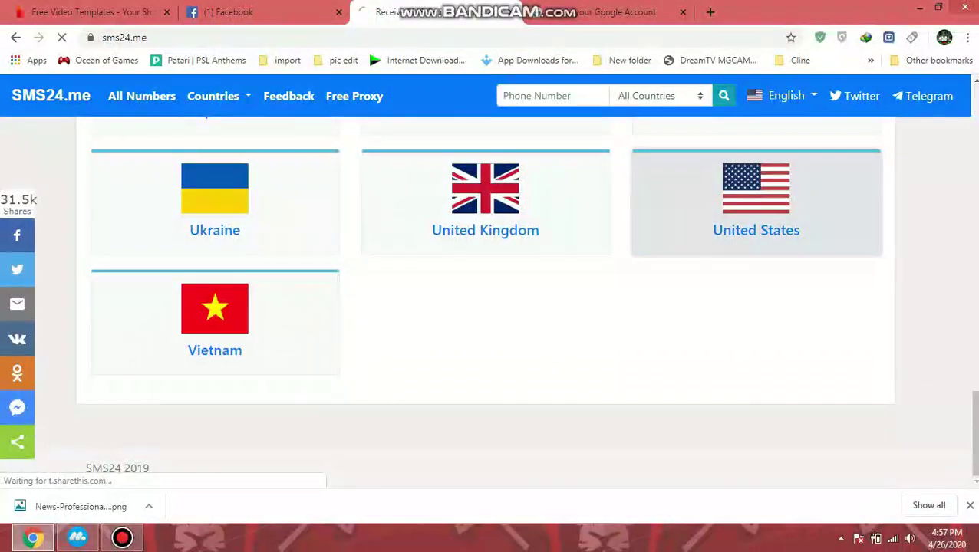
left_click(215, 238)
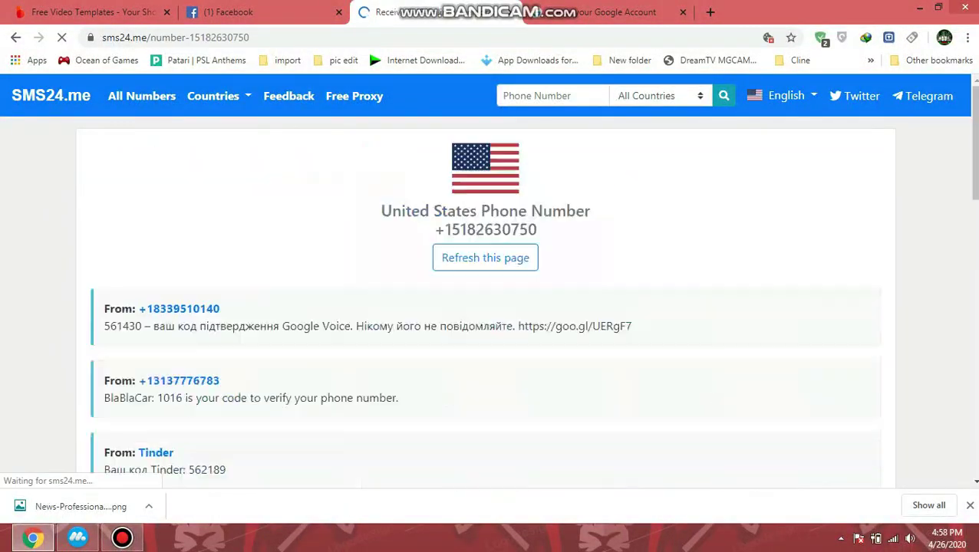
scroll(488, 299, "down", 3)
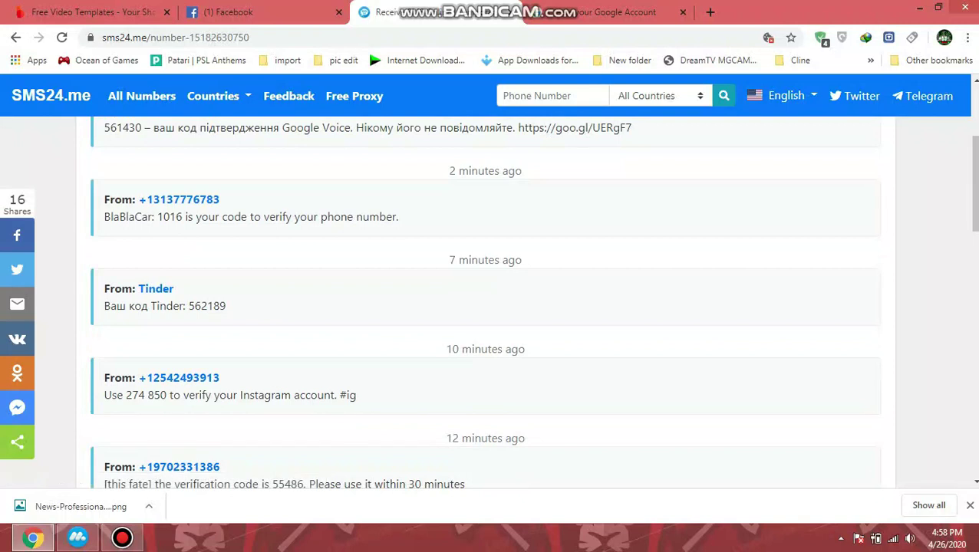
key("alt+Left")
left_click(485, 243)
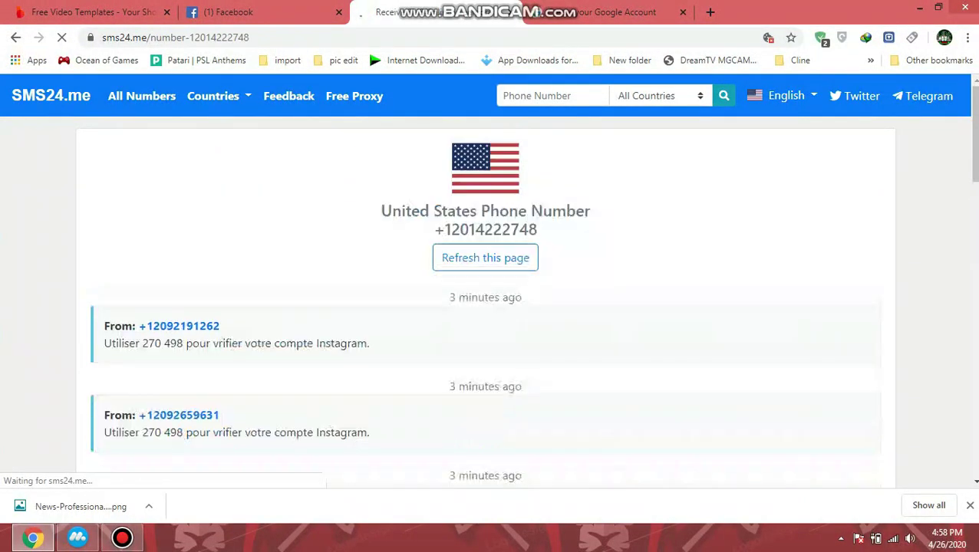
scroll(488, 307, "down", 5)
scroll(488, 307, "up", 5)
key("alt+Left")
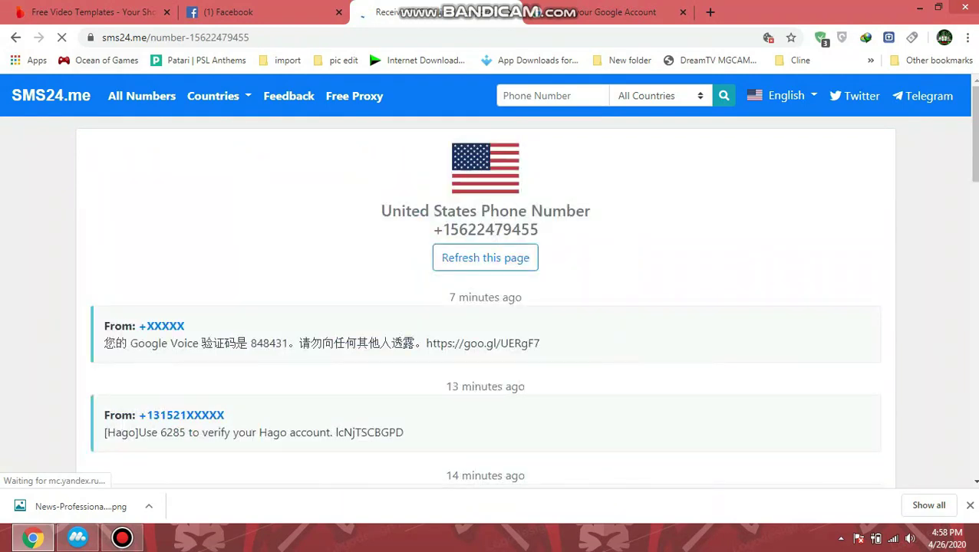
Check the inboxes of the three US numbers in the second row.
left_click(16, 37)
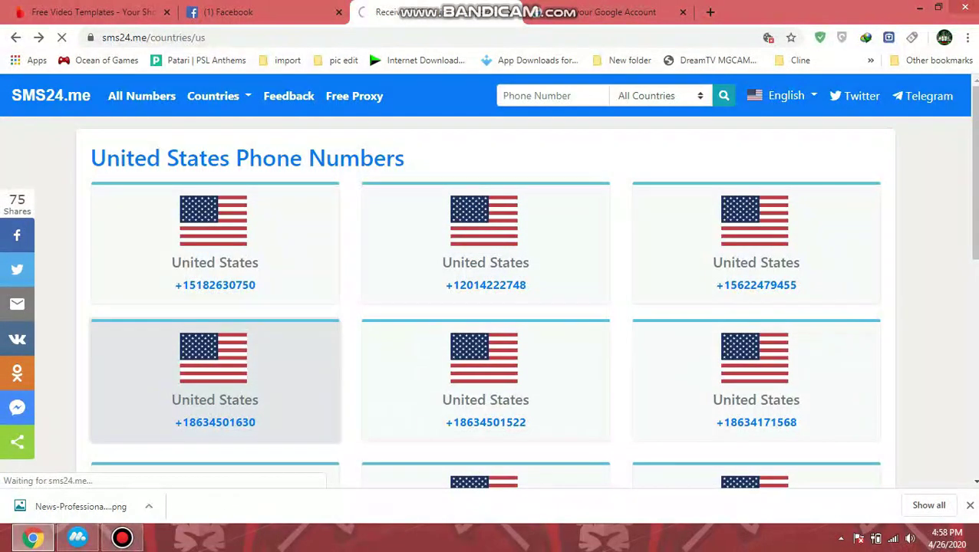
left_click(214, 422)
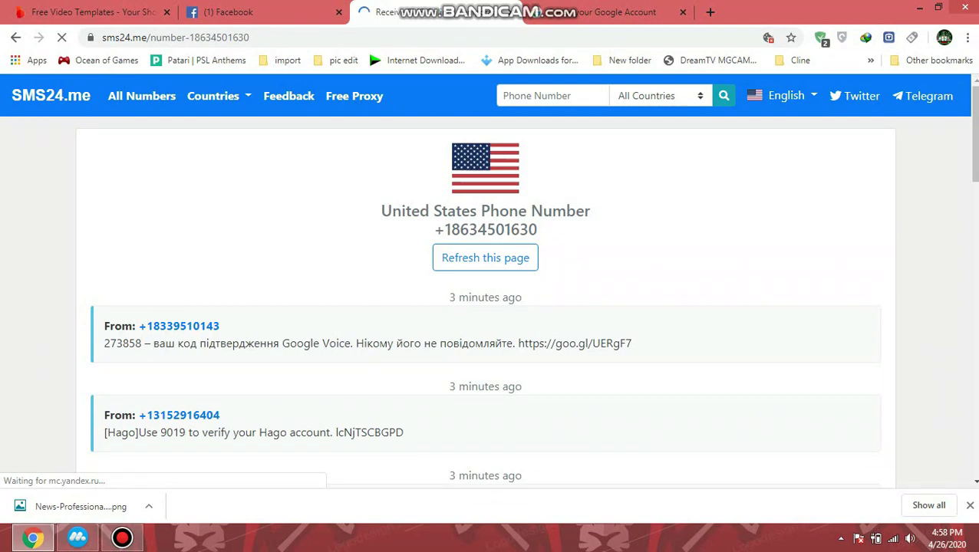
left_click(16, 37)
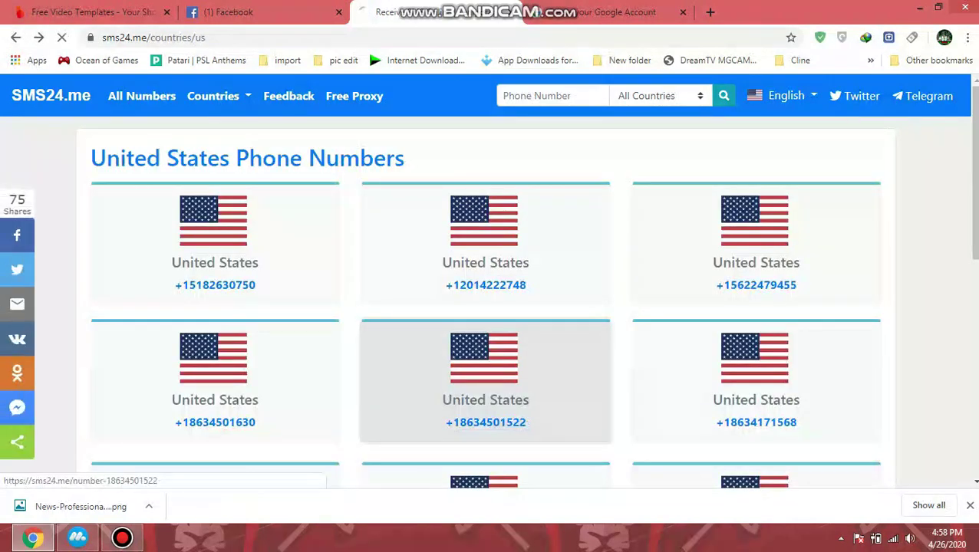
left_click(485, 418)
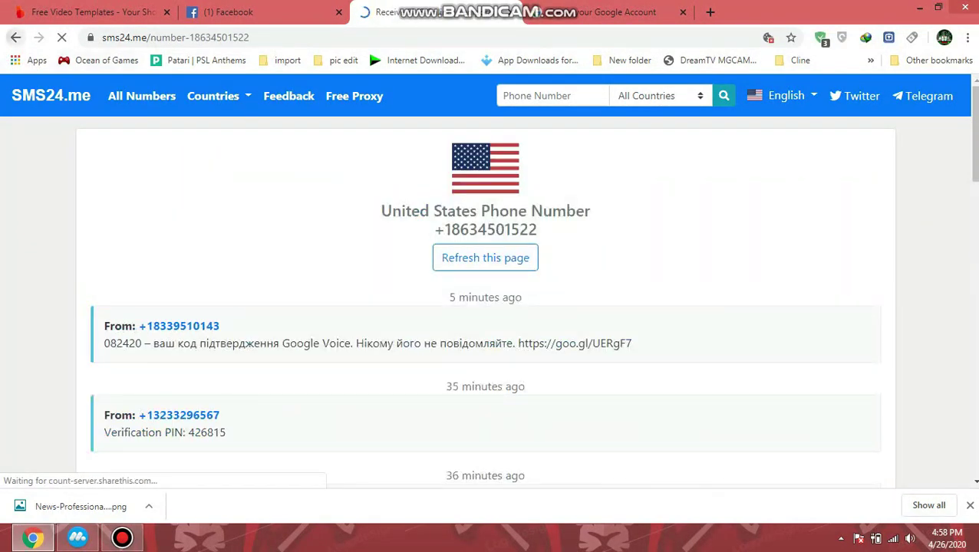
left_click(16, 37)
left_click(756, 418)
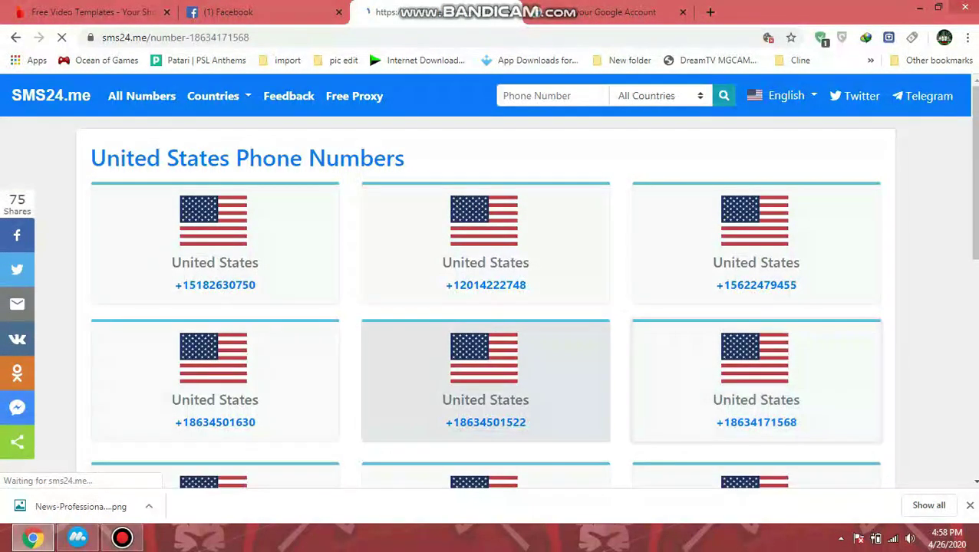
scroll(486, 300, "down", 2)
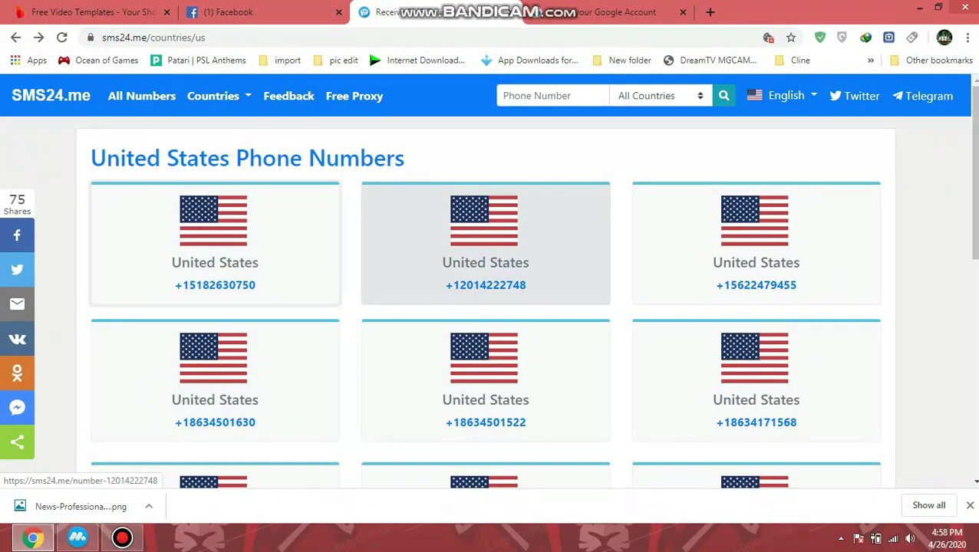
Copy a US number from SMS24.me and submit it as the signup phone number.
left_click_drag(537, 229, 460, 230)
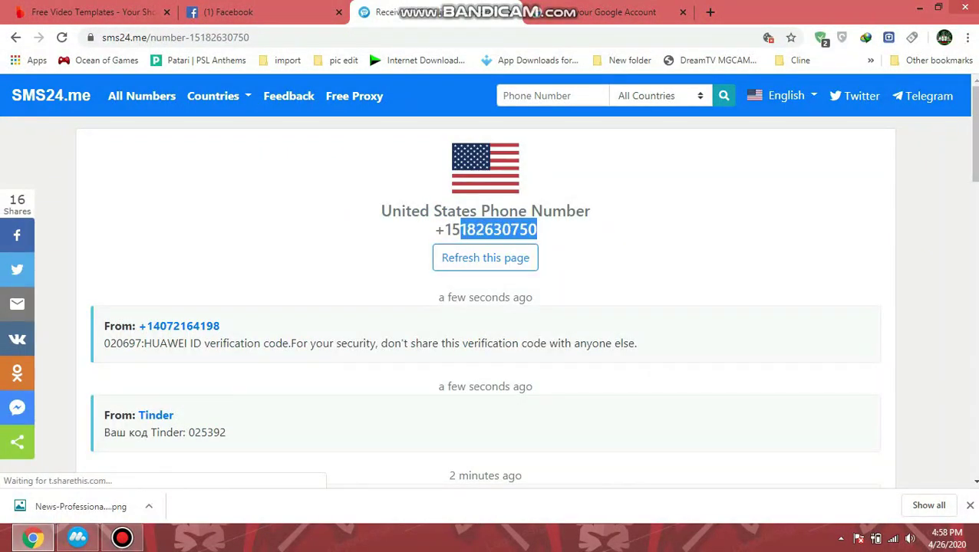
right_click(457, 225)
left_click(476, 232)
left_click(607, 12)
double_click(368, 254)
right_click(388, 251)
left_click(415, 293)
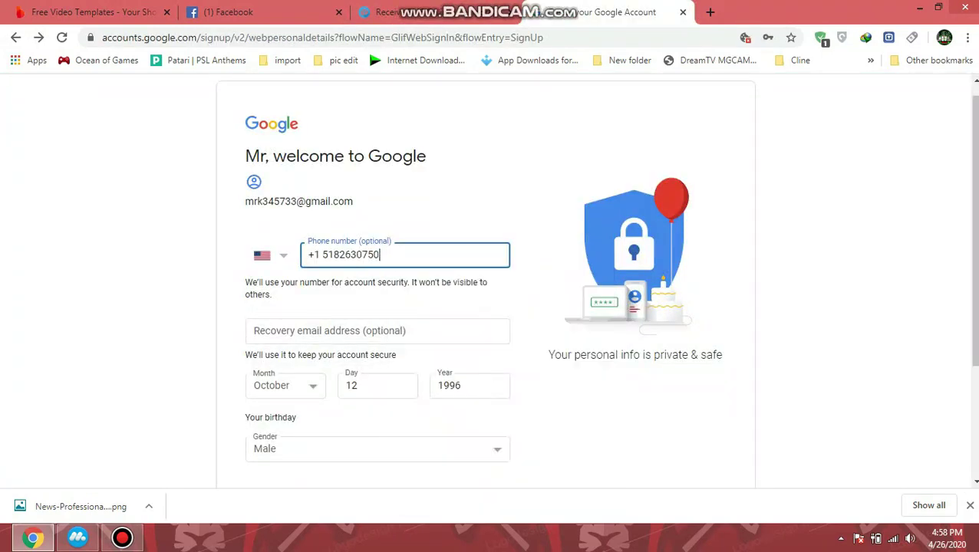
key("Return")
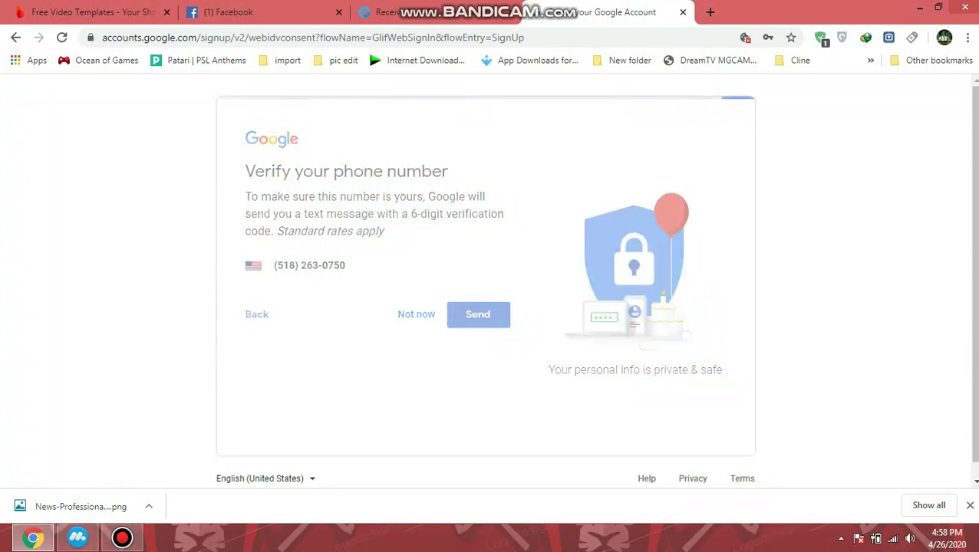
Reload the US number's SMS24.me inbox and copy Google's verification code.
key("ctrl+shift+Tab")
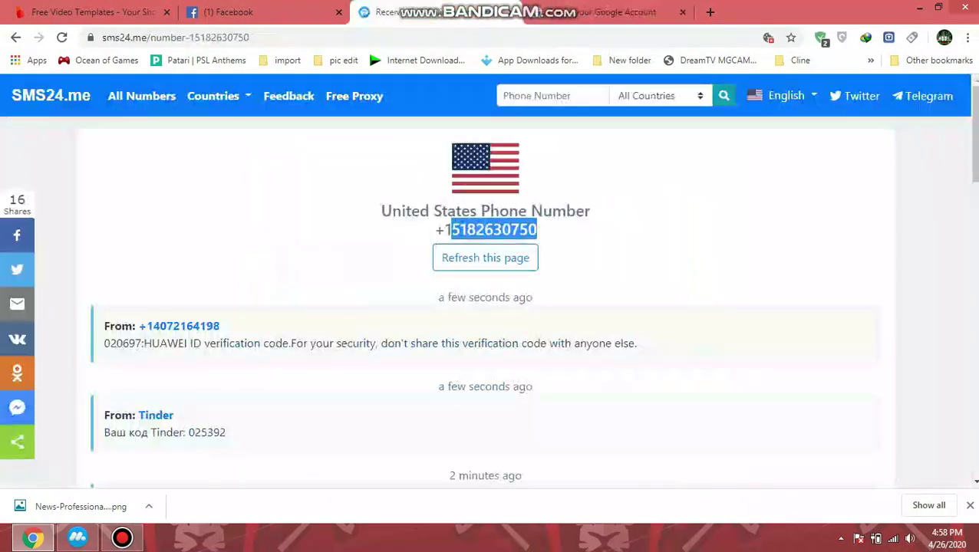
left_click(485, 258)
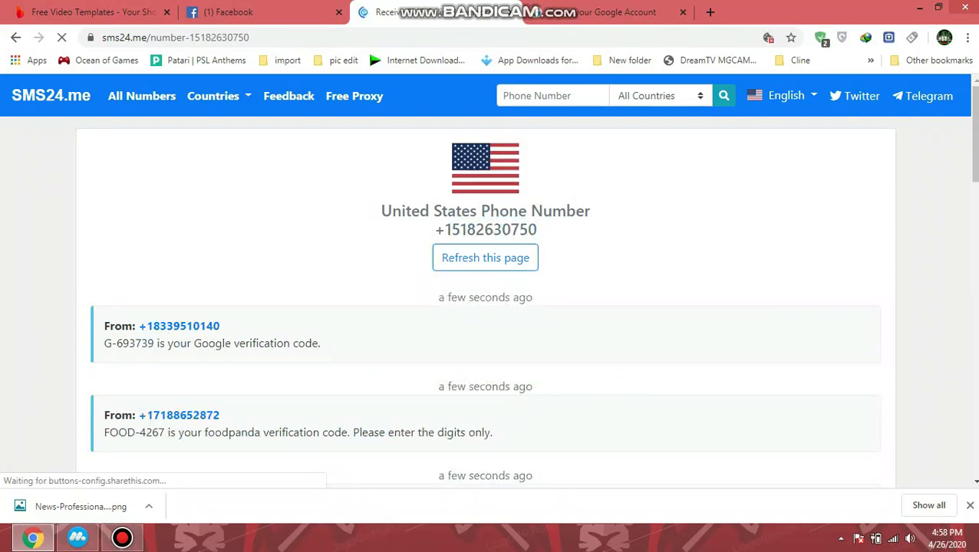
left_click_drag(105, 343, 154, 343)
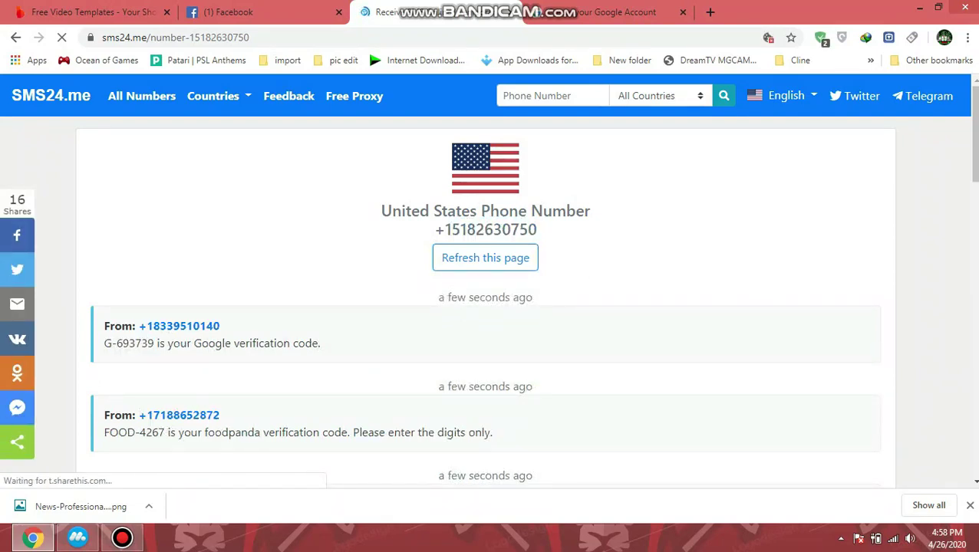
triple_click(131, 342)
double_click(131, 343)
triple_click(130, 343)
left_click(130, 343)
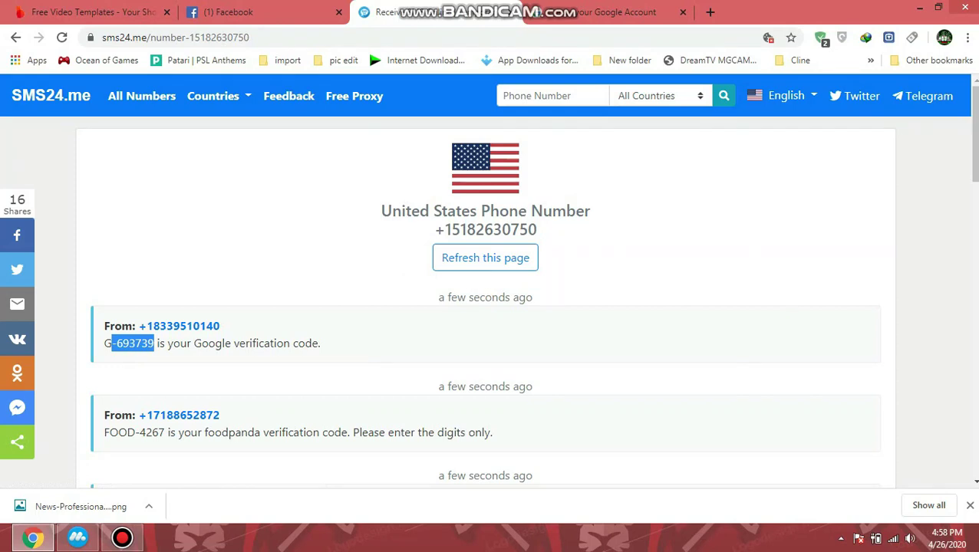
right_click(124, 342)
left_click(146, 352)
Paste and submit the code, accept using the number, and agree to Google's terms.
key("ctrl+Tab")
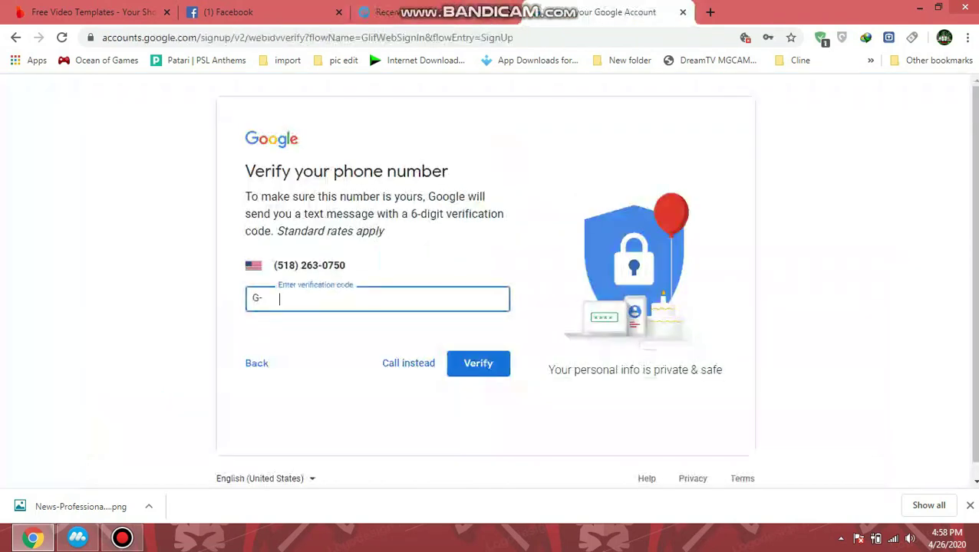
right_click(310, 299)
left_click(338, 148)
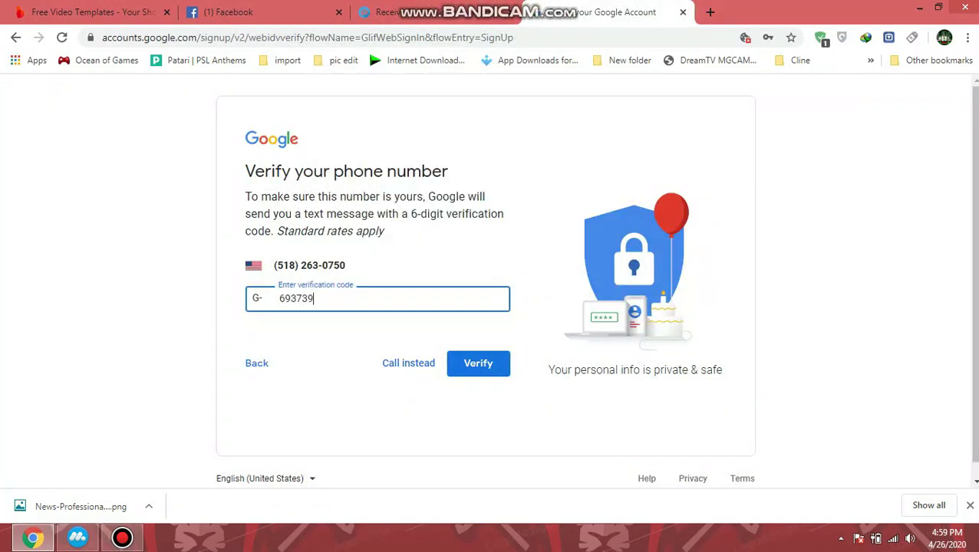
key("Return")
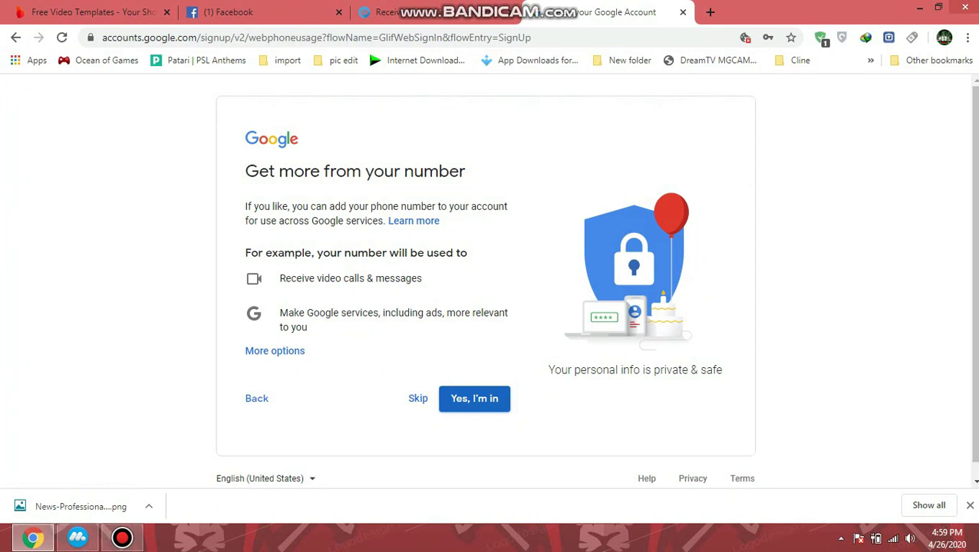
left_click(474, 399)
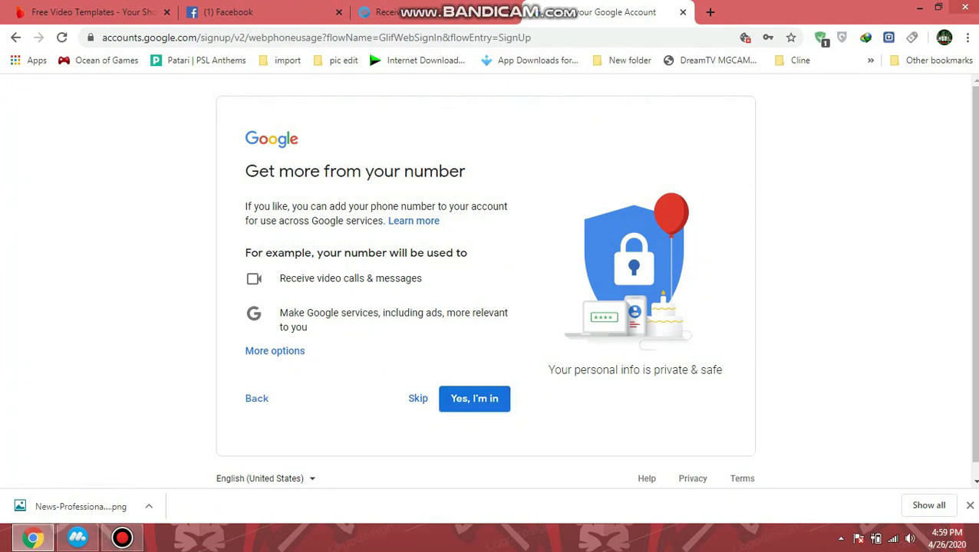
scroll(474, 398, "down", 10)
left_click(478, 397)
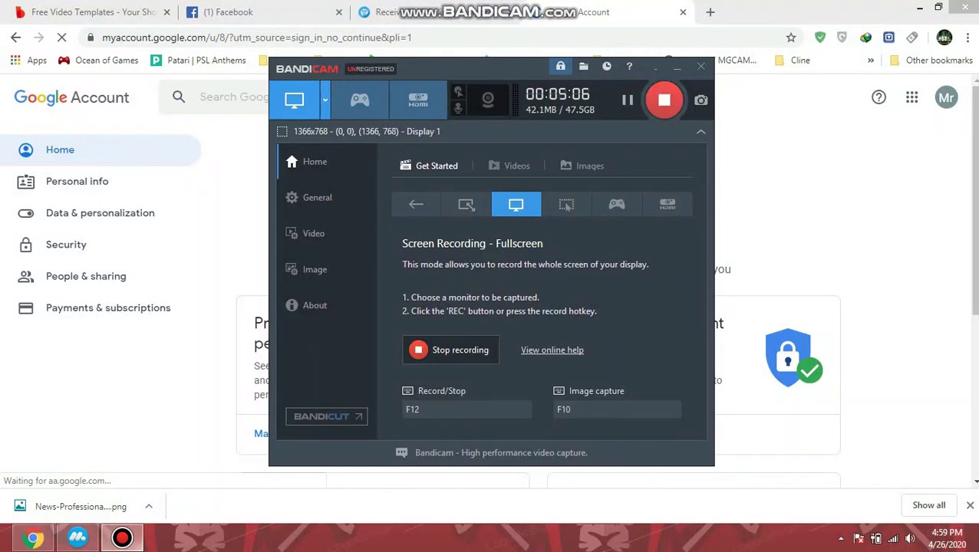
Check the signed-in account details from the Google apps and account menus.
left_click(912, 97)
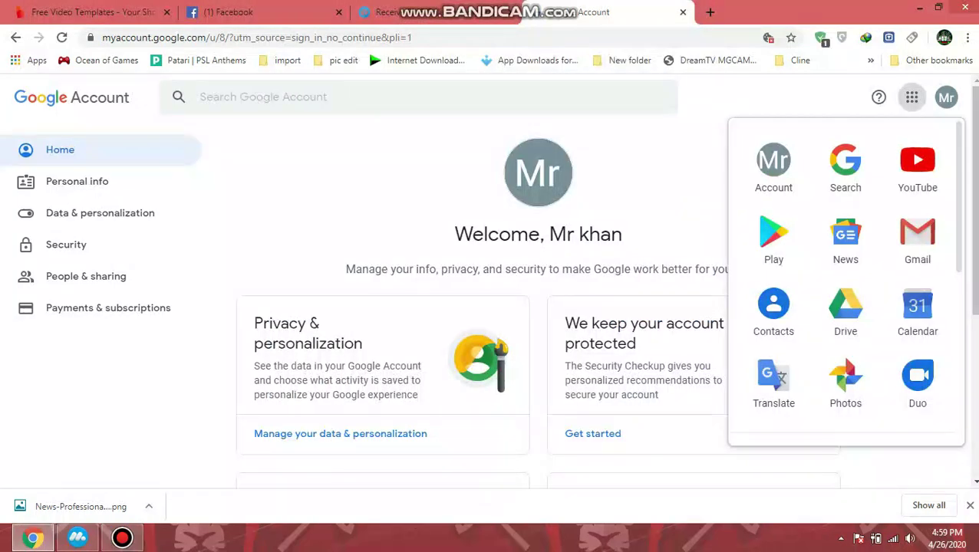
left_click(946, 97)
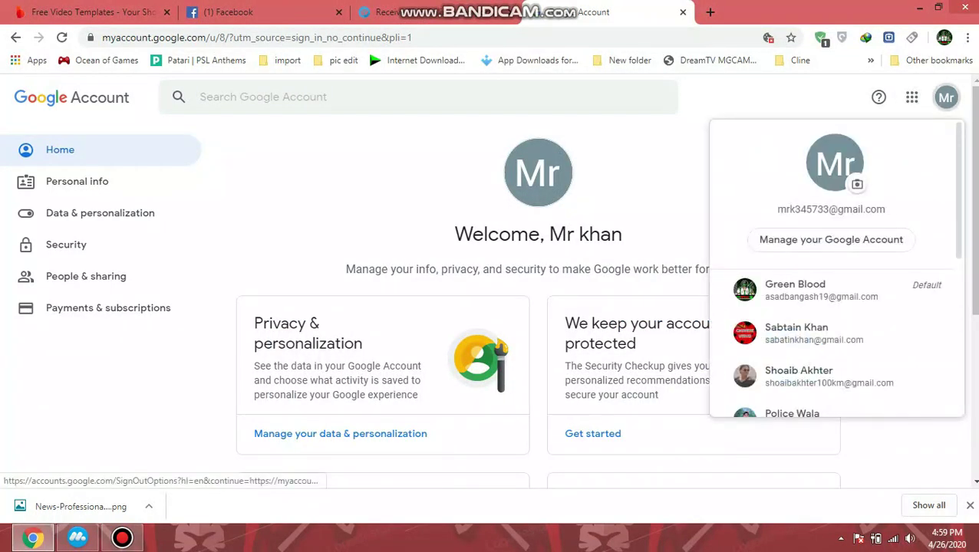
key("Escape")
scroll(538, 306, "down", 4)
scroll(537, 307, "up", 4)
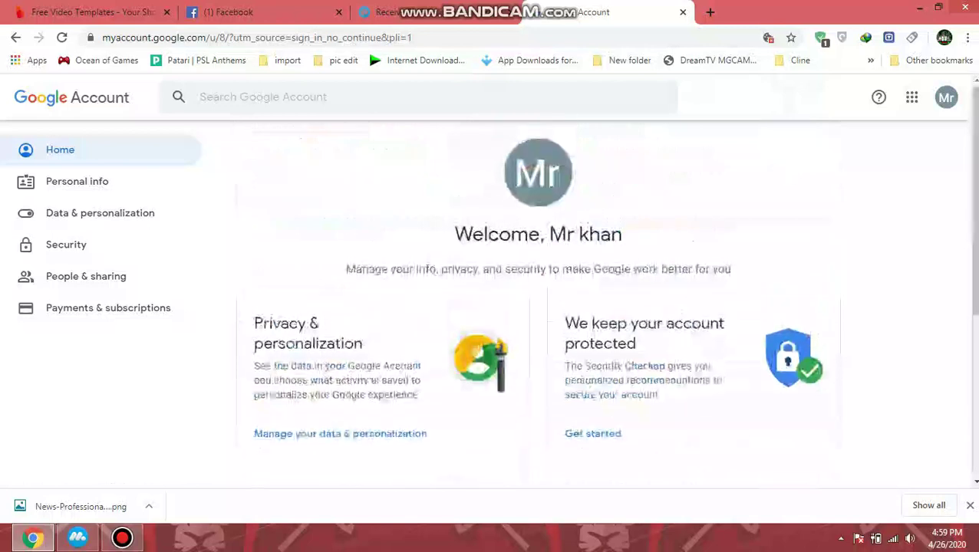
left_click_drag(623, 234, 454, 234)
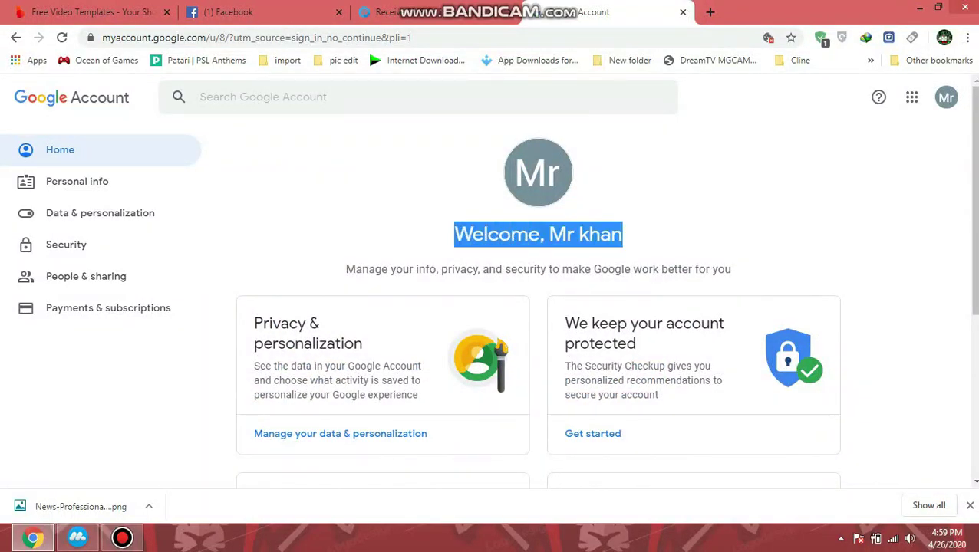
Upload pnggg.png, crop it to cover the whole logo, and set it as profile photo.
left_click(538, 173)
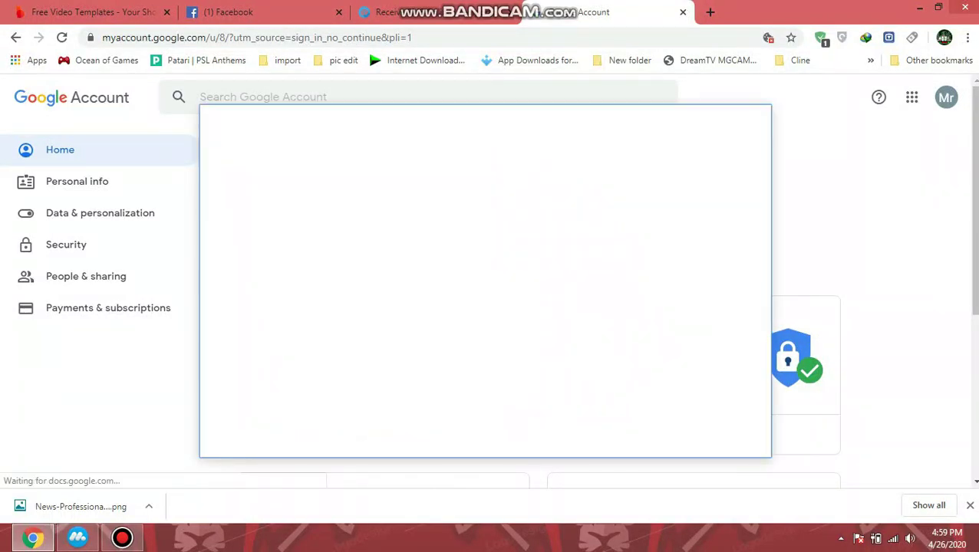
left_click(485, 359)
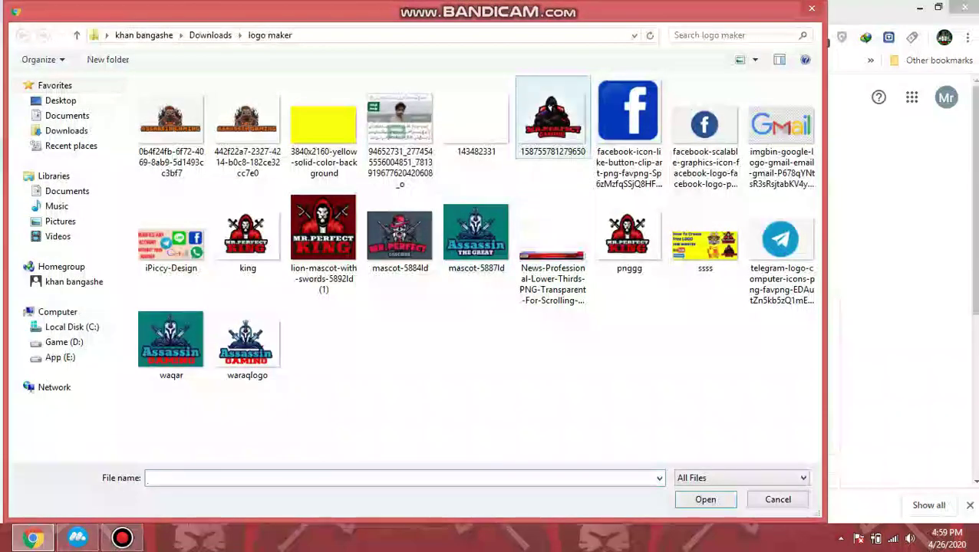
double_click(629, 234)
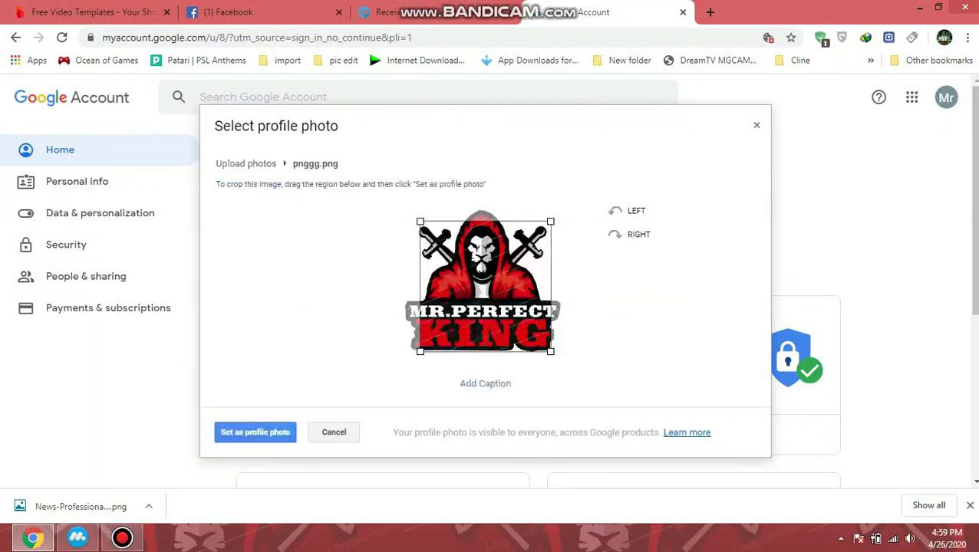
left_click_drag(485, 286, 464, 265)
left_click_drag(528, 330, 573, 374)
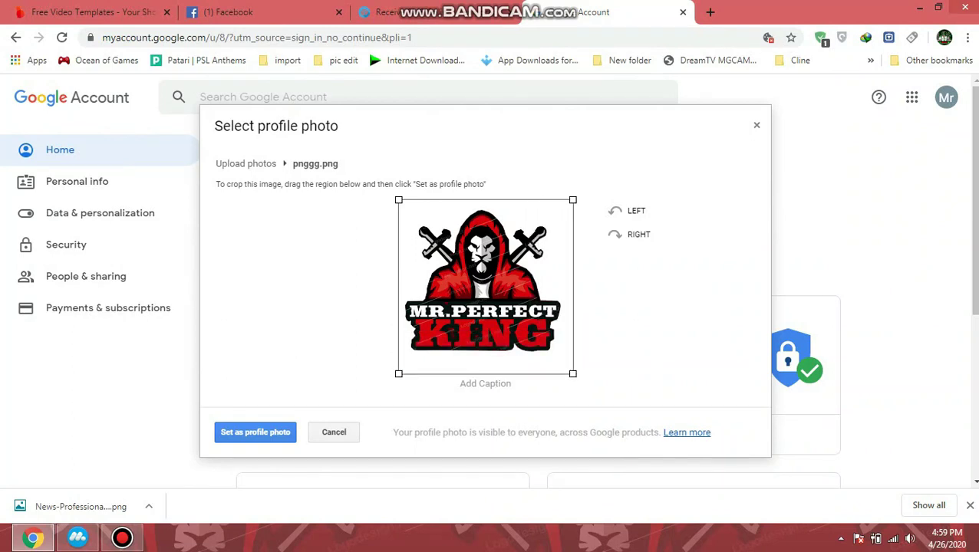
left_click(255, 432)
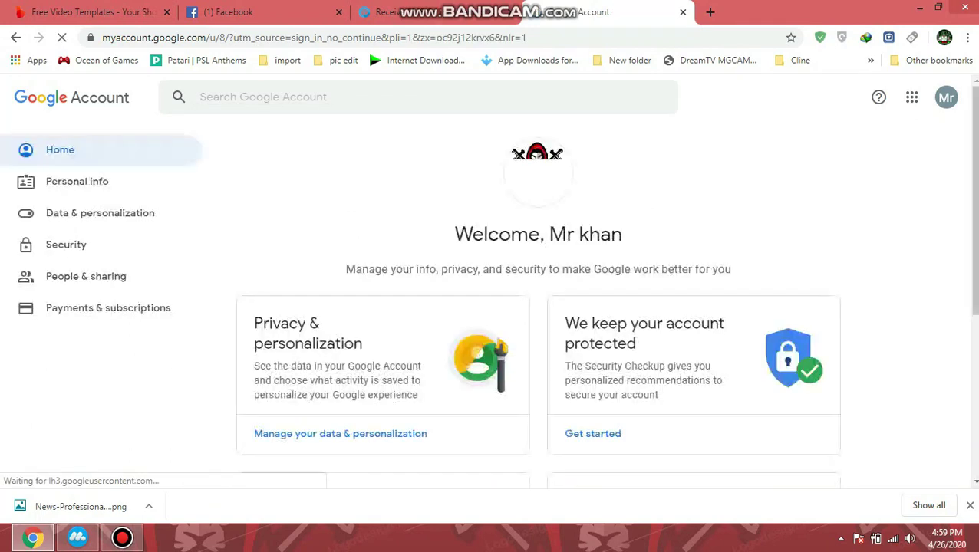
left_click(911, 97)
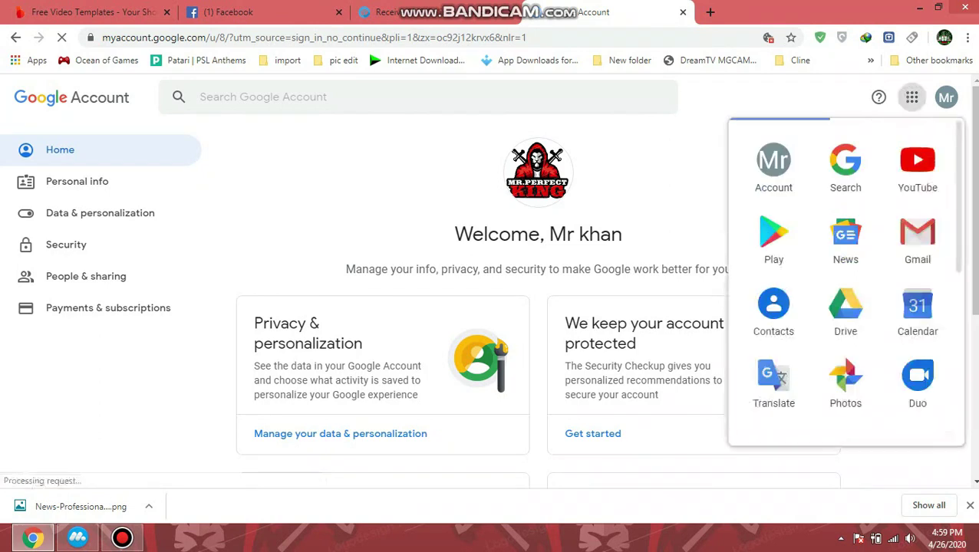
Open Gmail in a new tab, then reload SMS24.me and scroll through its country list.
left_click(917, 240)
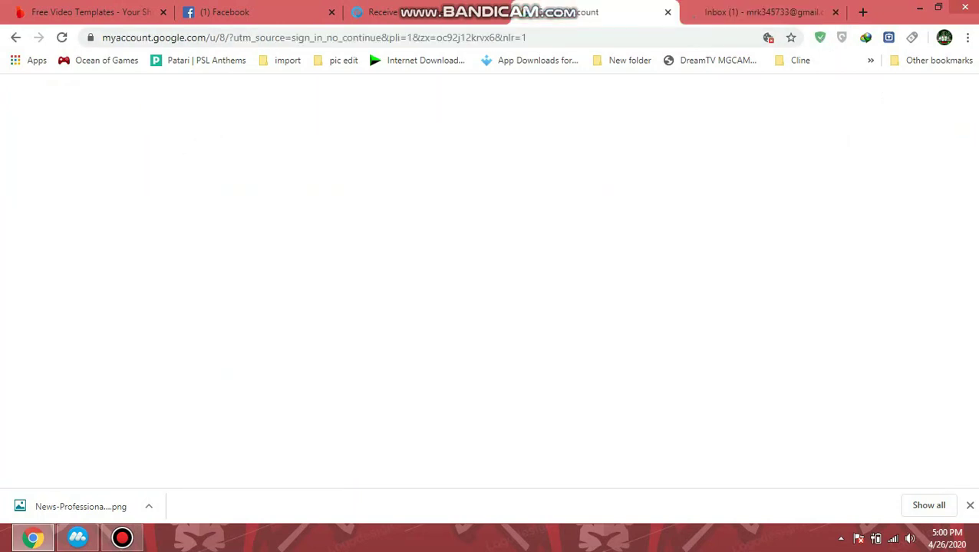
key("ctrl+Tab")
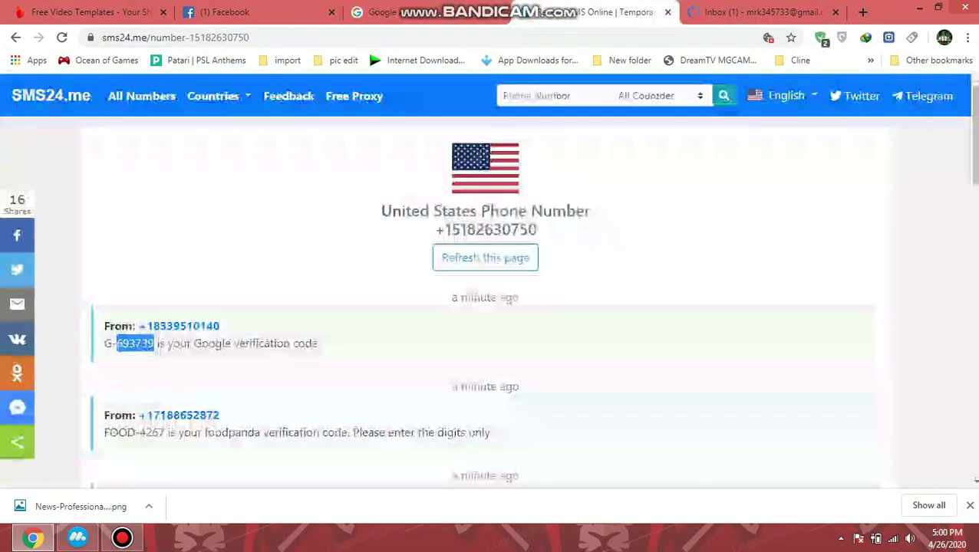
key("F5")
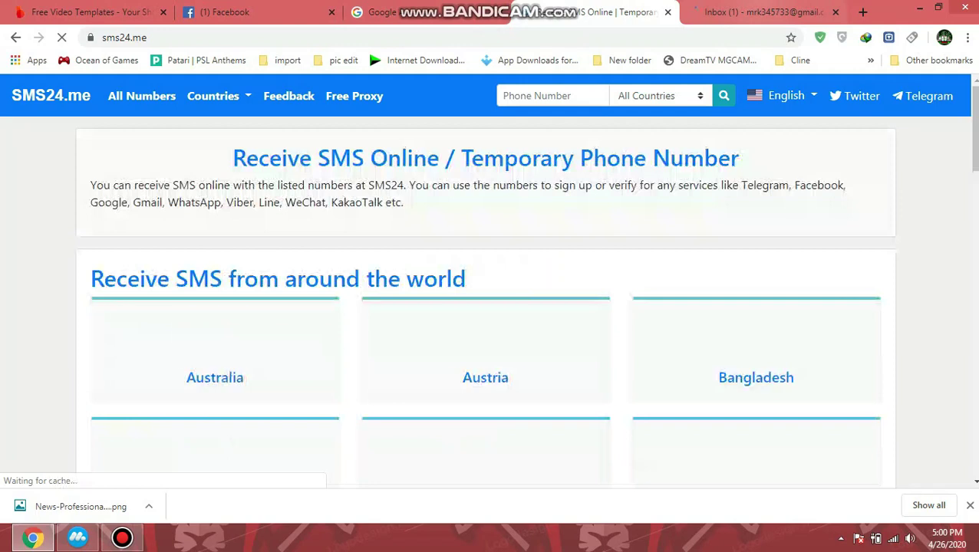
left_click(804, 12)
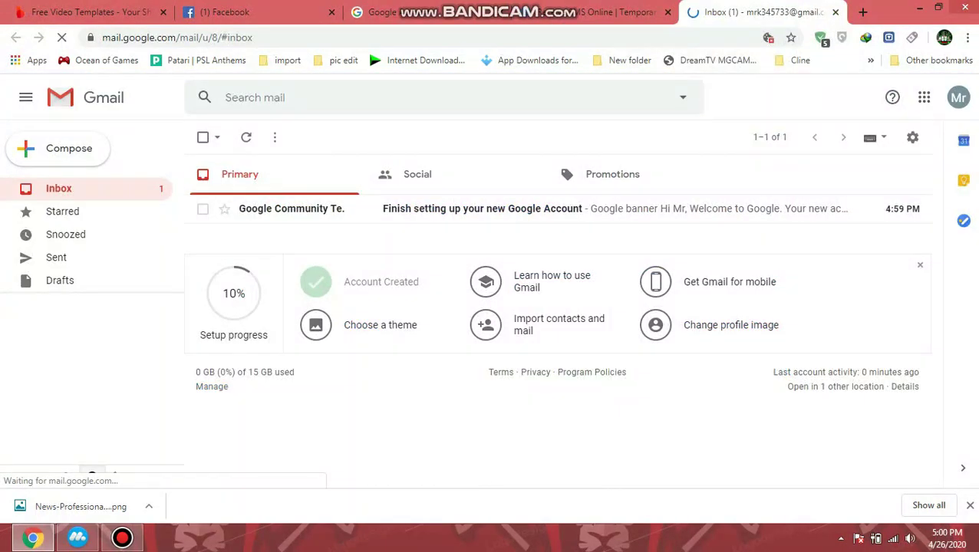
left_click(590, 12)
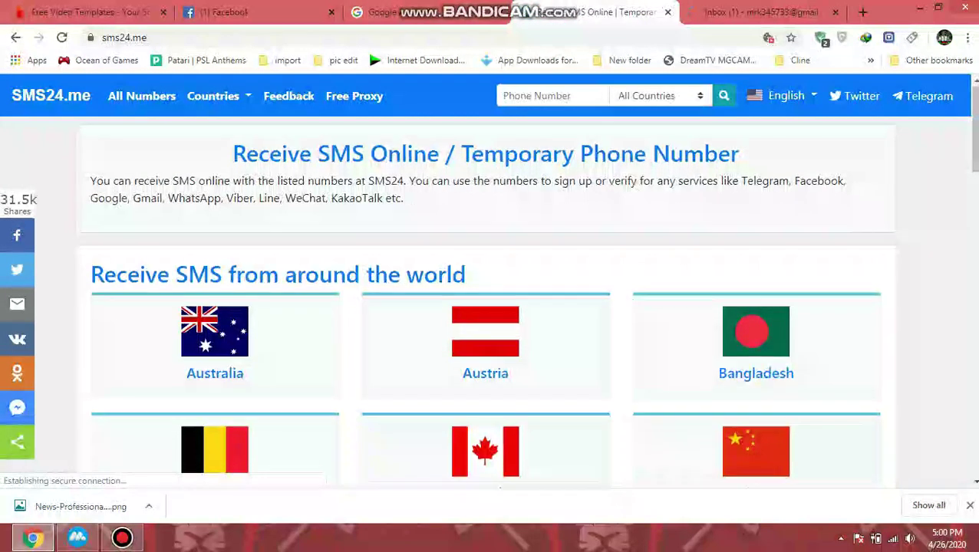
scroll(756, 208, "down", 2)
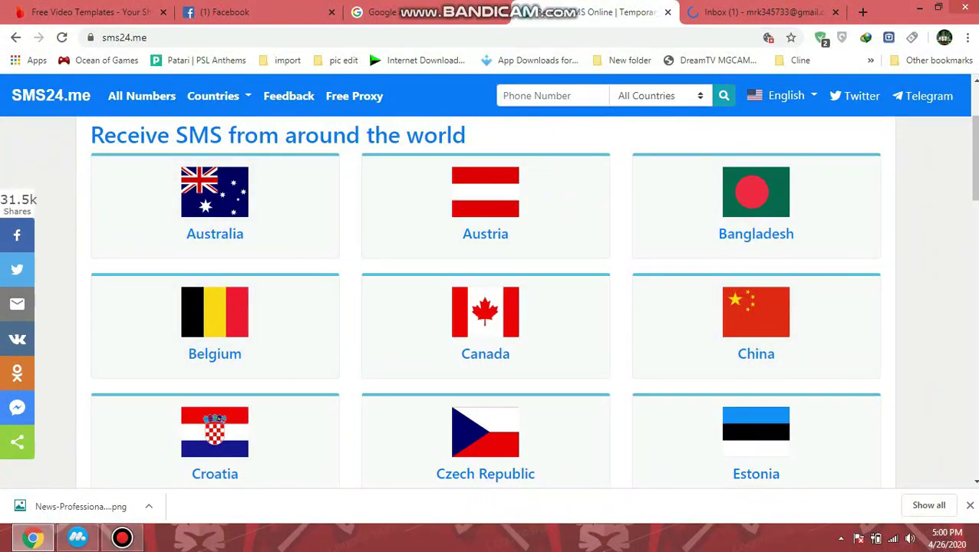
scroll(215, 322, "down", 5)
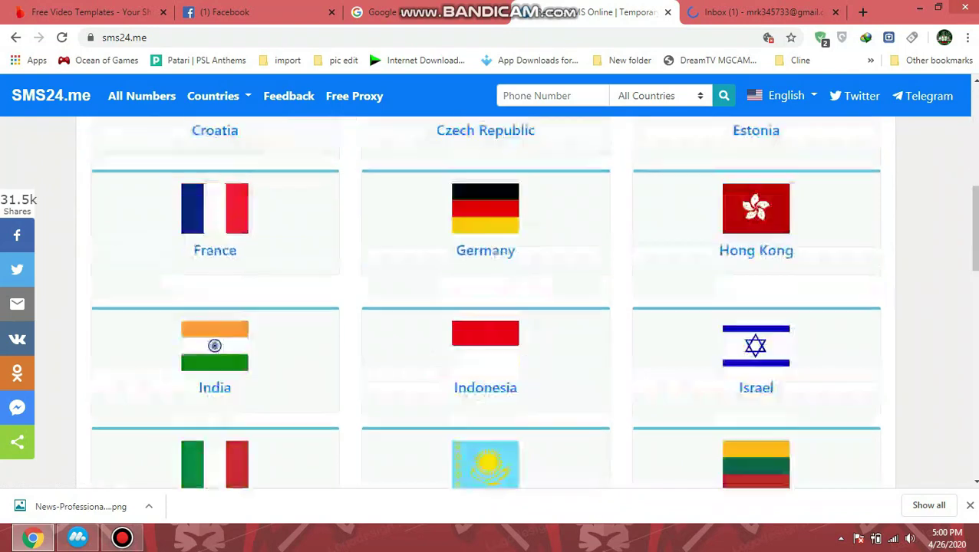
scroll(756, 230, "down", 10)
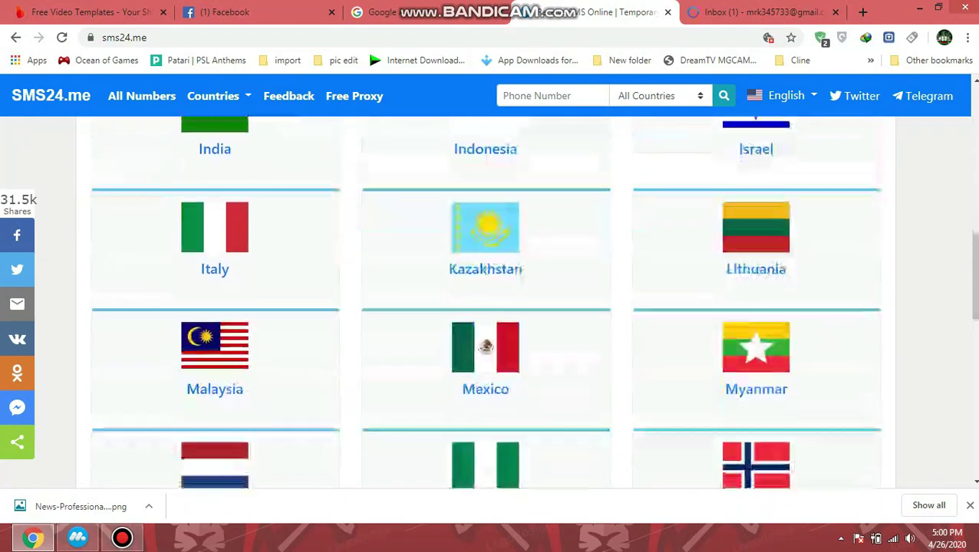
scroll(755, 230, "down", 3)
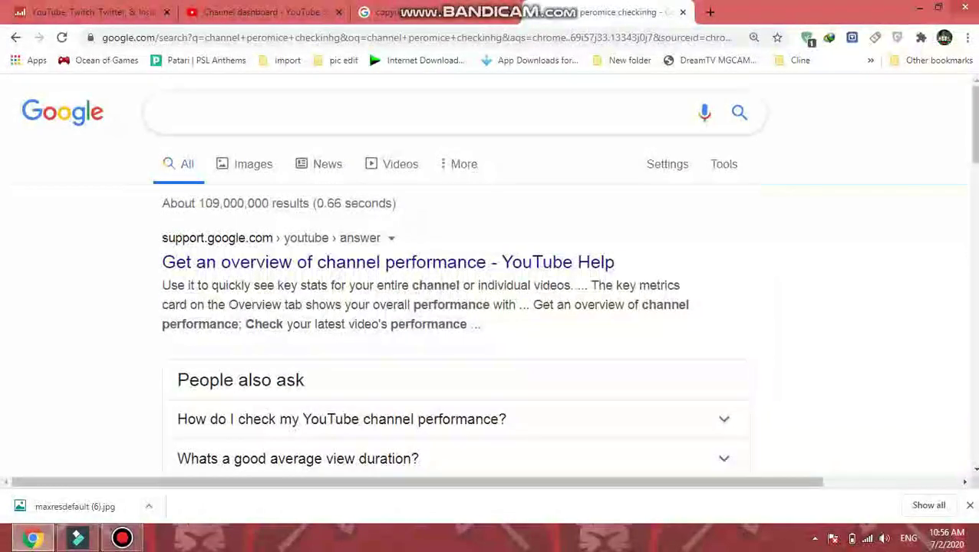
right_click(266, 110)
left_click(323, 207)
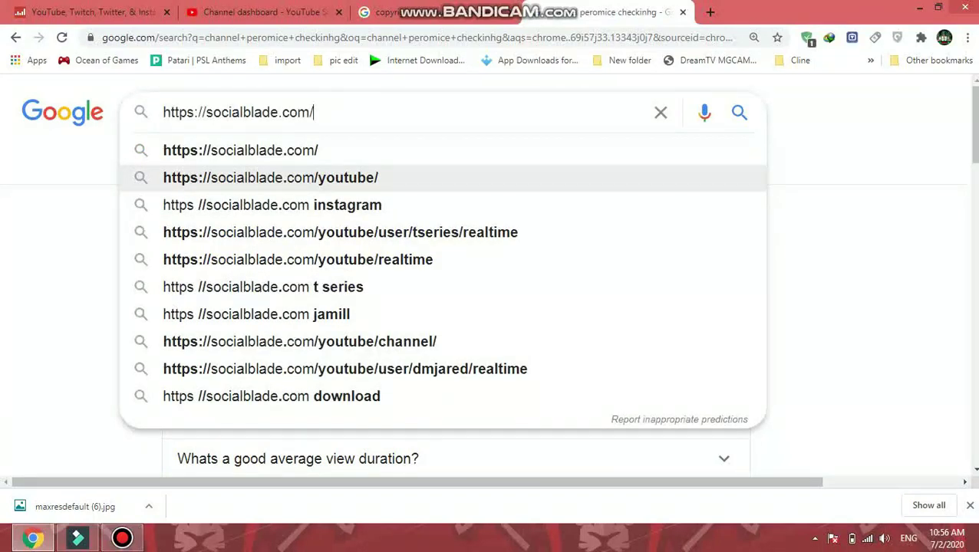
key("Return")
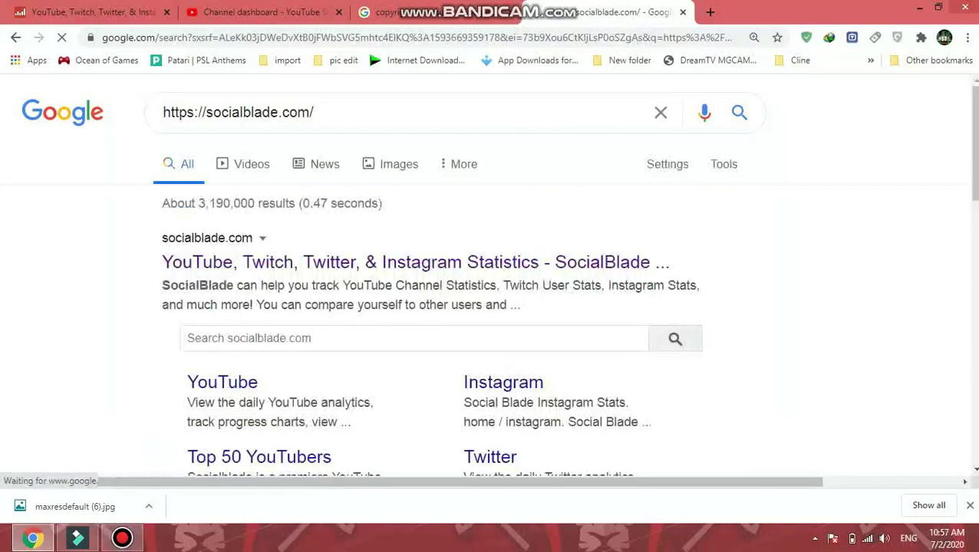
left_click(415, 262)
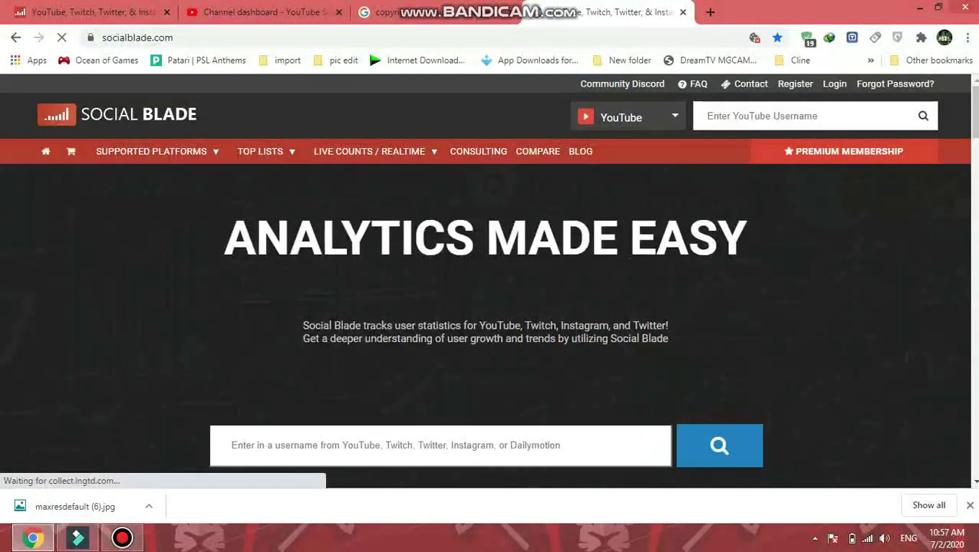
scroll(489, 276, "down", 3)
scroll(489, 276, "down", 9)
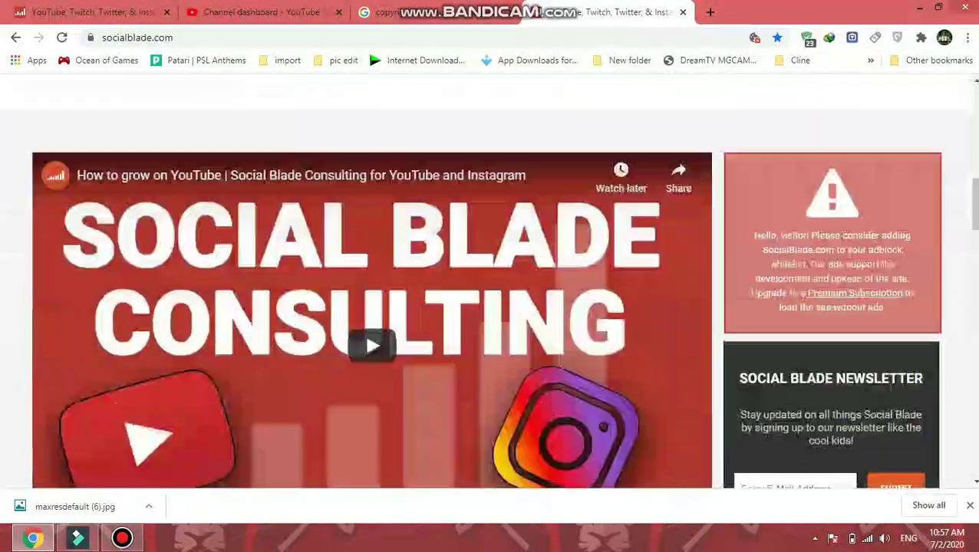
scroll(489, 276, "up", 12)
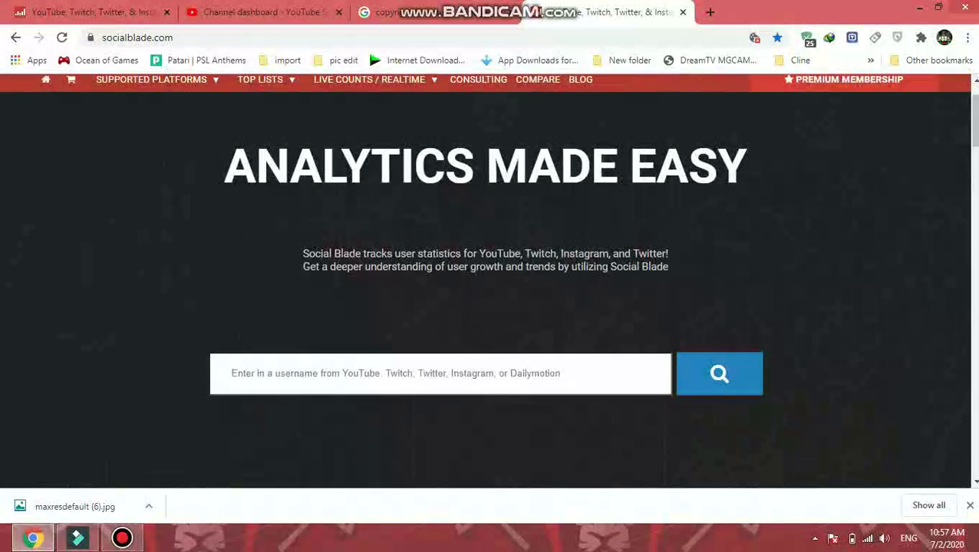
key("ctrl+Tab")
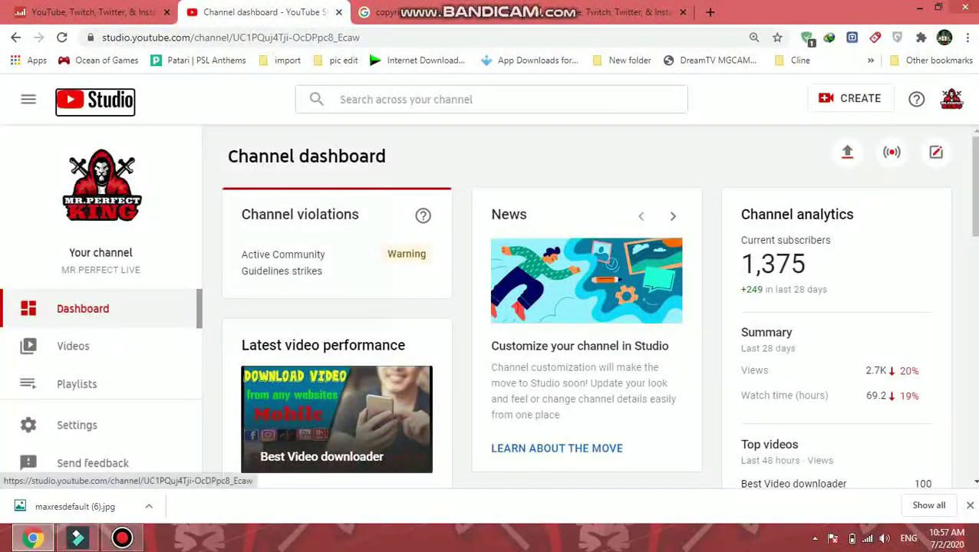
Go to the YouTube Home feed and open the MY FIRST PUBG MATCH video.
left_click(951, 100)
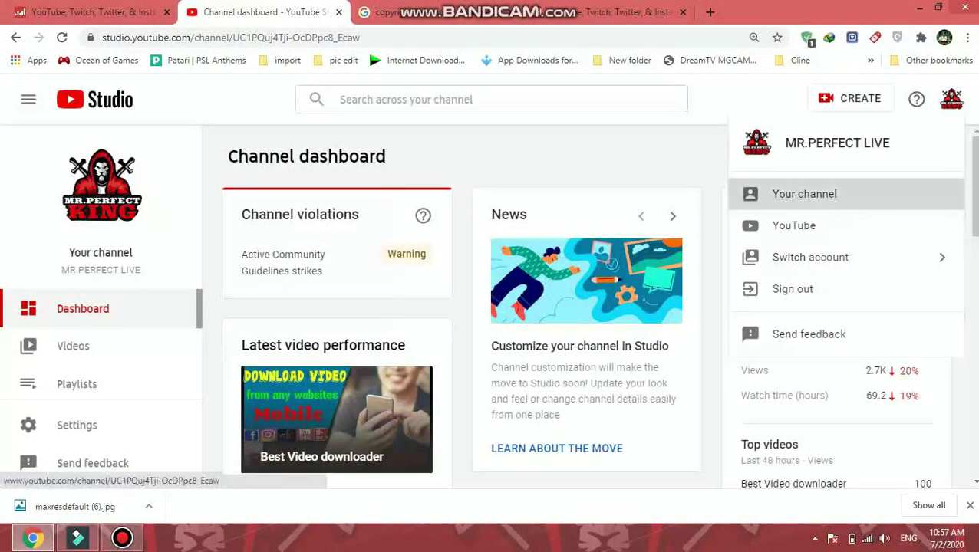
left_click(808, 195)
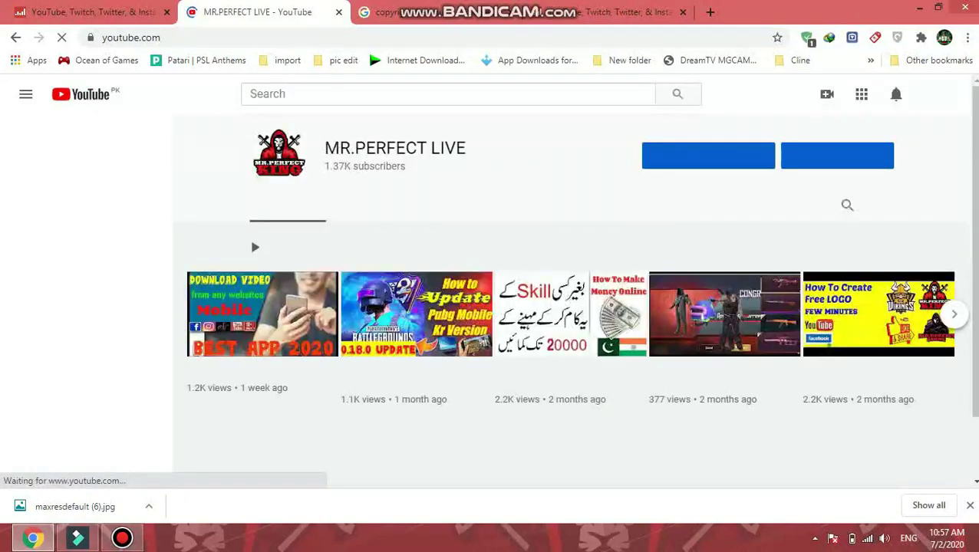
left_click(65, 137)
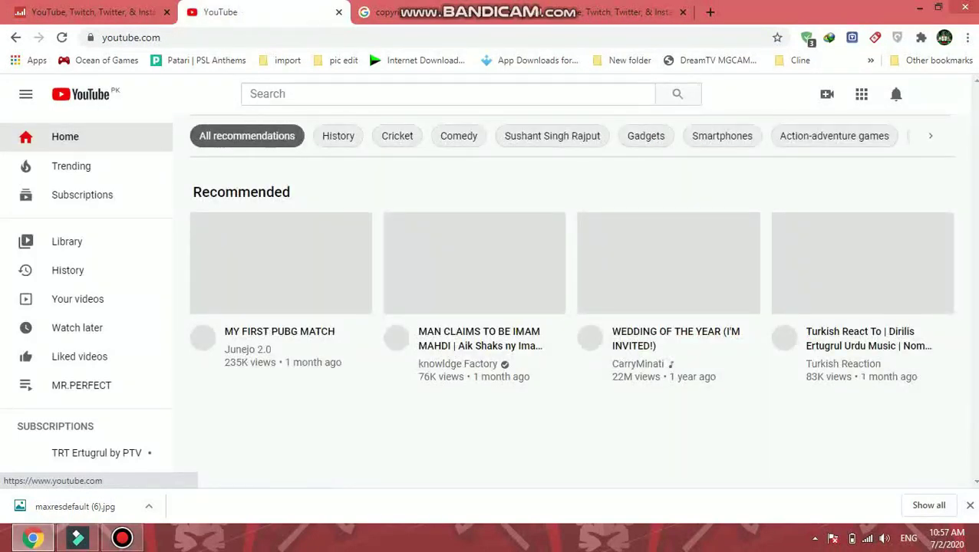
scroll(281, 263, "down", 2)
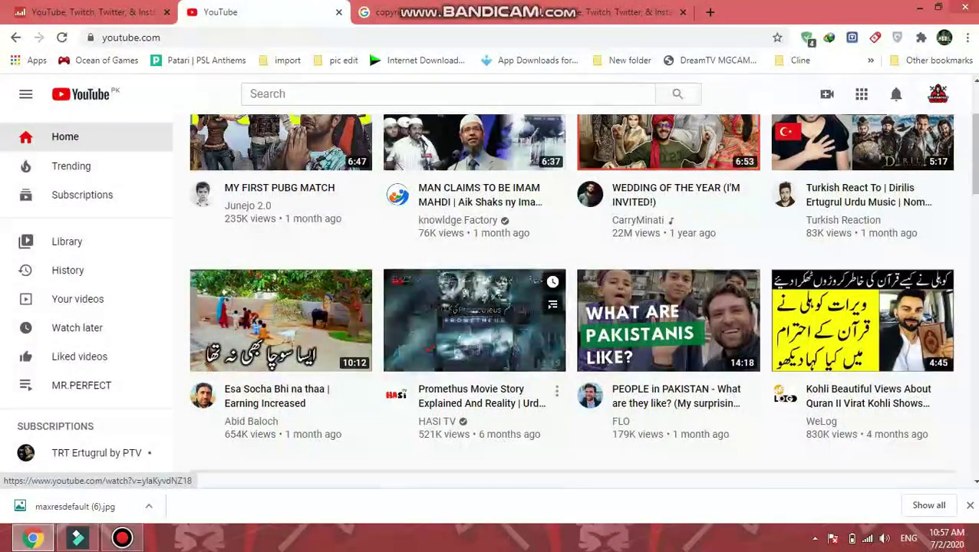
scroll(338, 292, "up", 1)
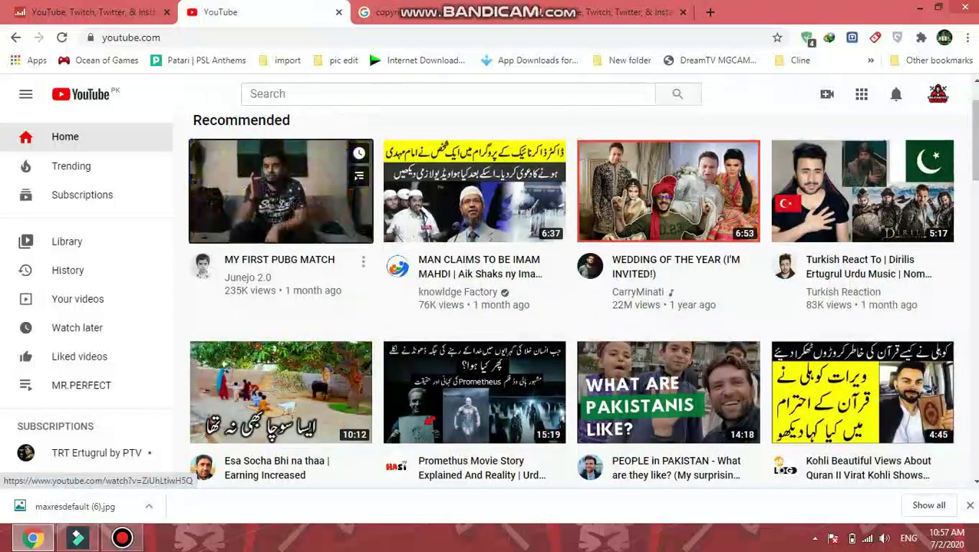
left_click(281, 192)
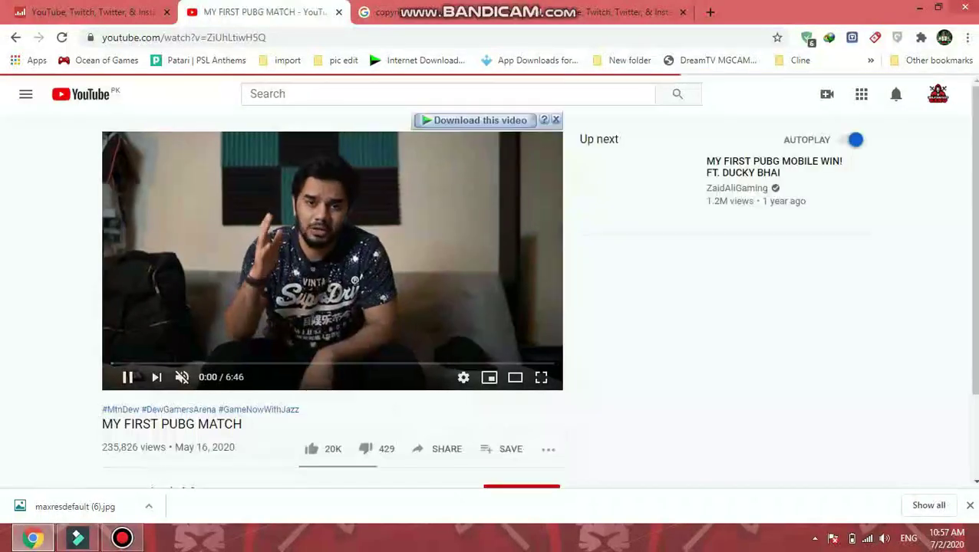
Copy the video's share link and reopen Social Blade in a new tab.
scroll(438, 391, "down", 1)
left_click(438, 383)
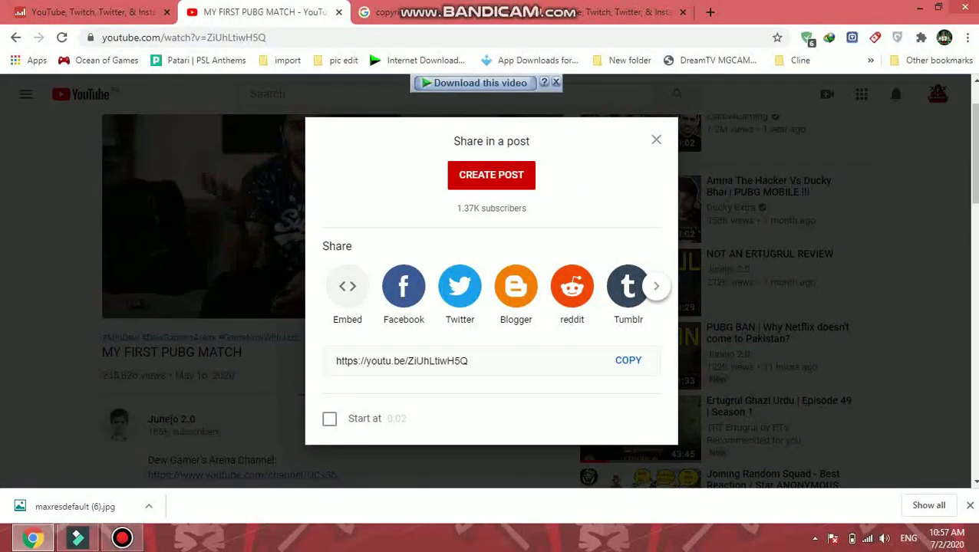
left_click(627, 361)
key("Escape")
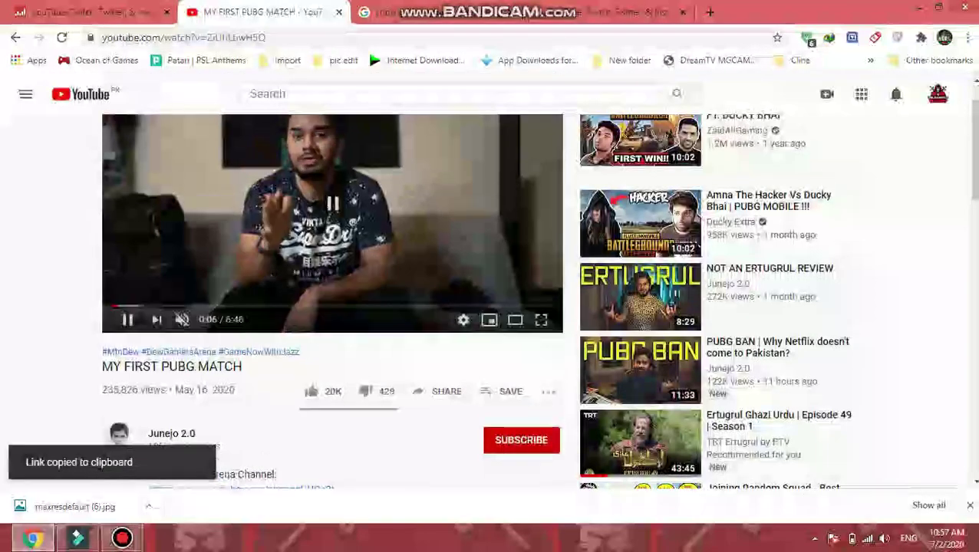
key("ctrl+shift+t")
Search Social Blade with the copied video link and scroll through Junejo 2.0's stats.
left_click(386, 381)
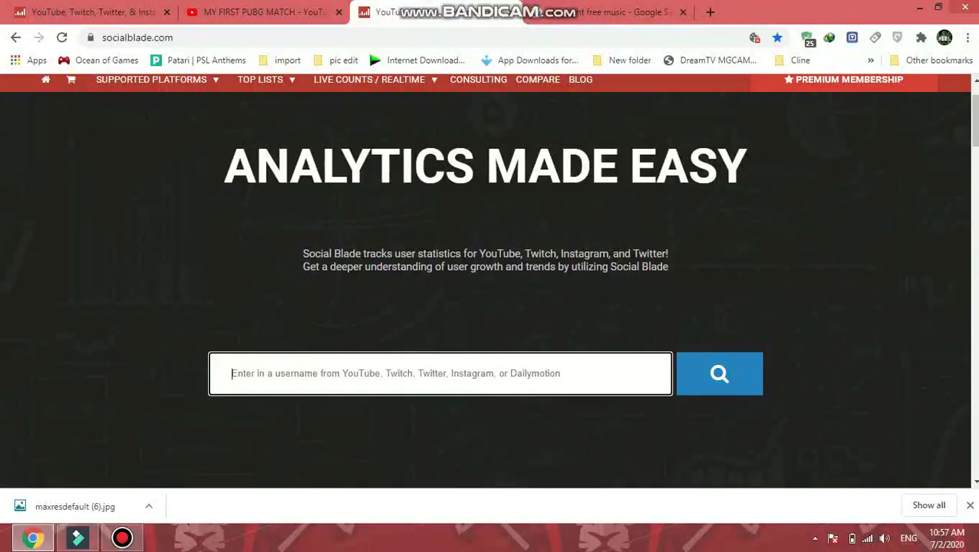
right_click(386, 381)
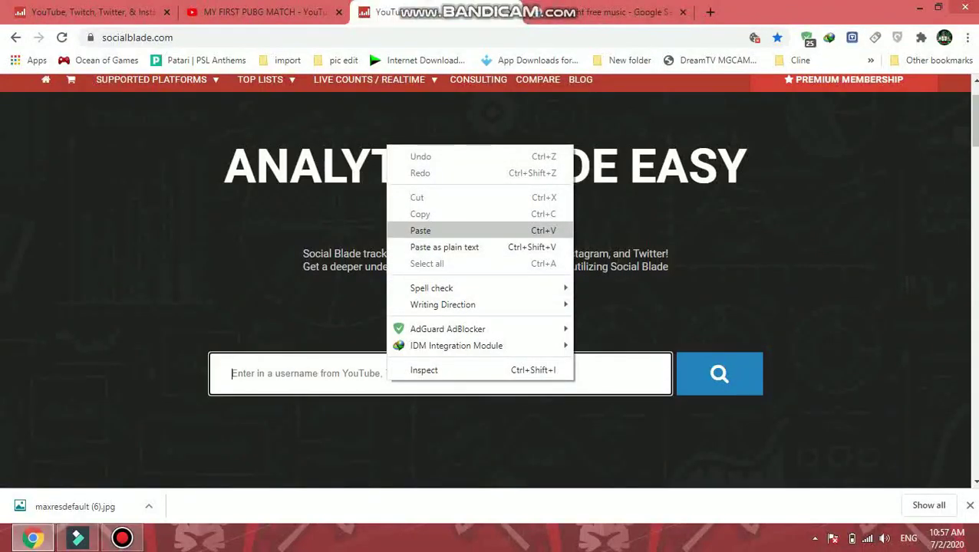
left_click(420, 230)
key("Return")
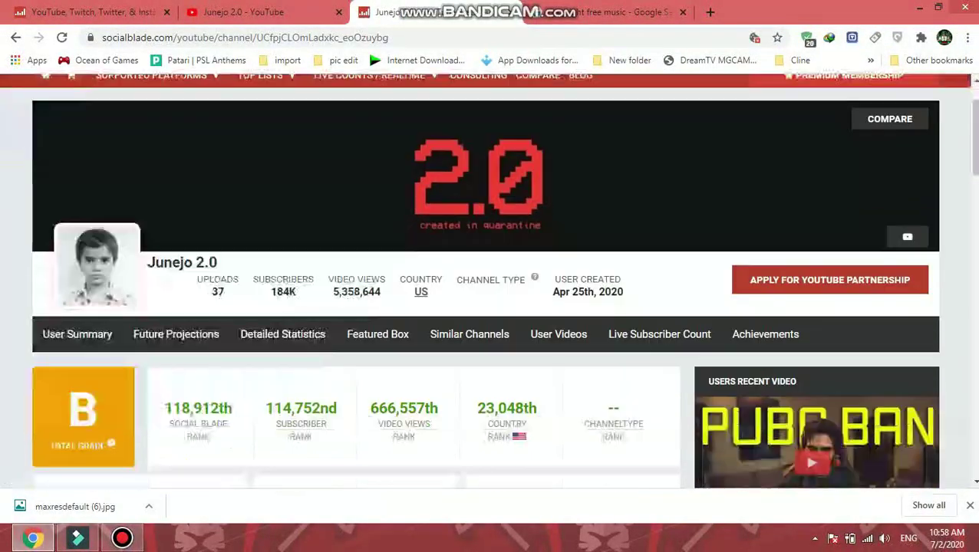
scroll(469, 264, "down", 1)
scroll(470, 264, "down", 3)
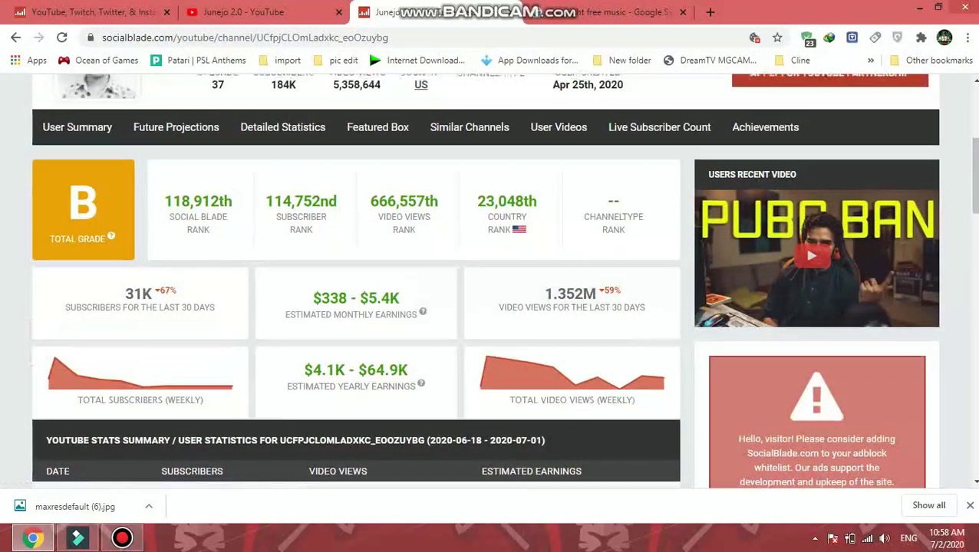
scroll(377, 267, "up", 2)
scroll(491, 307, "down", 4)
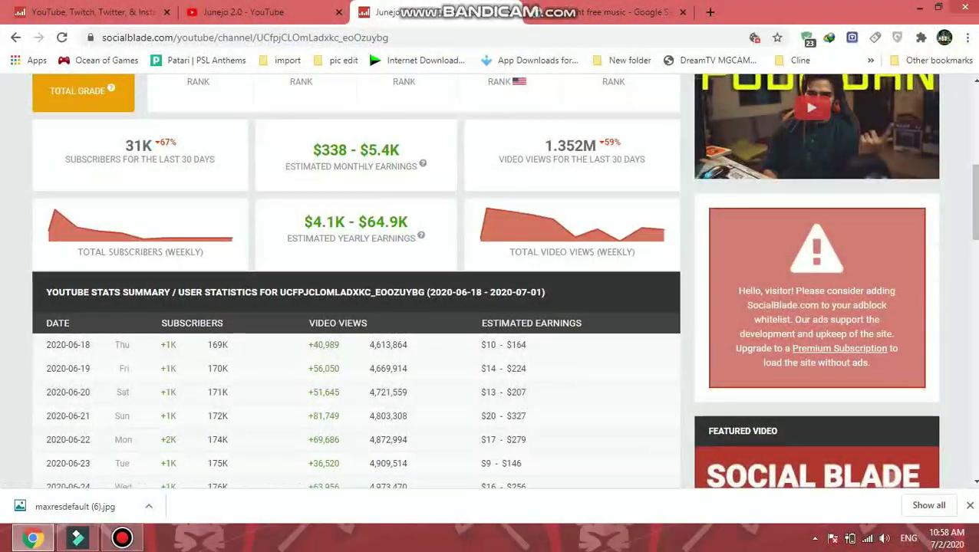
scroll(491, 307, "down", 5)
scroll(491, 307, "up", 4)
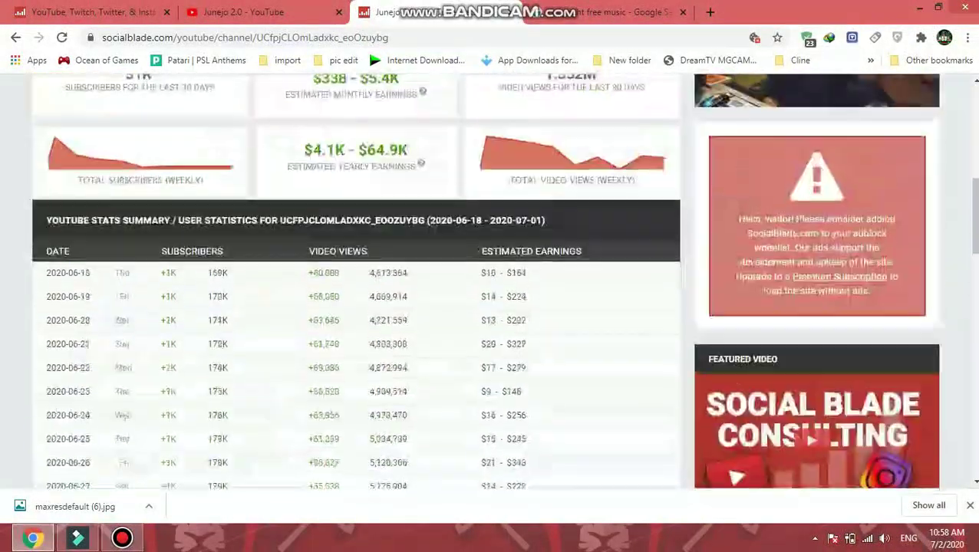
scroll(491, 307, "up", 3)
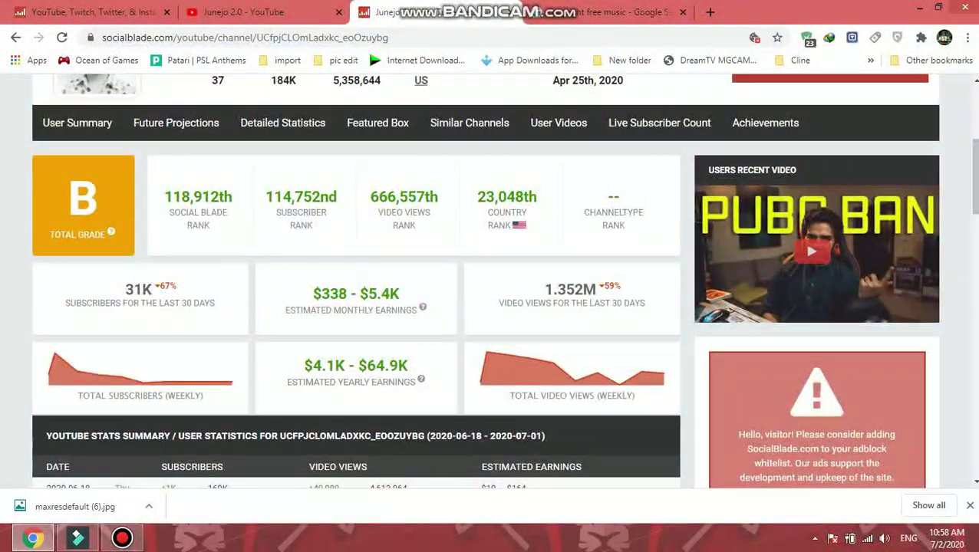
Highlight Junejo 2.0's ranks and $4.1K–$64.9K yearly earnings, then return to YouTube.
left_click_drag(332, 197, 164, 194)
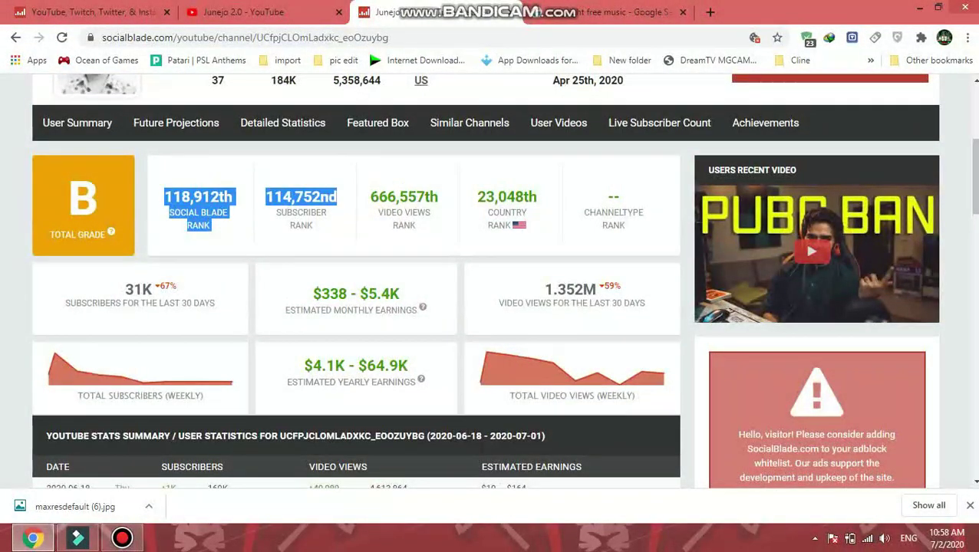
left_click(164, 193)
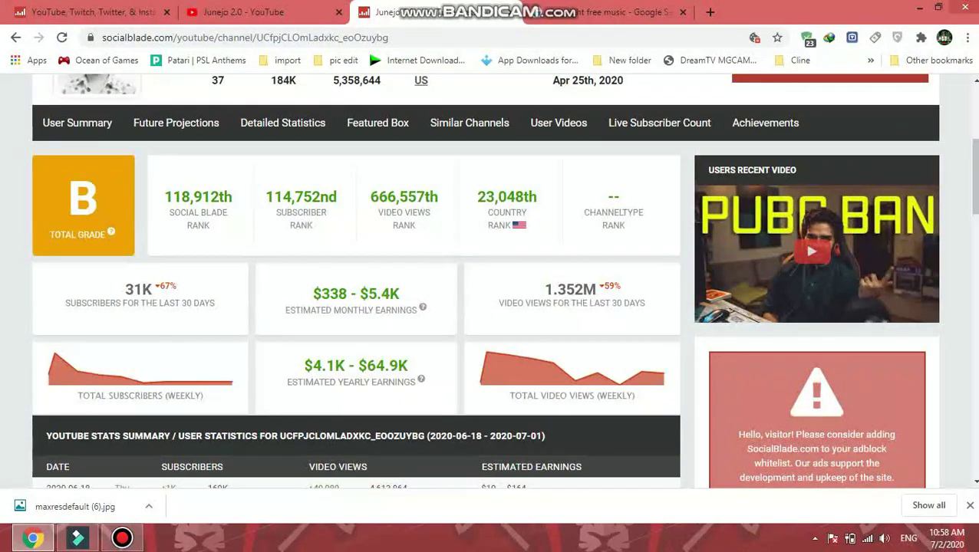
left_click_drag(283, 310, 337, 294)
left_click(338, 294)
left_click_drag(388, 366, 304, 366)
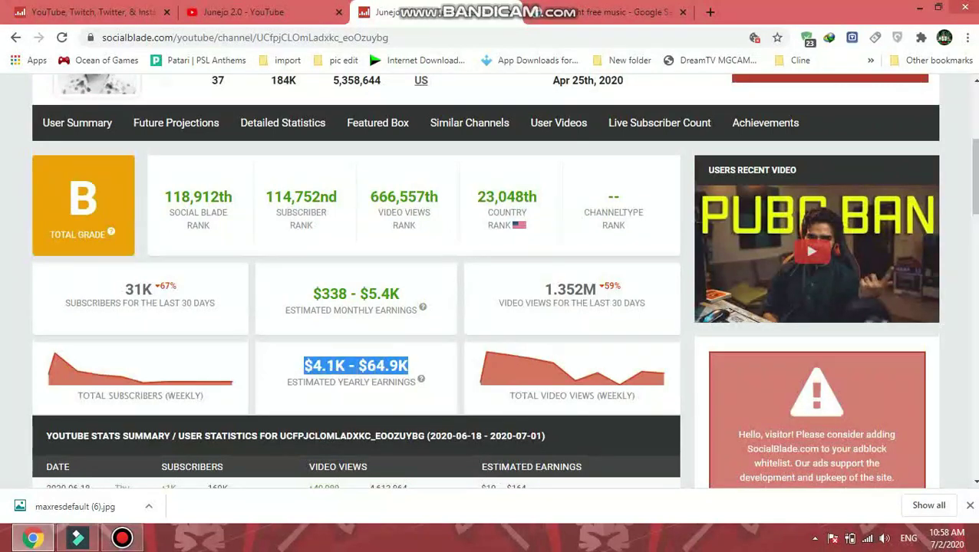
scroll(356, 307, "down", 2)
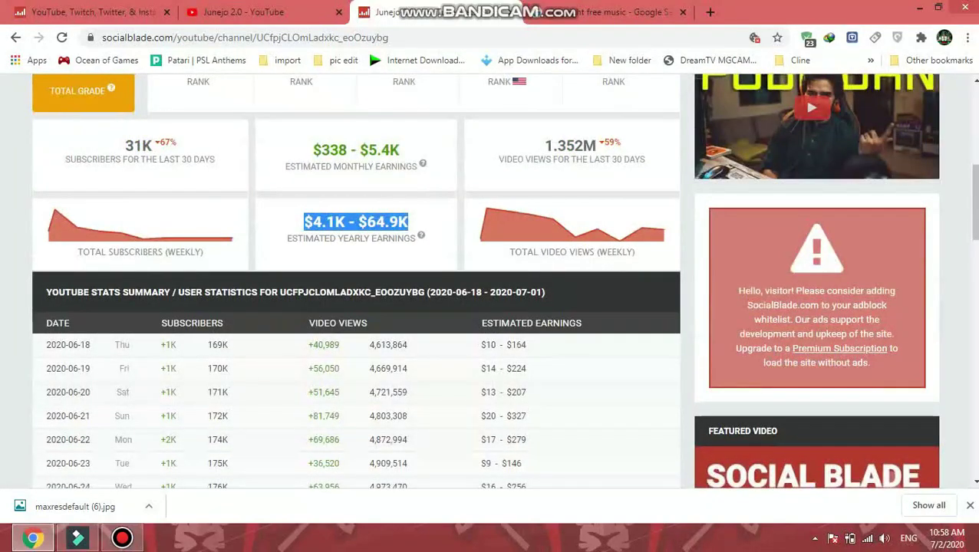
key("ctrl+shift+Tab")
scroll(491, 307, "down", 3)
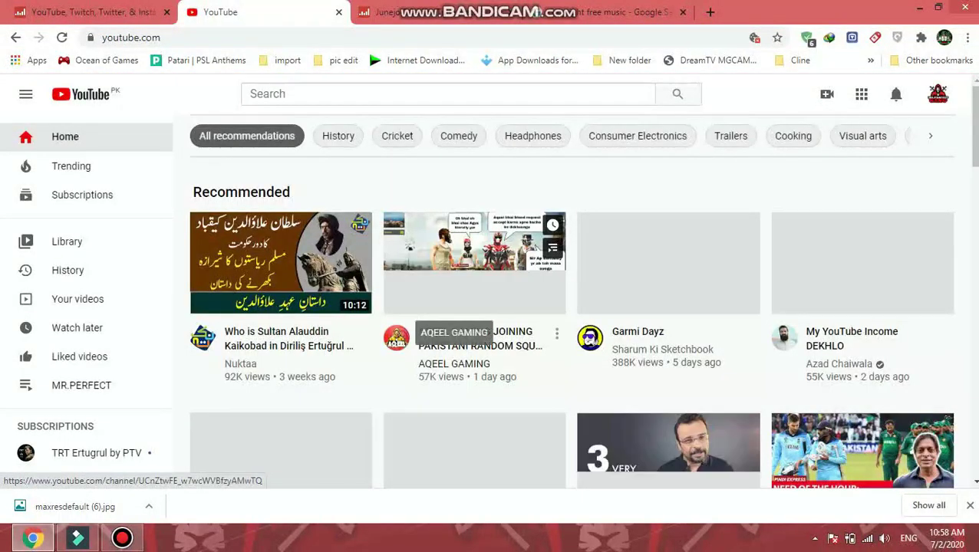
left_click(454, 364)
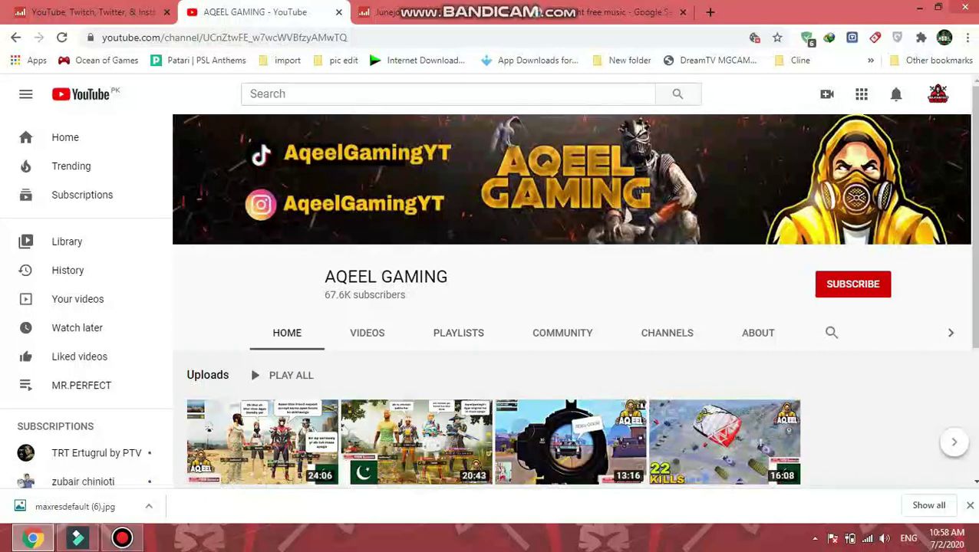
left_click(343, 37)
right_click(343, 38)
left_click(372, 121)
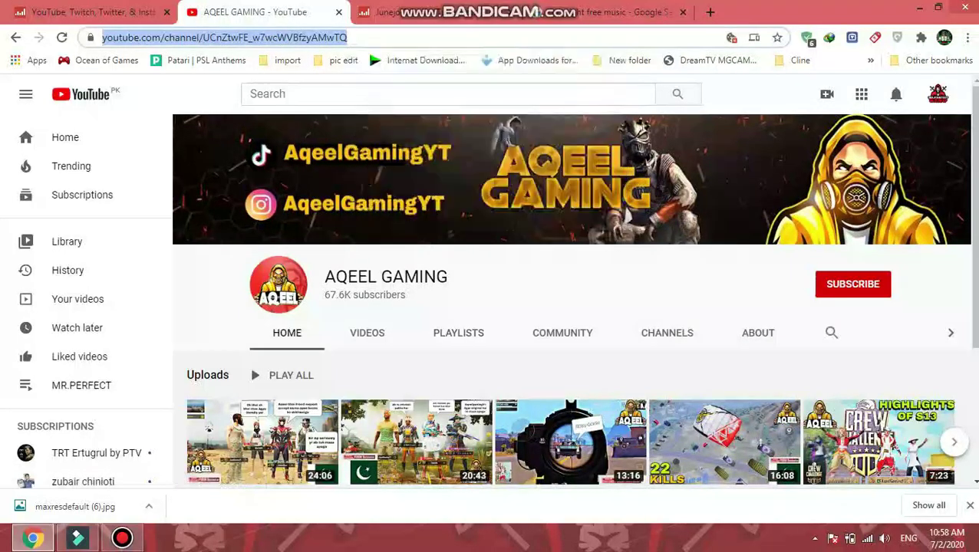
key("Delete")
scroll(207, 286, "down", 2)
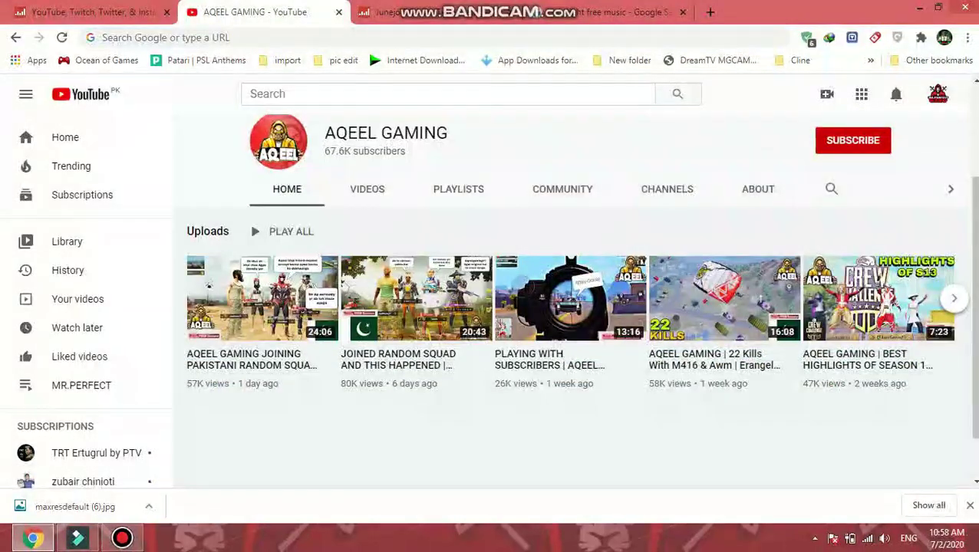
left_click(384, 11)
scroll(491, 307, "up", 10)
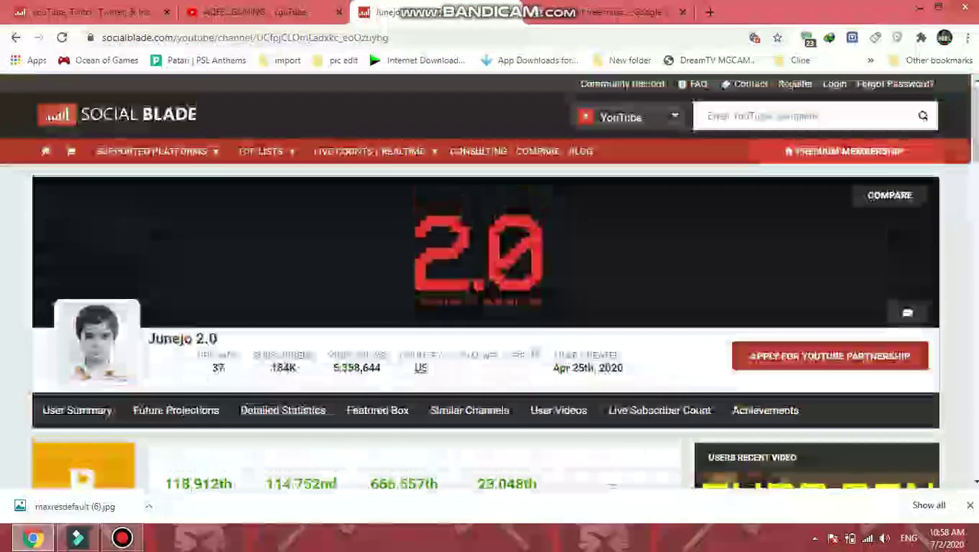
right_click(793, 116)
left_click(828, 199)
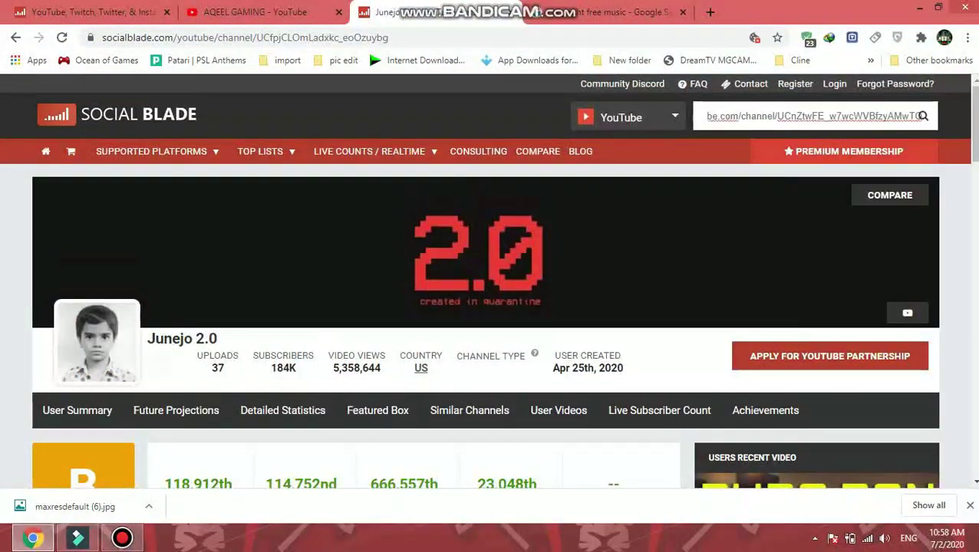
left_click(923, 116)
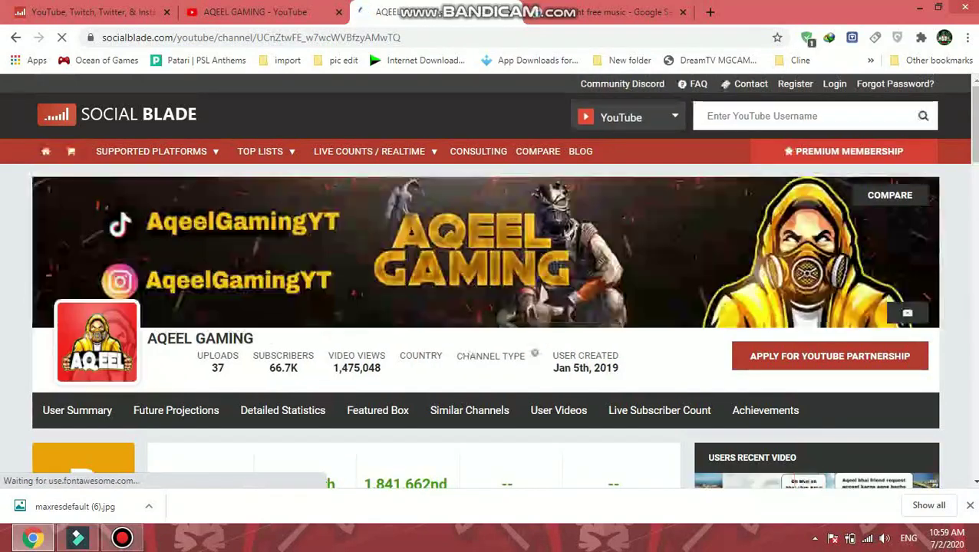
scroll(490, 280, "down", 3)
scroll(489, 280, "down", 1)
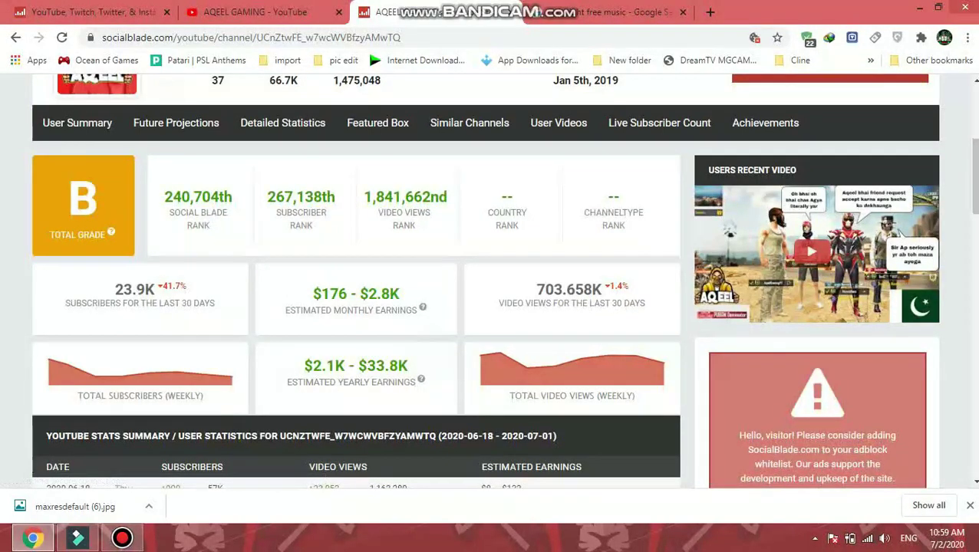
scroll(490, 280, "down", 1)
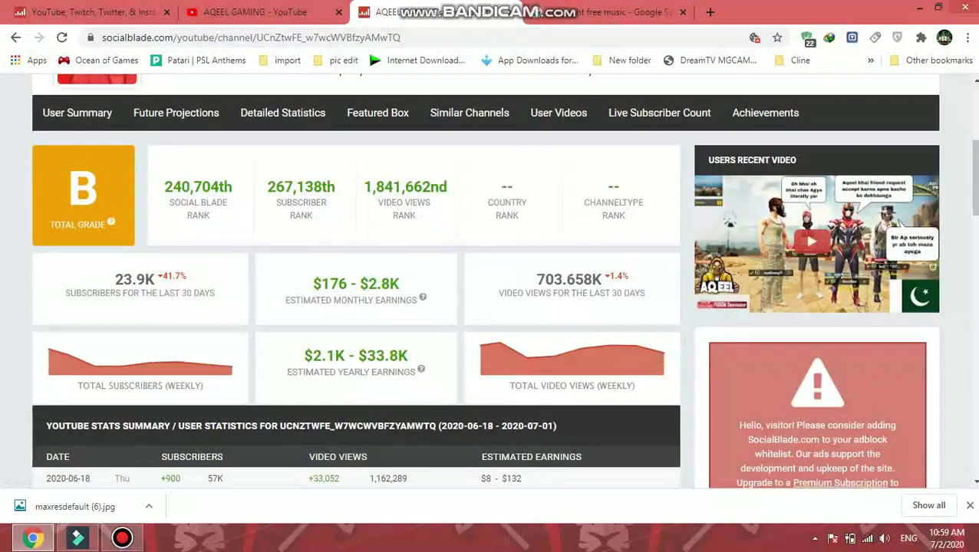
scroll(153, 199, "down", 4)
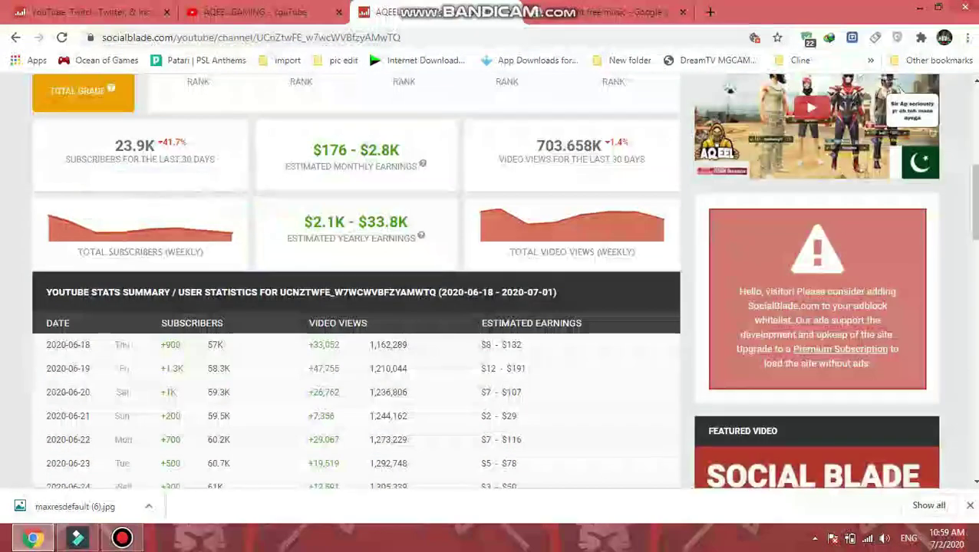
scroll(489, 280, "down", 6)
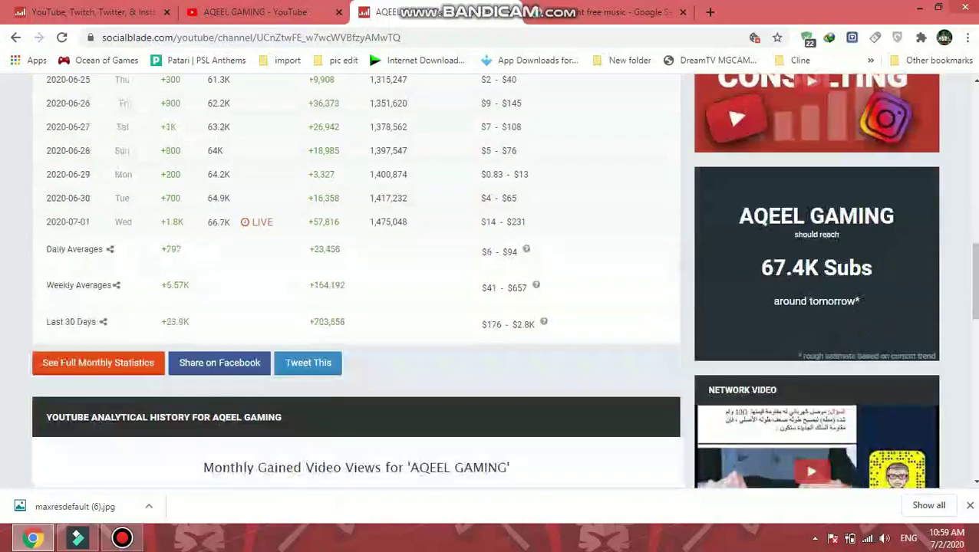
scroll(489, 280, "up", 15)
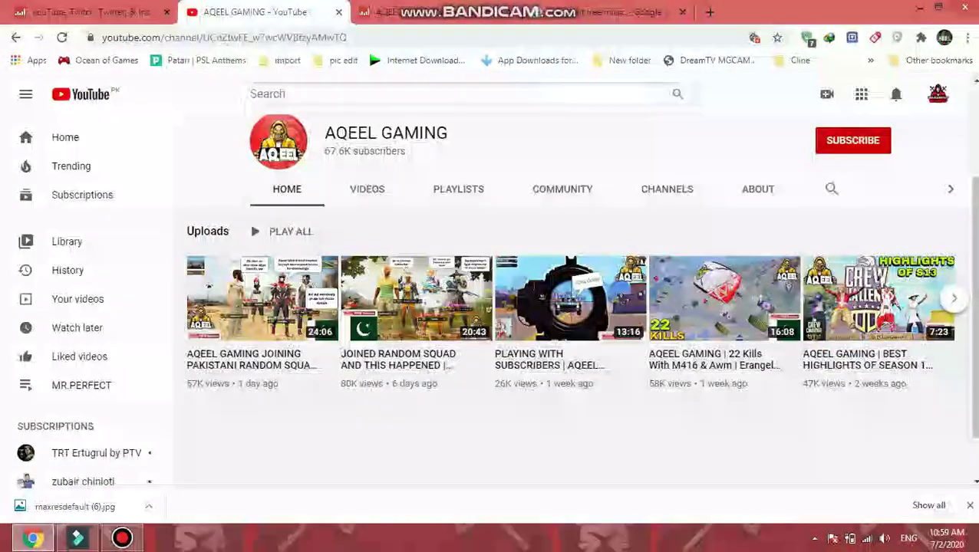
Copy CarryMinati's YouTube channel address and look it up on Social Blade.
left_click(257, 13)
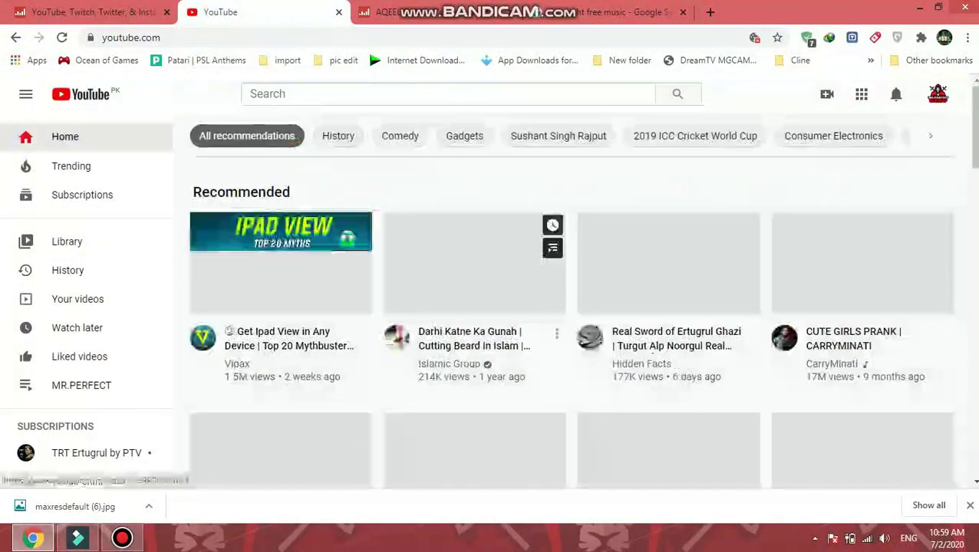
left_click(832, 364)
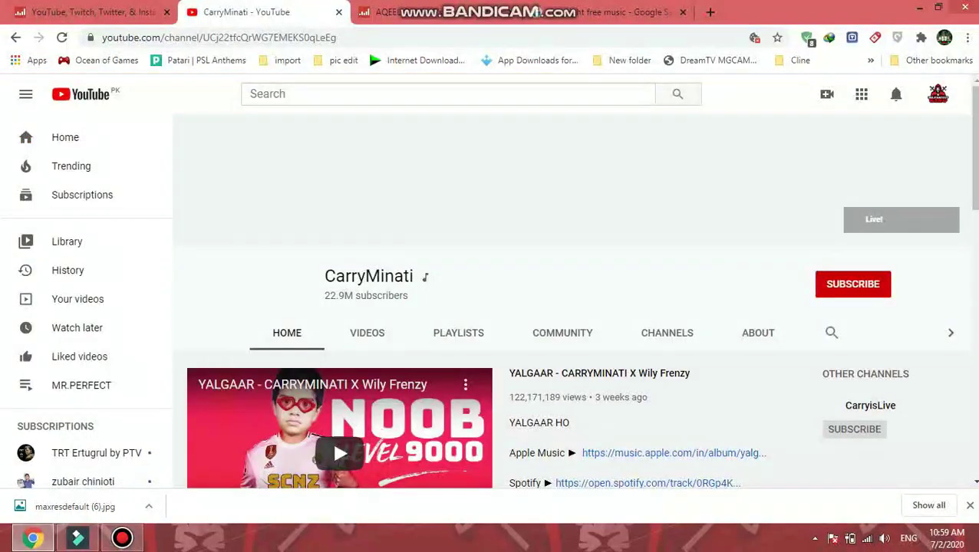
left_click(353, 37)
key("super+c")
right_click(356, 40)
left_click(390, 117)
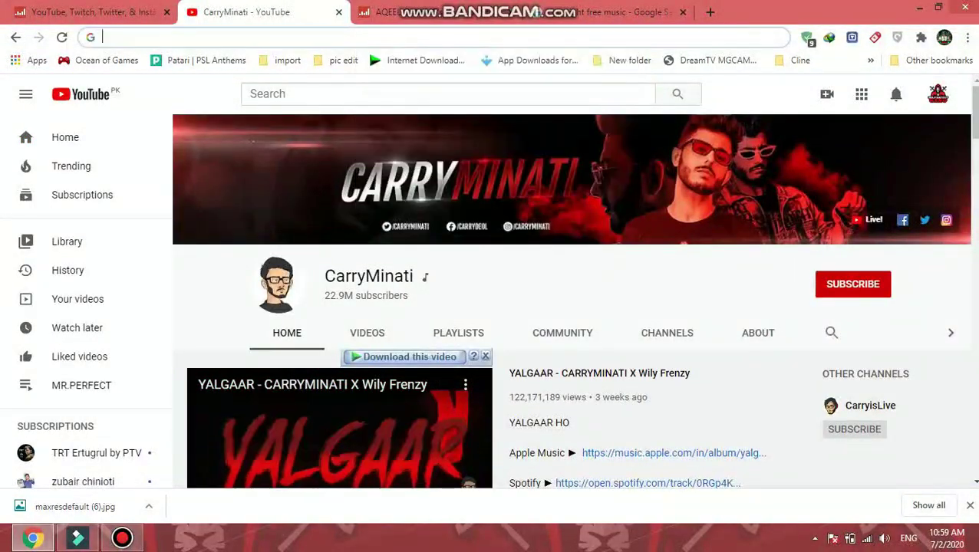
left_click(399, 12)
left_click(698, 116)
right_click(698, 116)
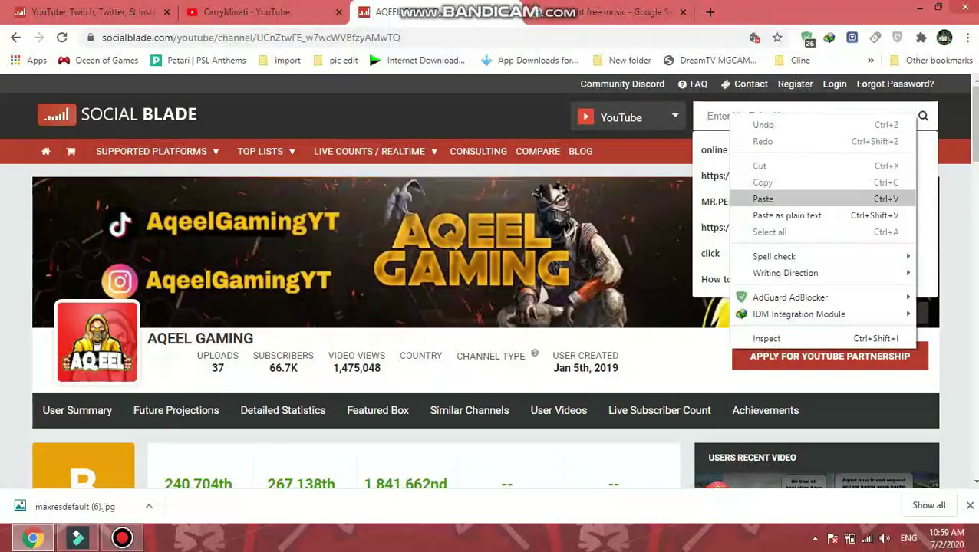
left_click(725, 198)
left_click(923, 116)
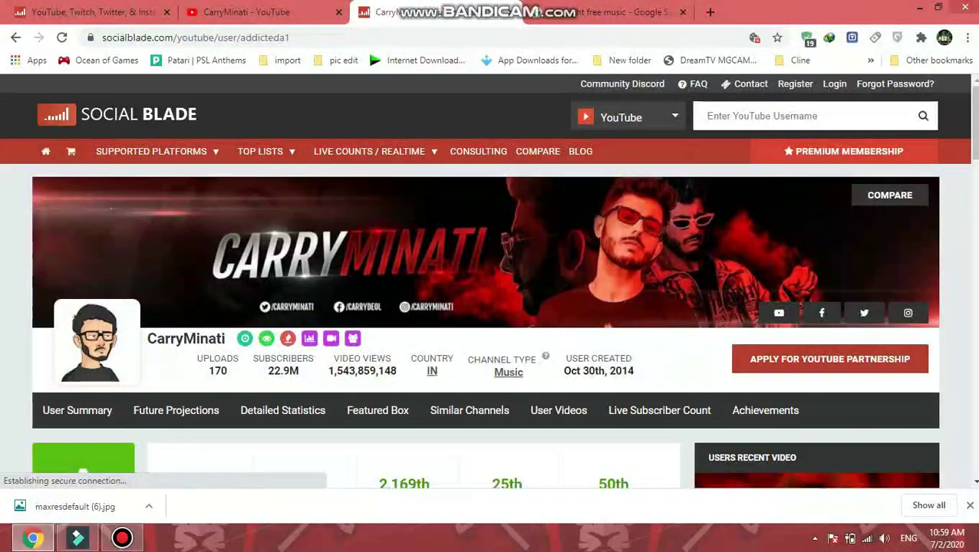
Review CarryMinati's $705.5K–$11.3M yearly earnings and open its Similar Channels list.
scroll(490, 281, "down", 1)
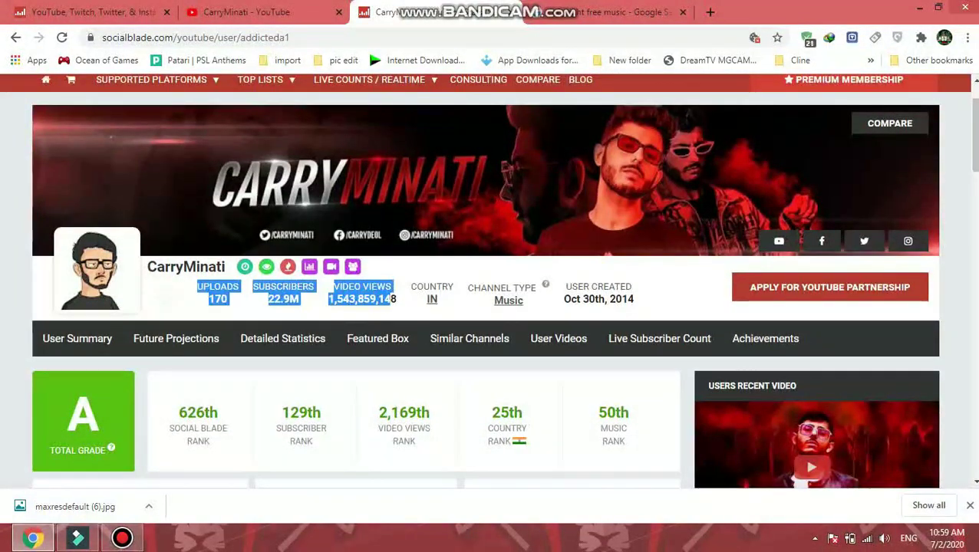
scroll(377, 329, "down", 1)
scroll(419, 310, "down", 3)
mouse_move(419, 310)
left_mouse_down()
mouse_move(286, 309)
mouse_move(358, 294)
mouse_move(315, 293)
mouse_move(419, 309)
mouse_move(333, 310)
mouse_move(329, 294)
mouse_move(398, 310)
mouse_move(323, 293)
mouse_move(382, 310)
mouse_move(331, 294)
mouse_move(393, 294)
mouse_move(315, 310)
mouse_move(306, 294)
mouse_move(398, 310)
mouse_move(292, 310)
mouse_move(382, 293)
mouse_move(321, 310)
mouse_move(316, 294)
mouse_move(322, 310)
mouse_move(417, 310)
left_mouse_up()
left_click_drag(391, 366, 293, 382)
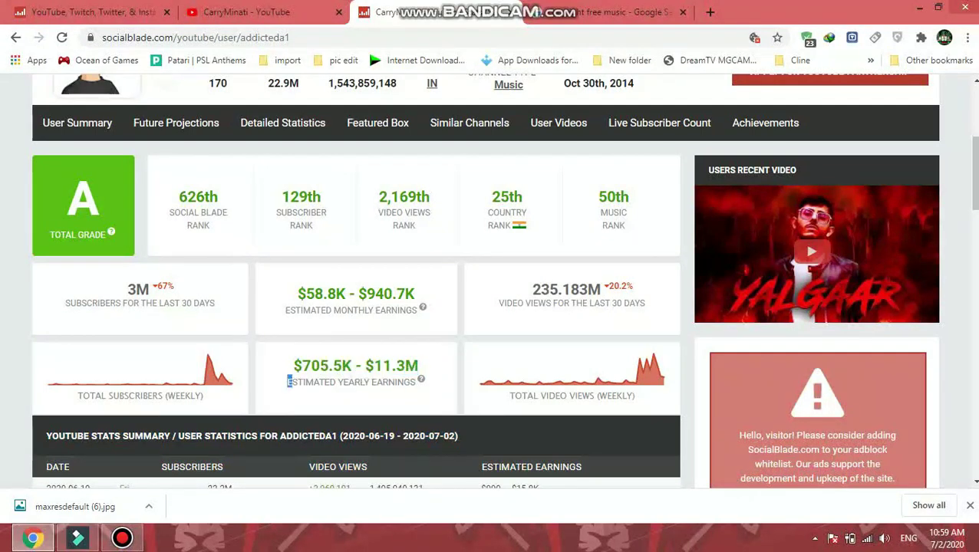
left_click_drag(418, 366, 294, 366)
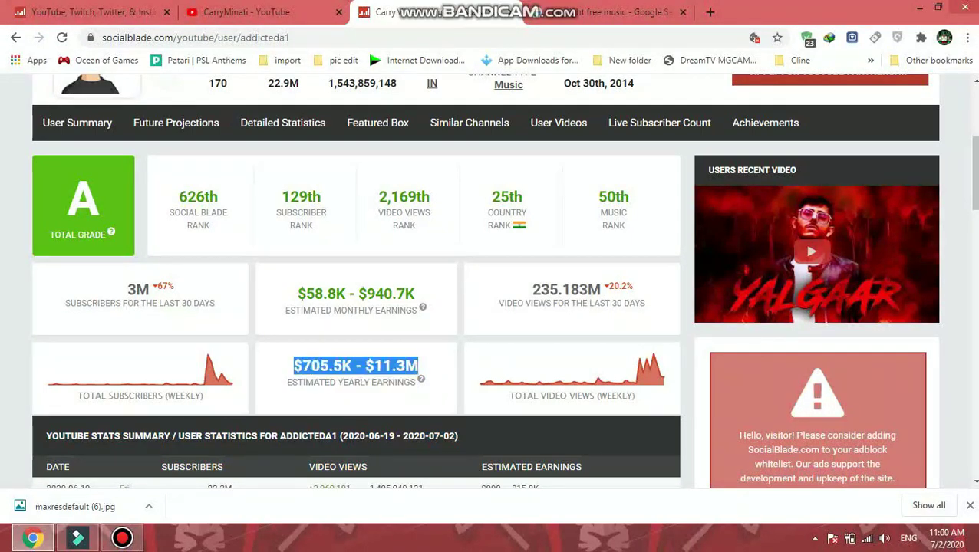
left_click(470, 123)
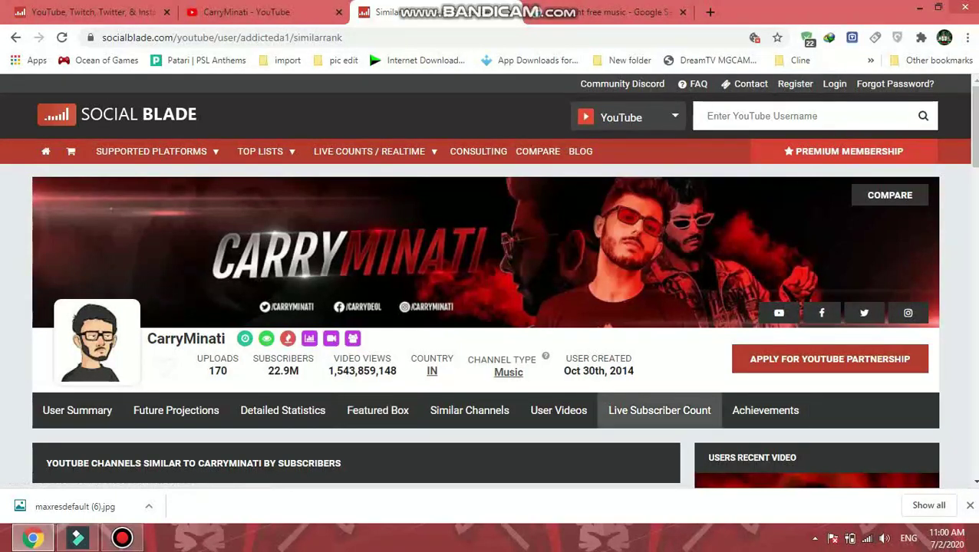
Open CarryMinati's live subscriber count, highlight 22,900,000, then return to the YouTube page.
left_click(659, 411)
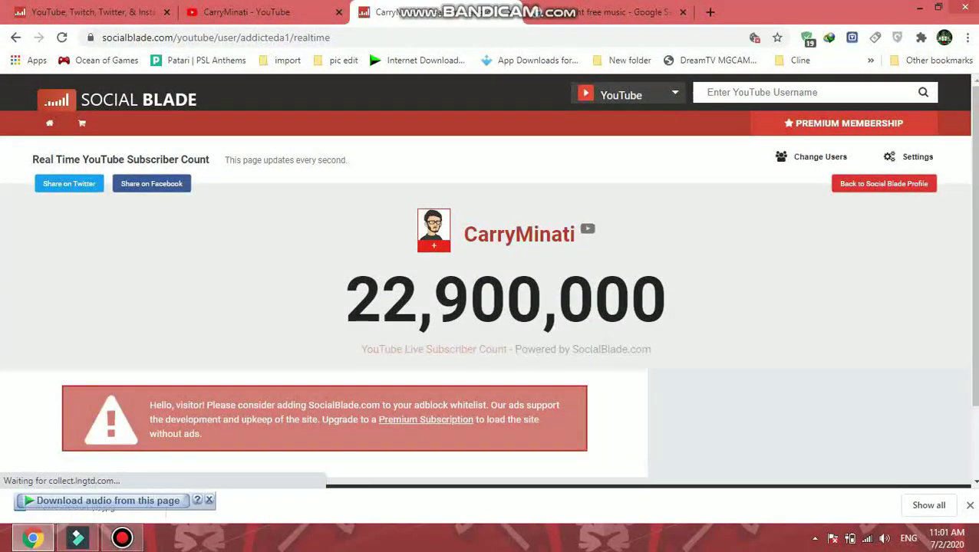
scroll(490, 276, "down", 2)
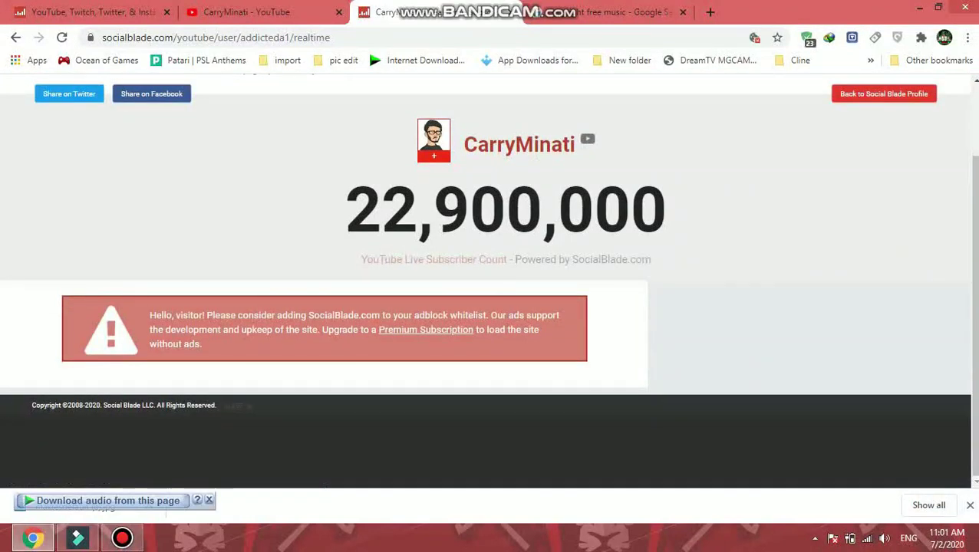
left_click_drag(666, 208, 343, 209)
left_click_drag(666, 209, 346, 208)
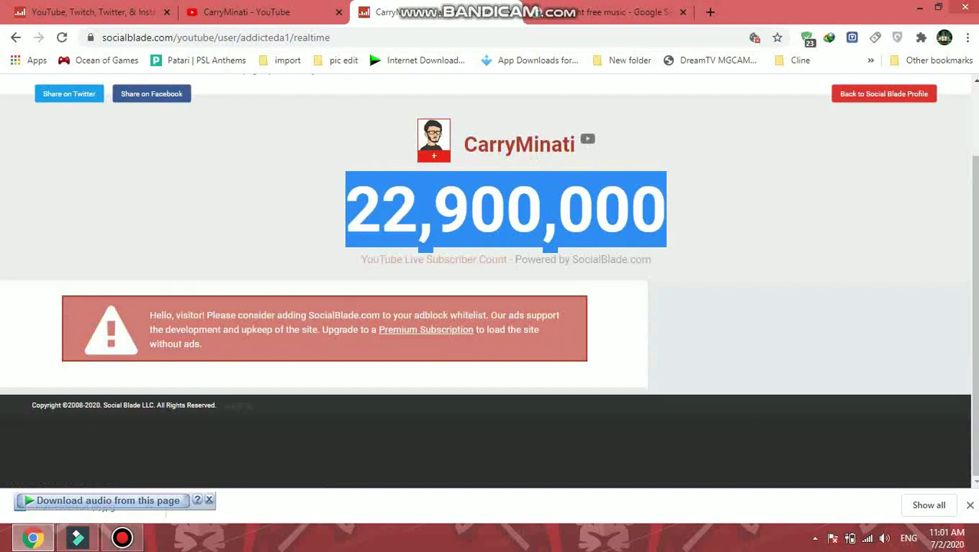
key("ctrl+shift+Tab")
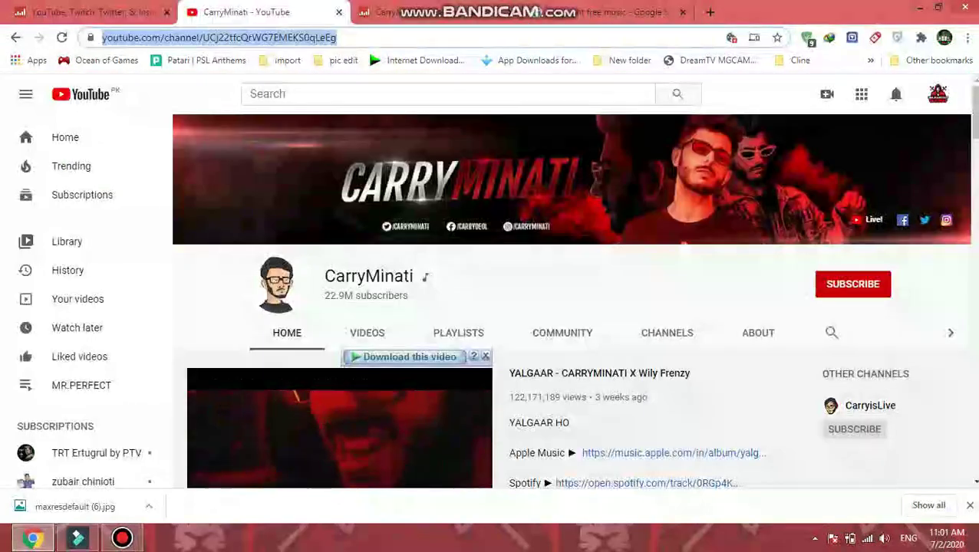
Open the MrJayPlays channel from YouTube Home and cut its channel address.
scroll(491, 307, "down", 5)
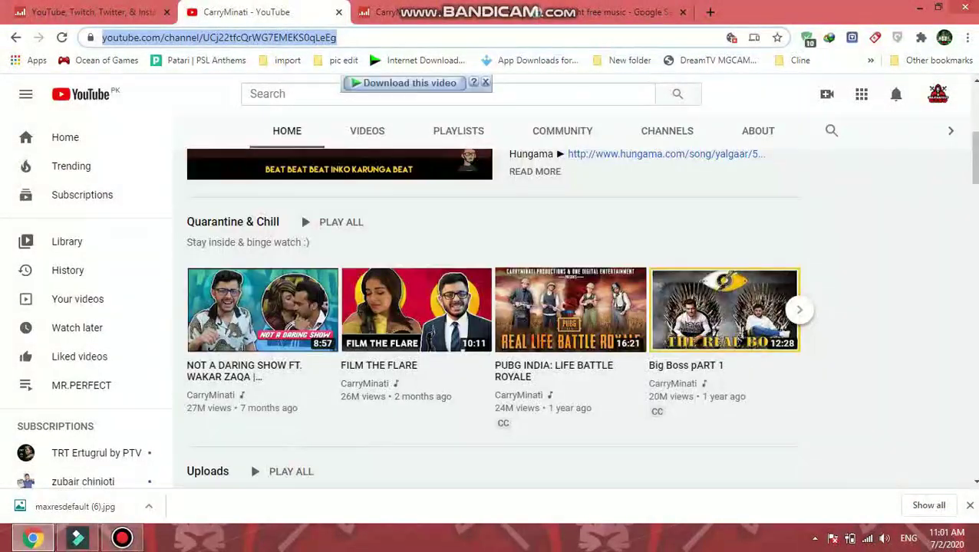
left_click(66, 137)
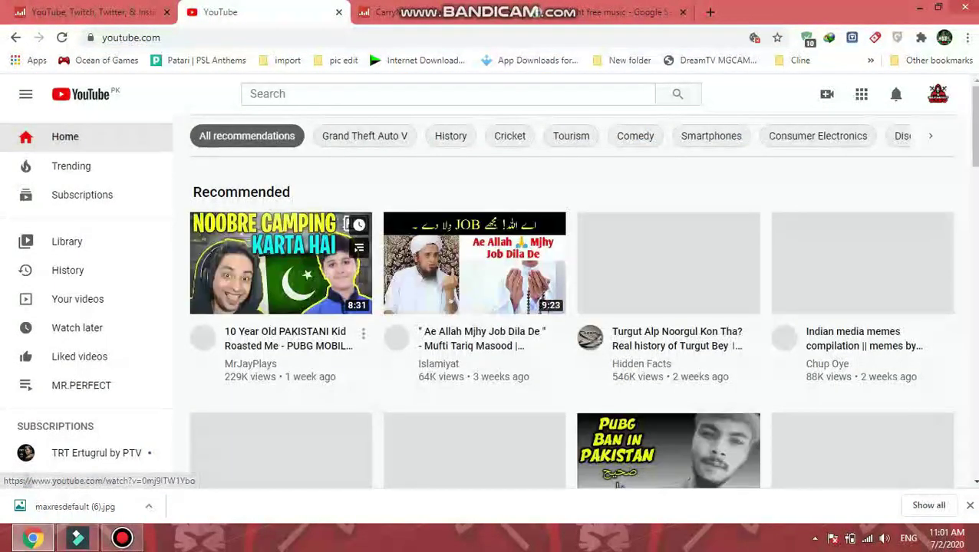
left_click(251, 363)
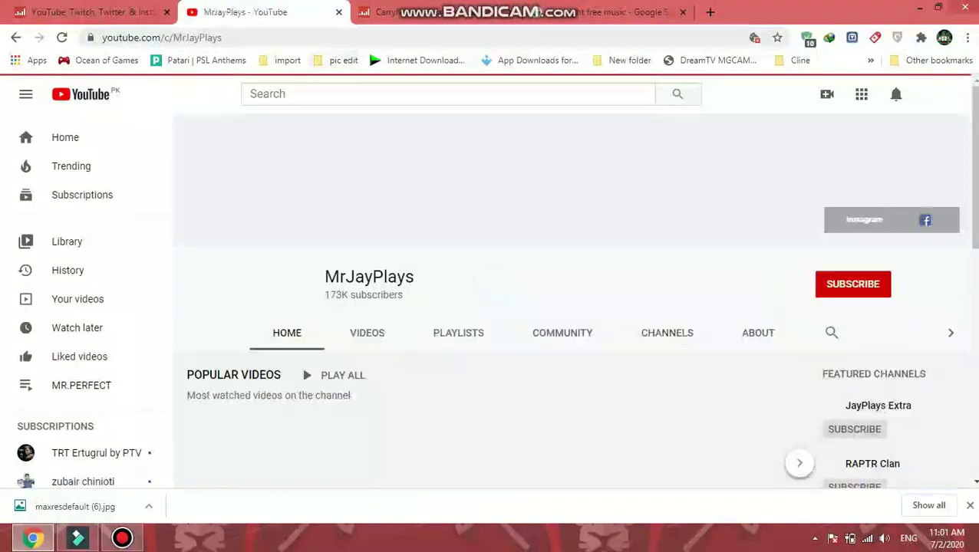
right_click(323, 43)
key("ctrl+c")
left_click(350, 101)
Paste the MrJayPlays address into Social Blade's search and look it up.
left_click(391, 11)
left_click(767, 92)
right_click(753, 91)
left_click(729, 174)
key("ctrl+v")
left_click(923, 92)
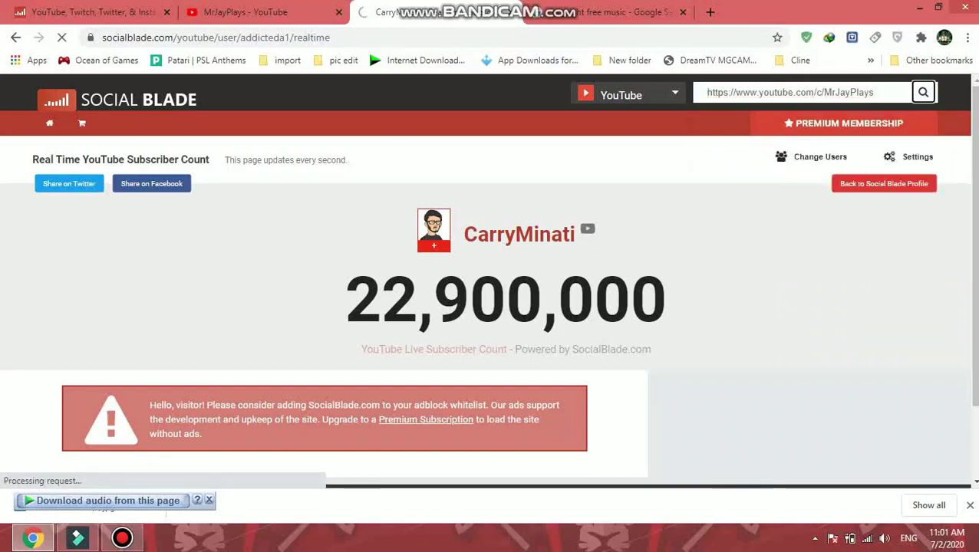
left_click(122, 538)
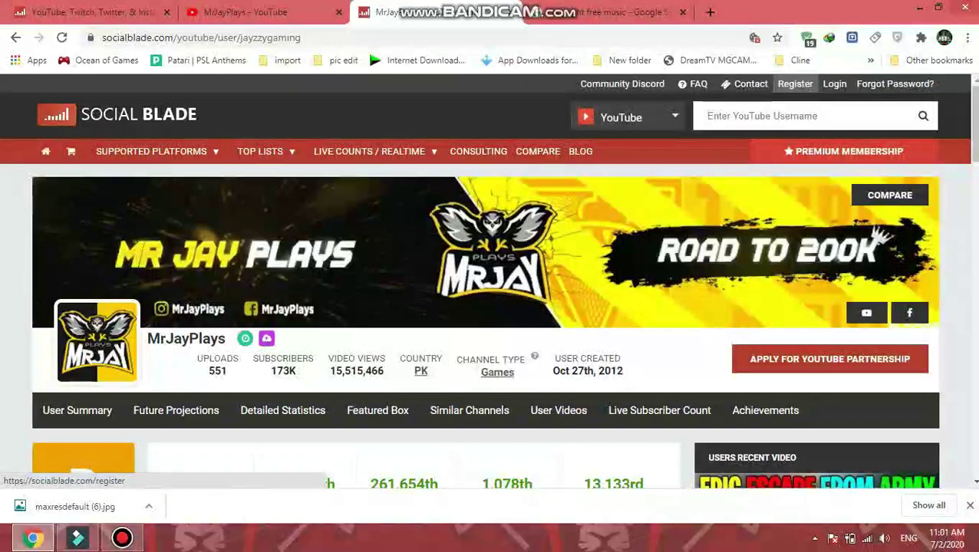
Scroll through MrJayPlays' stats and highlight its 1,078th country rank.
scroll(489, 279, "down", 3)
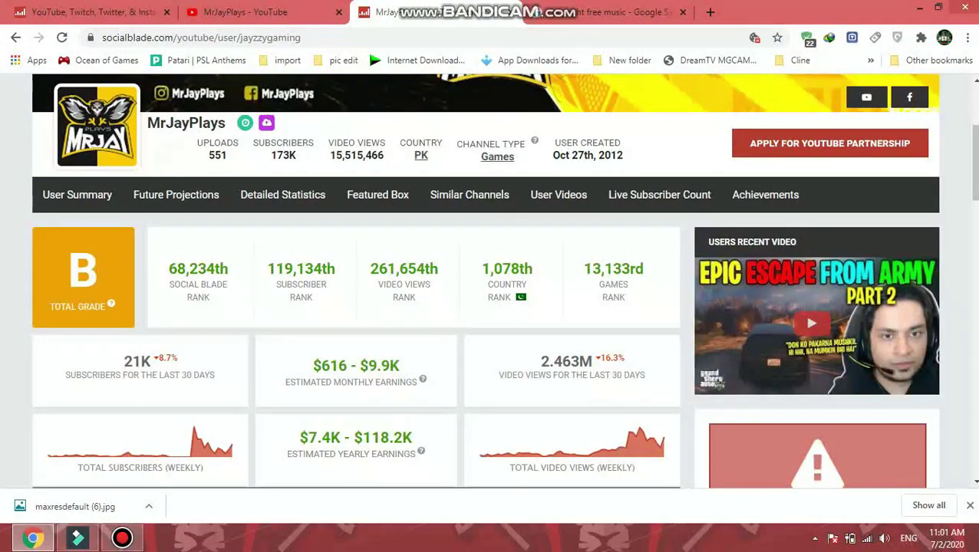
scroll(486, 282, "down", 2)
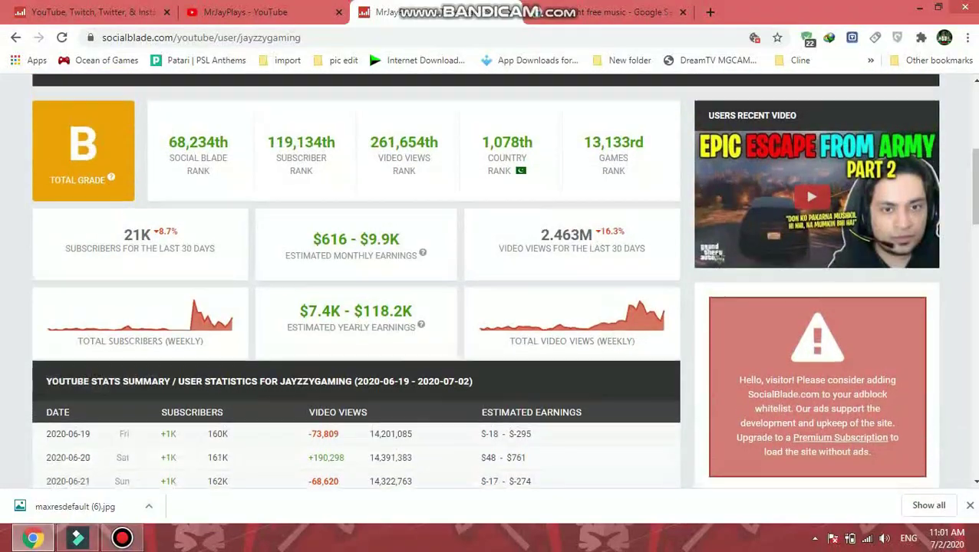
scroll(485, 282, "up", 2)
mouse_move(110, 304)
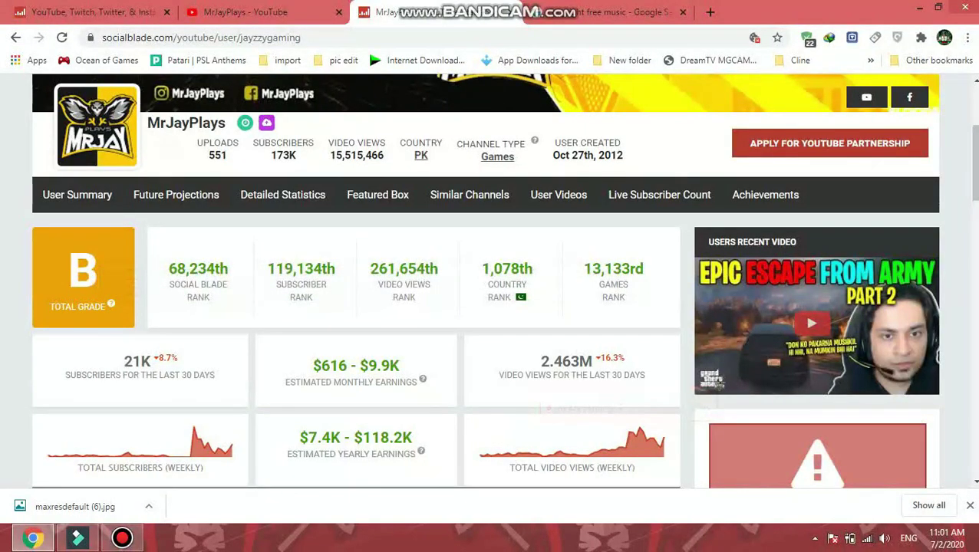
mouse_move(489, 269)
left_mouse_down()
mouse_move(527, 298)
mouse_move(167, 270)
mouse_move(526, 286)
mouse_move(167, 270)
mouse_move(490, 268)
left_mouse_up()
scroll(489, 292, "up", 3)
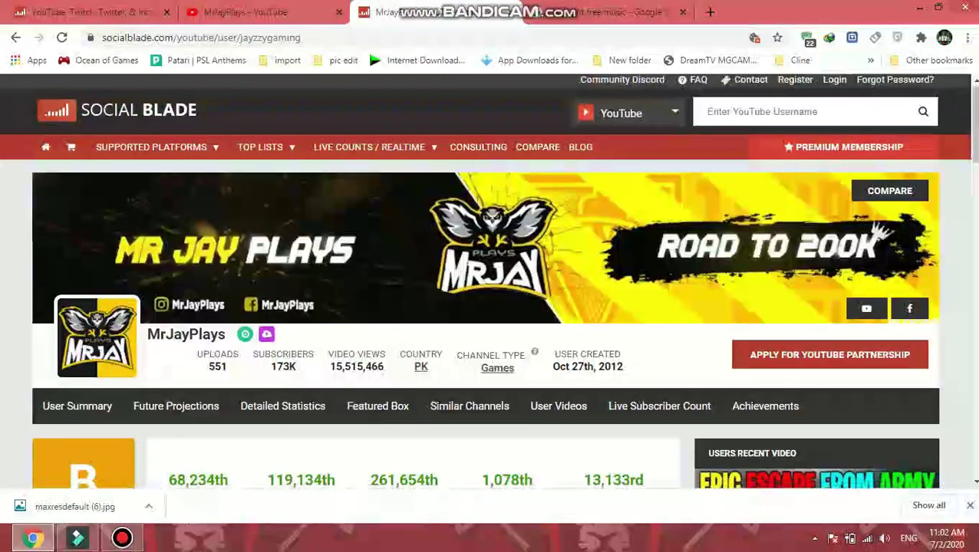
scroll(489, 292, "down", 2)
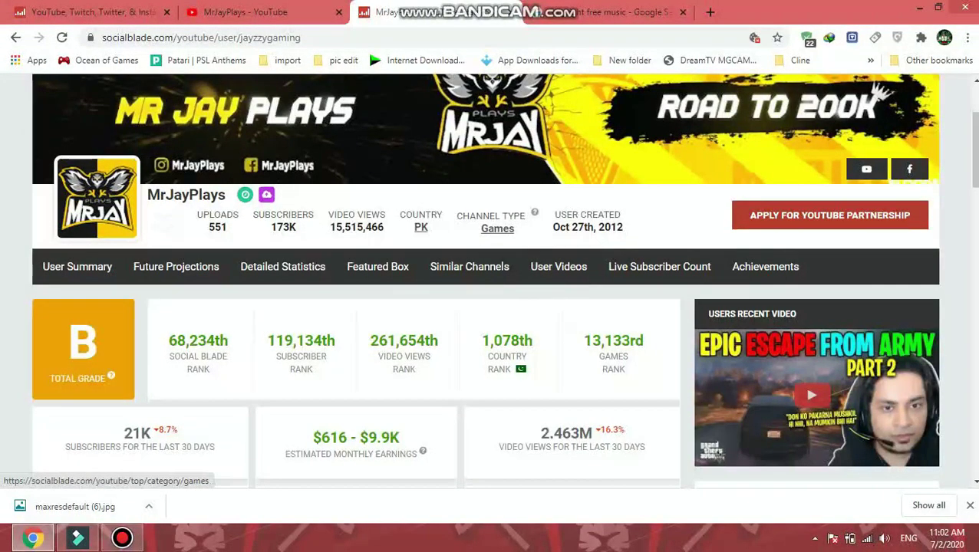
mouse_move(122, 538)
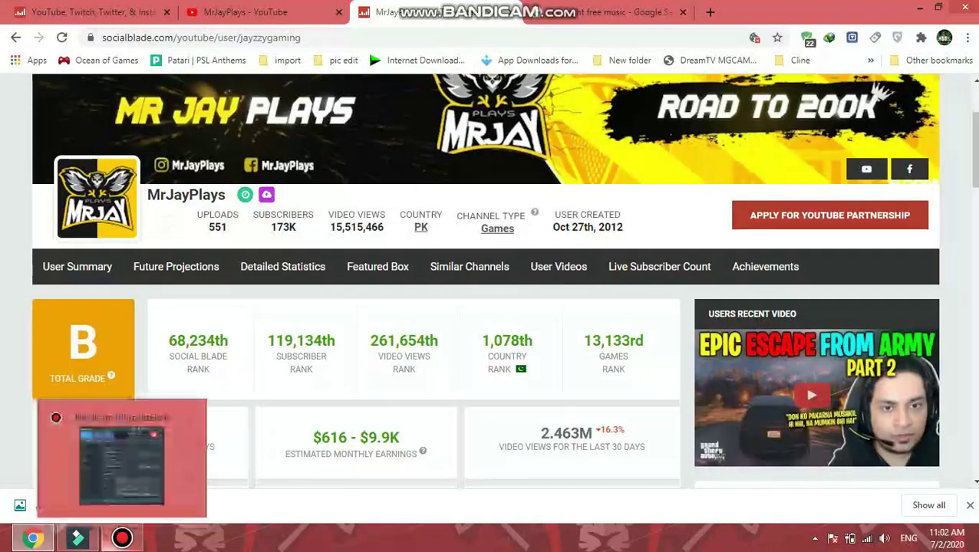